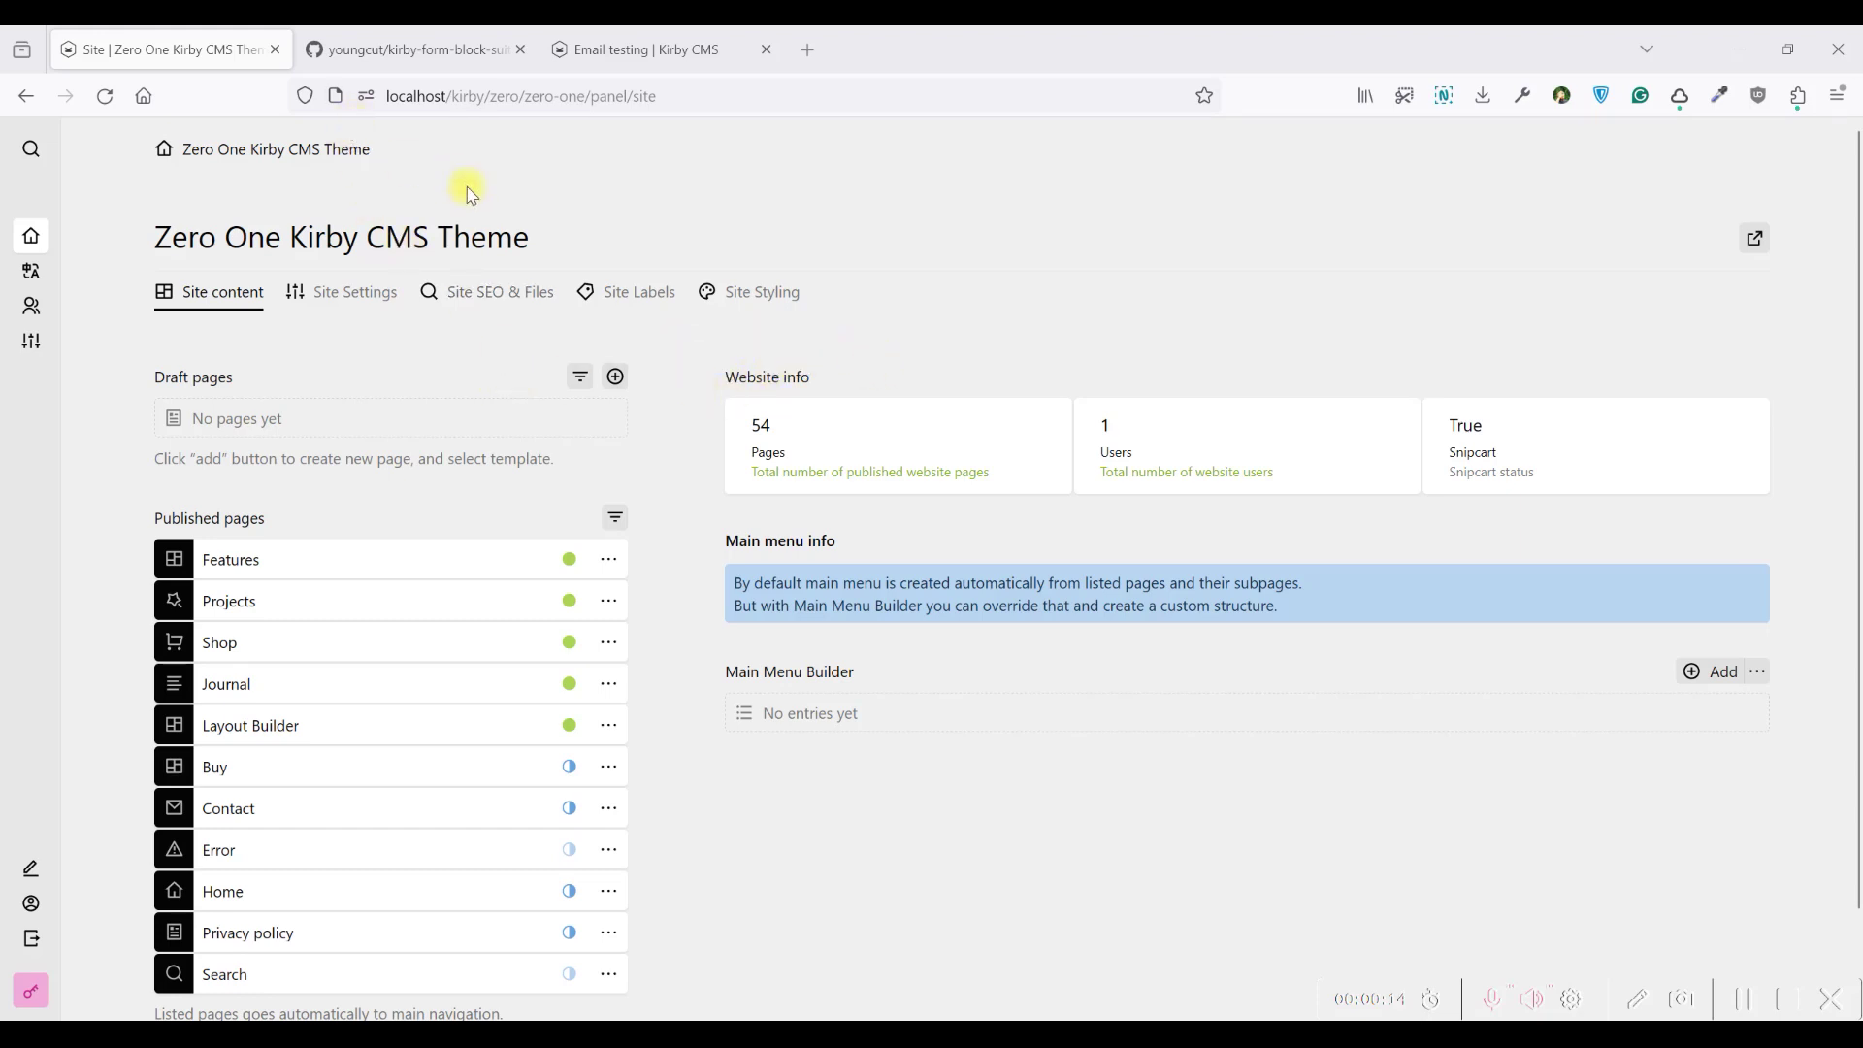
# Review the kirby-form-block-suite repository's file list, README description and latest release on GitHub
pyautogui.click(395, 40)
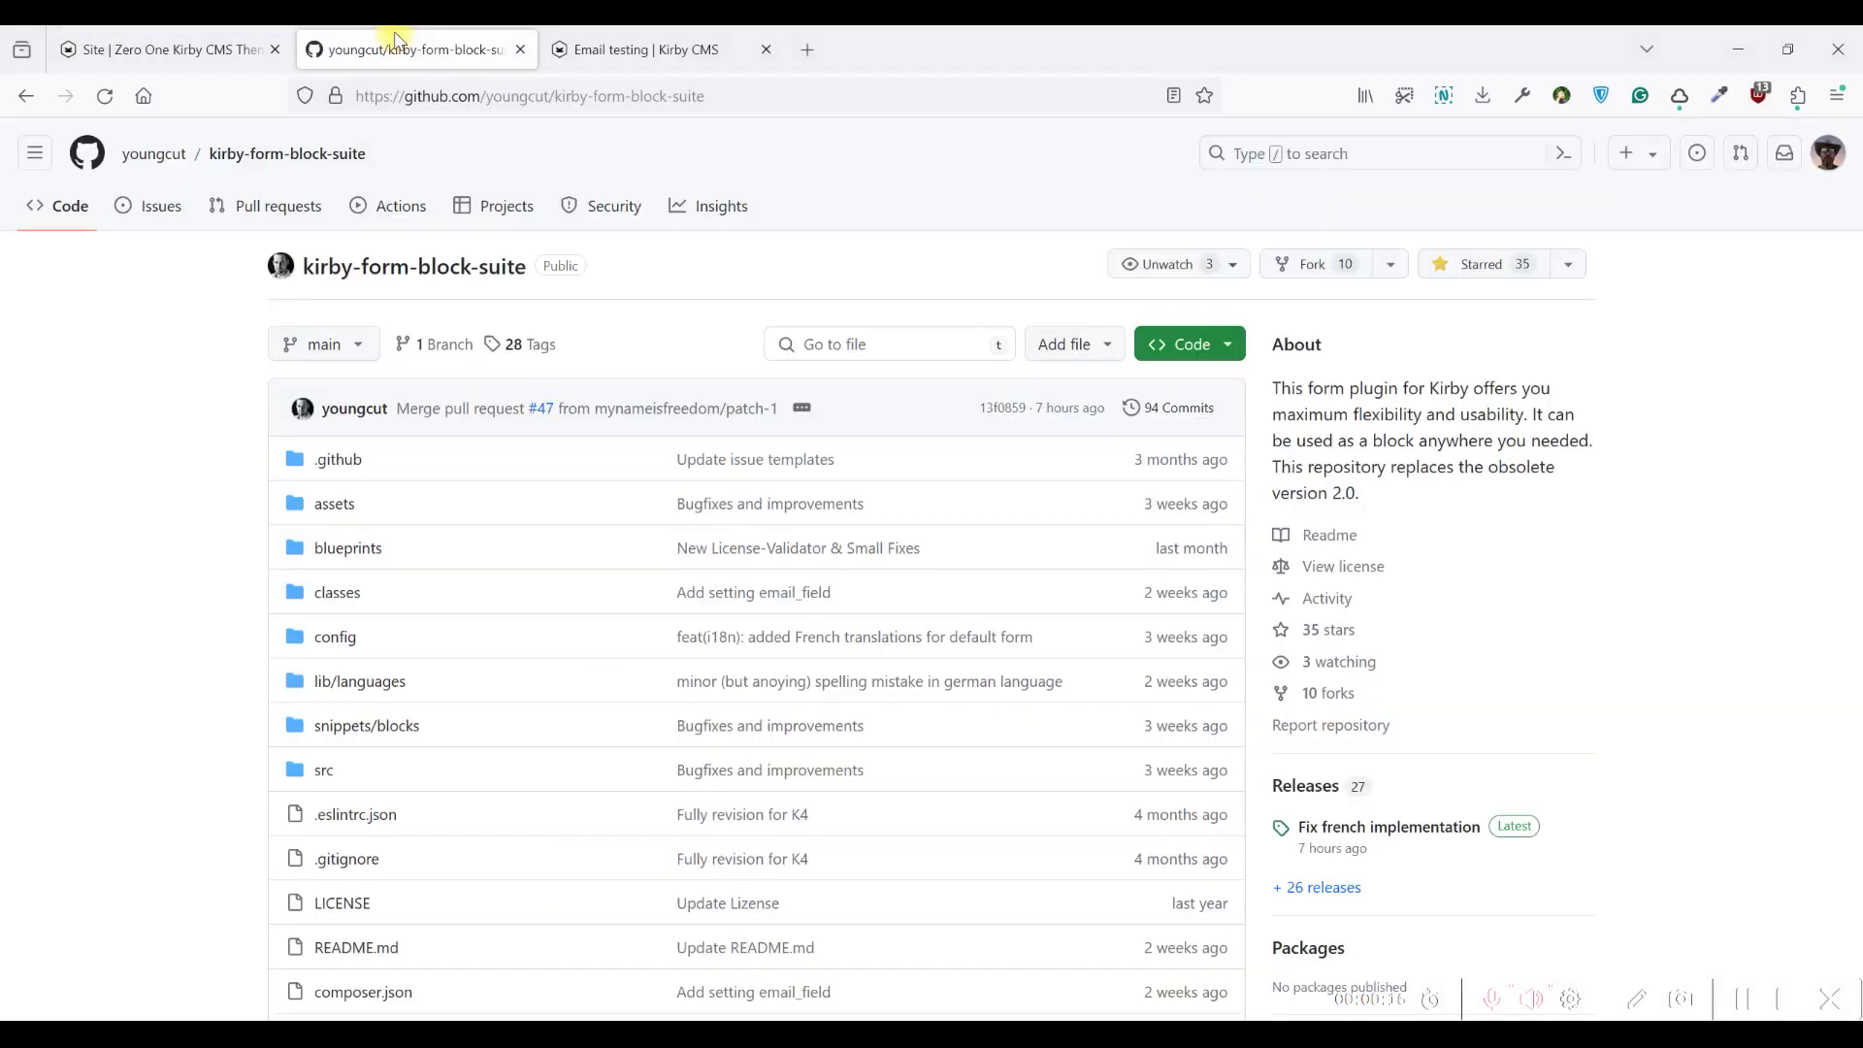
pyautogui.scroll(-2, 649, 283)
pyautogui.scroll(2, 645, 278)
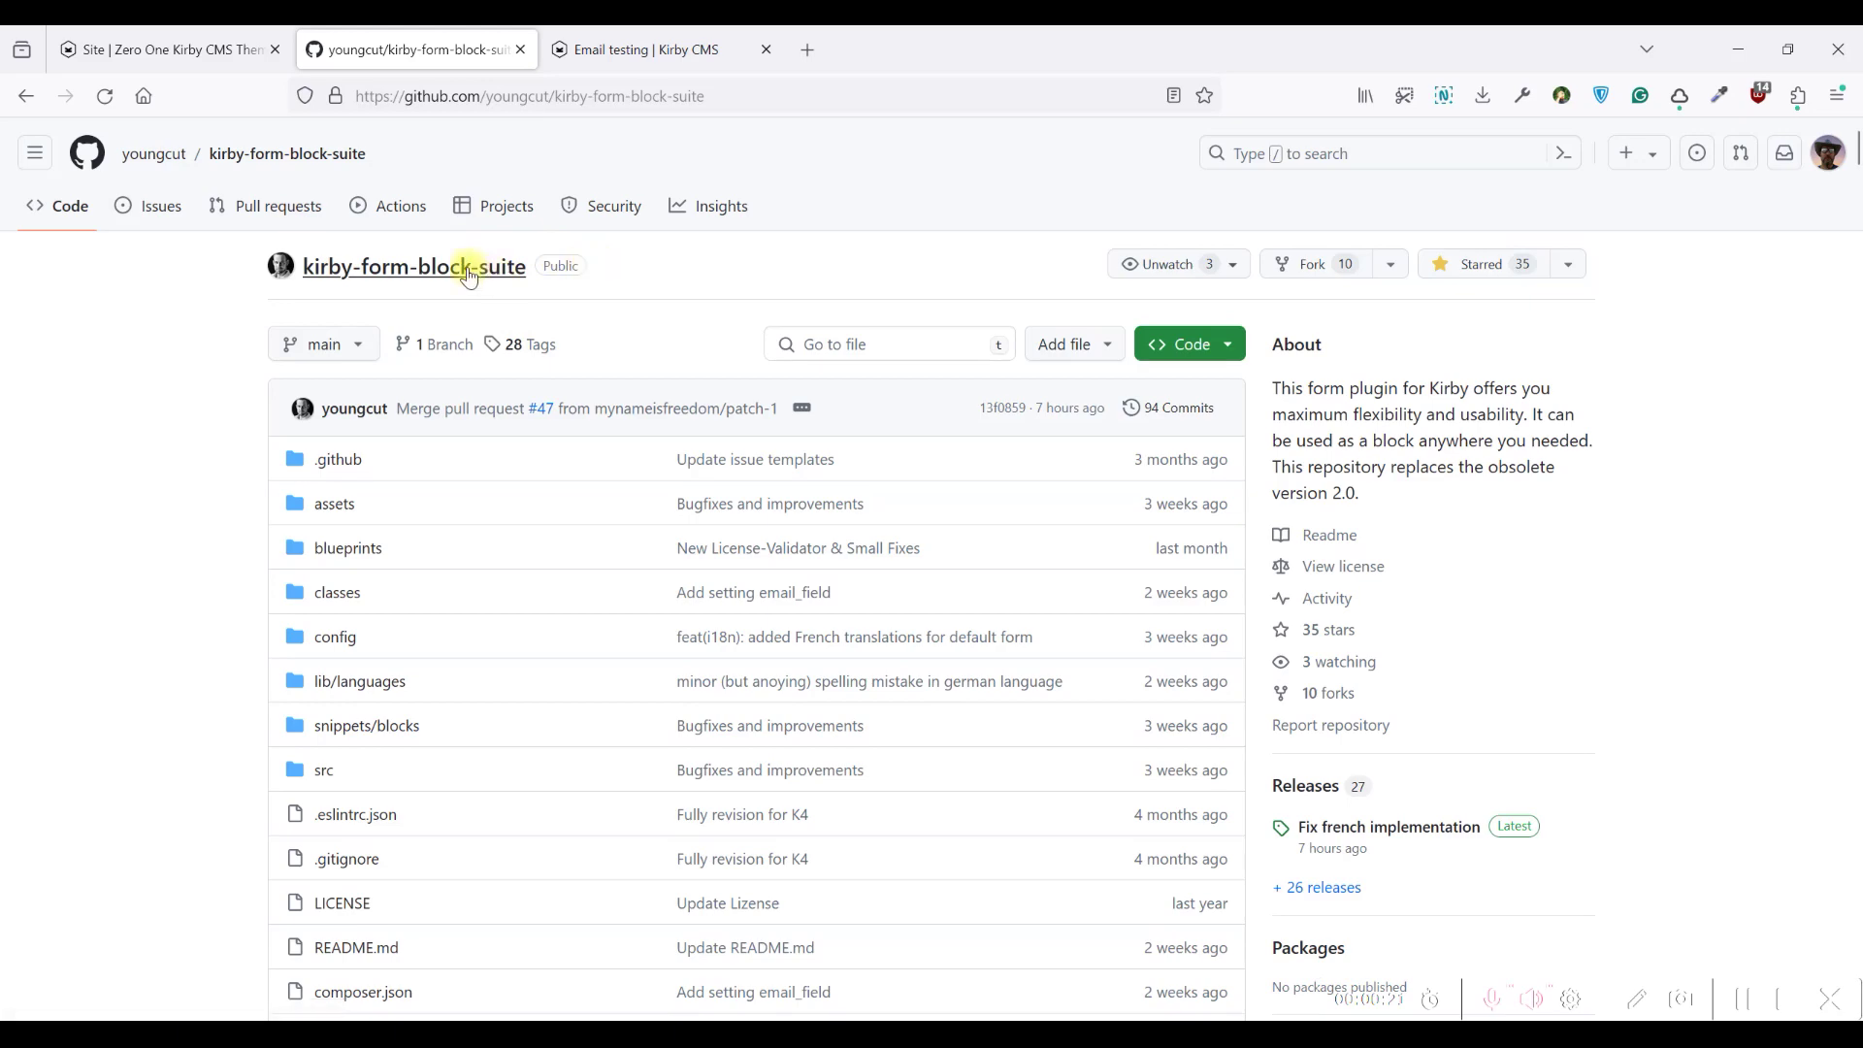
pyautogui.scroll(-3, 718, 296)
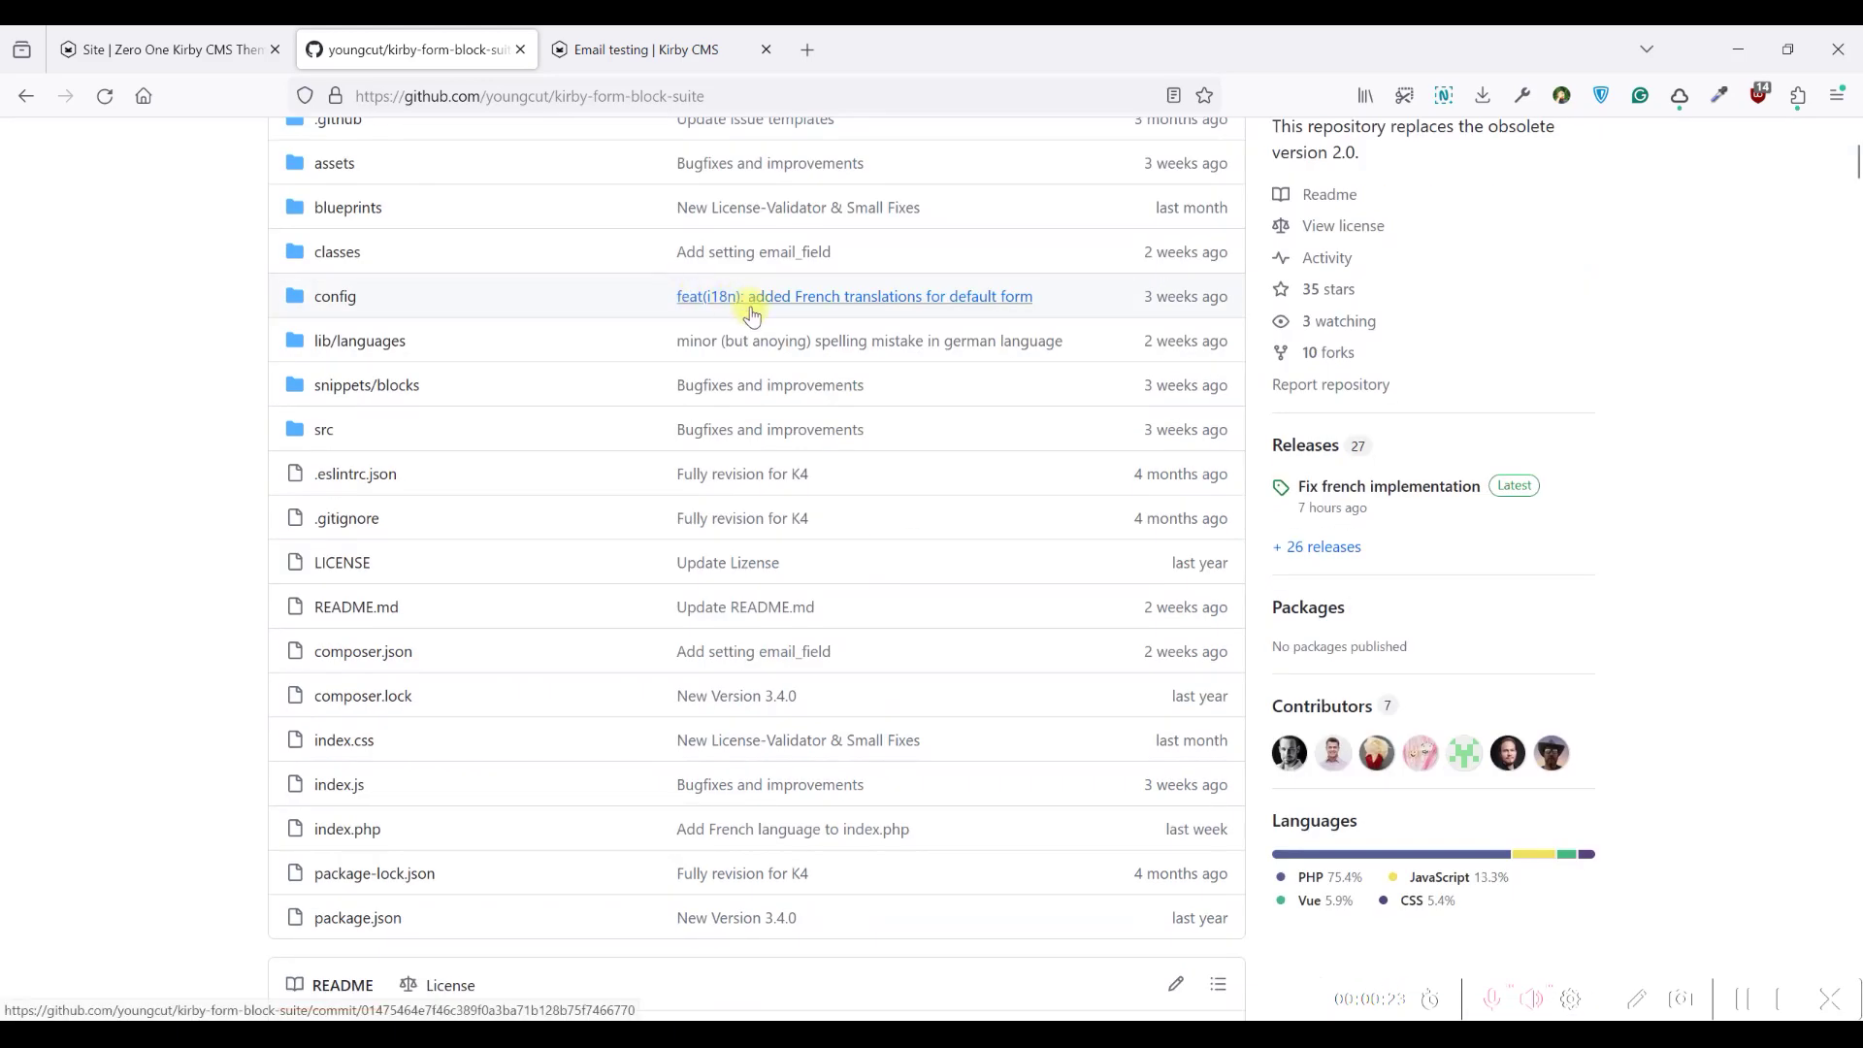
pyautogui.scroll(3, 766, 302)
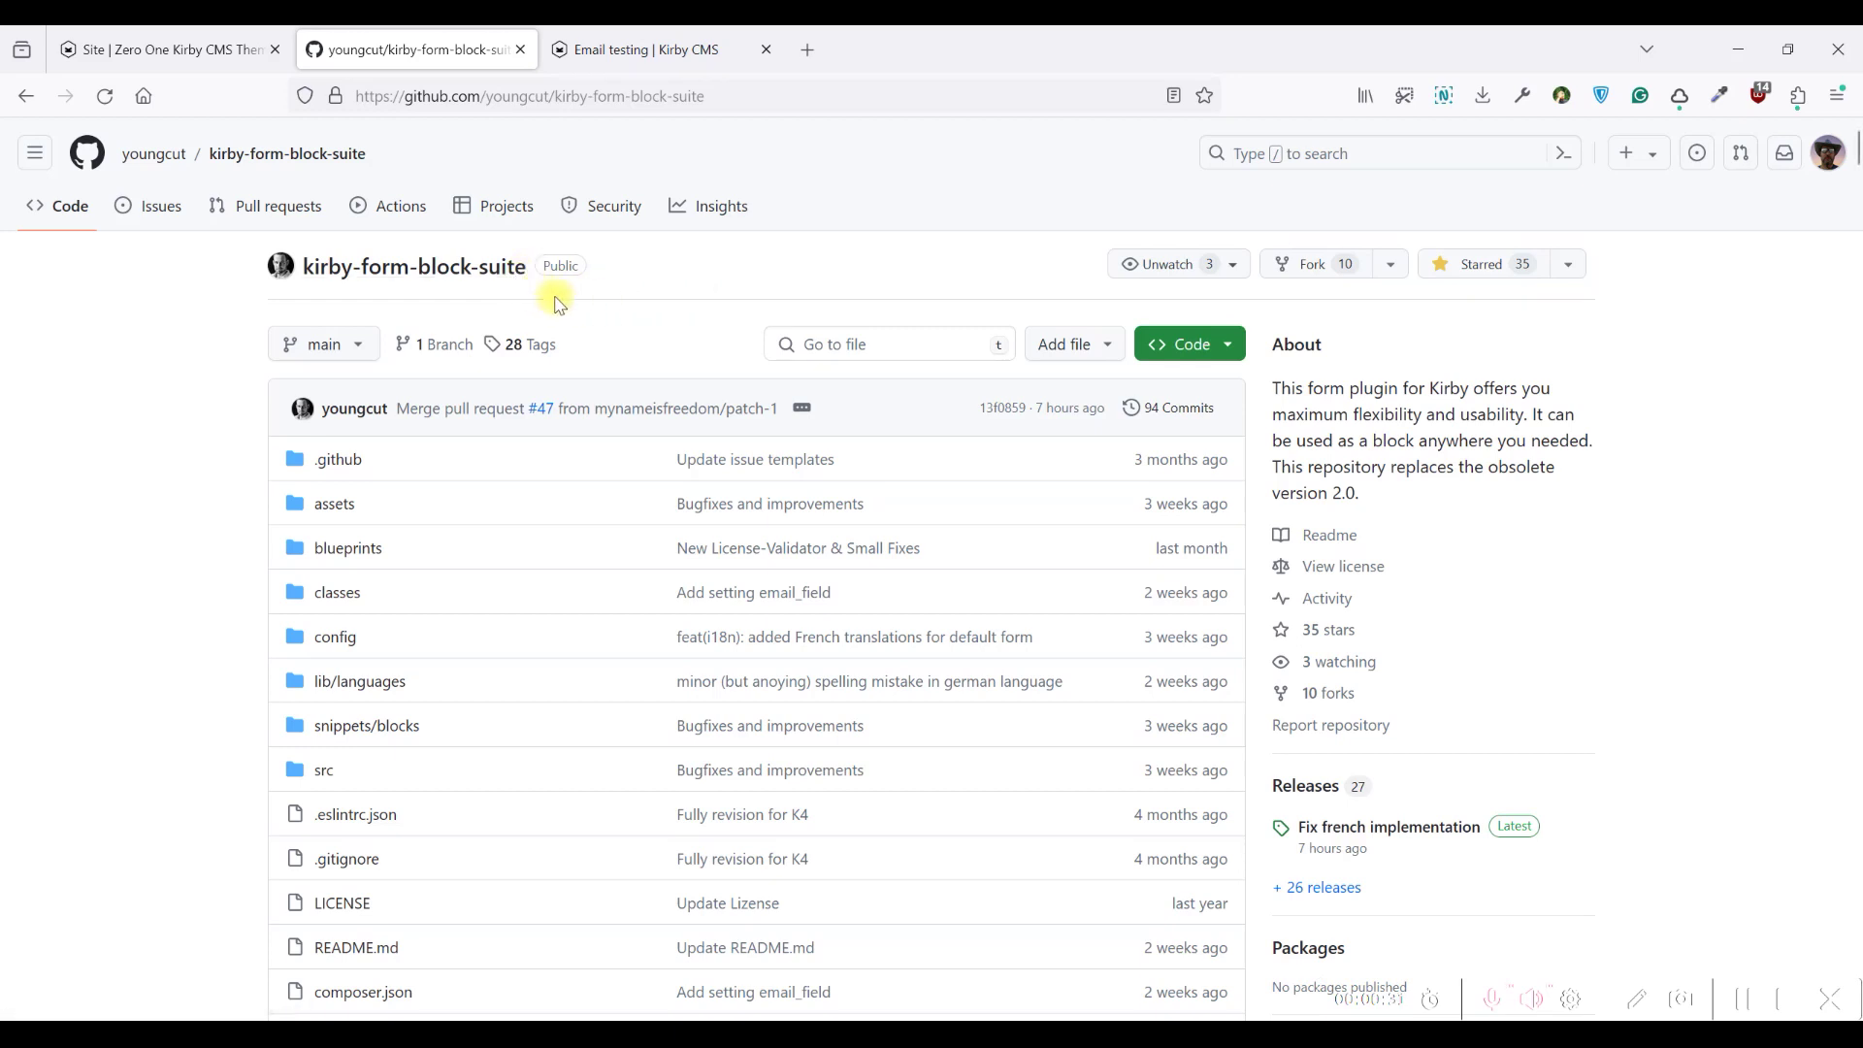
pyautogui.scroll(-2, 615, 291)
pyautogui.scroll(2, 603, 374)
pyautogui.scroll(-8, 621, 350)
pyautogui.scroll(5, 660, 398)
pyautogui.scroll(4, 657, 404)
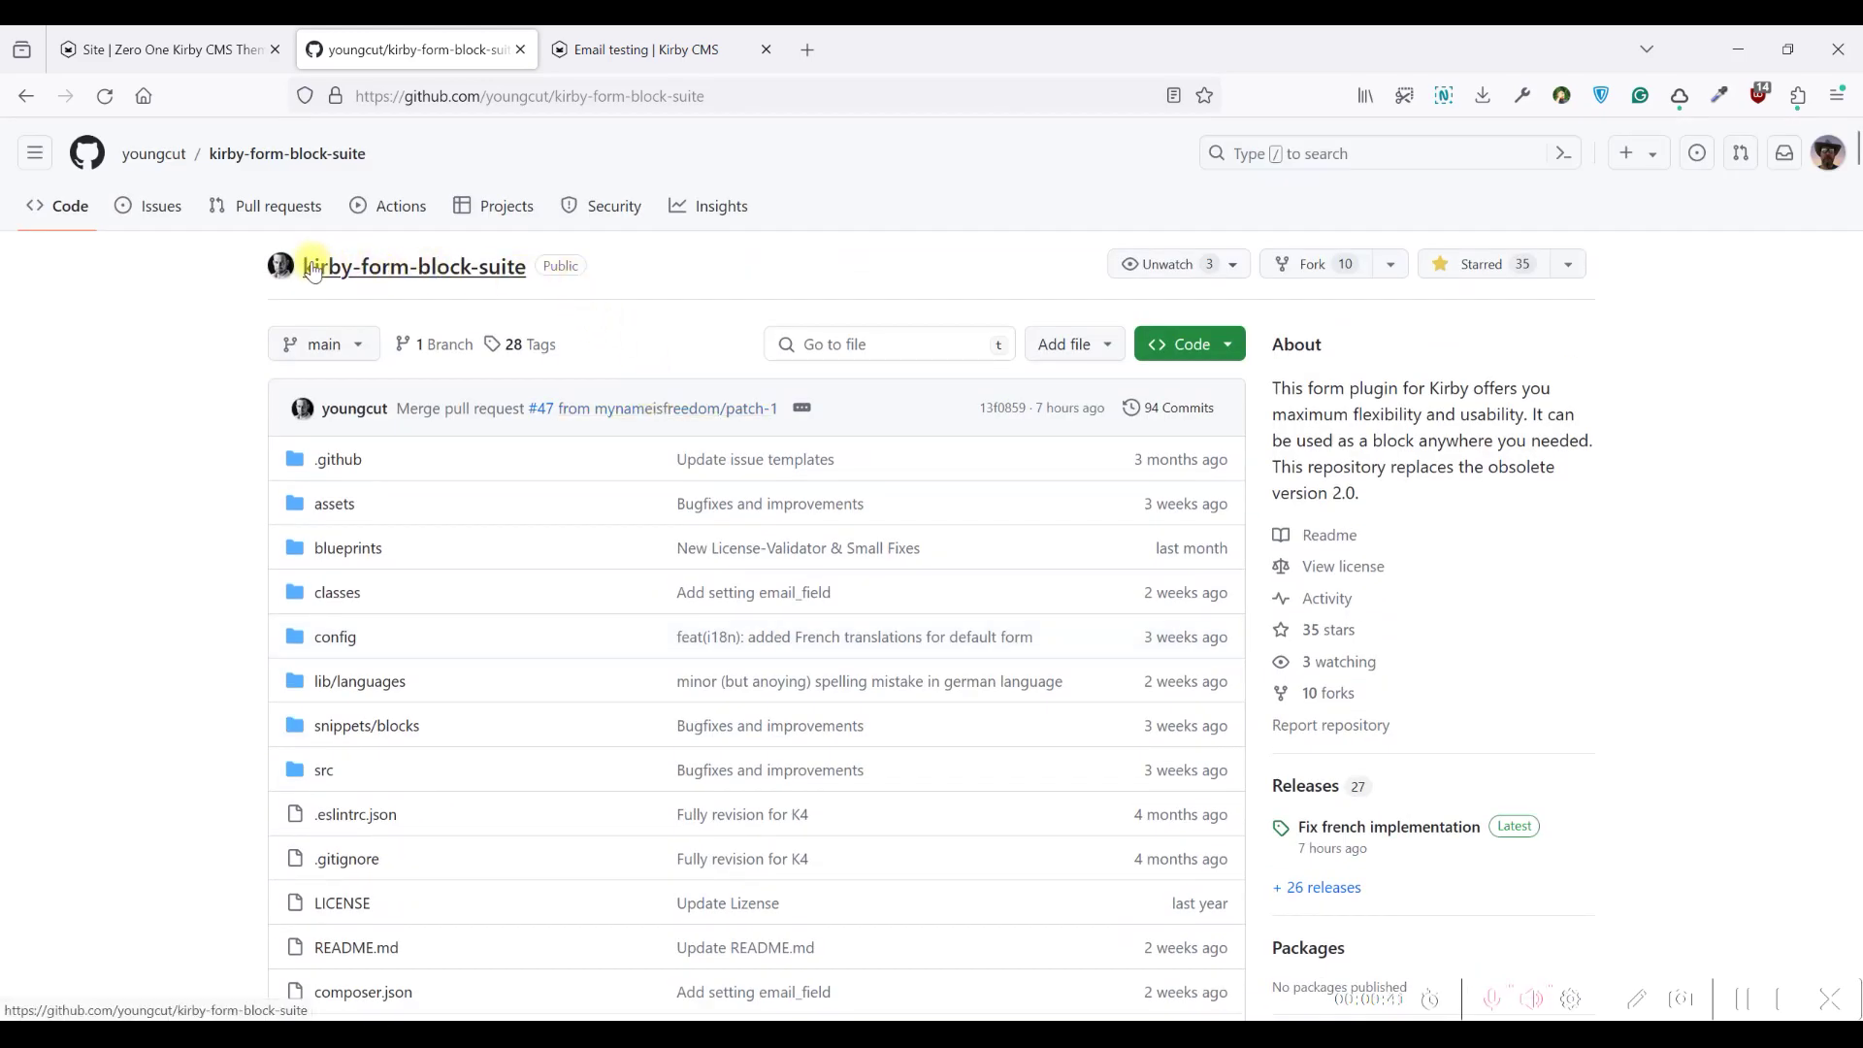
pyautogui.scroll(-1, 636, 301)
pyautogui.scroll(1, 636, 304)
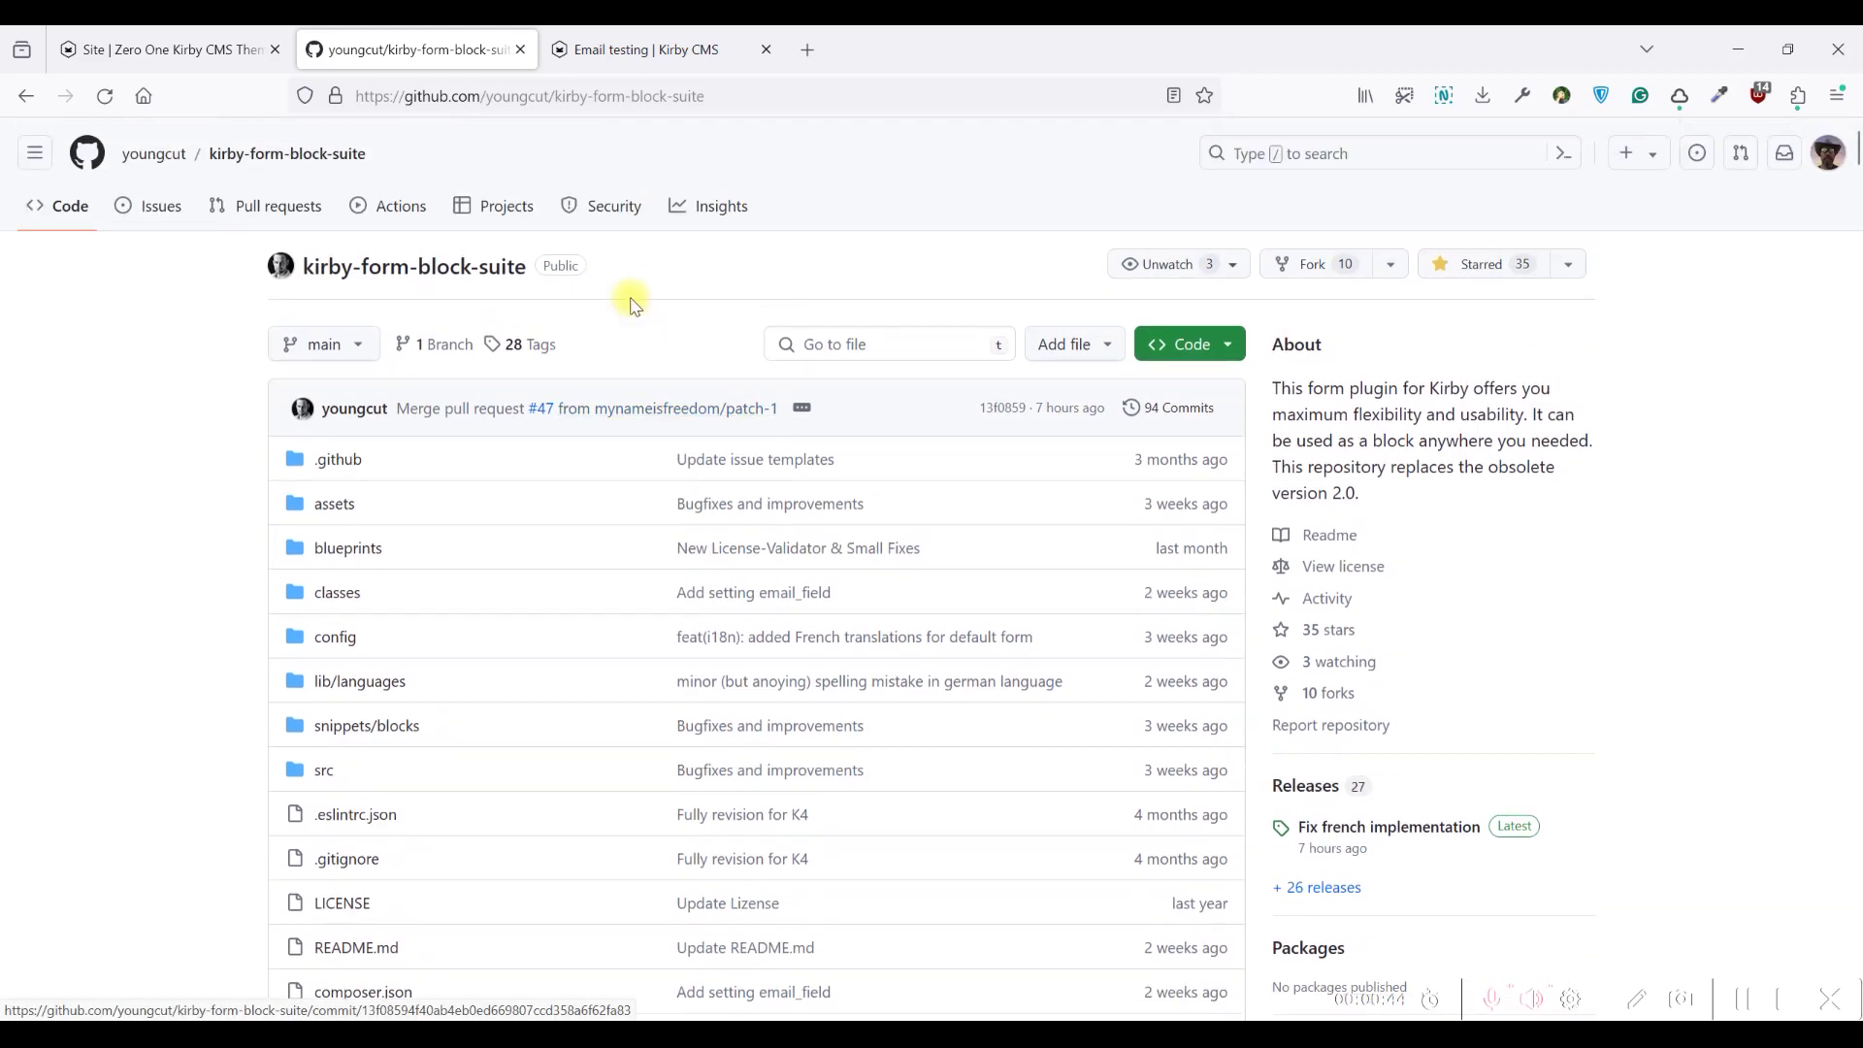
# From the Site overview, add a draft page titled 'Form Builder test' with the Layout Builder template
pyautogui.click(167, 48)
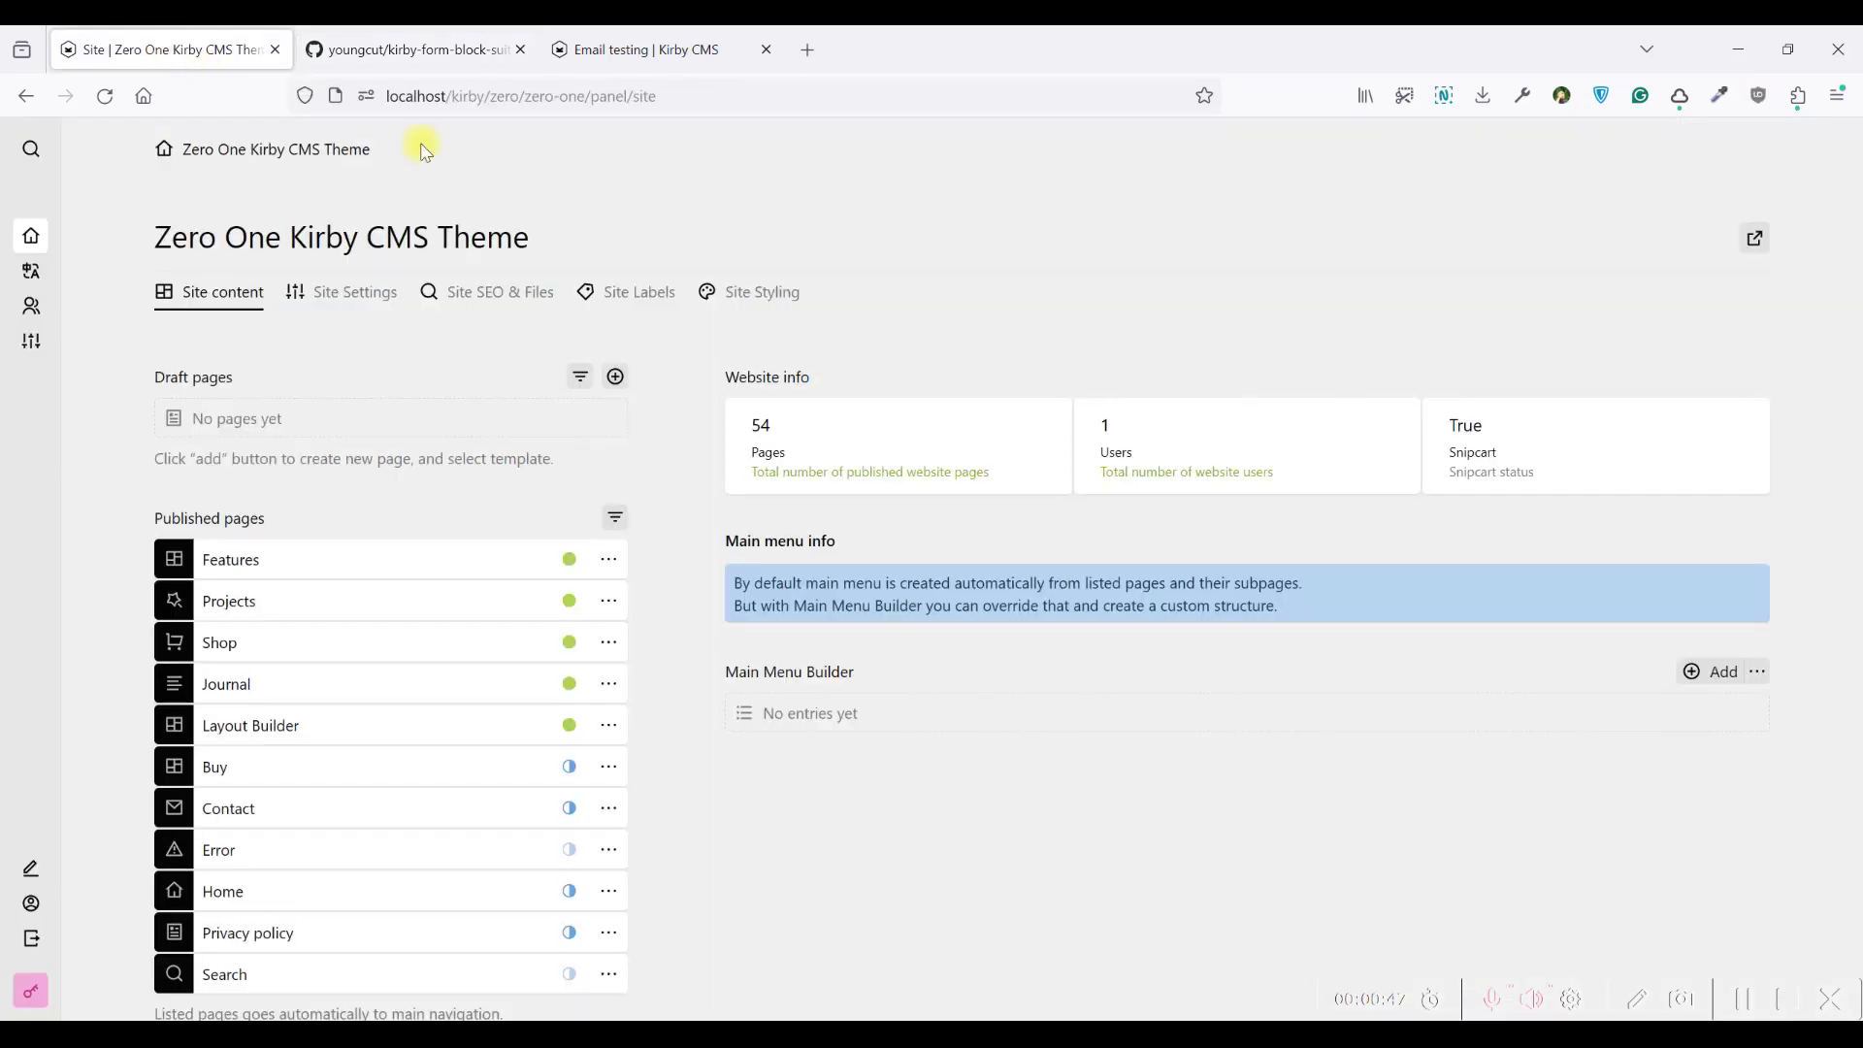
pyautogui.click(615, 377)
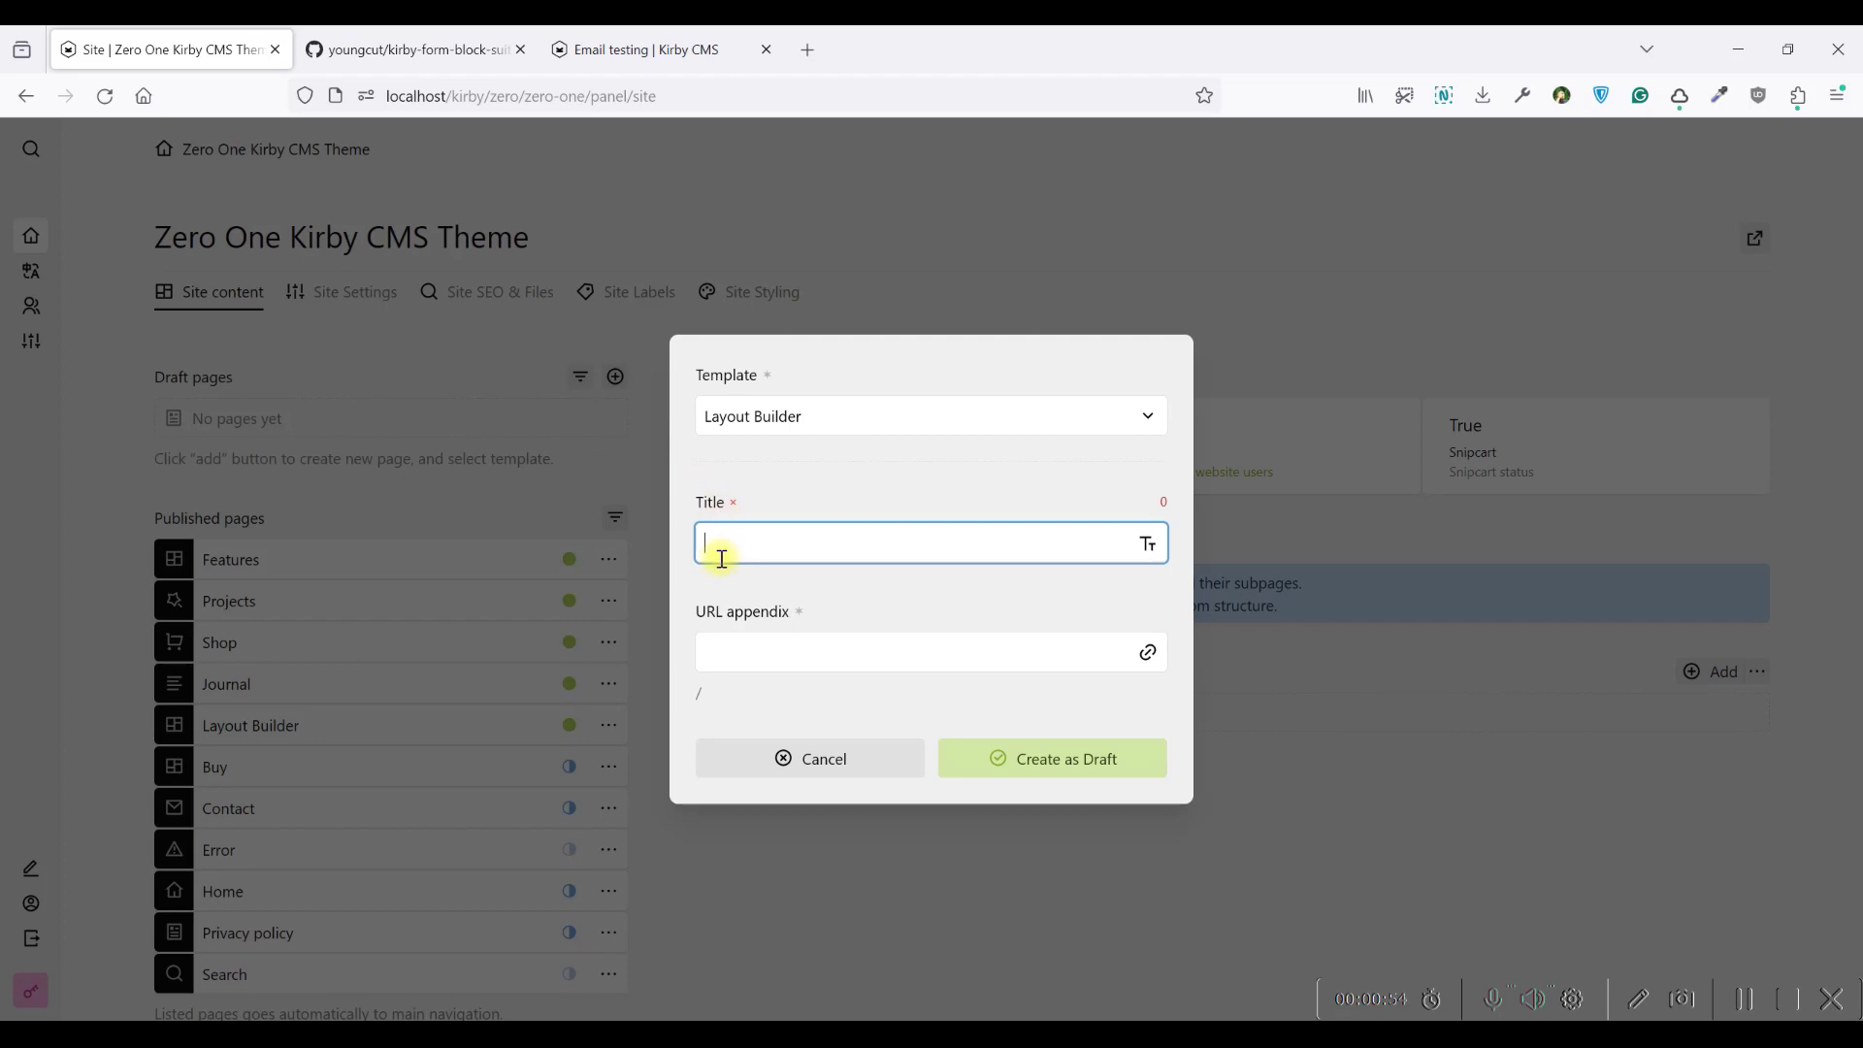
pyautogui.write('Form')
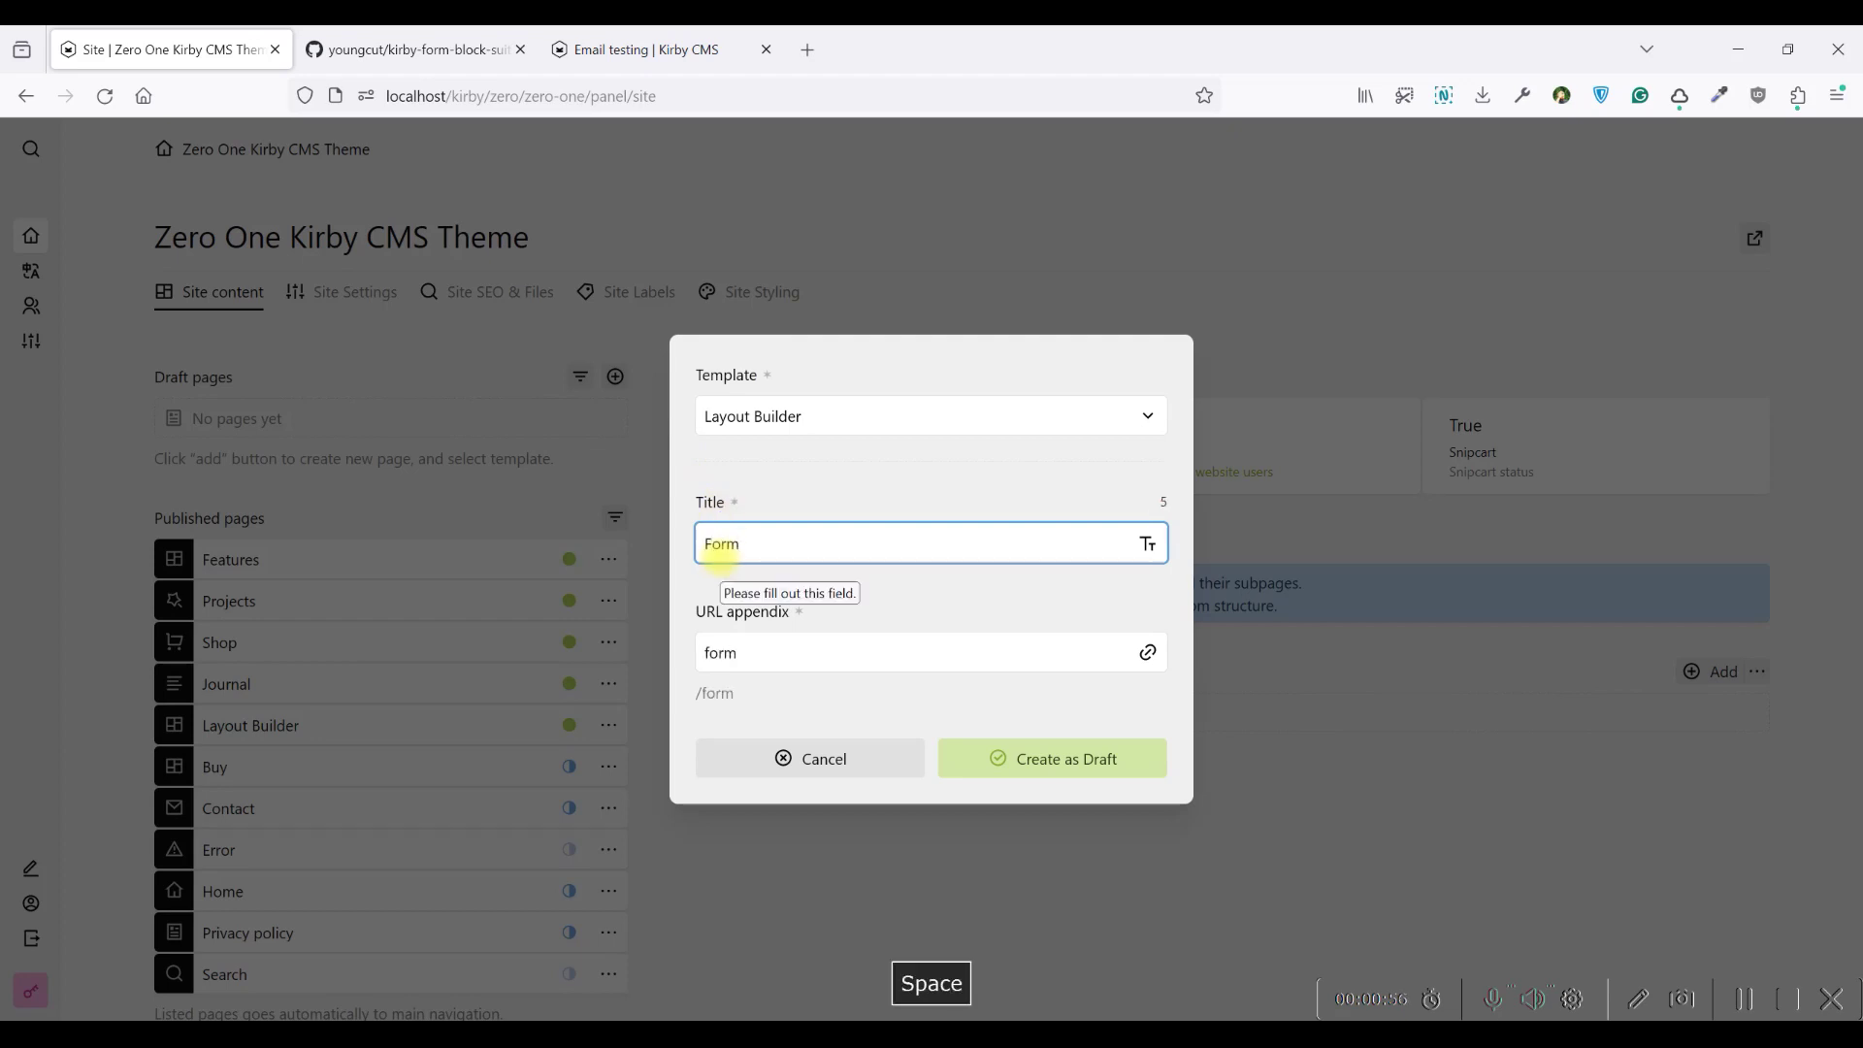
pyautogui.write(' Builder test')
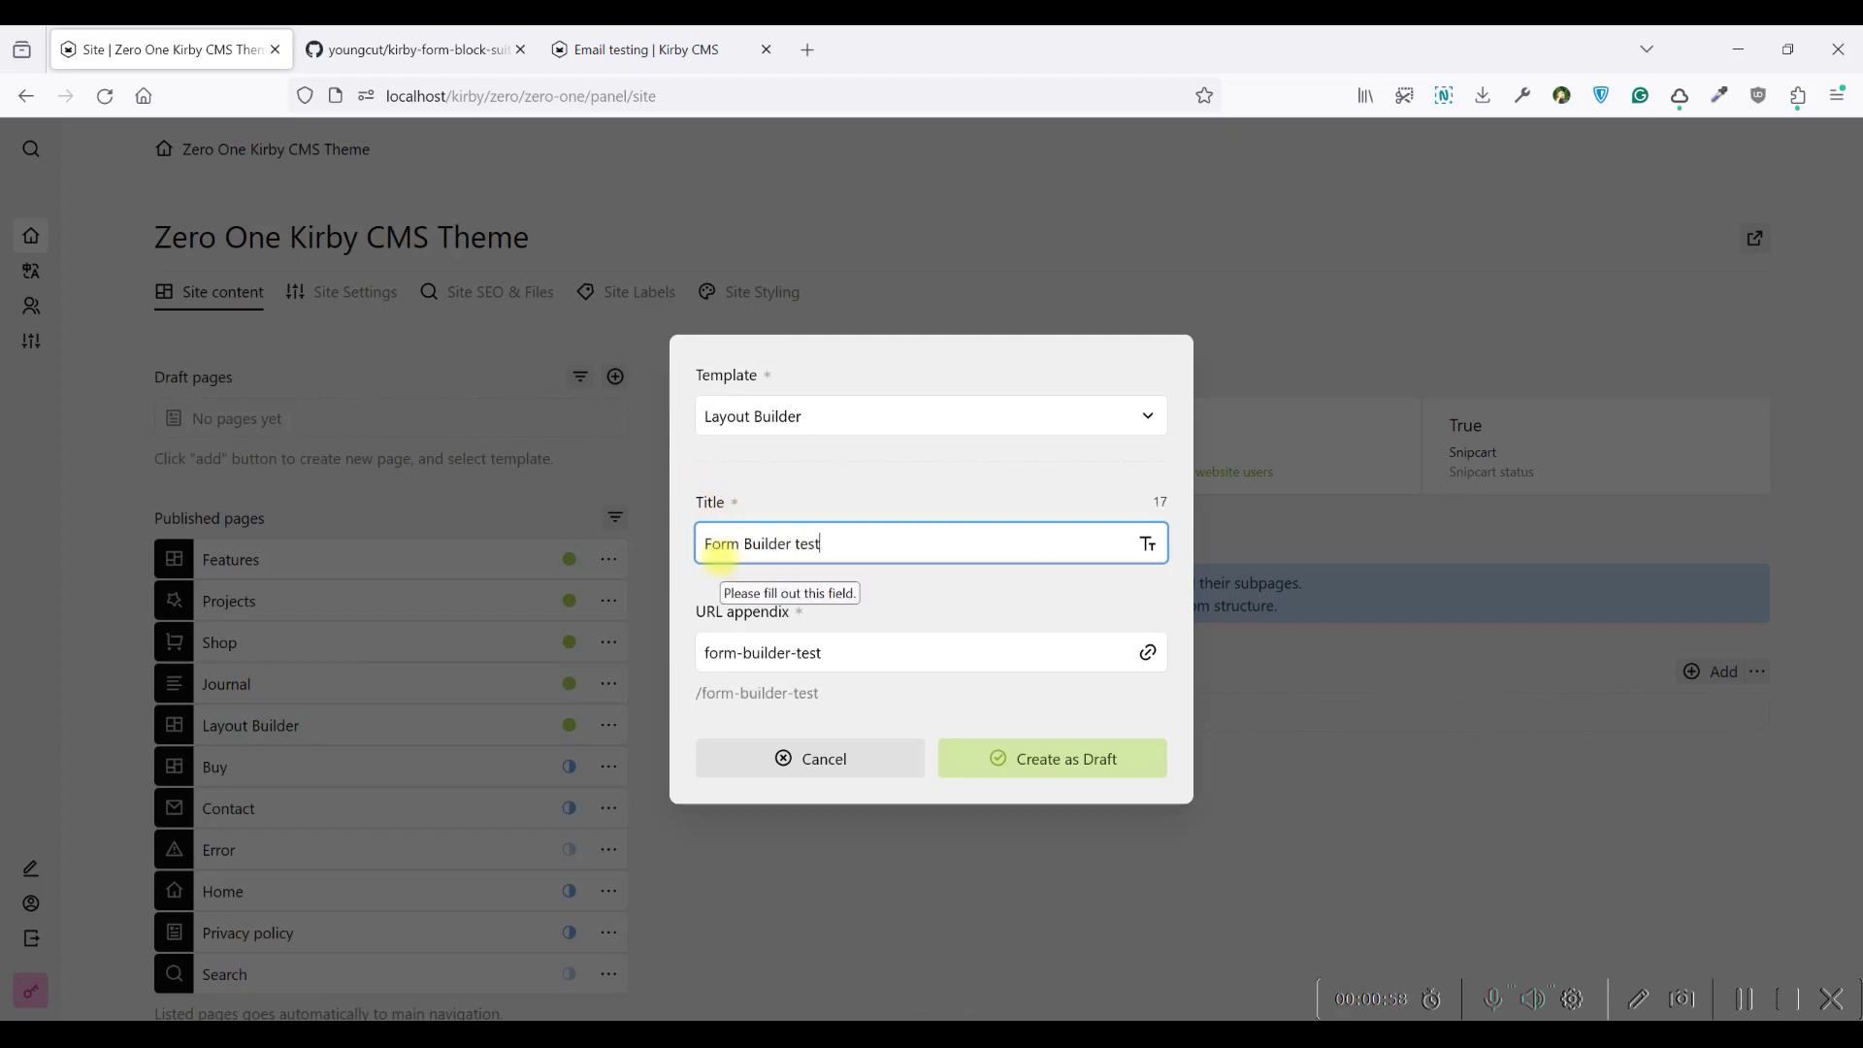
pyautogui.click(1126, 760)
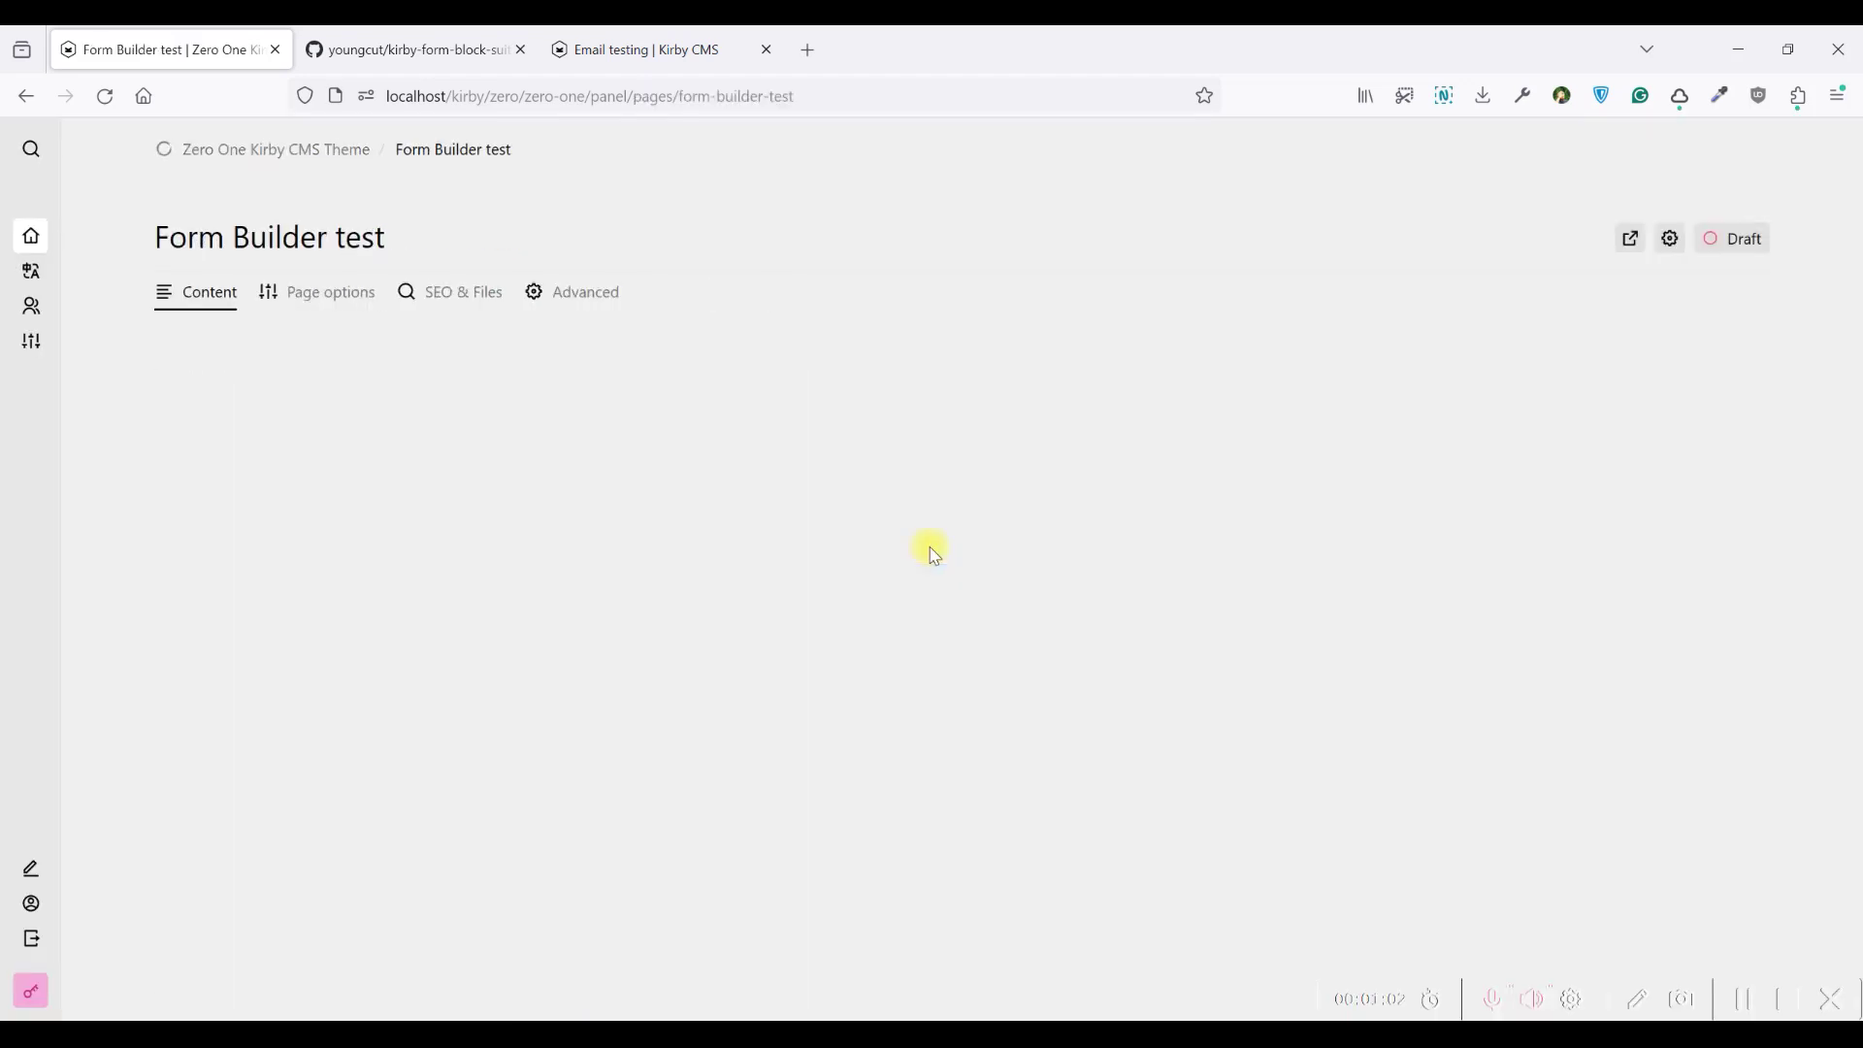
# Preview the new page on the site, then add a two-column layout row in the editor
pyautogui.click(1631, 241)
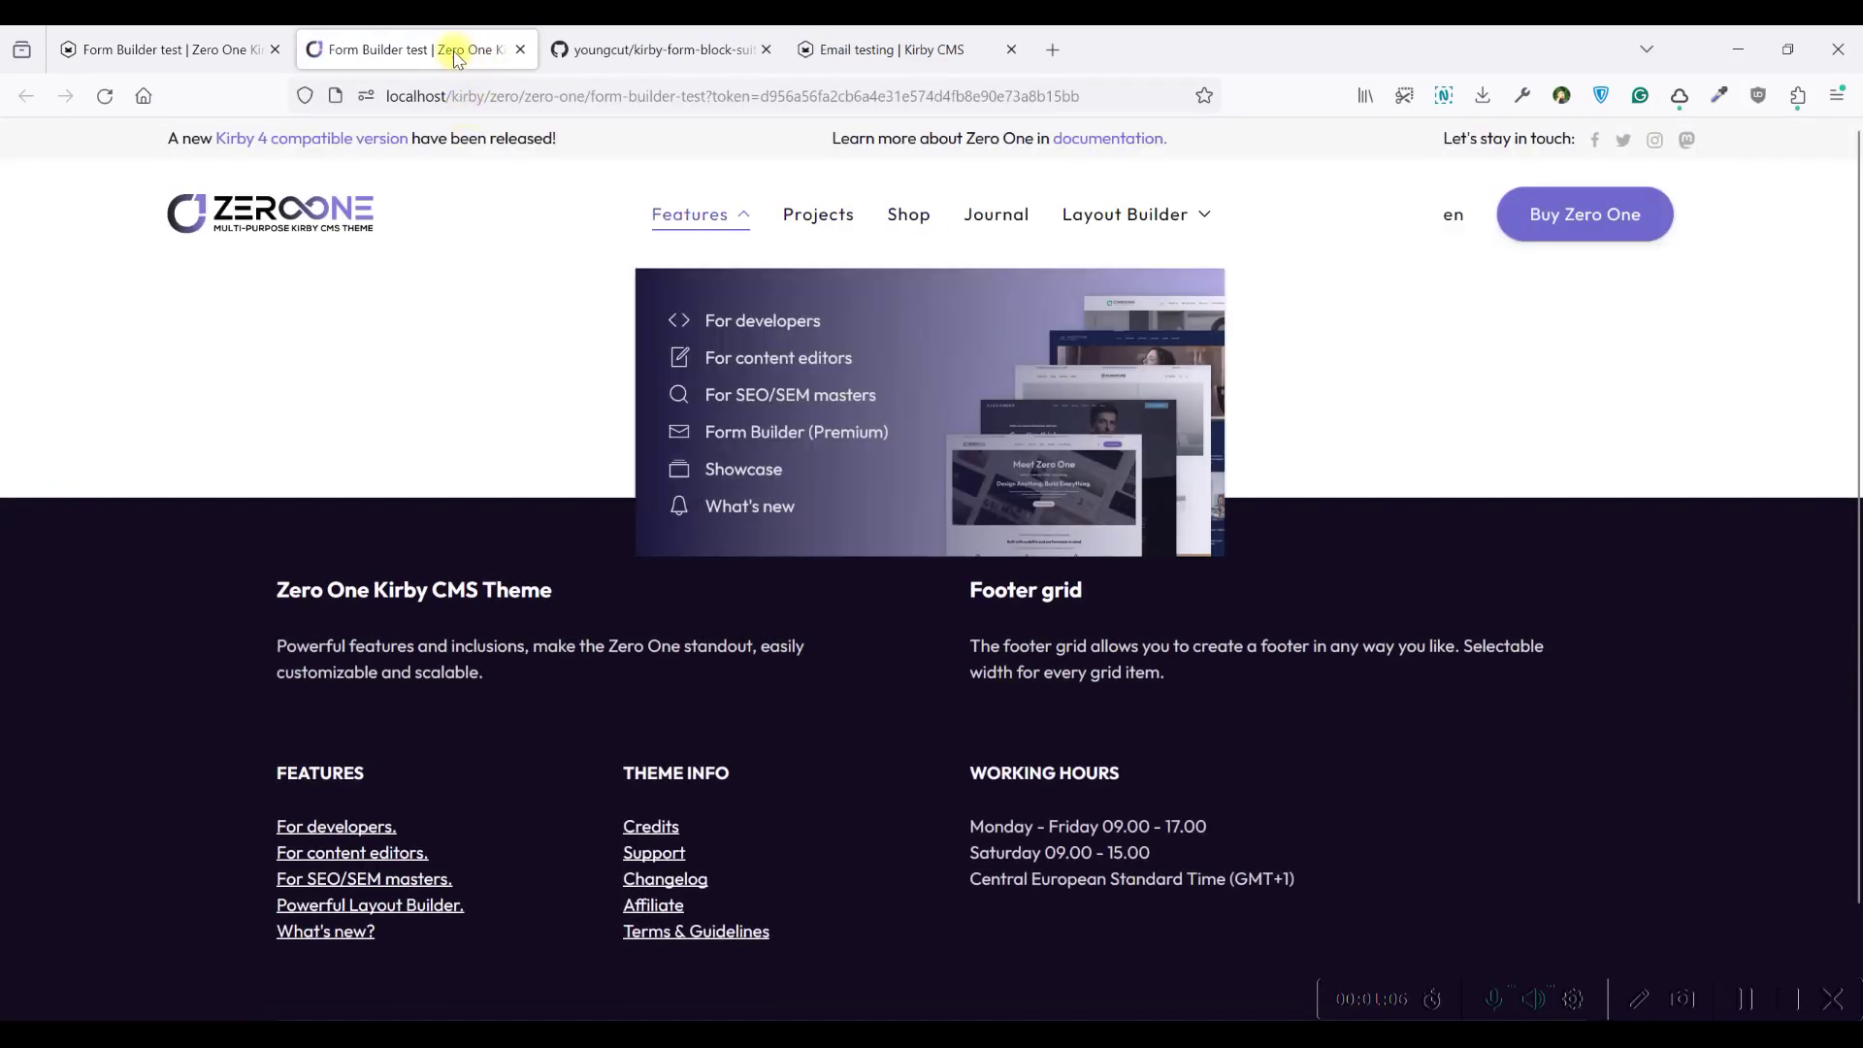
pyautogui.click(238, 46)
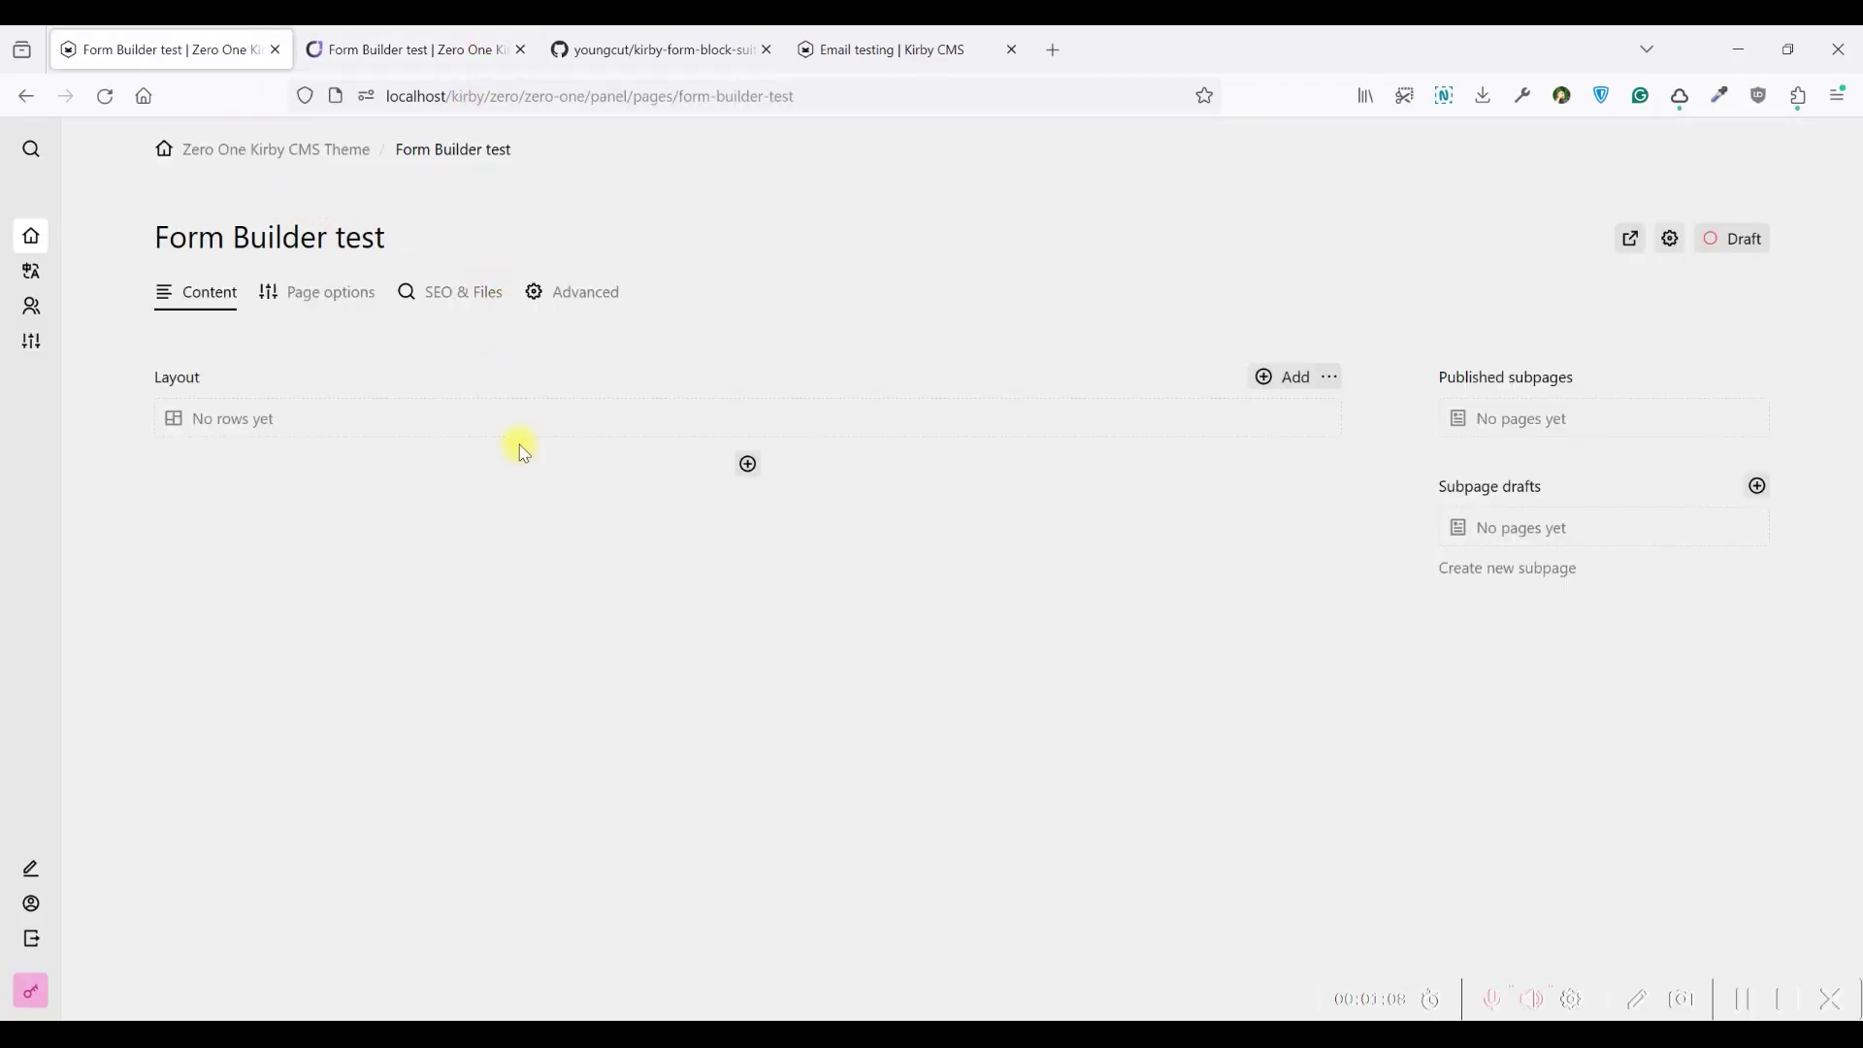
pyautogui.click(581, 436)
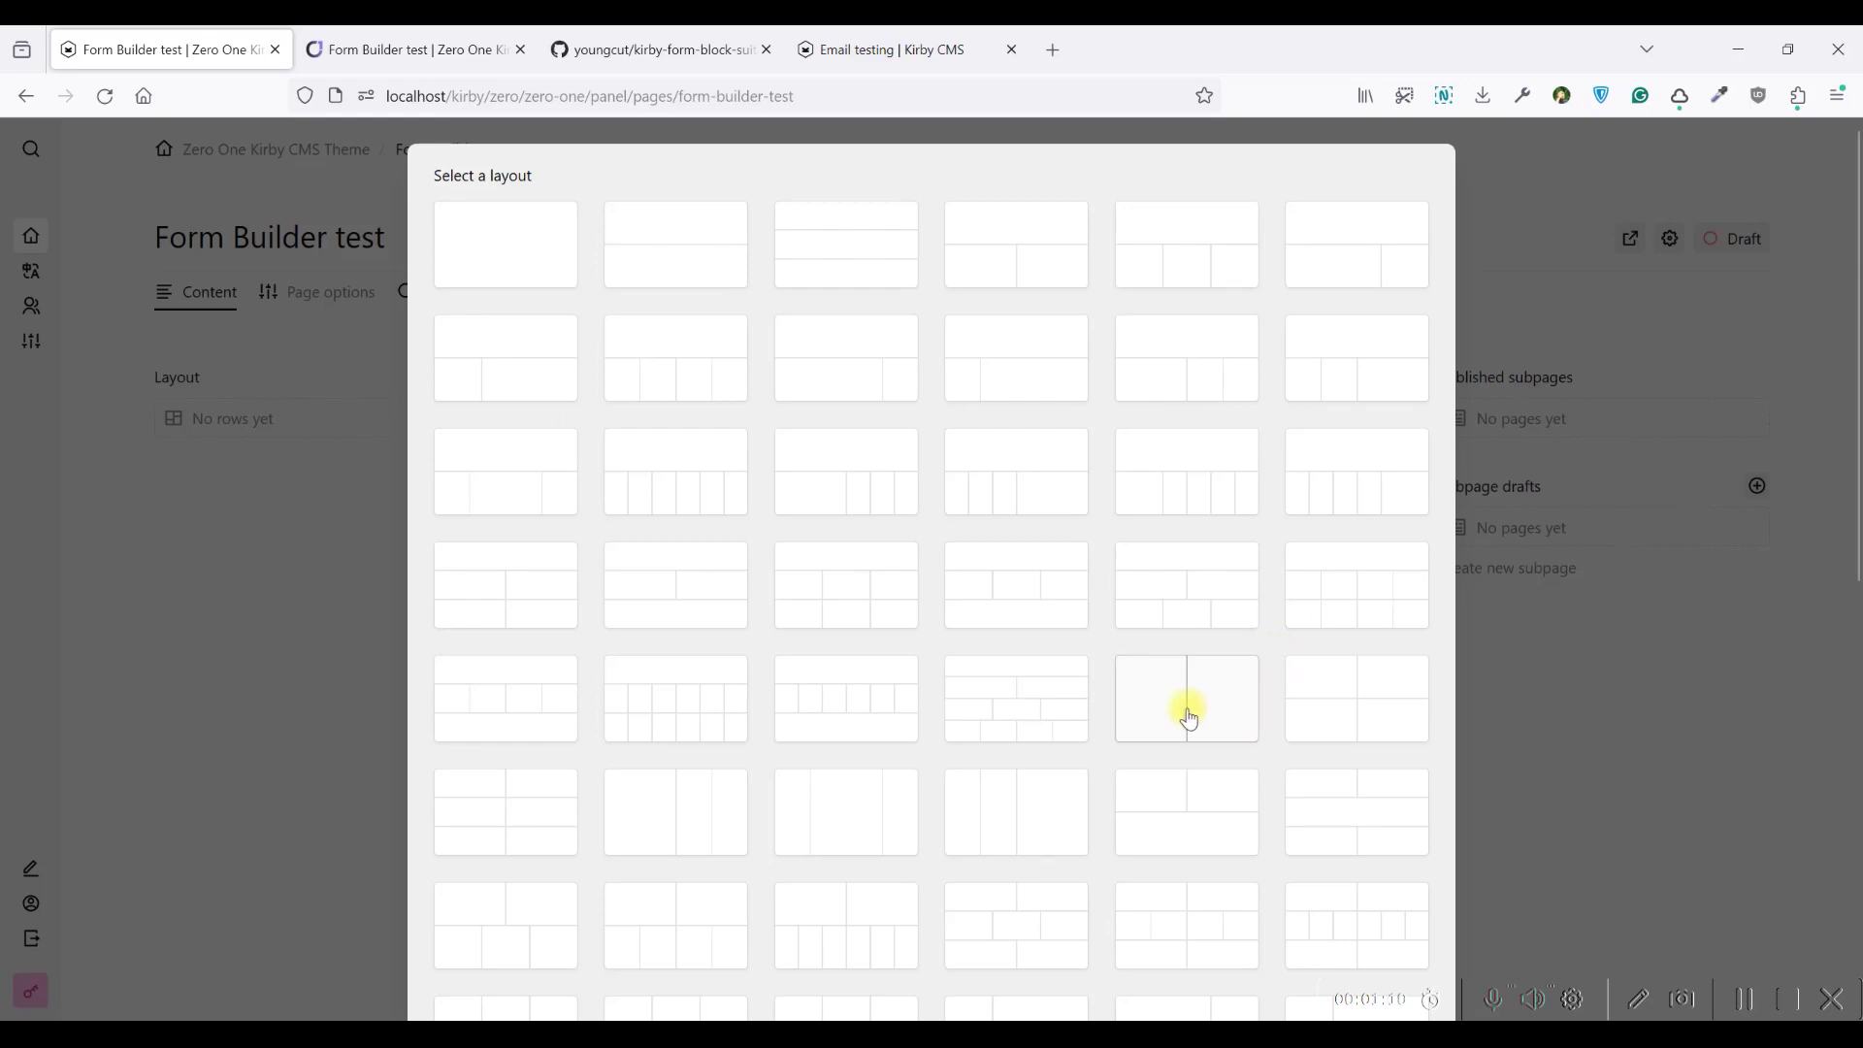
pyautogui.click(1067, 663)
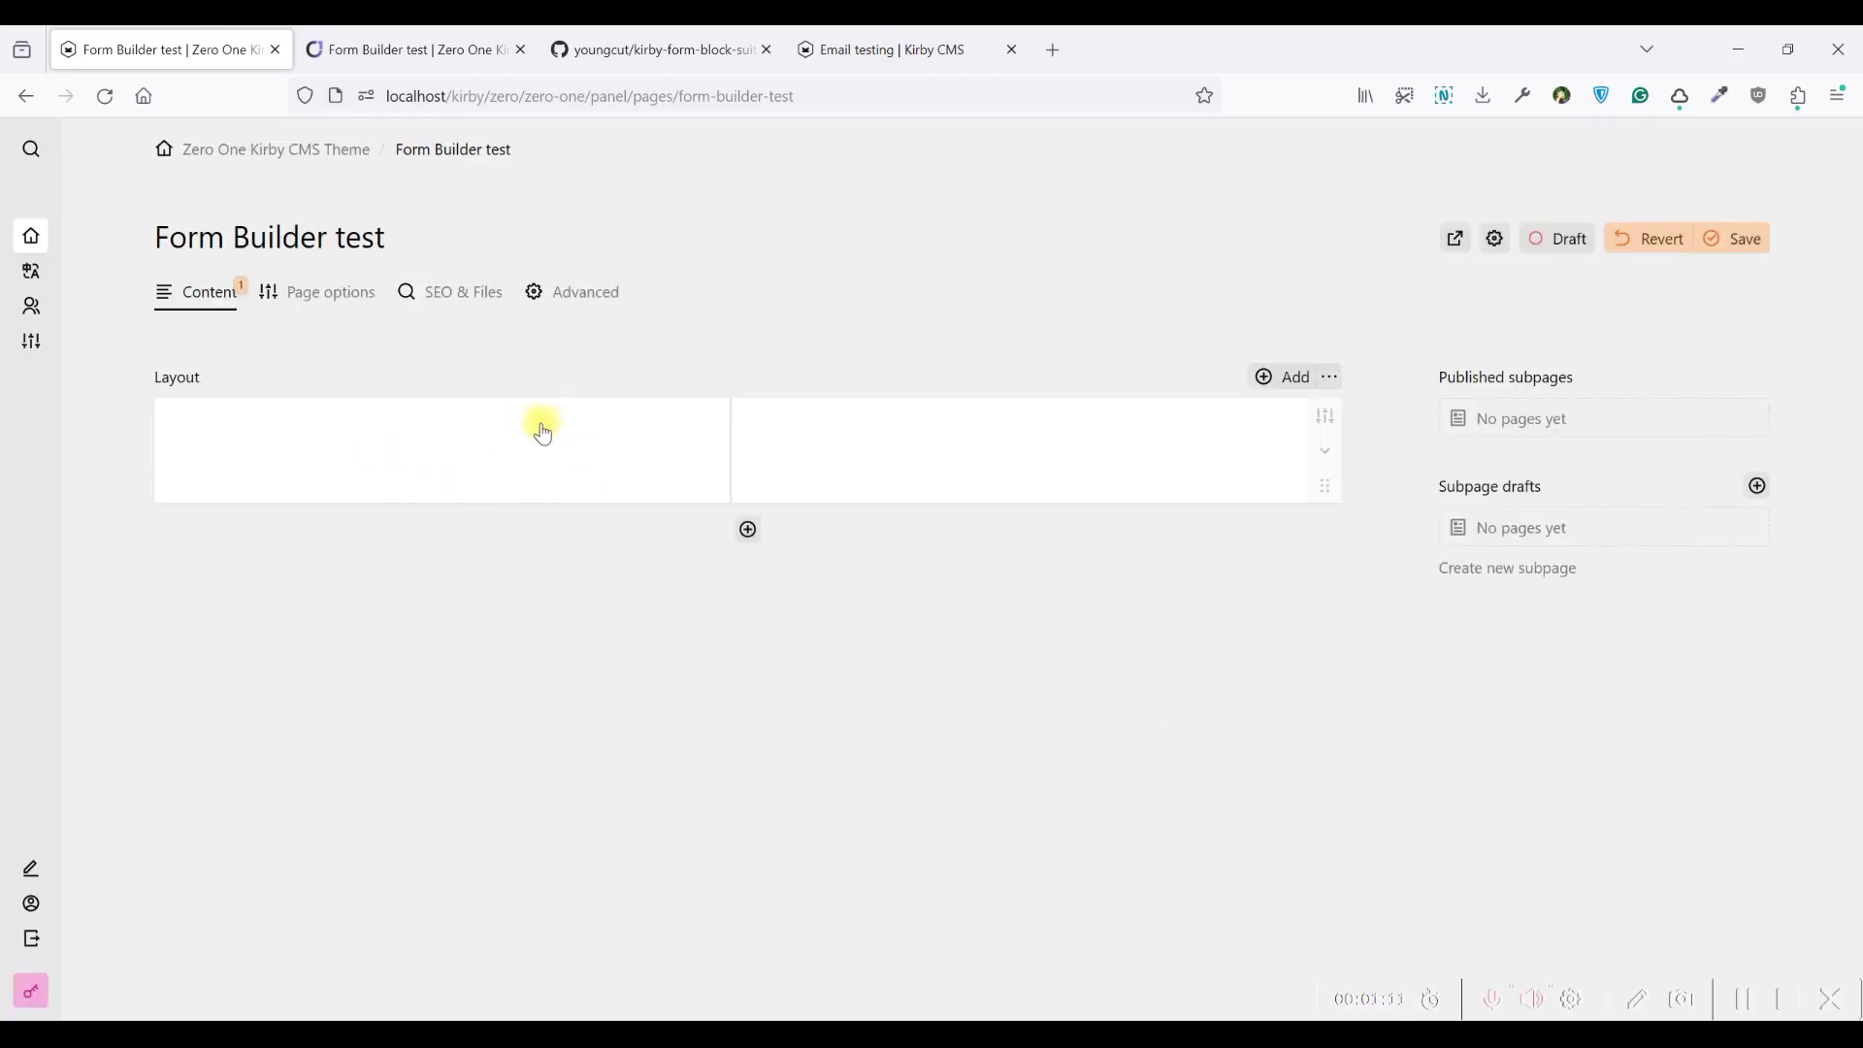
# Insert a Form Builder (Premium) block in the left column and save the page
pyautogui.click(471, 456)
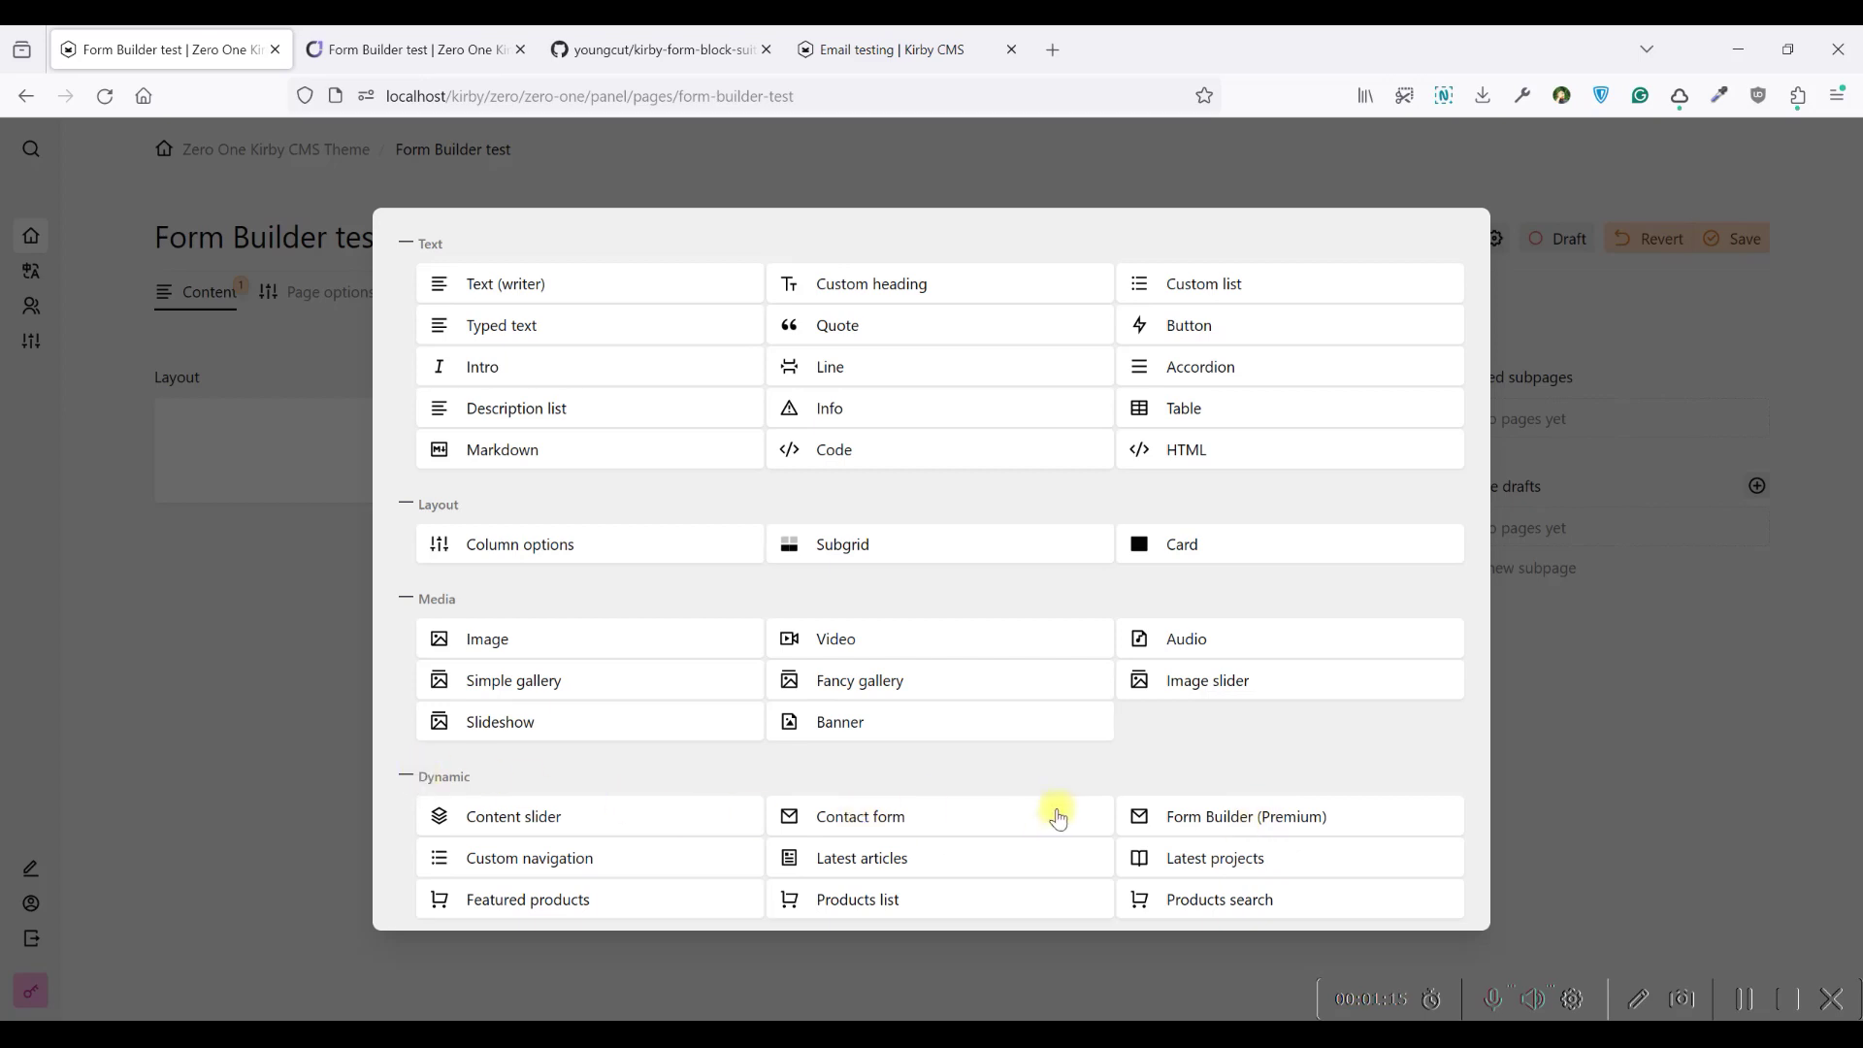
pyautogui.click(1204, 818)
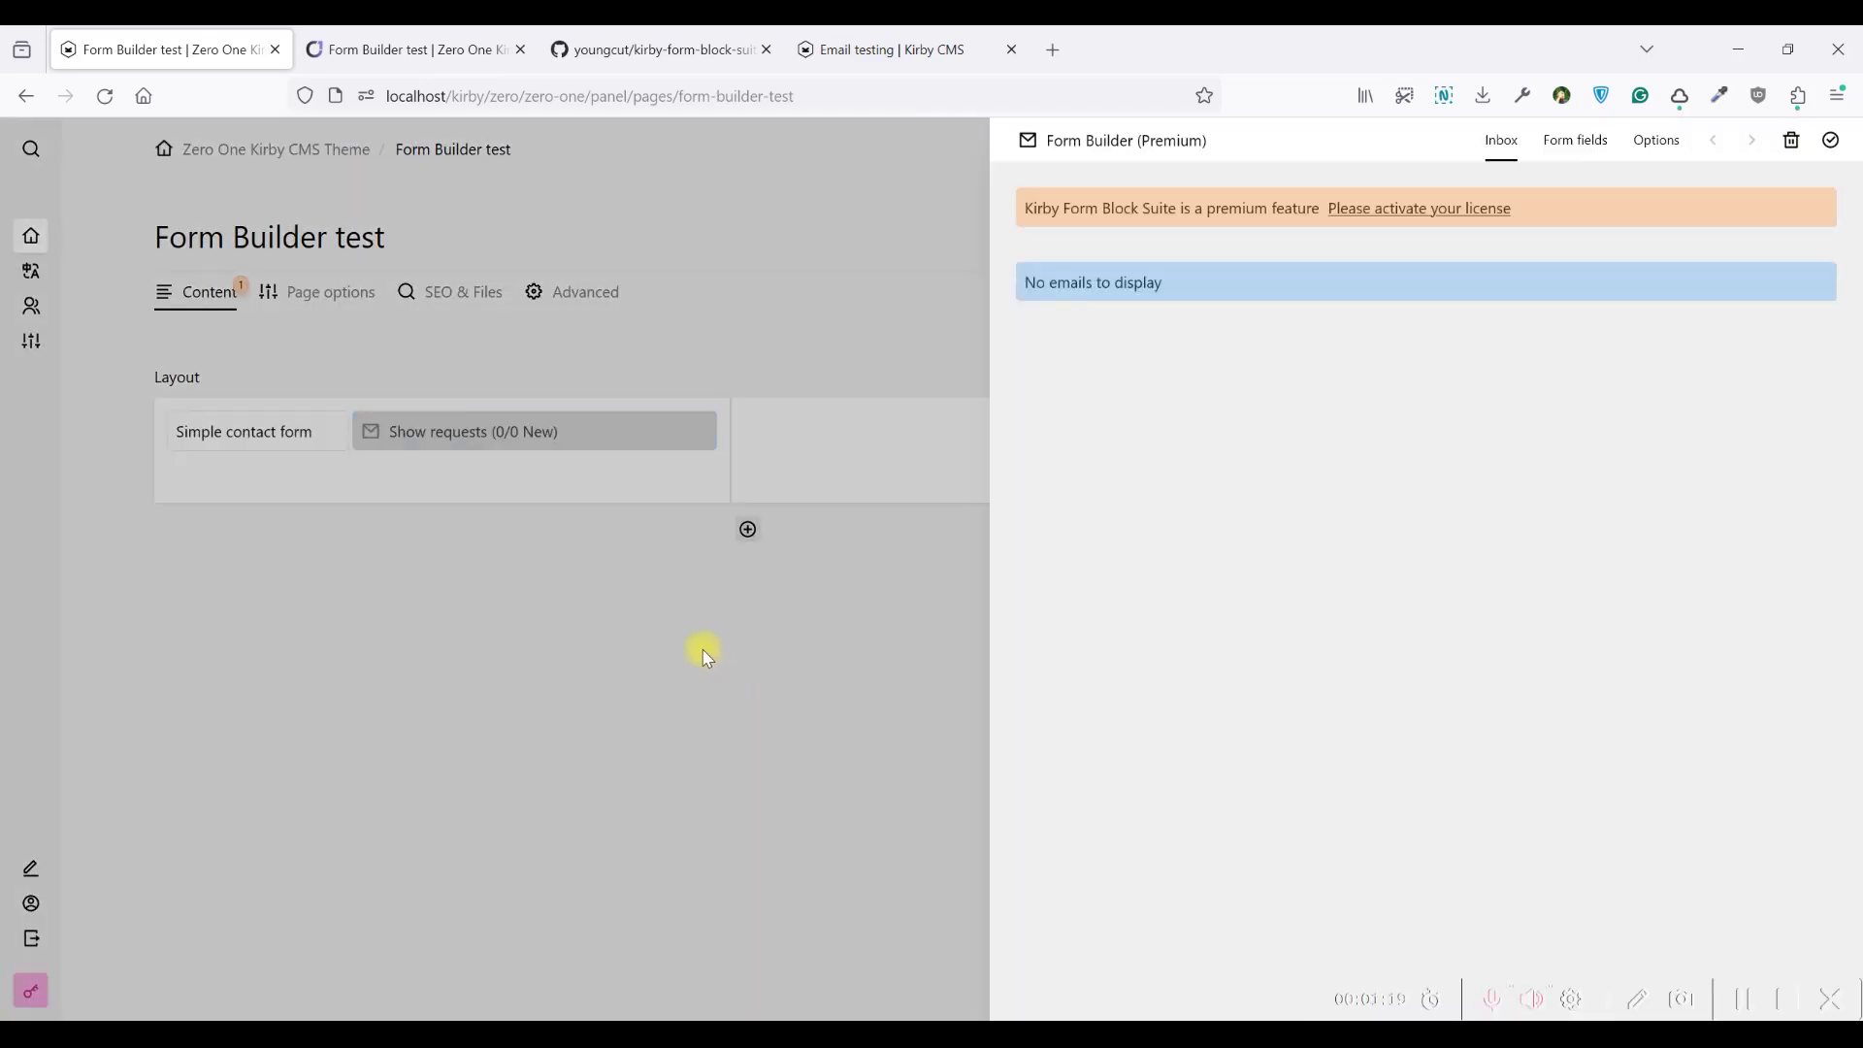
pyautogui.click(815, 685)
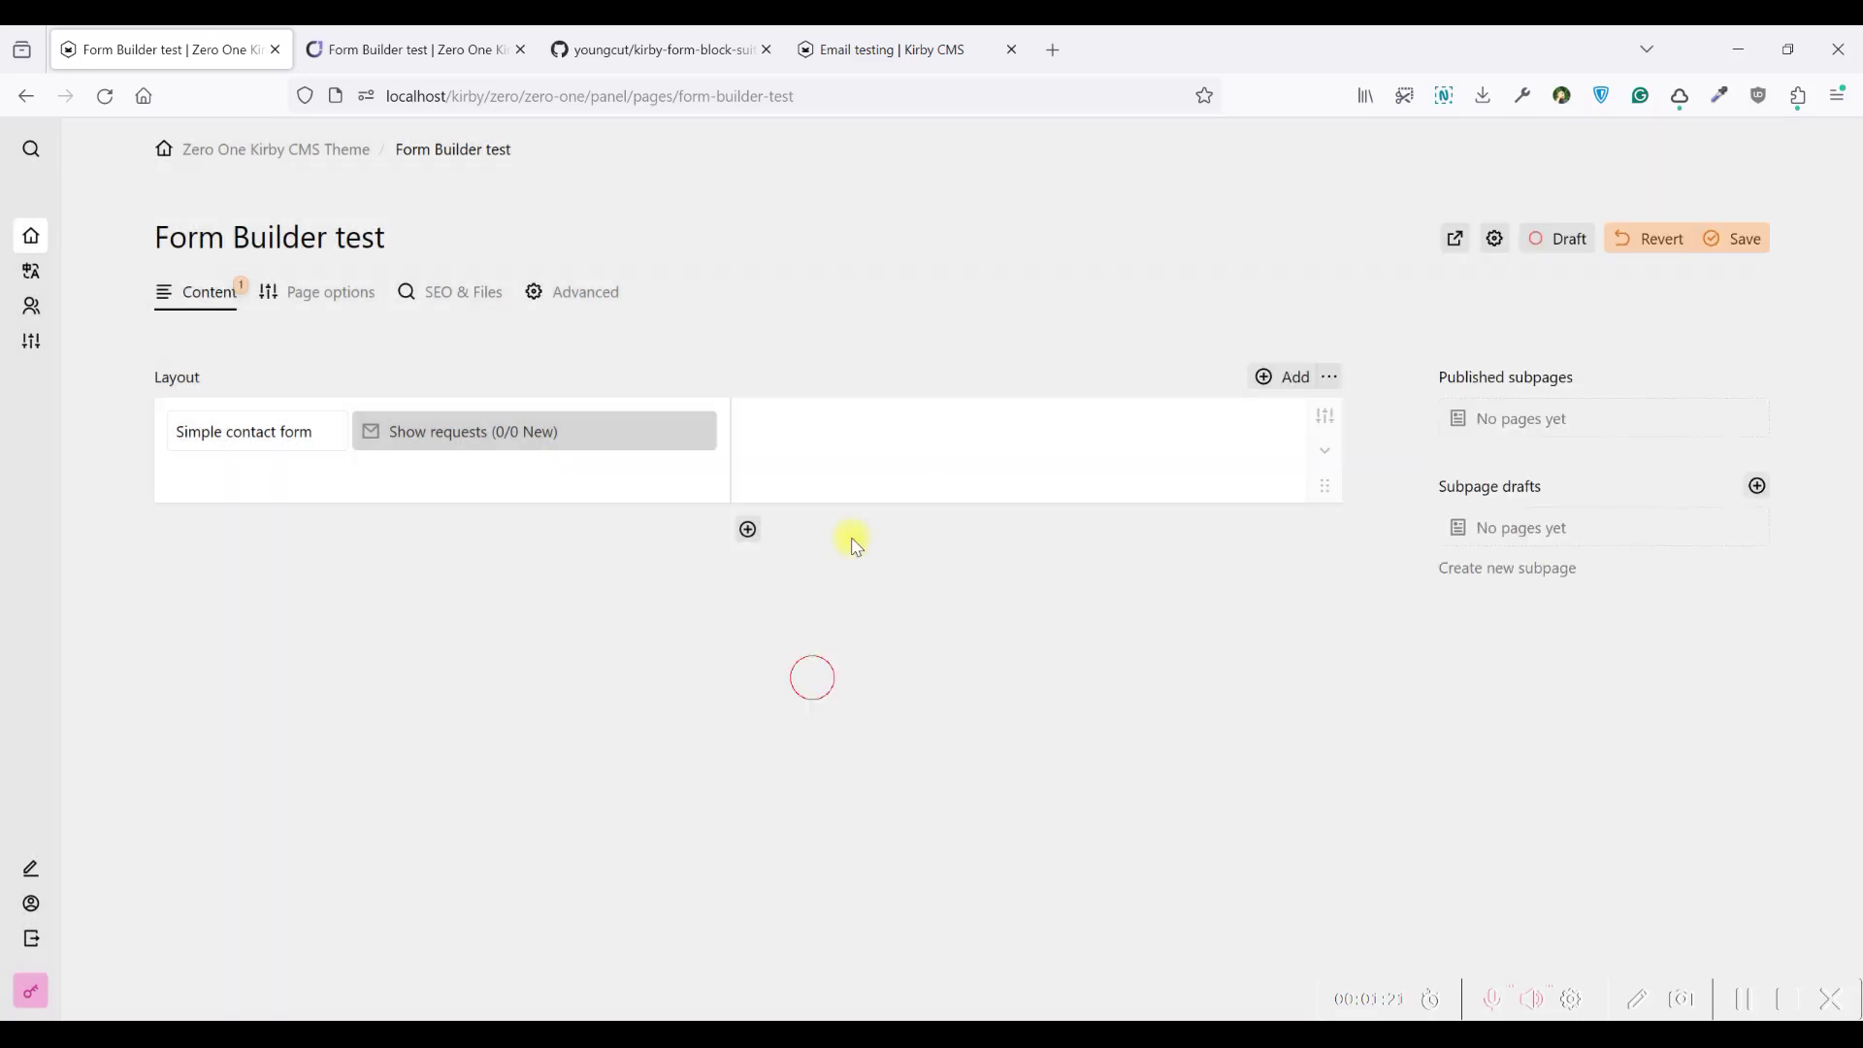
pyautogui.click(1732, 256)
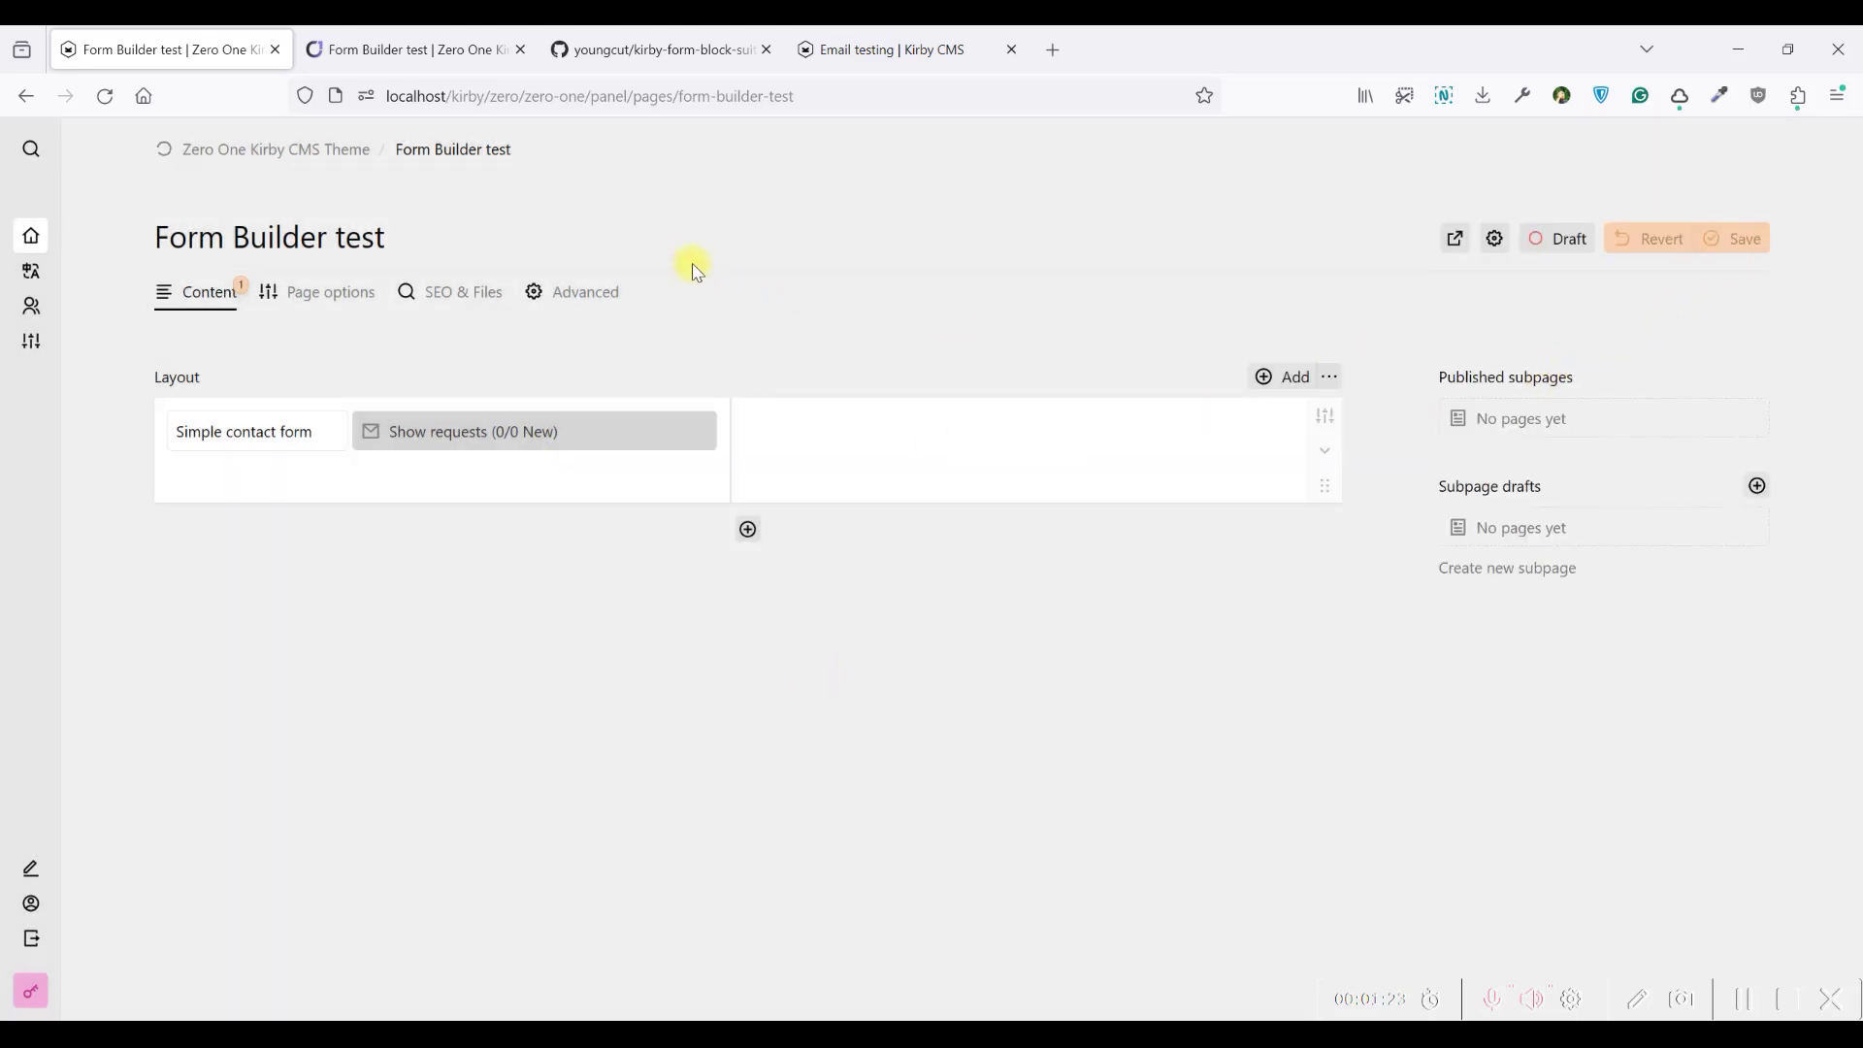
# Reload the Zero One preview, check the rendered contact form, and go back to the panel editor
pyautogui.click(408, 51)
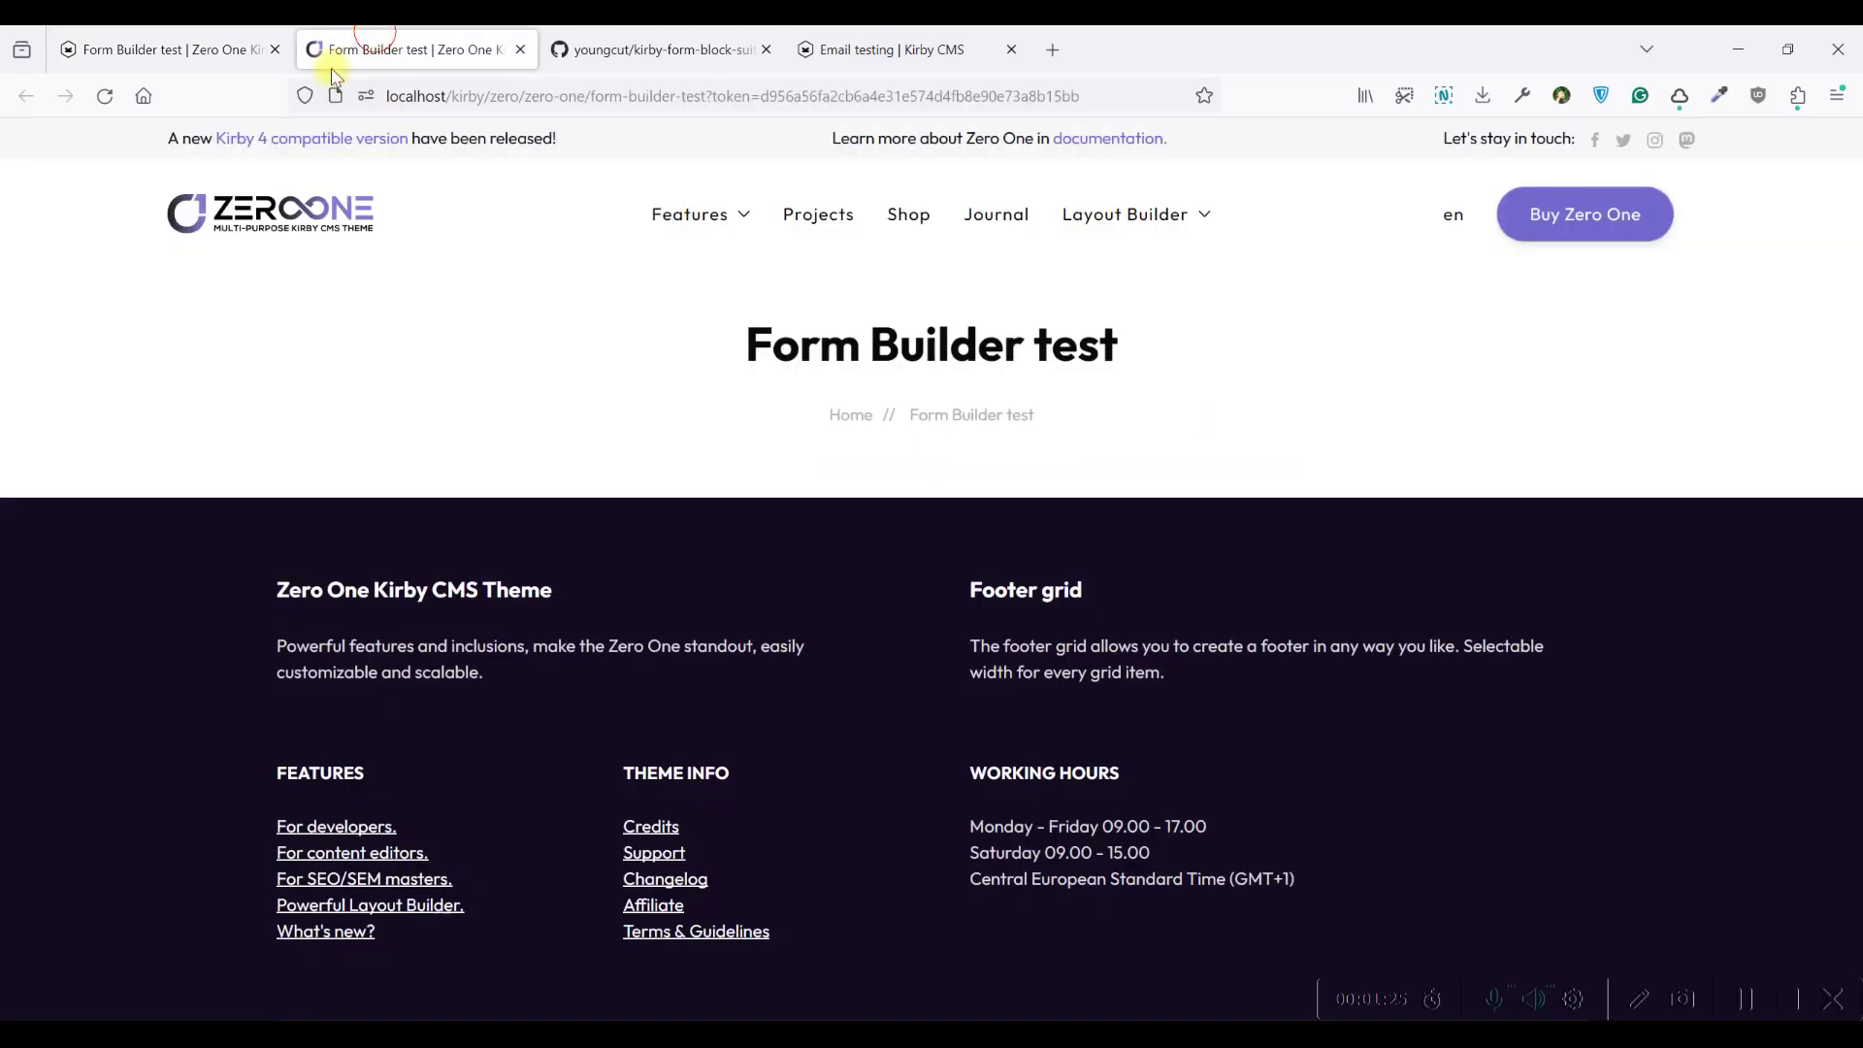
pyautogui.click(105, 95)
pyautogui.scroll(-4, 636, 332)
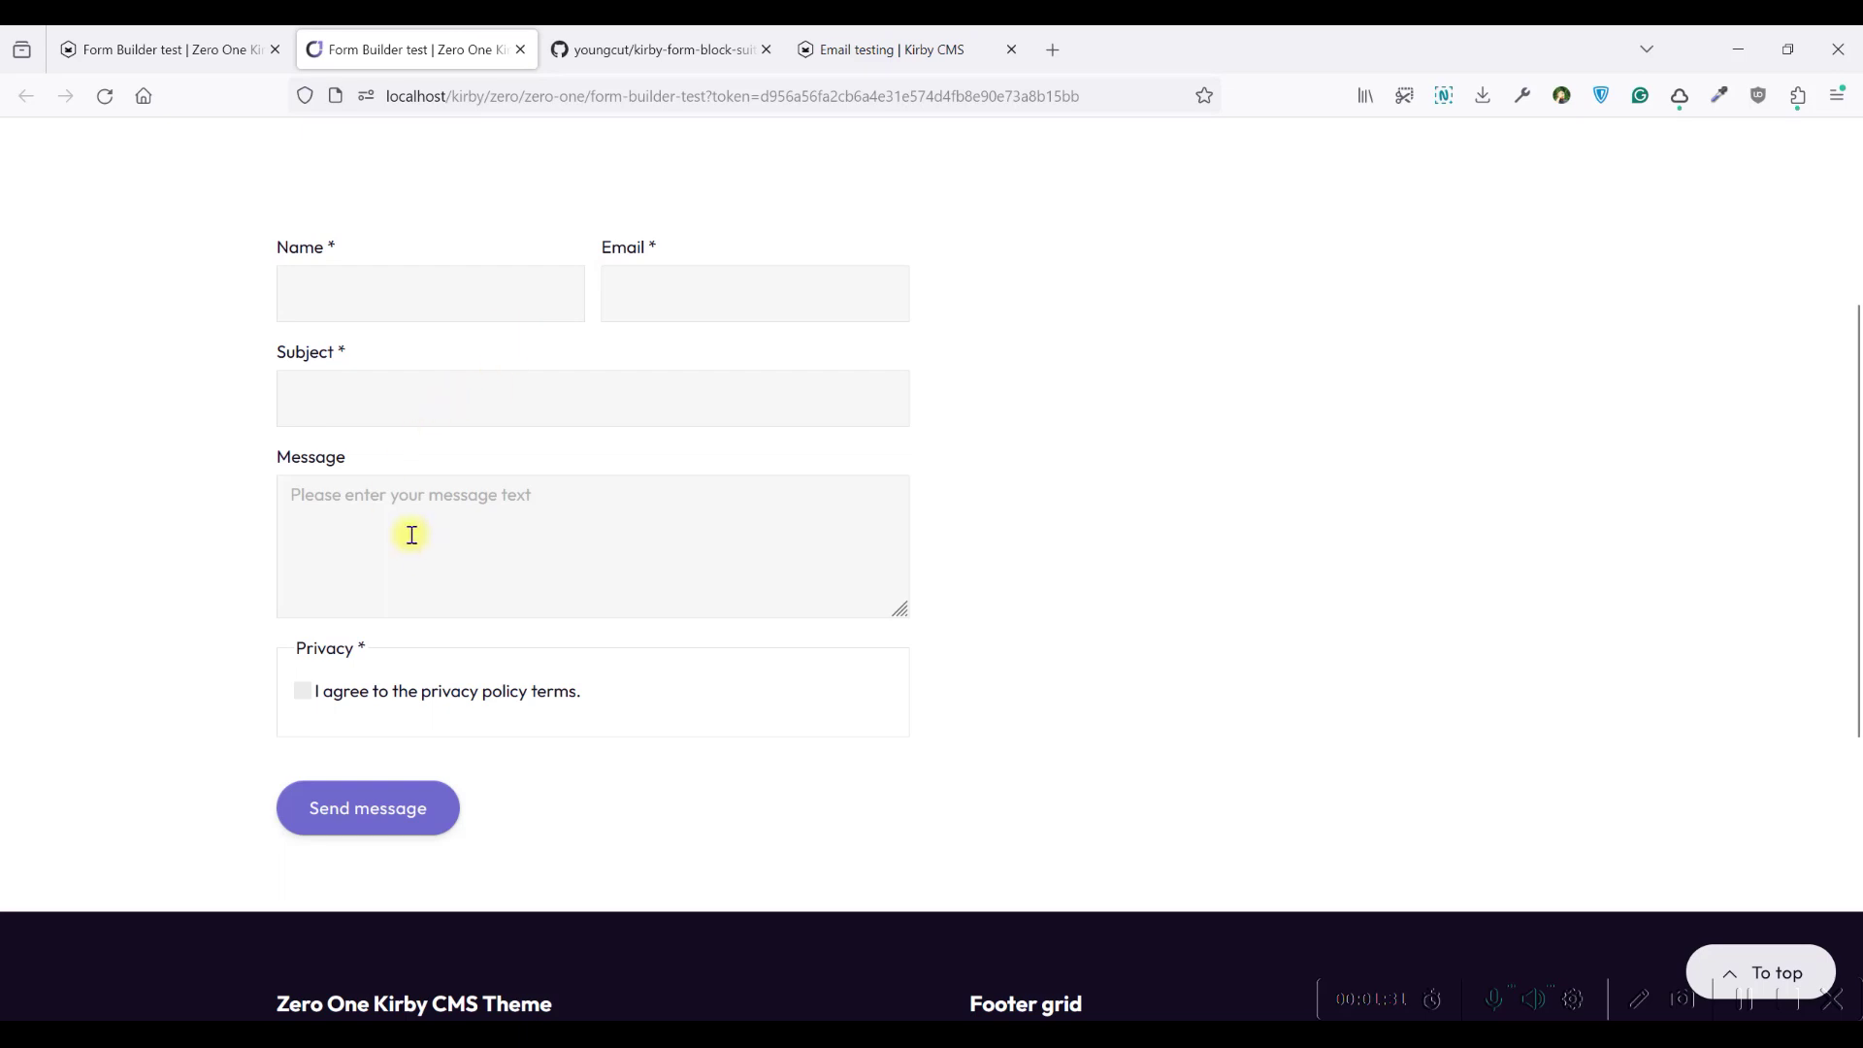
pyautogui.scroll(-1, 321, 621)
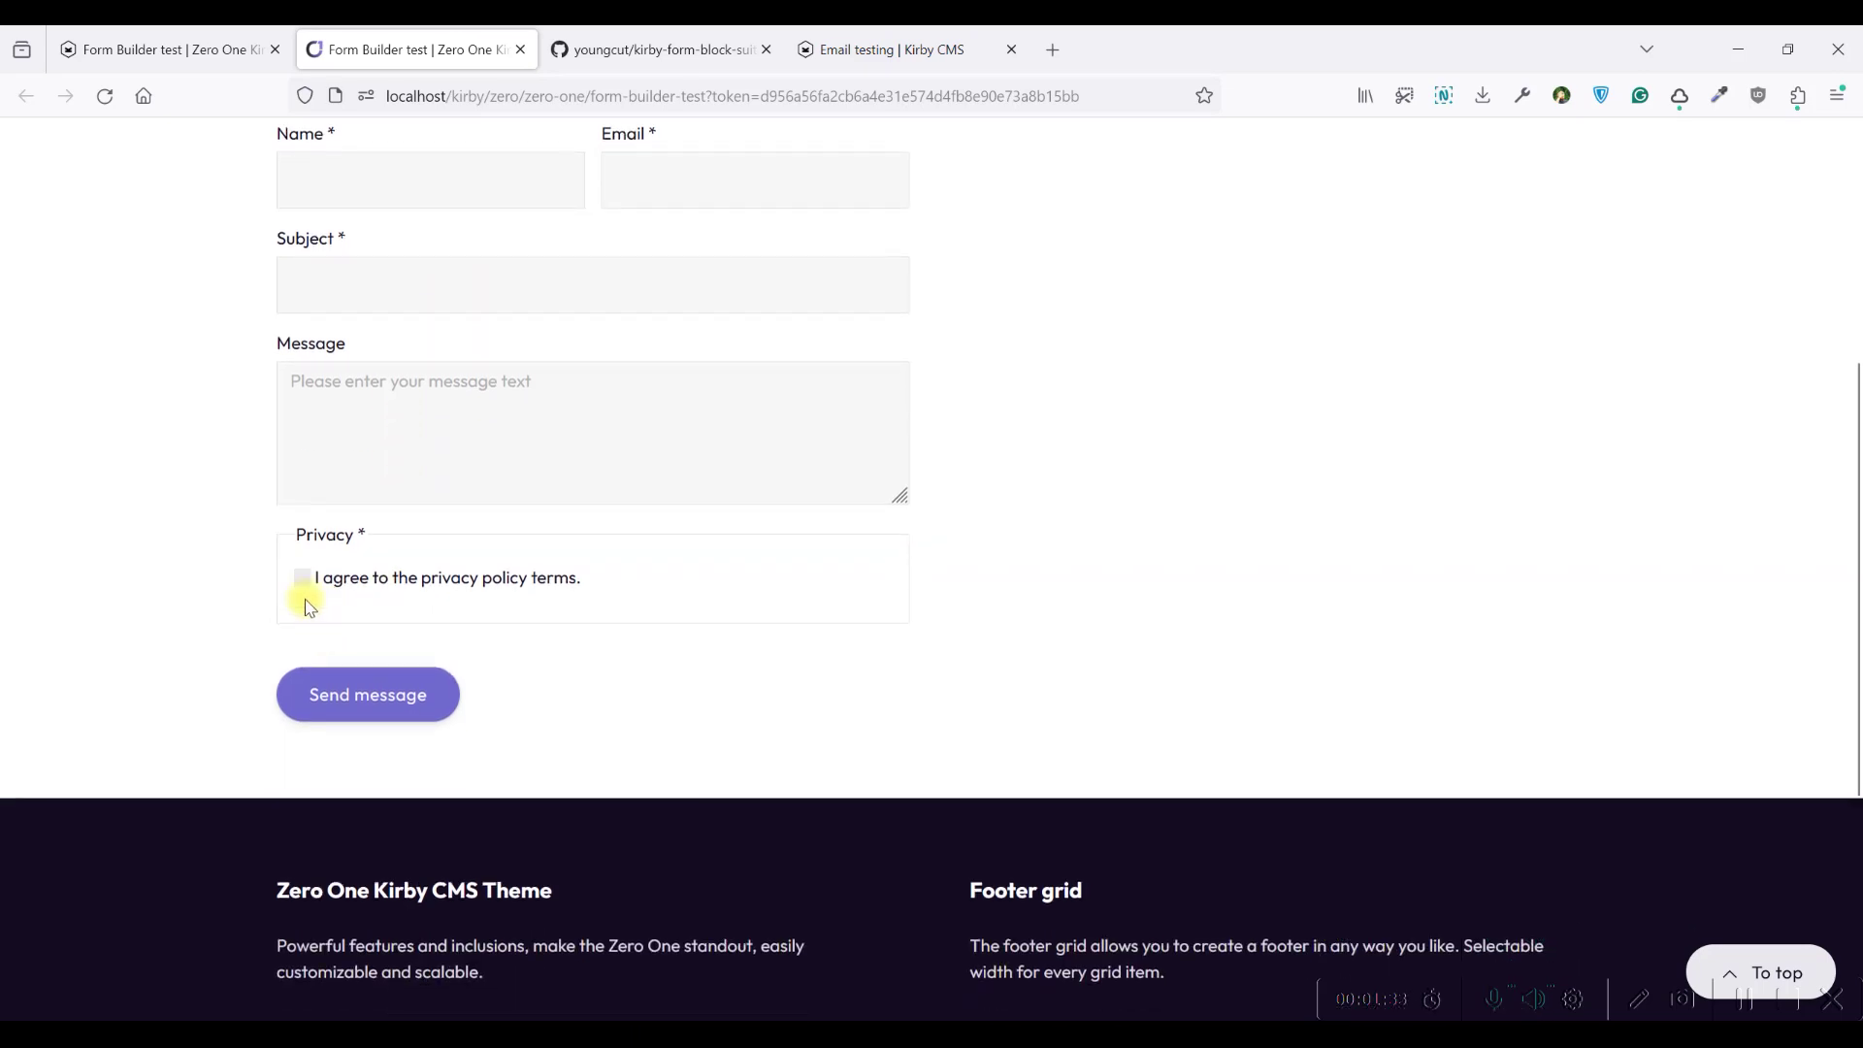
pyautogui.scroll(2, 320, 339)
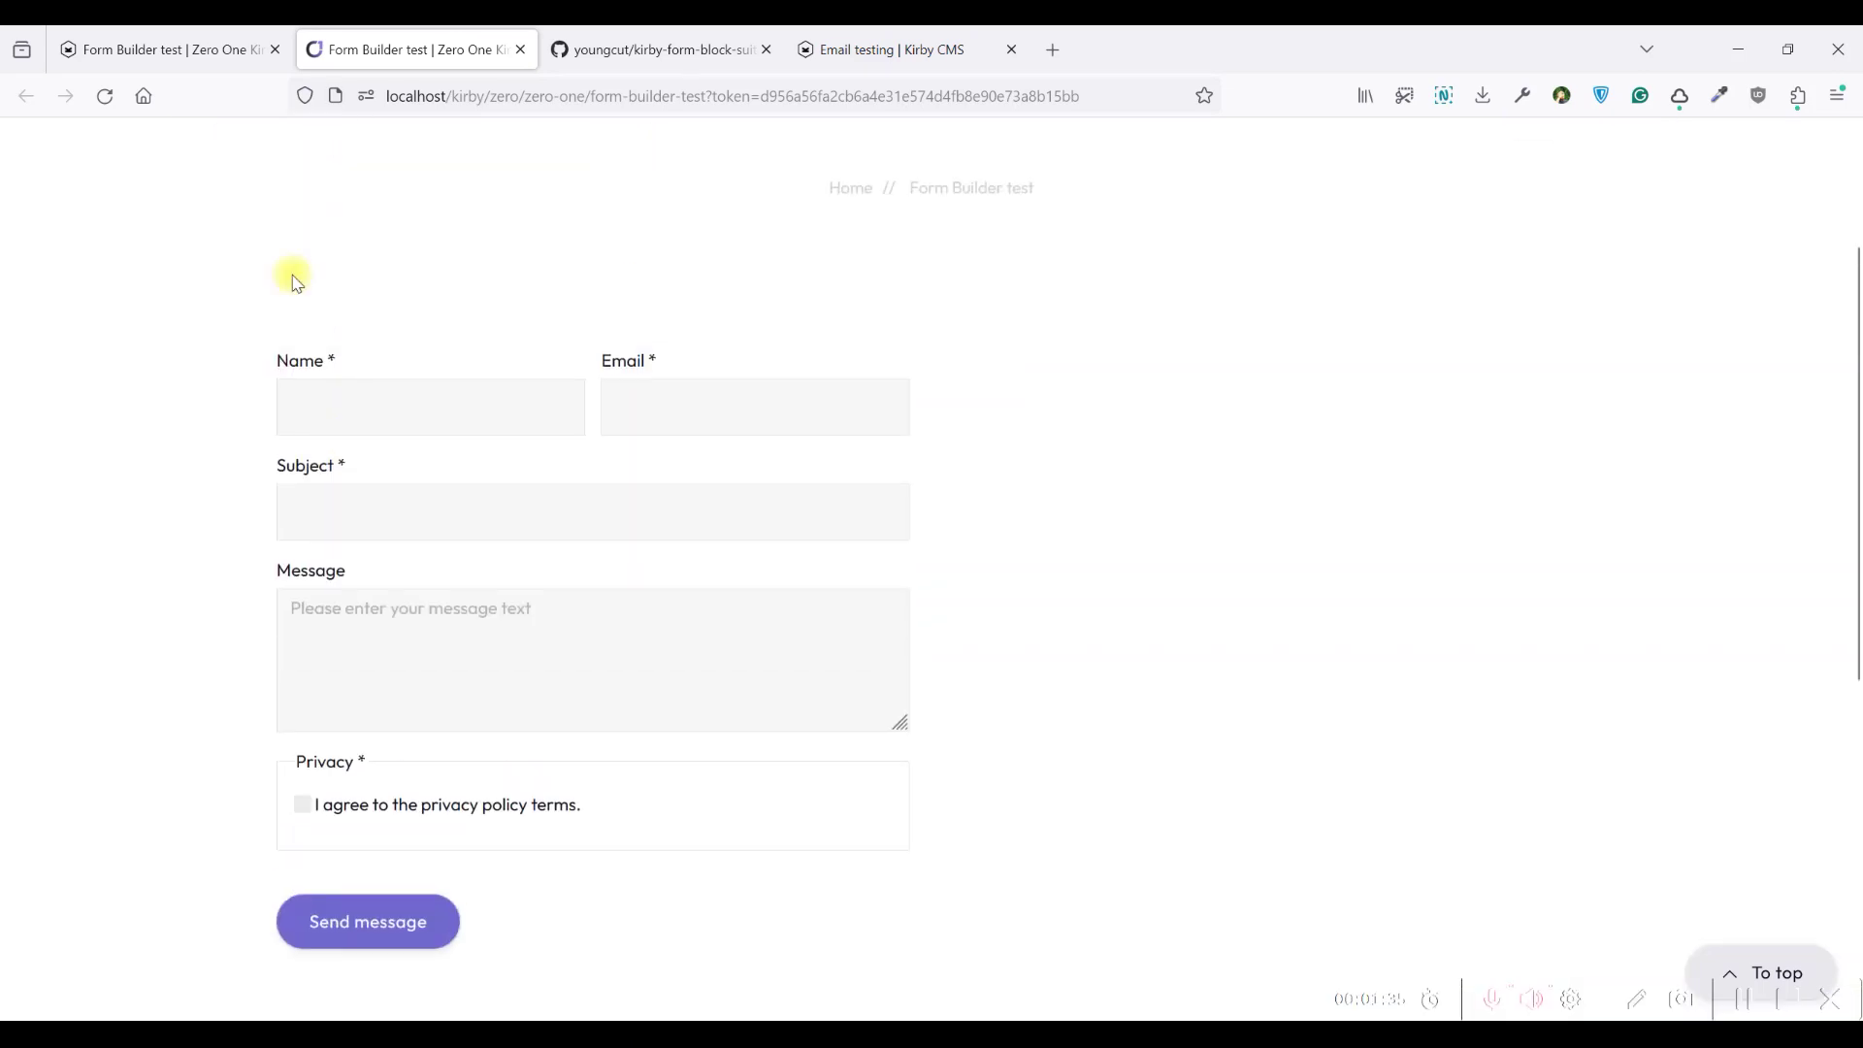
pyautogui.click(176, 47)
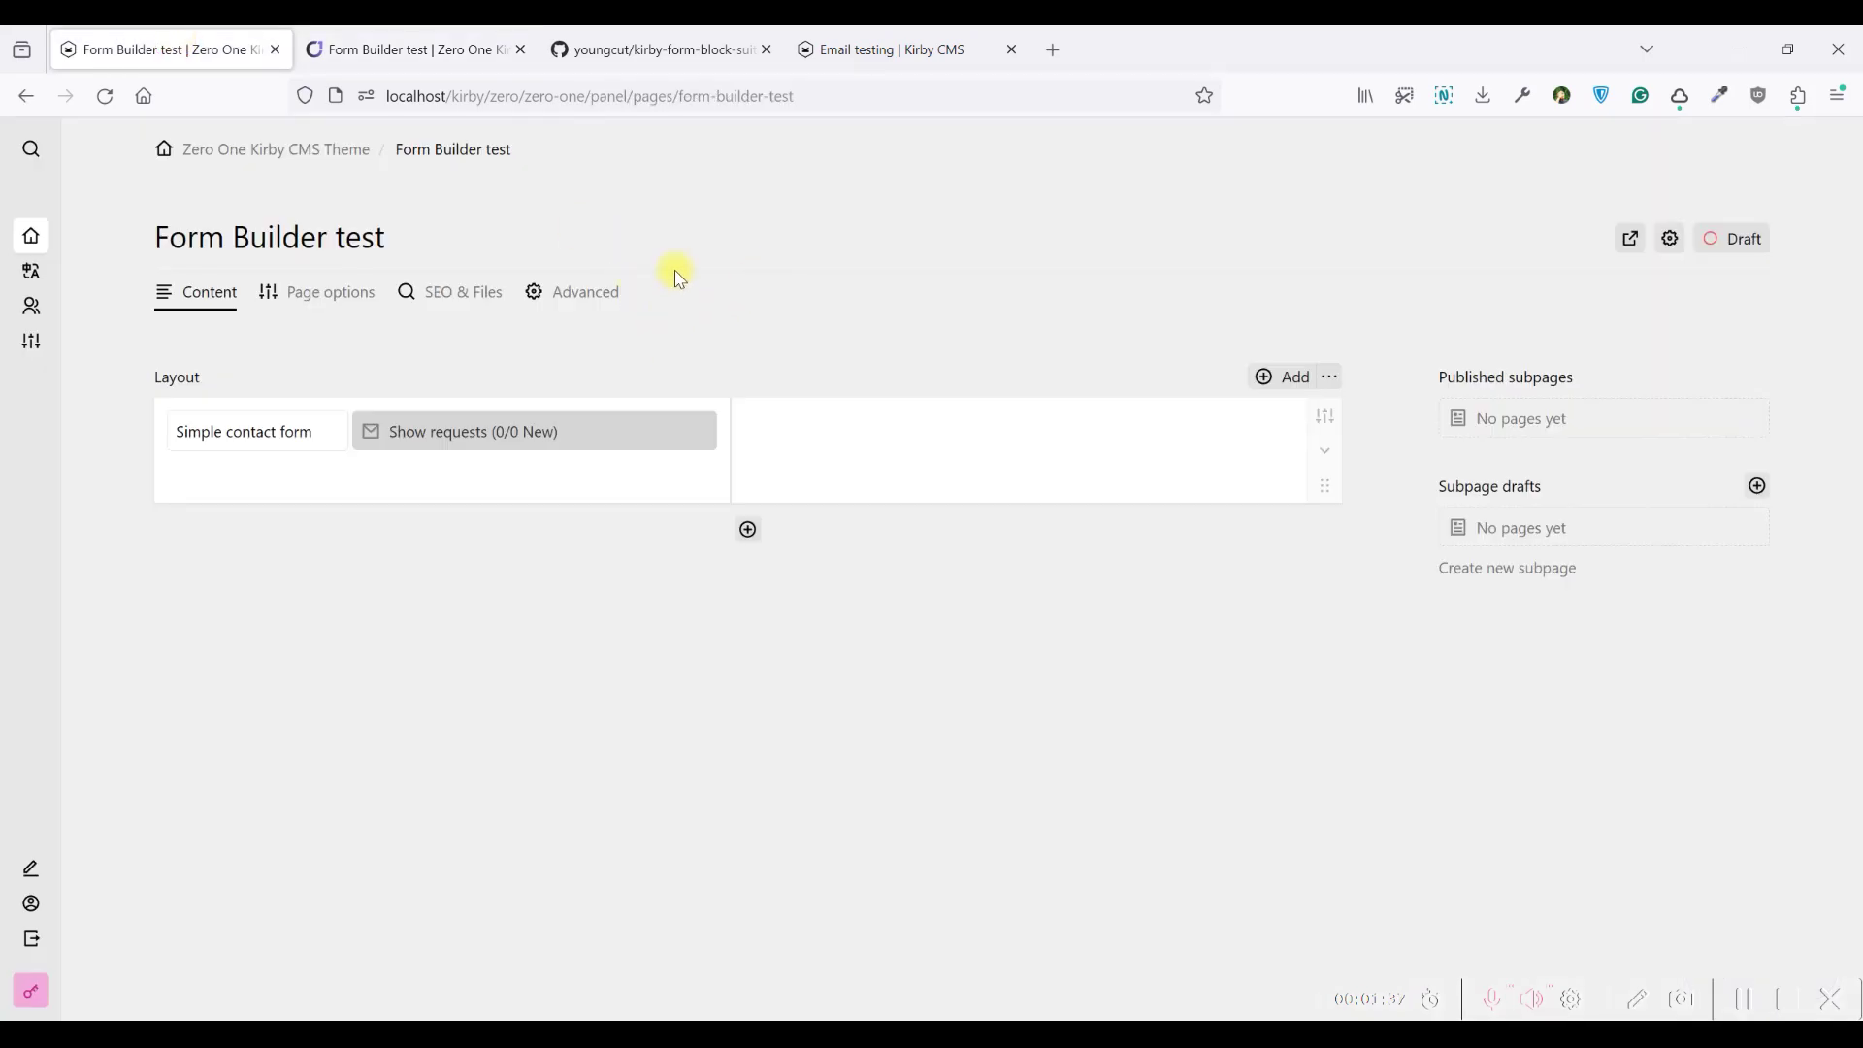
# Open the Form fields list of the contact form block in the panel editor
pyautogui.click(388, 50)
pyautogui.scroll(1, 603, 411)
pyautogui.click(231, 51)
pyautogui.click(654, 443)
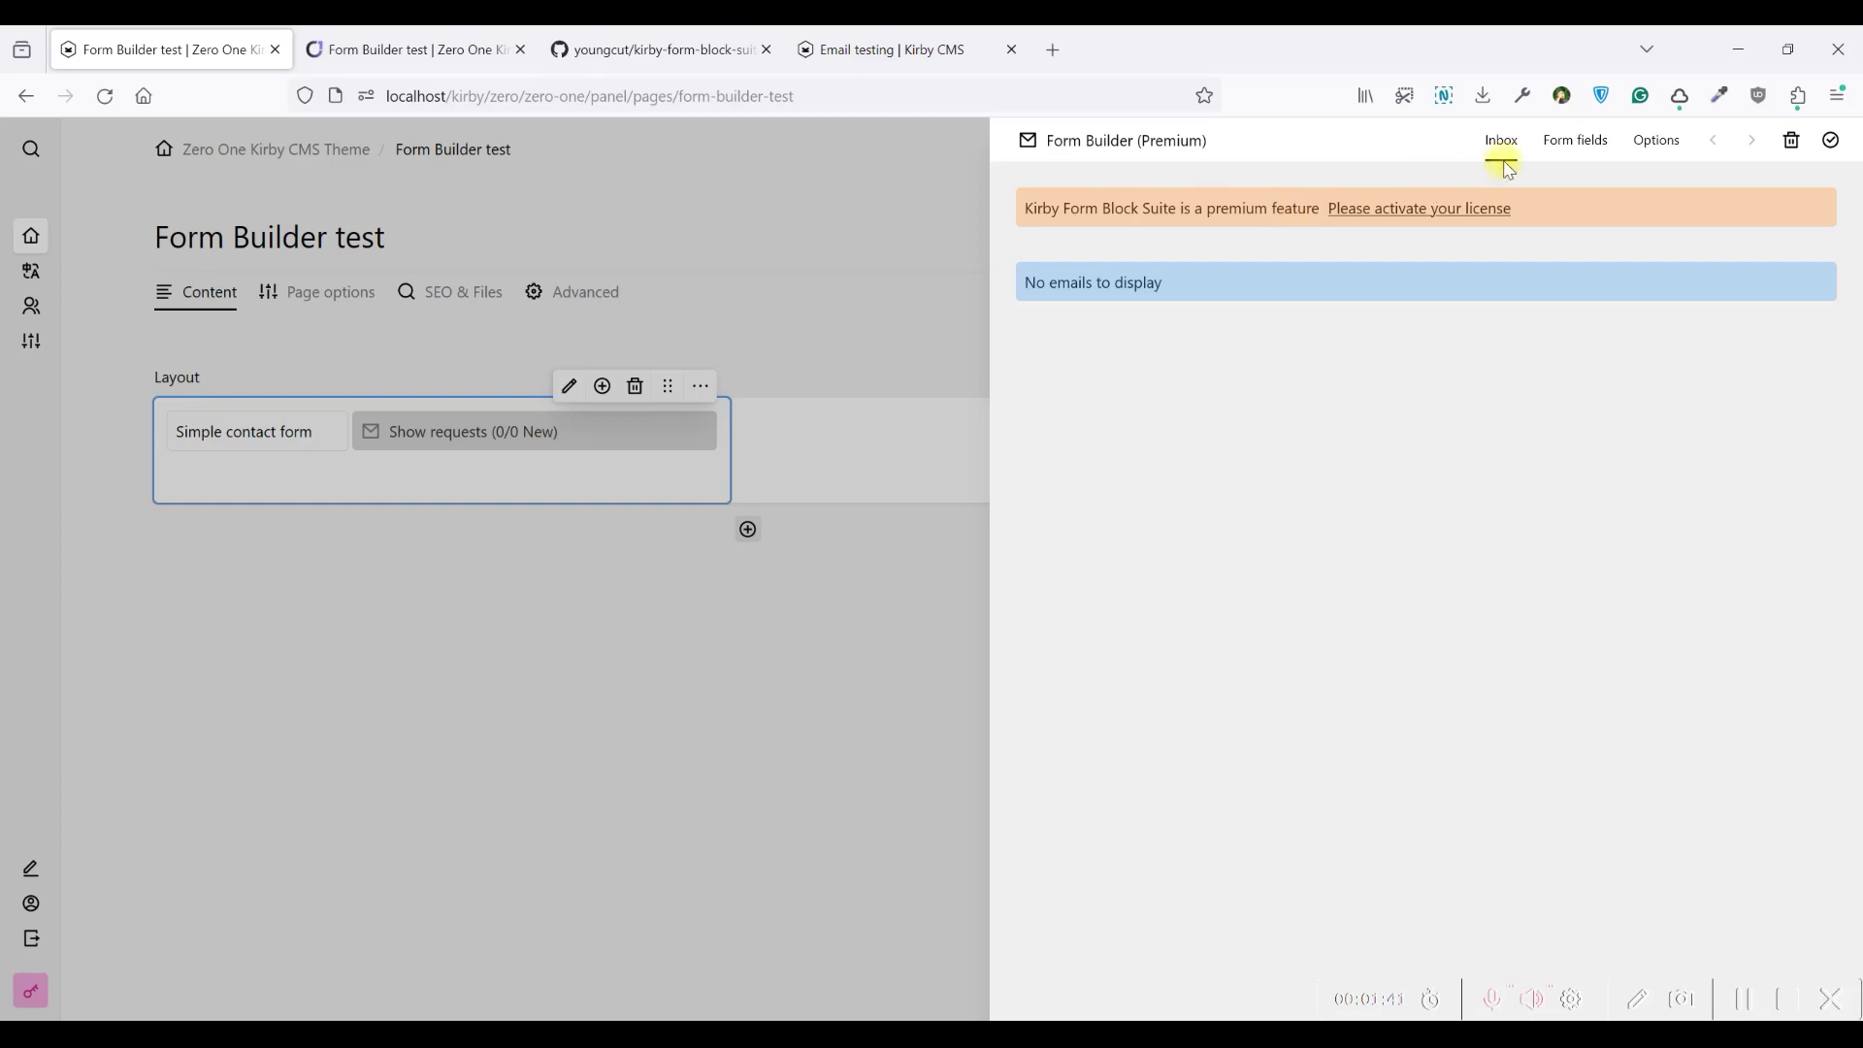
pyautogui.click(1583, 149)
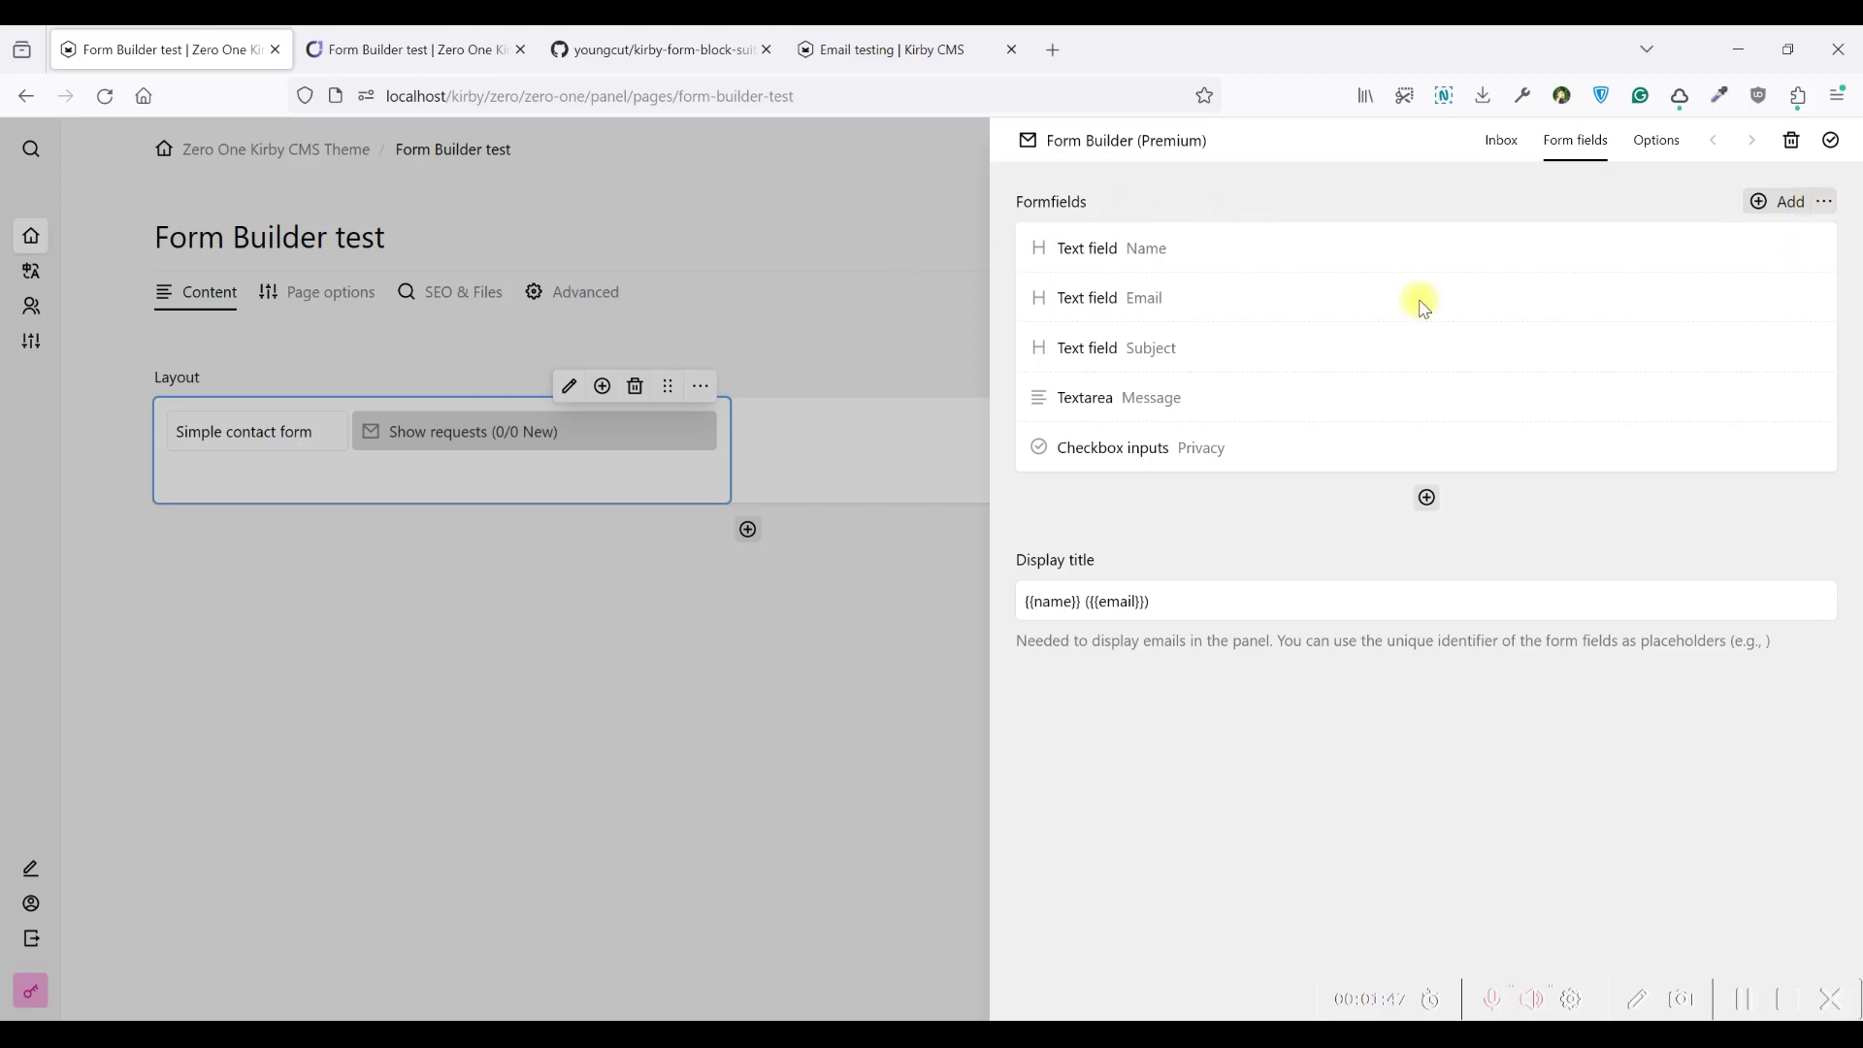
# Delete all default form fields, save the page, and view the front-end preview
pyautogui.click(1826, 202)
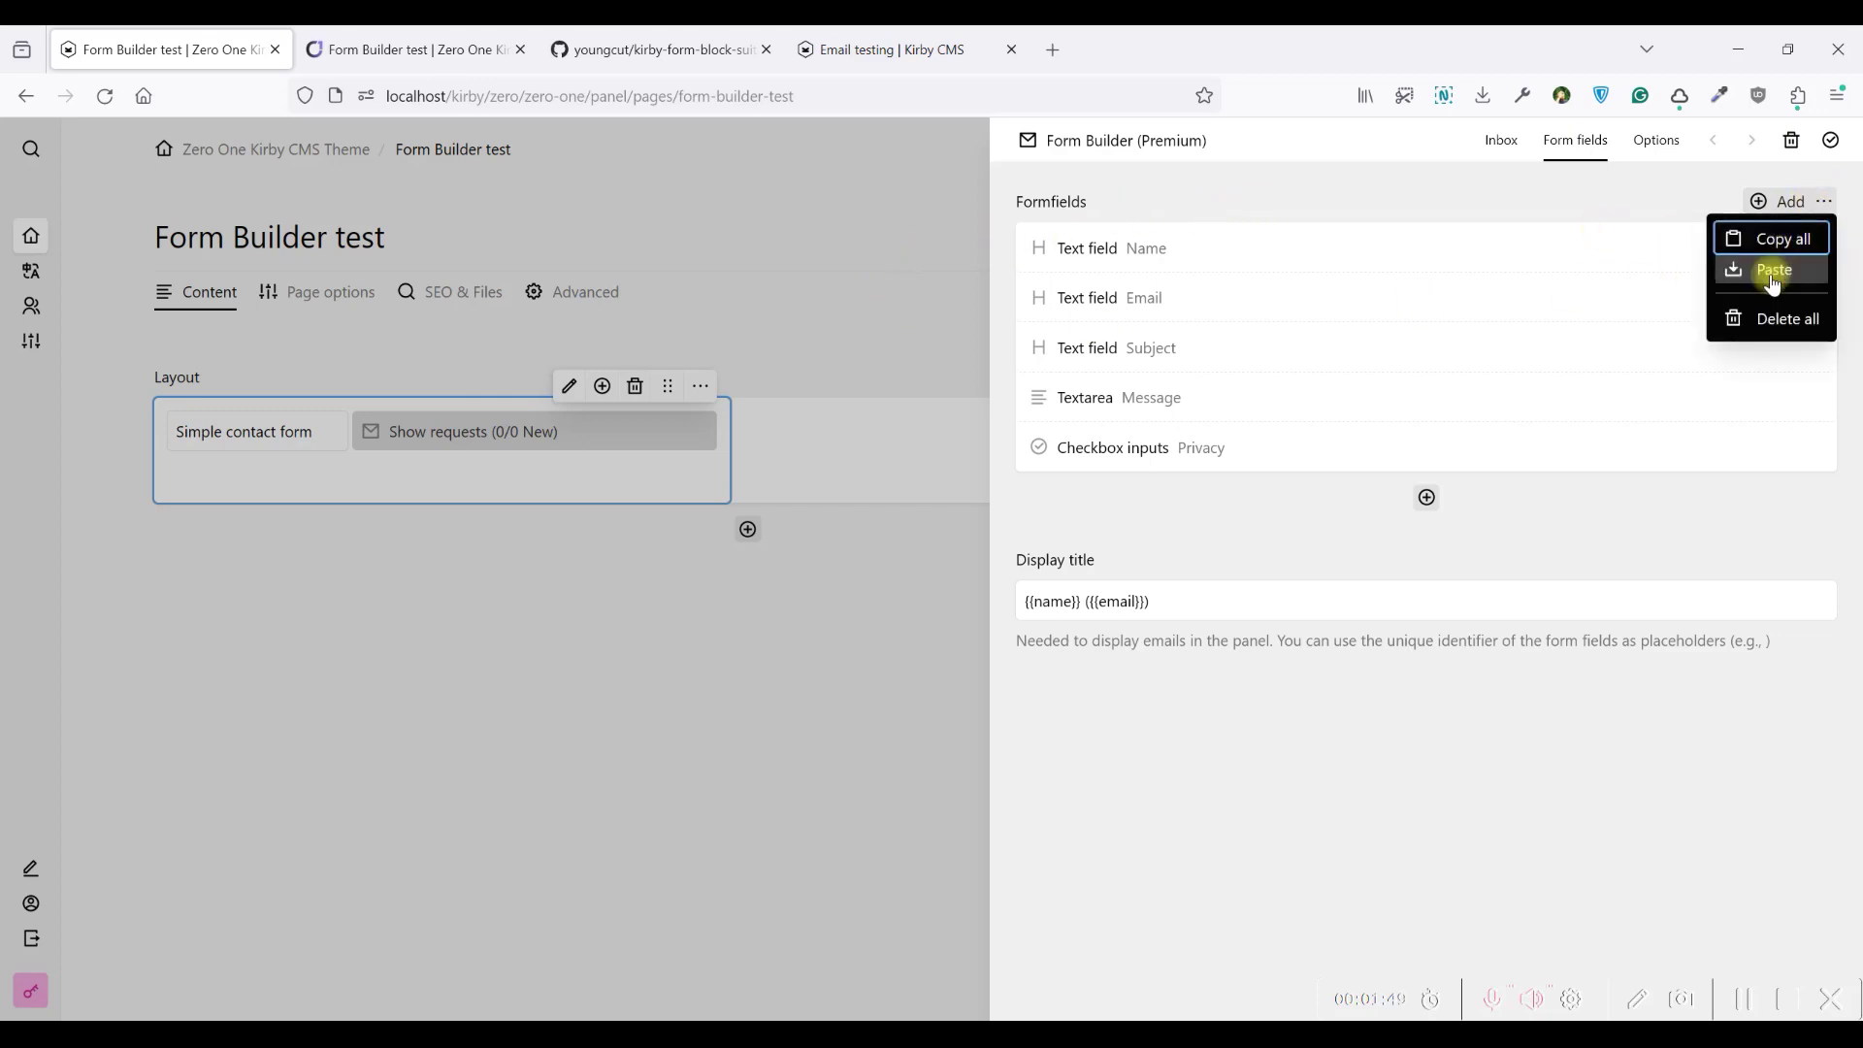
pyautogui.click(1777, 317)
pyautogui.click(1004, 603)
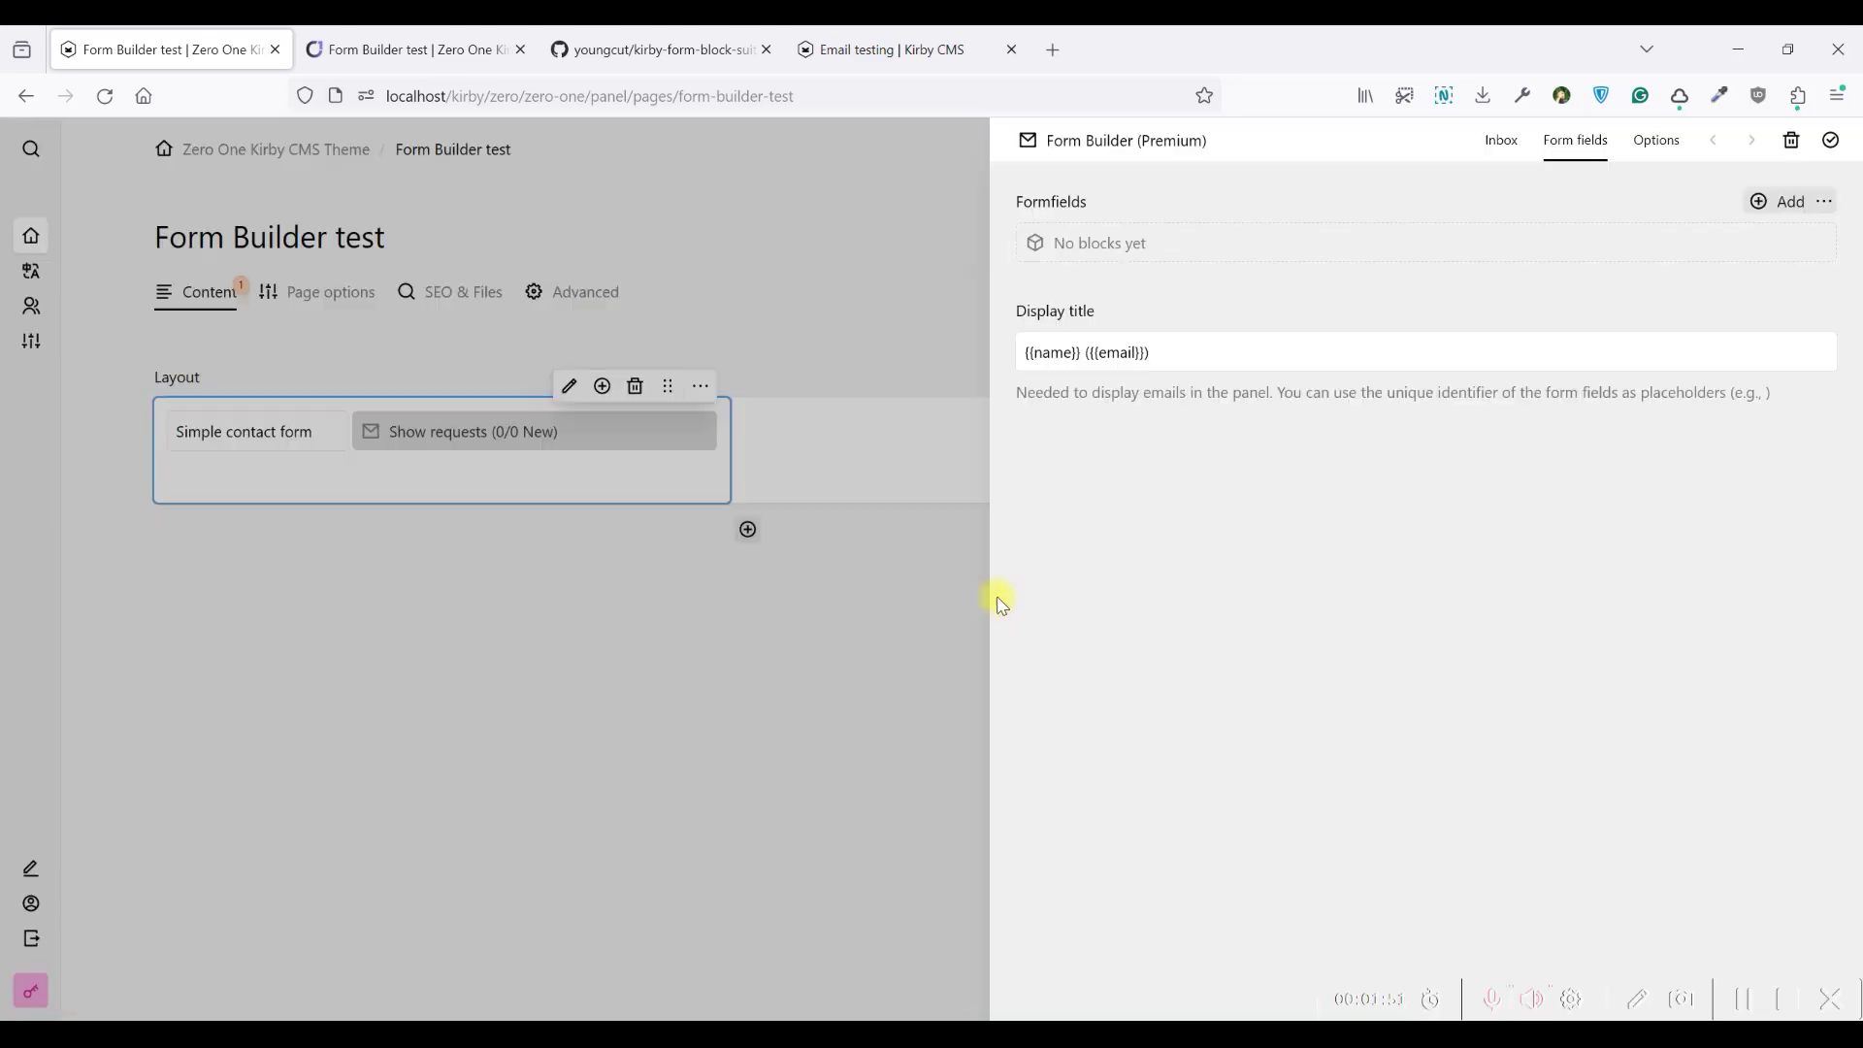
pyautogui.click(1832, 142)
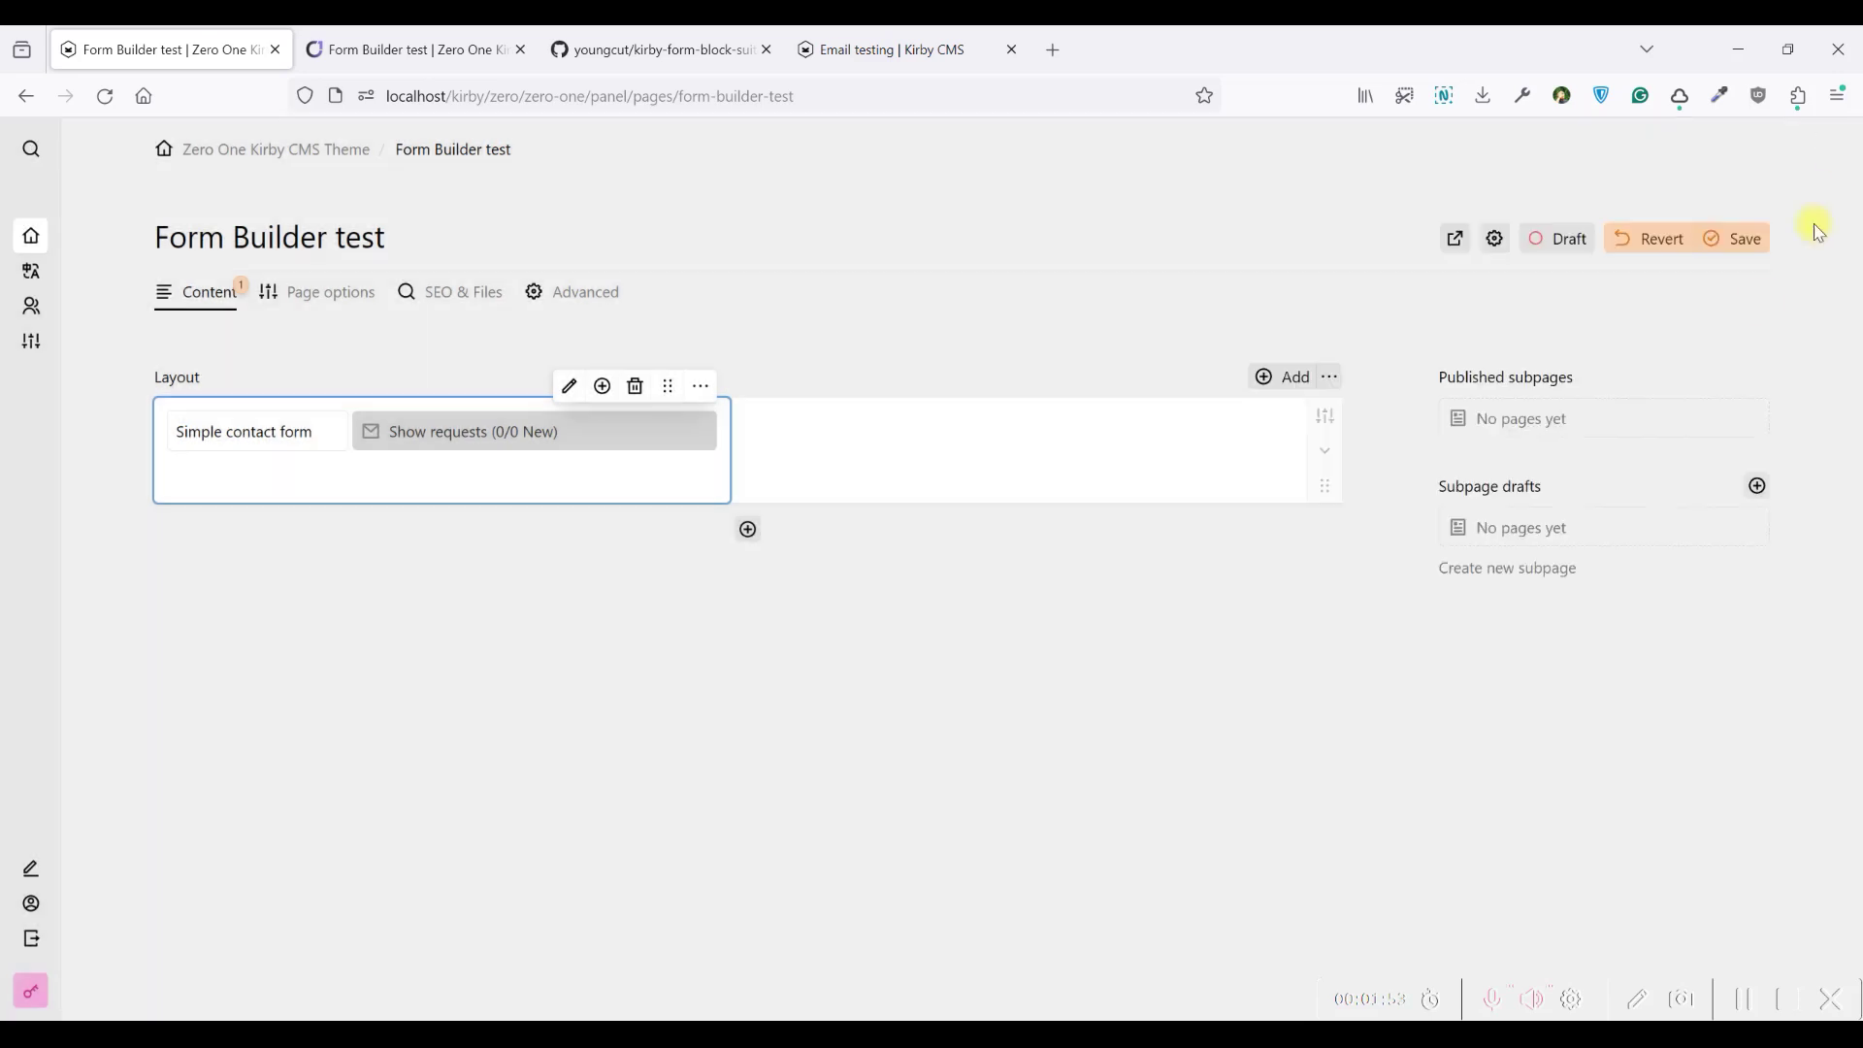
pyautogui.click(1766, 250)
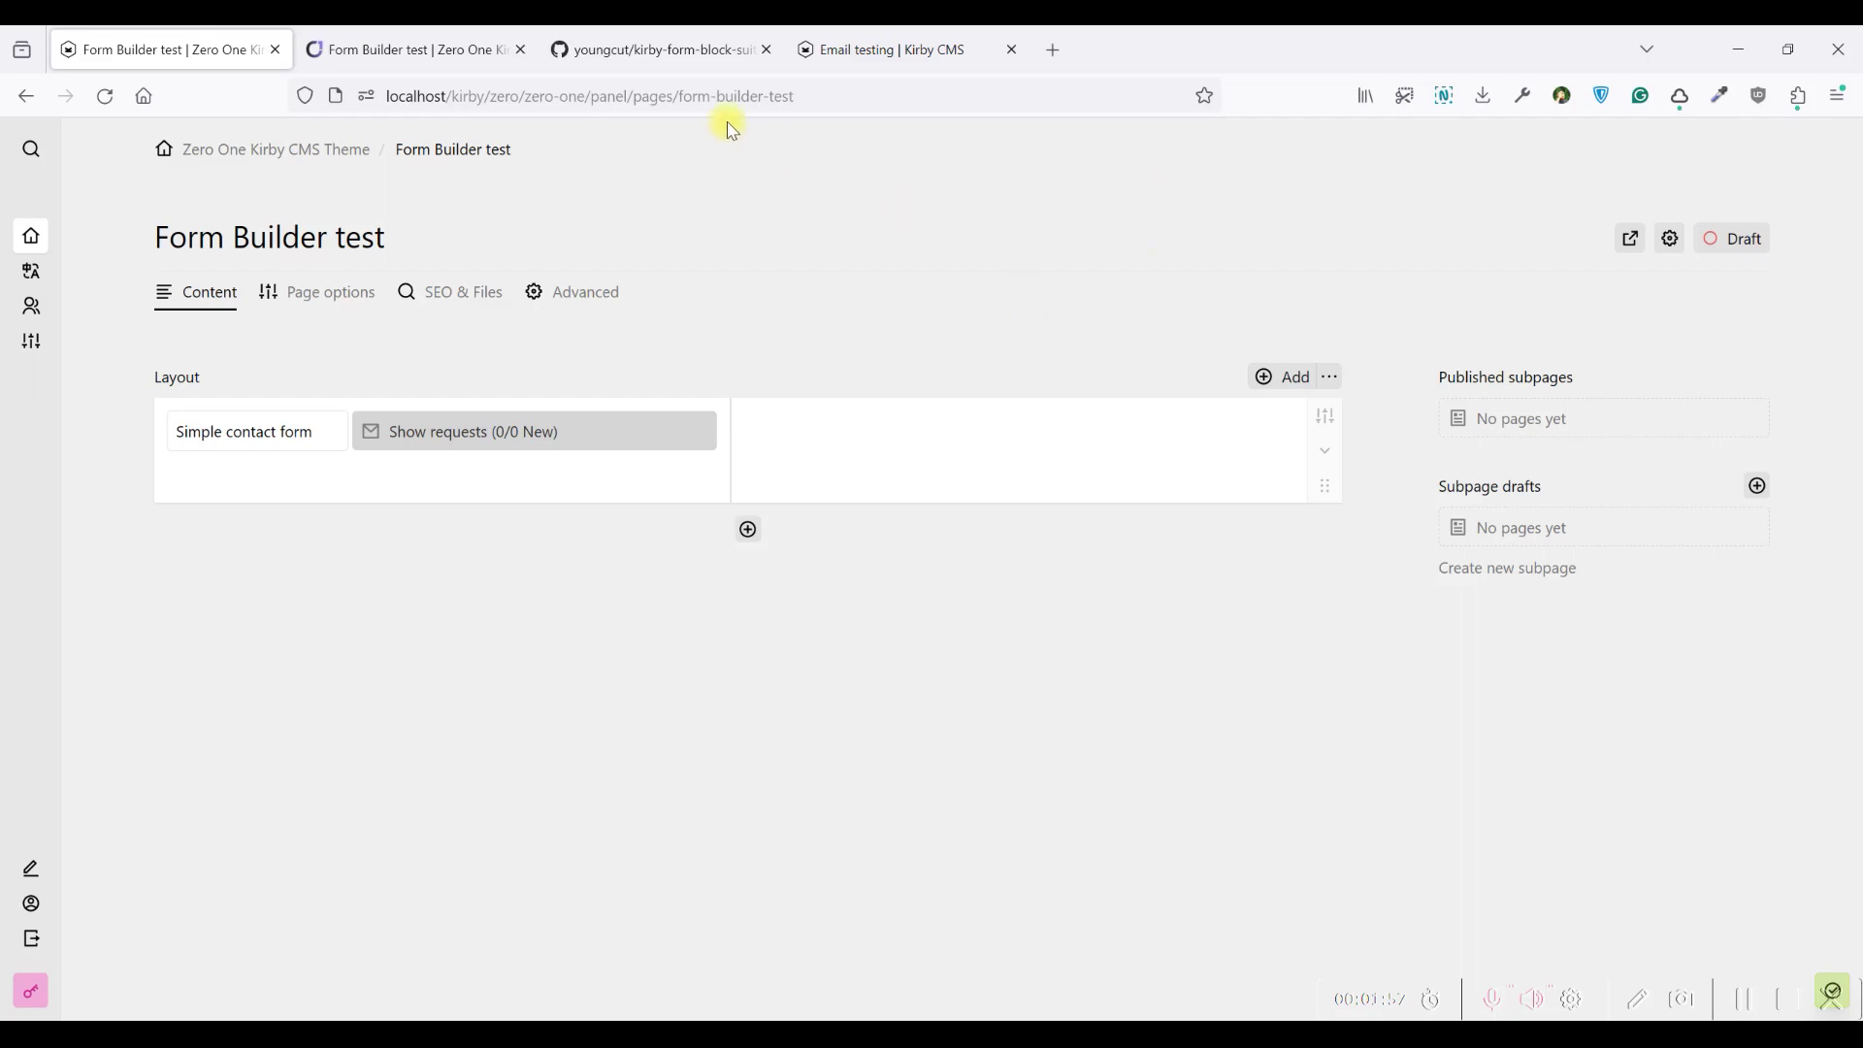
pyautogui.click(452, 44)
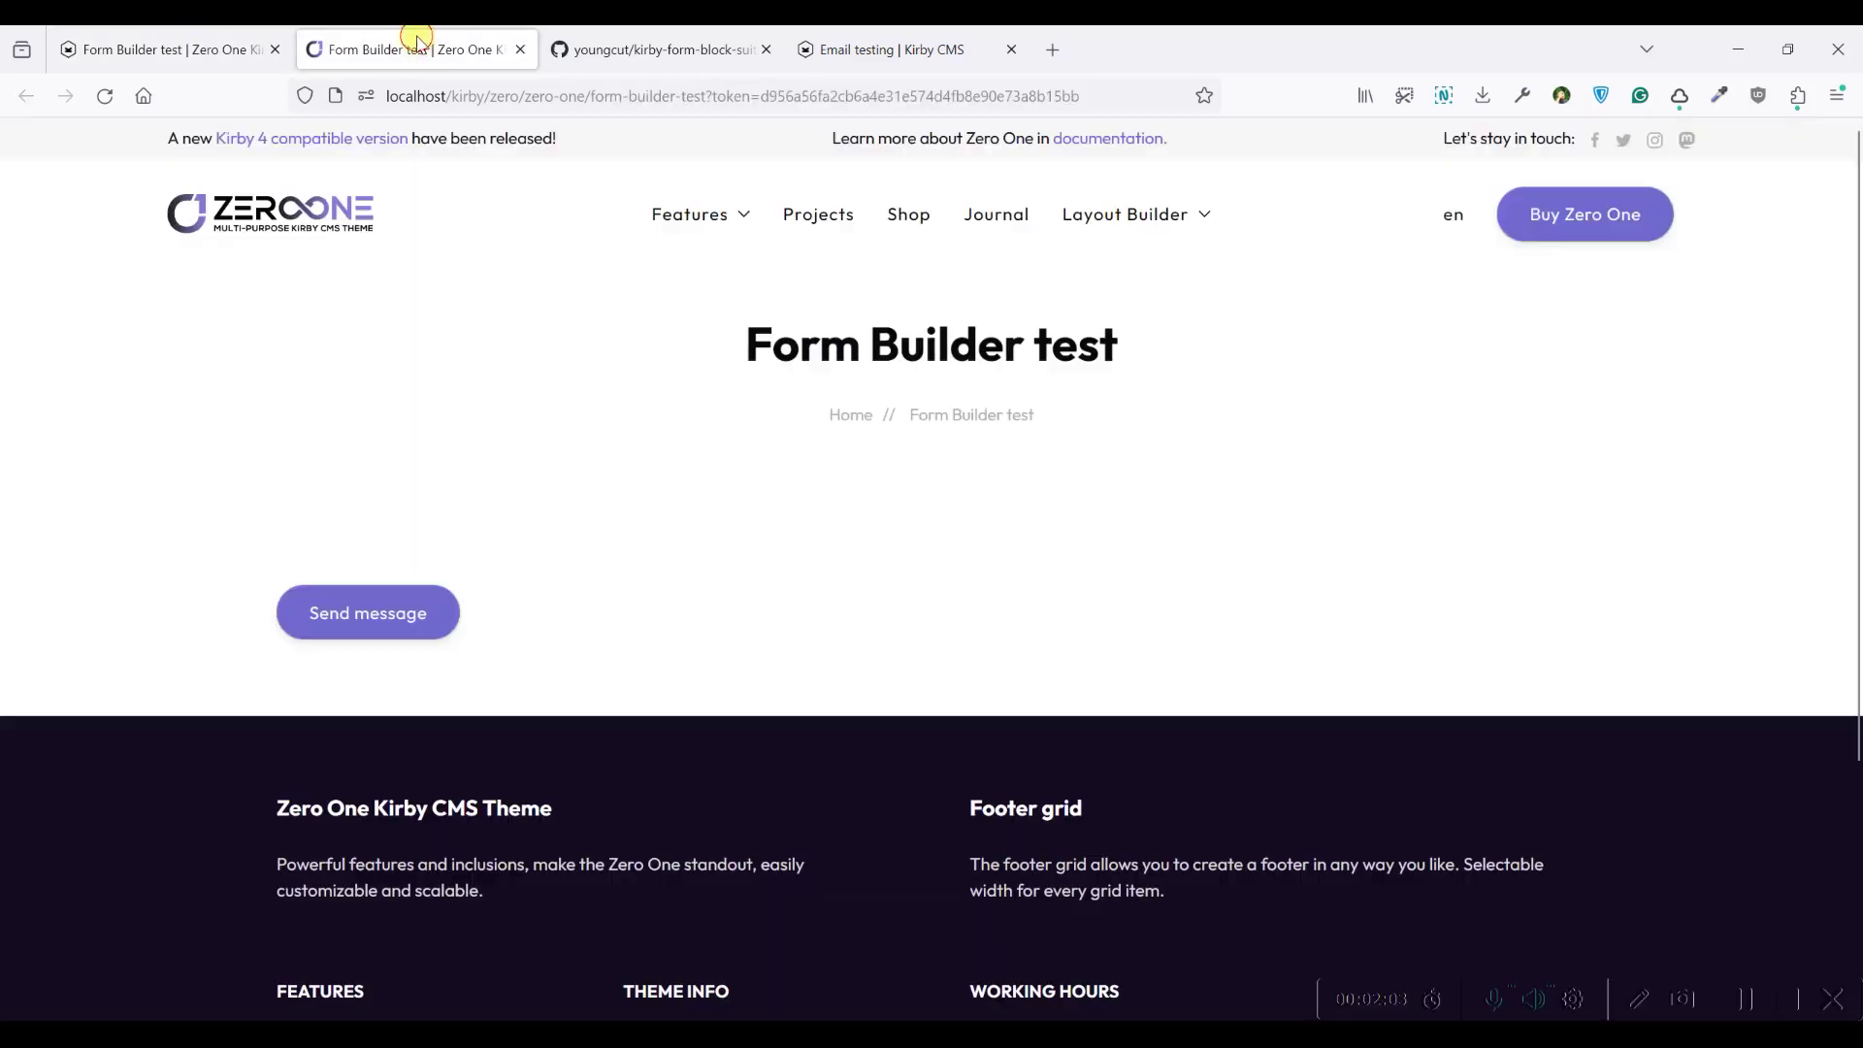
pyautogui.moveTo(691, 215)
pyautogui.click(867, 46)
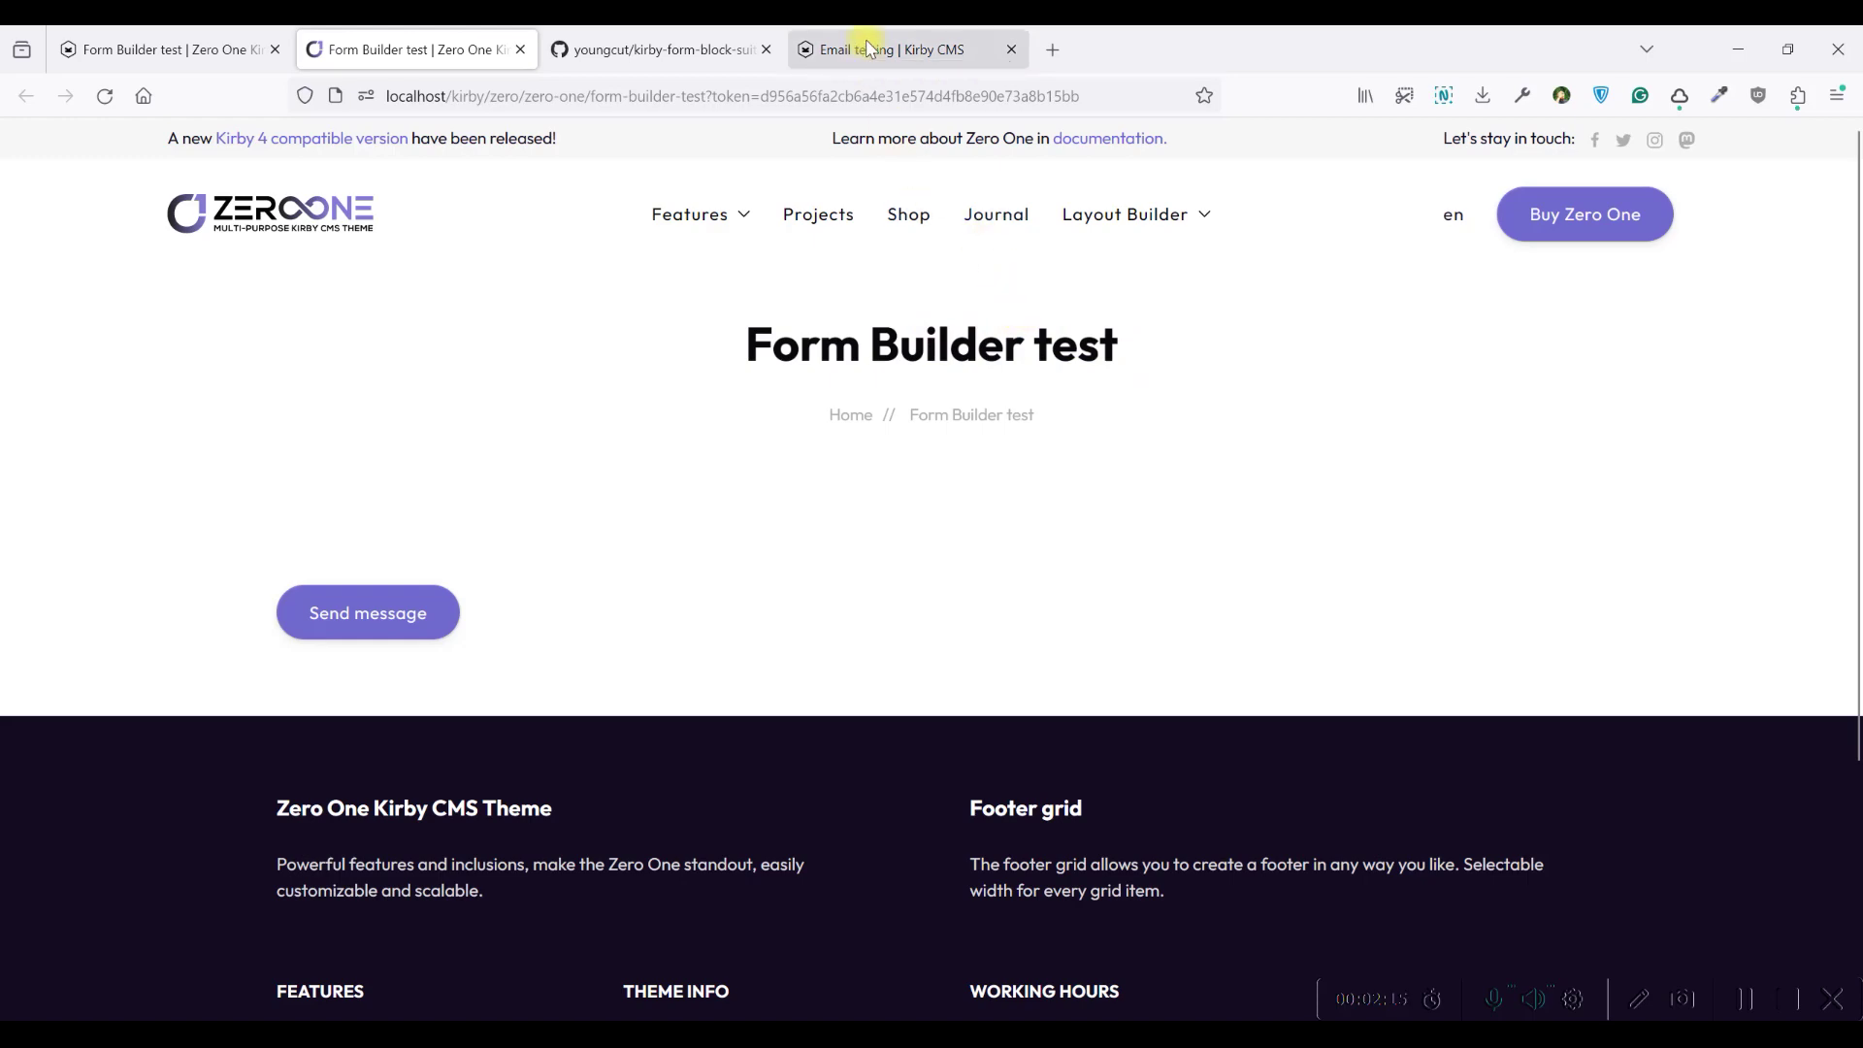
# Open the MailHog link under 'What is MailHog?' in a new tab and switch to it
pyautogui.scroll(4, 864, 282)
pyautogui.scroll(5, 867, 299)
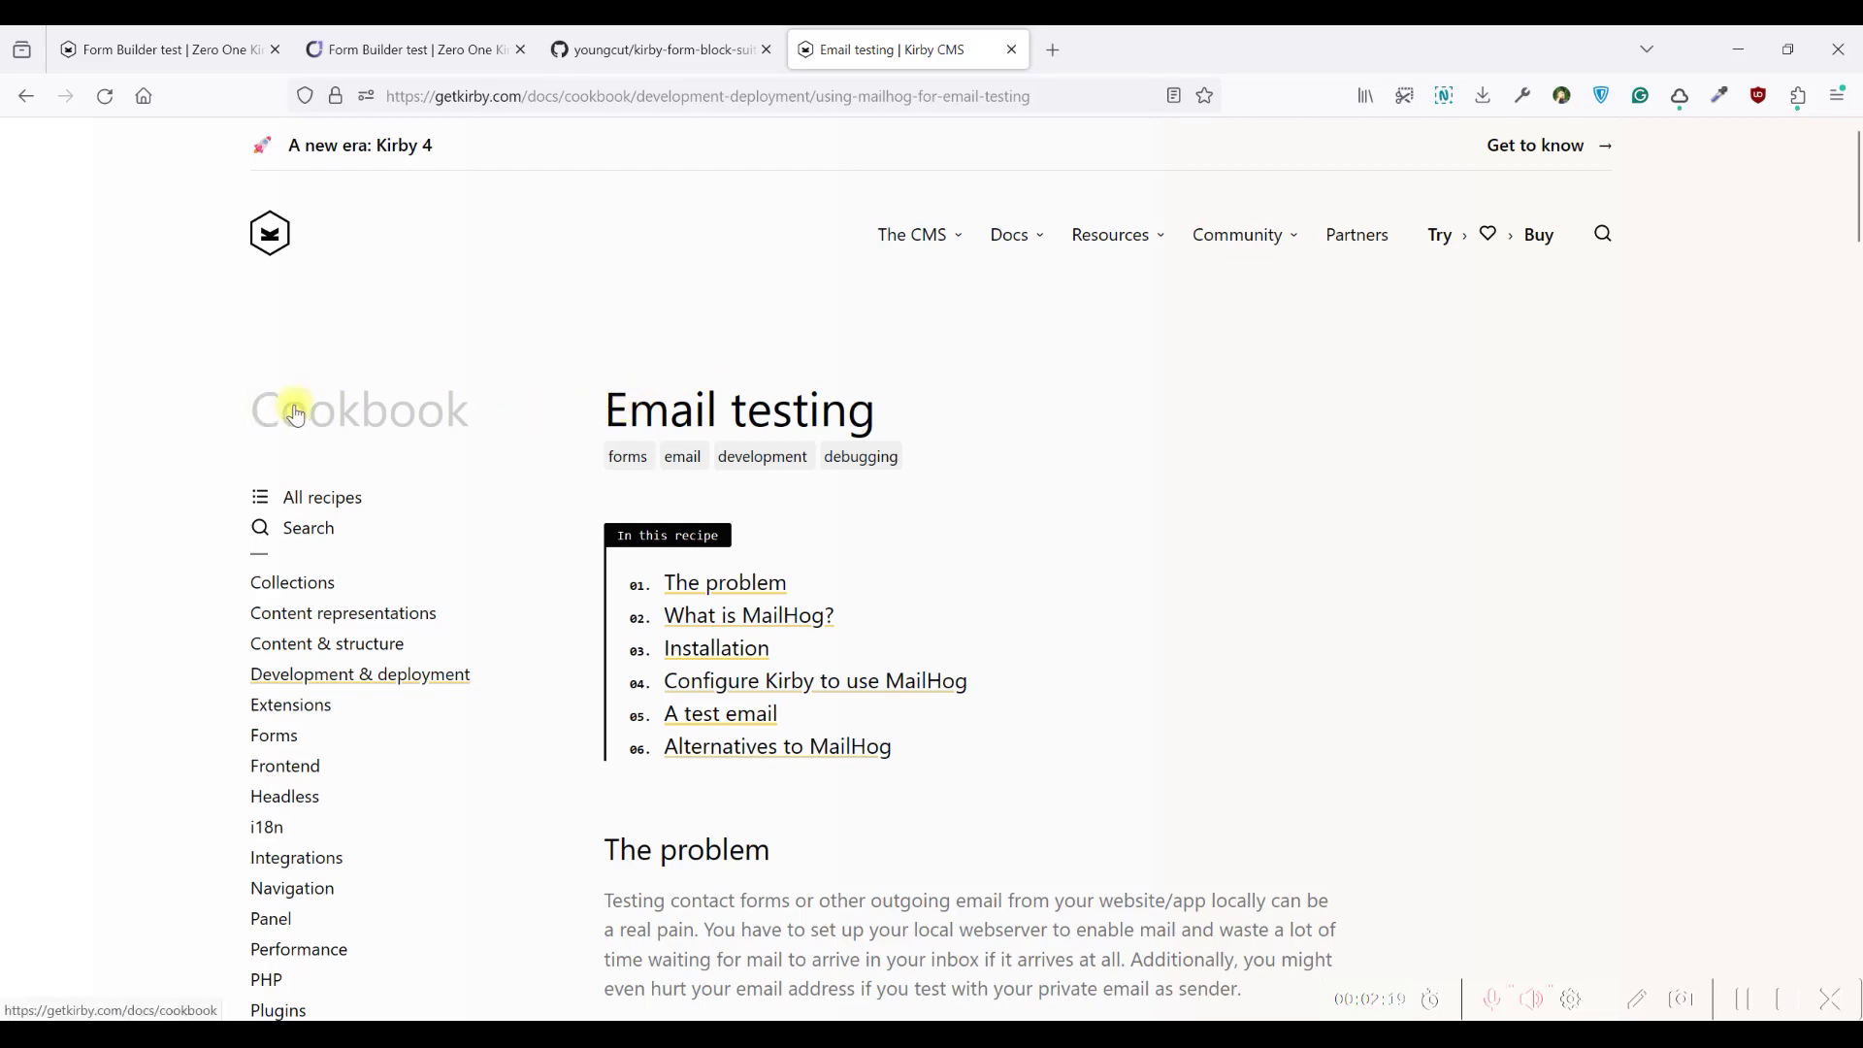
pyautogui.scroll(-3, 932, 388)
pyautogui.scroll(3, 961, 381)
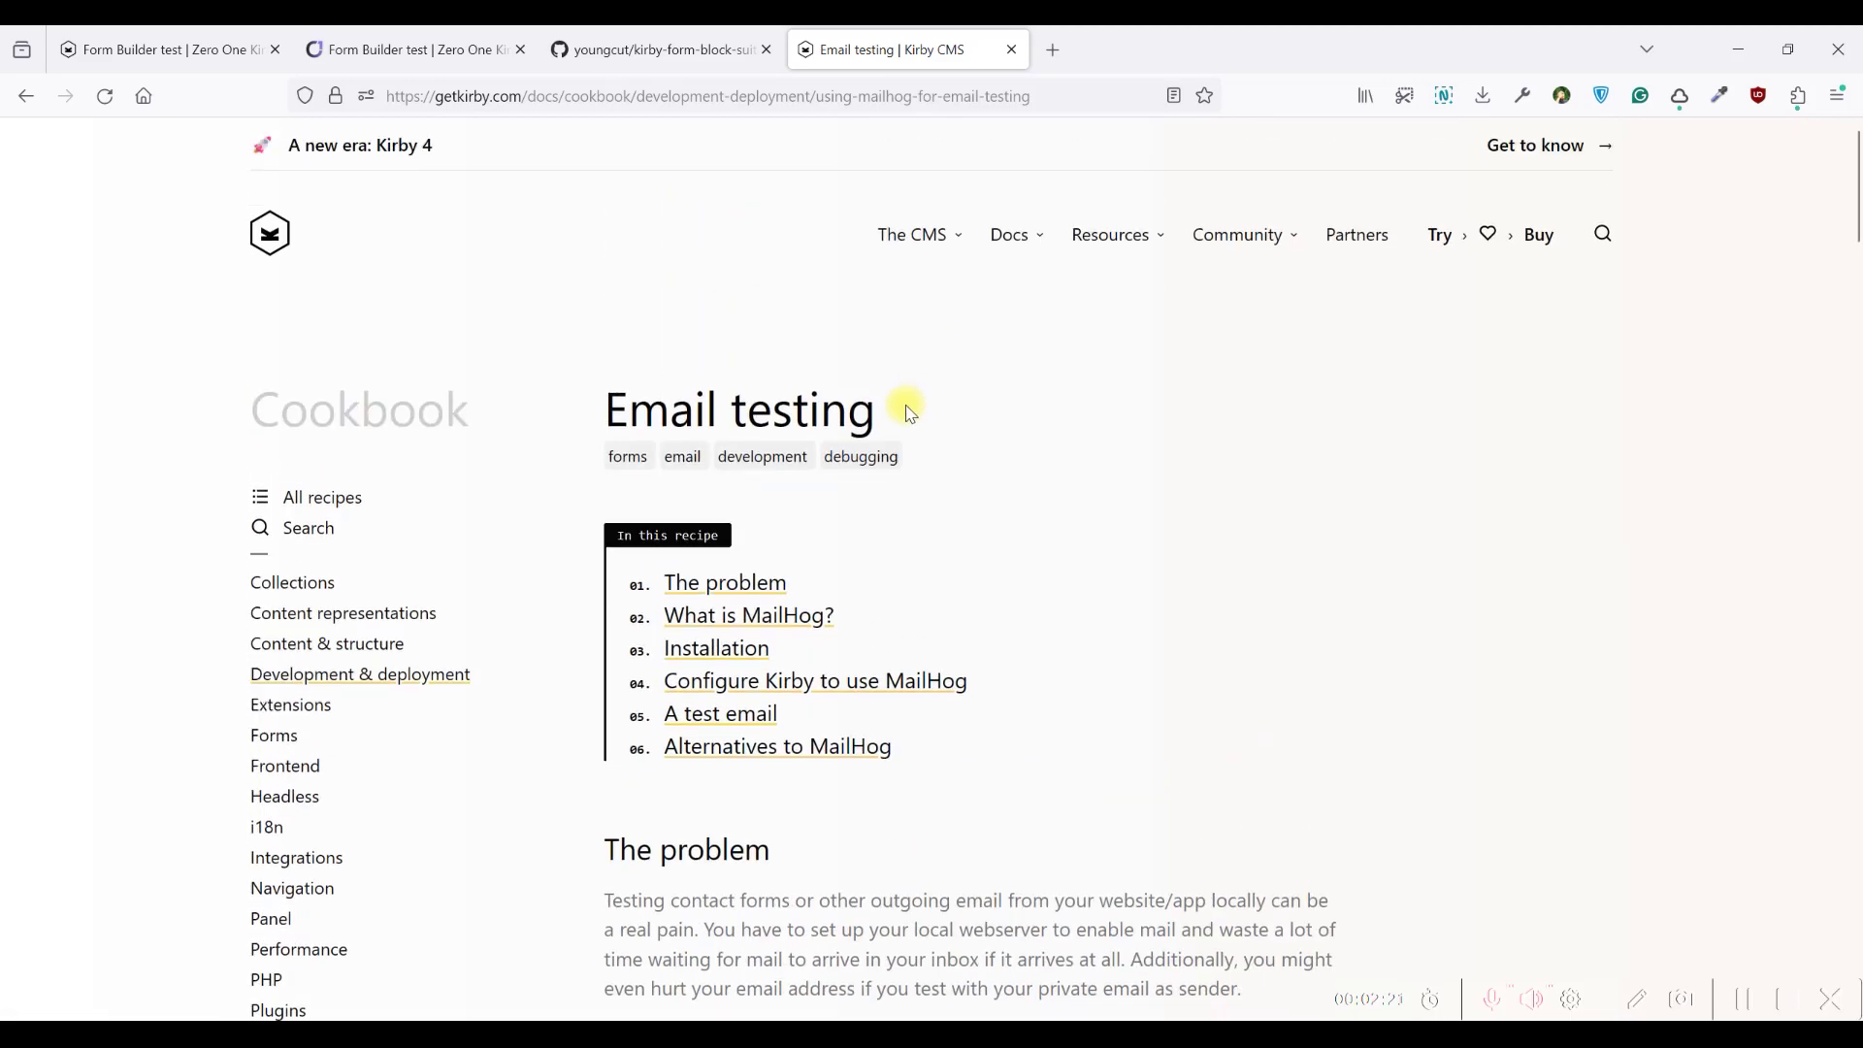
pyautogui.scroll(-1, 660, 412)
pyautogui.scroll(-9, 680, 388)
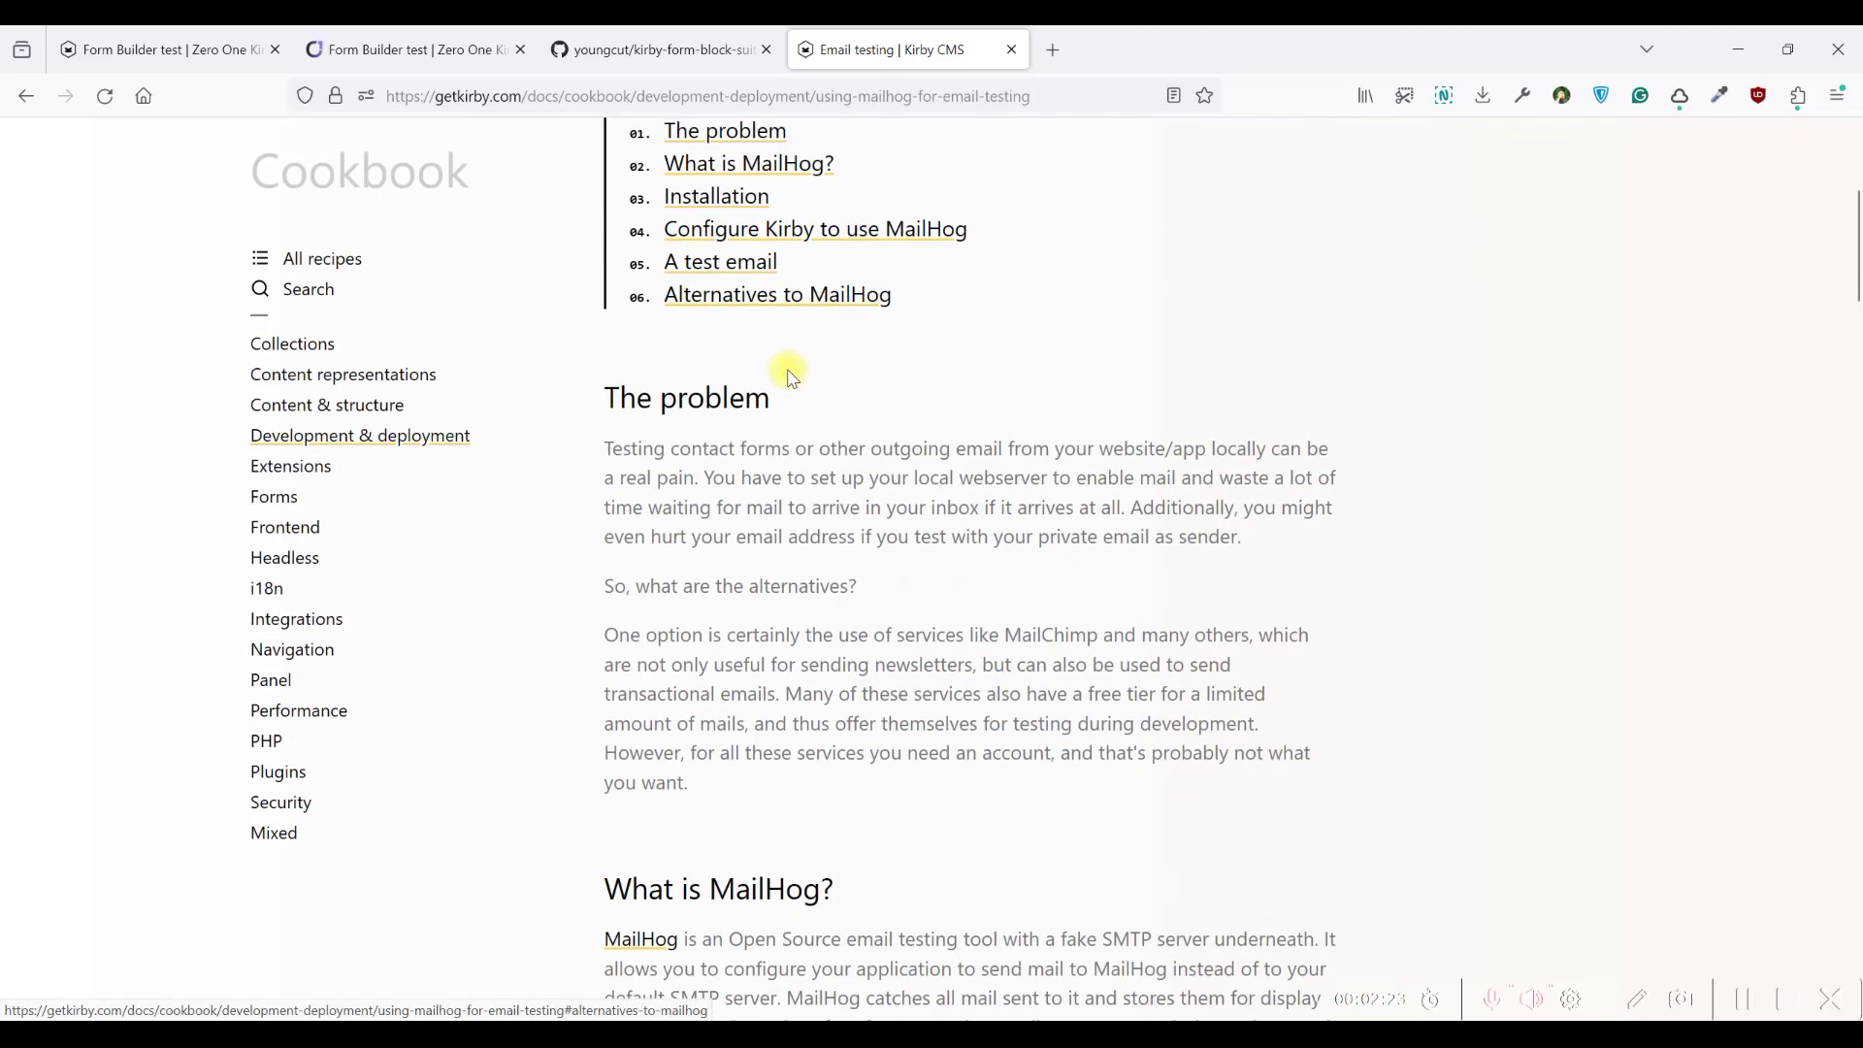
pyautogui.rightClick(671, 380)
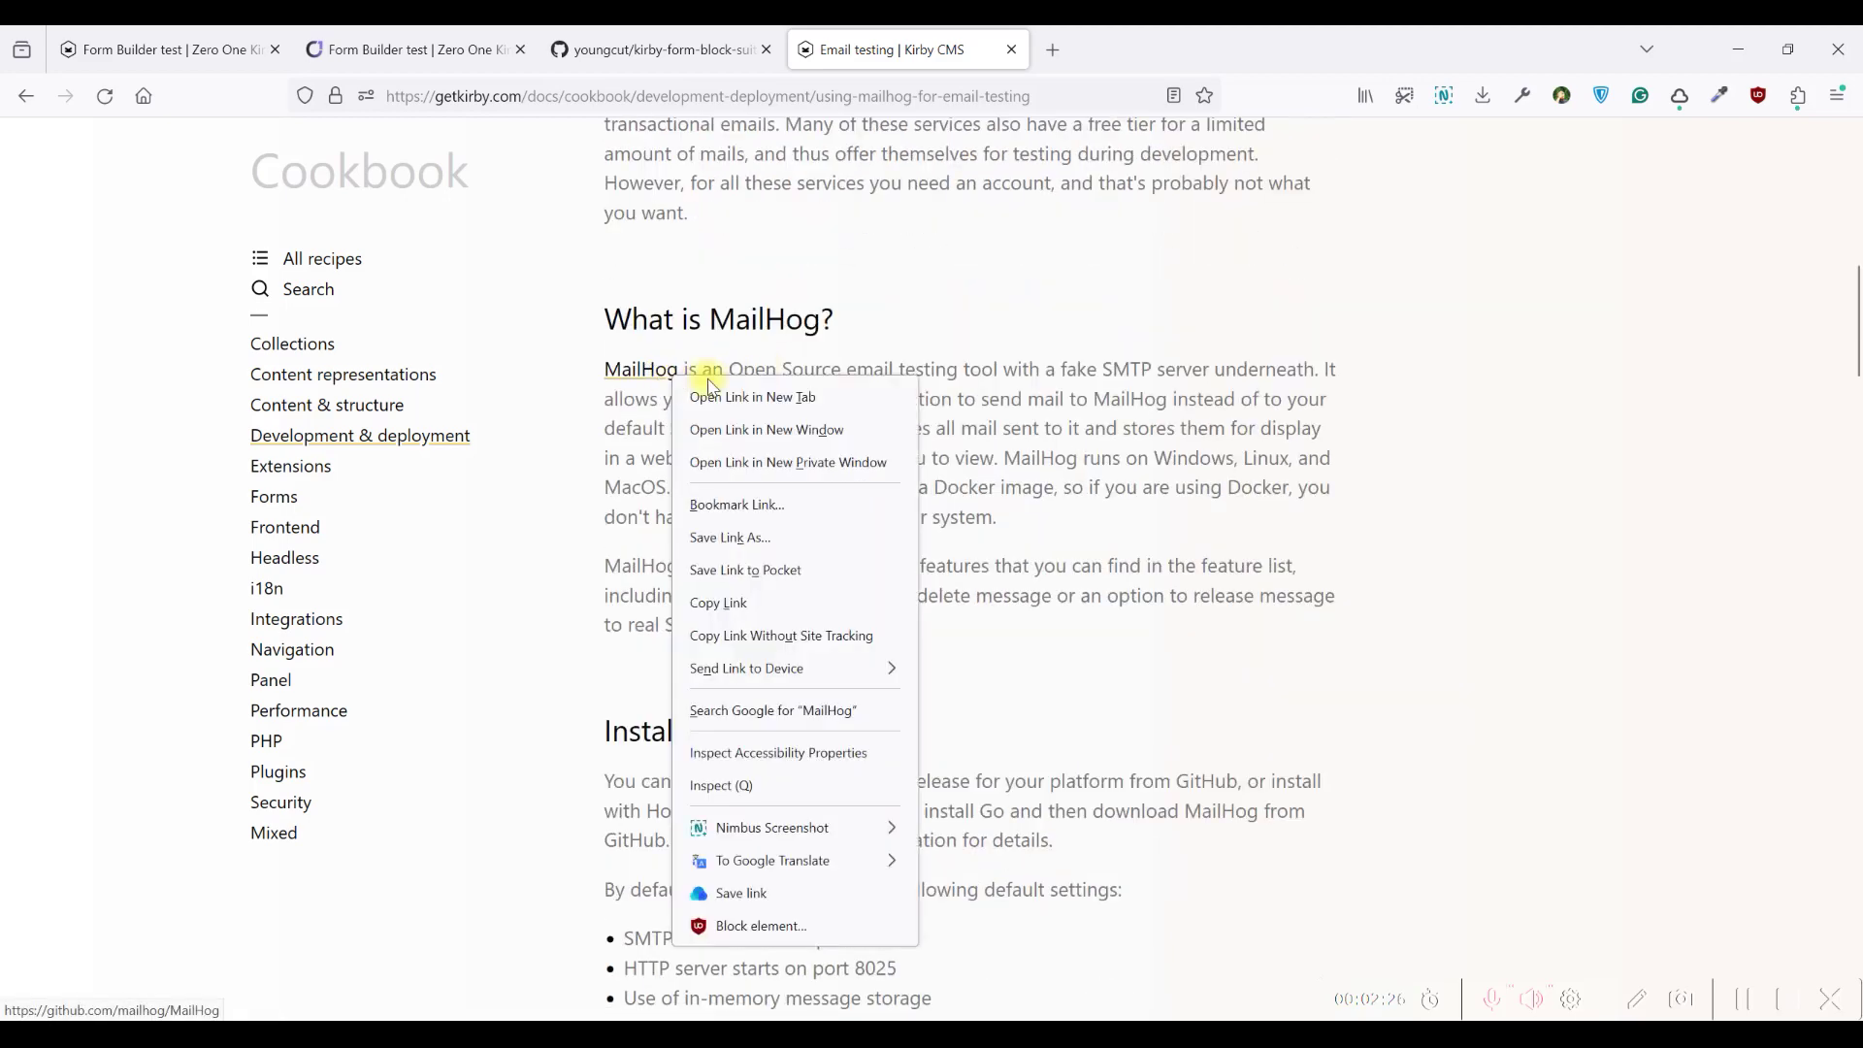
pyautogui.click(713, 395)
pyautogui.click(1121, 35)
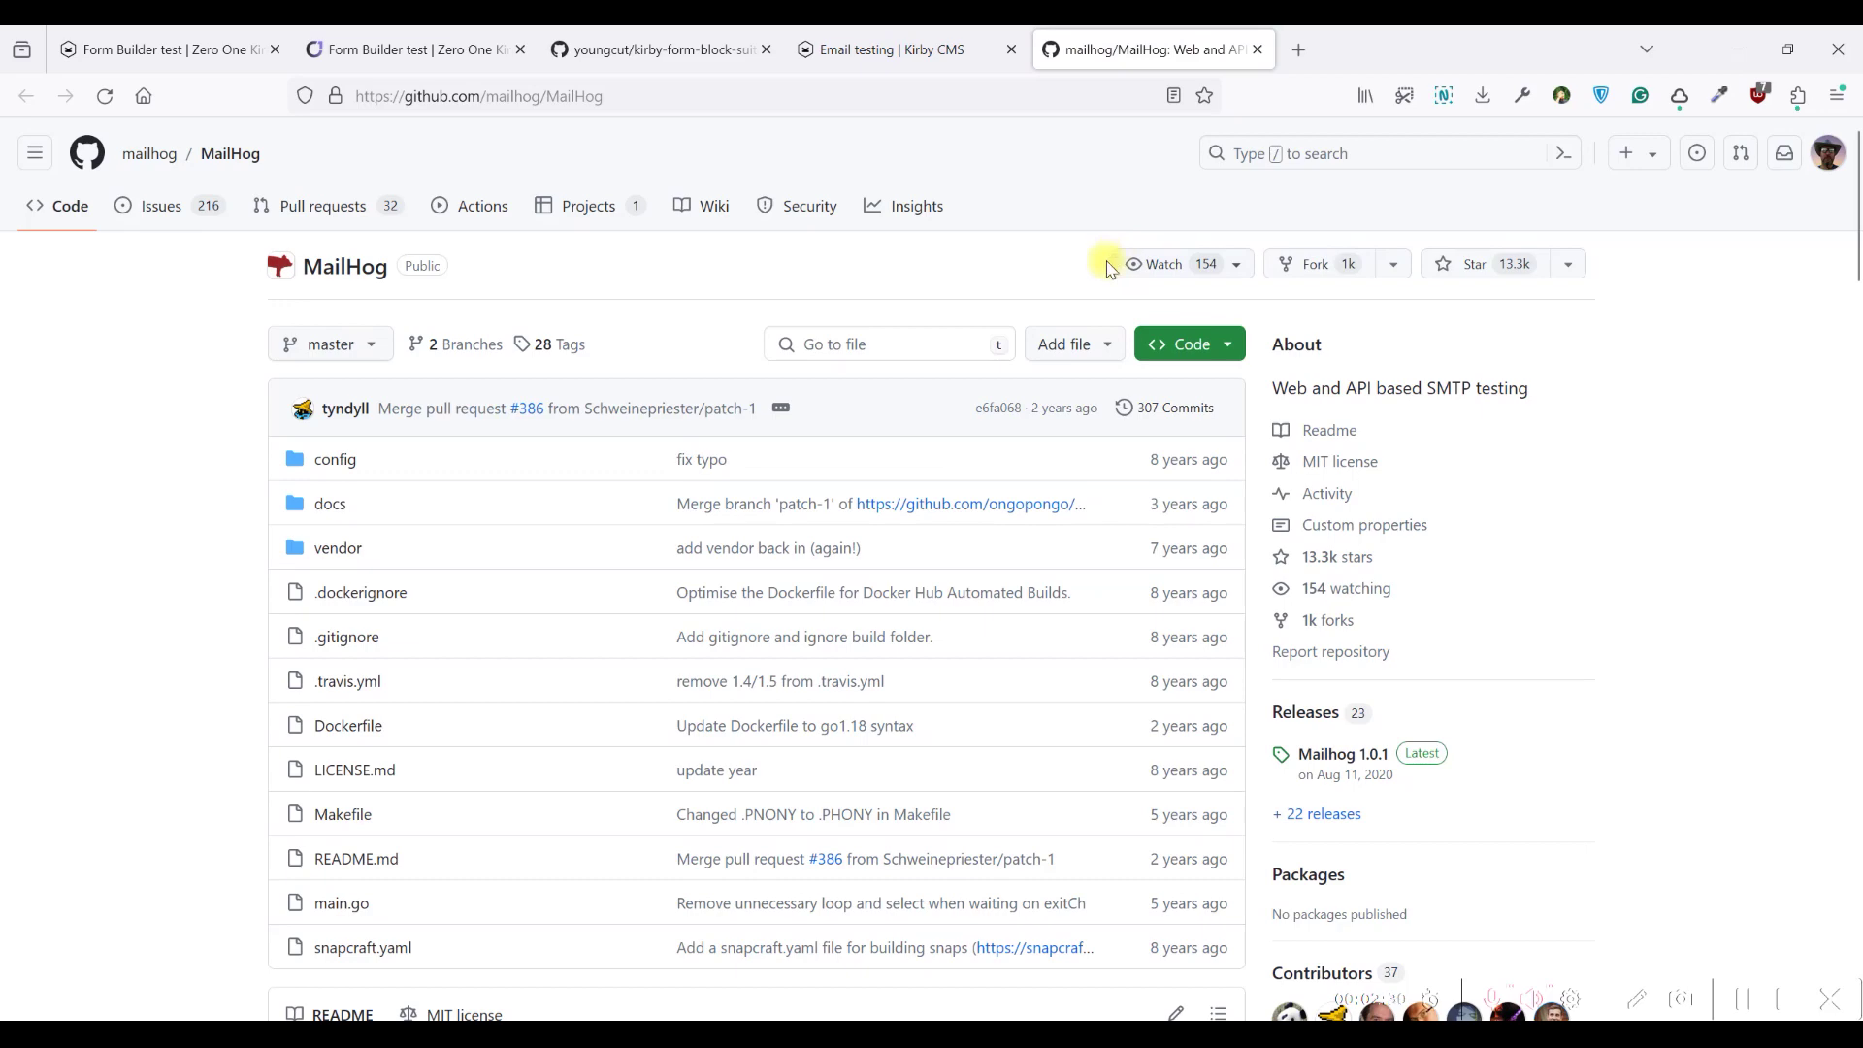
# Check the Mailhog 1.0.1 release download assets, then close the GitHub tab
pyautogui.scroll(-2, 1109, 268)
pyautogui.click(1301, 486)
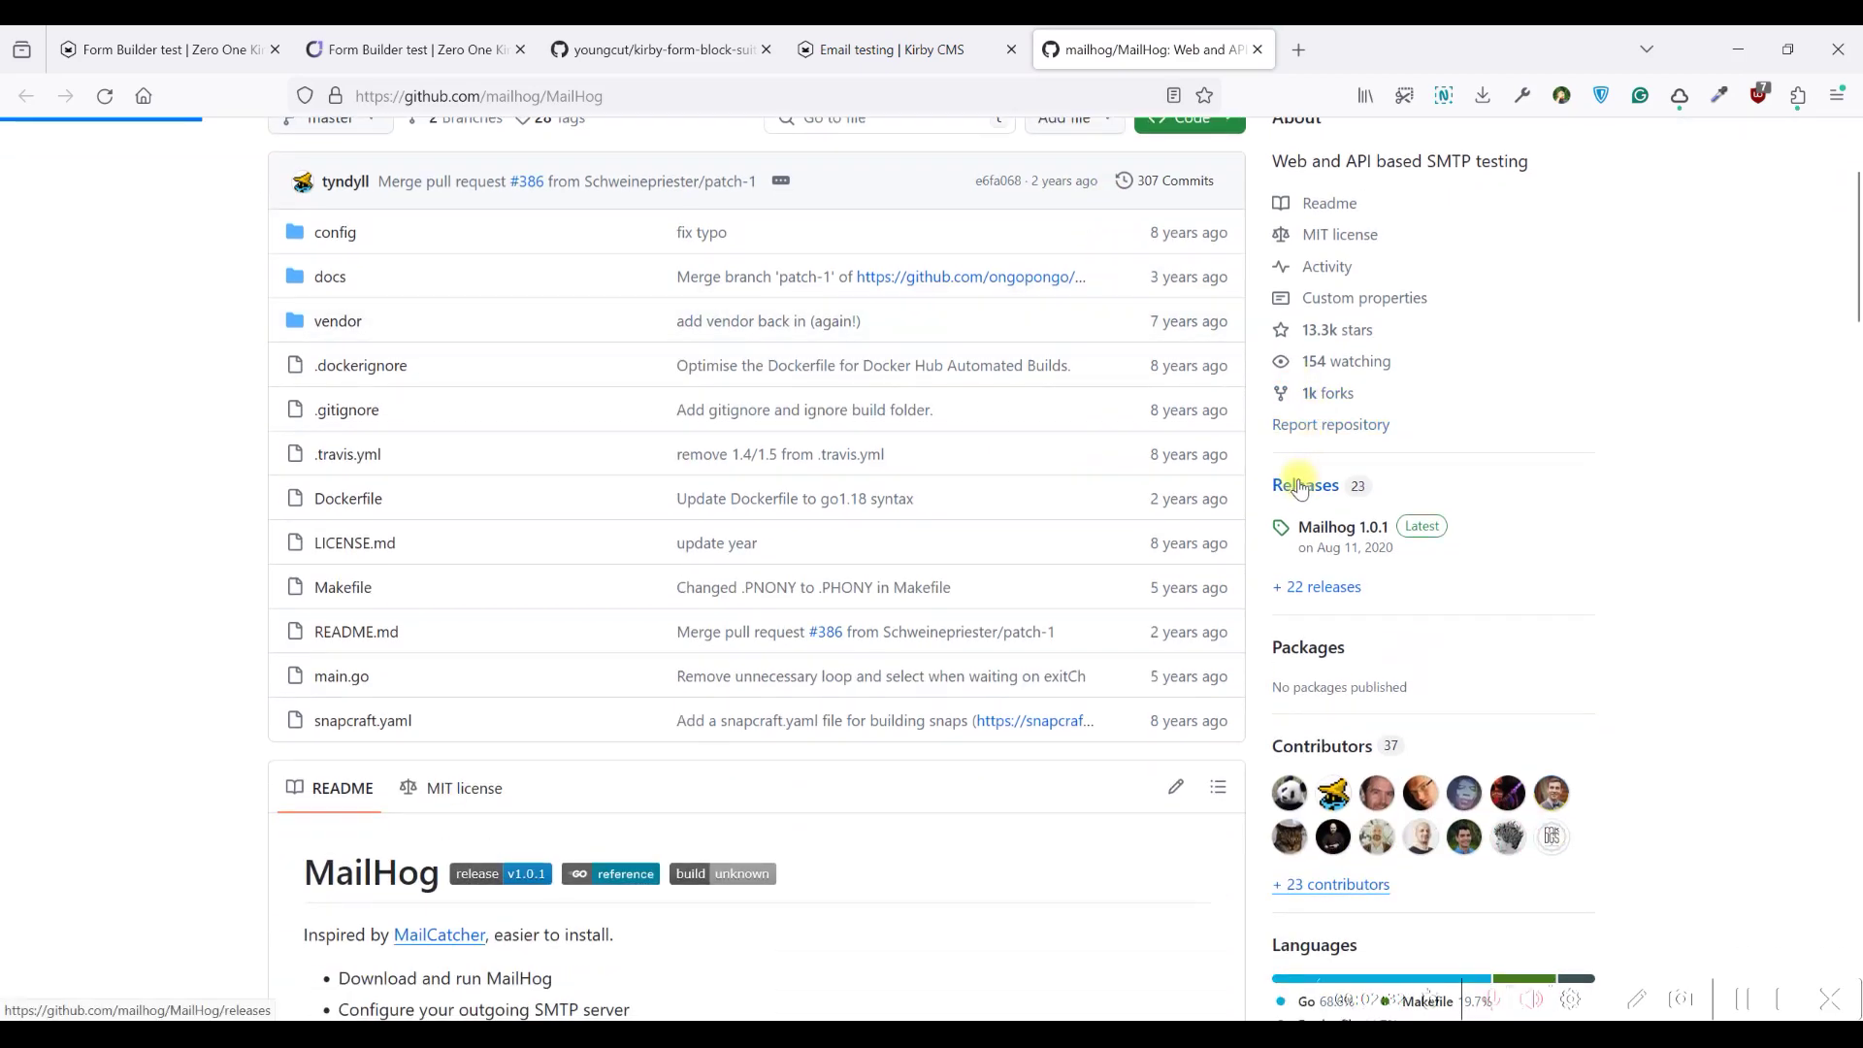
pyautogui.scroll(-2, 886, 387)
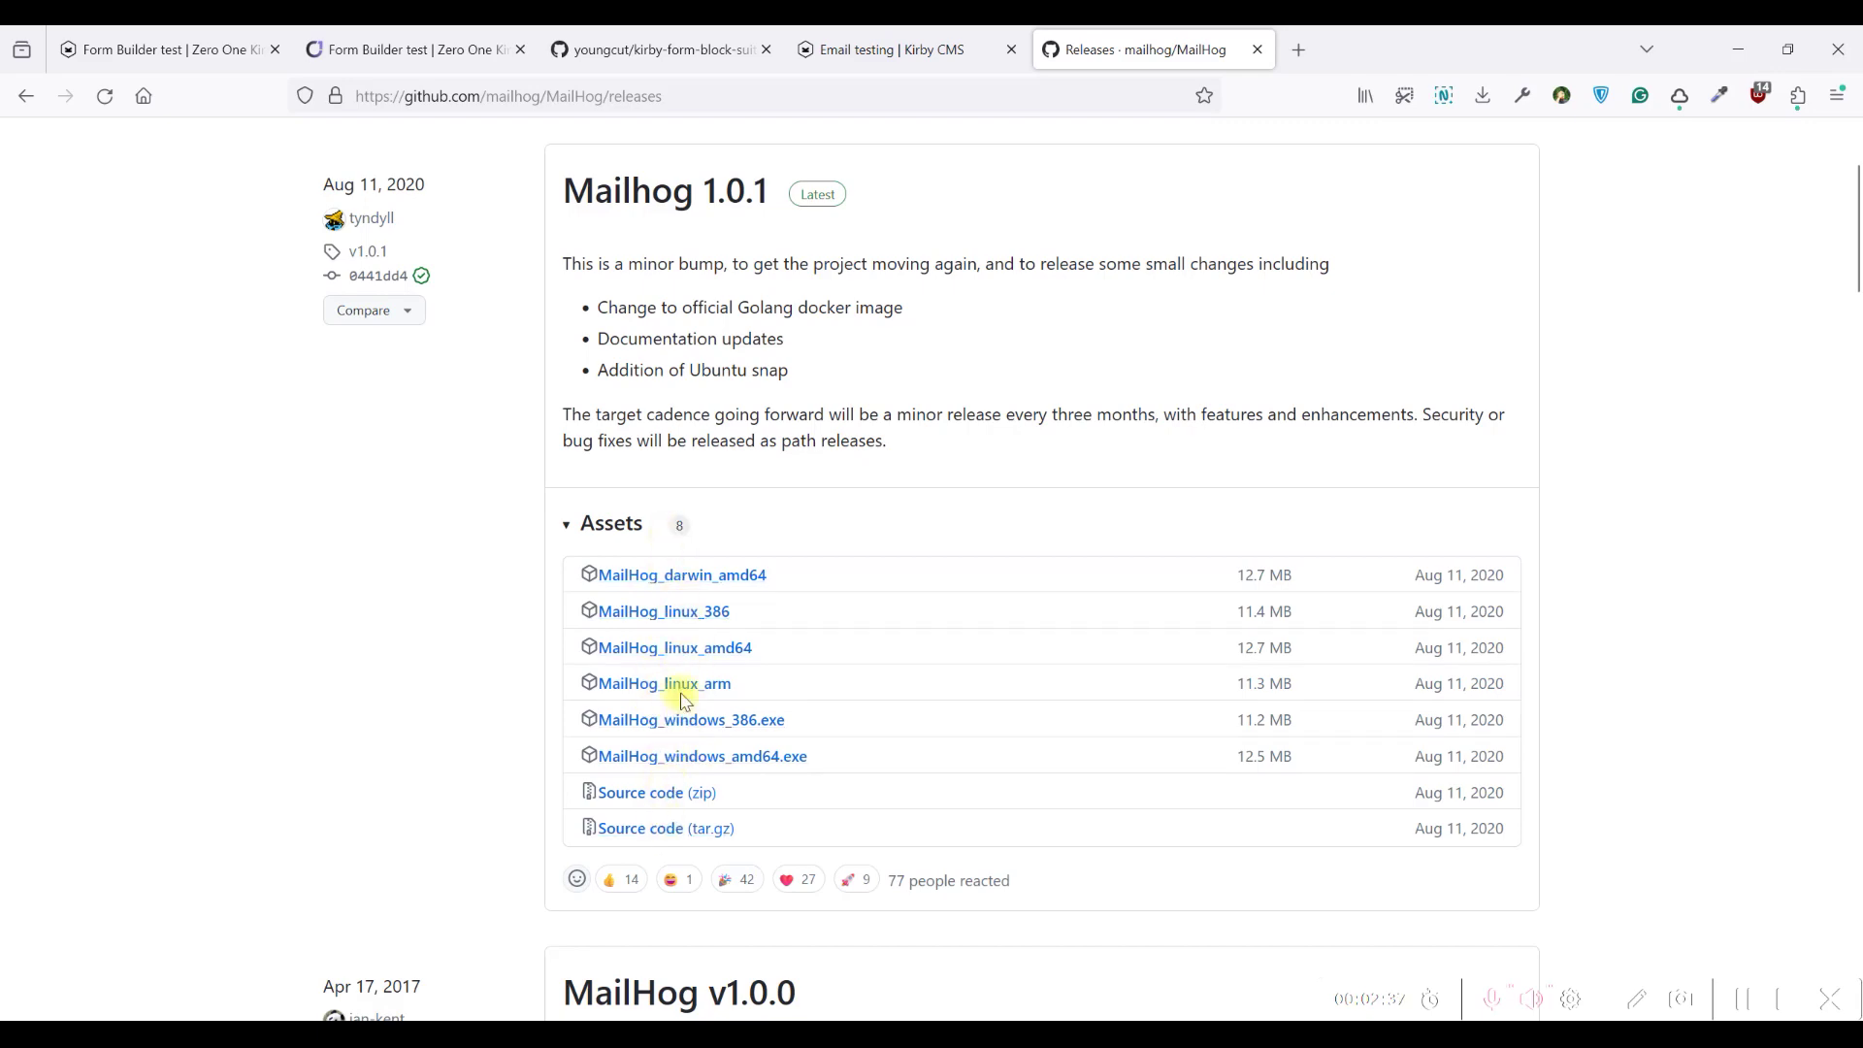
pyautogui.scroll(2, 747, 363)
pyautogui.click(1259, 51)
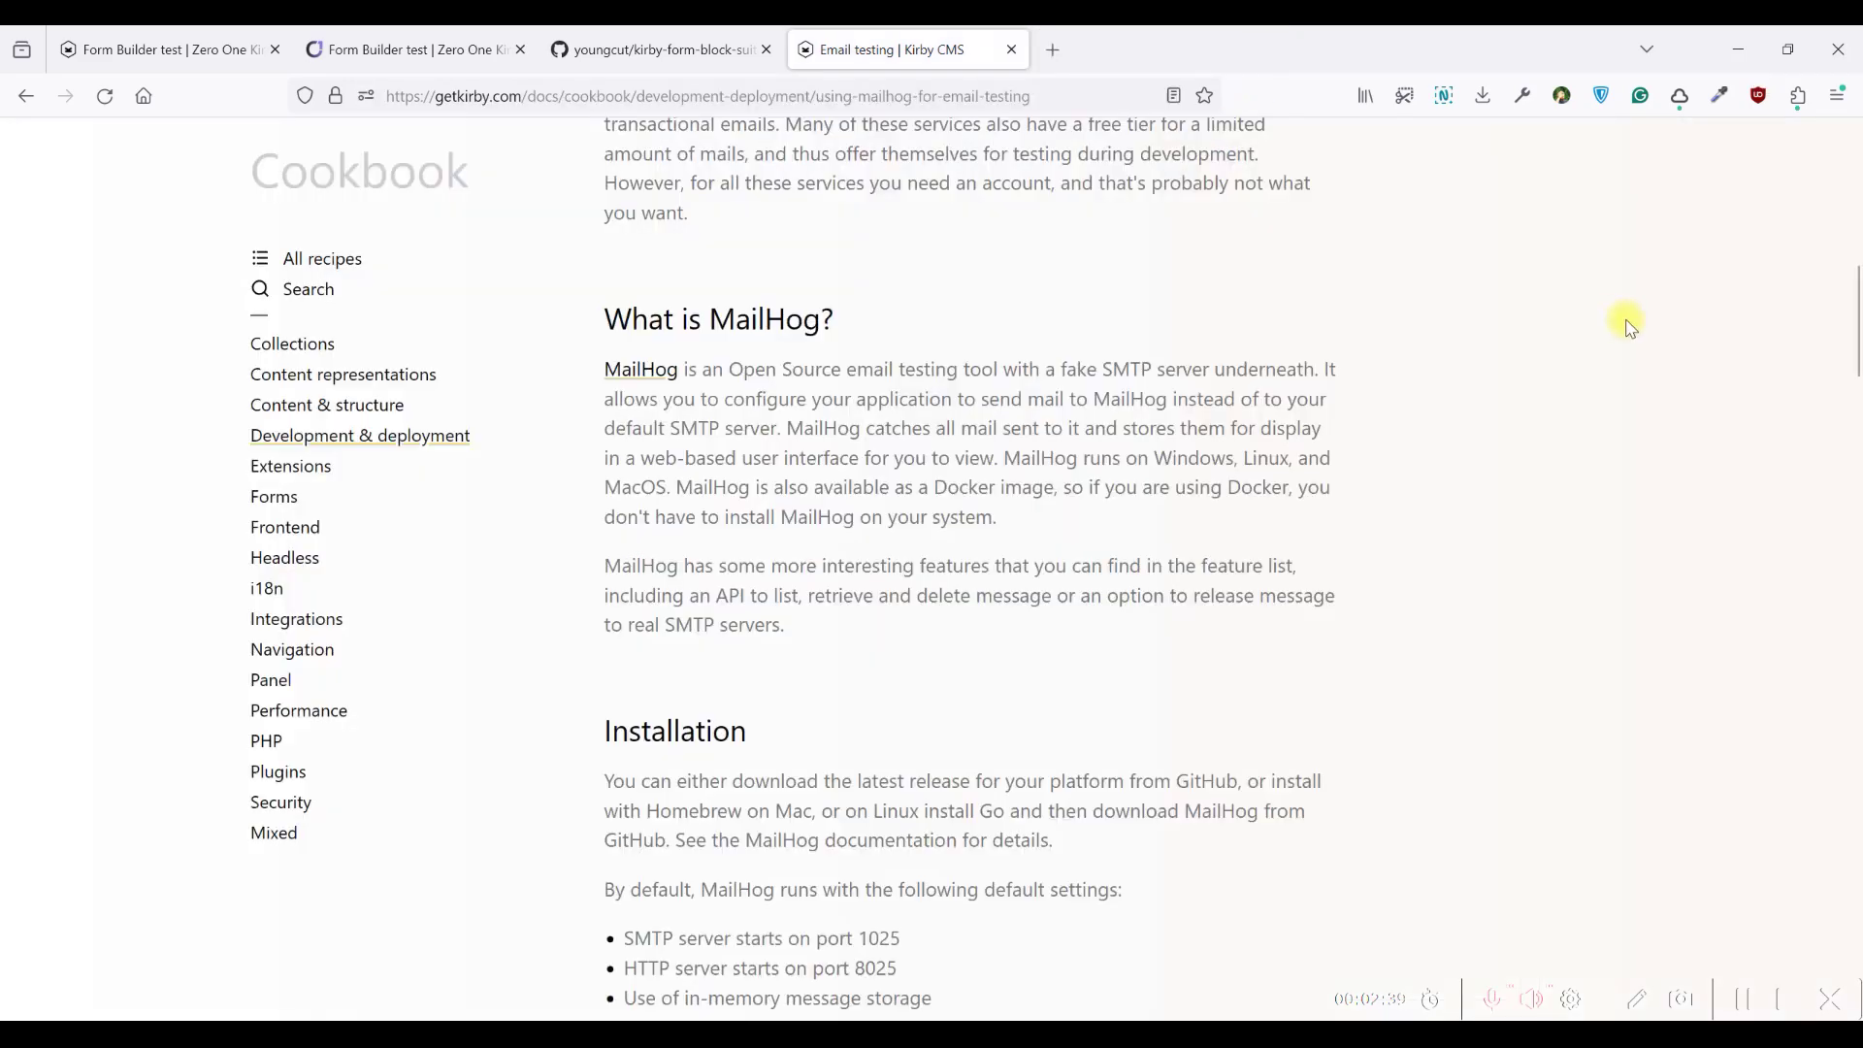
# Minimize Firefox and VS Code and launch MailHog_windows_amd64 from the desktop (SMTP 1025, web 8025)
pyautogui.click(1746, 65)
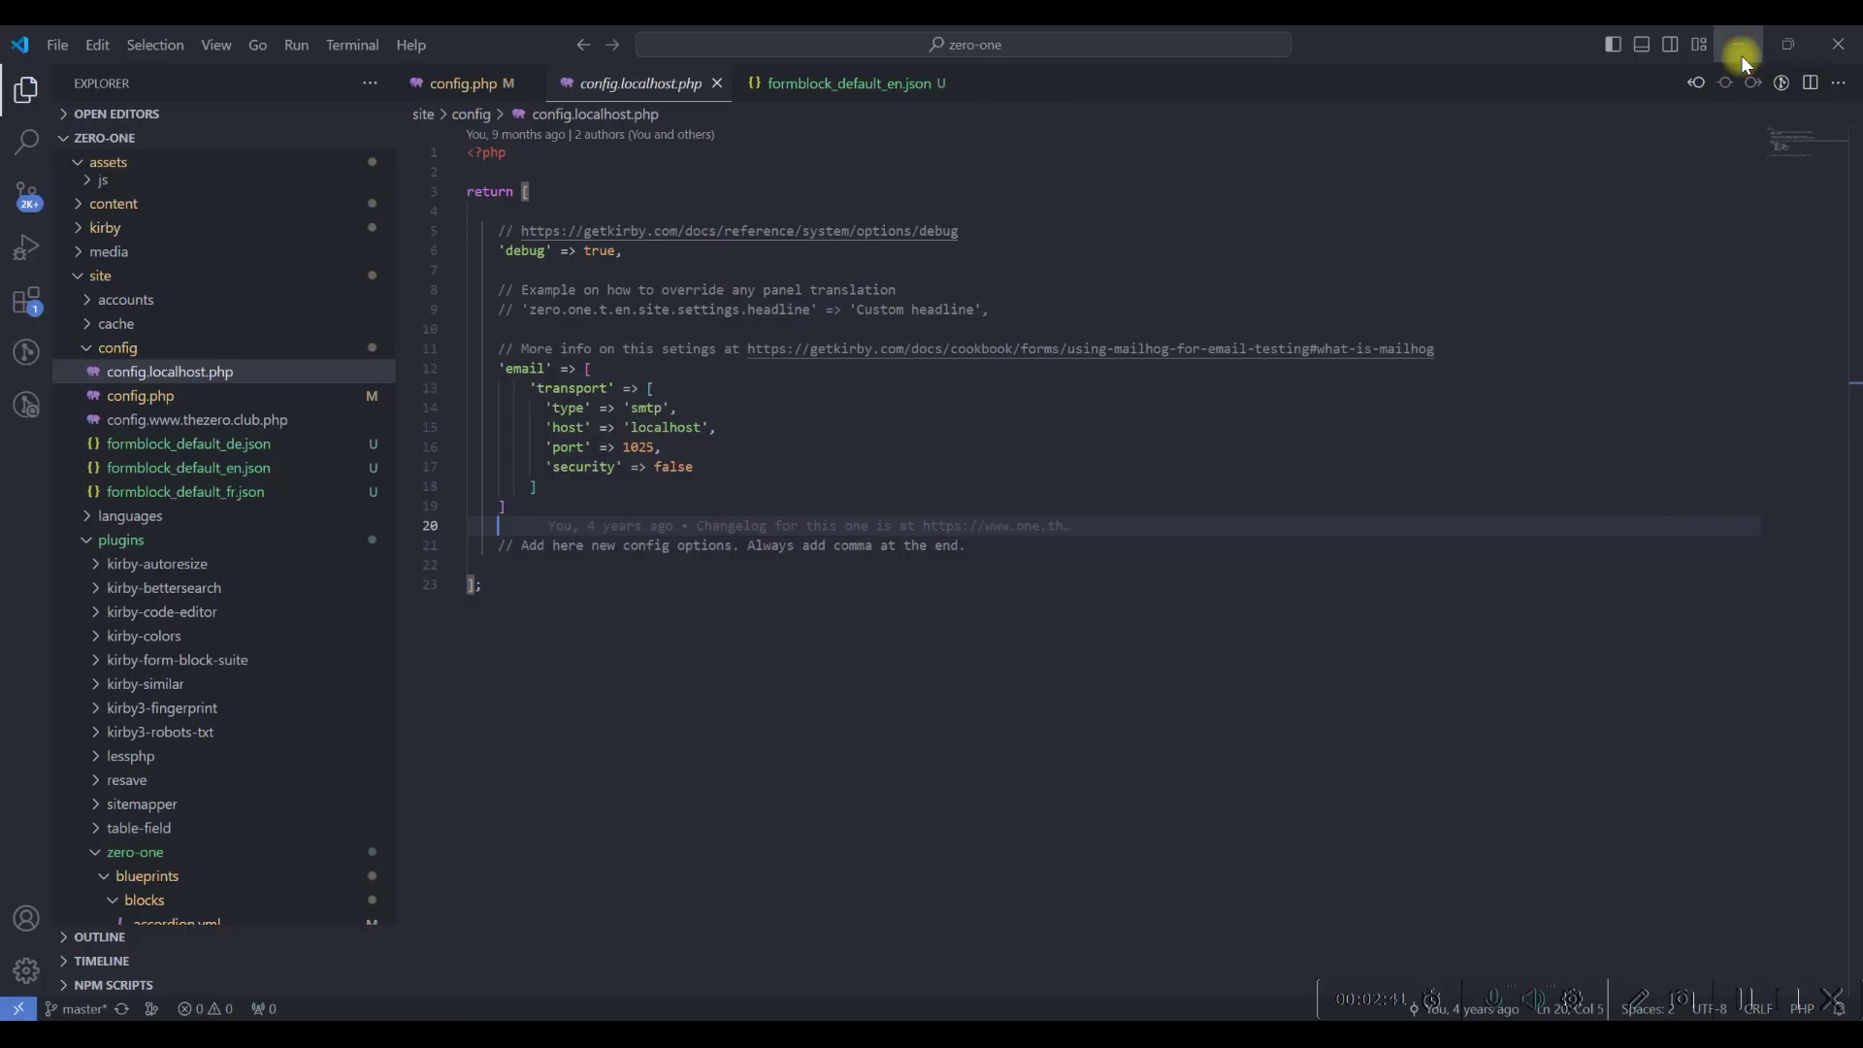
pyautogui.click(1741, 55)
pyautogui.click(1807, 610)
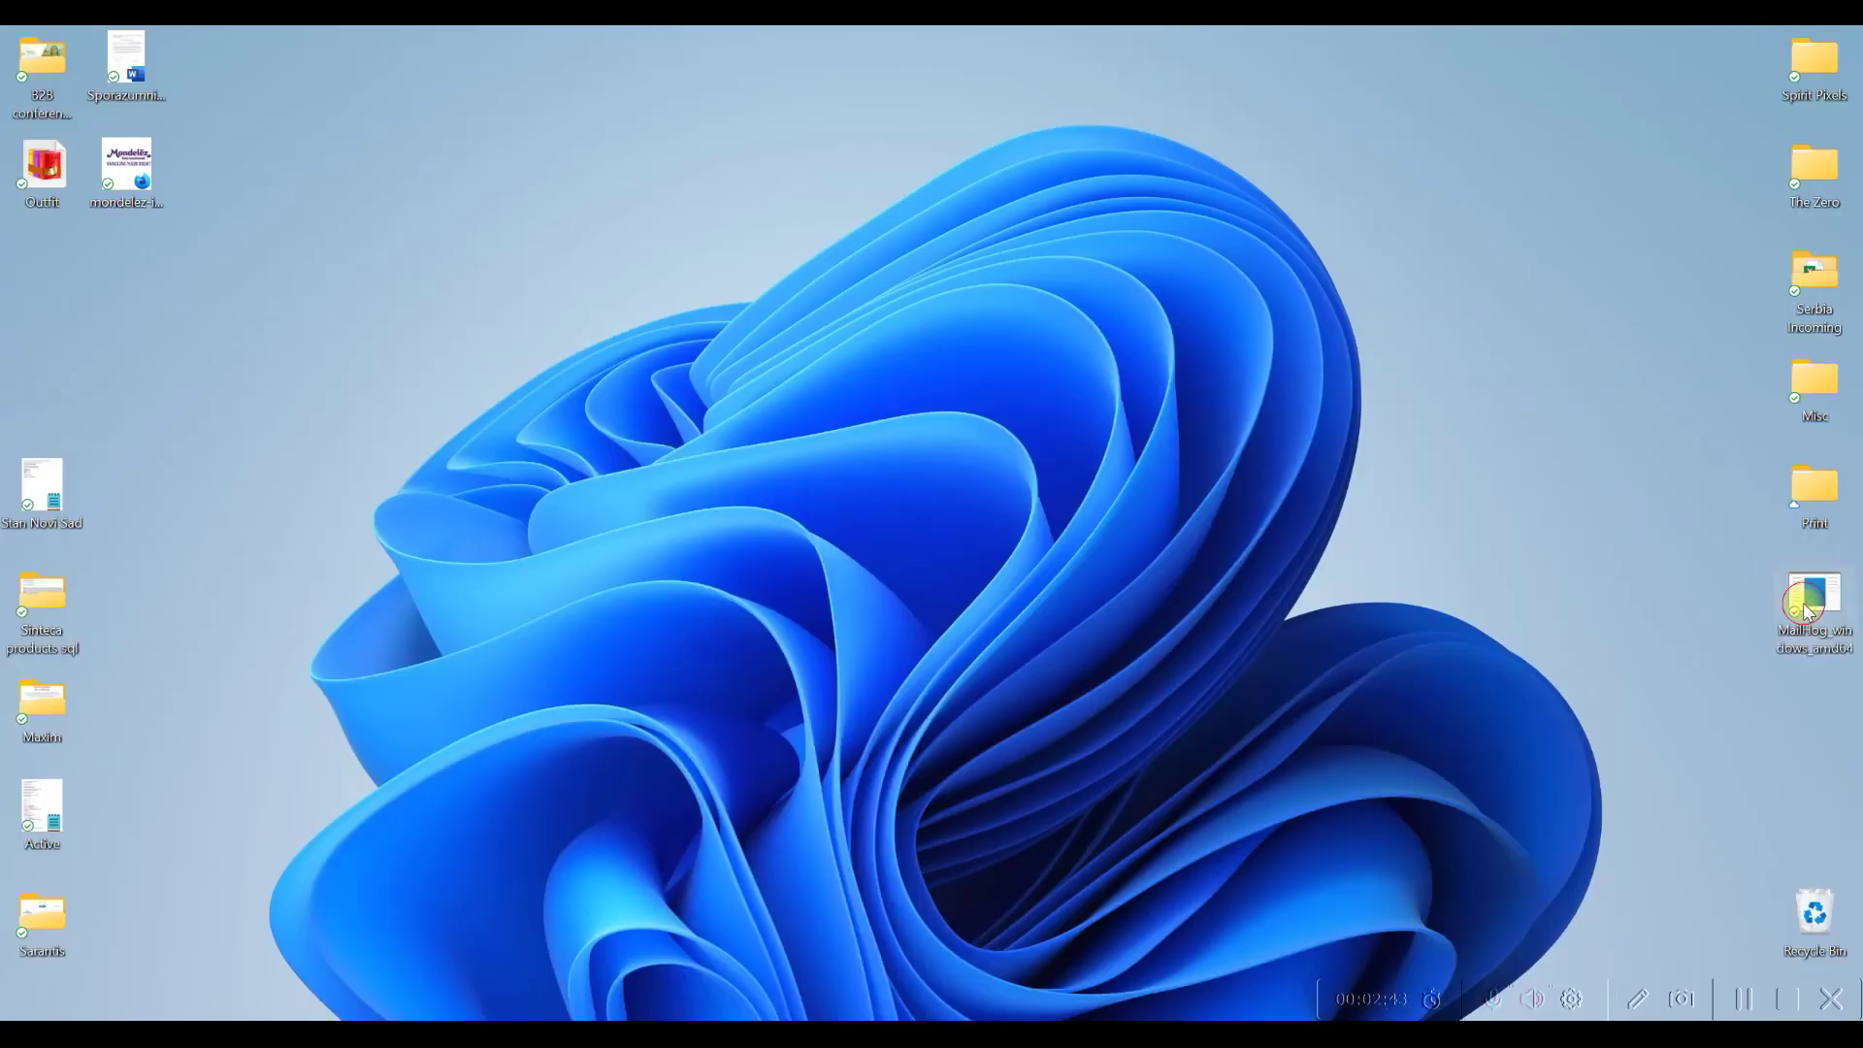
pyautogui.doubleClick(1807, 610)
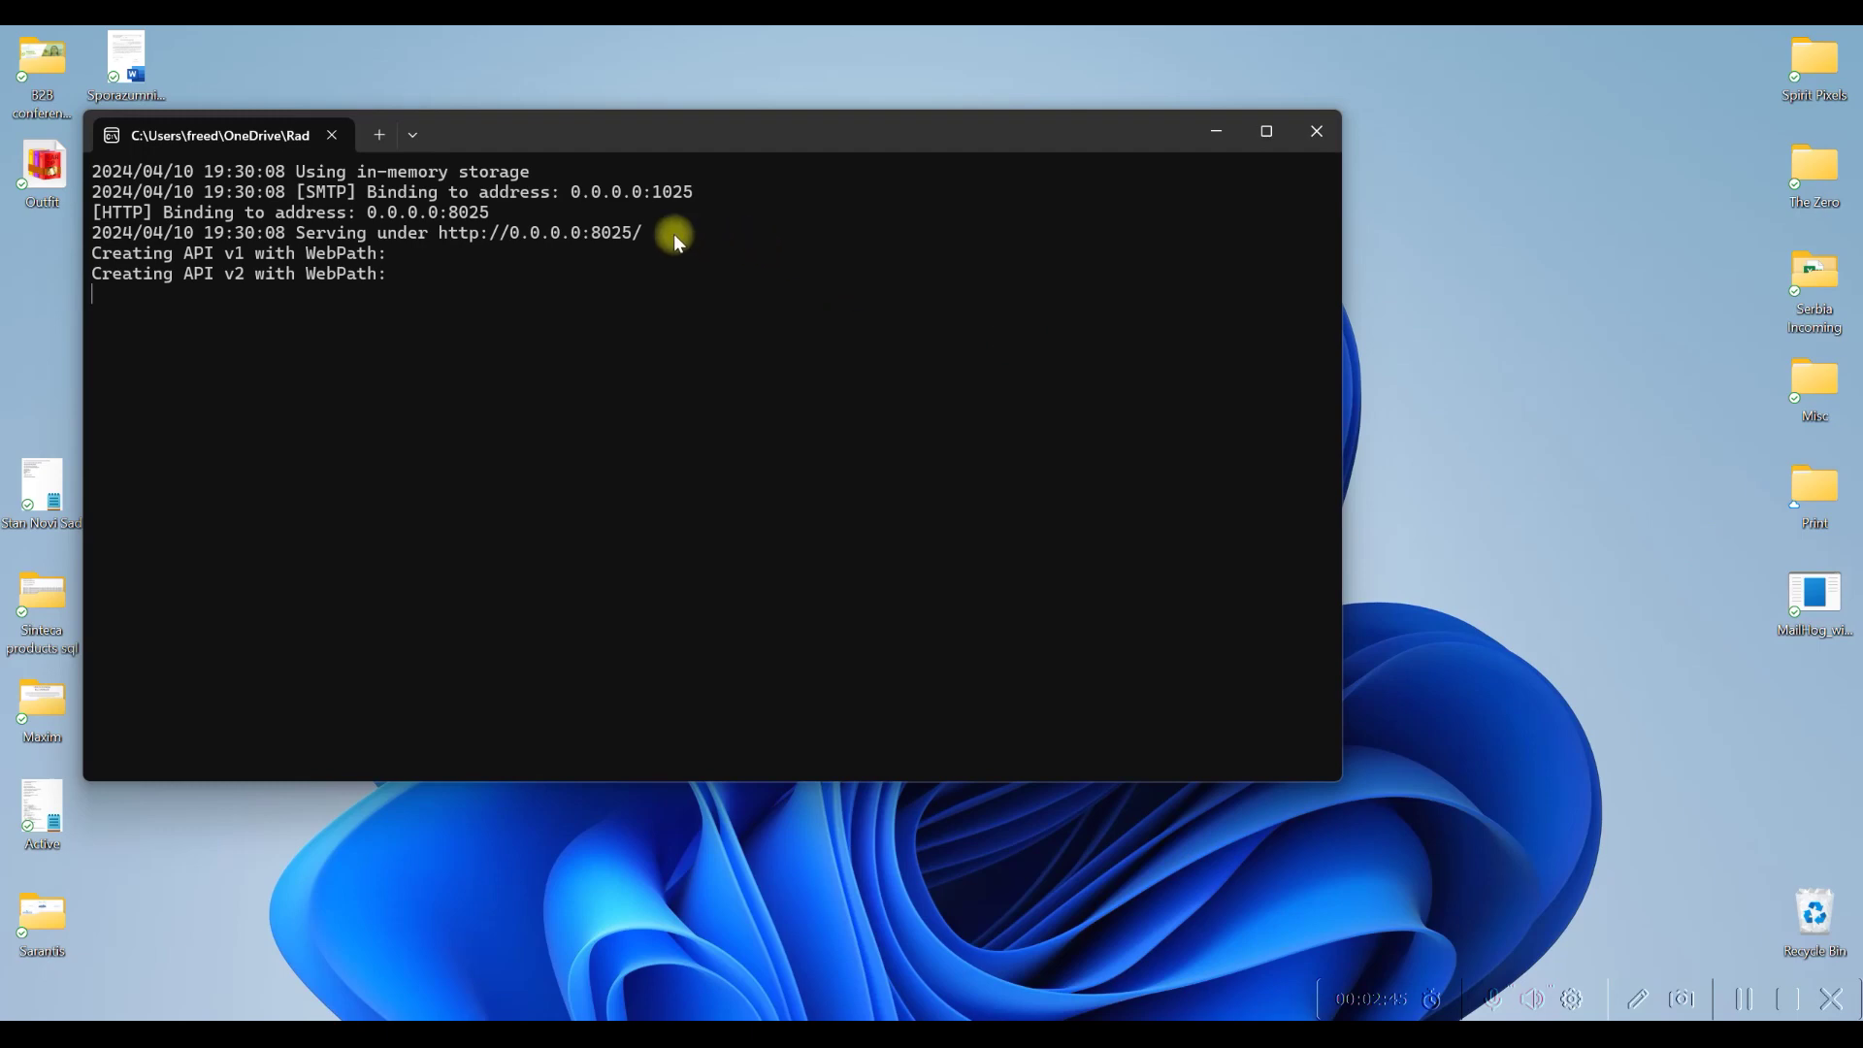
# Load the MailHog inbox at localhost:8025 instead of 0.0.0.0, then return to the Form Builder test tab
pyautogui.keyDown('ctrl'); pyautogui.click(514, 235); pyautogui.keyUp('ctrl')
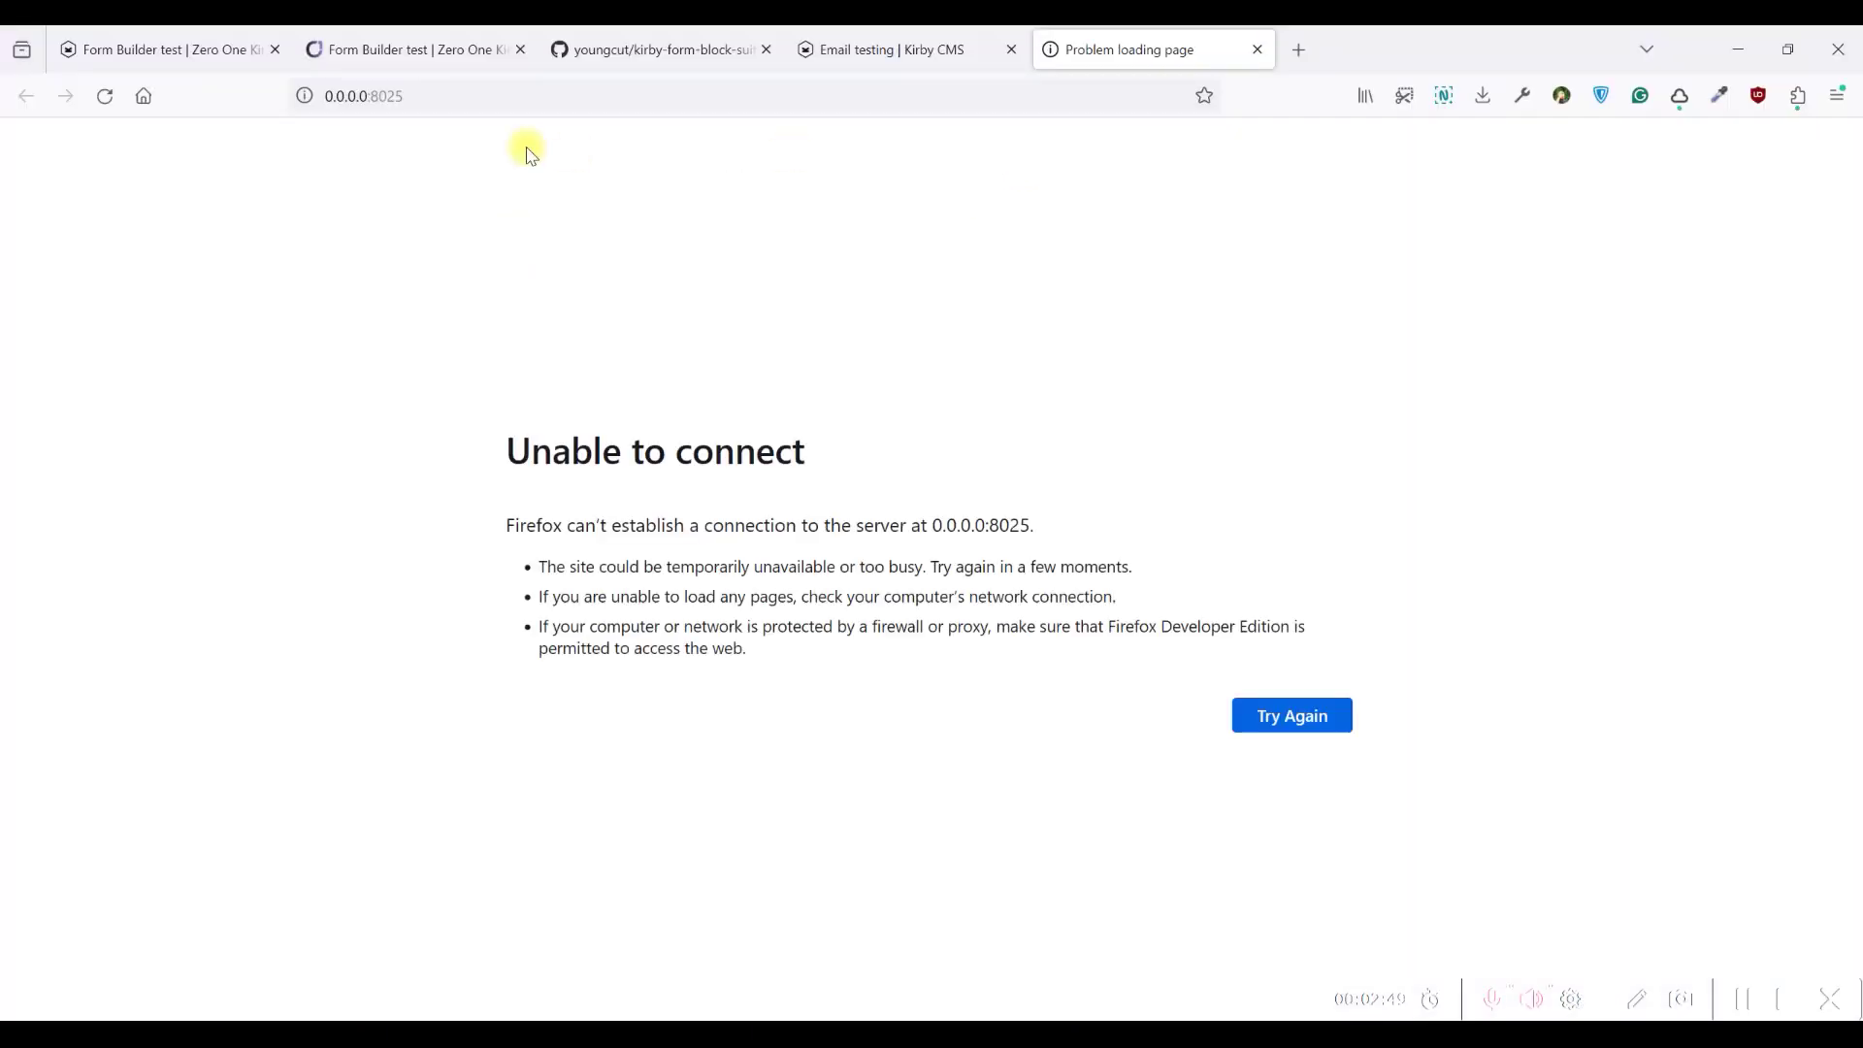
pyautogui.click(365, 93)
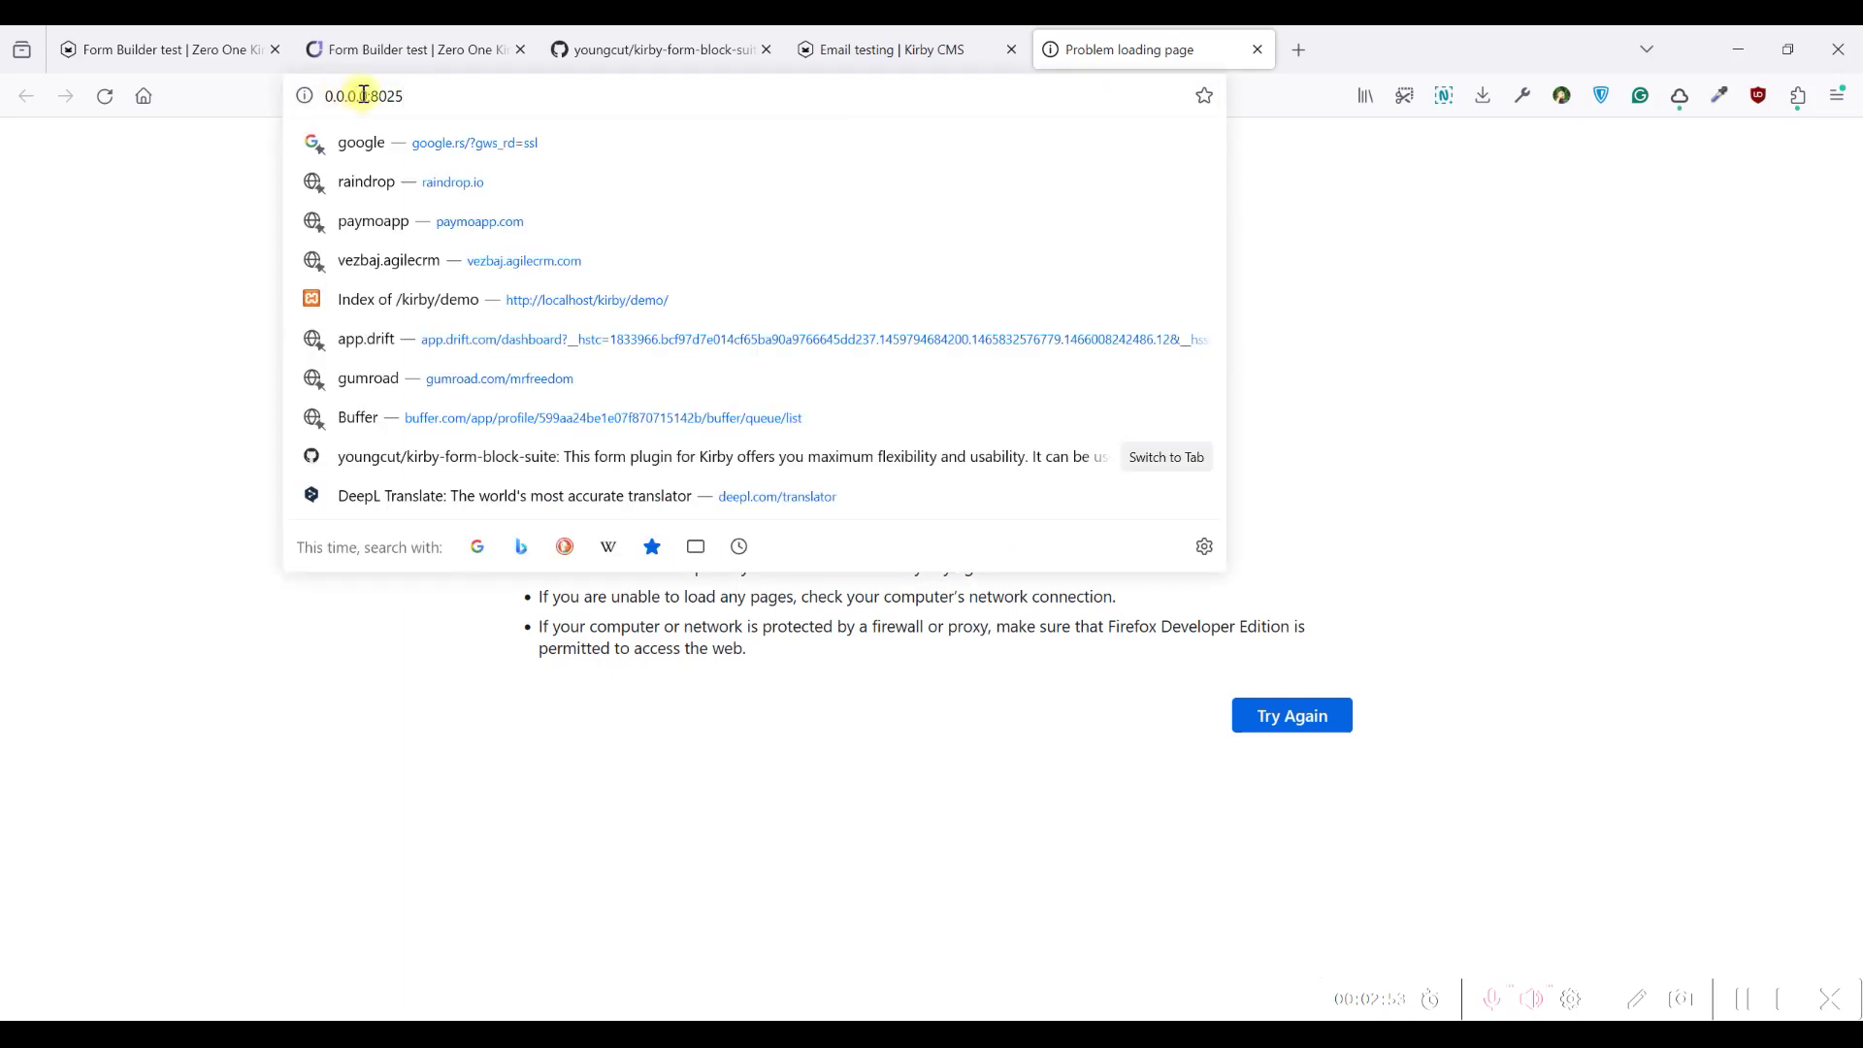
pyautogui.moveTo(368, 95); pyautogui.dragTo(297, 85)
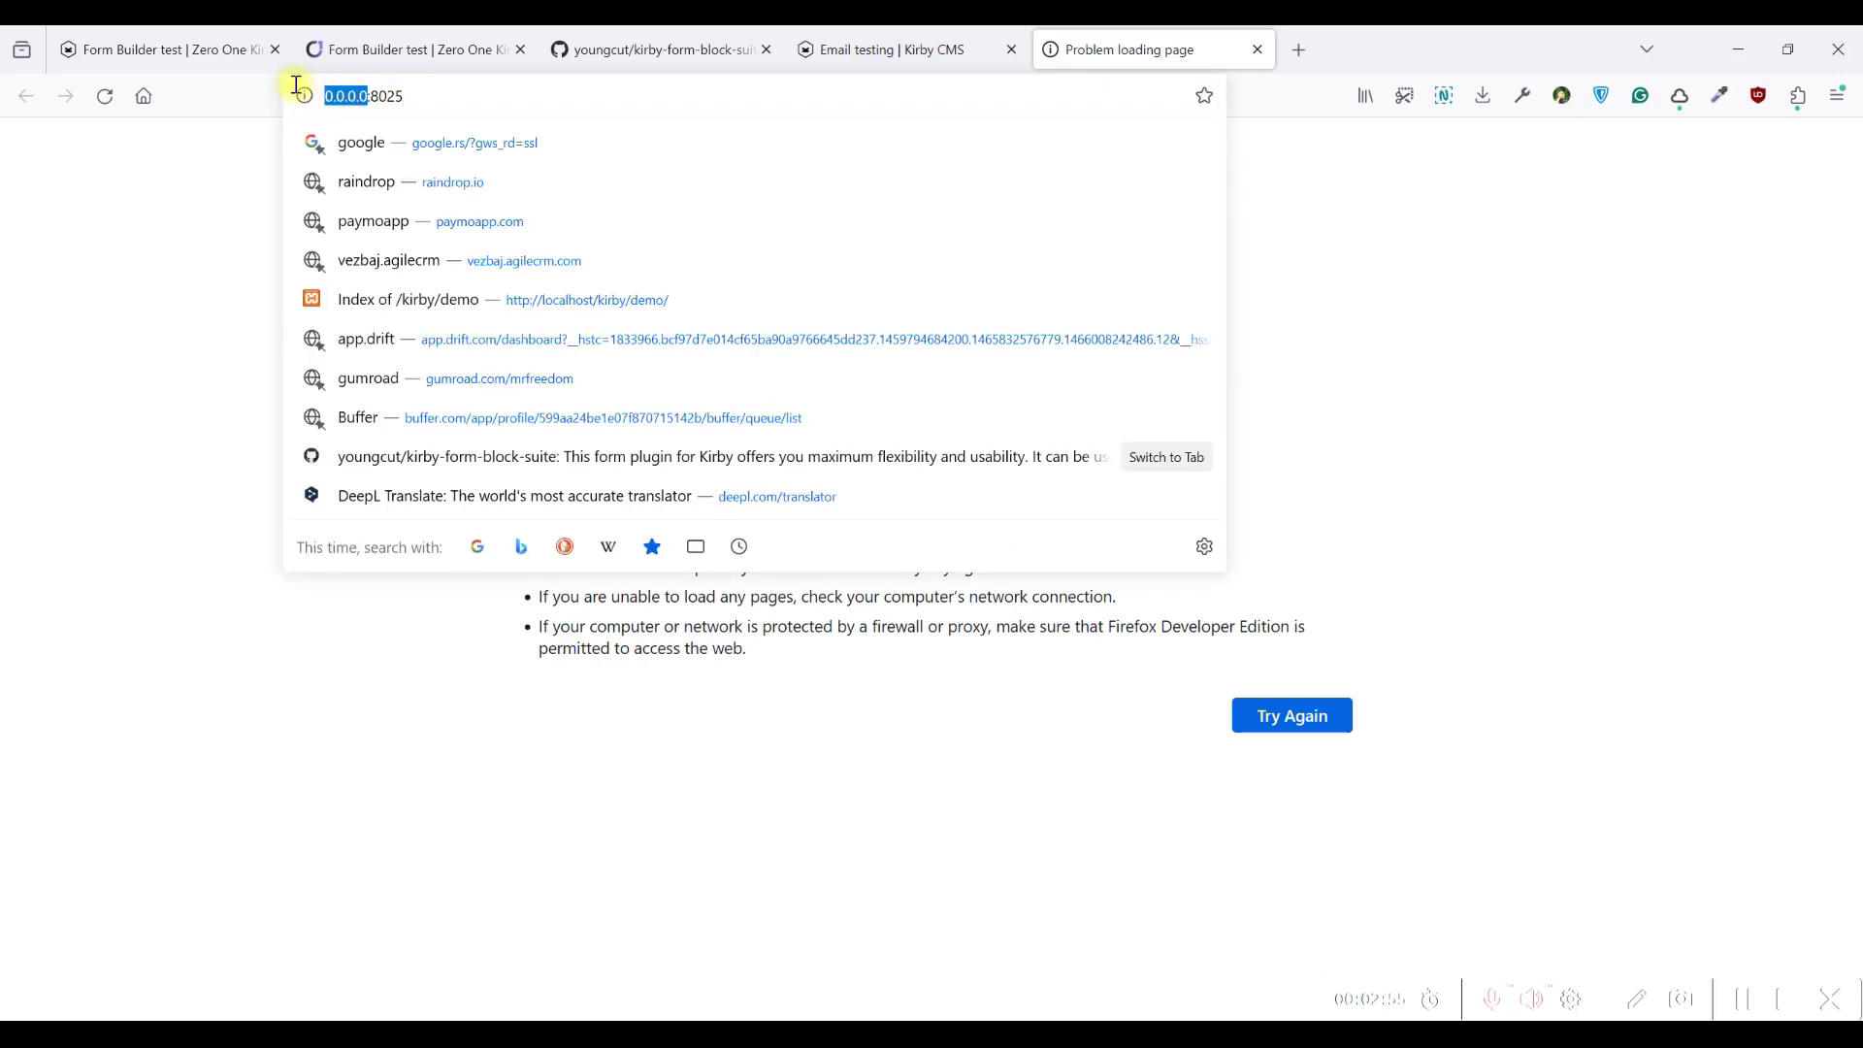
pyautogui.write('localhost')
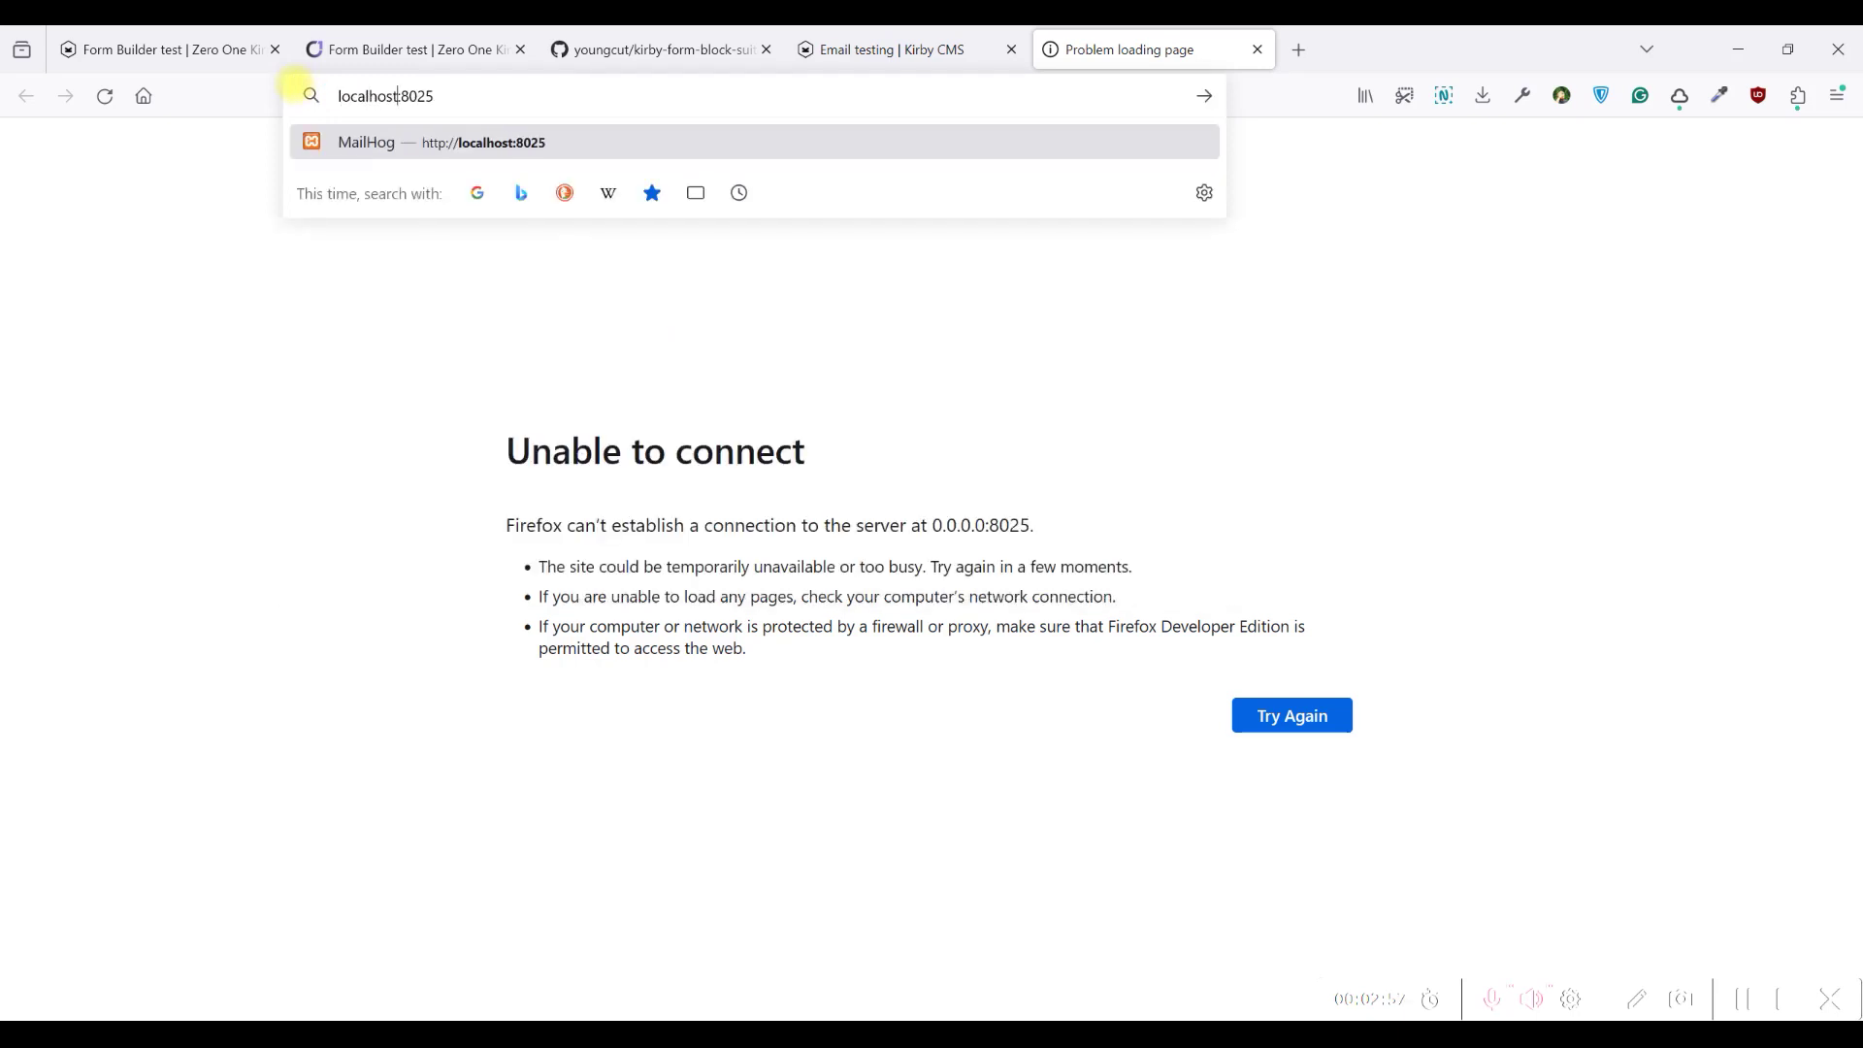
pyautogui.press('Return')
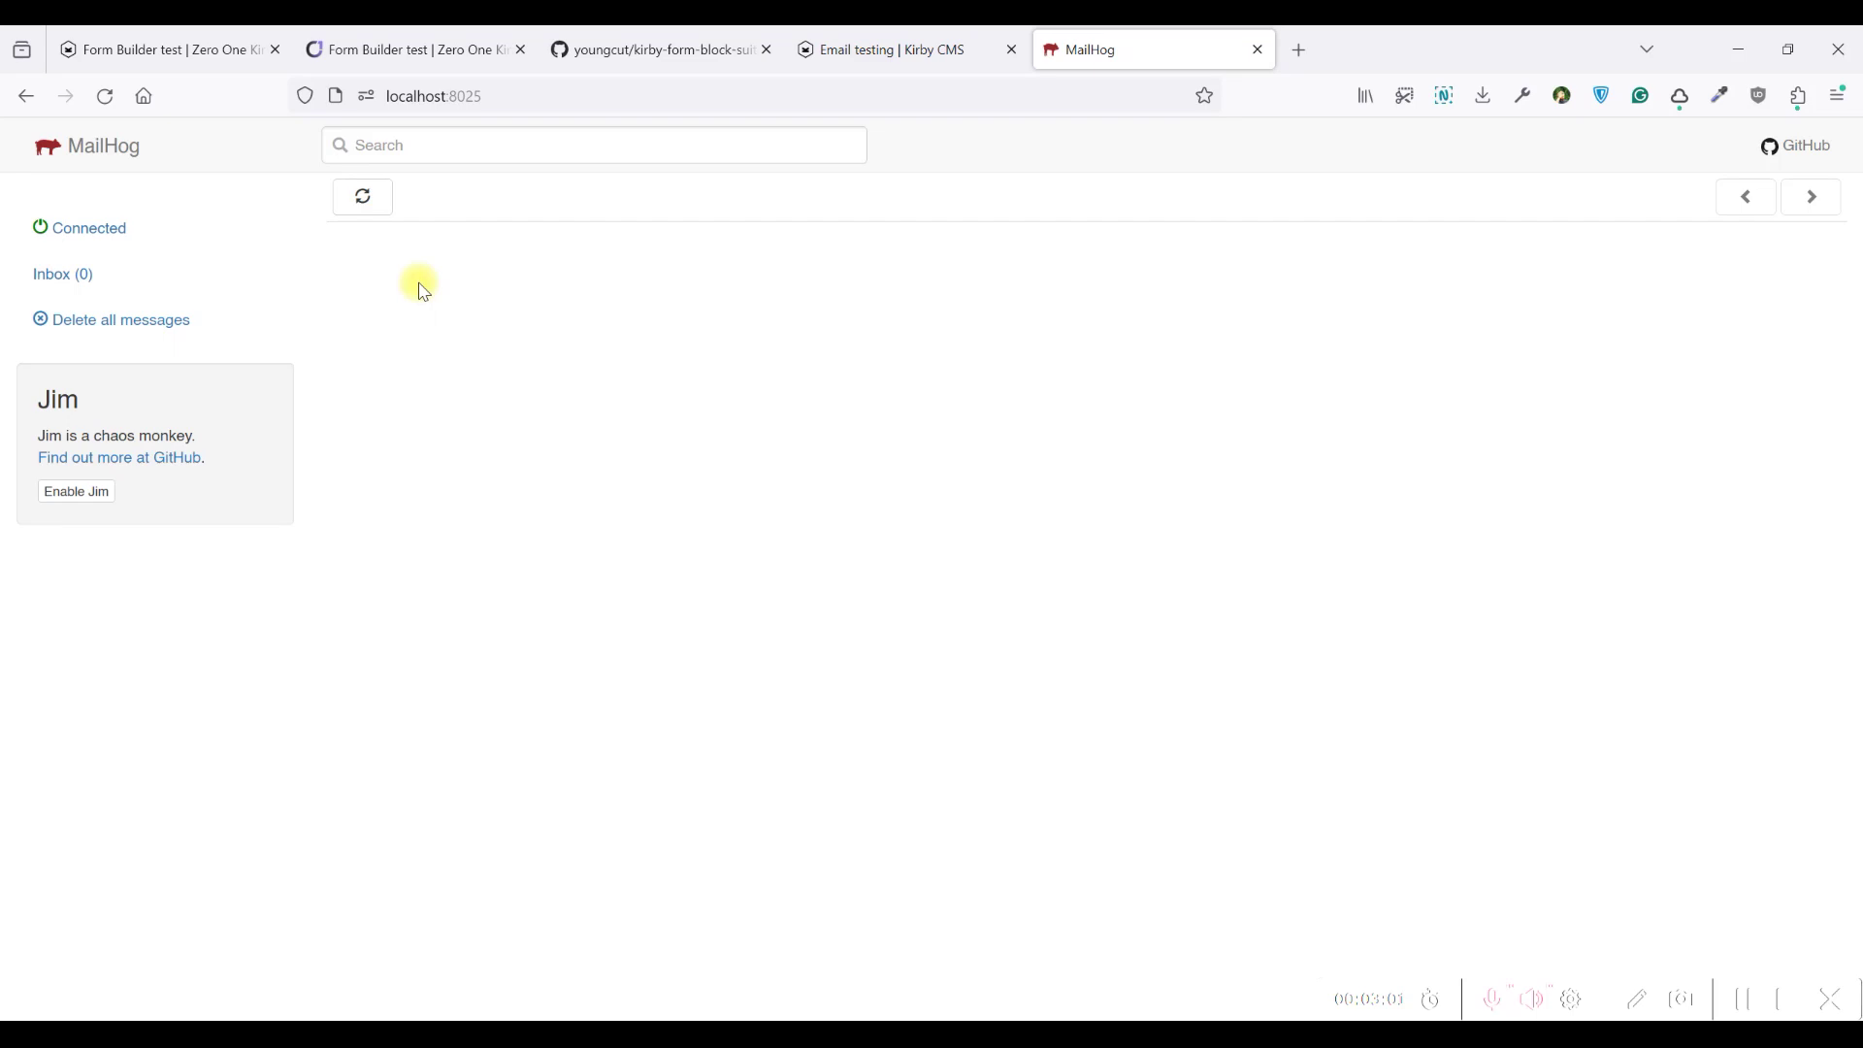
pyautogui.click(378, 45)
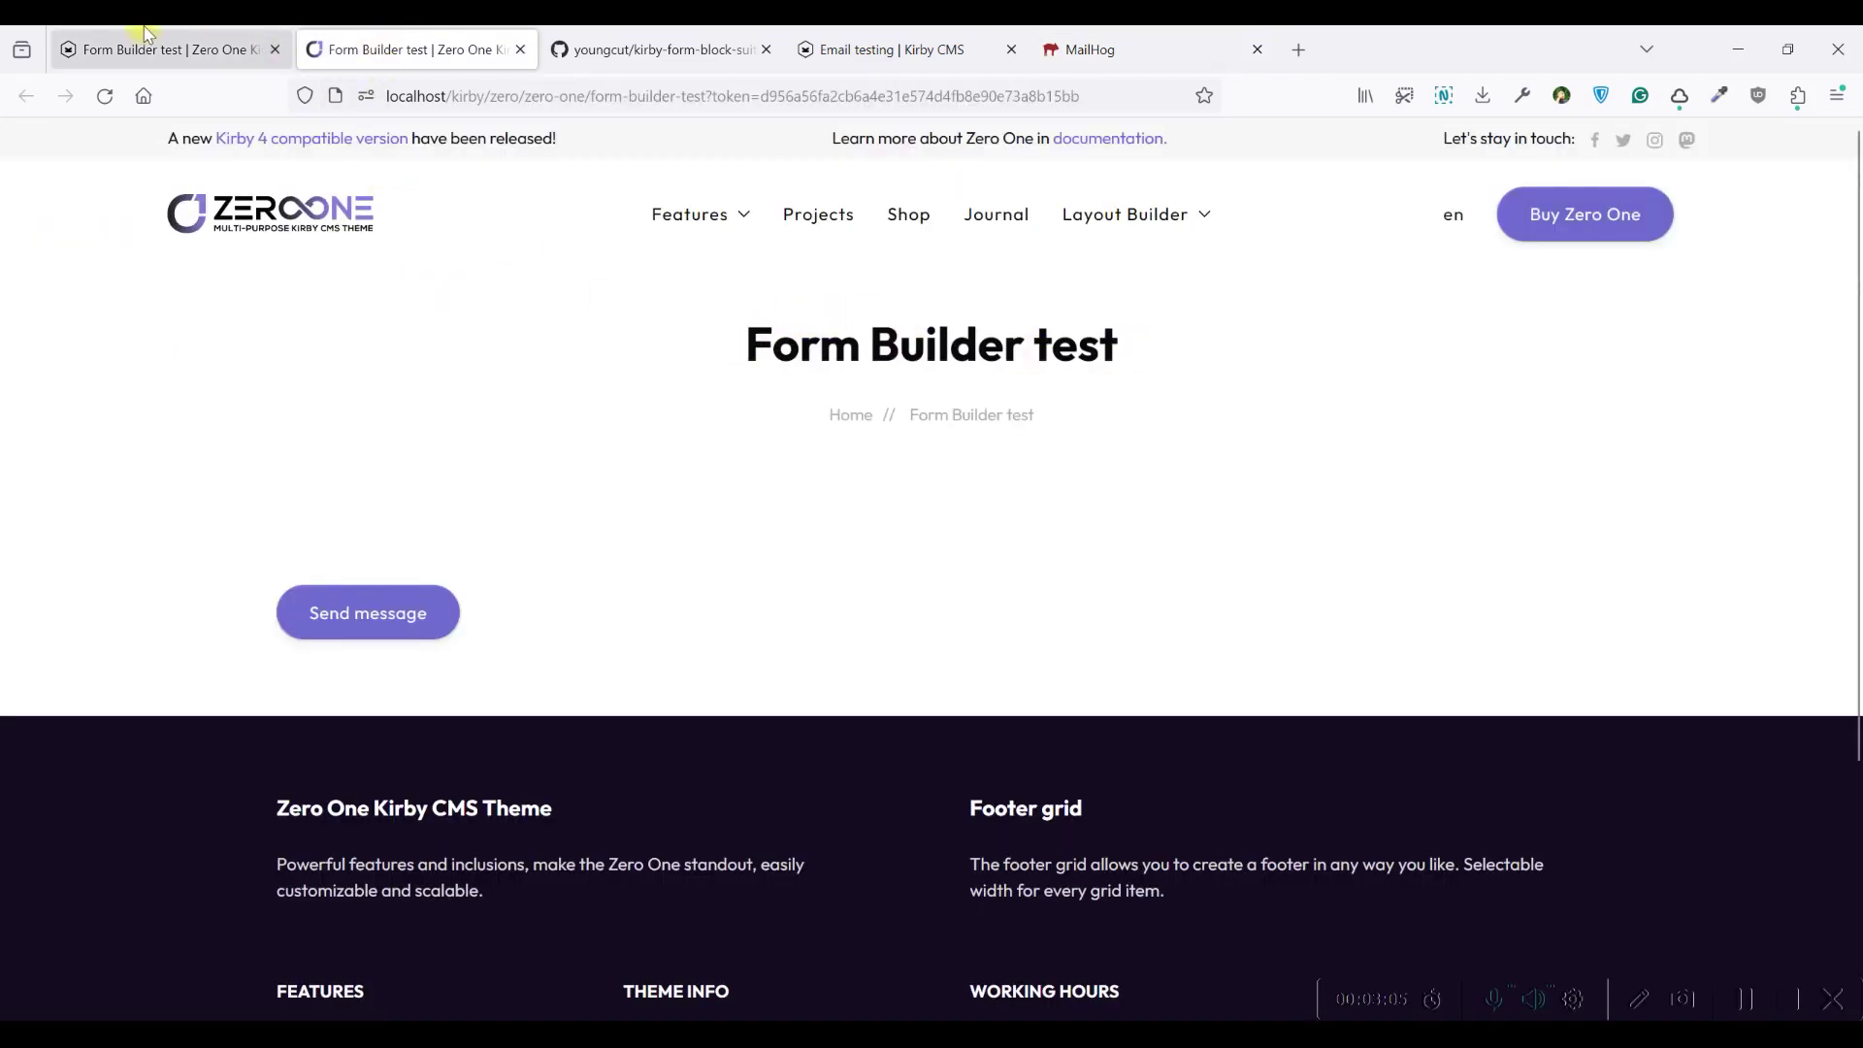
pyautogui.moveTo(145, 34); pyautogui.dragTo(753, 341)
pyautogui.click(165, 39)
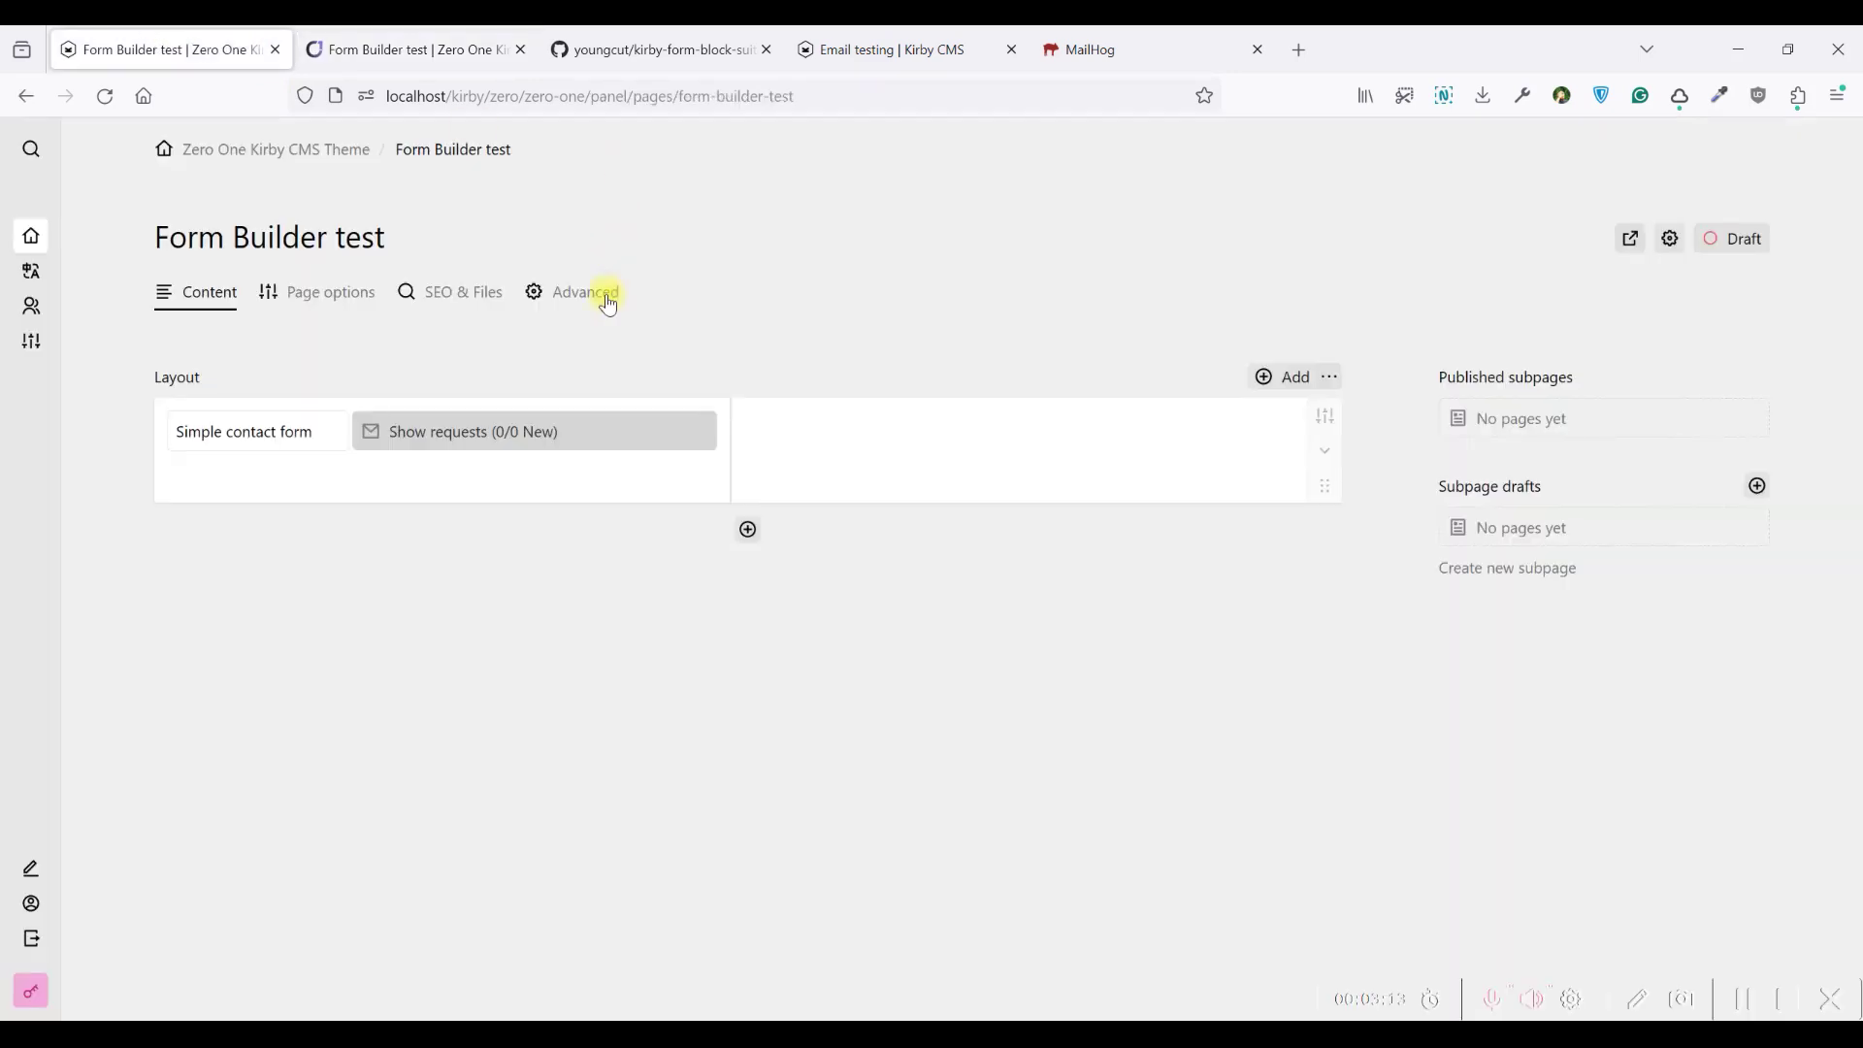
# Add a new Text field to the contact form's field list
pyautogui.click(550, 434)
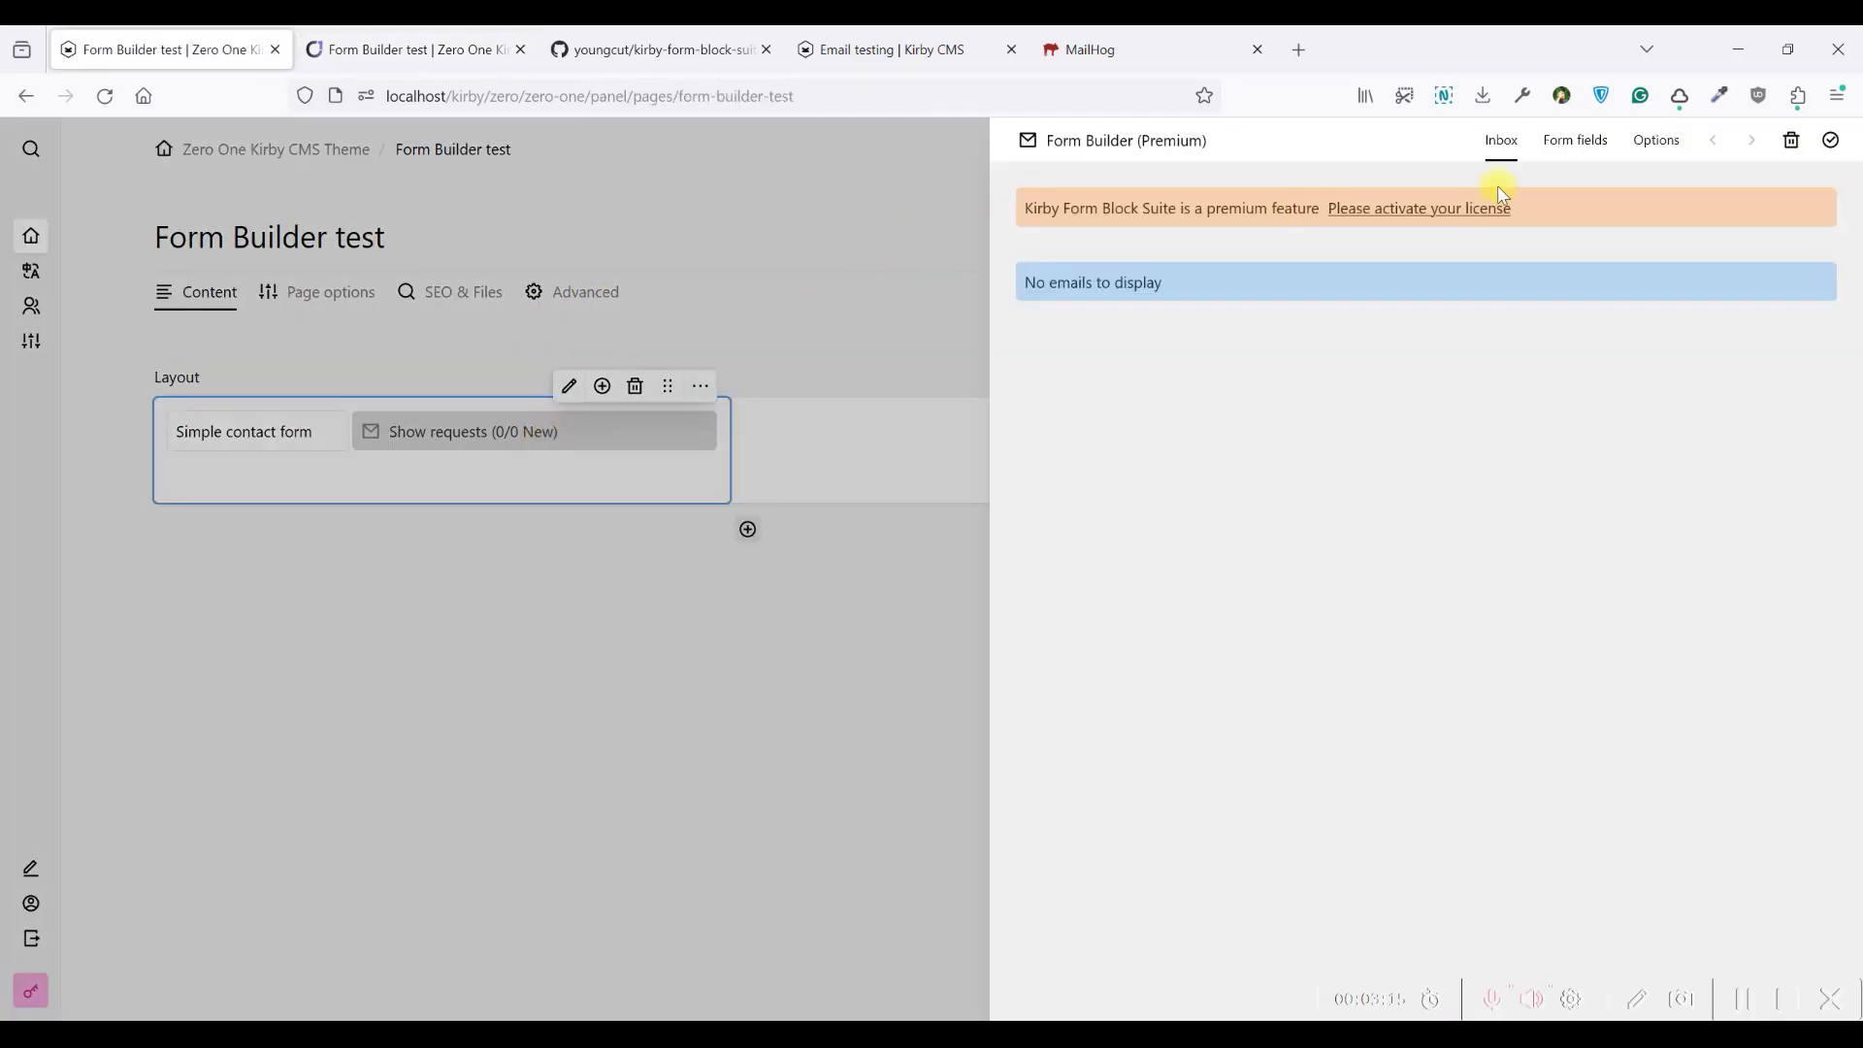
pyautogui.click(1577, 143)
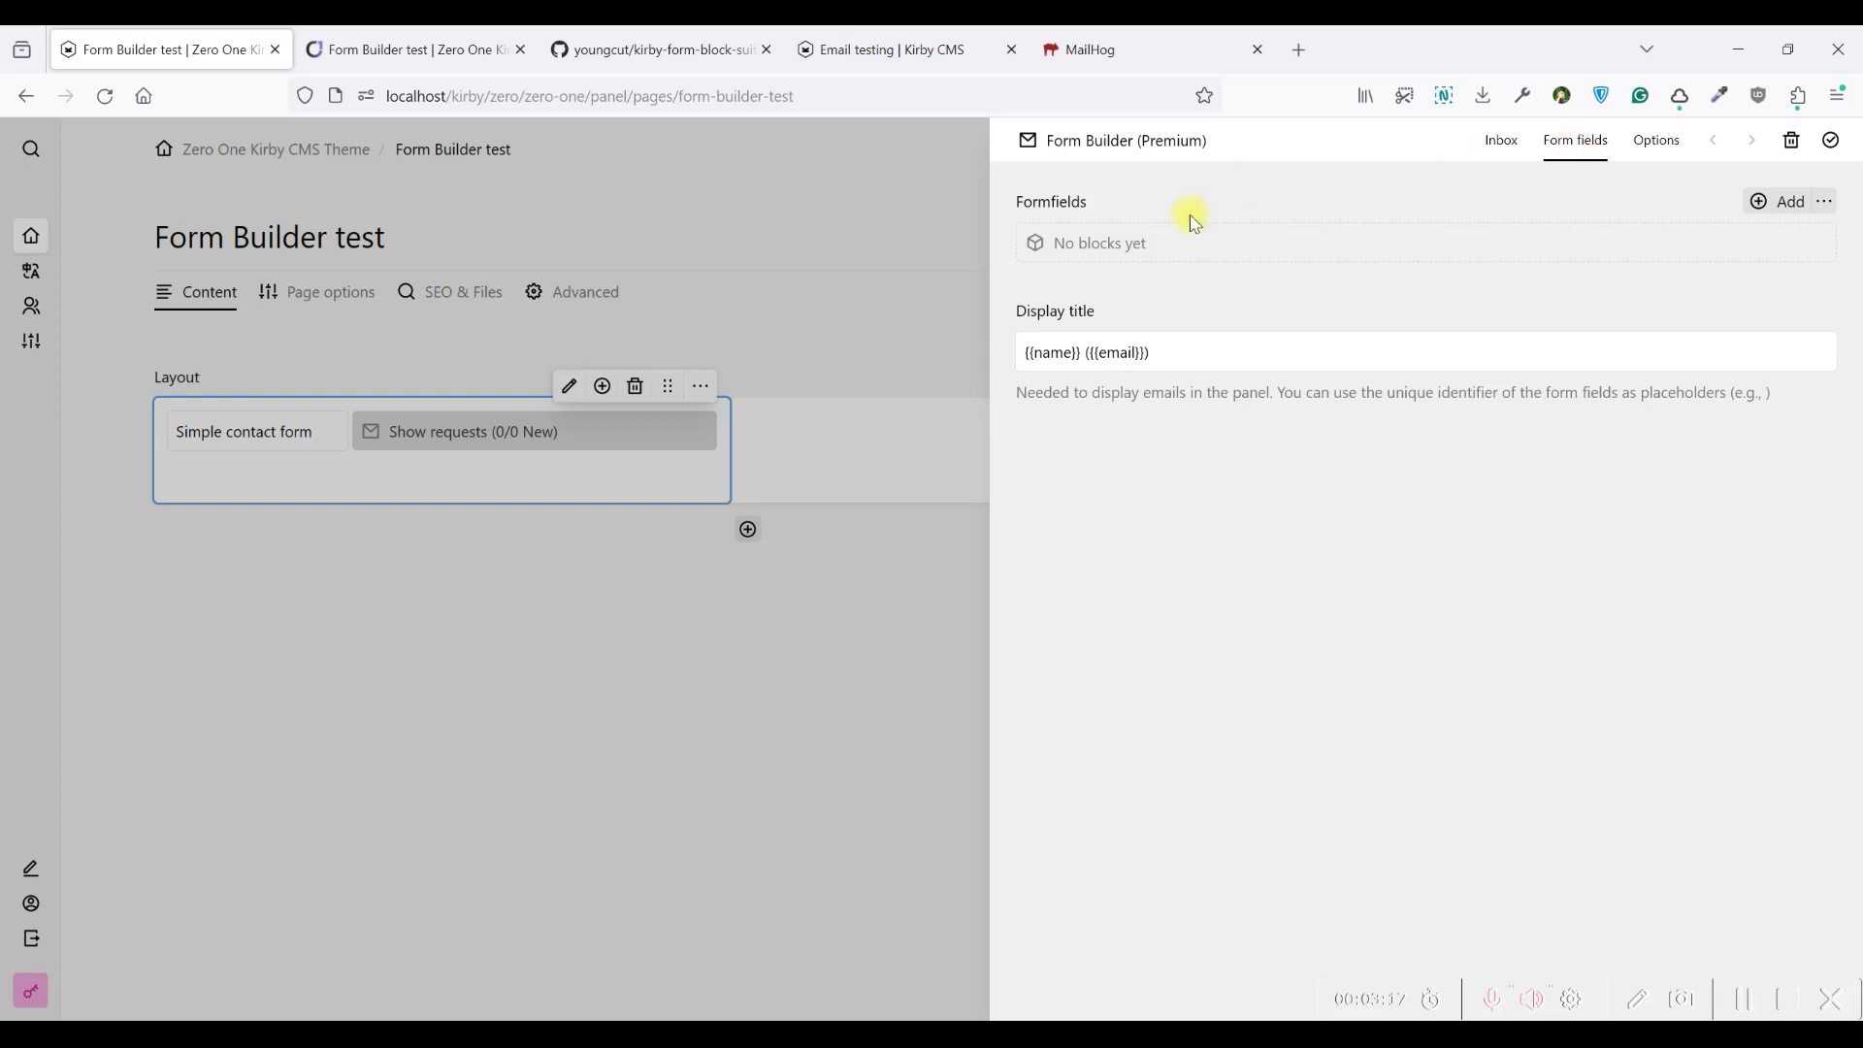
pyautogui.click(1233, 250)
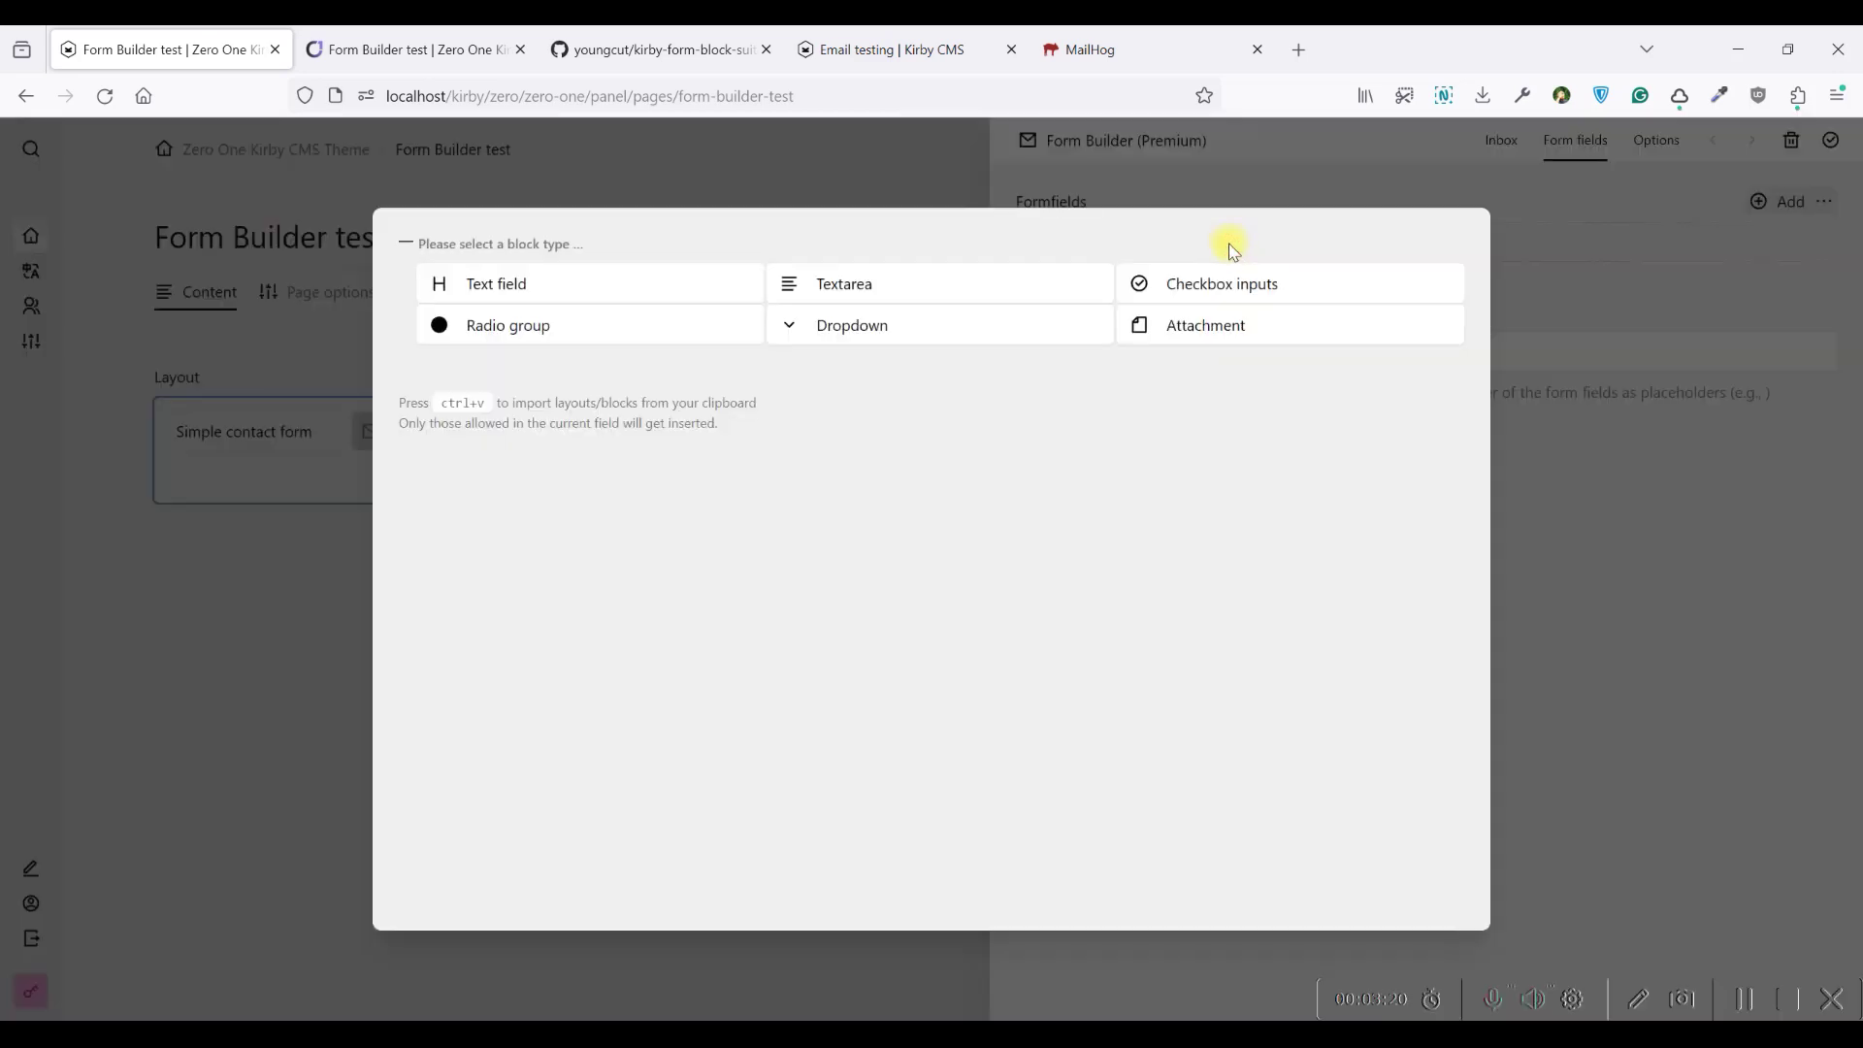
pyautogui.click(573, 285)
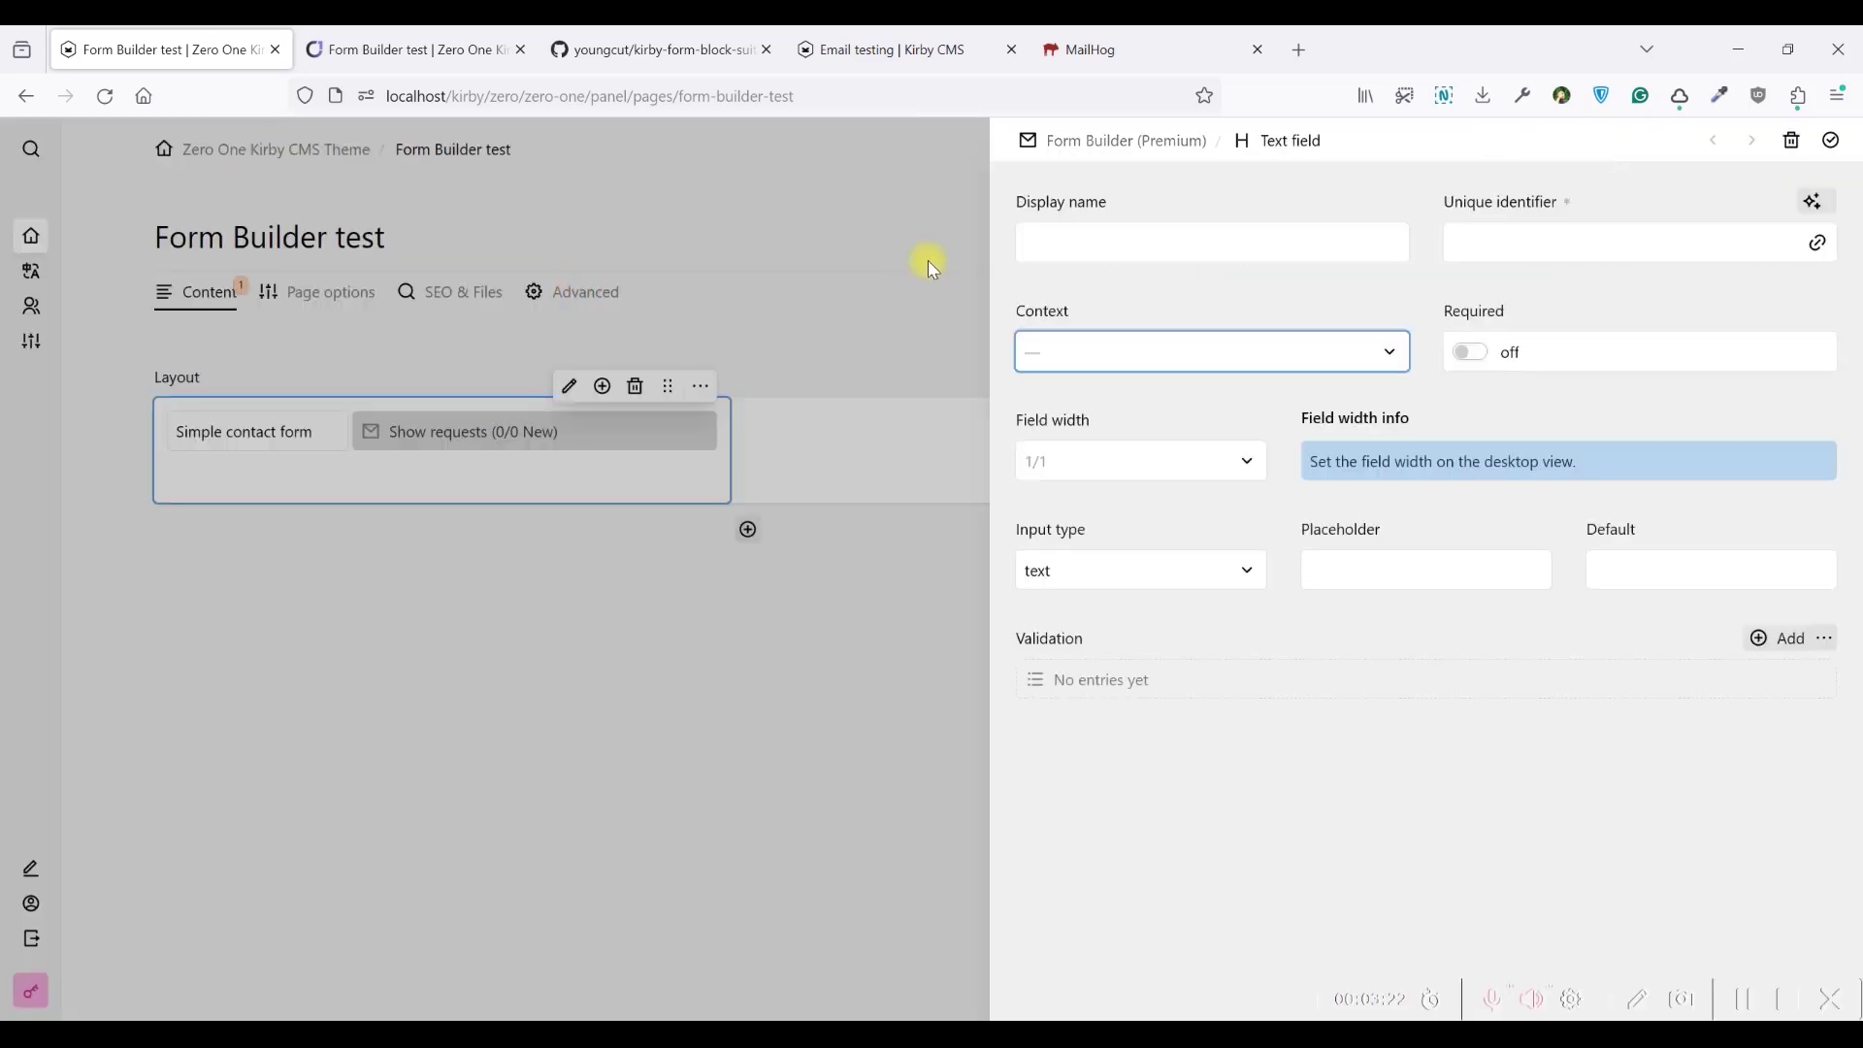
# Name the field 'Full name', generate identifier full-name, and set its context to full name
pyautogui.click(1124, 234)
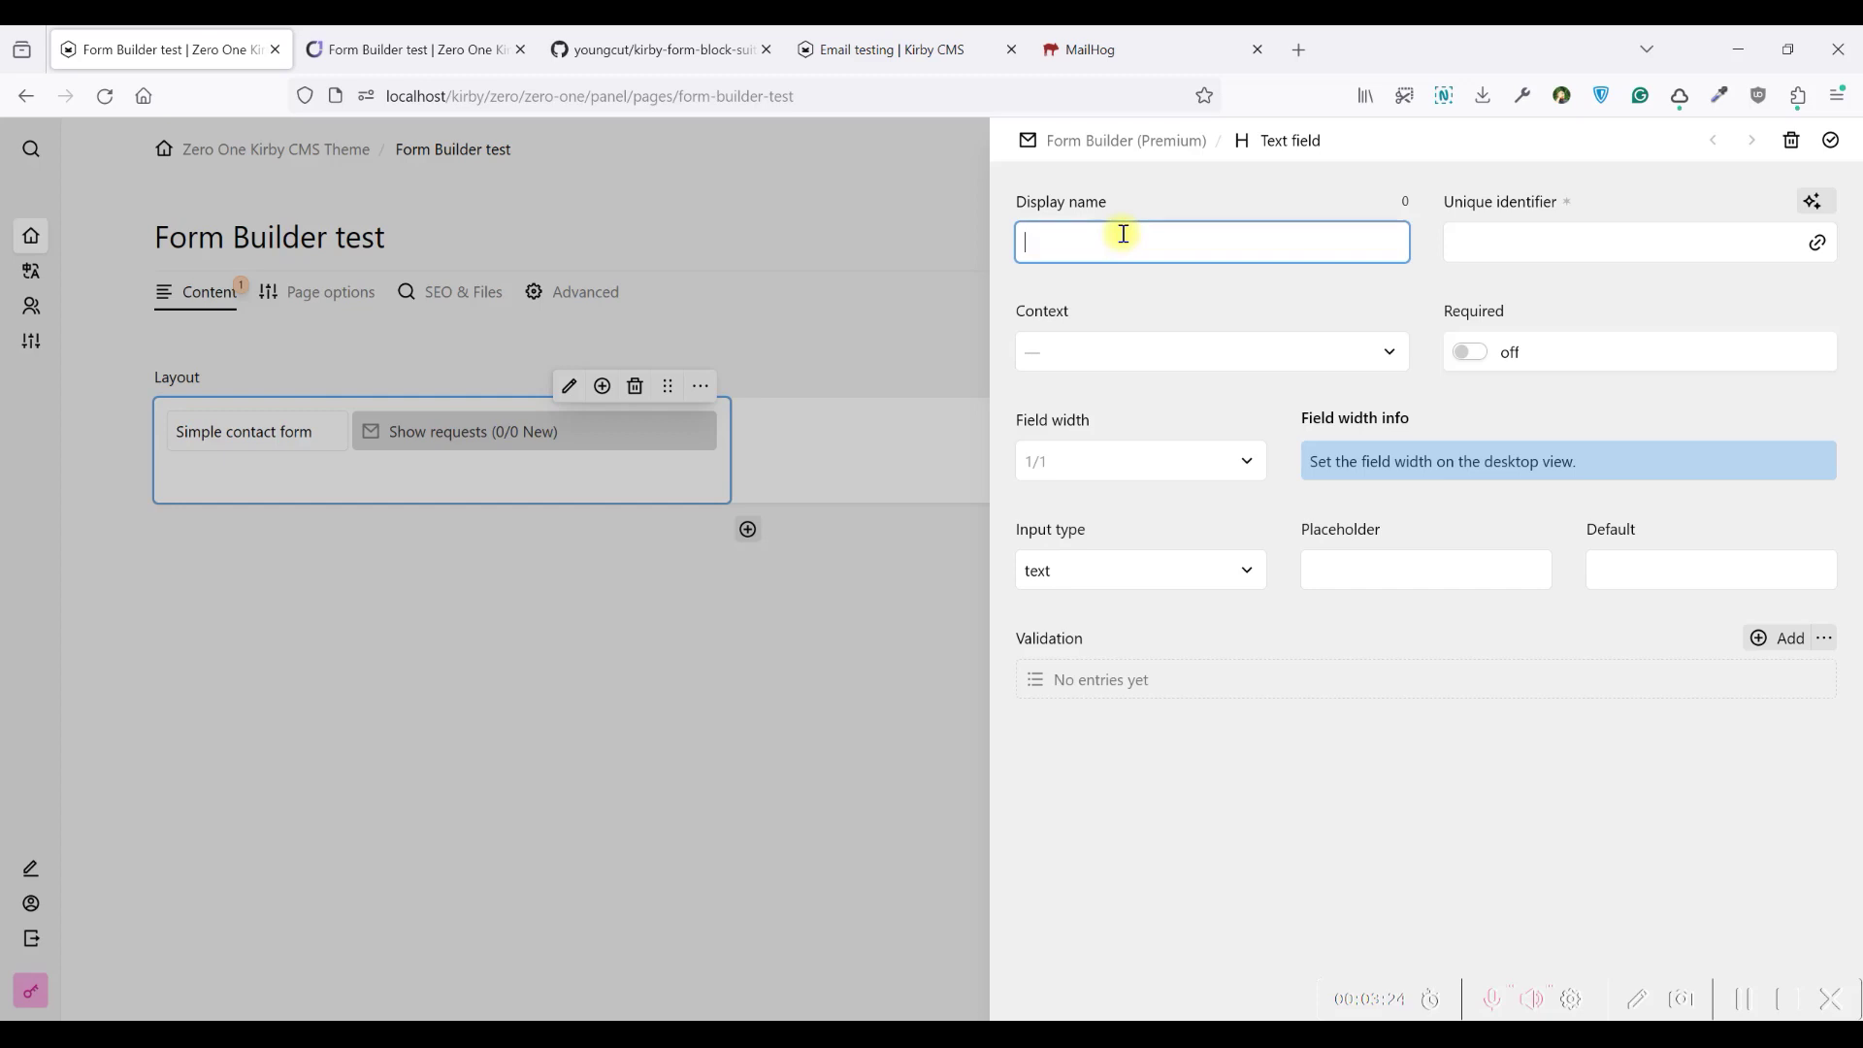
pyautogui.write('nma')
pyautogui.click(1415, 187)
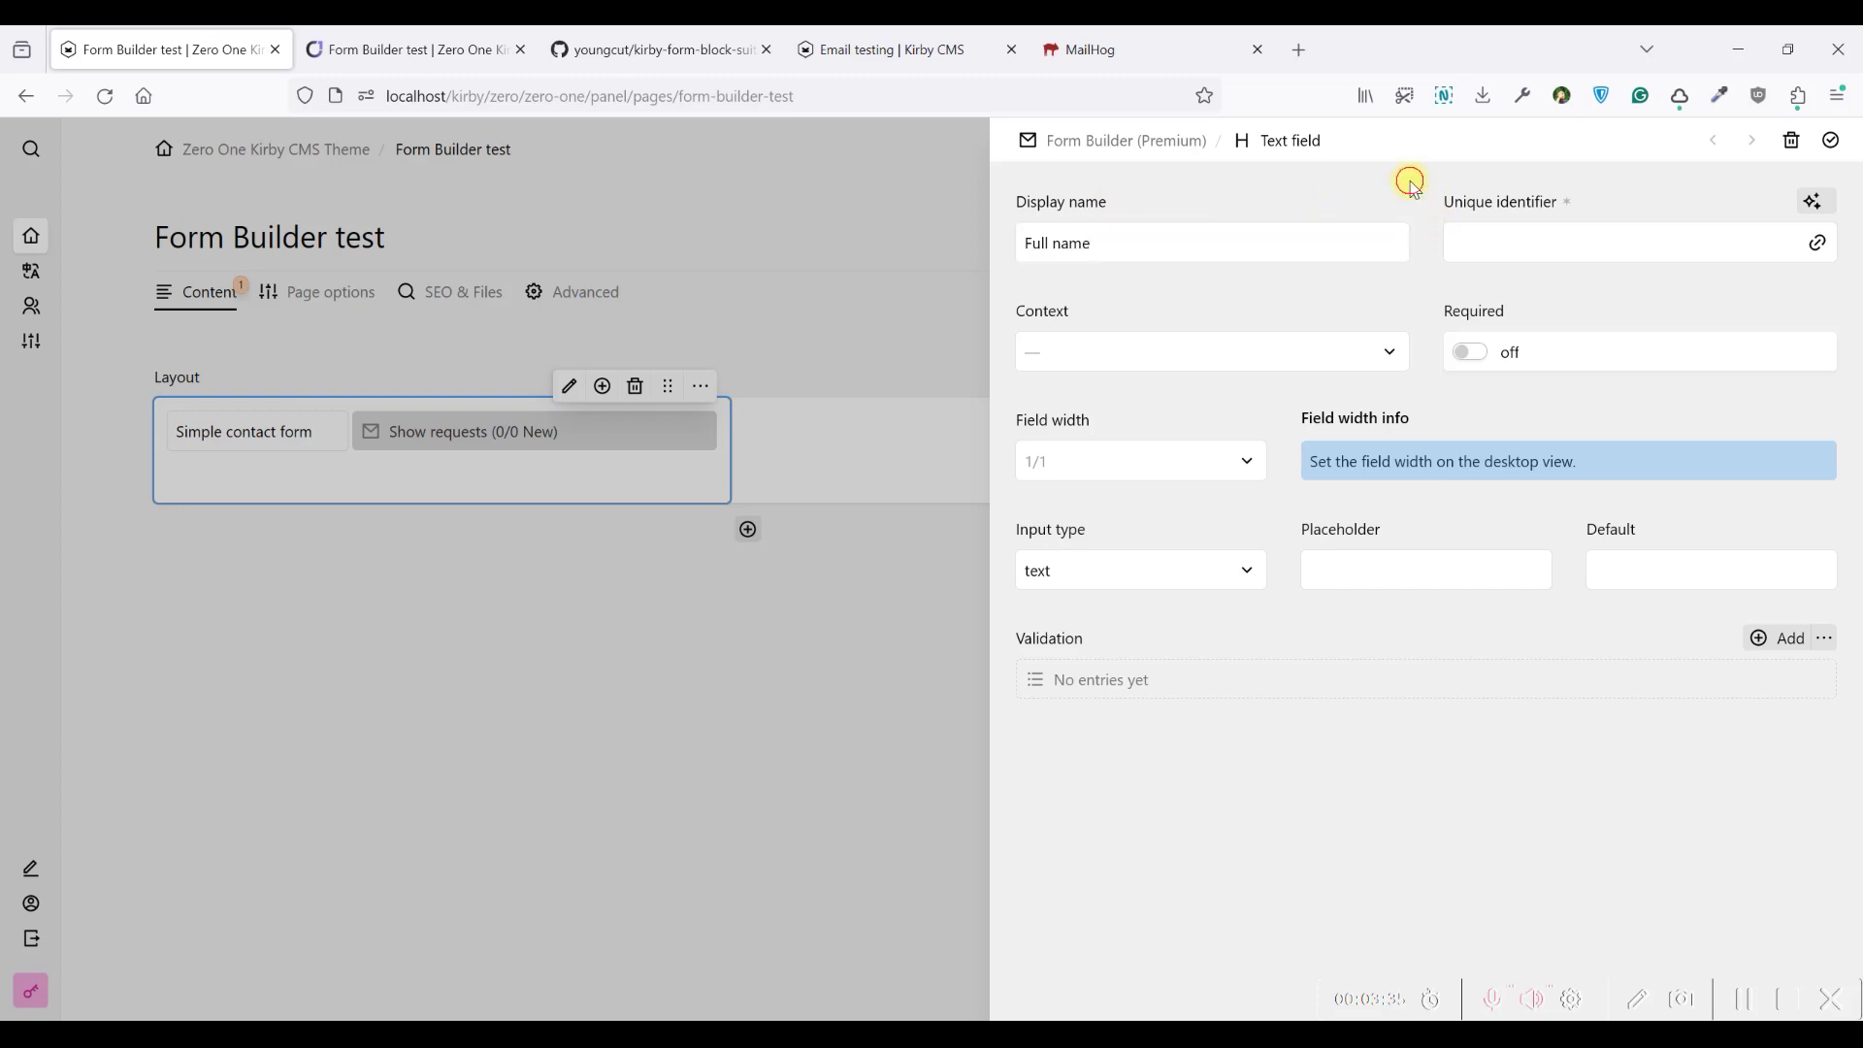
pyautogui.click(1491, 243)
pyautogui.write('fdffd')
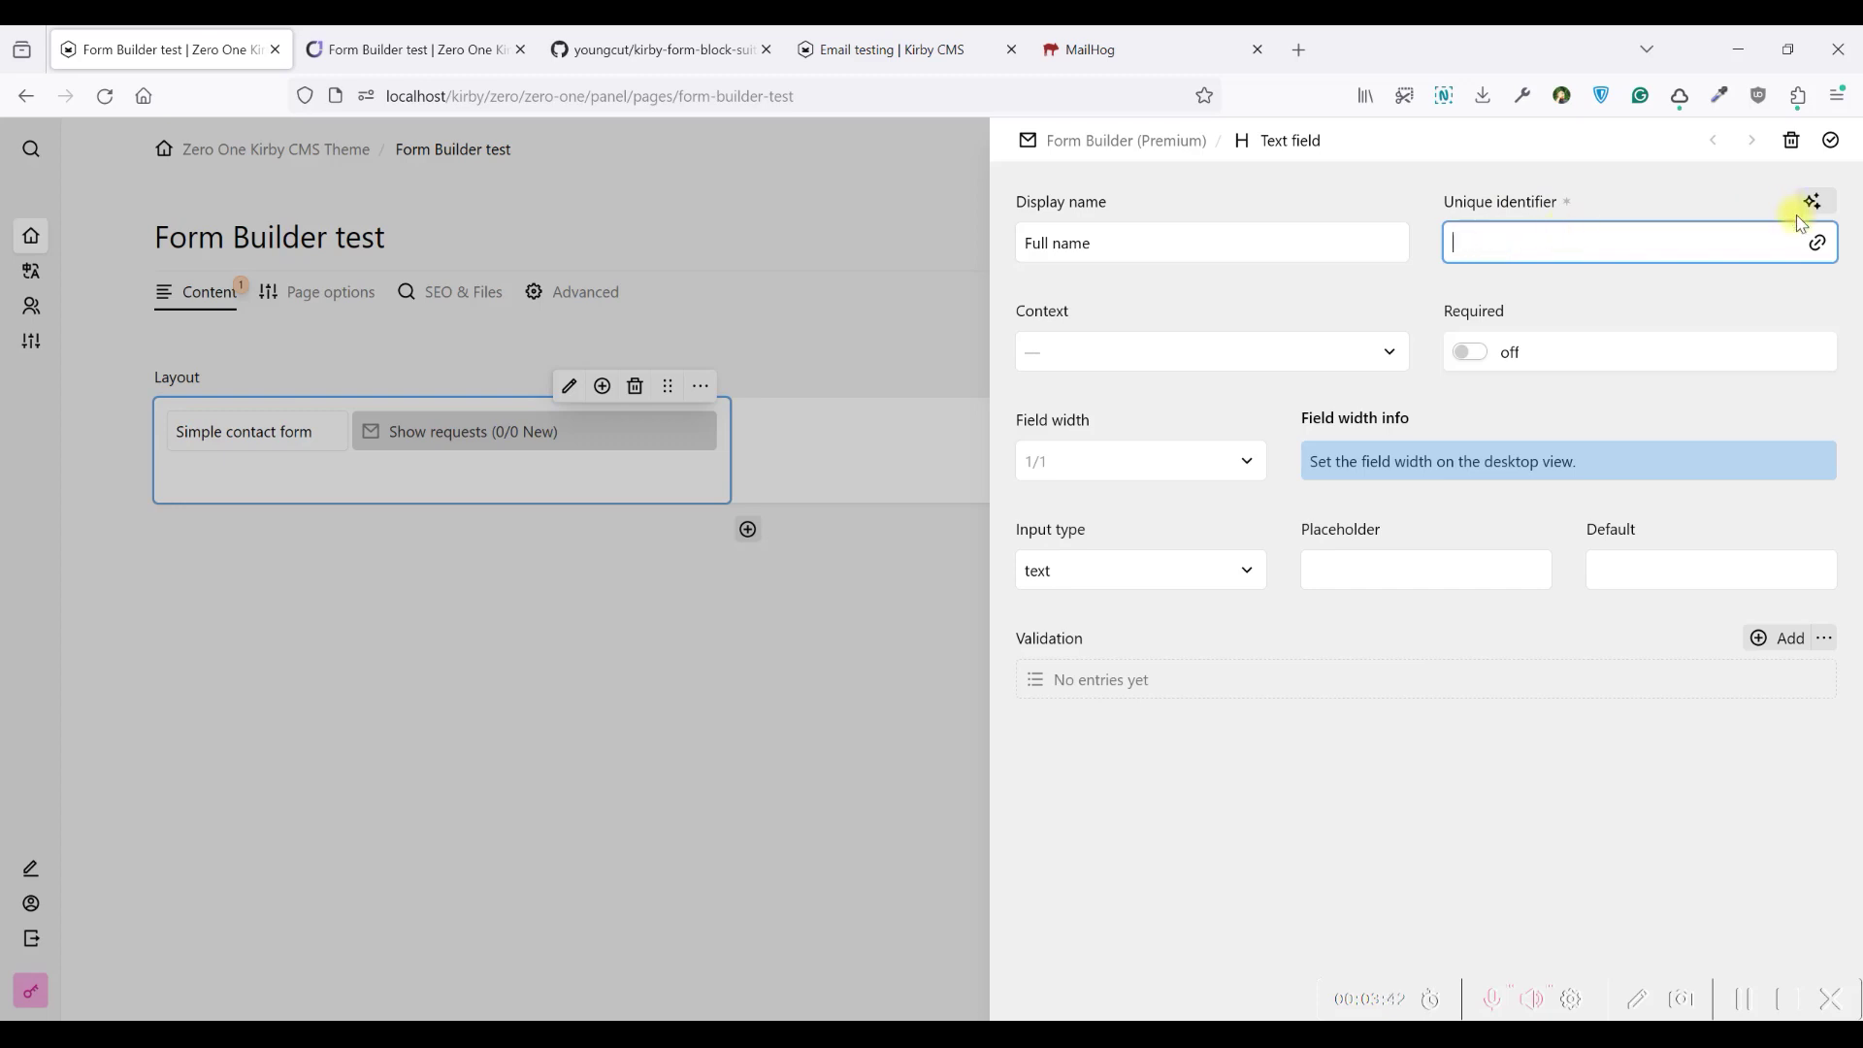
pyautogui.click(1822, 203)
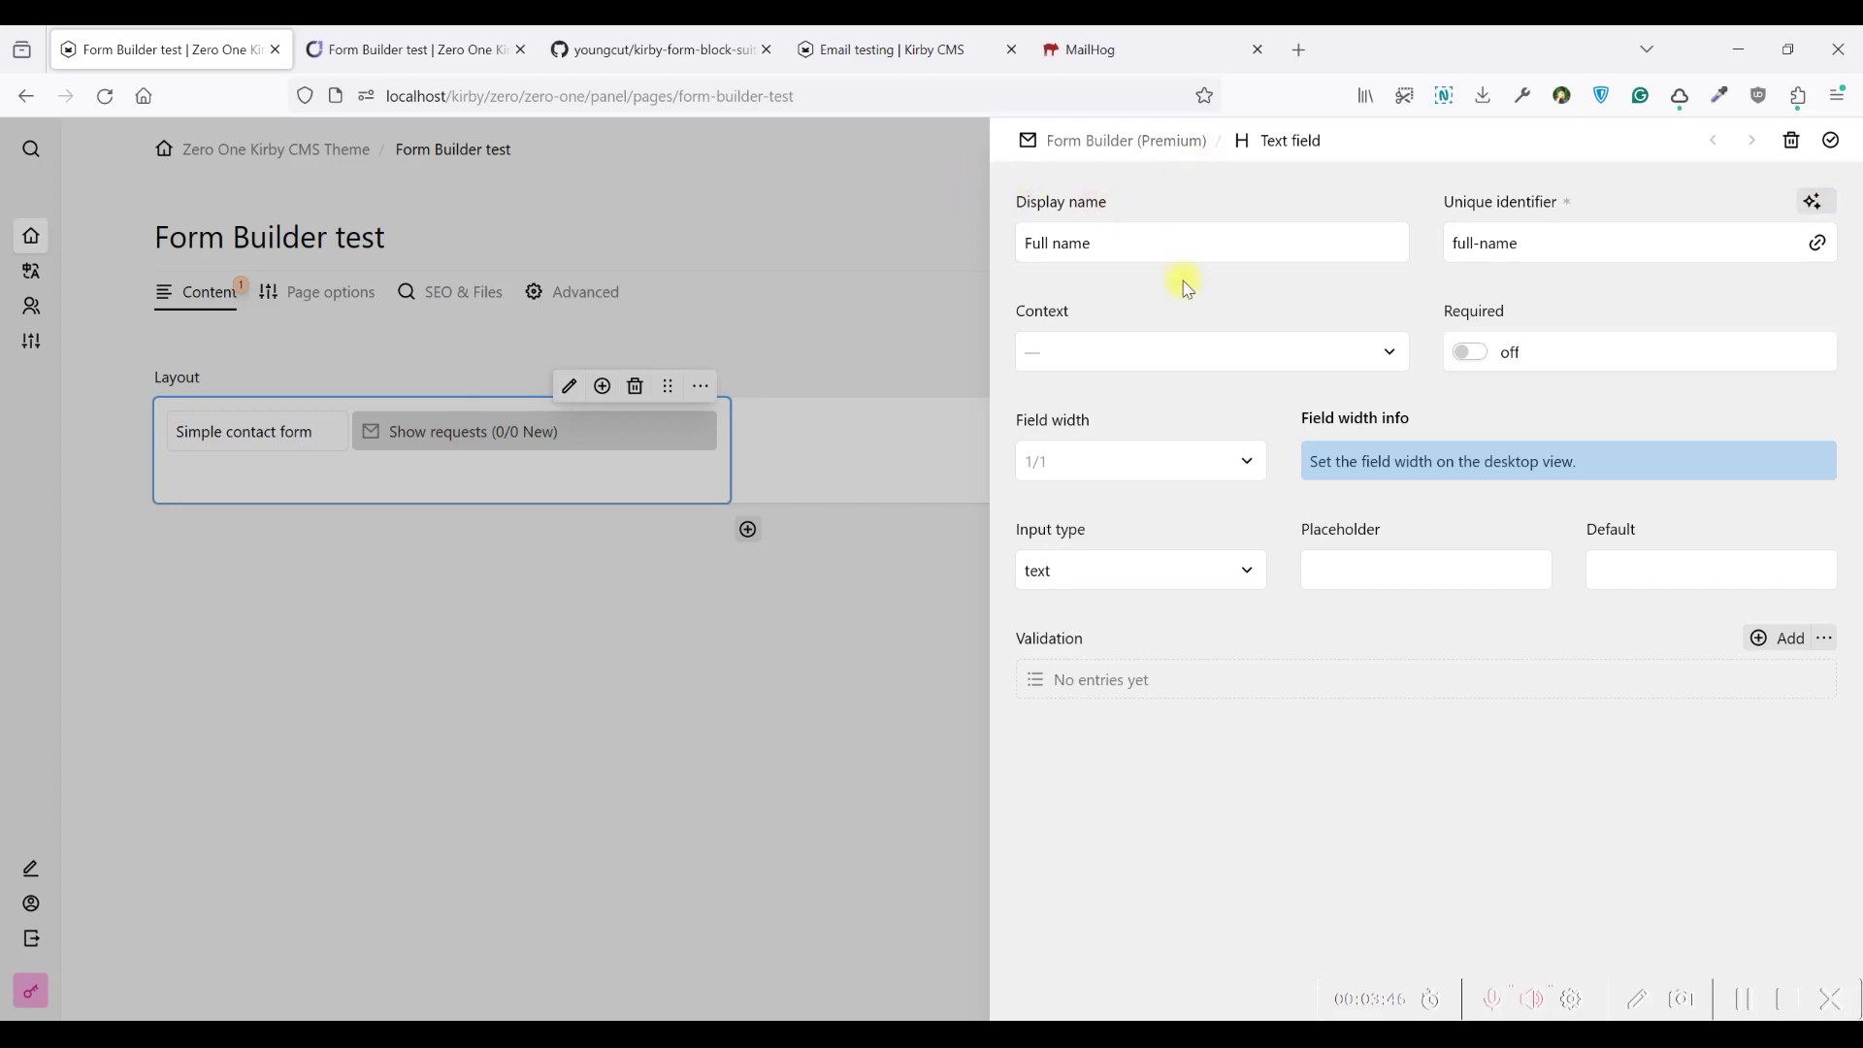
pyautogui.click(1168, 360)
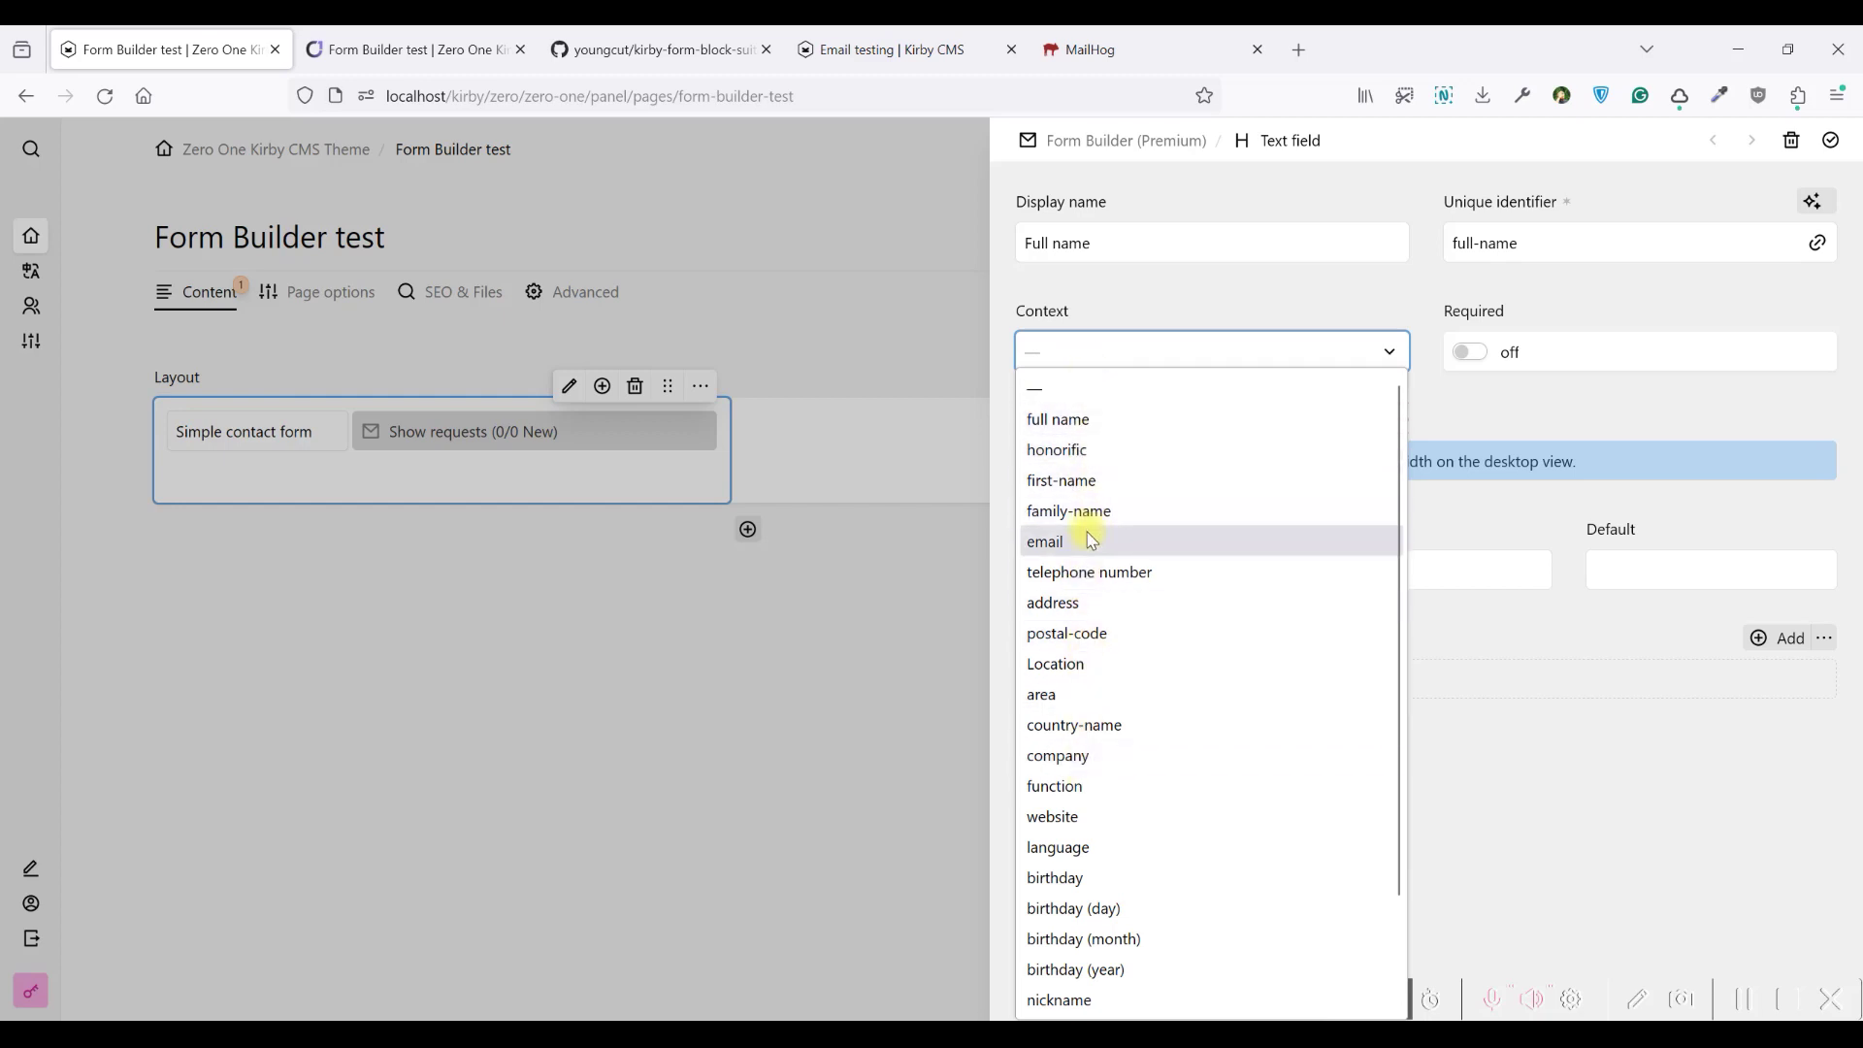
pyautogui.scroll(-2, 1108, 561)
pyautogui.scroll(2, 1102, 603)
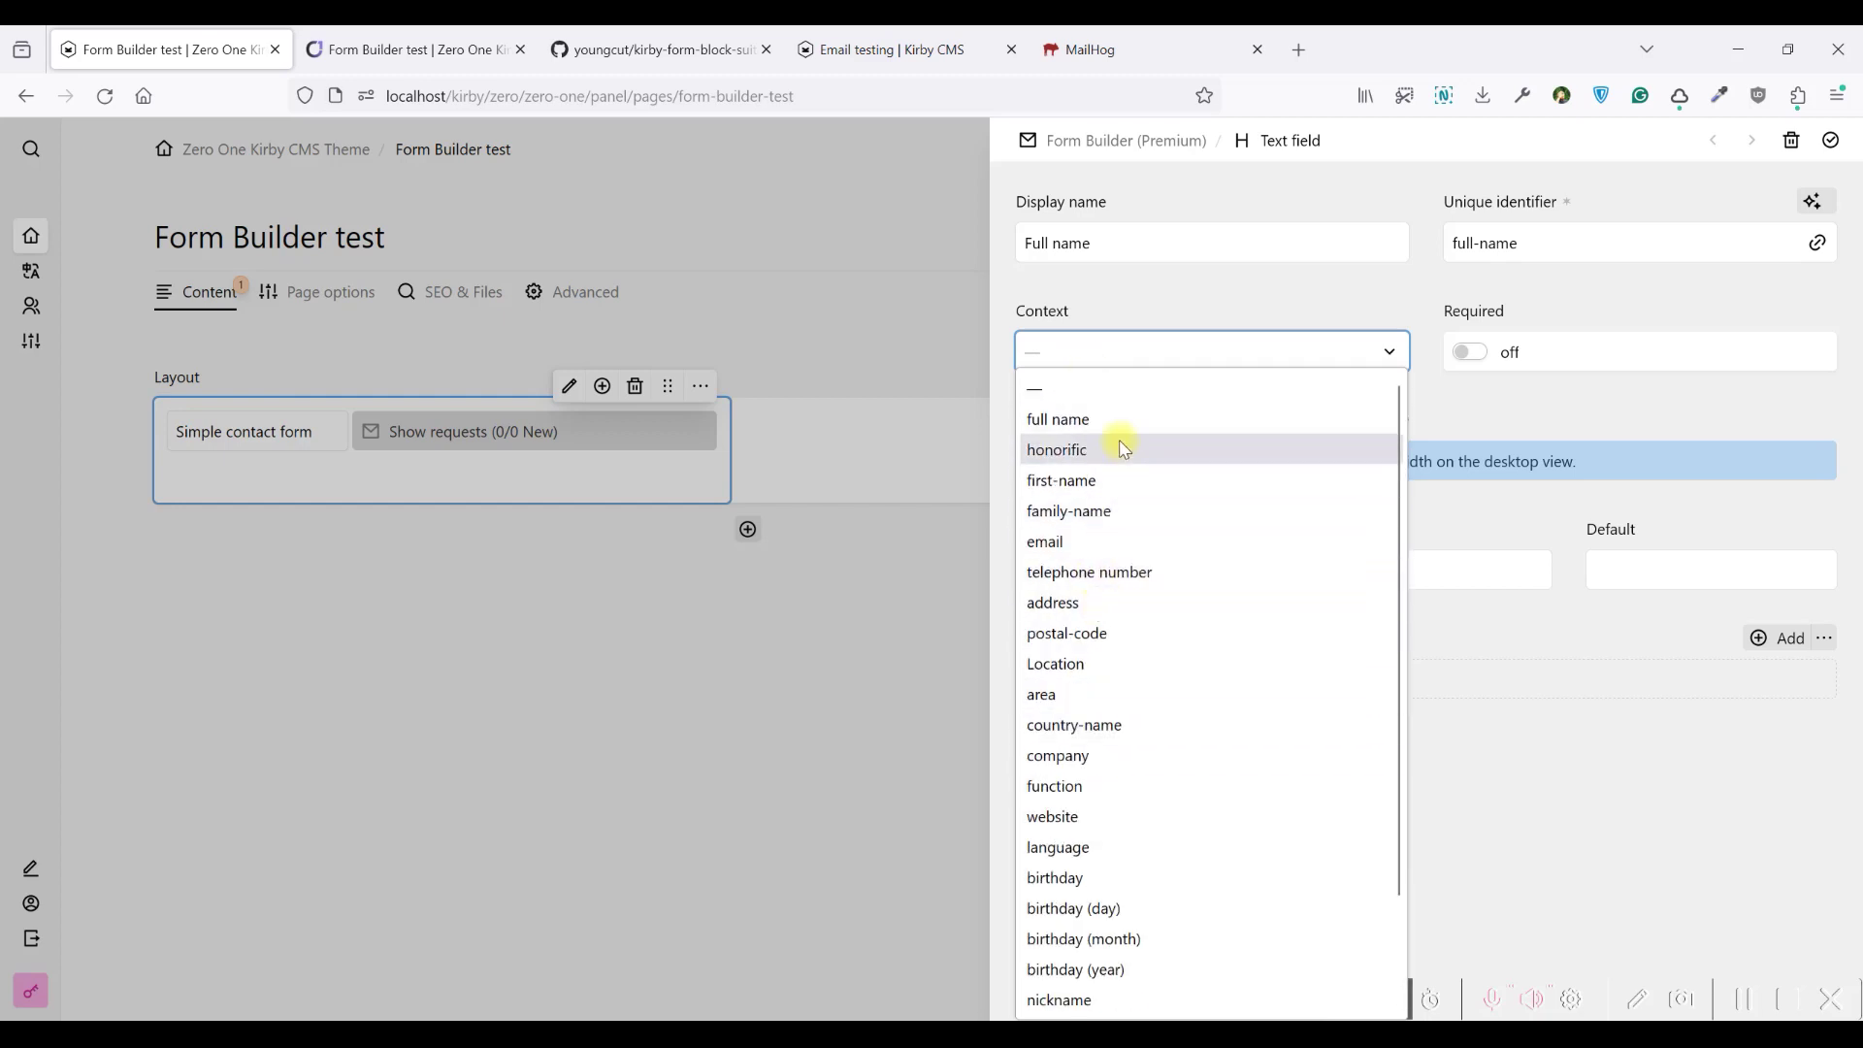
pyautogui.click(1101, 436)
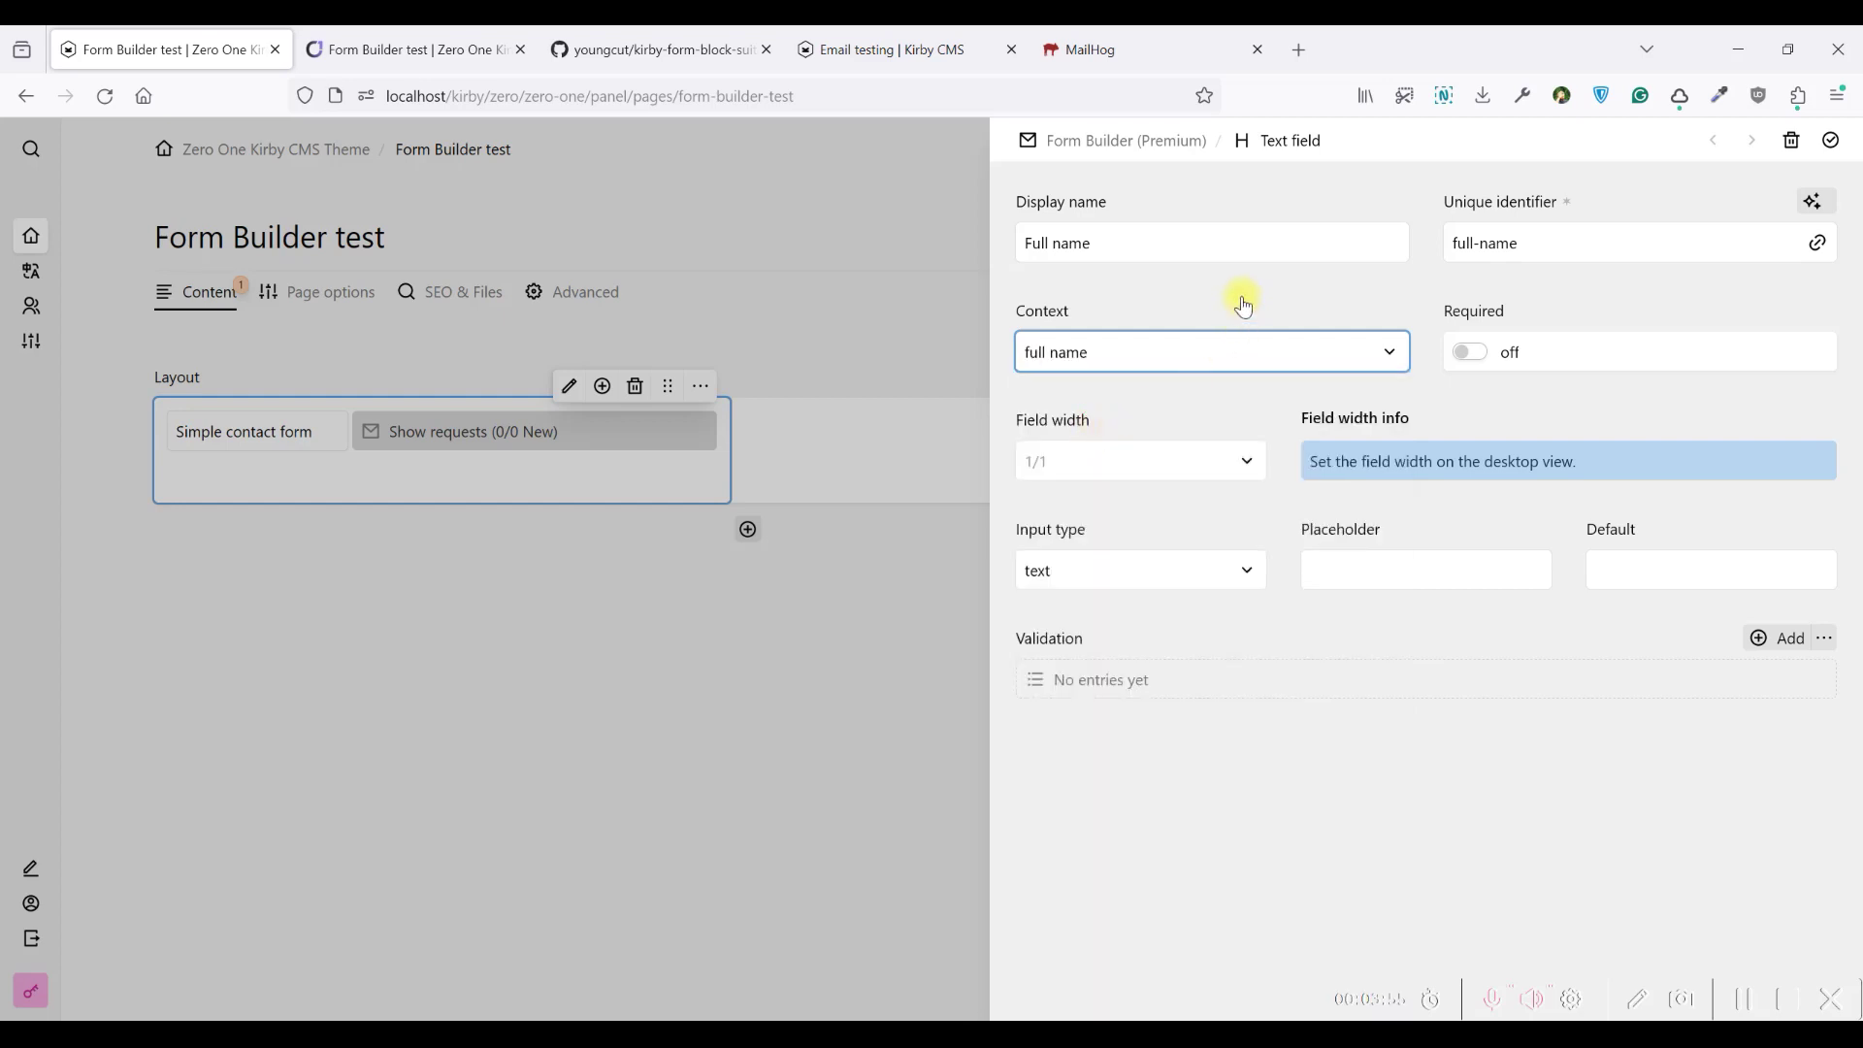
# Make Full name required at 1/2 field width, keeping text as the input type
pyautogui.click(1471, 351)
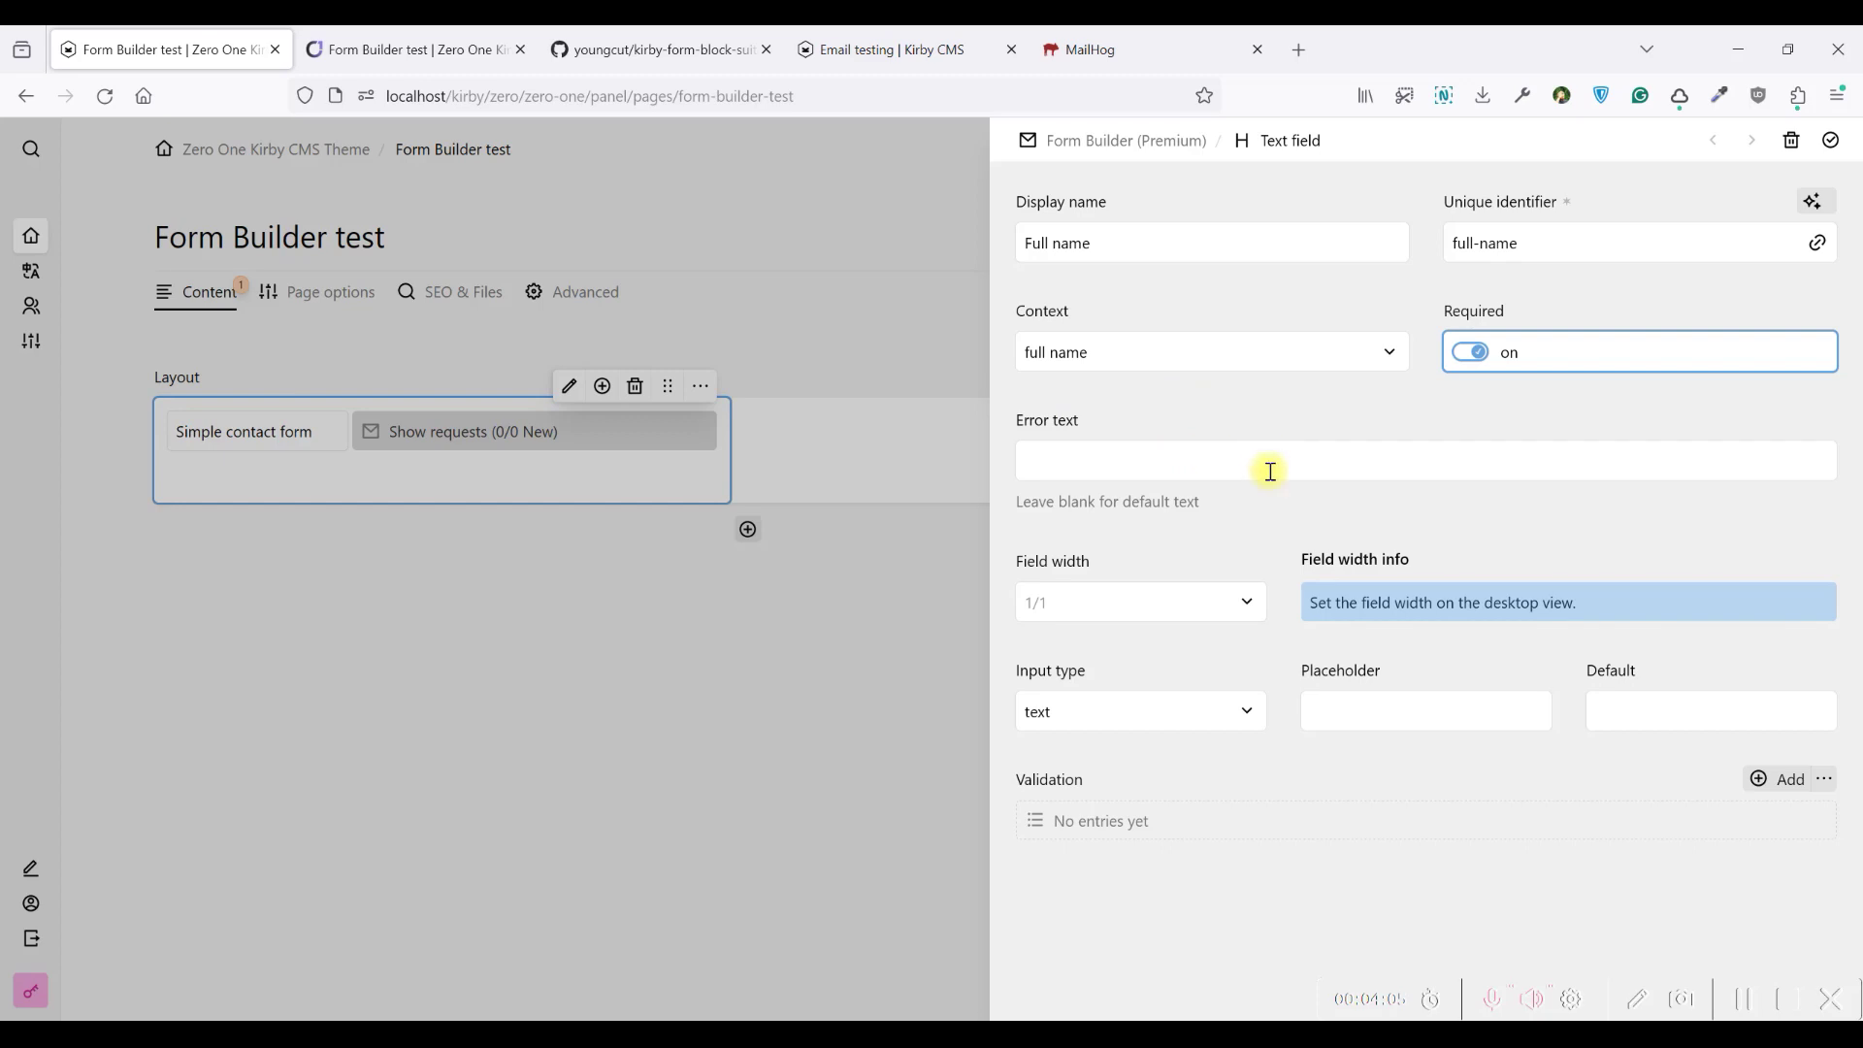
pyautogui.click(1085, 606)
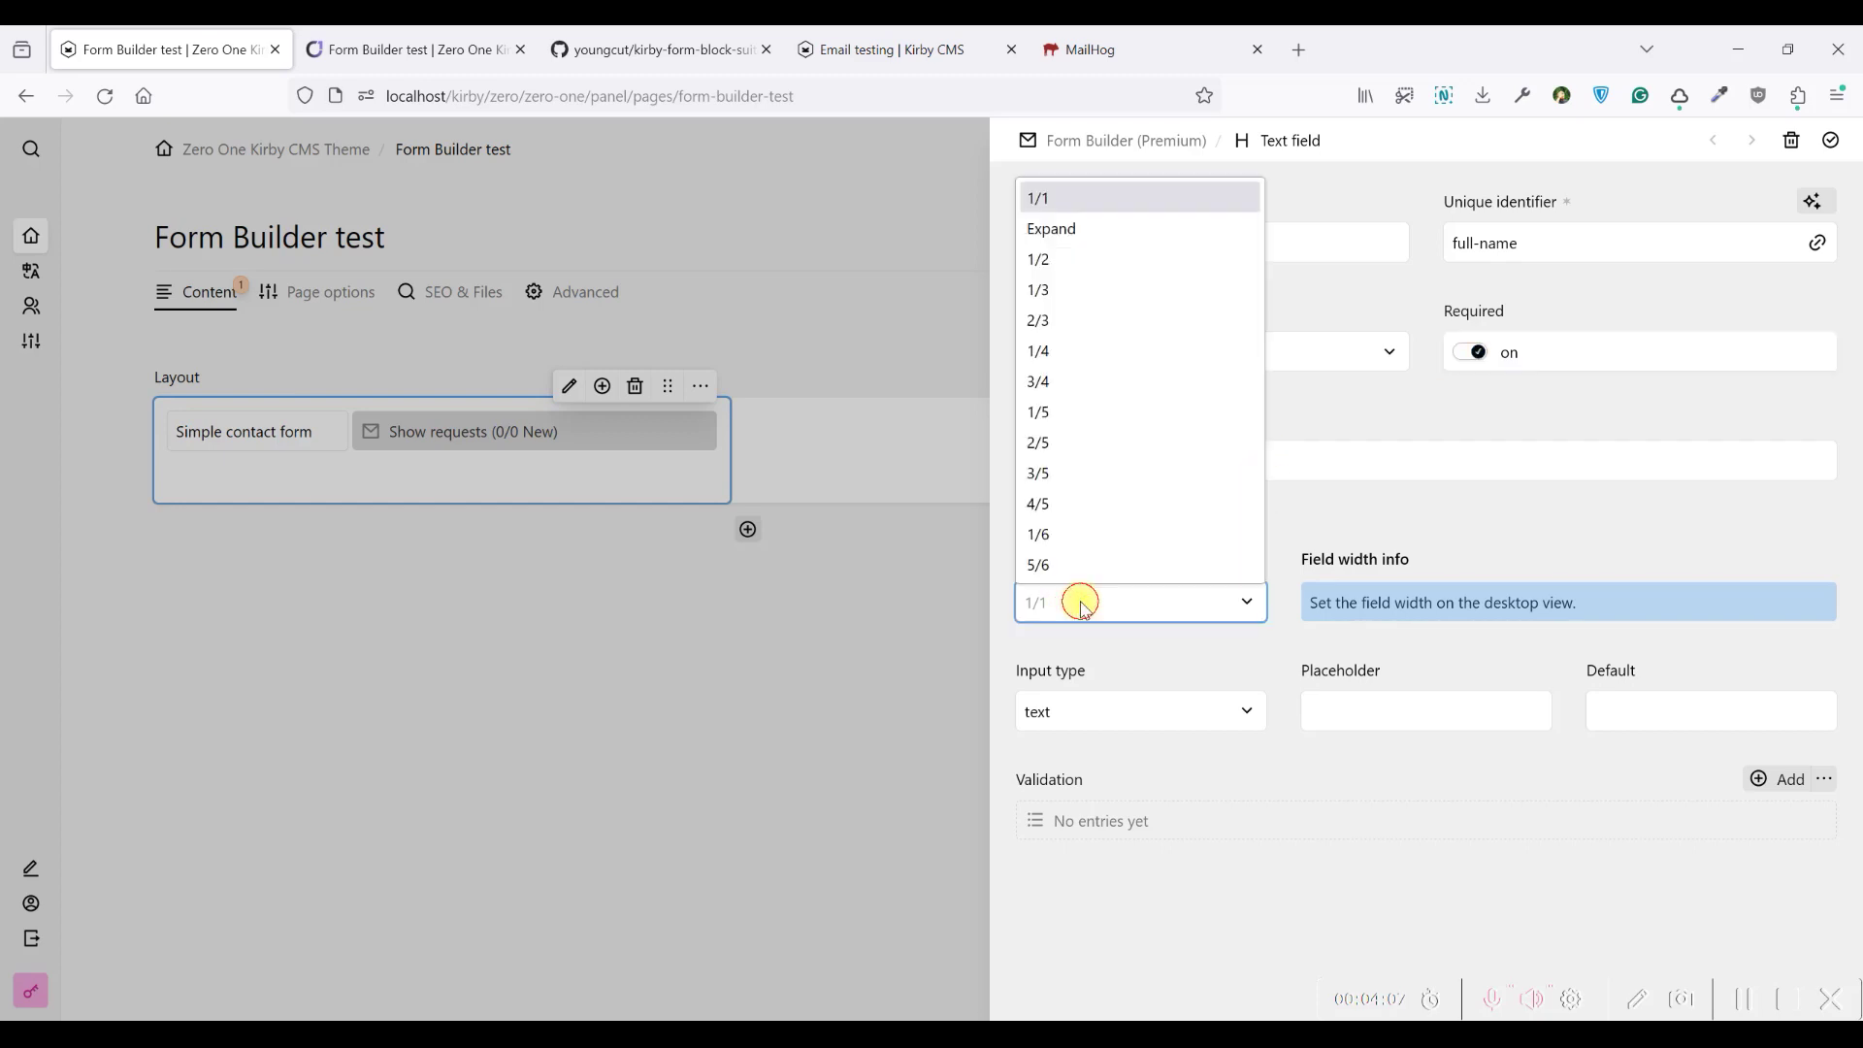
pyautogui.click(1085, 269)
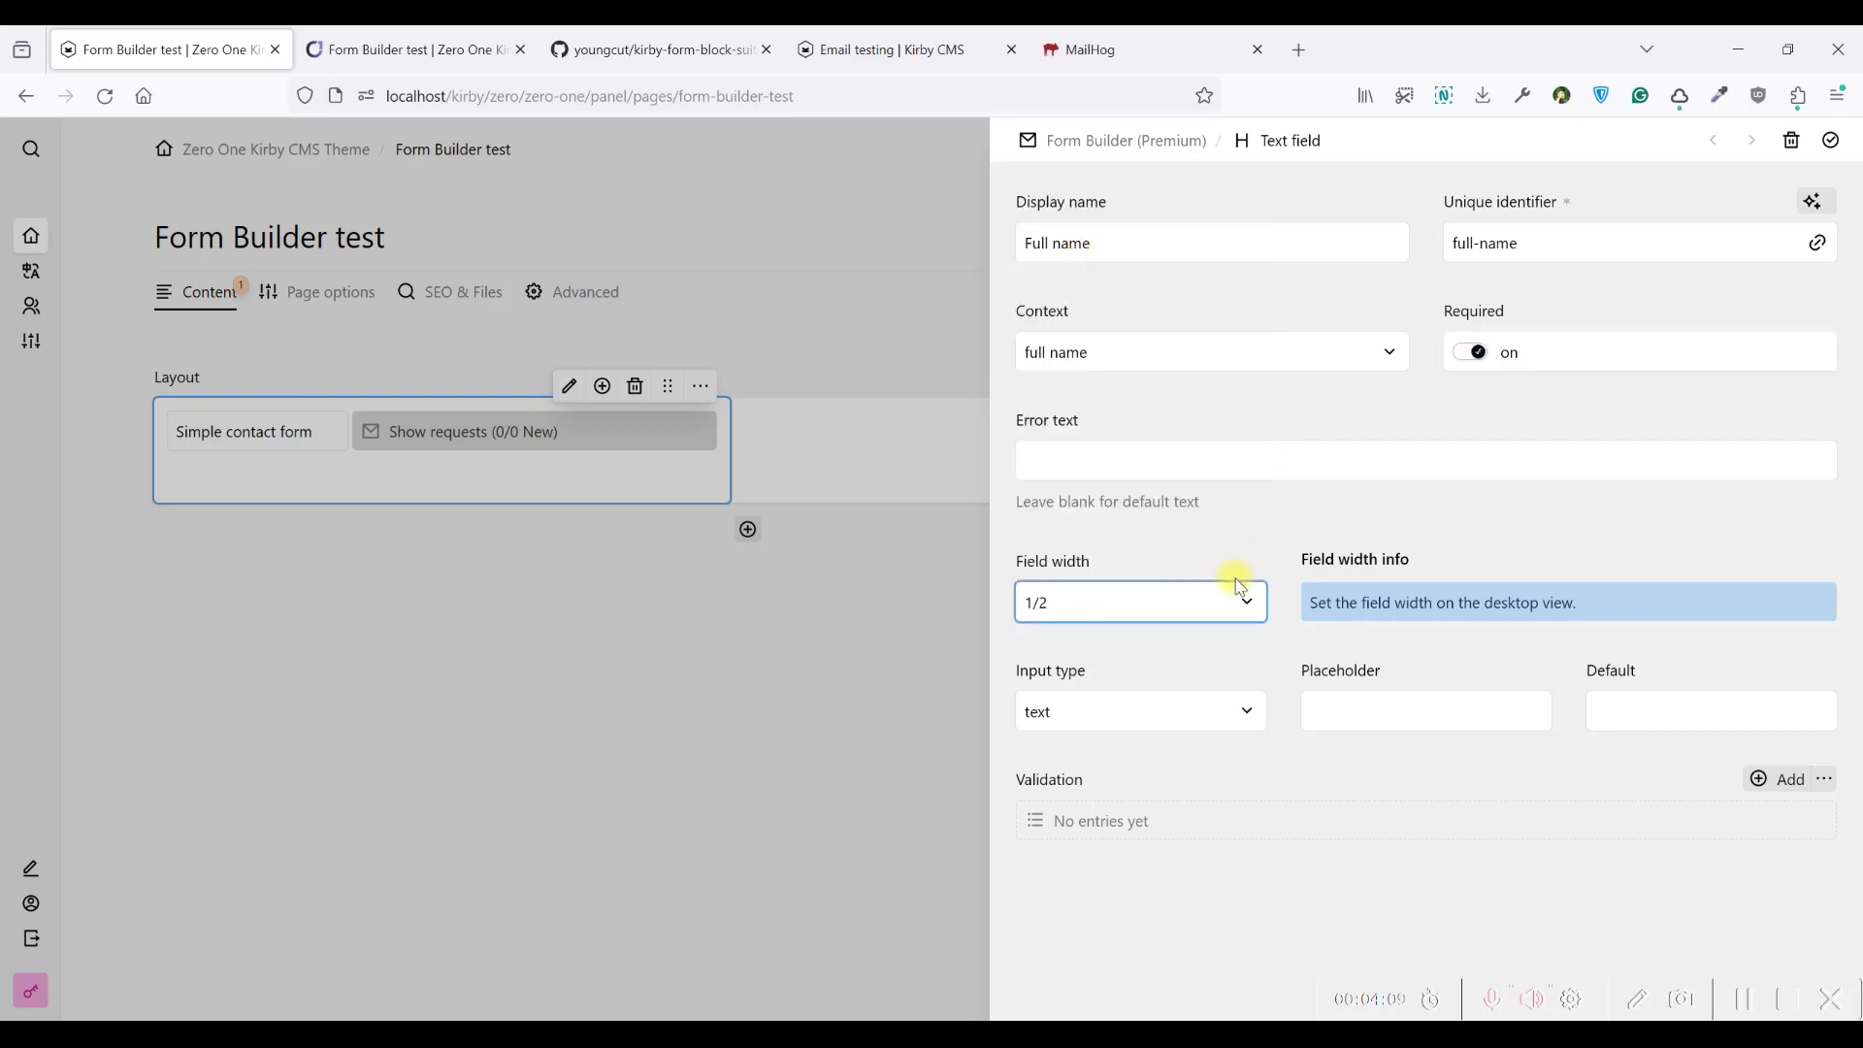
pyautogui.click(1424, 604)
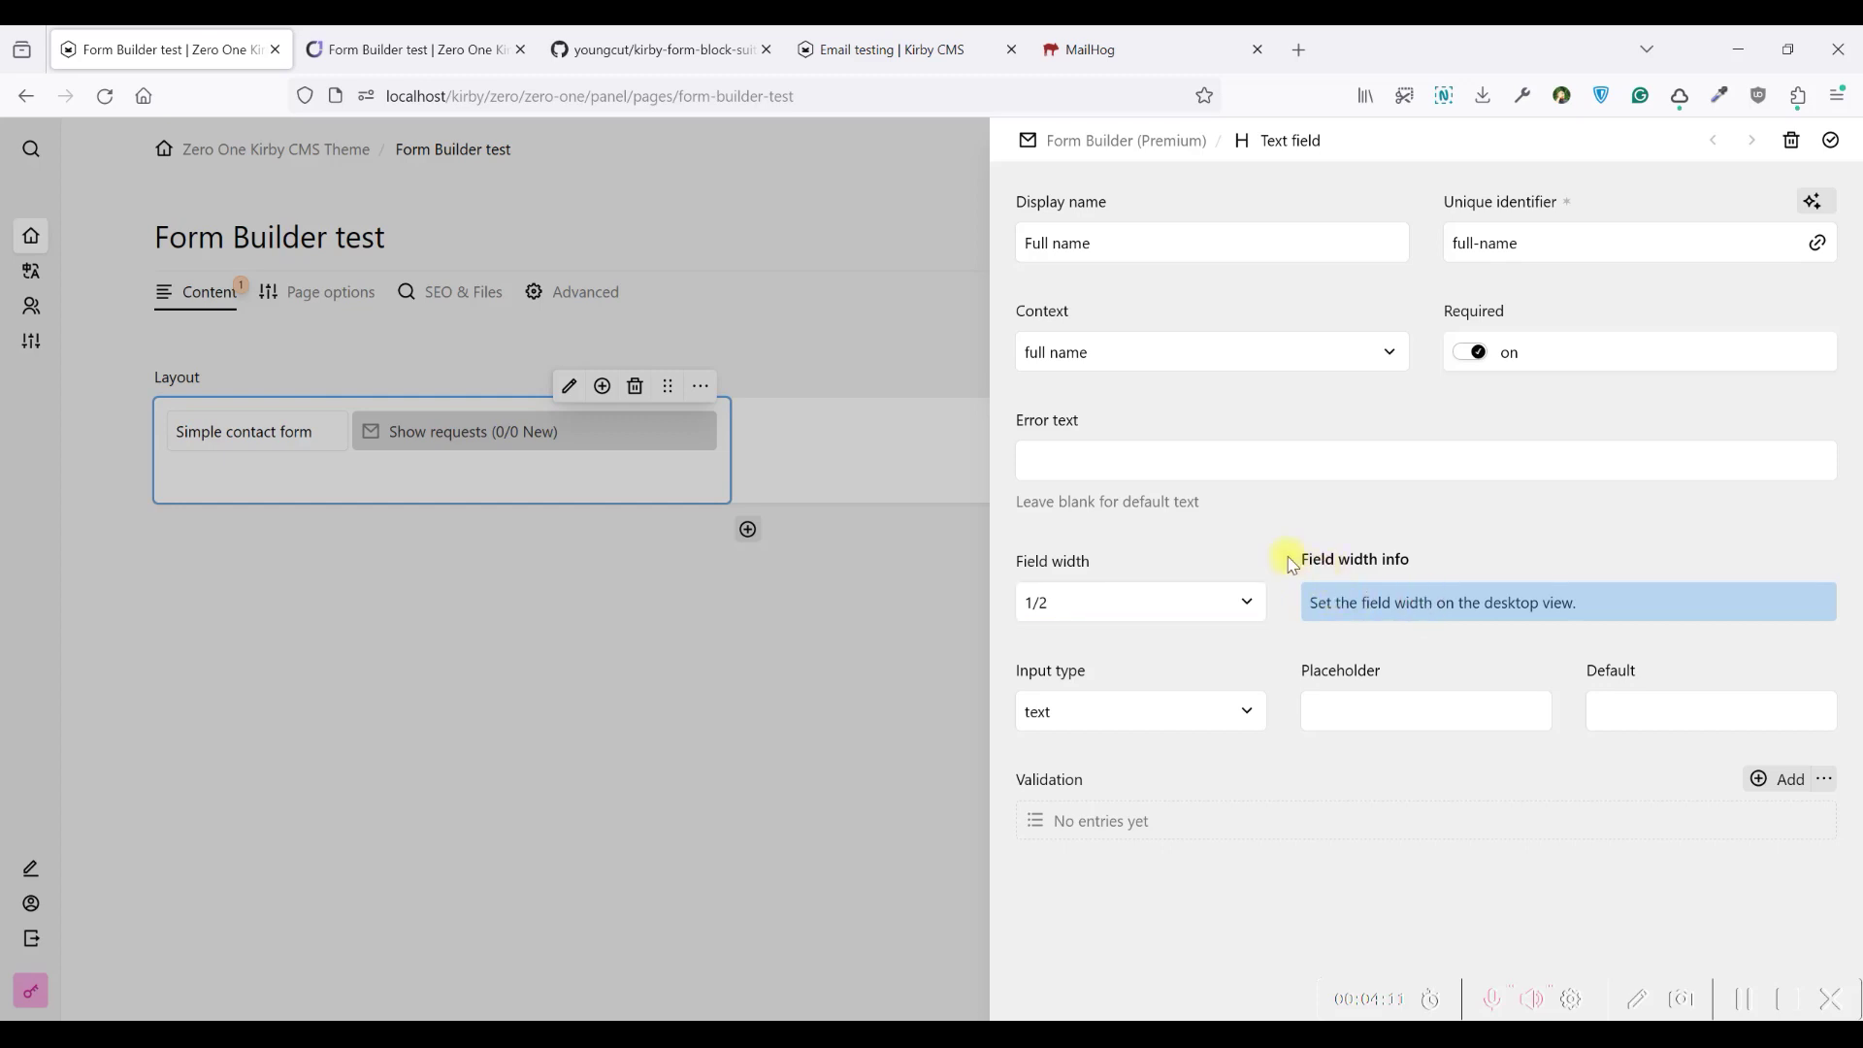
pyautogui.click(1144, 720)
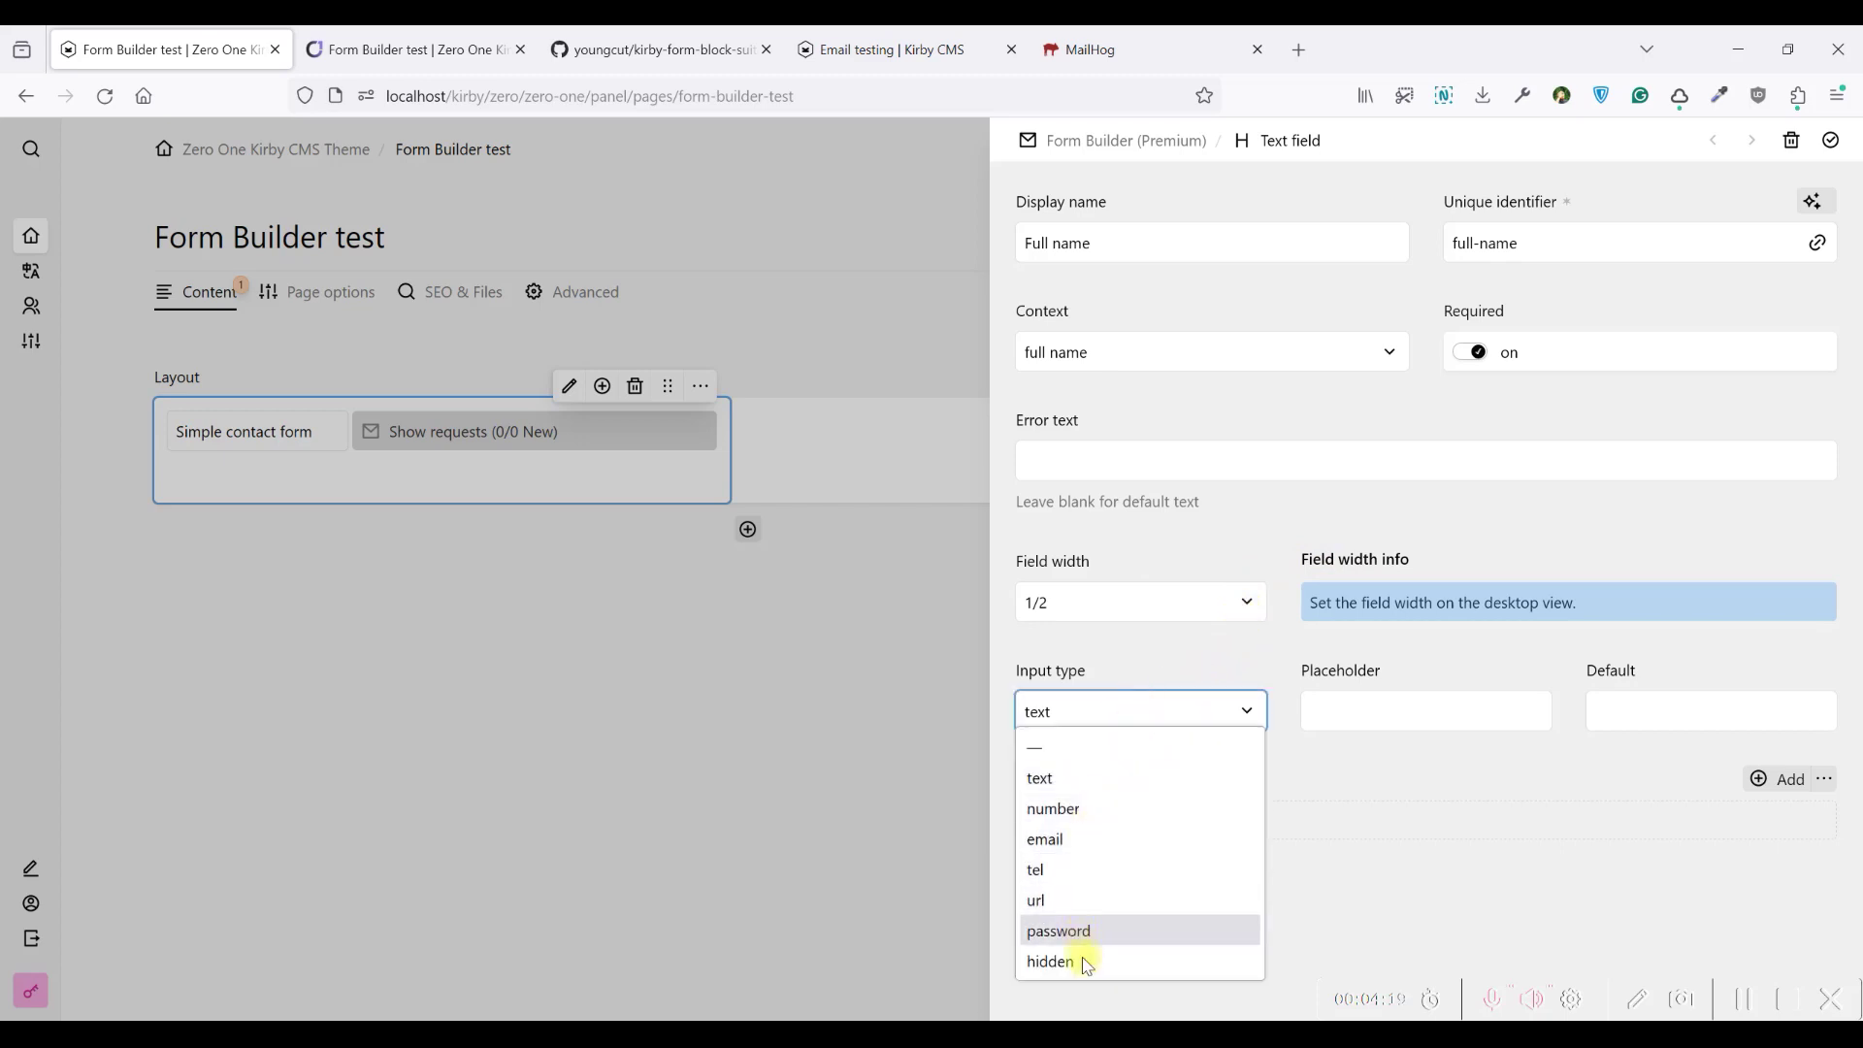
pyautogui.click(1081, 784)
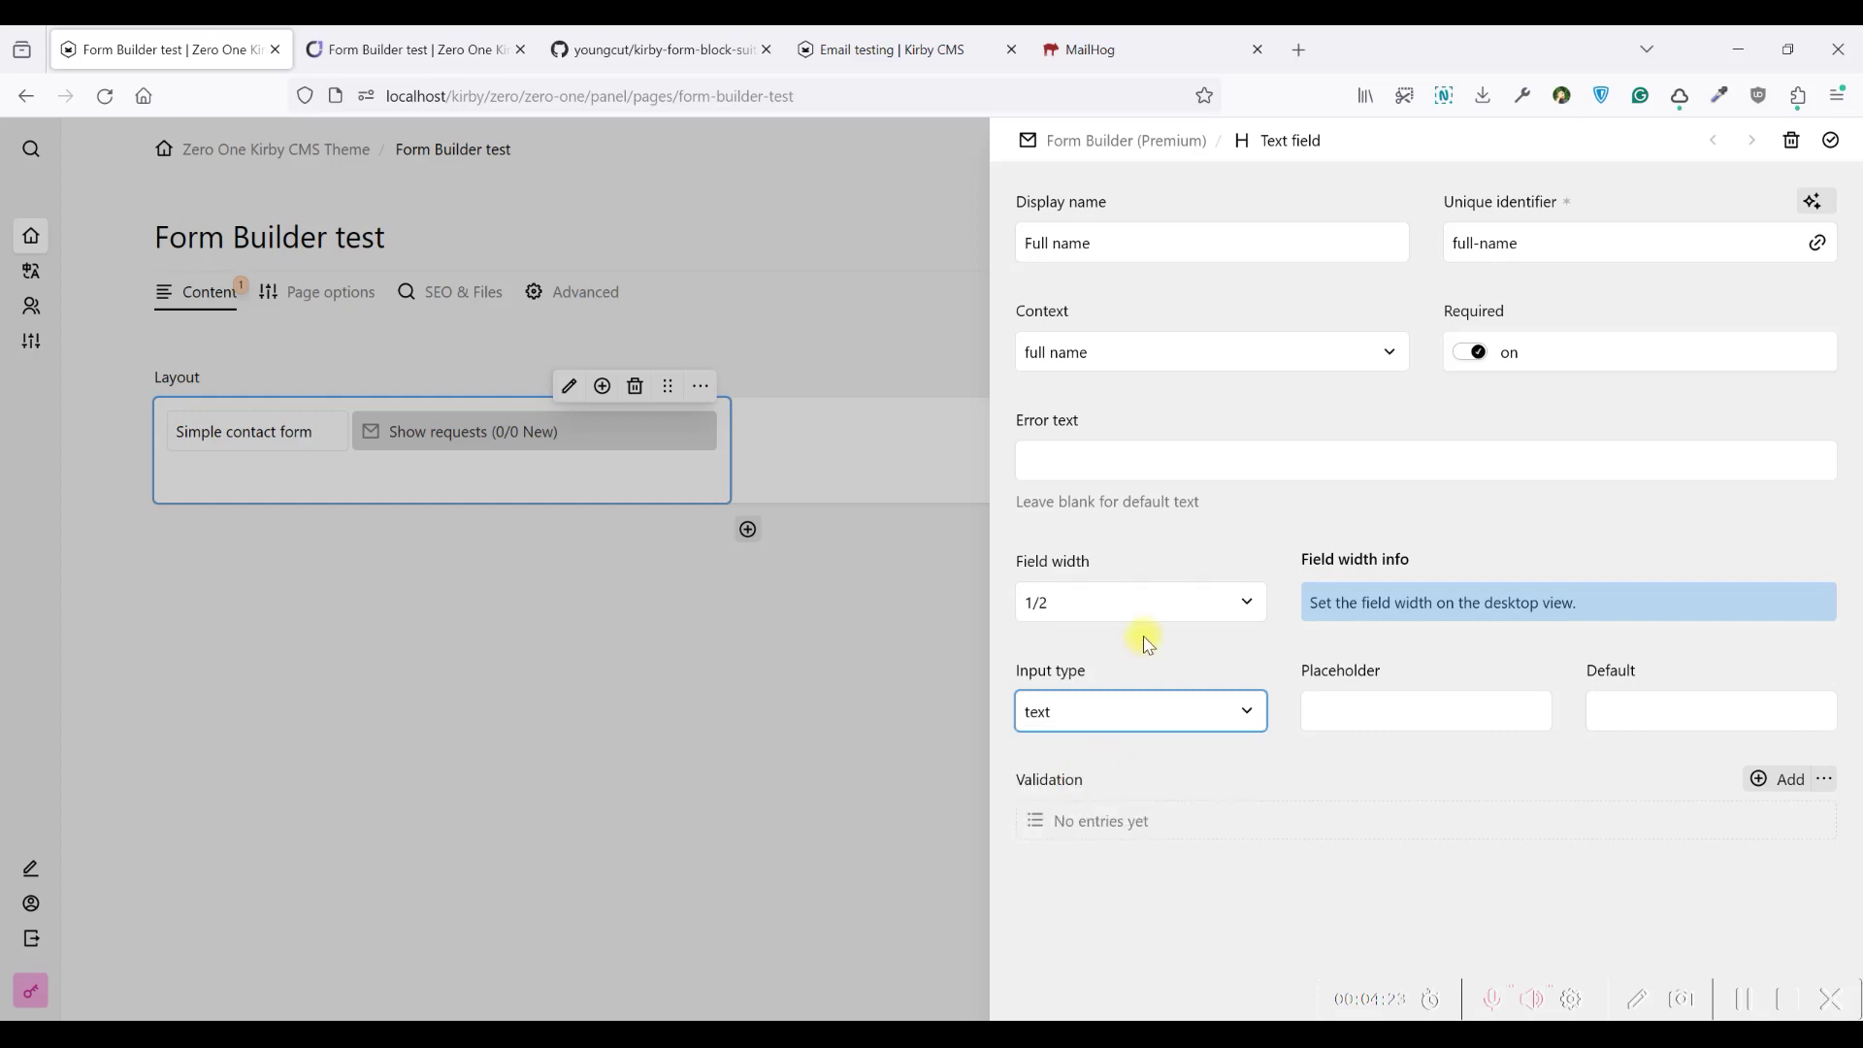
# Enter the placeholder 'Please add your full name' and leave the default value empty
pyautogui.click(1347, 701)
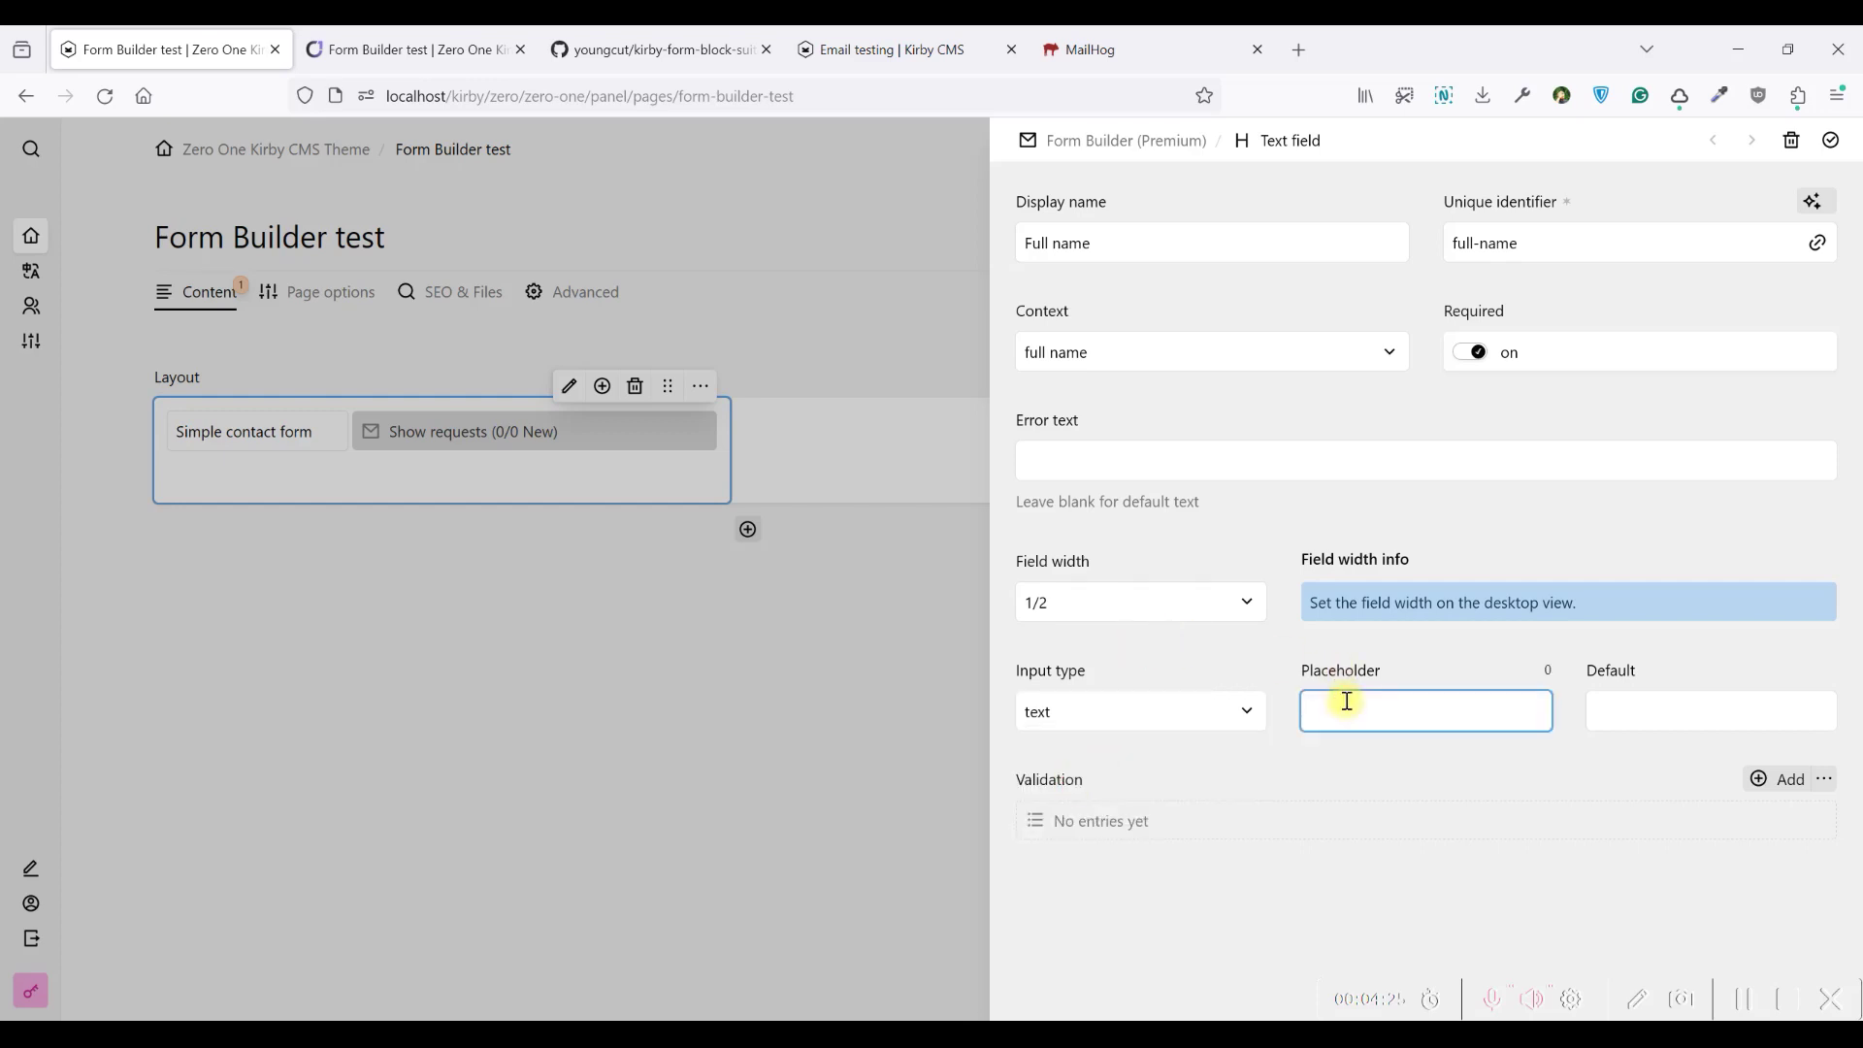
pyautogui.write('Please a')
pyautogui.write('dd your ')
pyautogui.write('n')
pyautogui.write('ull name')
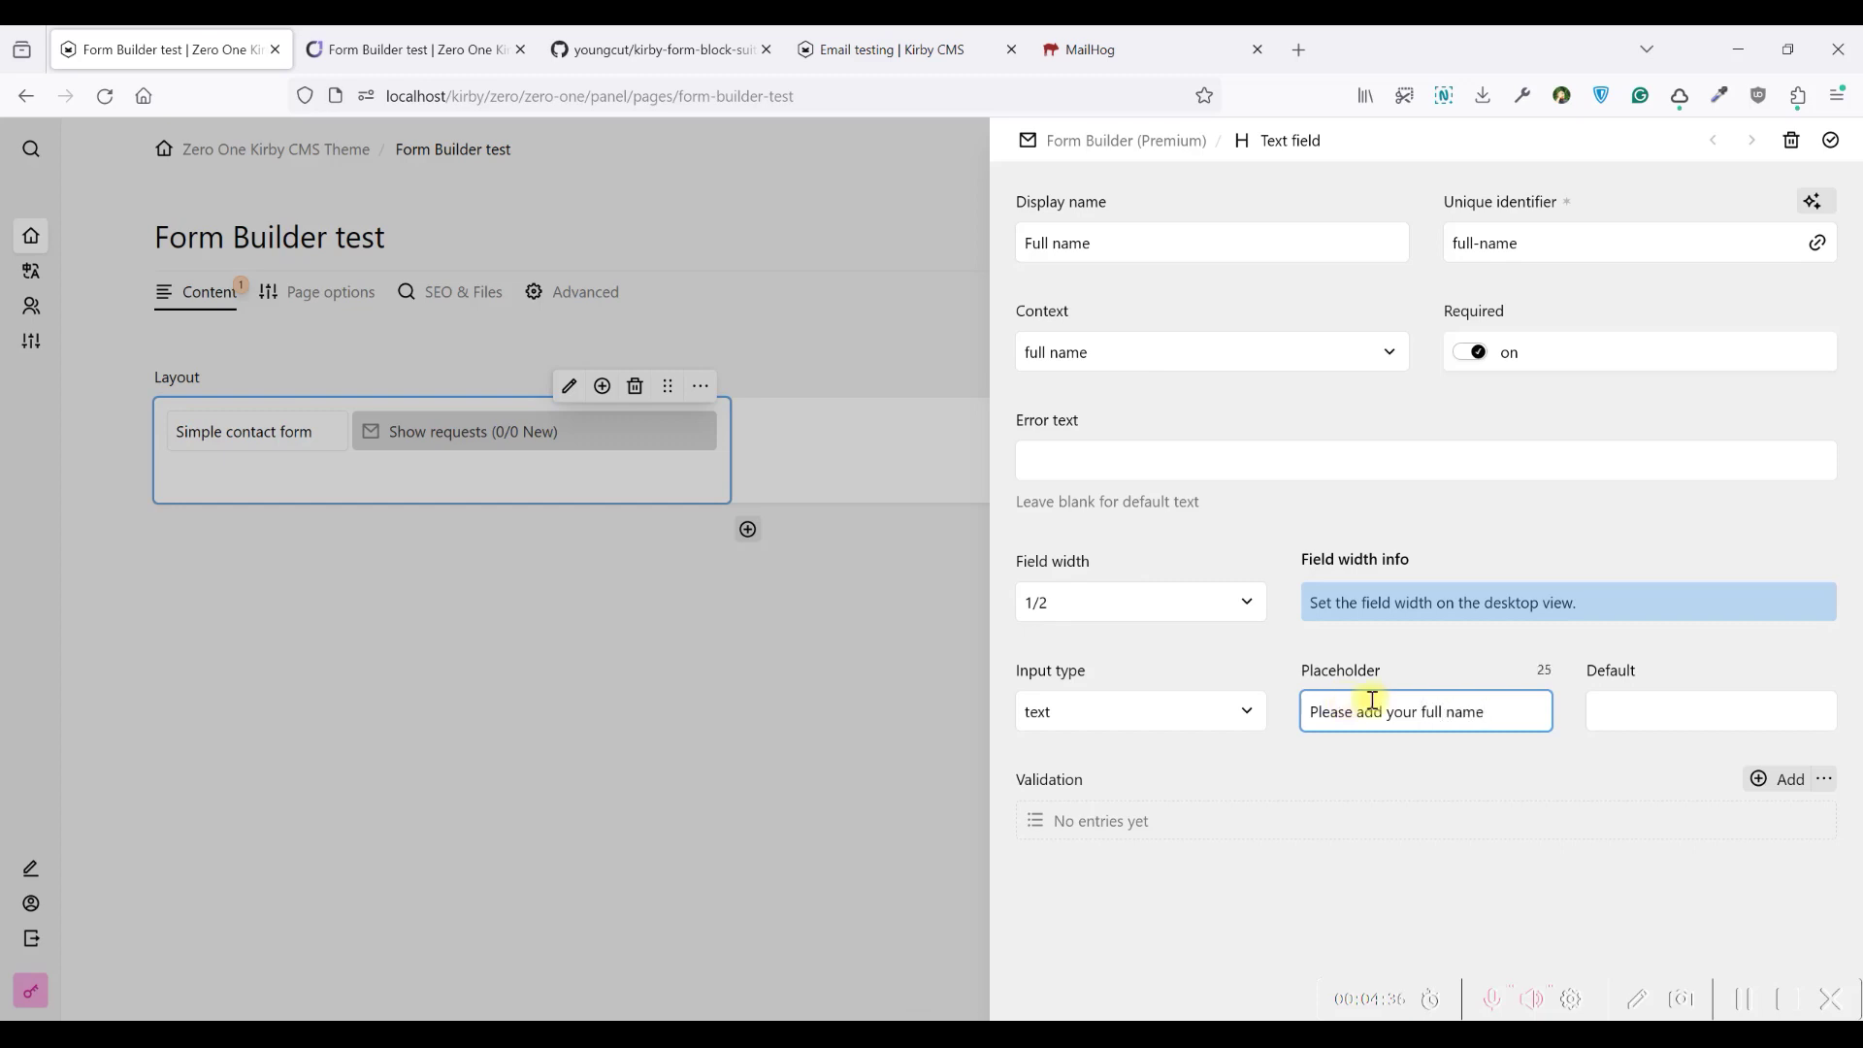
pyautogui.click(1663, 707)
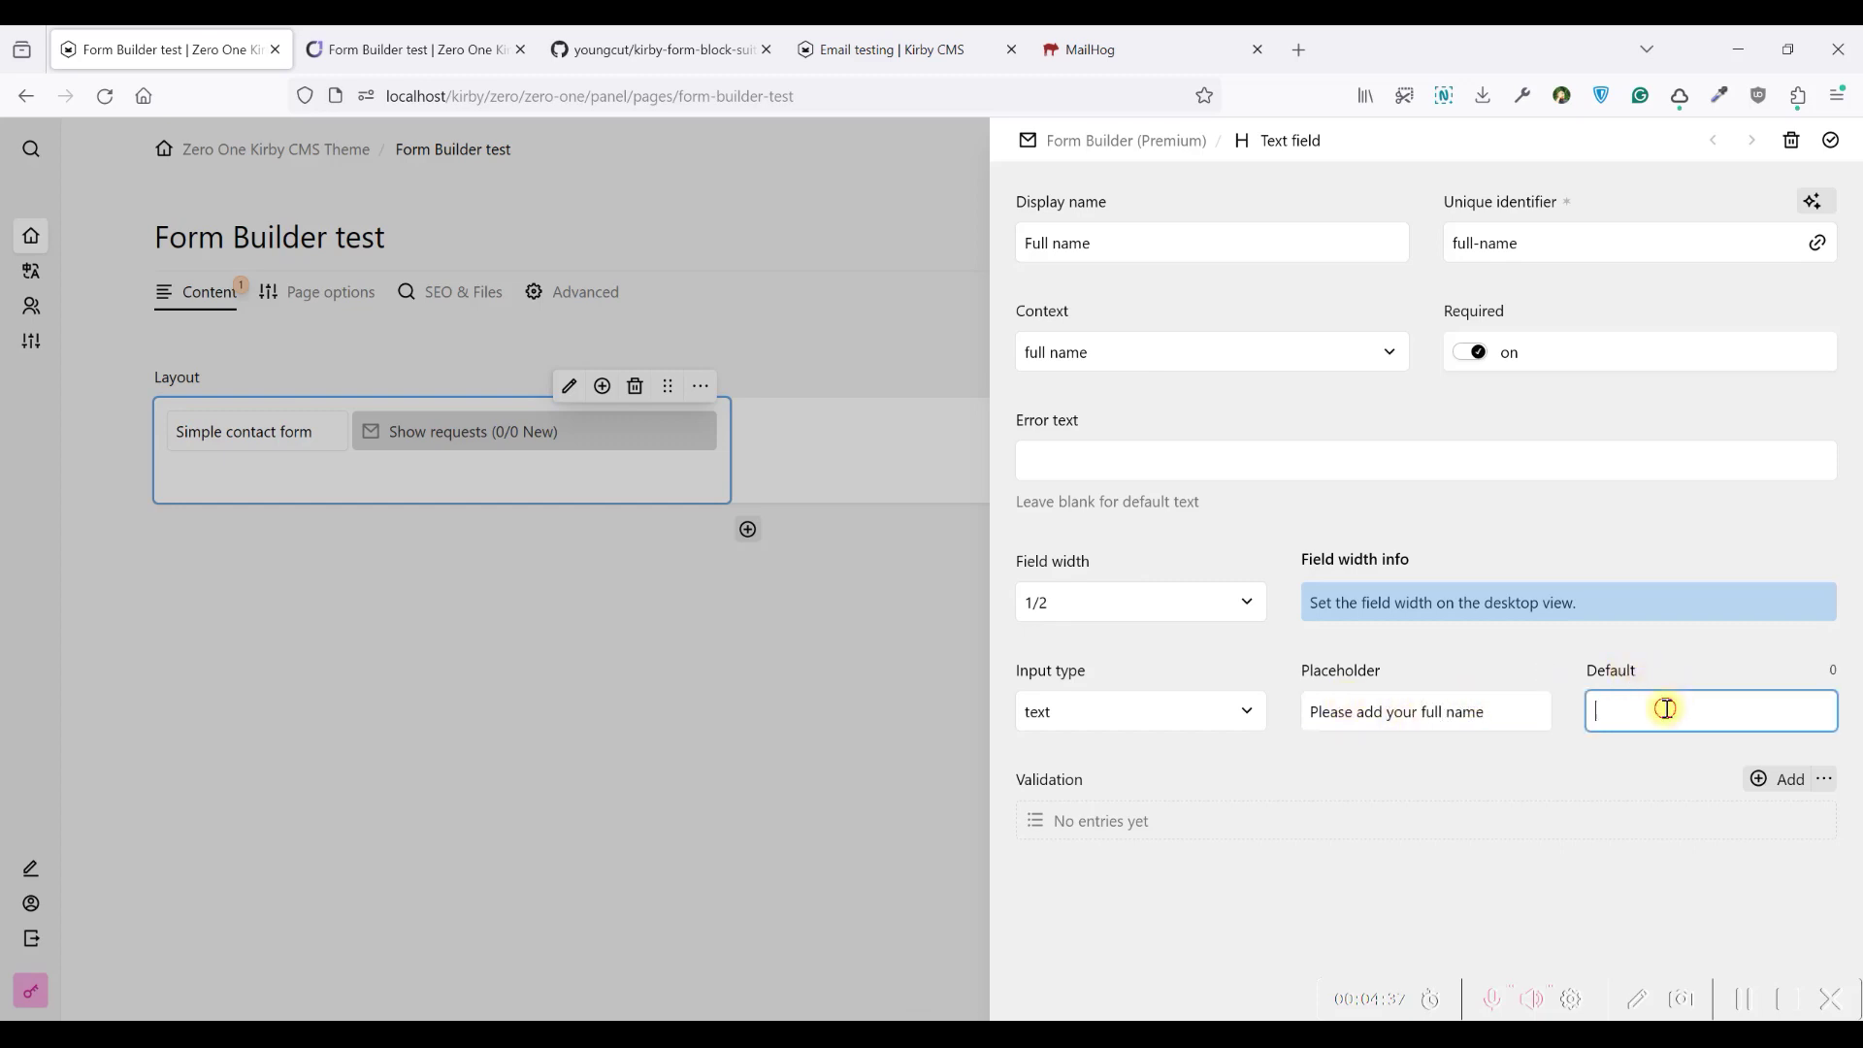
pyautogui.click(1630, 643)
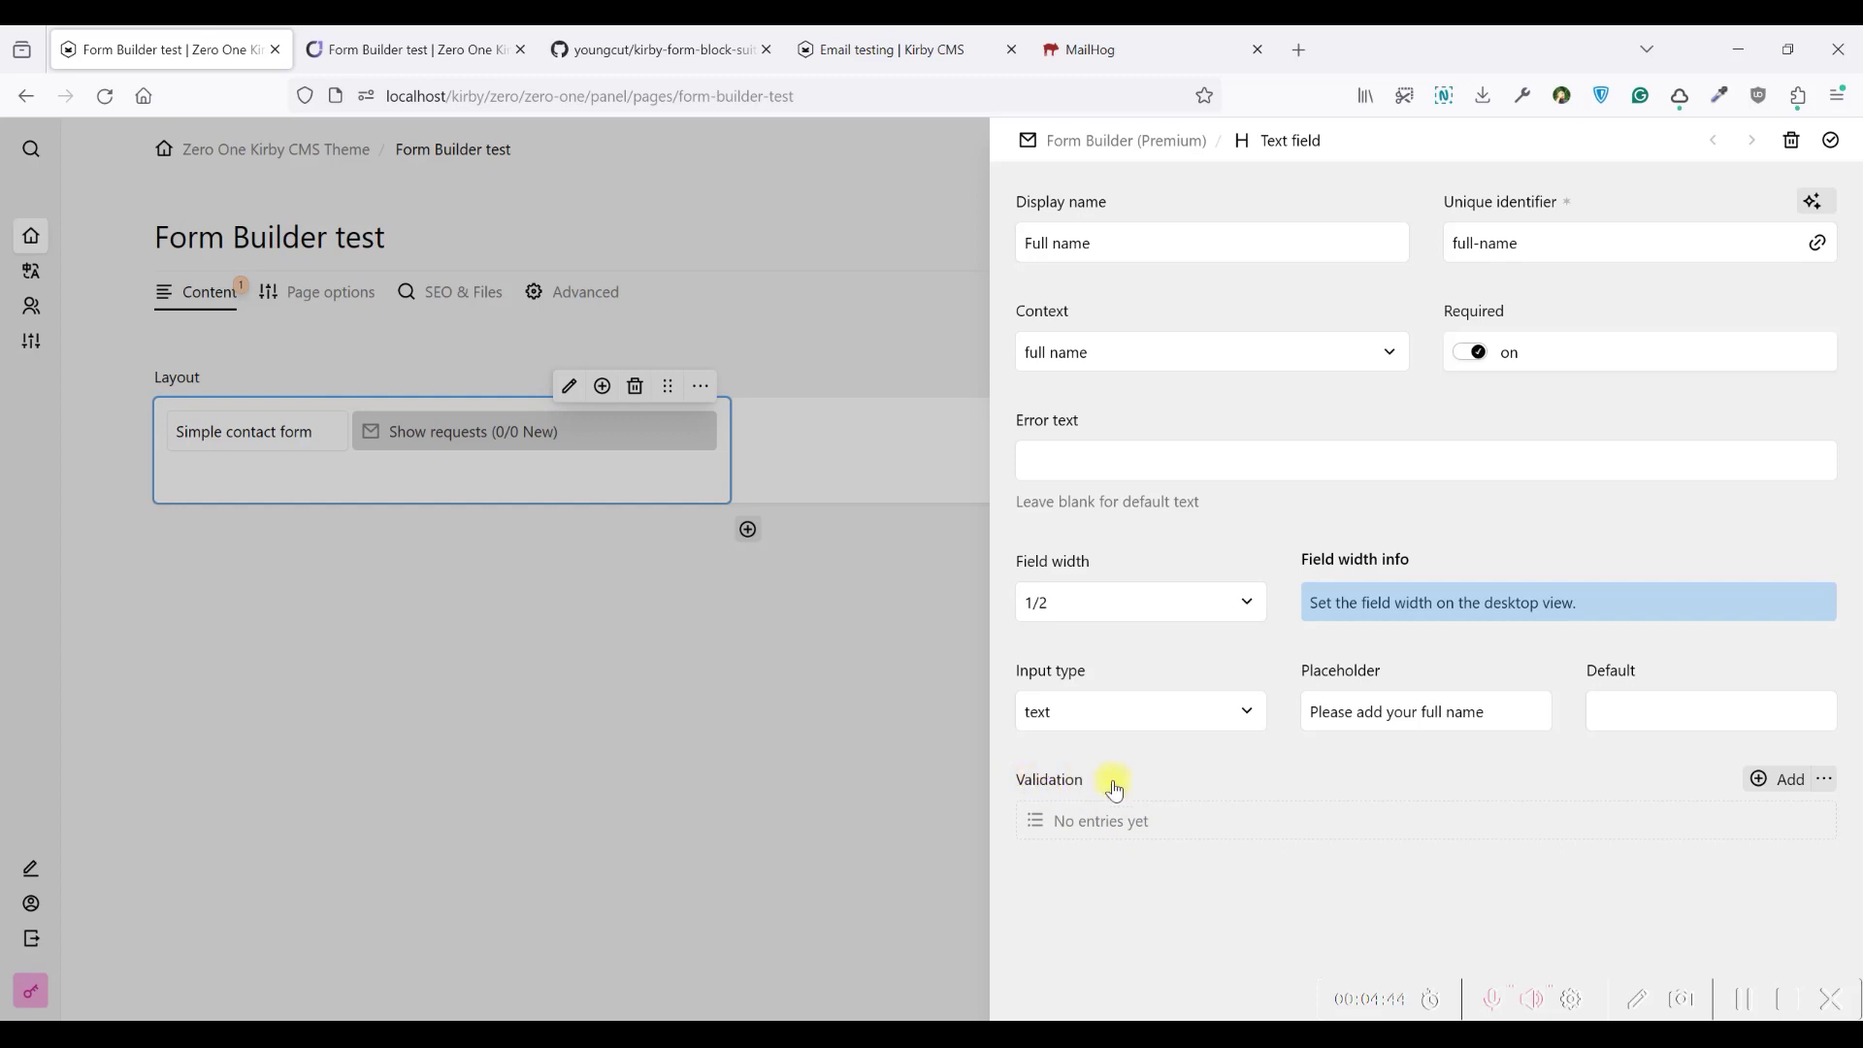
# Add a minLength validation rule to Full name with a minimum of 3
pyautogui.click(1128, 826)
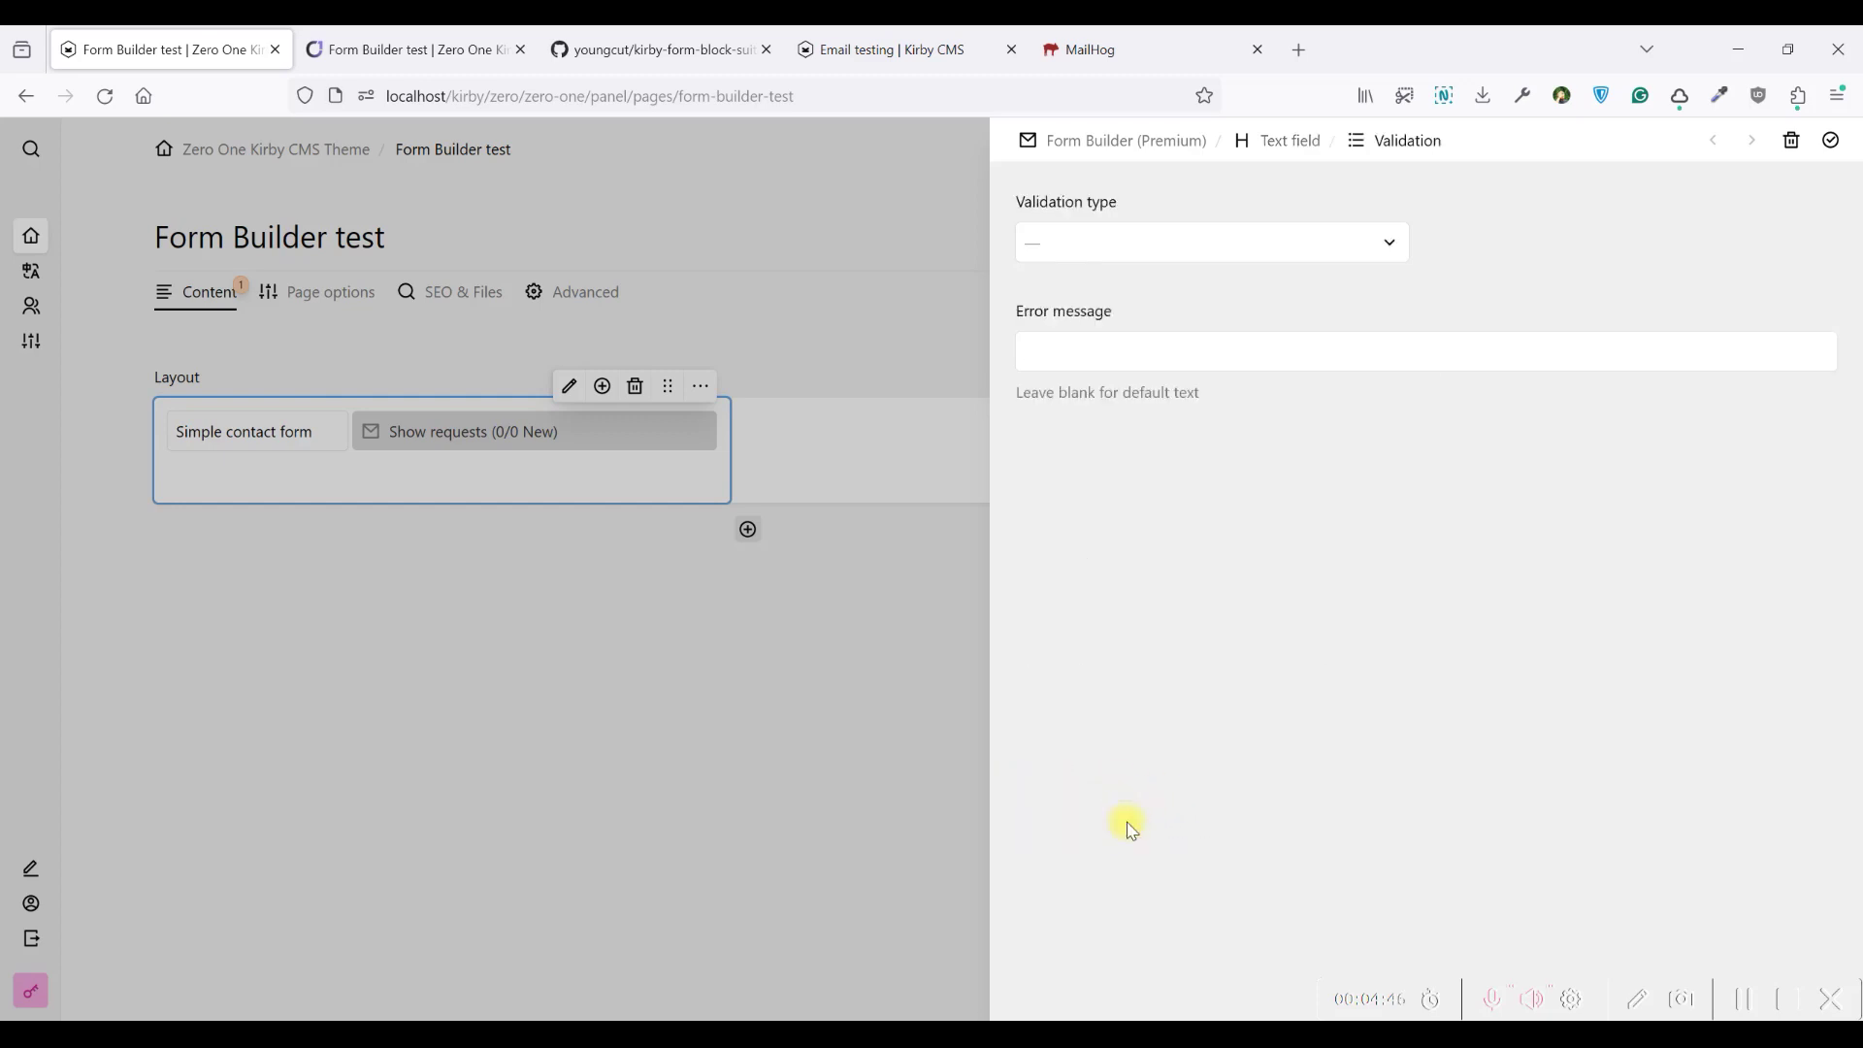
pyautogui.click(1110, 248)
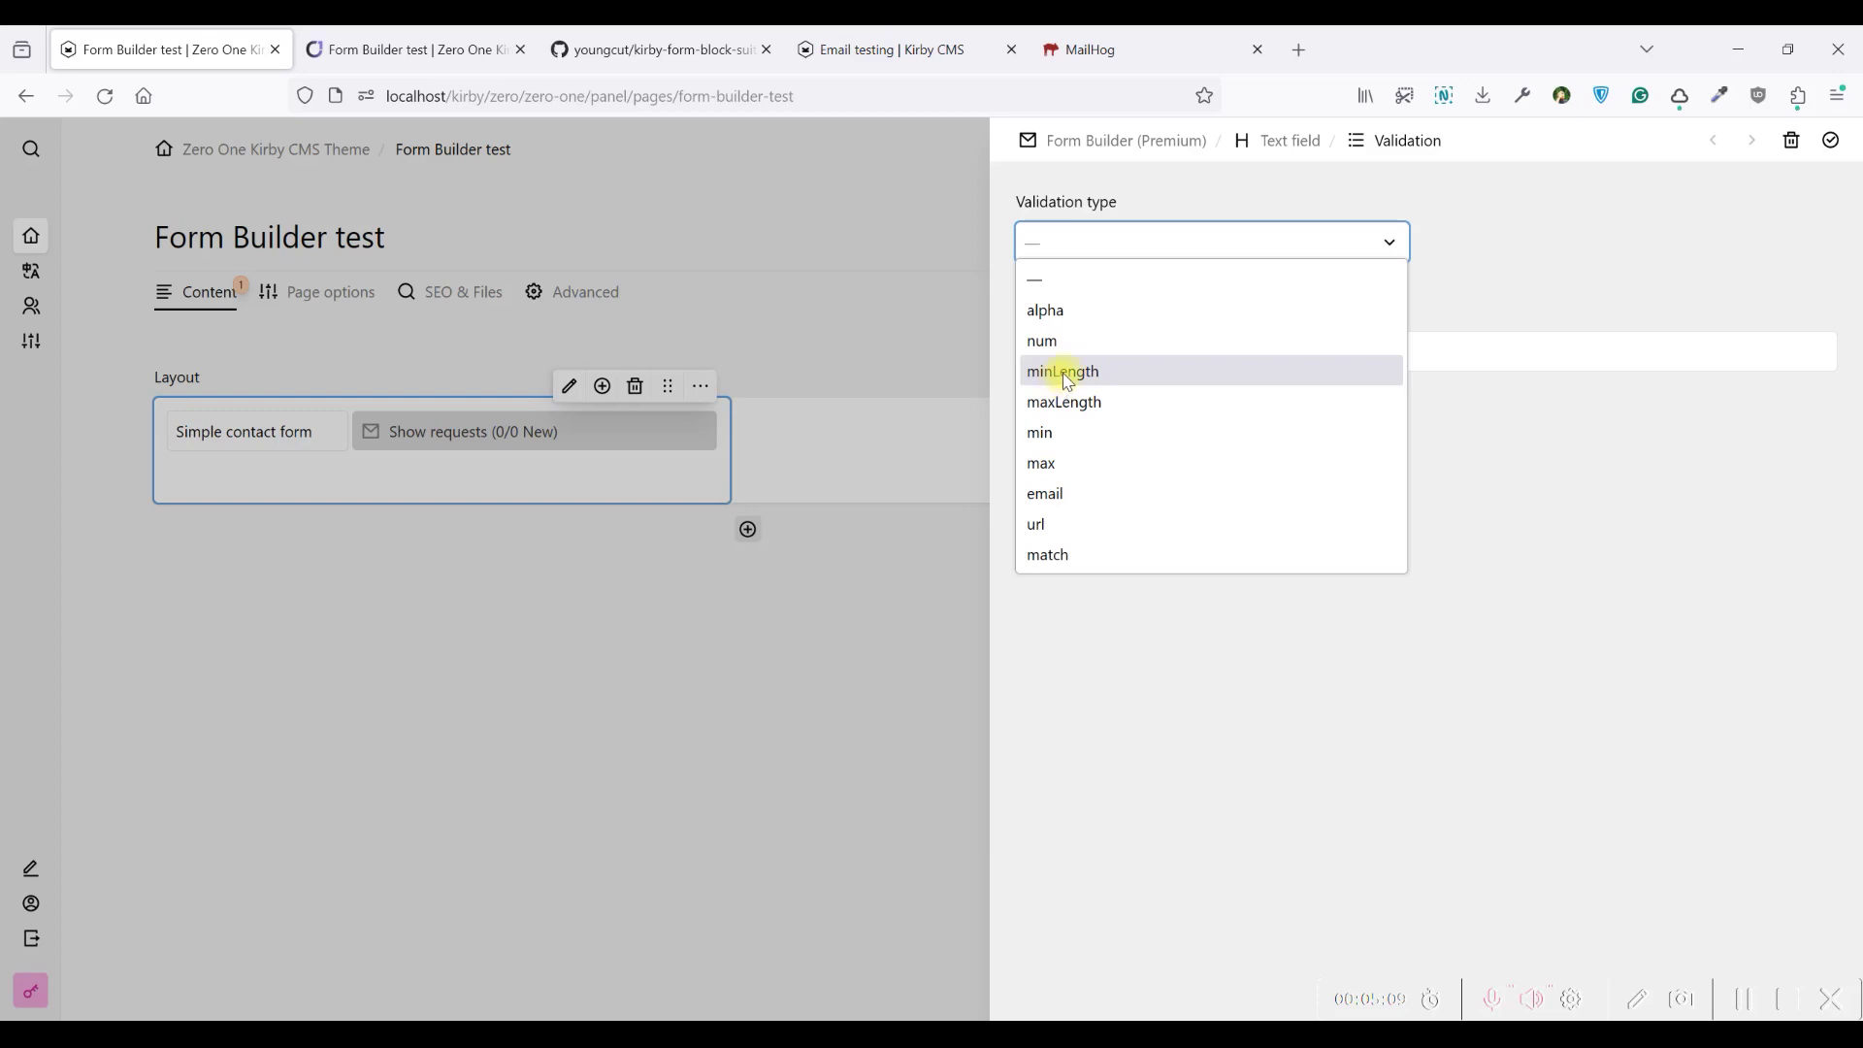
pyautogui.click(1069, 381)
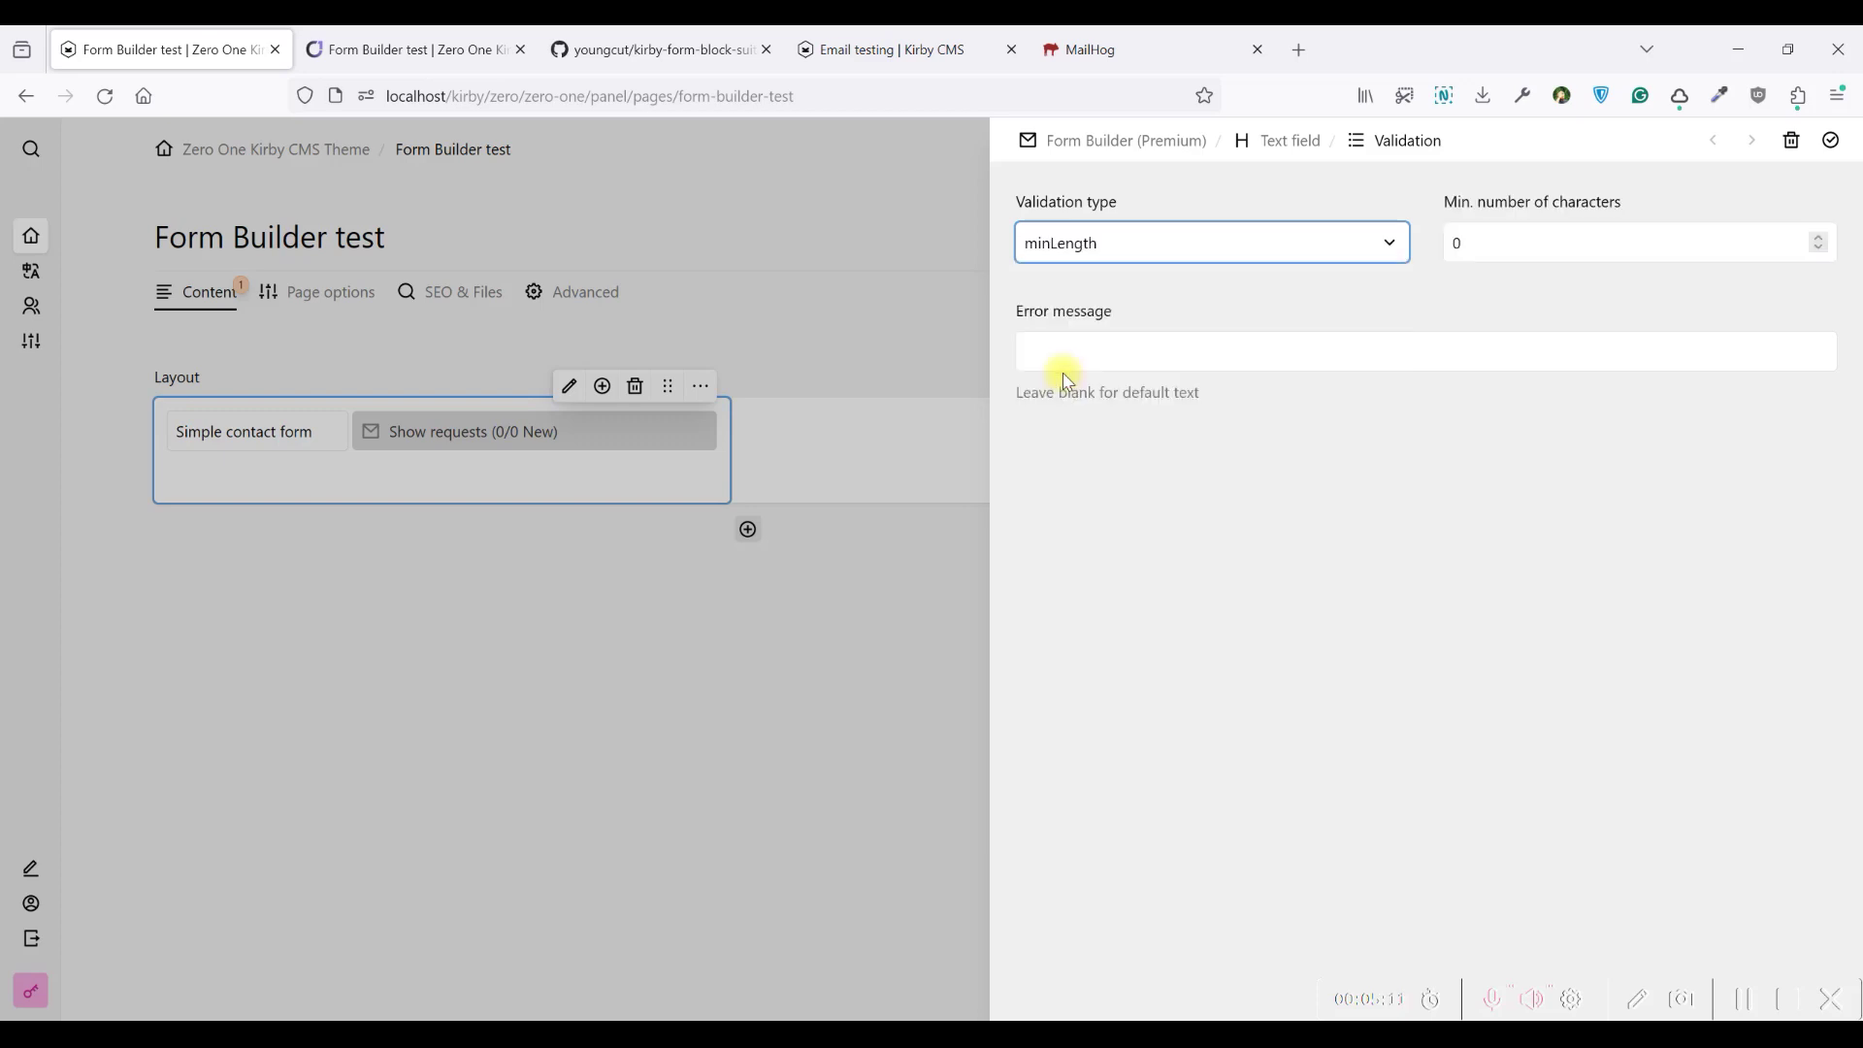
pyautogui.click(1470, 243)
pyautogui.moveTo(1445, 202); pyautogui.dragTo(1633, 205)
pyautogui.moveTo(1475, 243); pyautogui.dragTo(1445, 245)
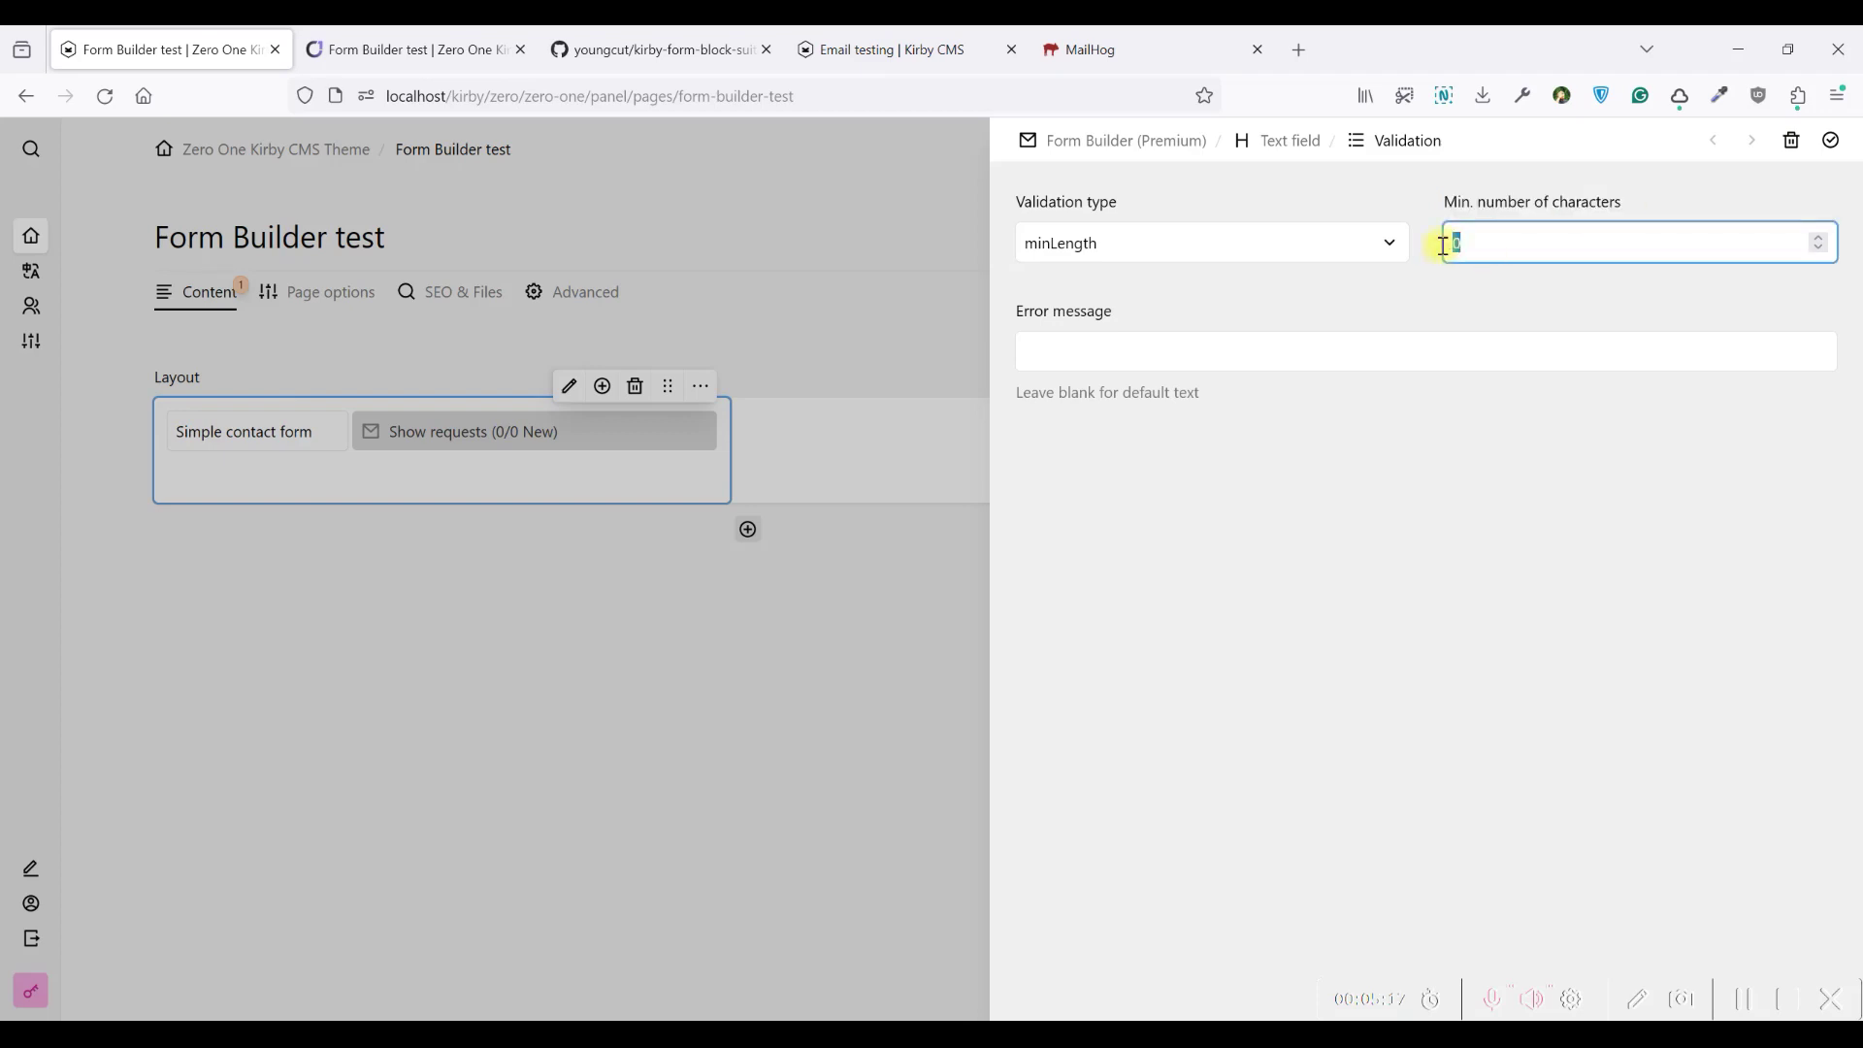
# Set the error message 'Please add at least three characters', confirm the rule and field, and close the editor
pyautogui.click(1318, 350)
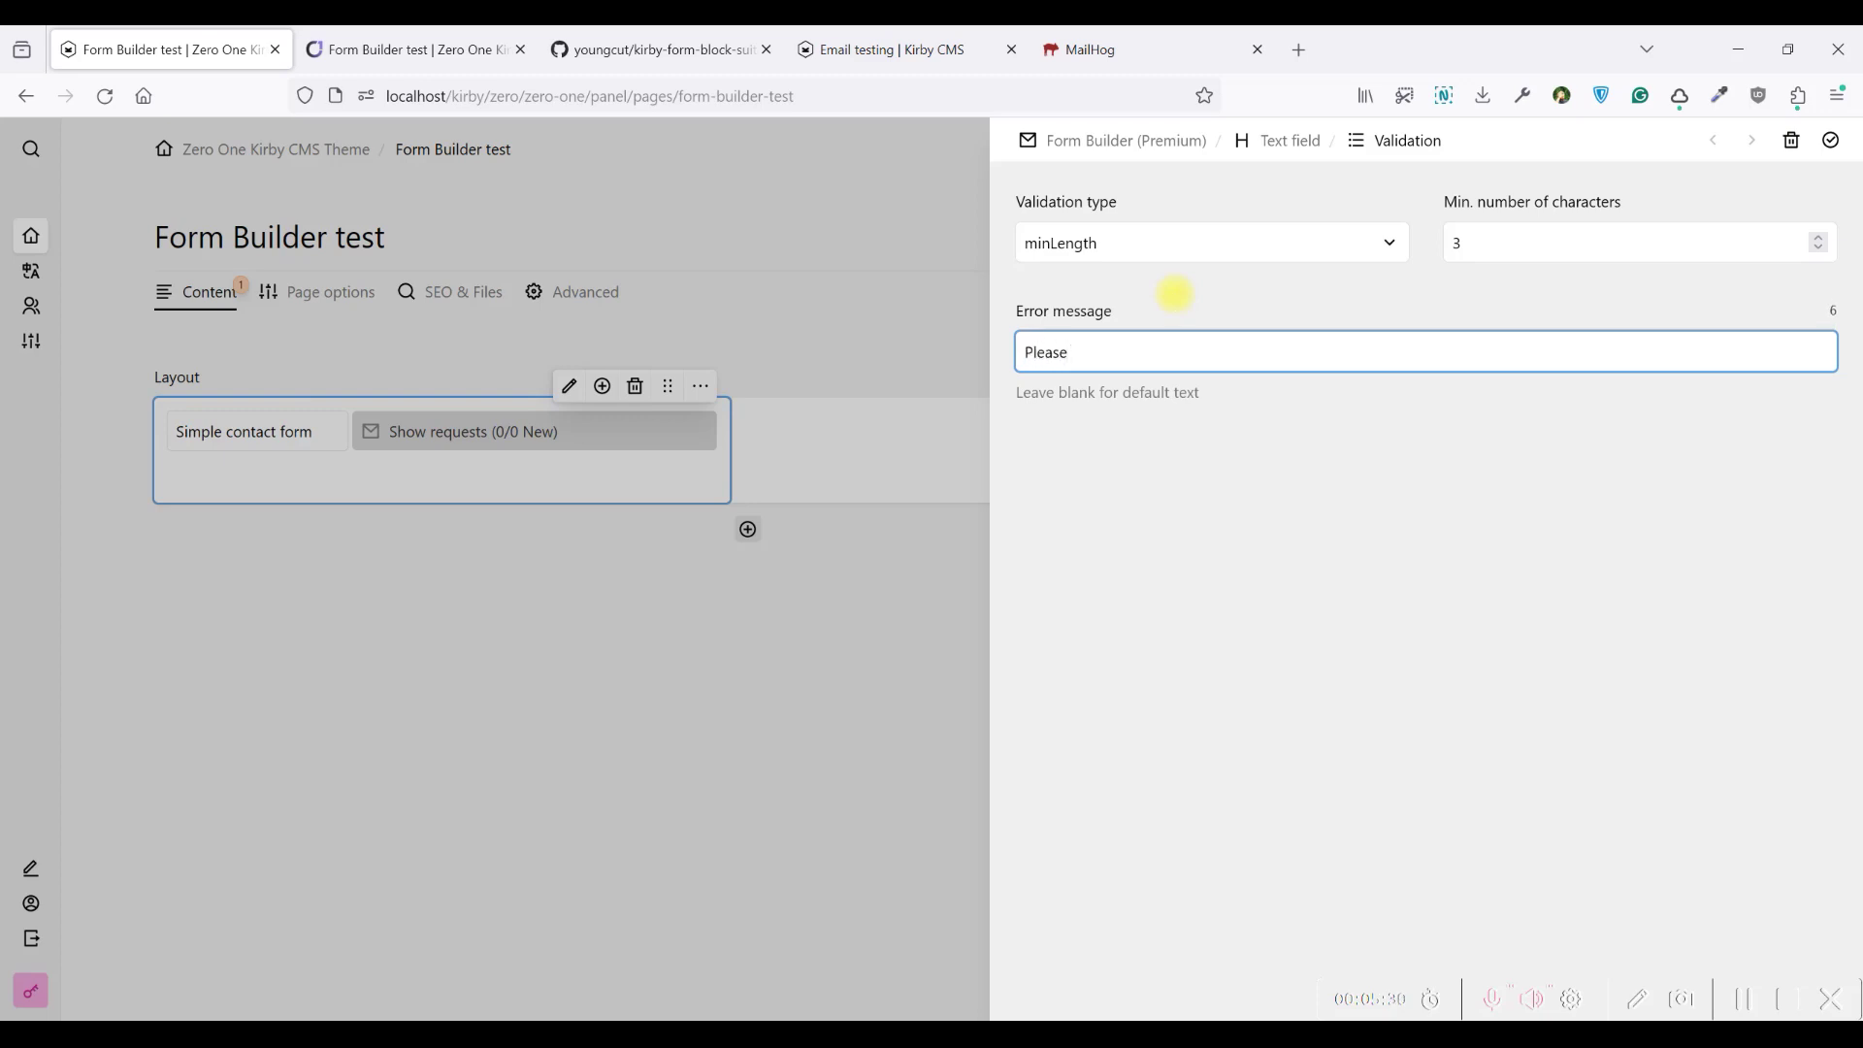
pyautogui.write('add at least three characters')
pyautogui.click(1830, 141)
pyautogui.click(1830, 141)
pyautogui.click(1832, 138)
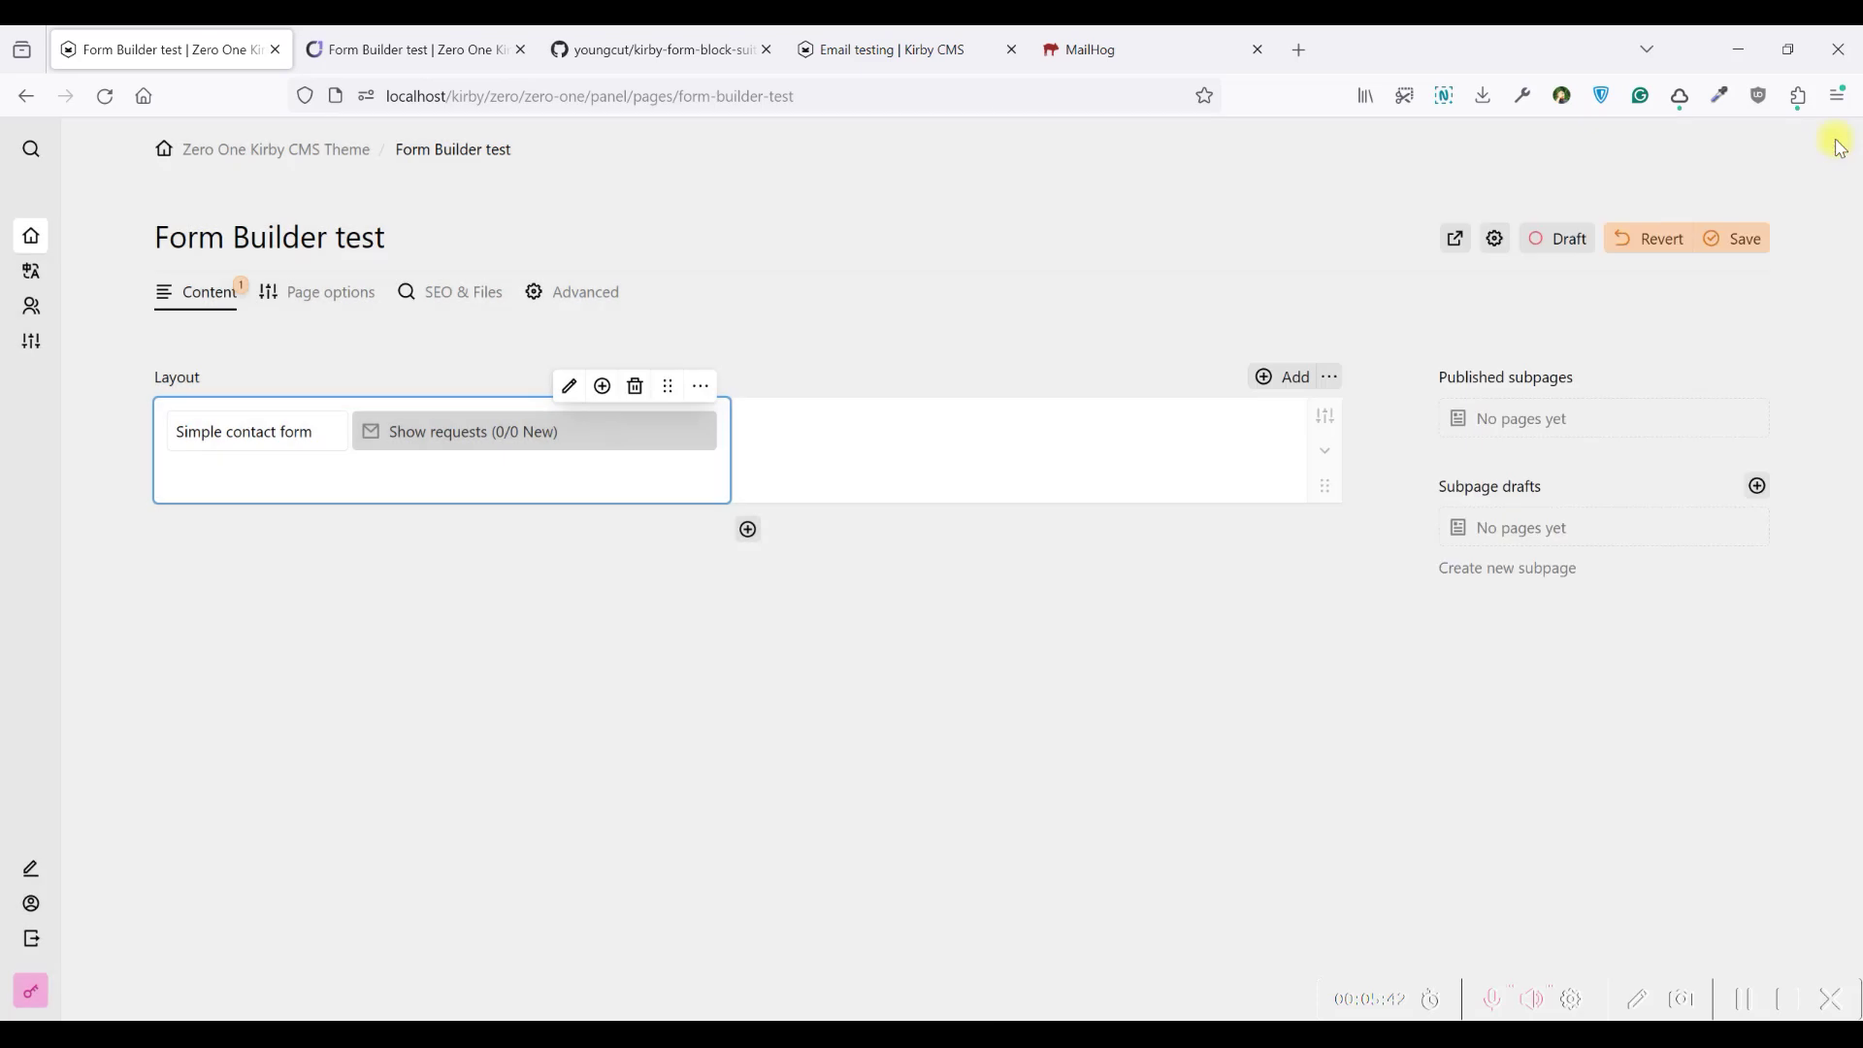
# Reload the frontend preview and enter 'sd' in Full name to trigger the three-character error
pyautogui.click(408, 39)
pyautogui.click(105, 96)
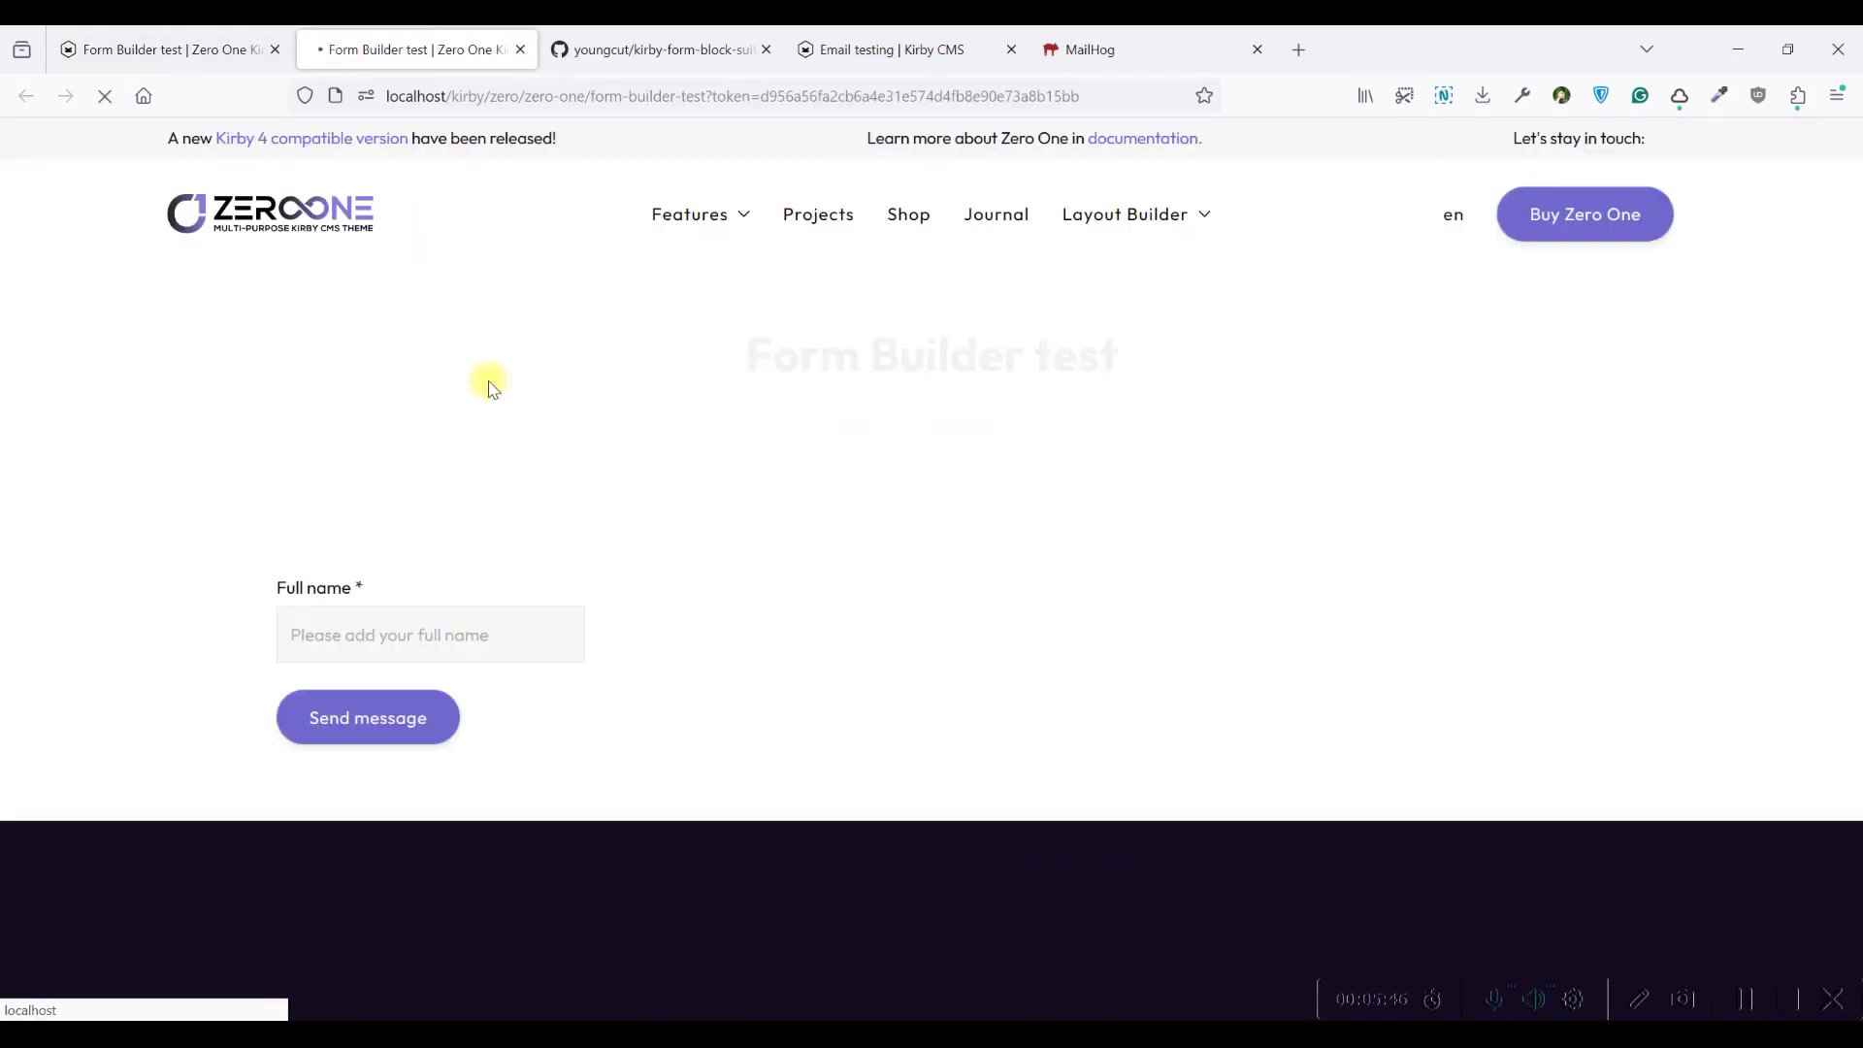
pyautogui.scroll(-2, 478, 366)
pyautogui.click(362, 408)
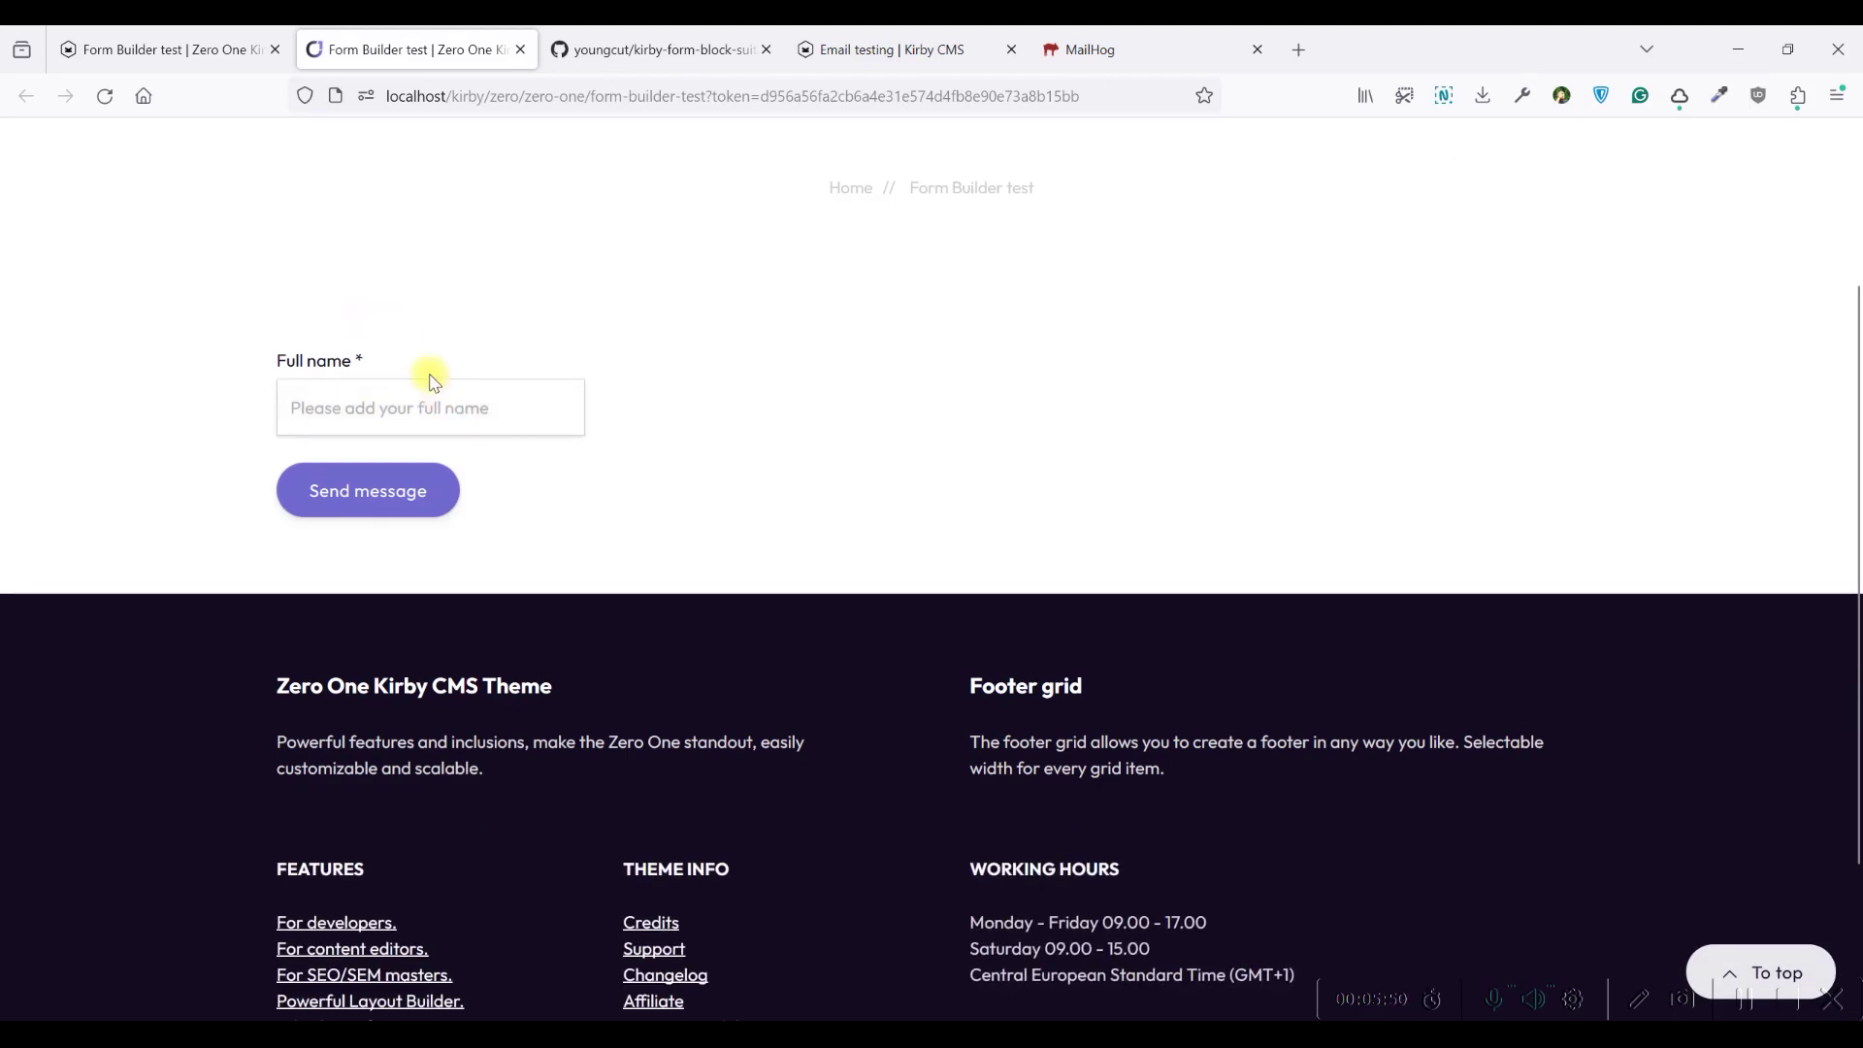
pyautogui.write('sd')
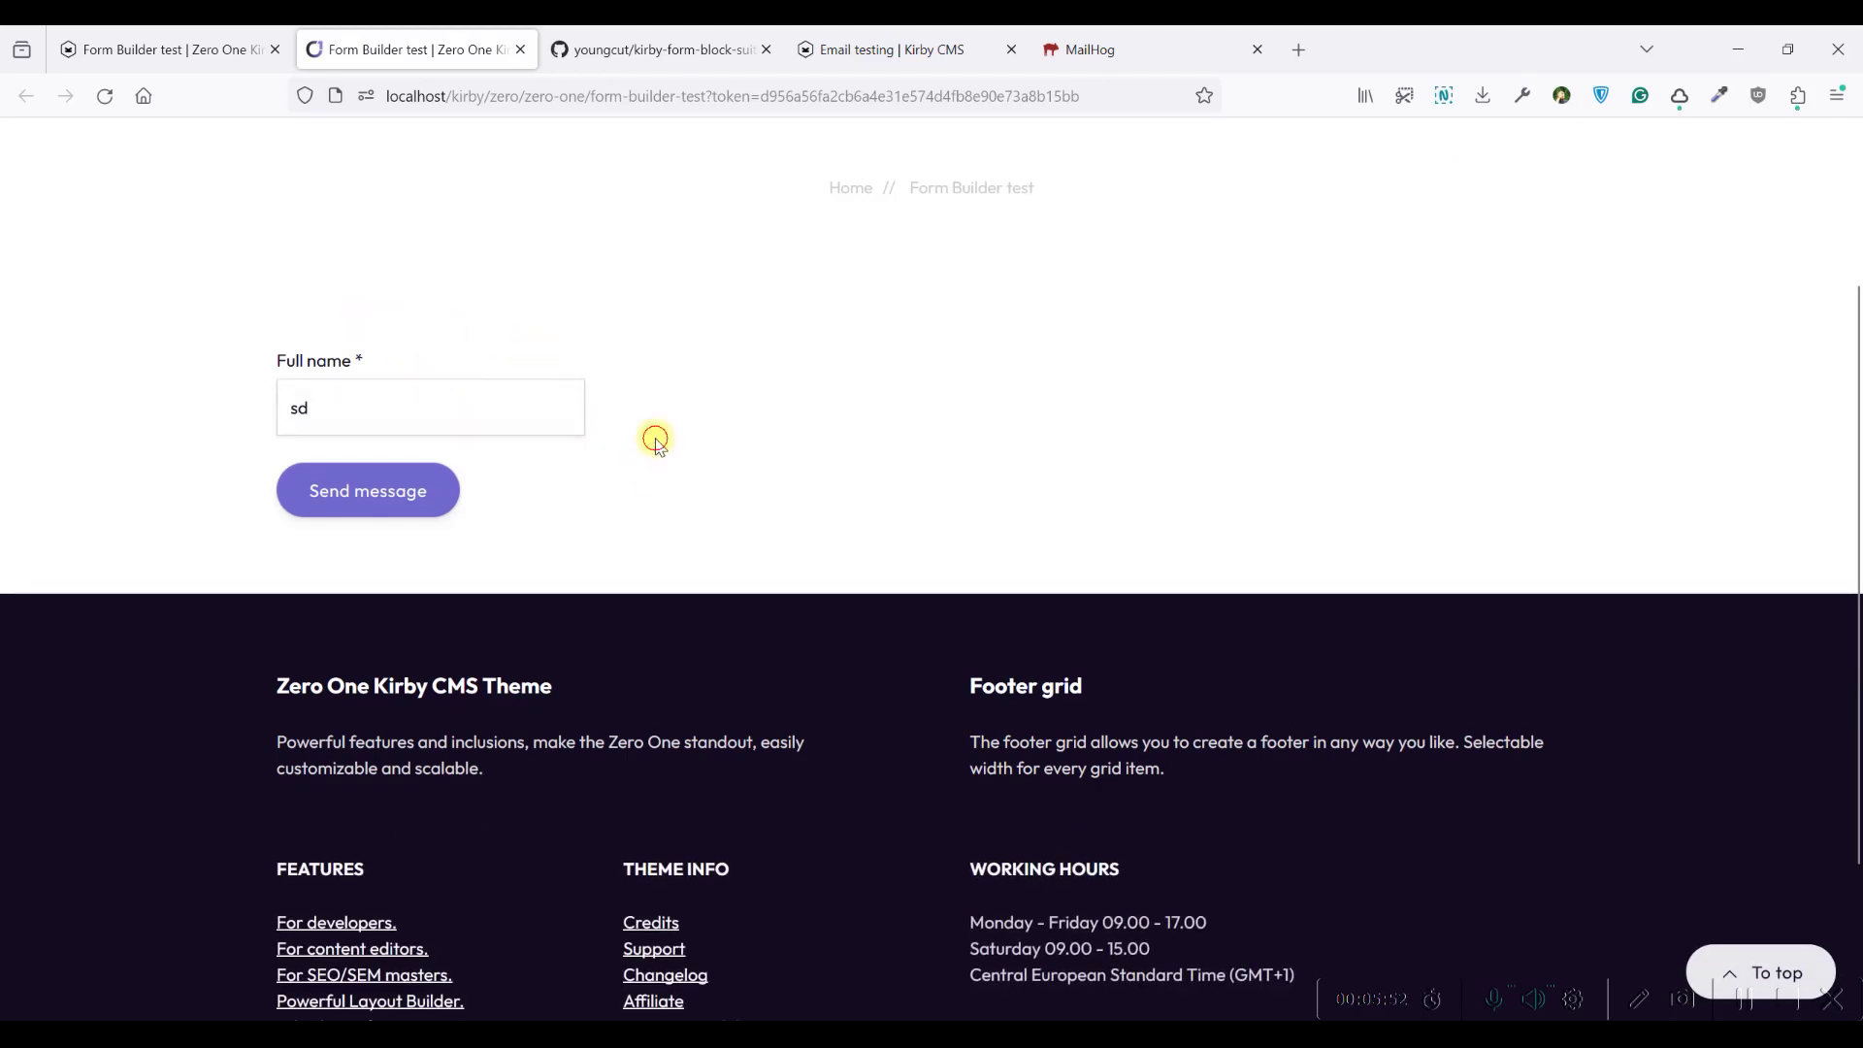
pyautogui.click(656, 440)
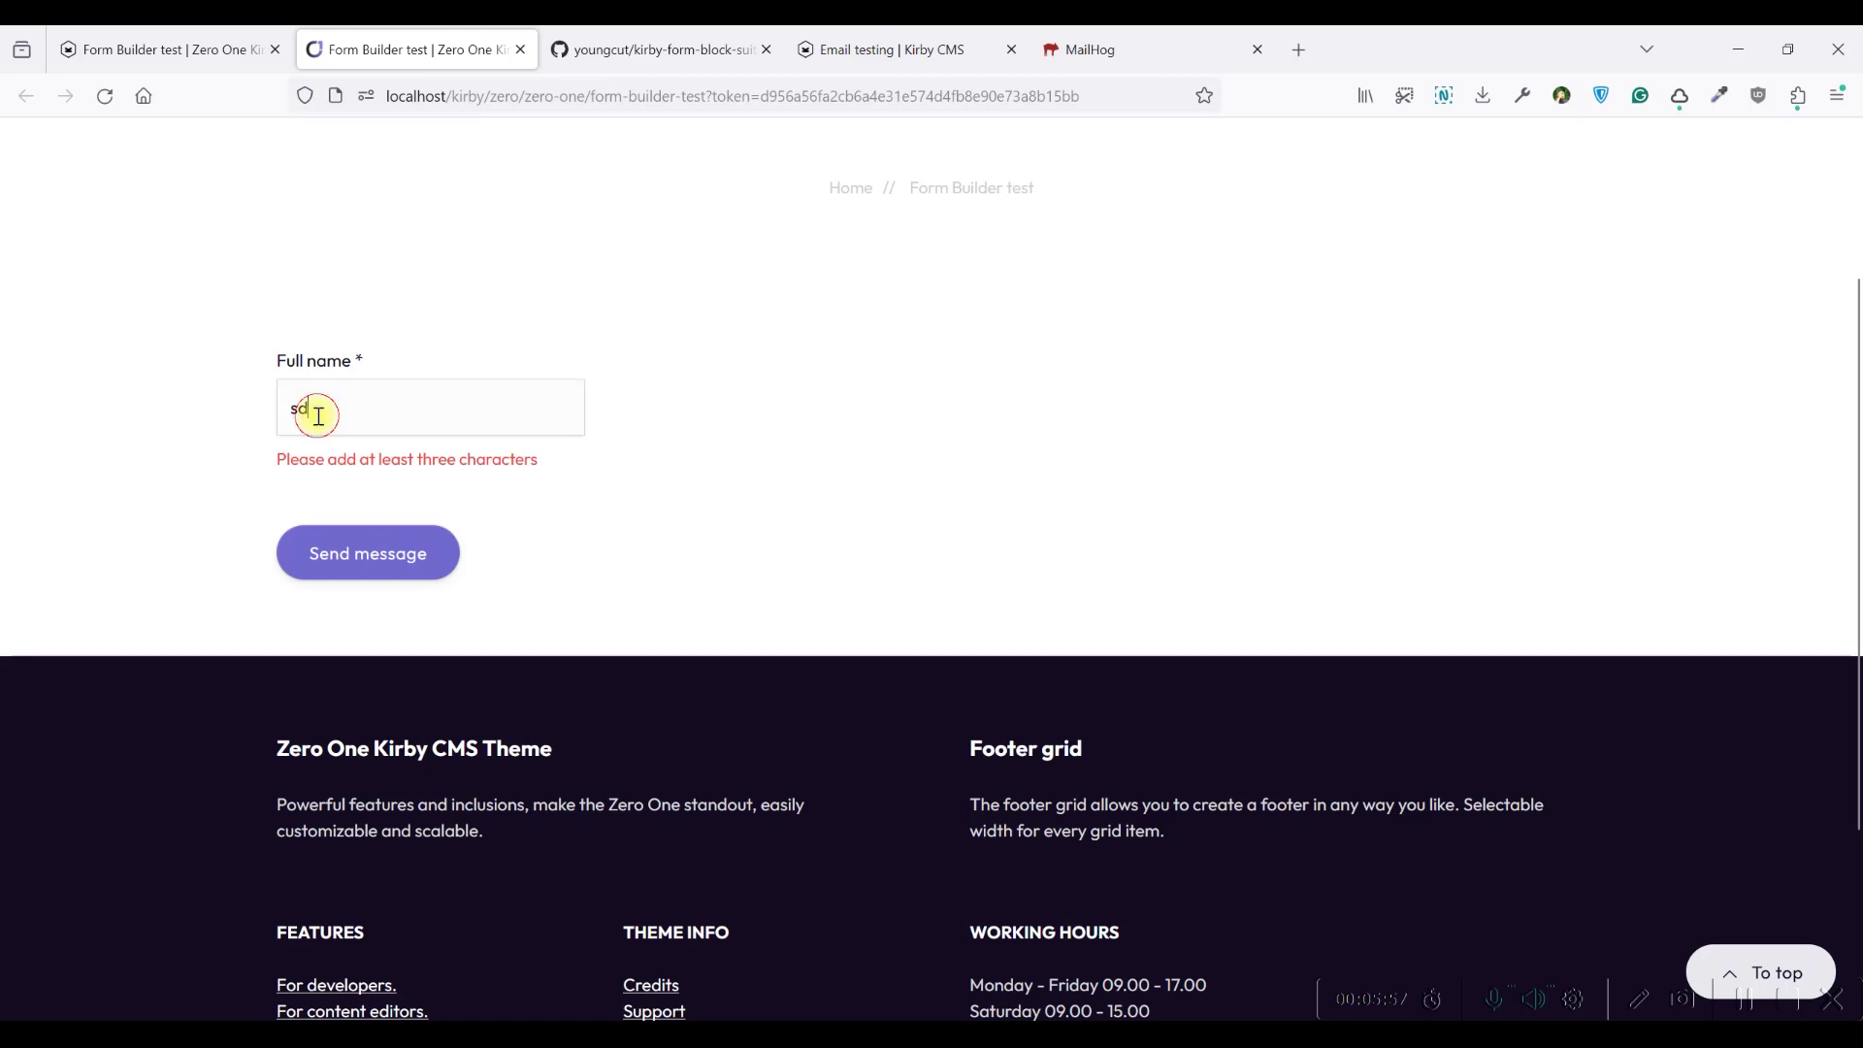
# Extend the name to 'sdd', submit the form, and confirm the thank-you message
pyautogui.write('d')
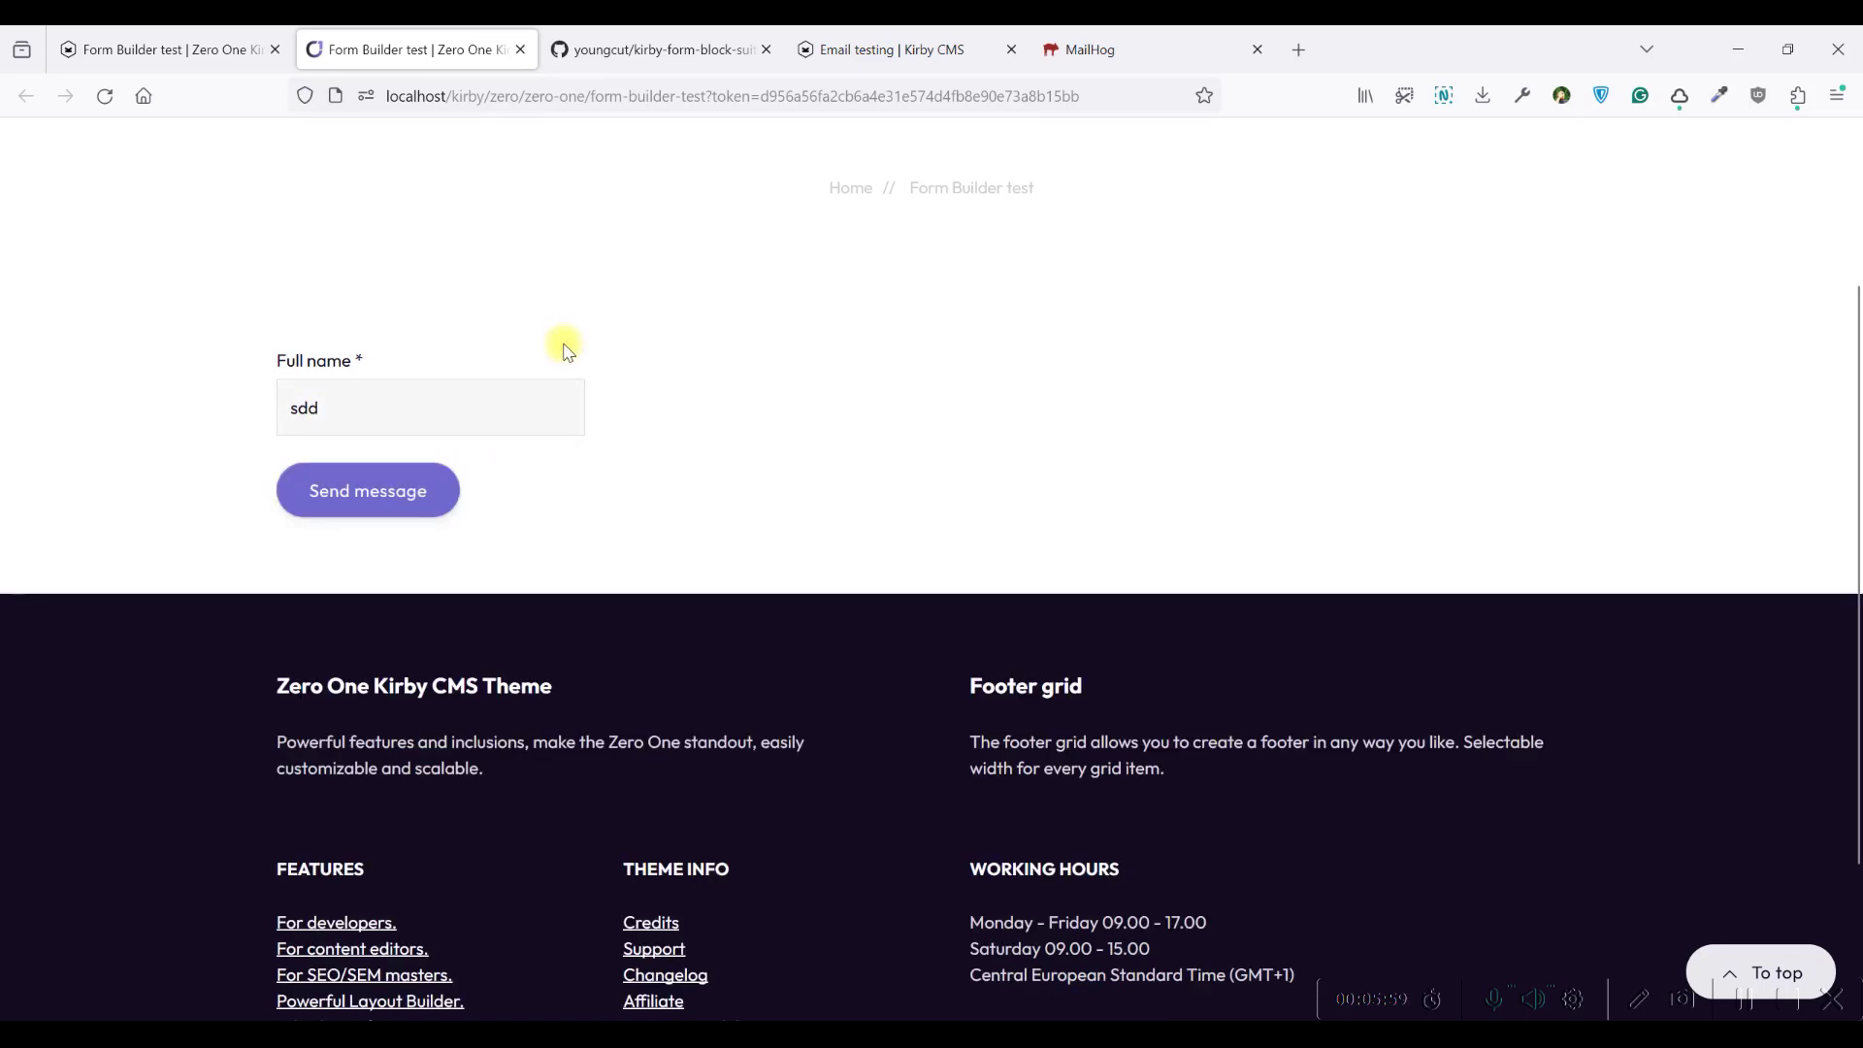
pyautogui.click(377, 404)
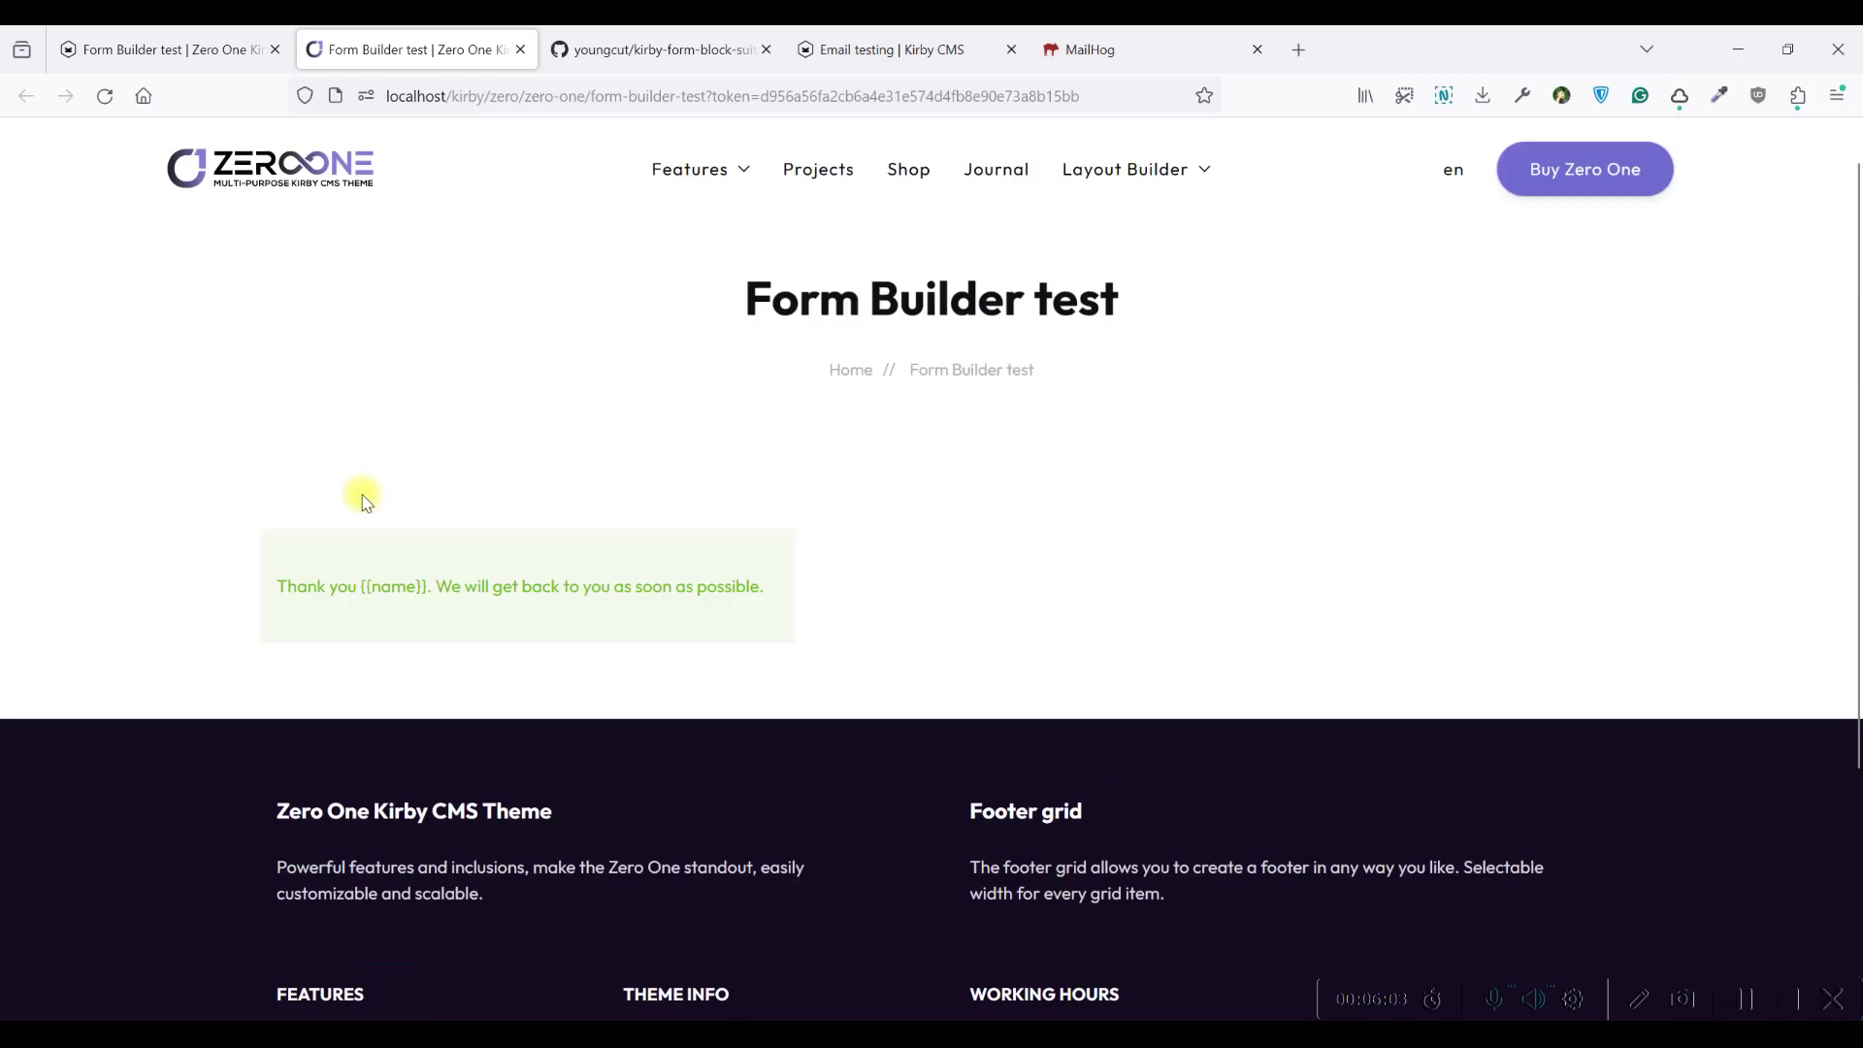
pyautogui.moveTo(364, 585); pyautogui.dragTo(778, 586)
pyautogui.click(777, 586)
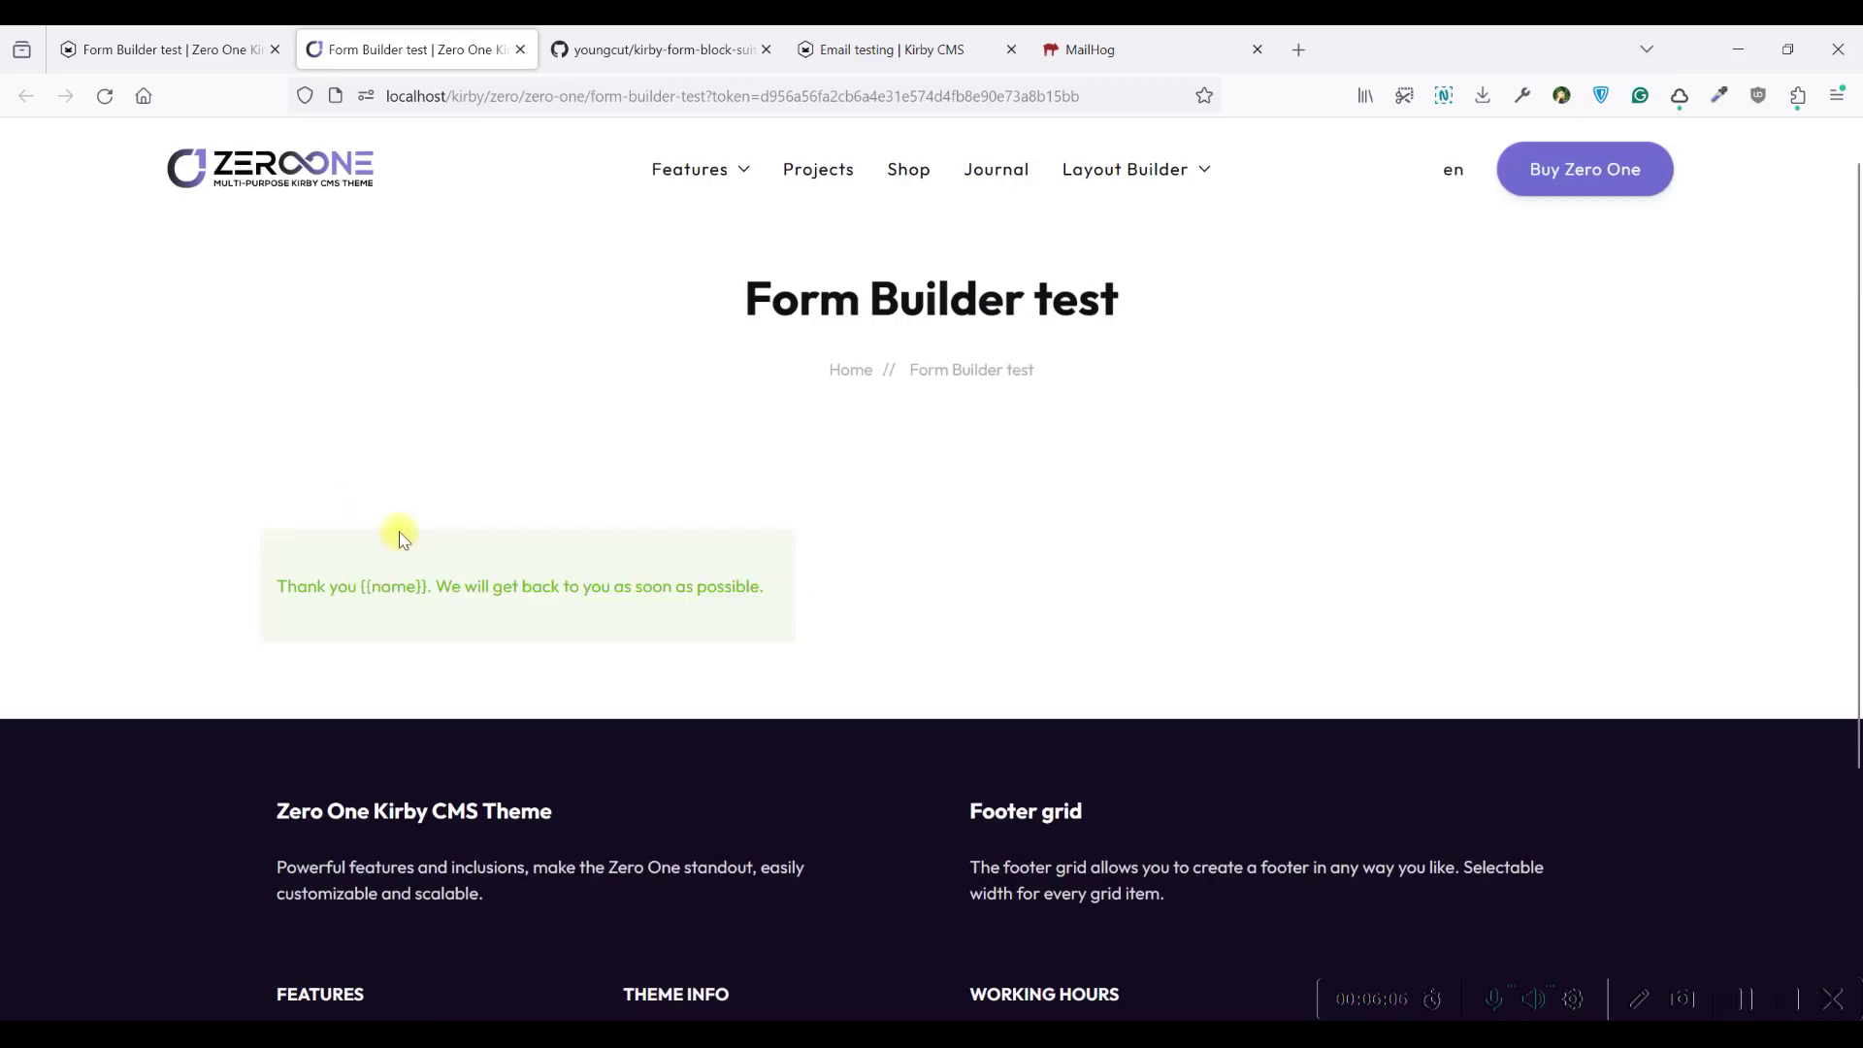
pyautogui.click(104, 95)
# Reload the panel and open the form's requests inbox showing the new sdd request
pyautogui.click(165, 49)
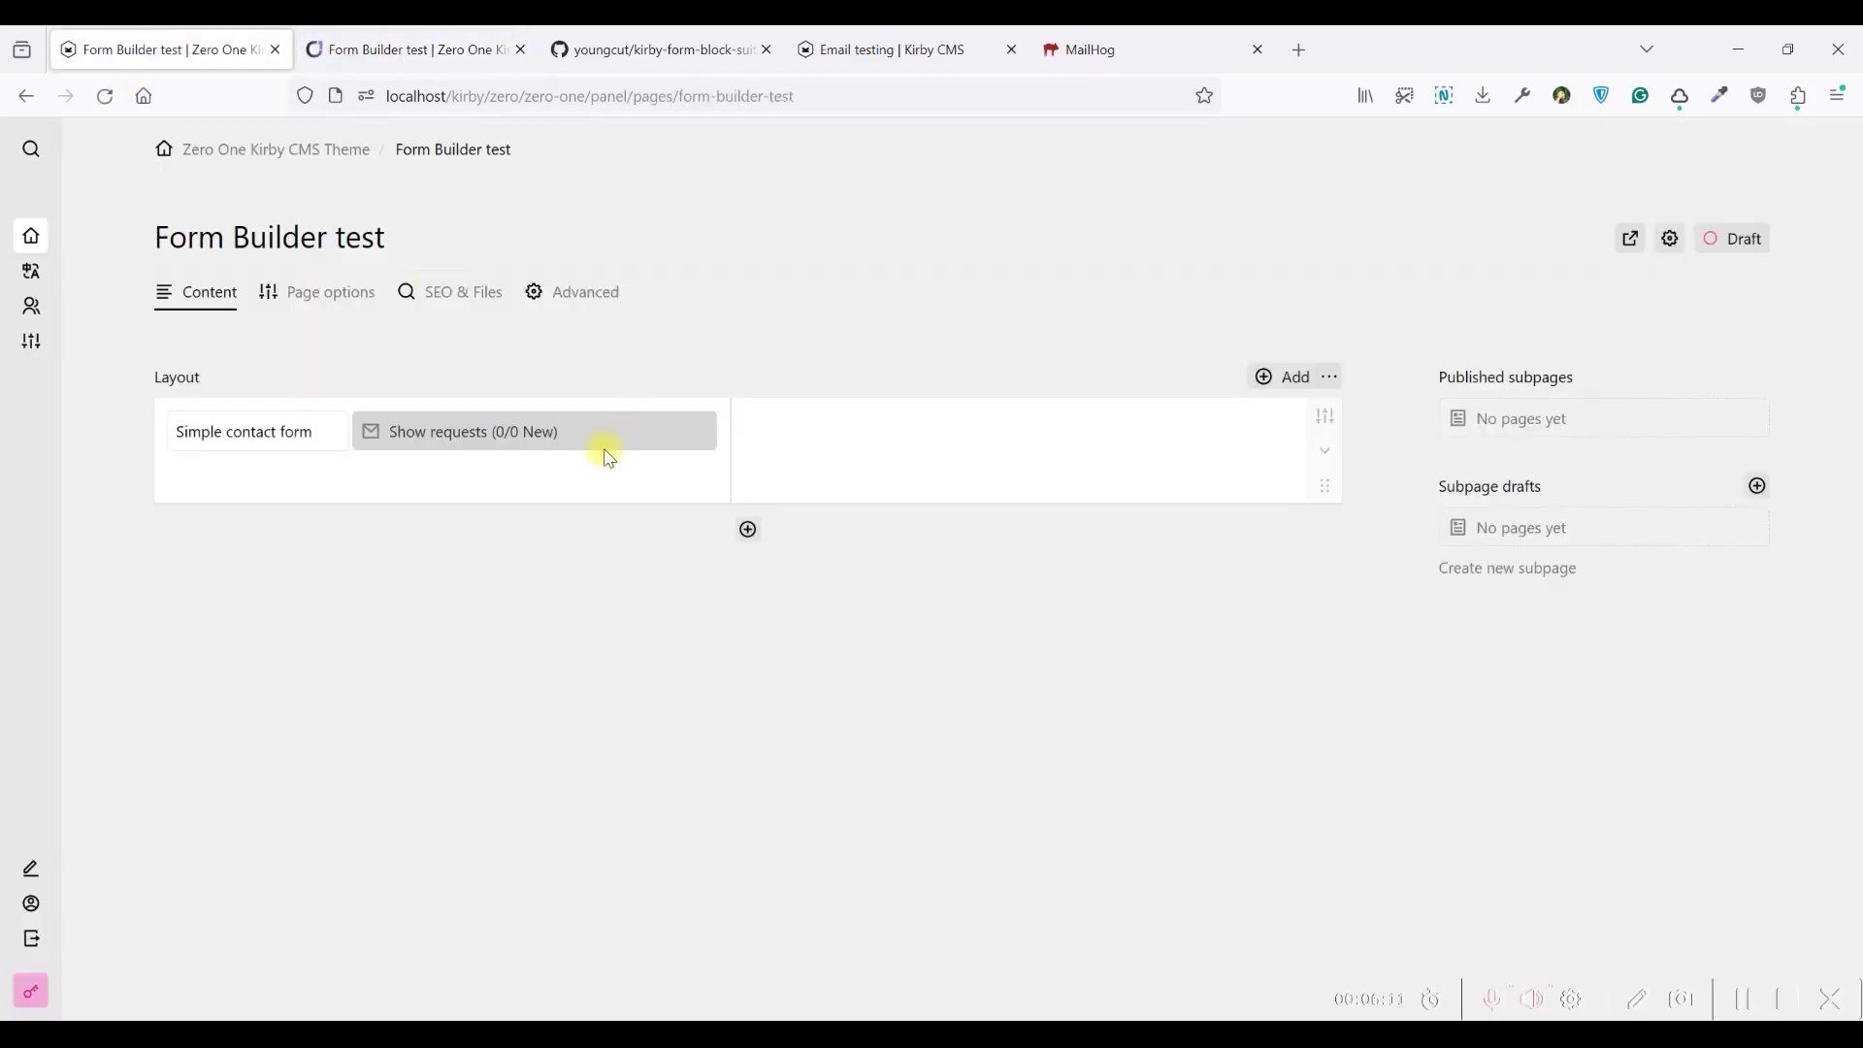
pyautogui.click(105, 95)
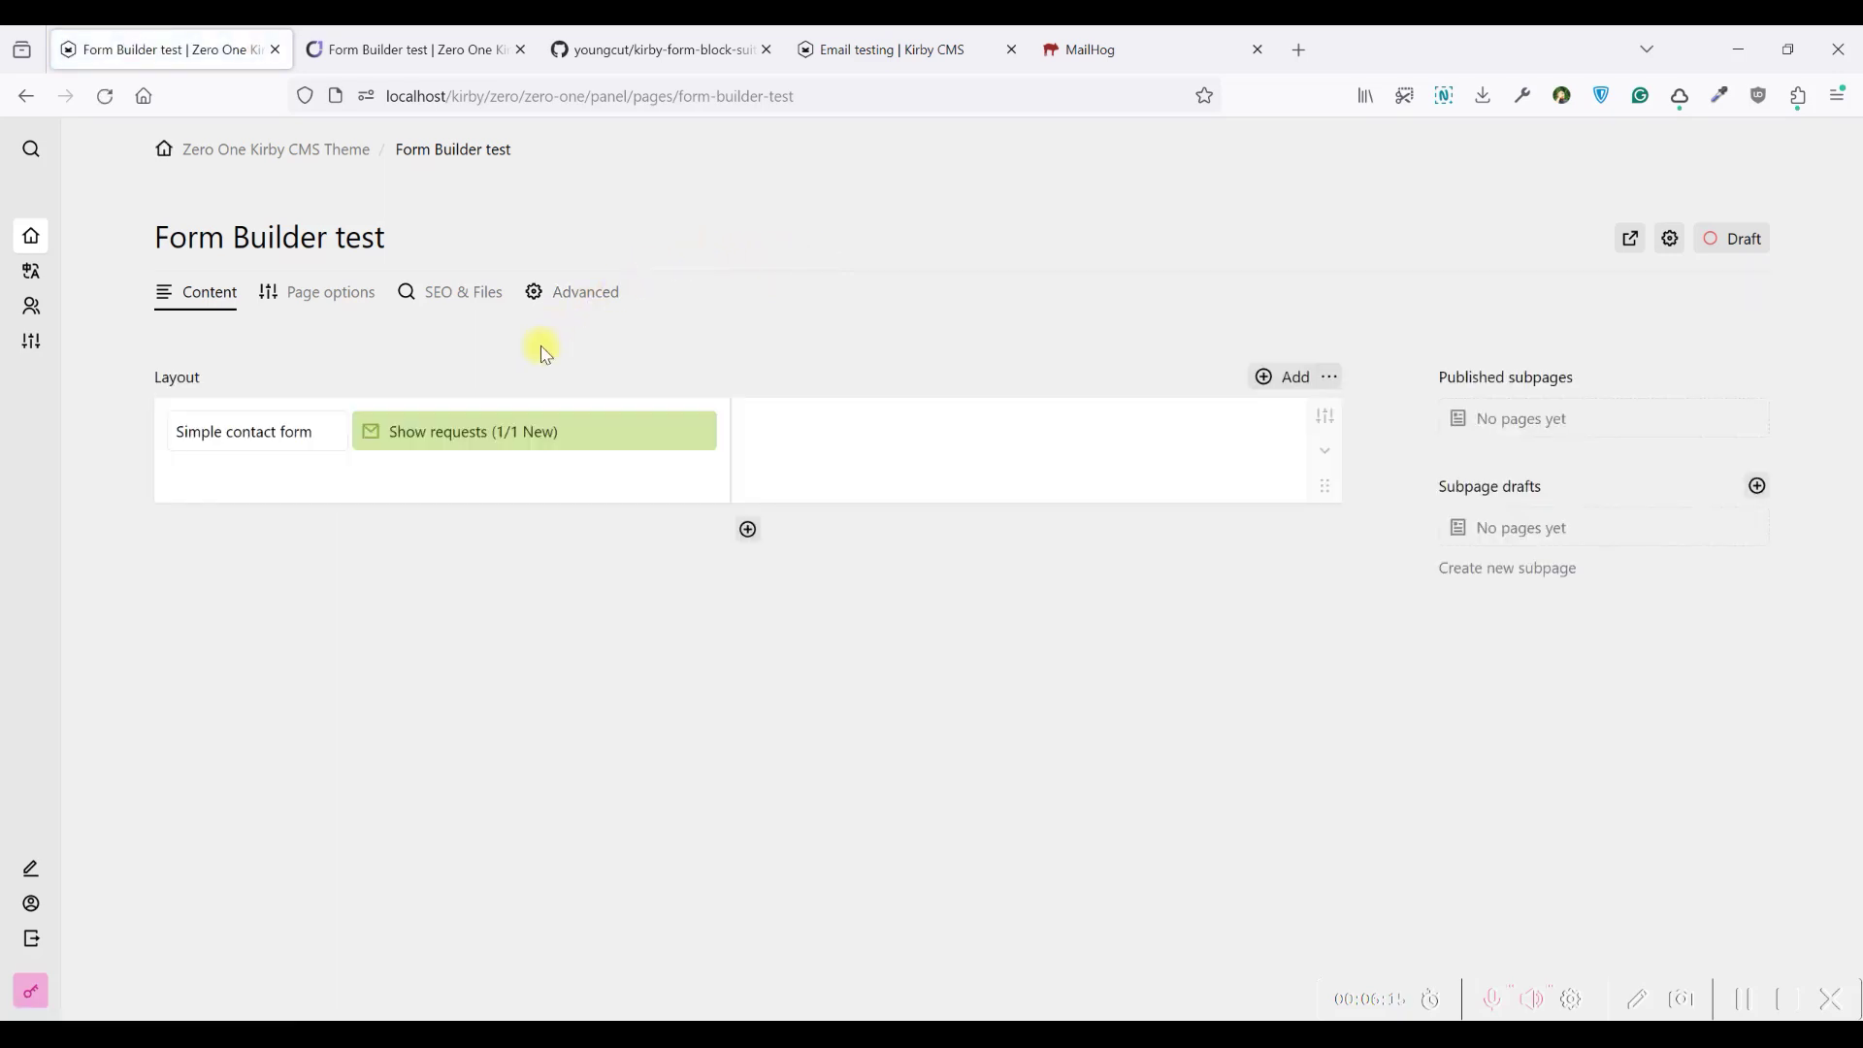
pyautogui.click(454, 435)
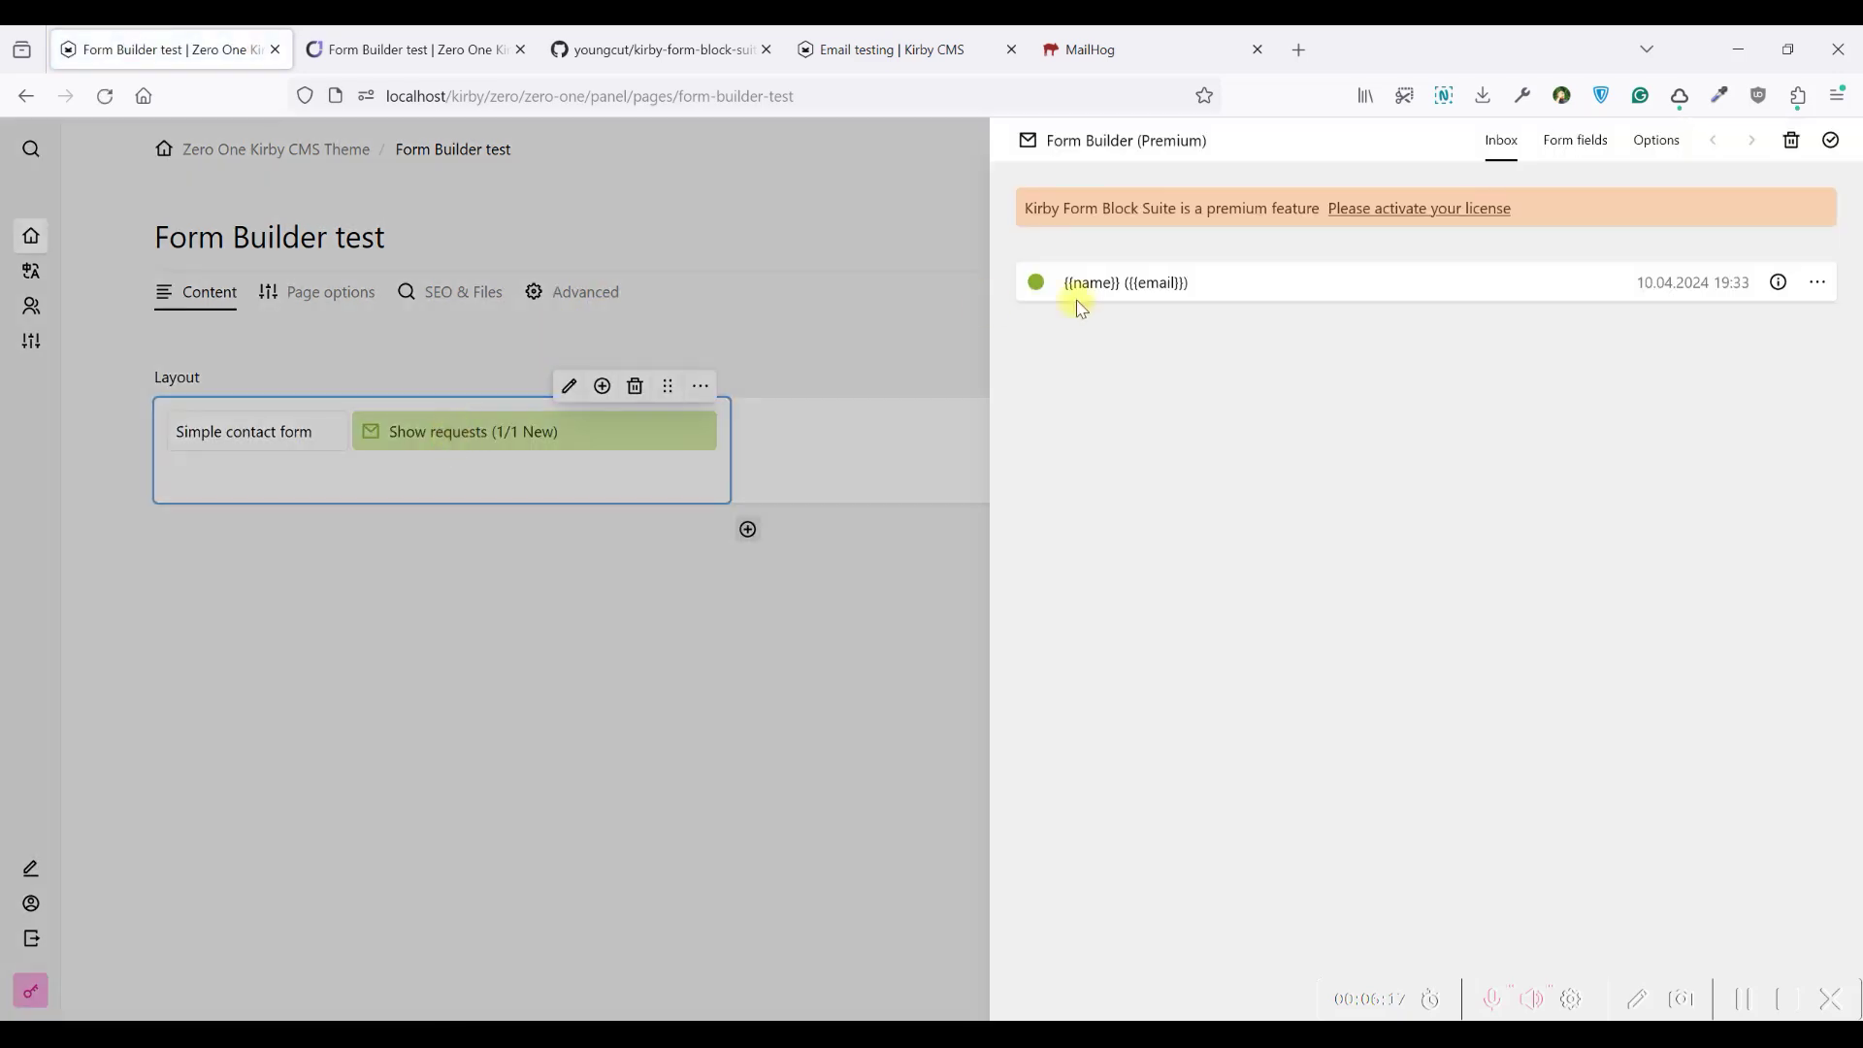
pyautogui.moveTo(1116, 282); pyautogui.dragTo(1064, 282)
pyautogui.click(408, 49)
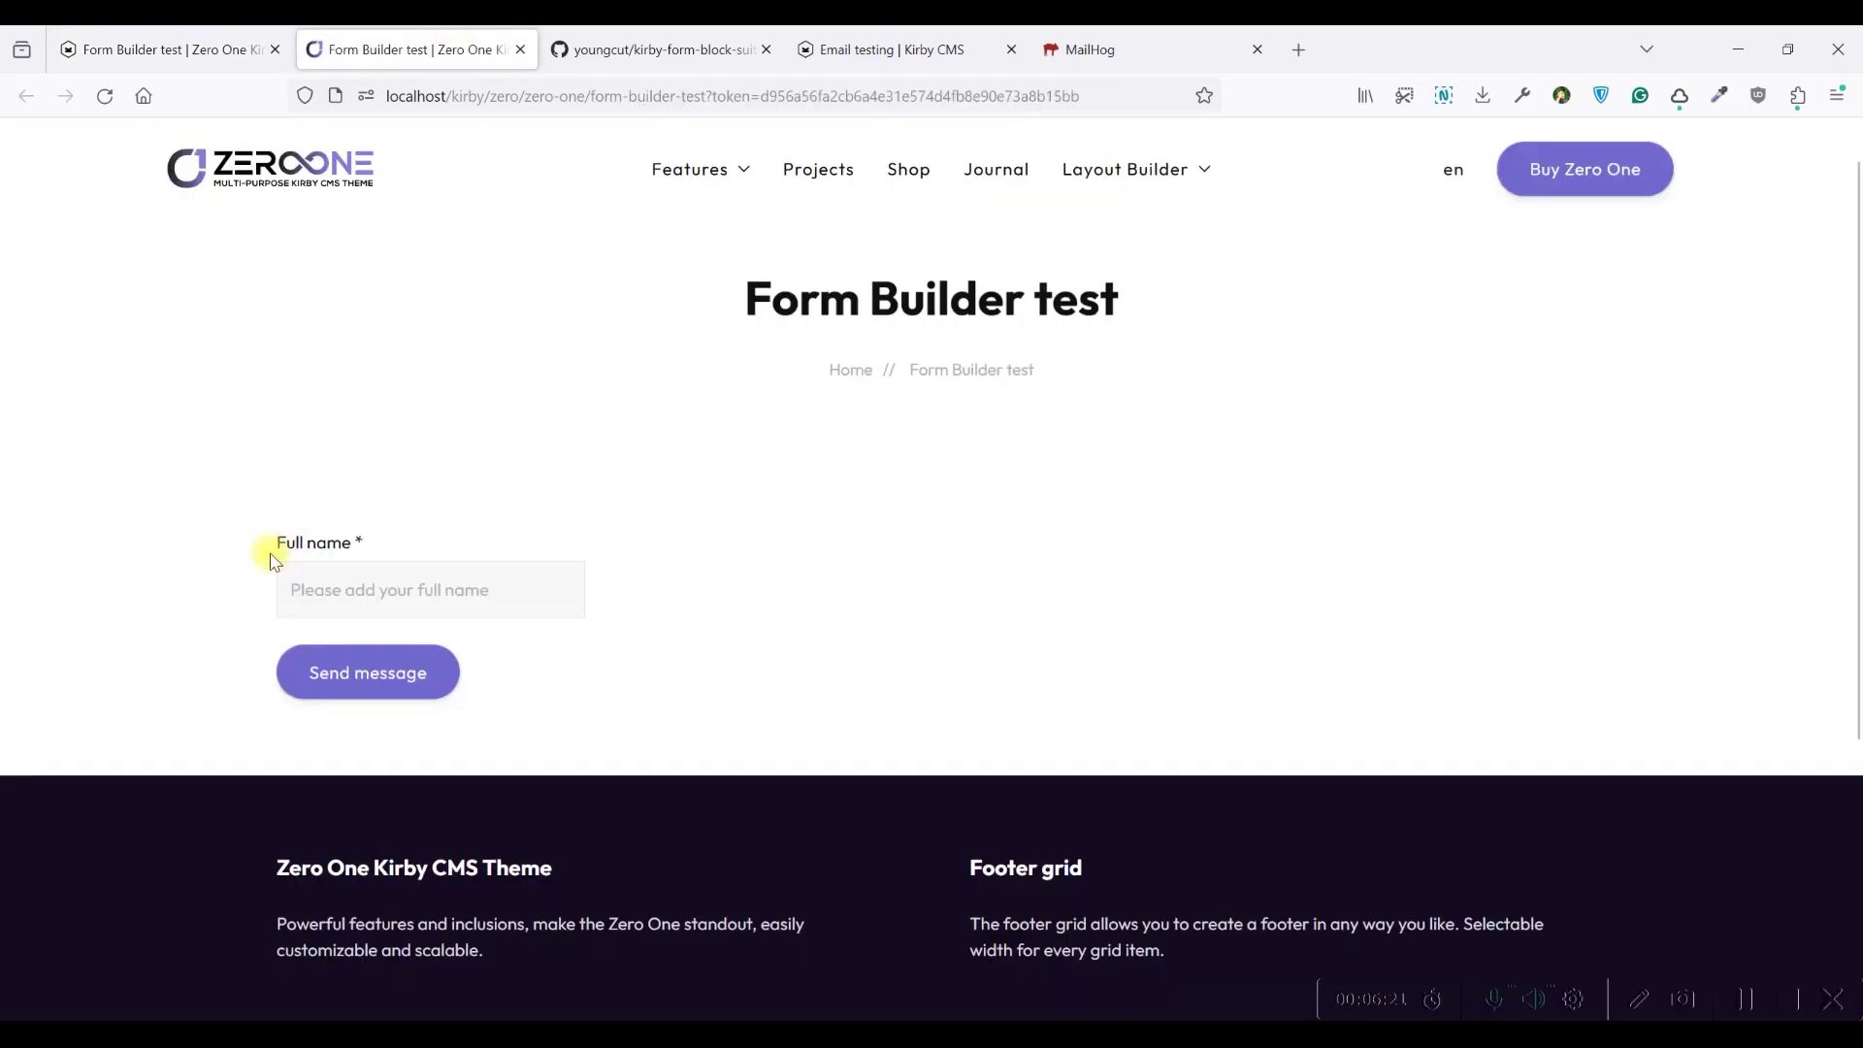
pyautogui.click(93, 43)
pyautogui.click(1208, 282)
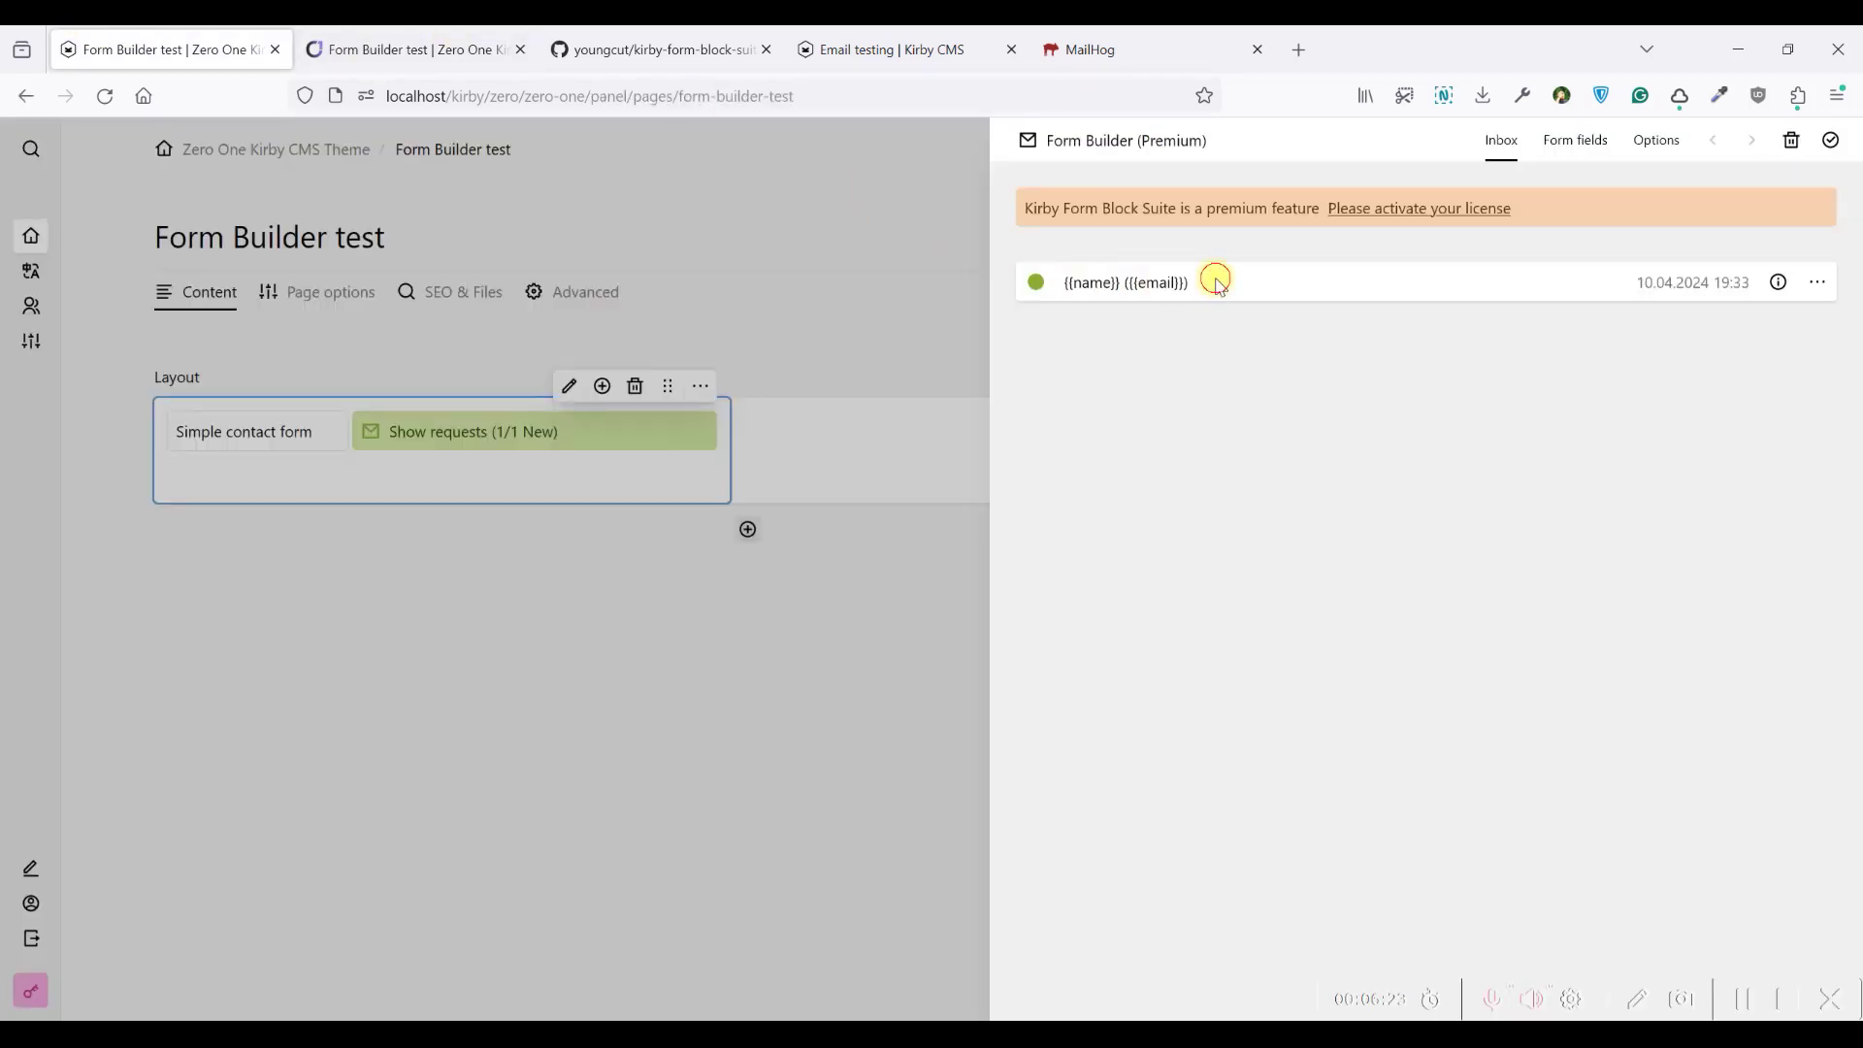
# View the sdd request's details, check the empty MailHog inbox, and return to Form Builder test
pyautogui.moveTo(1198, 281); pyautogui.dragTo(1114, 280)
pyautogui.click(1071, 278)
pyautogui.click(1778, 283)
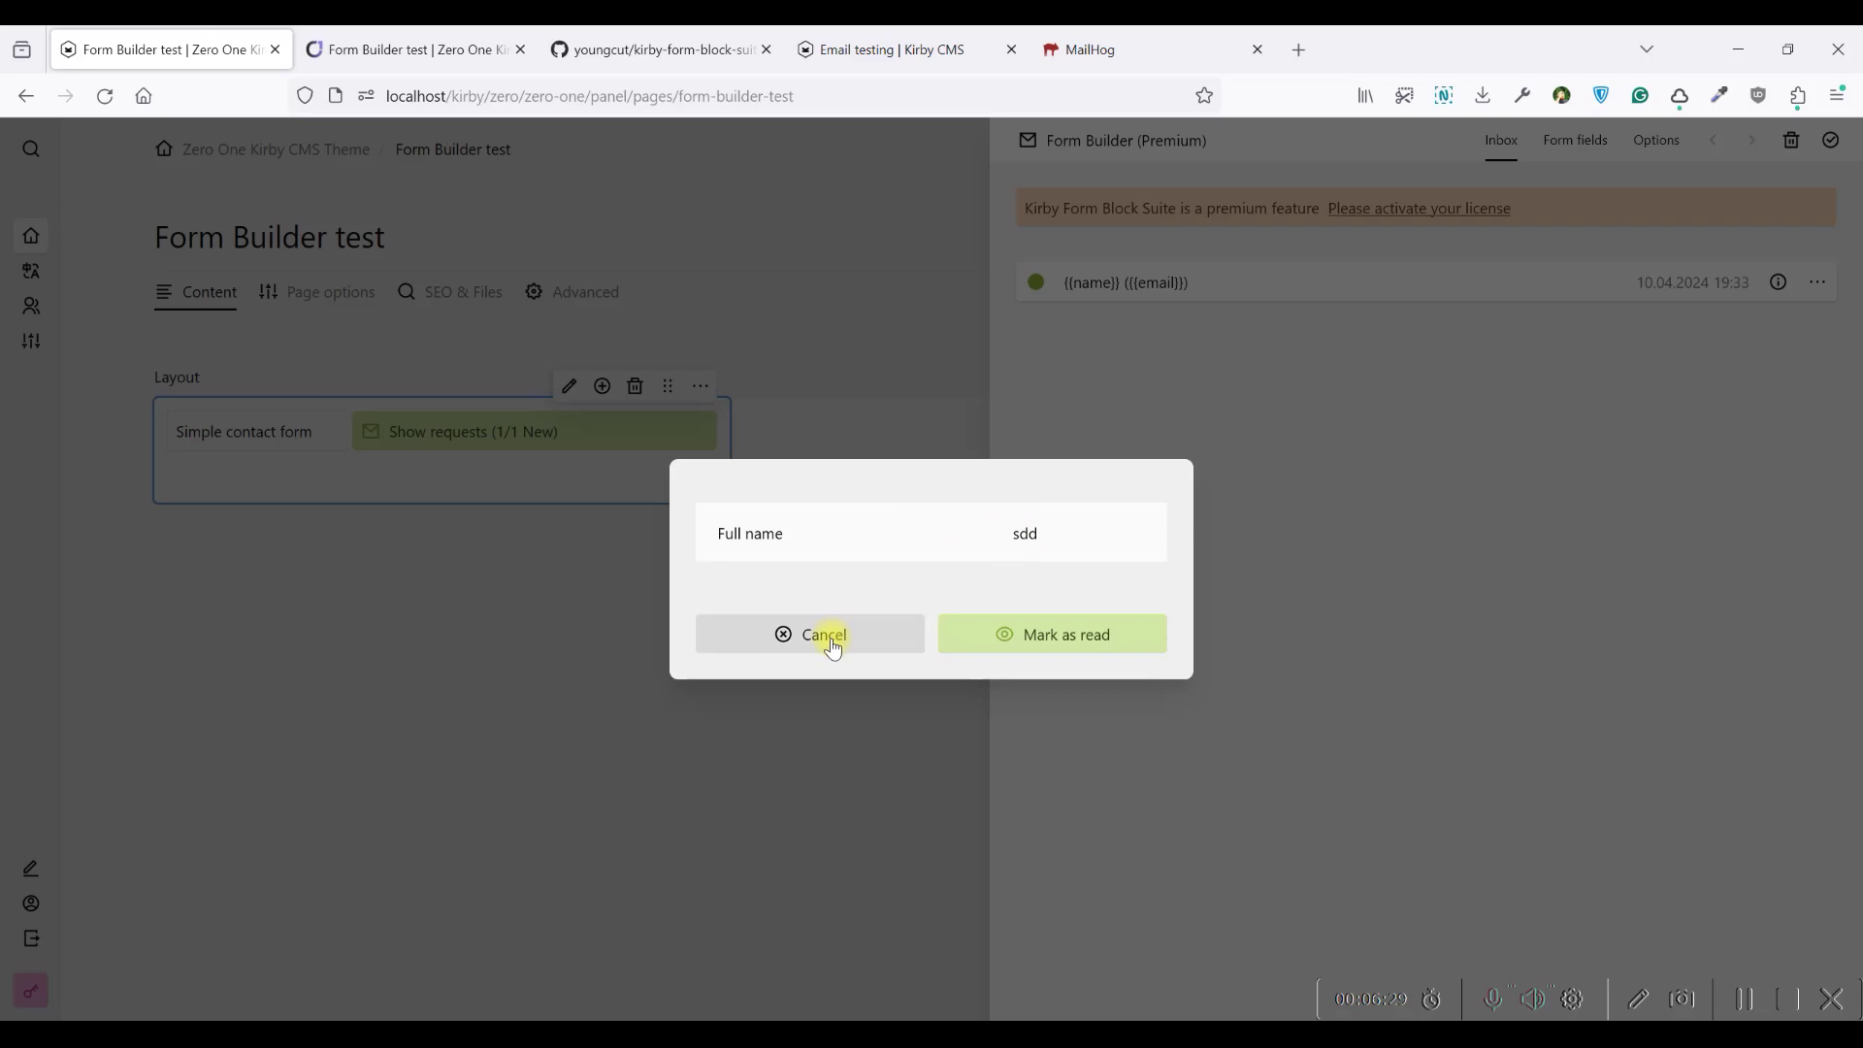
pyautogui.click(829, 638)
pyautogui.click(1073, 37)
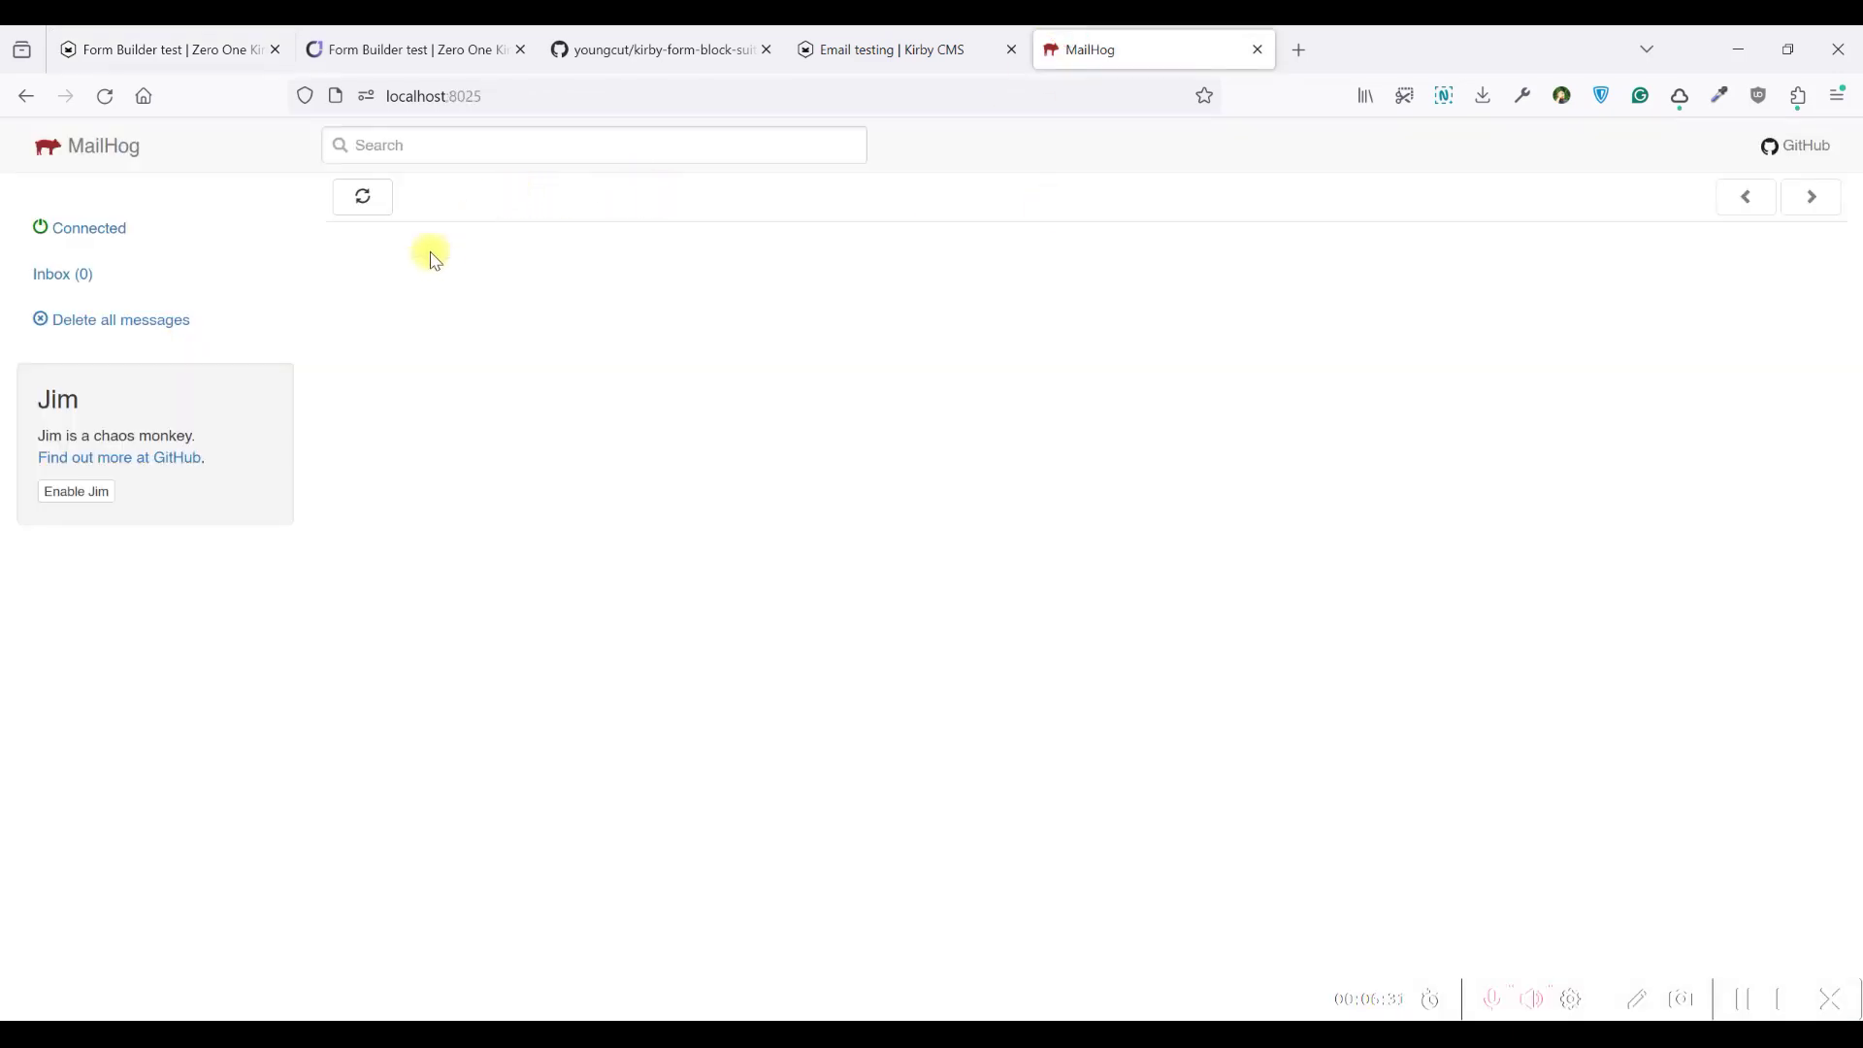
pyautogui.click(202, 36)
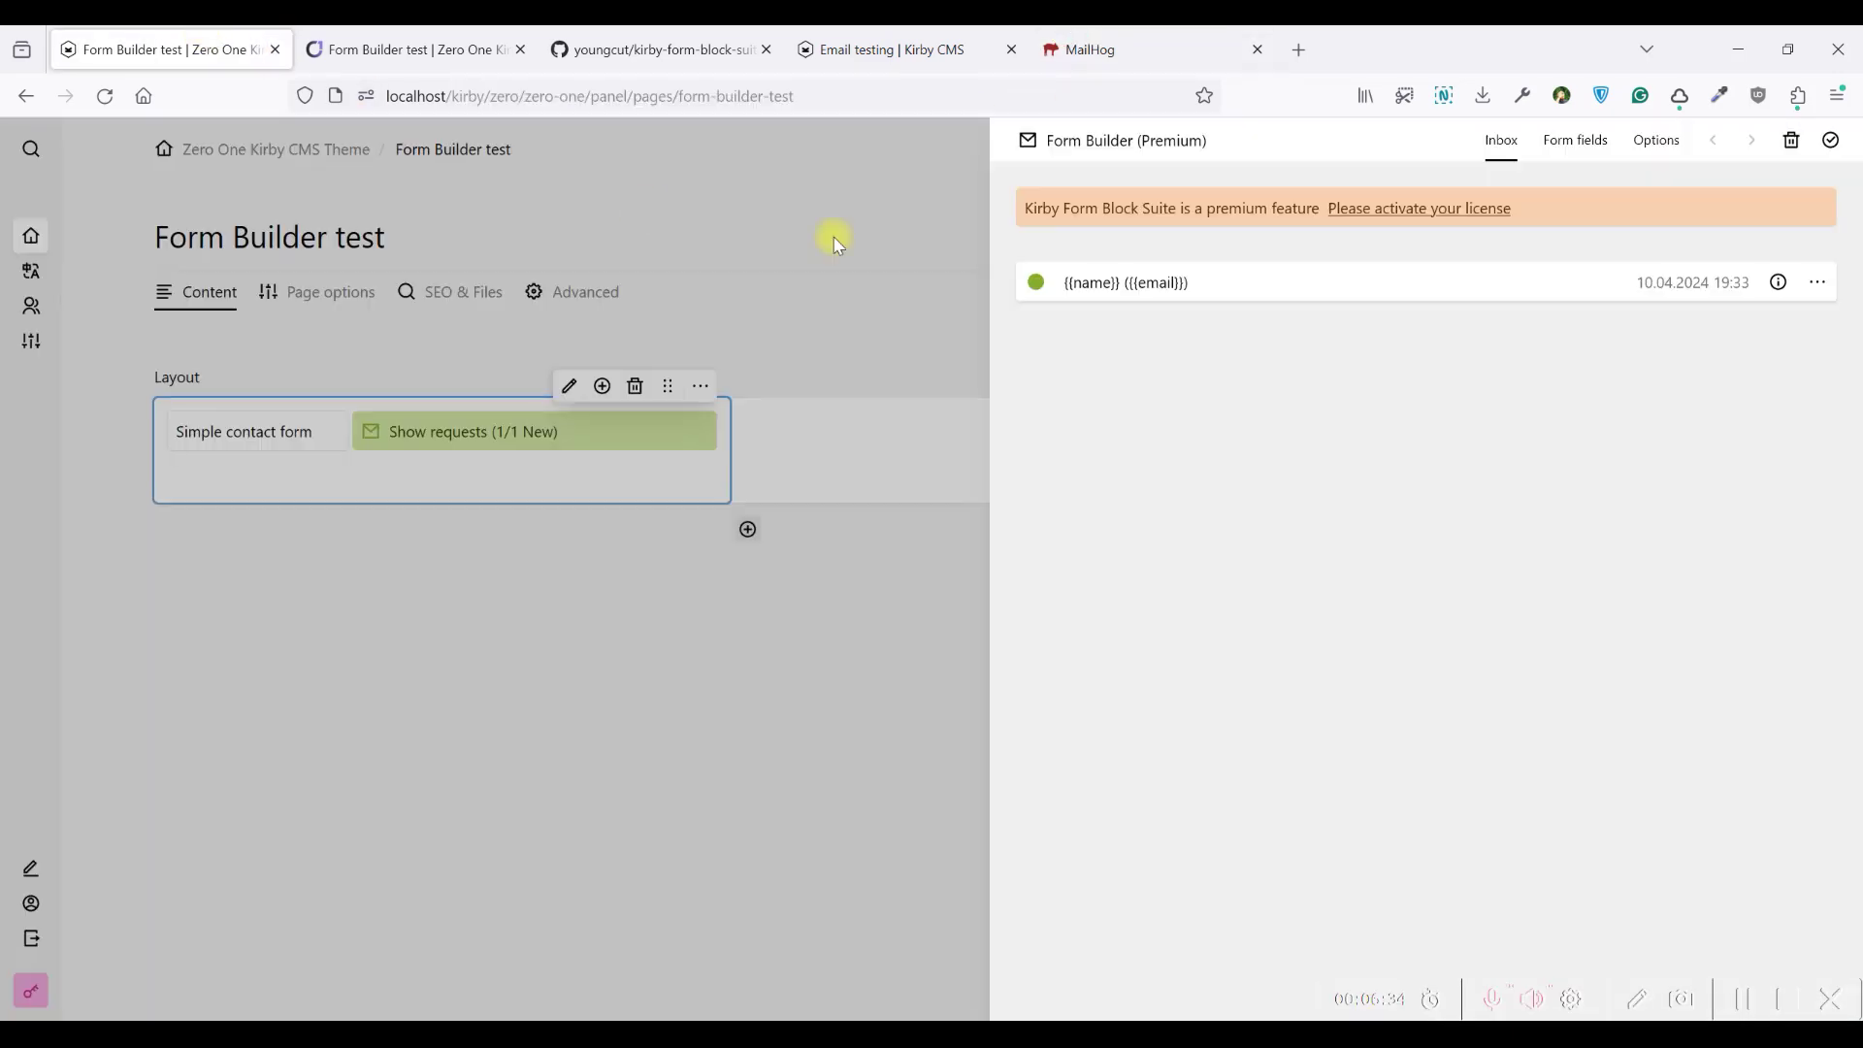
# Copy the Full name field's identifier full-name from its settings
pyautogui.click(1566, 146)
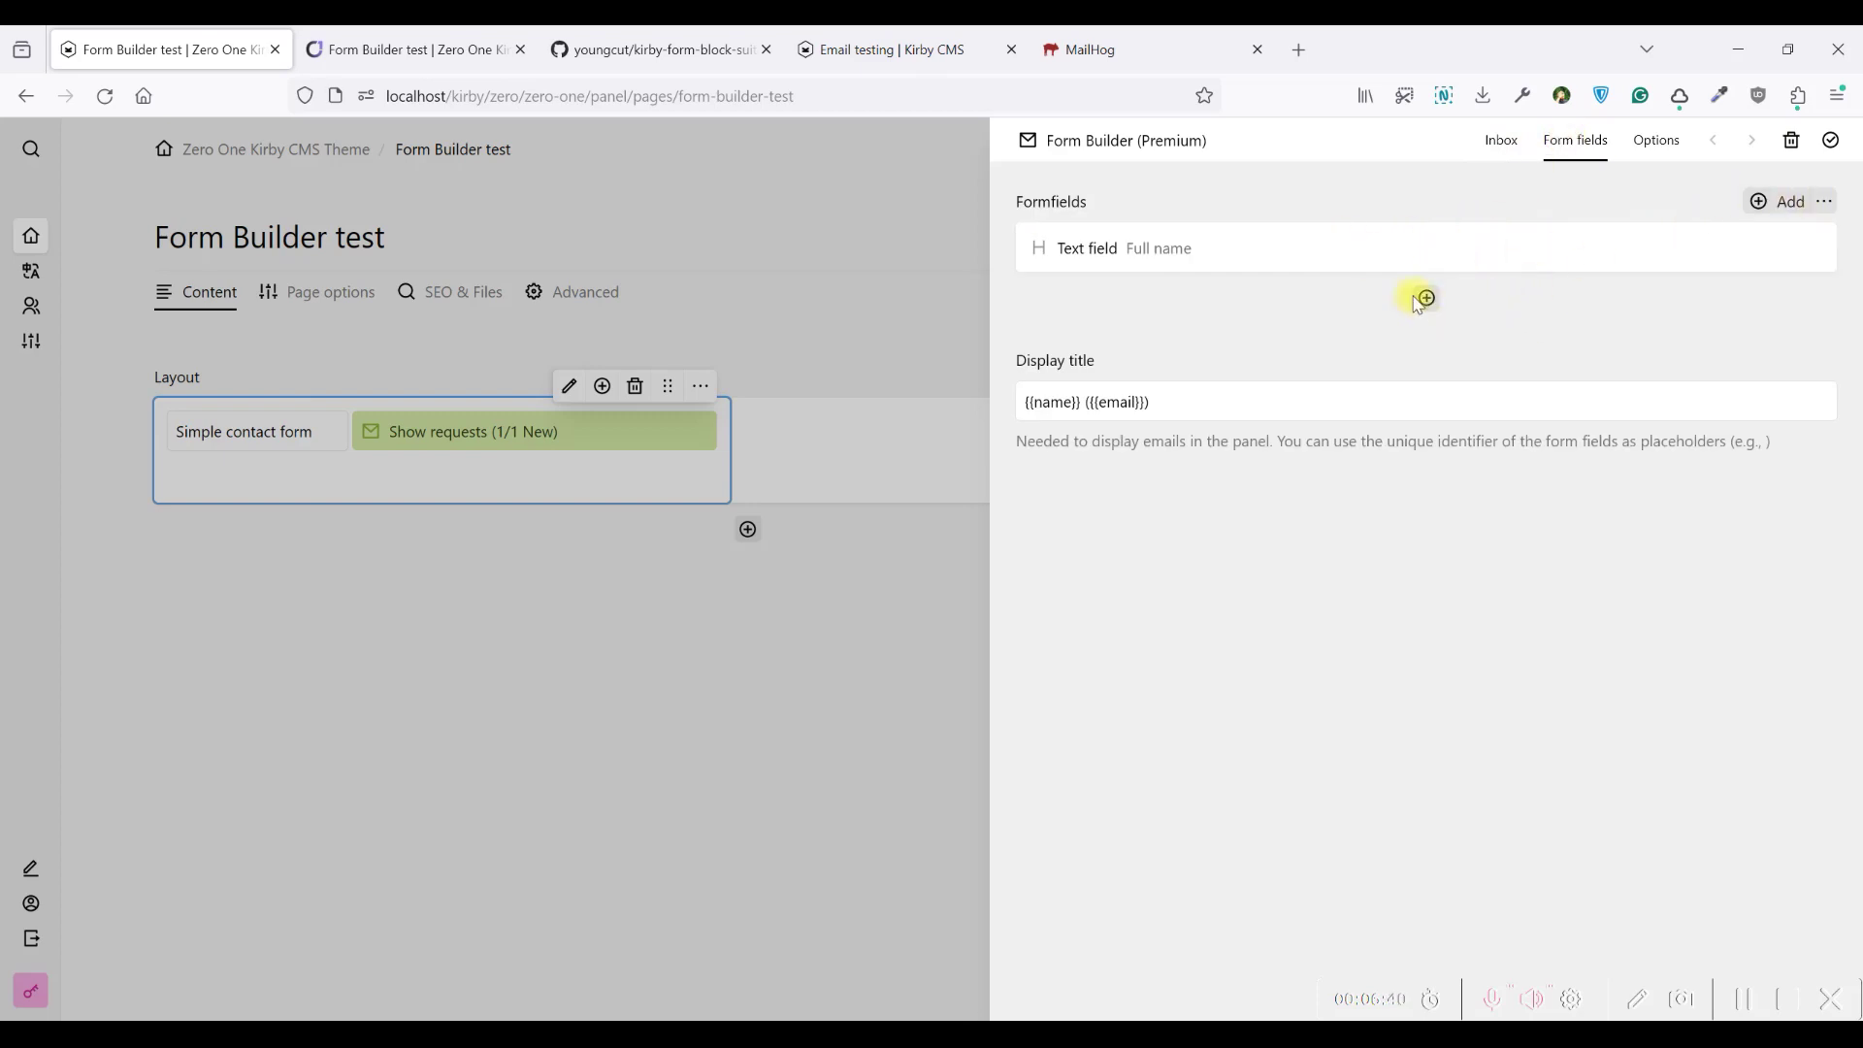
pyautogui.click(1251, 250)
pyautogui.moveTo(1531, 246); pyautogui.dragTo(1454, 240)
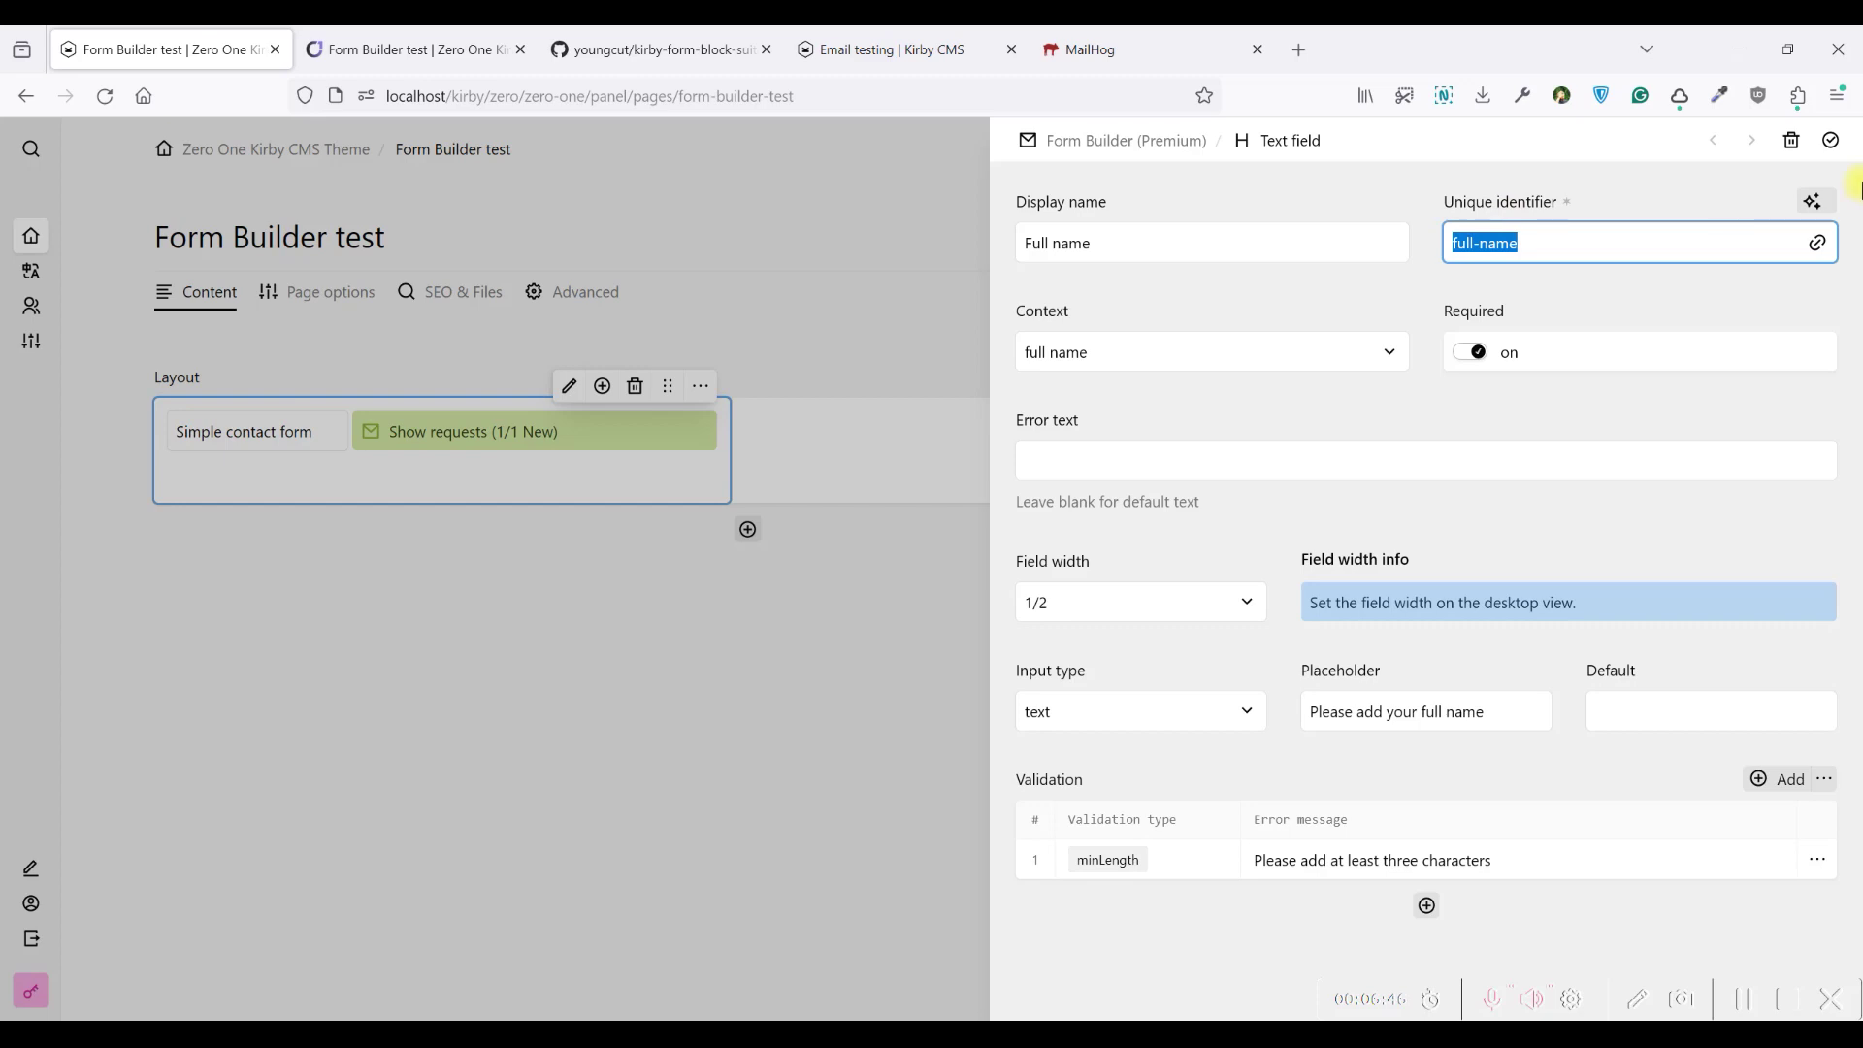
pyautogui.hotkey('ctrl', 'c')
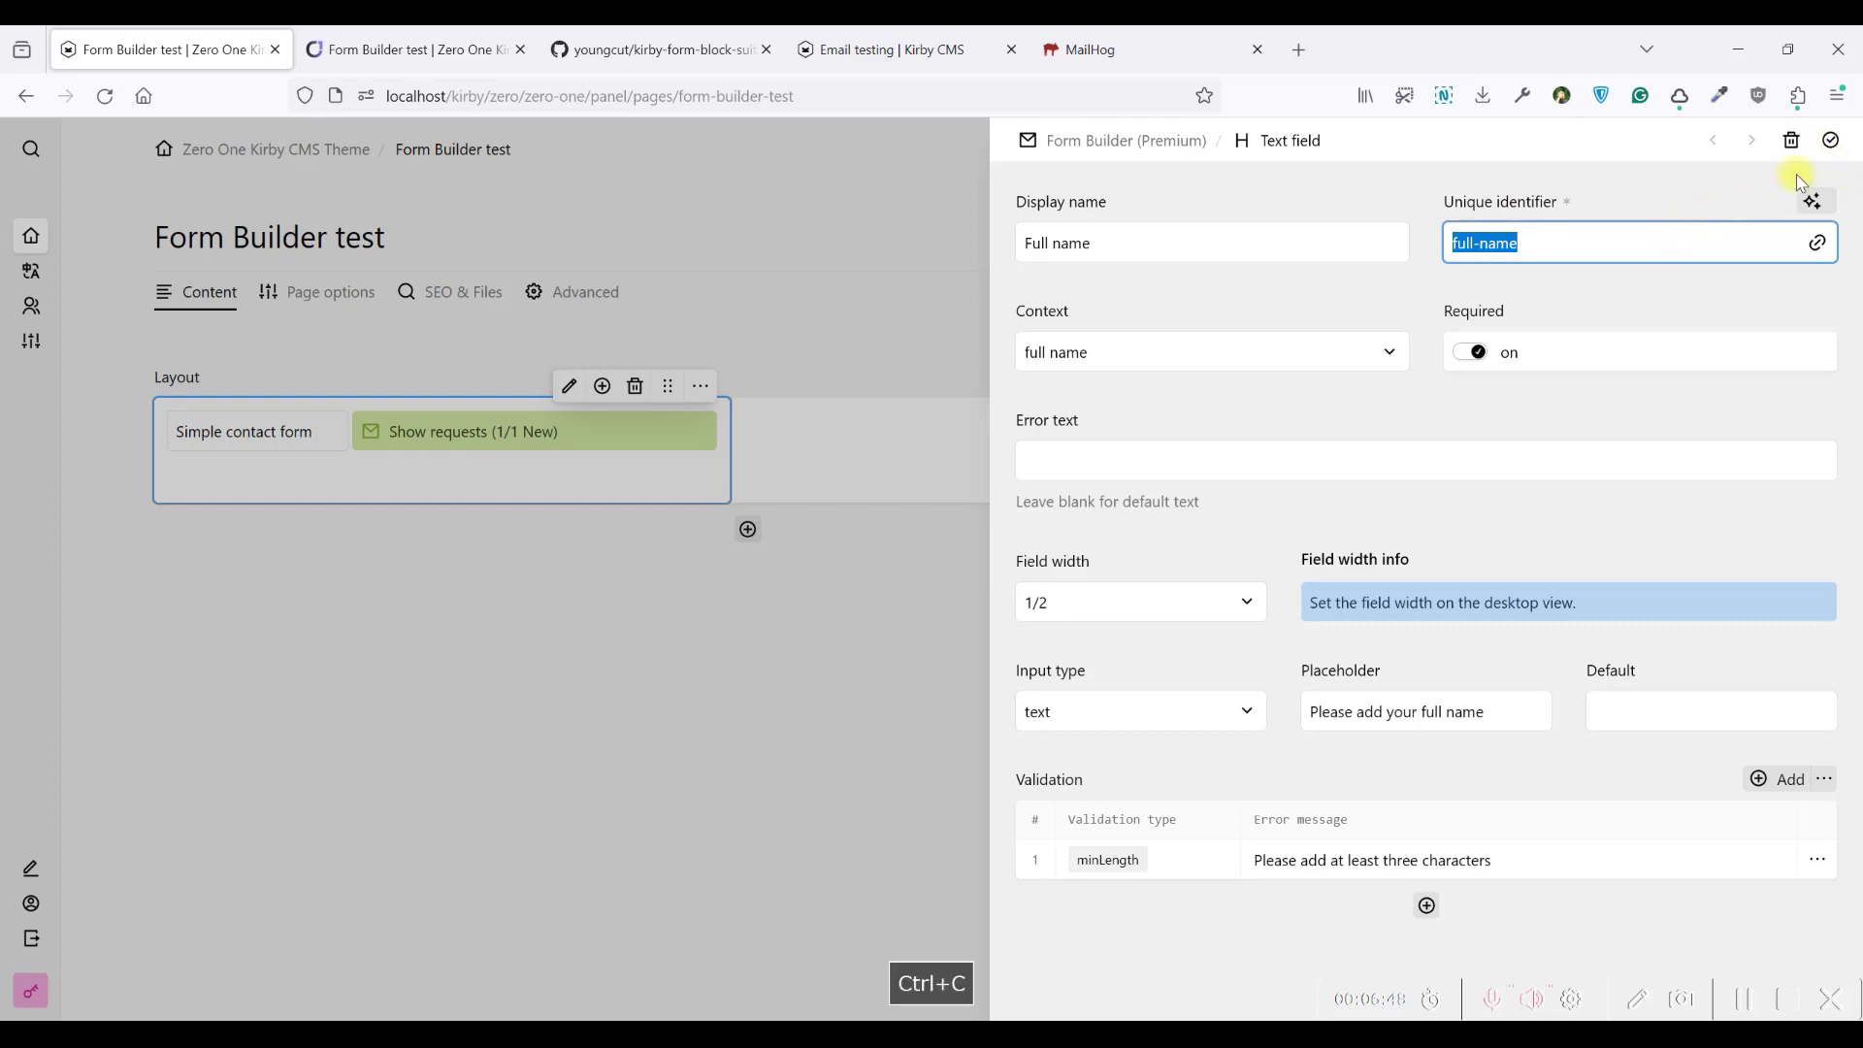
pyautogui.click(1832, 140)
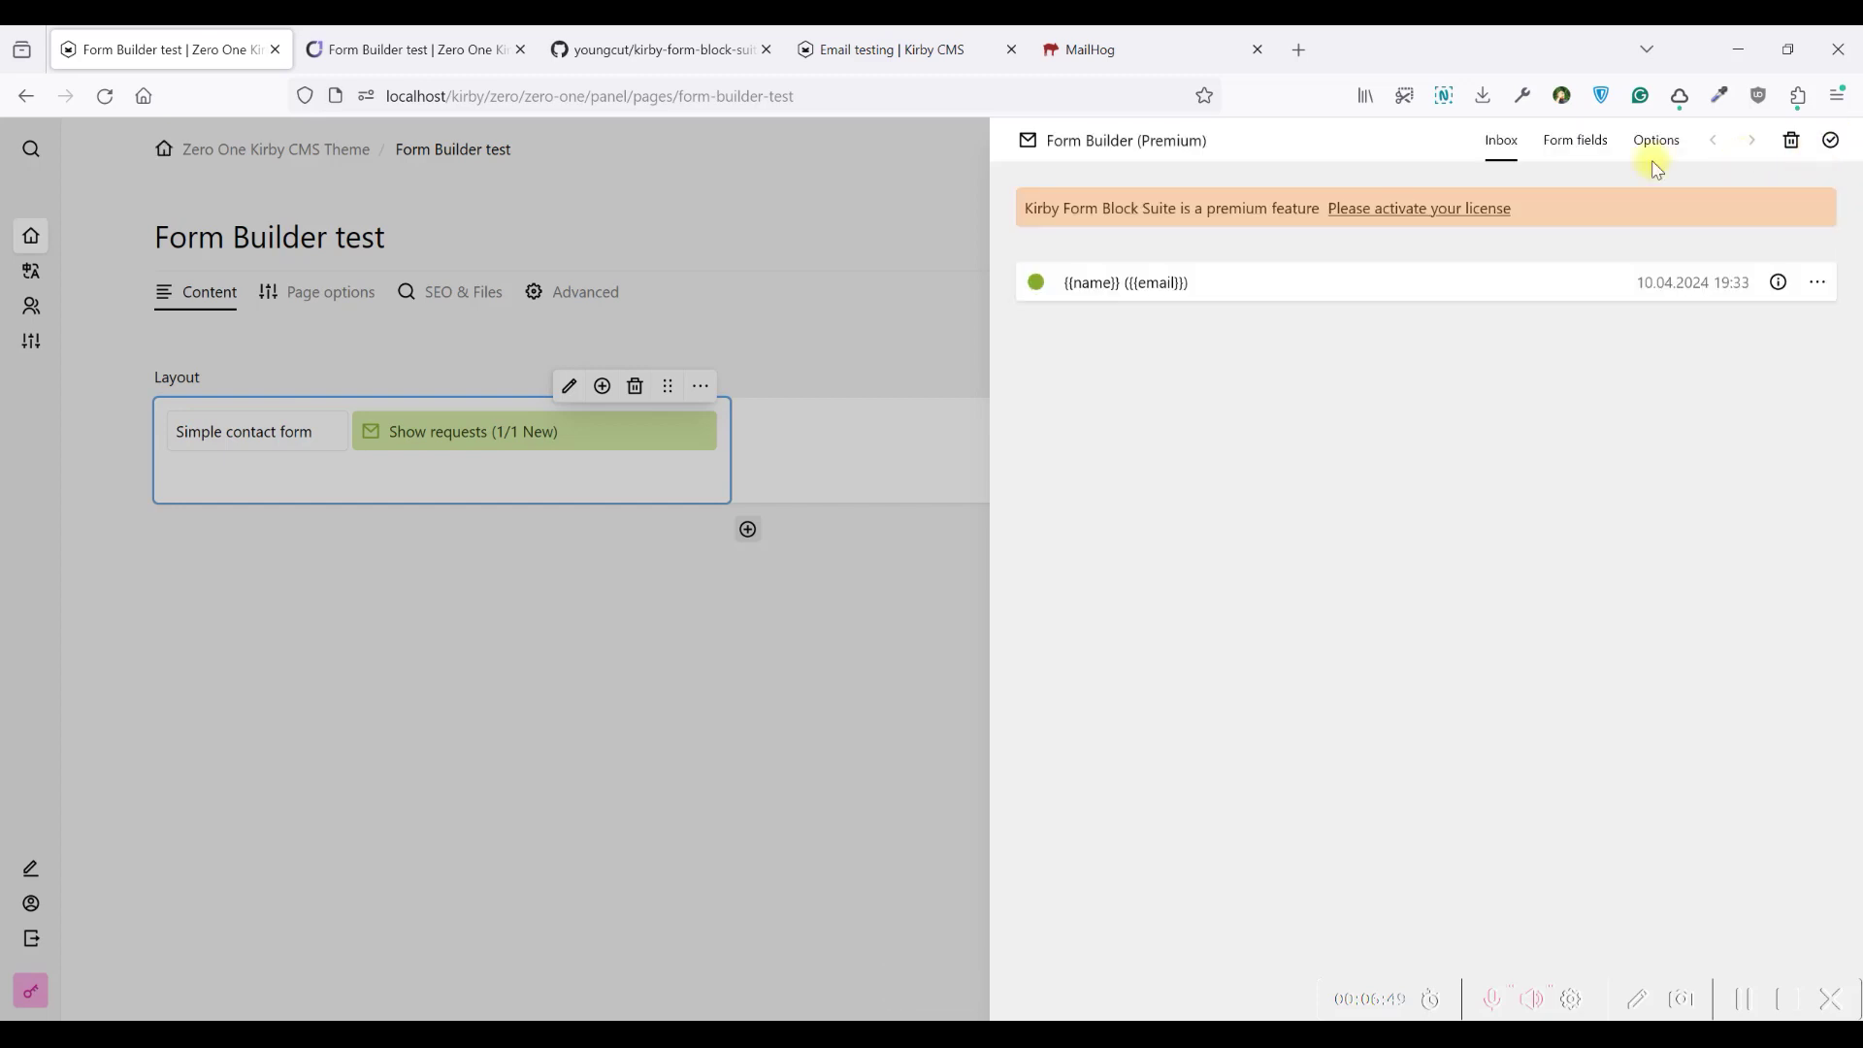
# Paste full-name over 'name' in the Display title, making it {{full-name}} ({{email}})
pyautogui.doubleClick(1101, 282)
pyautogui.hotkey('ctrl', 'v')
pyautogui.hotkey('ctrl', 'v')
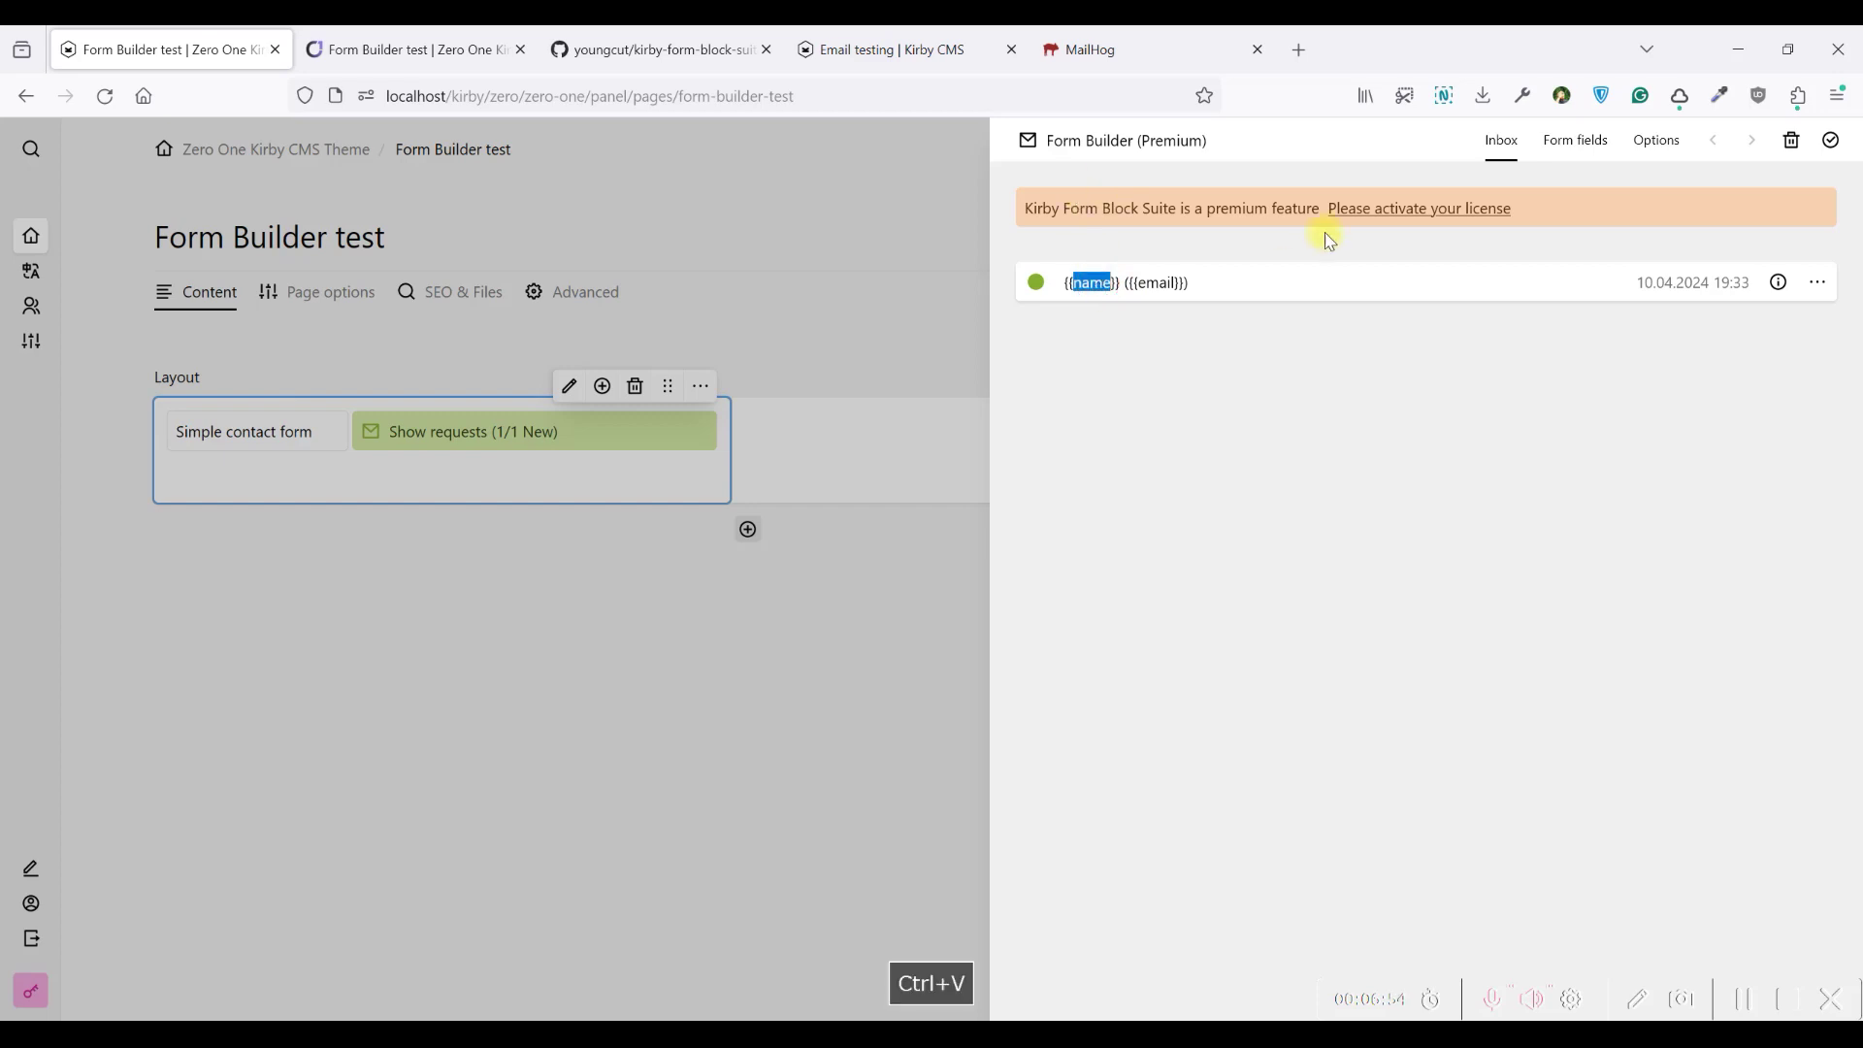
pyautogui.click(1572, 139)
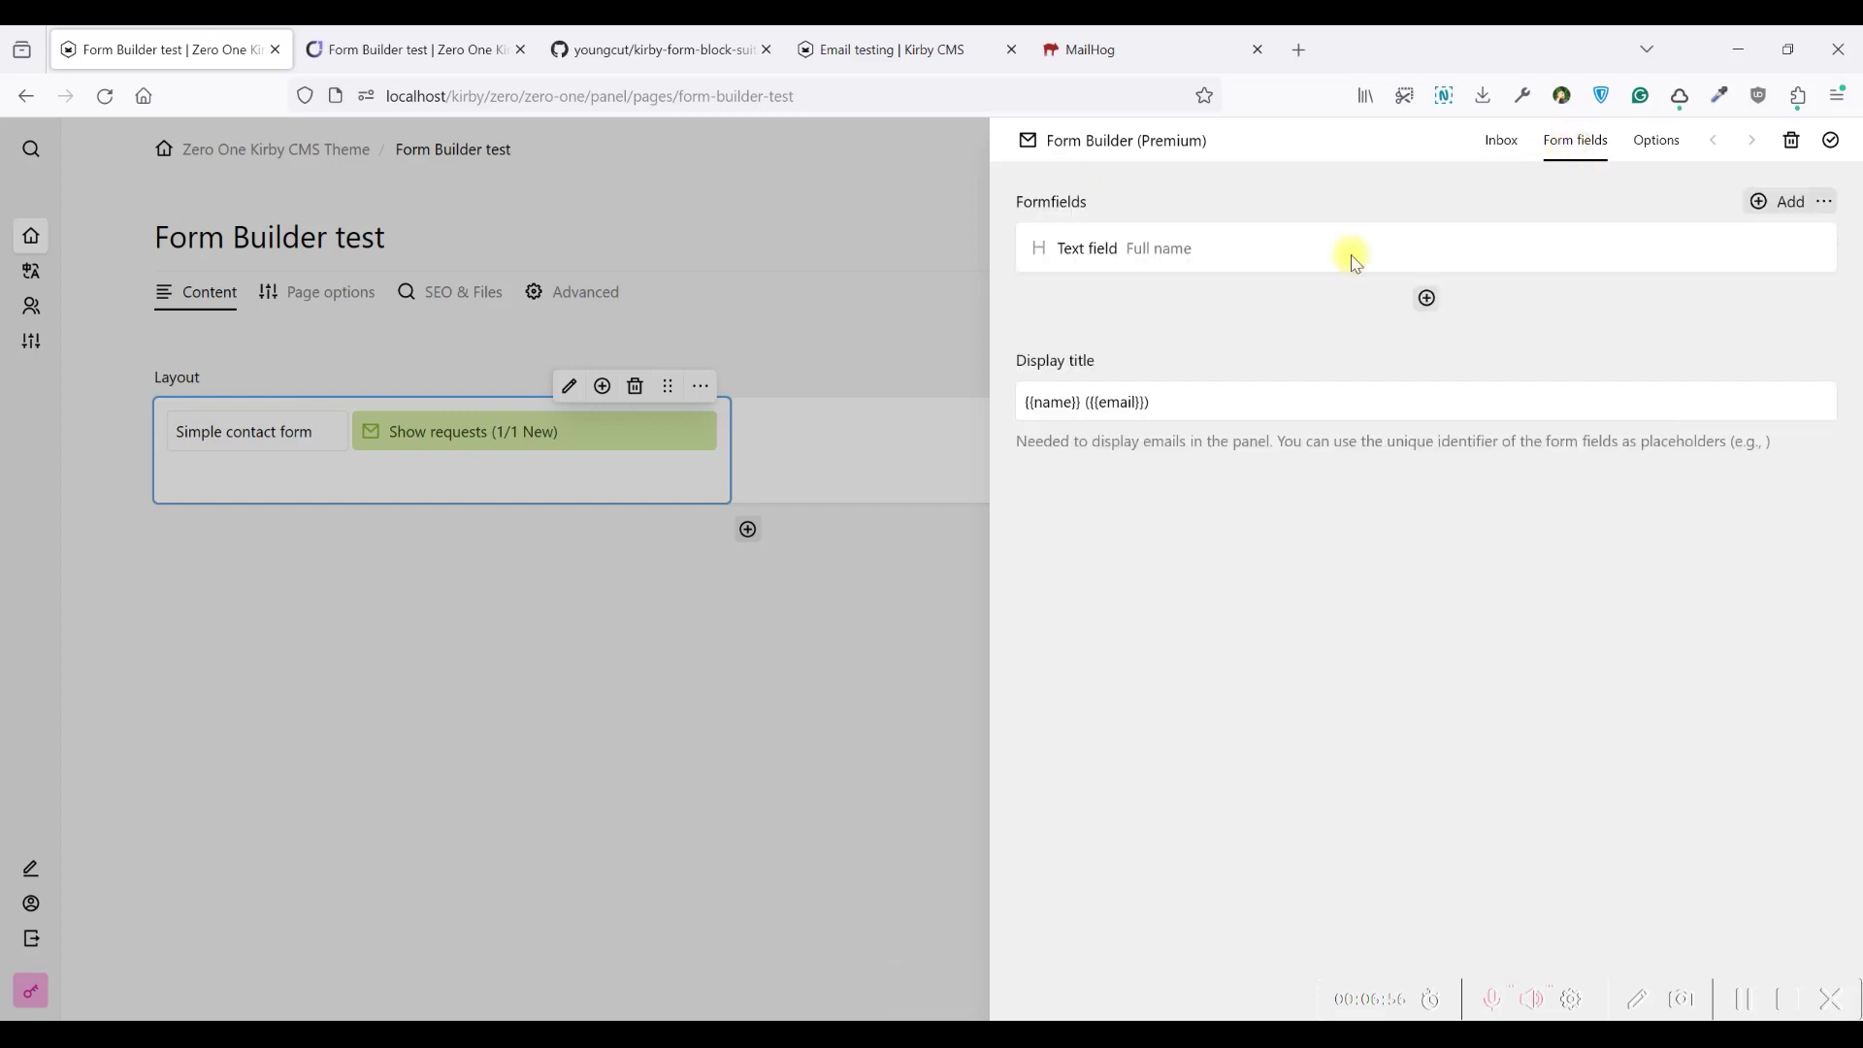
pyautogui.doubleClick(1053, 401)
pyautogui.hotkey('ctrl', 'v')
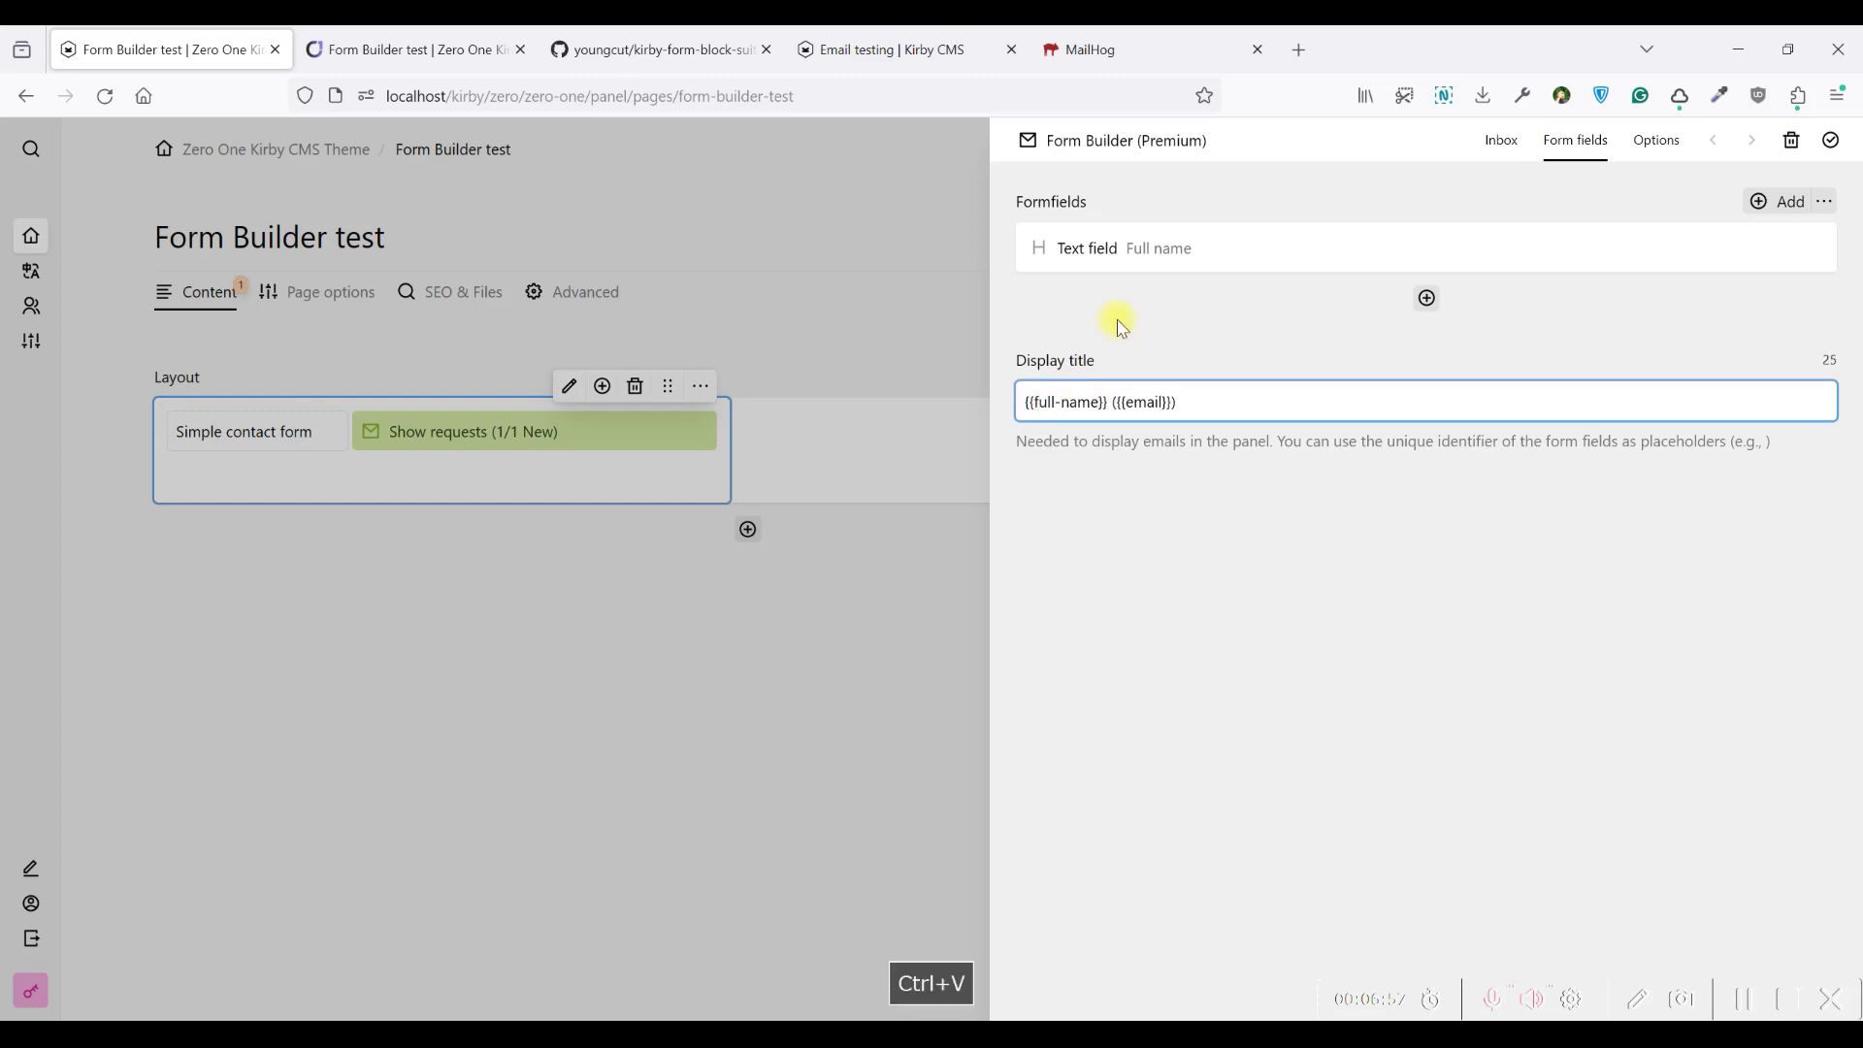
# Add a required text field named Email with identifier email and email context
pyautogui.click(1428, 300)
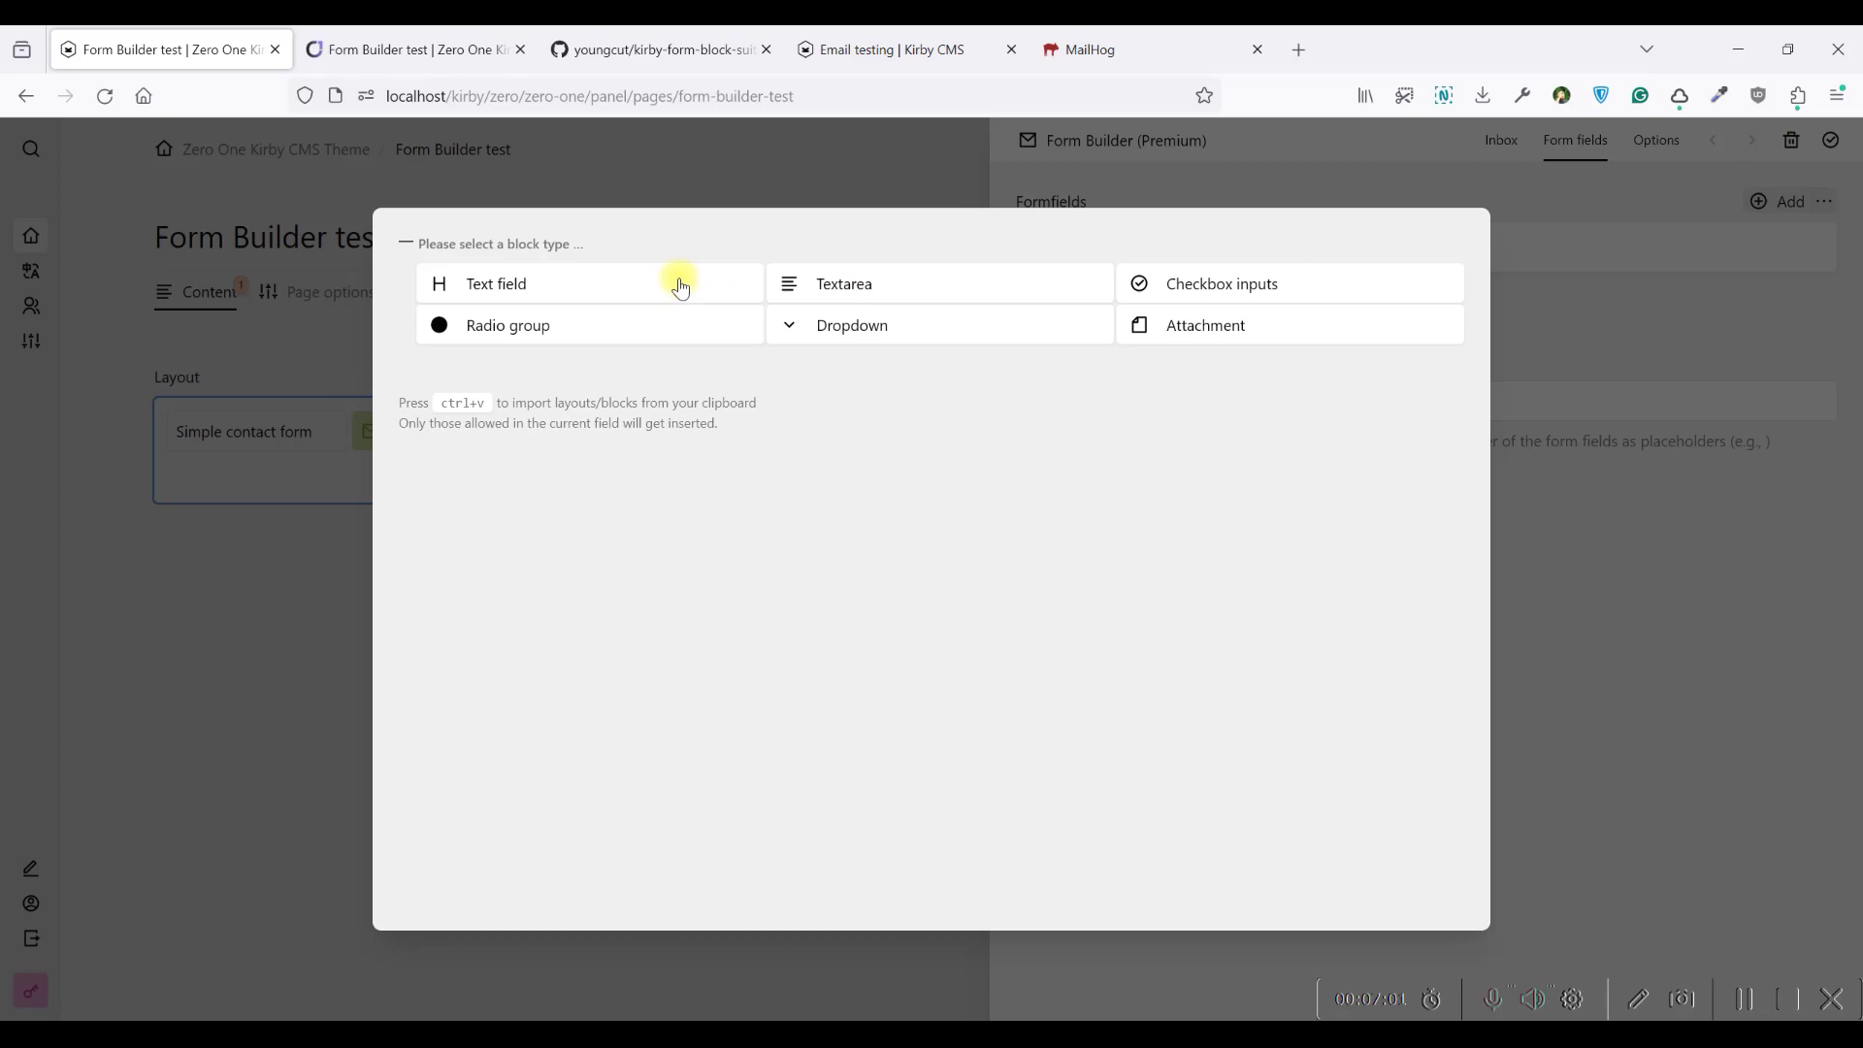
pyautogui.click(599, 277)
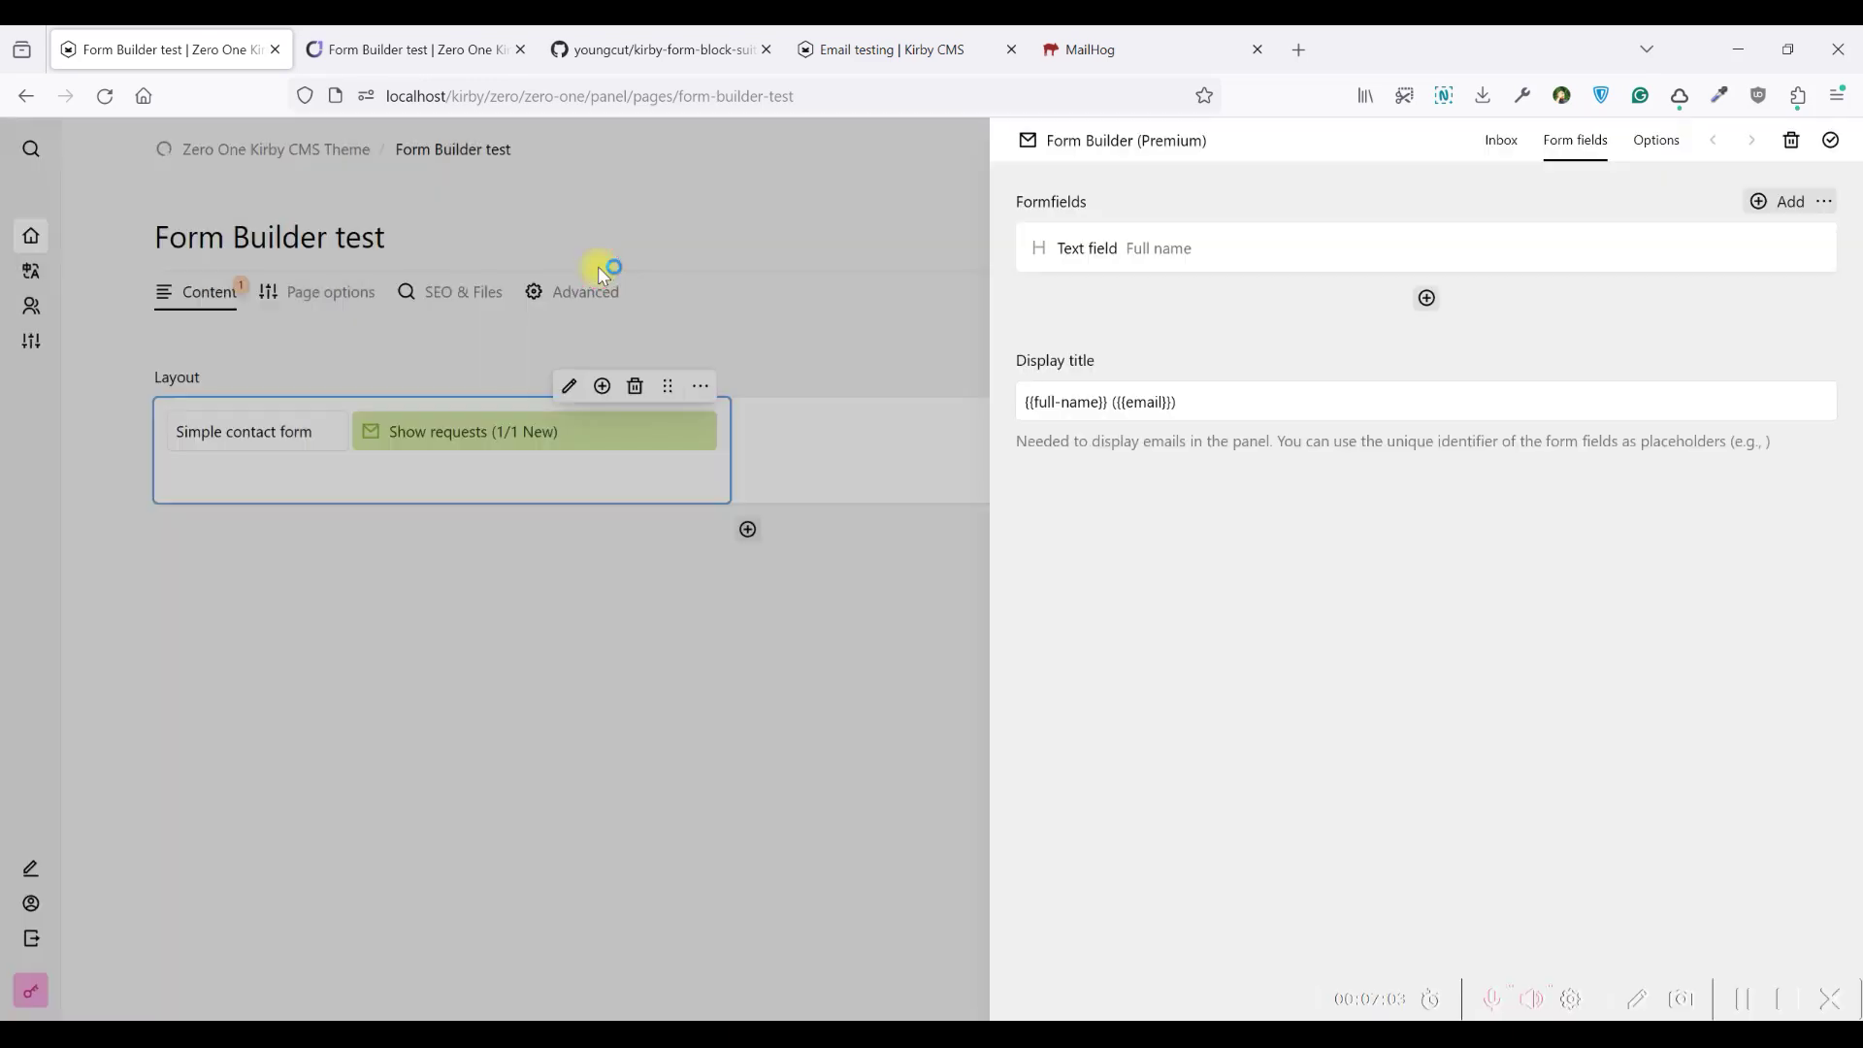
pyautogui.click(1127, 242)
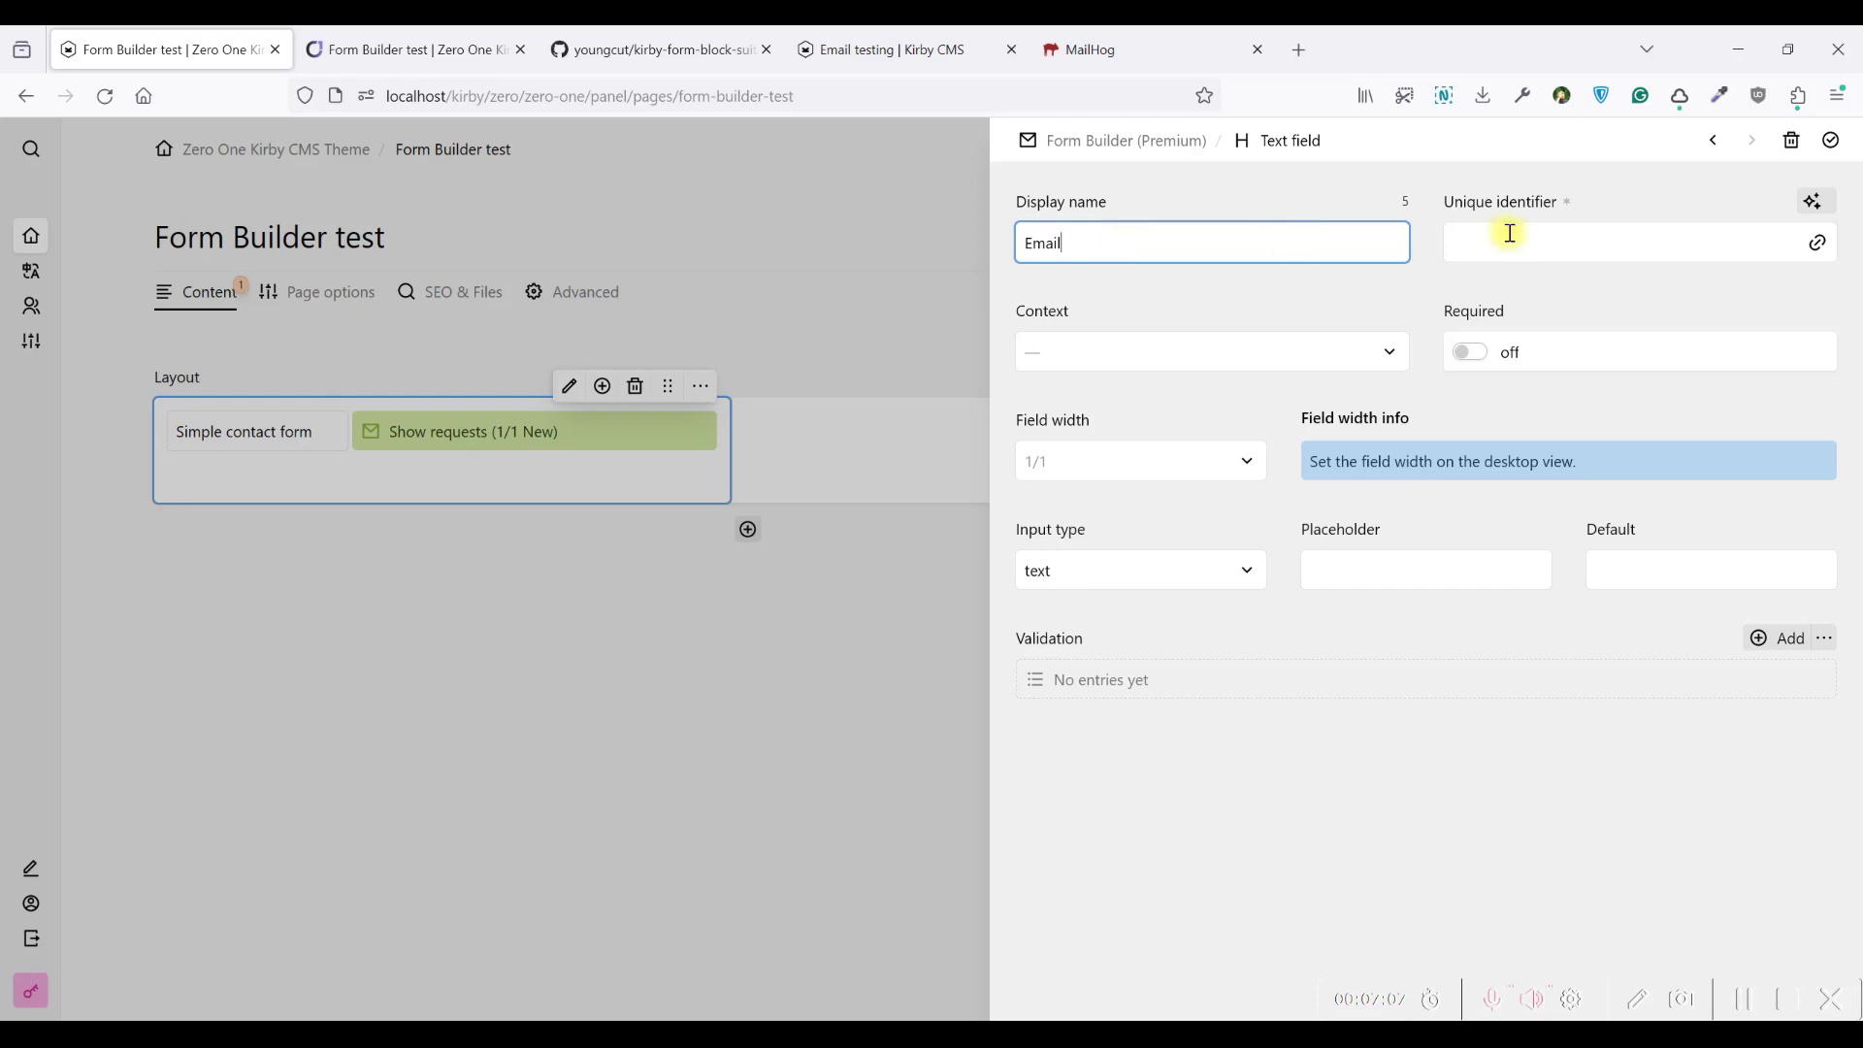
pyautogui.click(1824, 203)
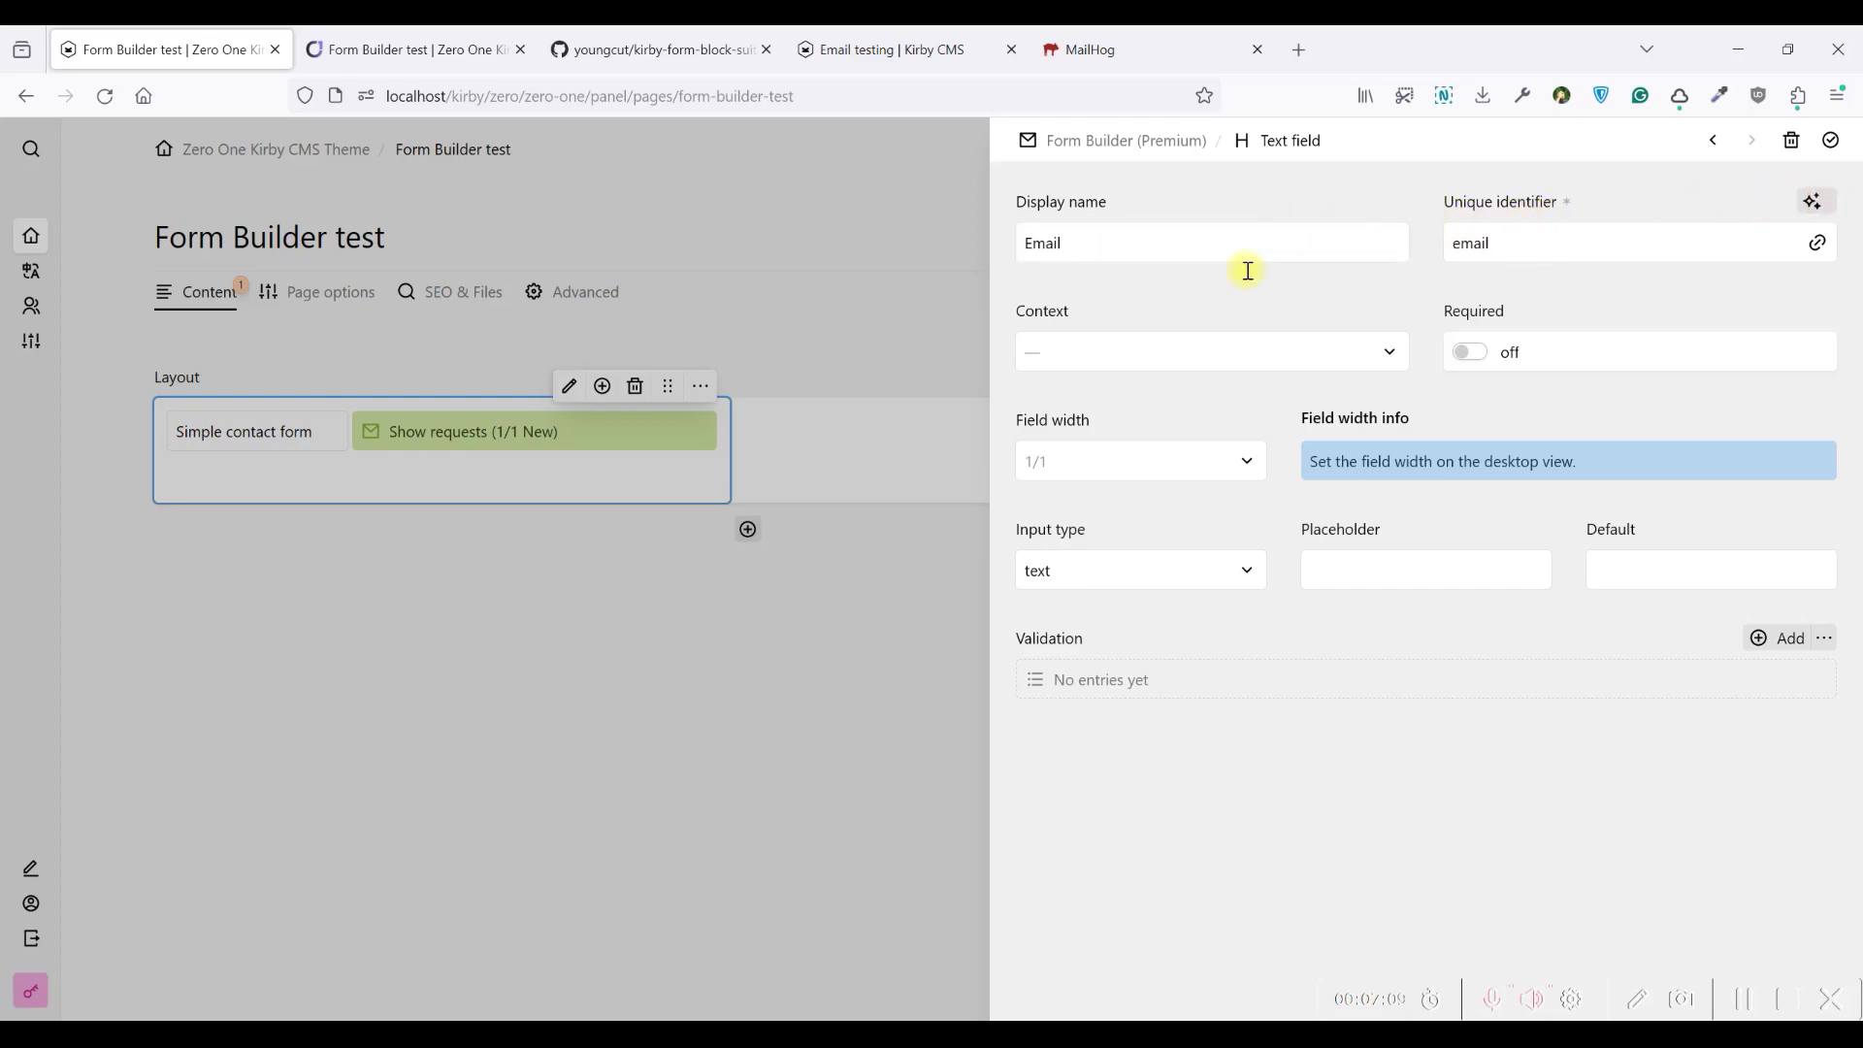
pyautogui.click(1107, 332)
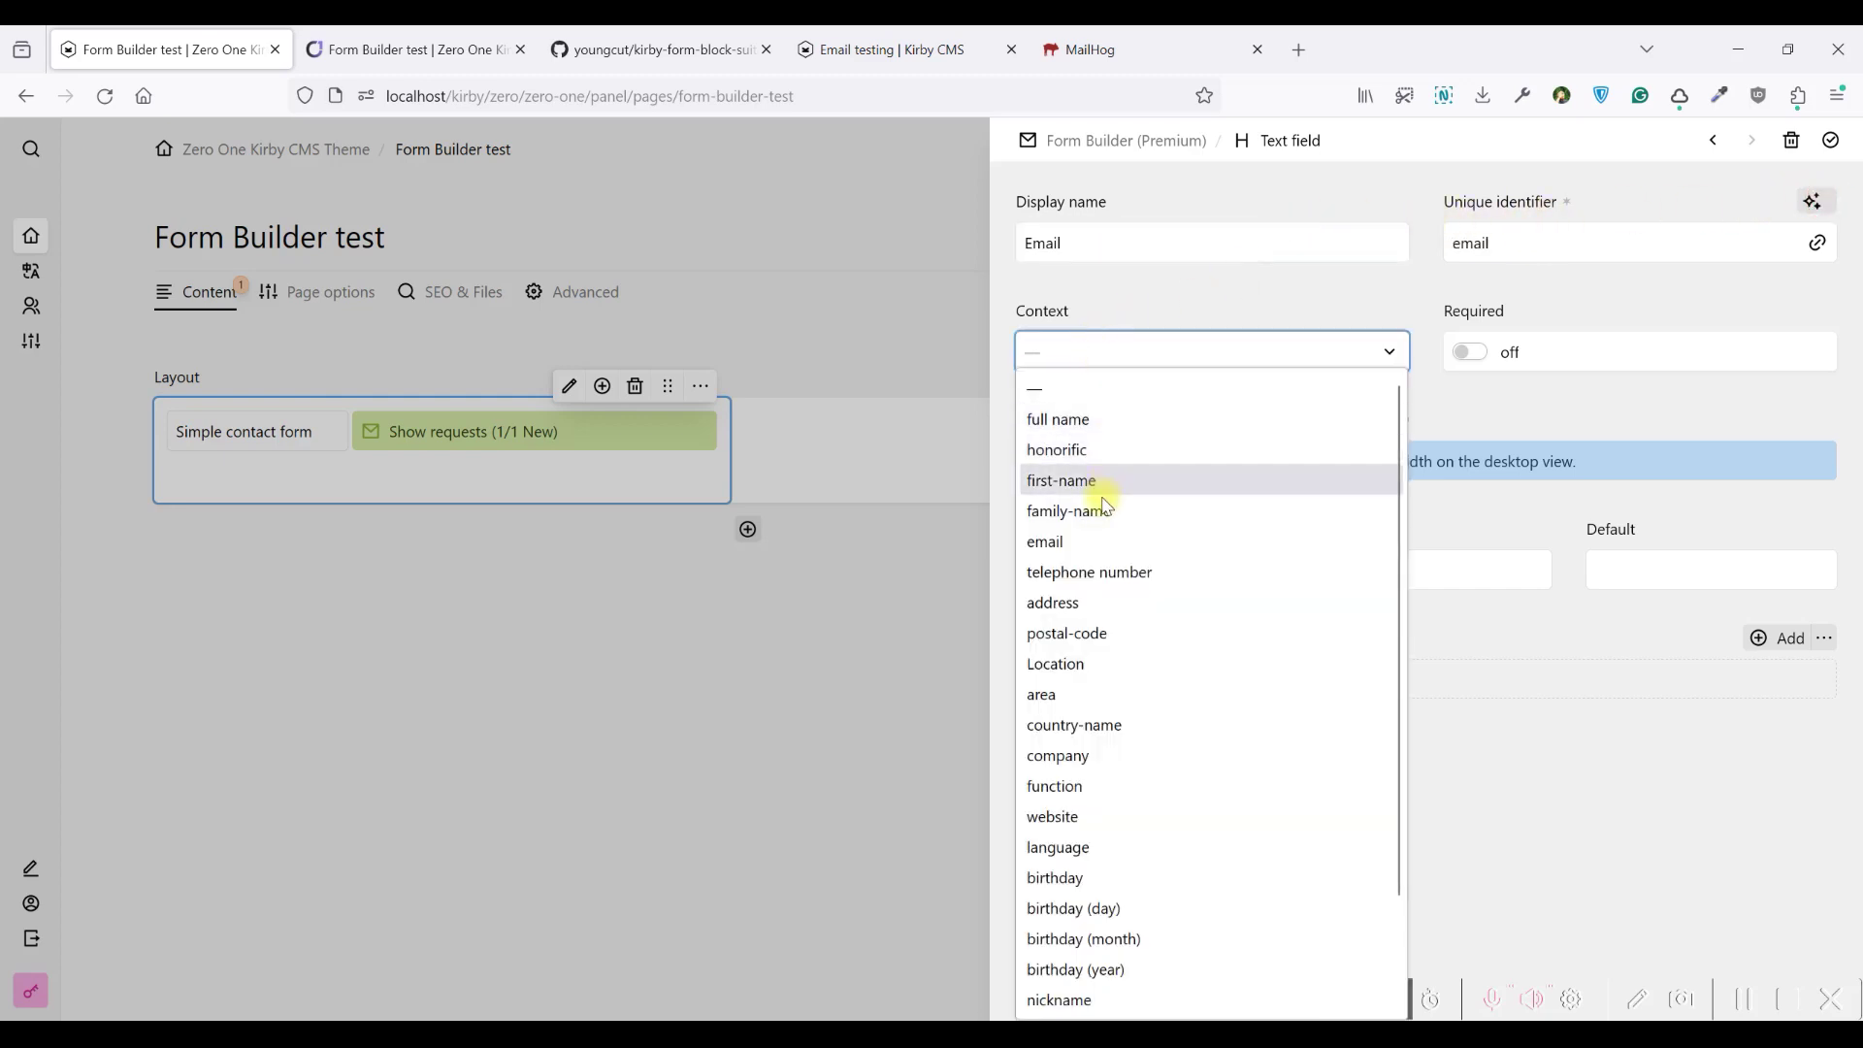
pyautogui.click(1088, 549)
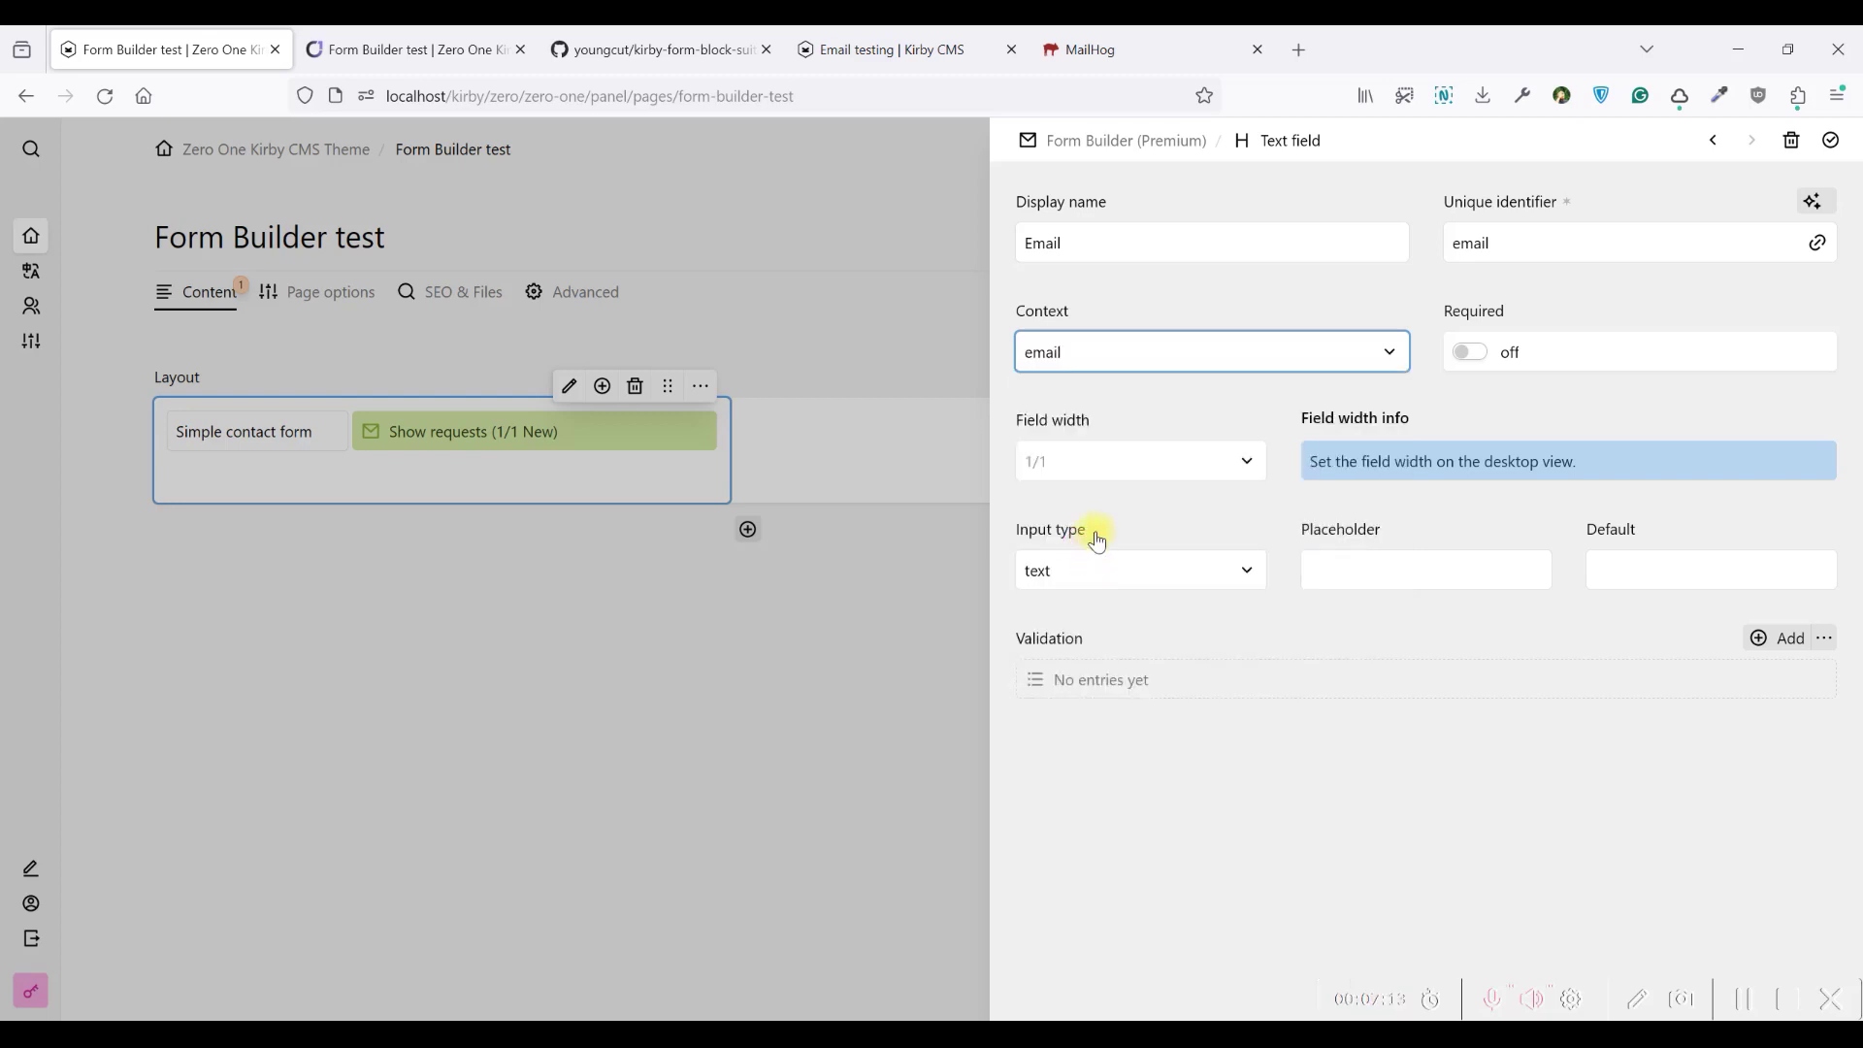
pyautogui.click(1467, 352)
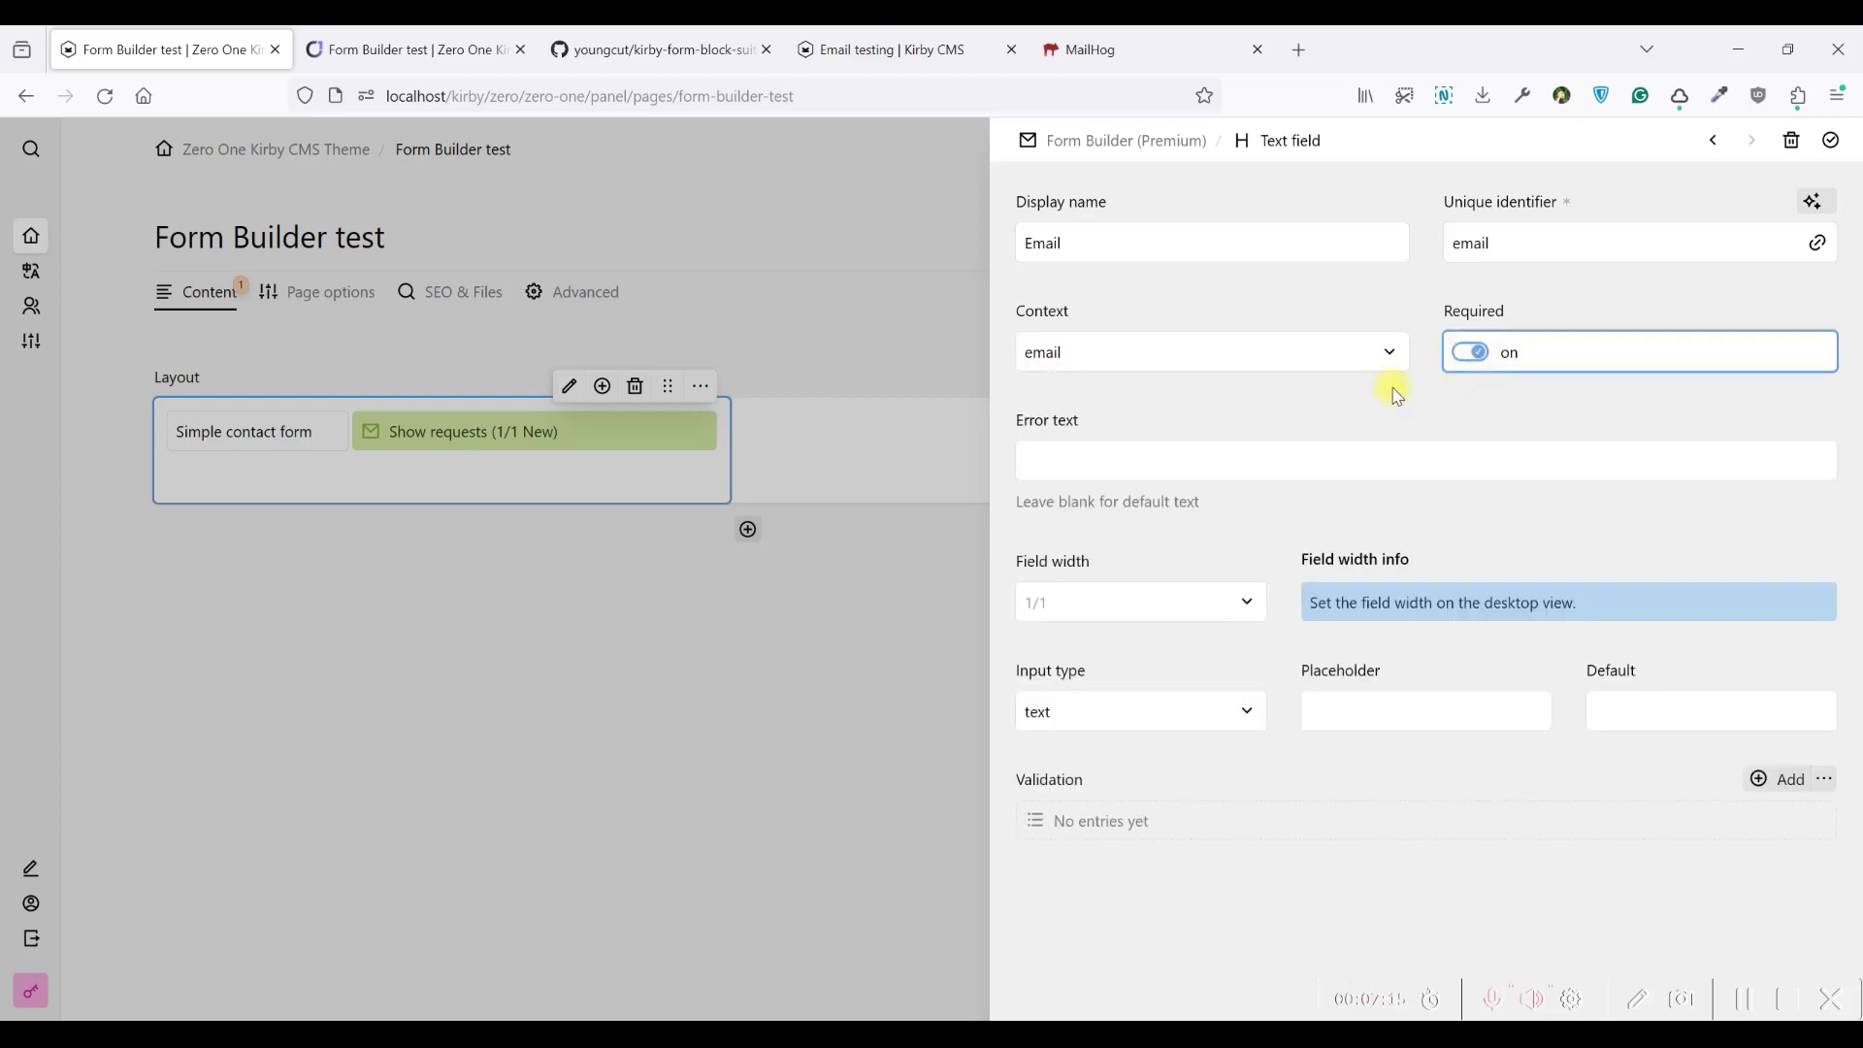
# Set the Email field's error text to 'Email is required'
pyautogui.click(1099, 465)
pyautogui.write('Please add valid m')
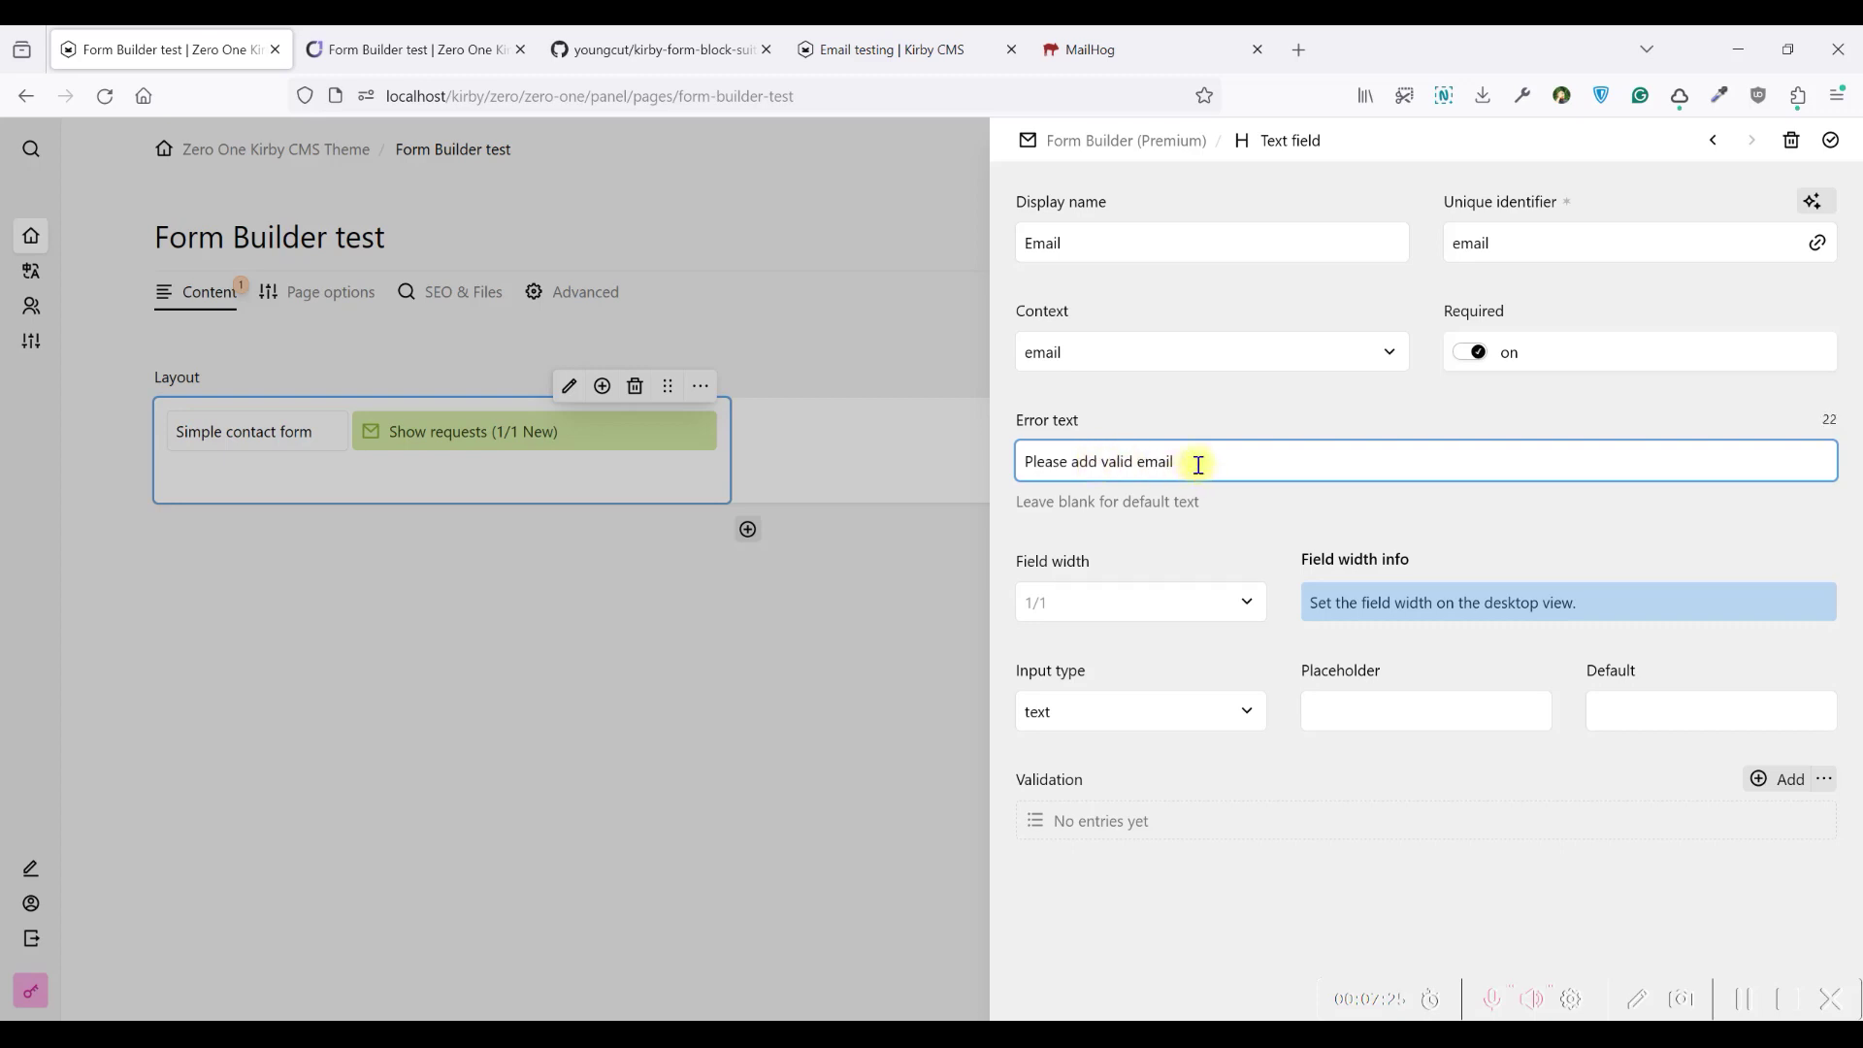
pyautogui.moveTo(1199, 466); pyautogui.dragTo(1030, 466)
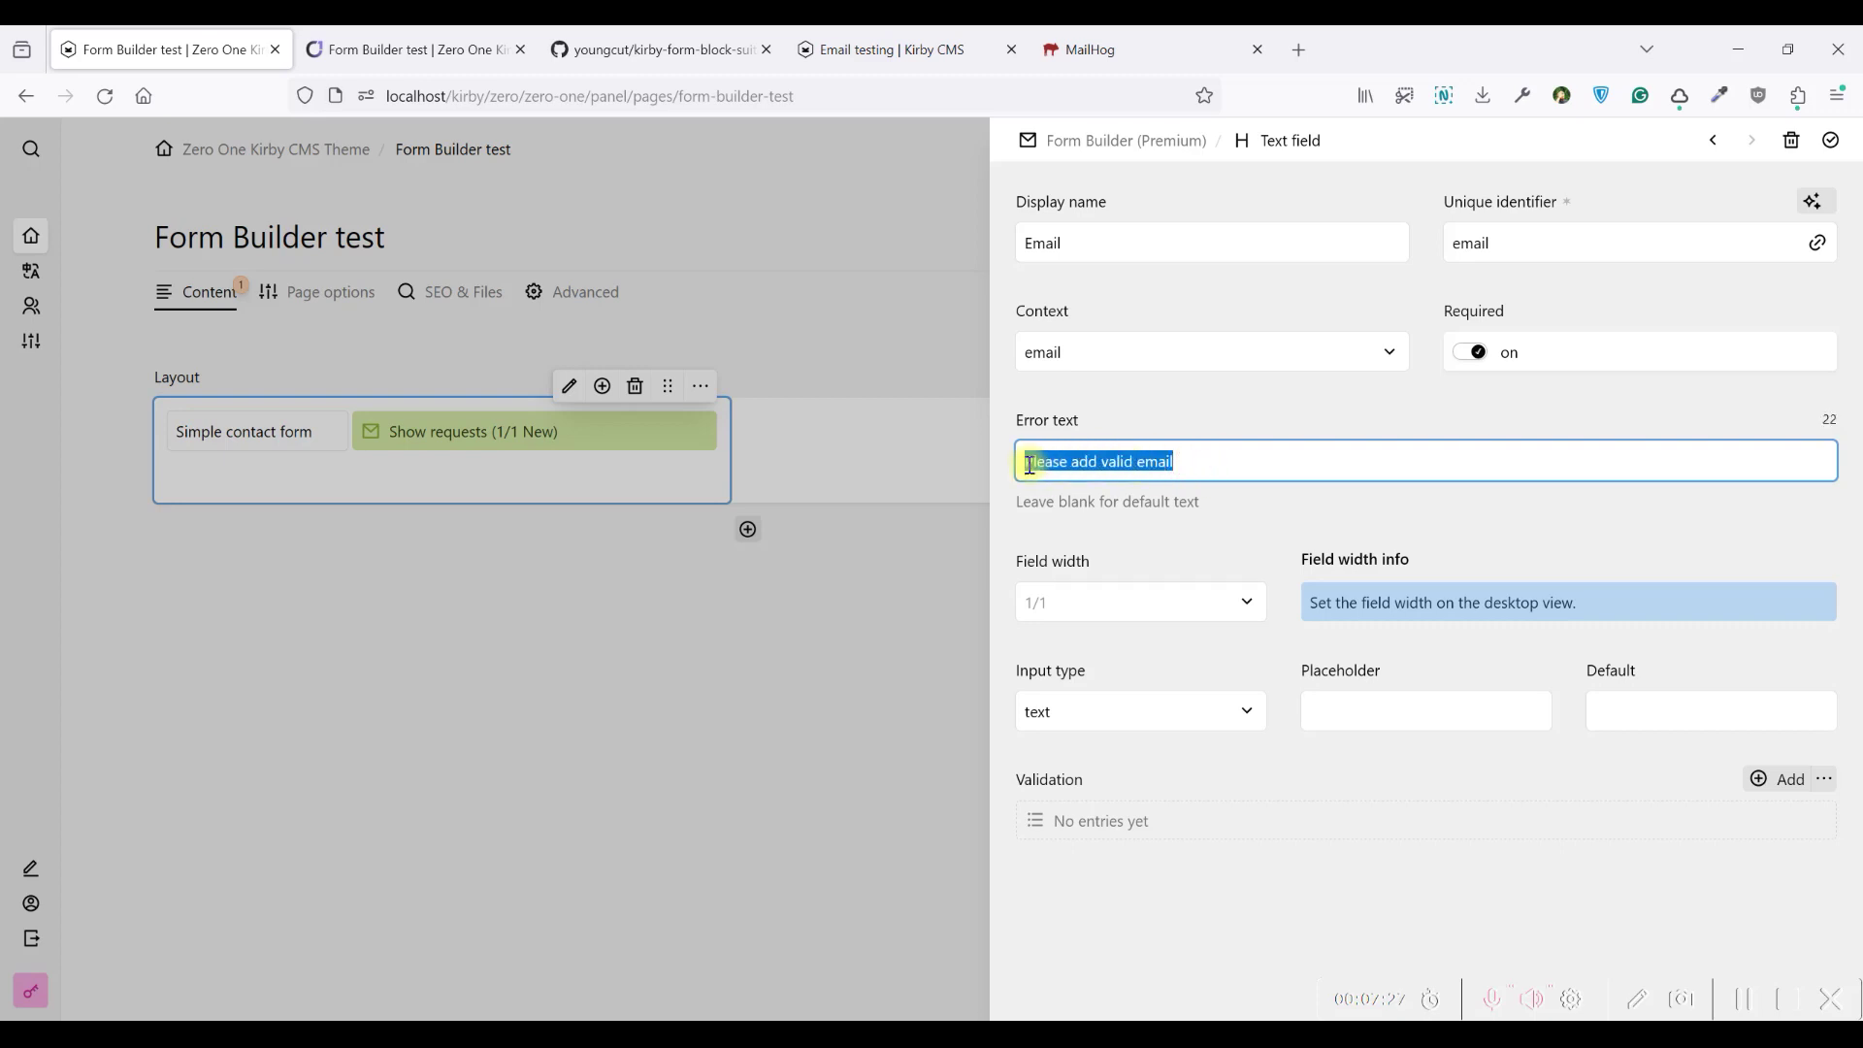
pyautogui.press('BackSpace')
pyautogui.write('This')
pyautogui.press('BackSpace')
pyautogui.press('BackSpace')
pyautogui.press('BackSpace')
pyautogui.write('Email is required')
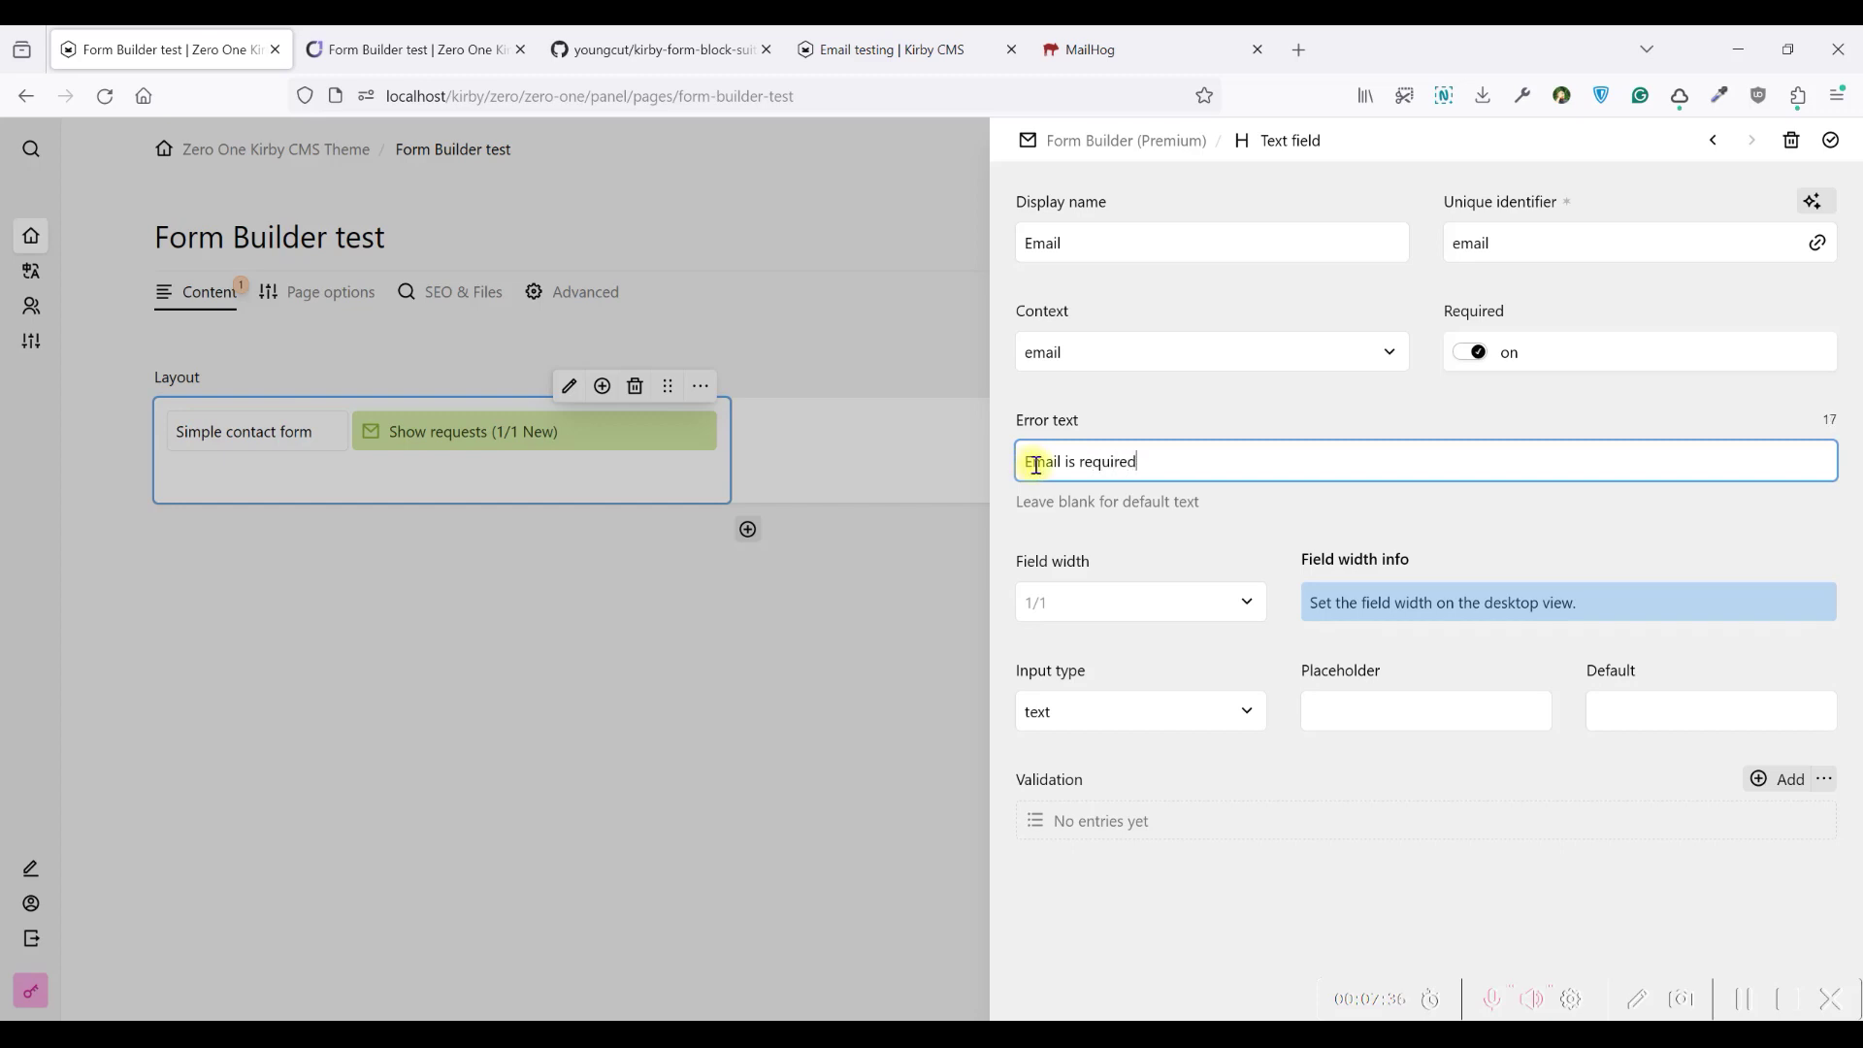
# Set the Email field to 1/2 width, email input type, with placeholder 'Please add your email'
pyautogui.click(1152, 615)
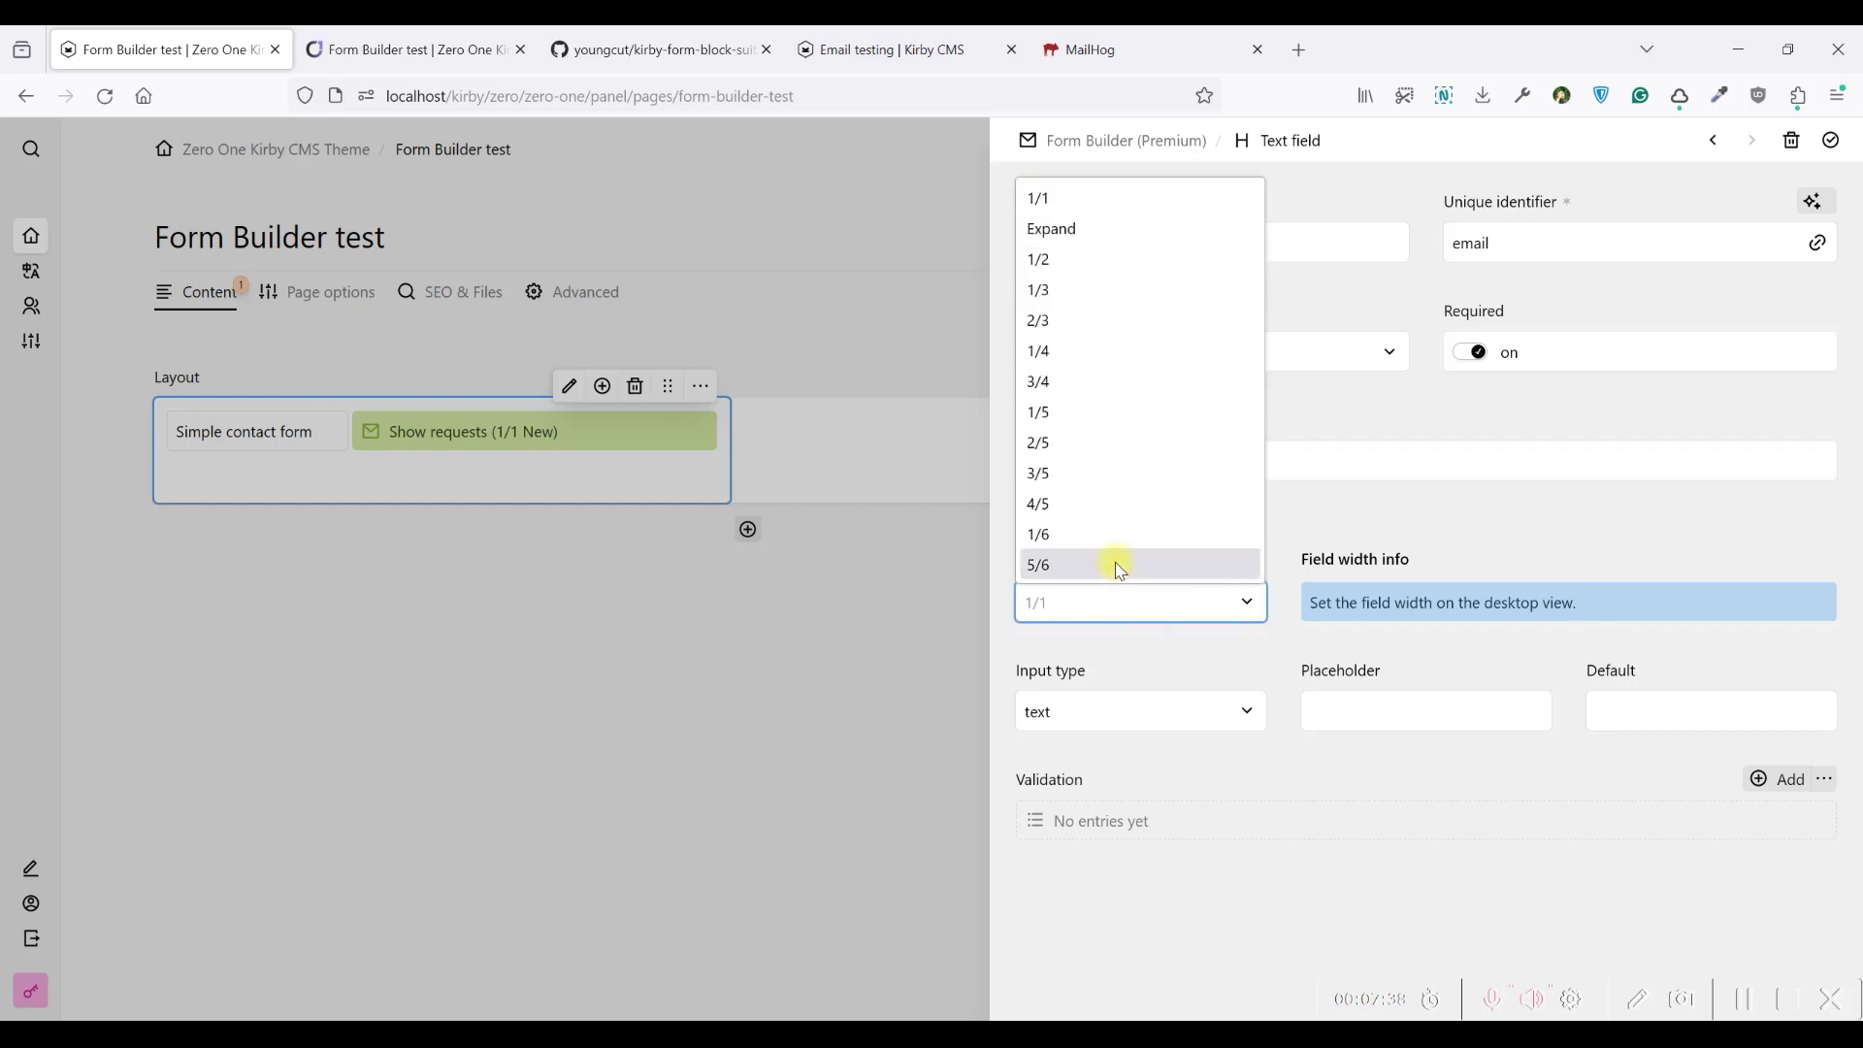
pyautogui.click(1048, 259)
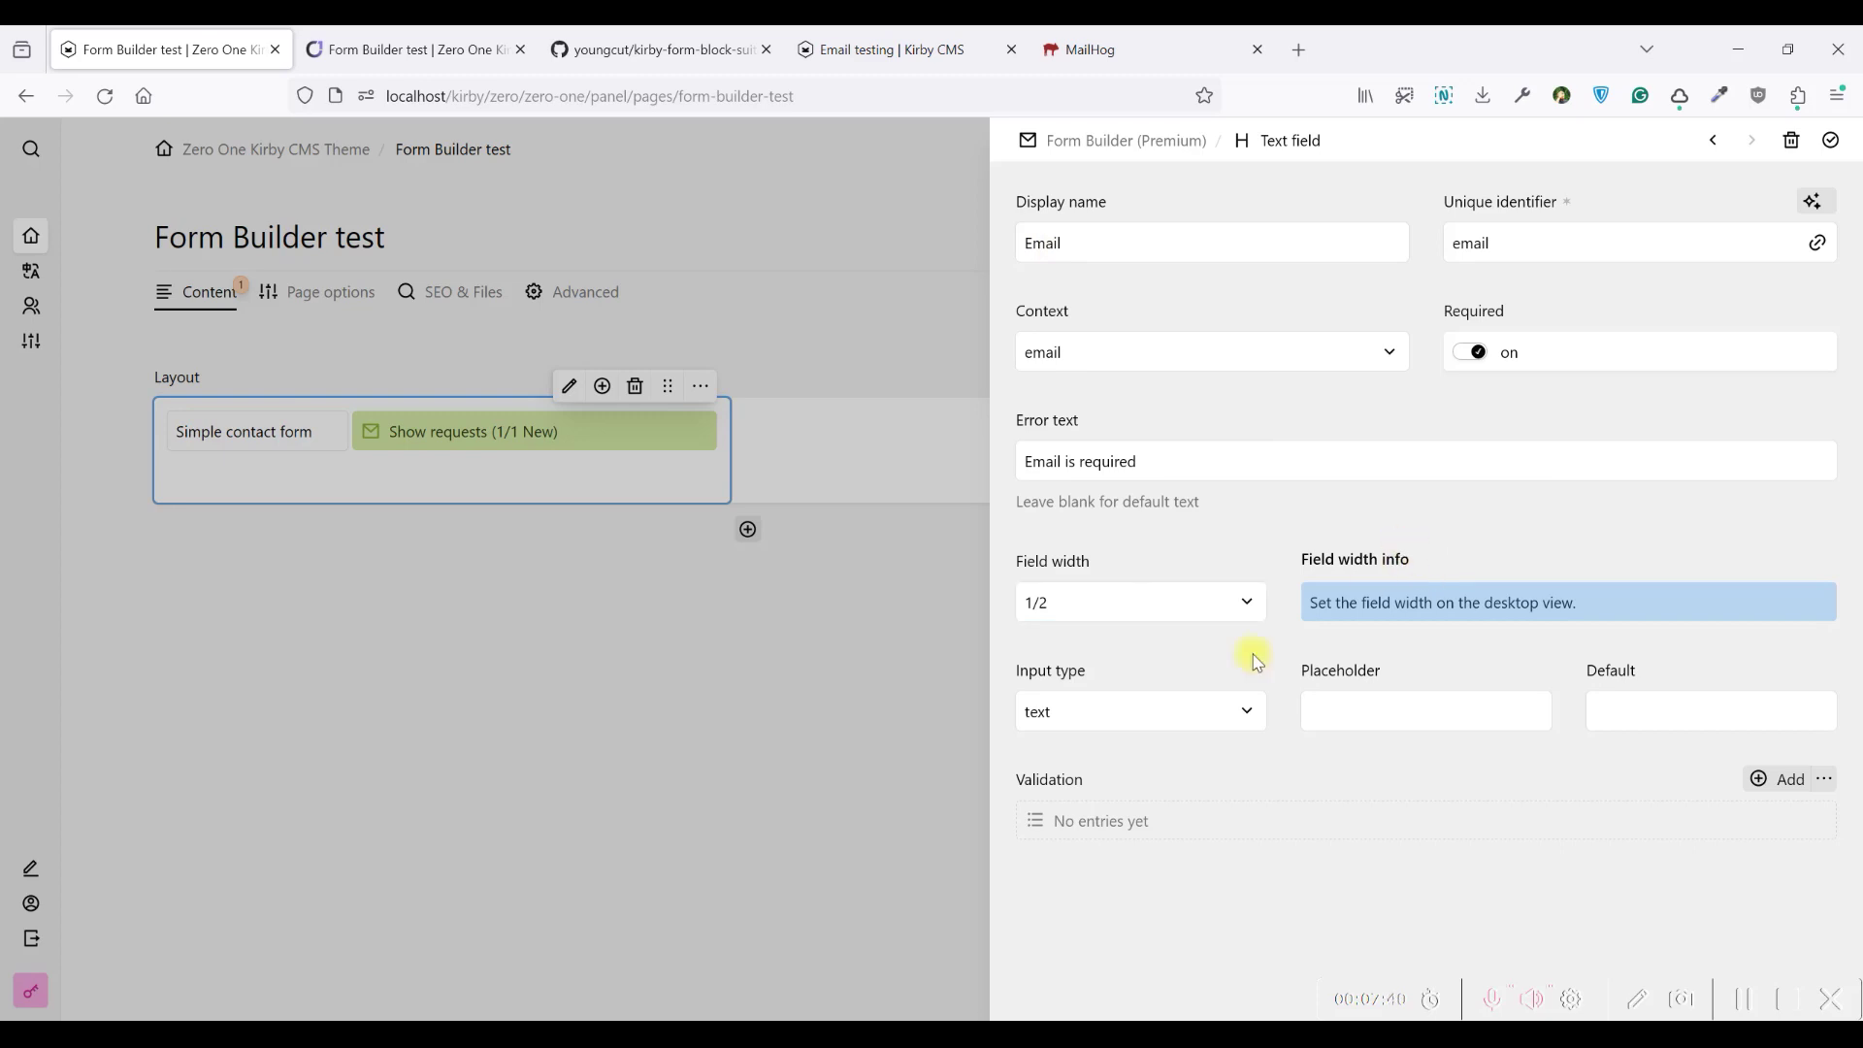
pyautogui.click(1188, 711)
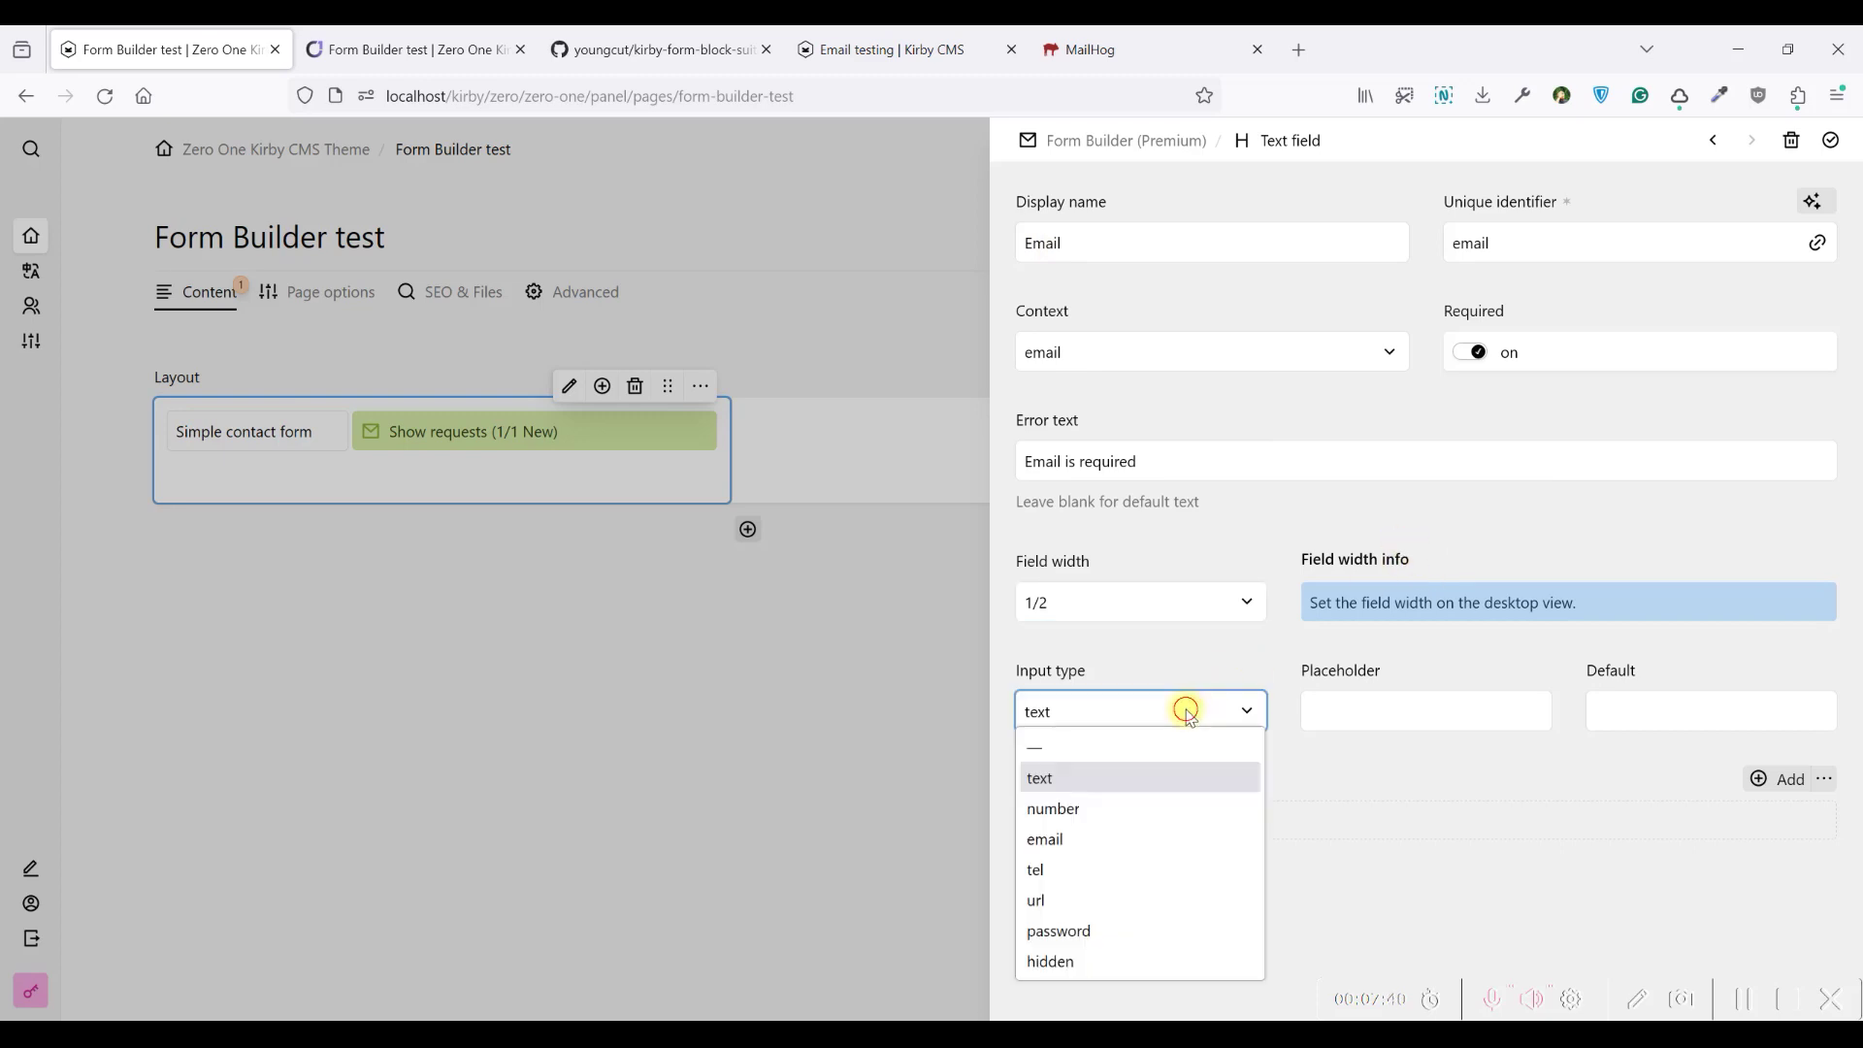
pyautogui.click(1104, 841)
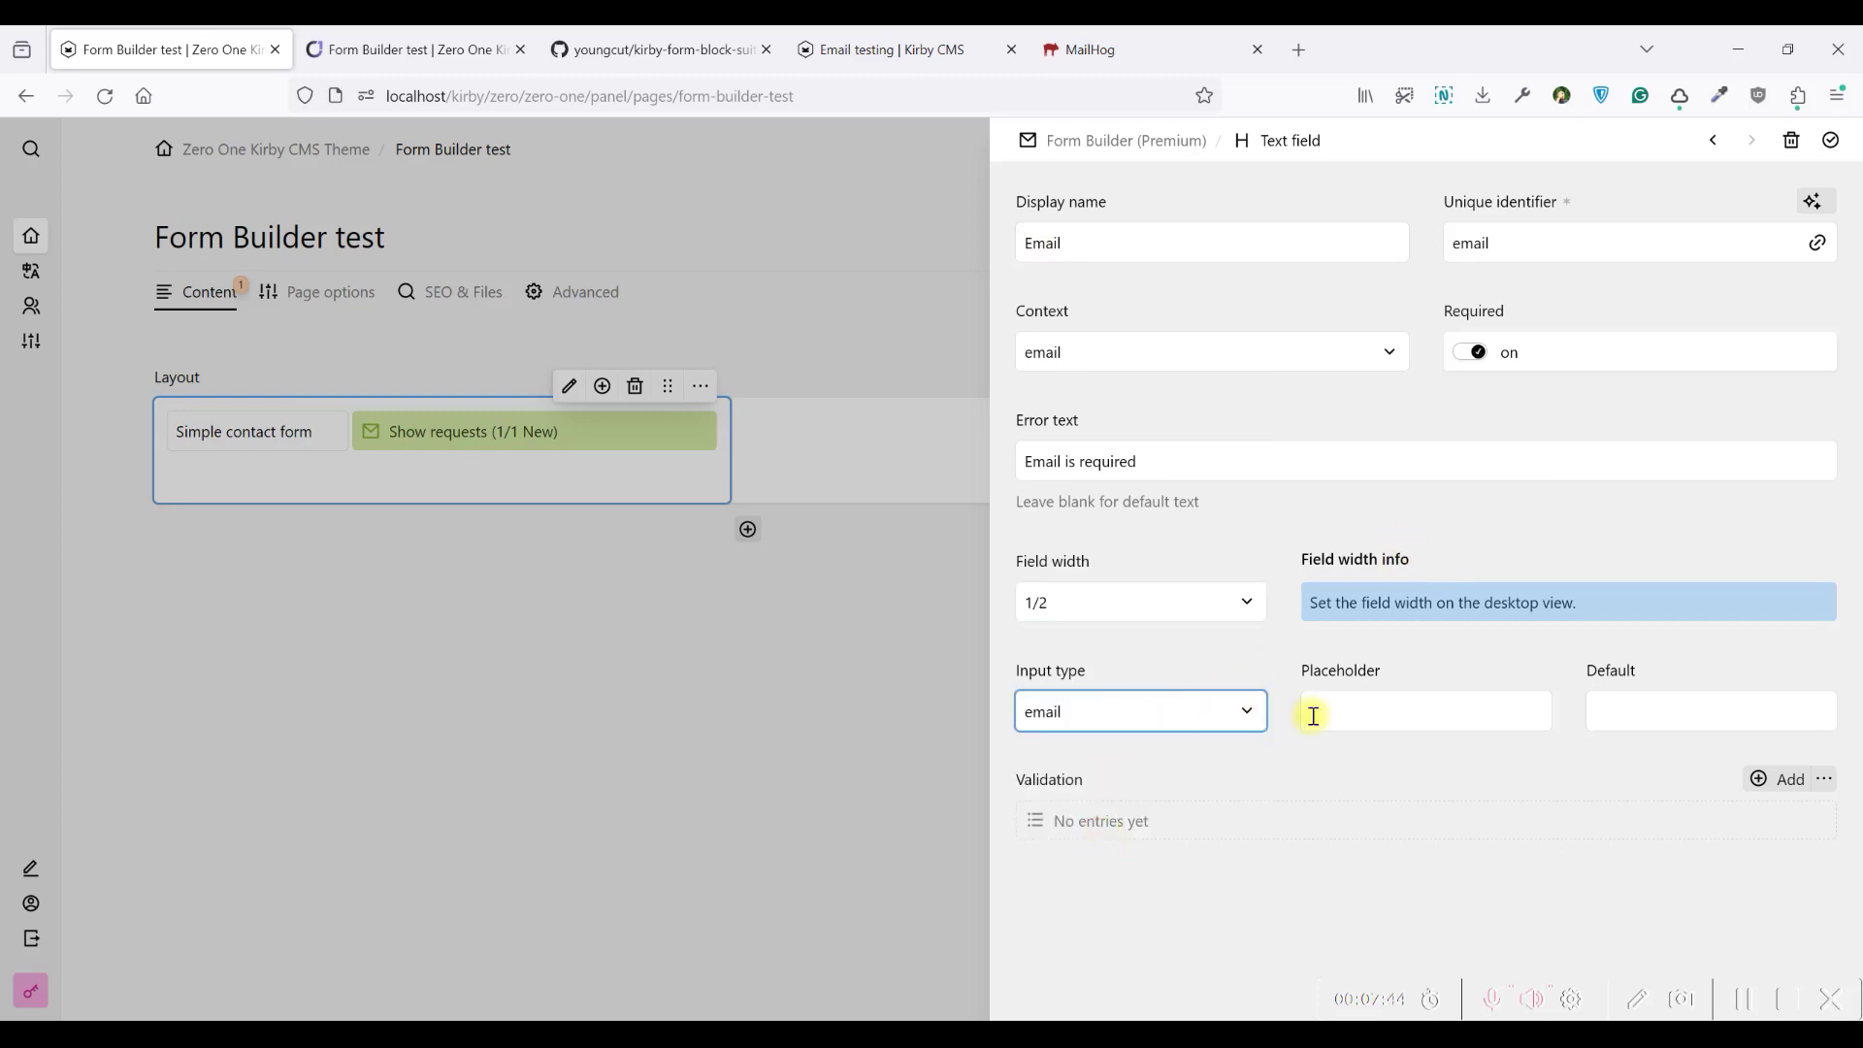
pyautogui.click(1394, 711)
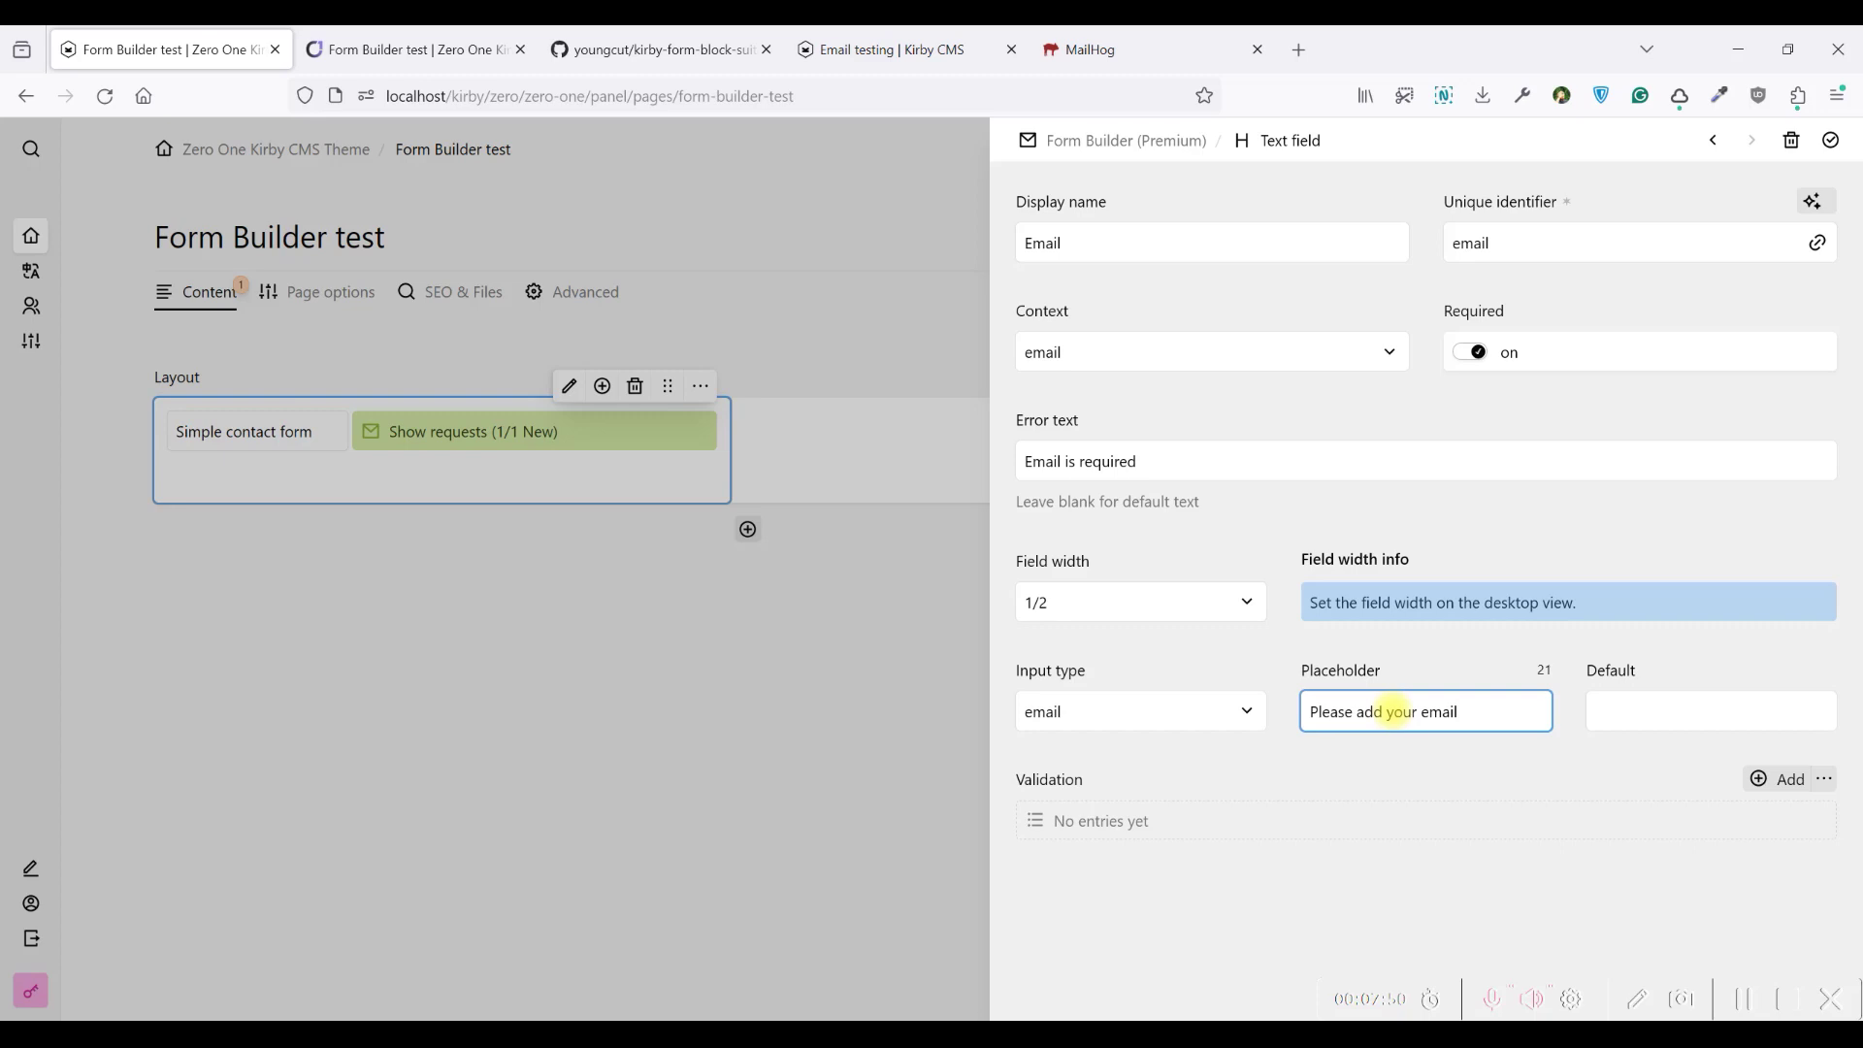
# Add an email validation rule with message 'Please add valid email', then confirm and close the editor
pyautogui.click(1353, 825)
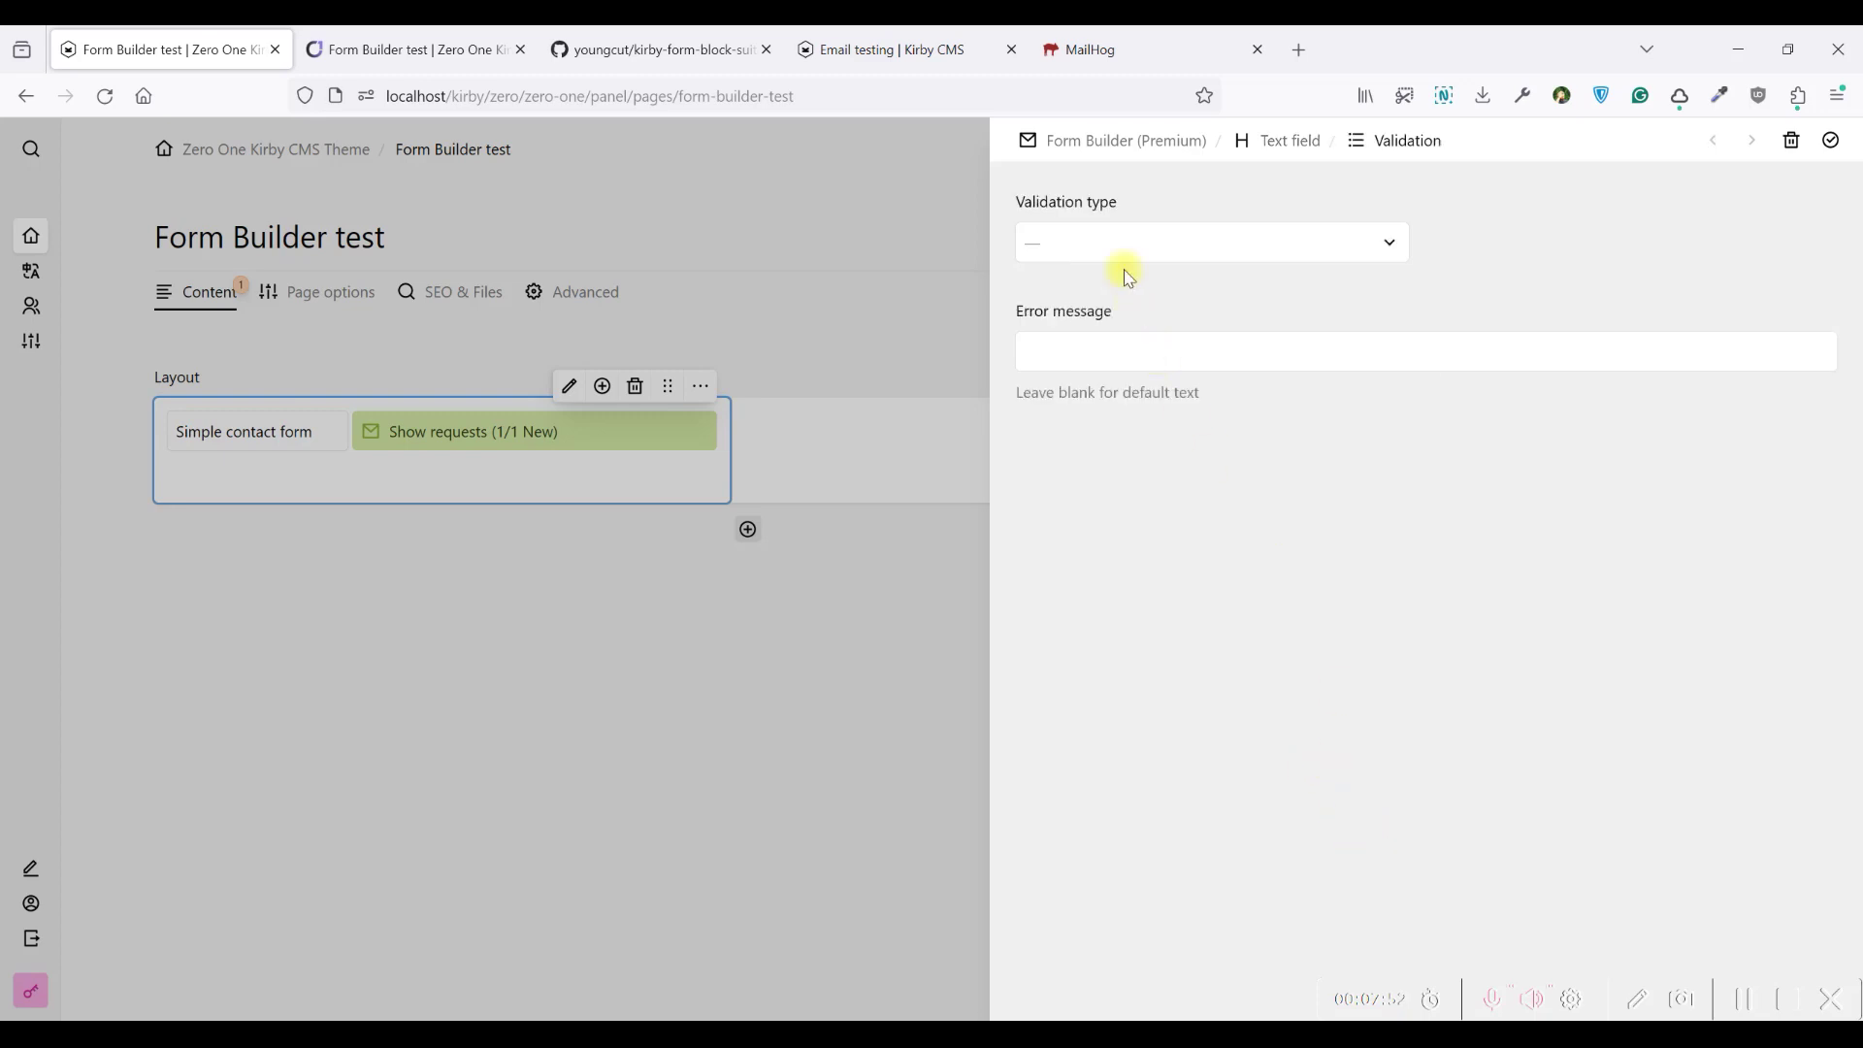
pyautogui.click(1110, 250)
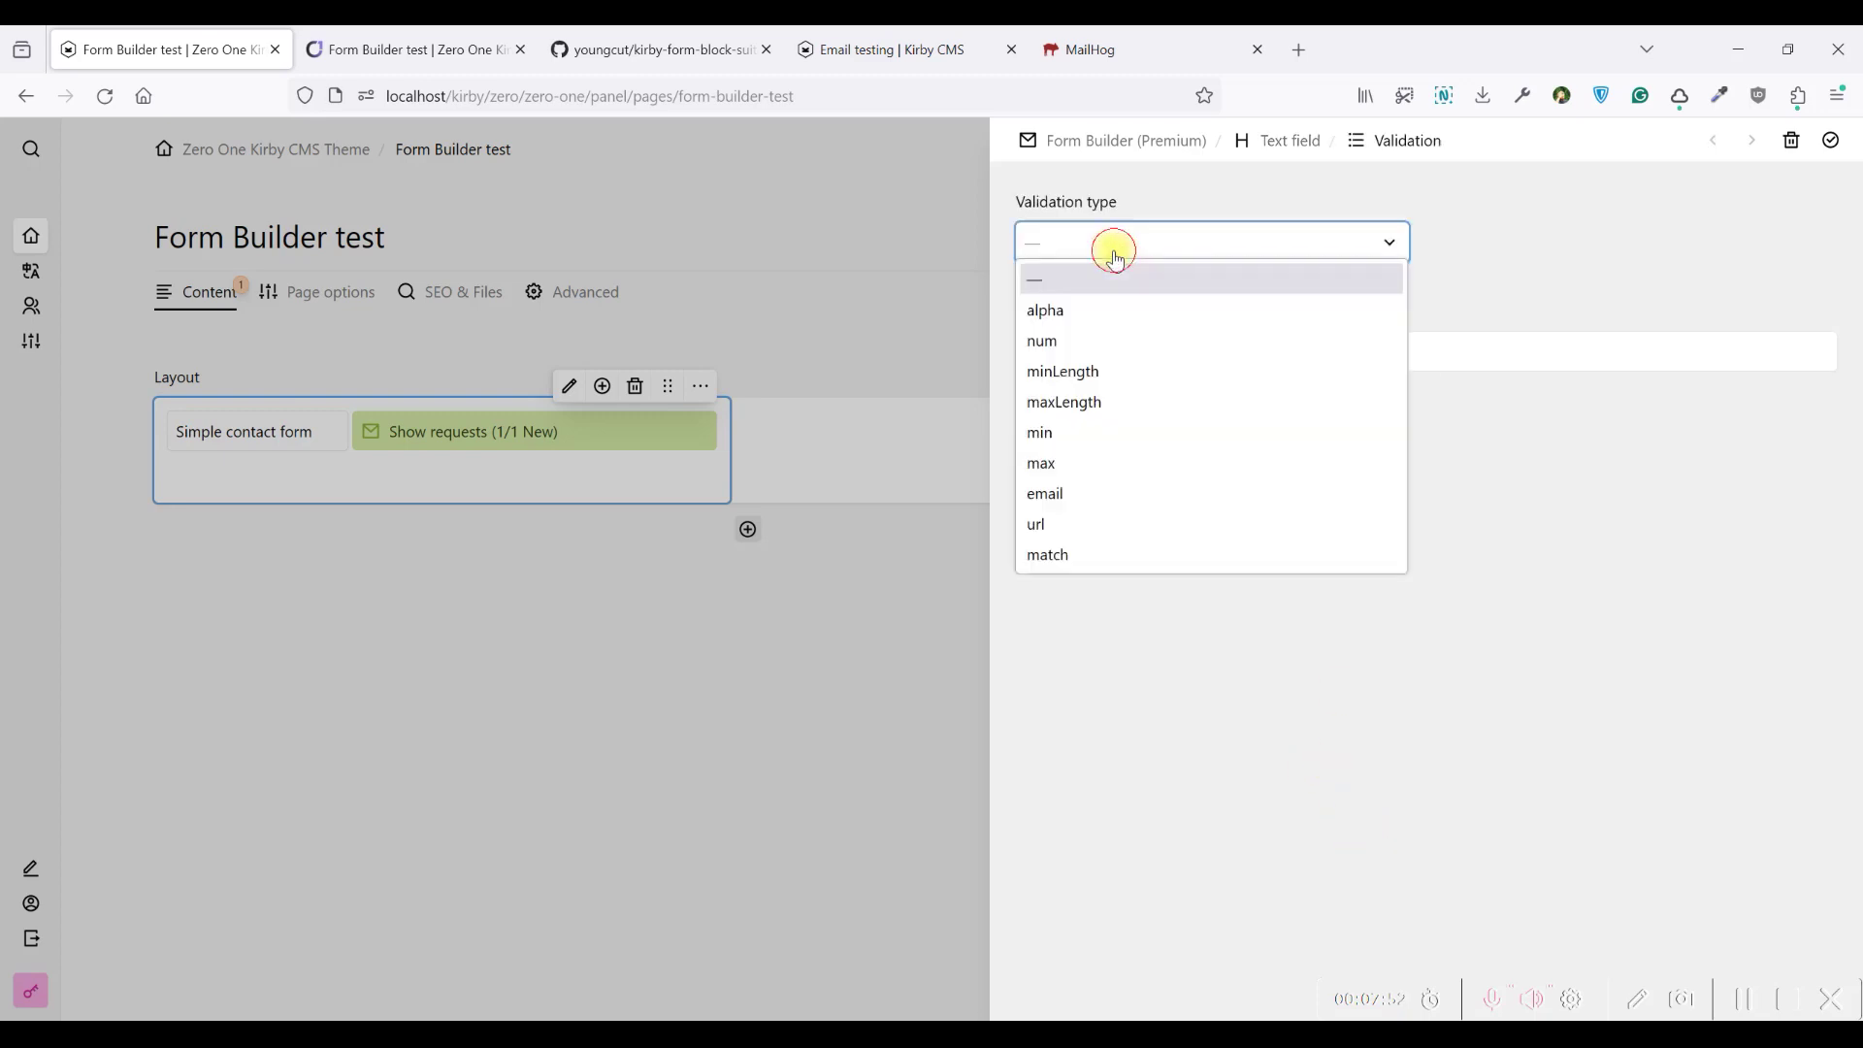
pyautogui.click(1082, 496)
pyautogui.click(1073, 360)
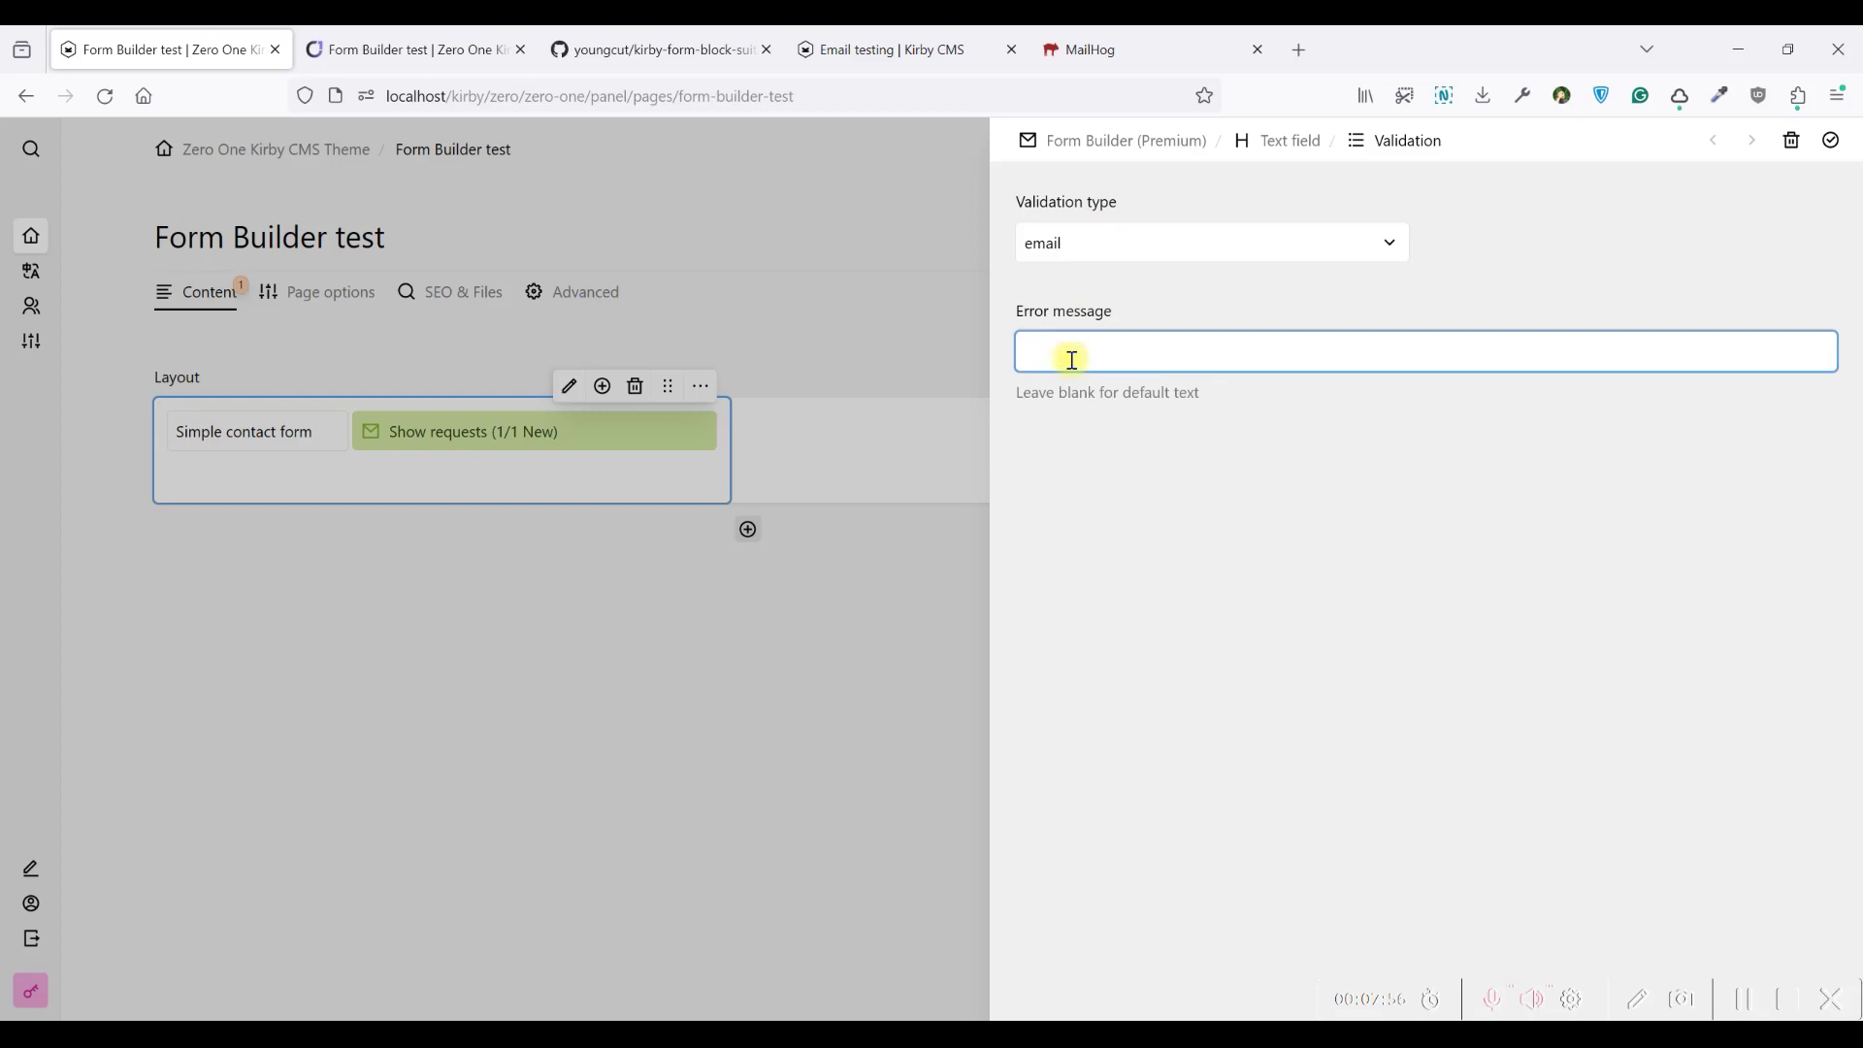
pyautogui.write('Please add ')
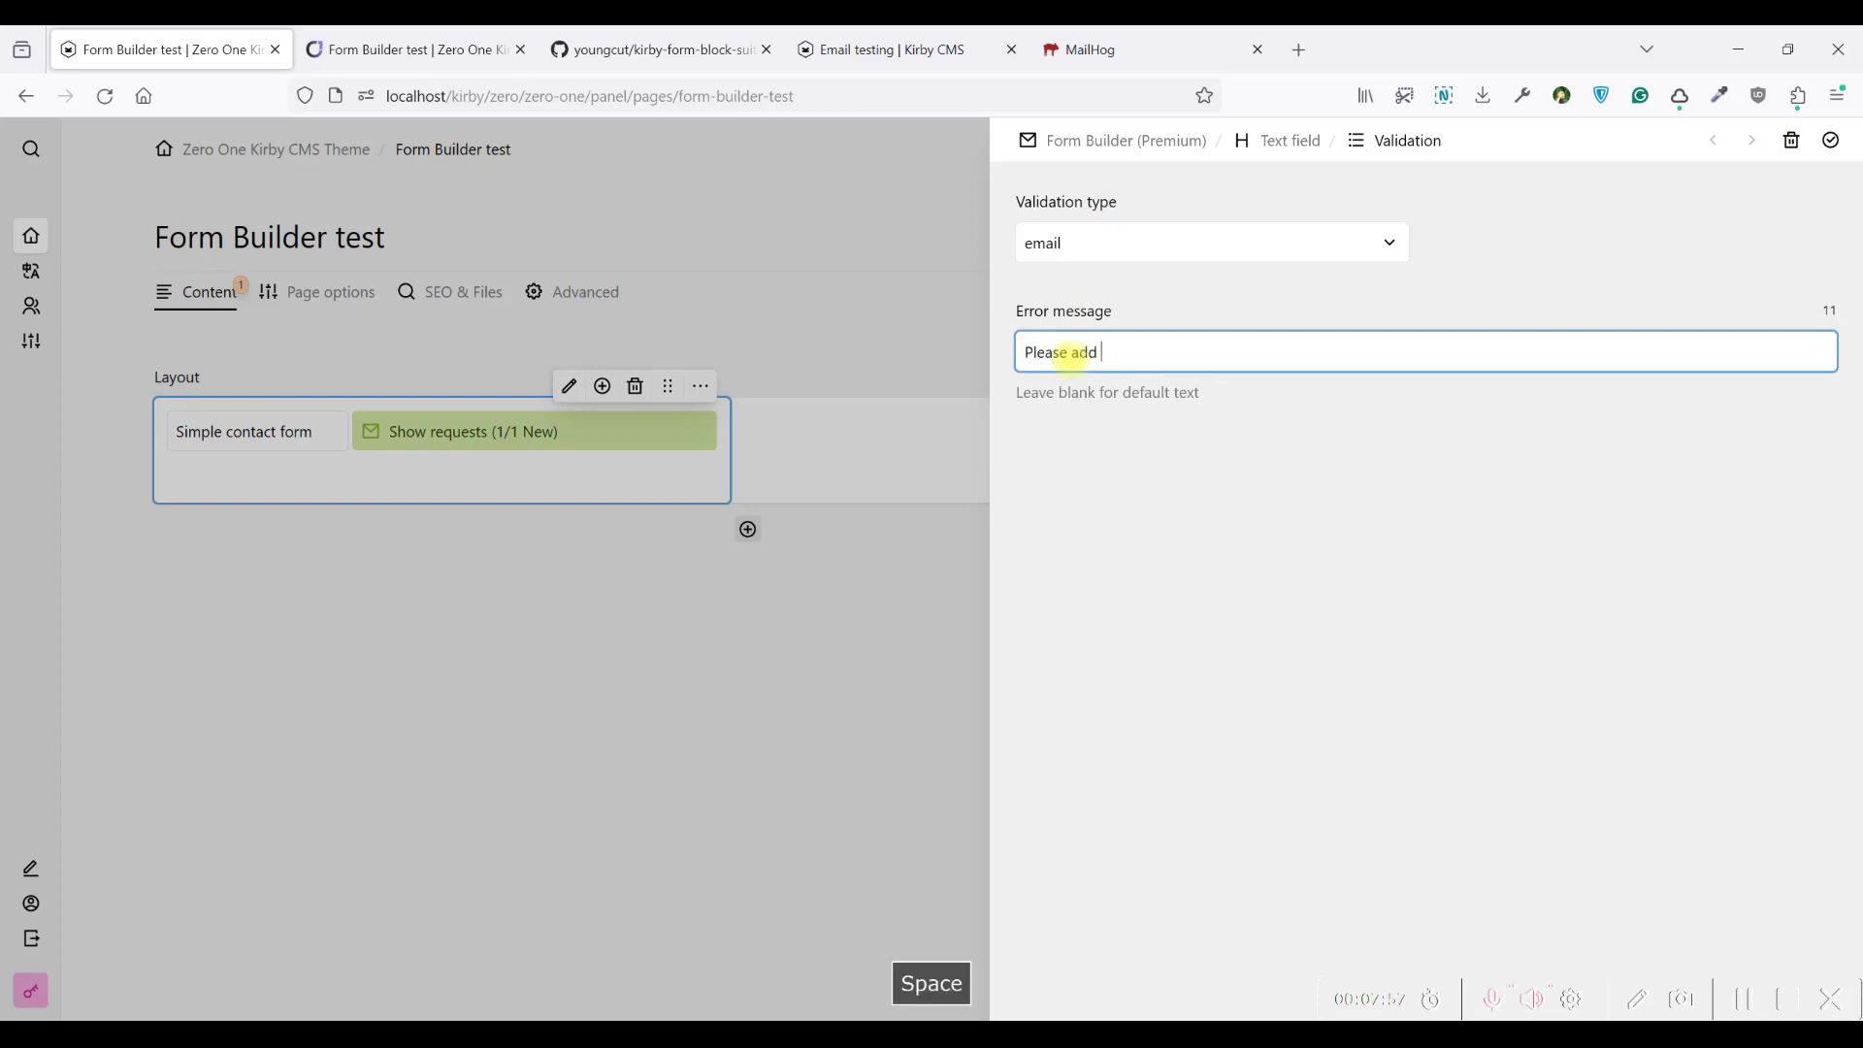
pyautogui.write('valid email')
pyautogui.click(1832, 140)
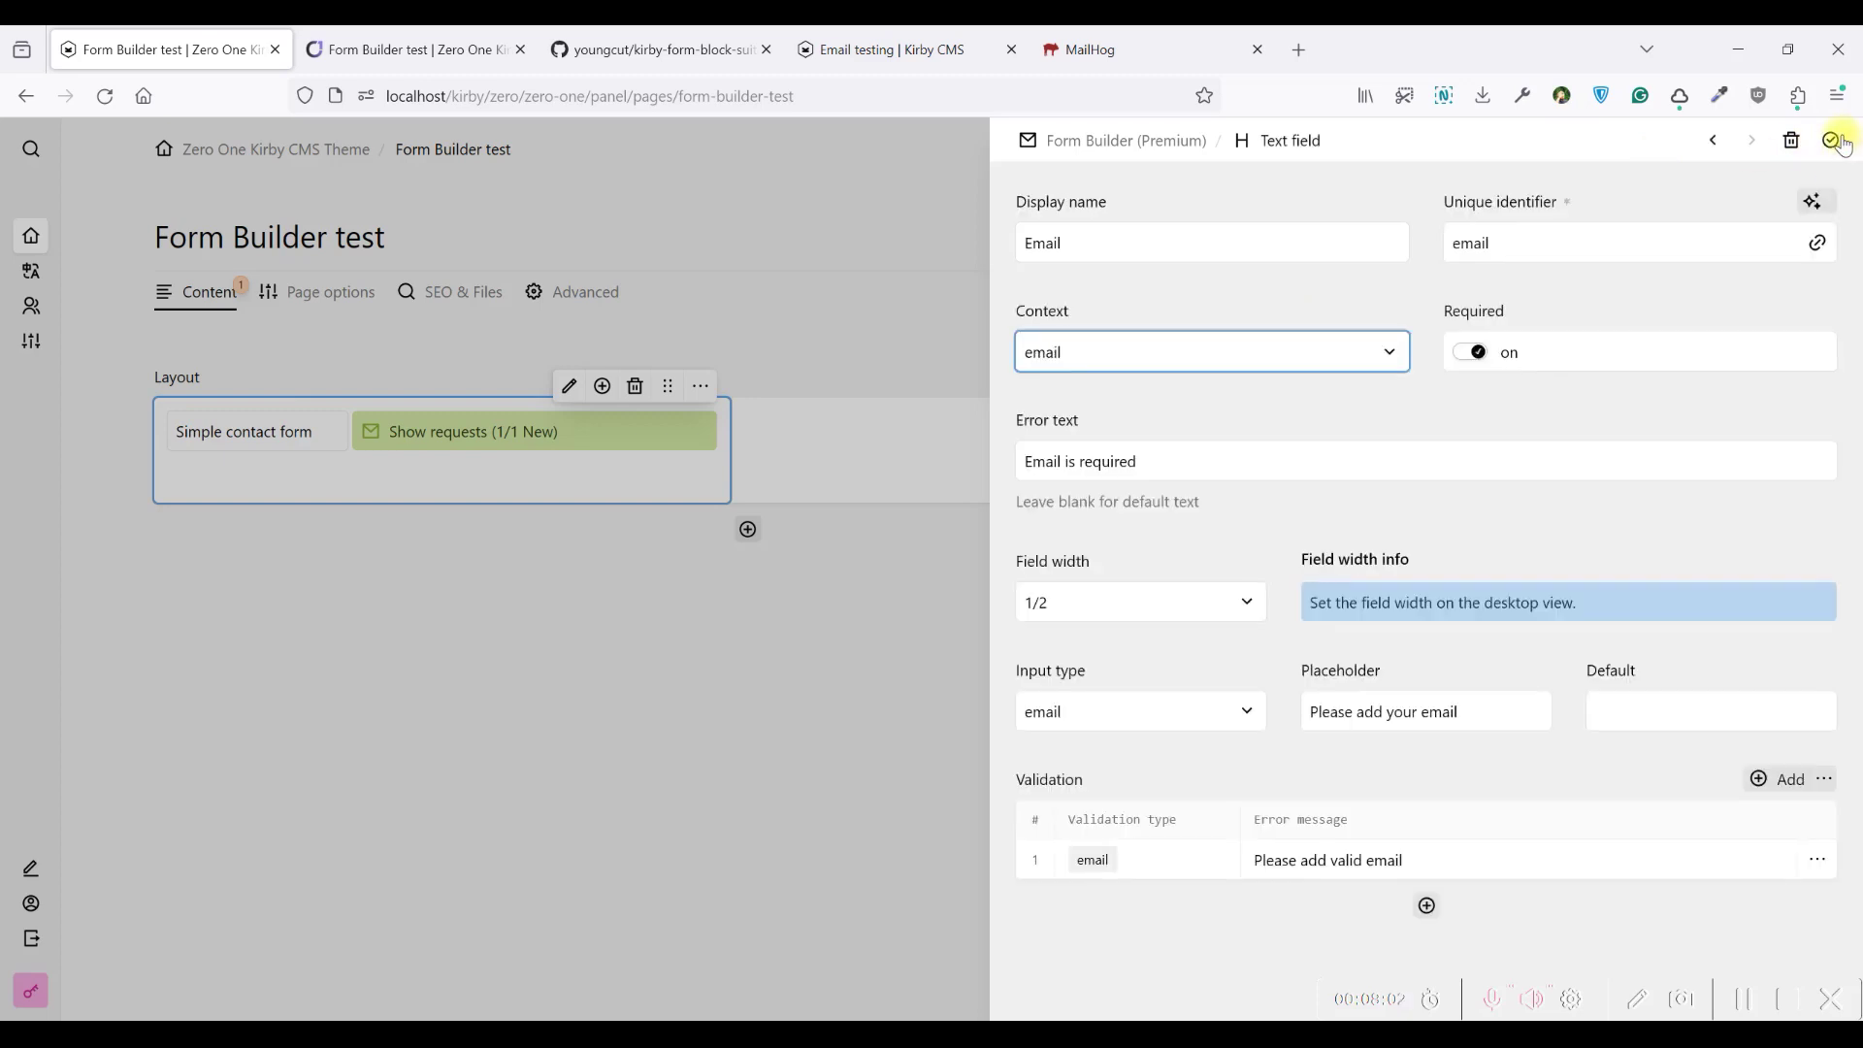
pyautogui.click(1832, 140)
pyautogui.click(1832, 139)
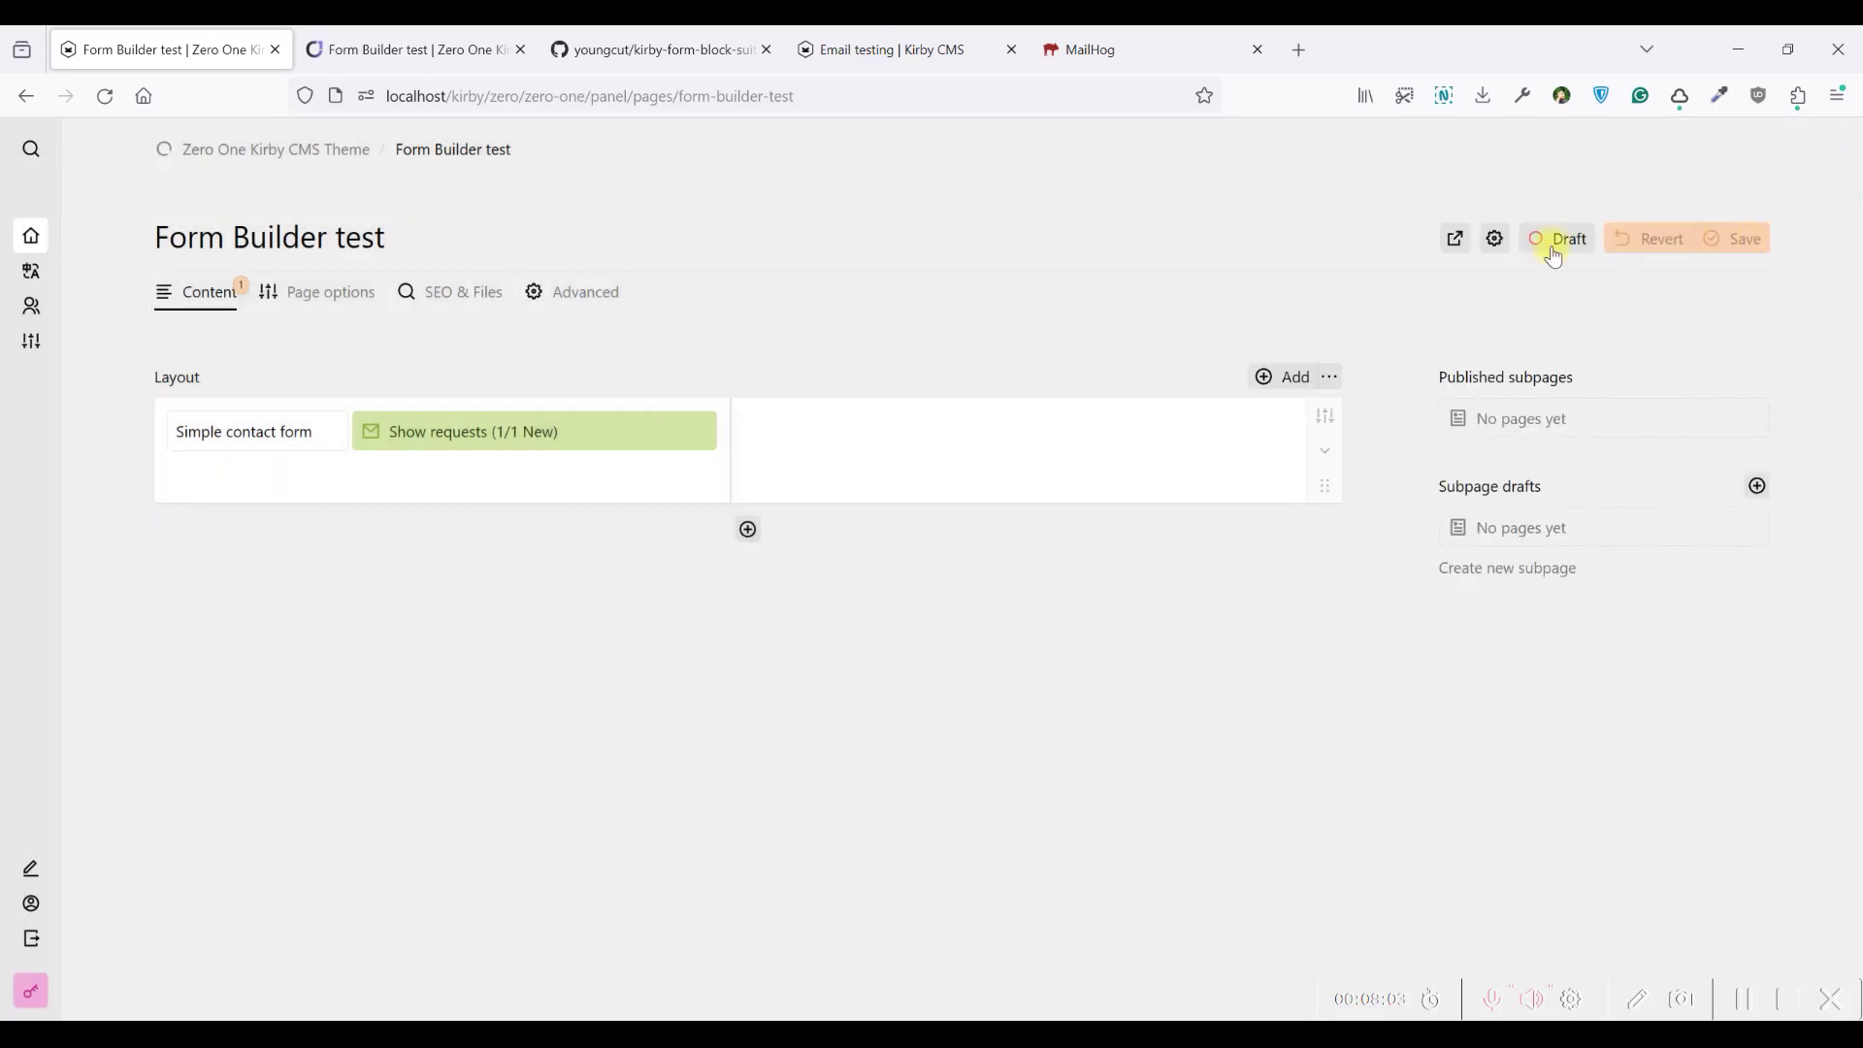
# Save the page, reload the frontend form, and enter the saved test email address
pyautogui.hotkey('ctrl', 's')
pyautogui.click(321, 48)
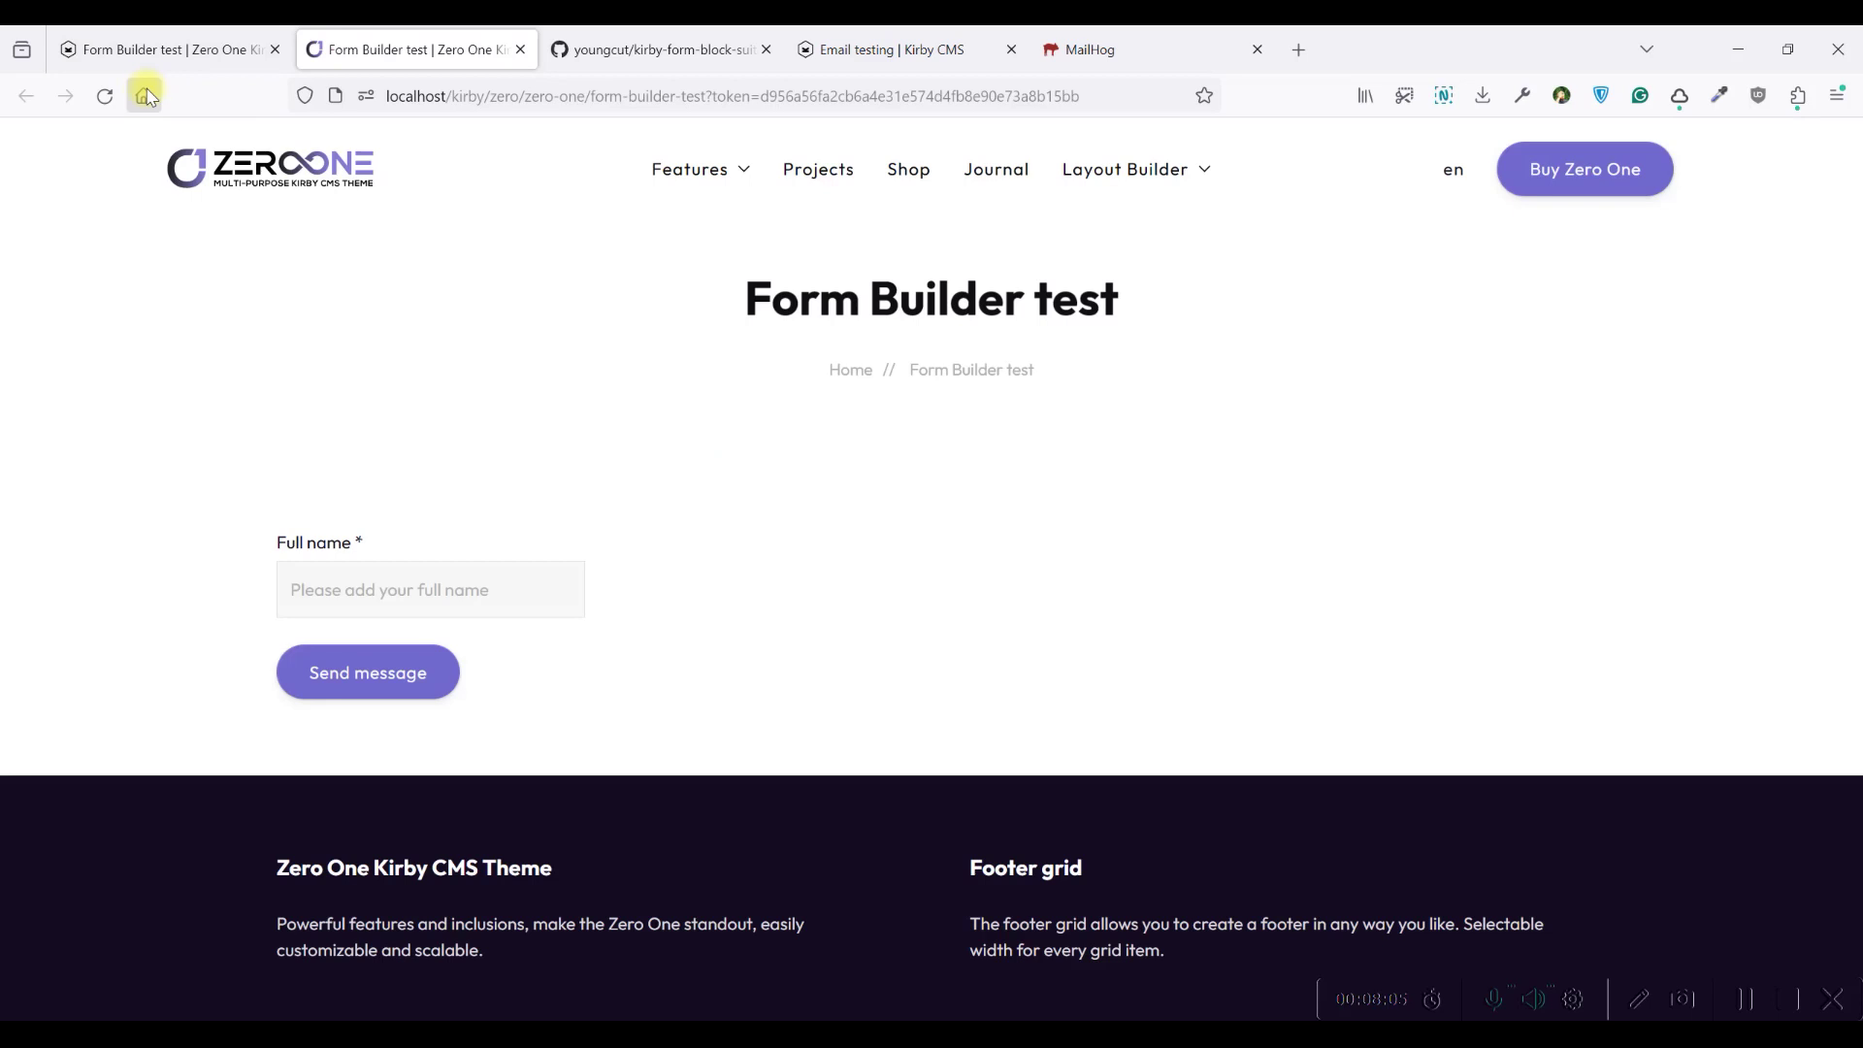
pyautogui.click(105, 95)
pyautogui.scroll(-2, 582, 326)
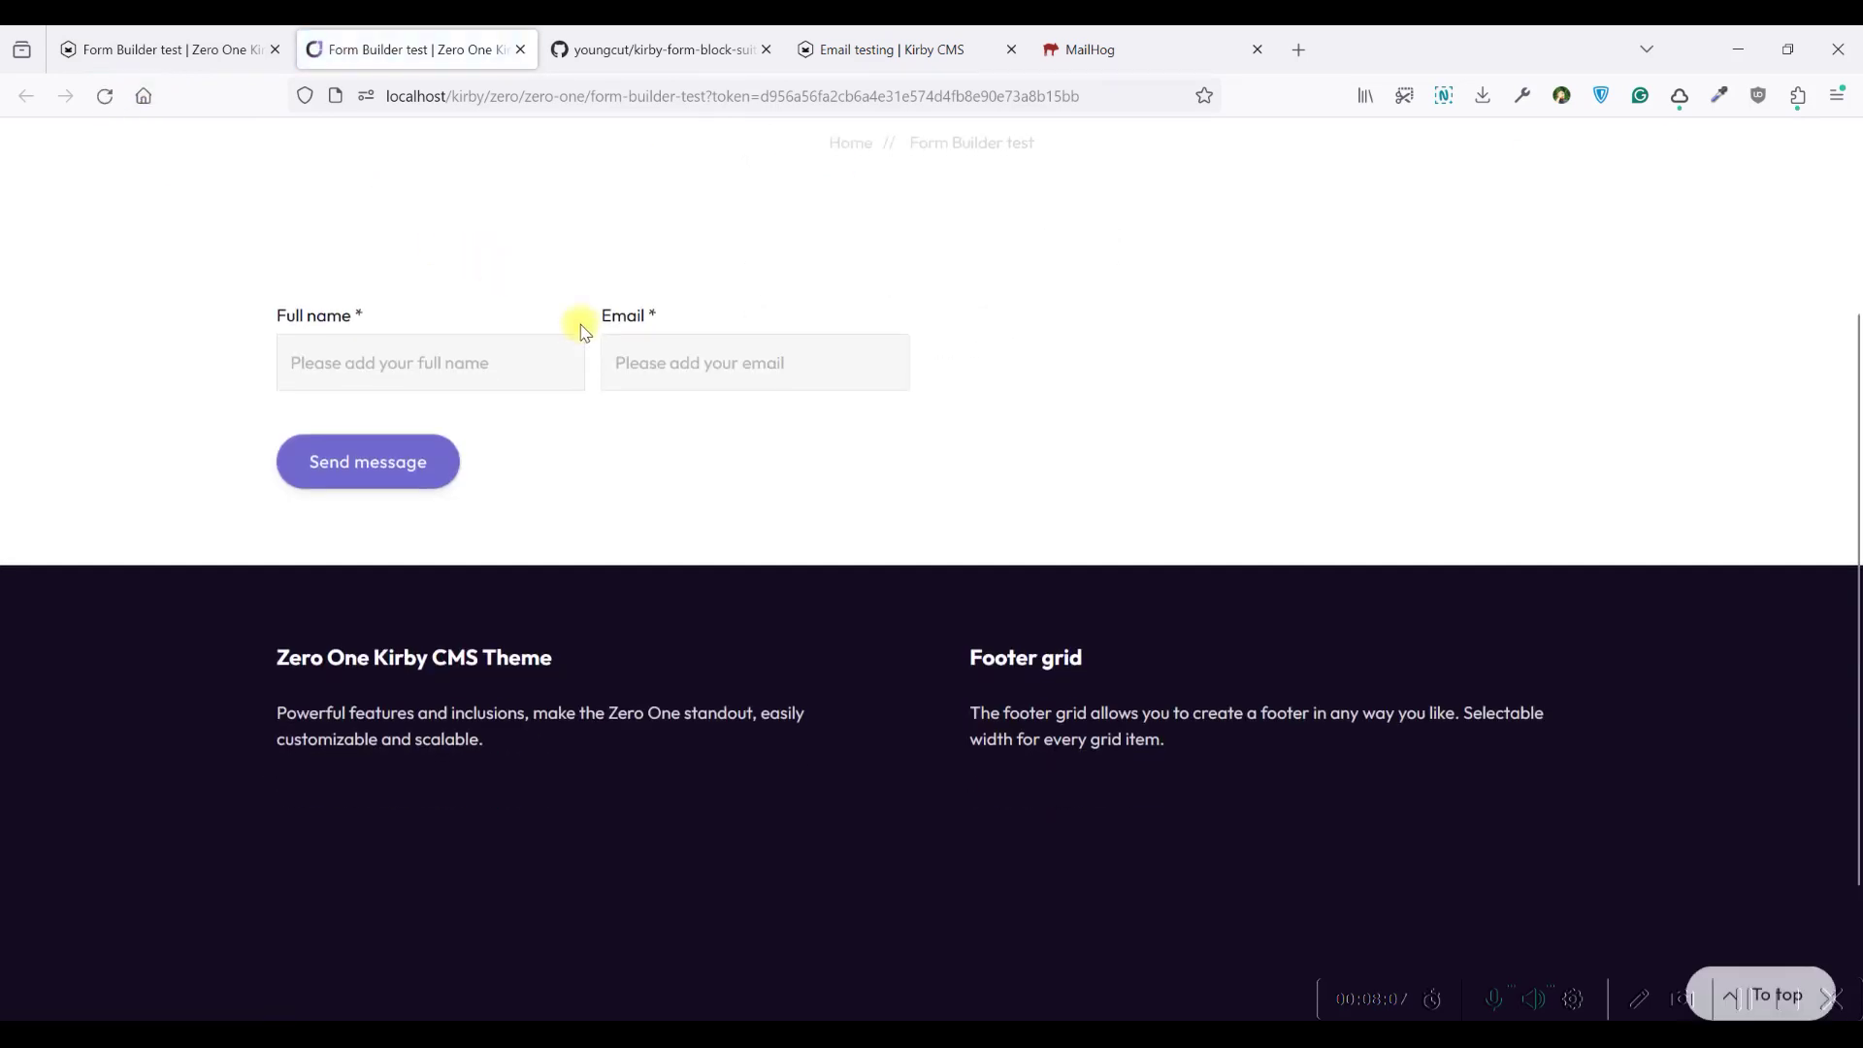
pyautogui.click(735, 372)
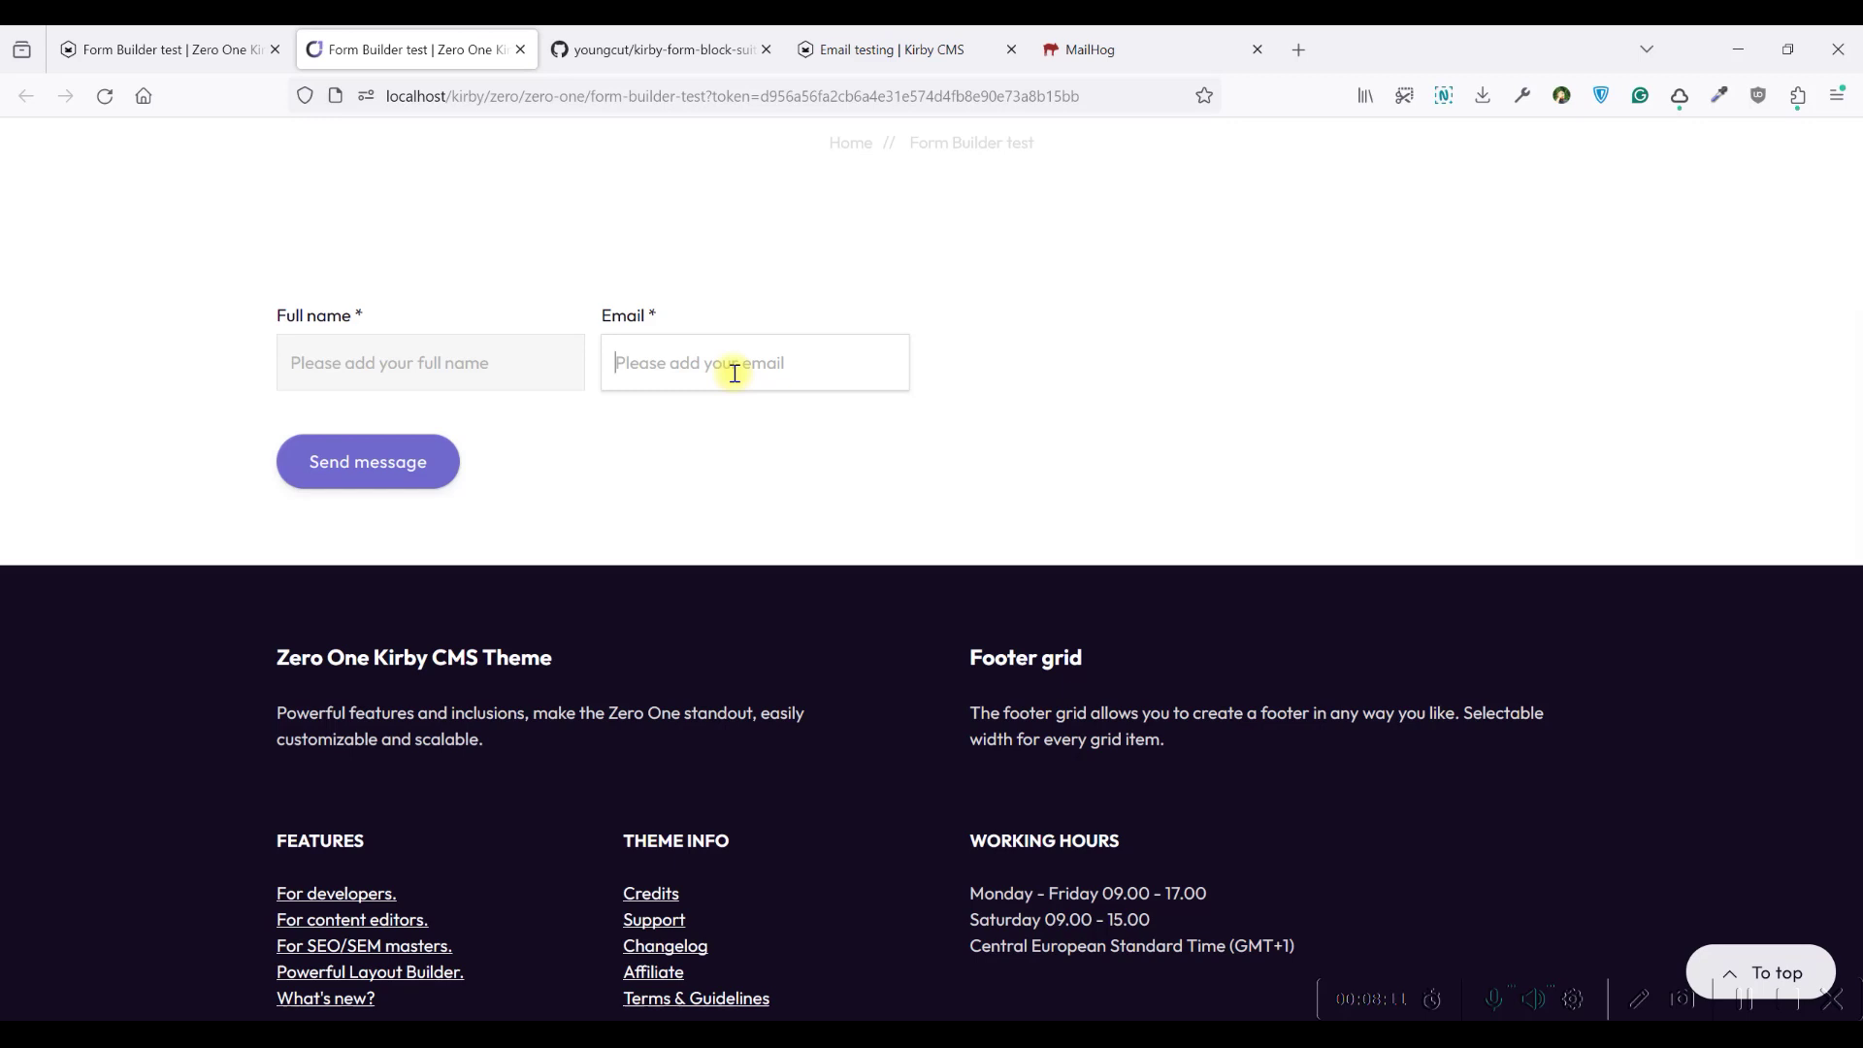
pyautogui.write('tes')
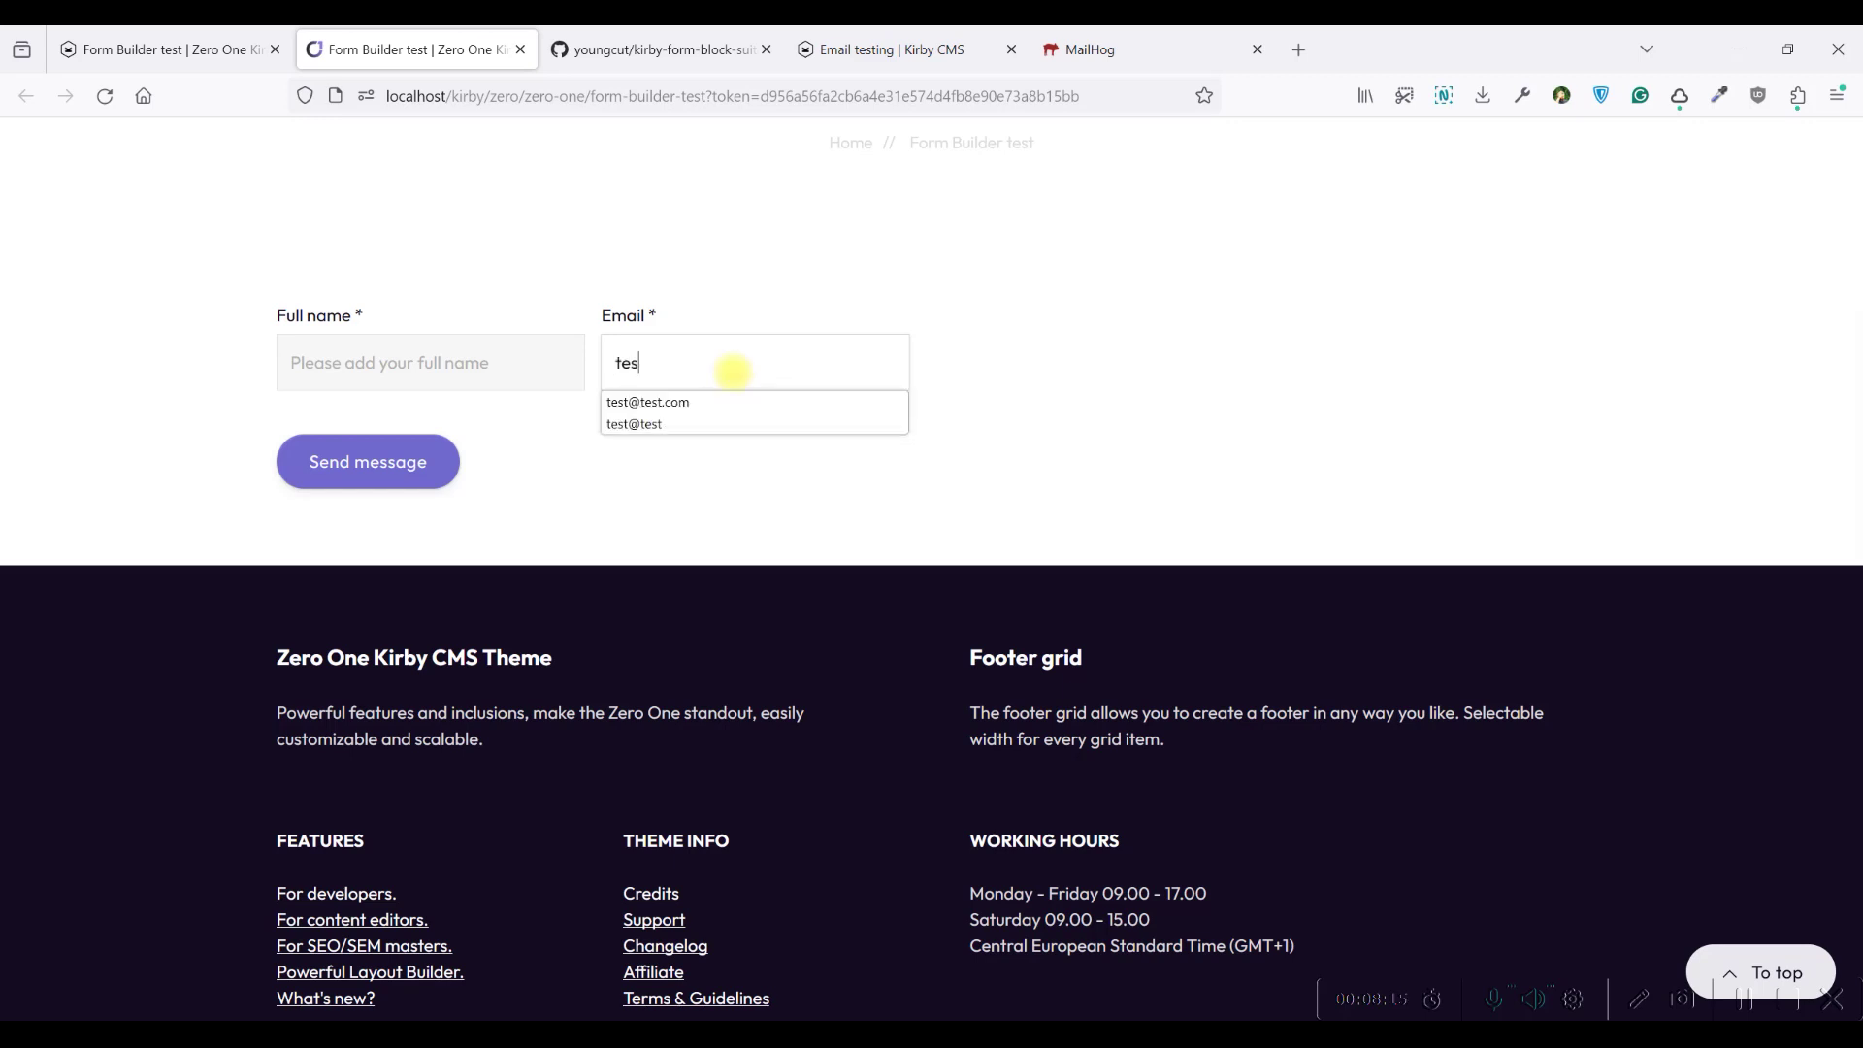
pyautogui.click(1133, 356)
pyautogui.click(678, 351)
pyautogui.write('t@')
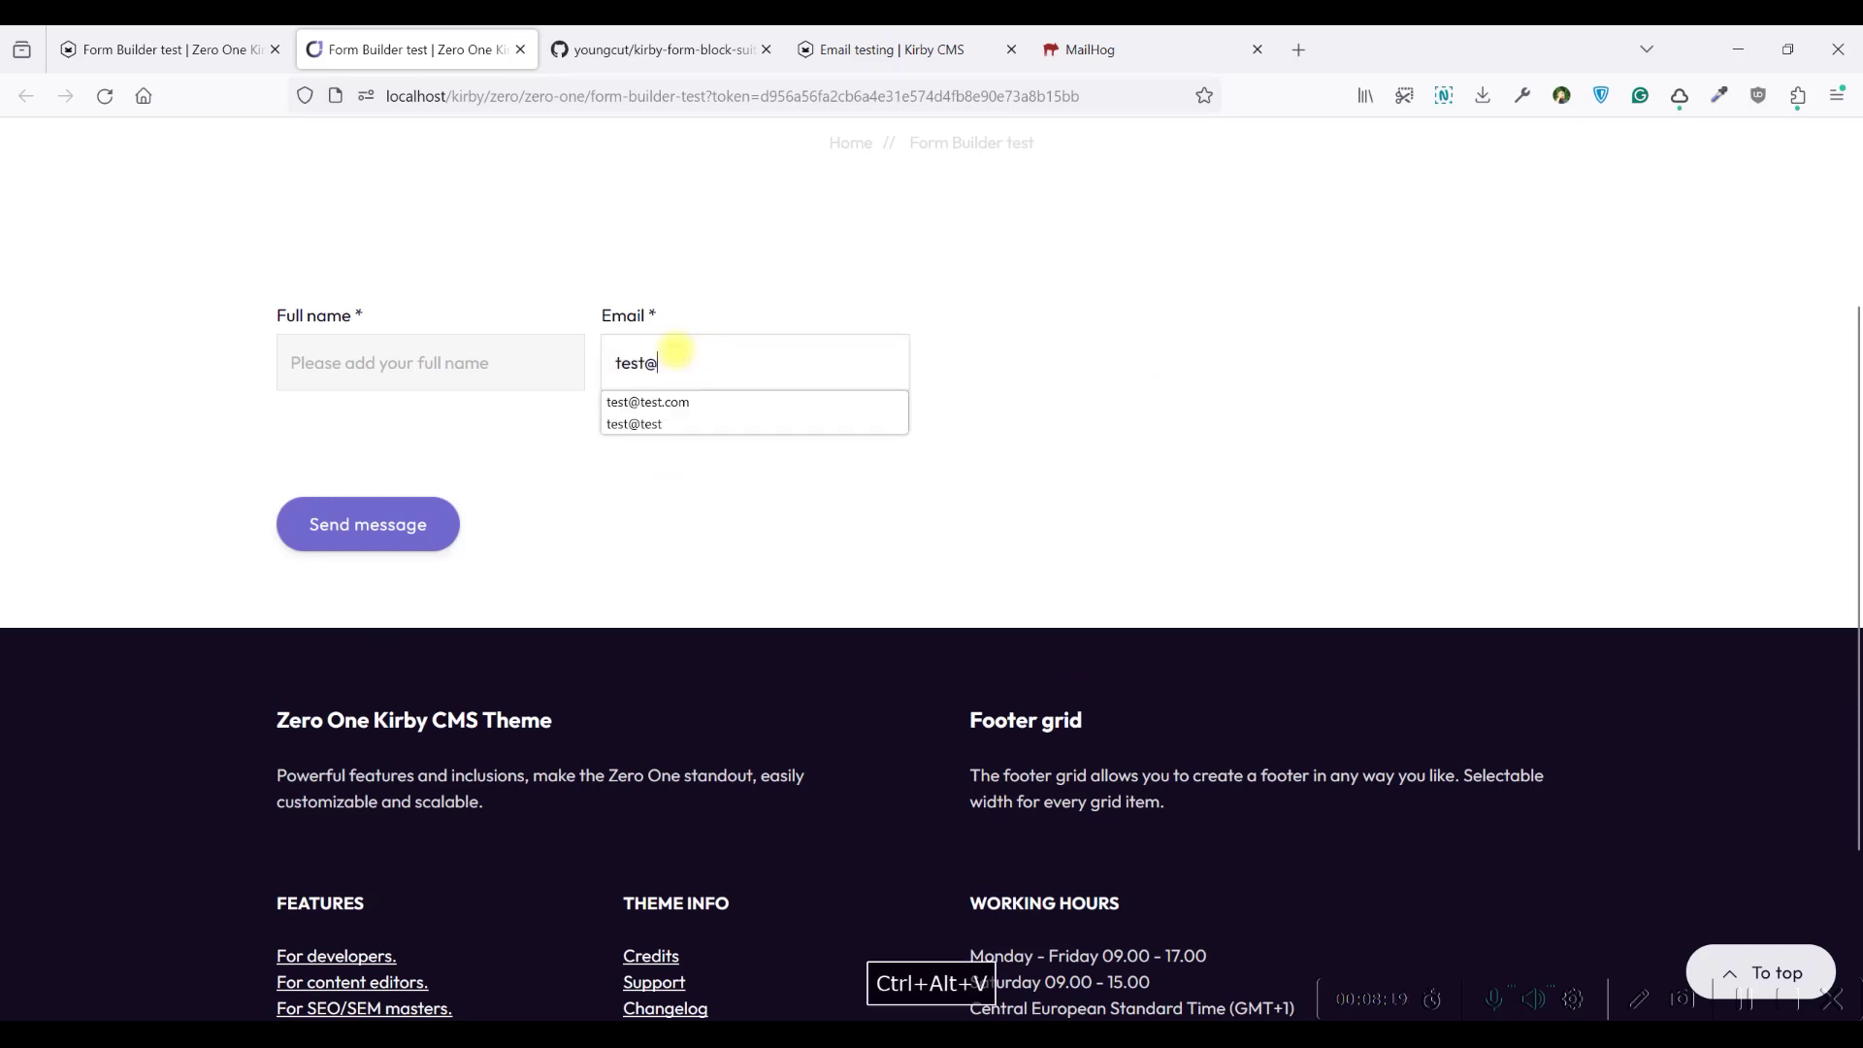
pyautogui.click(707, 400)
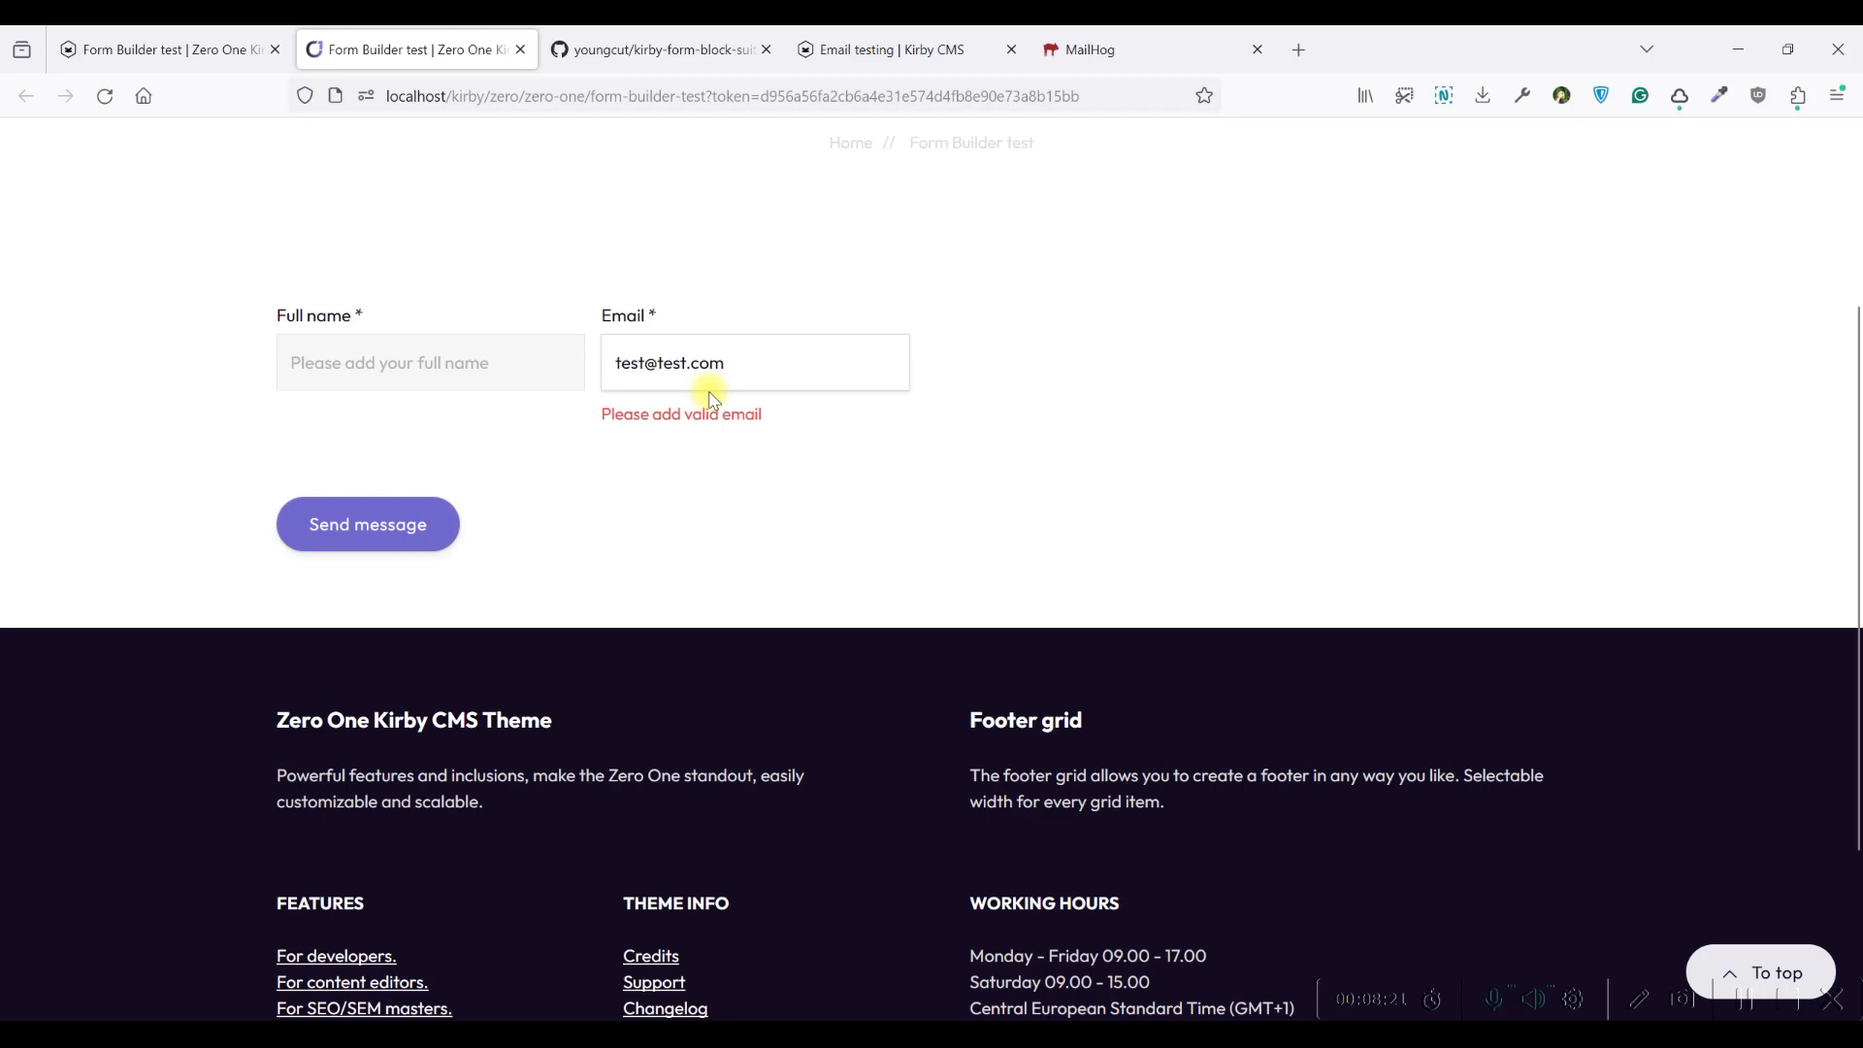
pyautogui.click(958, 354)
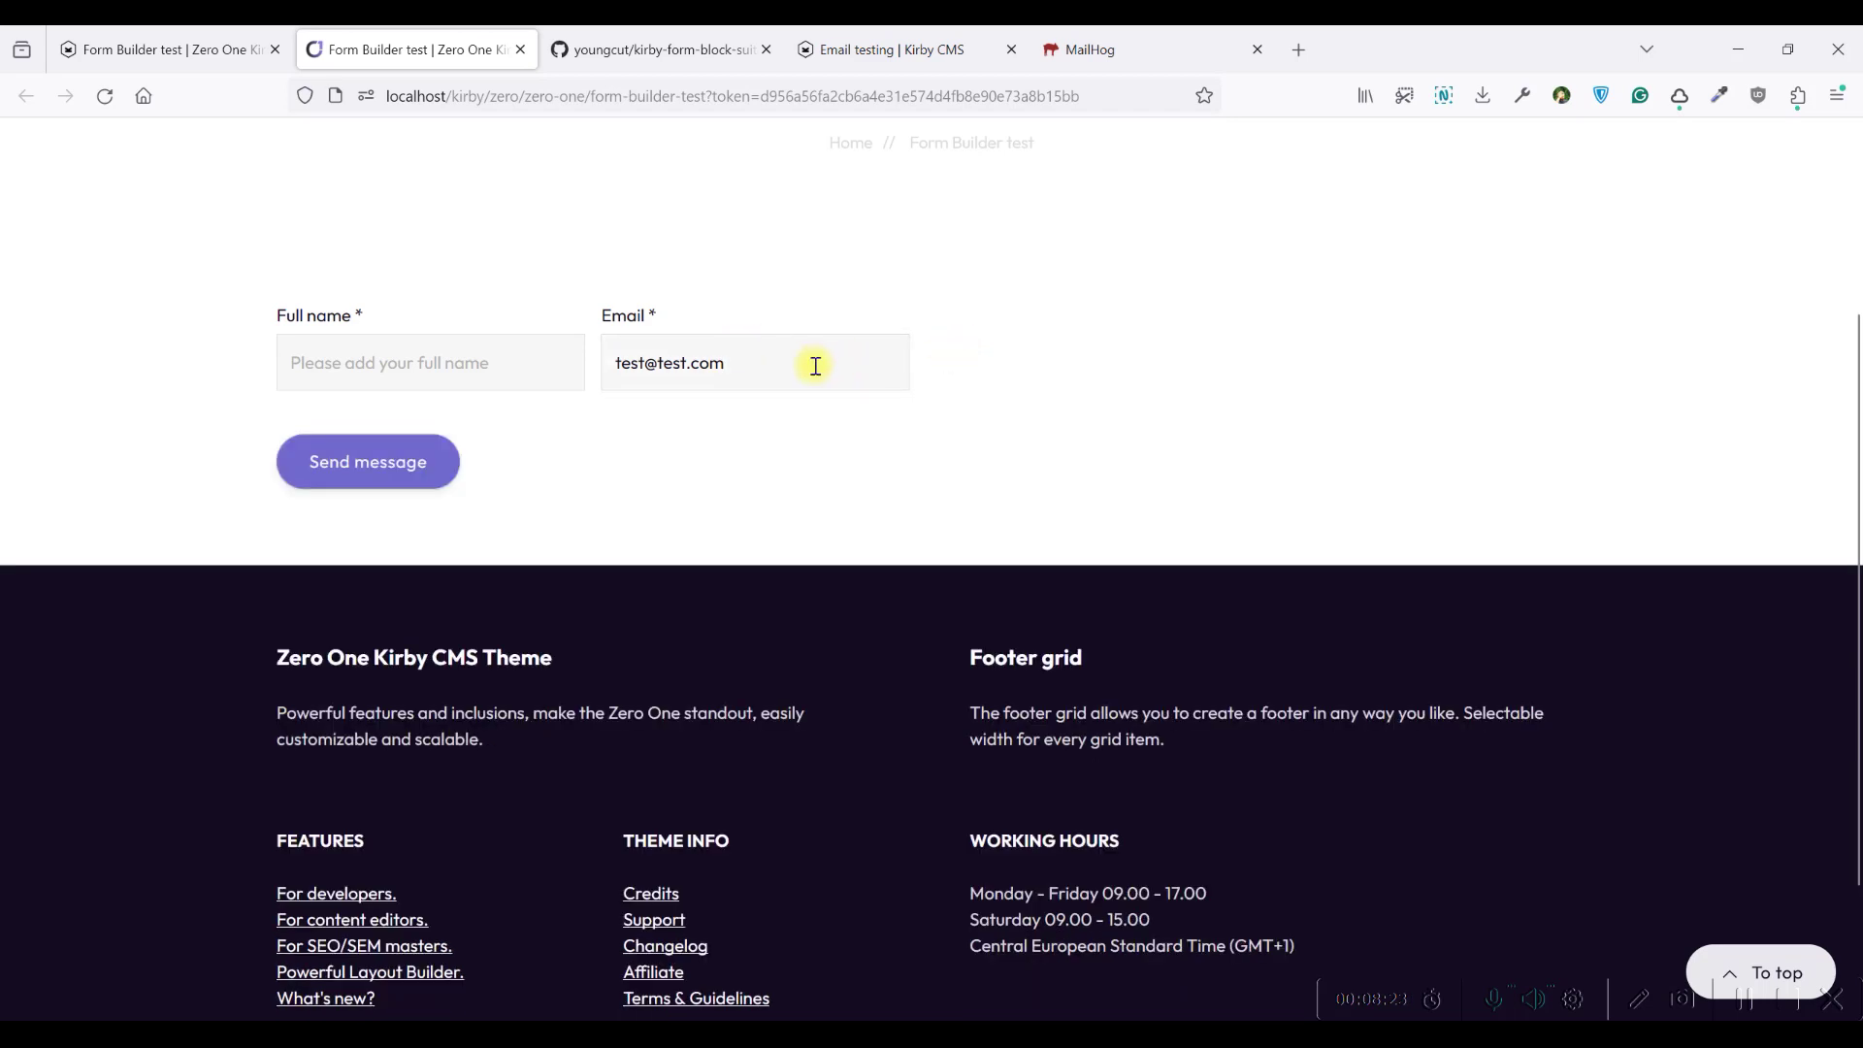
# Enter a full name and submit the form, reaching the thank-you message
pyautogui.click(460, 369)
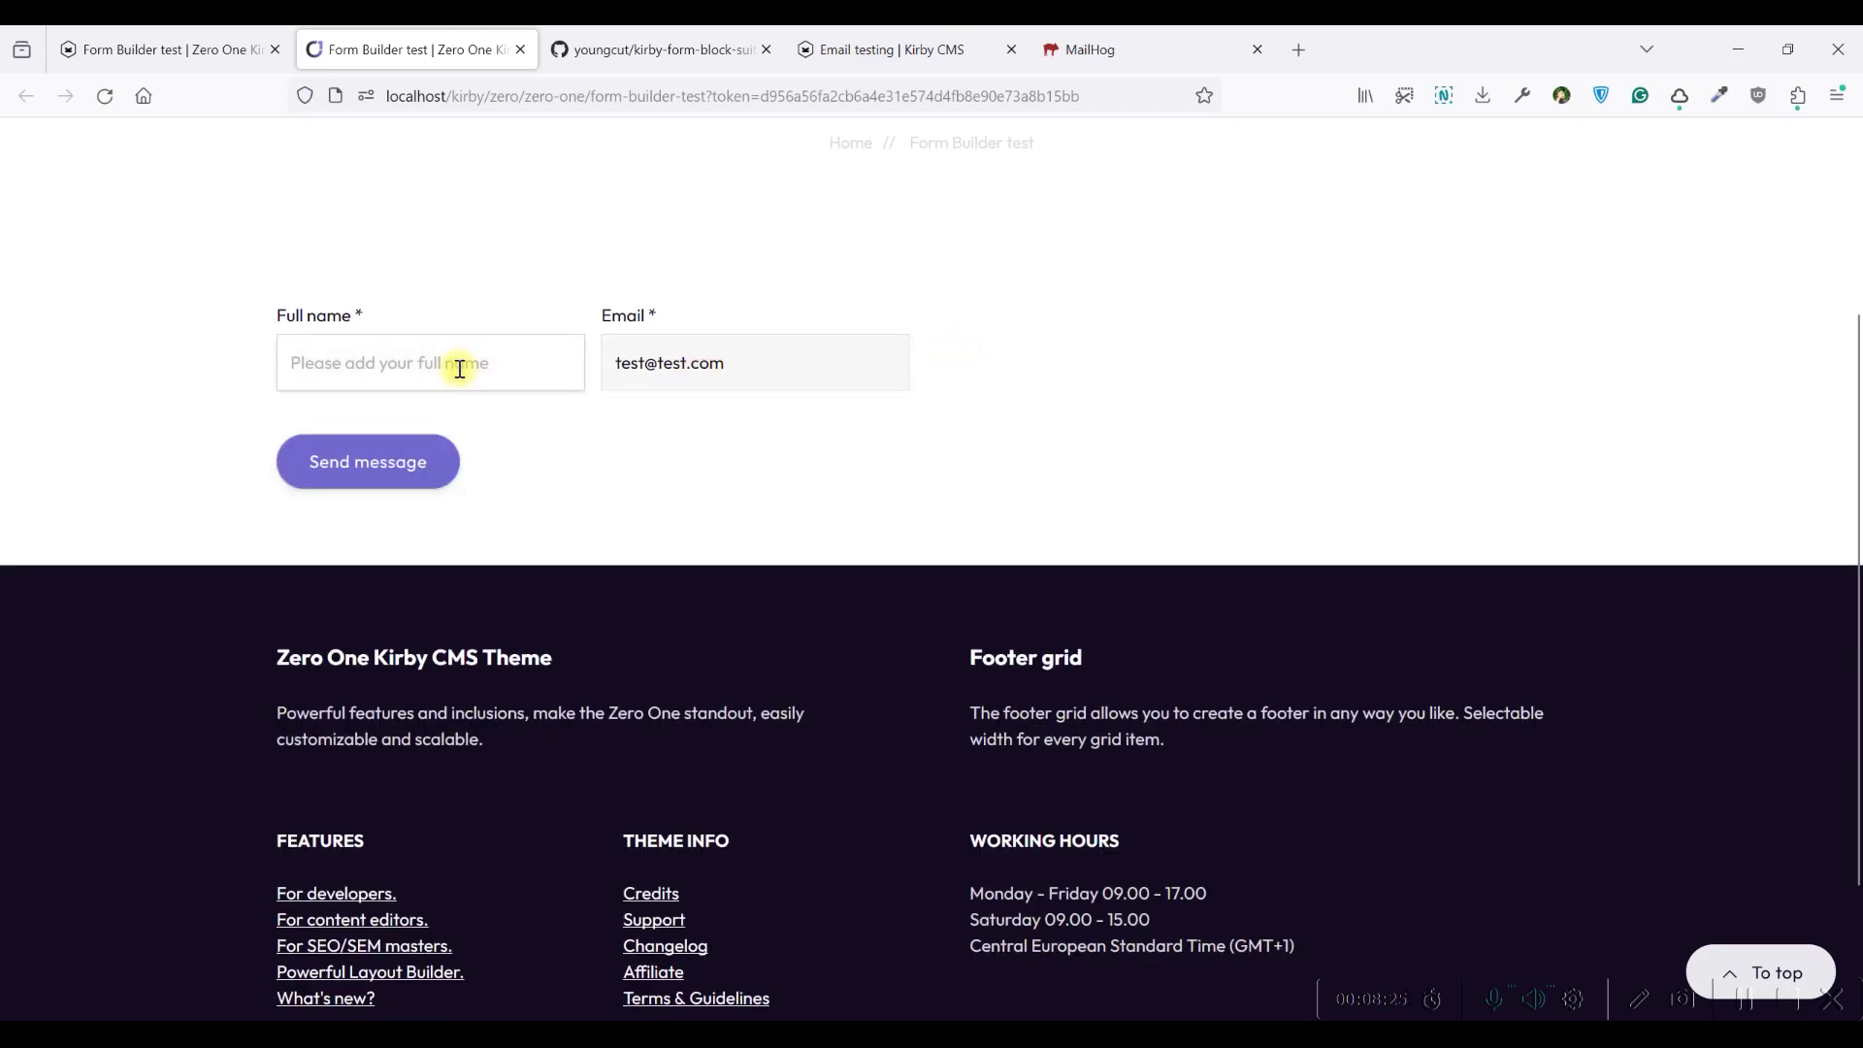
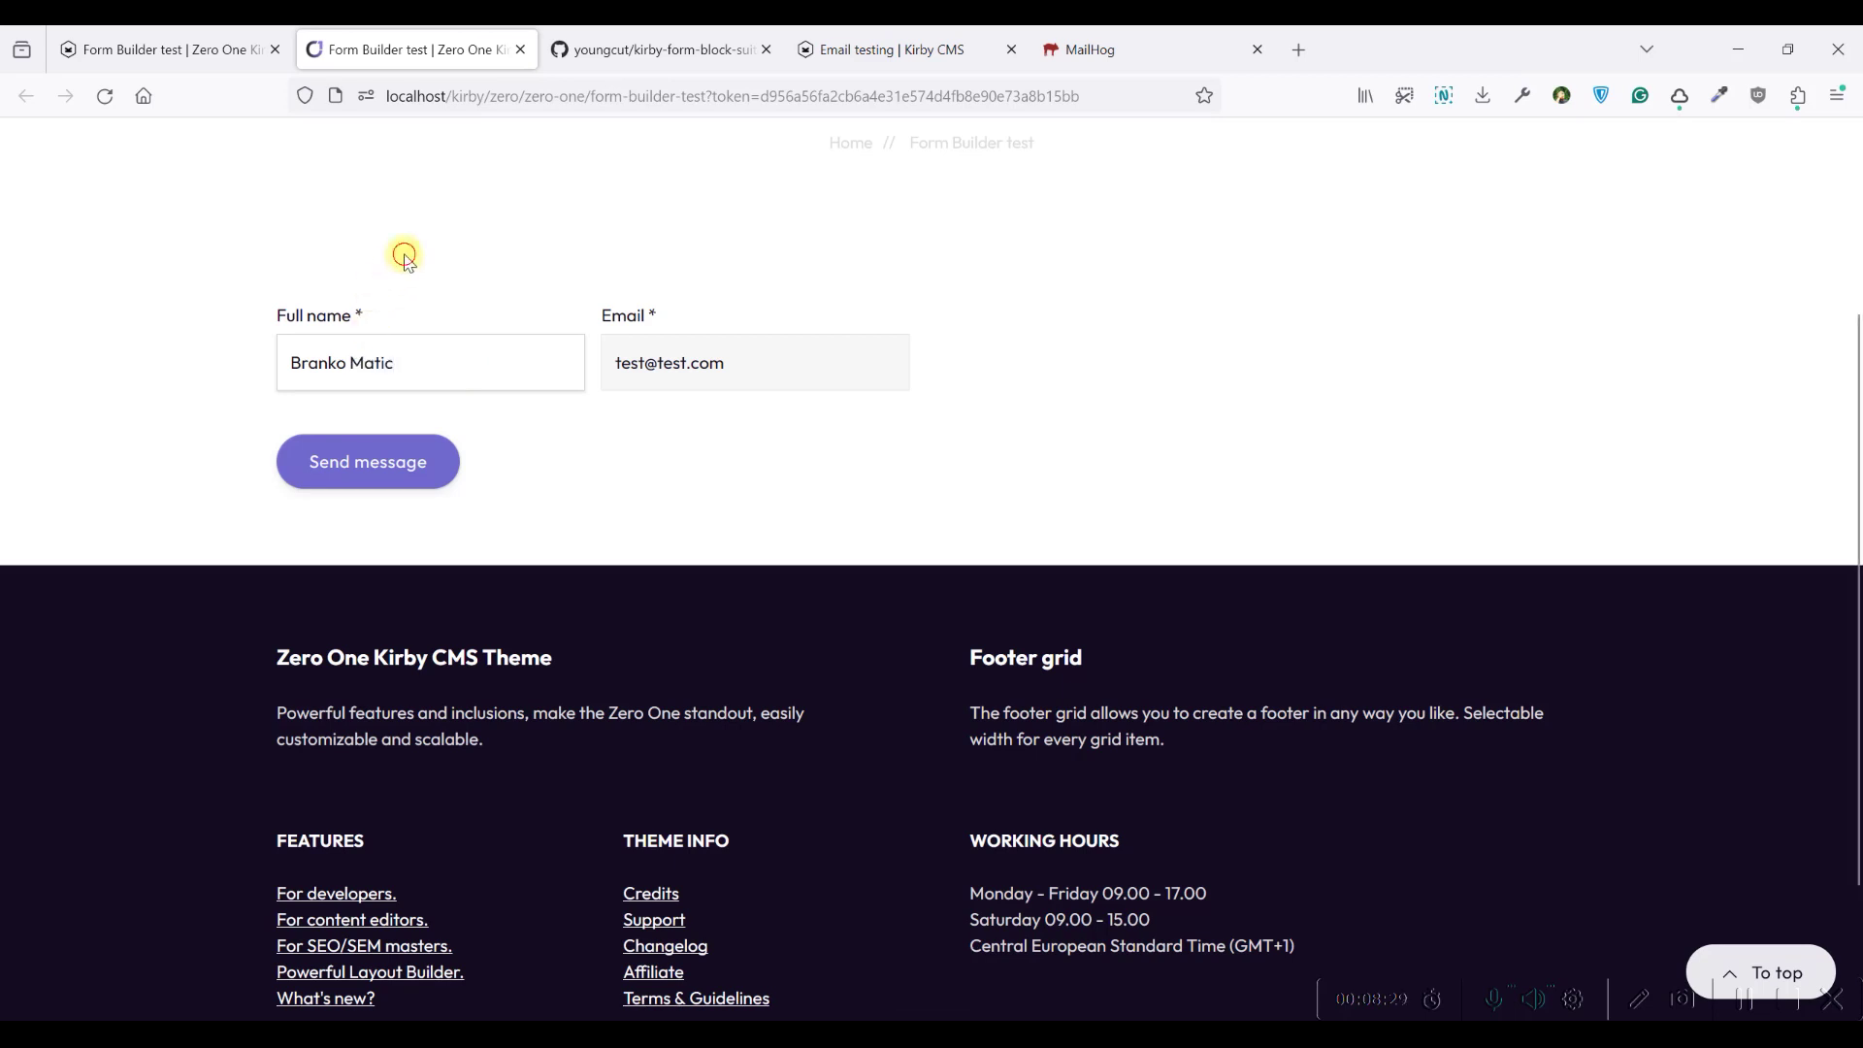
pyautogui.click(370, 474)
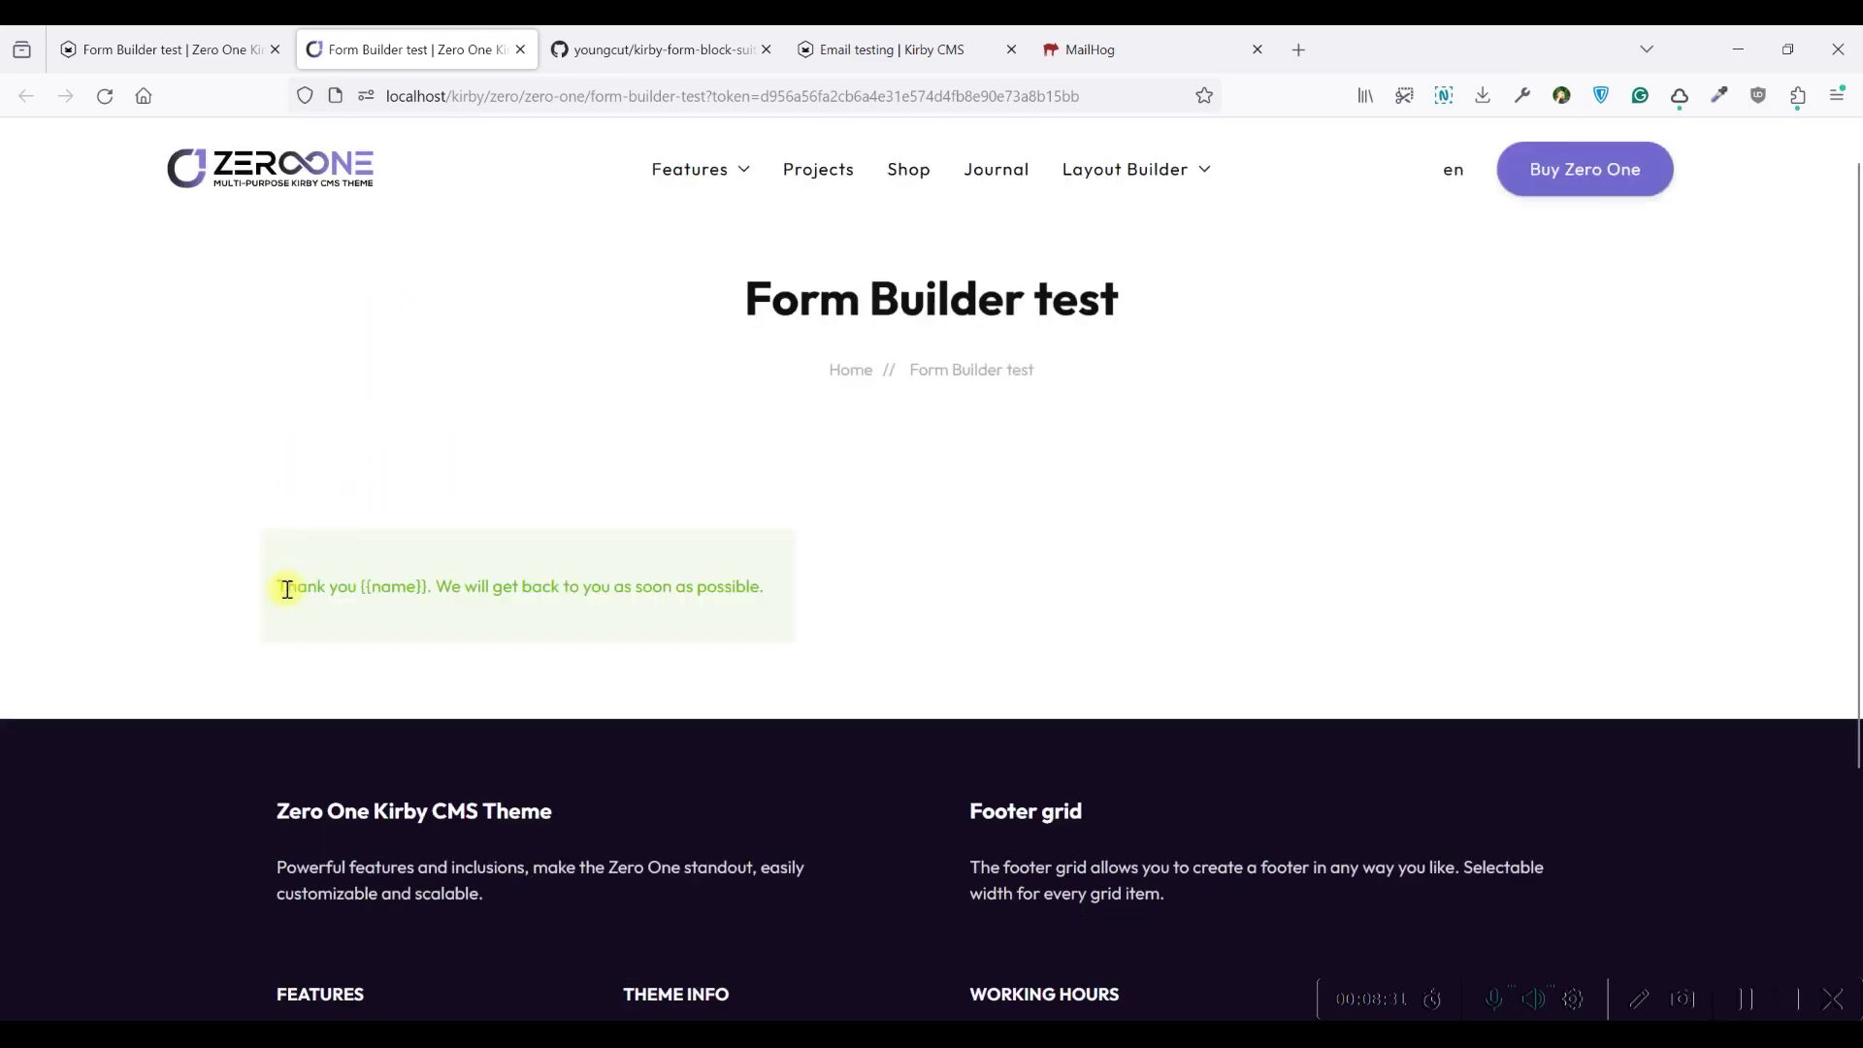
pyautogui.moveTo(292, 589); pyautogui.dragTo(775, 584)
pyautogui.click(774, 584)
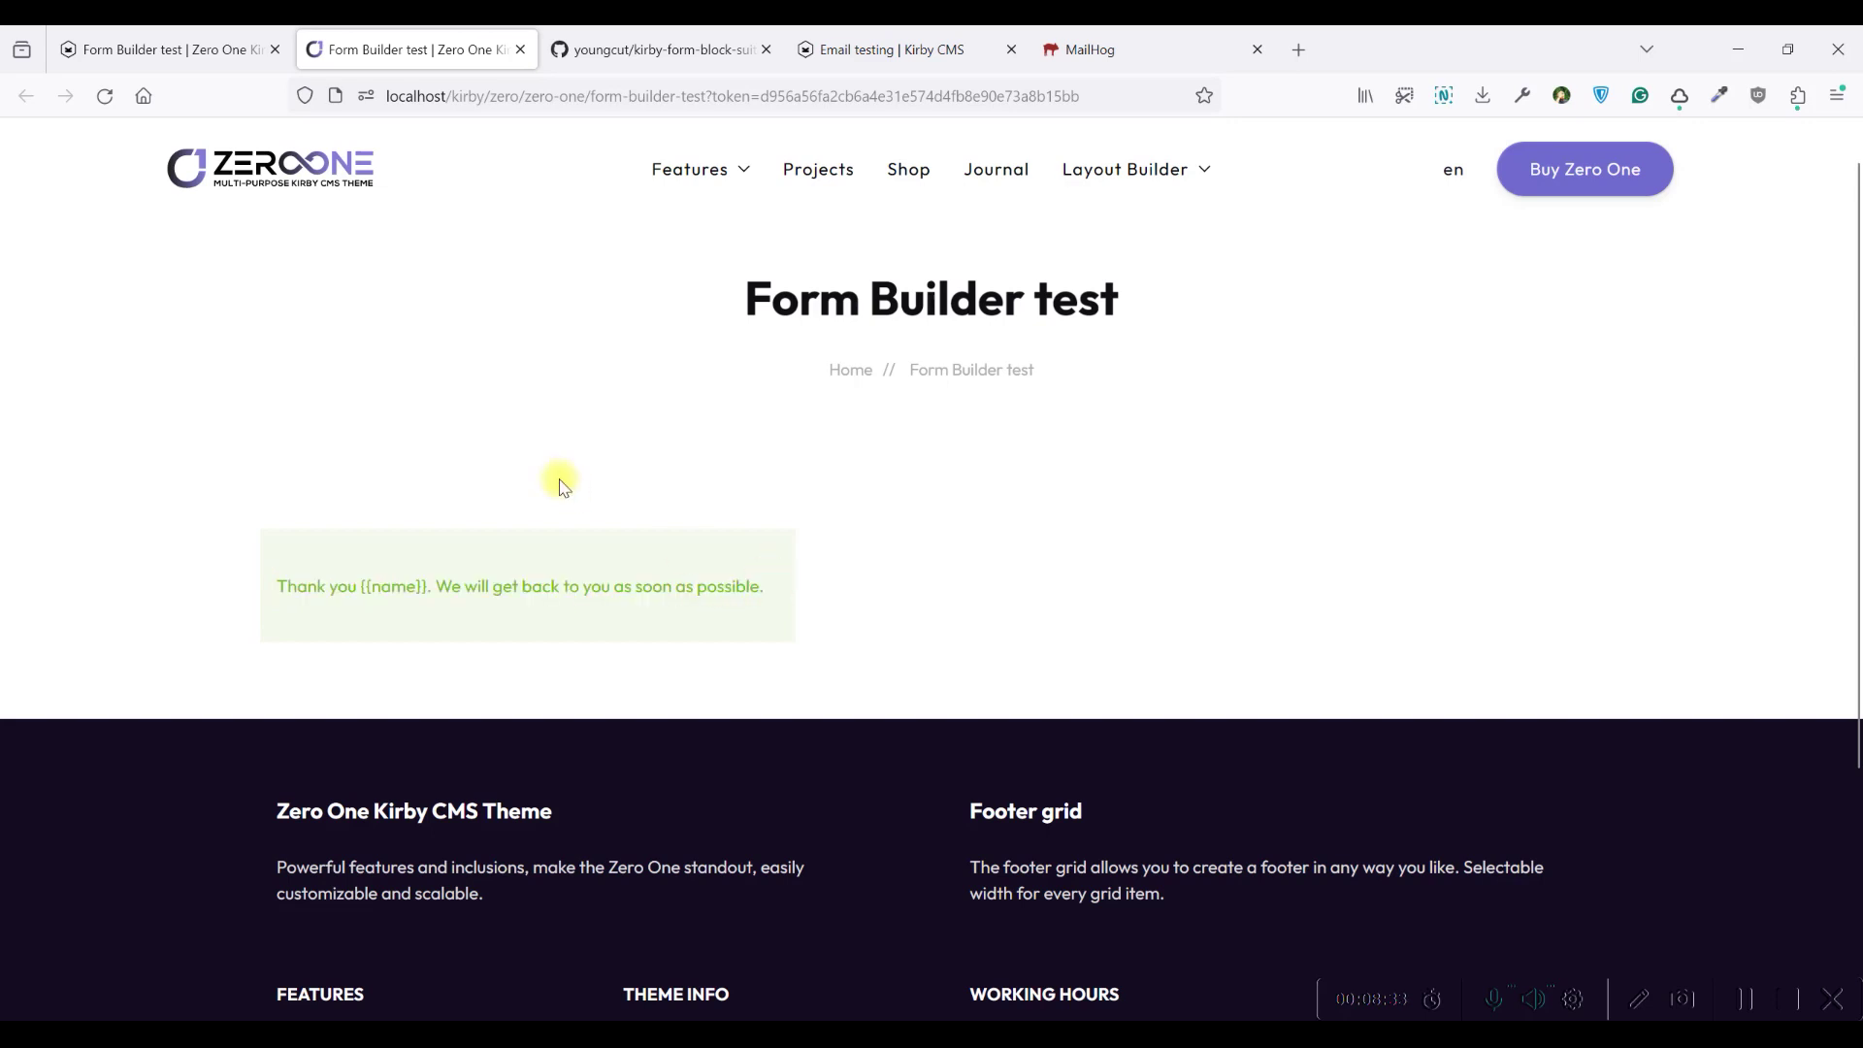
pyautogui.moveTo(428, 586); pyautogui.dragTo(362, 585)
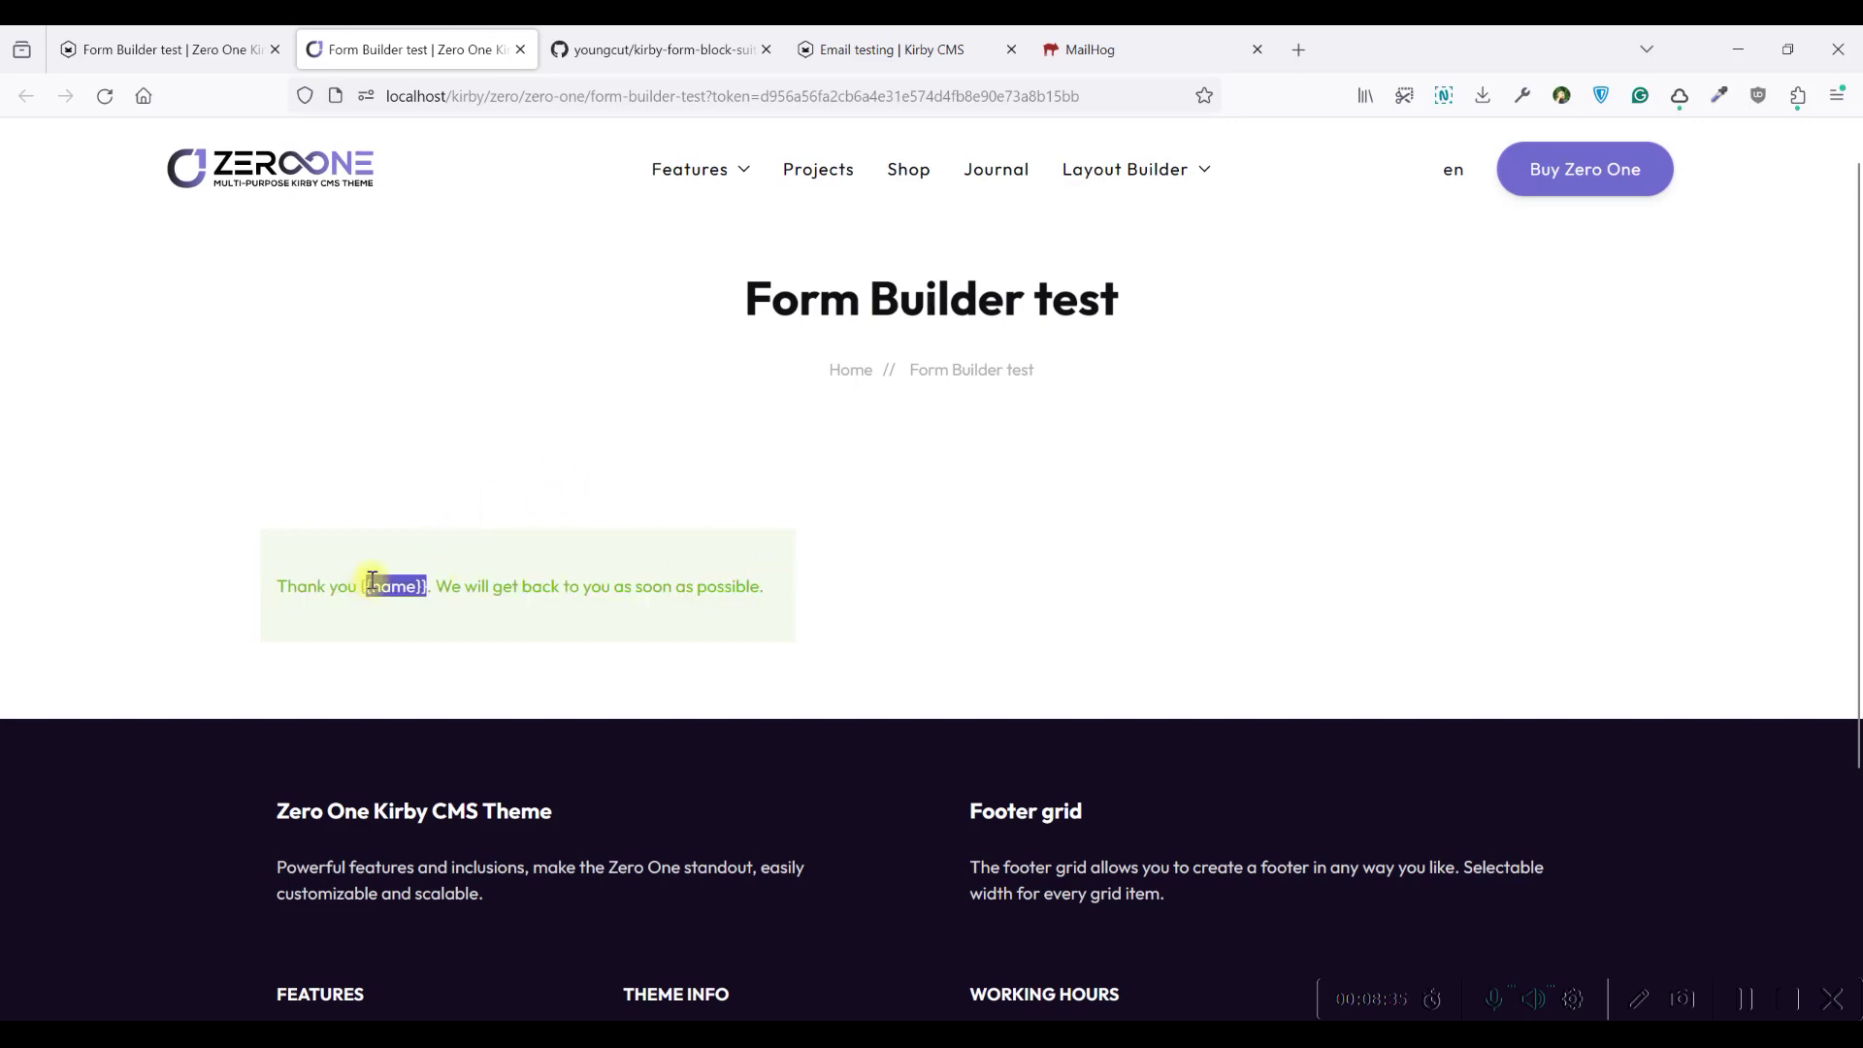
pyautogui.click(364, 588)
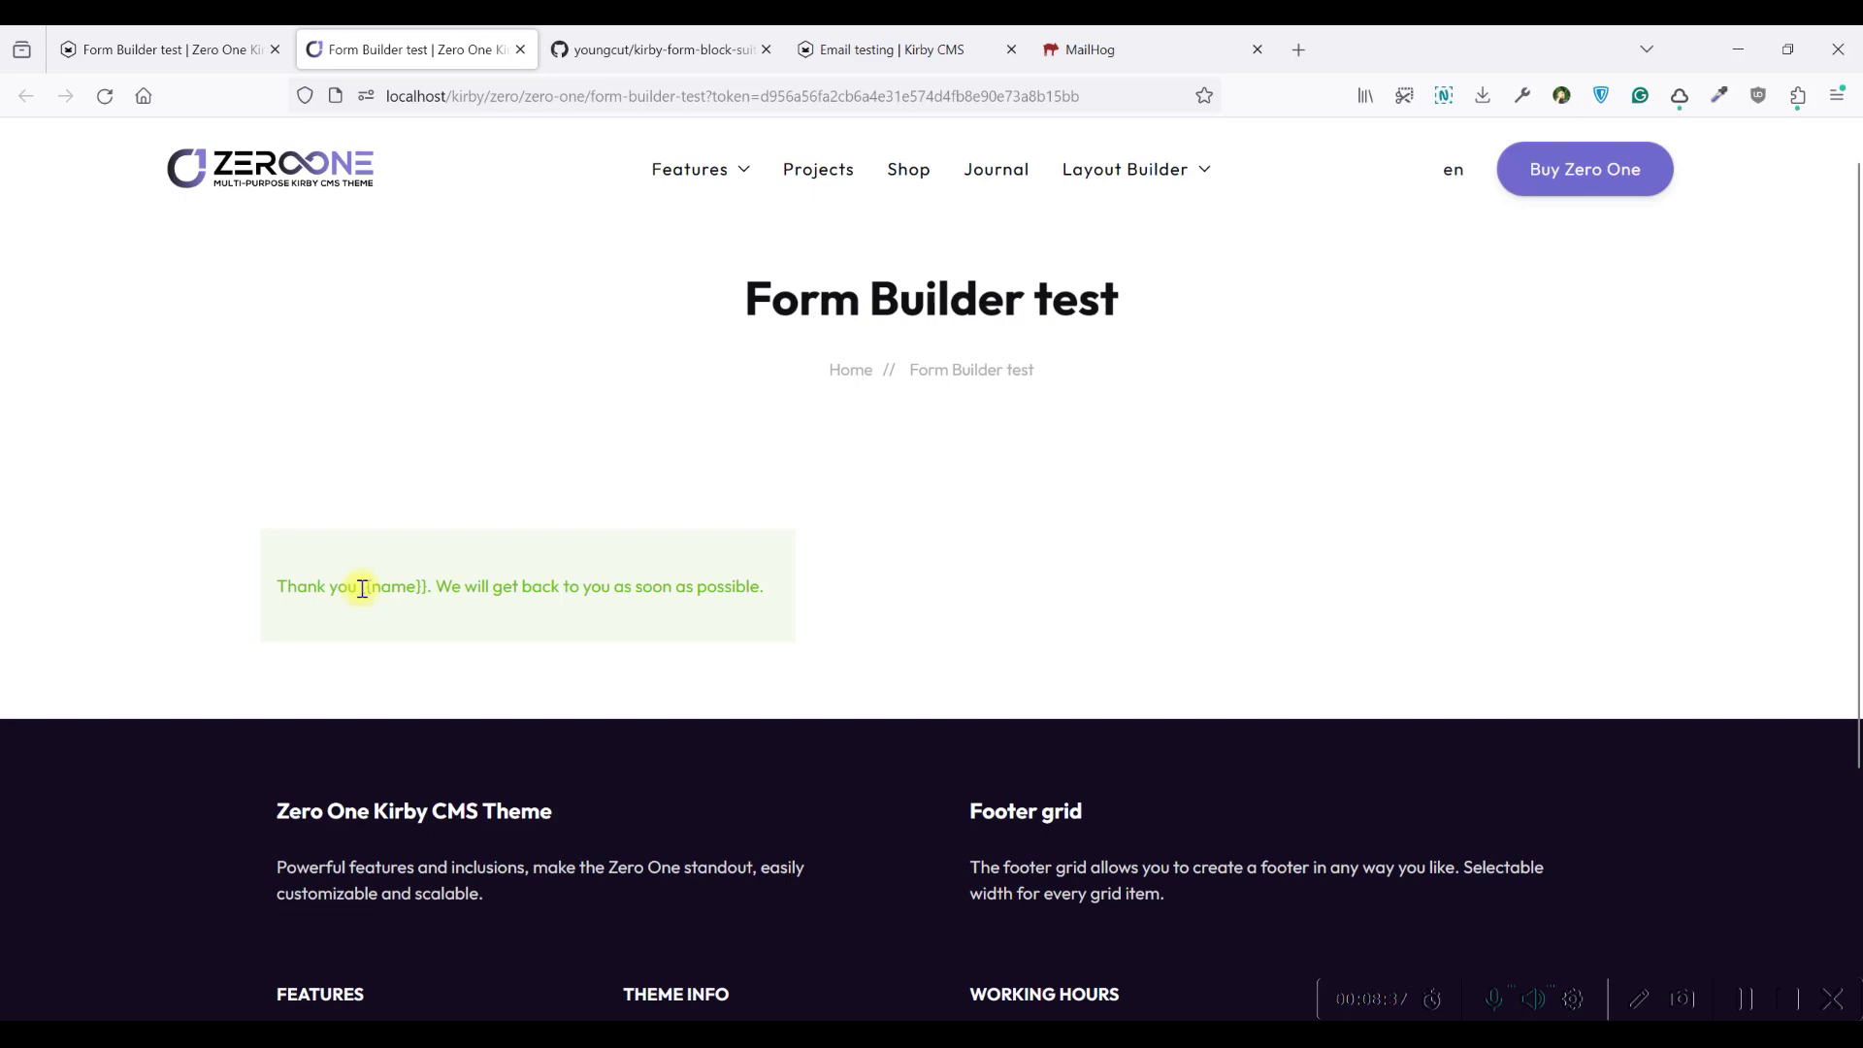
# Return to the panel and open the form's requests inbox
pyautogui.click(160, 49)
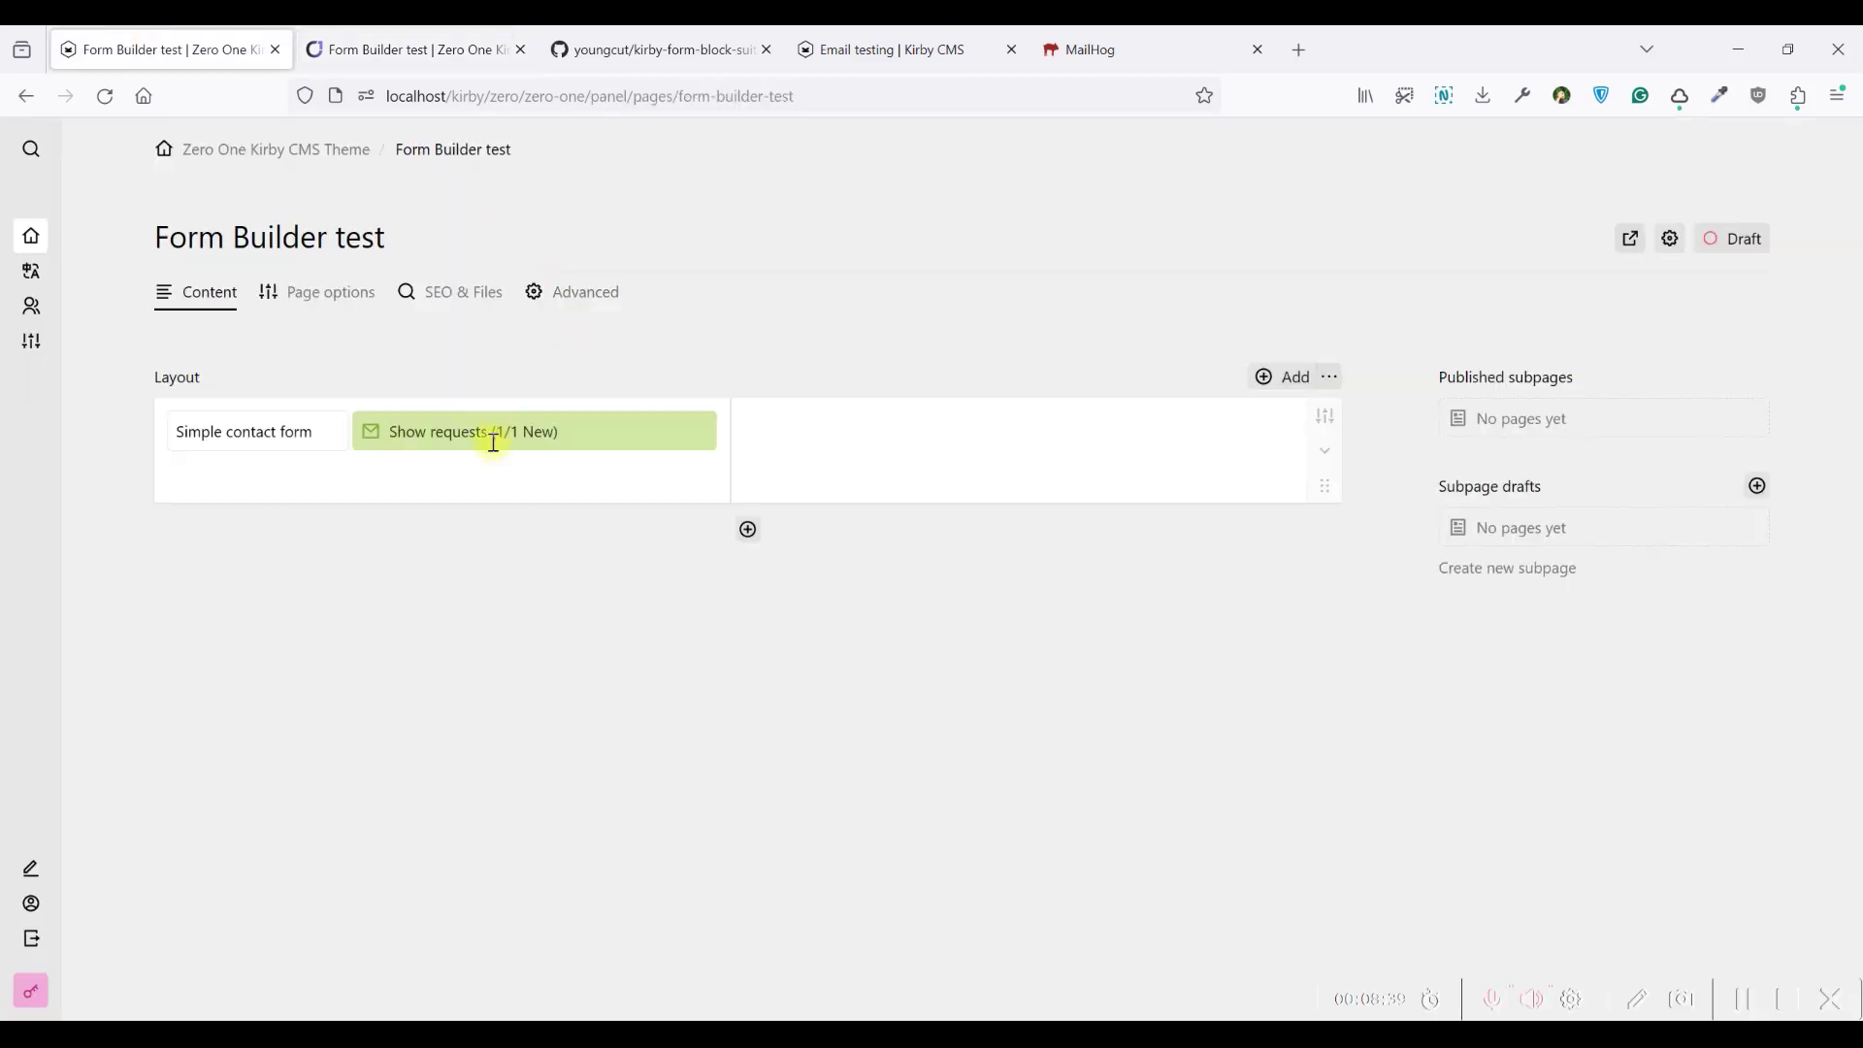
pyautogui.click(493, 442)
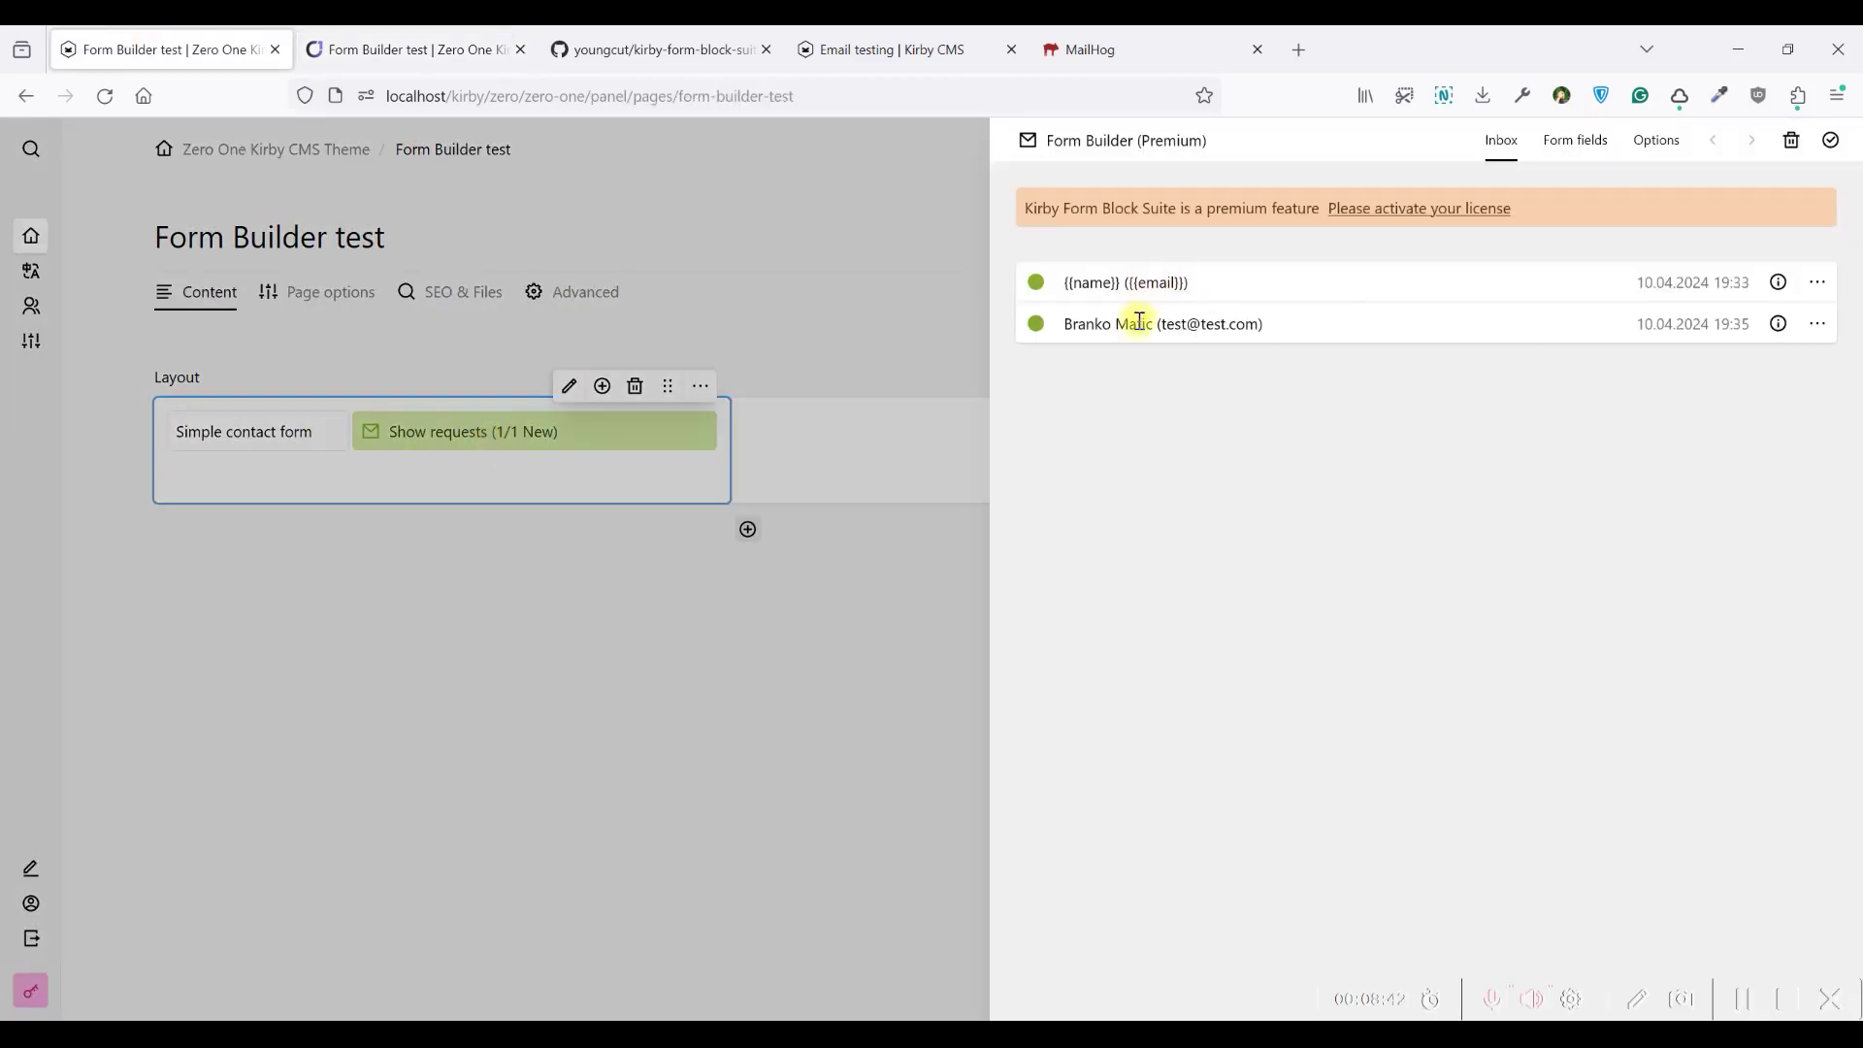
pyautogui.moveTo(1067, 323); pyautogui.dragTo(1263, 328)
pyautogui.click(1257, 332)
# Check the Full name and Email field identifiers against the Display title placeholders
pyautogui.click(1570, 147)
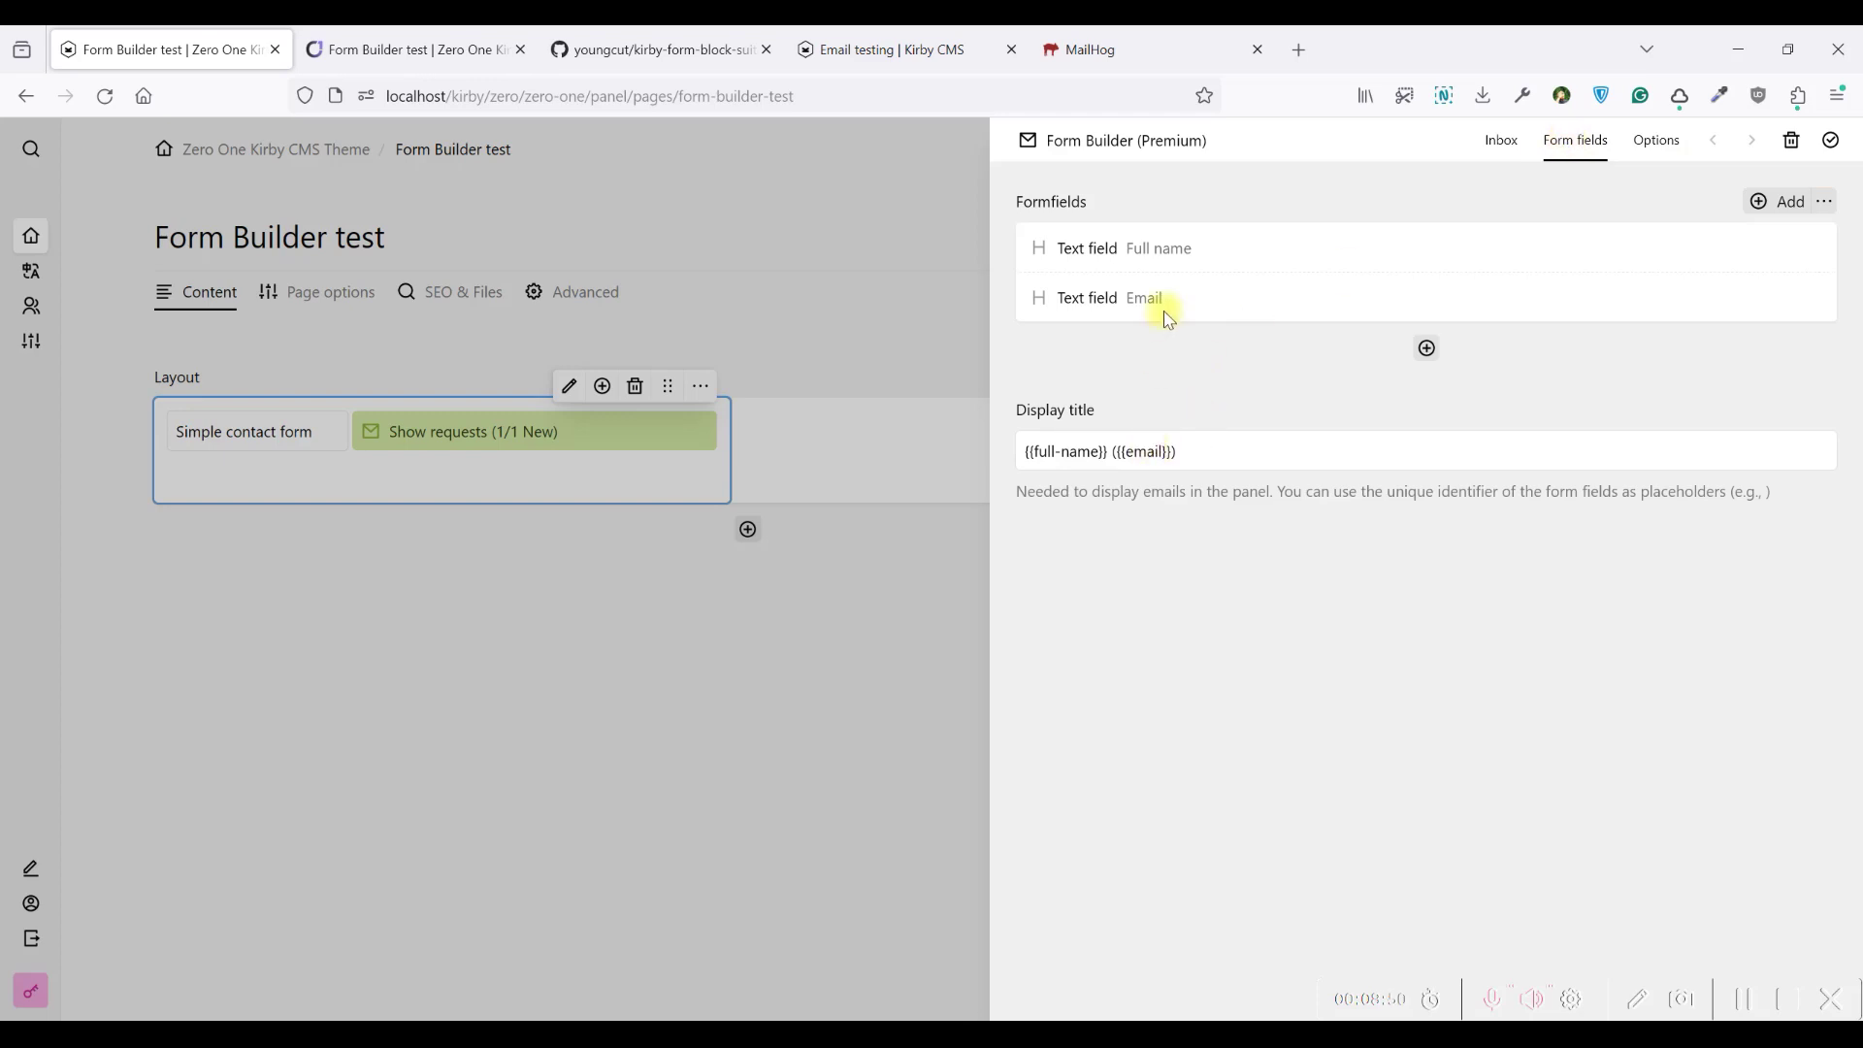
pyautogui.click(1145, 251)
pyautogui.click(1144, 251)
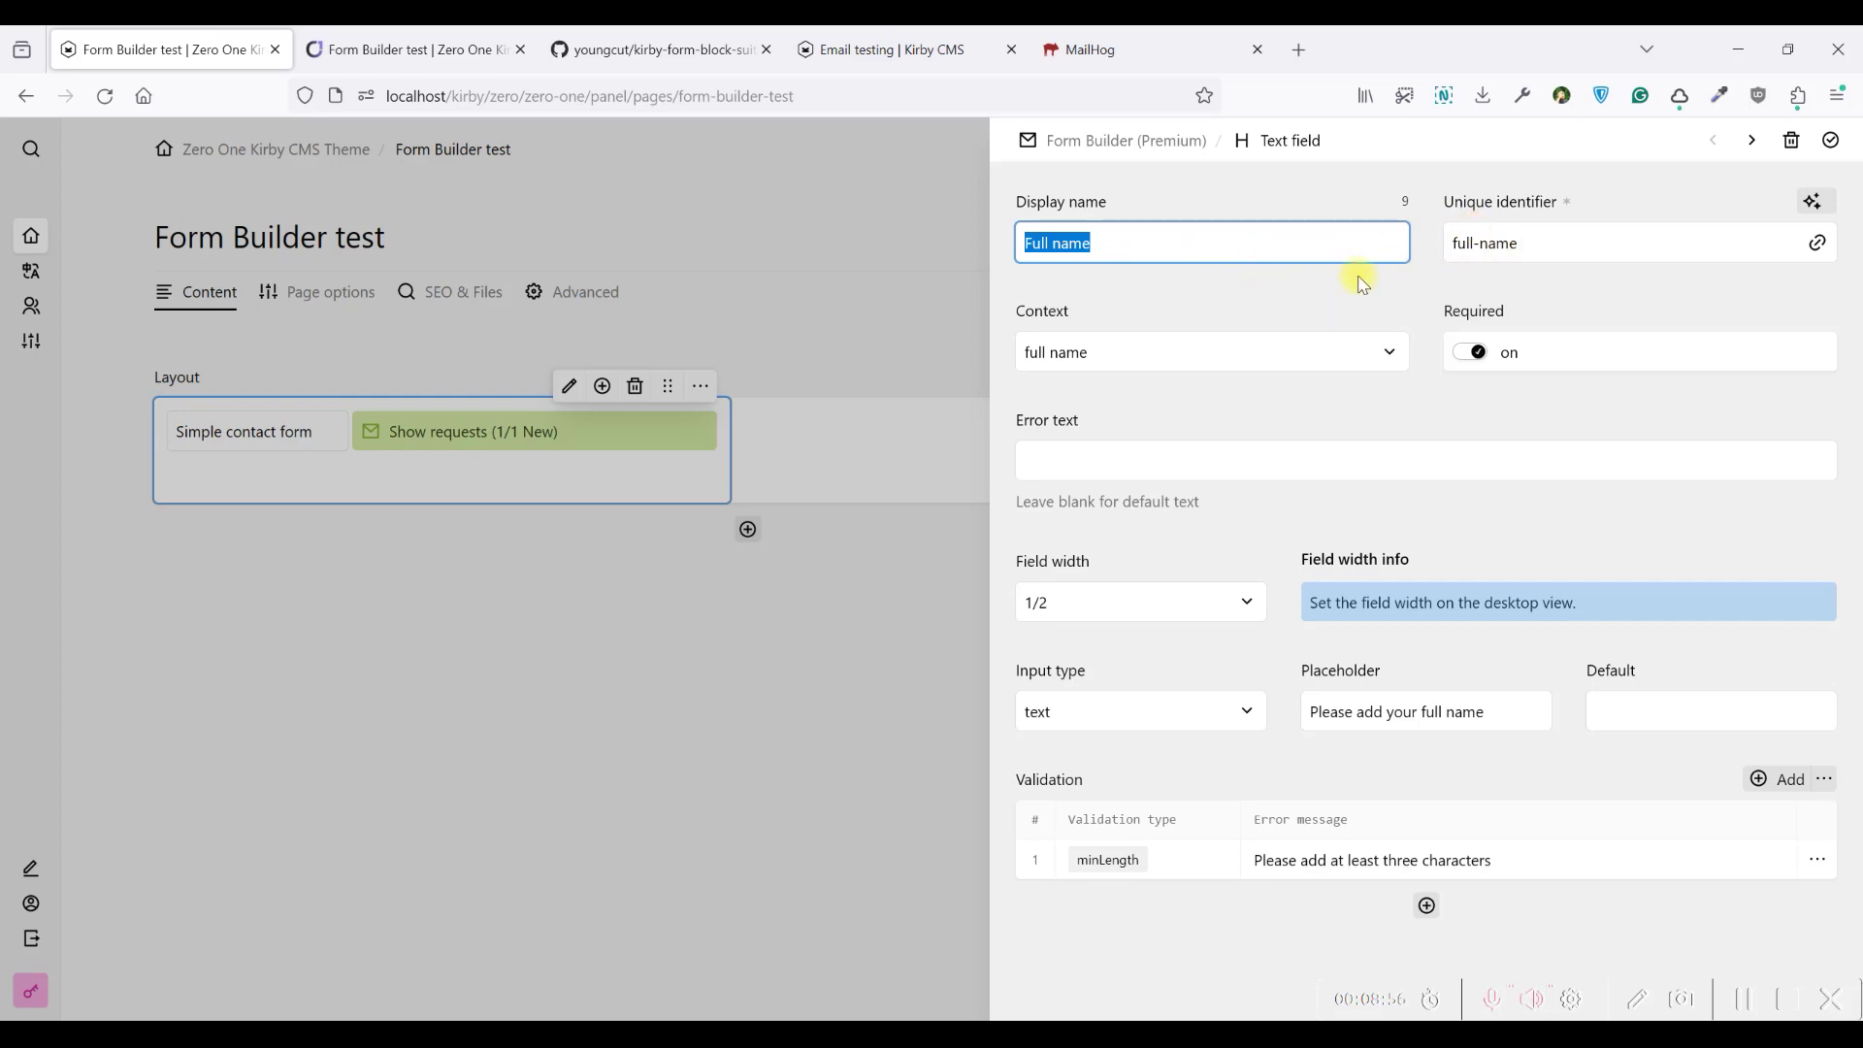
pyautogui.click(1114, 299)
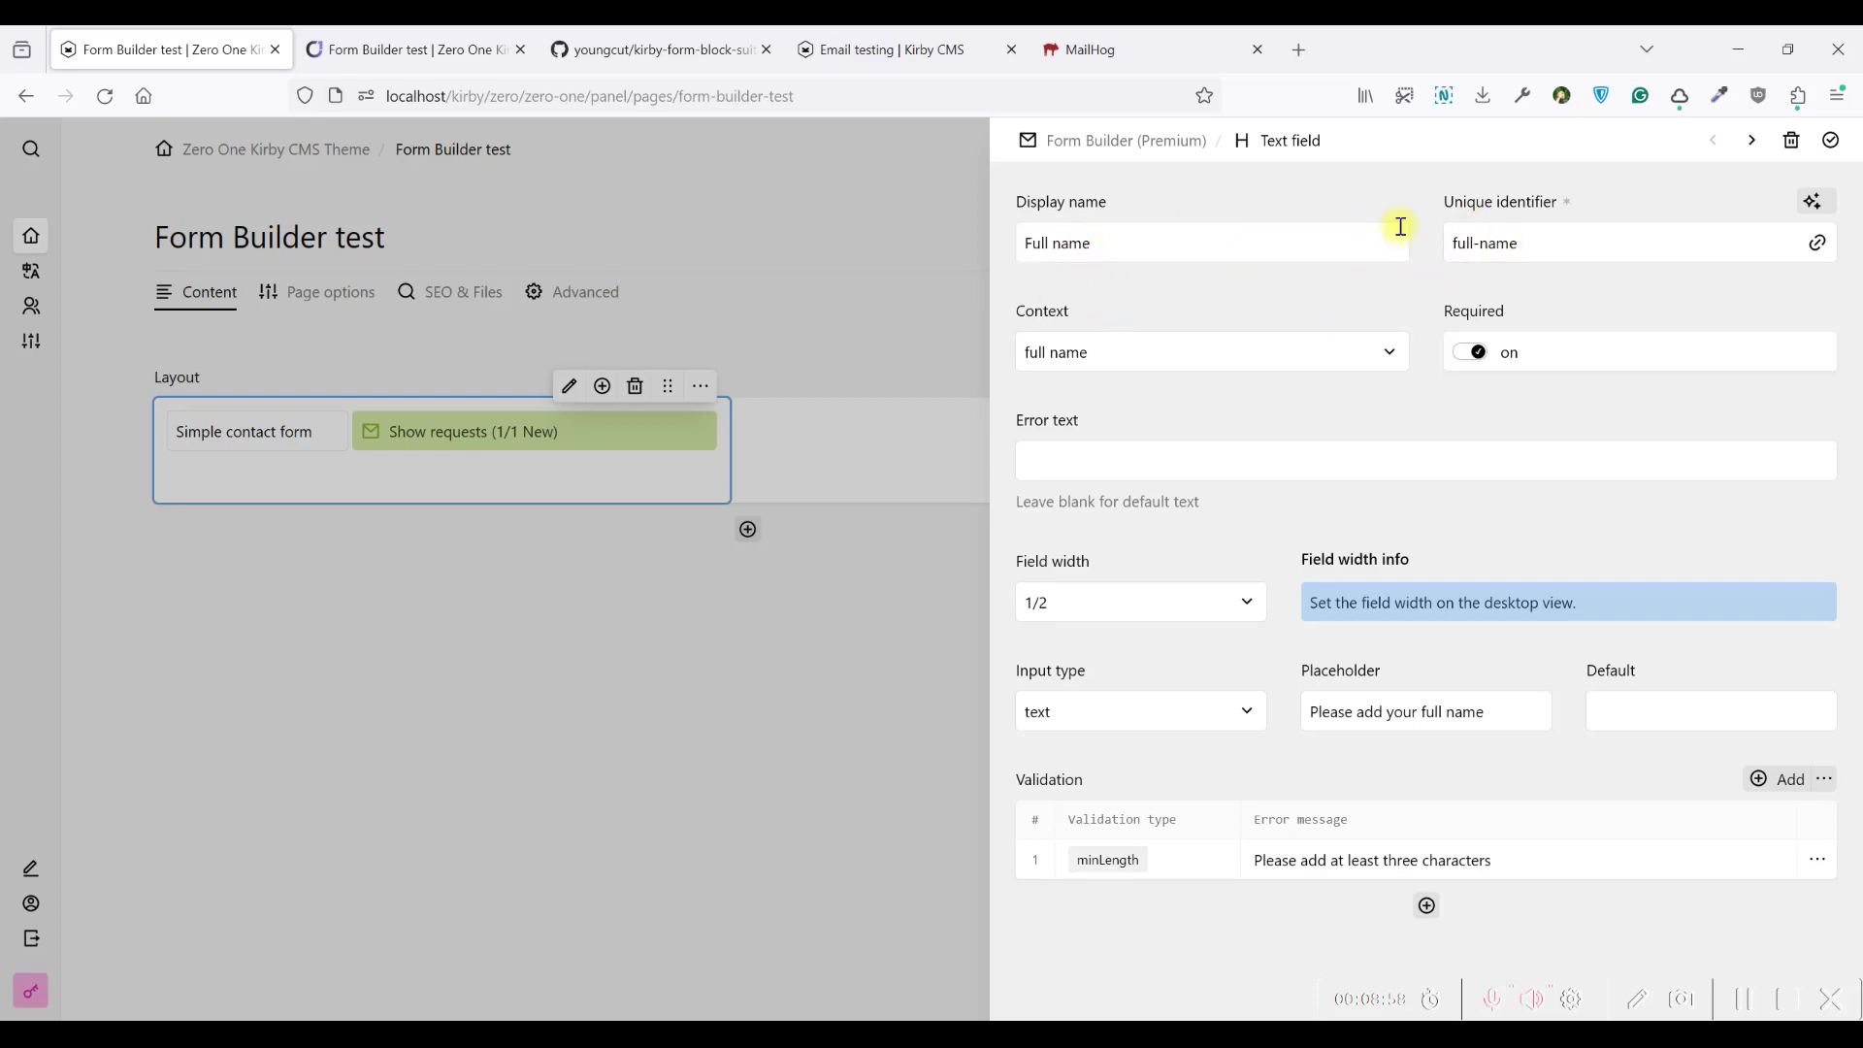
pyautogui.click(1831, 140)
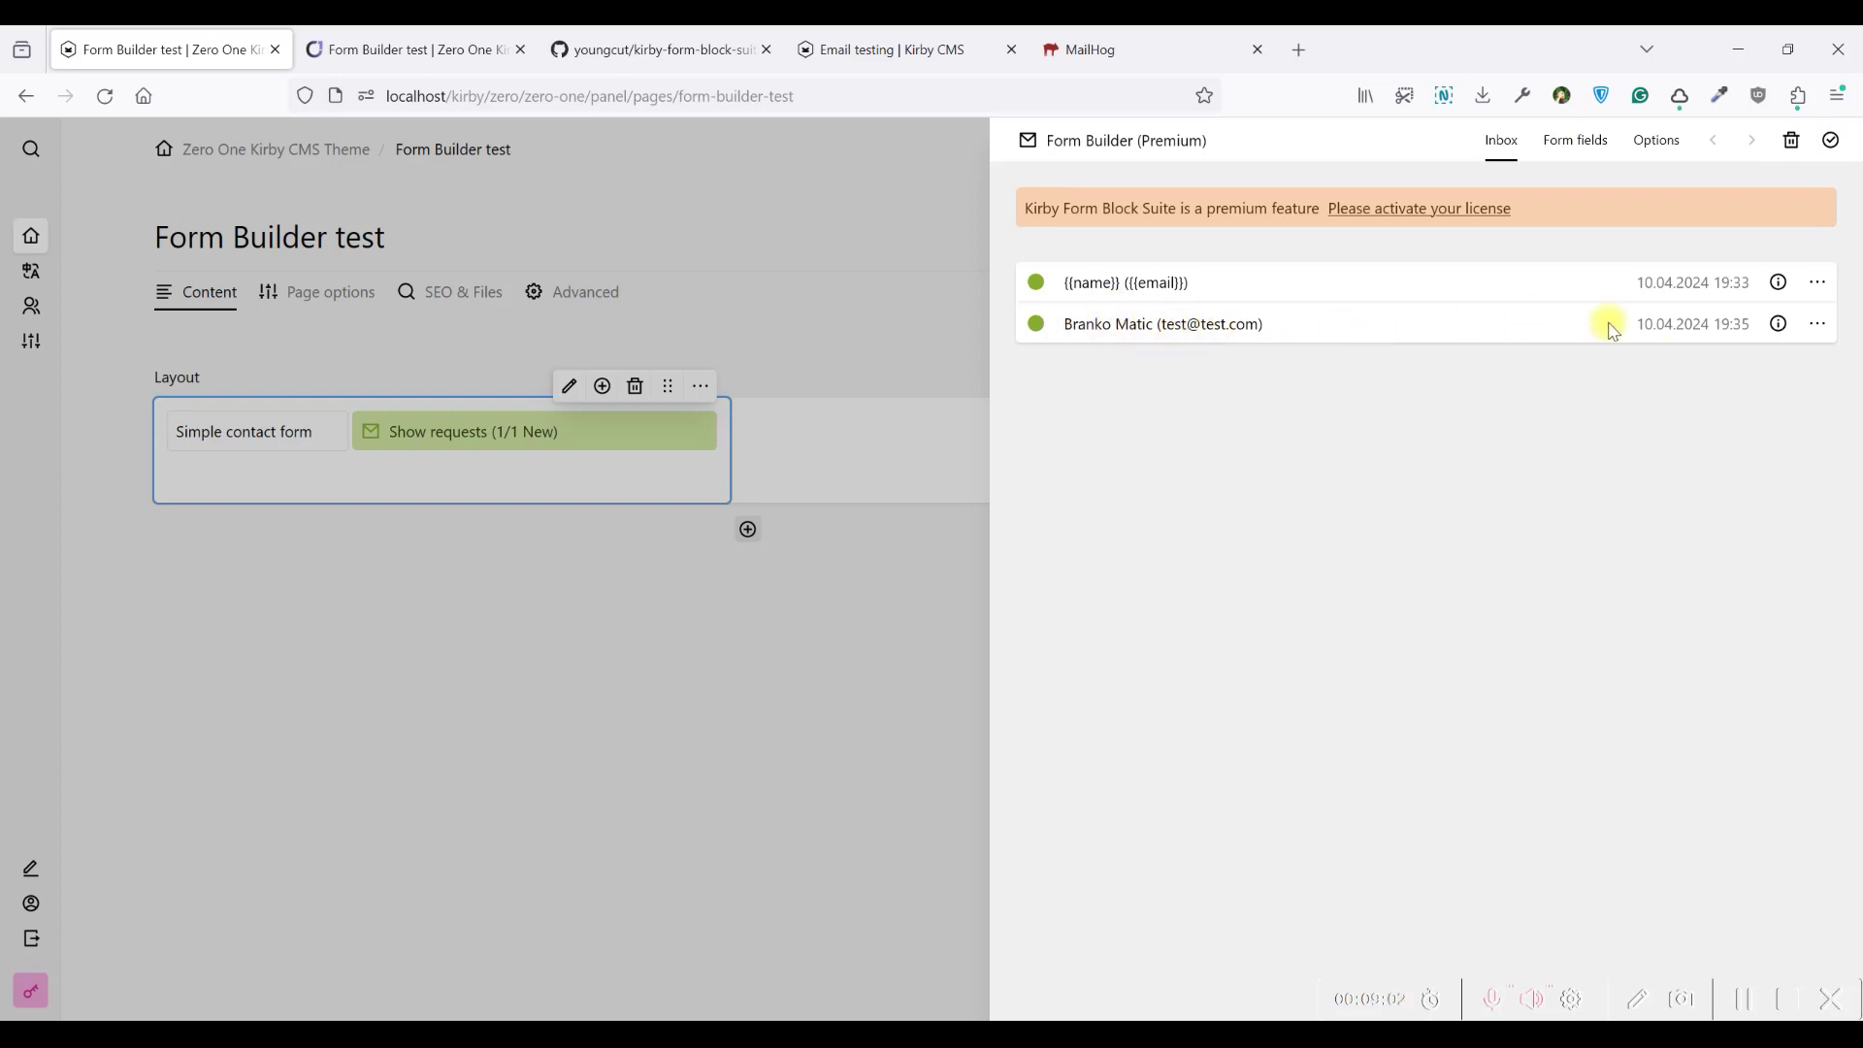
pyautogui.click(1551, 167)
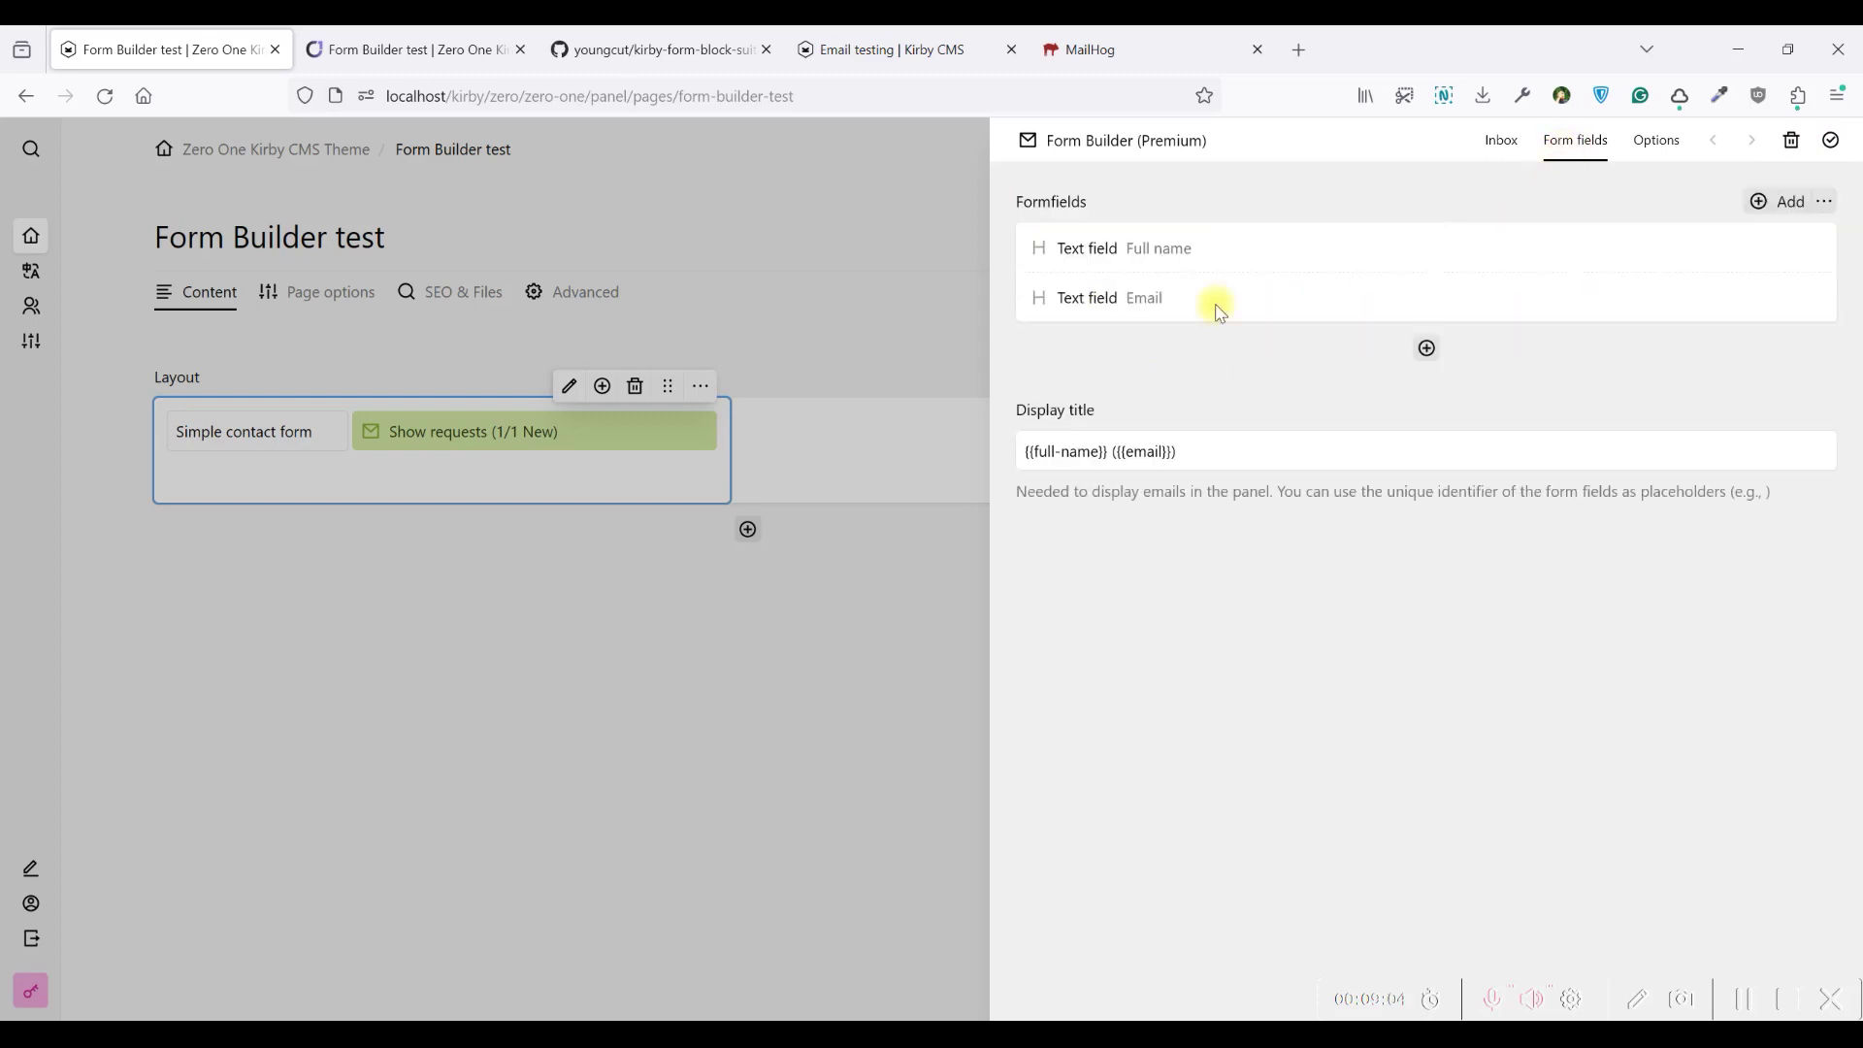
pyautogui.click(1071, 452)
pyautogui.doubleClick(1129, 454)
pyautogui.click(1194, 298)
pyautogui.click(1481, 240)
pyautogui.doubleClick(1461, 243)
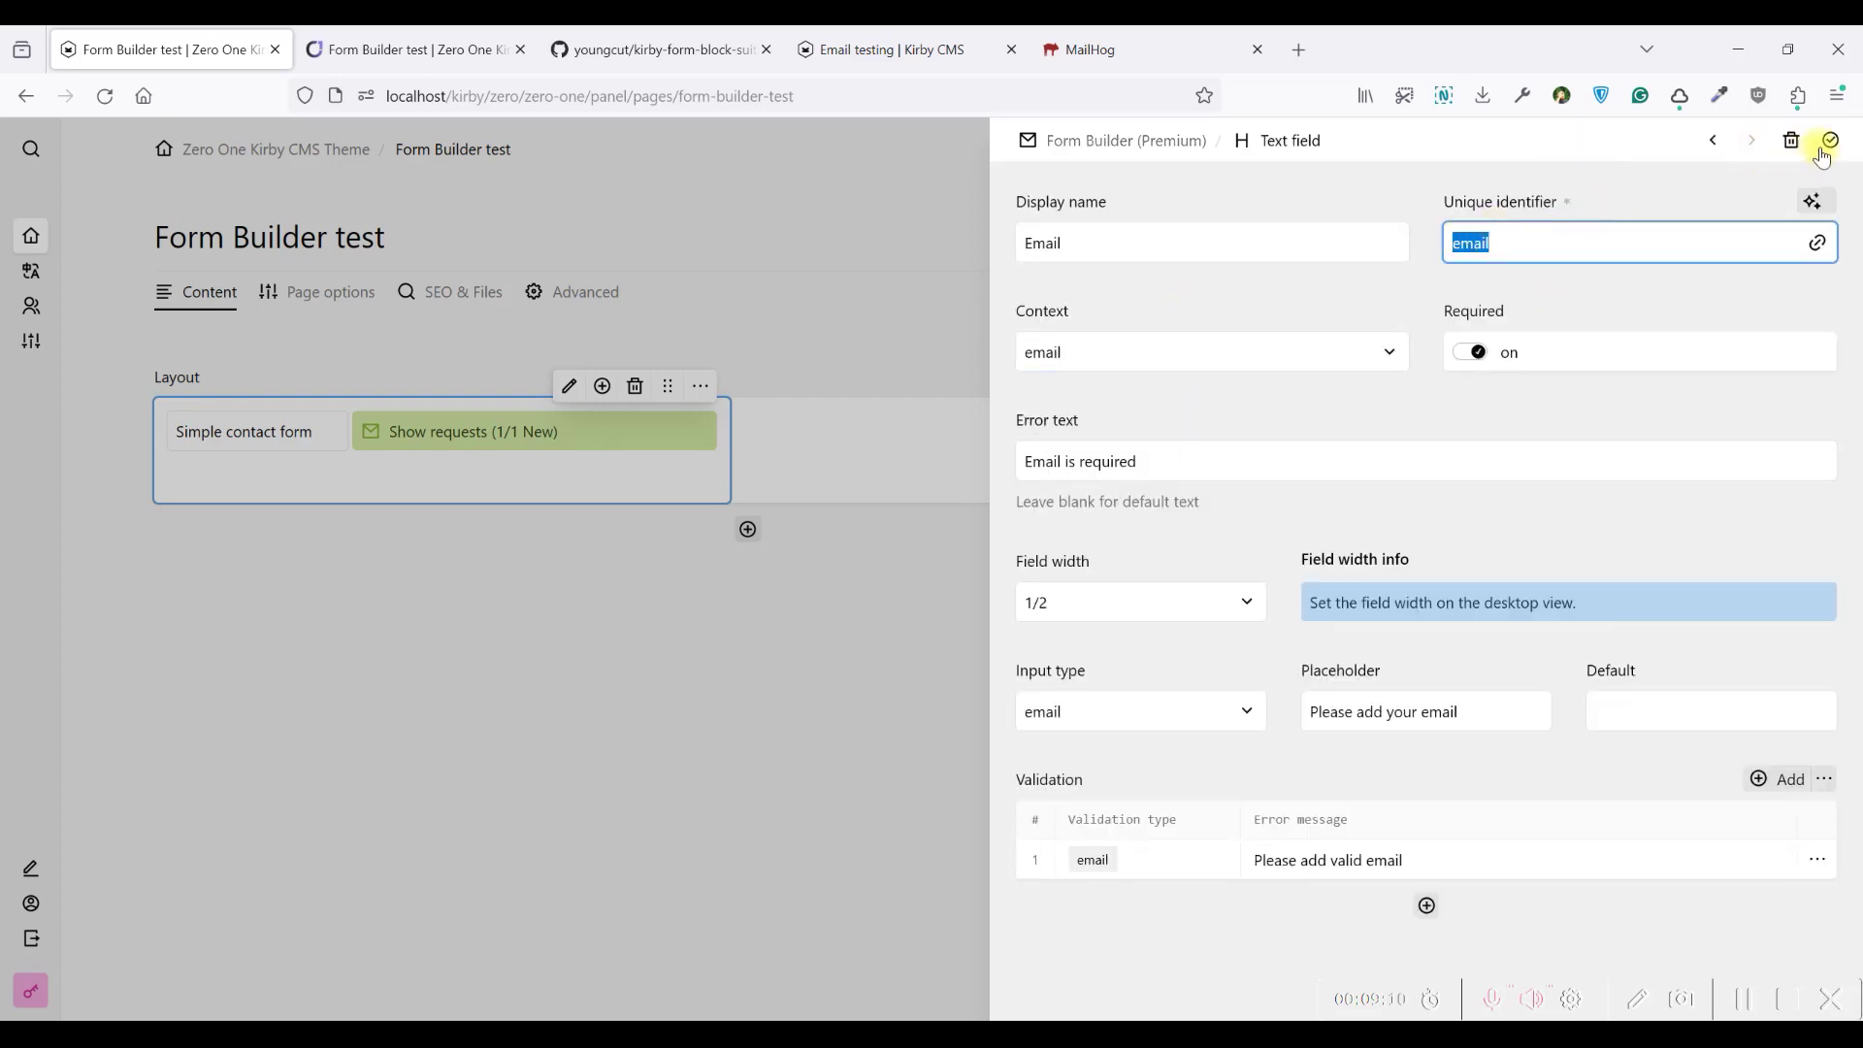
pyautogui.click(1825, 146)
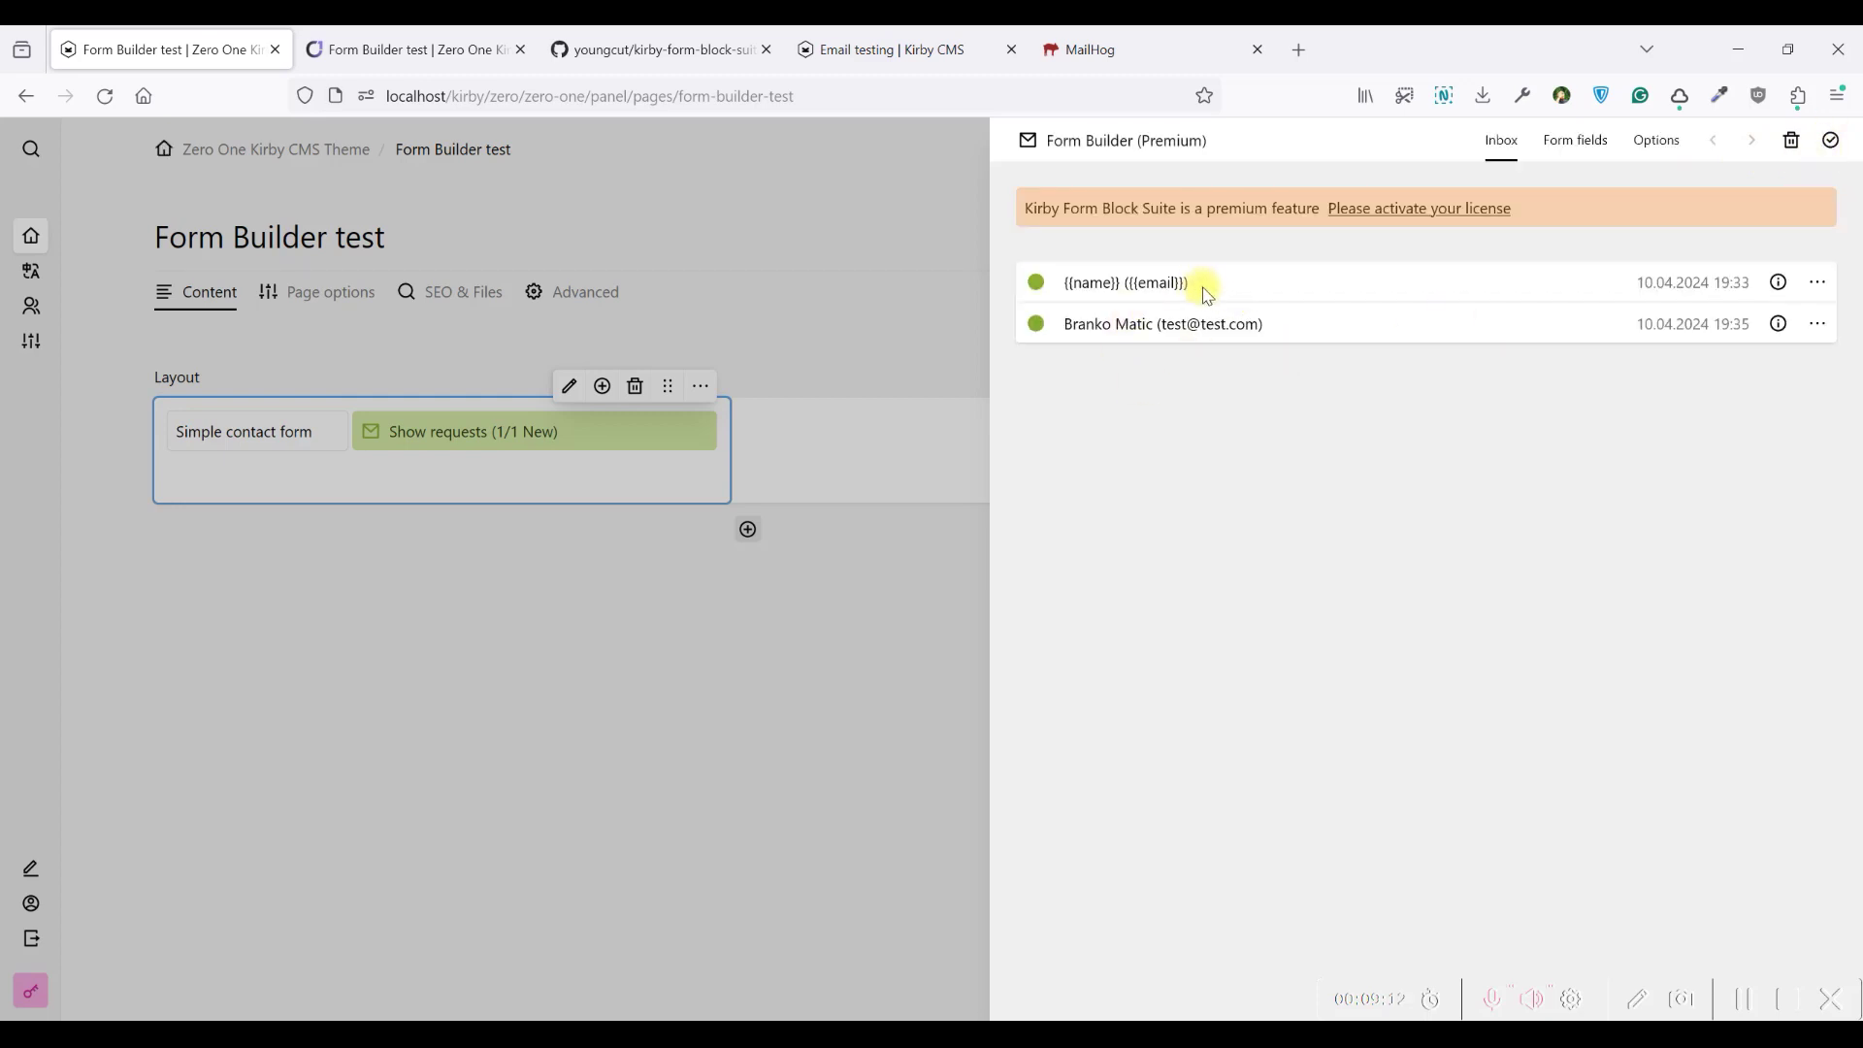
# Delete the placeholder {{name}} ({{email}}) entry from the inbox
pyautogui.moveTo(1155, 326); pyautogui.dragTo(1090, 285)
pyautogui.click(1066, 287)
pyautogui.click(1819, 282)
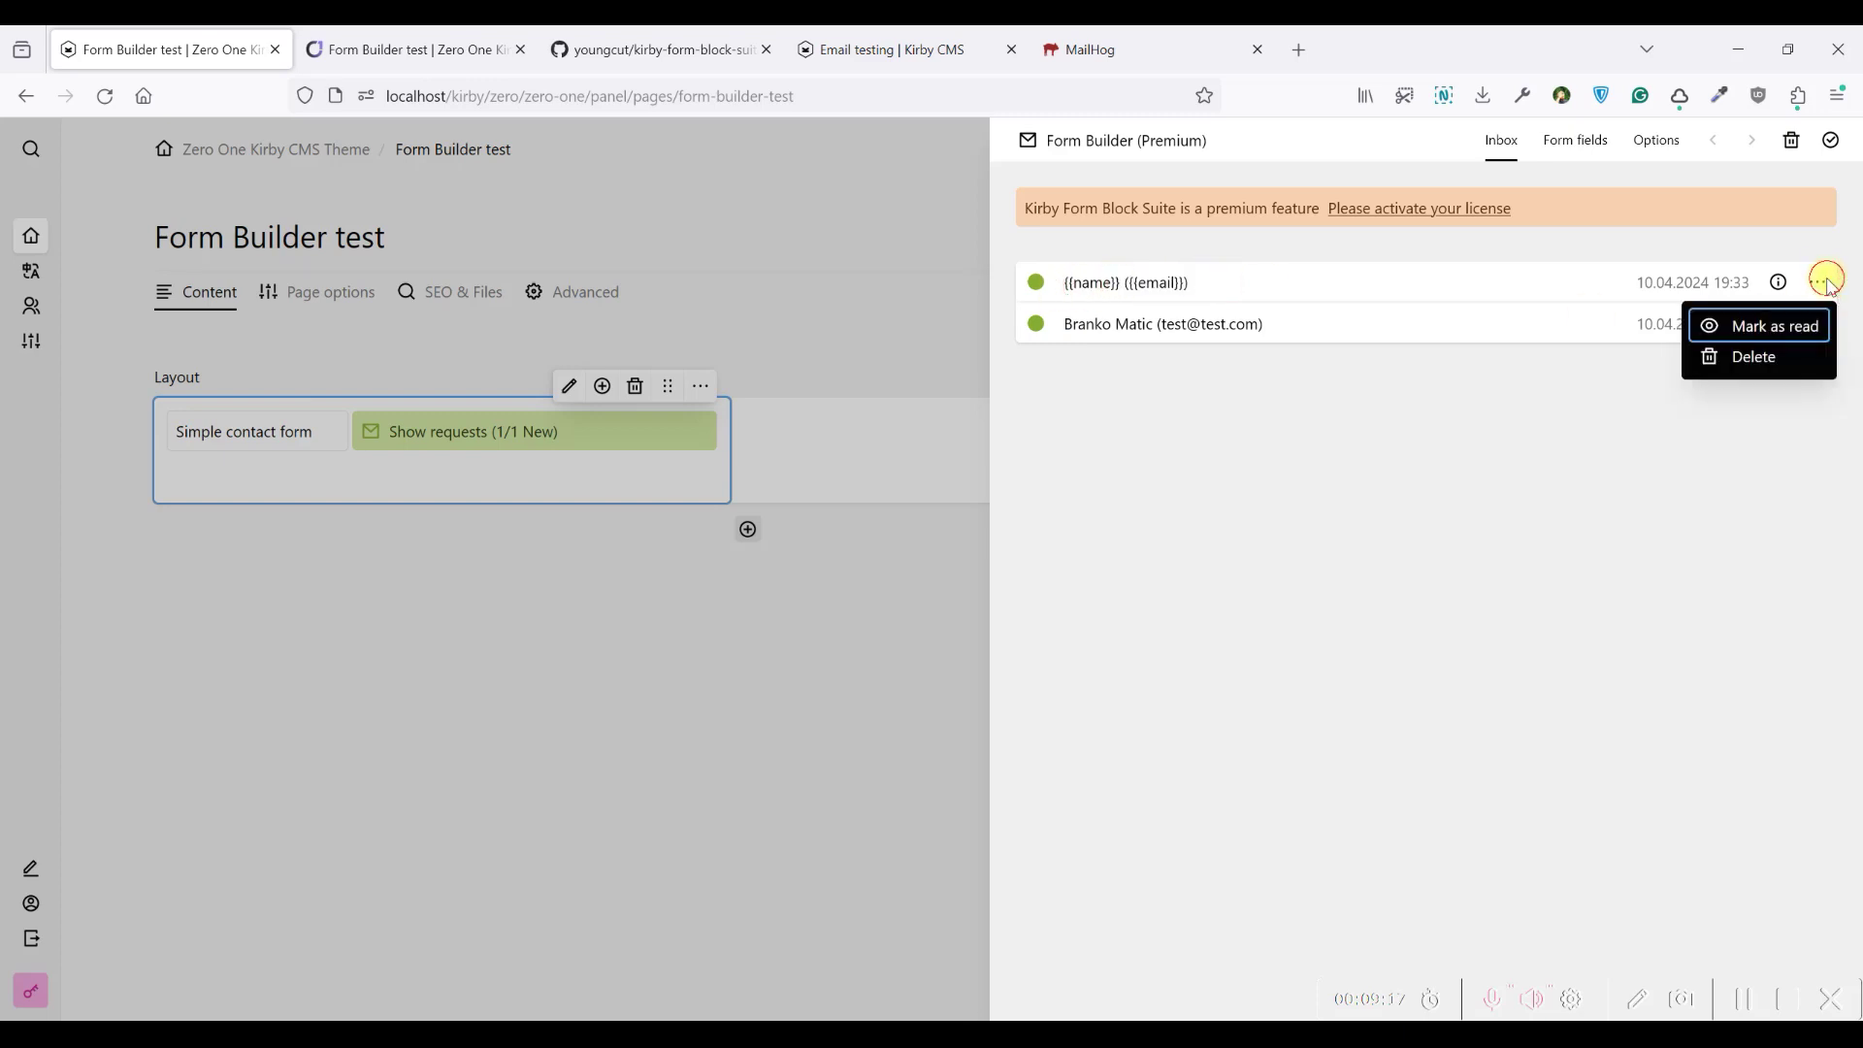
pyautogui.click(1776, 356)
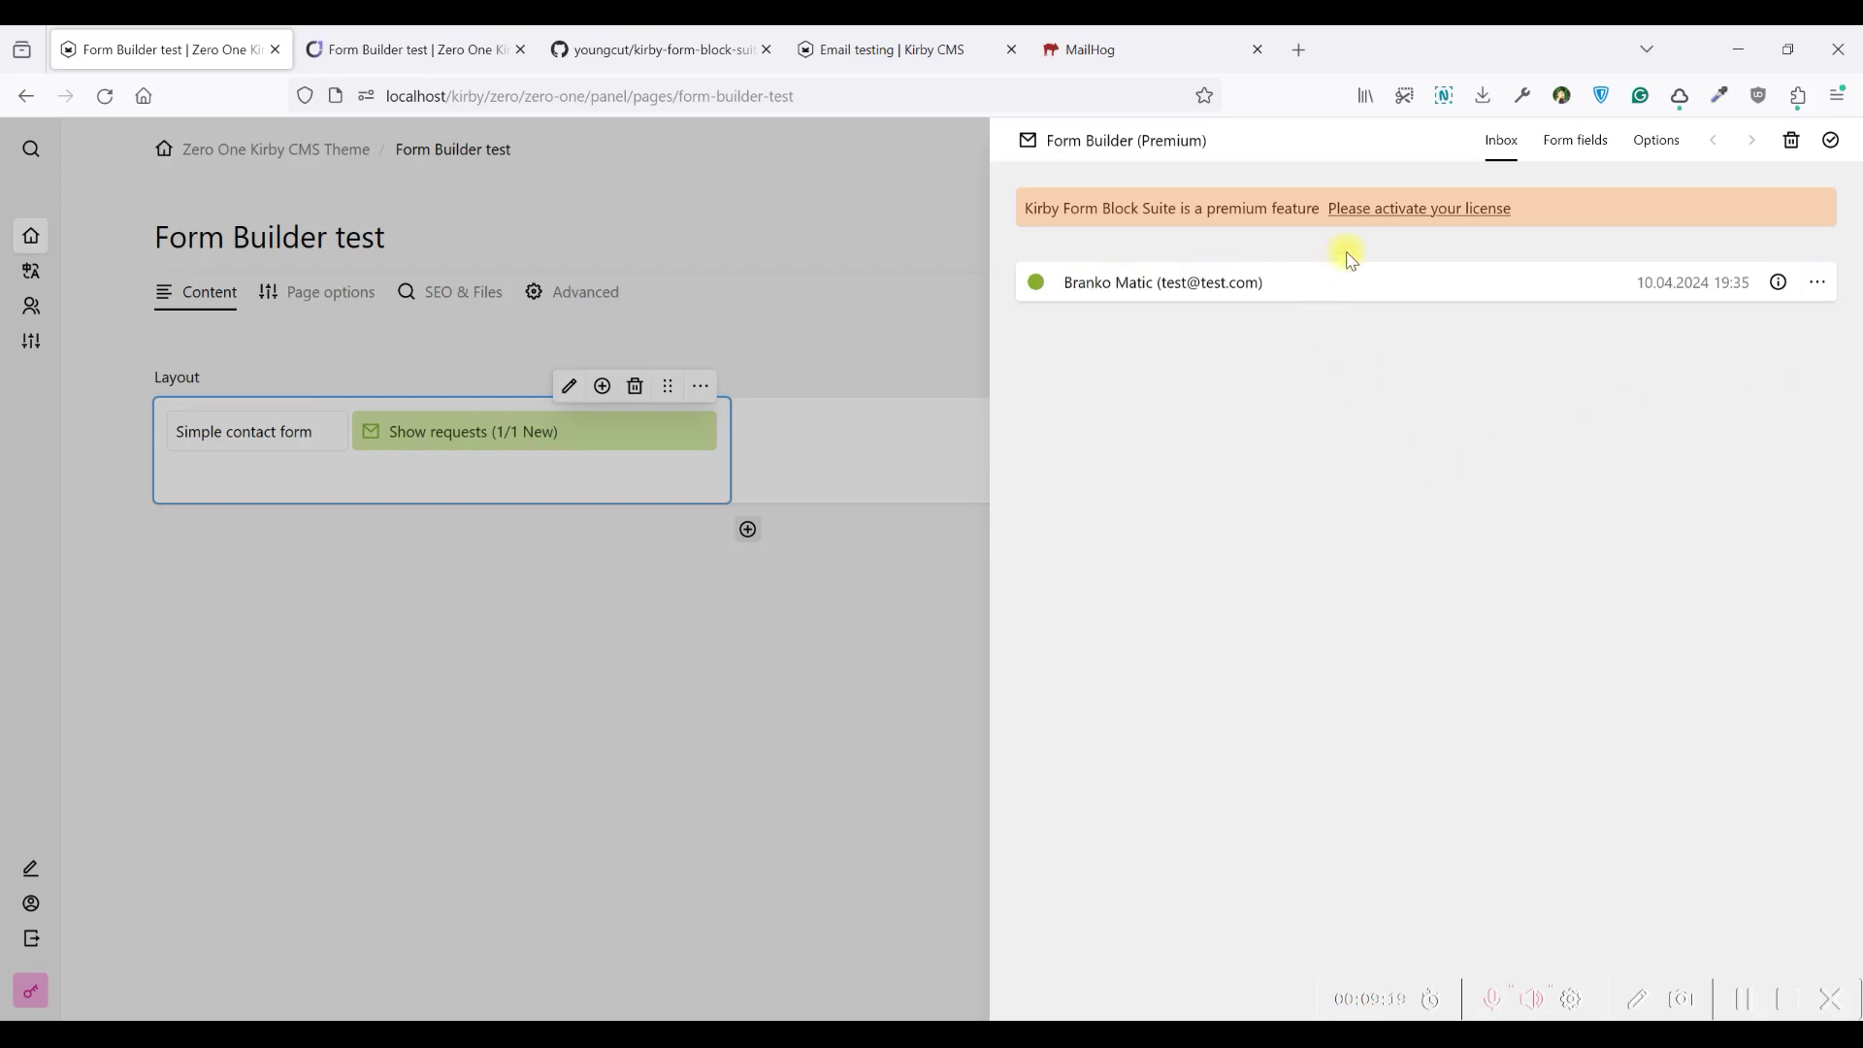
# Check the frontend thank-you message, which still shows a literal {{name}}
pyautogui.click(1580, 146)
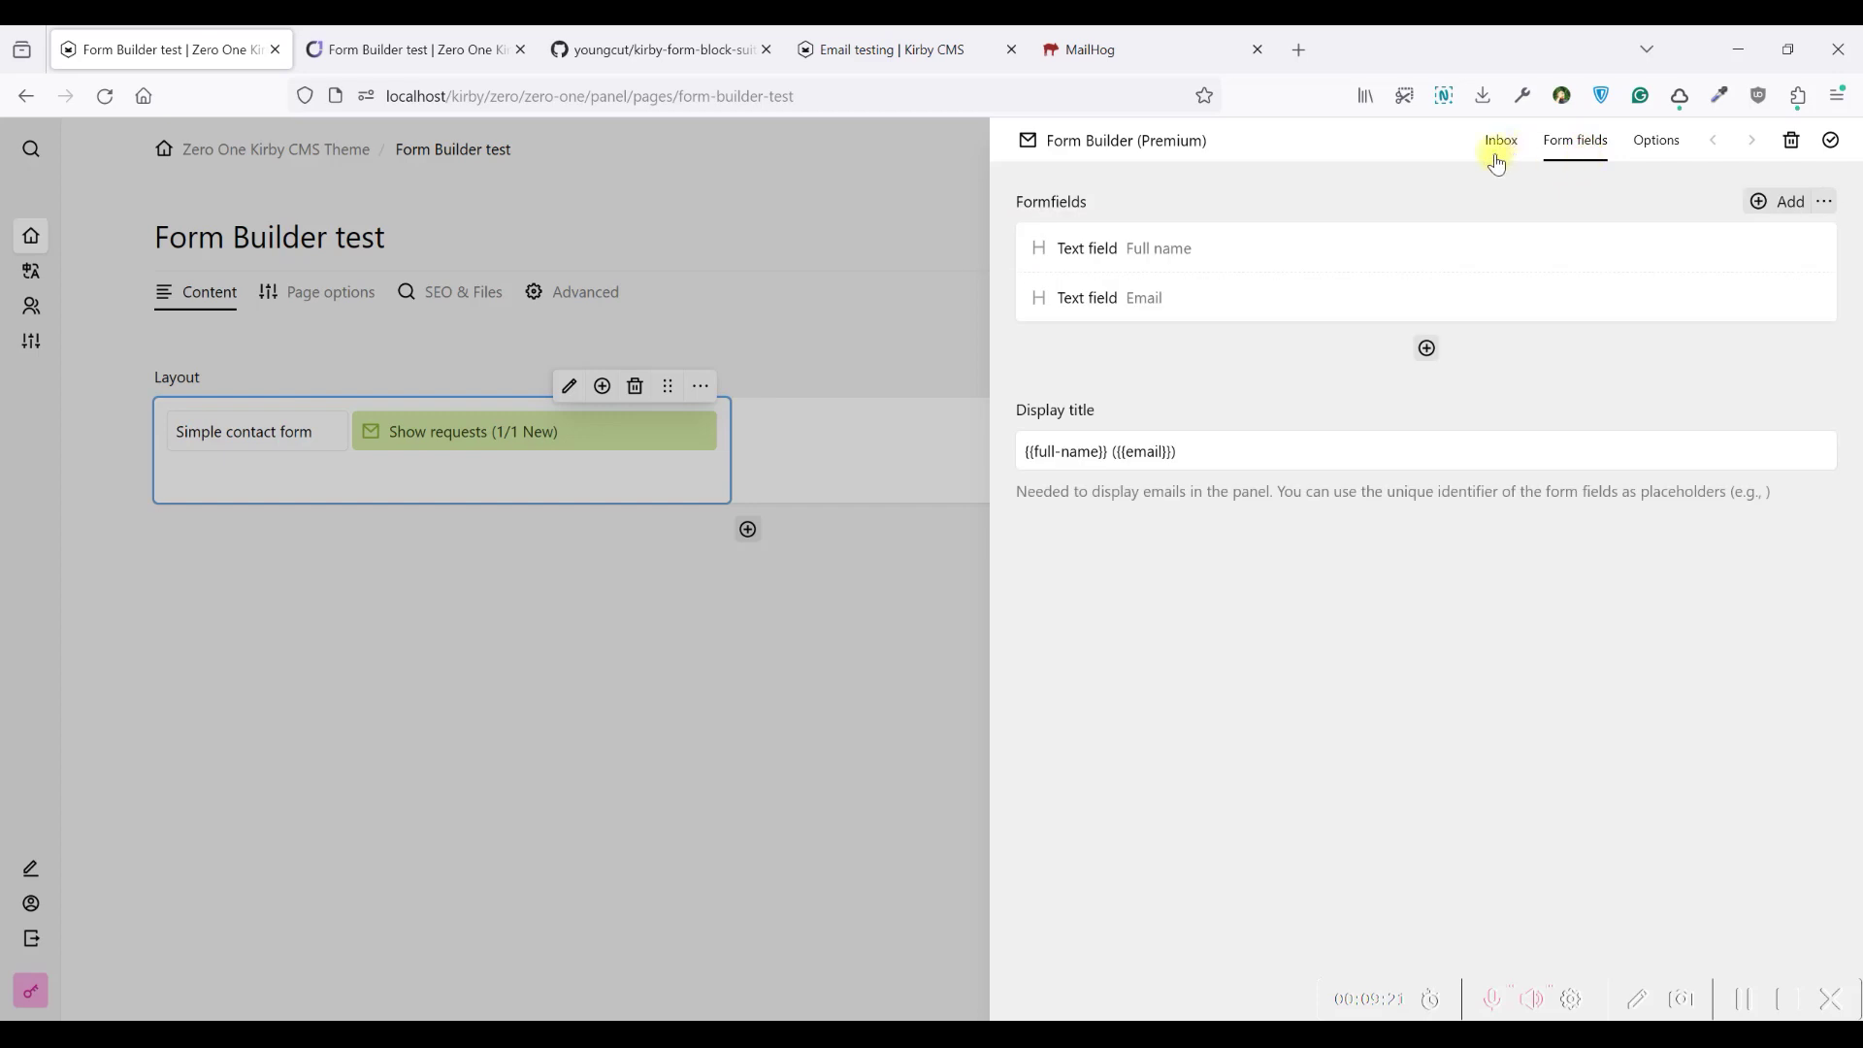
pyautogui.click(315, 31)
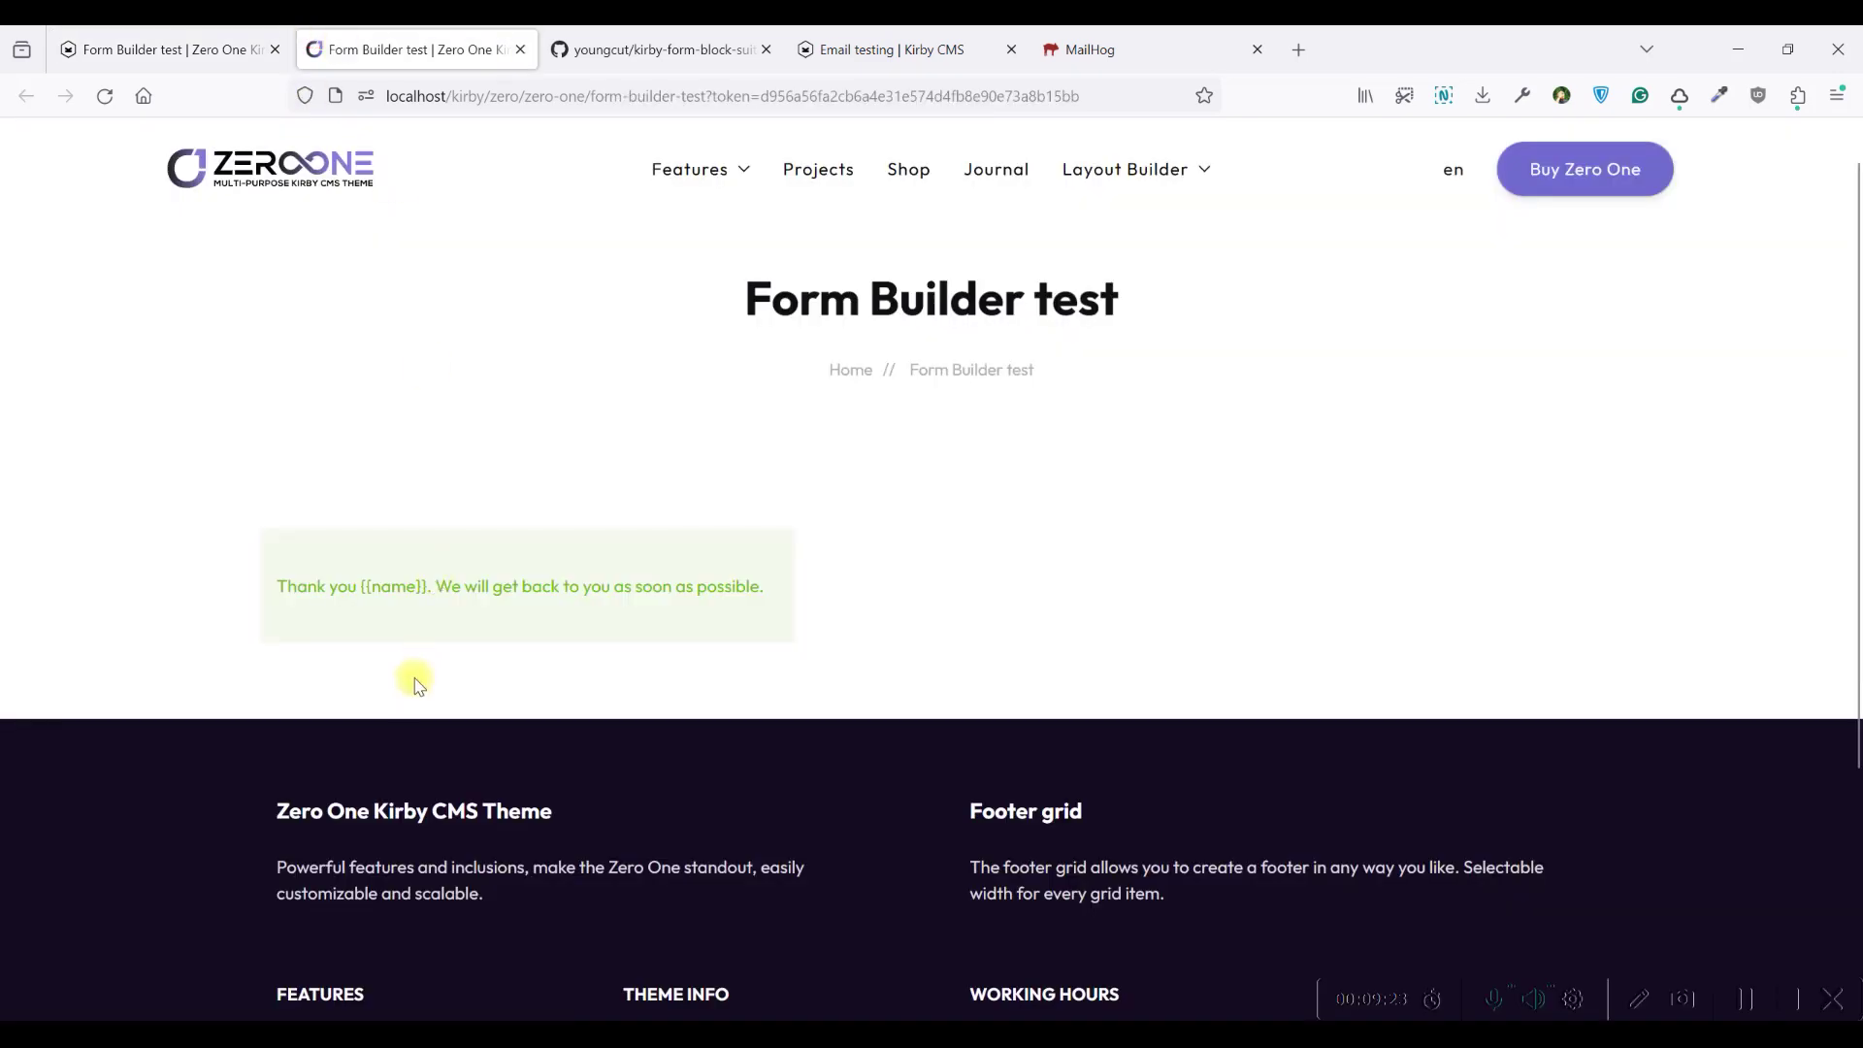
pyautogui.moveTo(431, 586); pyautogui.dragTo(370, 592)
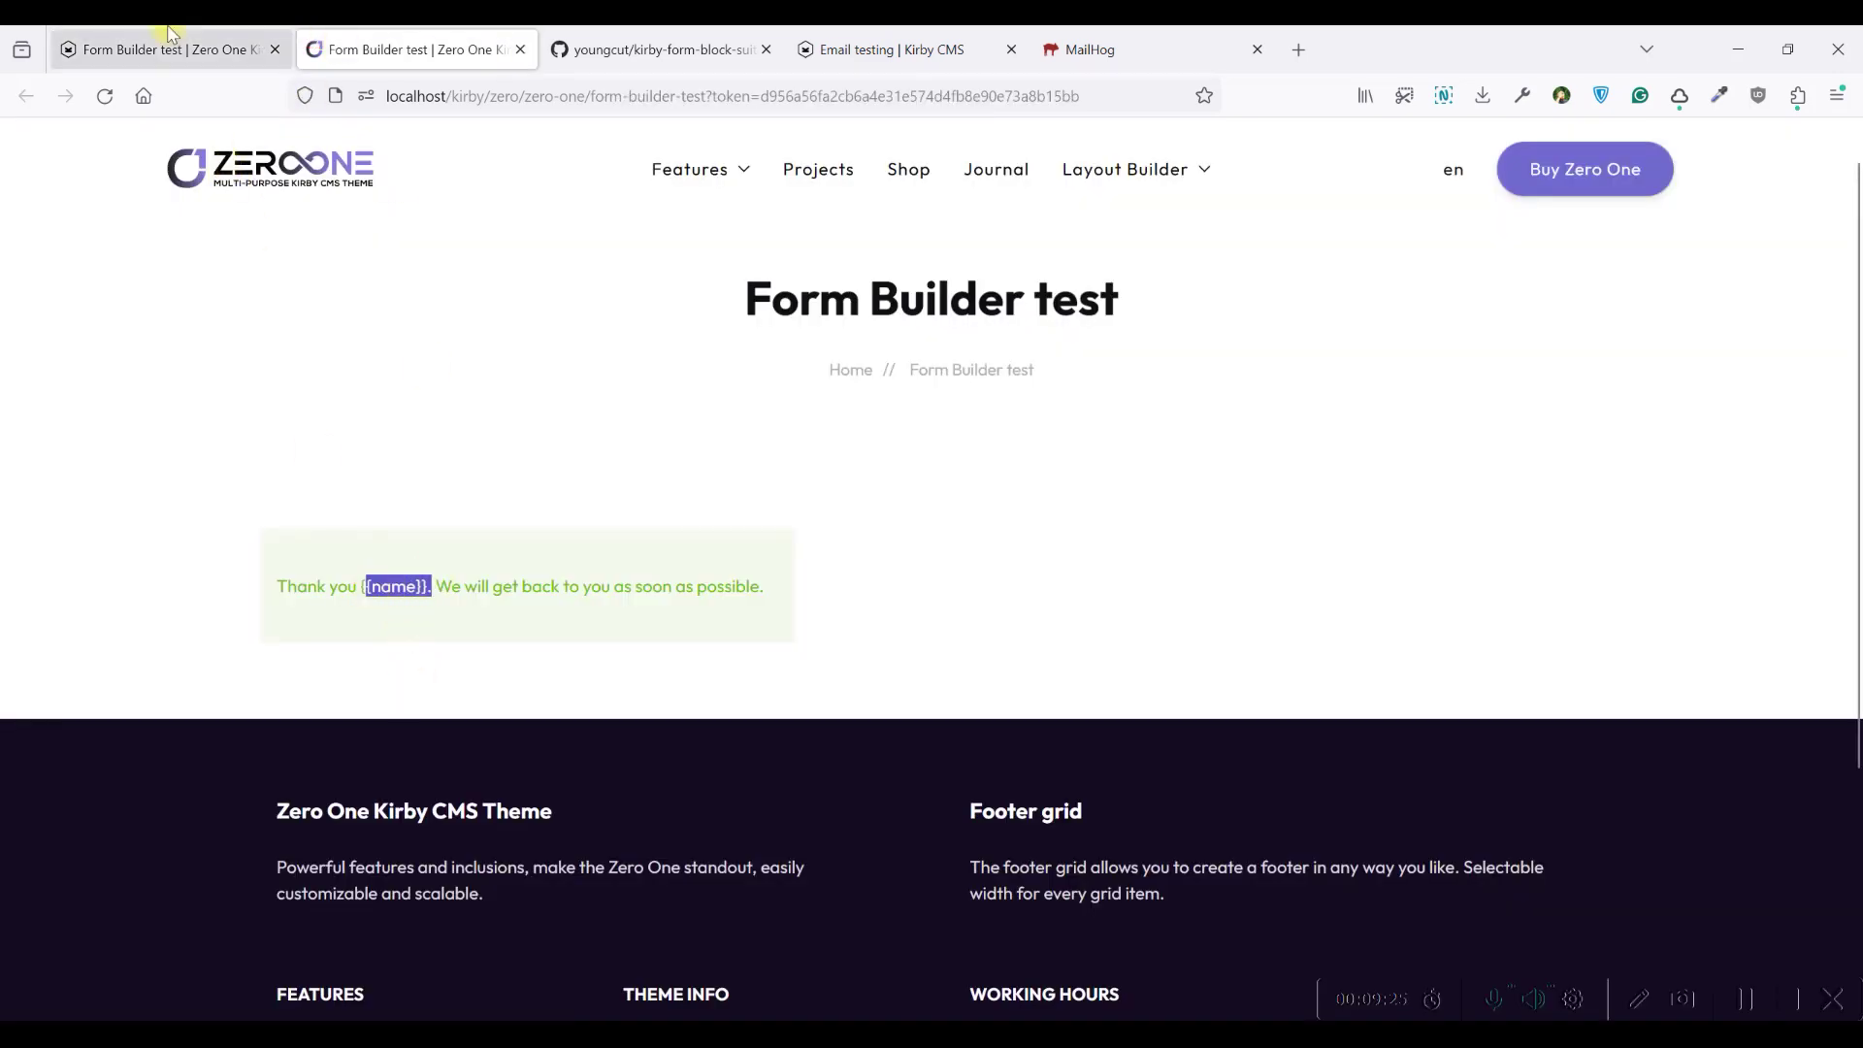
pyautogui.click(160, 49)
# Copy the full-name identifier from the Display title placeholder
pyautogui.doubleClick(1080, 454)
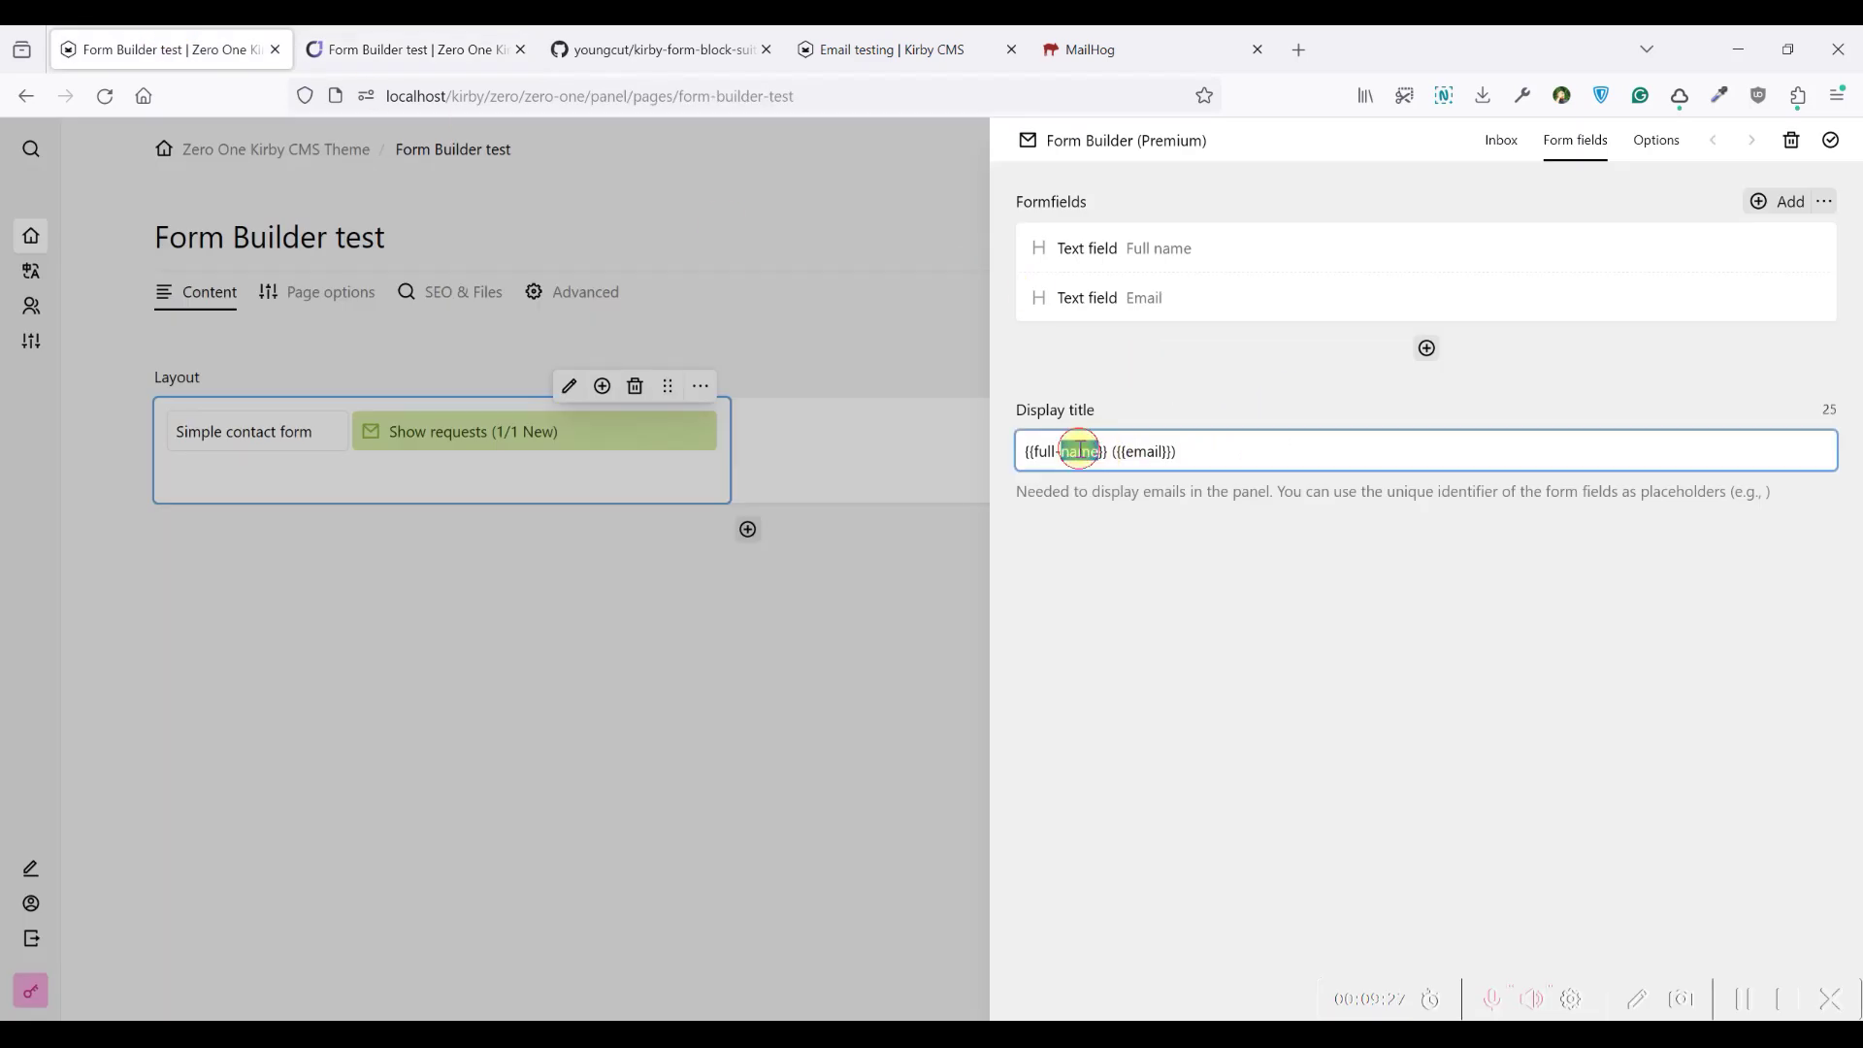
pyautogui.click(1095, 450)
pyautogui.moveTo(1098, 449); pyautogui.dragTo(1044, 451)
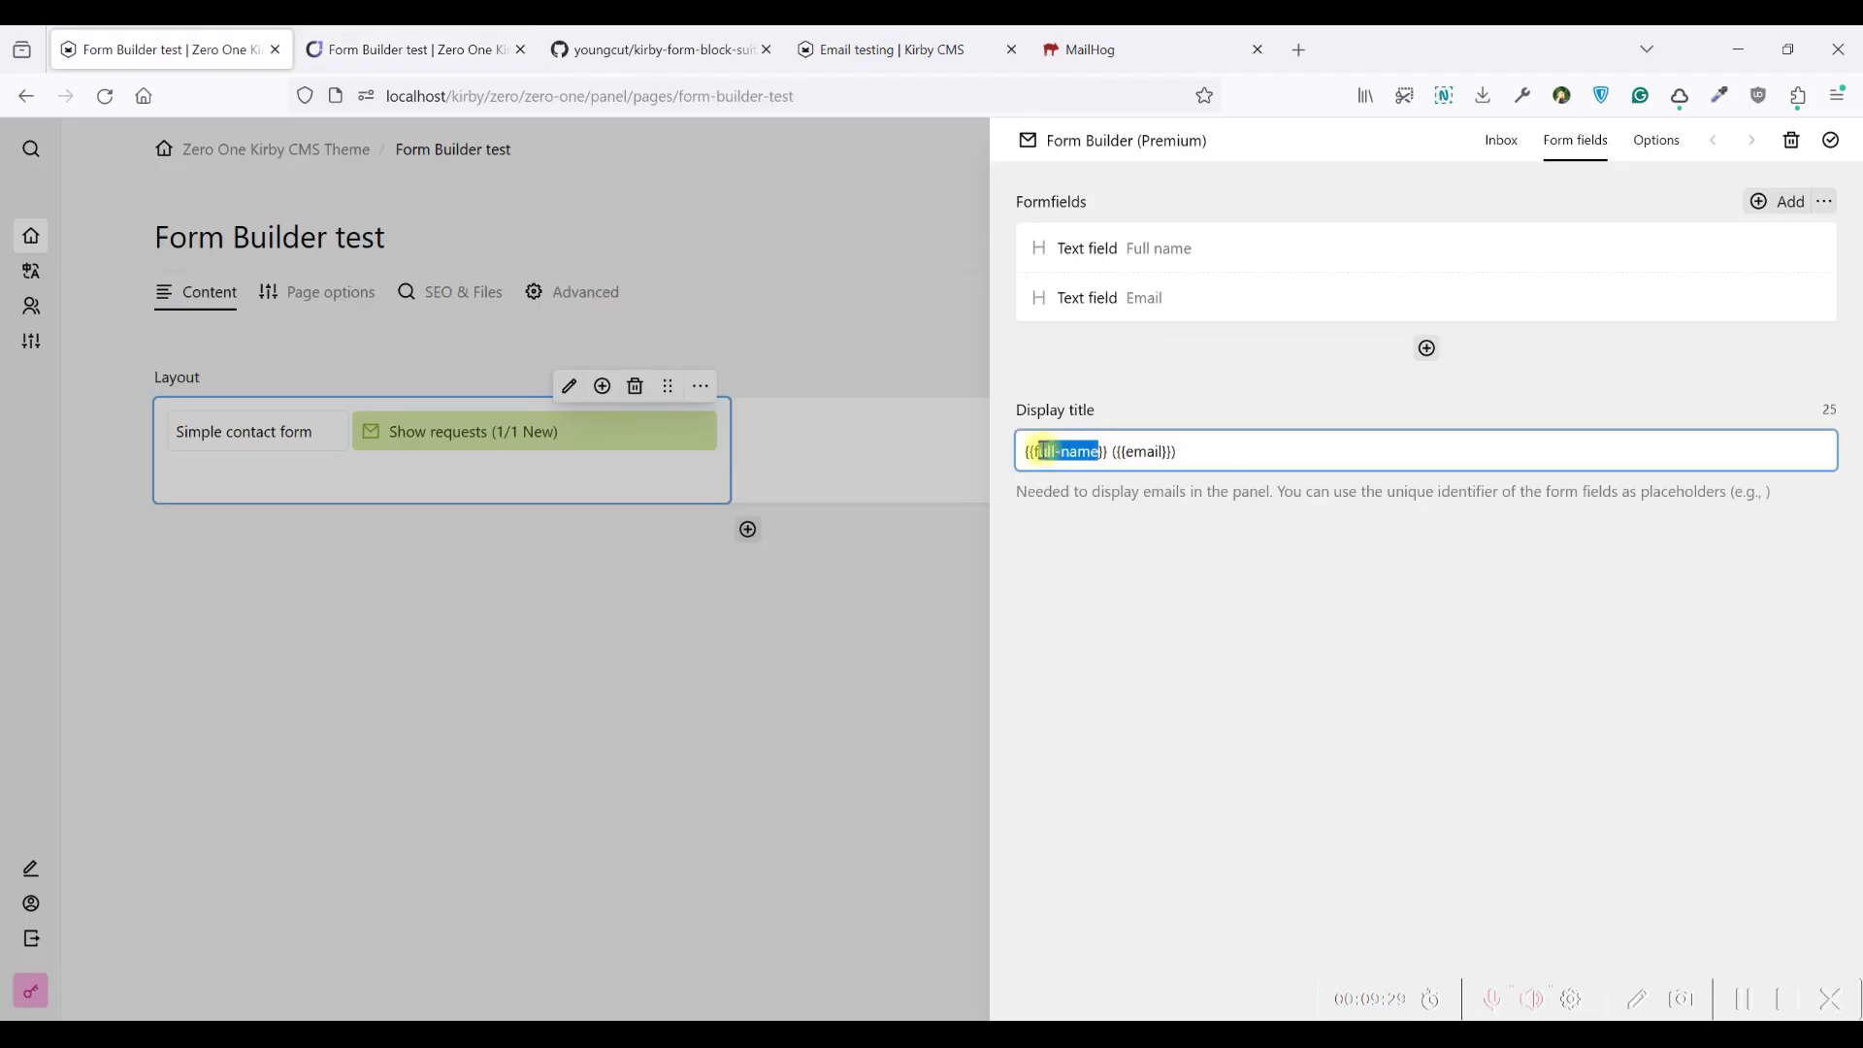
pyautogui.hotkey('ctrl', 'c')
# Open the form's options, keep success set to display text, and start editing the confirmation text
pyautogui.click(1656, 139)
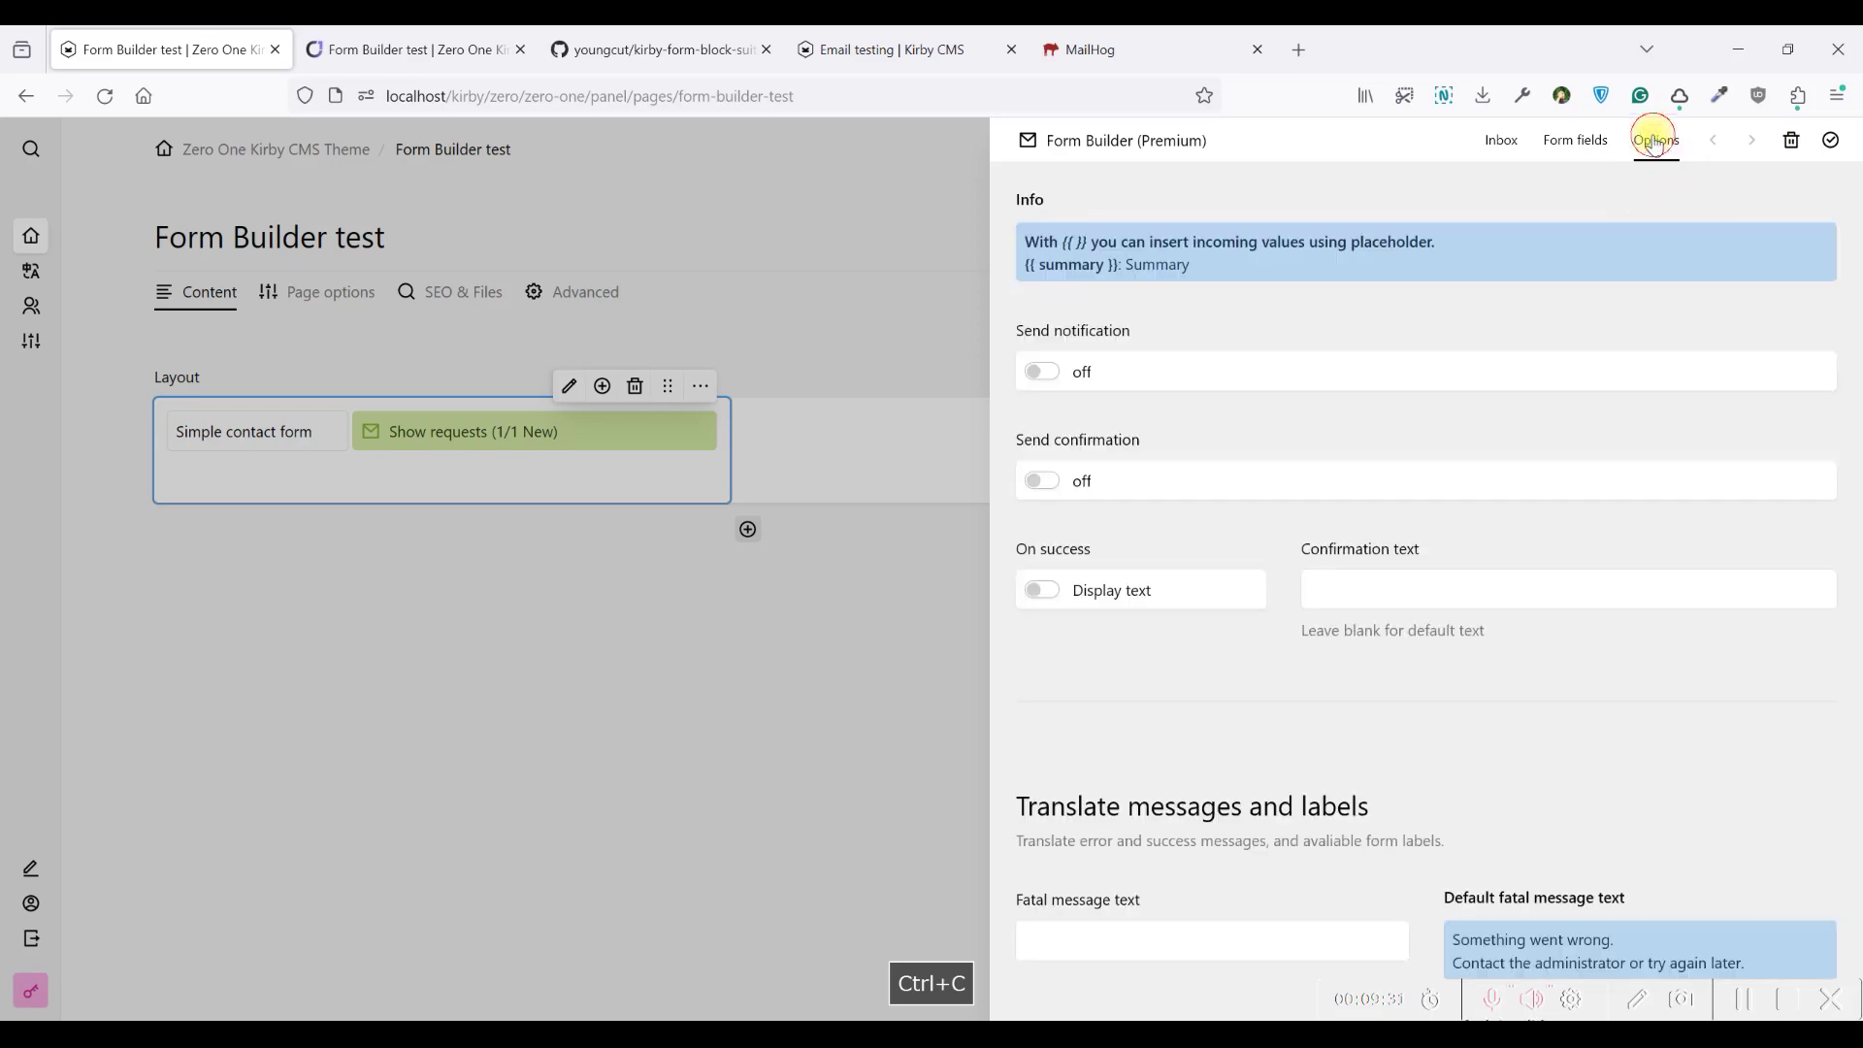
pyautogui.scroll(-5, 1300, 383)
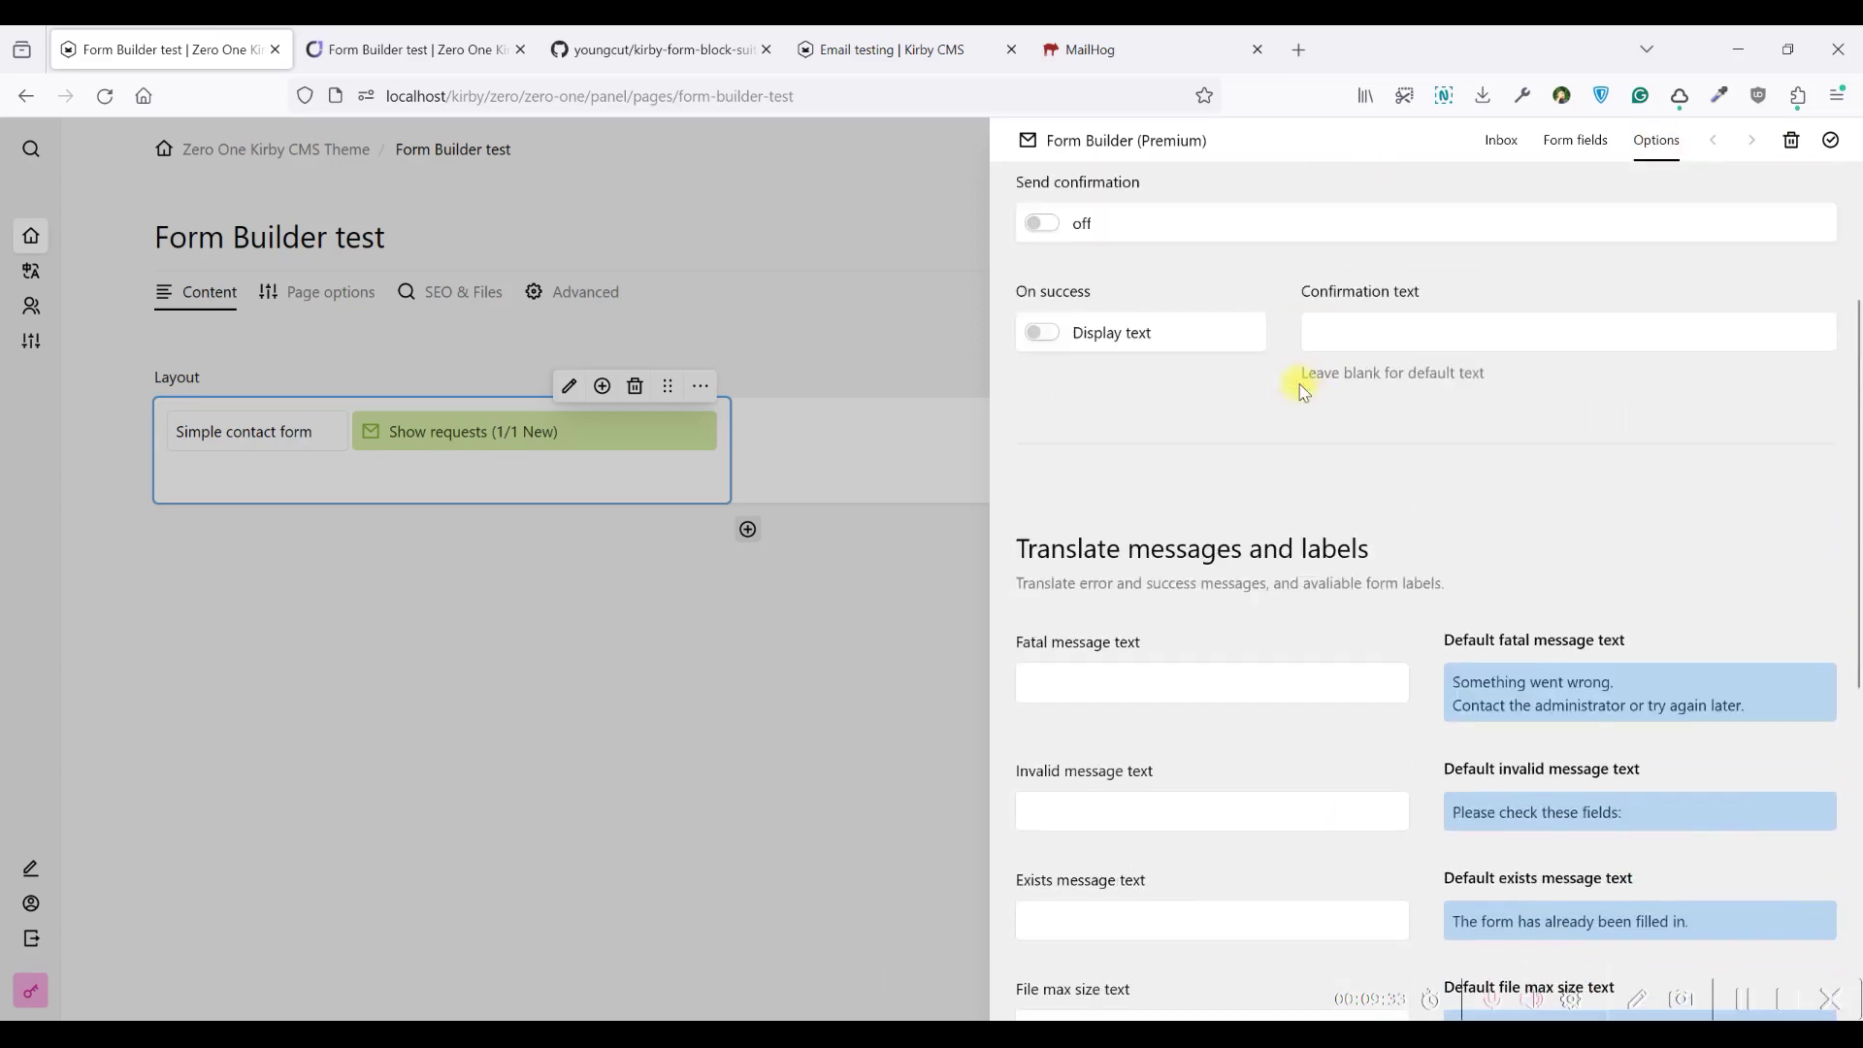
pyautogui.scroll(5, 1301, 379)
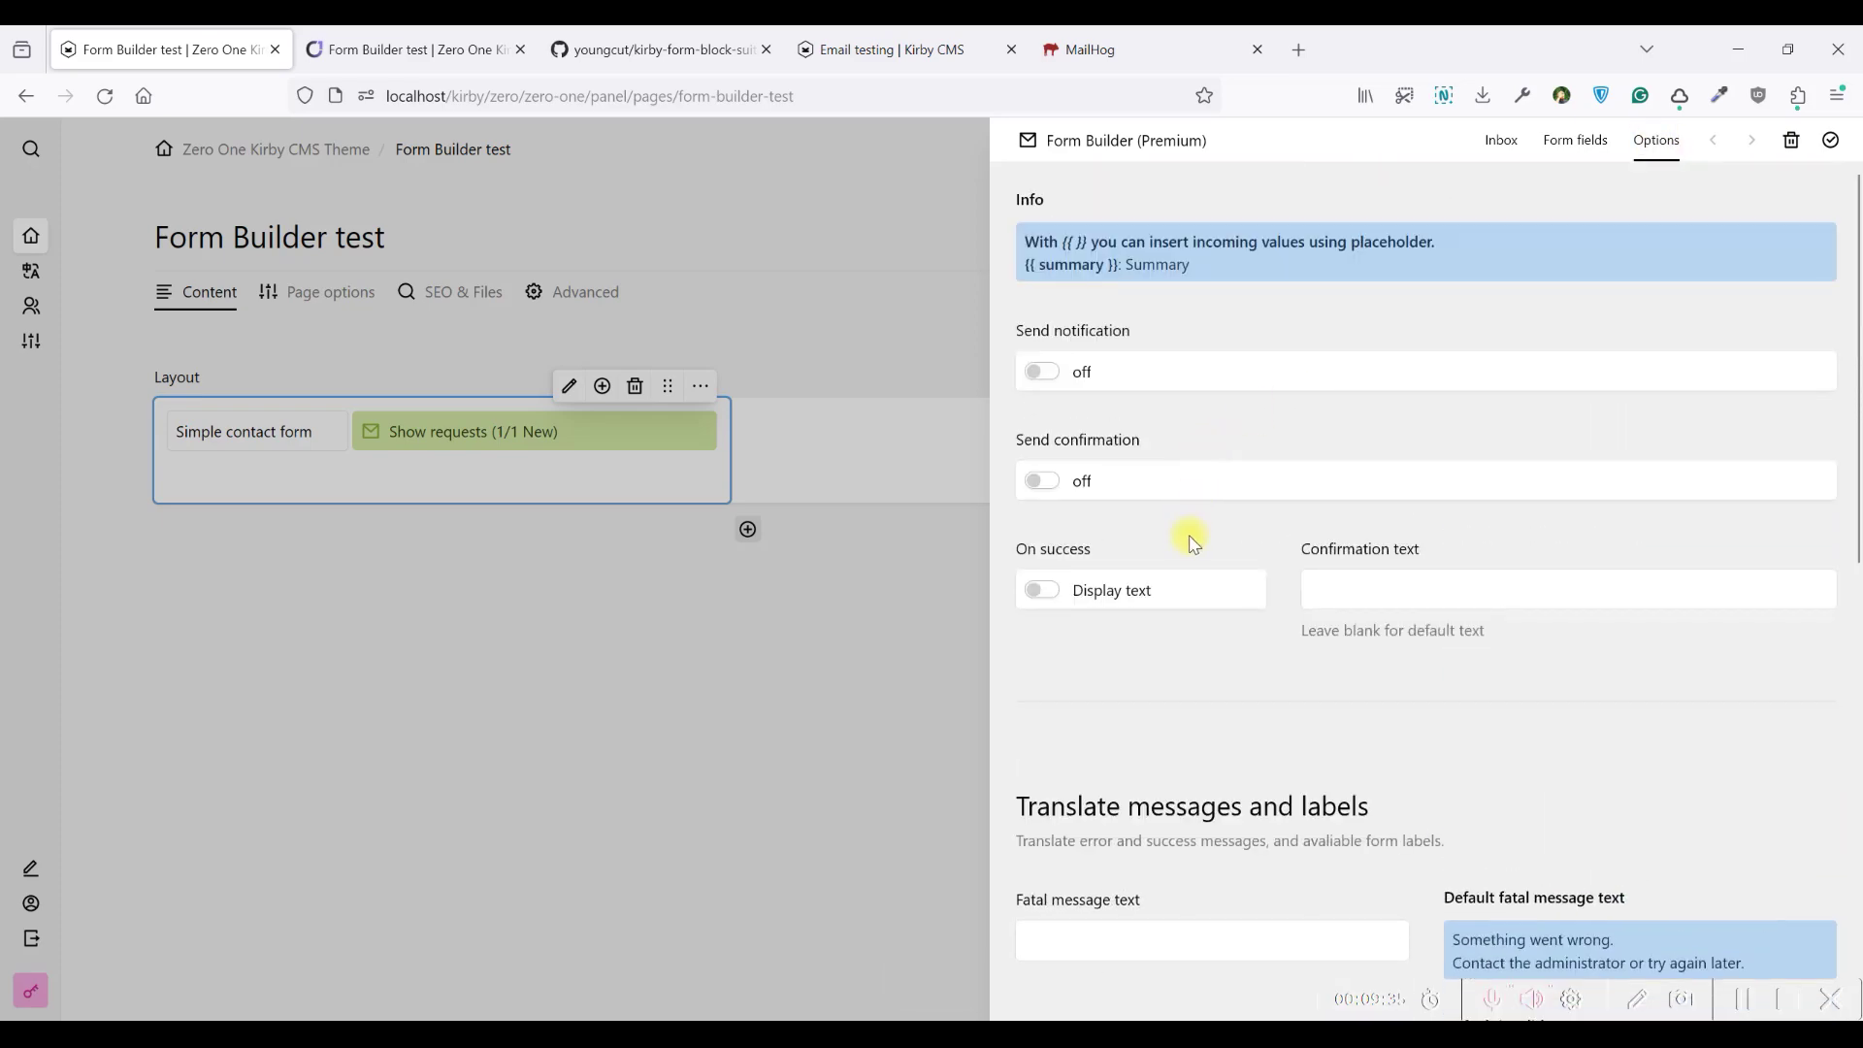
pyautogui.click(1151, 594)
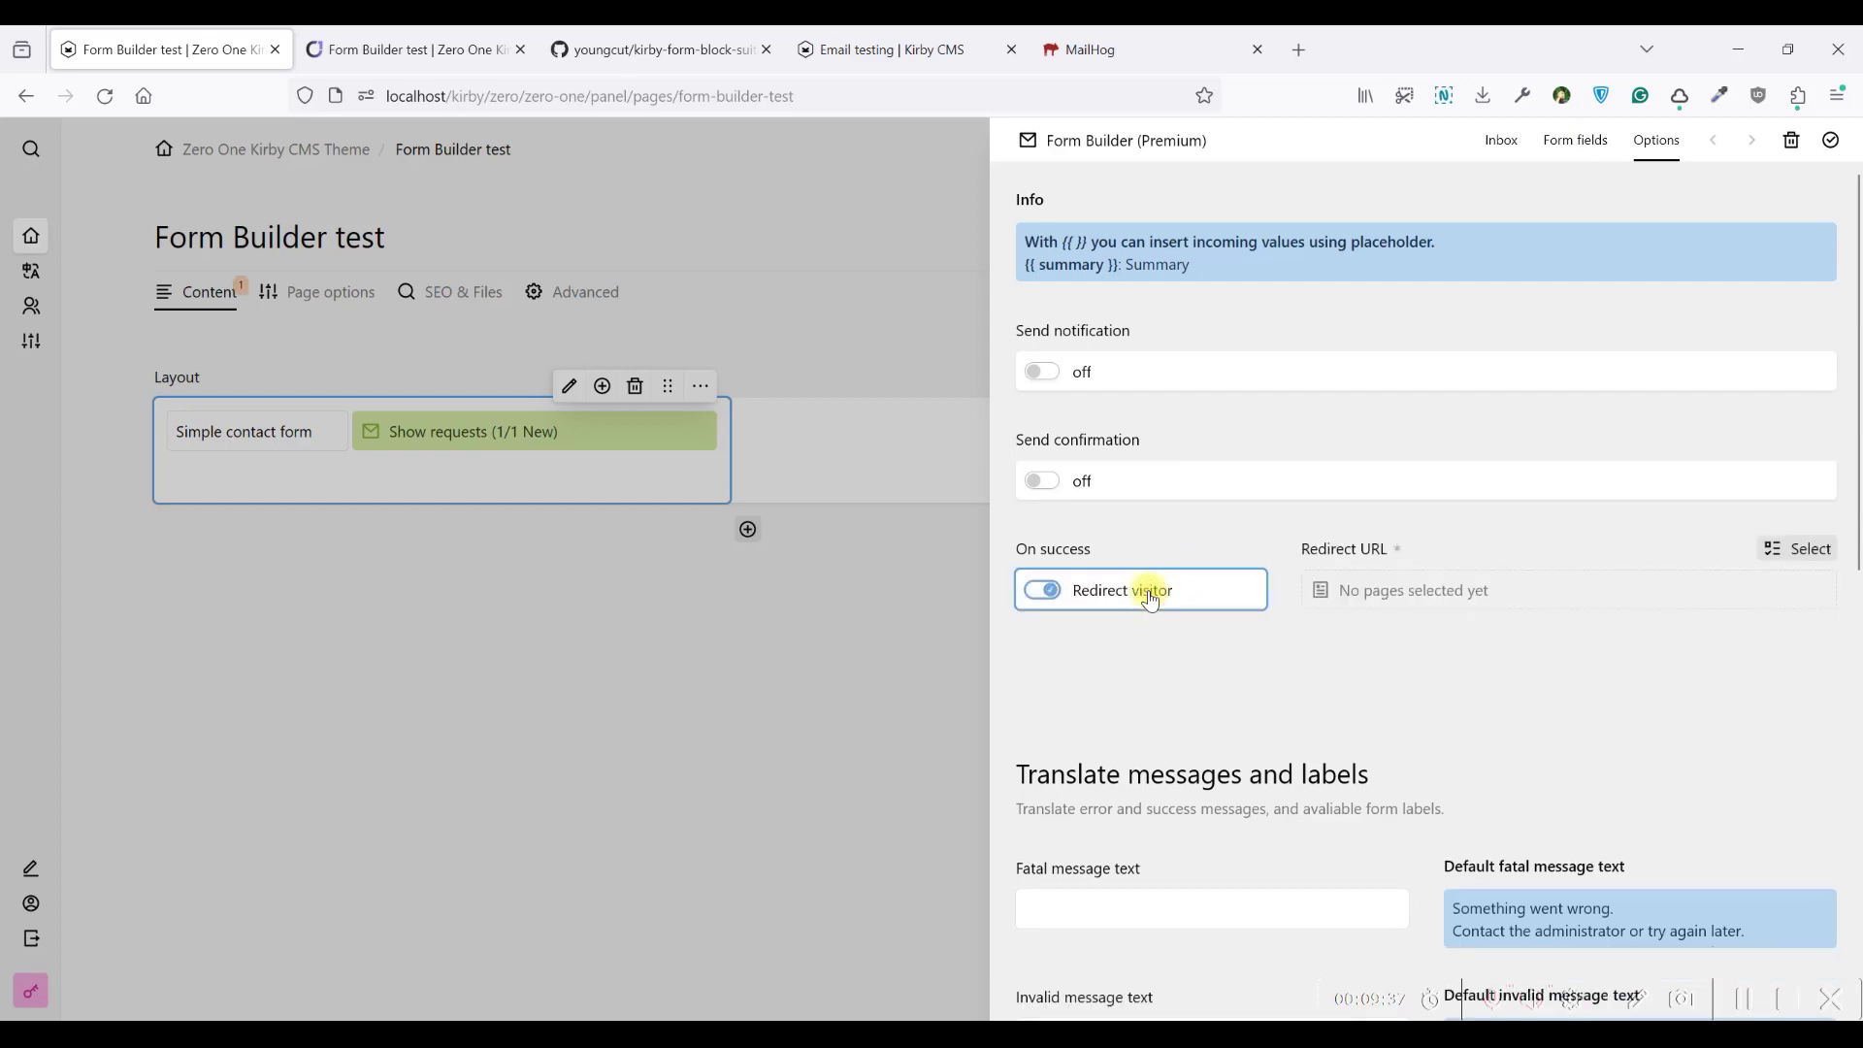
pyautogui.click(1151, 594)
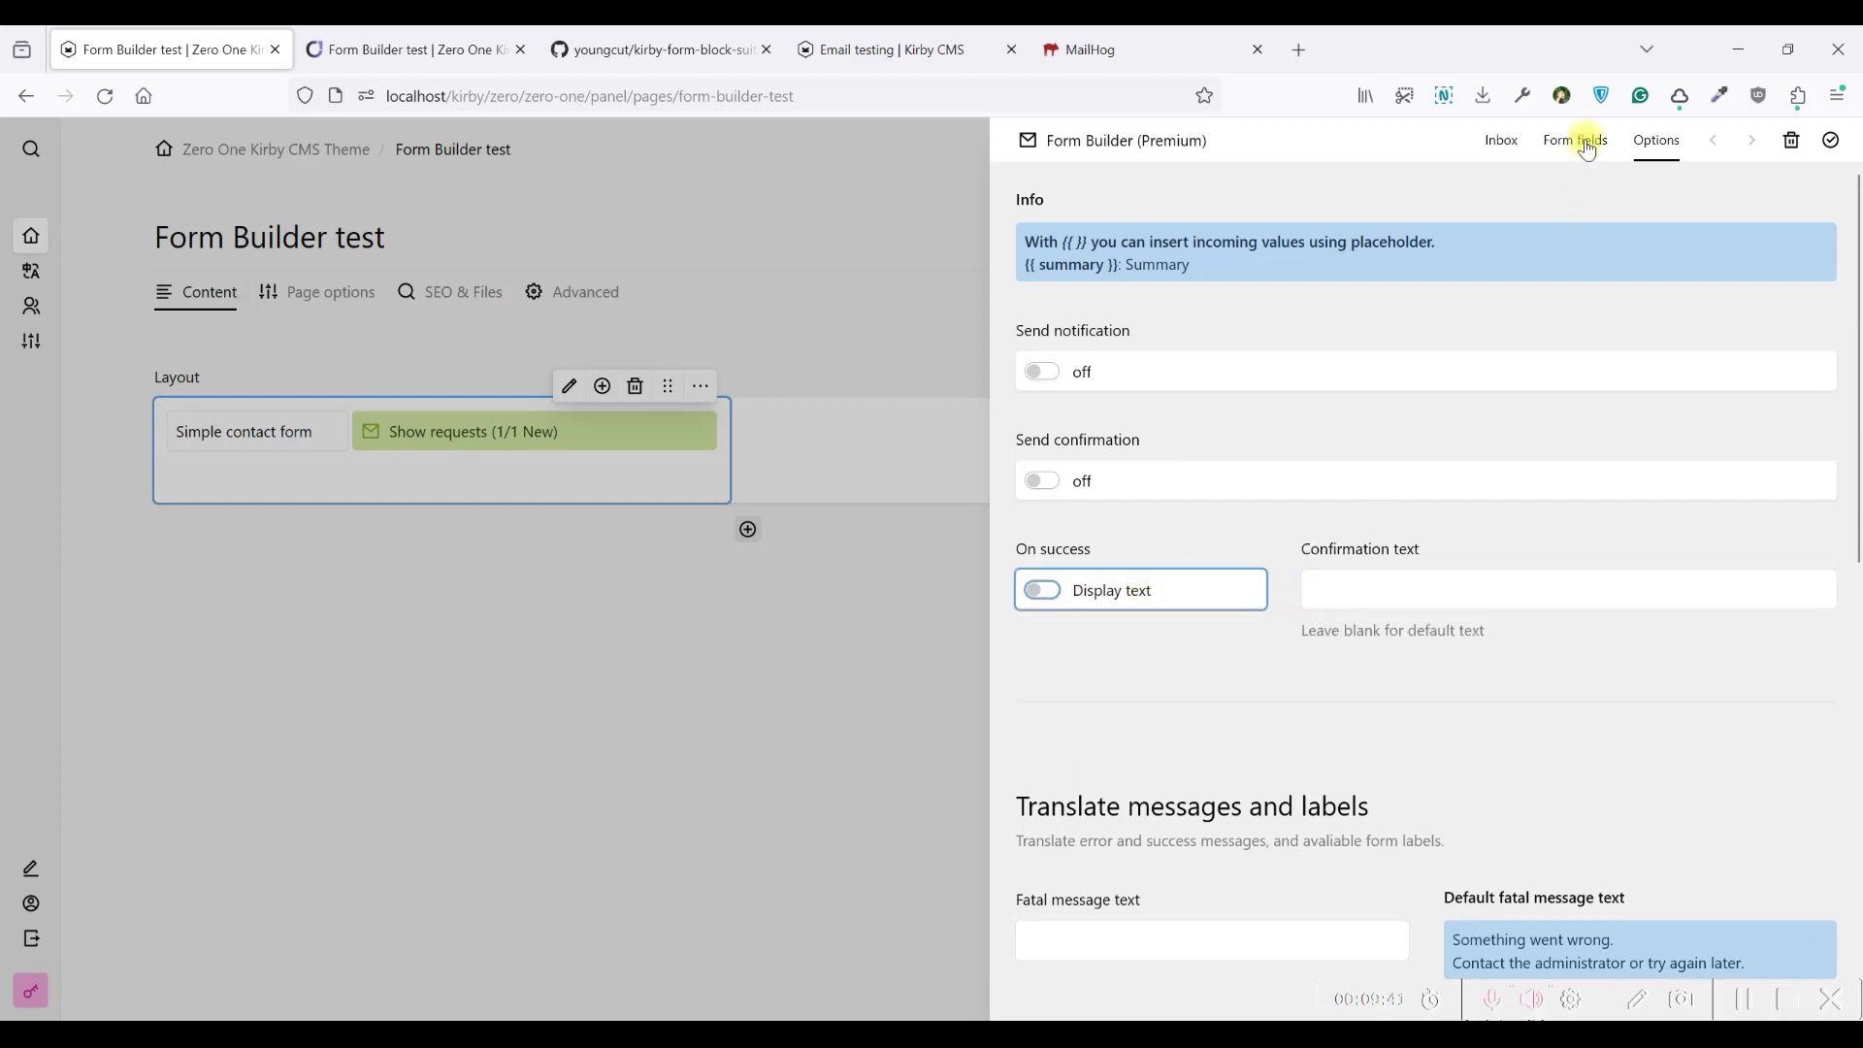
pyautogui.click(1386, 589)
# Copy the frontend thank-you sentence into Confirmation text, changing {{name}} to {{full-name}}
pyautogui.hotkey('ctrl', 'Tab')
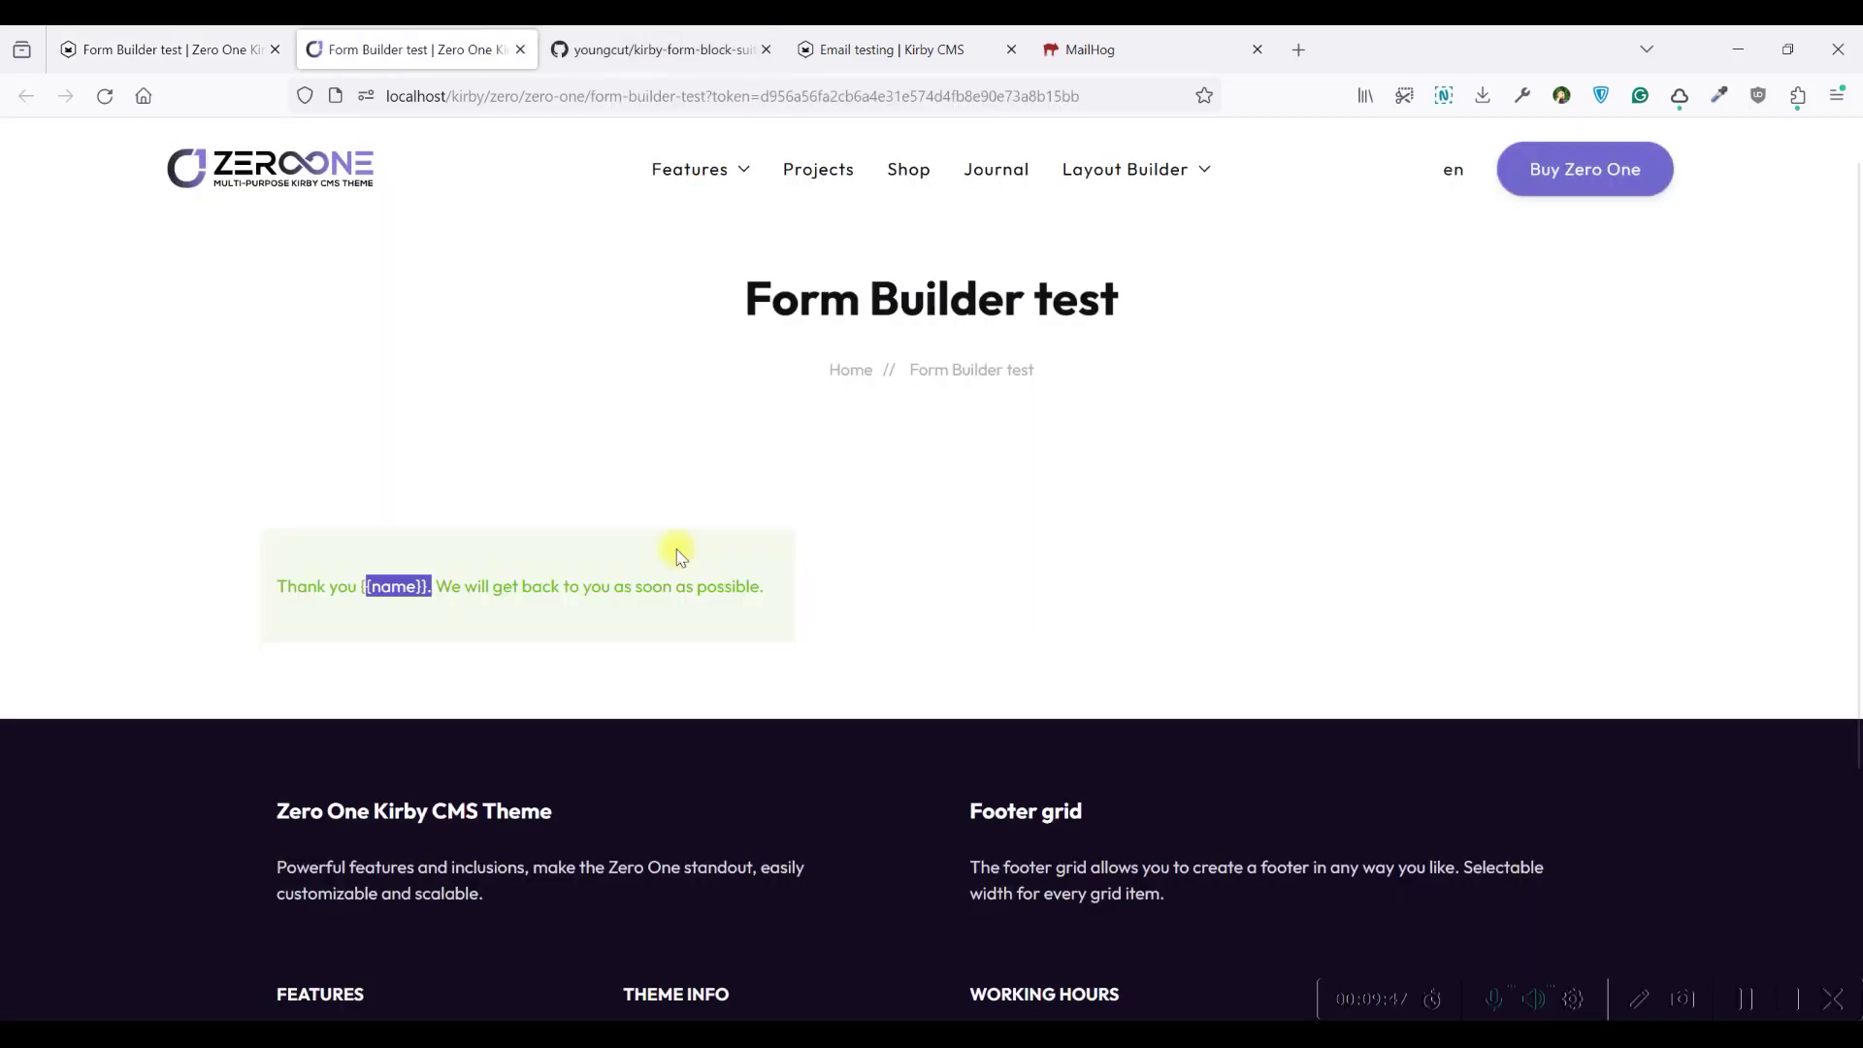
pyautogui.click(763, 580)
pyautogui.moveTo(776, 589); pyautogui.dragTo(242, 591)
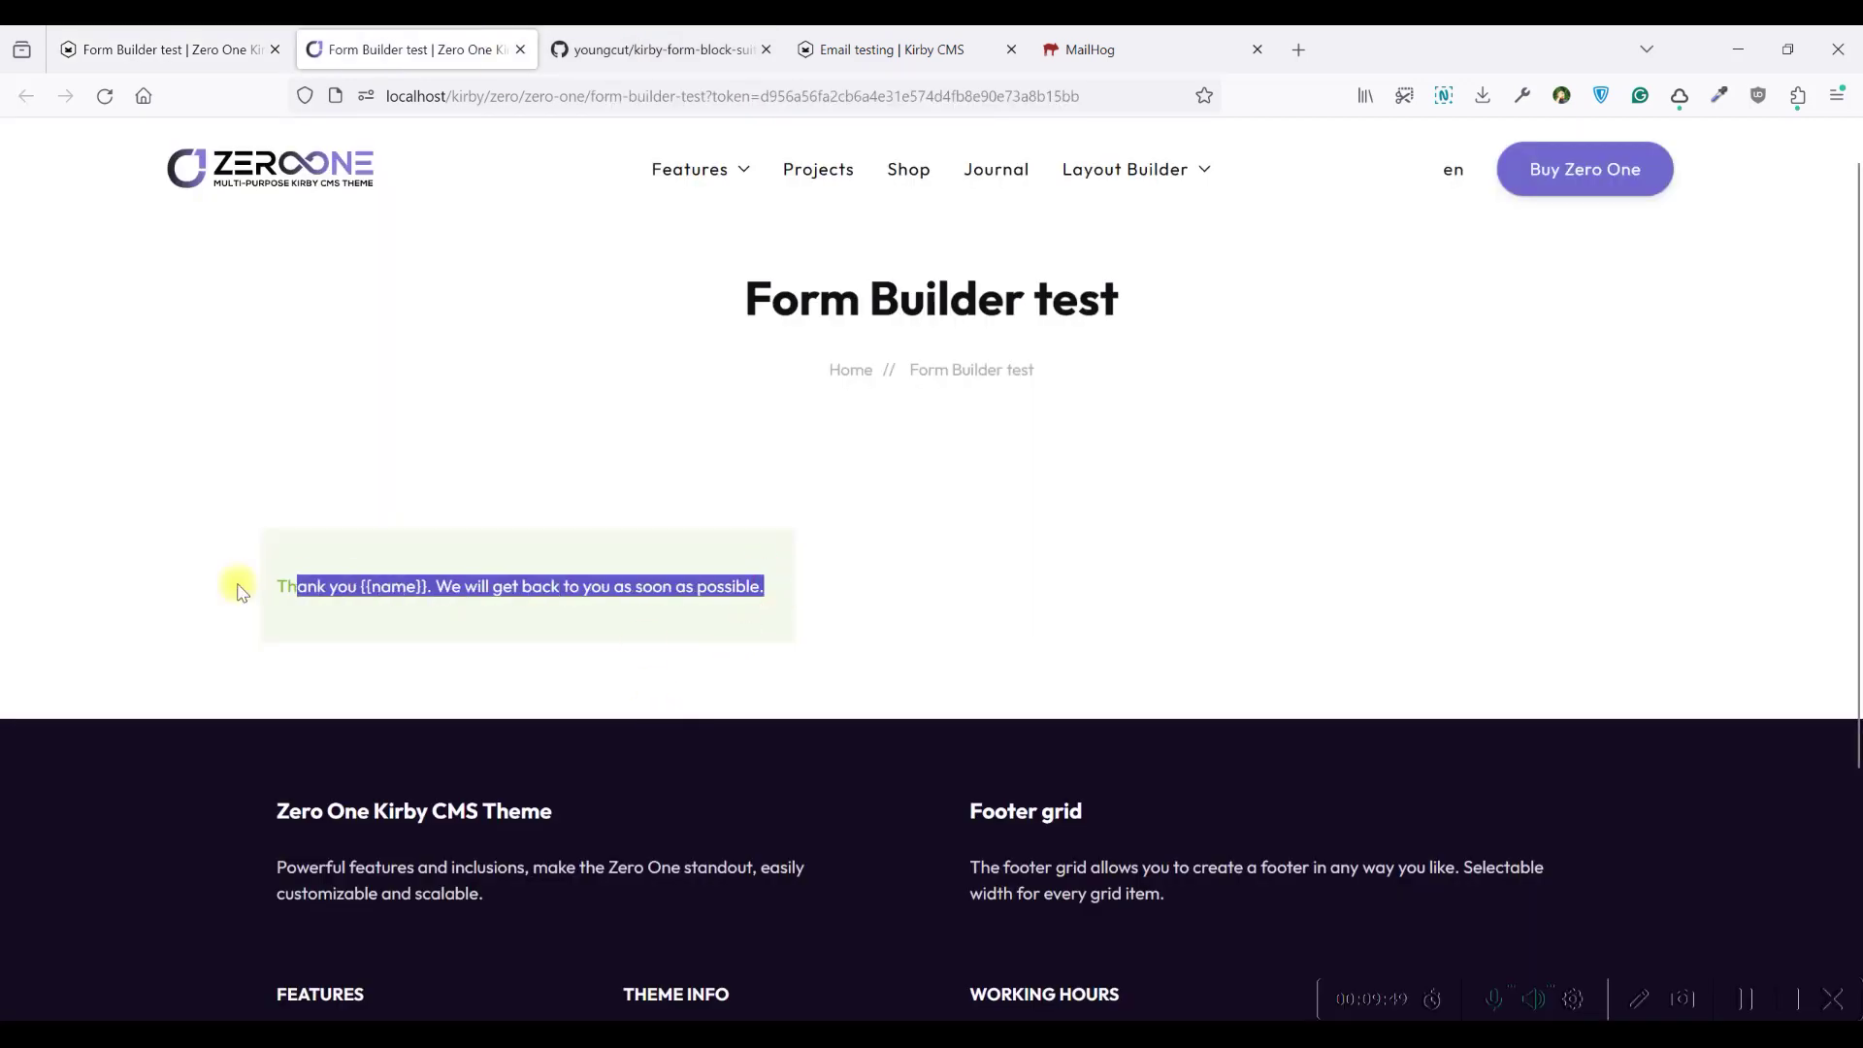
pyautogui.hotkey('ctrl', 'c')
pyautogui.hotkey('ctrl', 'shift', 'Tab')
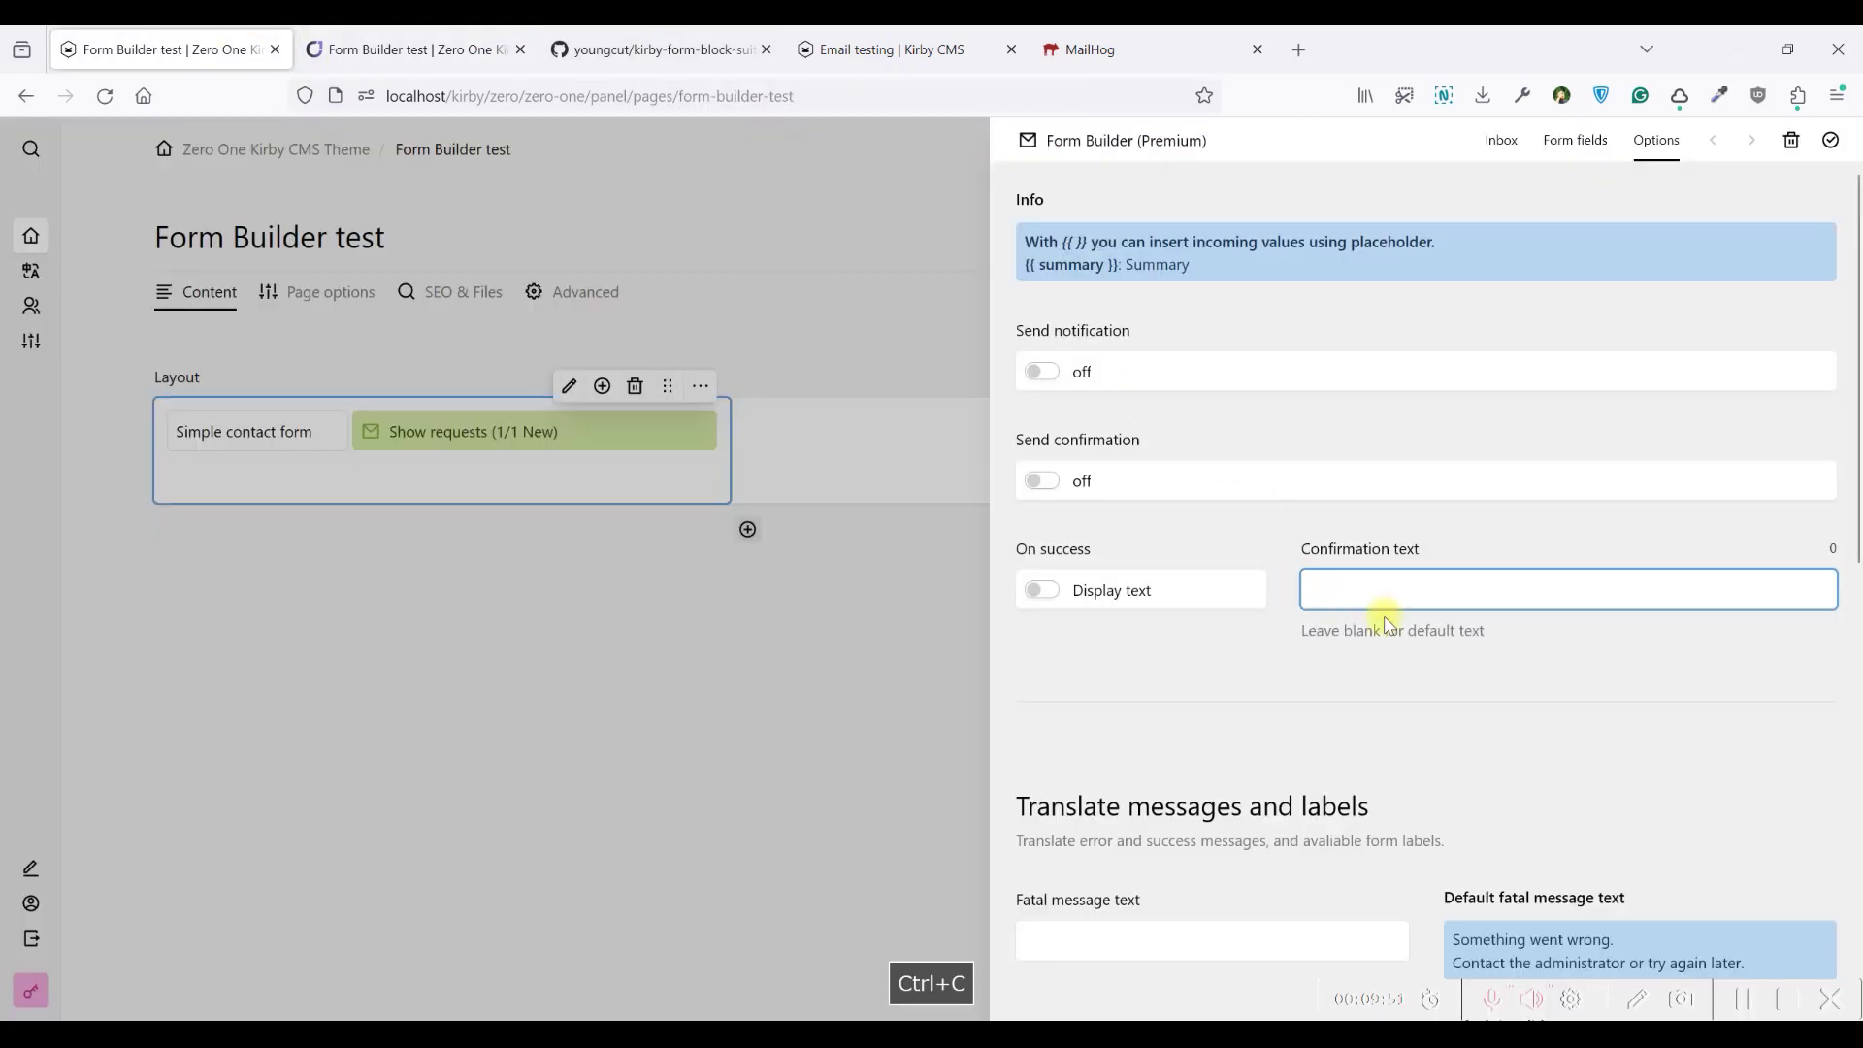
pyautogui.hotkey('ctrl', 'v')
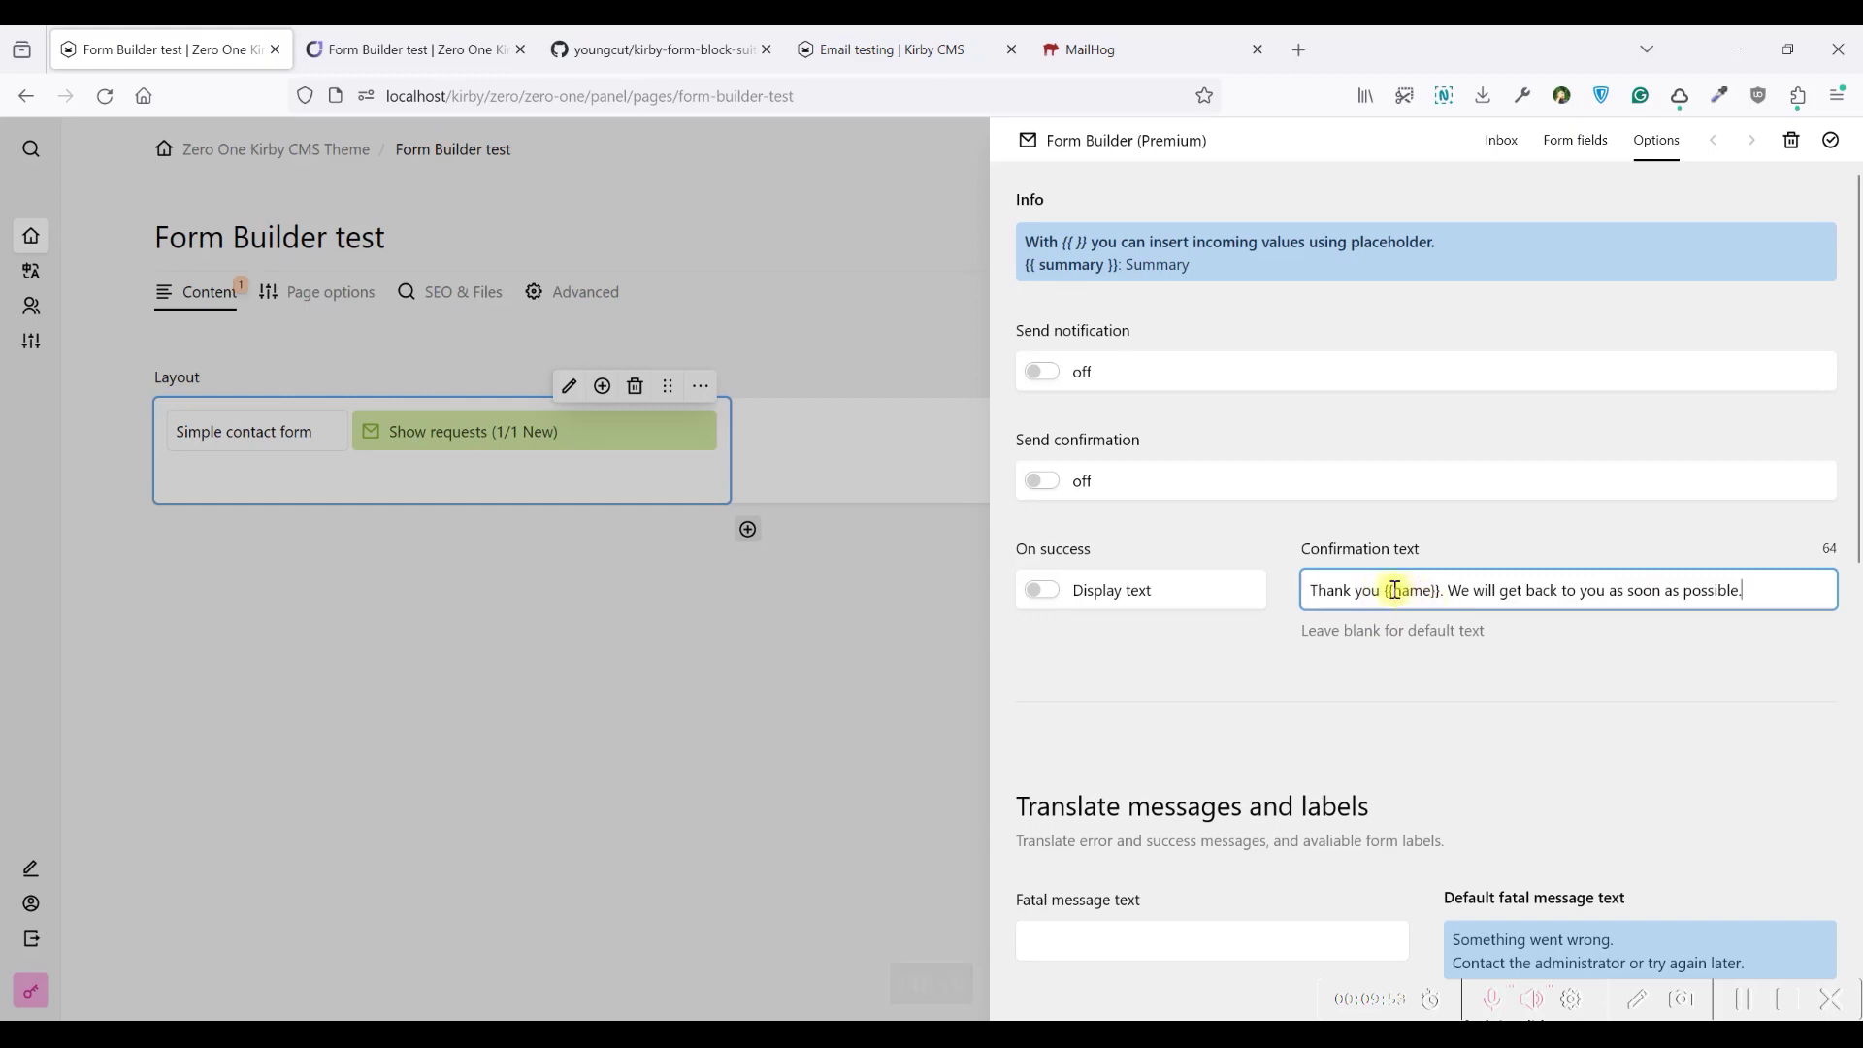
pyautogui.write('full-')
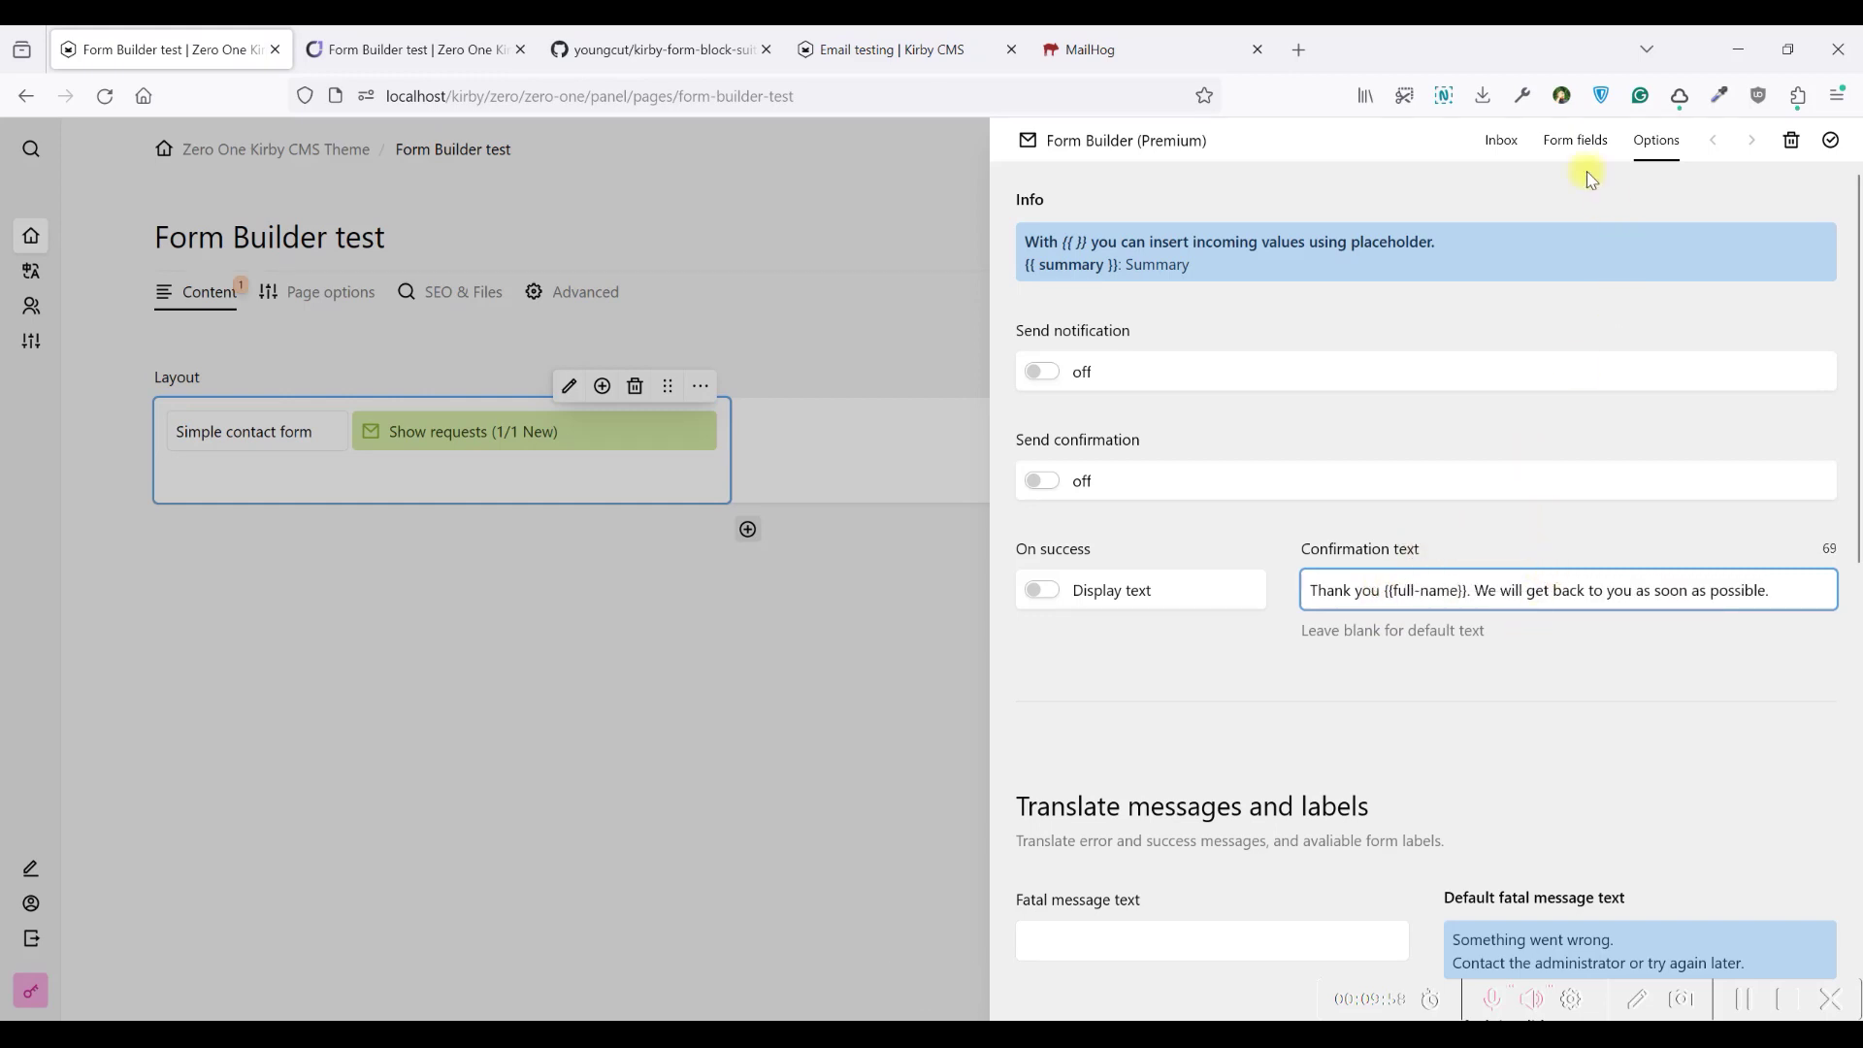
# Save the page changes and go back to the Form Builder test page
pyautogui.click(1833, 141)
pyautogui.click(1735, 240)
pyautogui.click(361, 46)
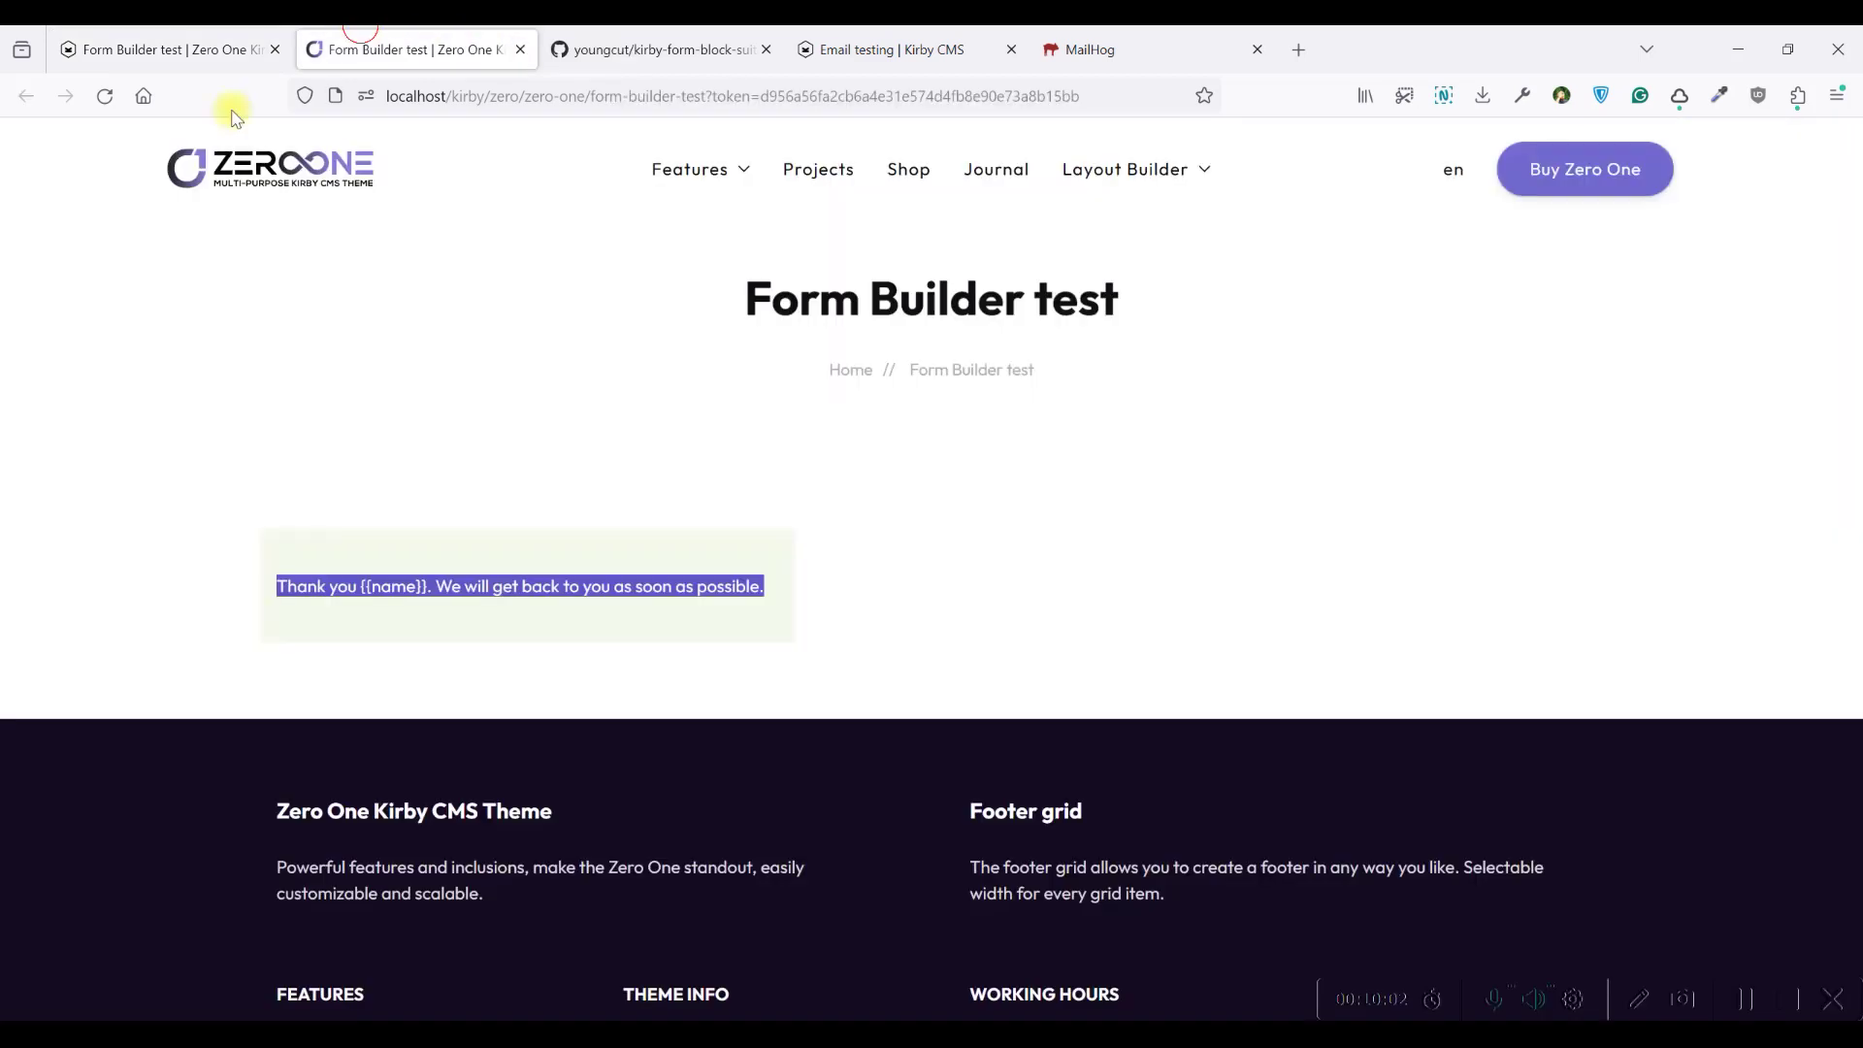
# Reload the contact form and send a test submission with a full name and email
pyautogui.click(101, 99)
pyautogui.click(408, 574)
pyautogui.click(654, 578)
pyautogui.write('test')
pyautogui.click(709, 628)
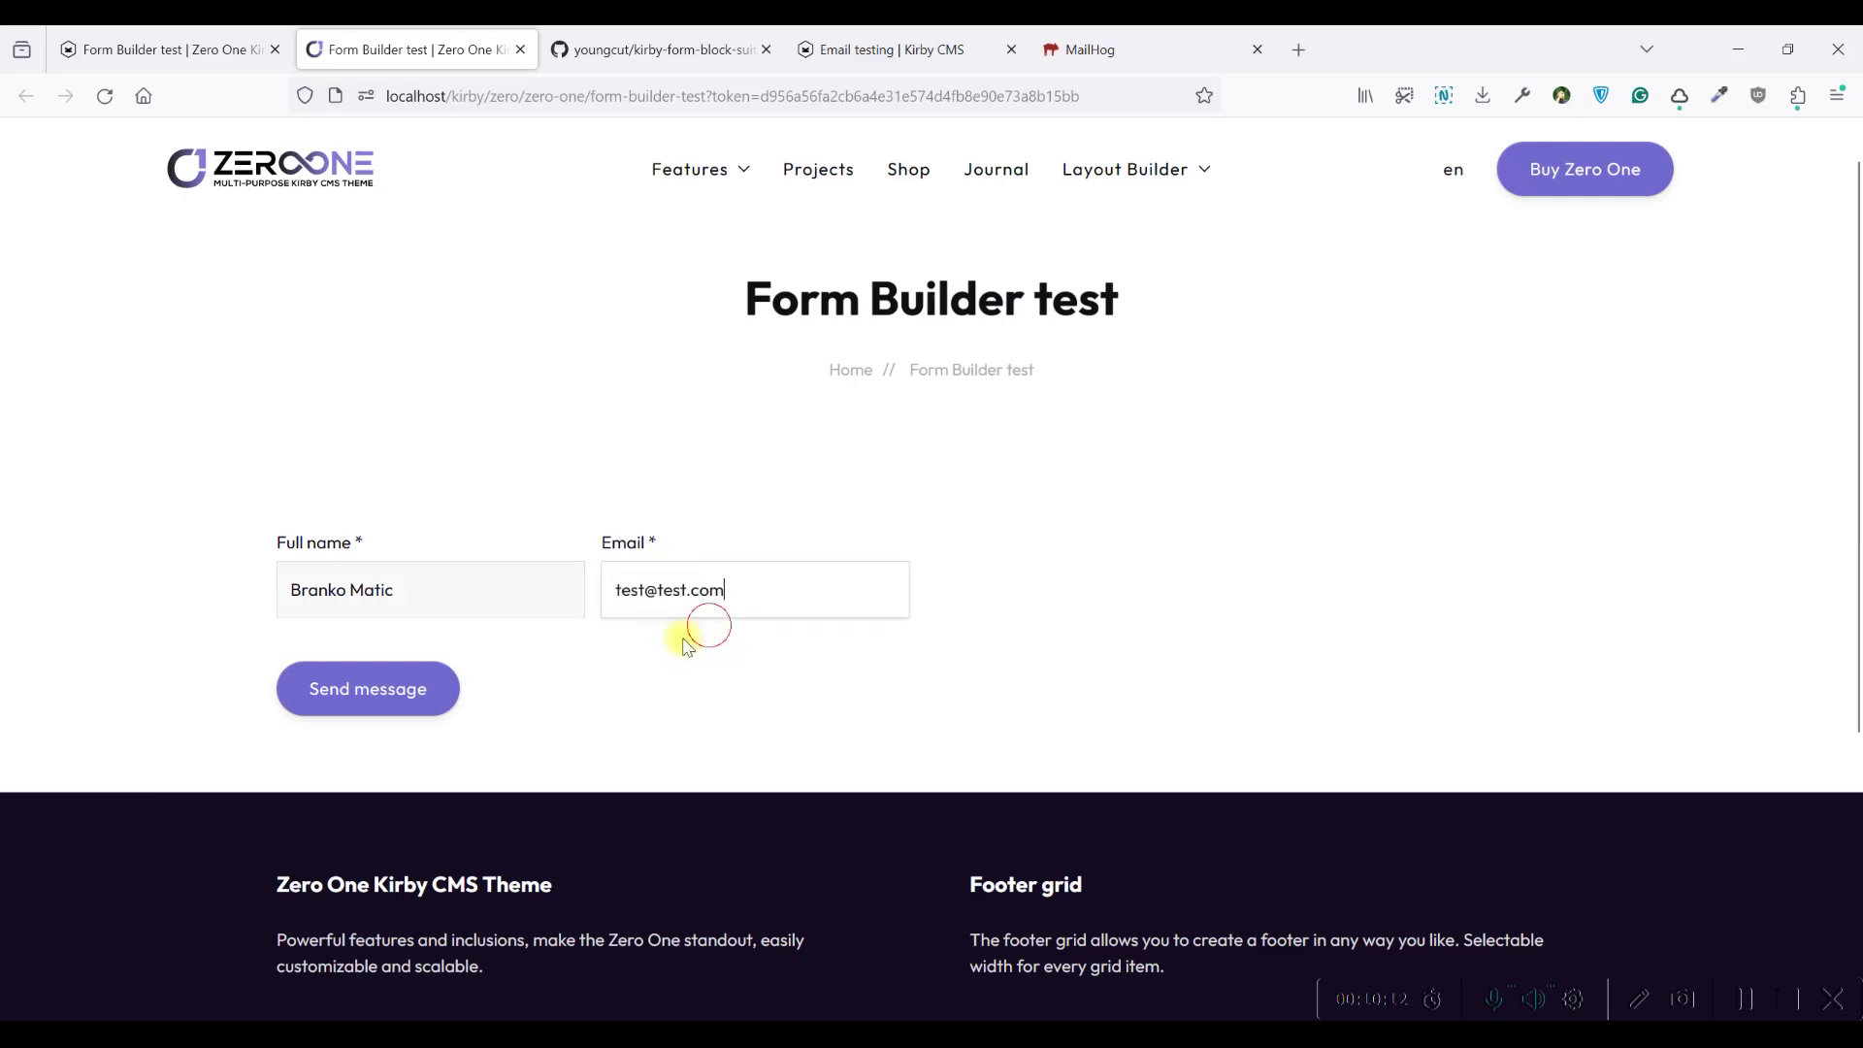
pyautogui.click(324, 687)
# Back in the panel, show the form's received requests
pyautogui.moveTo(285, 585); pyautogui.dragTo(790, 582)
pyautogui.click(790, 583)
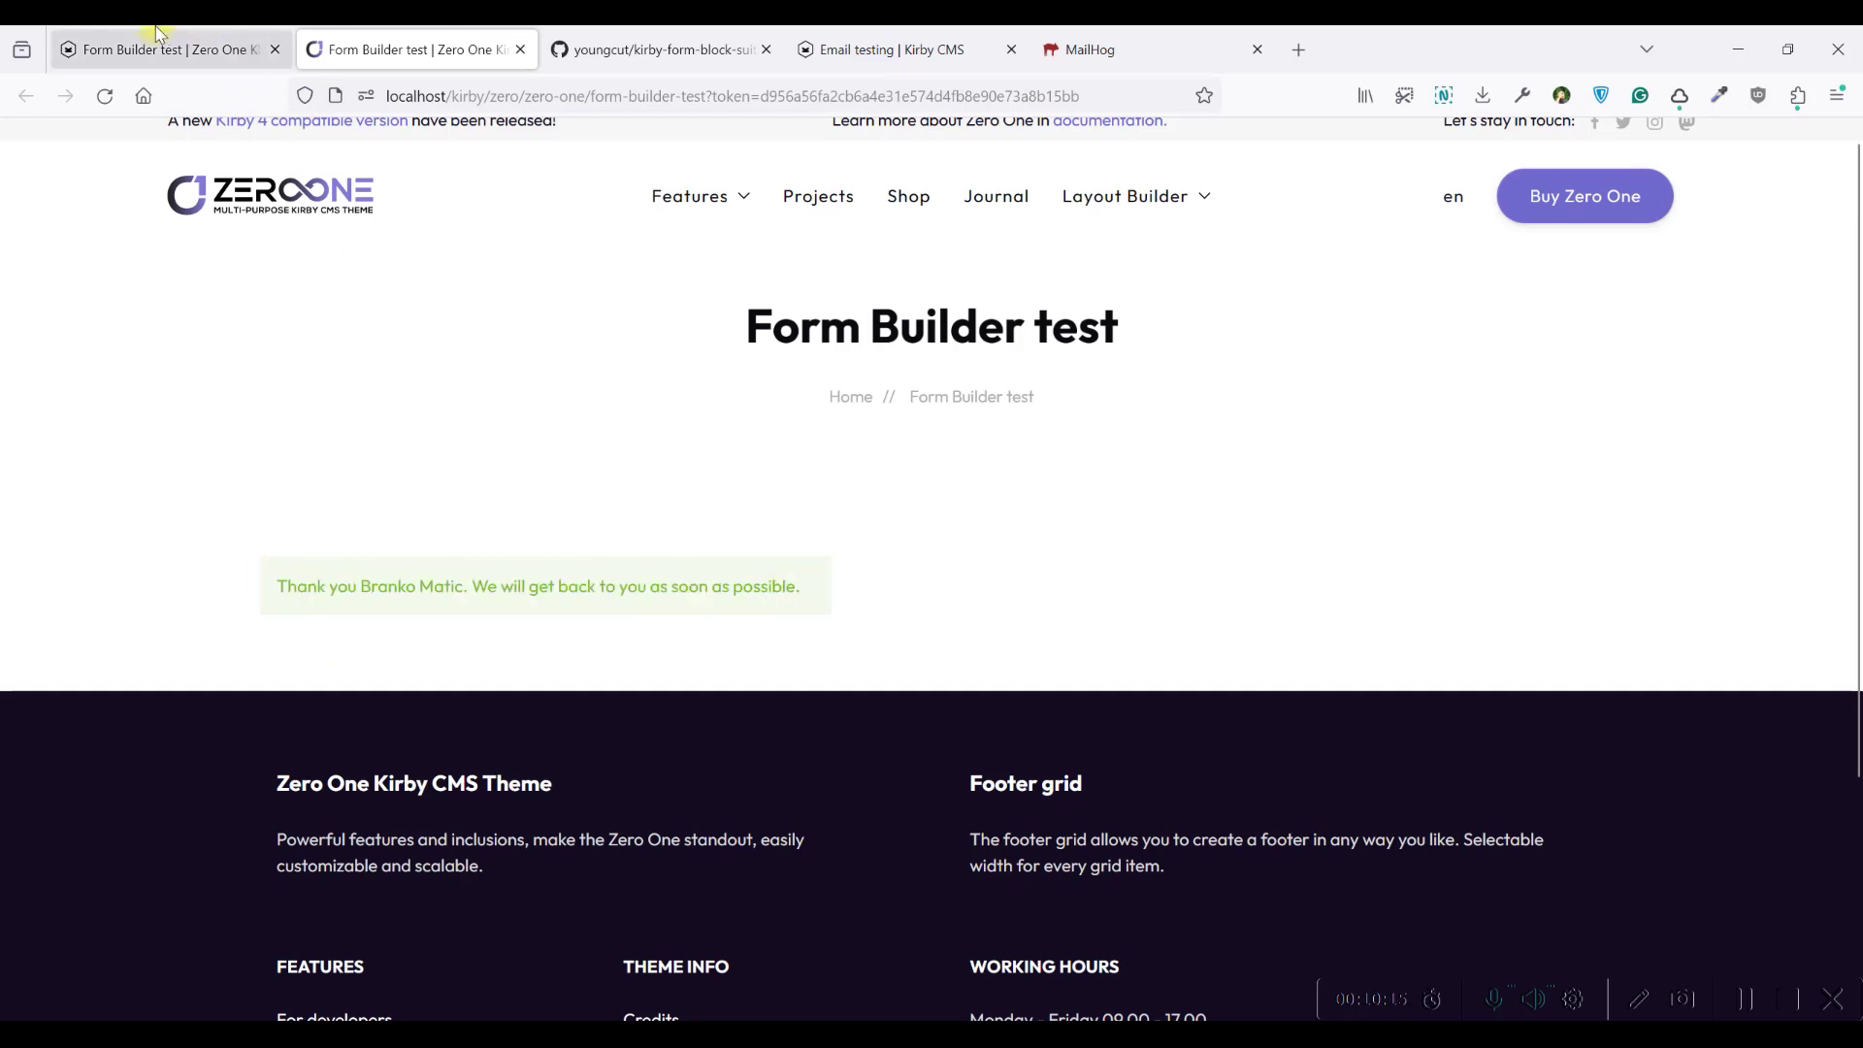
pyautogui.click(157, 32)
pyautogui.click(610, 446)
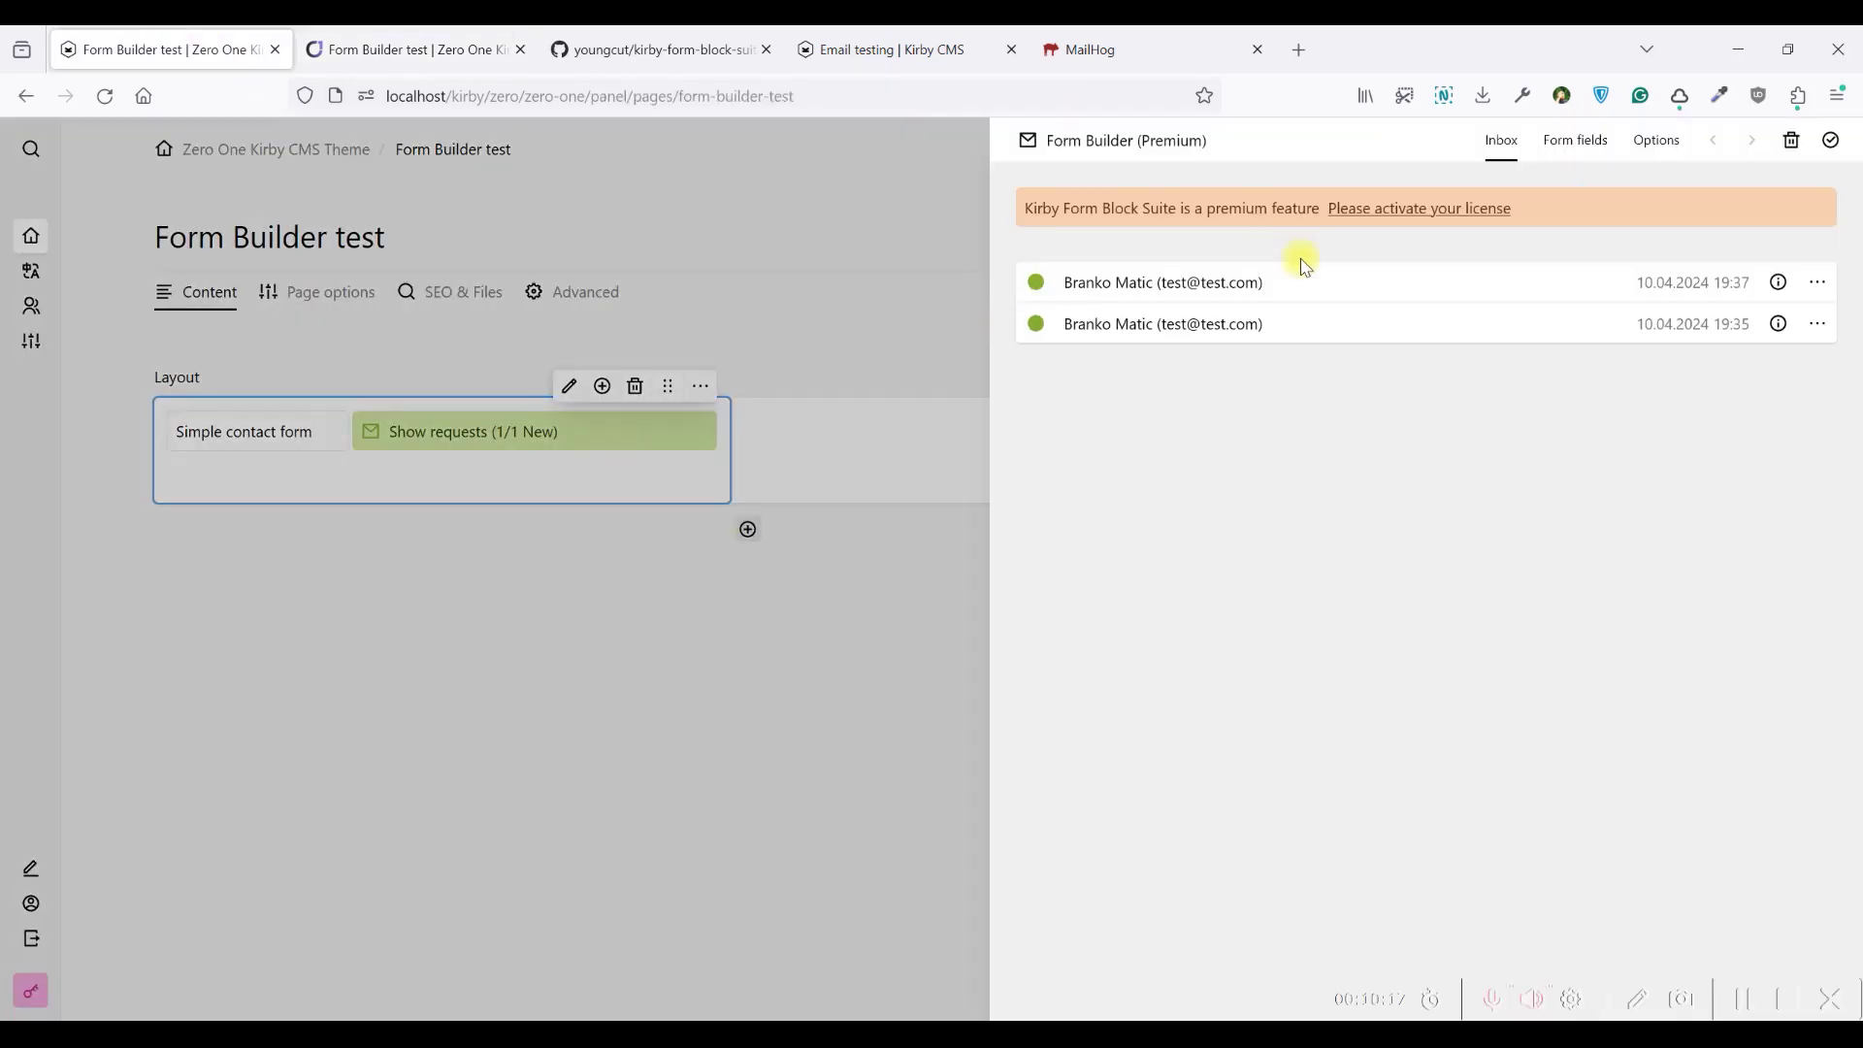
# Review the {{full-name}} confirmation text in Options, then check the Inbox and Form fields tabs
pyautogui.click(1654, 142)
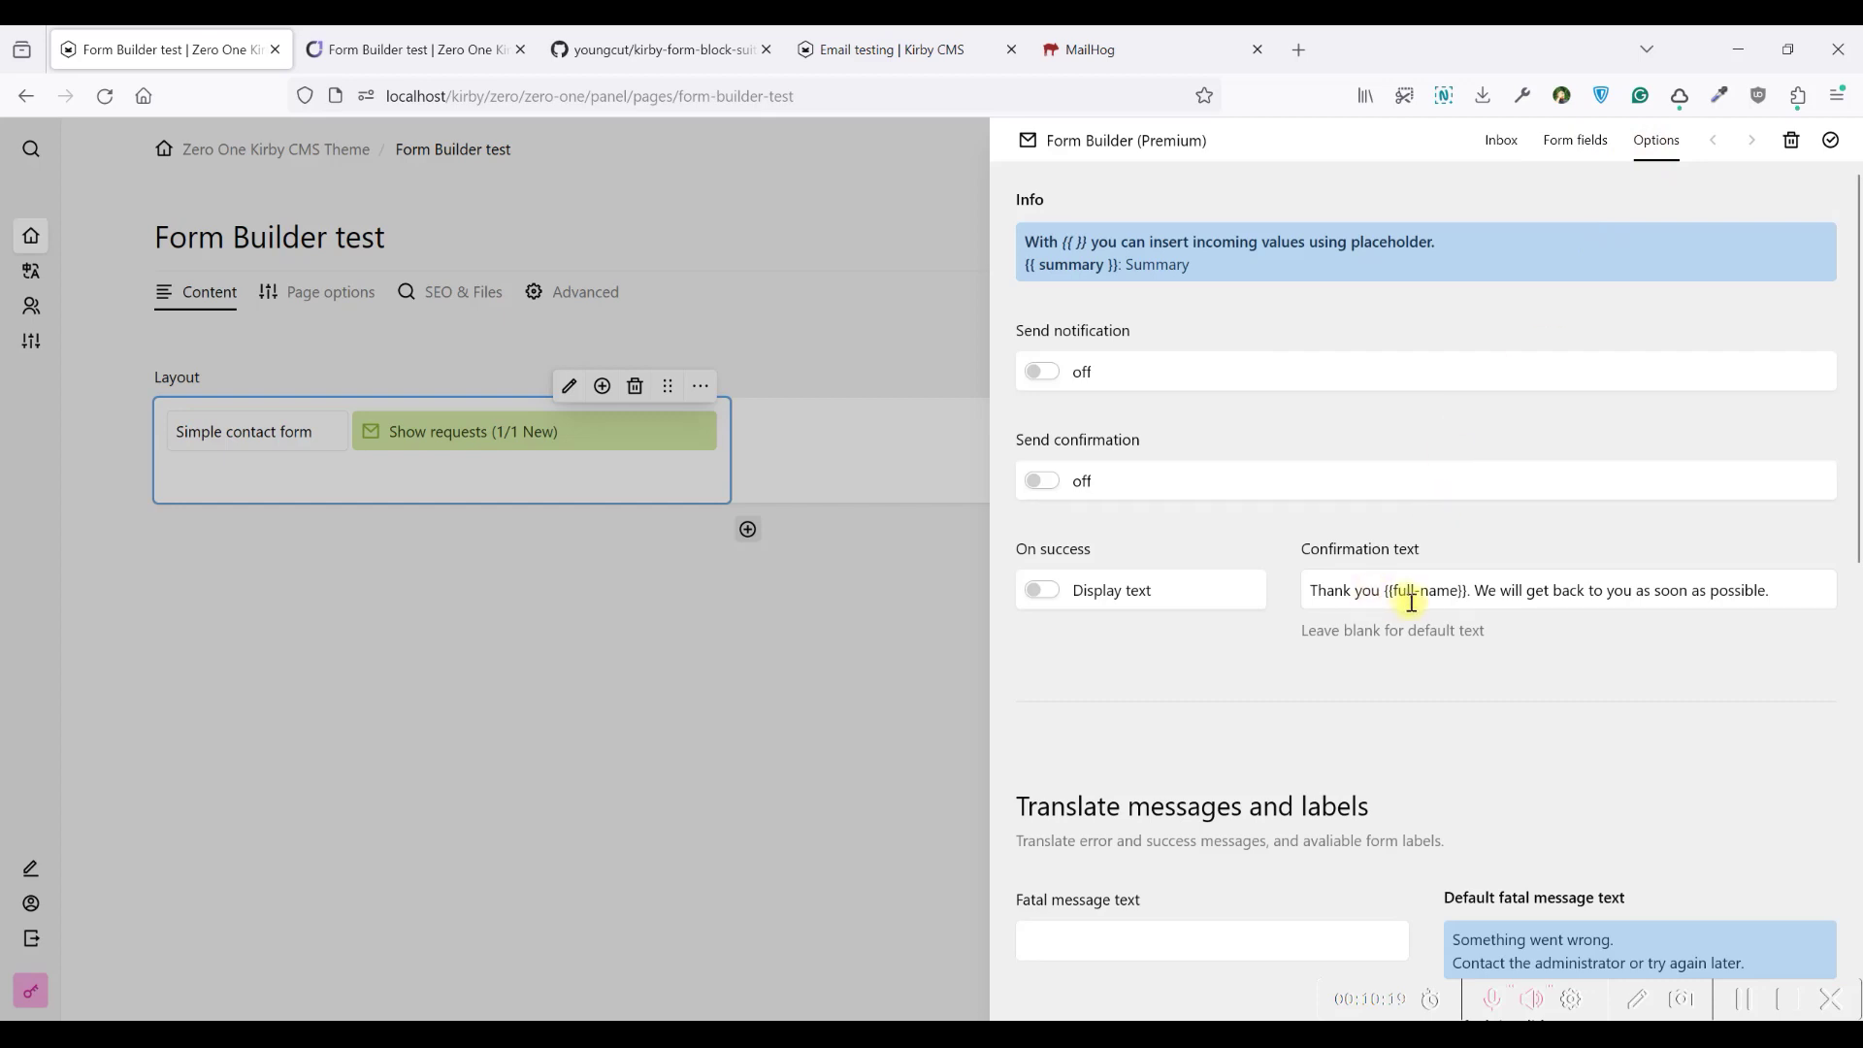
pyautogui.moveTo(1467, 592); pyautogui.dragTo(1775, 586)
pyautogui.click(1465, 593)
pyautogui.click(1326, 587)
pyautogui.click(1775, 586)
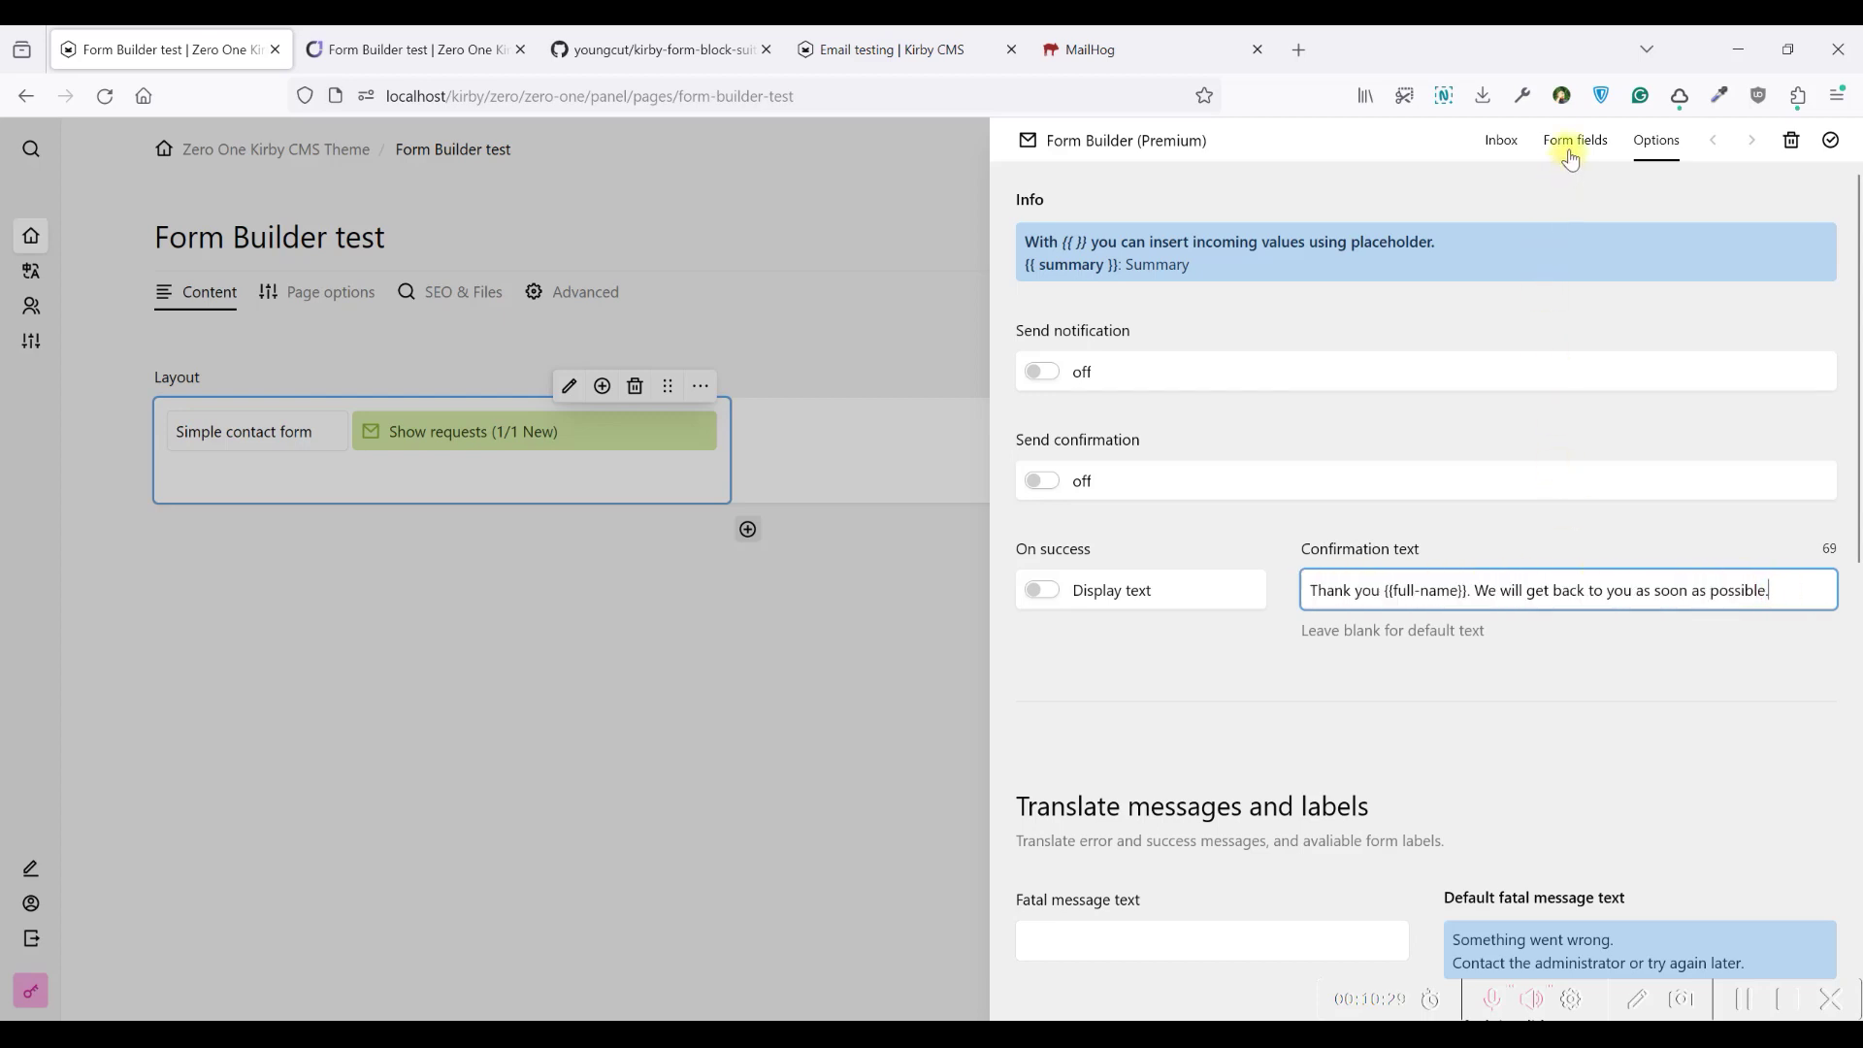
pyautogui.click(1572, 146)
pyautogui.click(1499, 141)
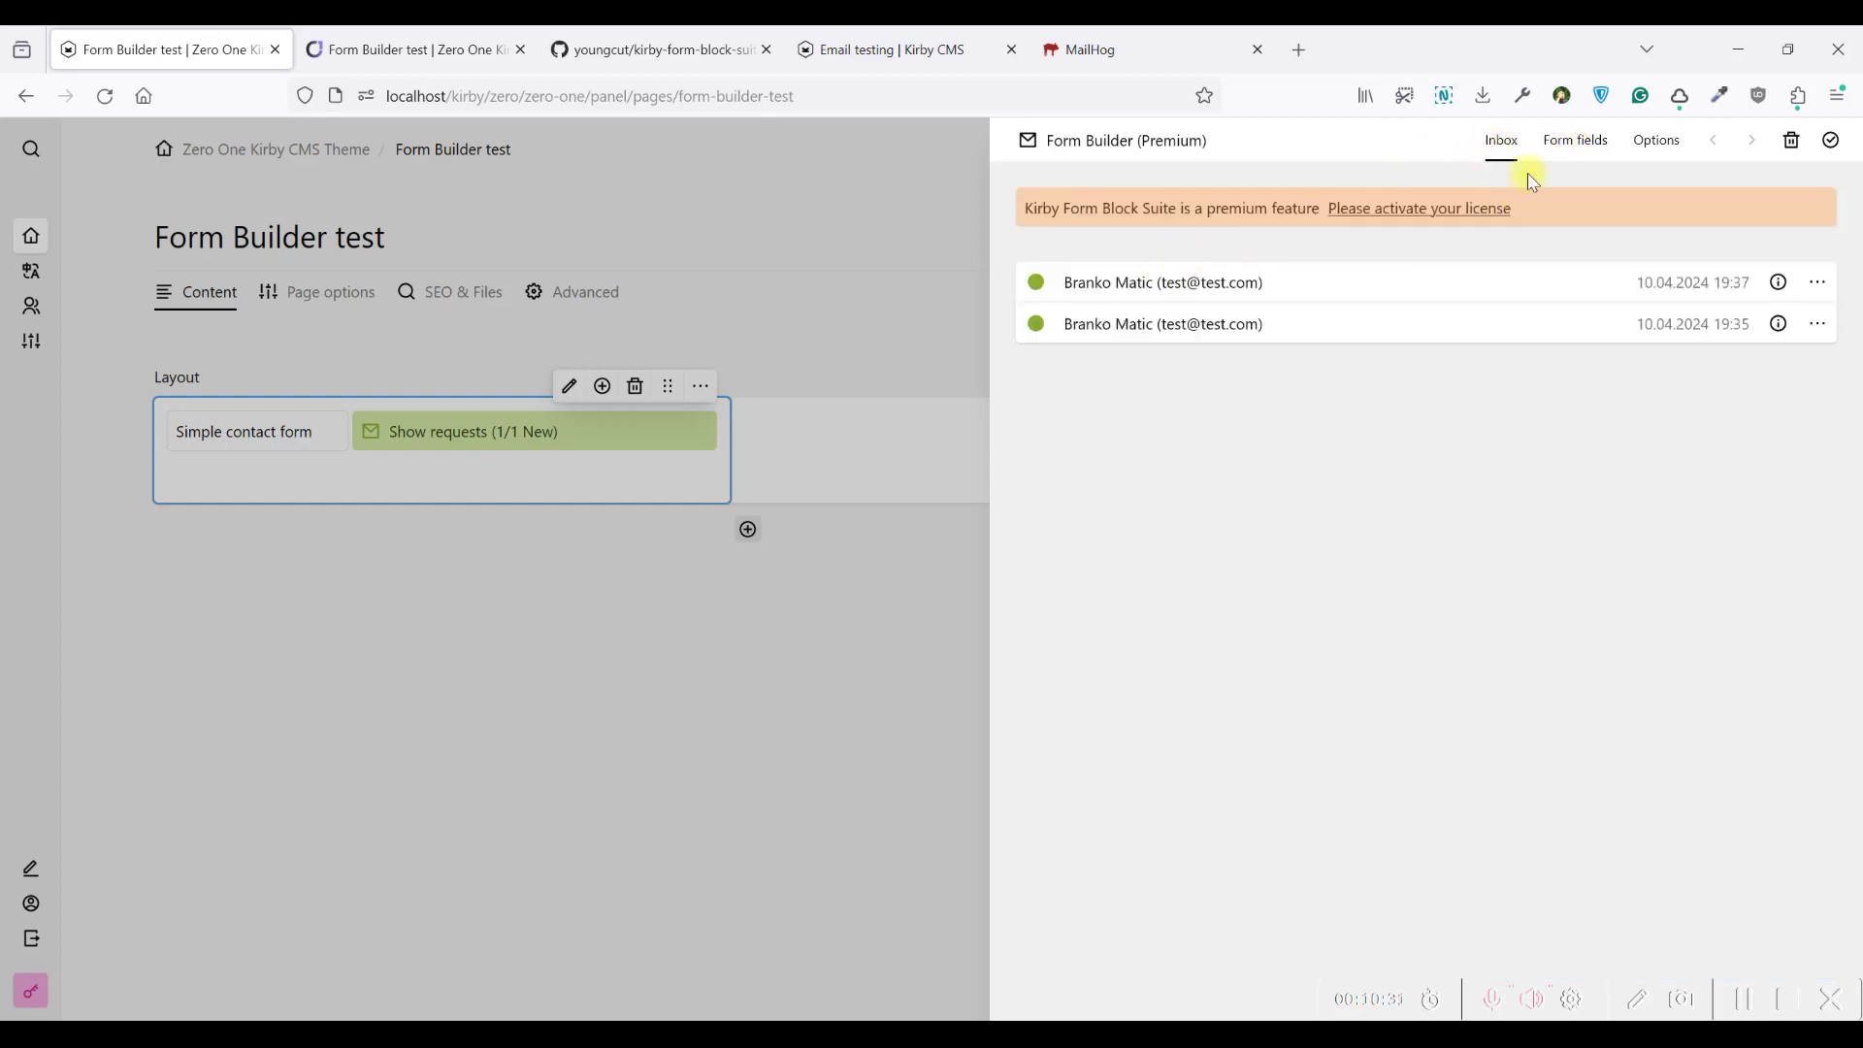
pyautogui.click(1576, 142)
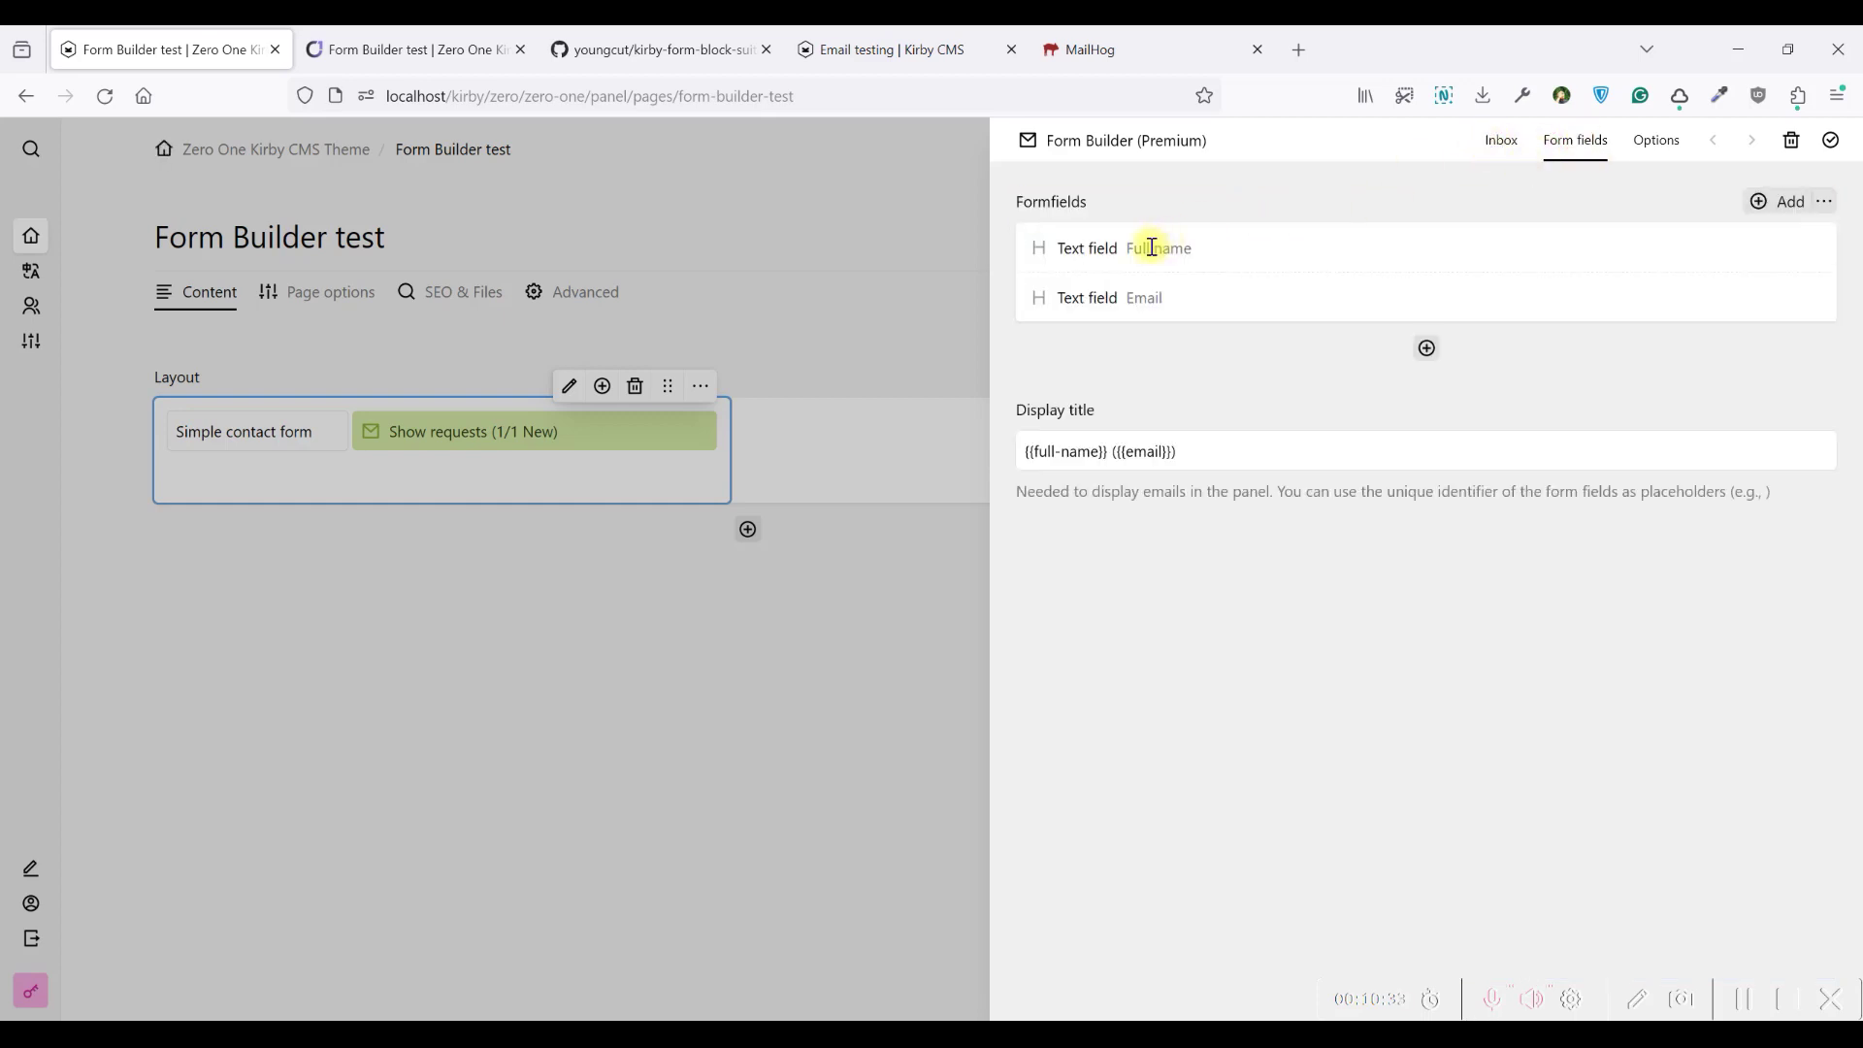
# Reload the frontend to clear the form, then add a new field below Email
pyautogui.click(456, 48)
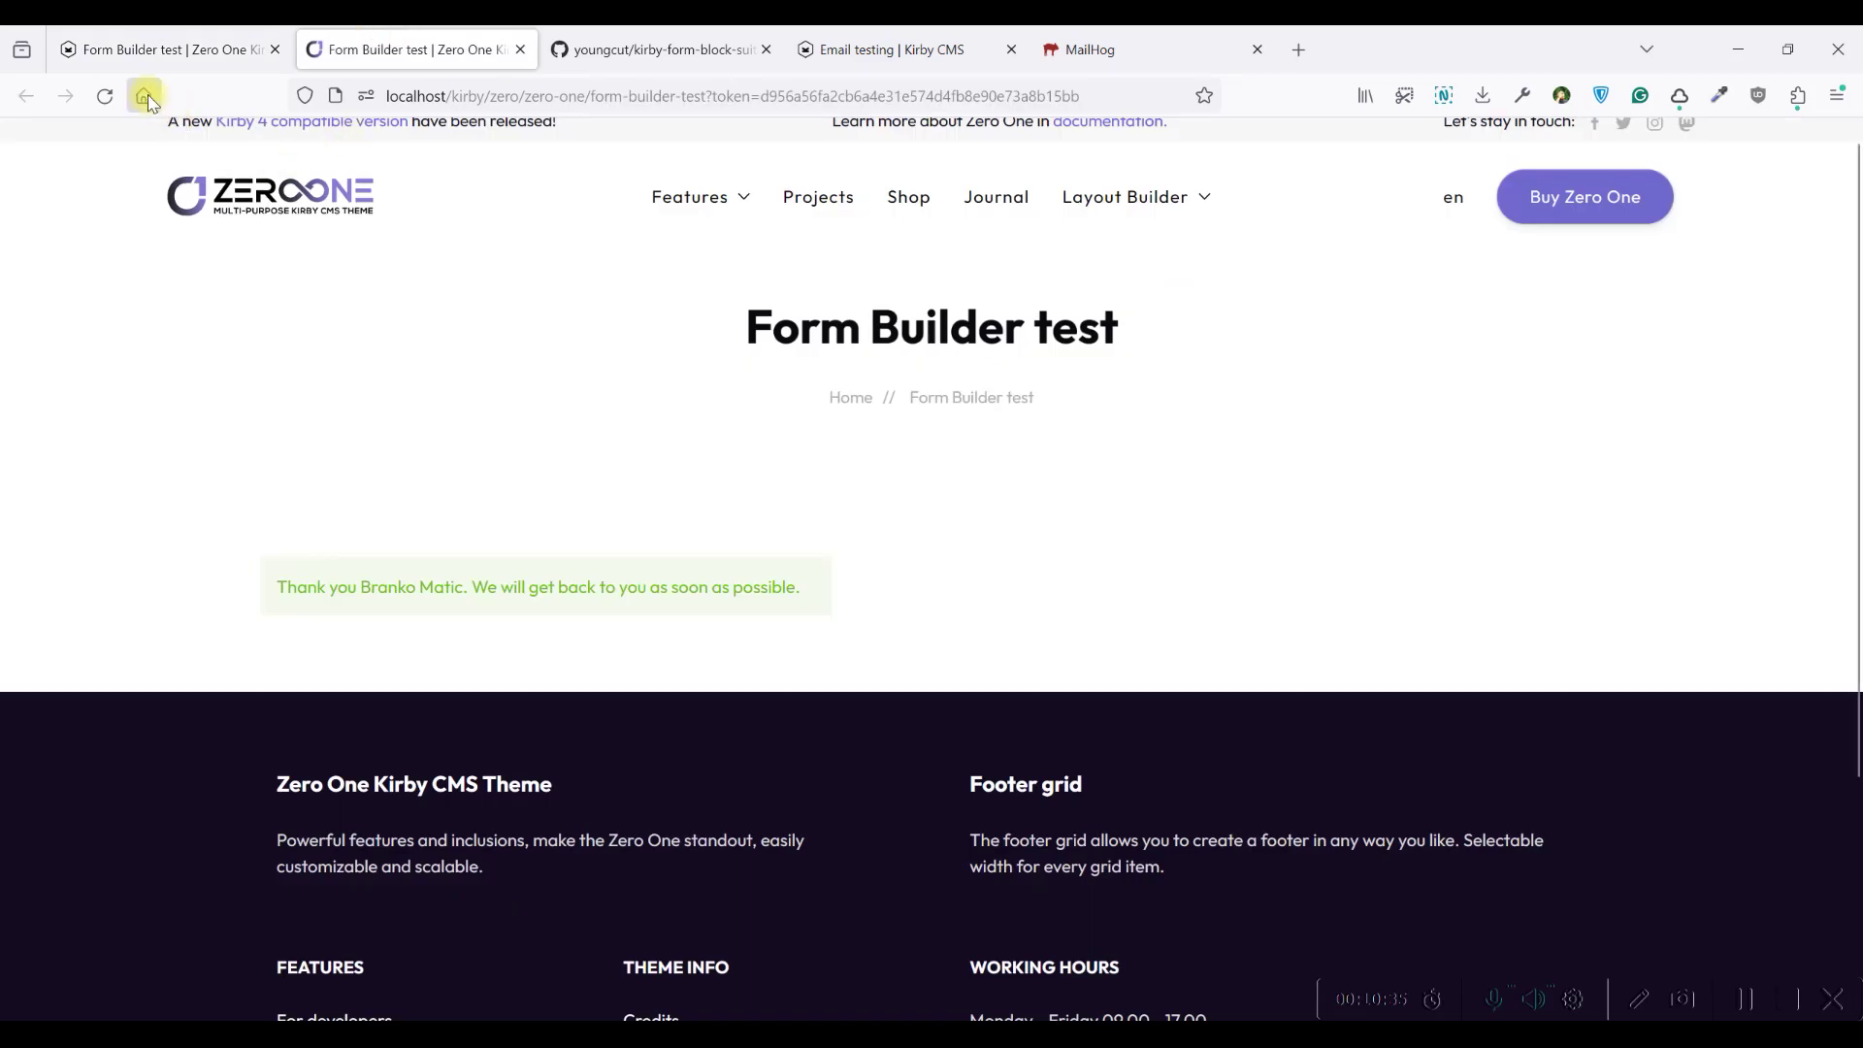
pyautogui.click(105, 96)
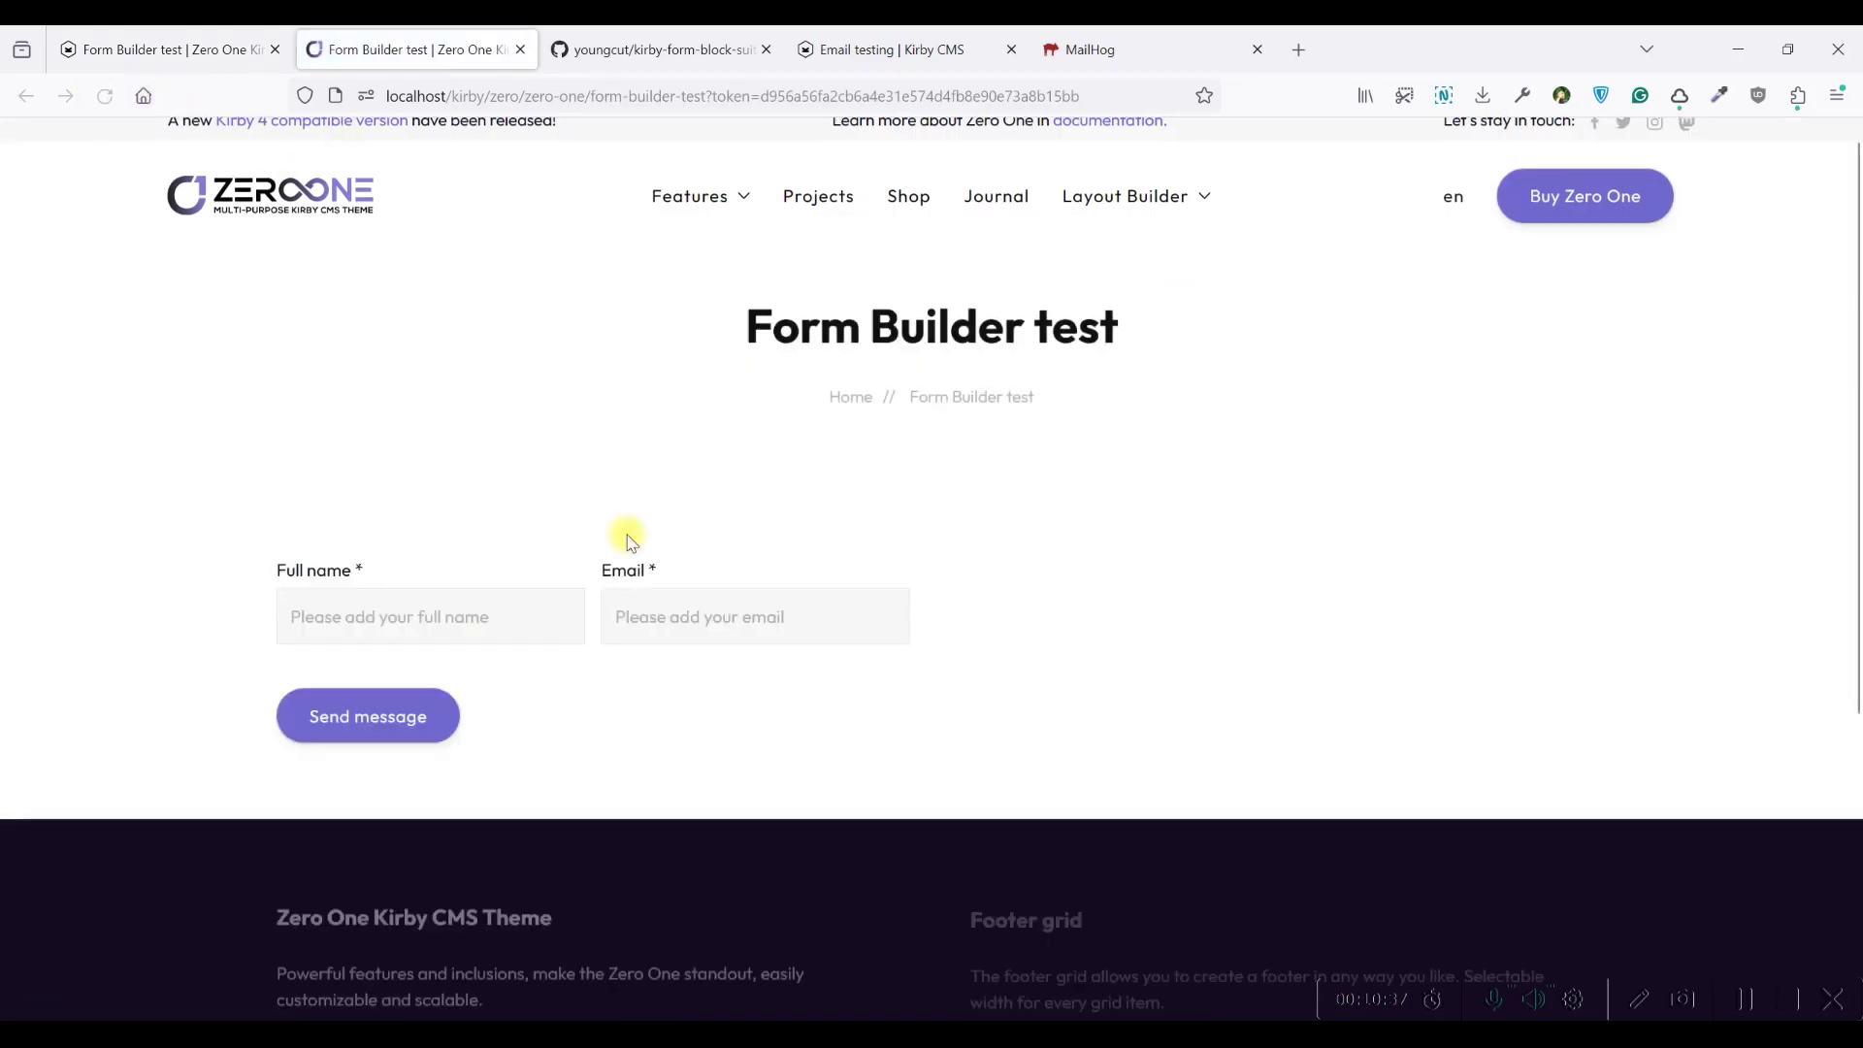
pyautogui.click(155, 49)
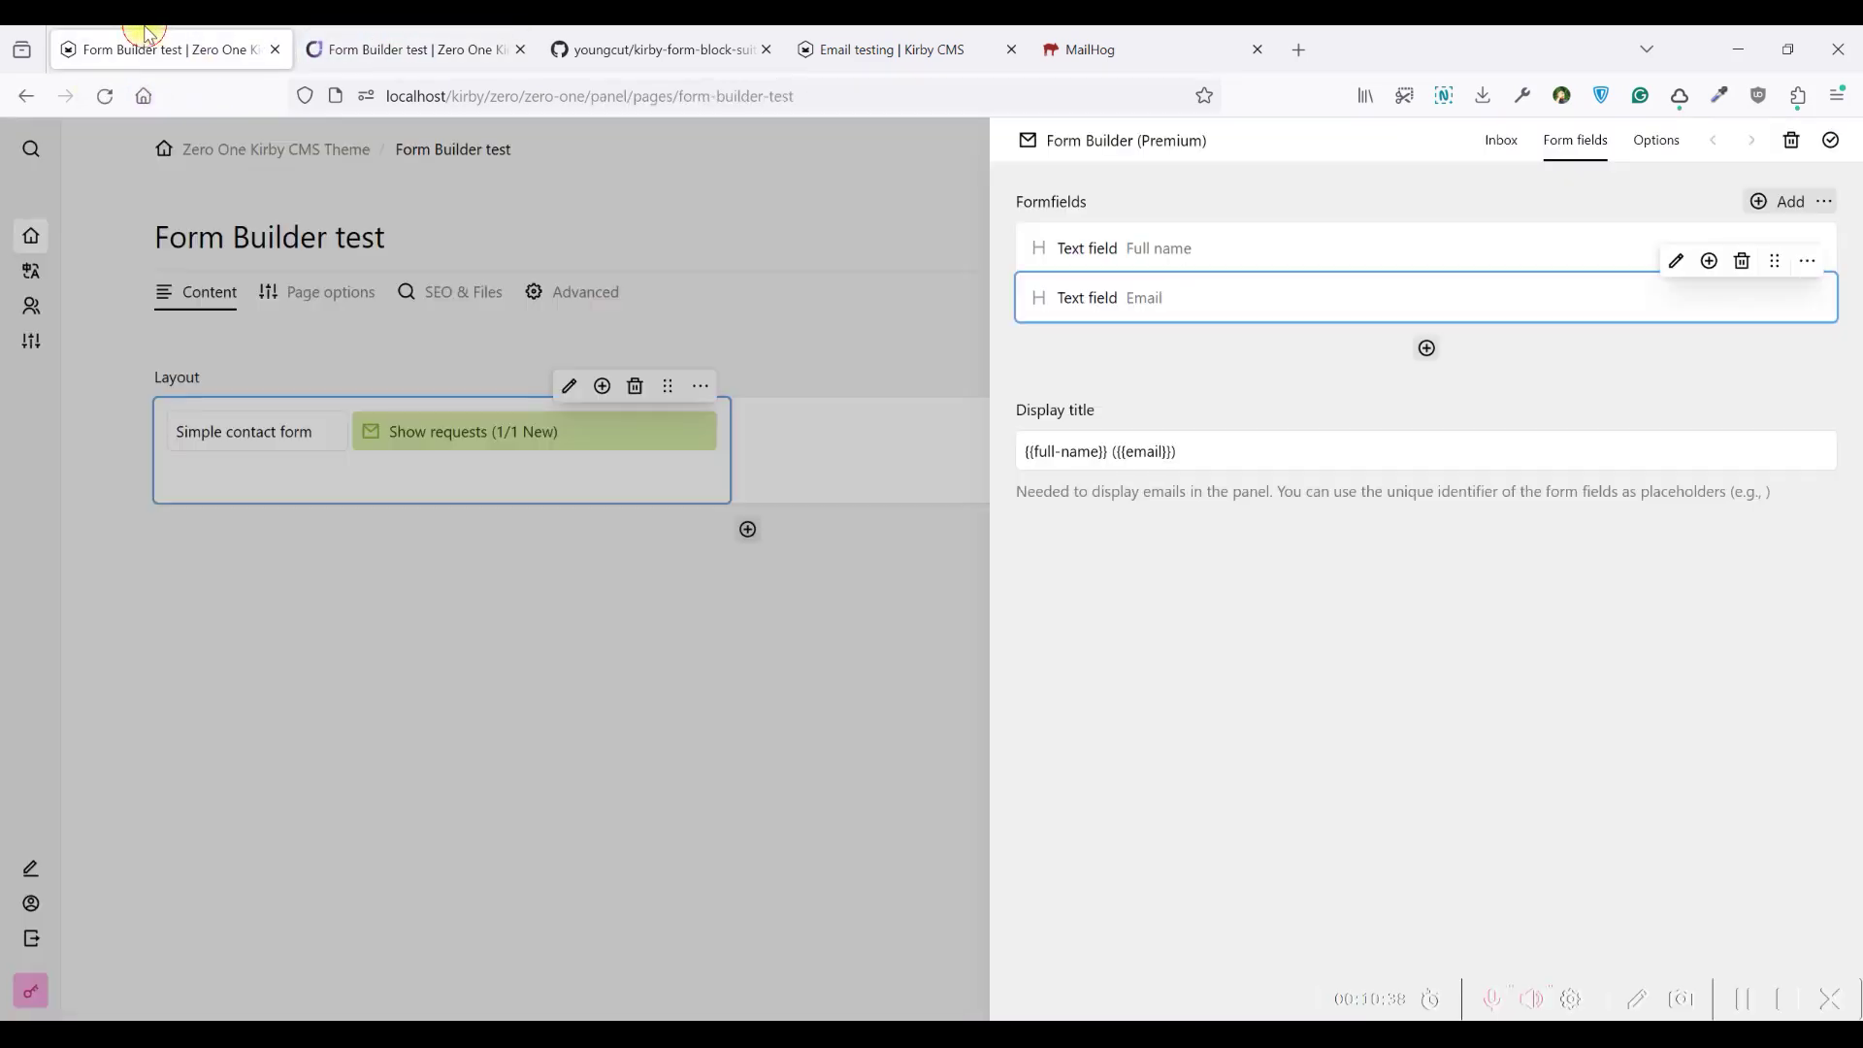
pyautogui.click(1429, 350)
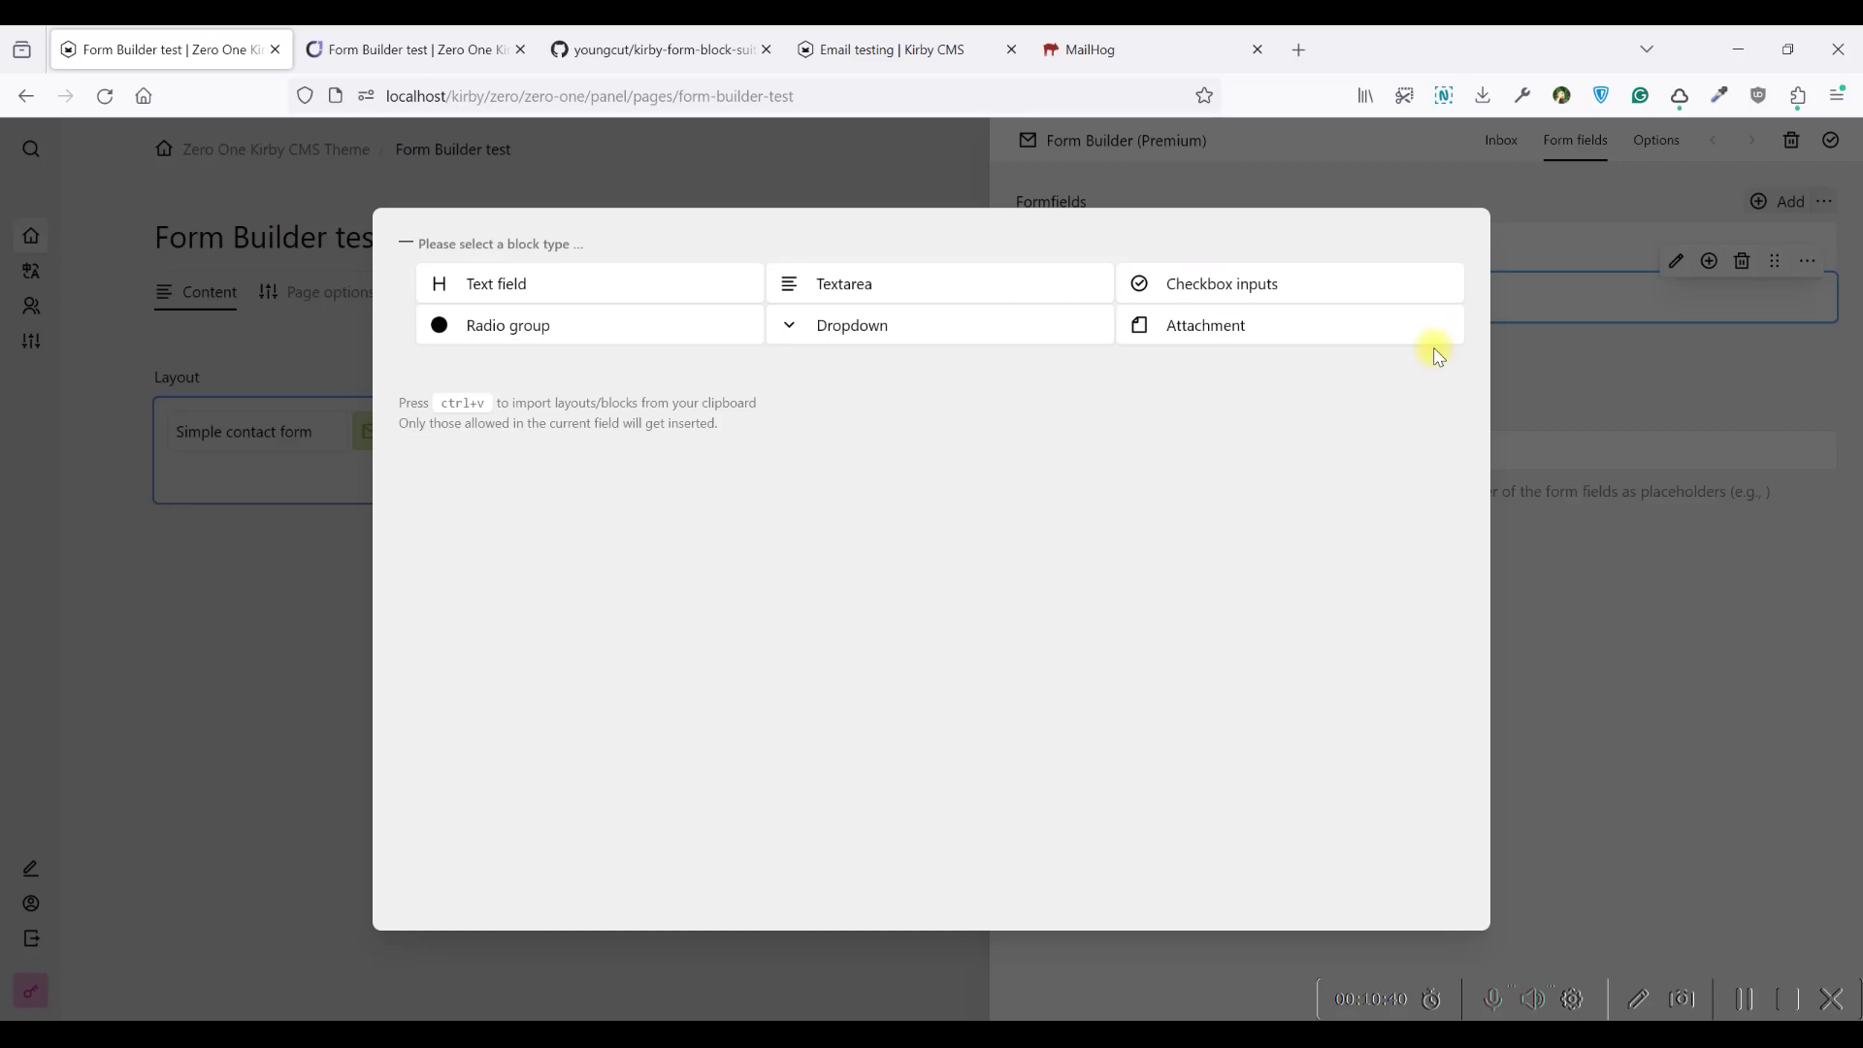
# Add a required full-width Dropdown named Subject with generated identifier and honorific context
pyautogui.click(888, 337)
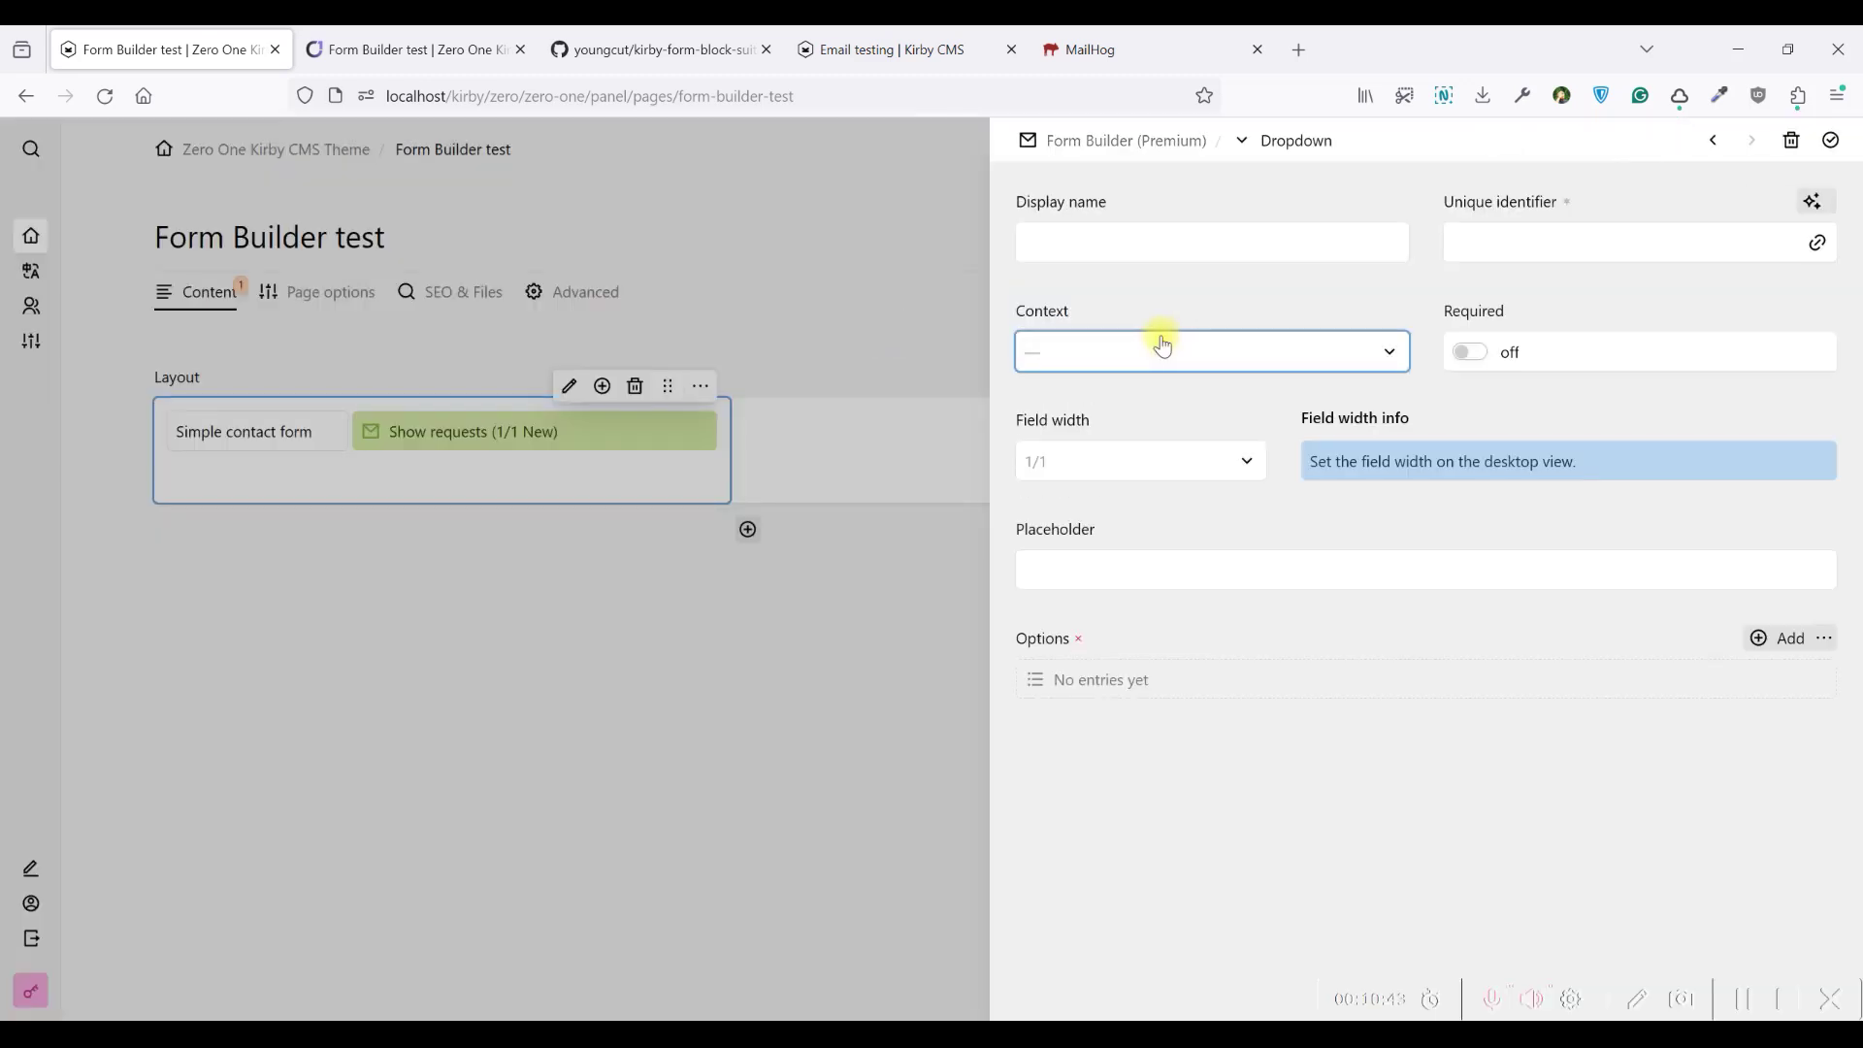
pyautogui.click(1088, 234)
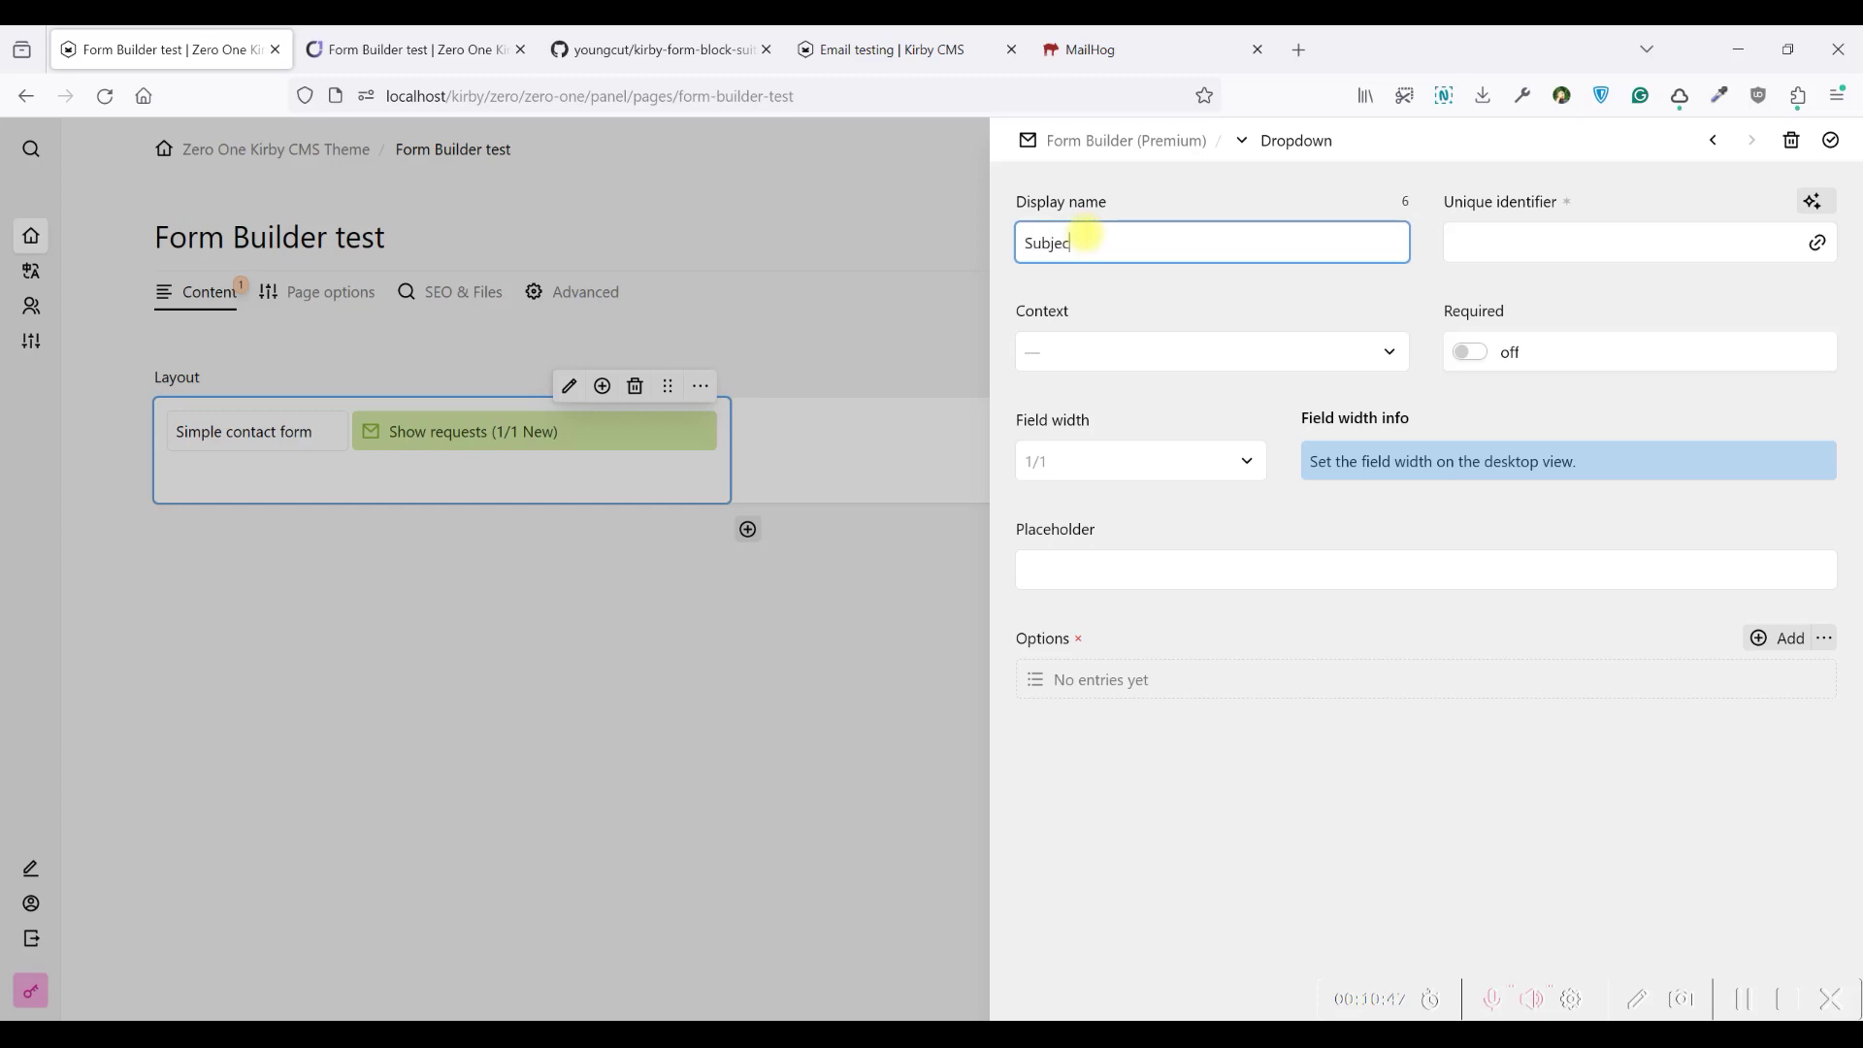
pyautogui.click(1812, 204)
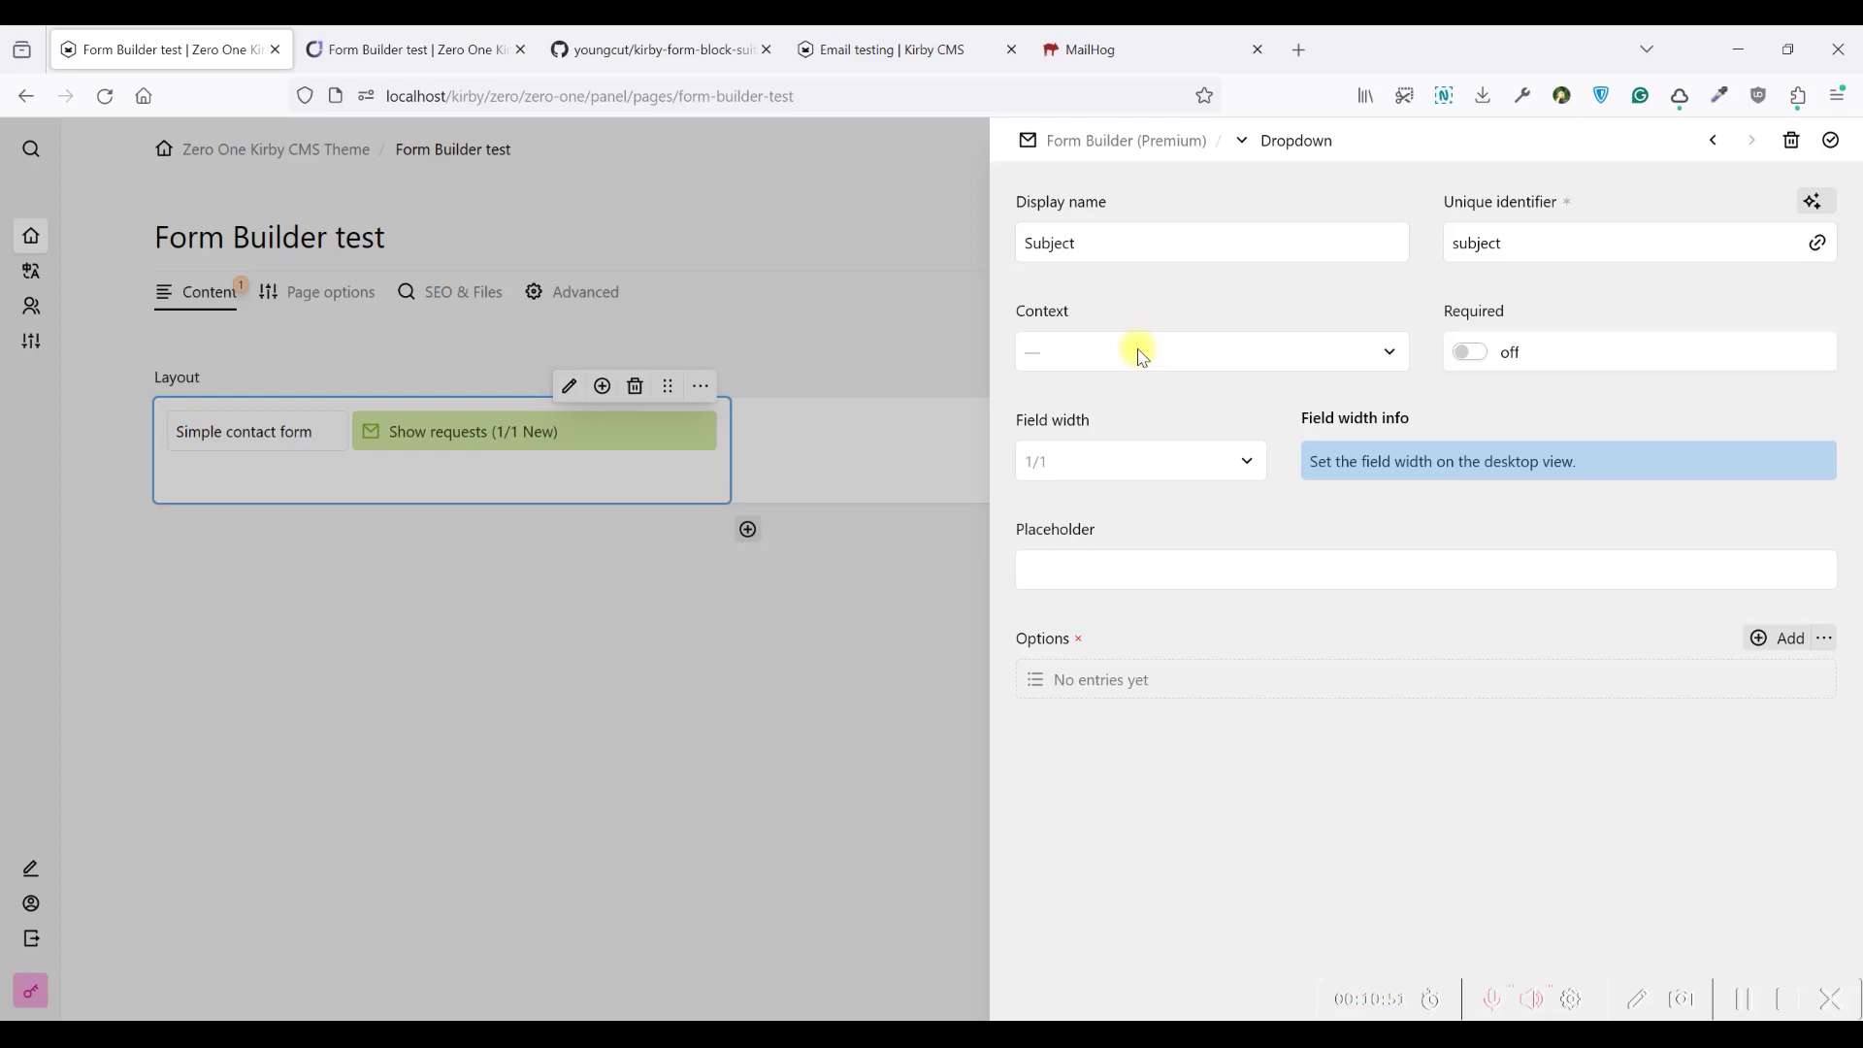
pyautogui.click(1143, 354)
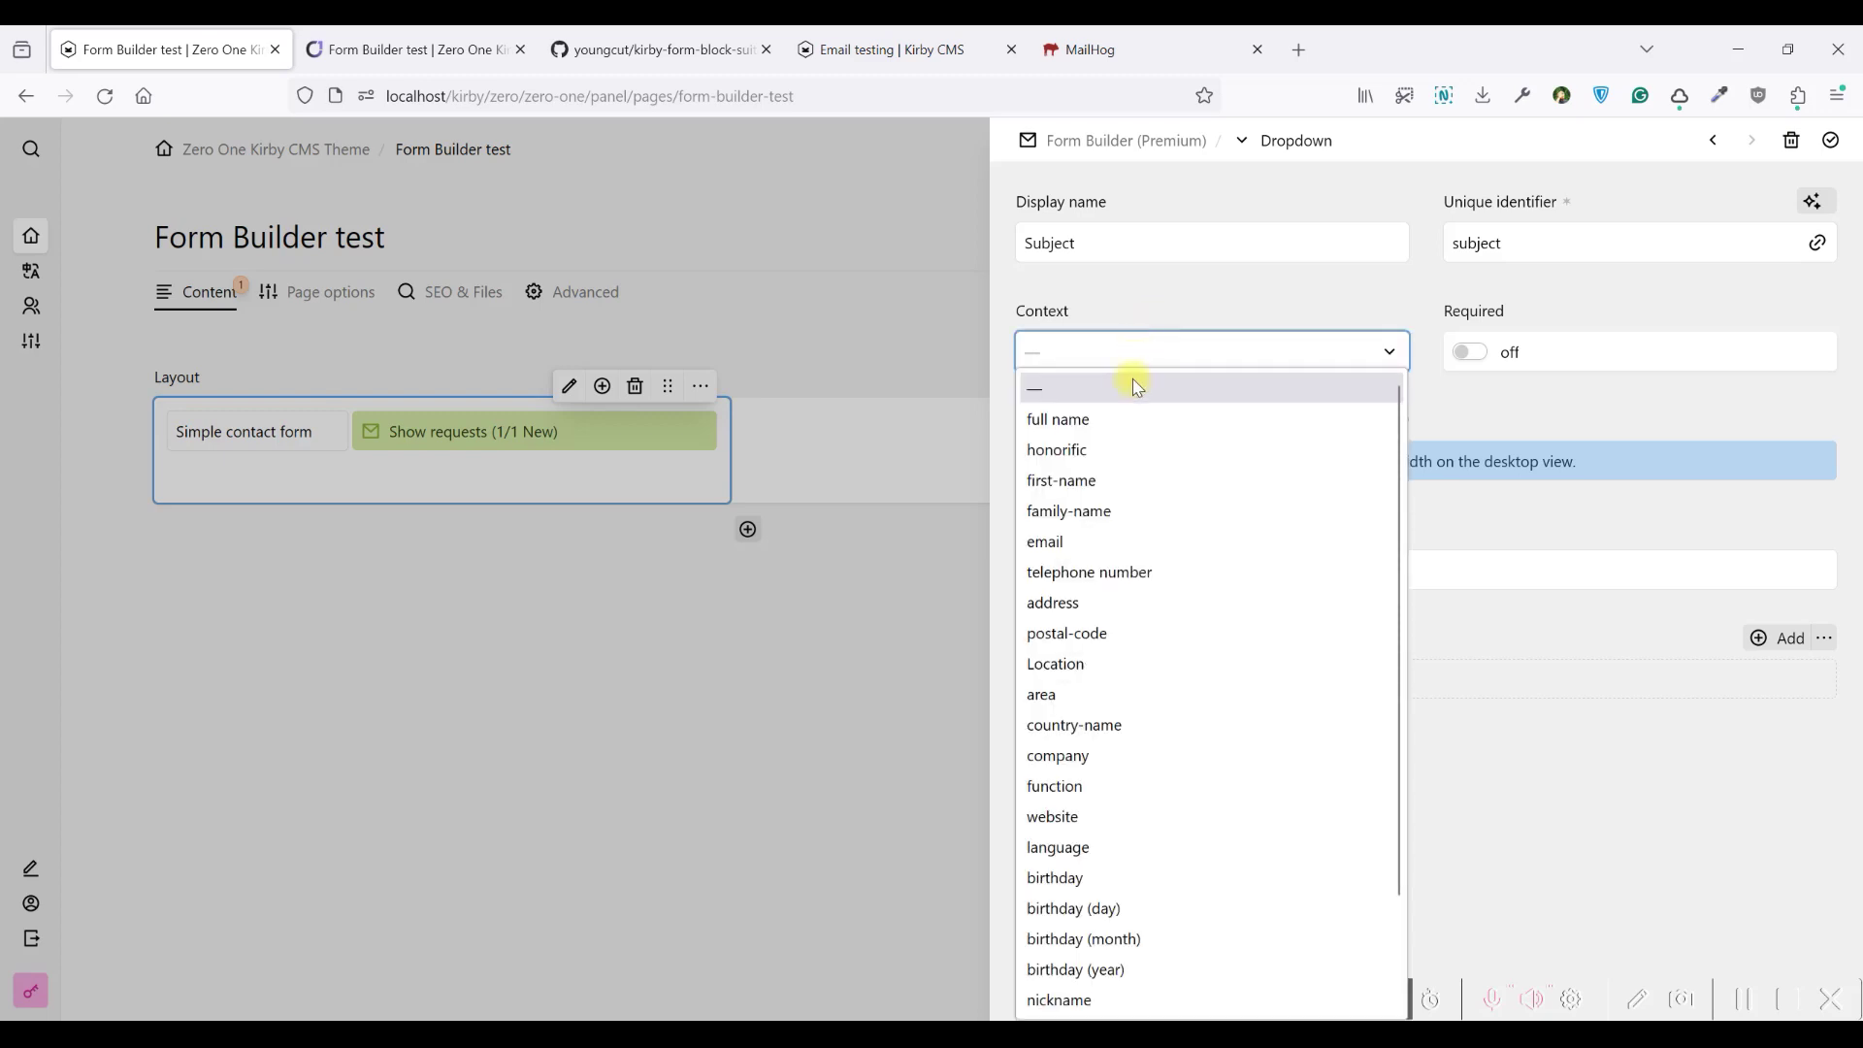
pyautogui.scroll(-2, 1178, 637)
pyautogui.scroll(2, 1165, 754)
pyautogui.click(1089, 452)
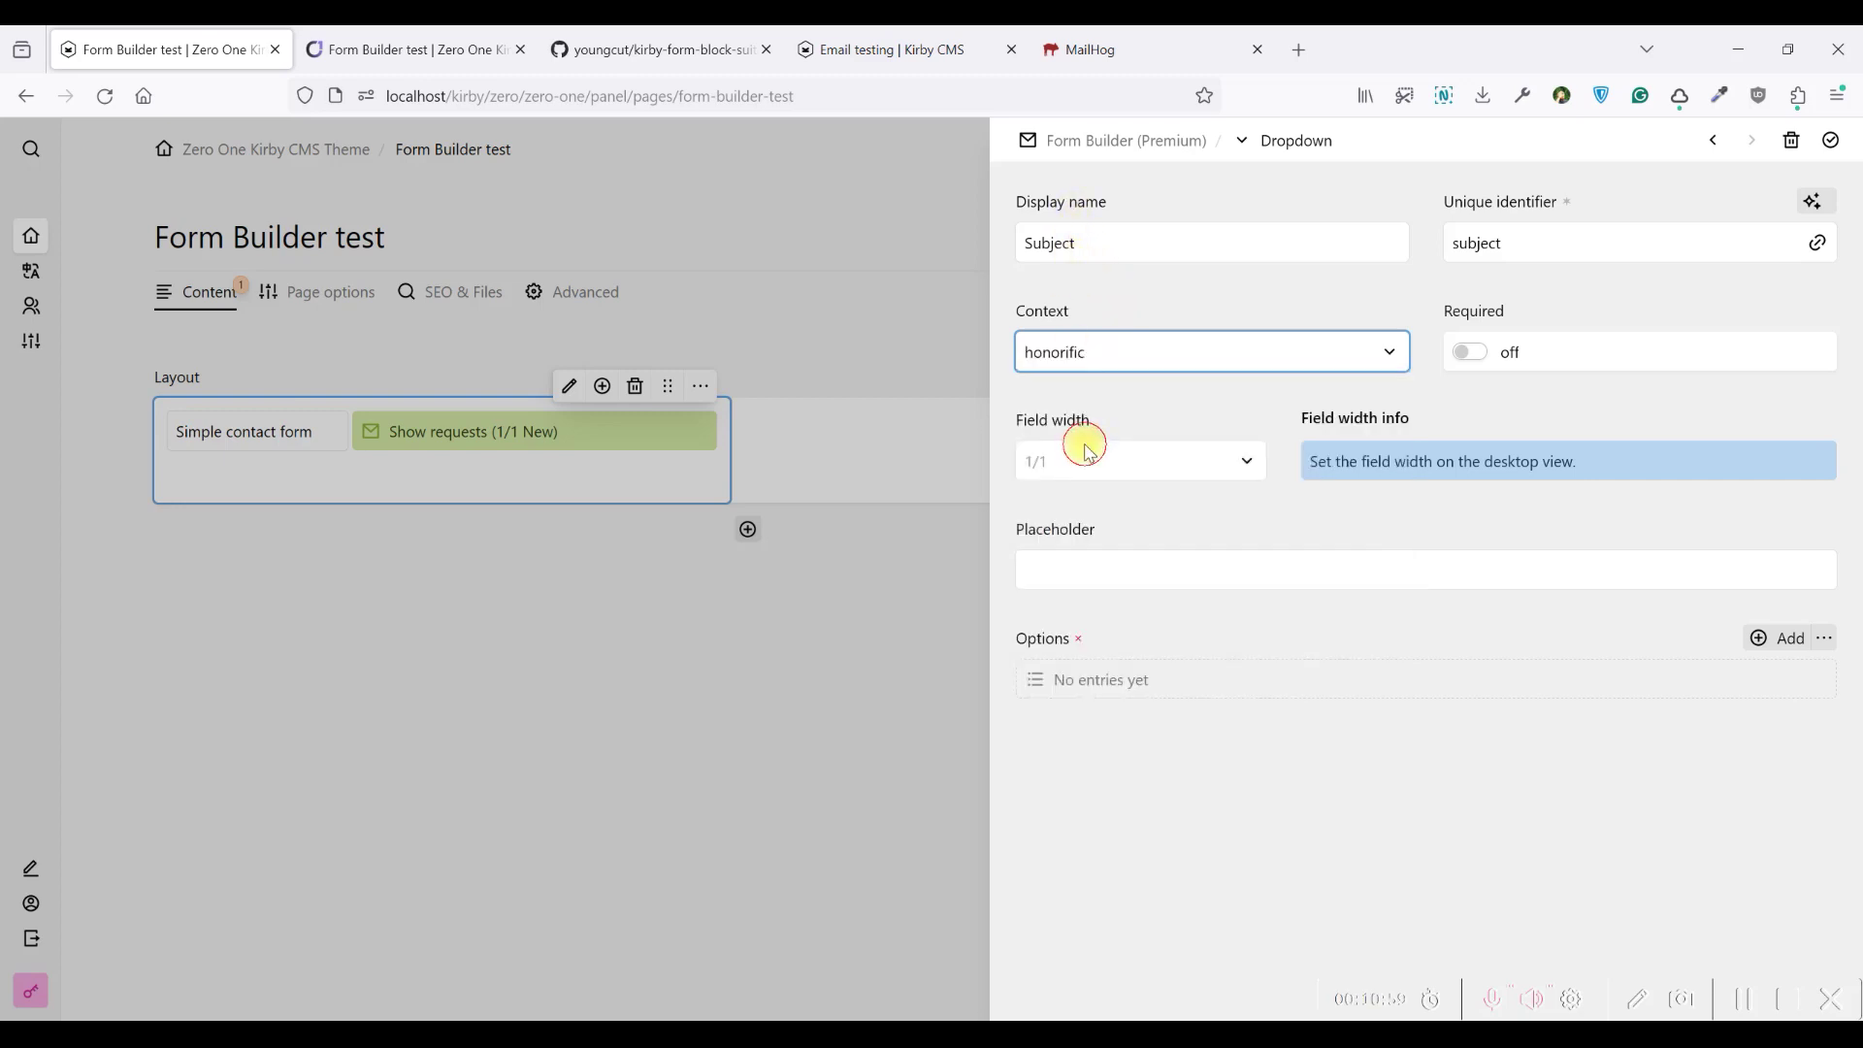
pyautogui.click(1475, 355)
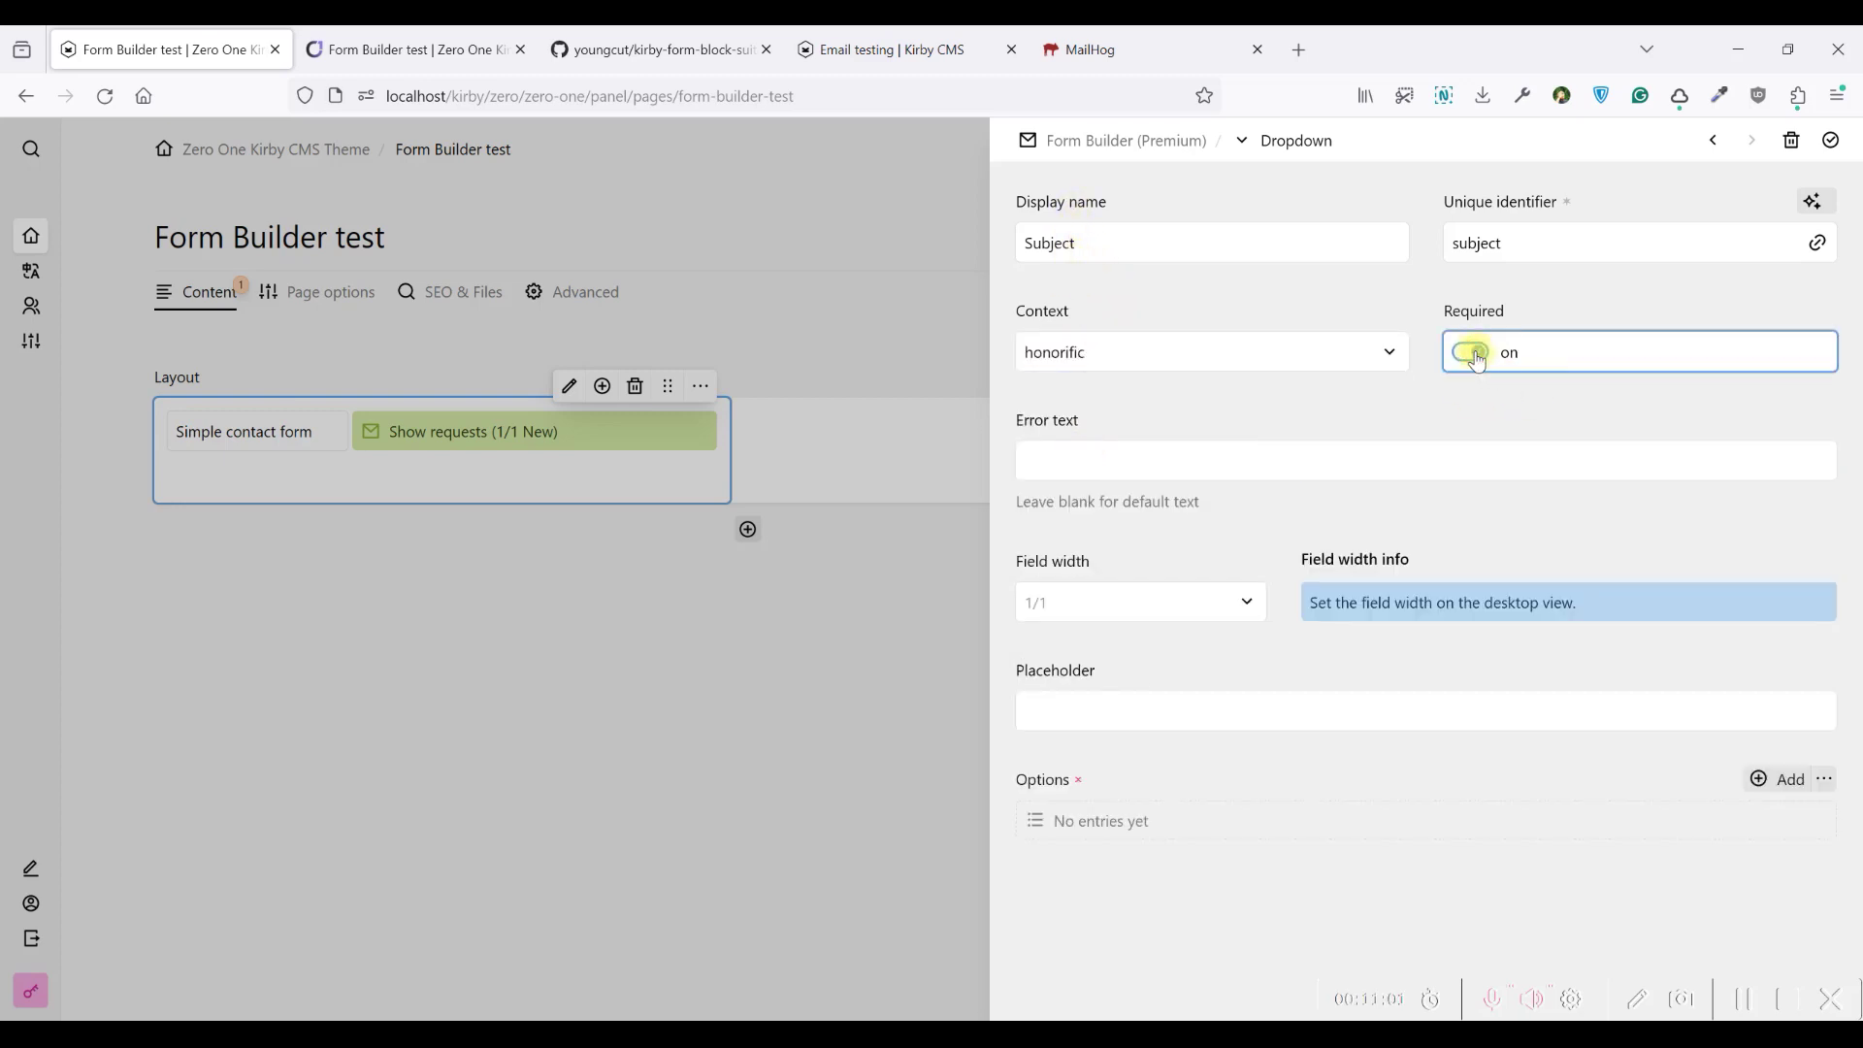
pyautogui.click(1115, 610)
pyautogui.click(1063, 613)
pyautogui.click(1154, 637)
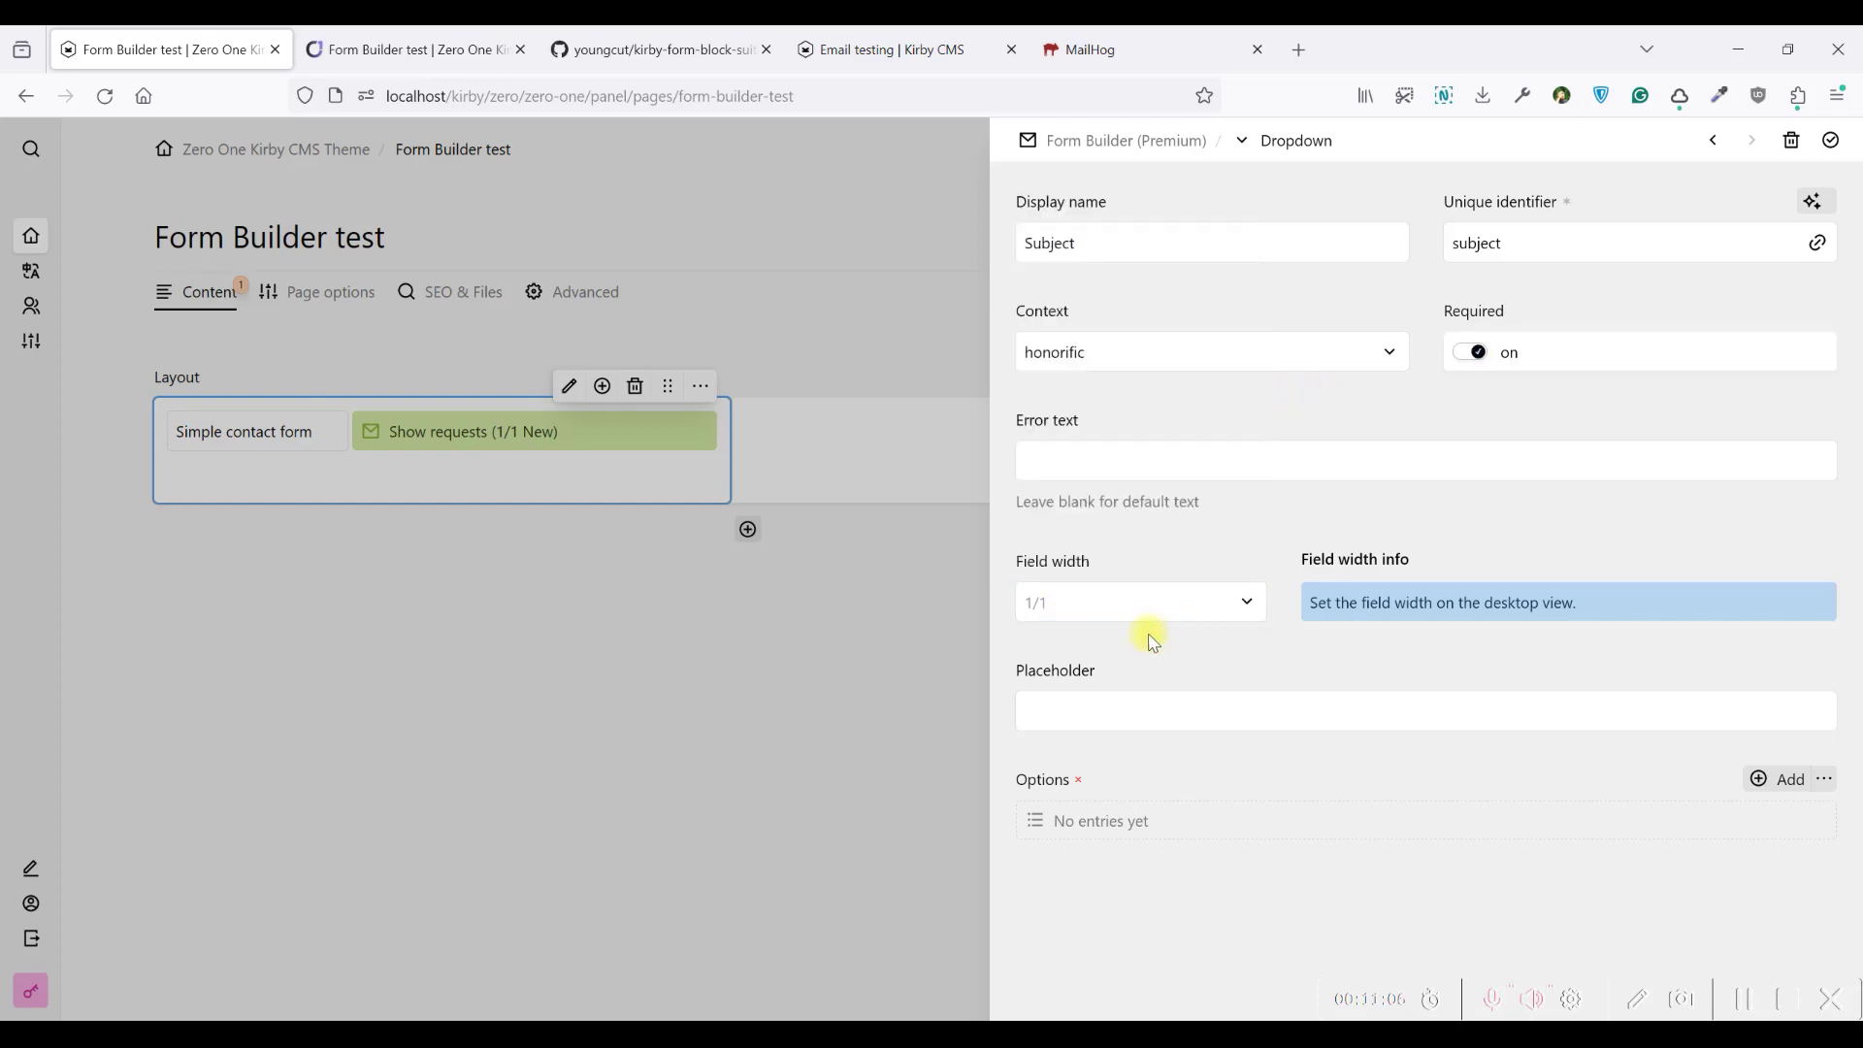
# Enter the placeholder 'What you need from…' and start a first option named 'I want to talk'
pyautogui.click(1062, 709)
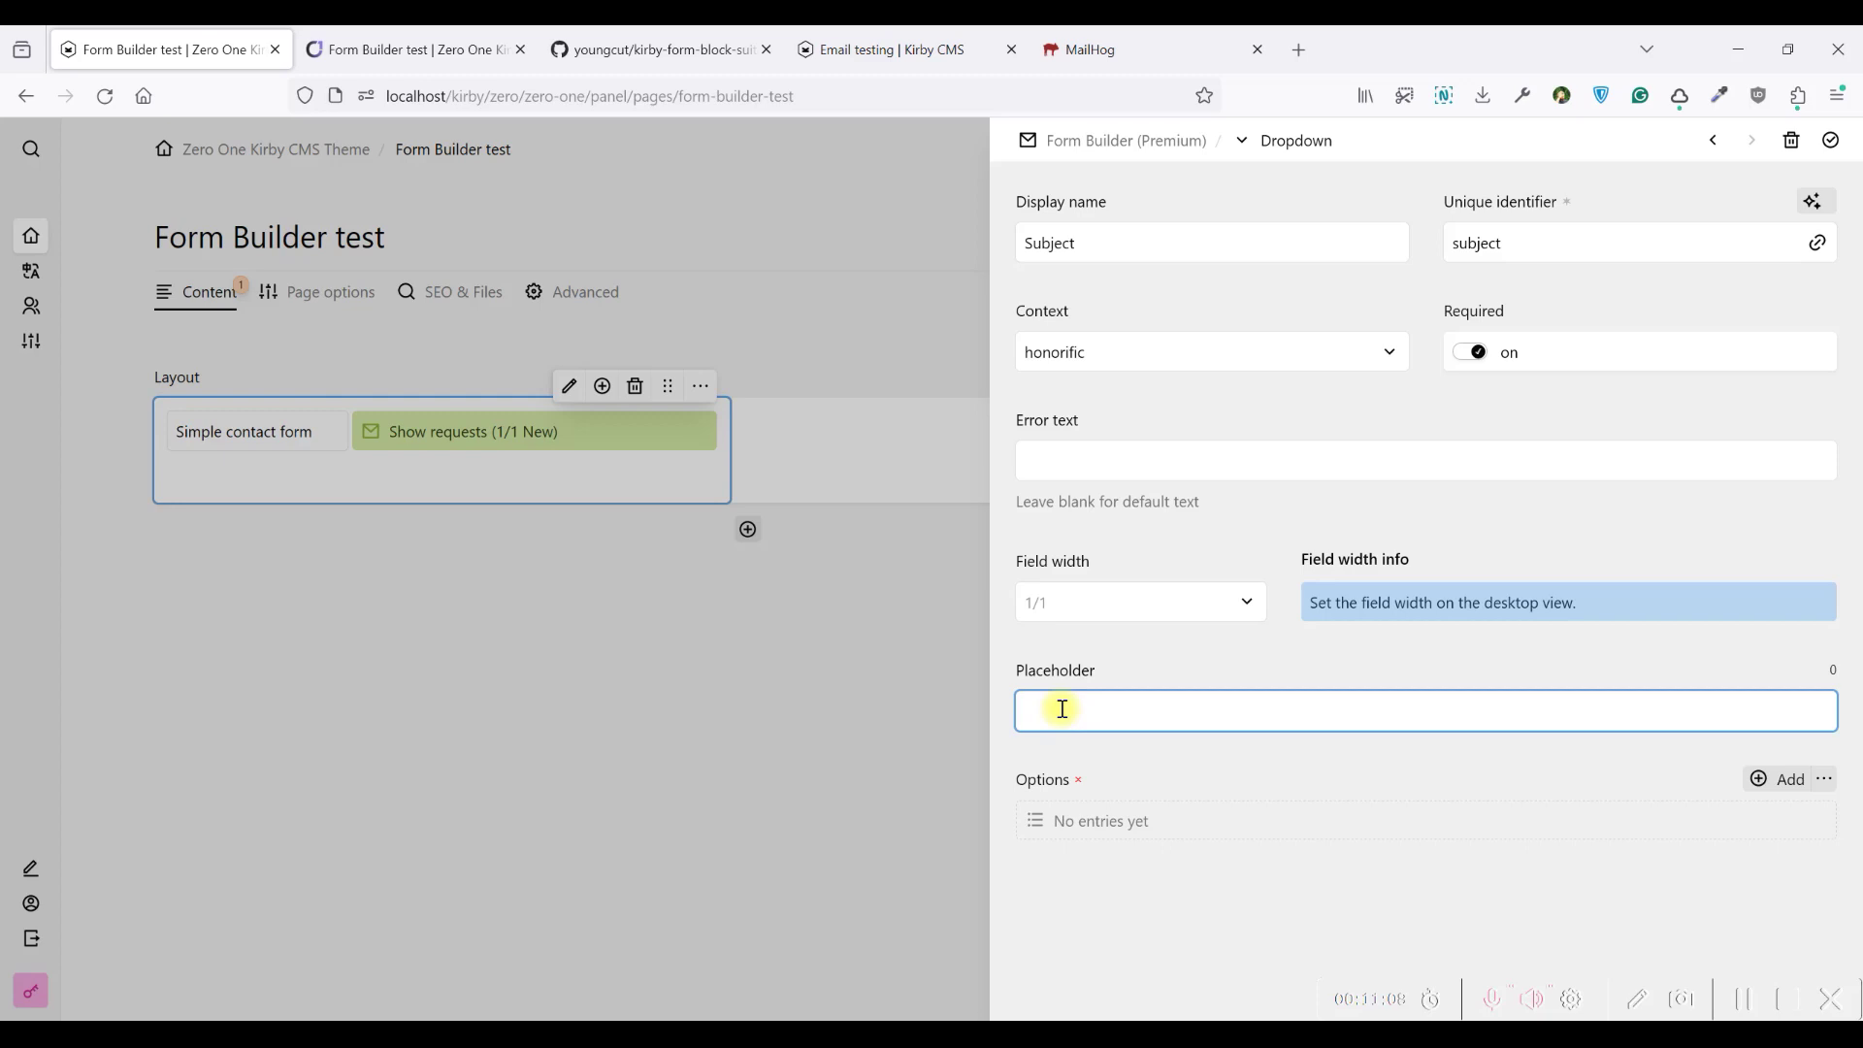
pyautogui.write('What you need from me')
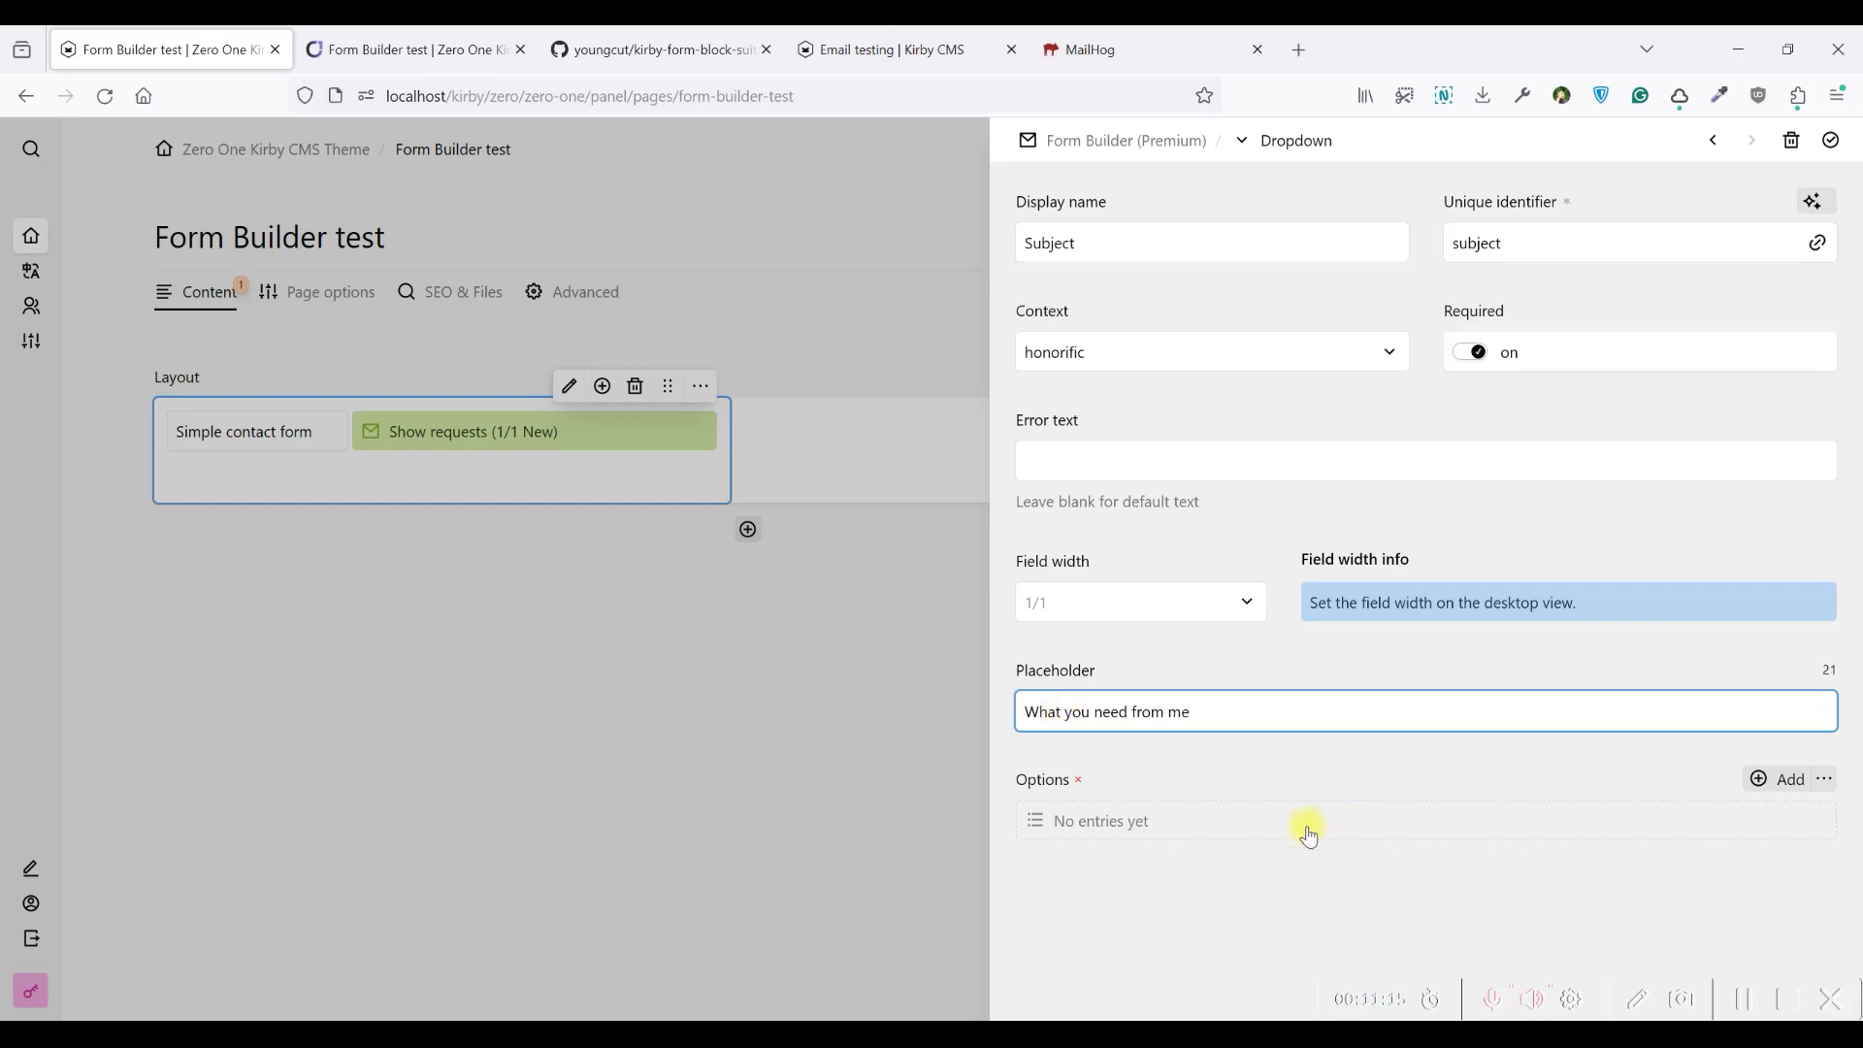
pyautogui.click(1309, 832)
pyautogui.click(1146, 237)
pyautogui.write('I want to talk')
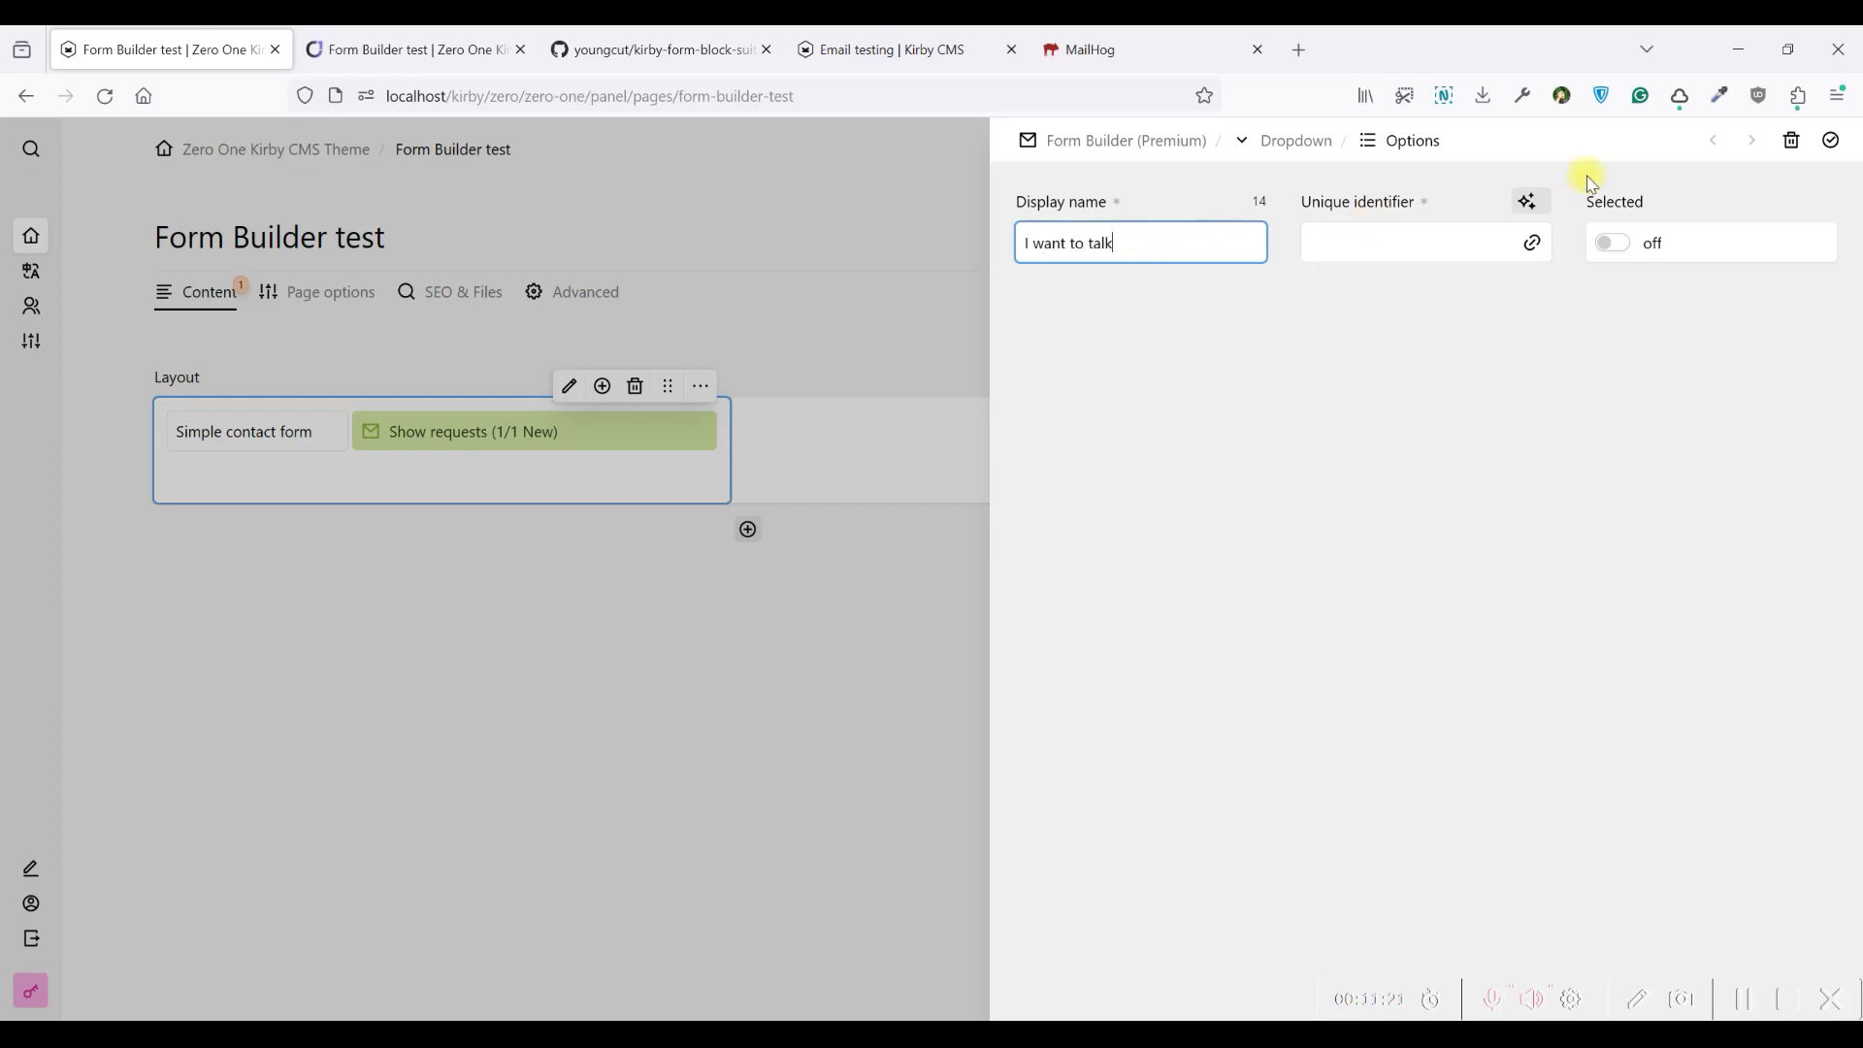
# Finish the 'I want to talk' option and add a second option, 'I want to meet'
pyautogui.click(1542, 212)
pyautogui.click(1831, 141)
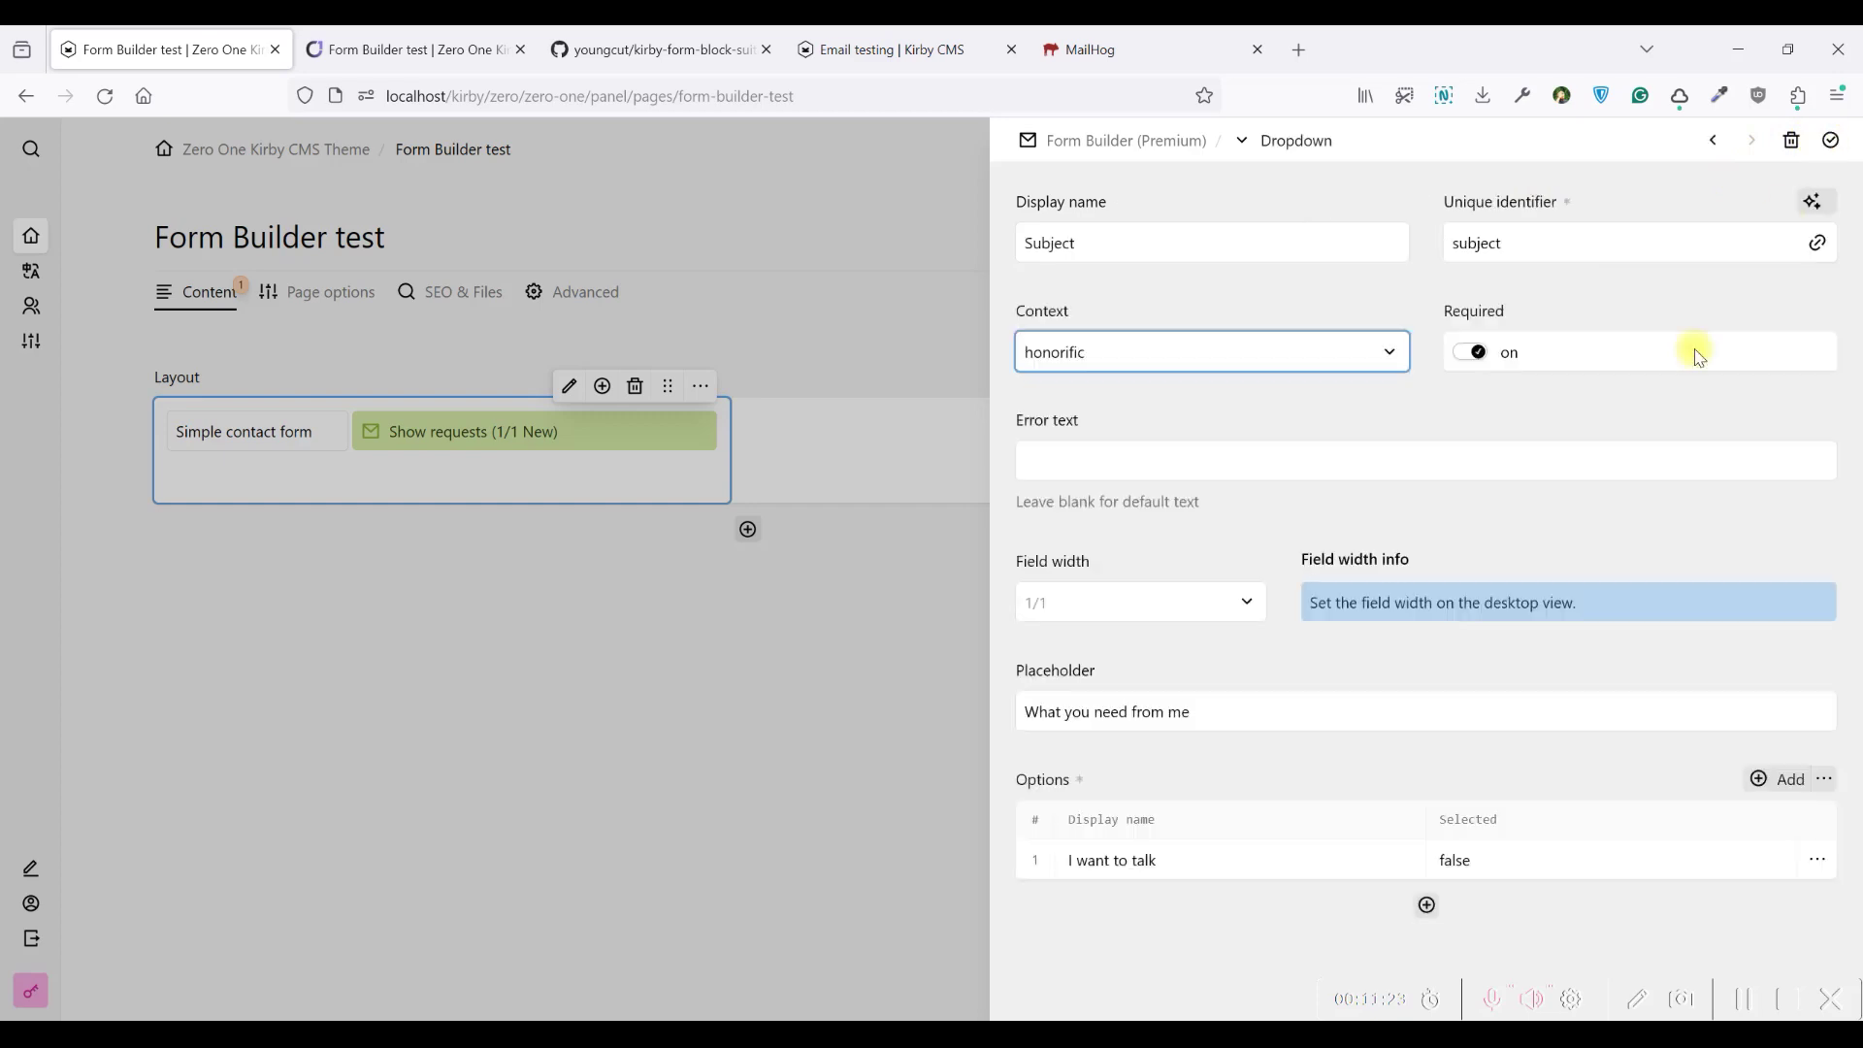
pyautogui.click(1426, 904)
pyautogui.click(1068, 233)
pyautogui.write('I want to meet')
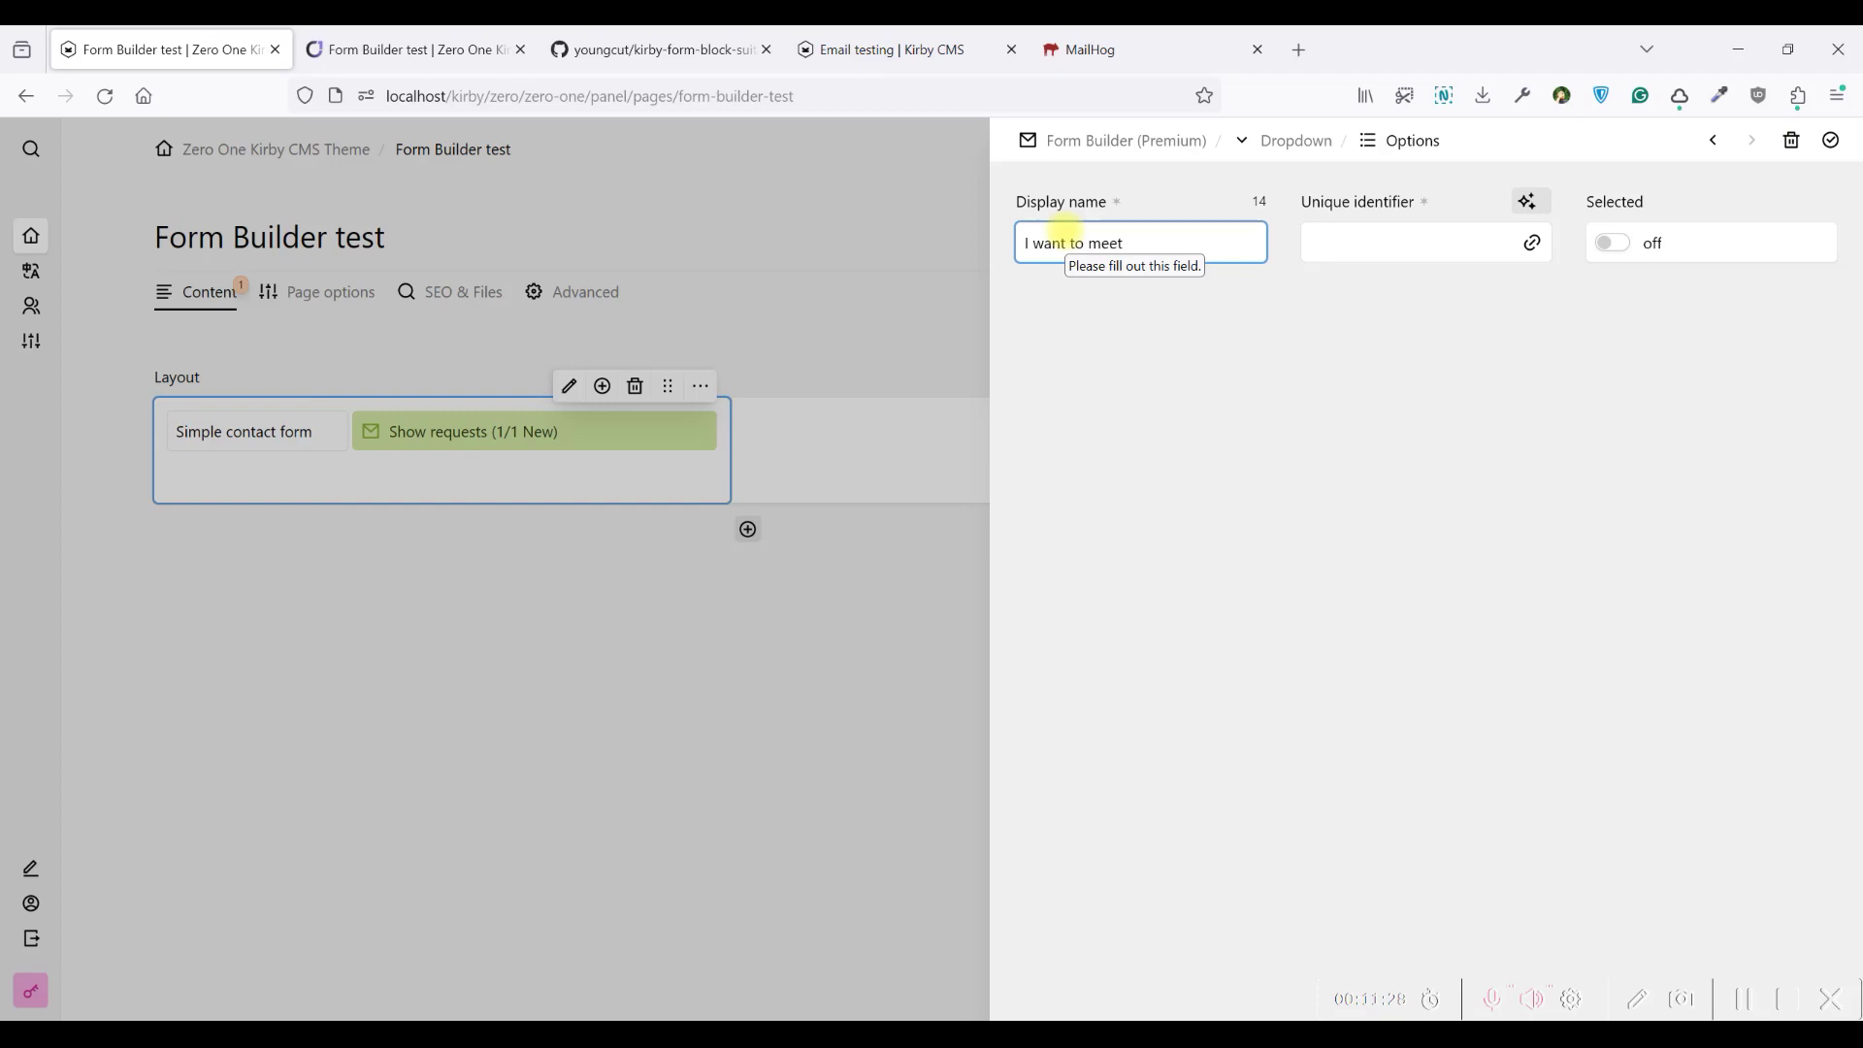
pyautogui.click(1541, 202)
pyautogui.click(1831, 140)
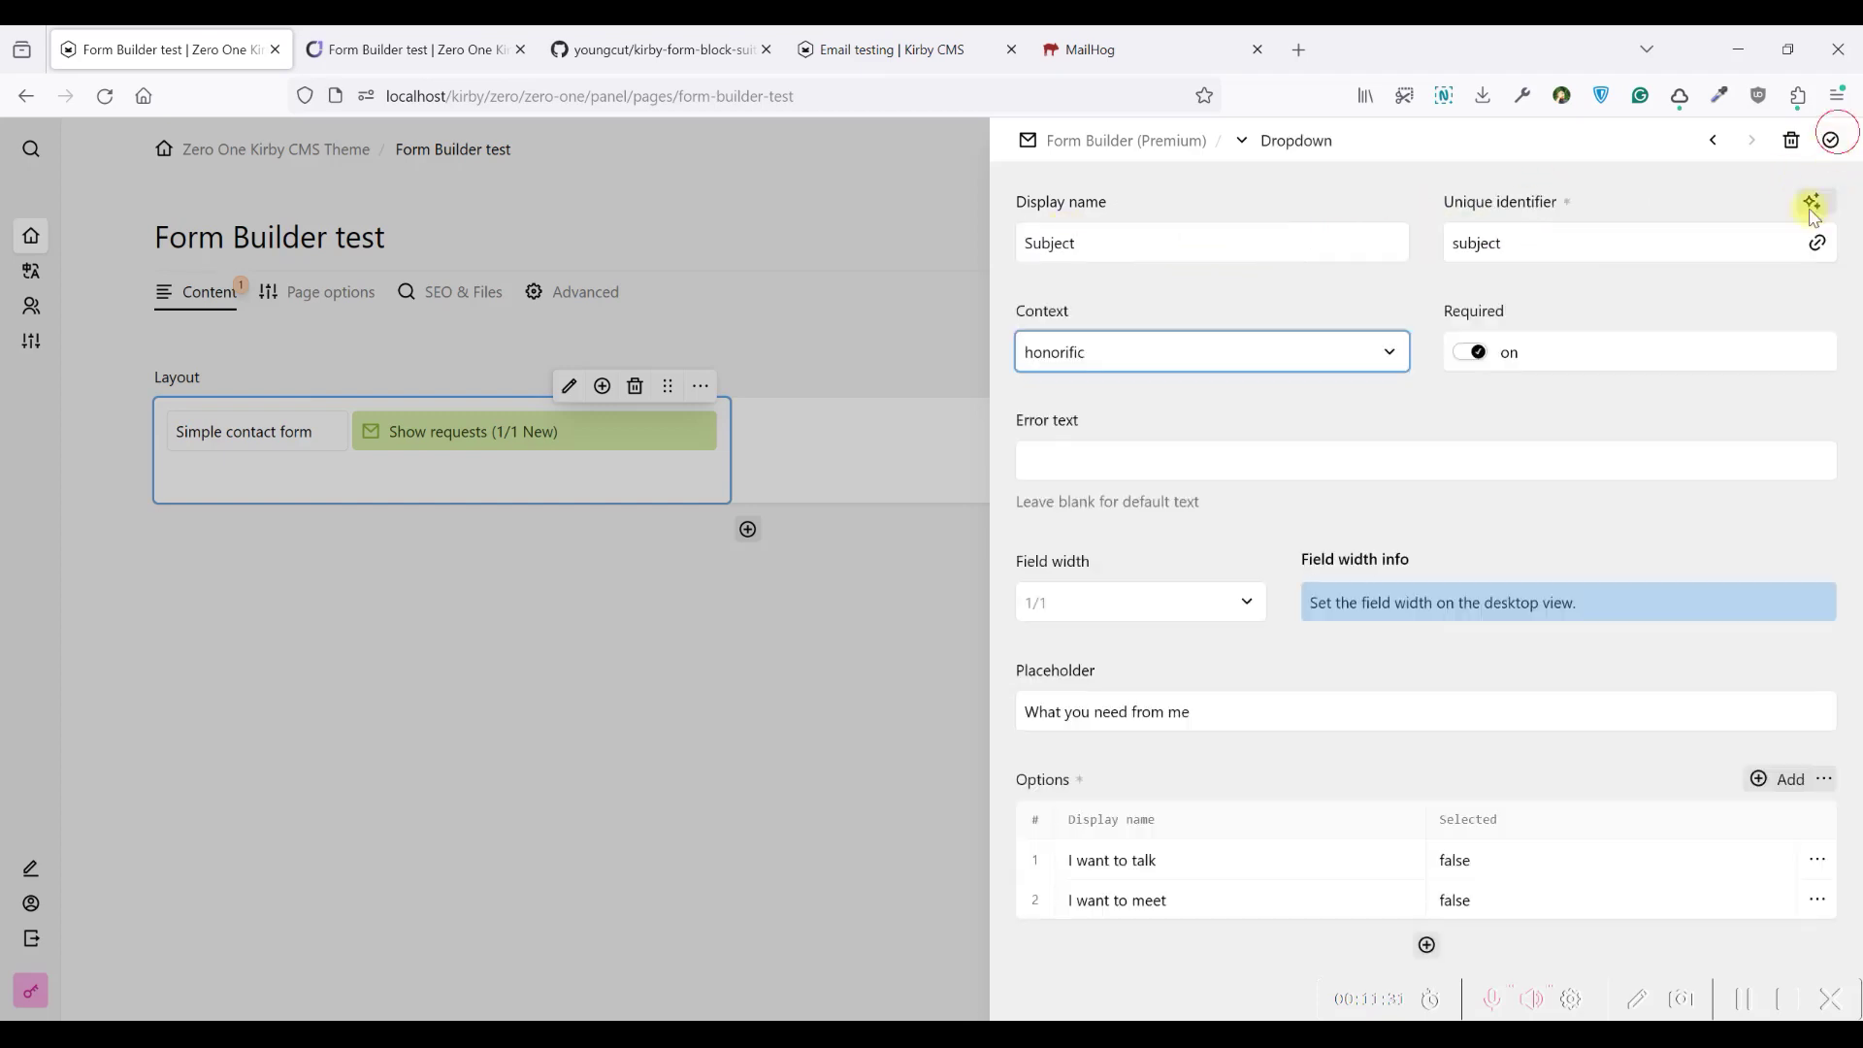
# Add the 'I want to work with you' option, then close the dropdown and form builder
pyautogui.click(1431, 946)
pyautogui.click(1105, 245)
pyautogui.write('I want to work ')
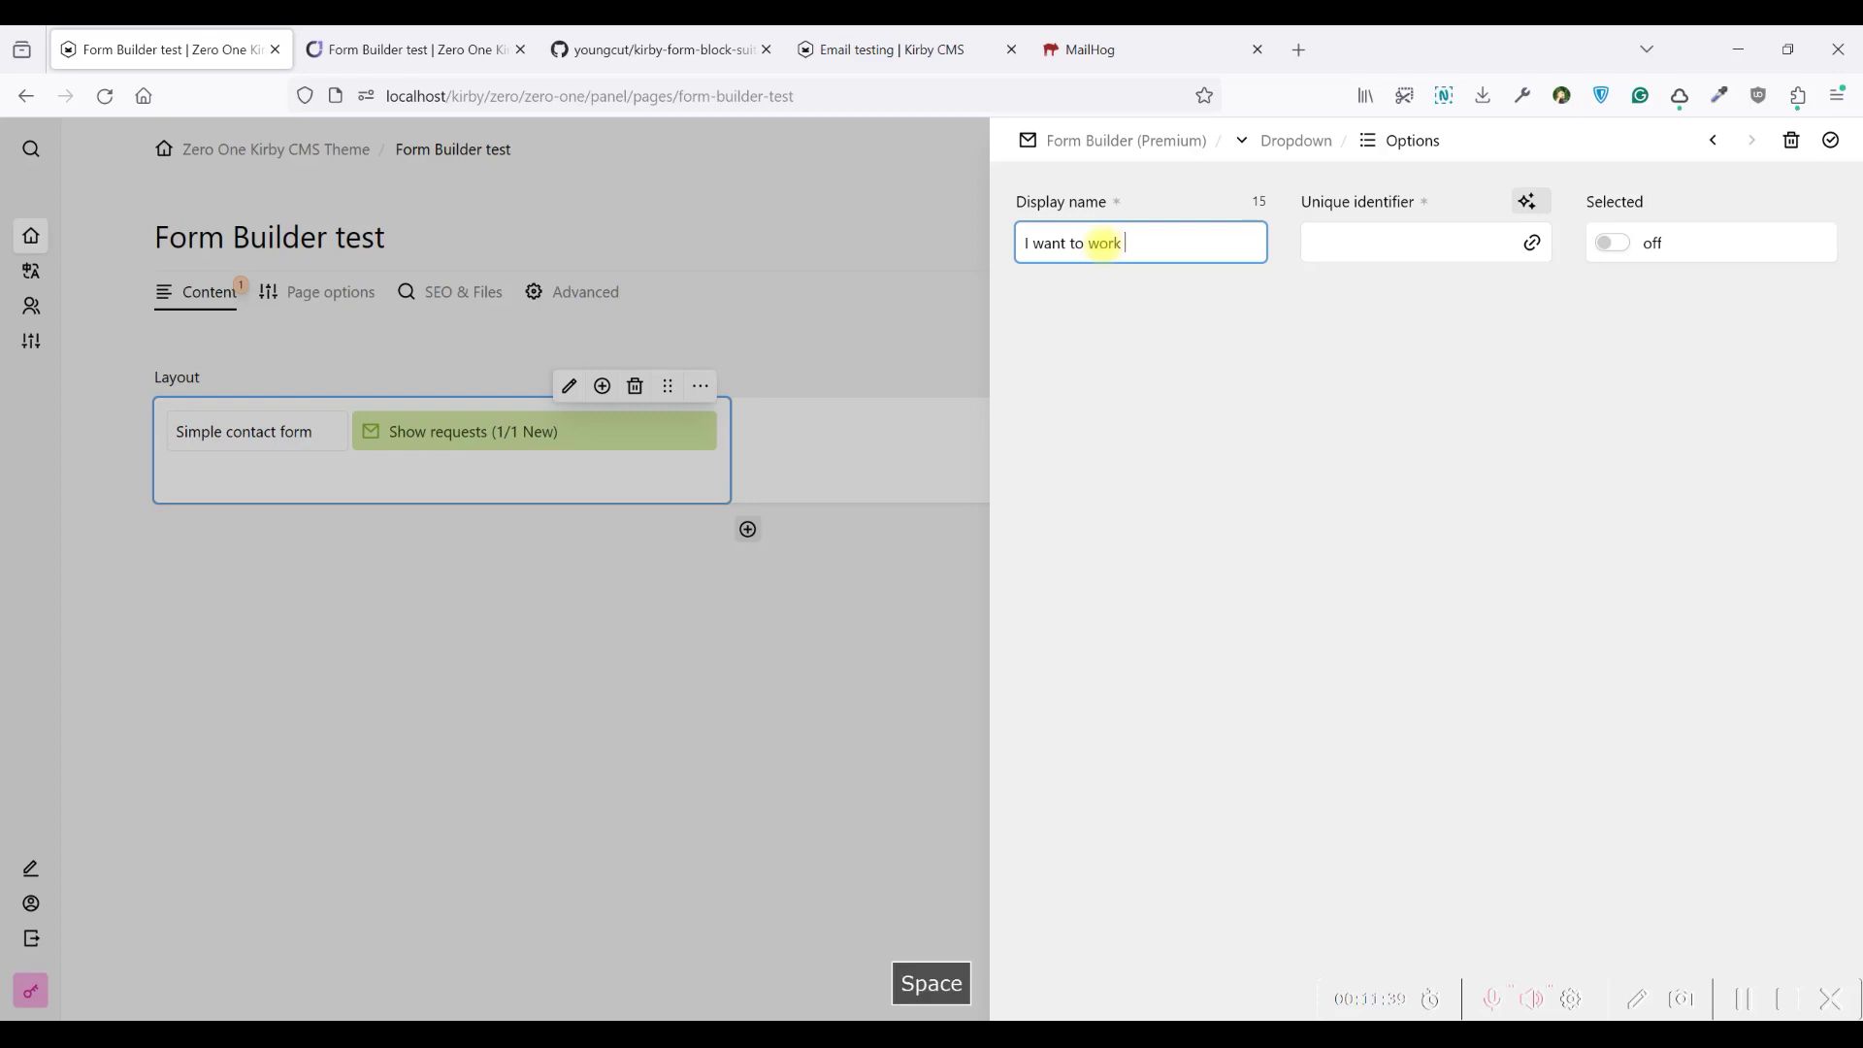
pyautogui.write('with you')
pyautogui.click(1527, 201)
pyautogui.click(1841, 143)
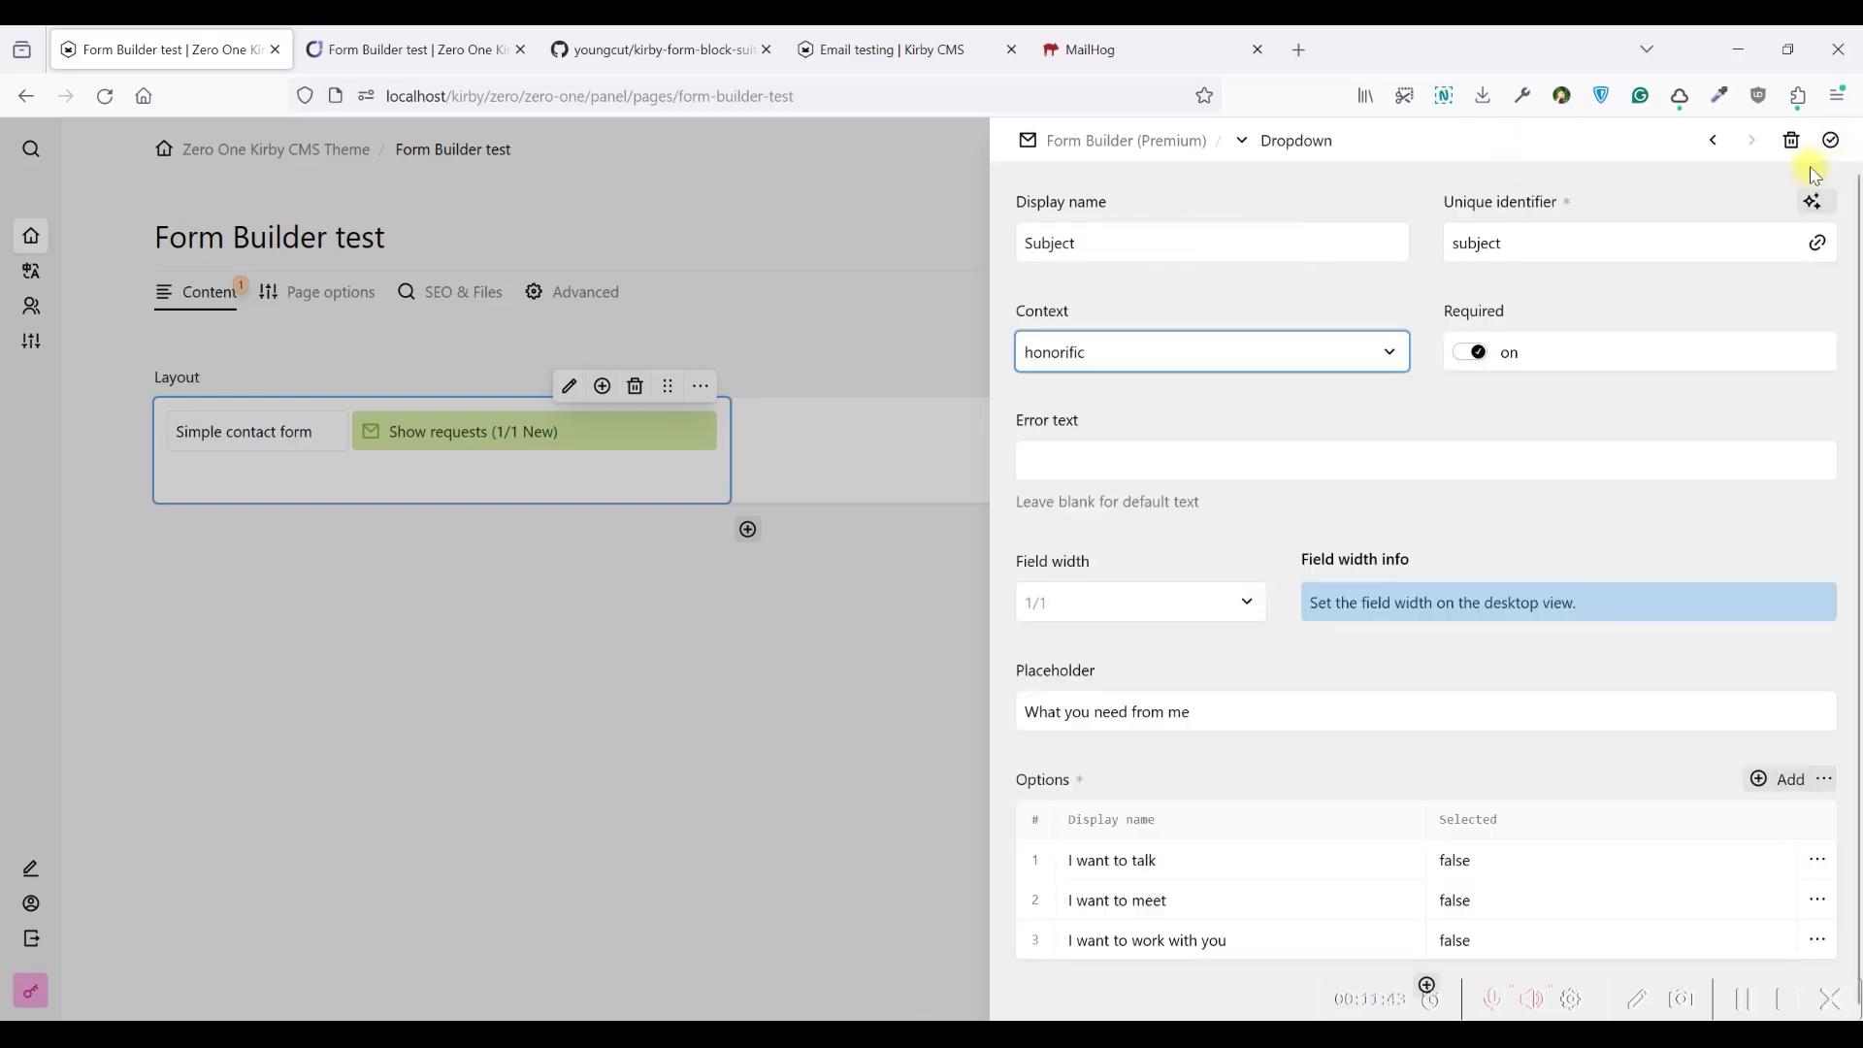
pyautogui.click(1834, 143)
pyautogui.click(1834, 143)
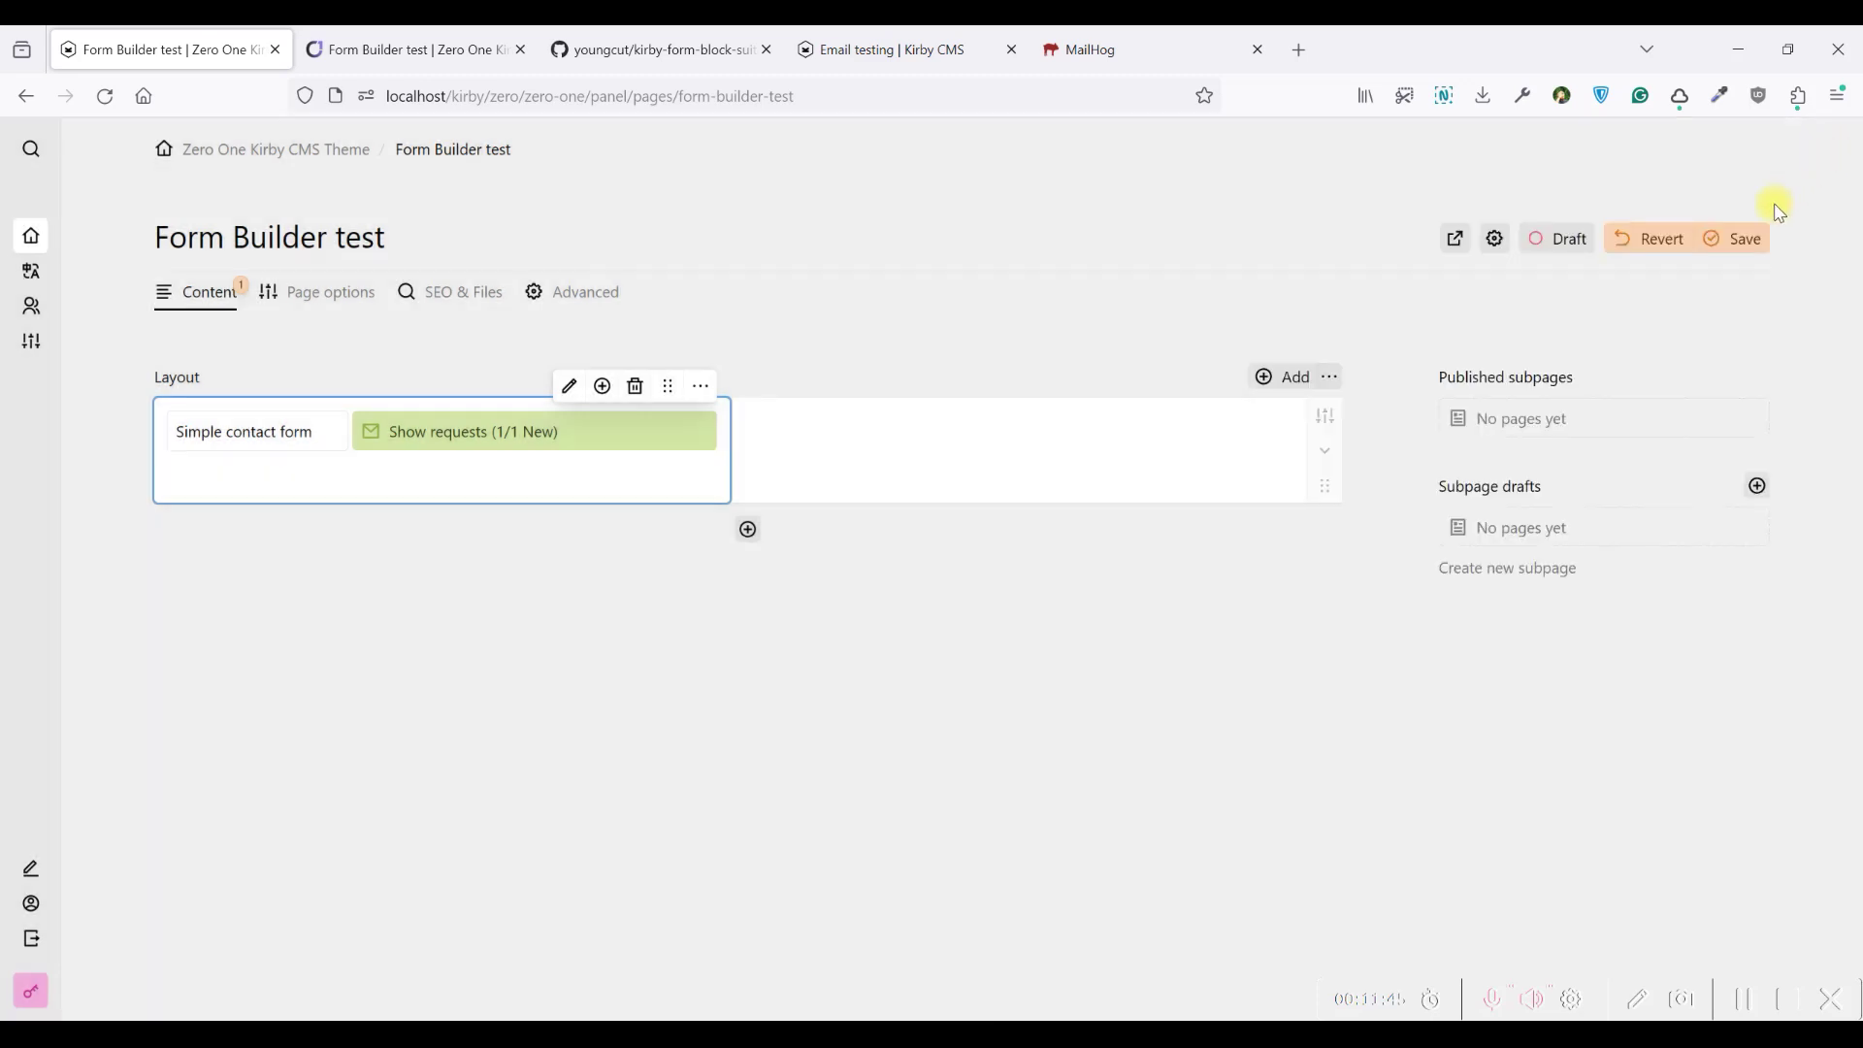
# Send the live form with Subject 'I want to meet', then show the panel's received requests
pyautogui.click(445, 47)
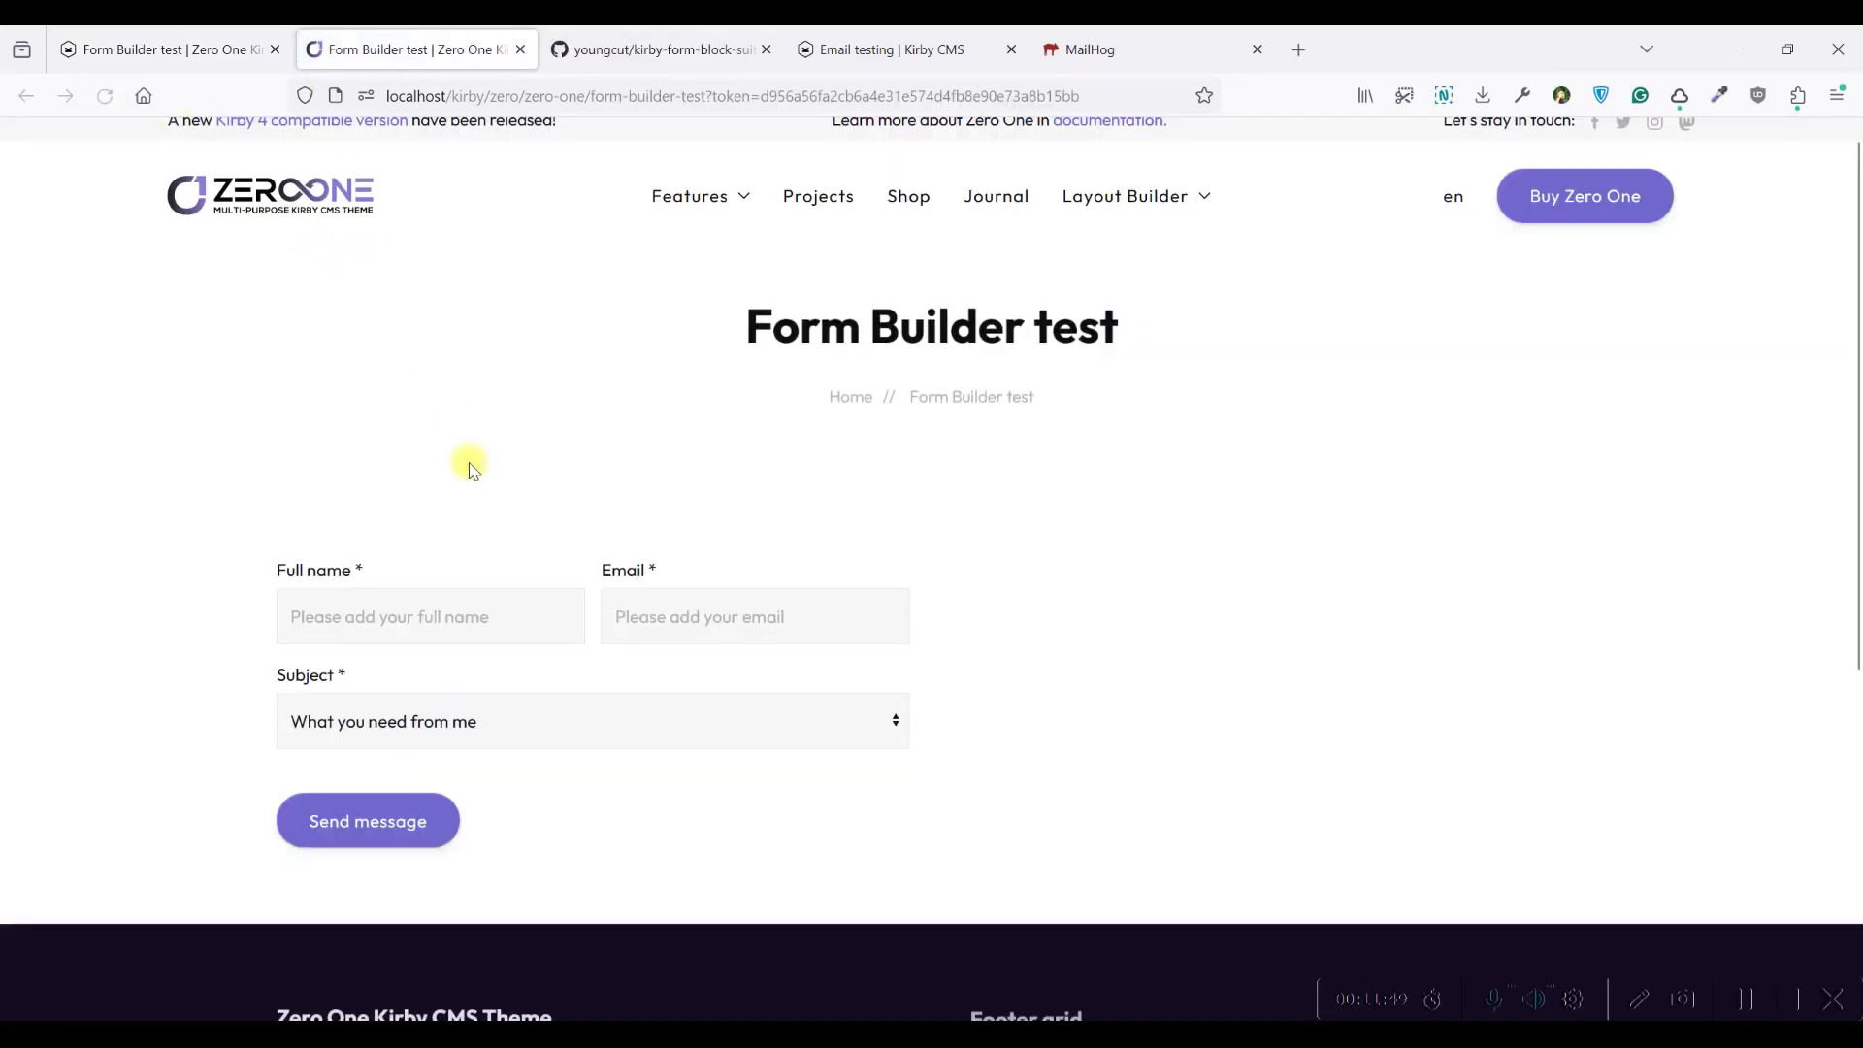
pyautogui.scroll(-3, 469, 481)
pyautogui.click(462, 382)
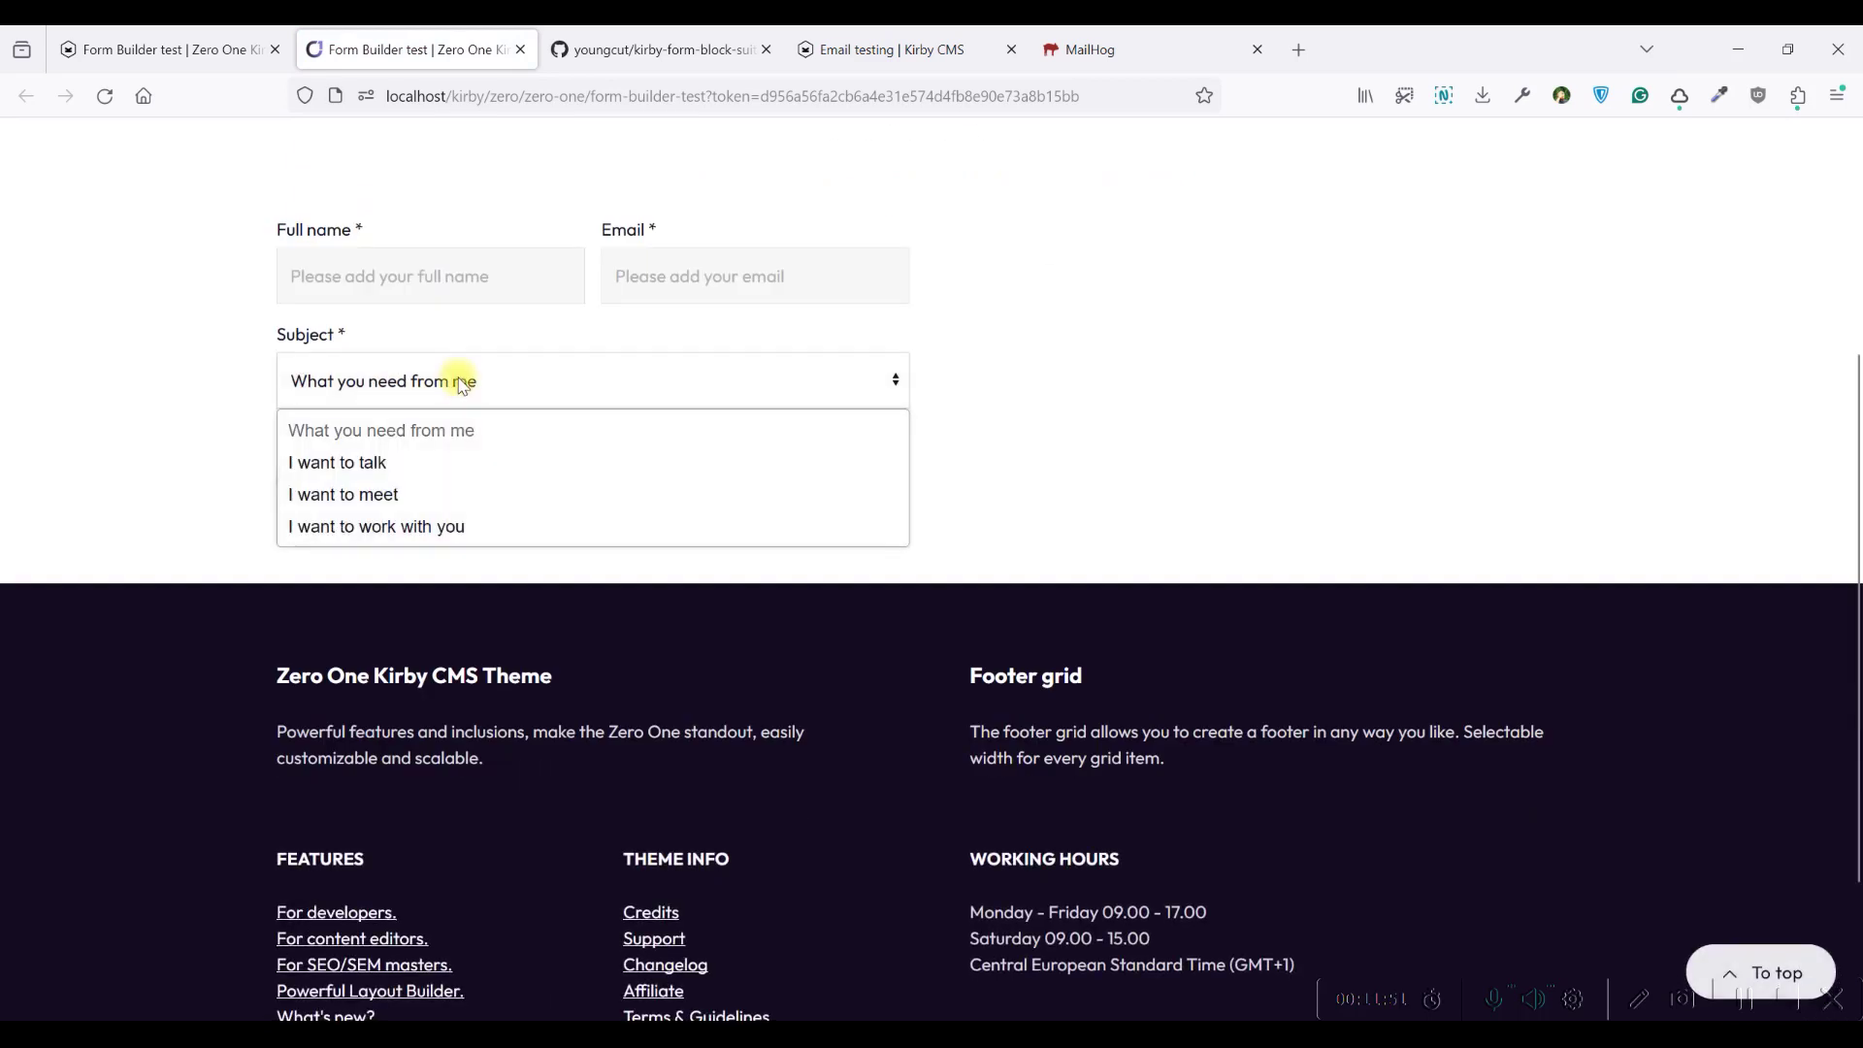
pyautogui.click(595, 495)
pyautogui.click(414, 490)
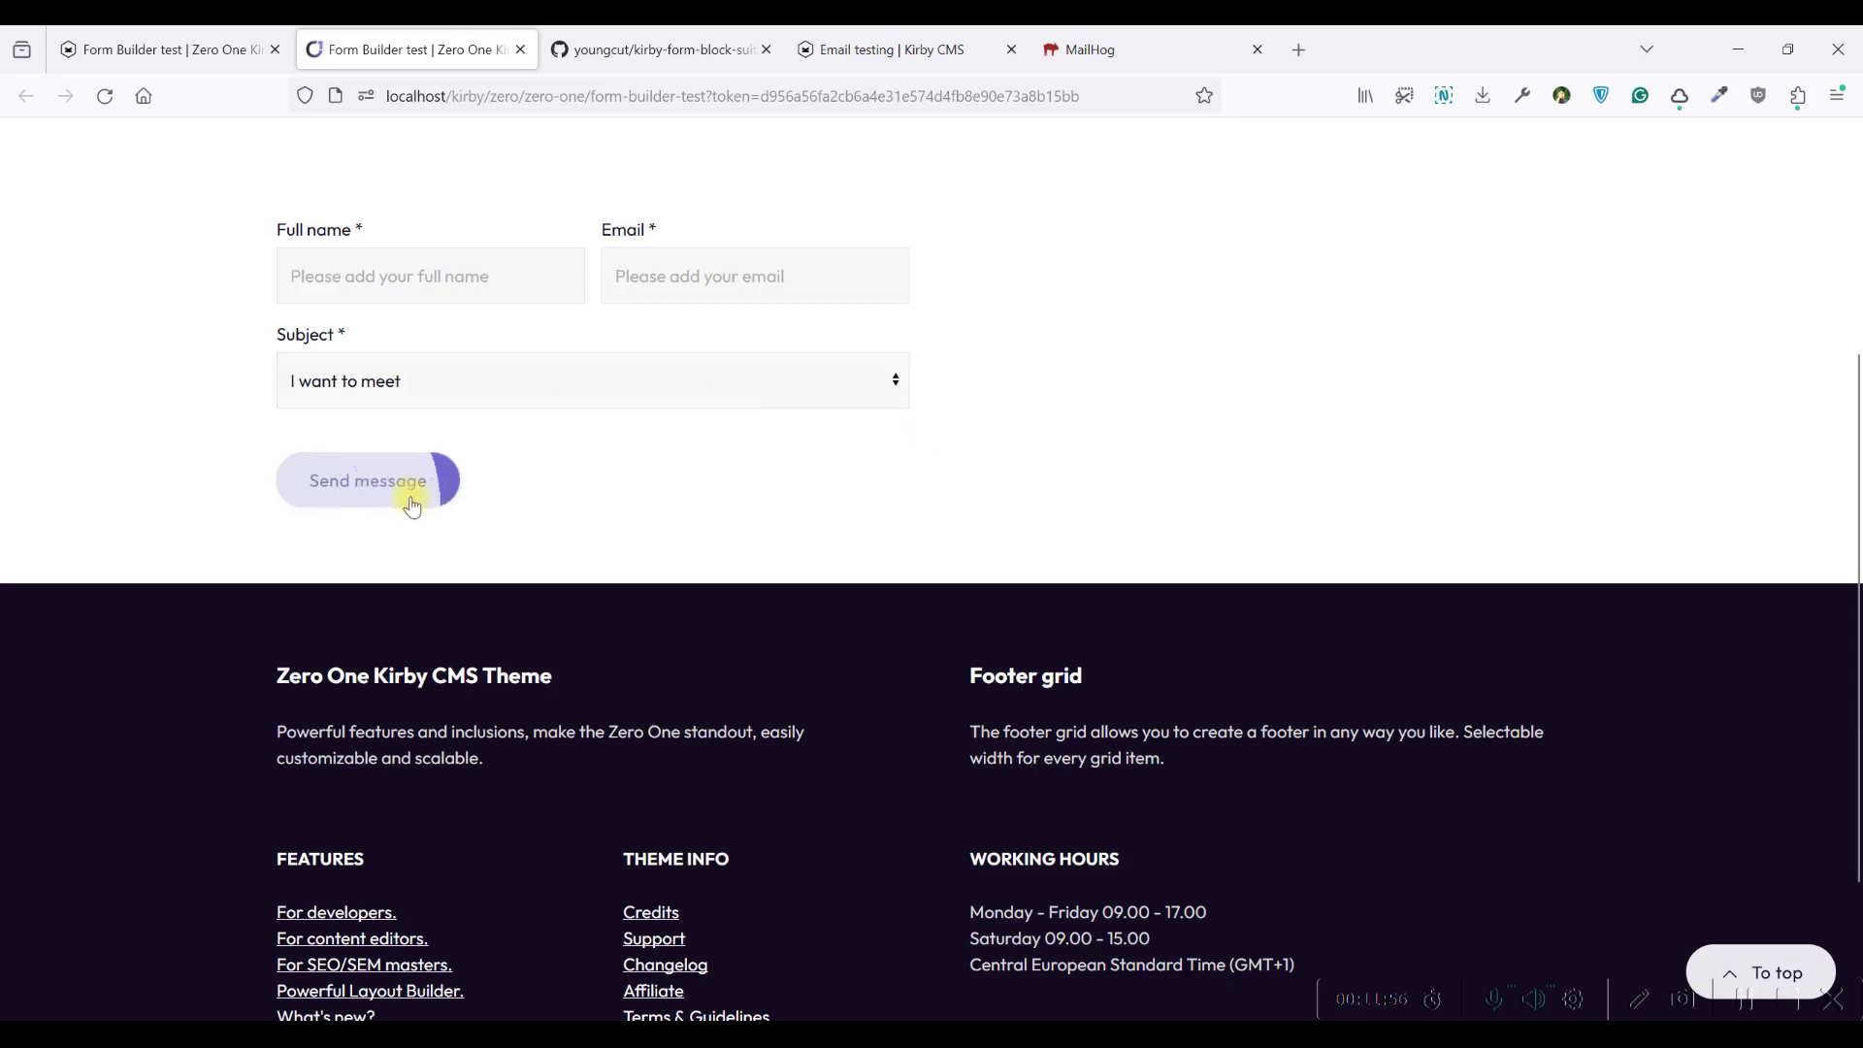
pyautogui.click(233, 51)
pyautogui.click(581, 427)
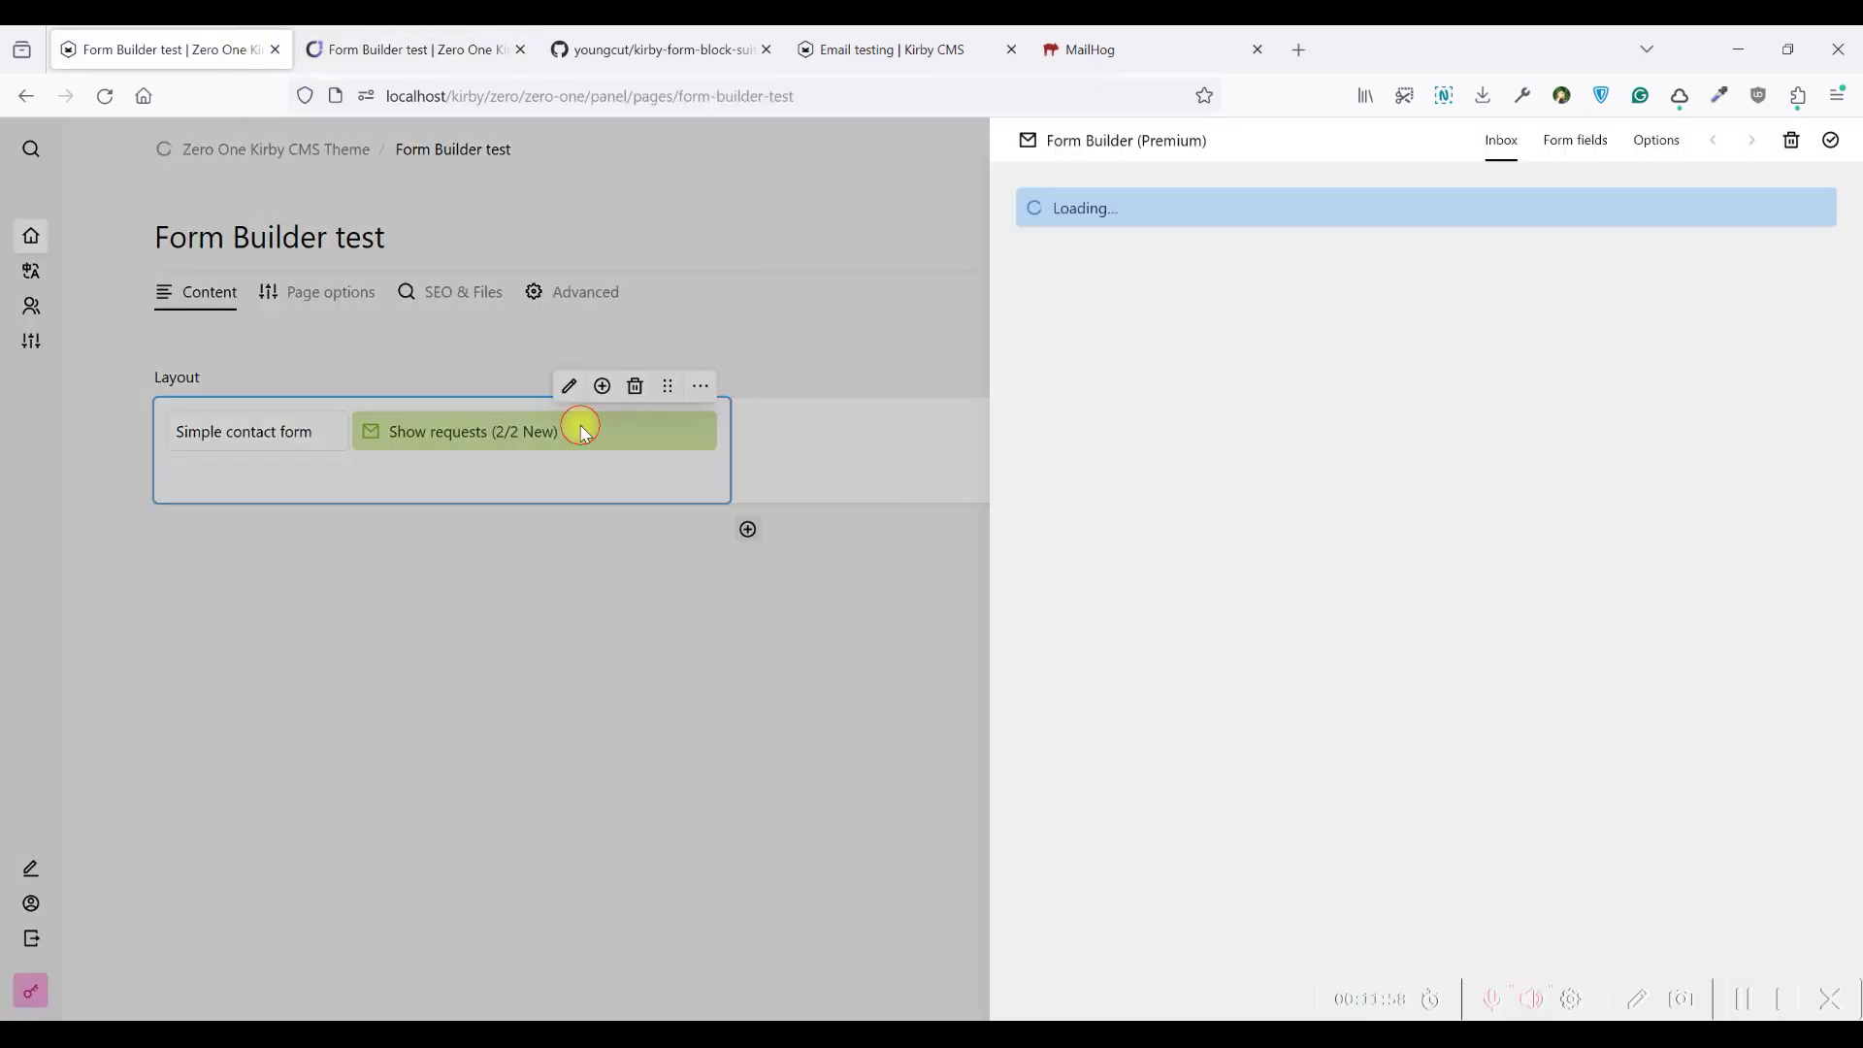
# In Form fields, set the Subject dropdown's Field width to 1/2 and confirm
pyautogui.click(1580, 136)
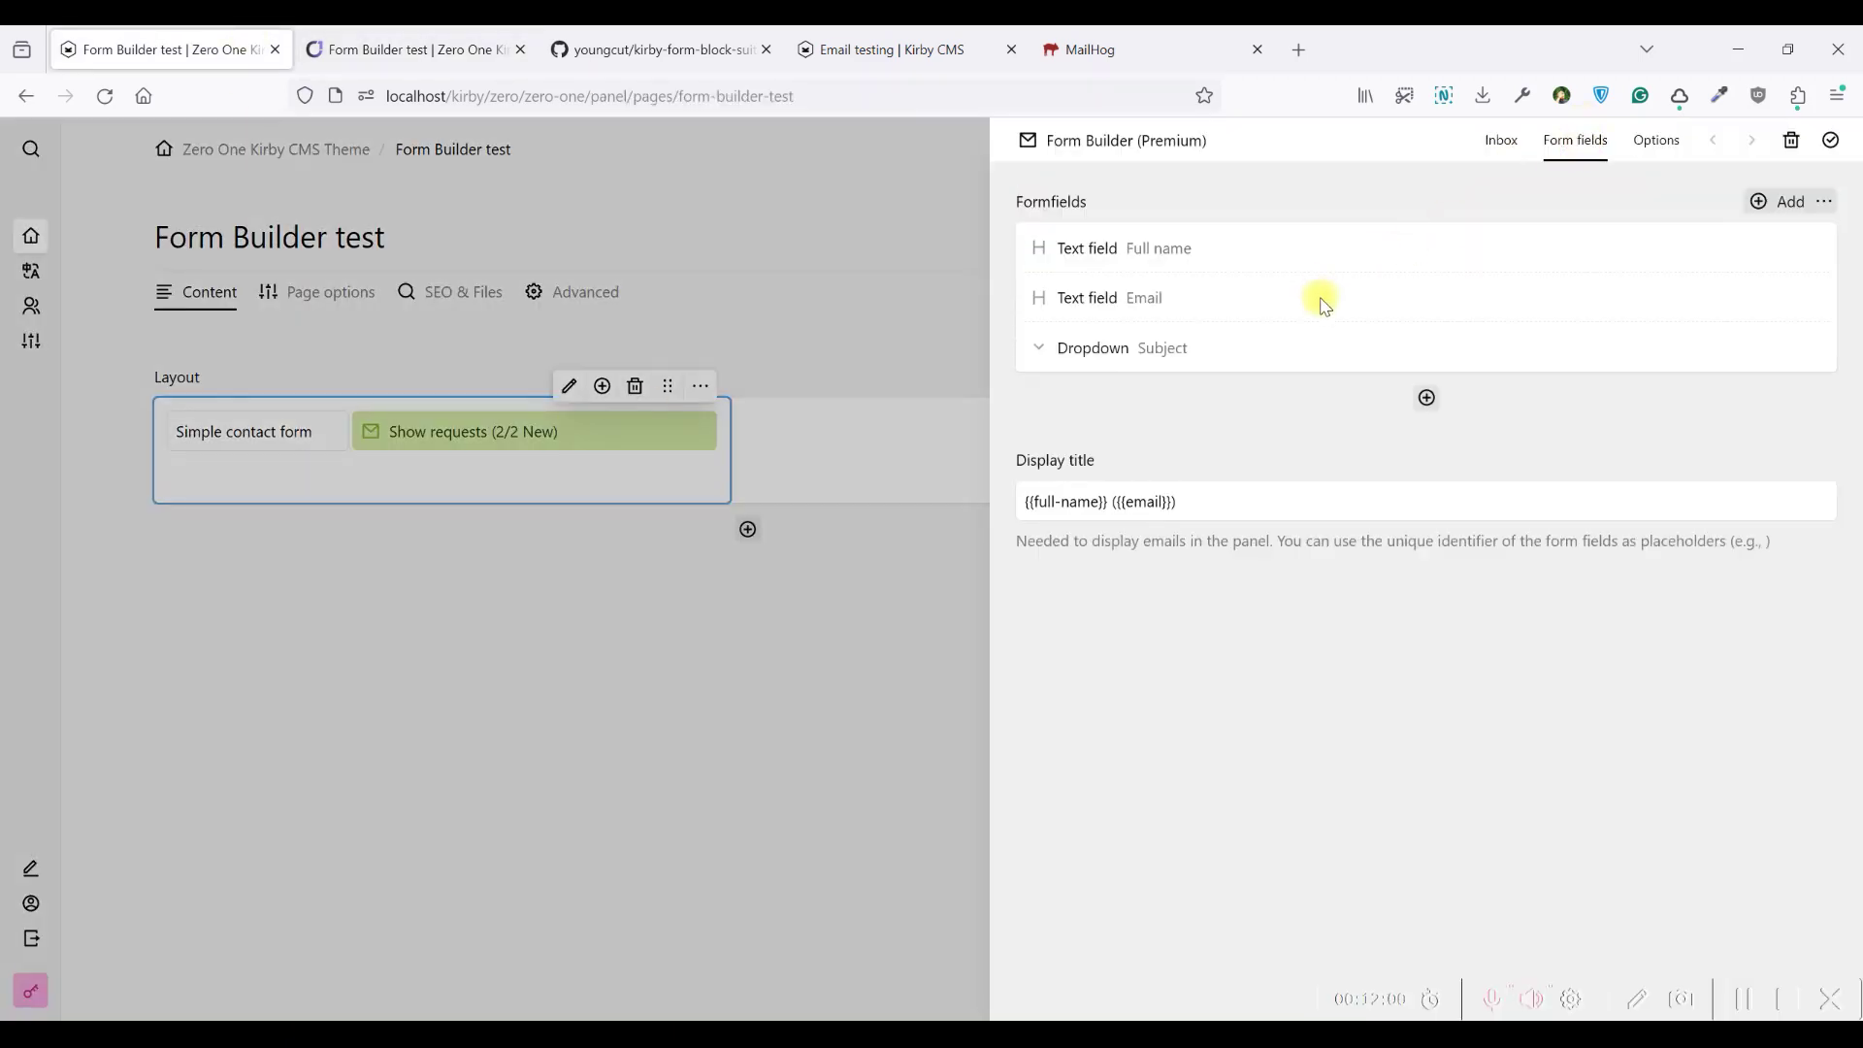
pyautogui.click(1318, 350)
pyautogui.click(1318, 349)
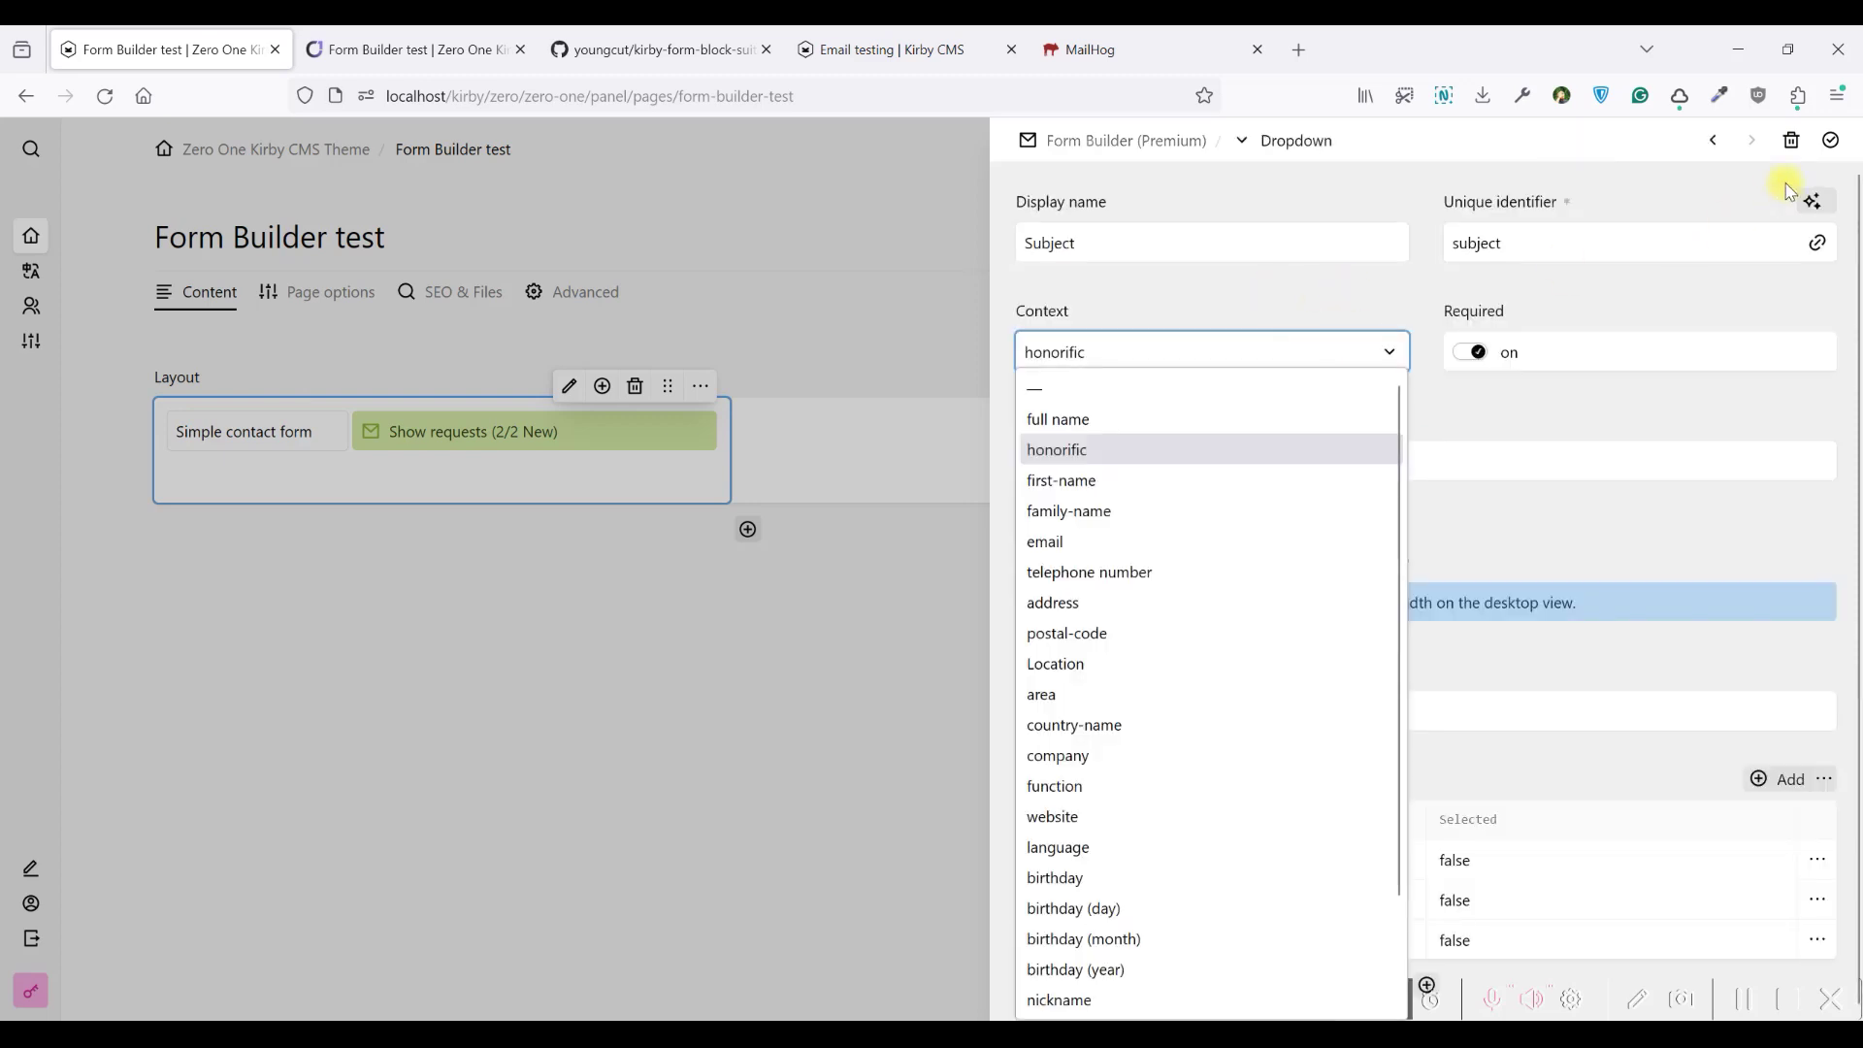
pyautogui.click(1555, 445)
pyautogui.click(1211, 609)
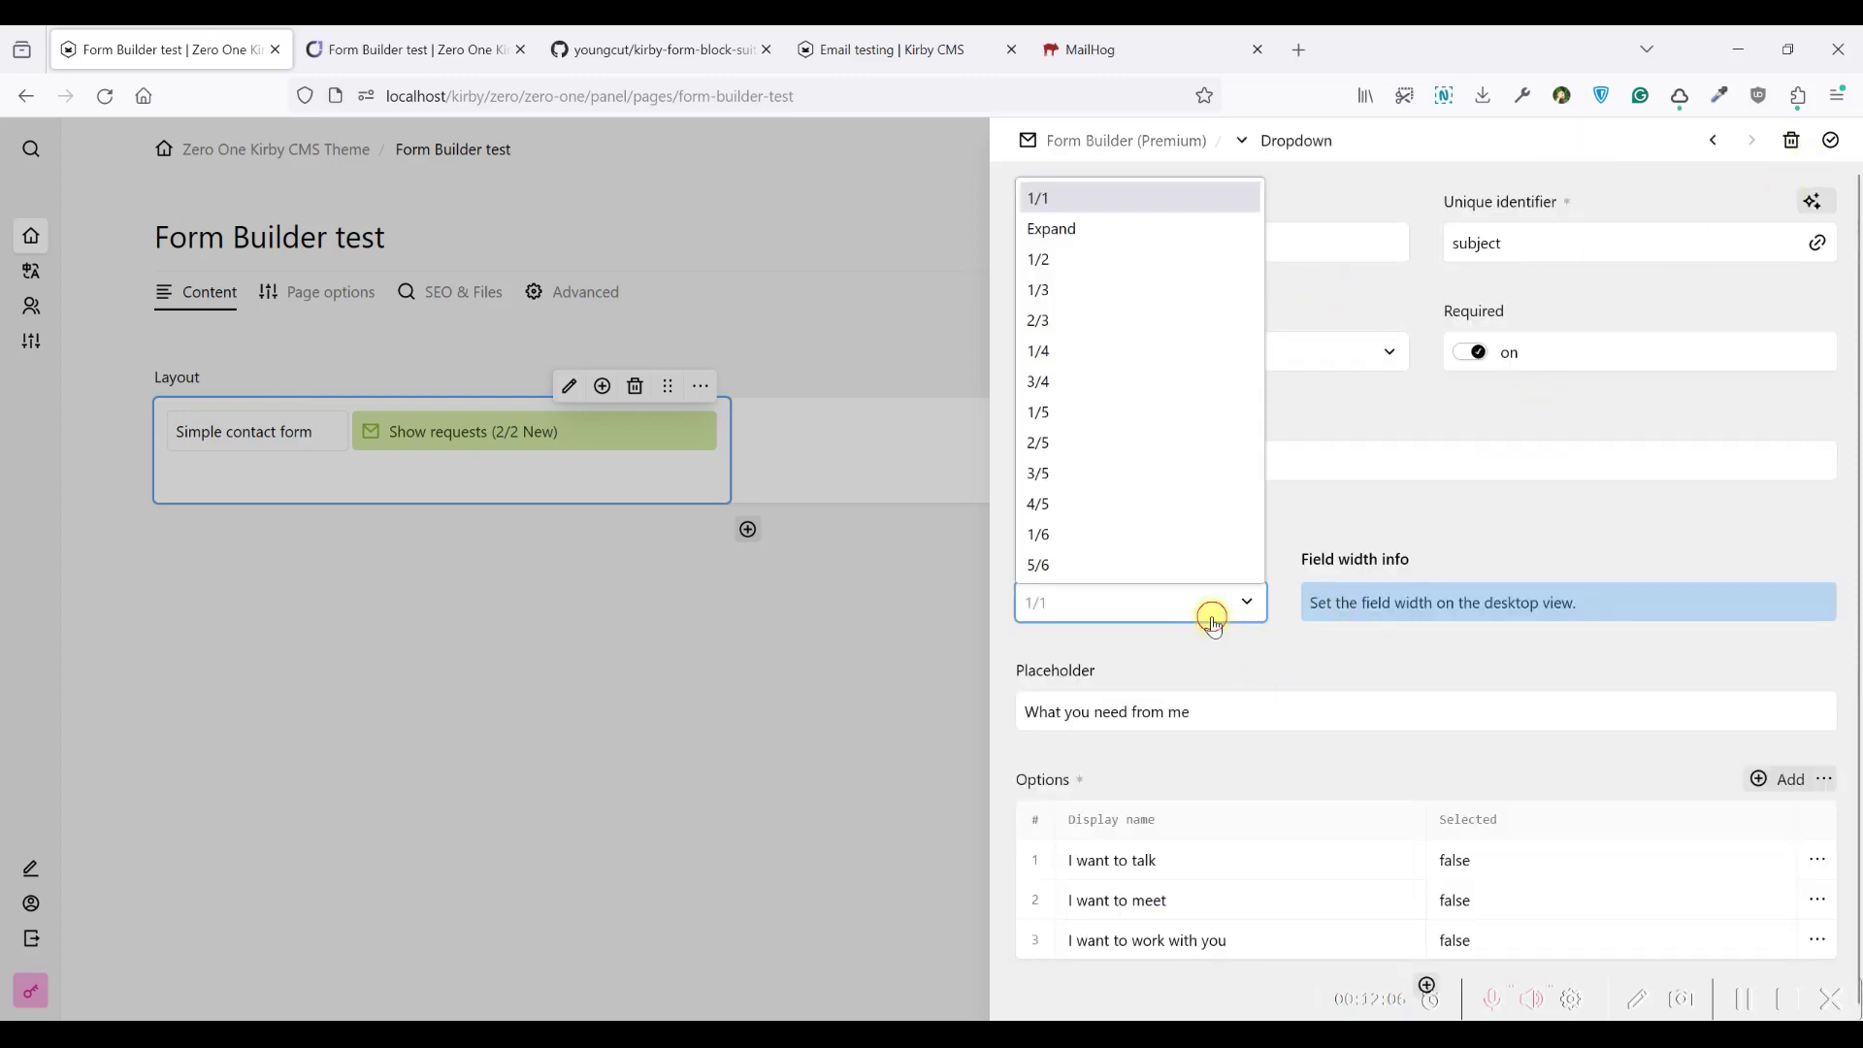
pyautogui.click(1062, 260)
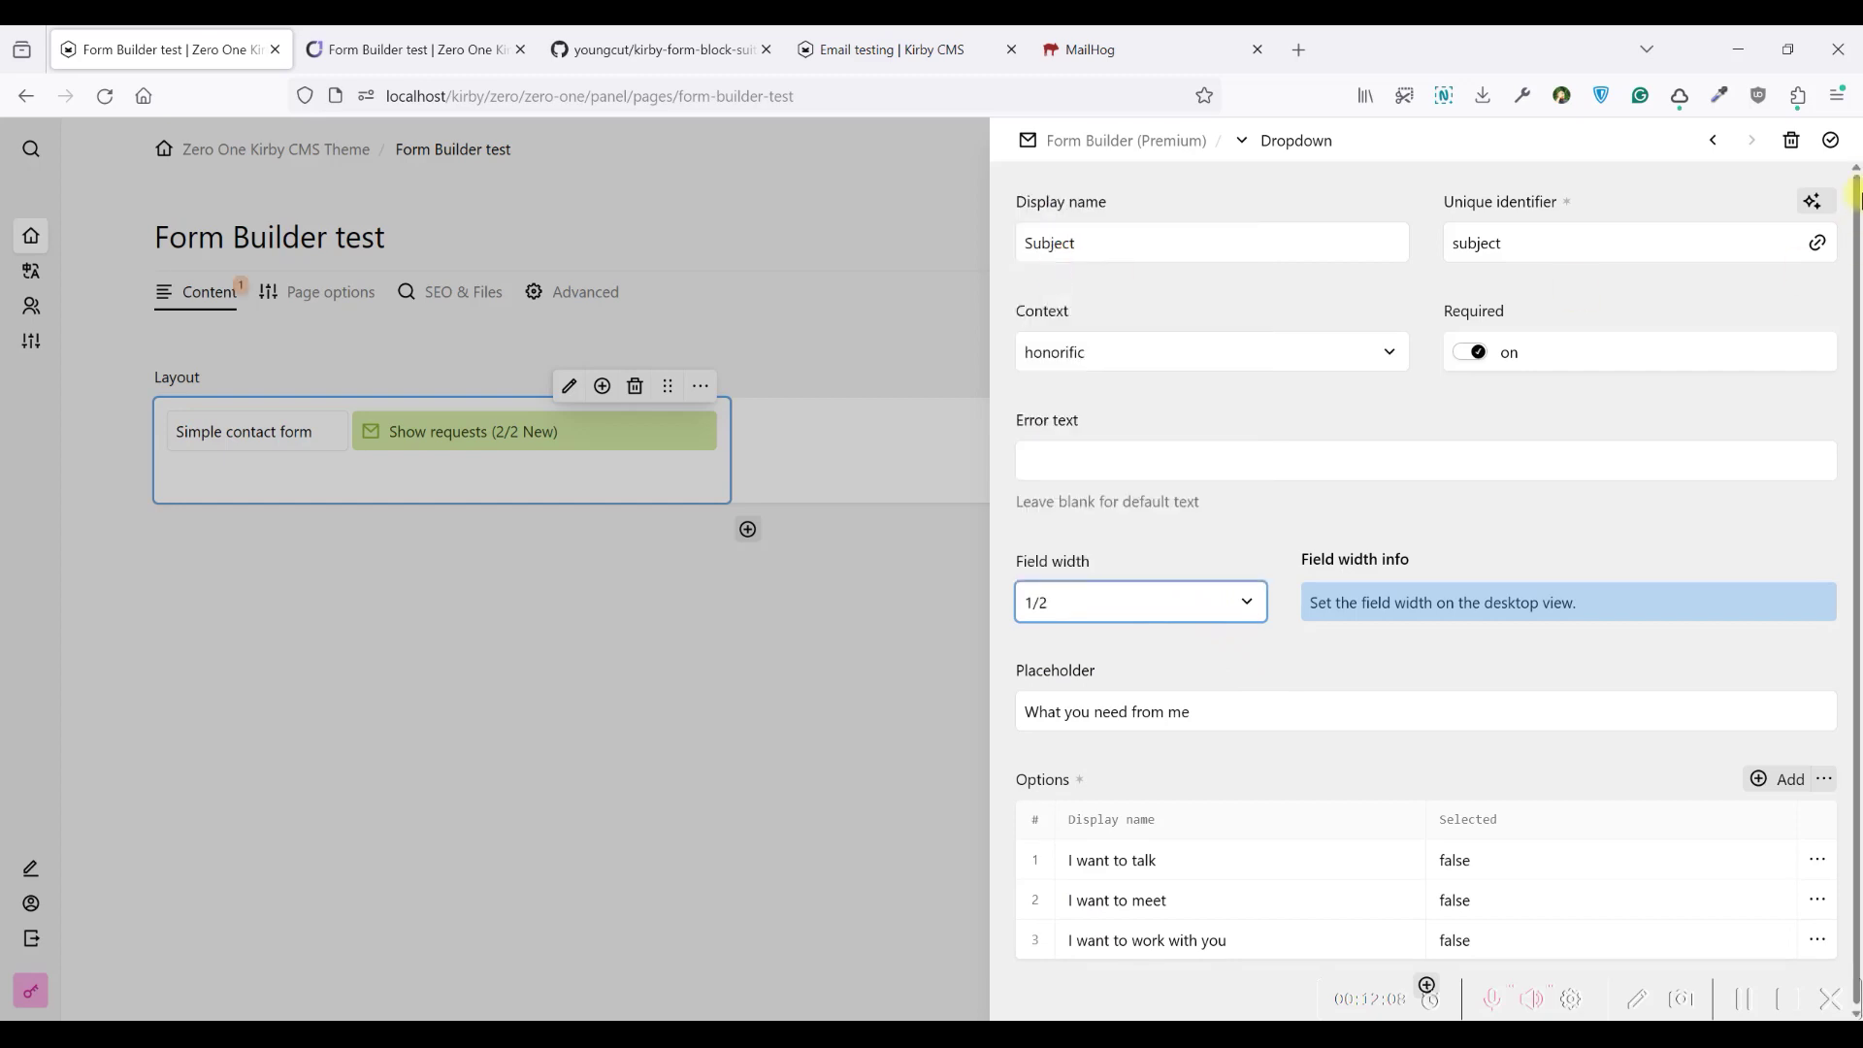
pyautogui.click(1831, 140)
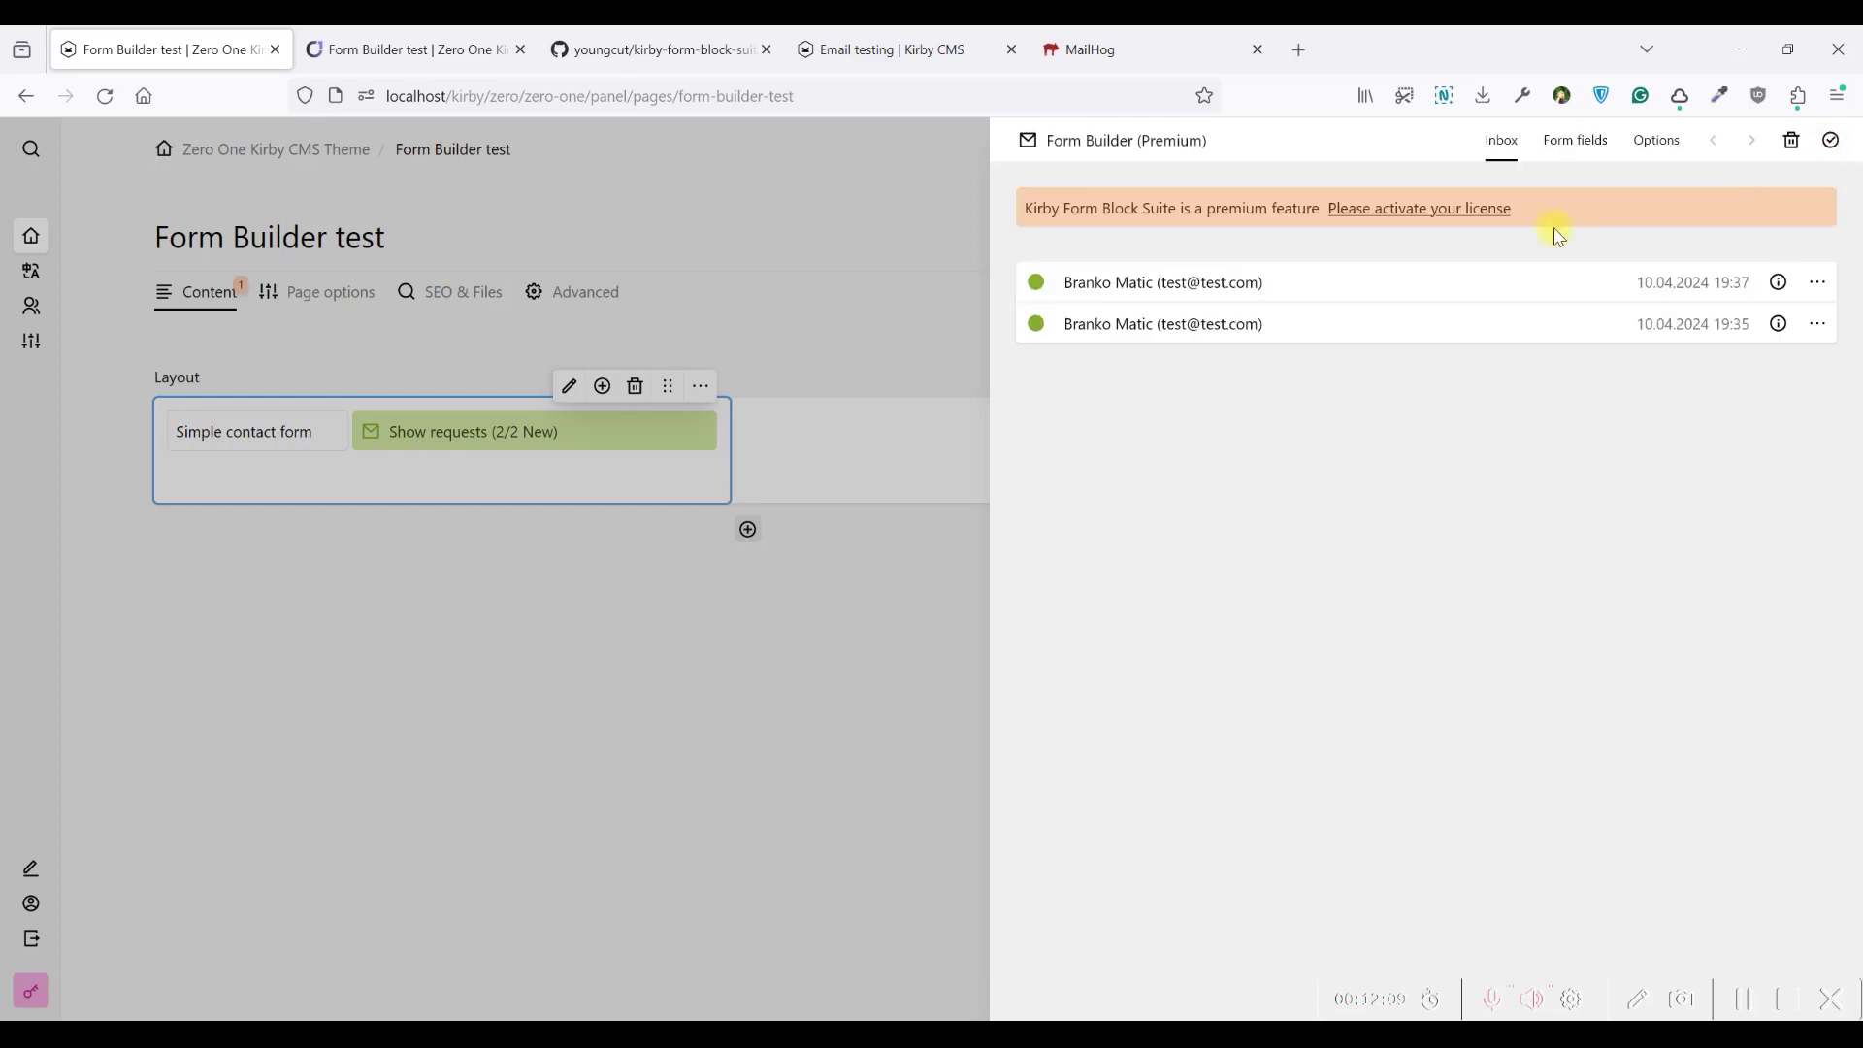
# Add an Attachment field named 'Add your CV' with identifier add-your-cv and honorific context
pyautogui.click(1576, 143)
pyautogui.click(1427, 397)
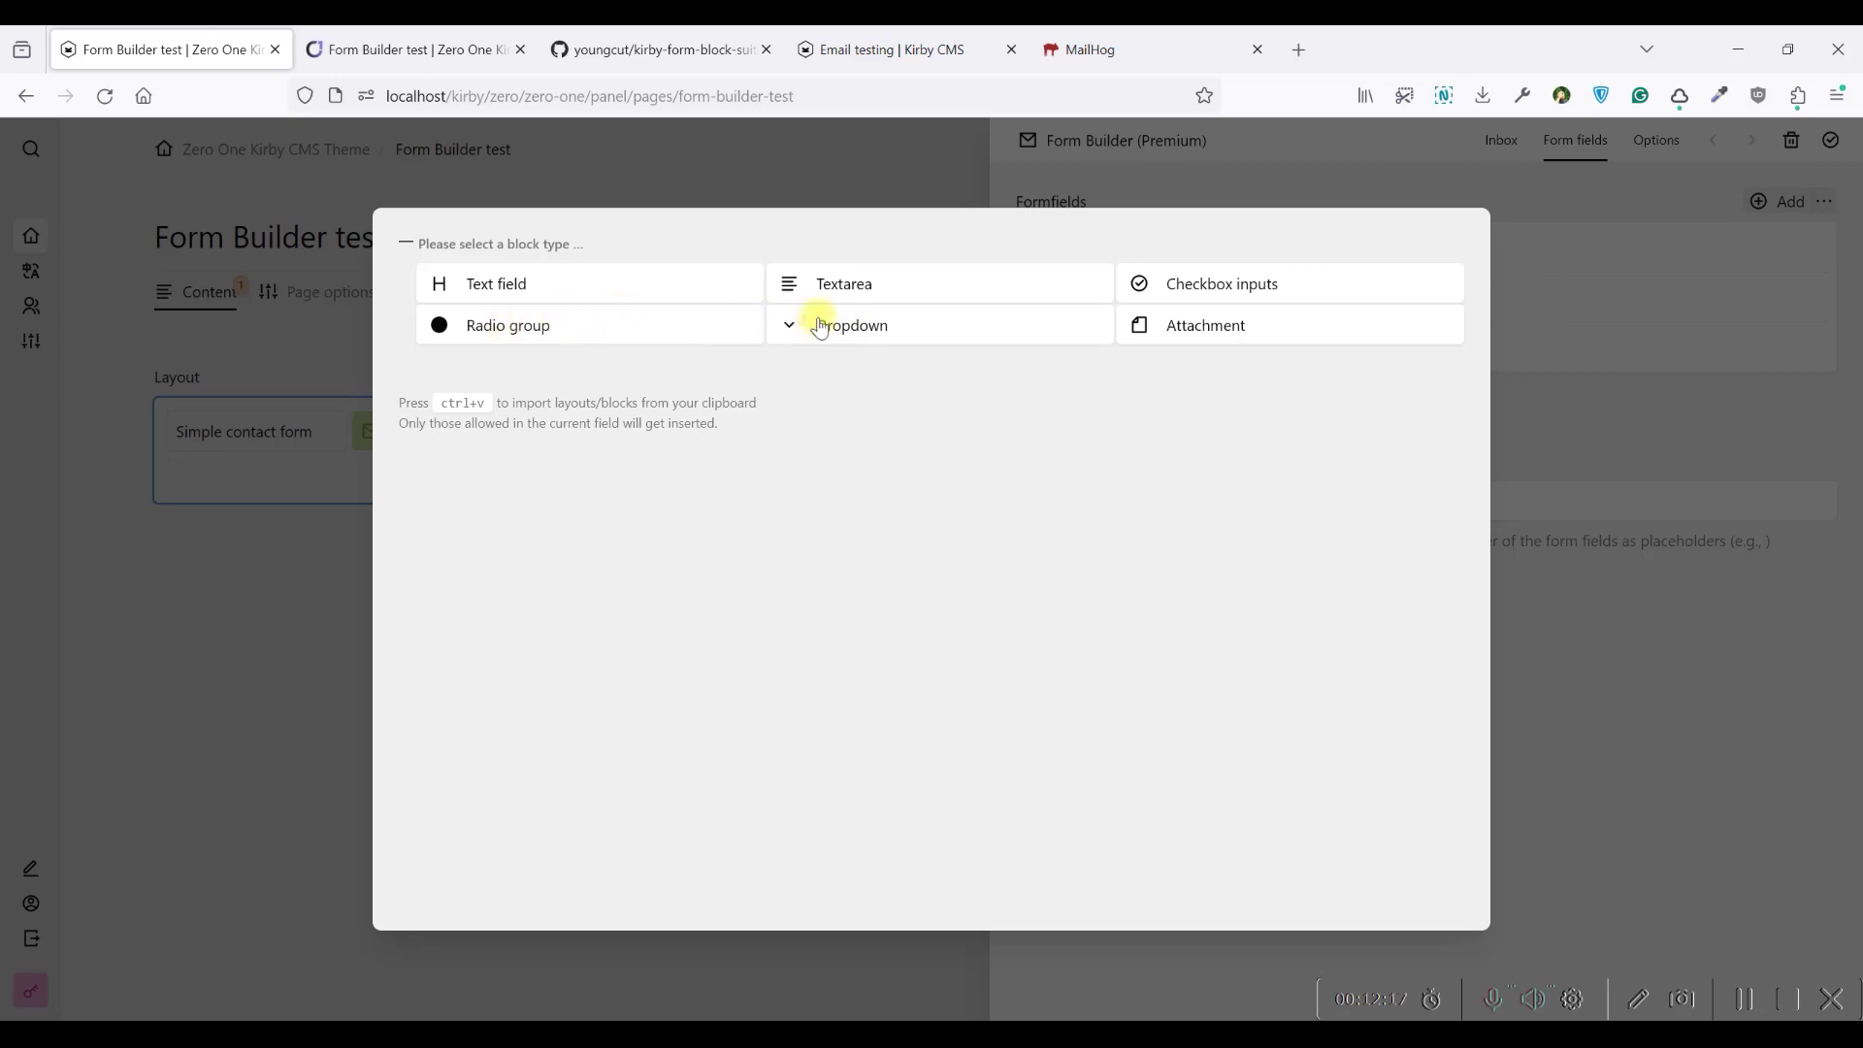
pyautogui.click(1179, 328)
pyautogui.click(1144, 247)
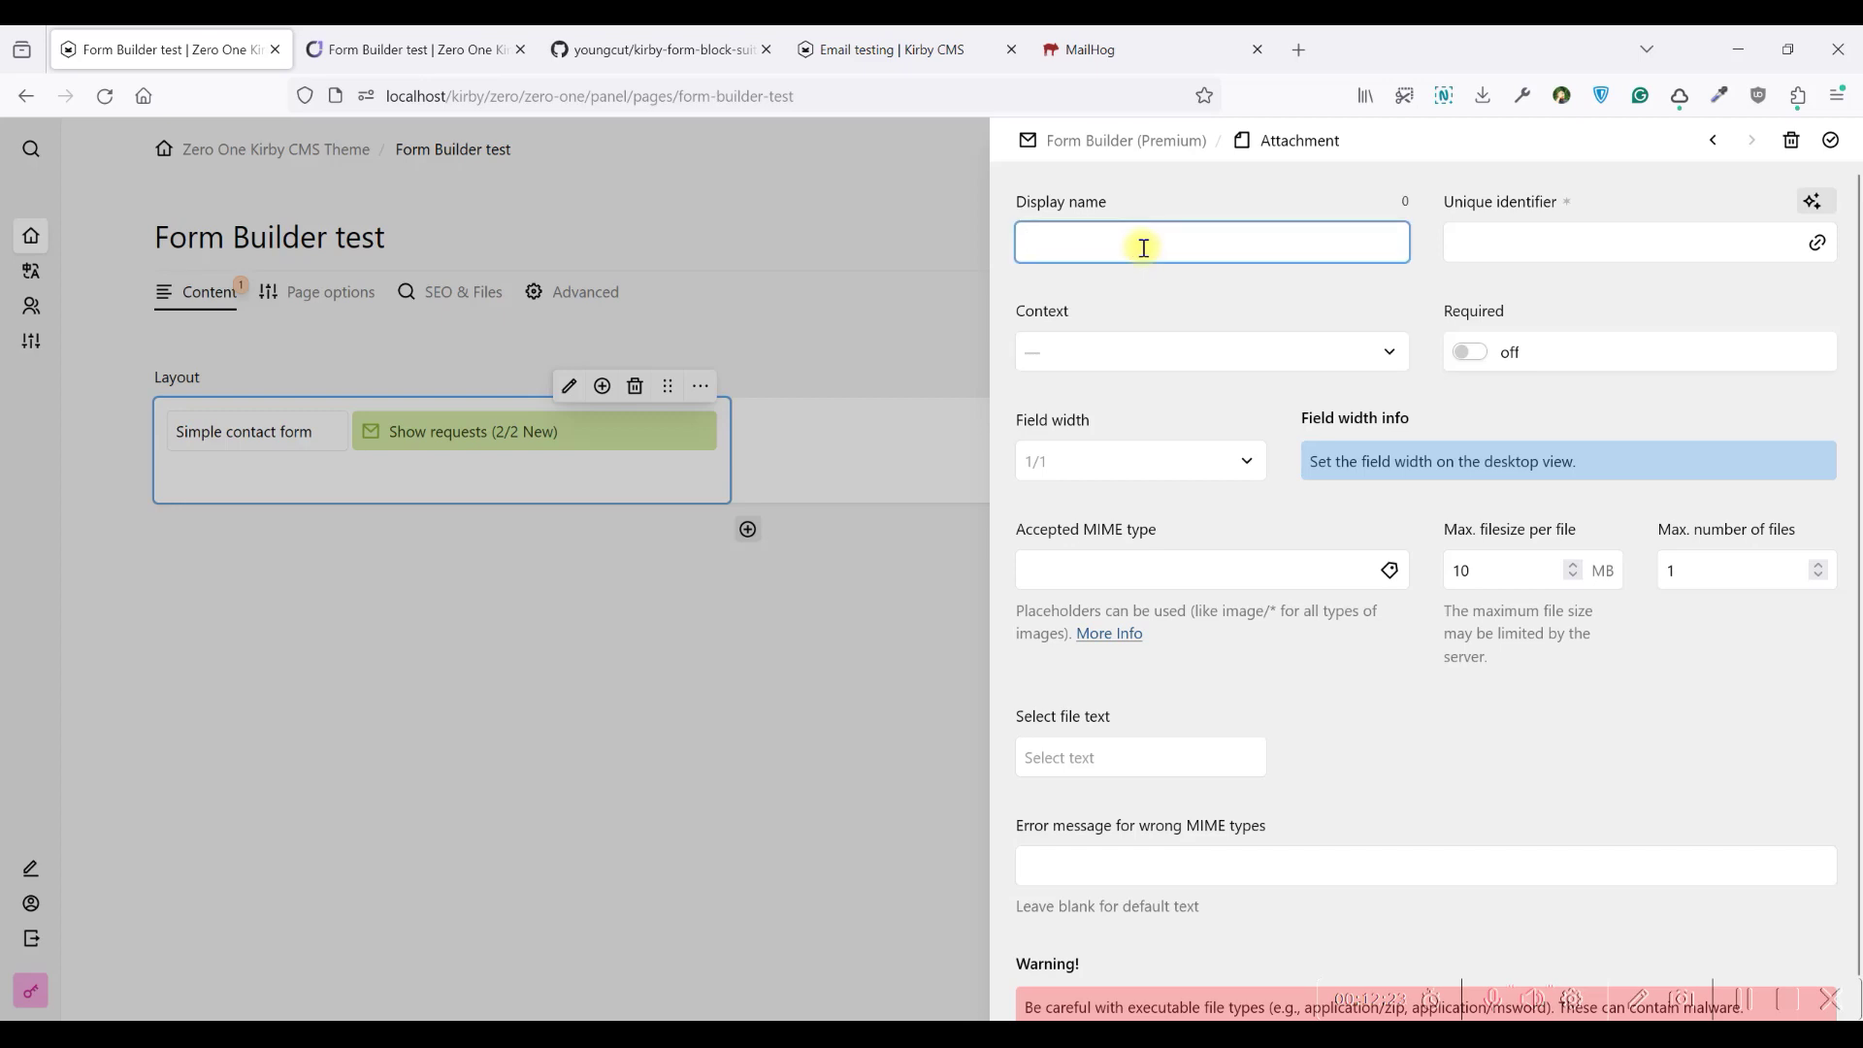
pyautogui.write('Add your CV')
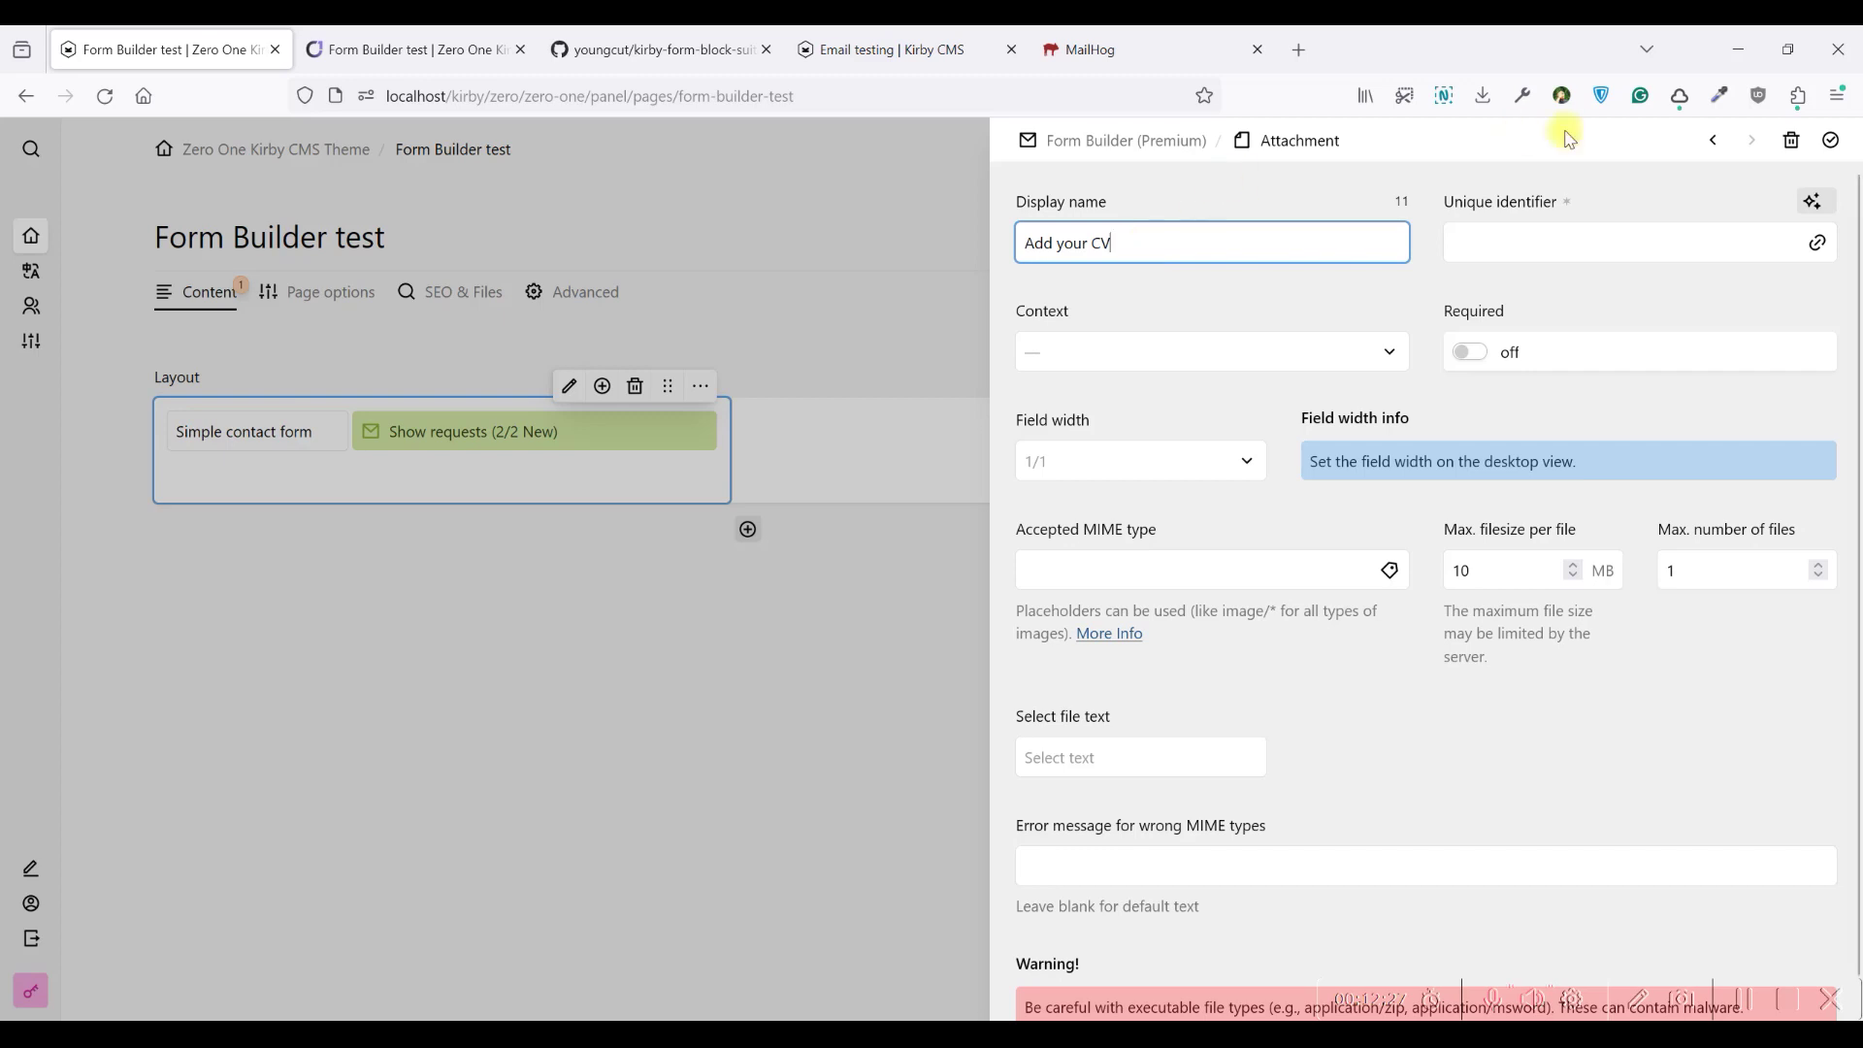
pyautogui.click(1813, 202)
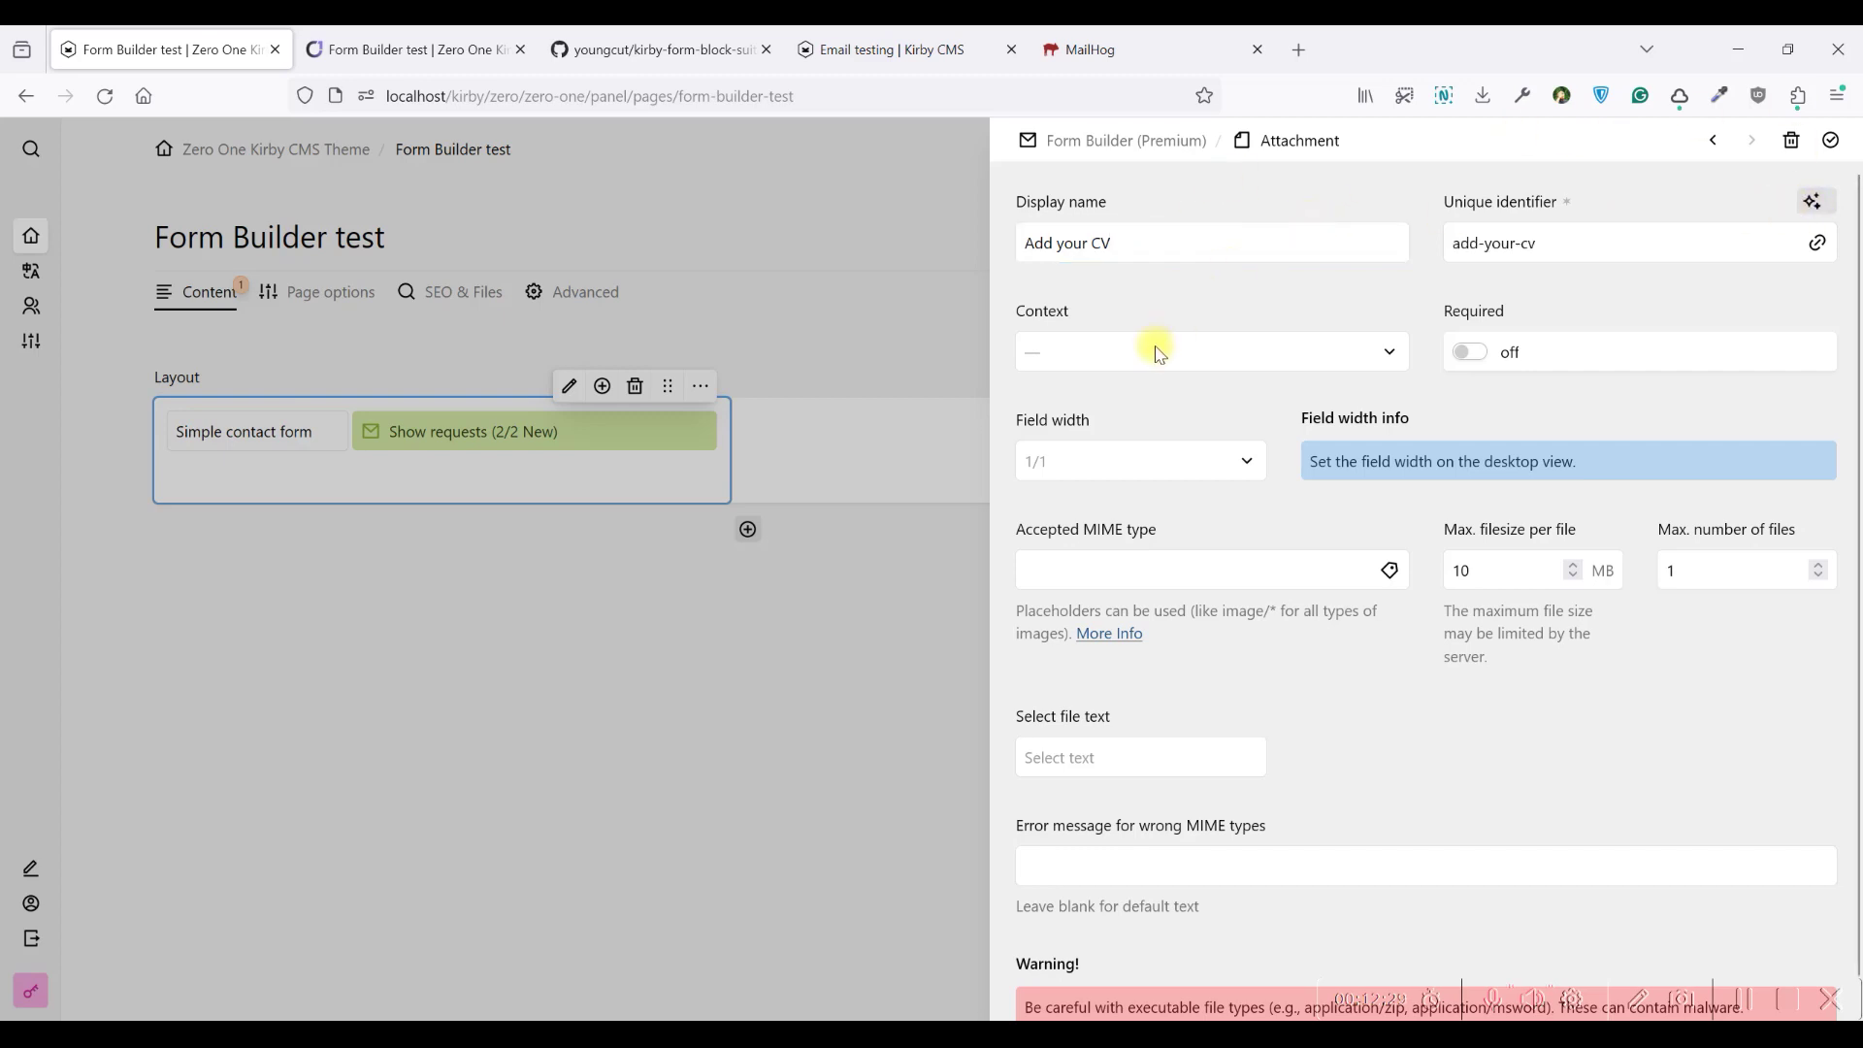
pyautogui.click(1156, 349)
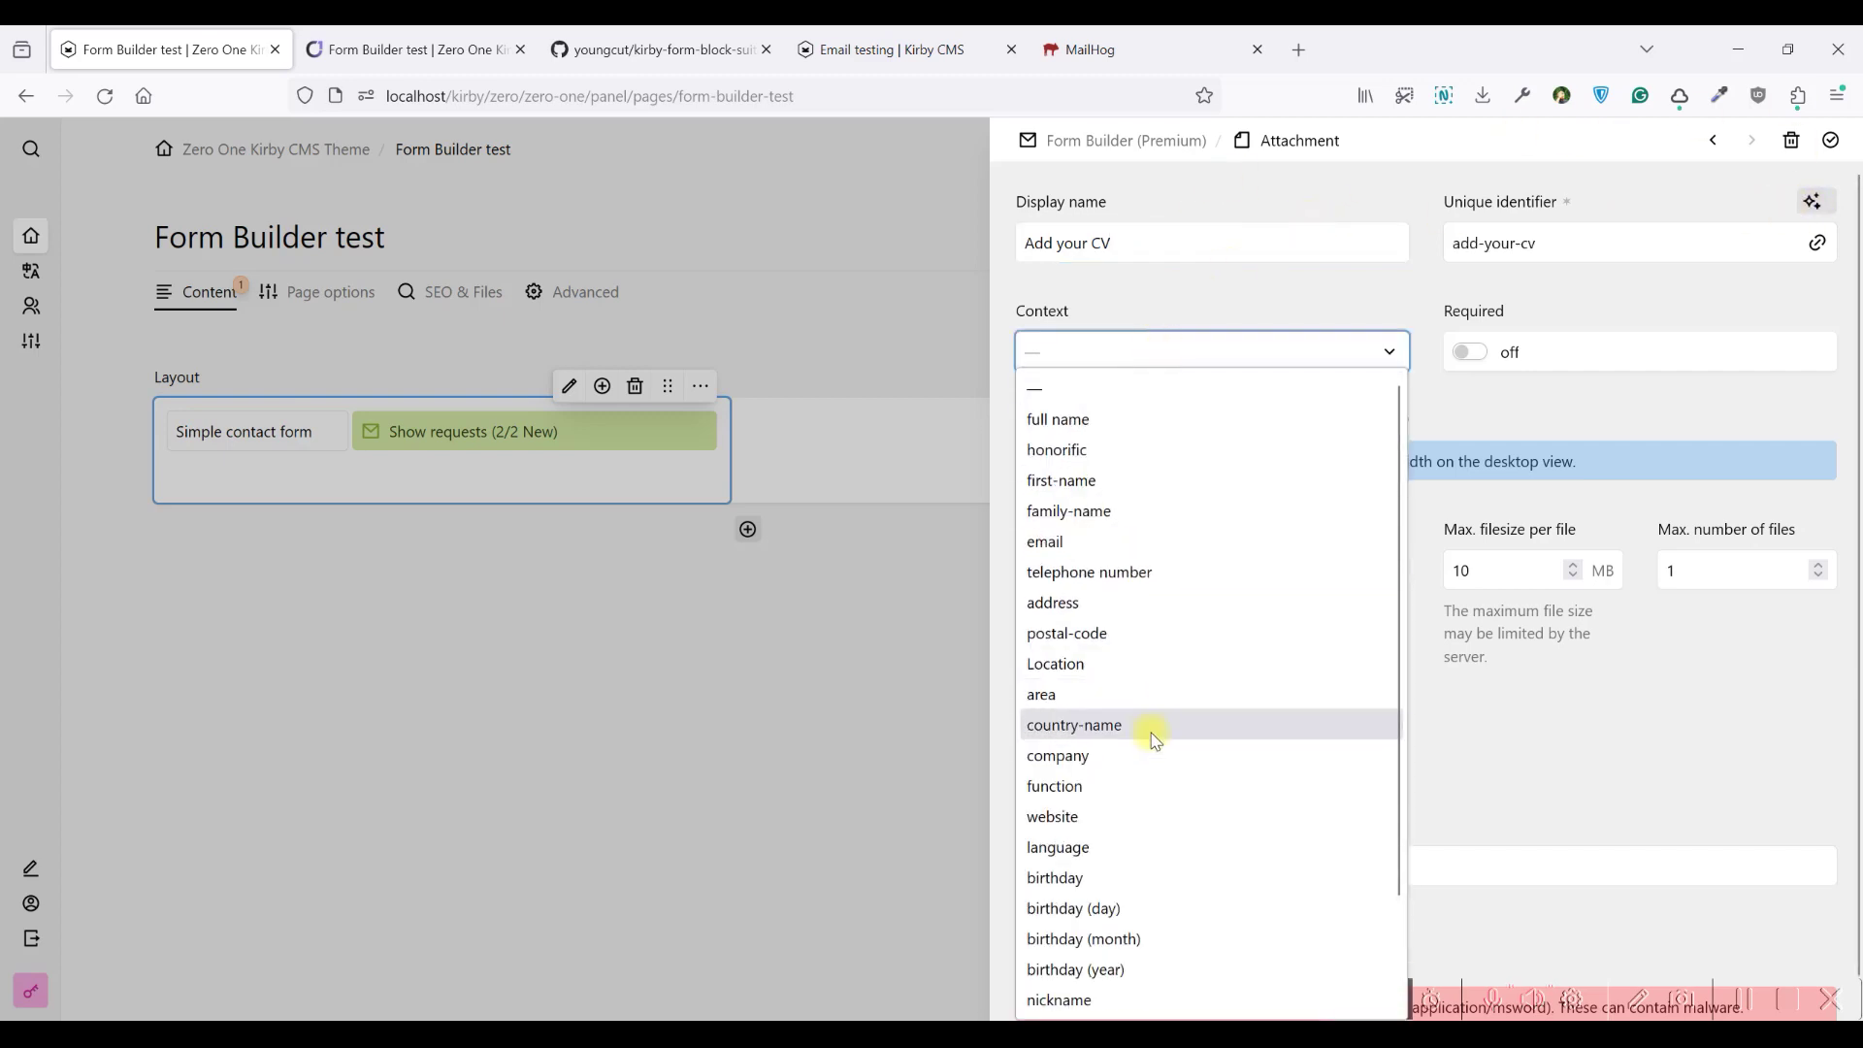
pyautogui.scroll(-3, 1122, 878)
pyautogui.scroll(3, 1123, 878)
pyautogui.click(1108, 452)
pyautogui.click(1475, 355)
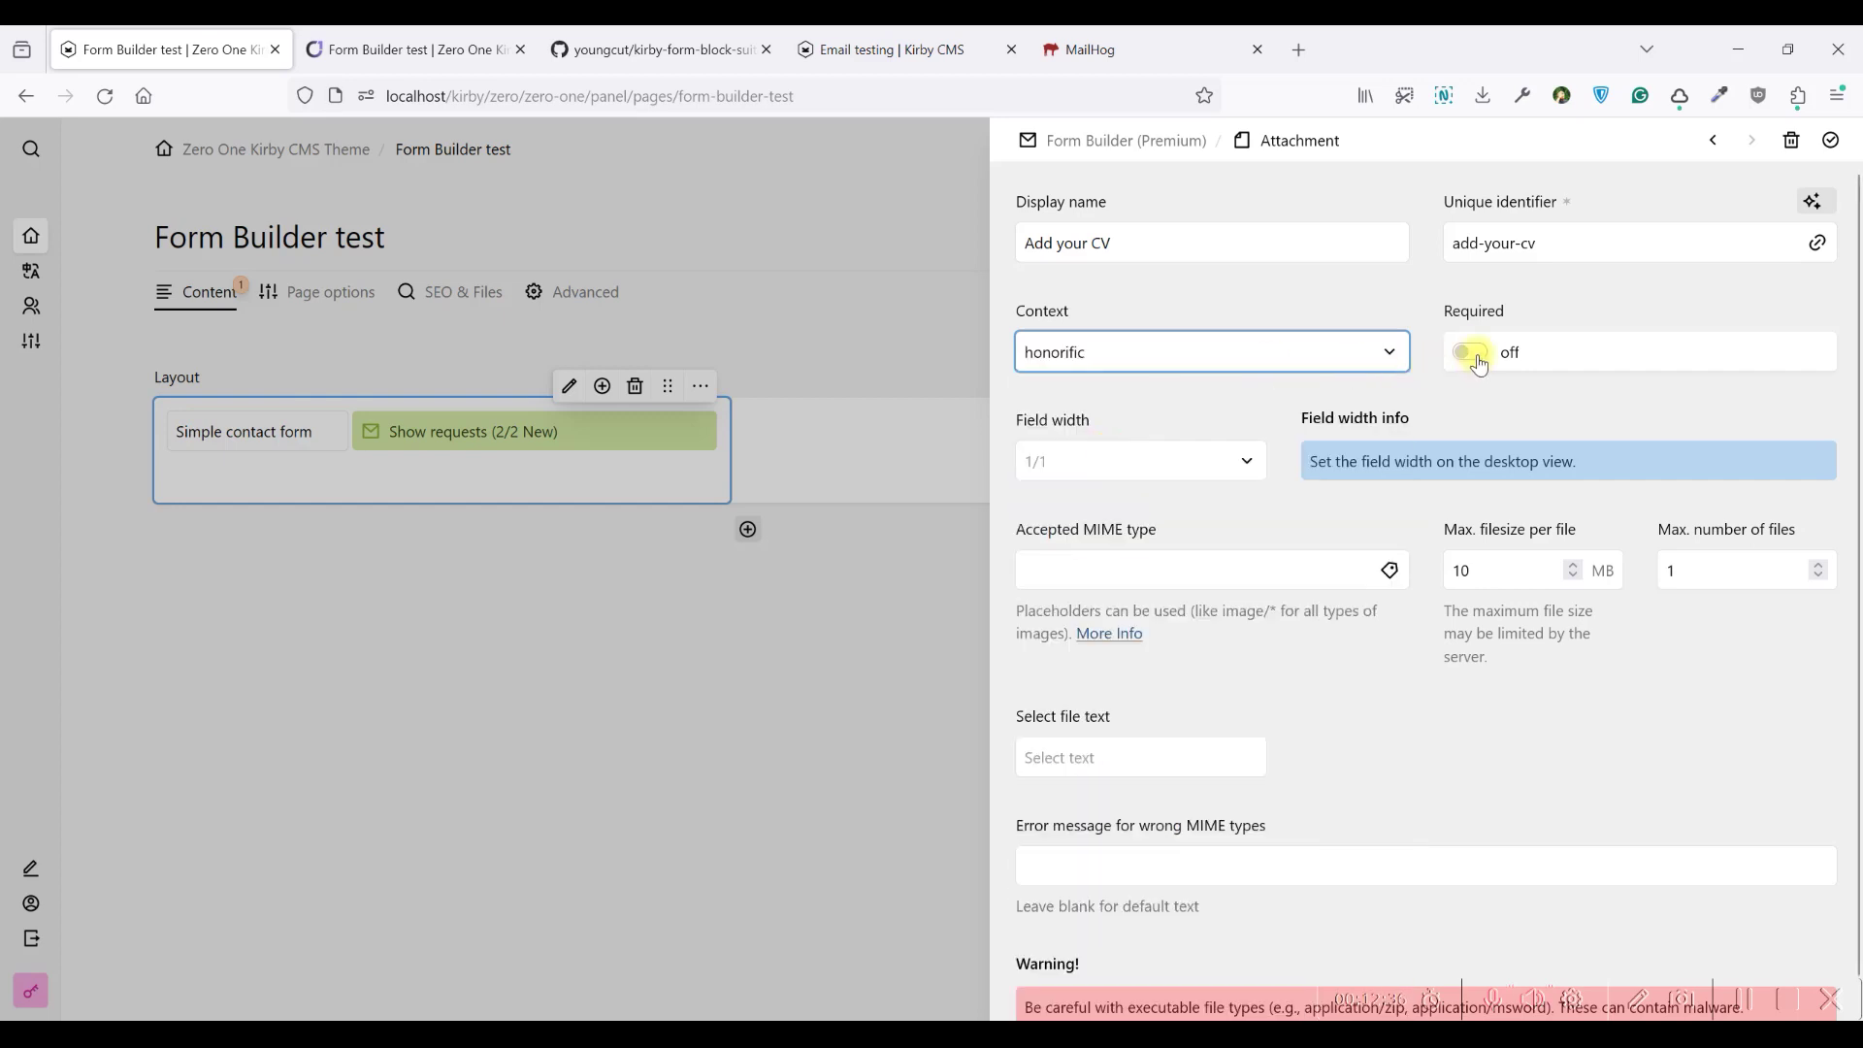
# Set the attachment to 1/2 width and open the reference list of common MIME types
pyautogui.click(1209, 463)
pyautogui.click(1095, 560)
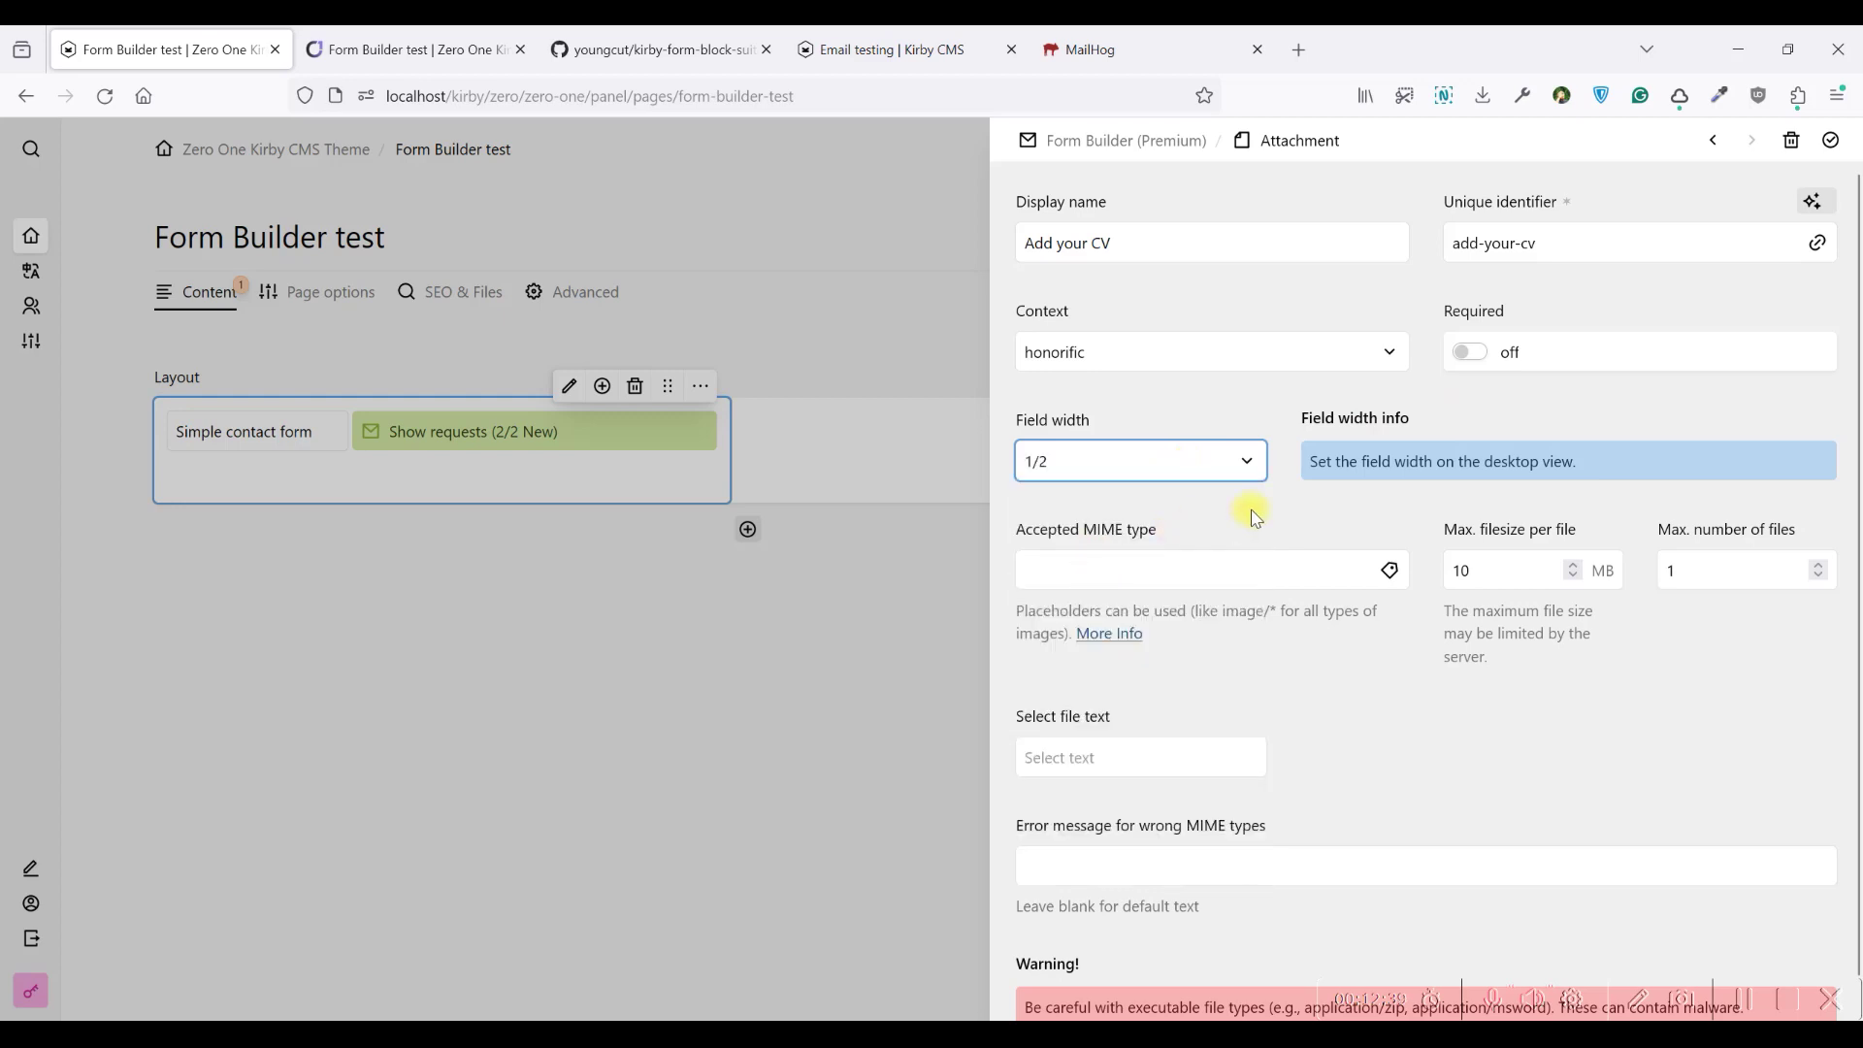
pyautogui.click(1161, 573)
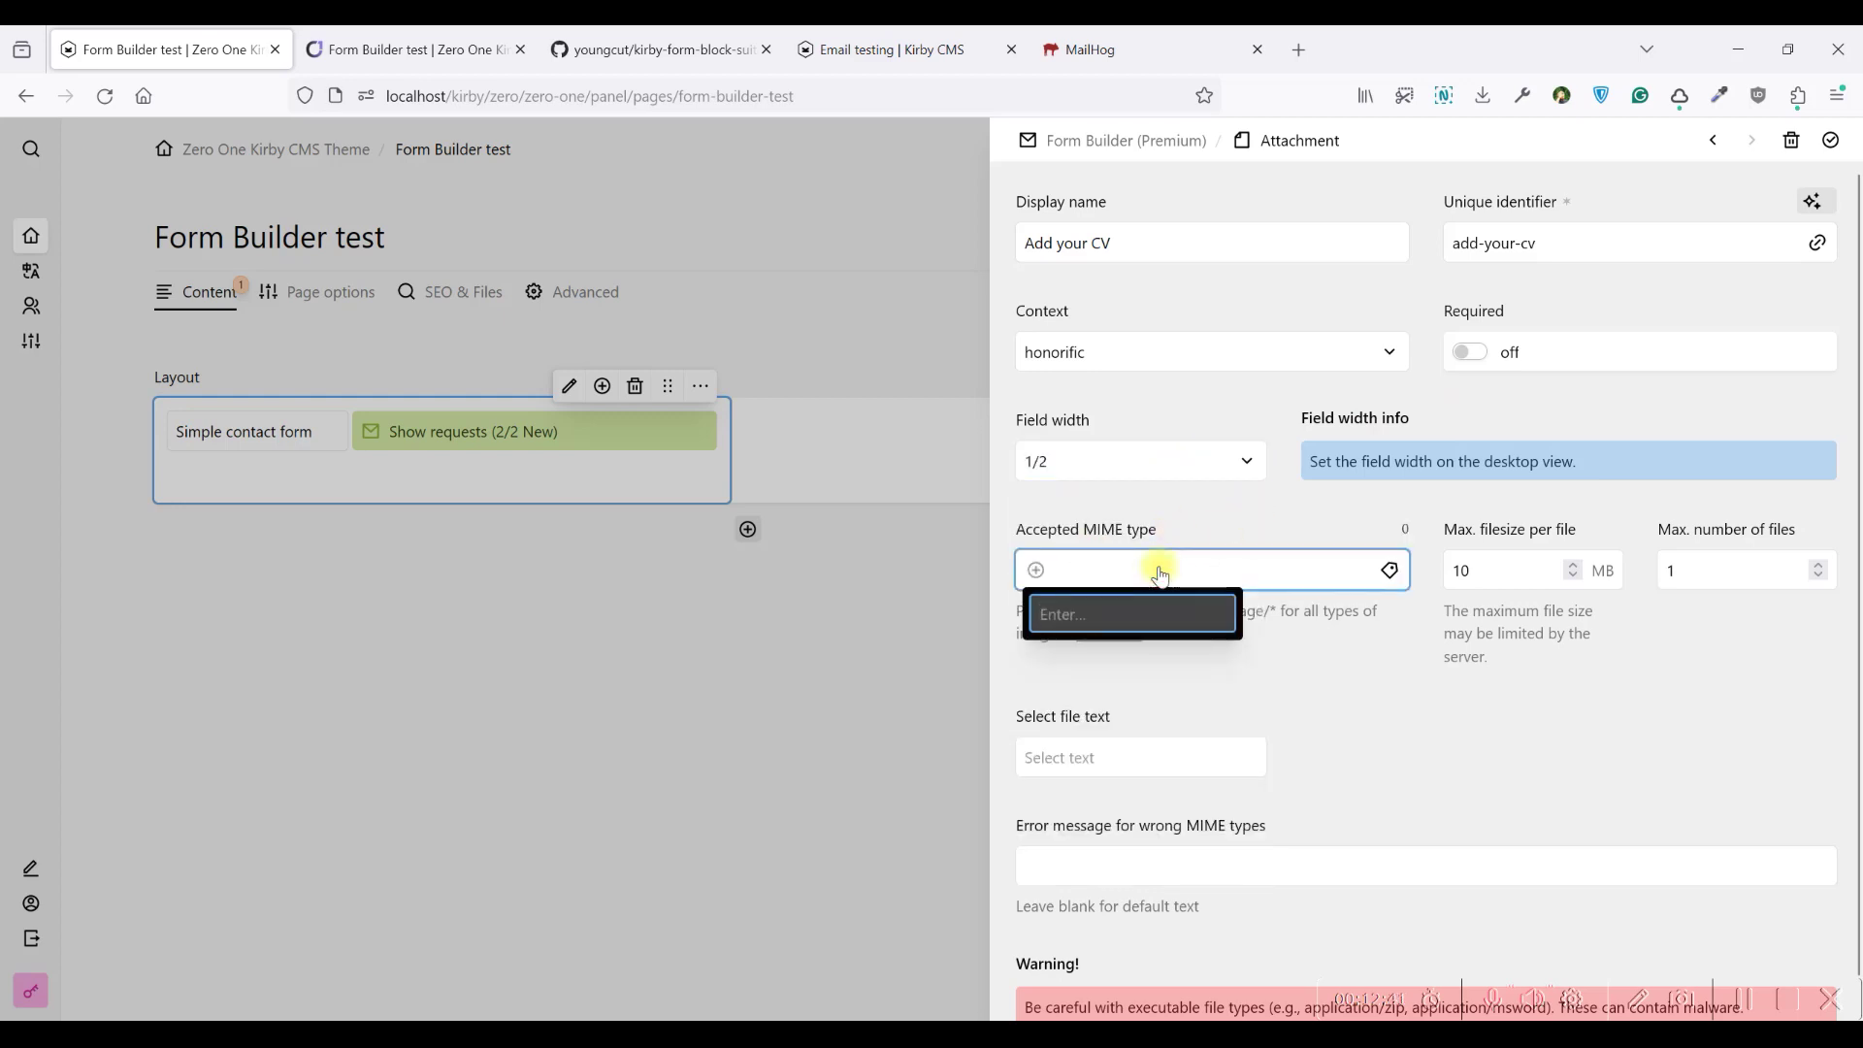
pyautogui.click(1121, 497)
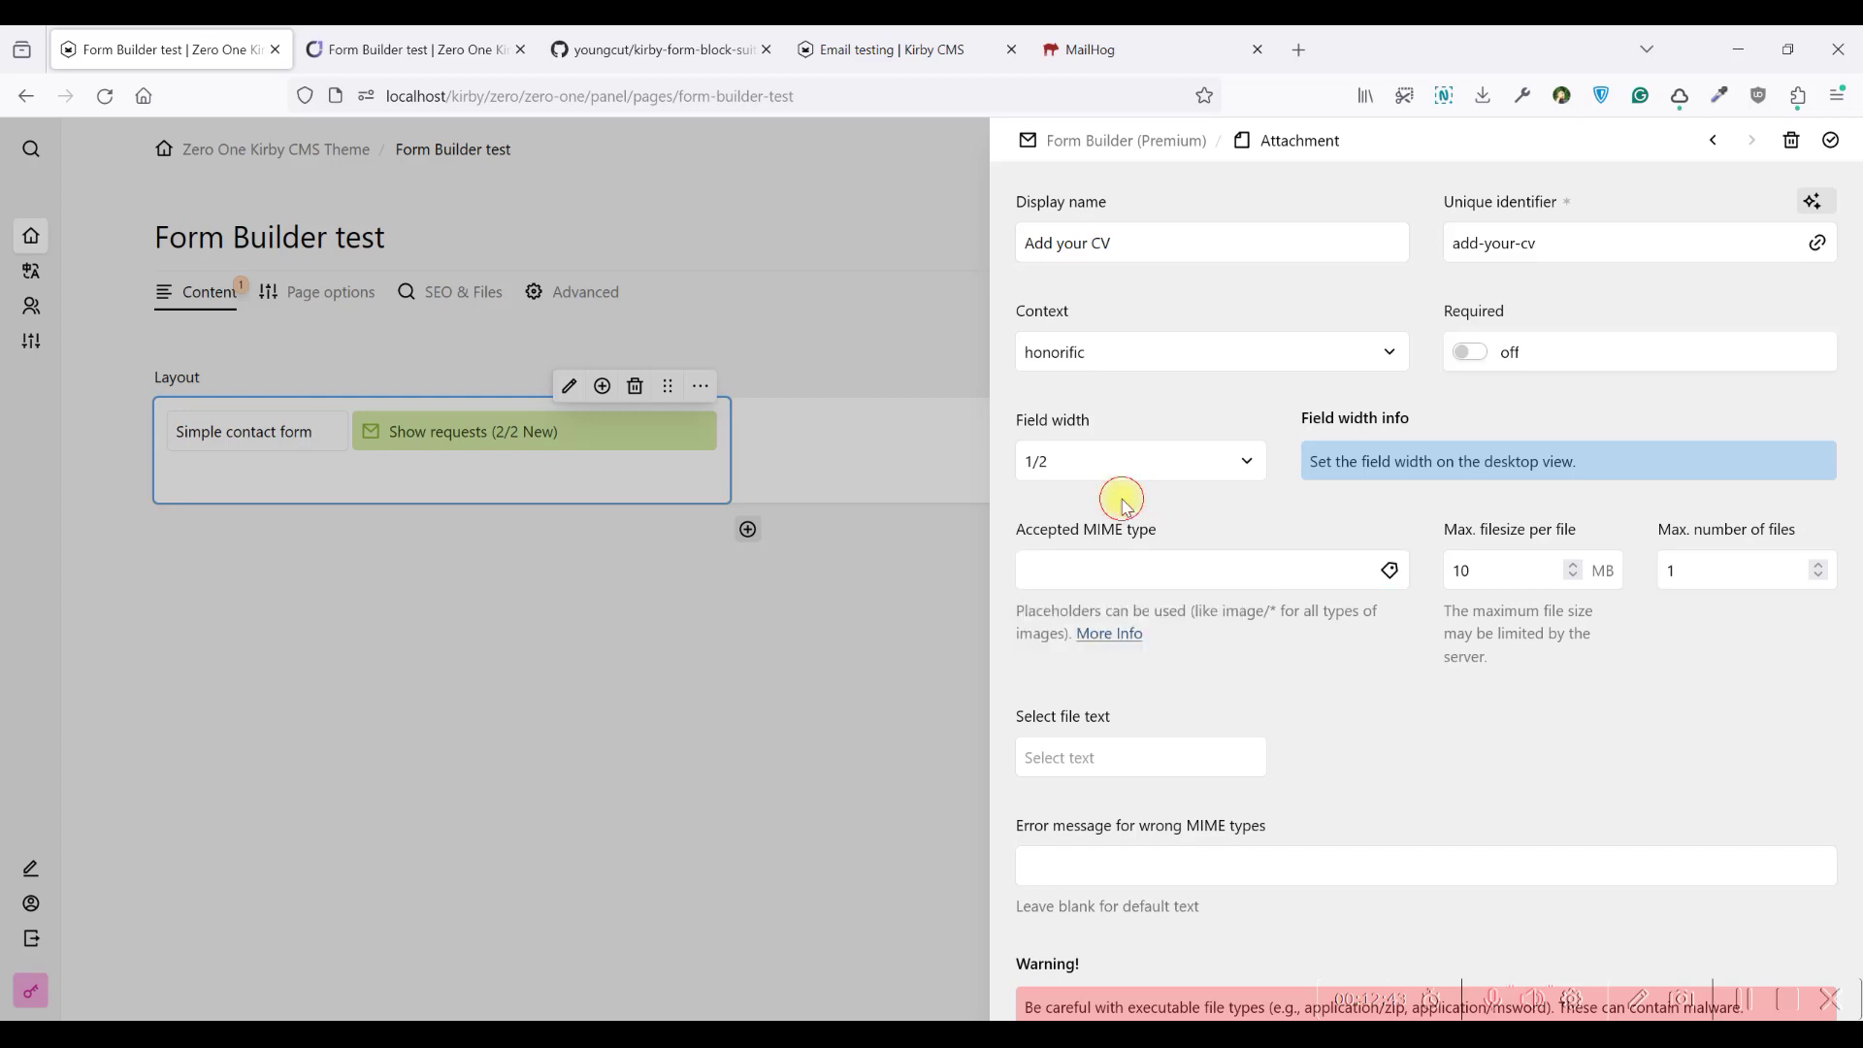
pyautogui.moveTo(1316, 463); pyautogui.dragTo(1593, 471)
pyautogui.click(1414, 459)
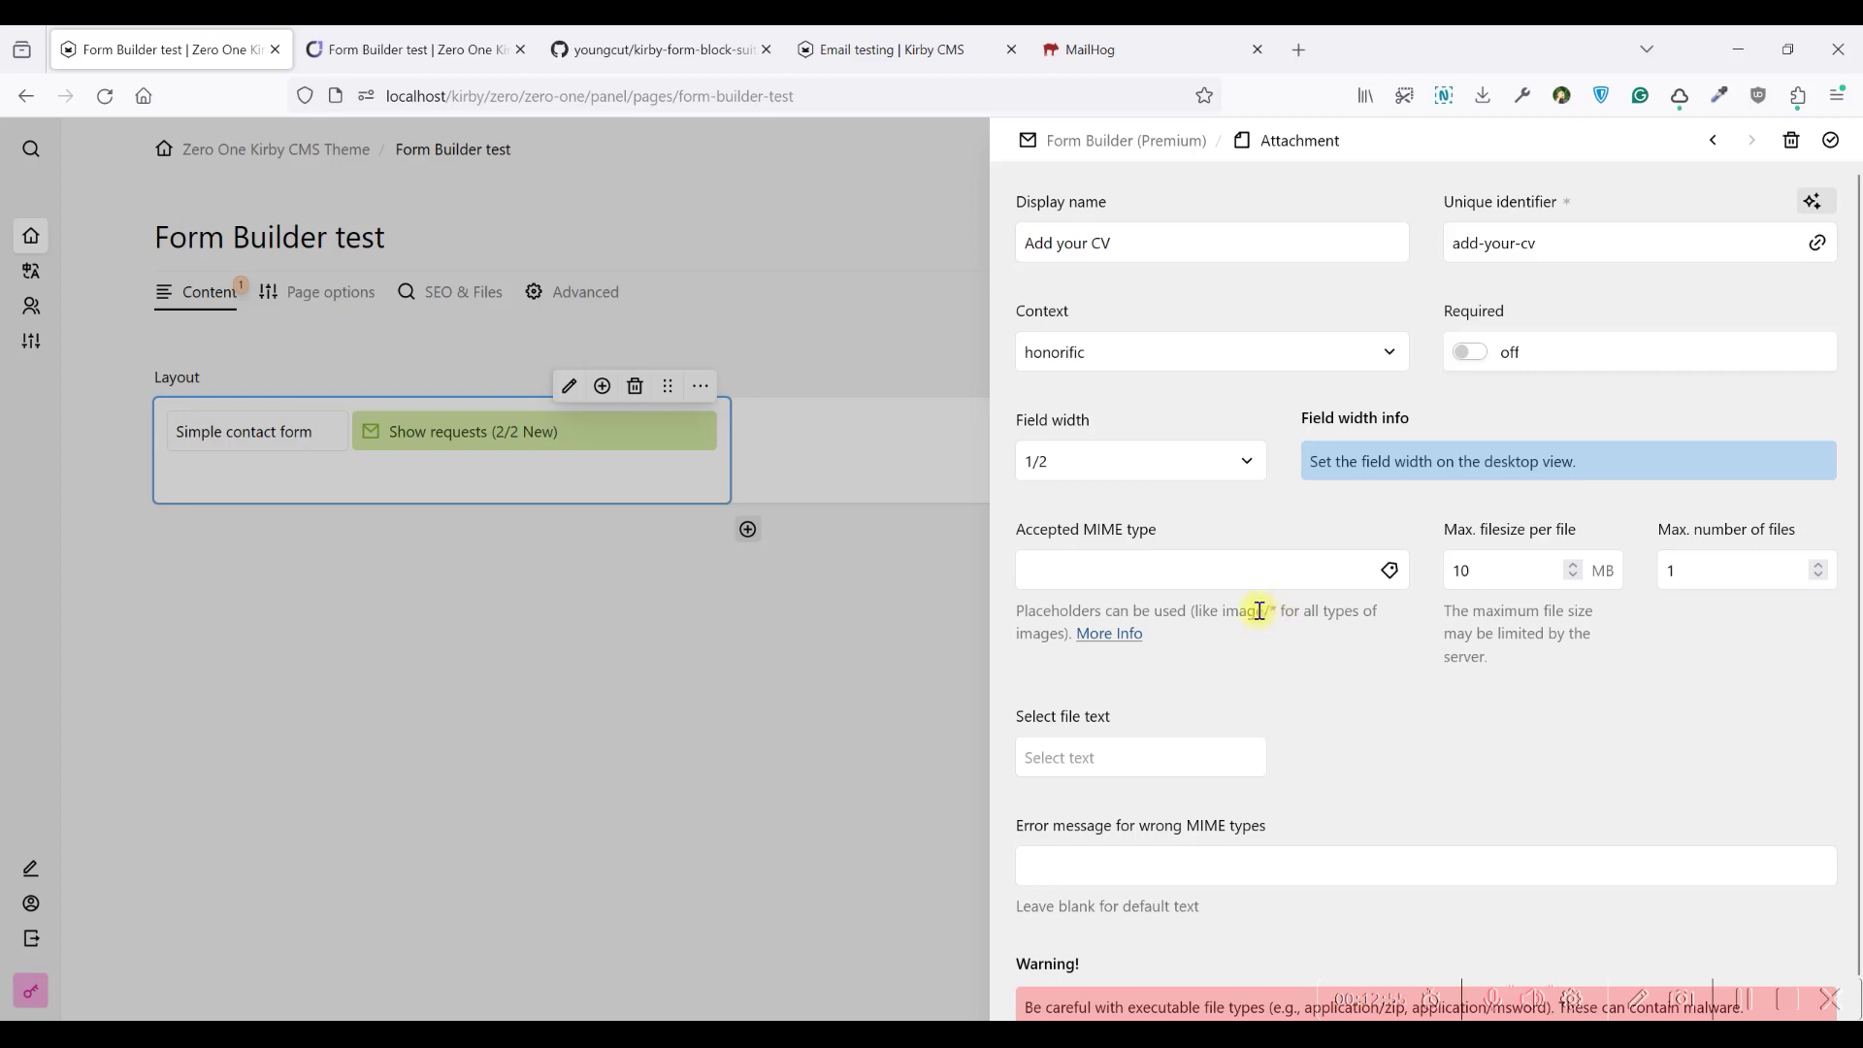
pyautogui.scroll(-1, 1239, 692)
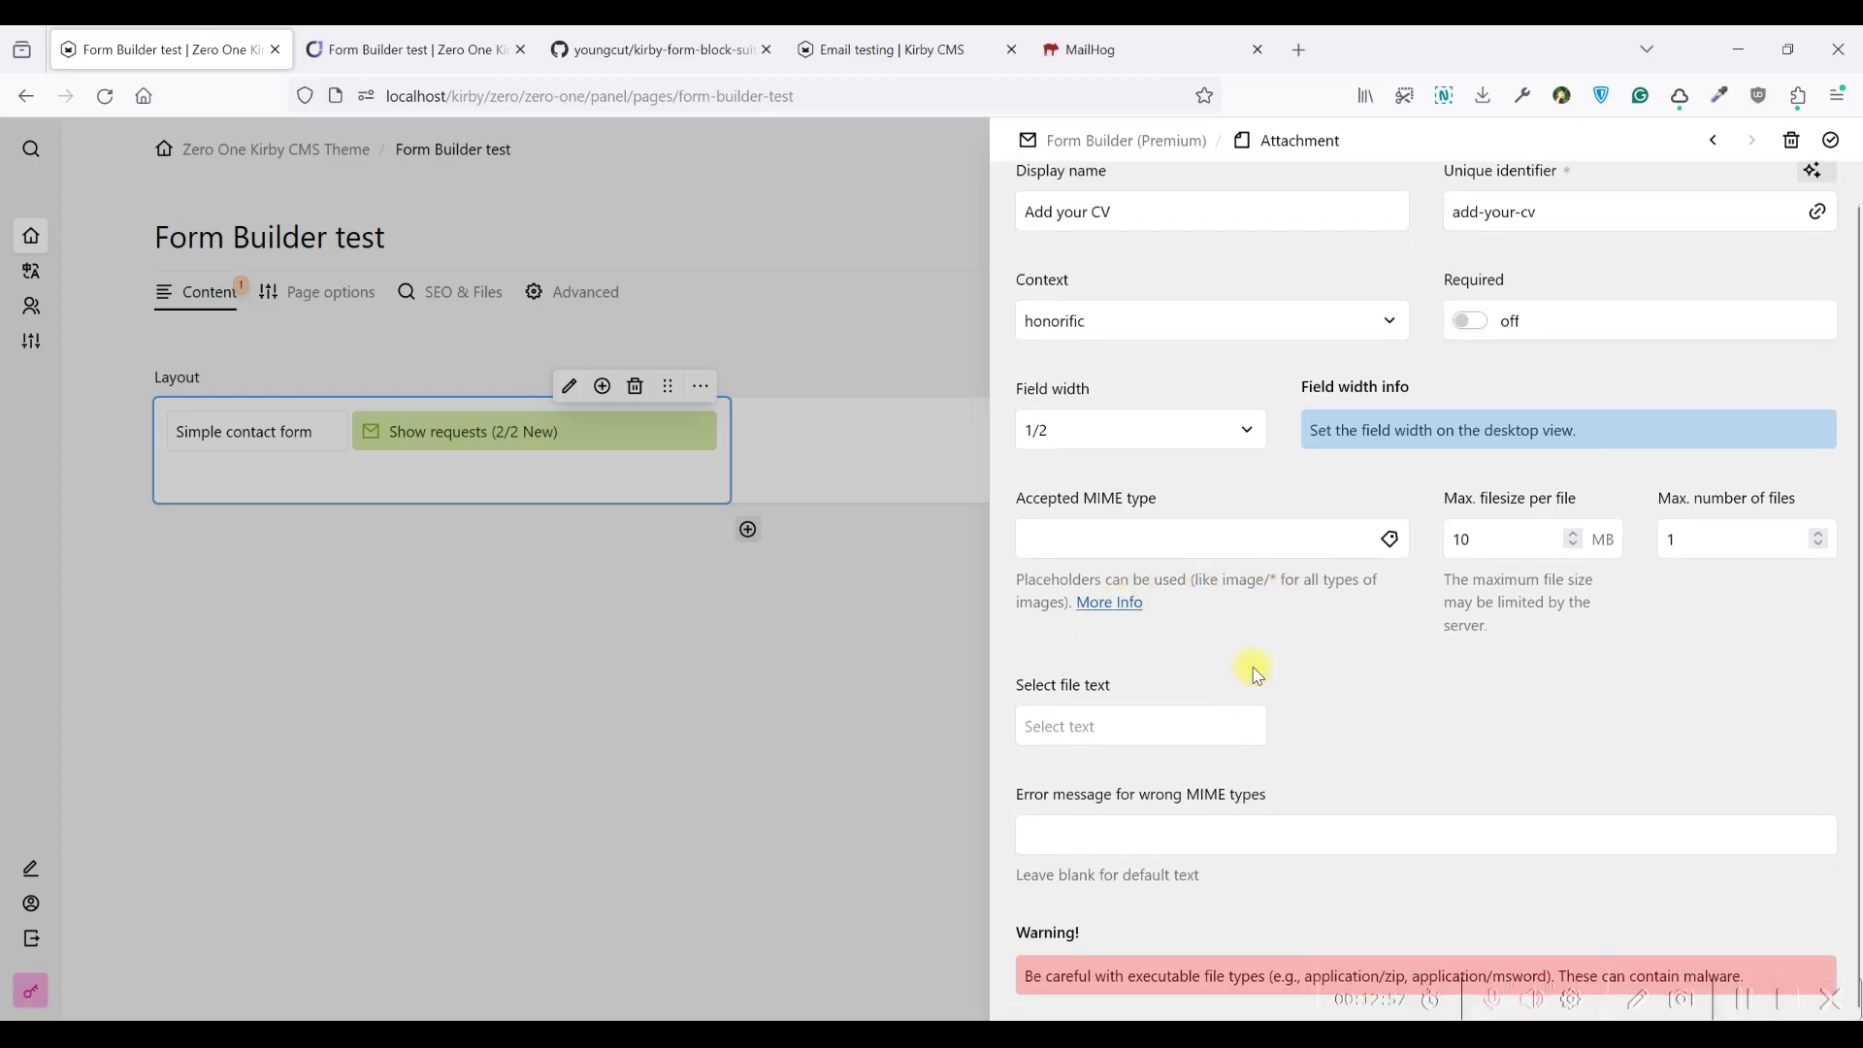
pyautogui.scroll(1, 1264, 682)
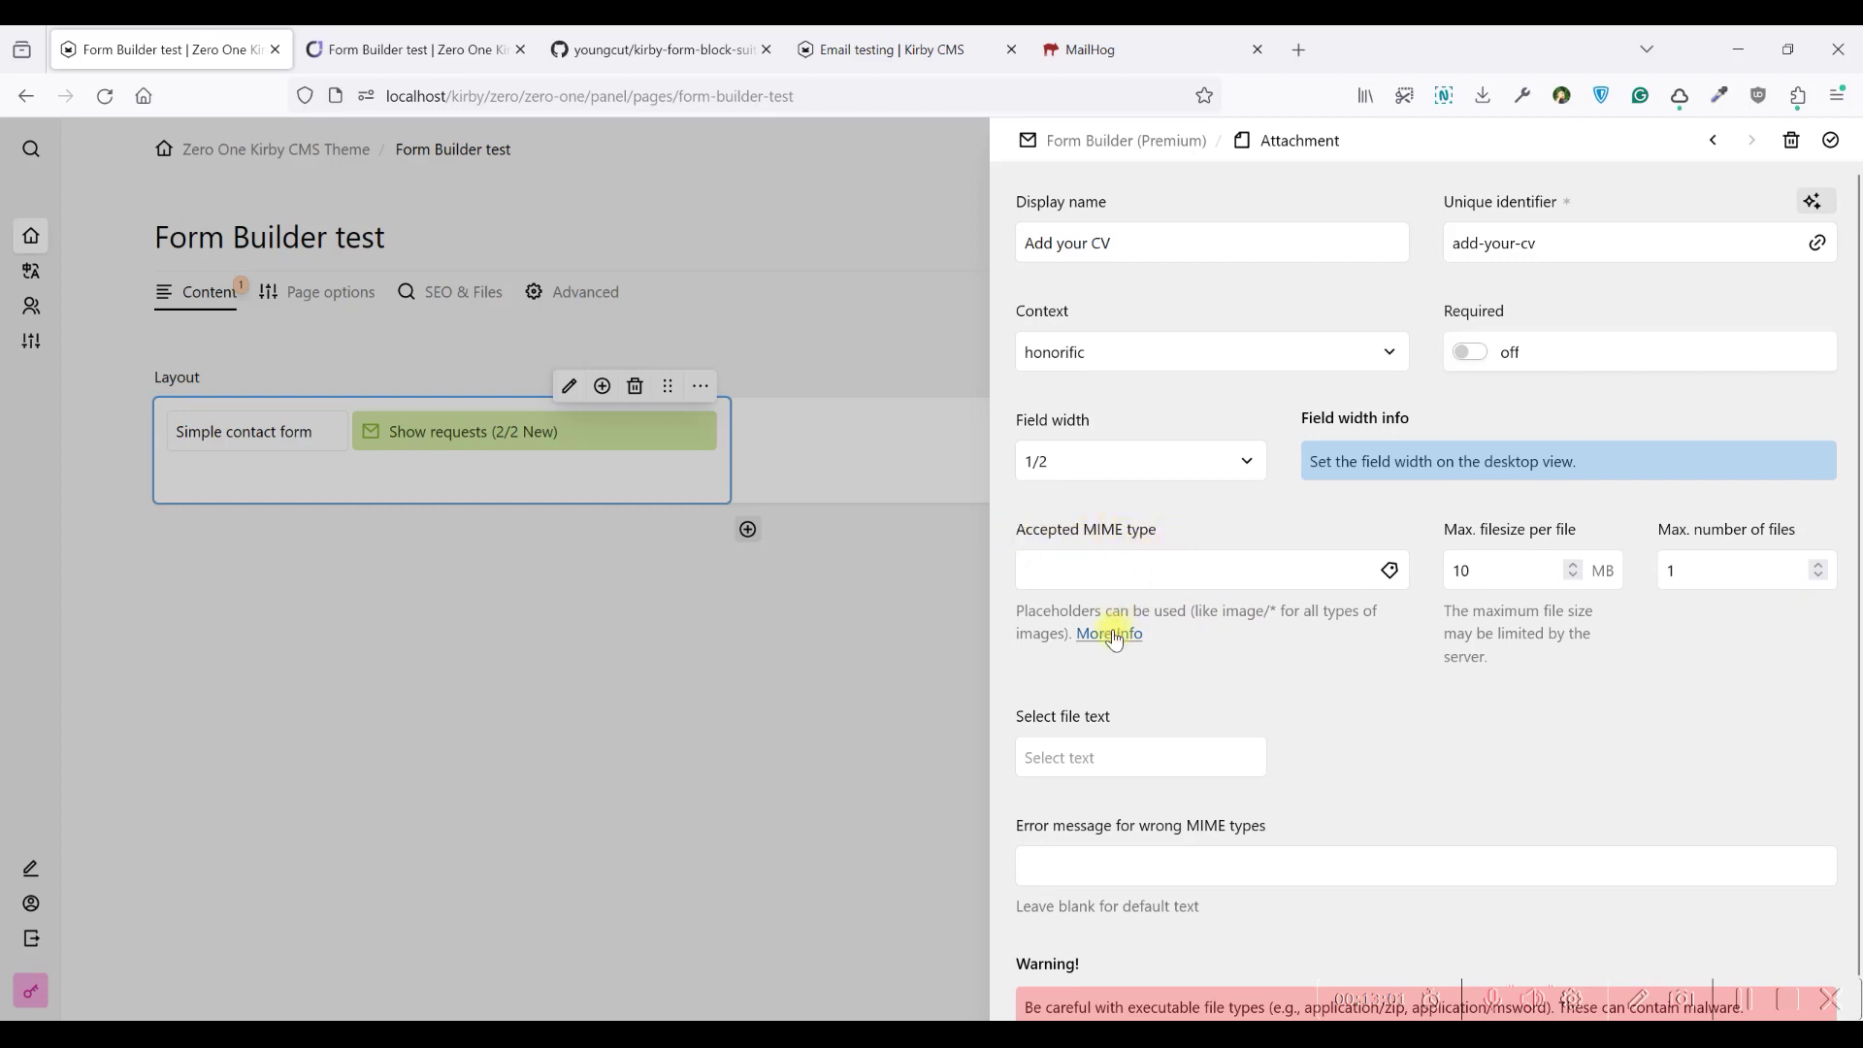
pyautogui.scroll(-1, 1145, 646)
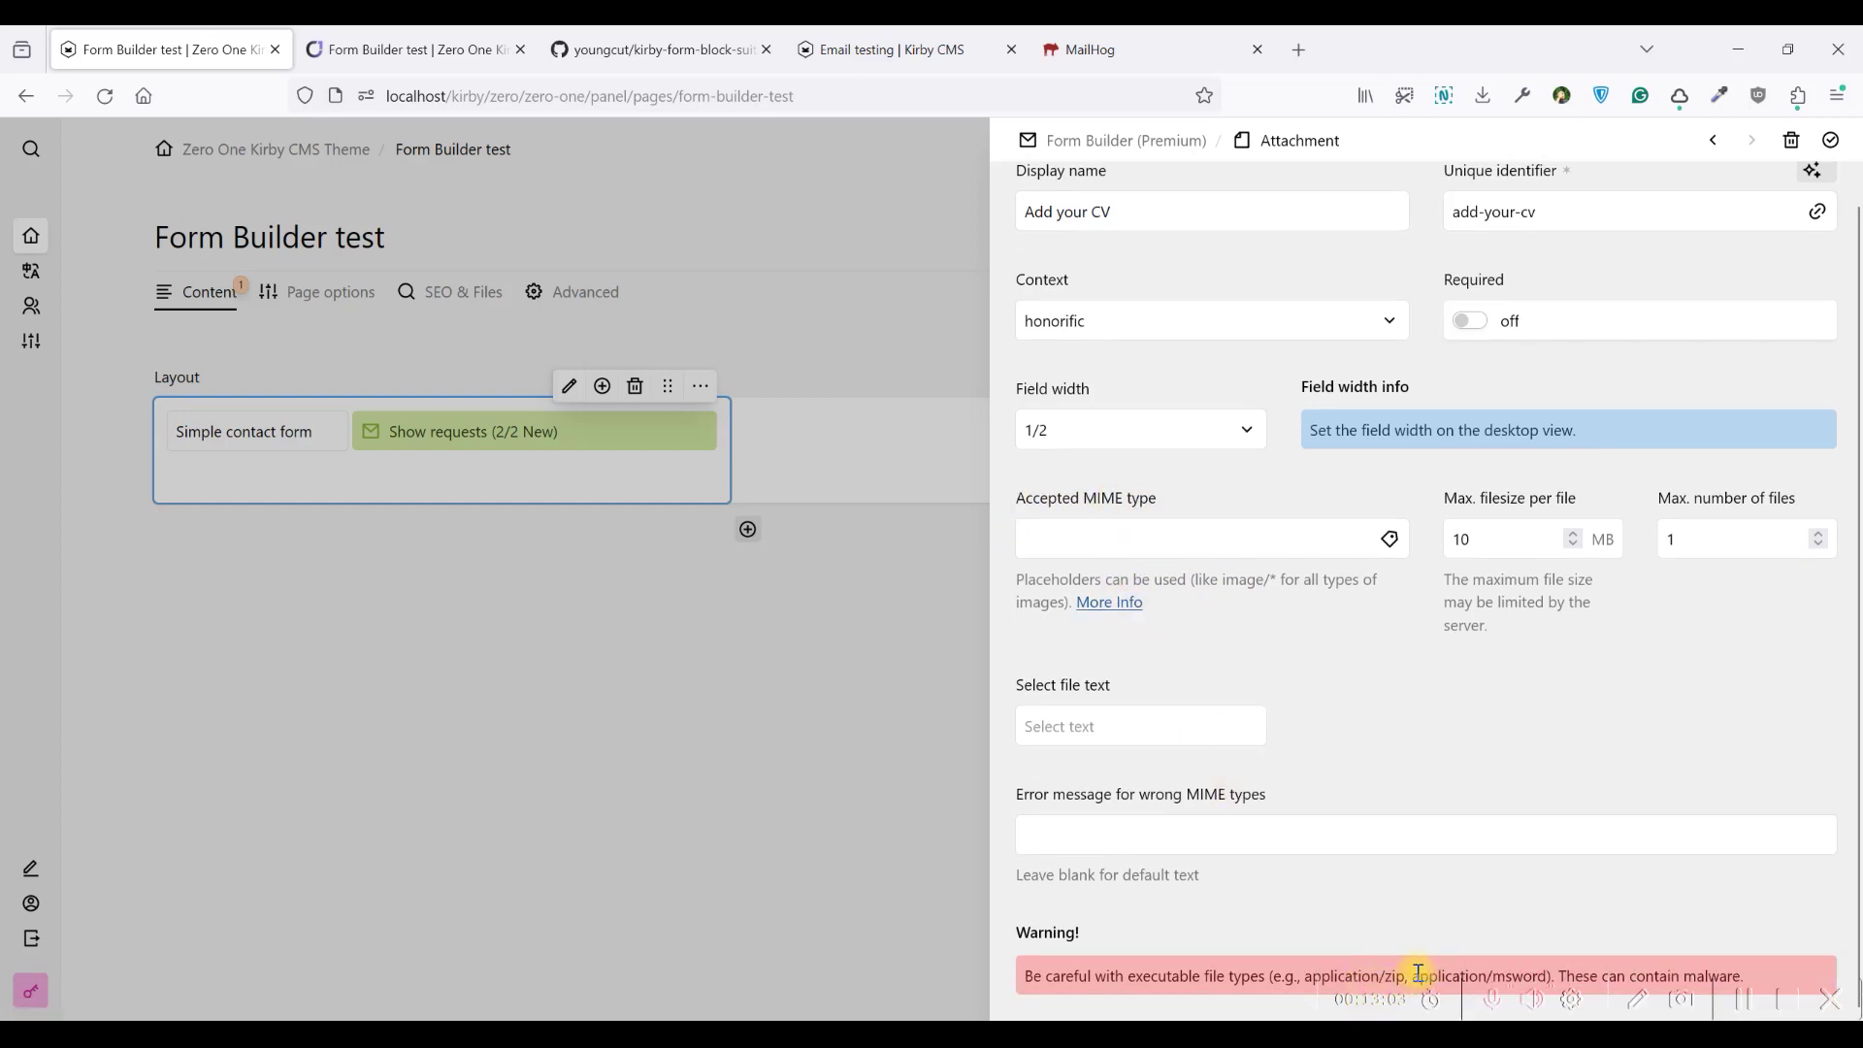
pyautogui.scroll(1, 1240, 598)
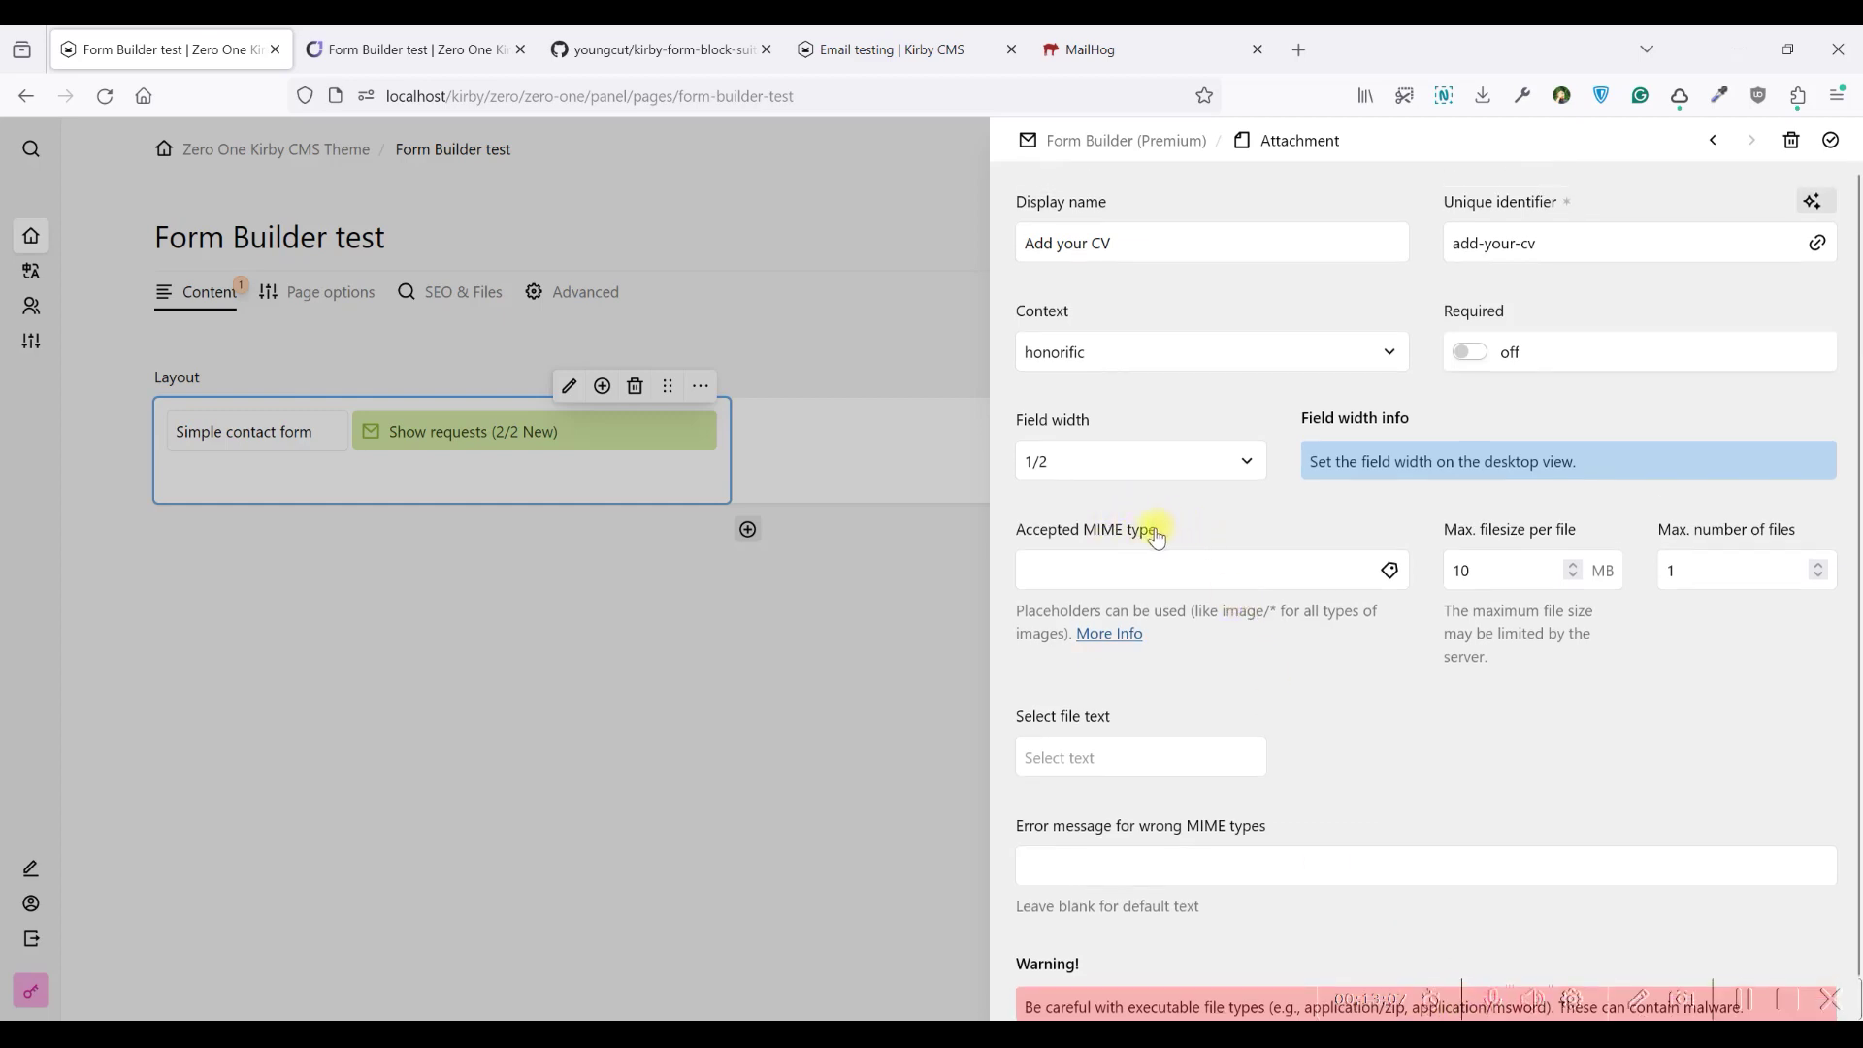
pyautogui.click(1110, 633)
# Scroll MDN's Common MIME types table to the .pdf row showing application/pdf
pyautogui.scroll(-15, 840, 364)
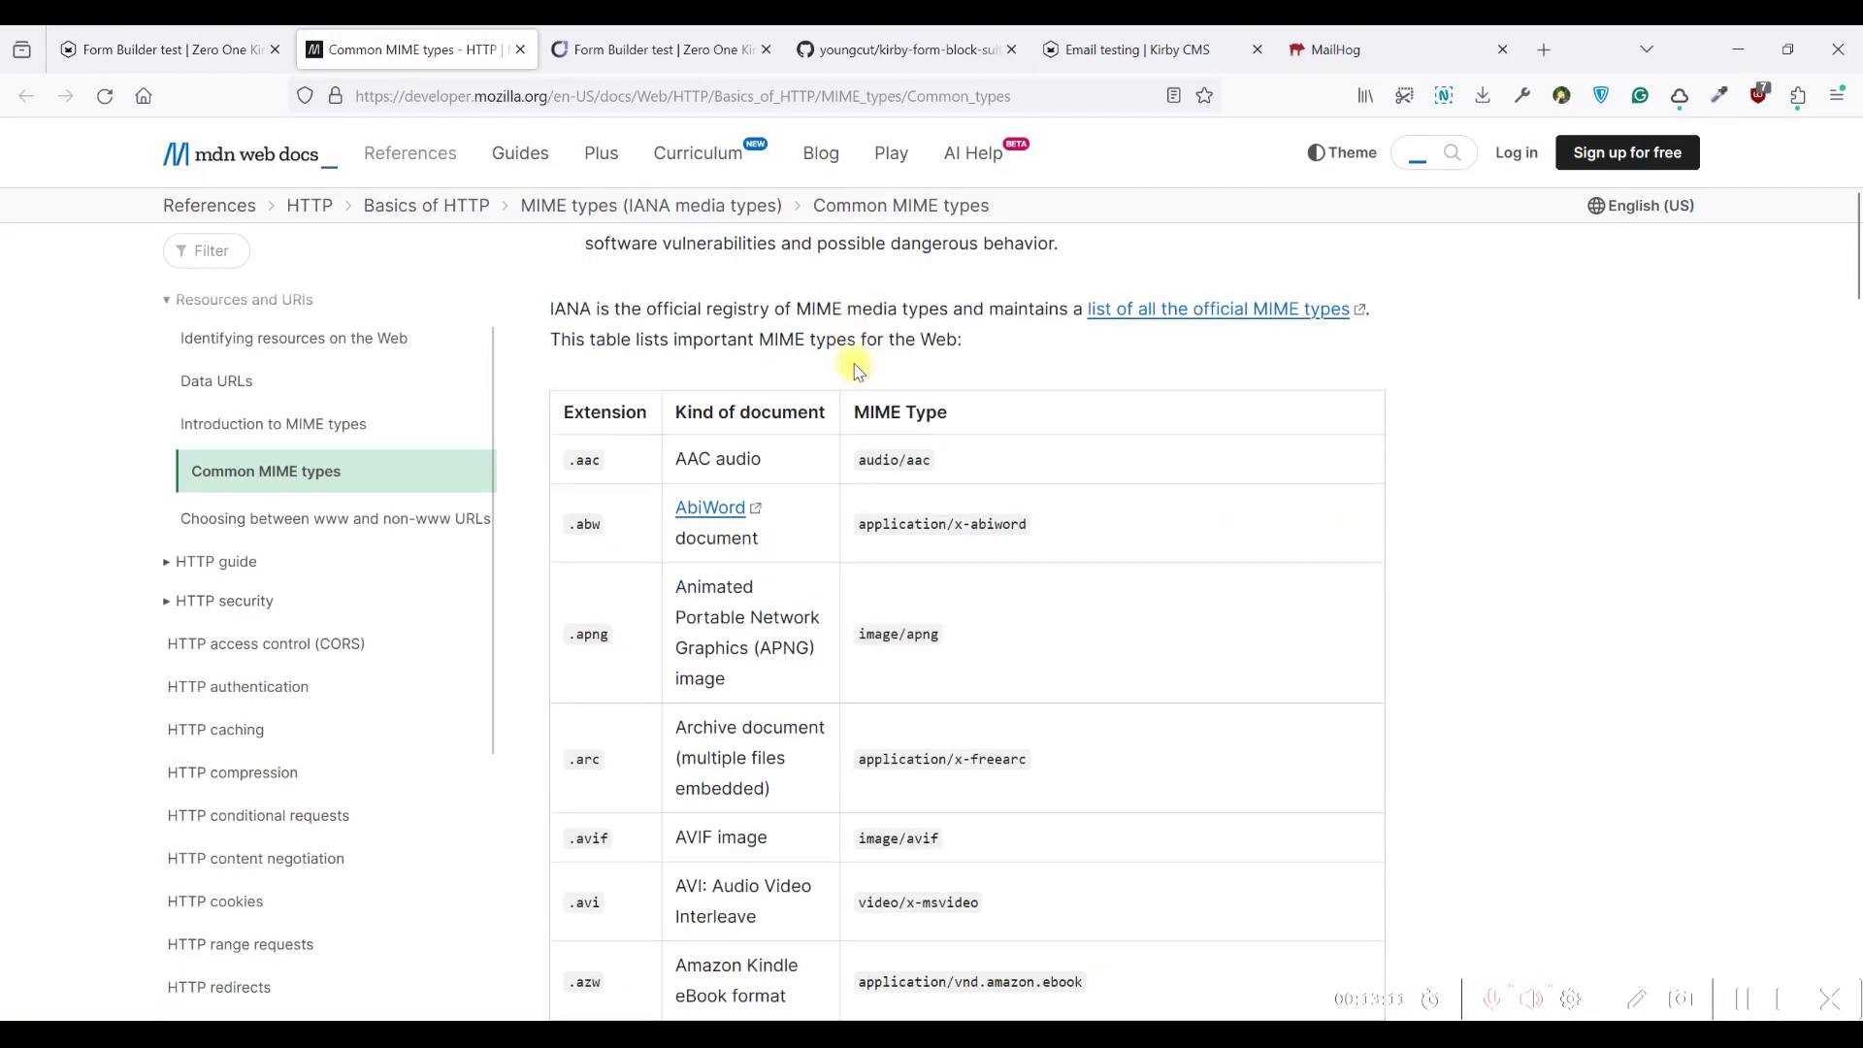
pyautogui.scroll(5, 912, 369)
pyautogui.scroll(-6, 907, 369)
pyautogui.scroll(-7, 910, 376)
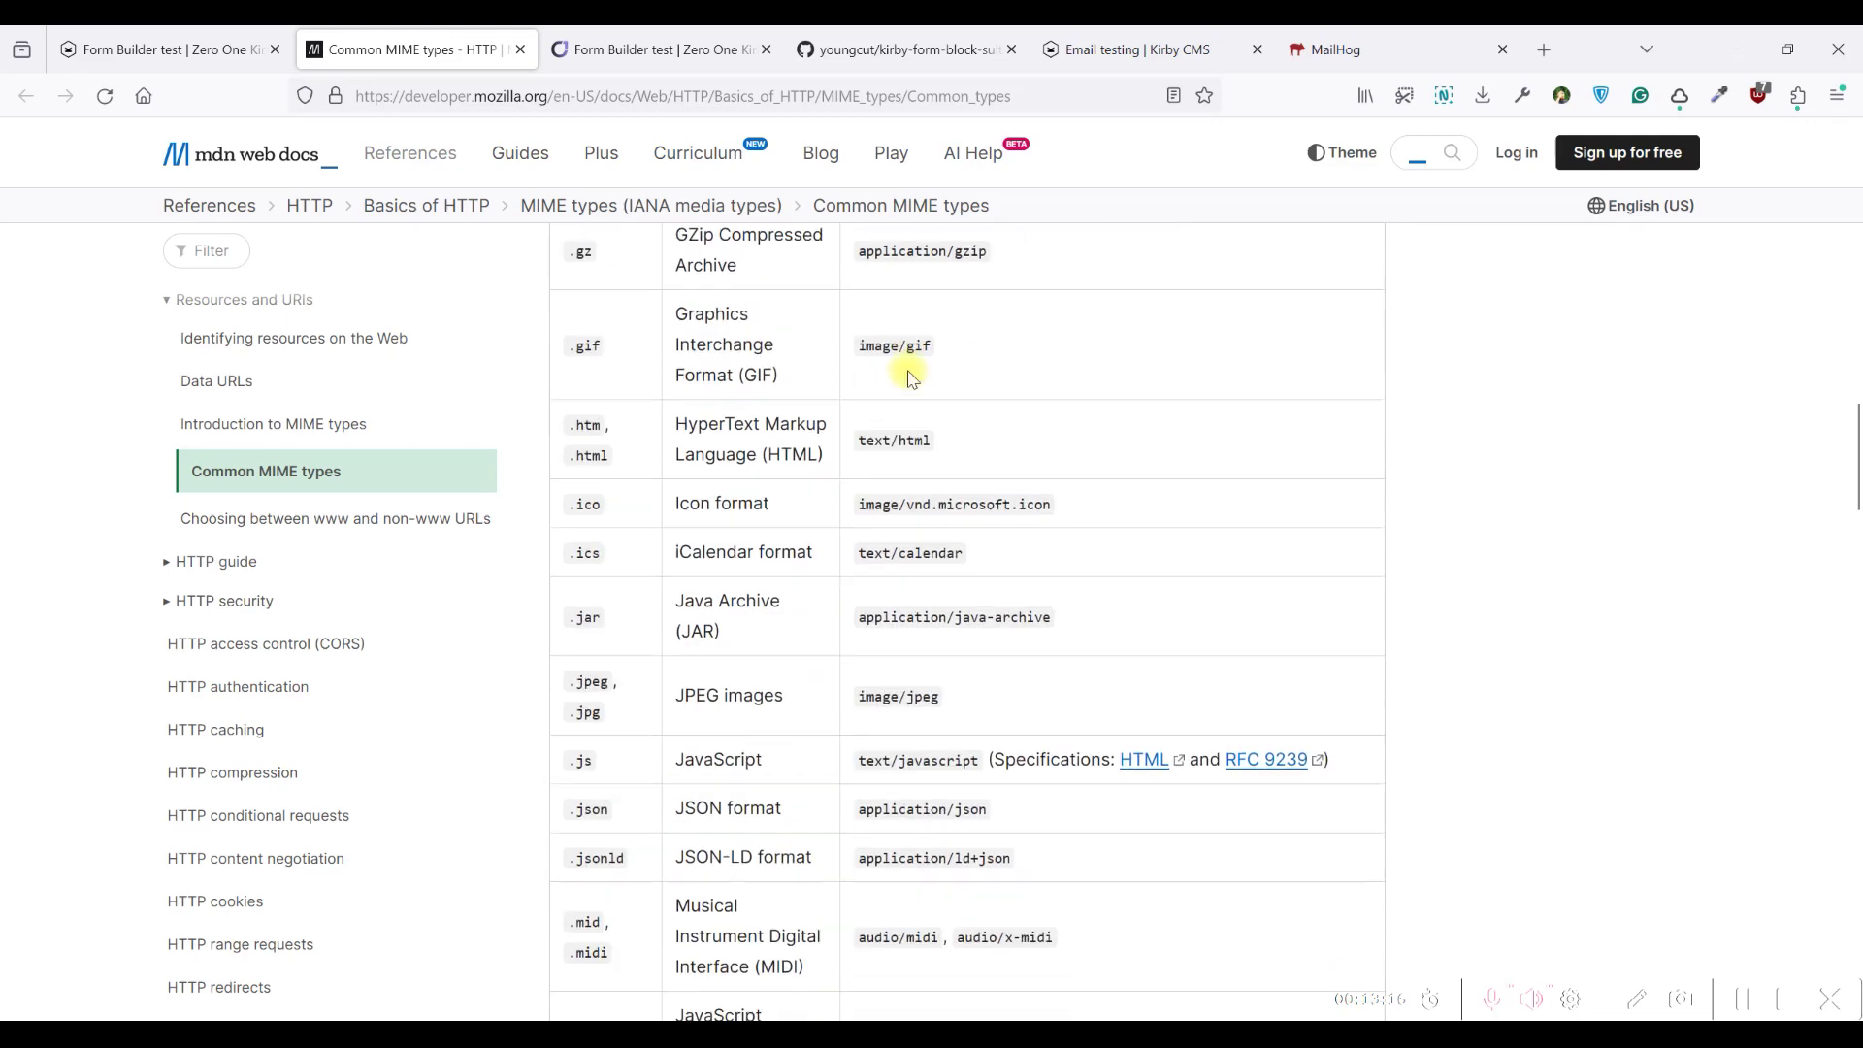
pyautogui.scroll(3, 909, 381)
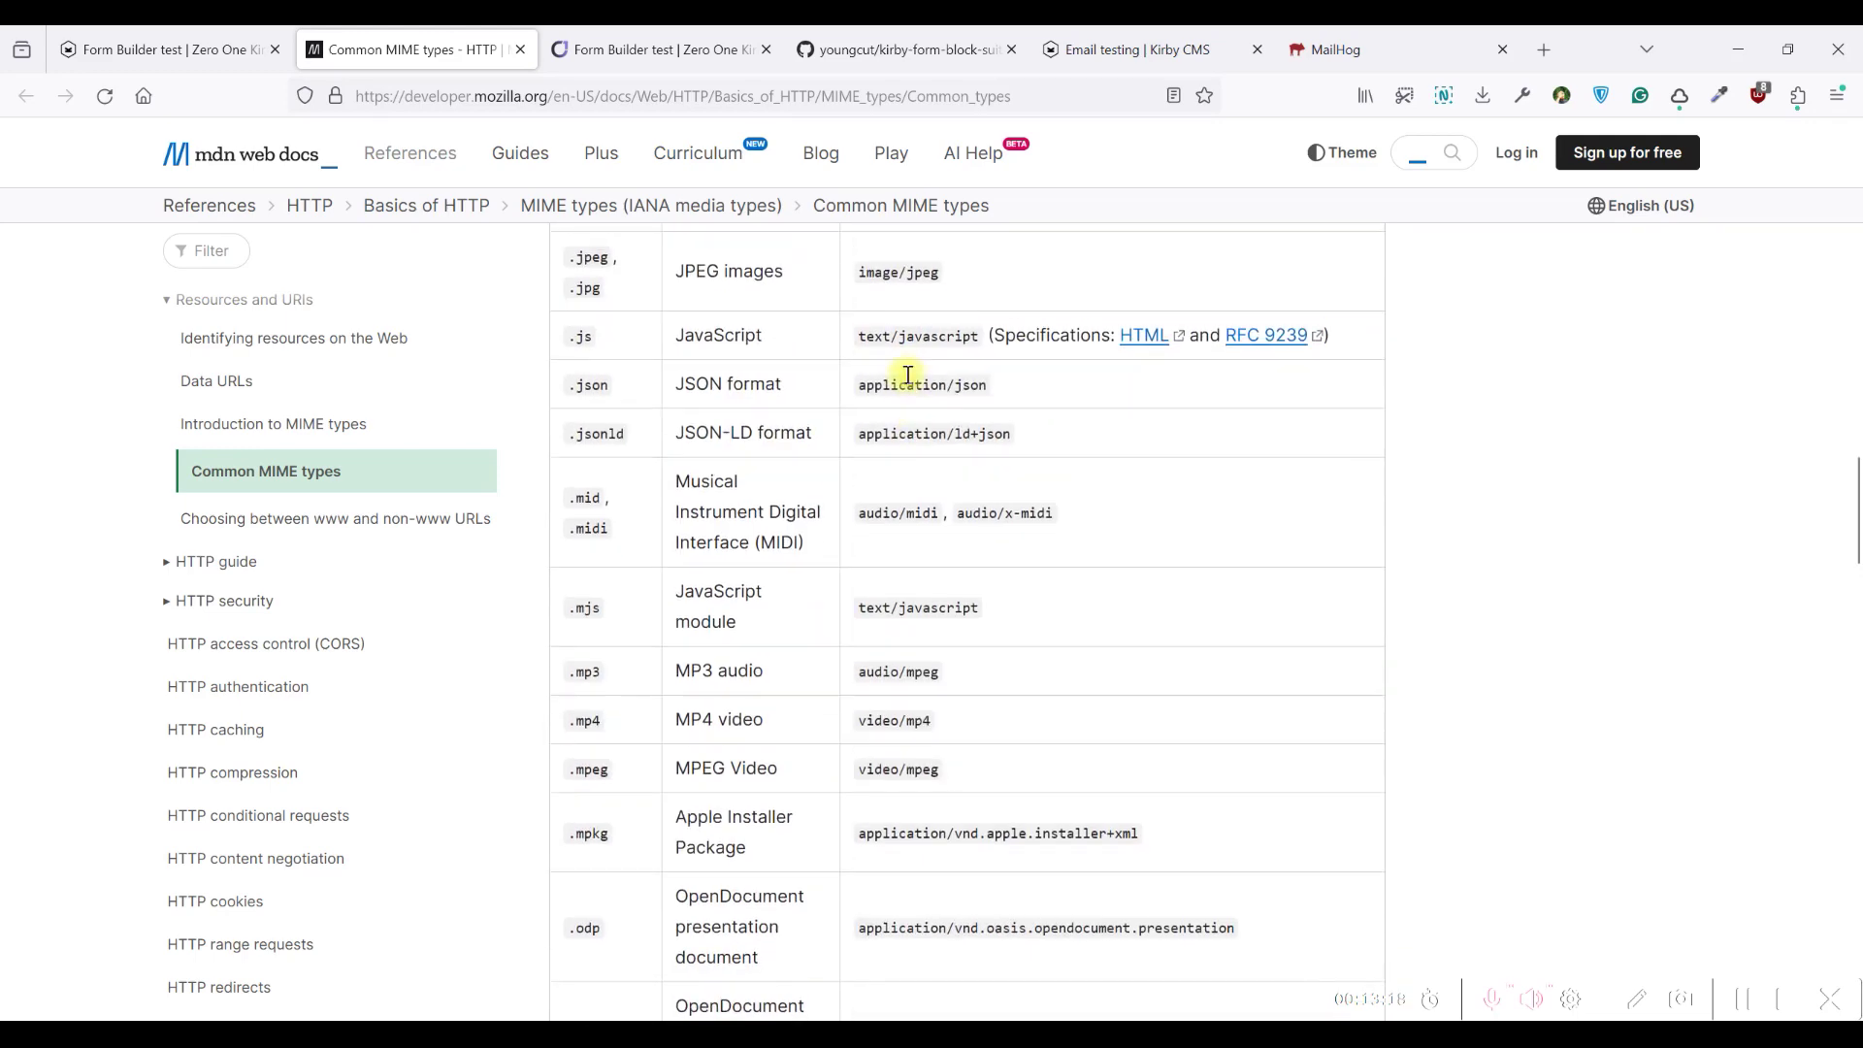
pyautogui.scroll(4, 902, 379)
pyautogui.scroll(-9, 902, 378)
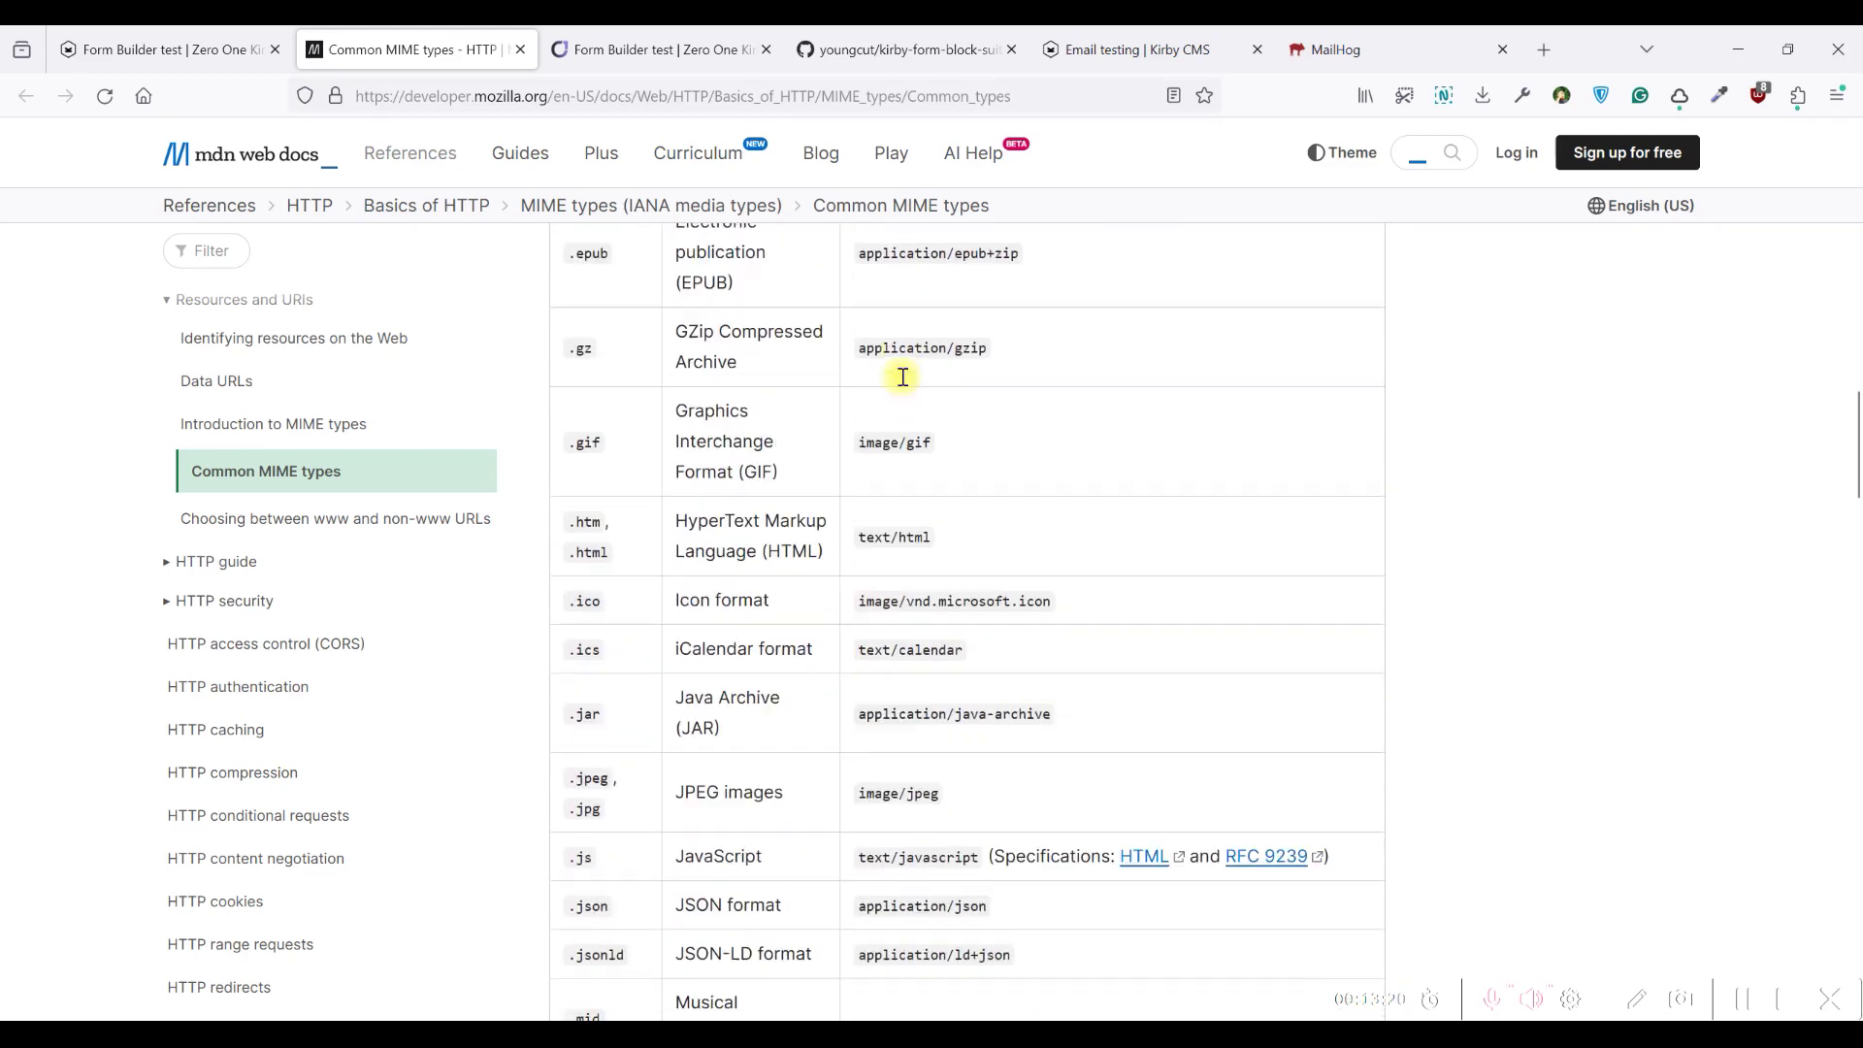
pyautogui.scroll(-14, 907, 384)
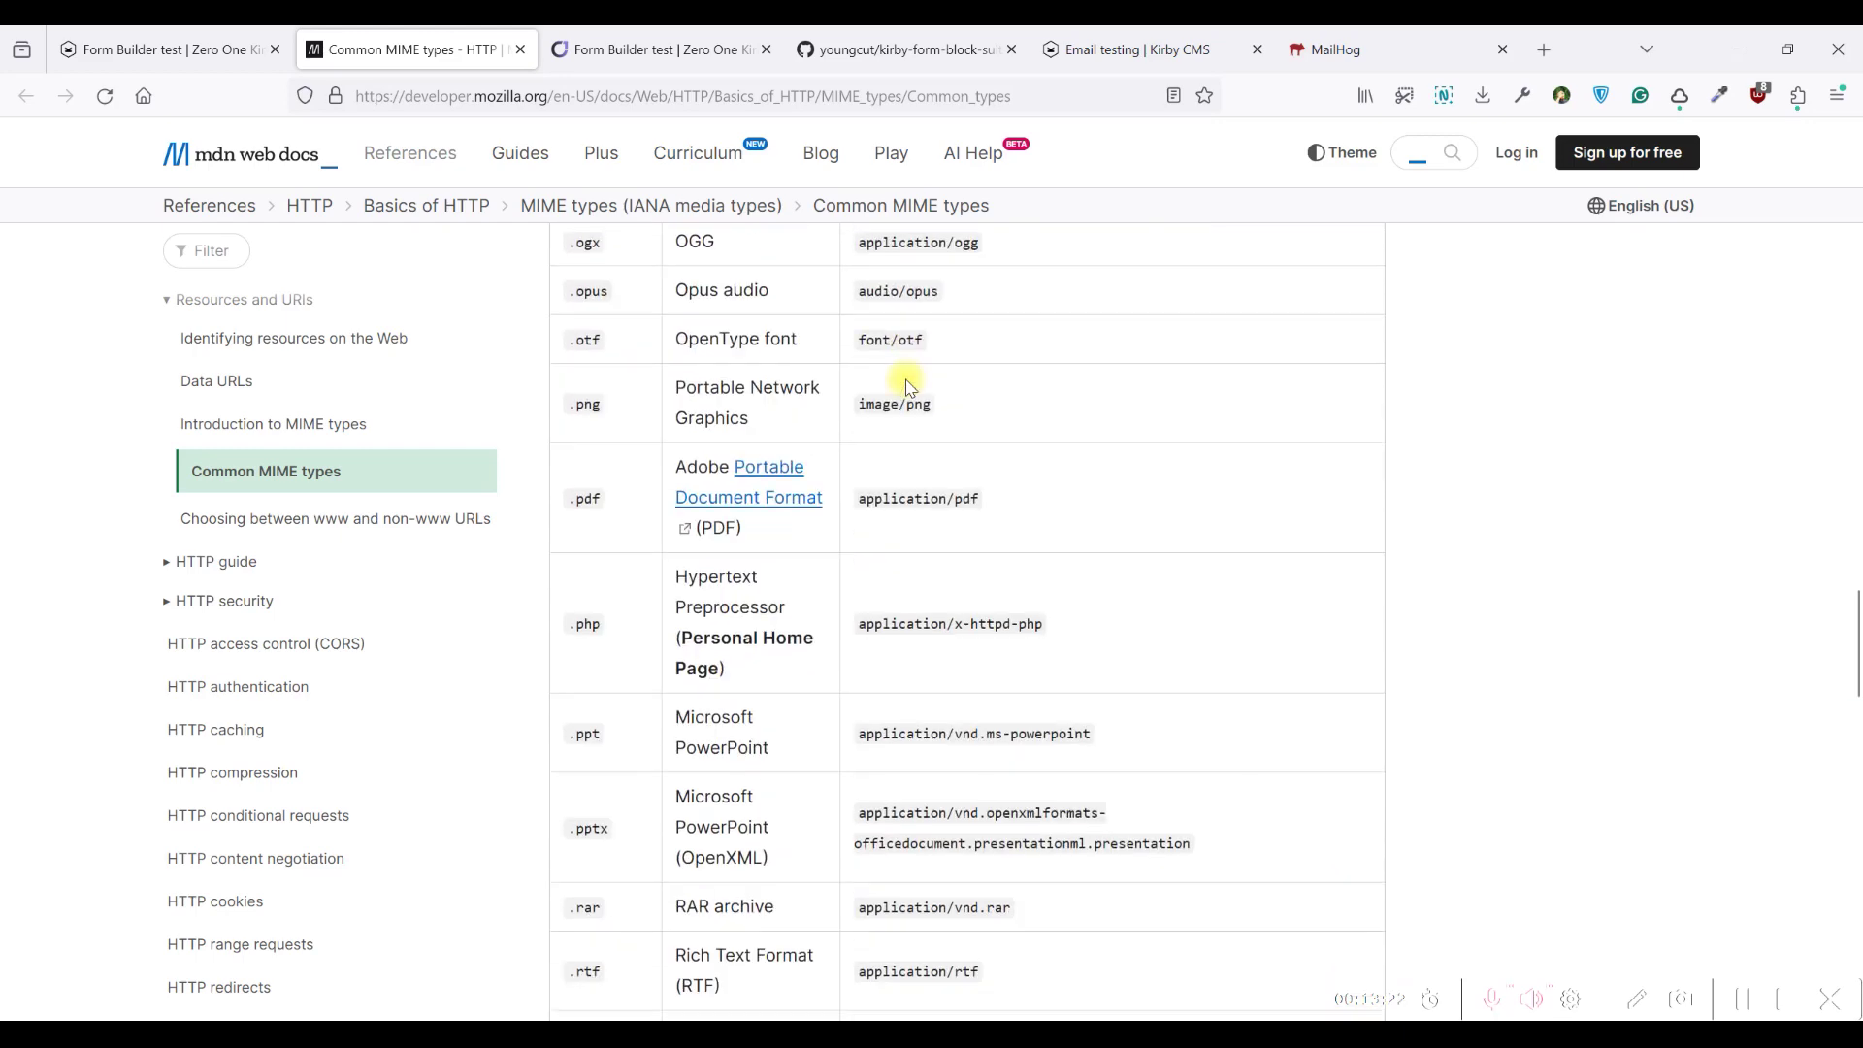
pyautogui.scroll(3, 931, 388)
# Add application/pdf as the accepted MIME type and lower the max file size to 3 MB
pyautogui.hotkey('ctrl', 'c')
pyautogui.click(165, 49)
pyautogui.click(1145, 580)
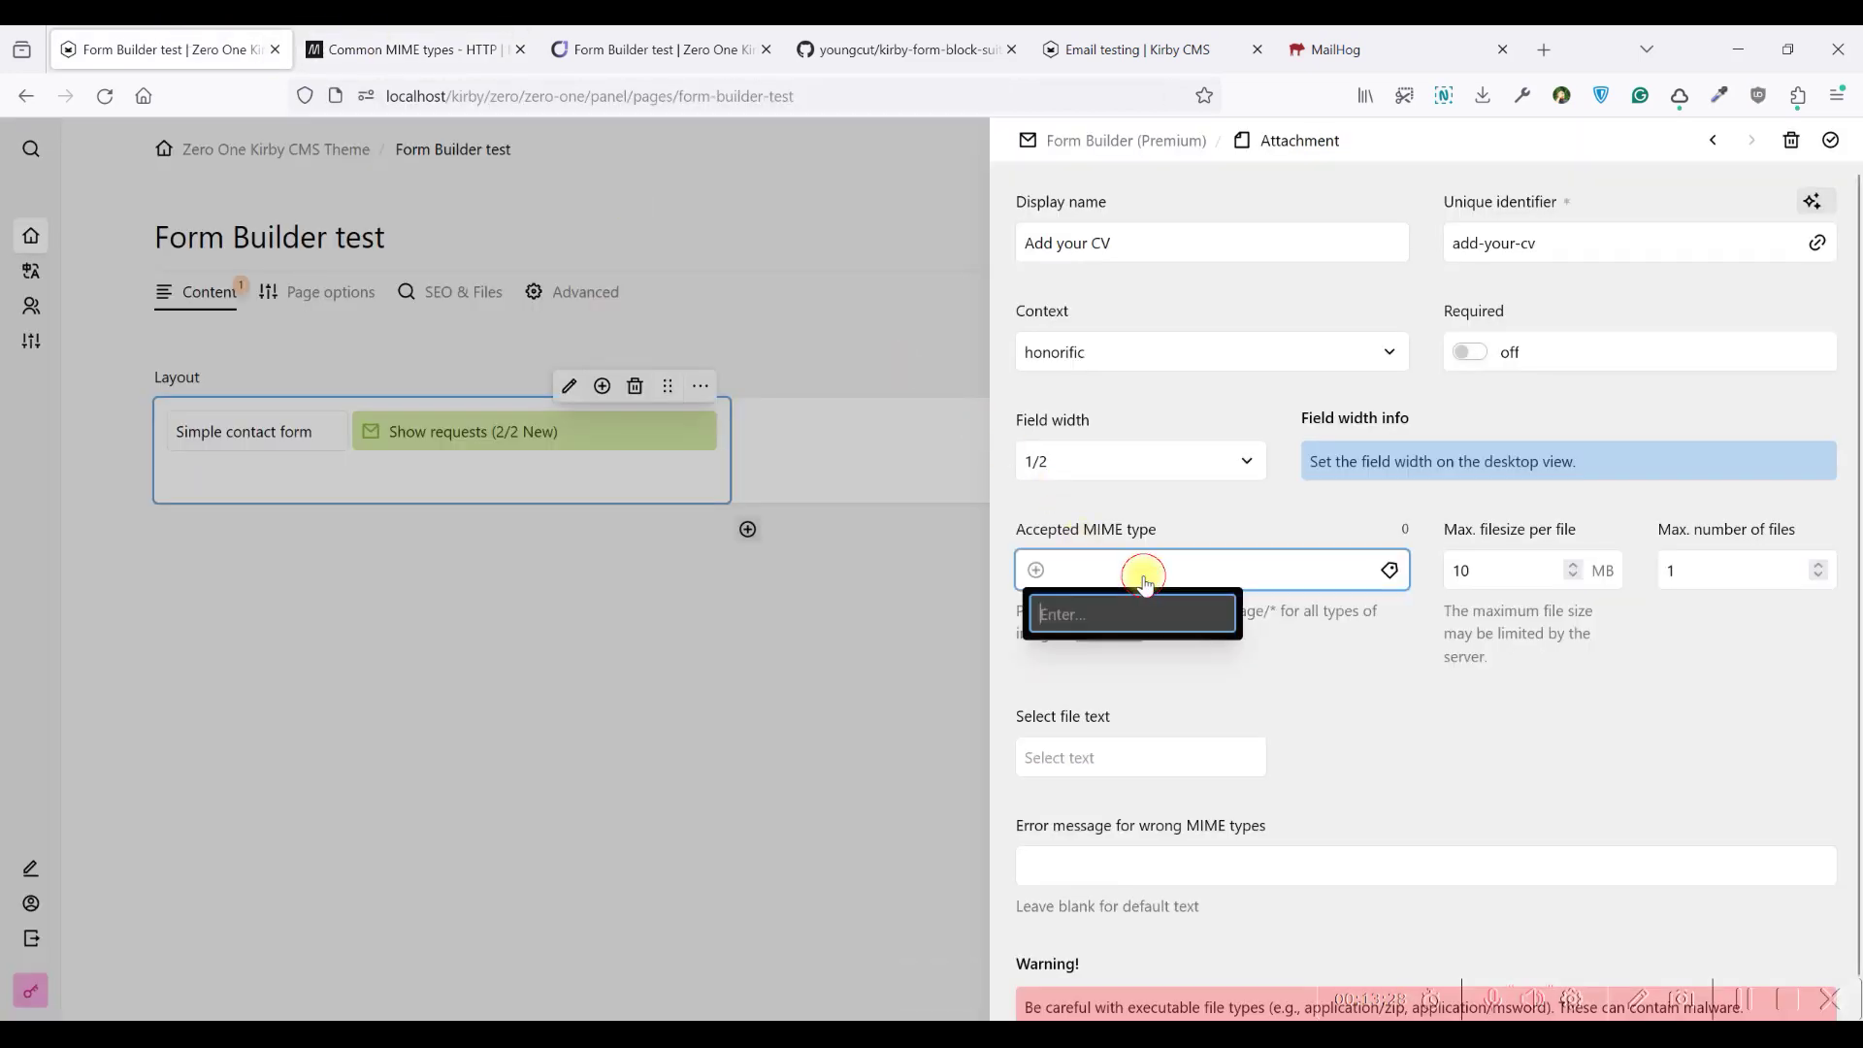
pyautogui.hotkey('ctrl', 'v')
pyautogui.press('Return')
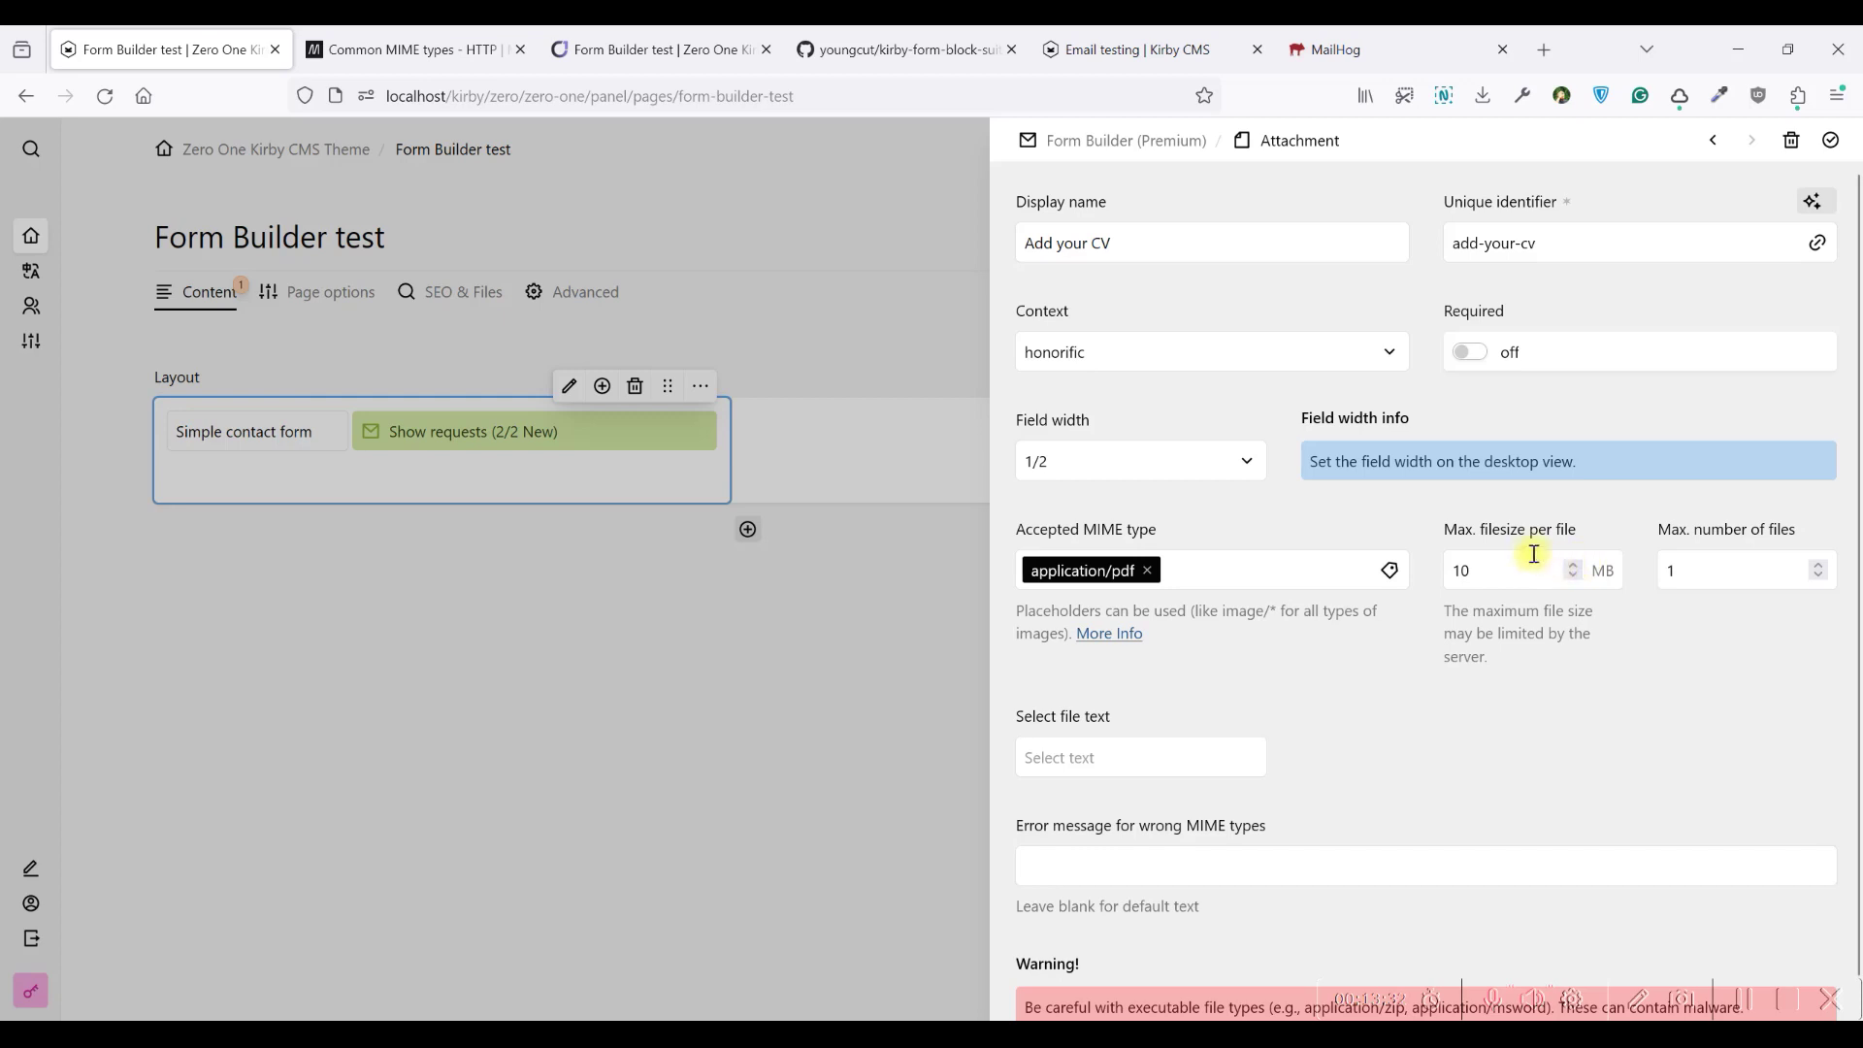
pyautogui.click(1576, 578)
pyautogui.click(1576, 577)
pyautogui.click(1576, 577)
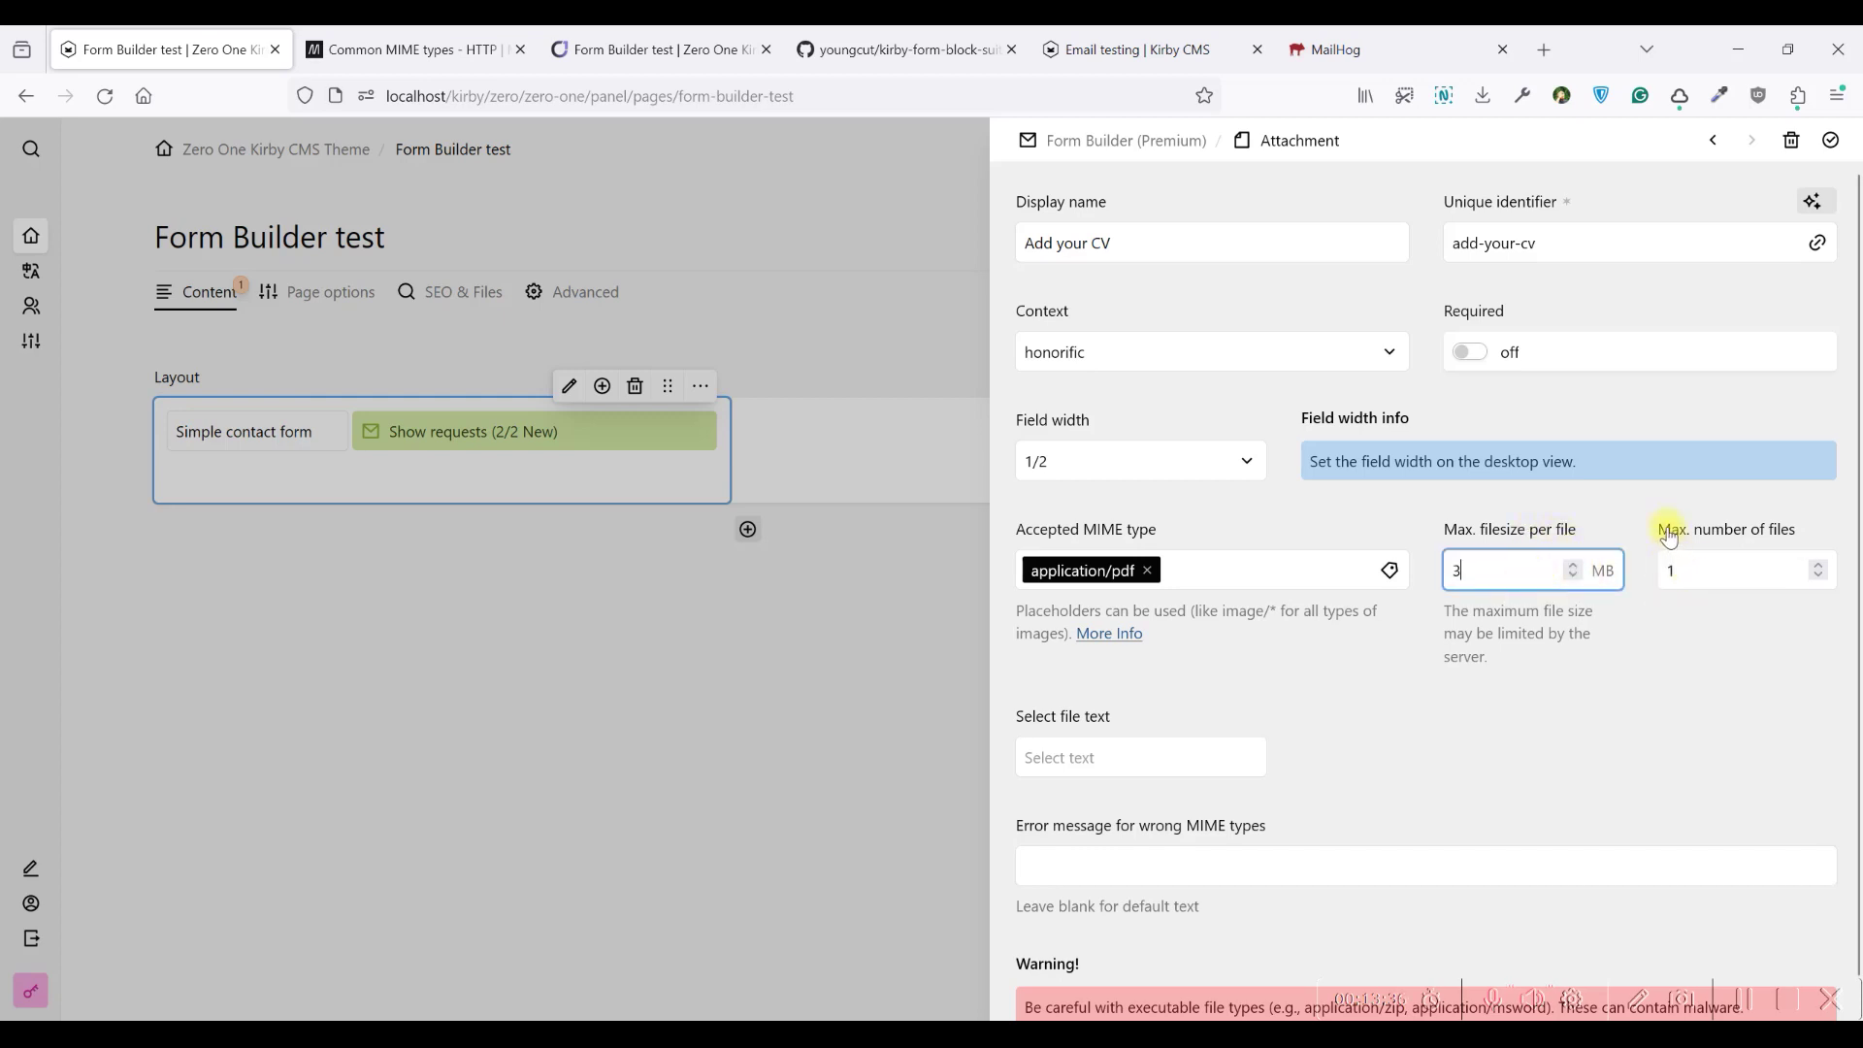
pyautogui.click(1449, 676)
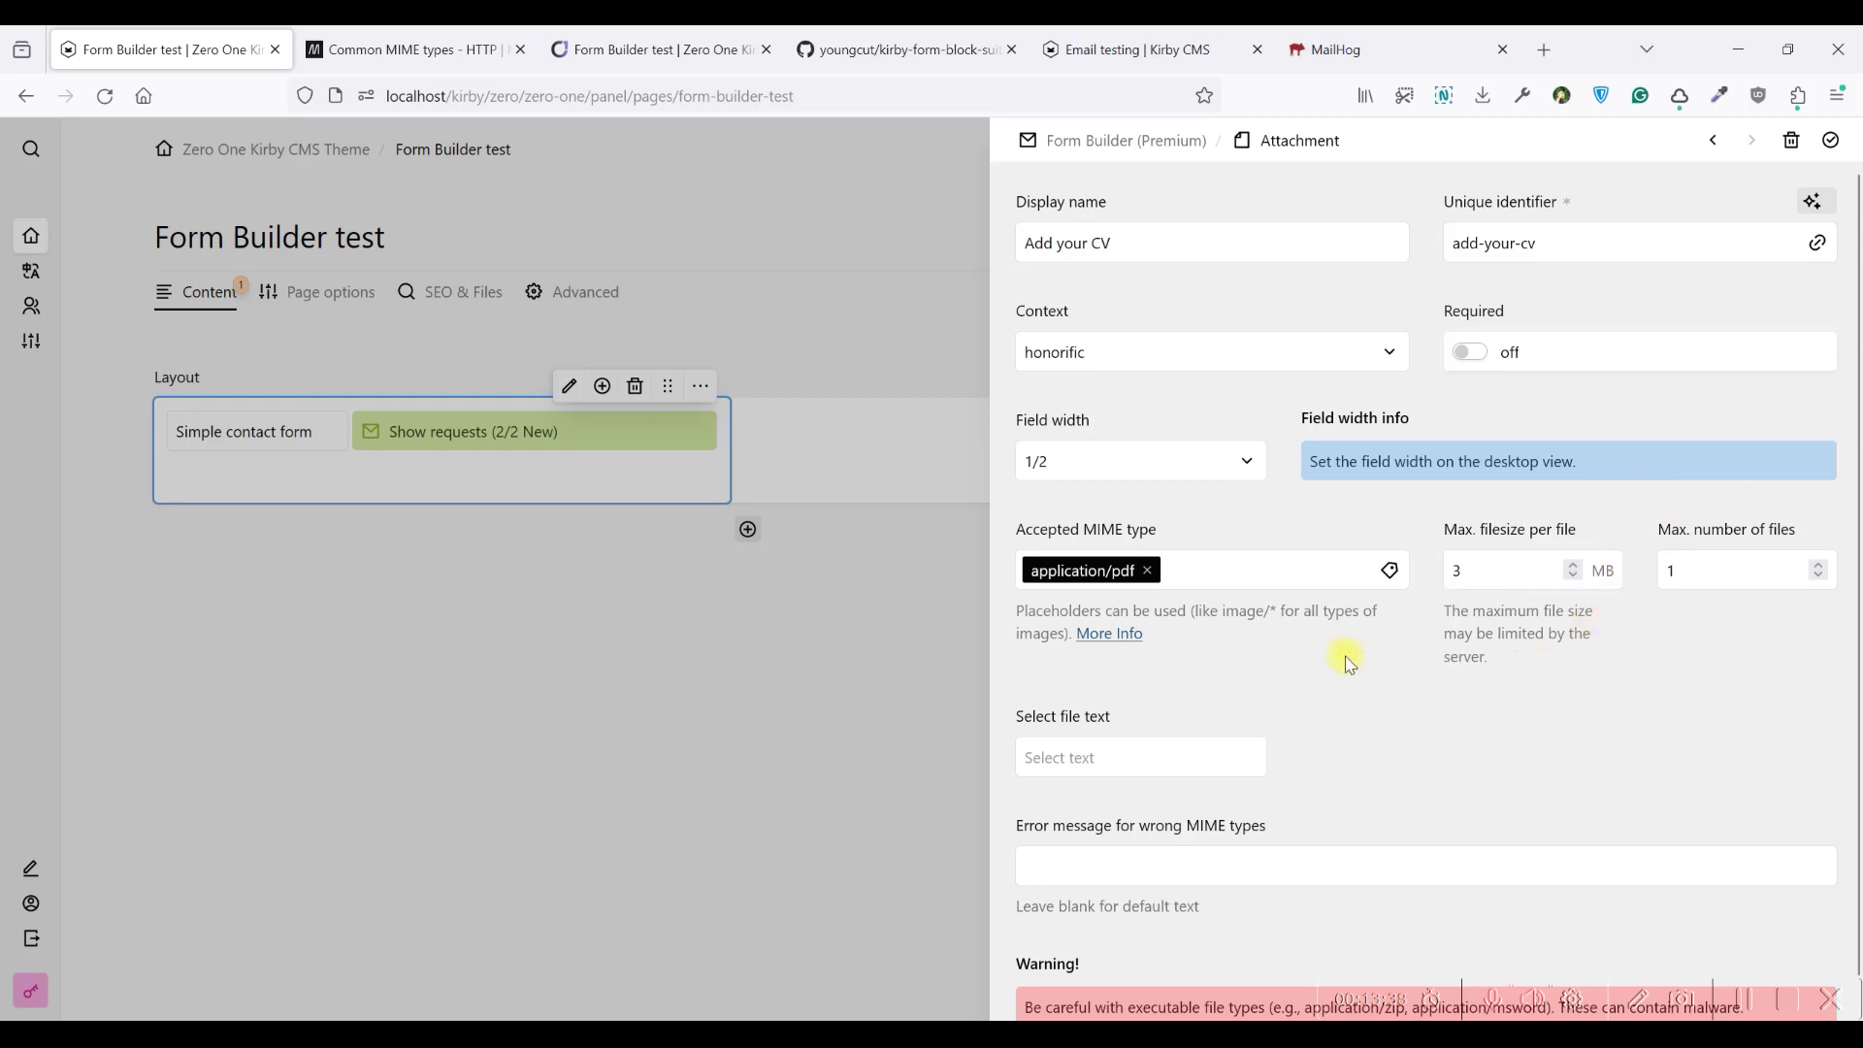
# Set the error message 'Only PDF files allowed', then confirm and close the editor
pyautogui.scroll(-1, 1275, 647)
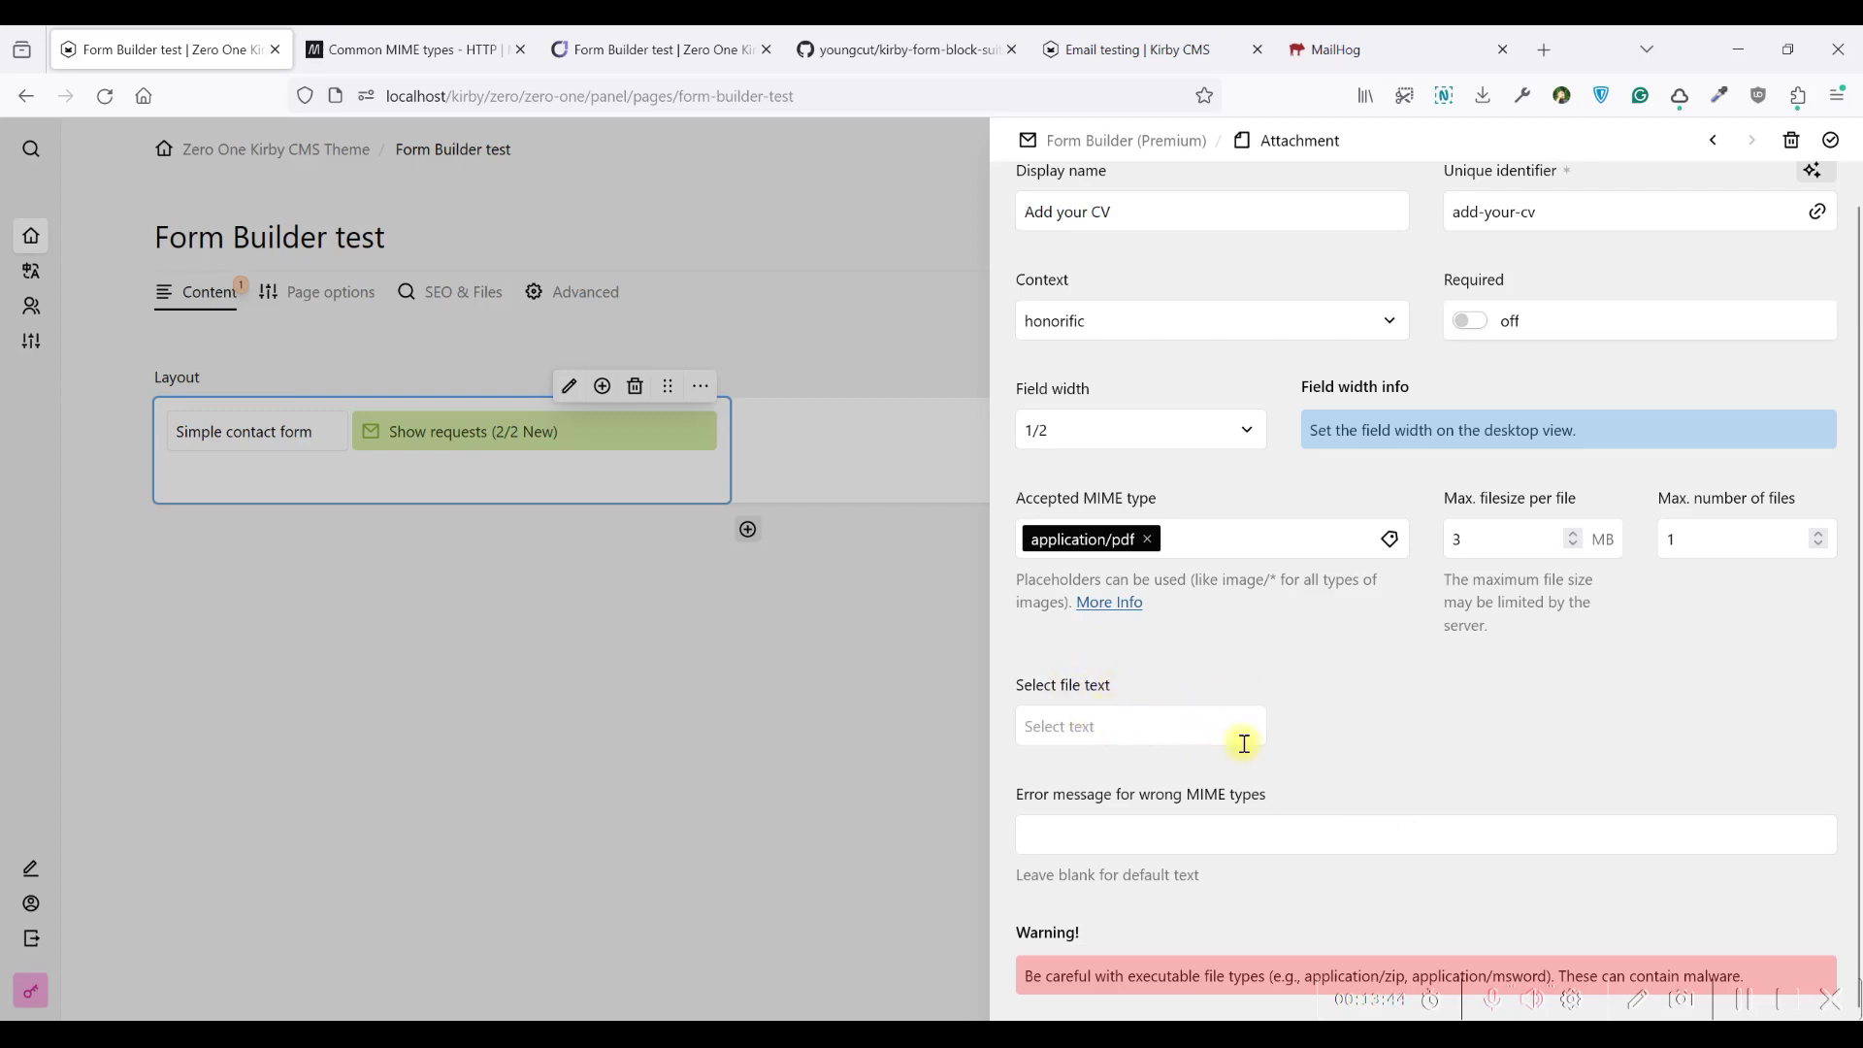
pyautogui.click(1168, 833)
pyautogui.write('Only P')
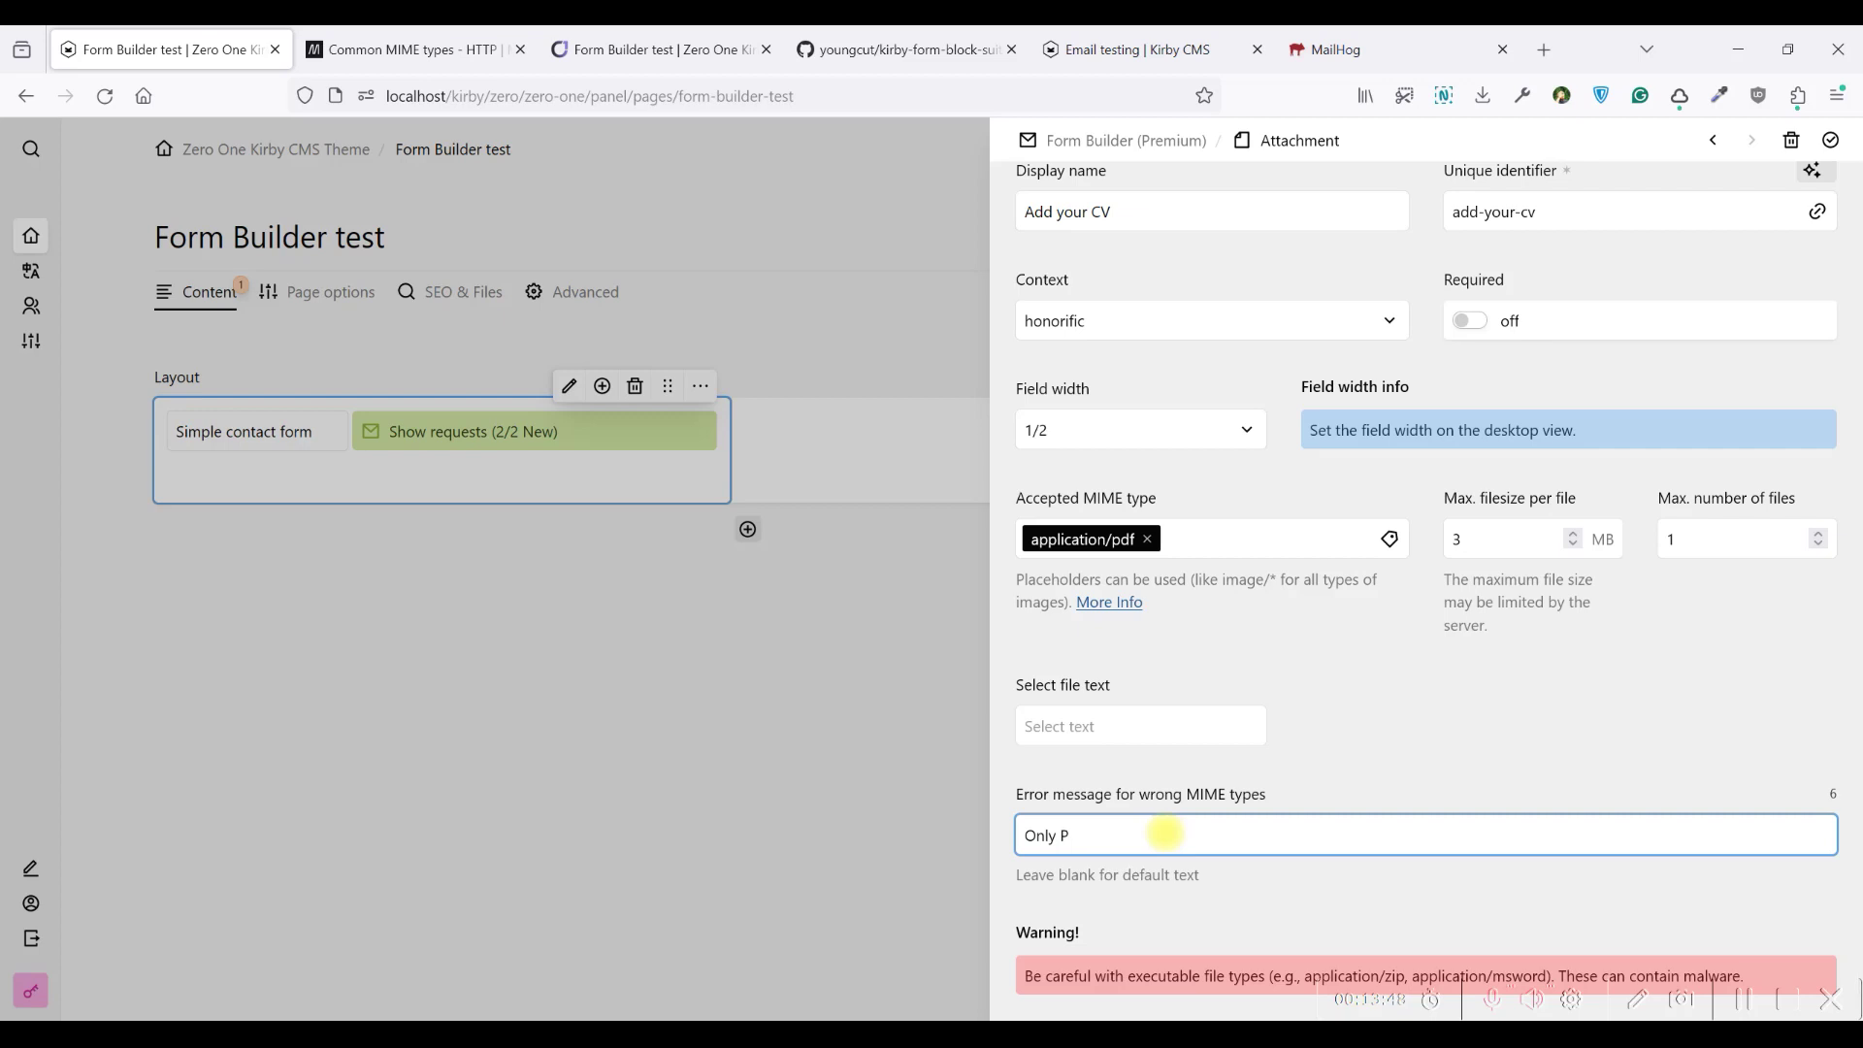
pyautogui.write('DF files allowed')
pyautogui.click(1831, 143)
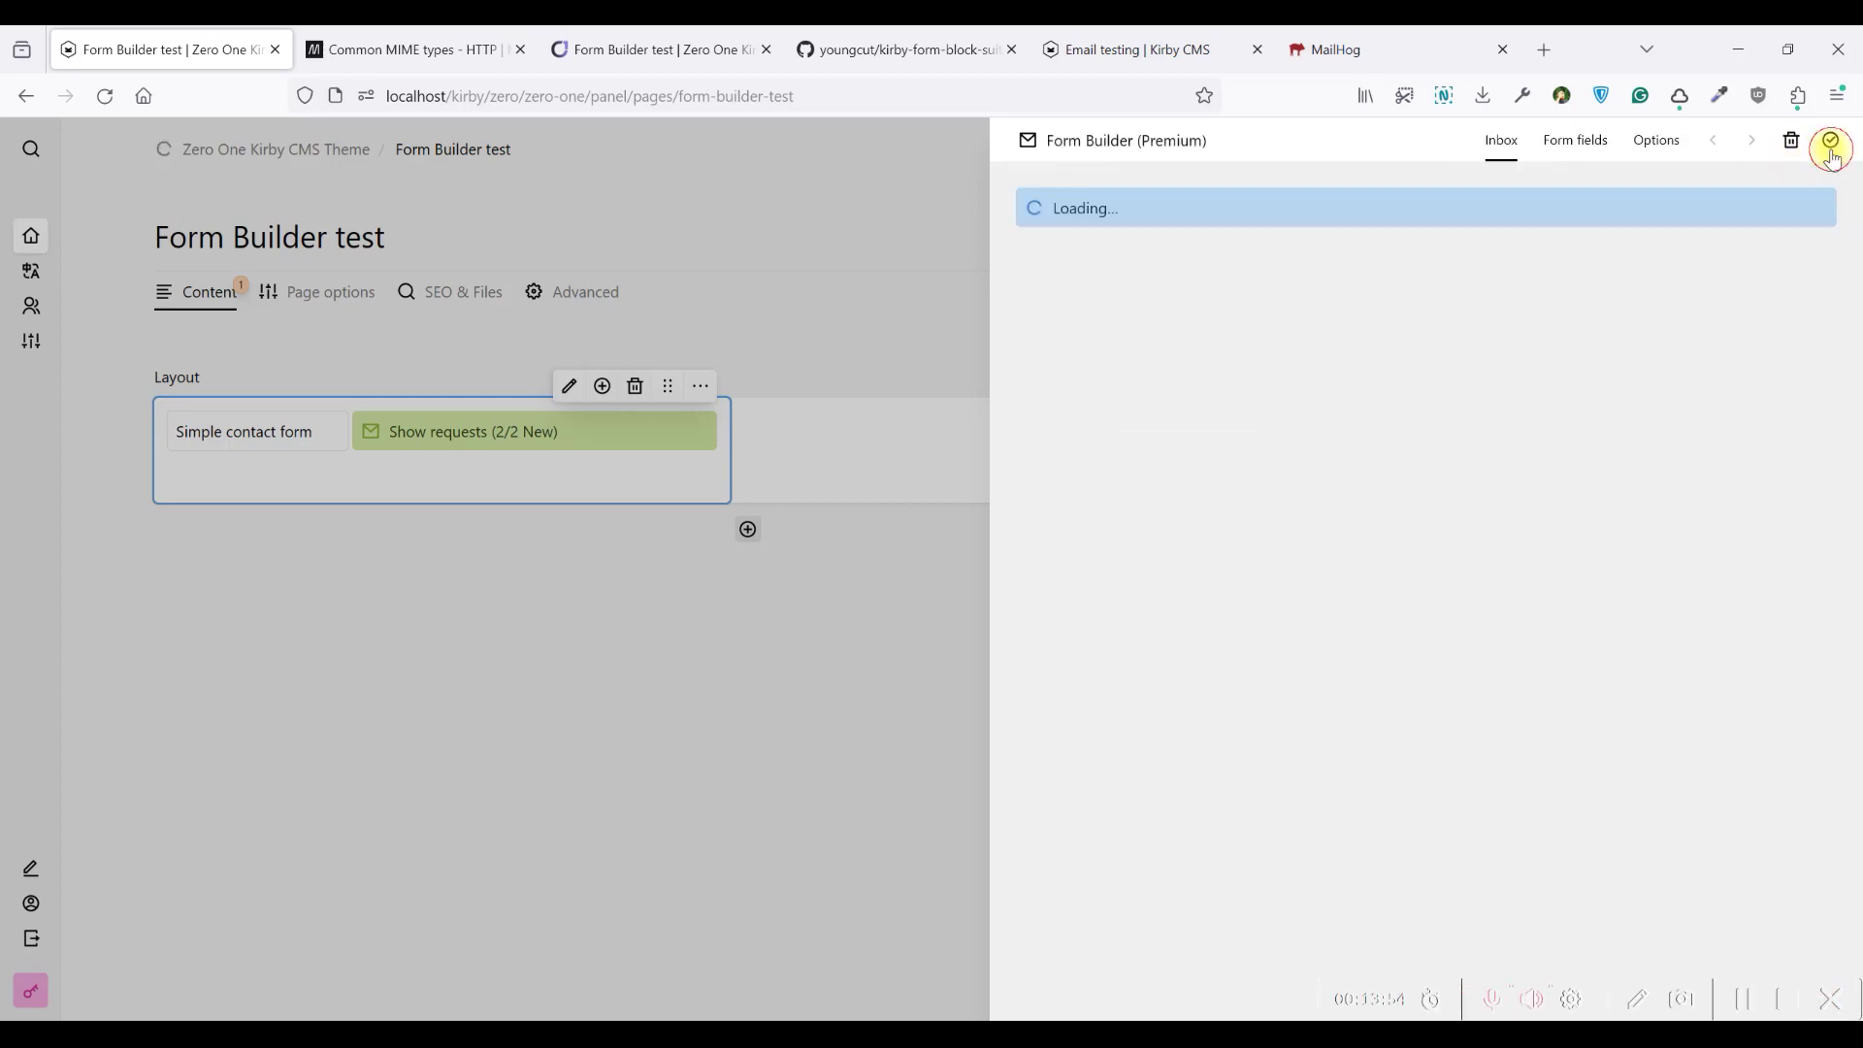
pyautogui.click(1828, 144)
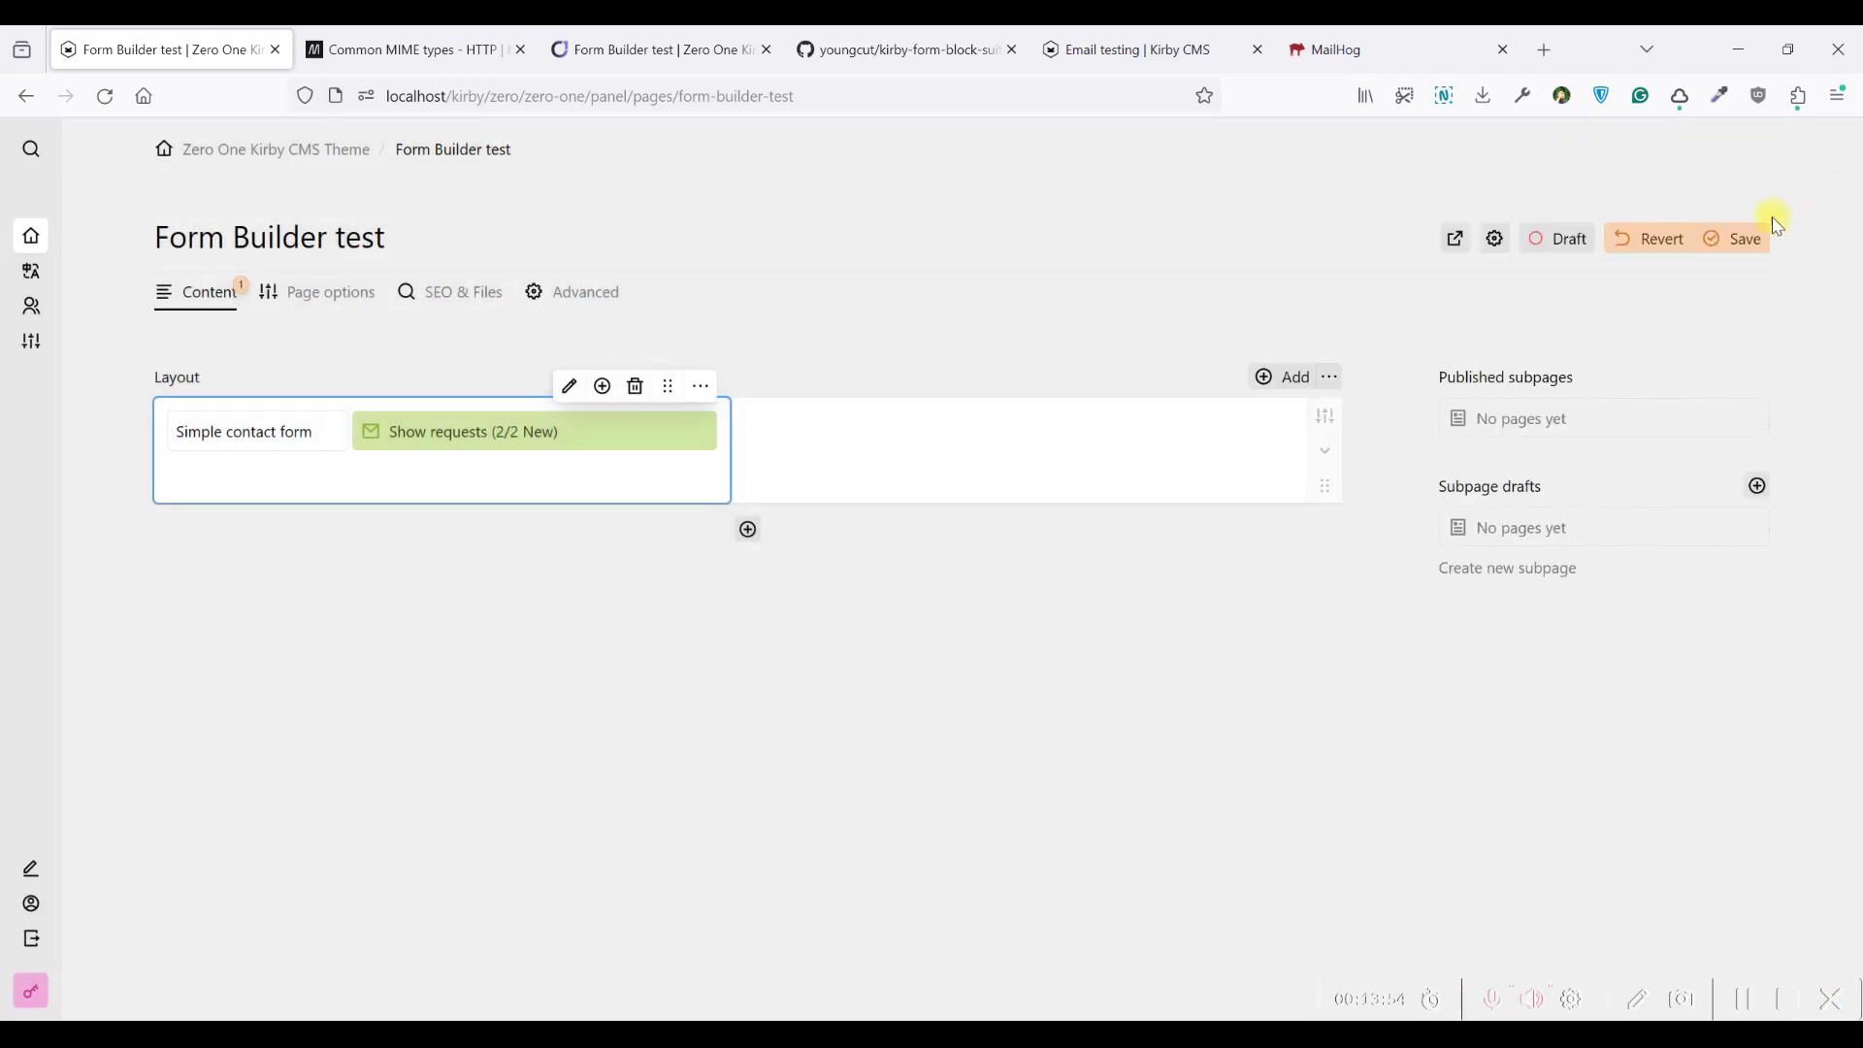
# Close the MIME types reference and reload the page's site preview to show the new field
pyautogui.click(415, 37)
pyautogui.click(520, 49)
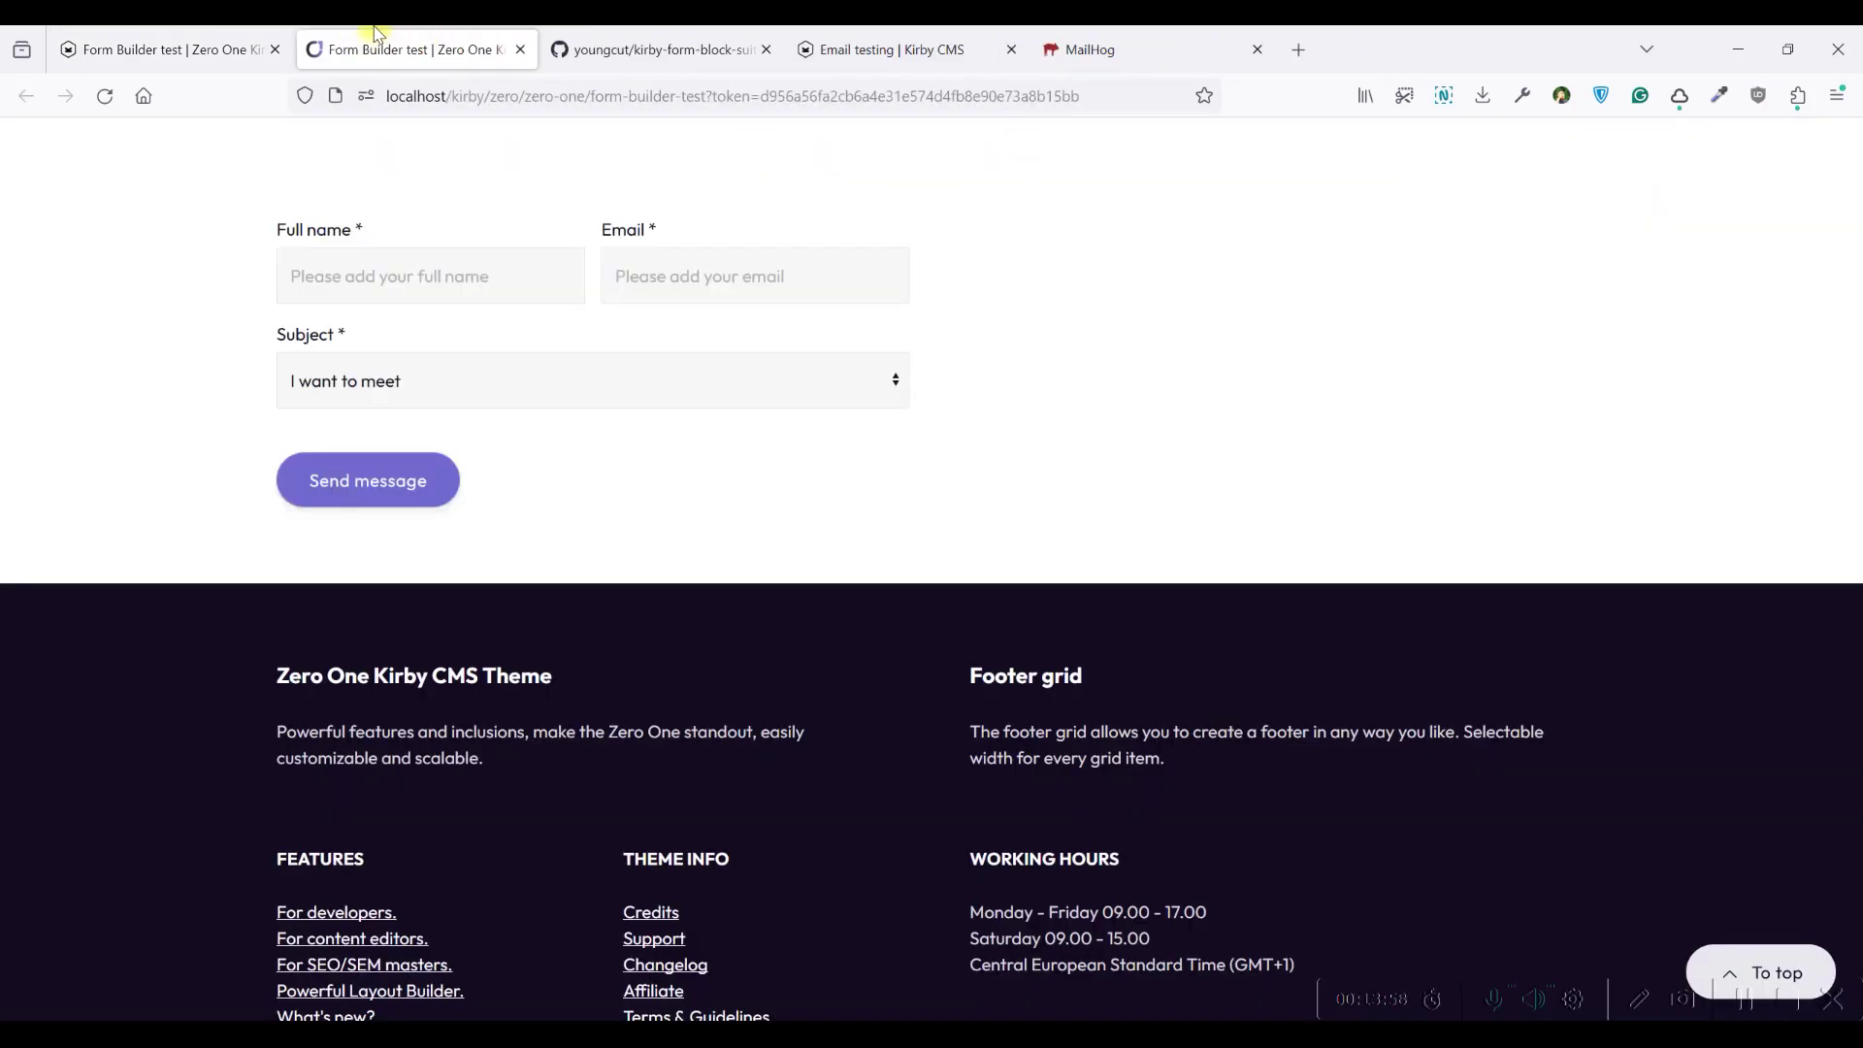
pyautogui.click(105, 96)
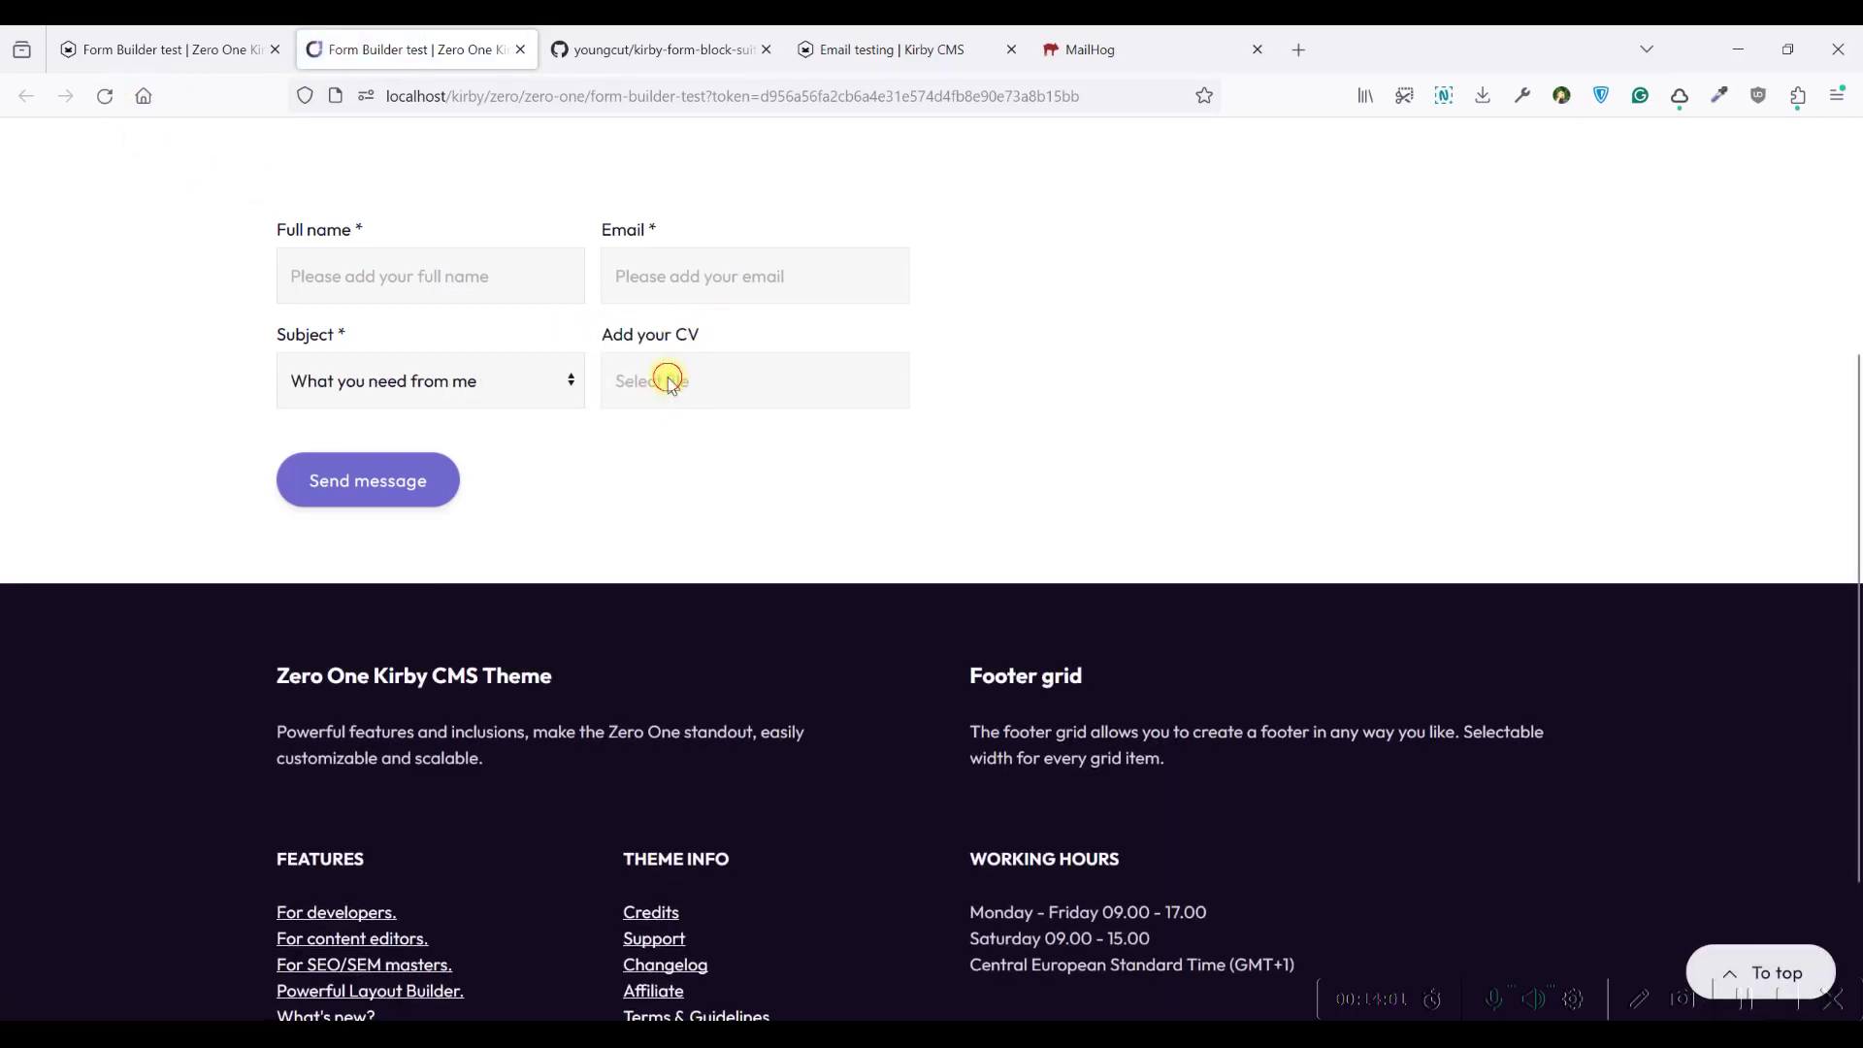
# Attach the 'B in B conference companies' PDF from Desktop's B2B conference MIKI folder as the CV
pyautogui.click(671, 381)
pyautogui.click(1191, 784)
pyautogui.click(1191, 784)
pyautogui.click(1190, 784)
pyautogui.click(1190, 784)
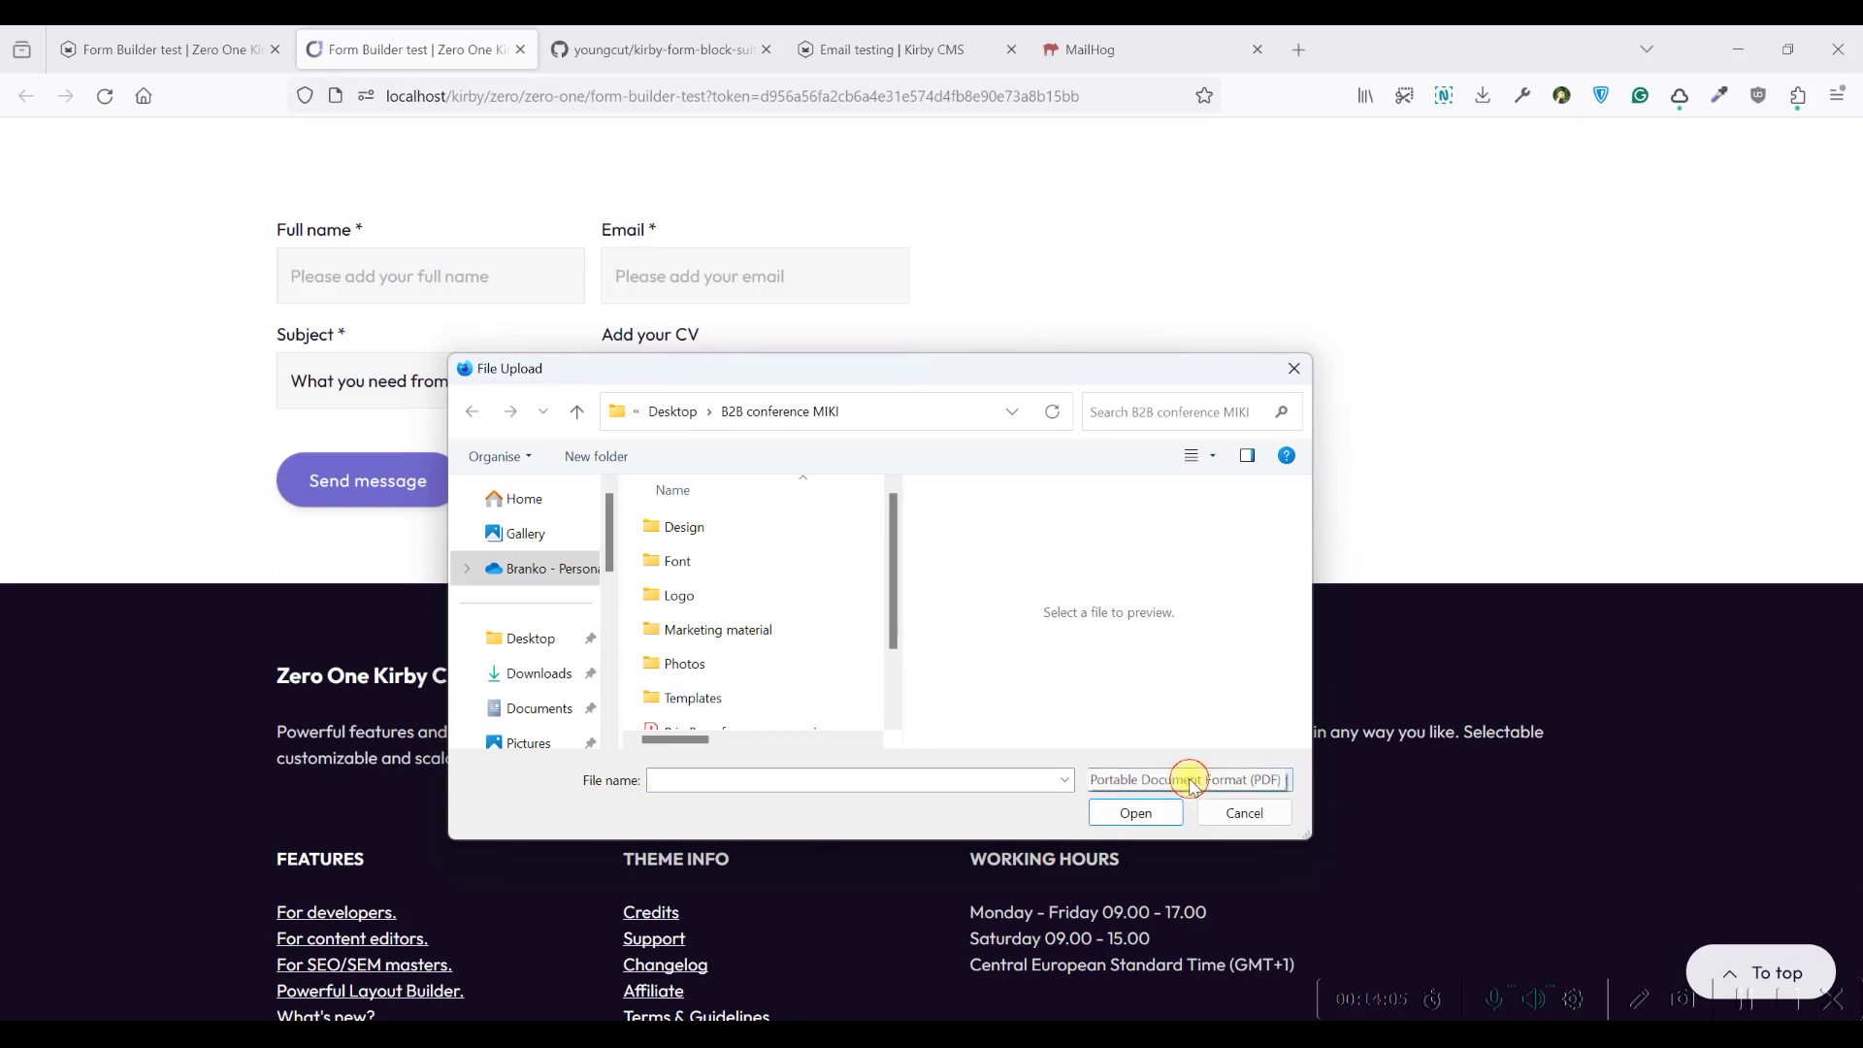
pyautogui.click(504, 571)
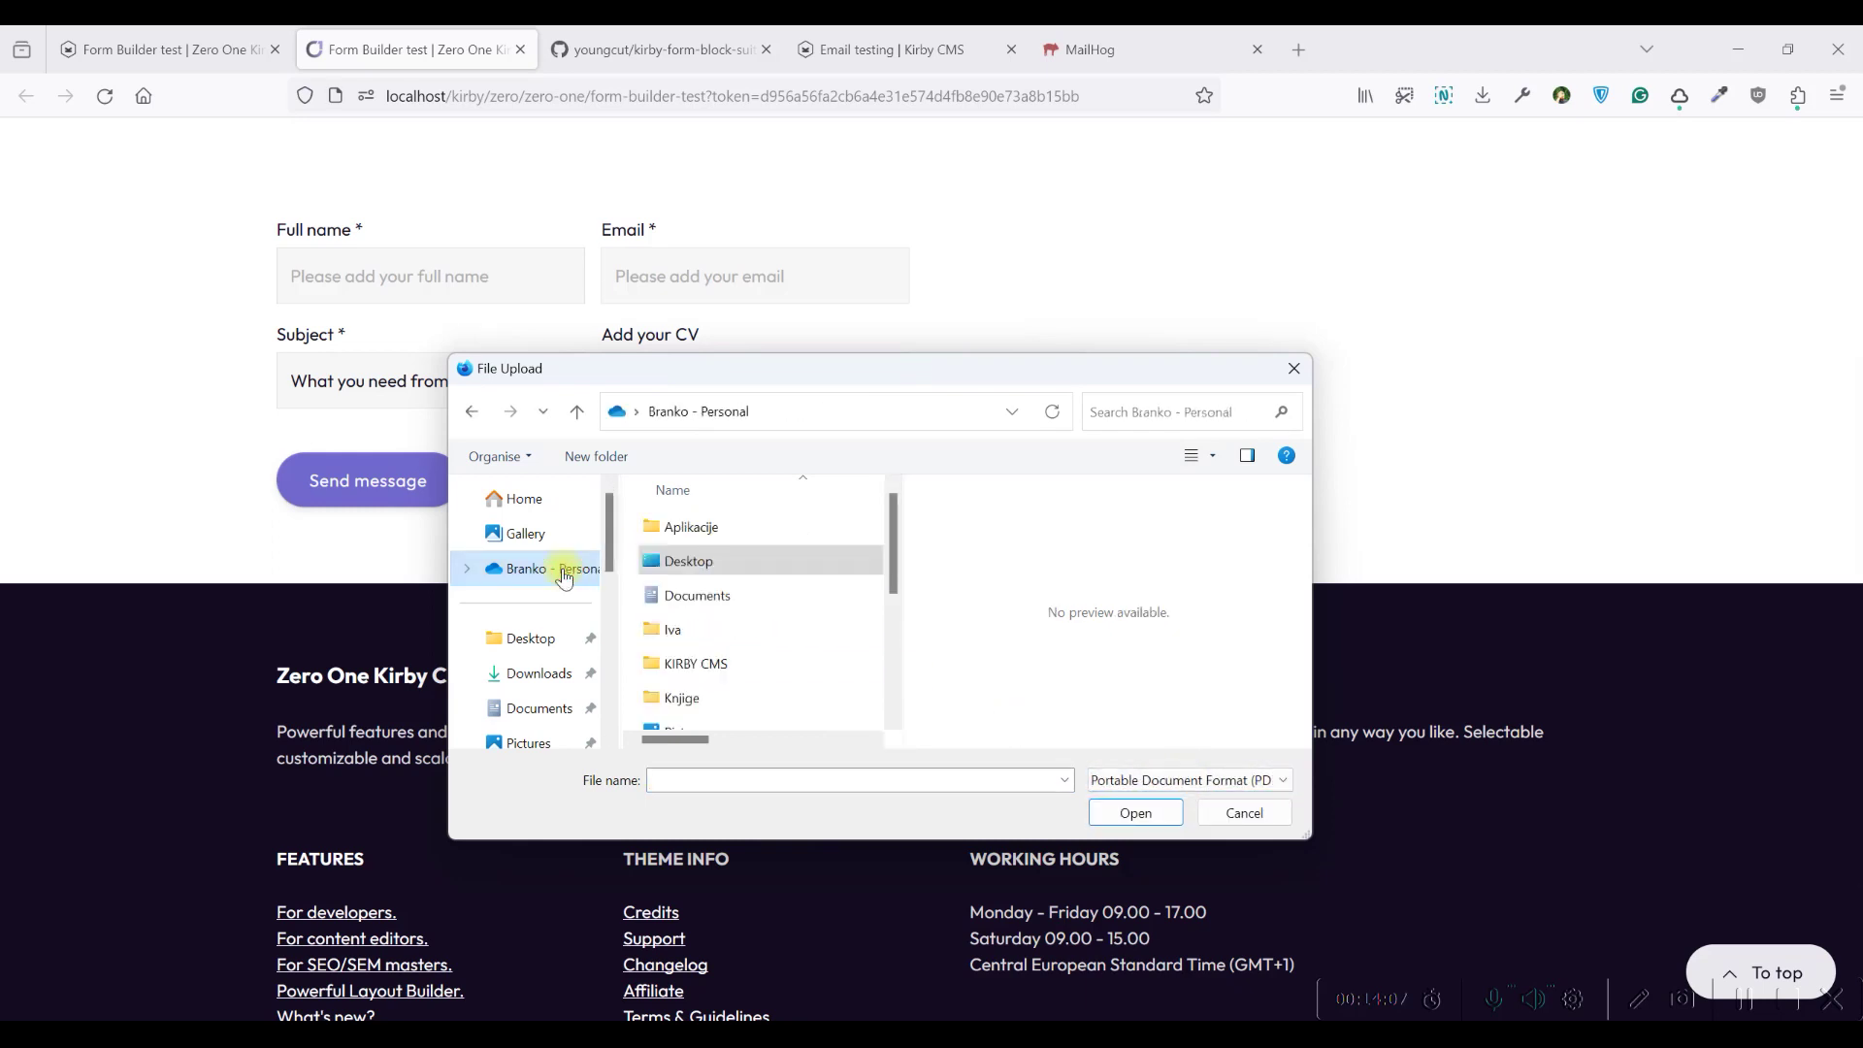
pyautogui.doubleClick(663, 575)
pyautogui.doubleClick(705, 541)
pyautogui.scroll(-2, 718, 602)
pyautogui.click(735, 659)
pyautogui.click(1116, 810)
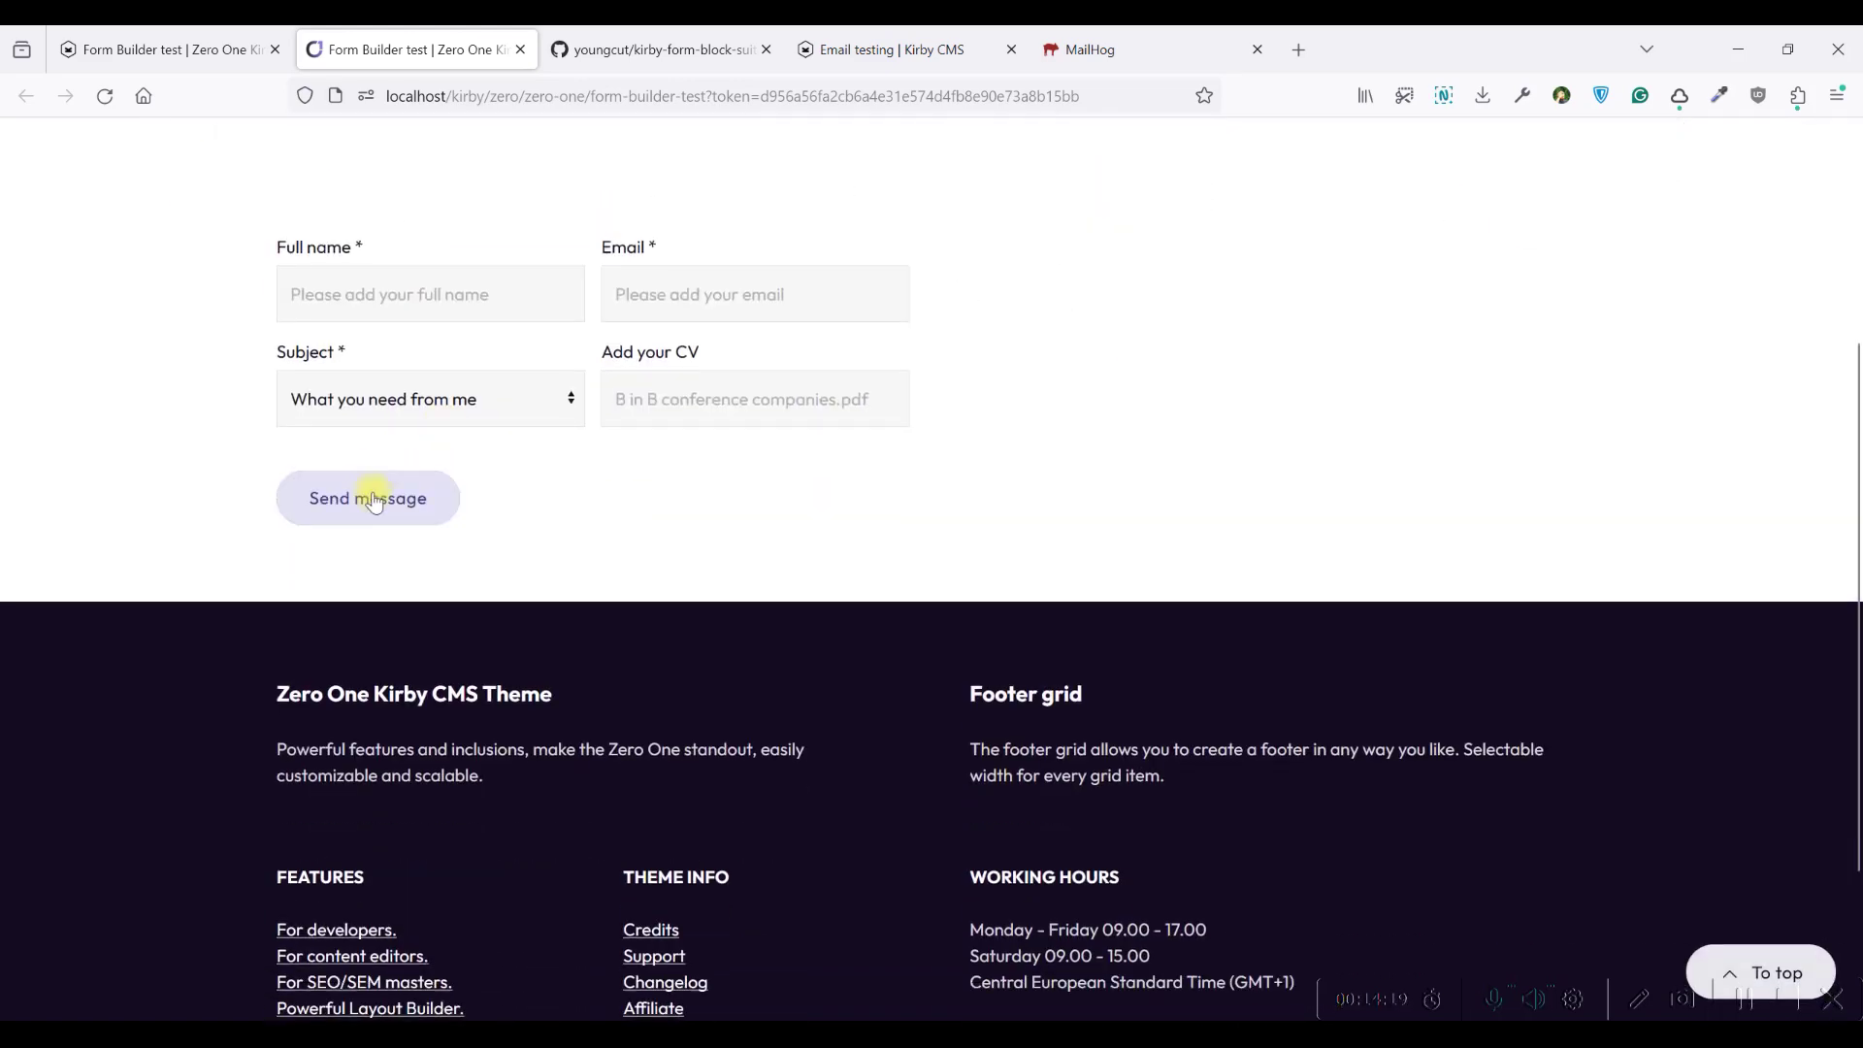
# Fill in the full name, a test e-mail and subject 'I want to talk', then send the form
pyautogui.click(374, 499)
pyautogui.click(360, 292)
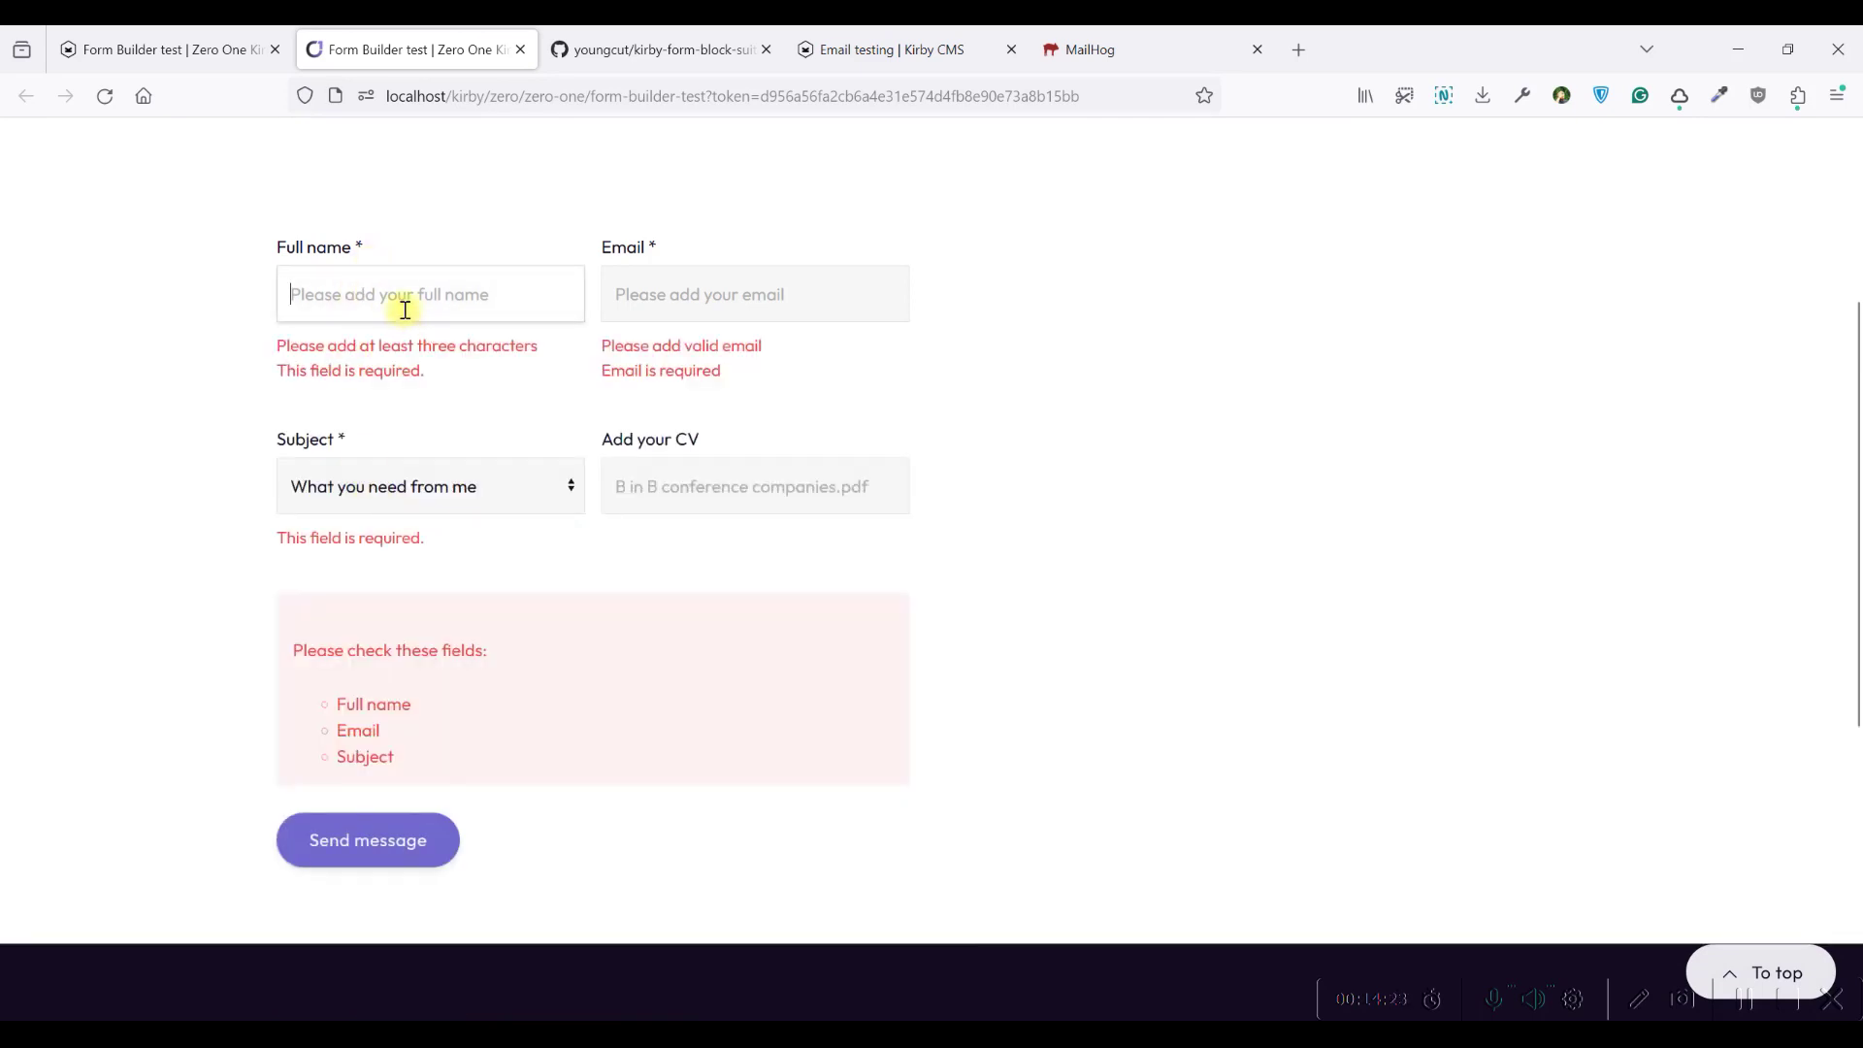
pyautogui.write('Branko')
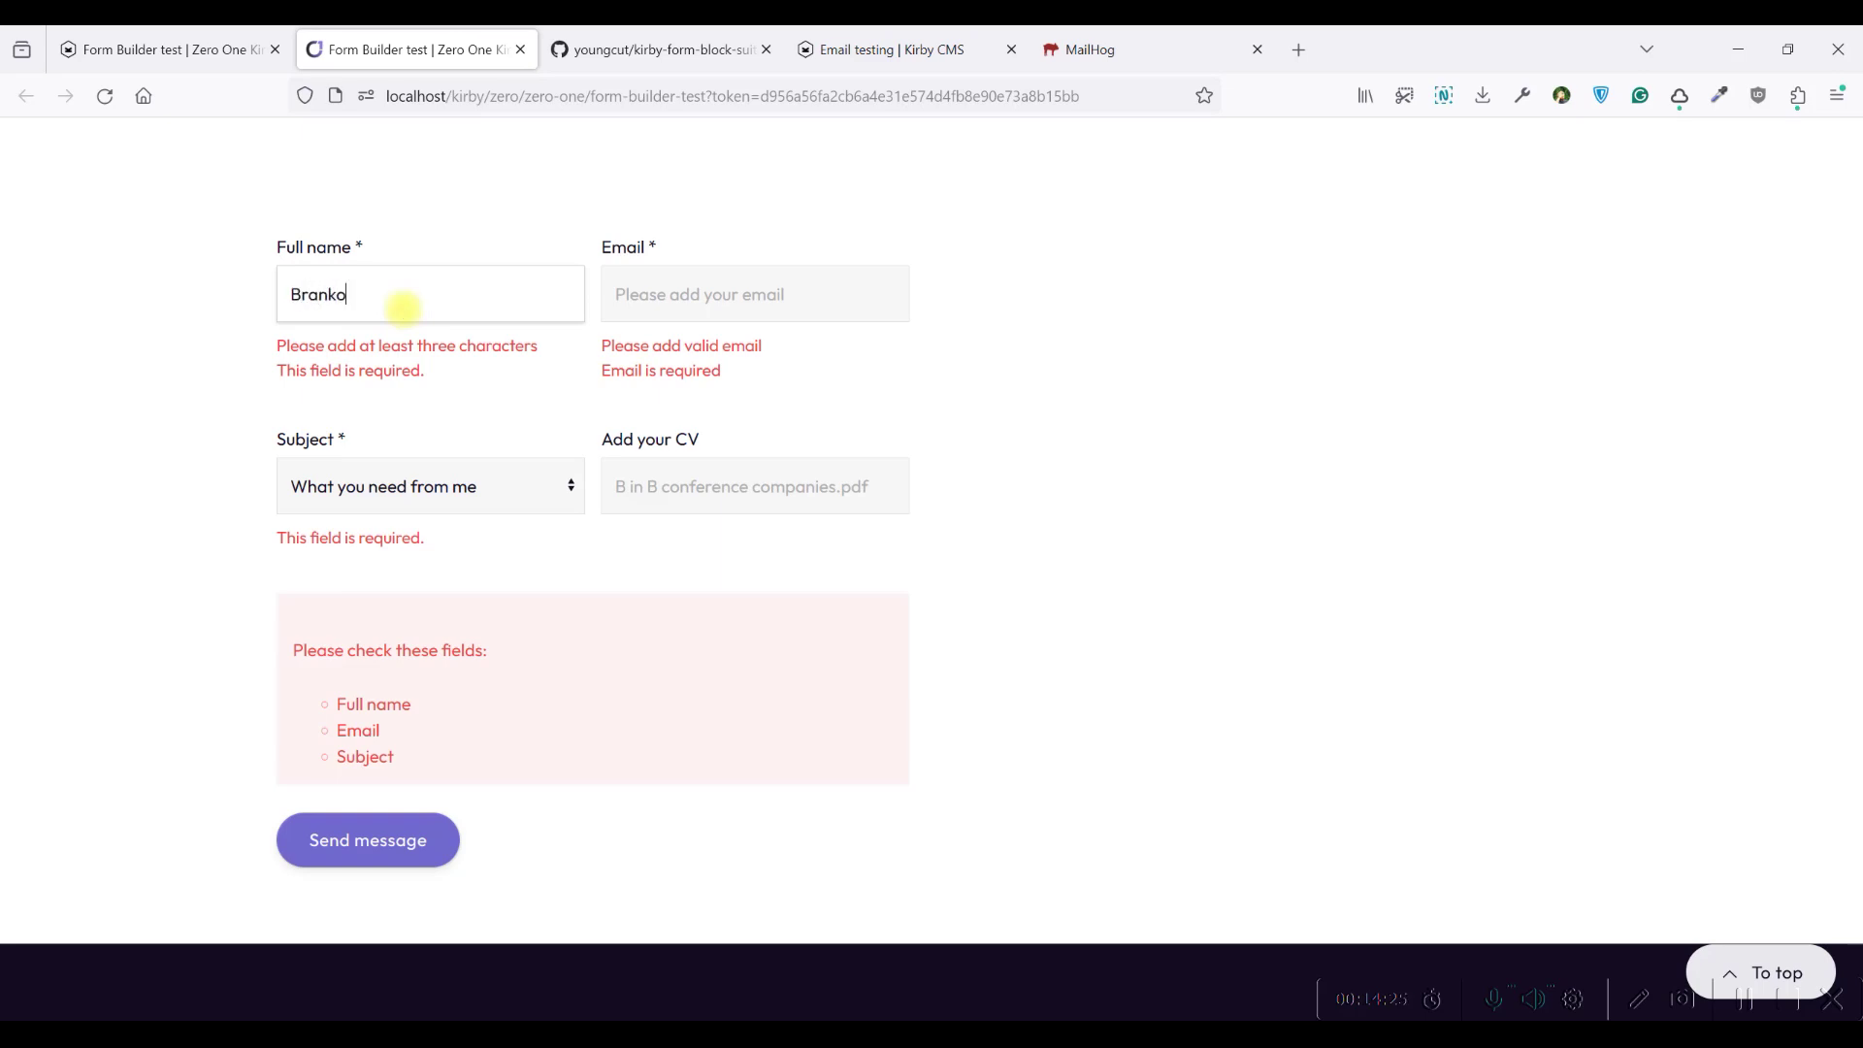
pyautogui.click(648, 309)
pyautogui.write('test')
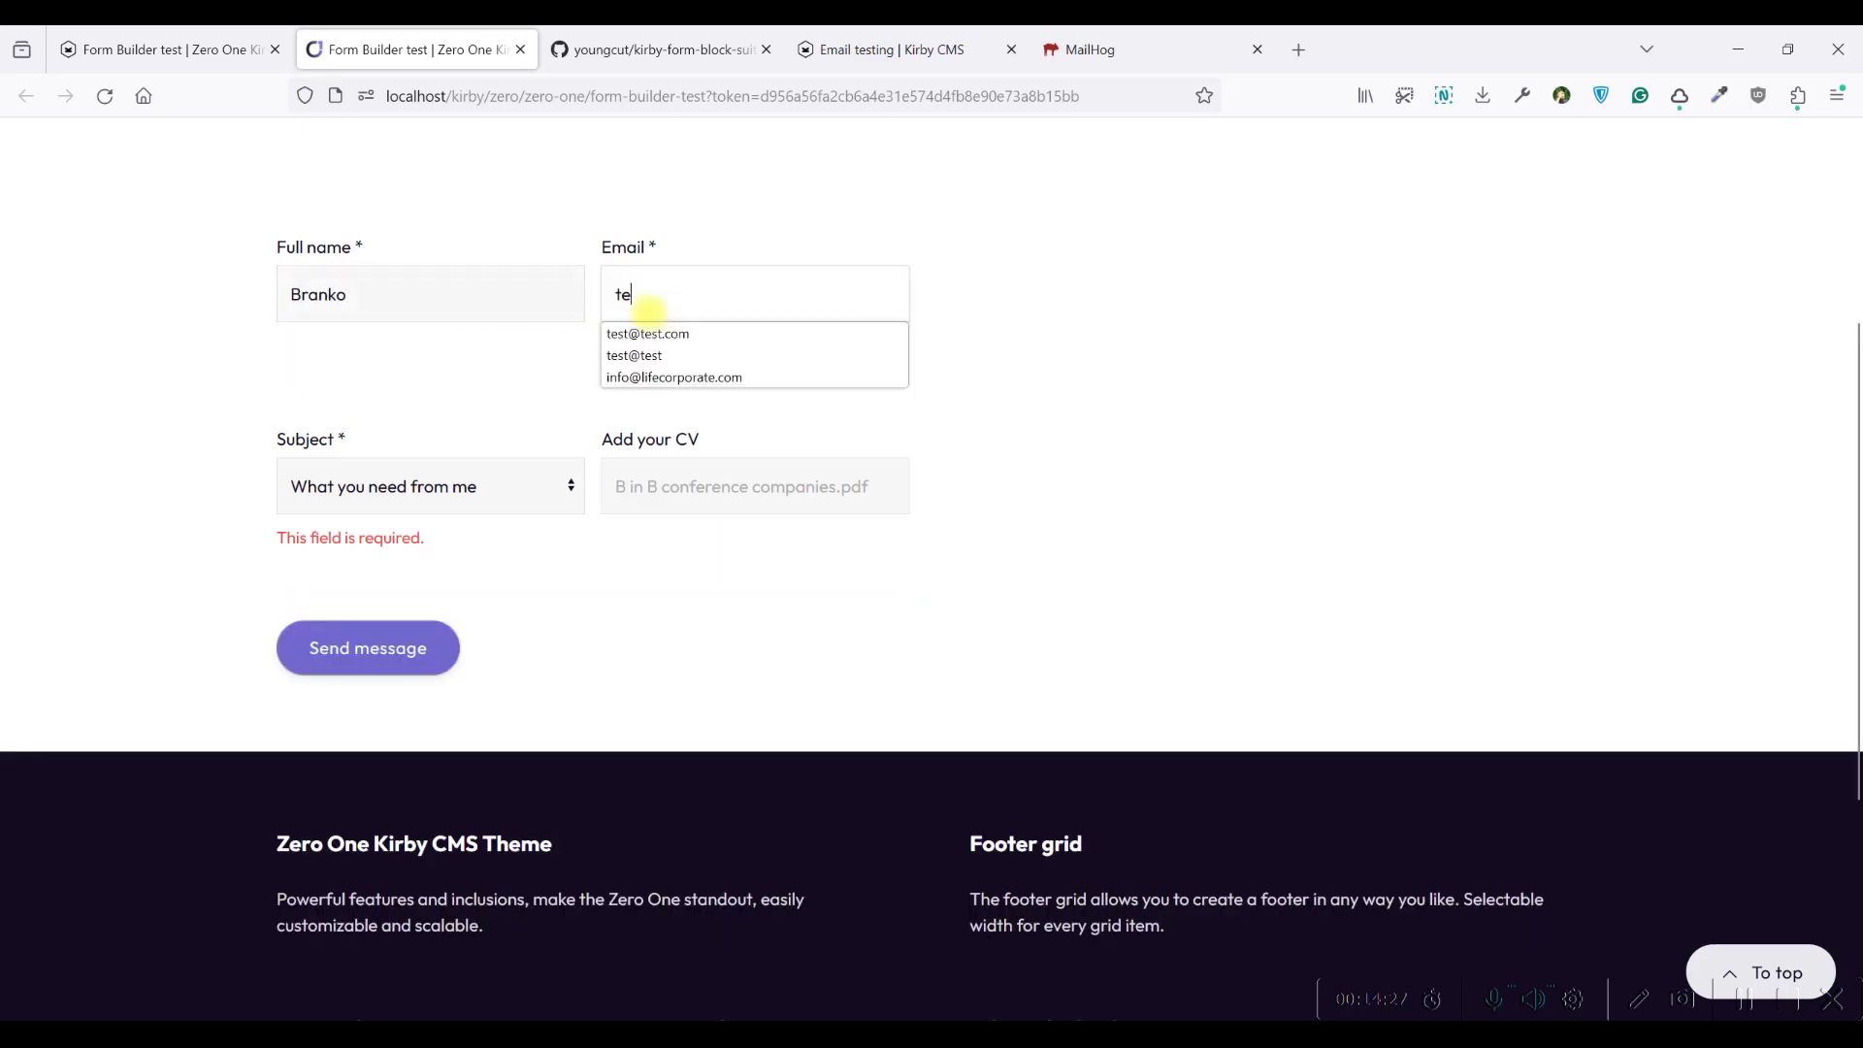
pyautogui.click(677, 332)
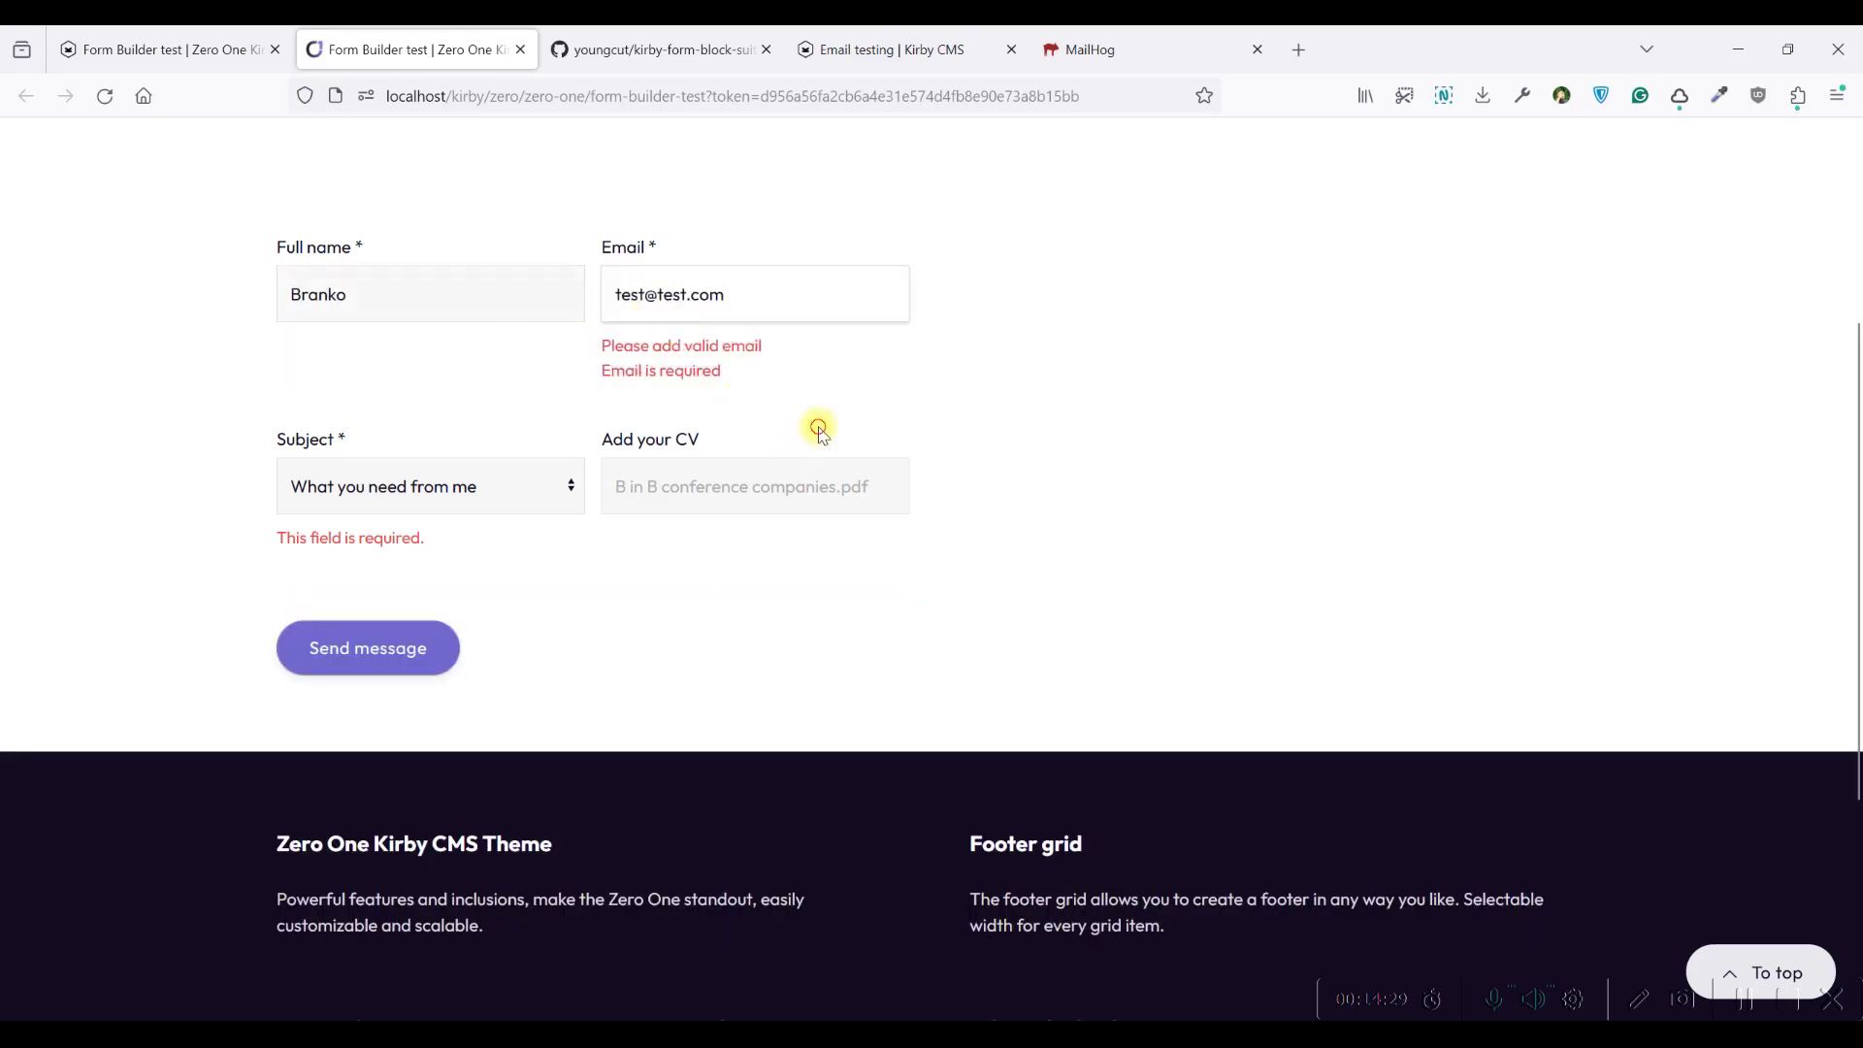
pyautogui.click(525, 400)
pyautogui.click(403, 479)
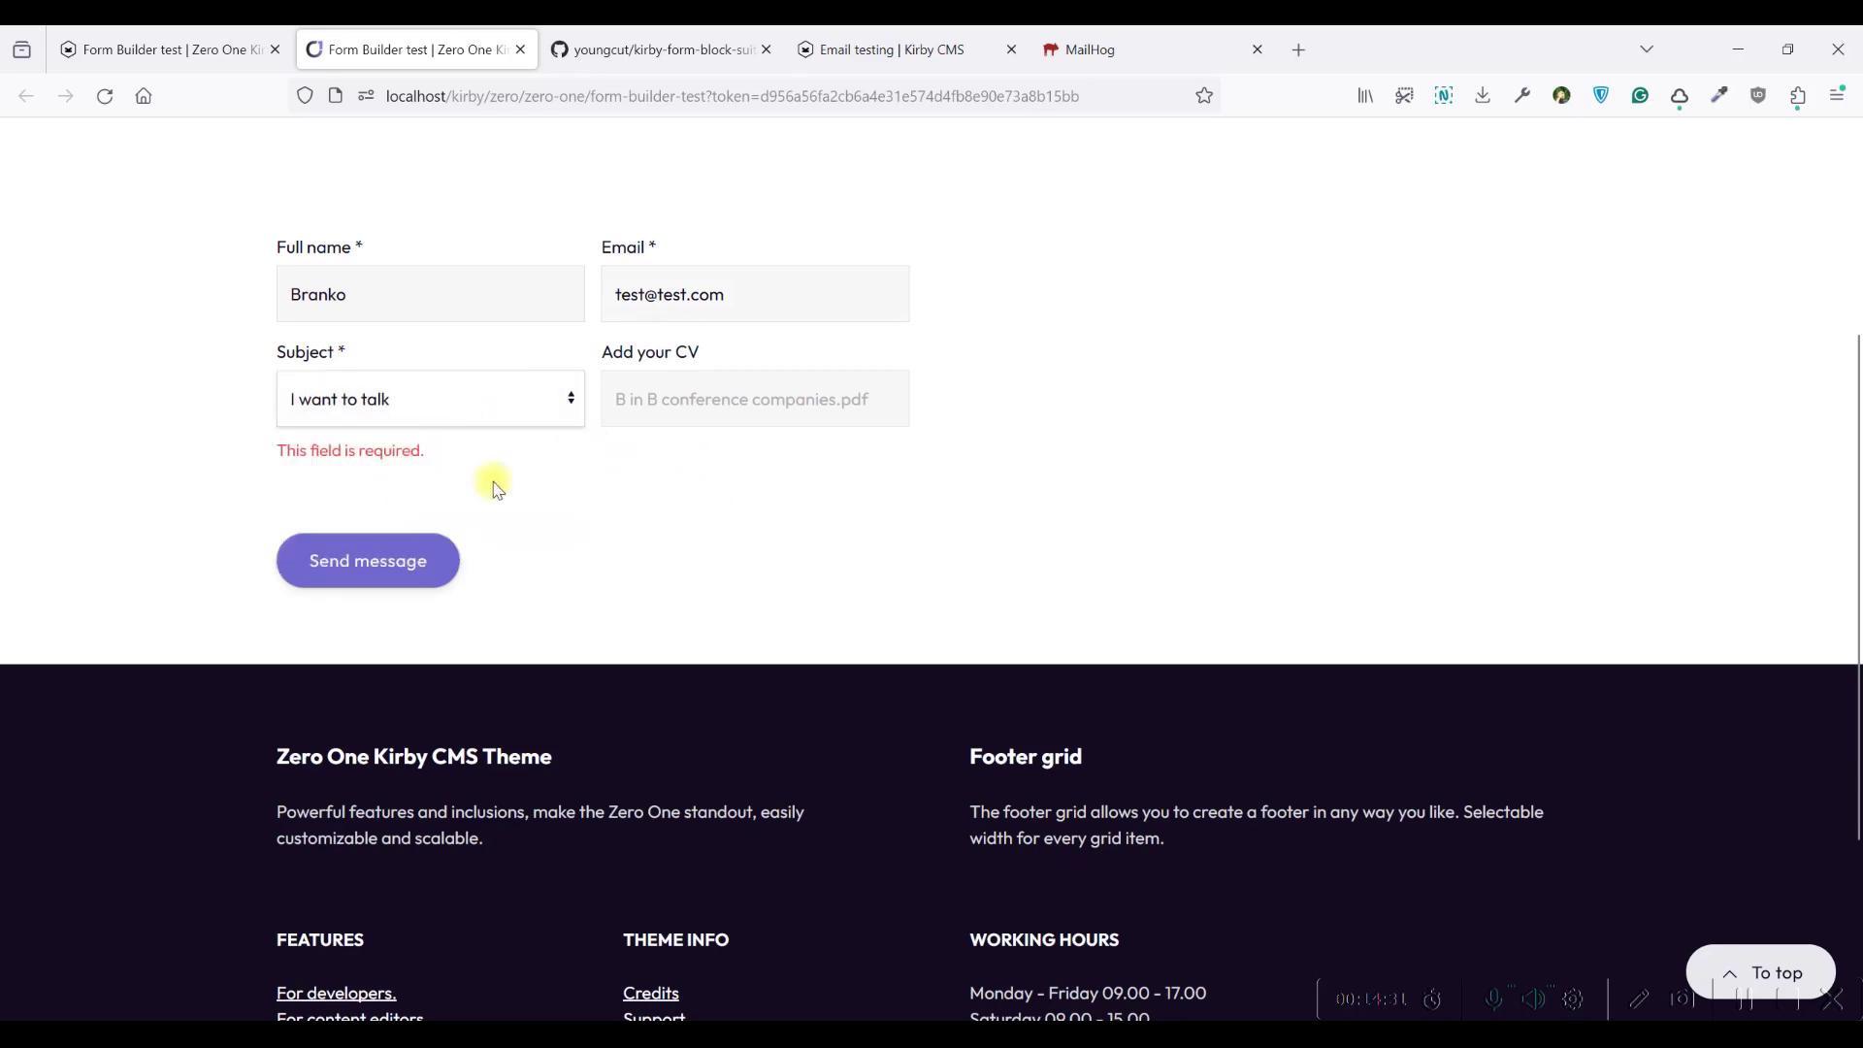
pyautogui.click(361, 505)
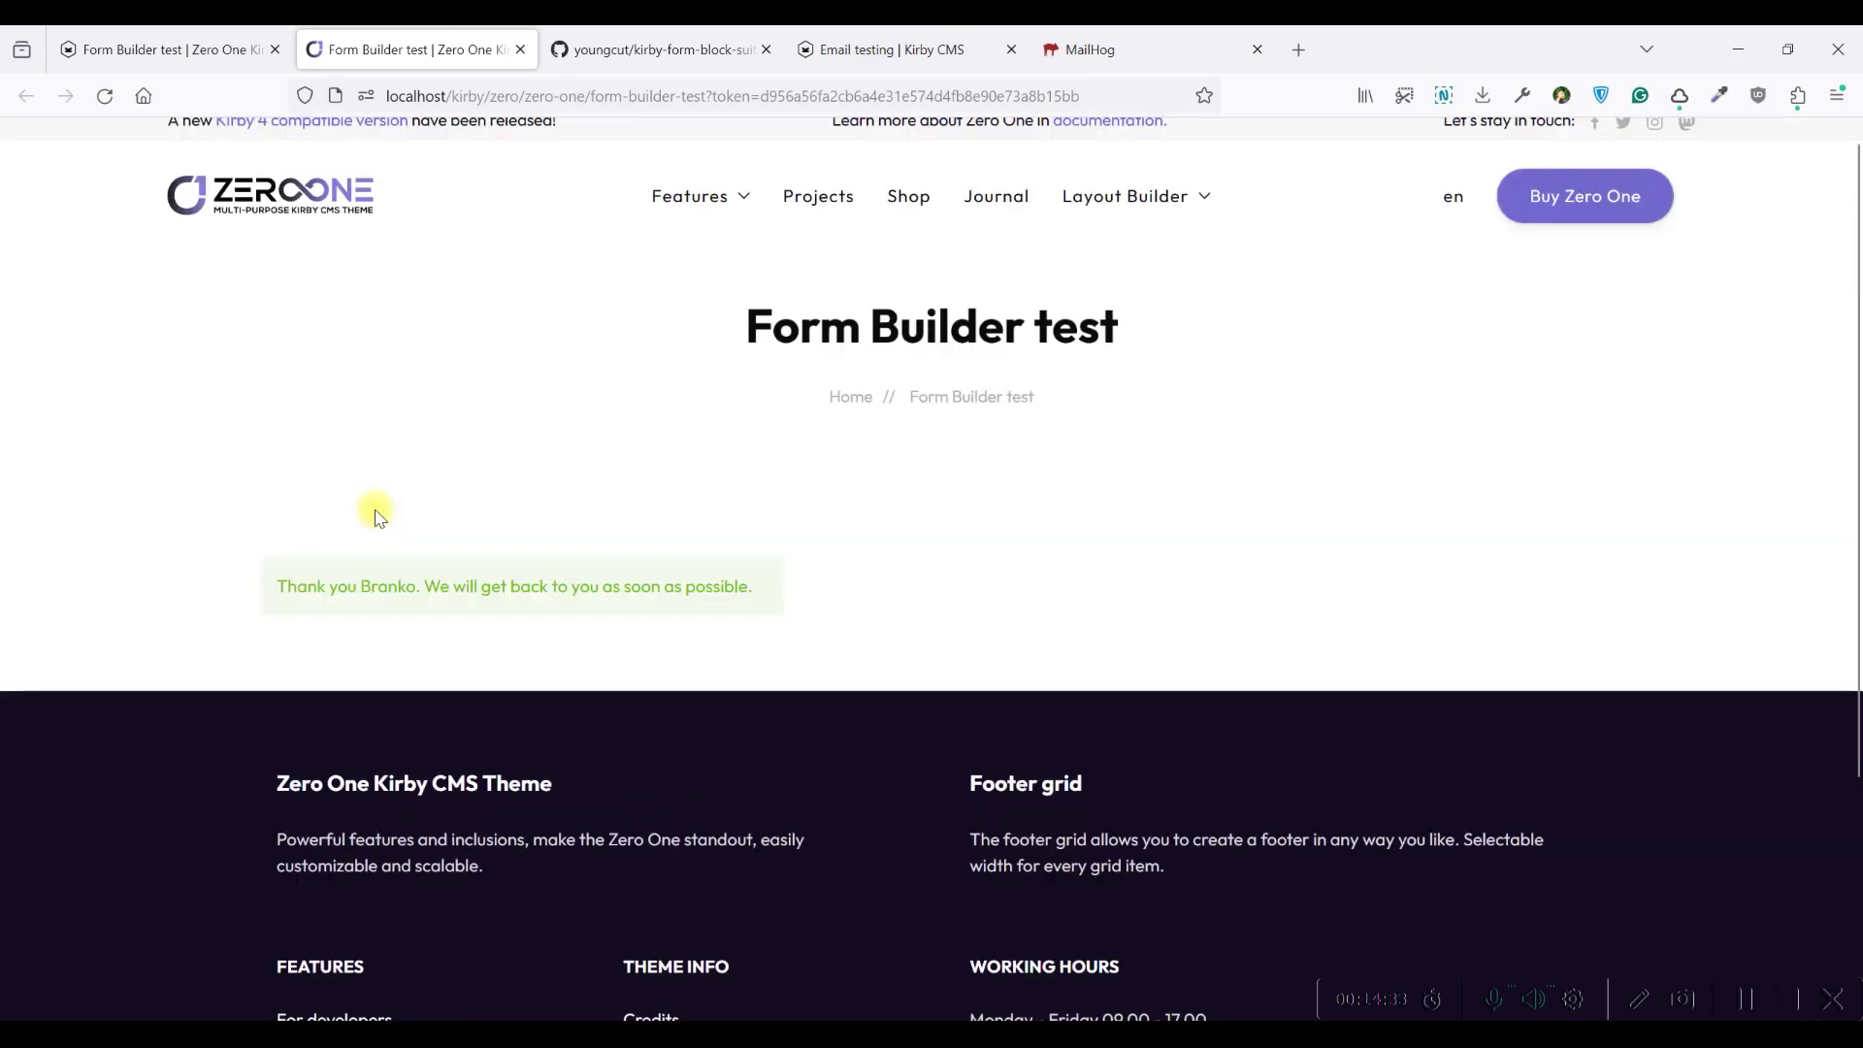
pyautogui.moveTo(271, 587); pyautogui.dragTo(761, 590)
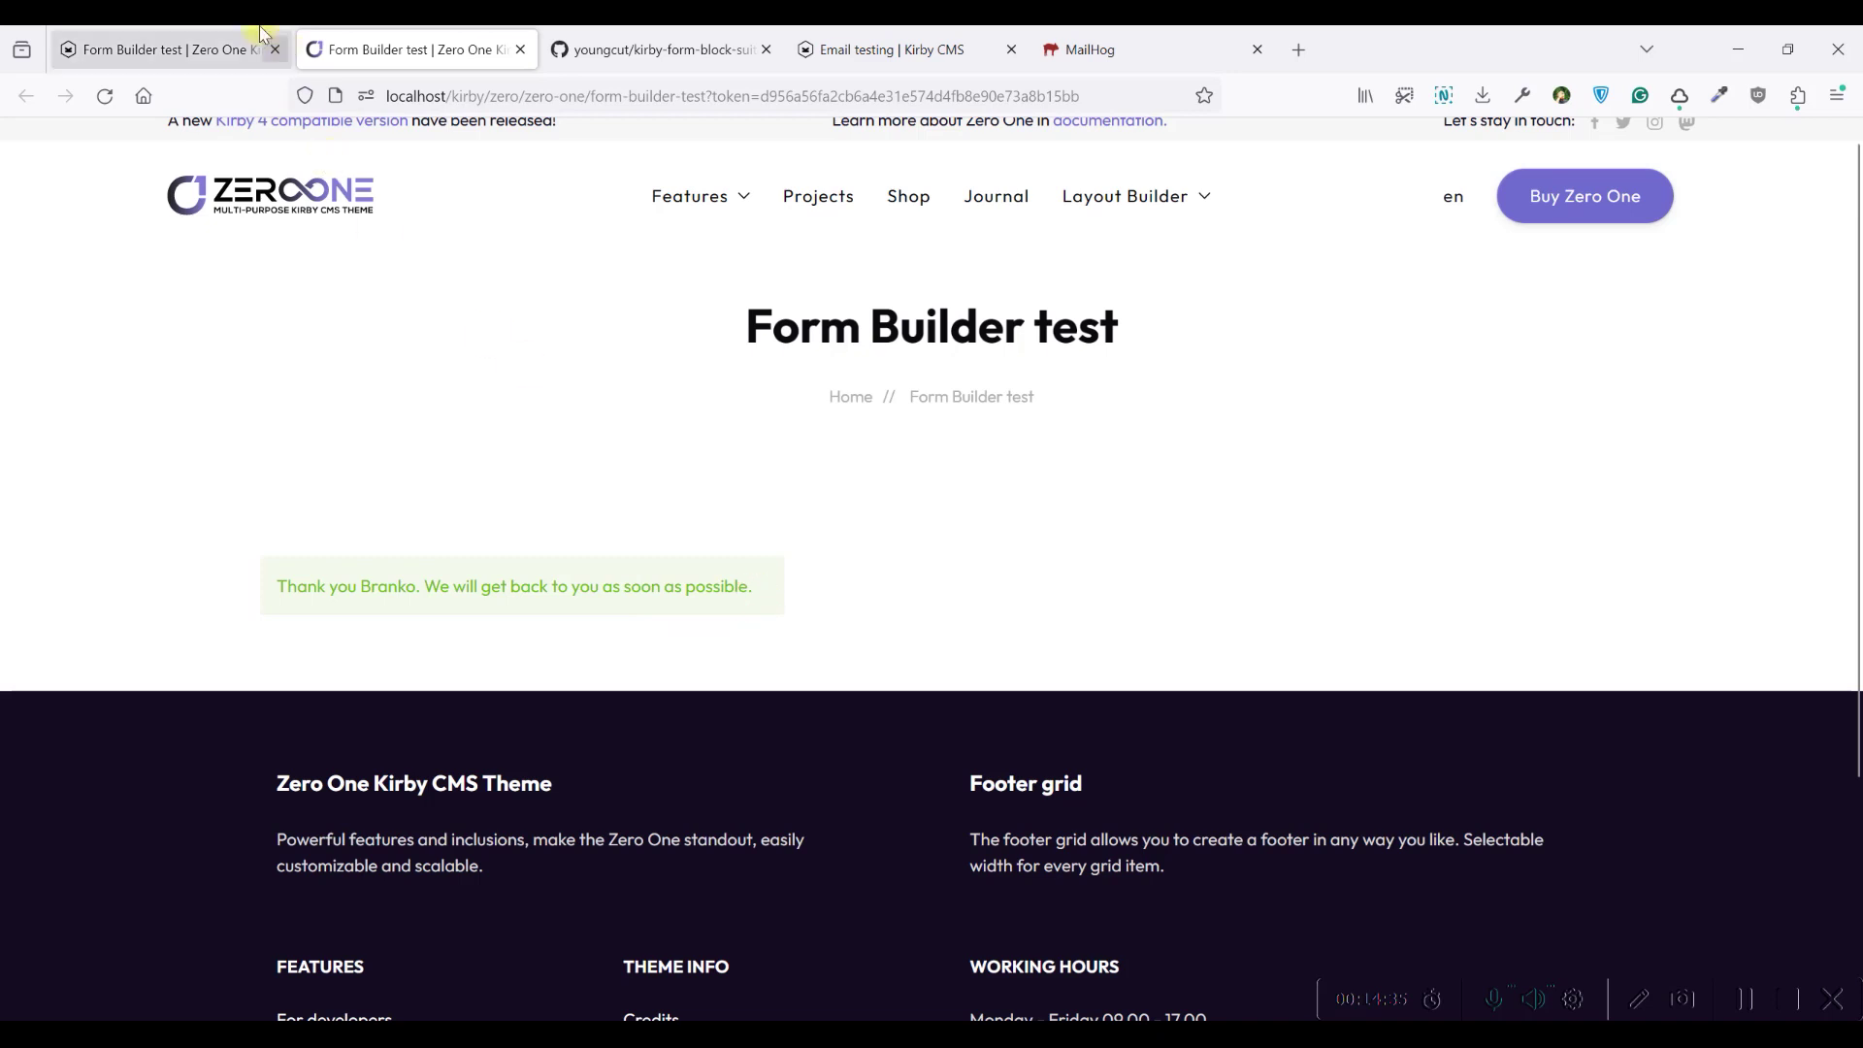
pyautogui.click(199, 34)
# Refresh the panel's requests and check that the newest one's CV is b-in-b-conference-companies.pdf
pyautogui.click(105, 95)
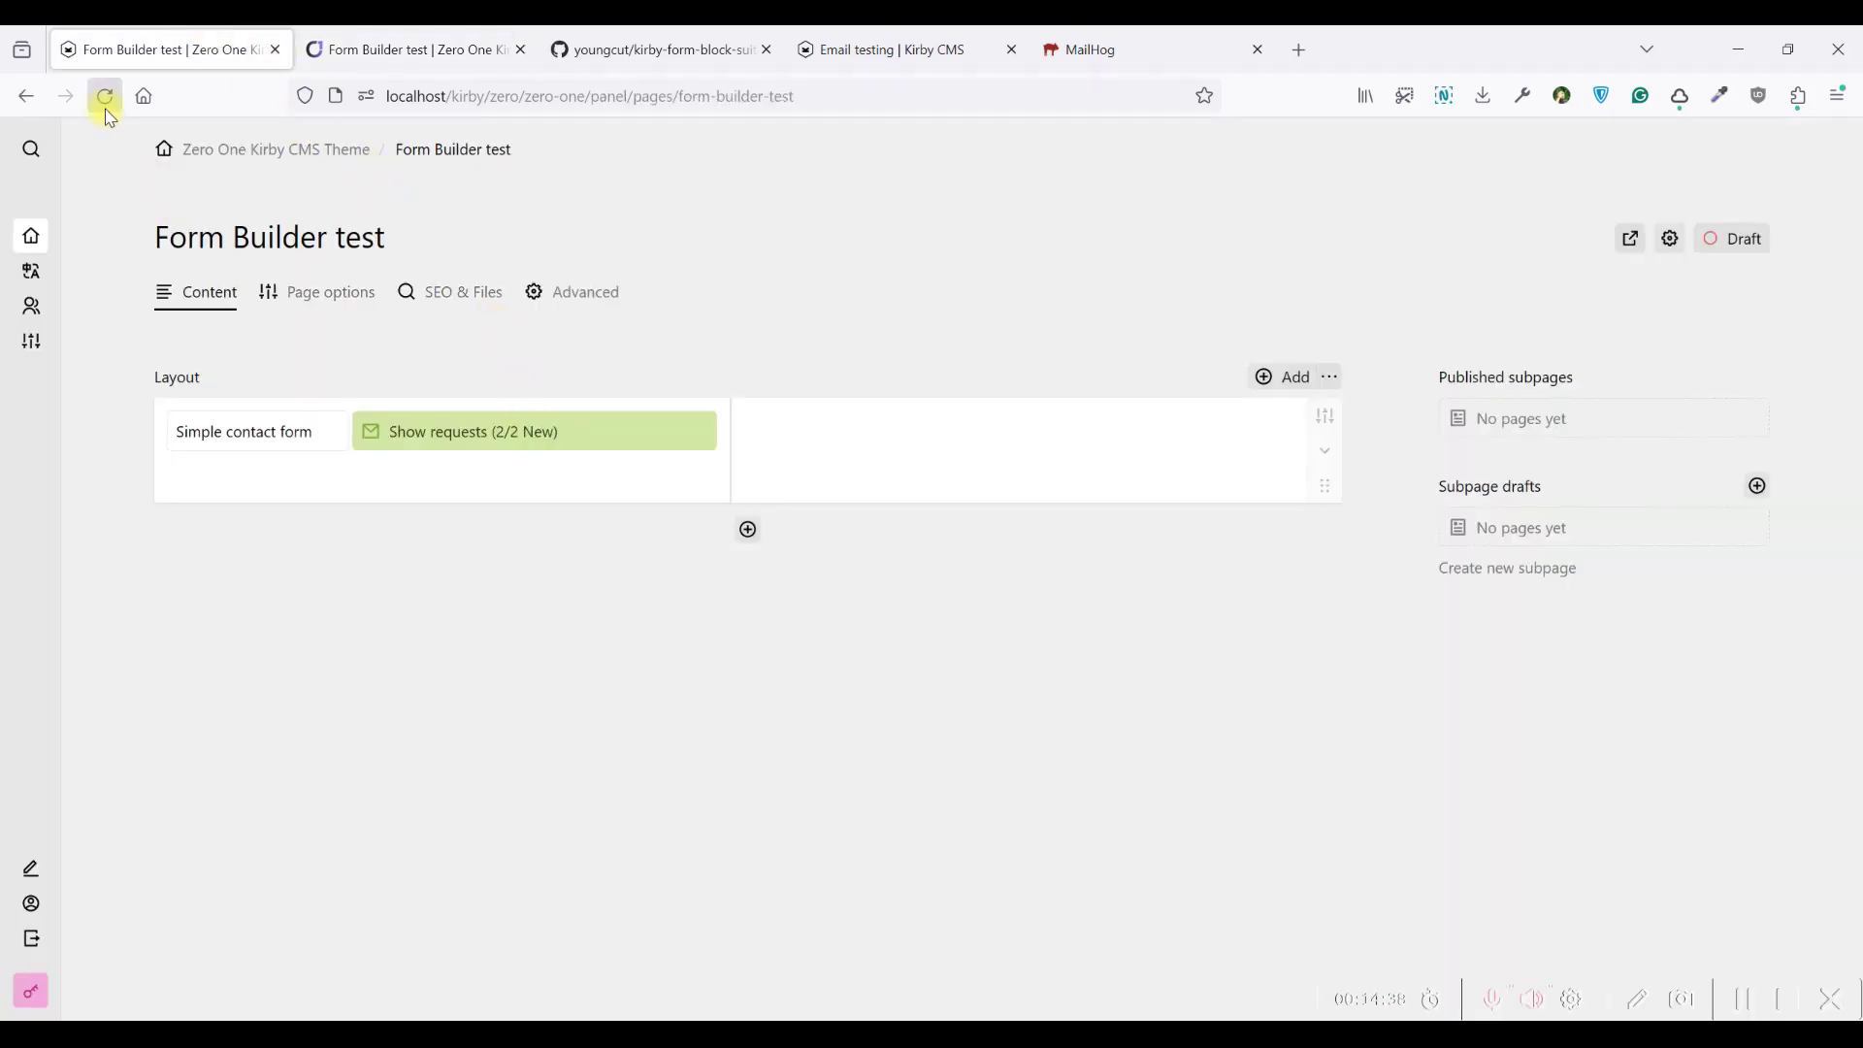
pyautogui.click(488, 435)
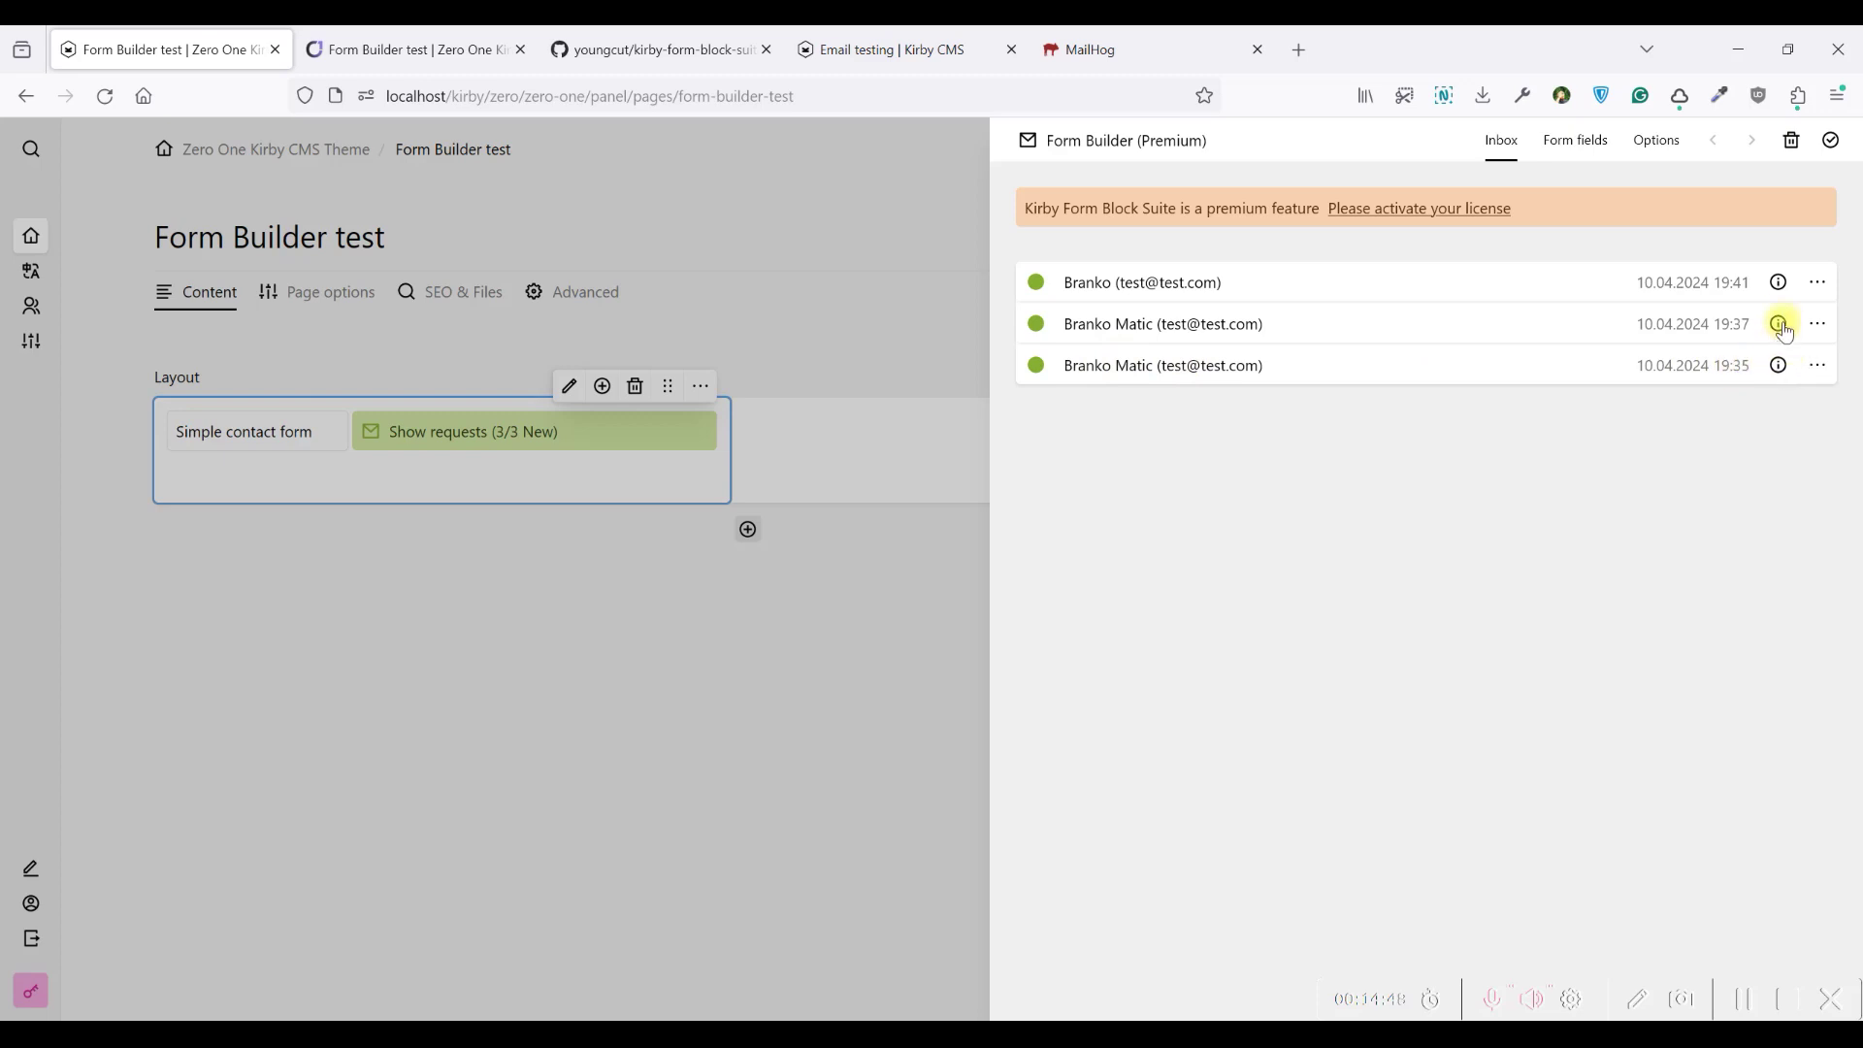
pyautogui.click(1782, 281)
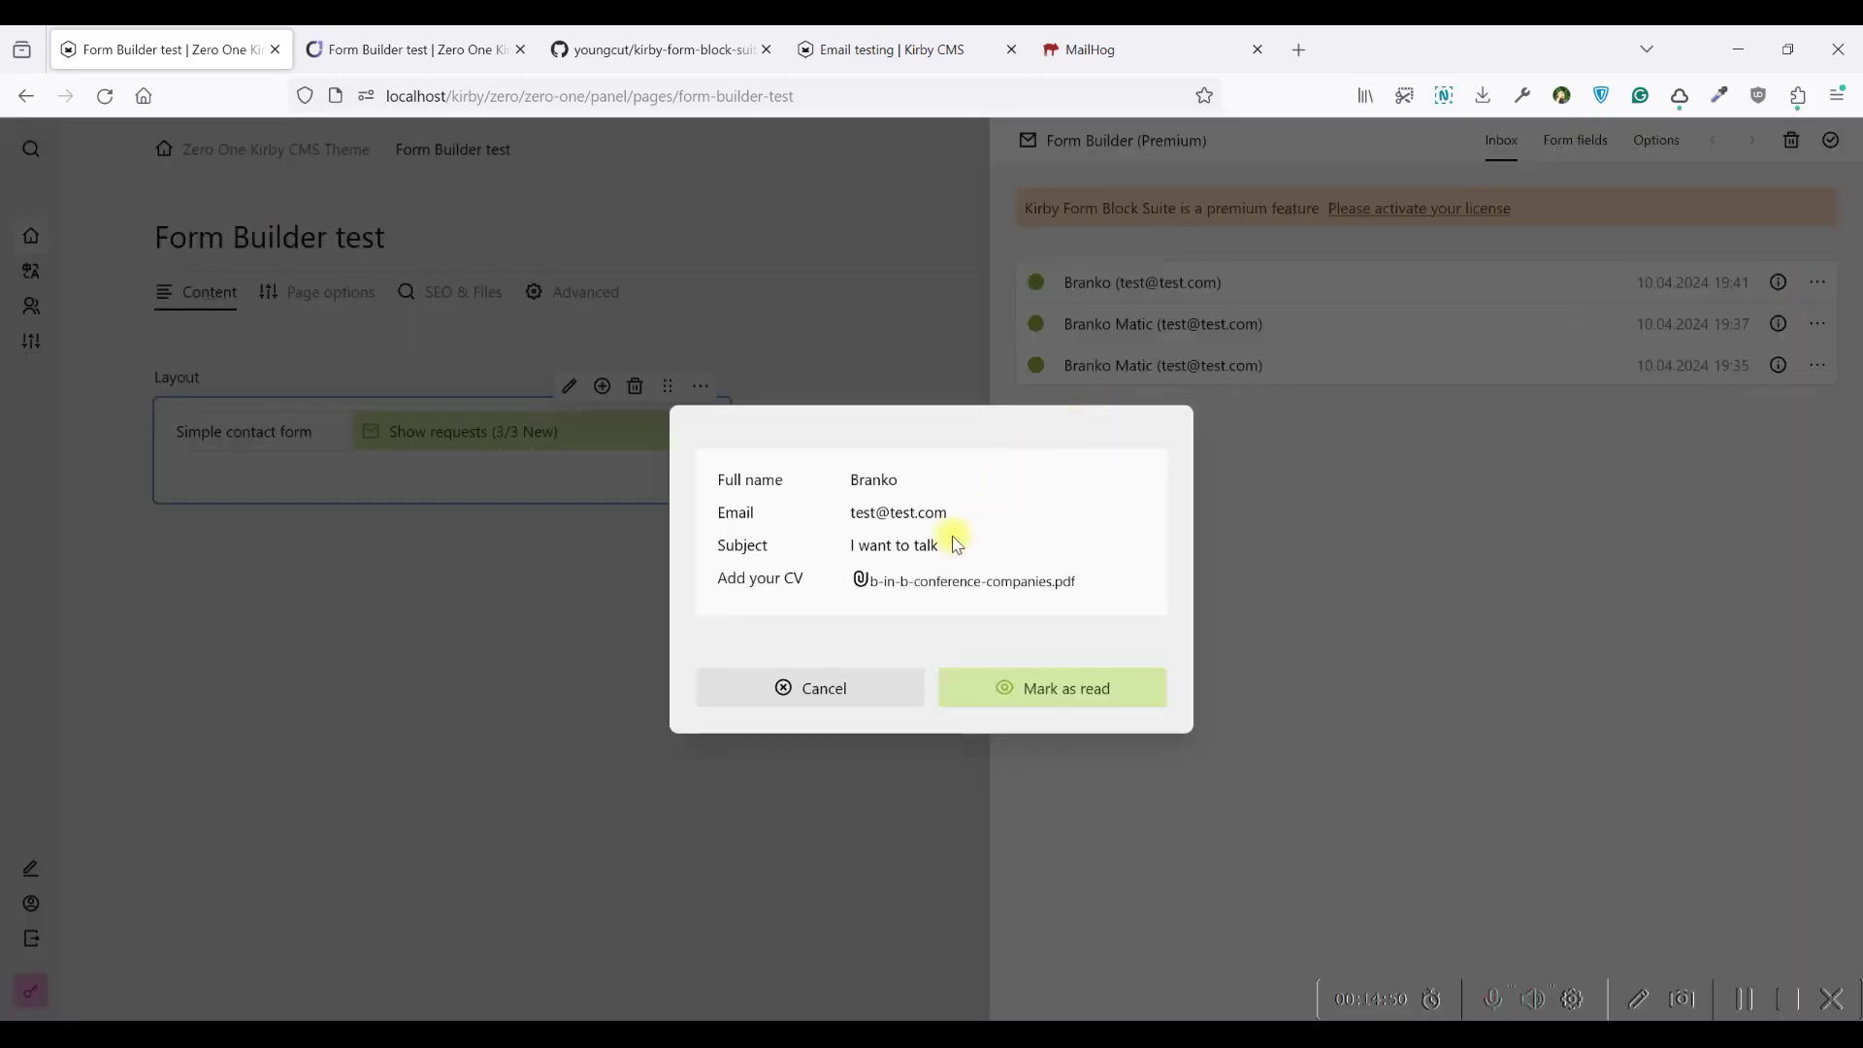
pyautogui.click(923, 589)
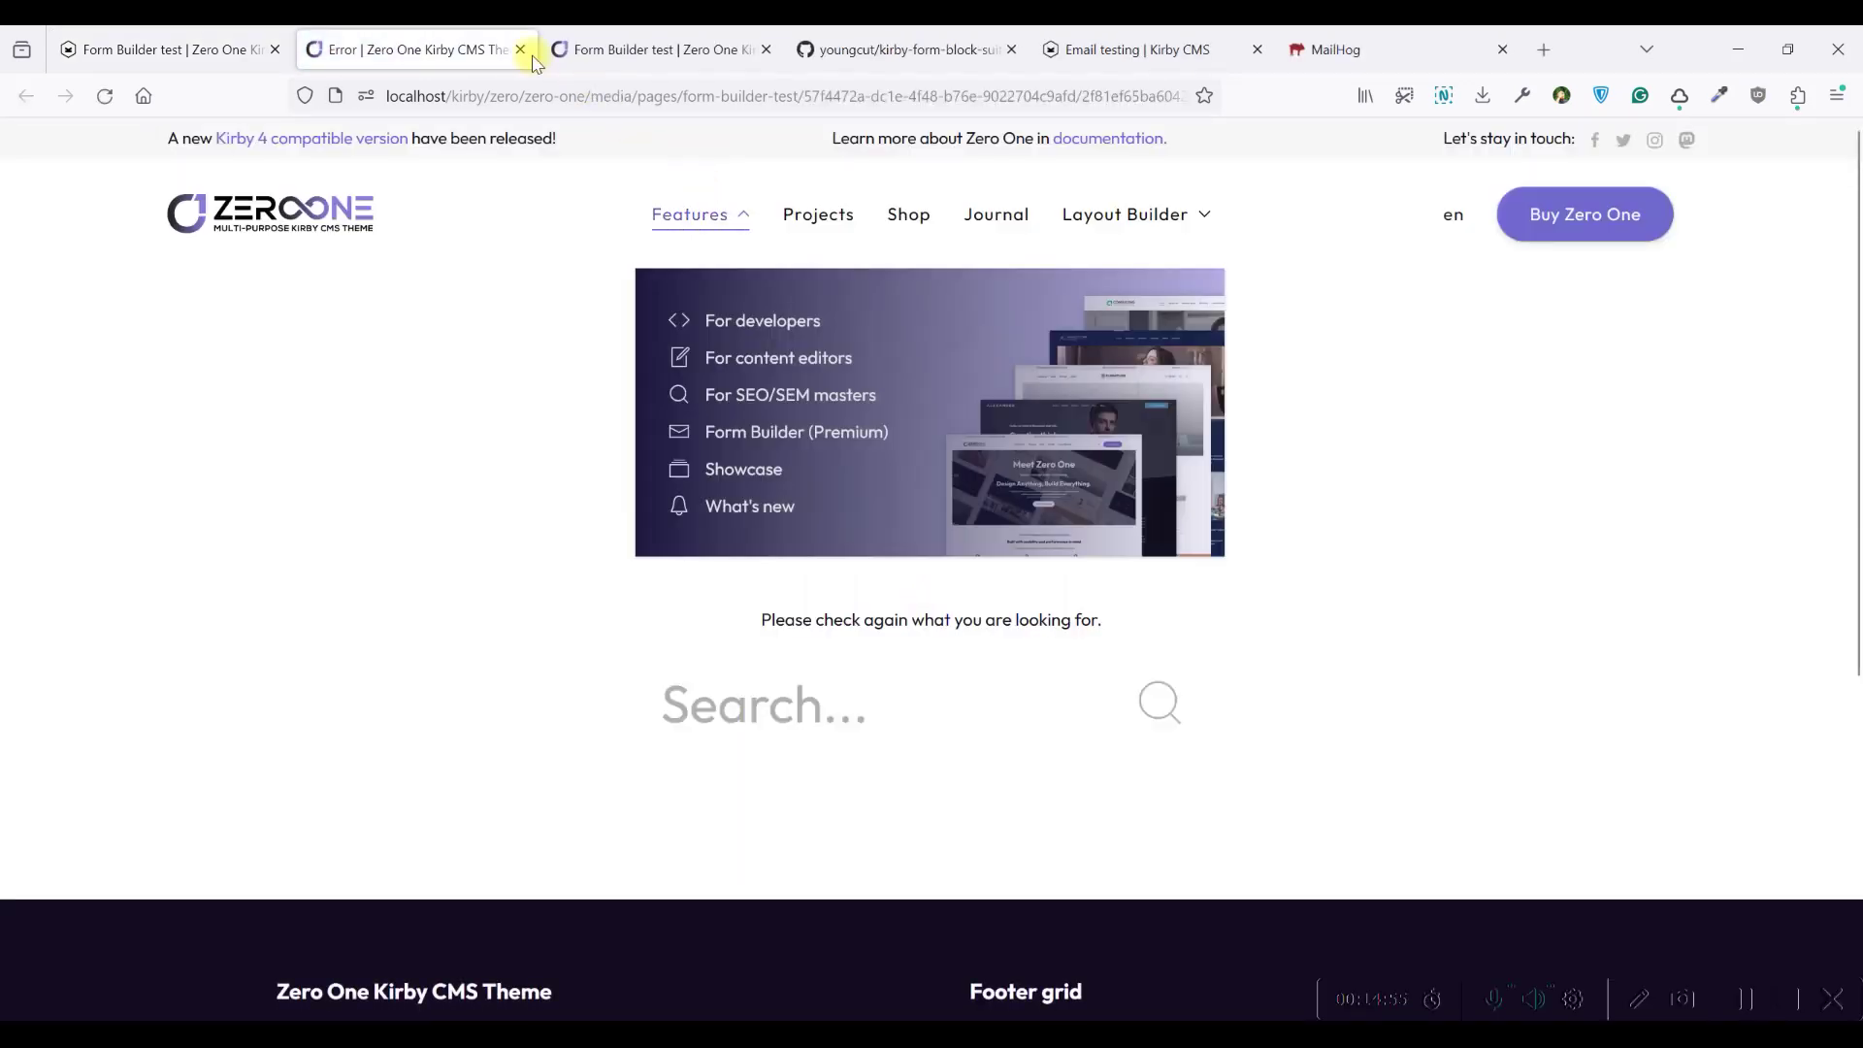
pyautogui.click(520, 49)
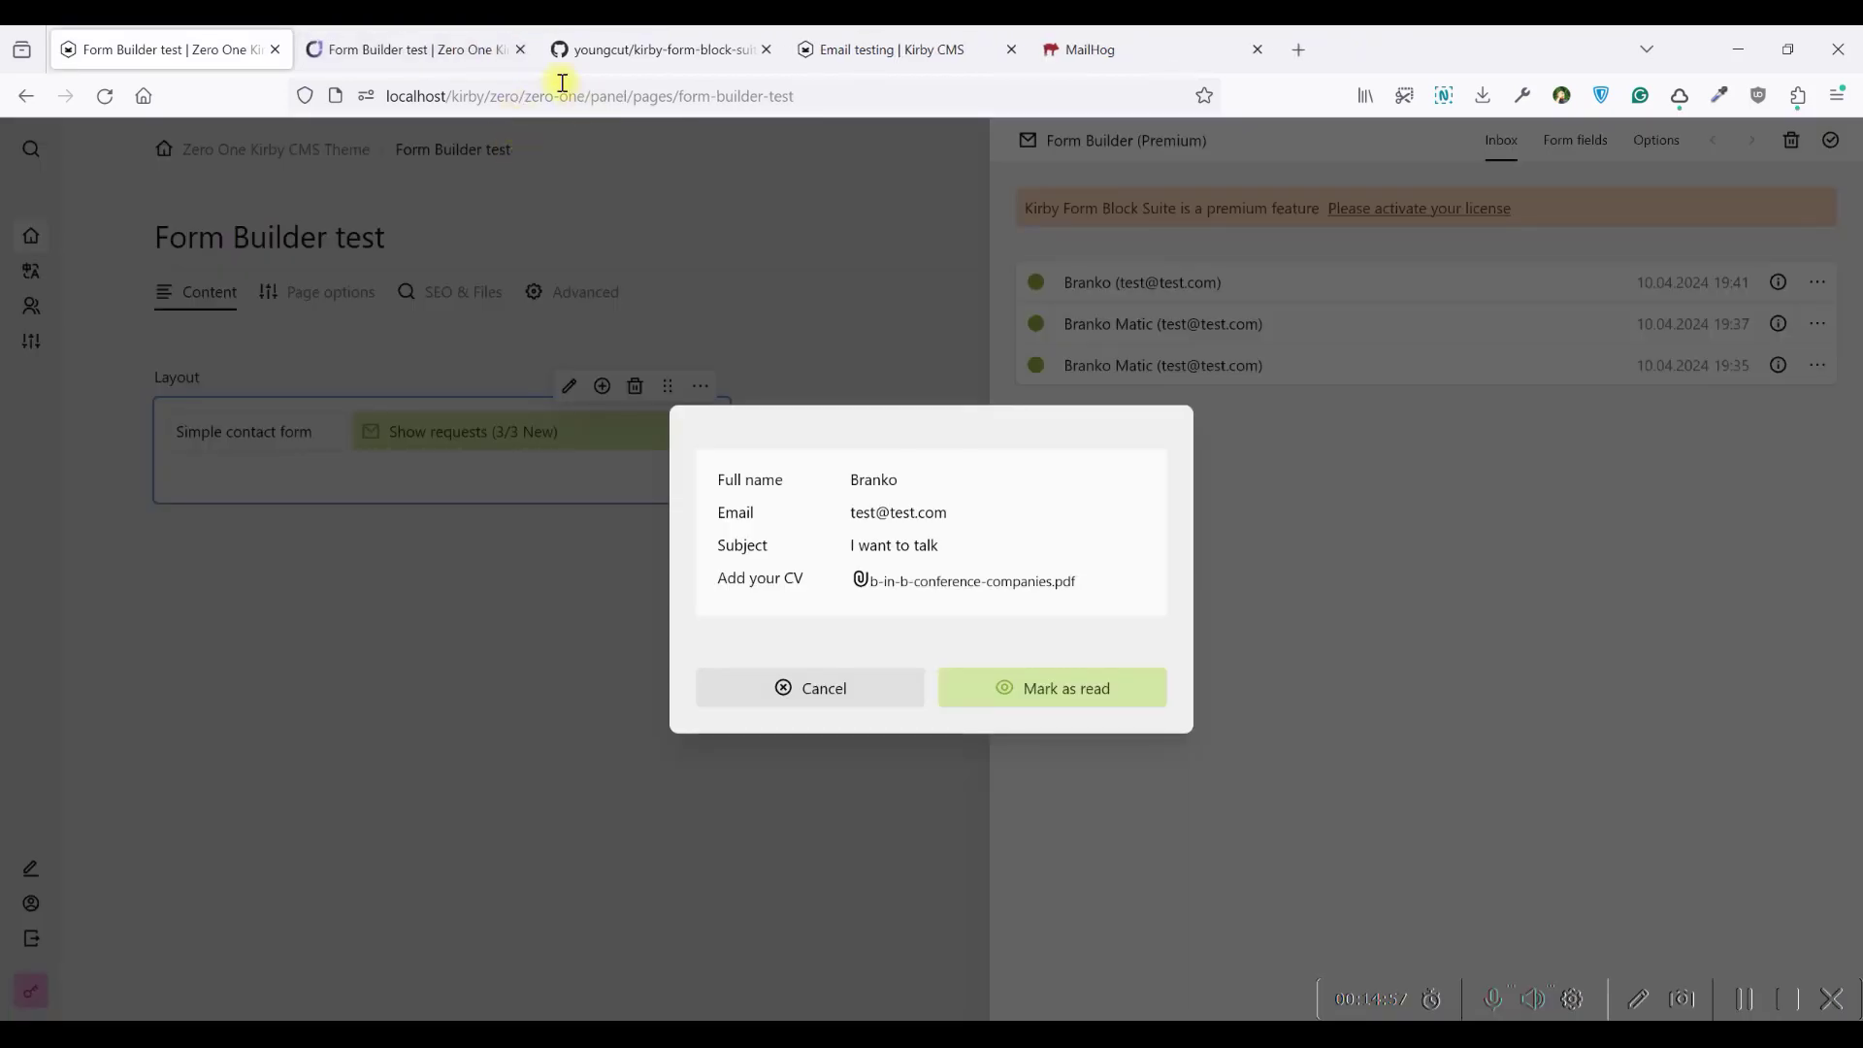
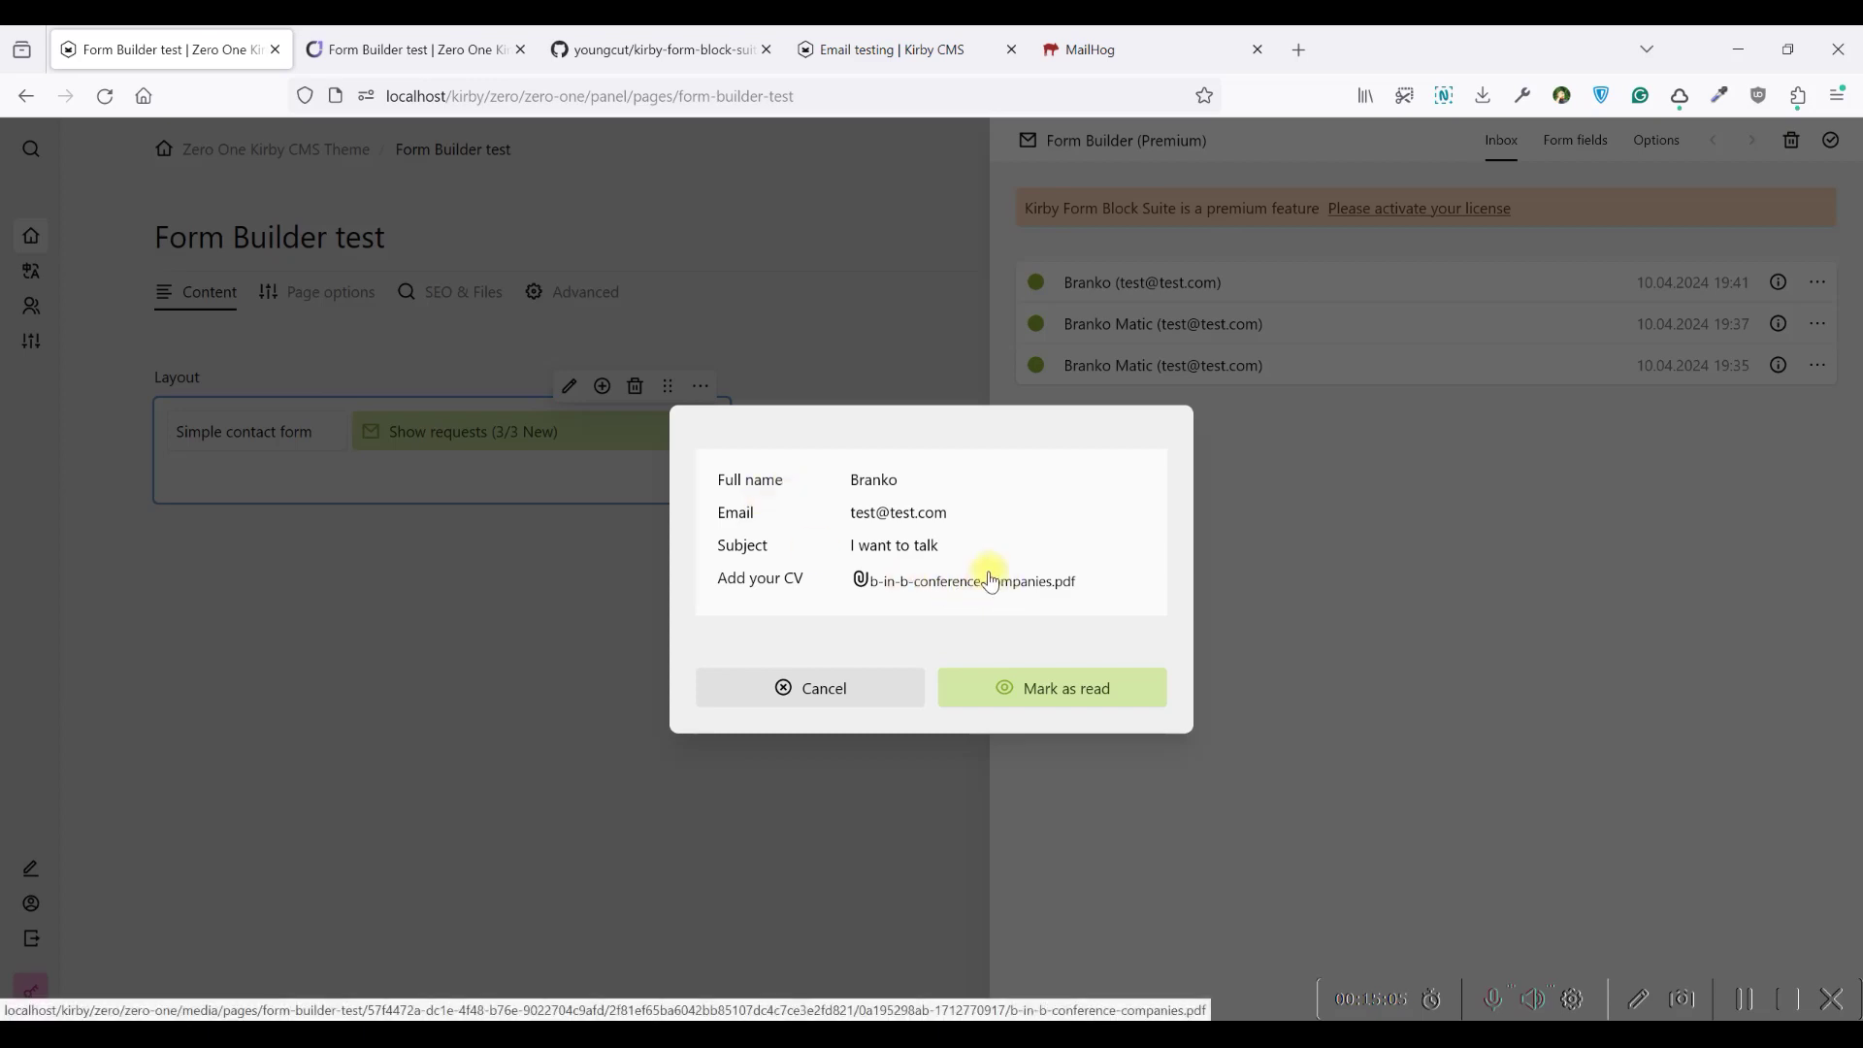
# Mark the newest request as read, check MailHog, and return to the panel inbox
pyautogui.click(1039, 690)
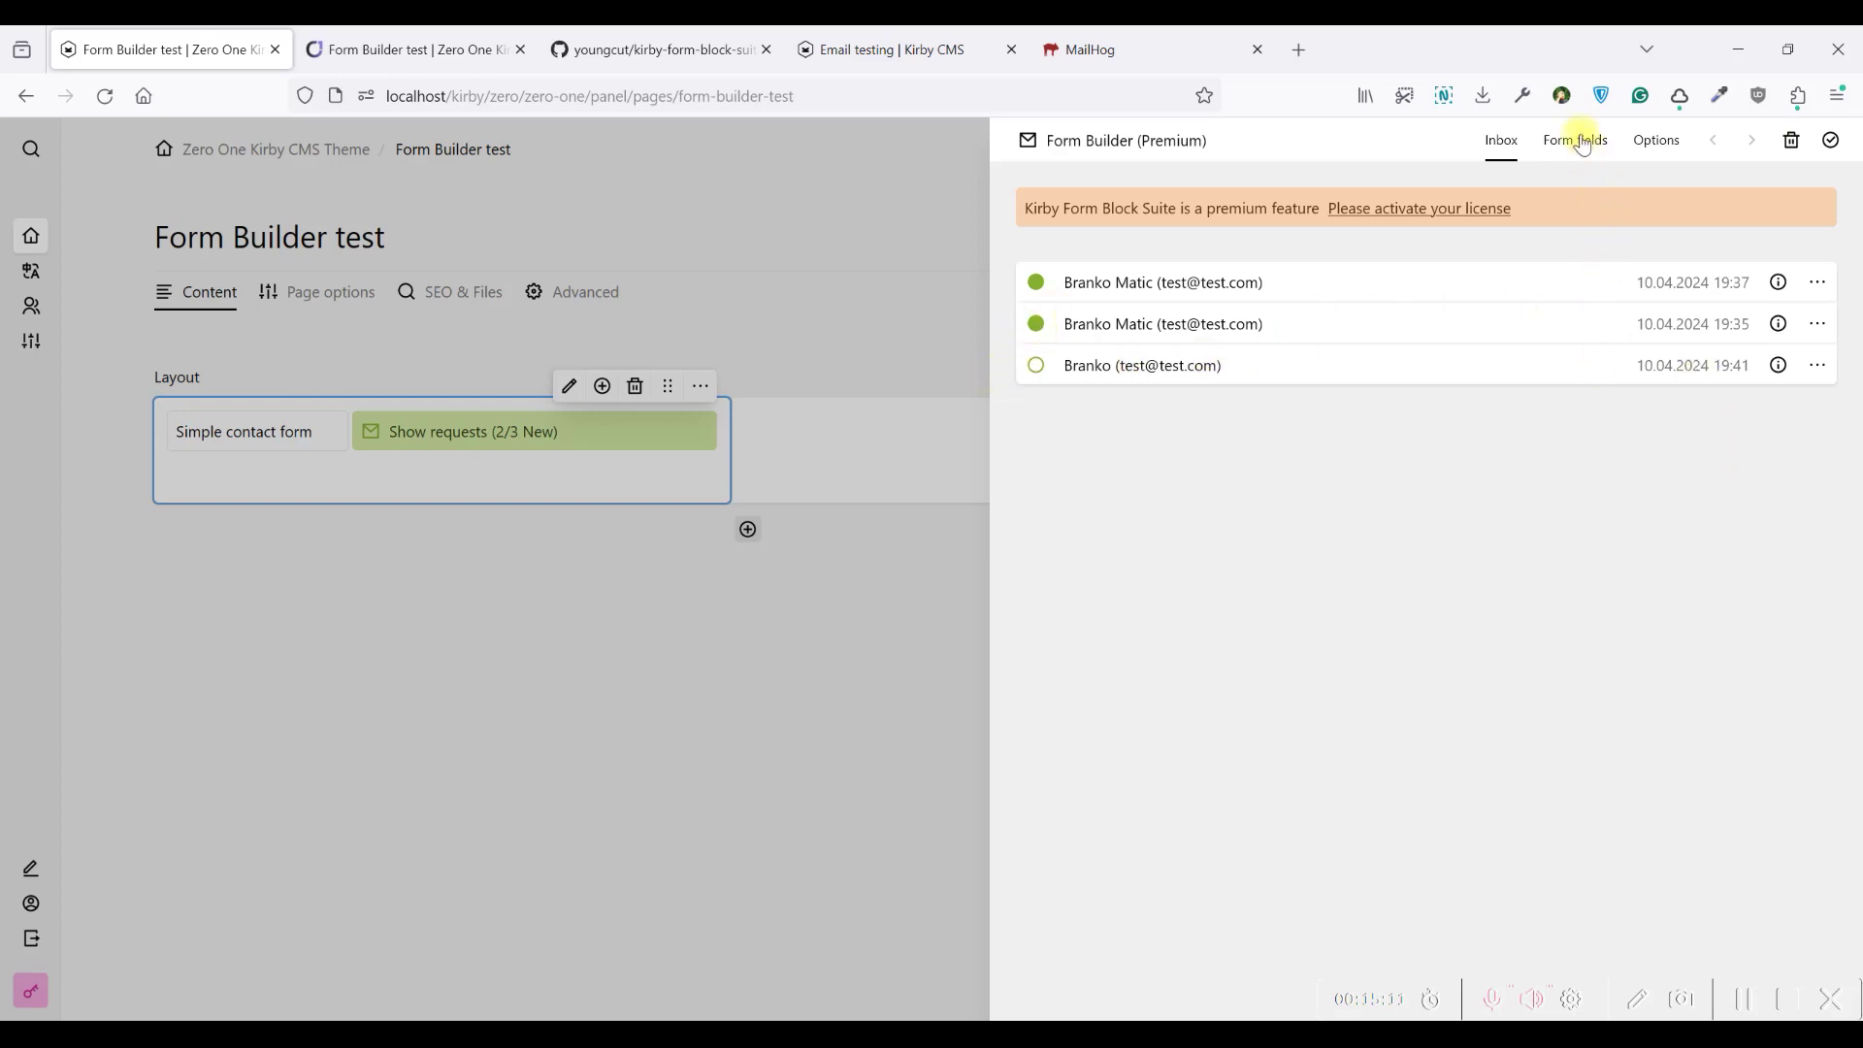
pyautogui.click(1082, 48)
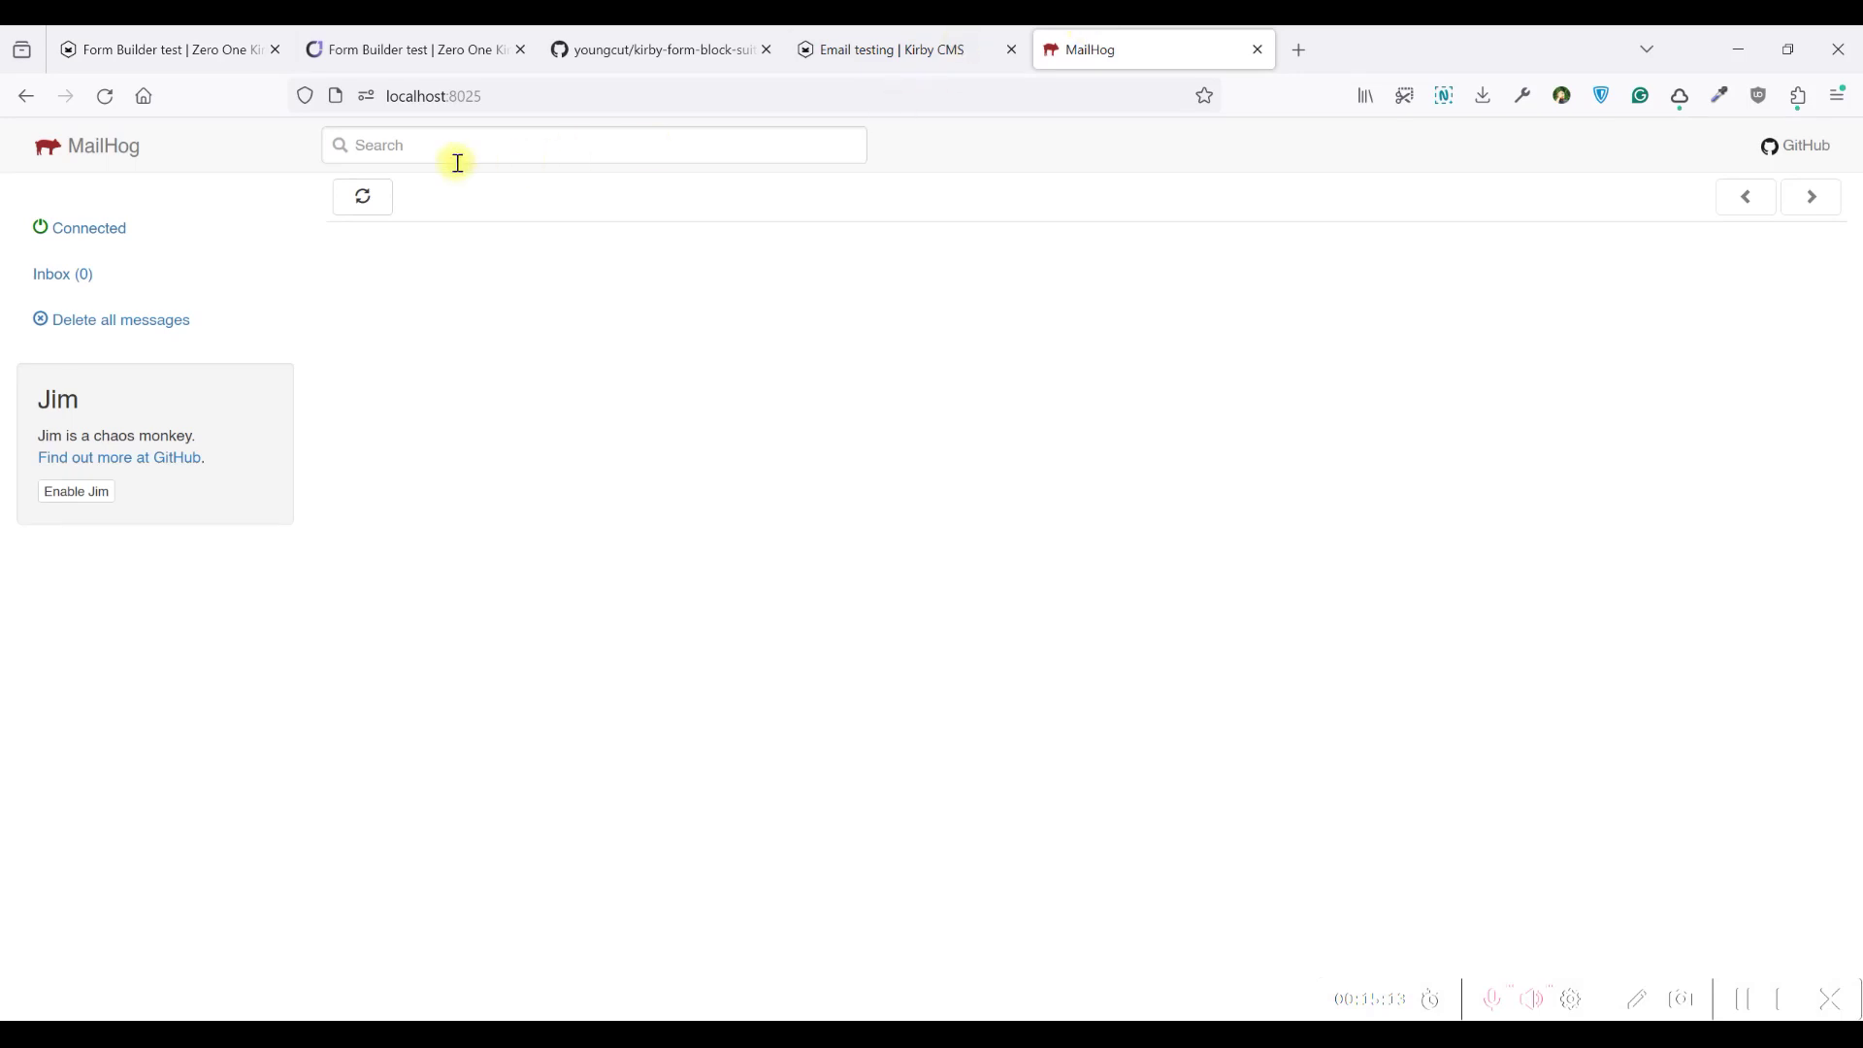
pyautogui.click(183, 46)
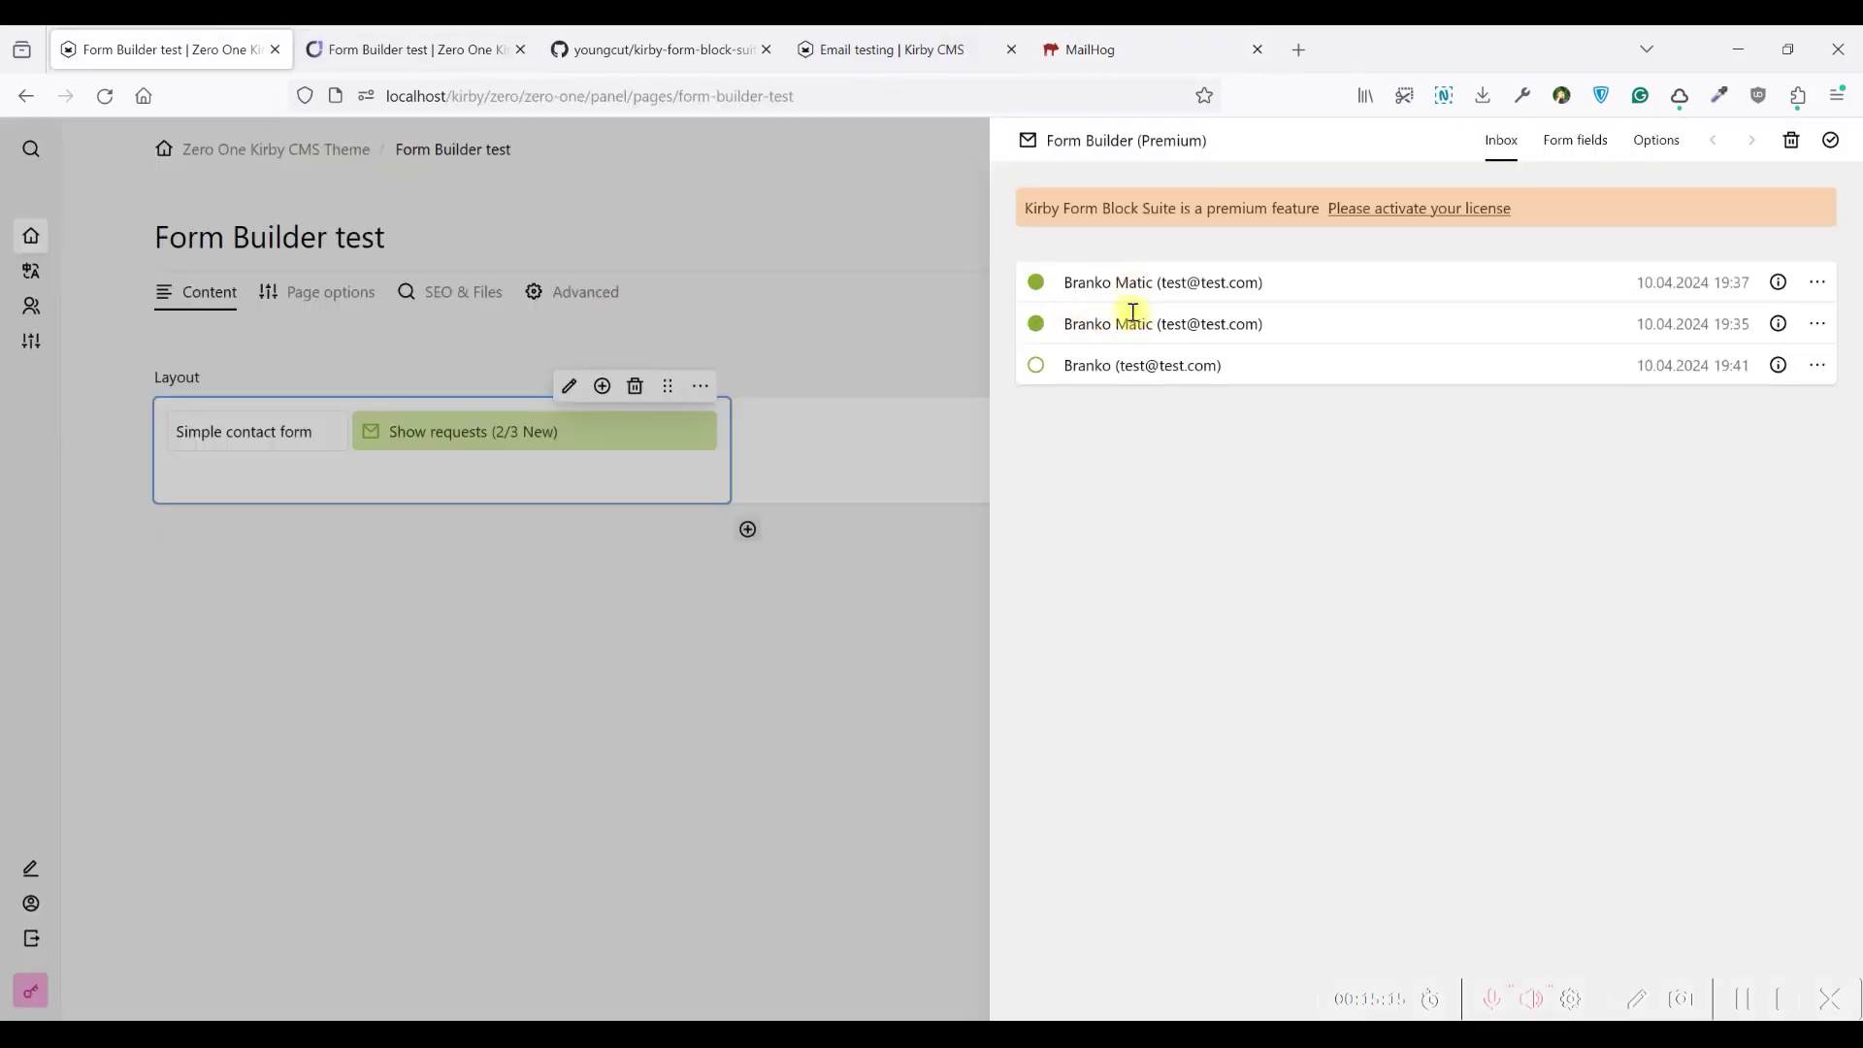
# Switch on Send notification and enter a support recipient e-mail address
pyautogui.click(1656, 138)
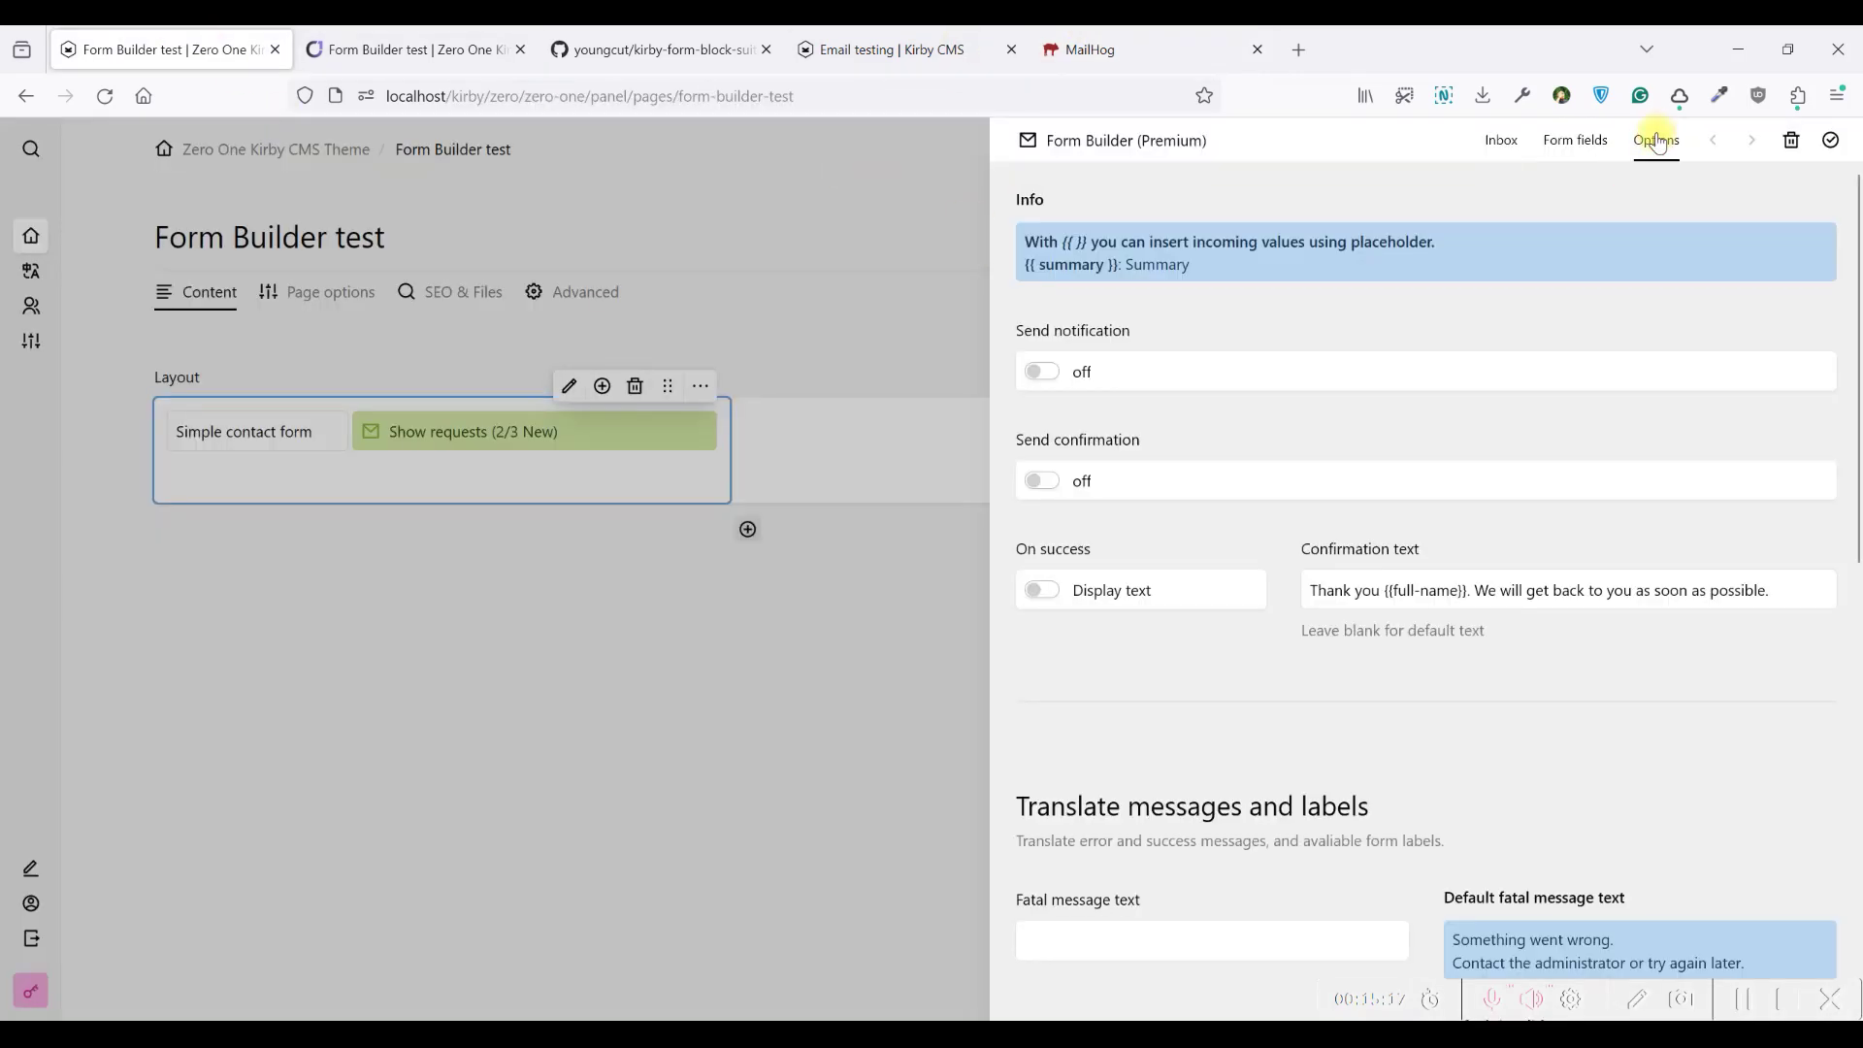
pyautogui.click(1047, 377)
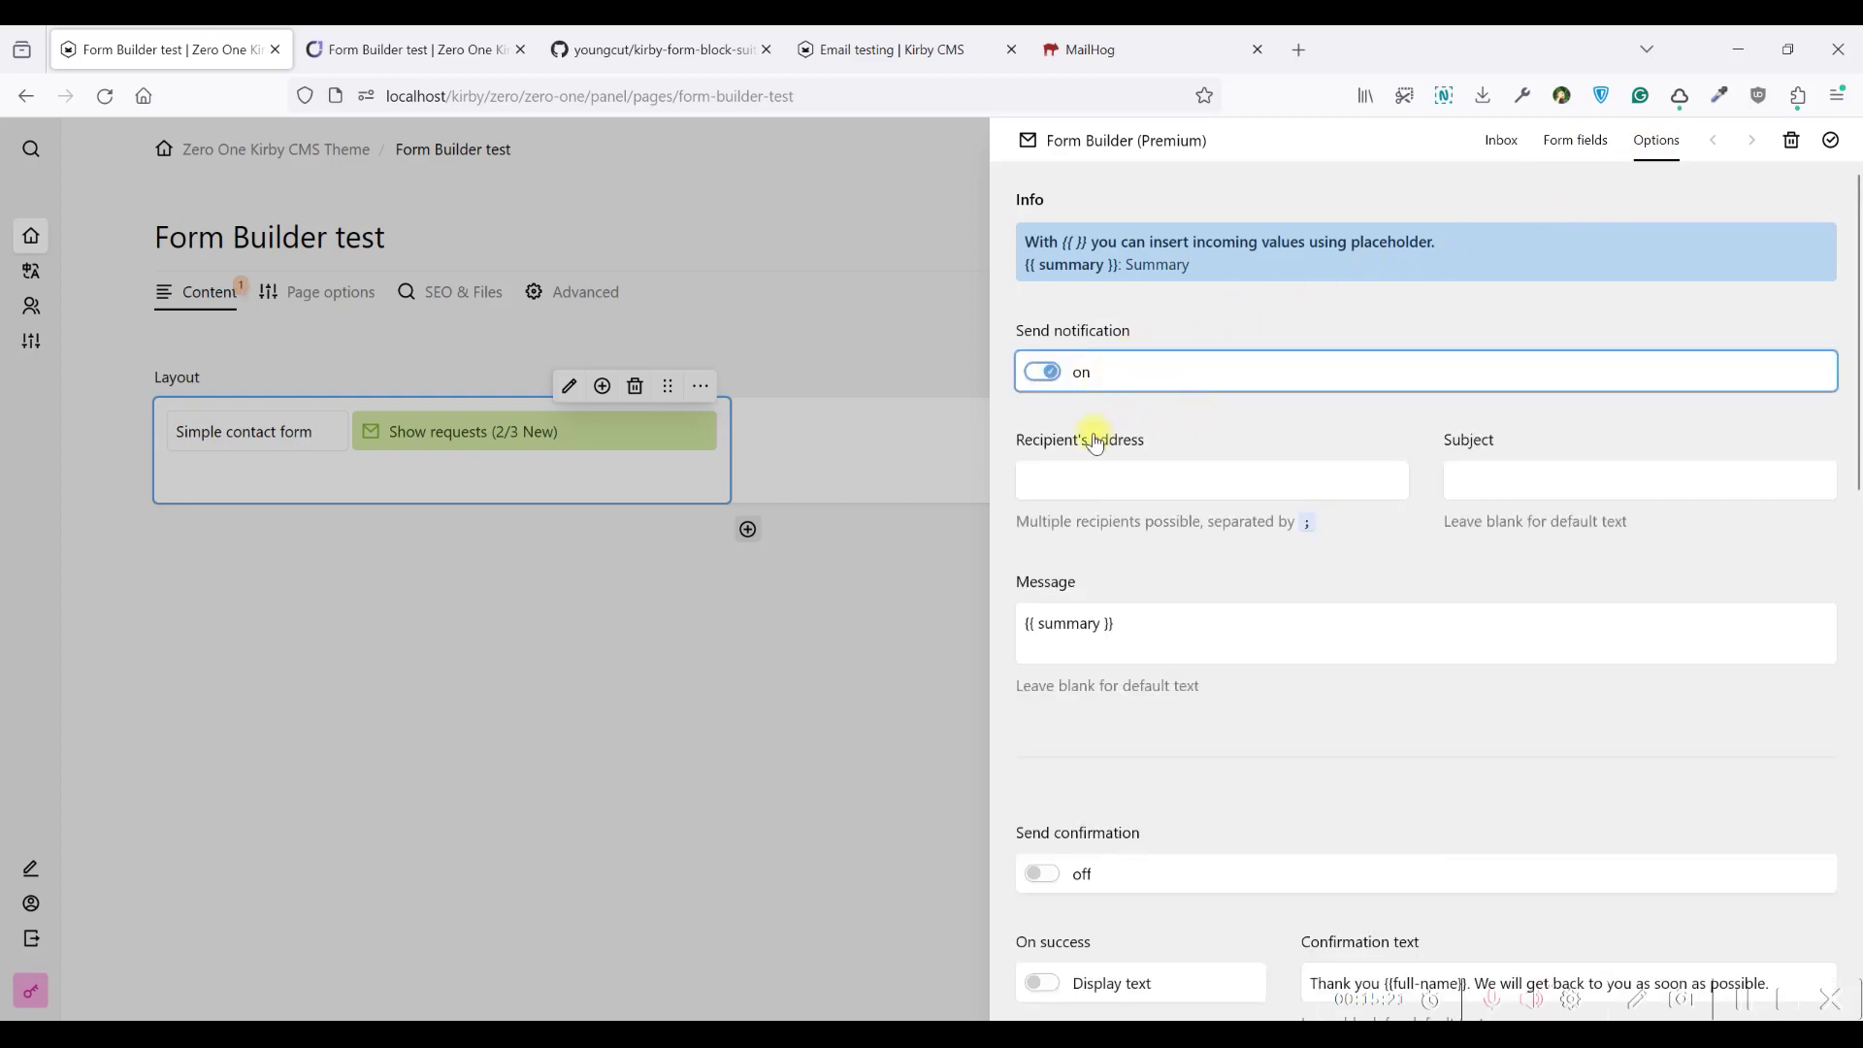
pyautogui.click(1059, 472)
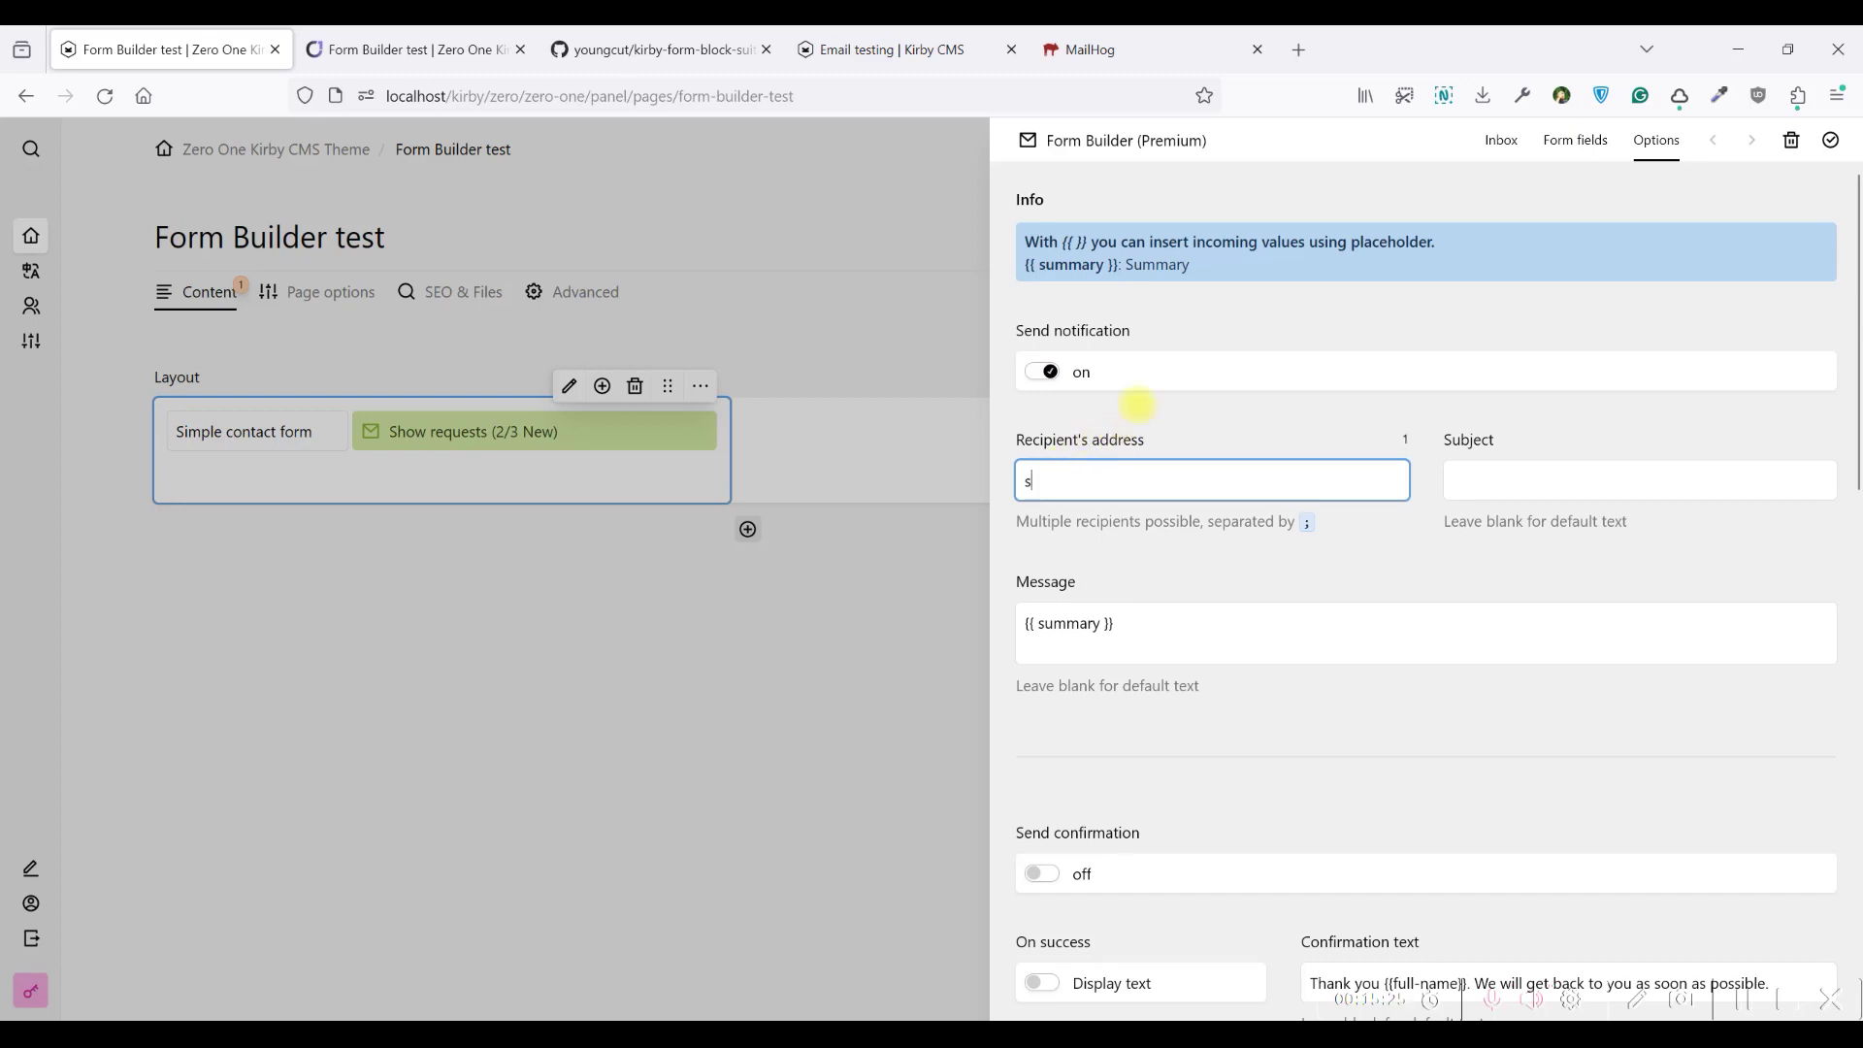
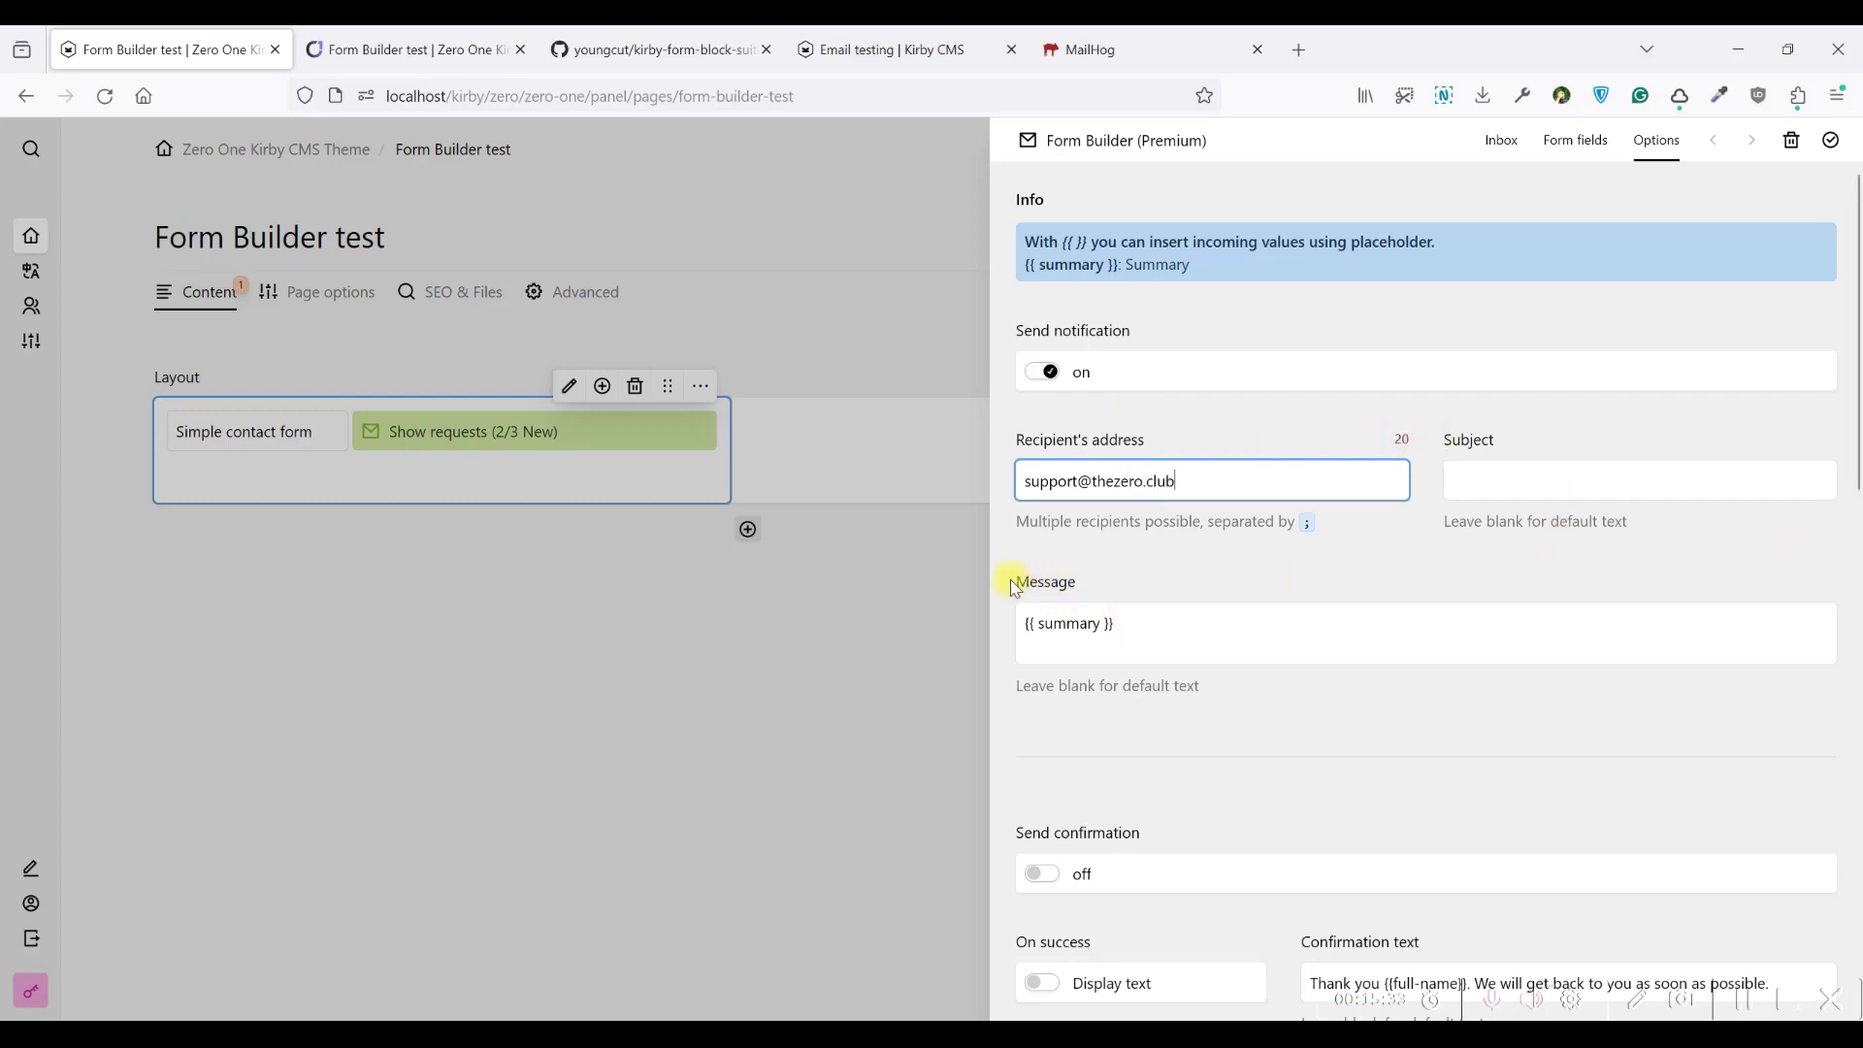
pyautogui.moveTo(1123, 619); pyautogui.dragTo(1044, 582)
pyautogui.click(1127, 620)
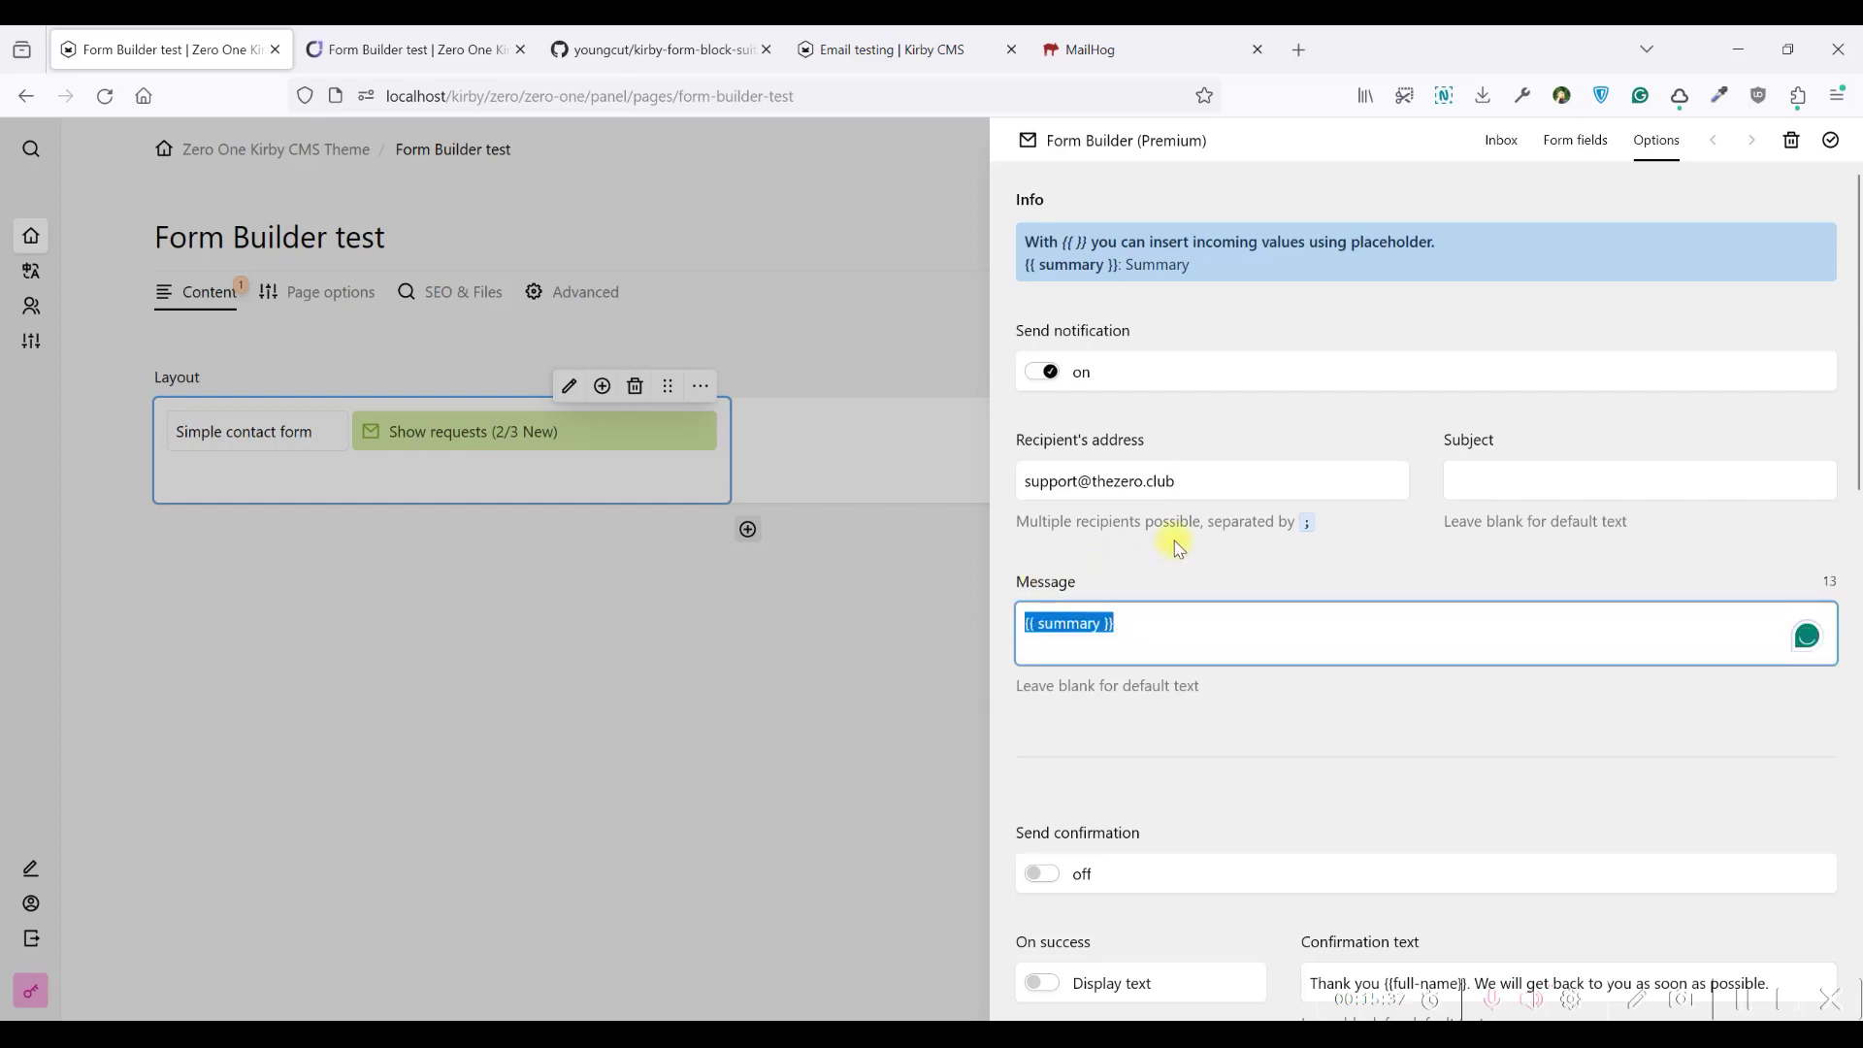
# Close the form options drawer and save the page
pyautogui.scroll(-3, 1294, 553)
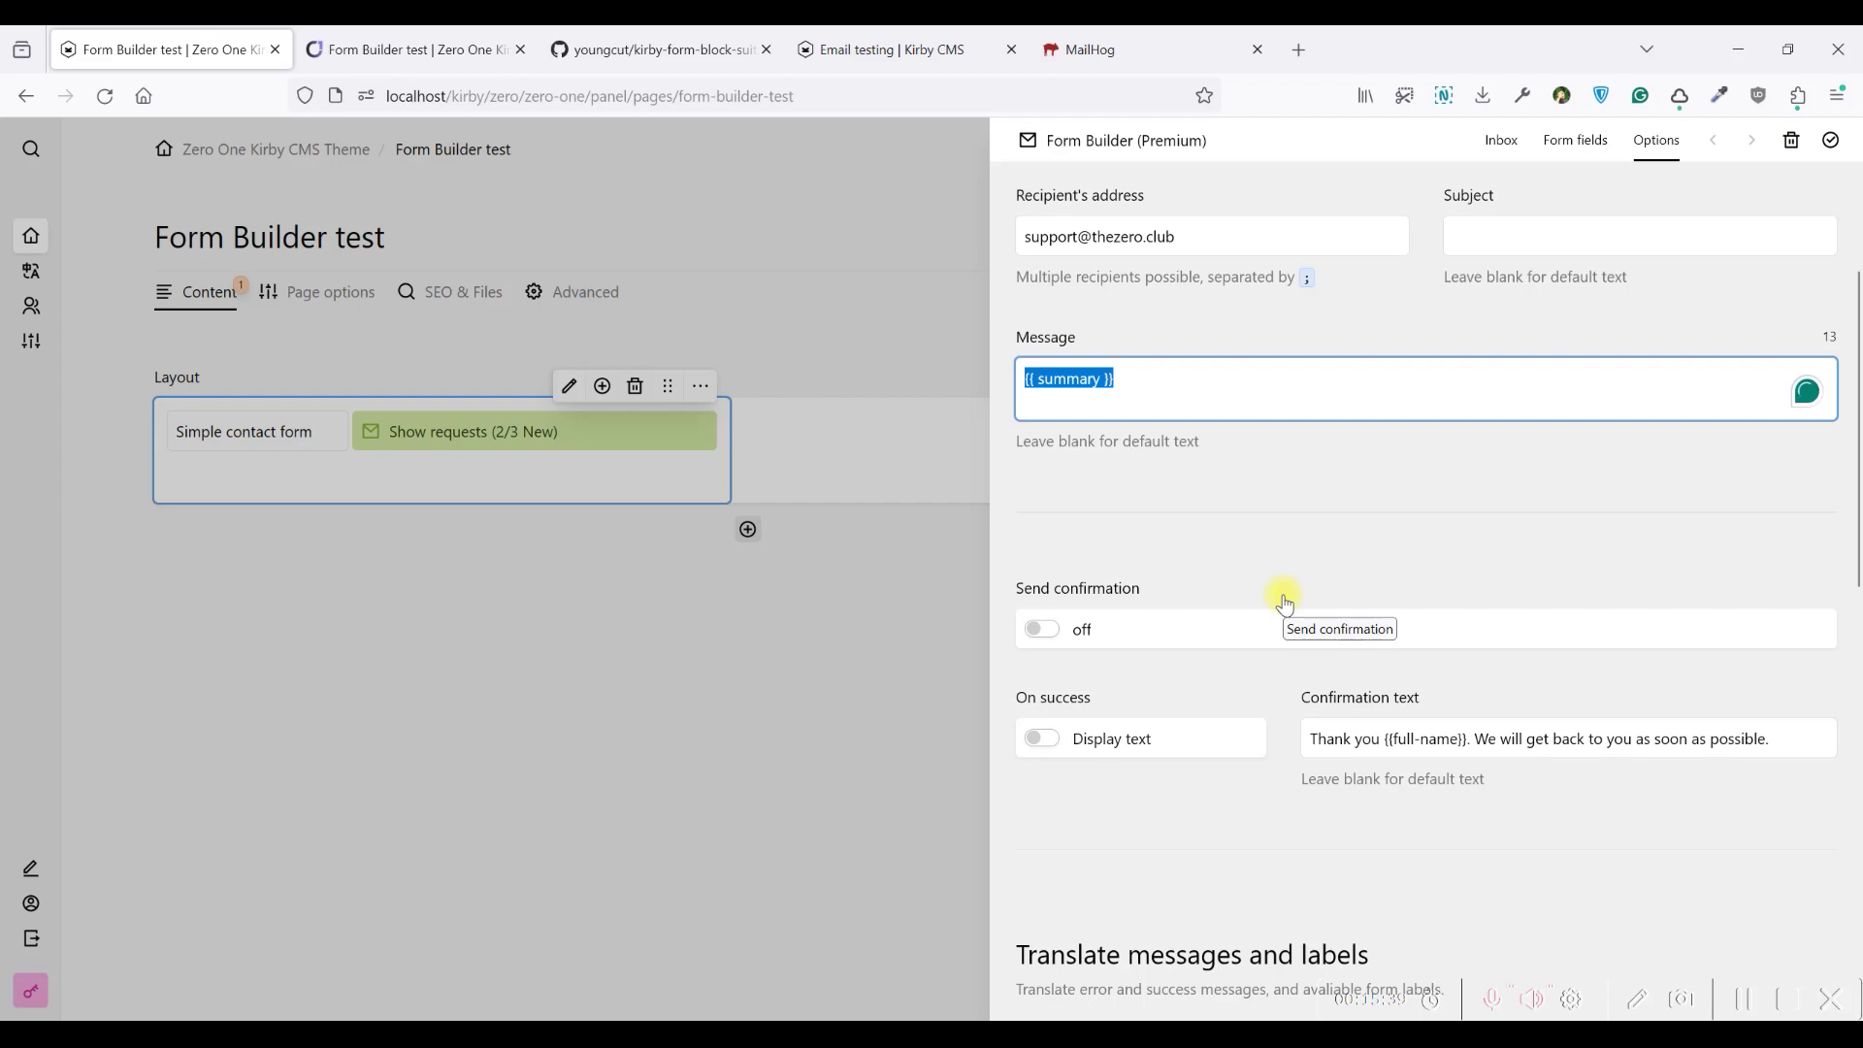
pyautogui.scroll(-1, 1285, 604)
pyautogui.scroll(4, 1281, 601)
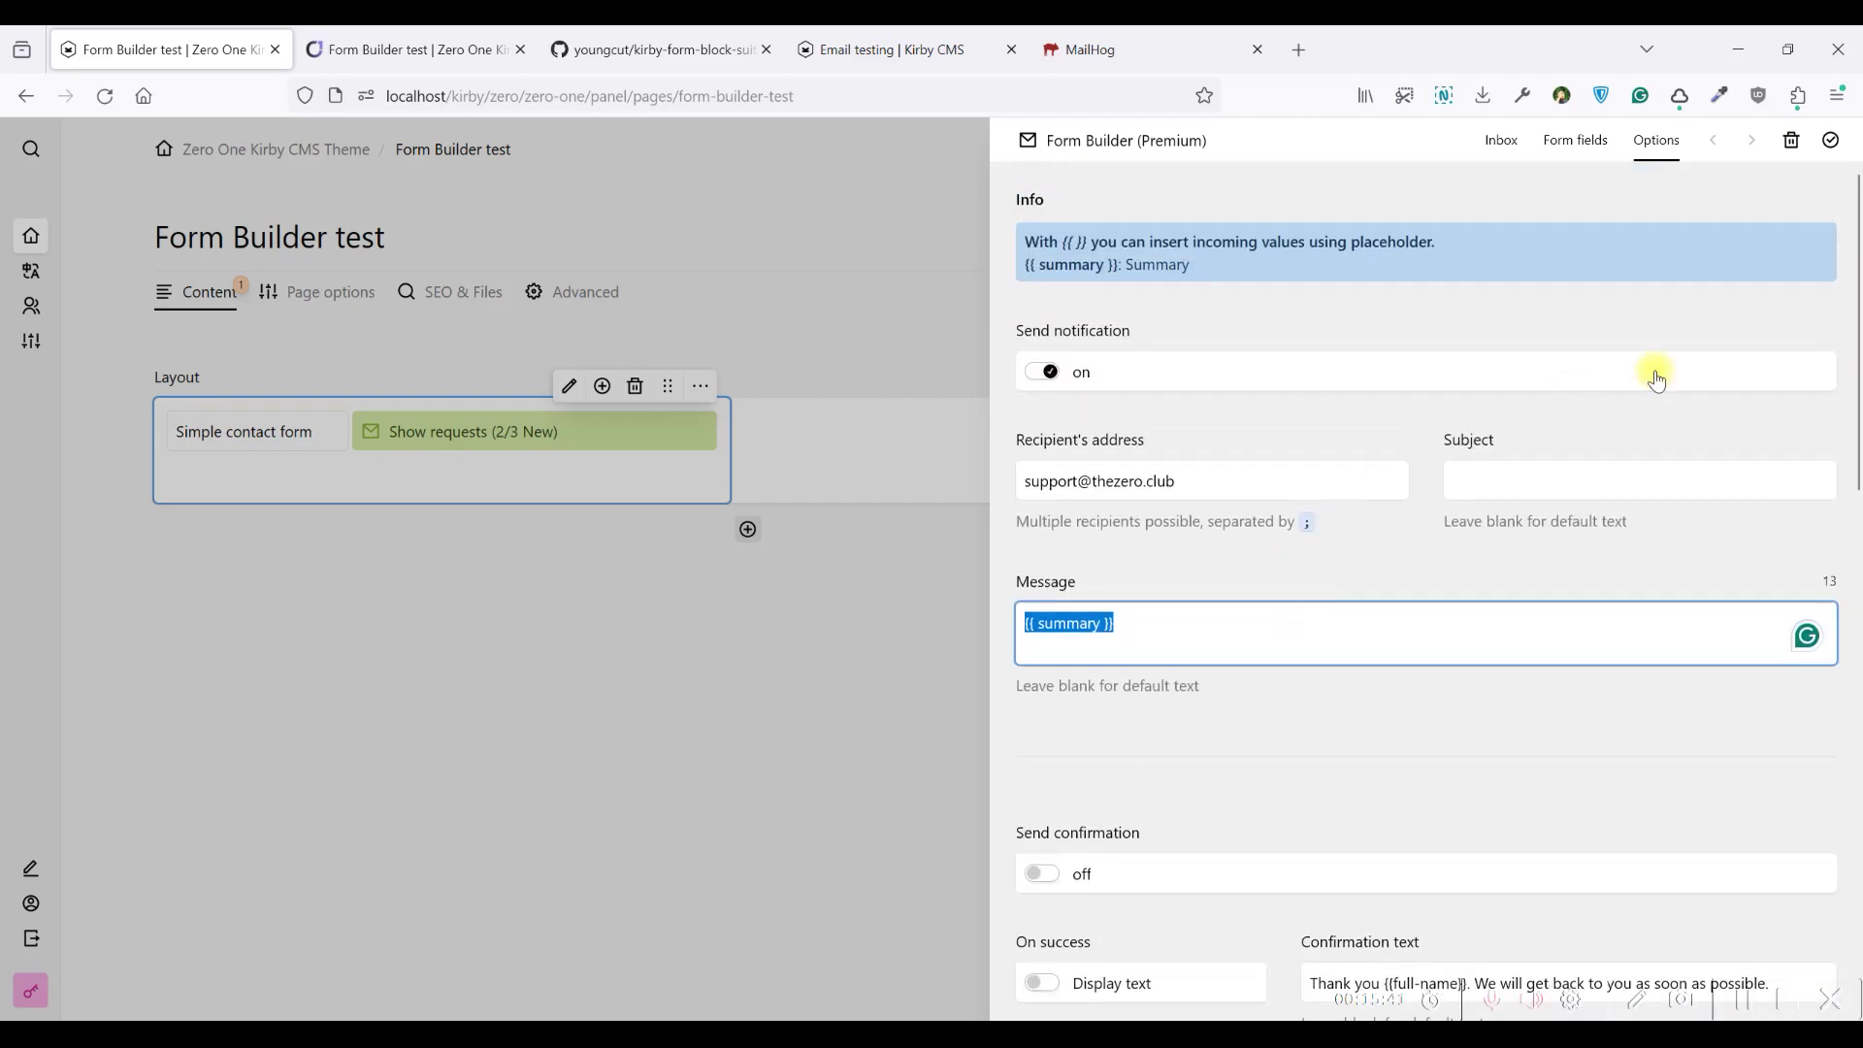
pyautogui.click(1831, 141)
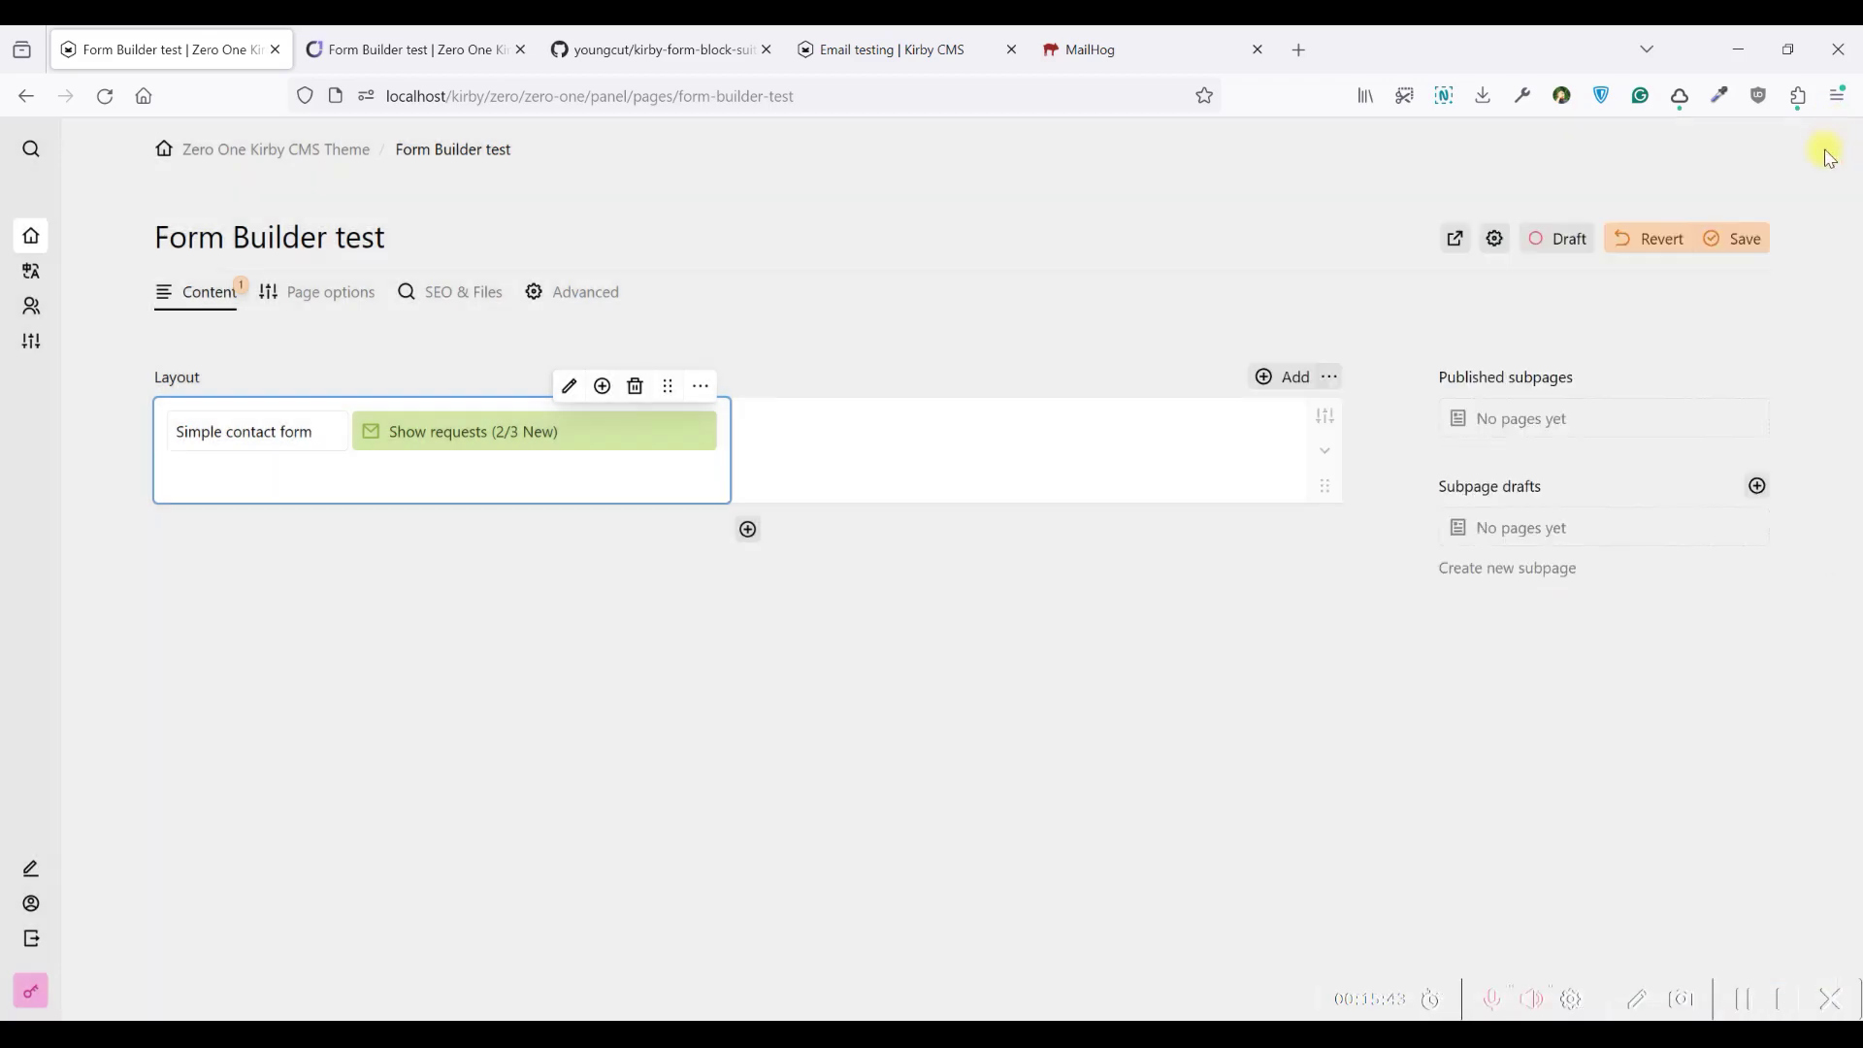
pyautogui.click(1747, 235)
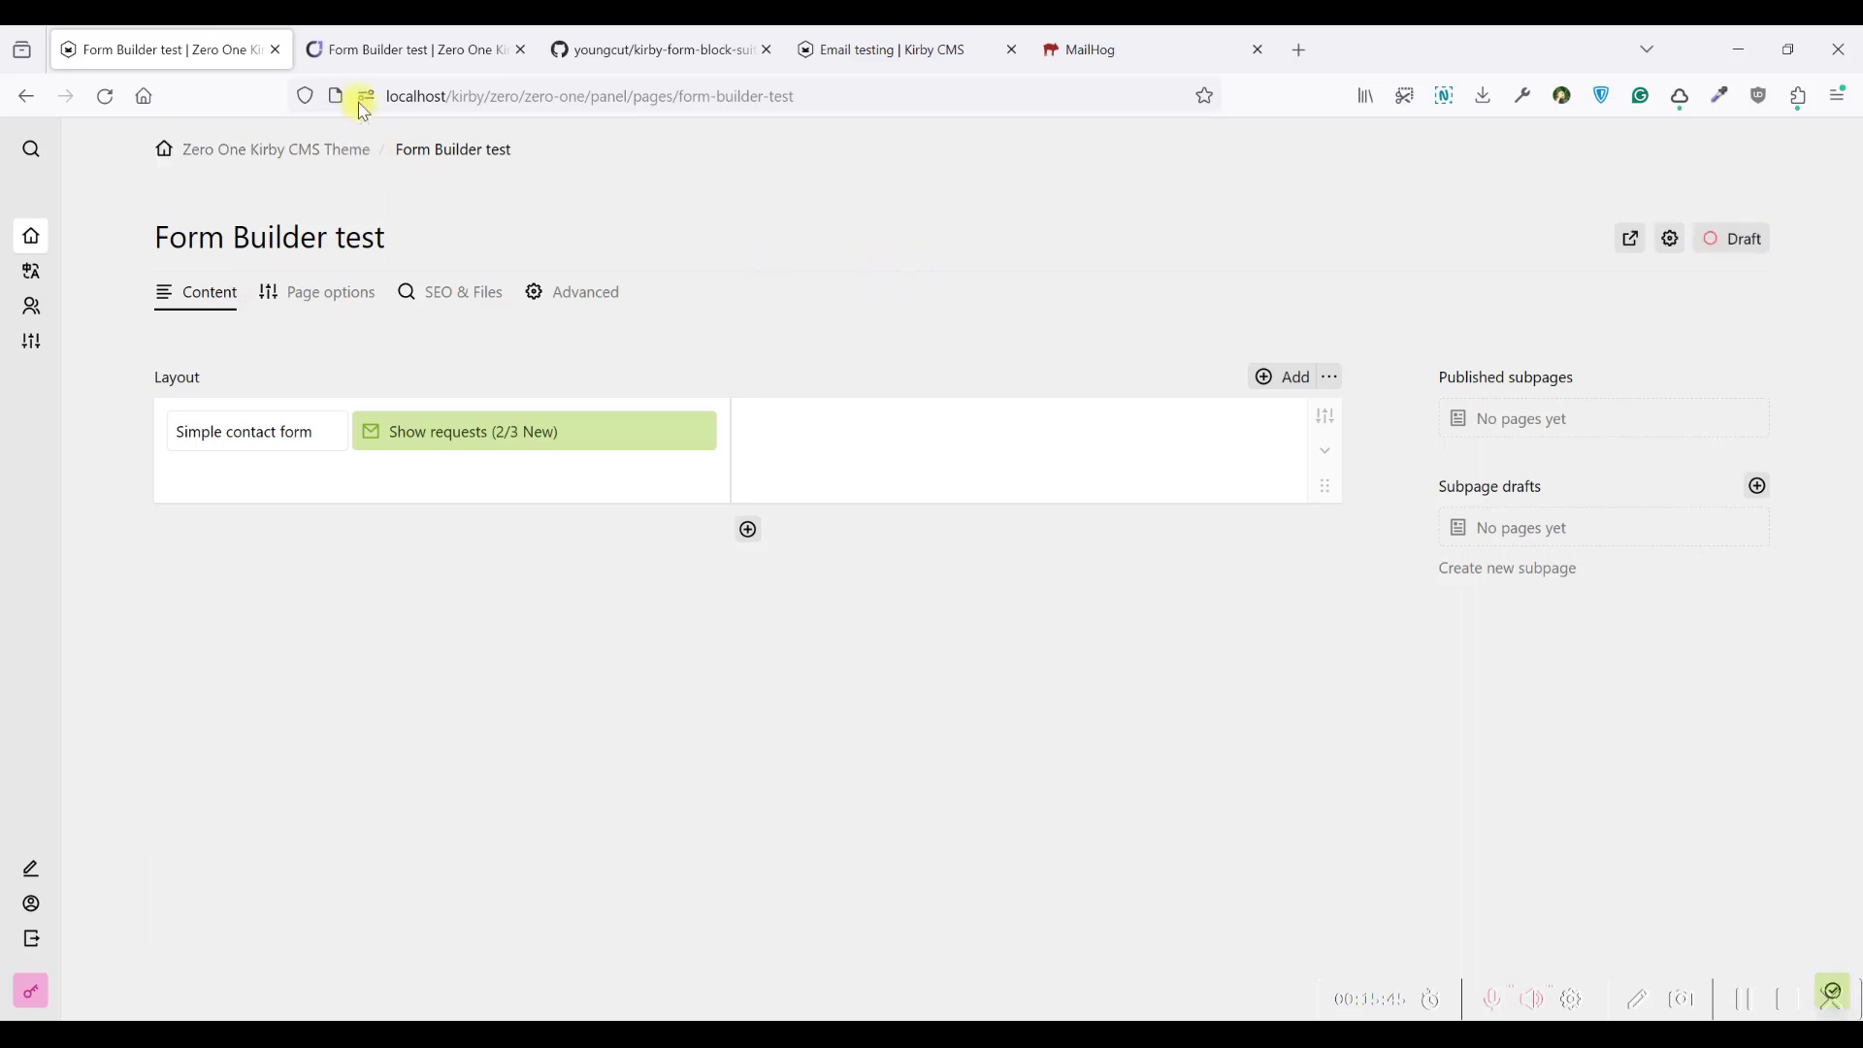
# Reload the frontend form and fill in the full name and a test e-mail
pyautogui.click(367, 48)
pyautogui.click(104, 96)
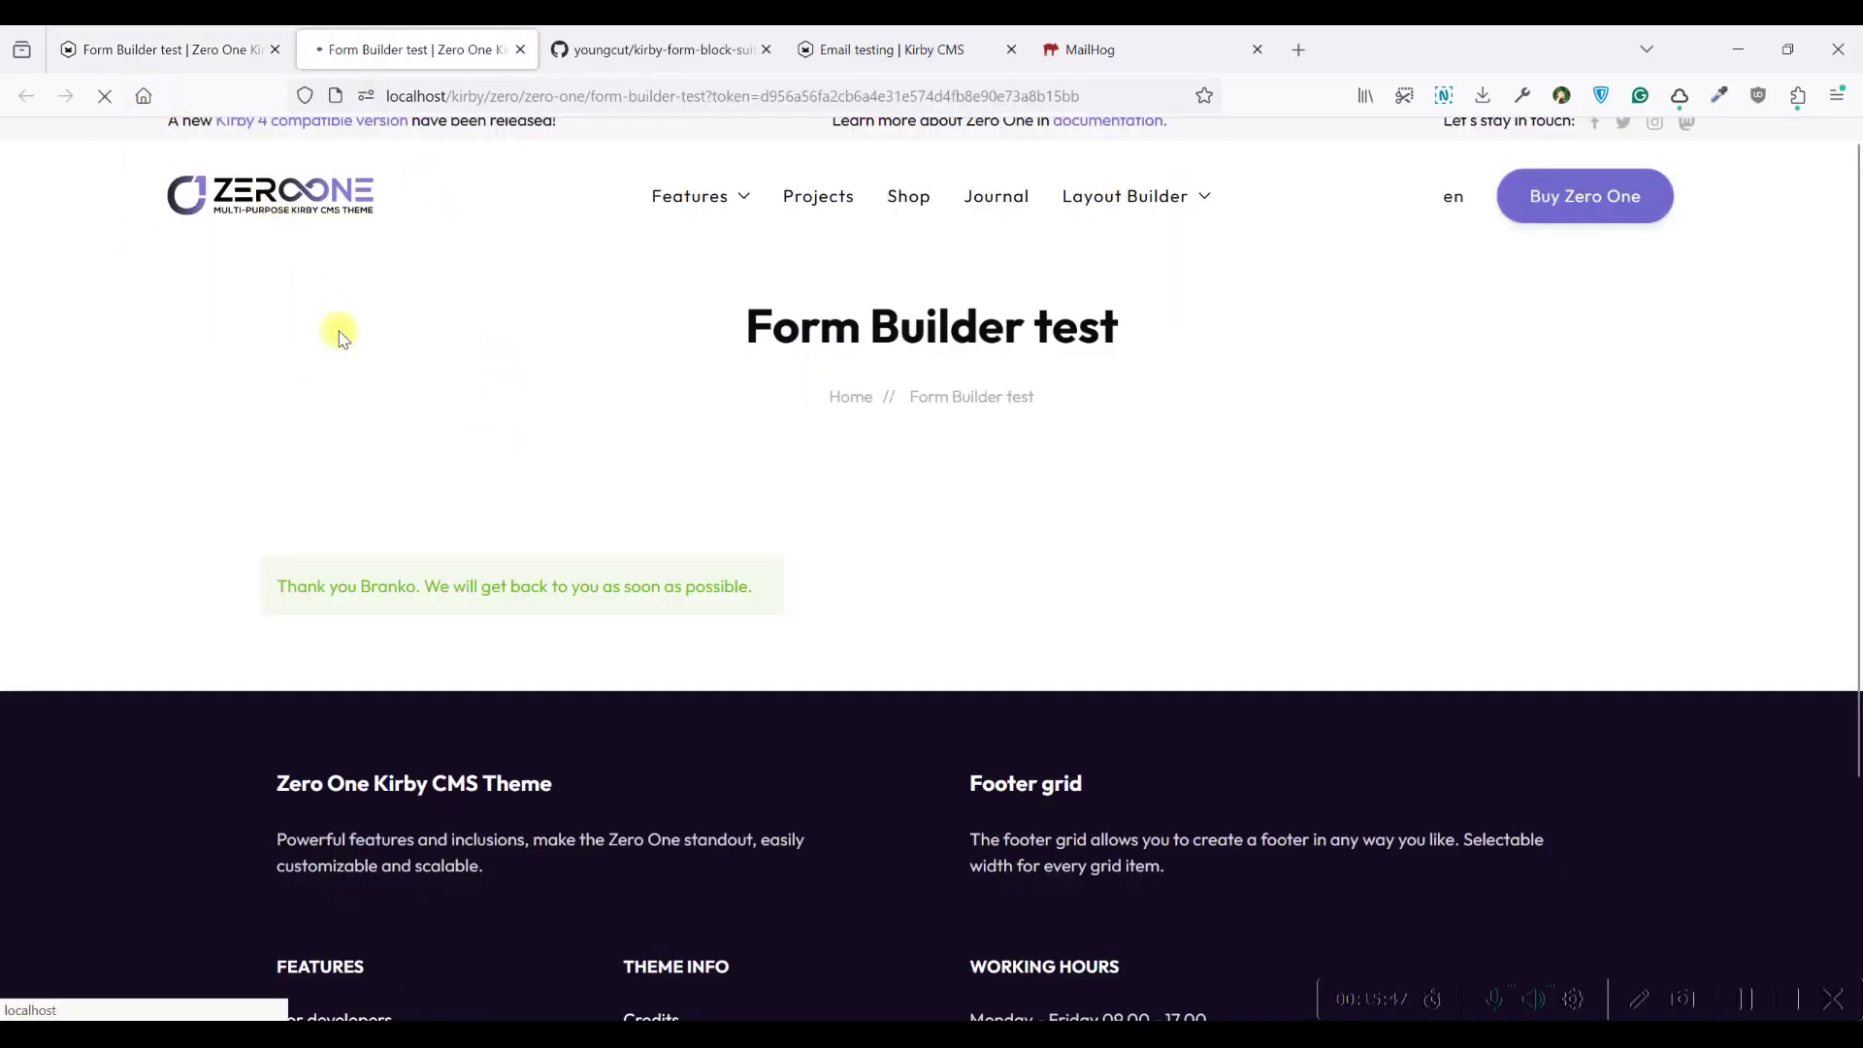
pyautogui.click(352, 600)
pyautogui.write('Brank')
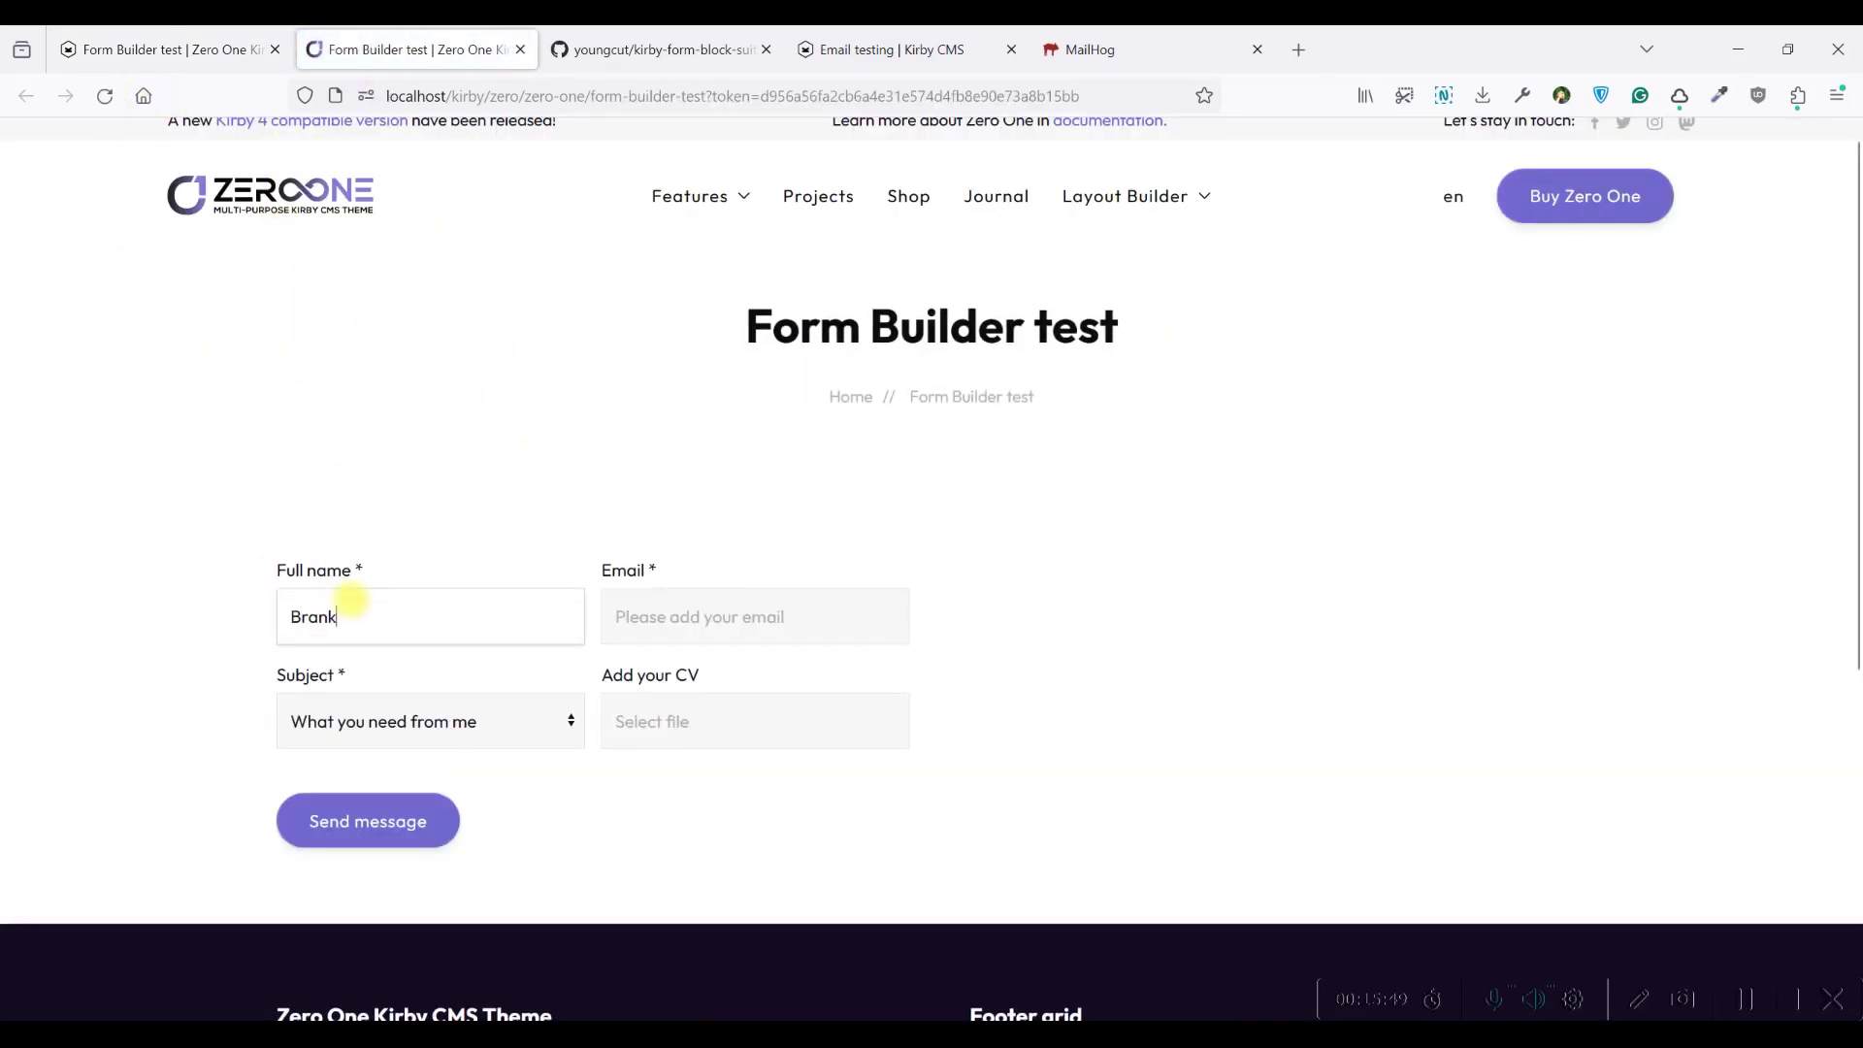
pyautogui.write('o')
pyautogui.click(706, 608)
pyautogui.write('test')
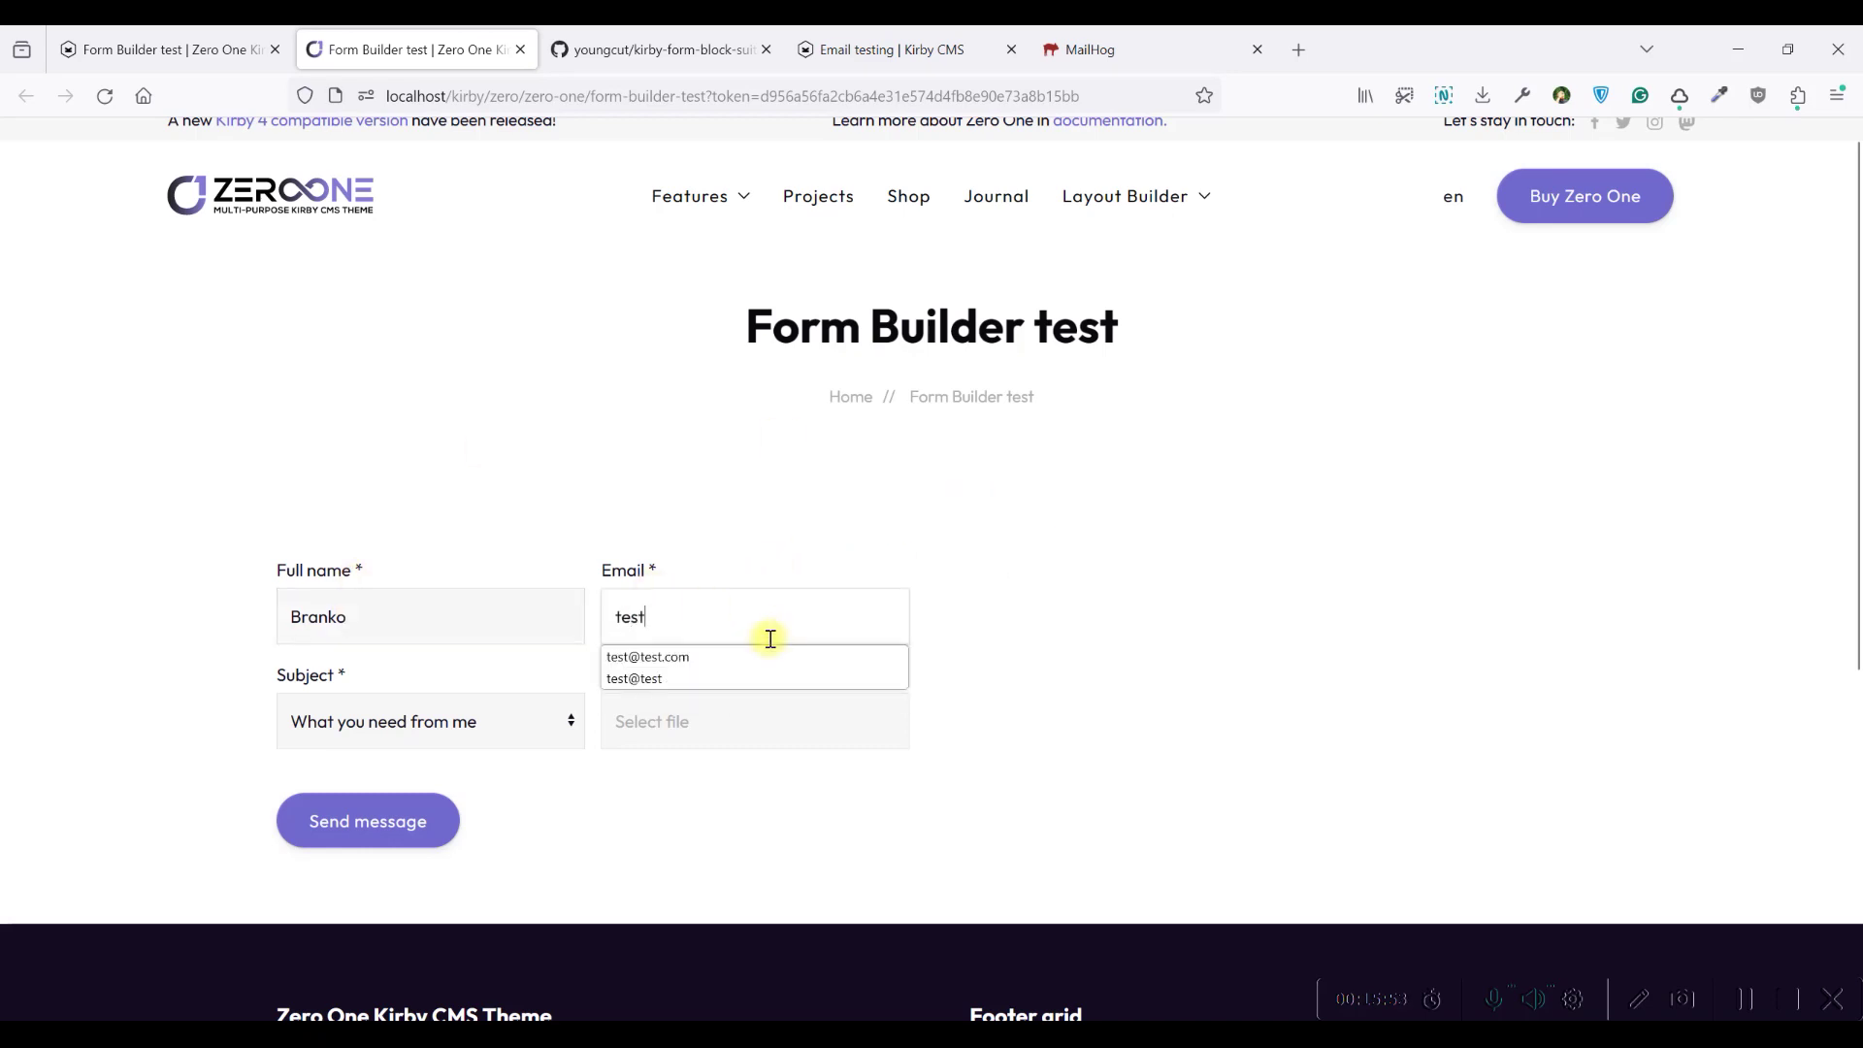
pyautogui.click(753, 656)
# Choose subject 'I want to talk', attach the B in B conference companies PDF, and send
pyautogui.click(485, 734)
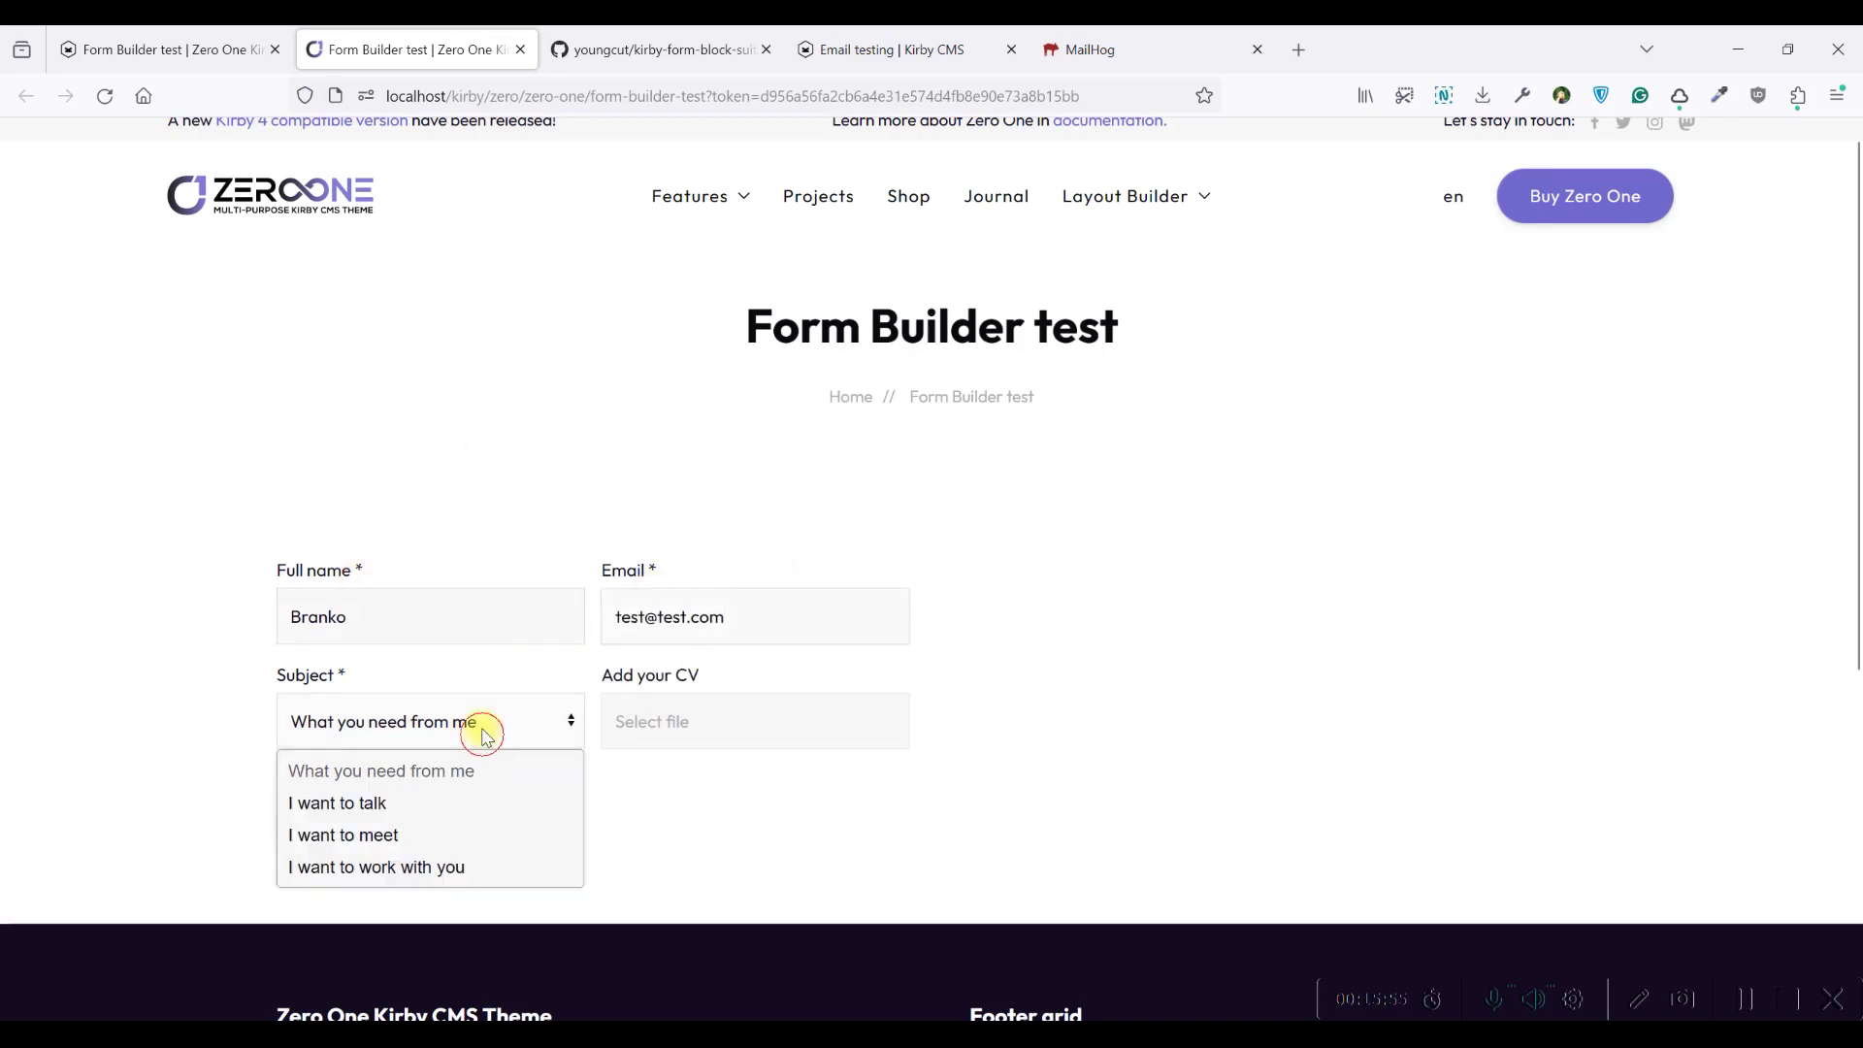
pyautogui.click(393, 802)
pyautogui.click(698, 728)
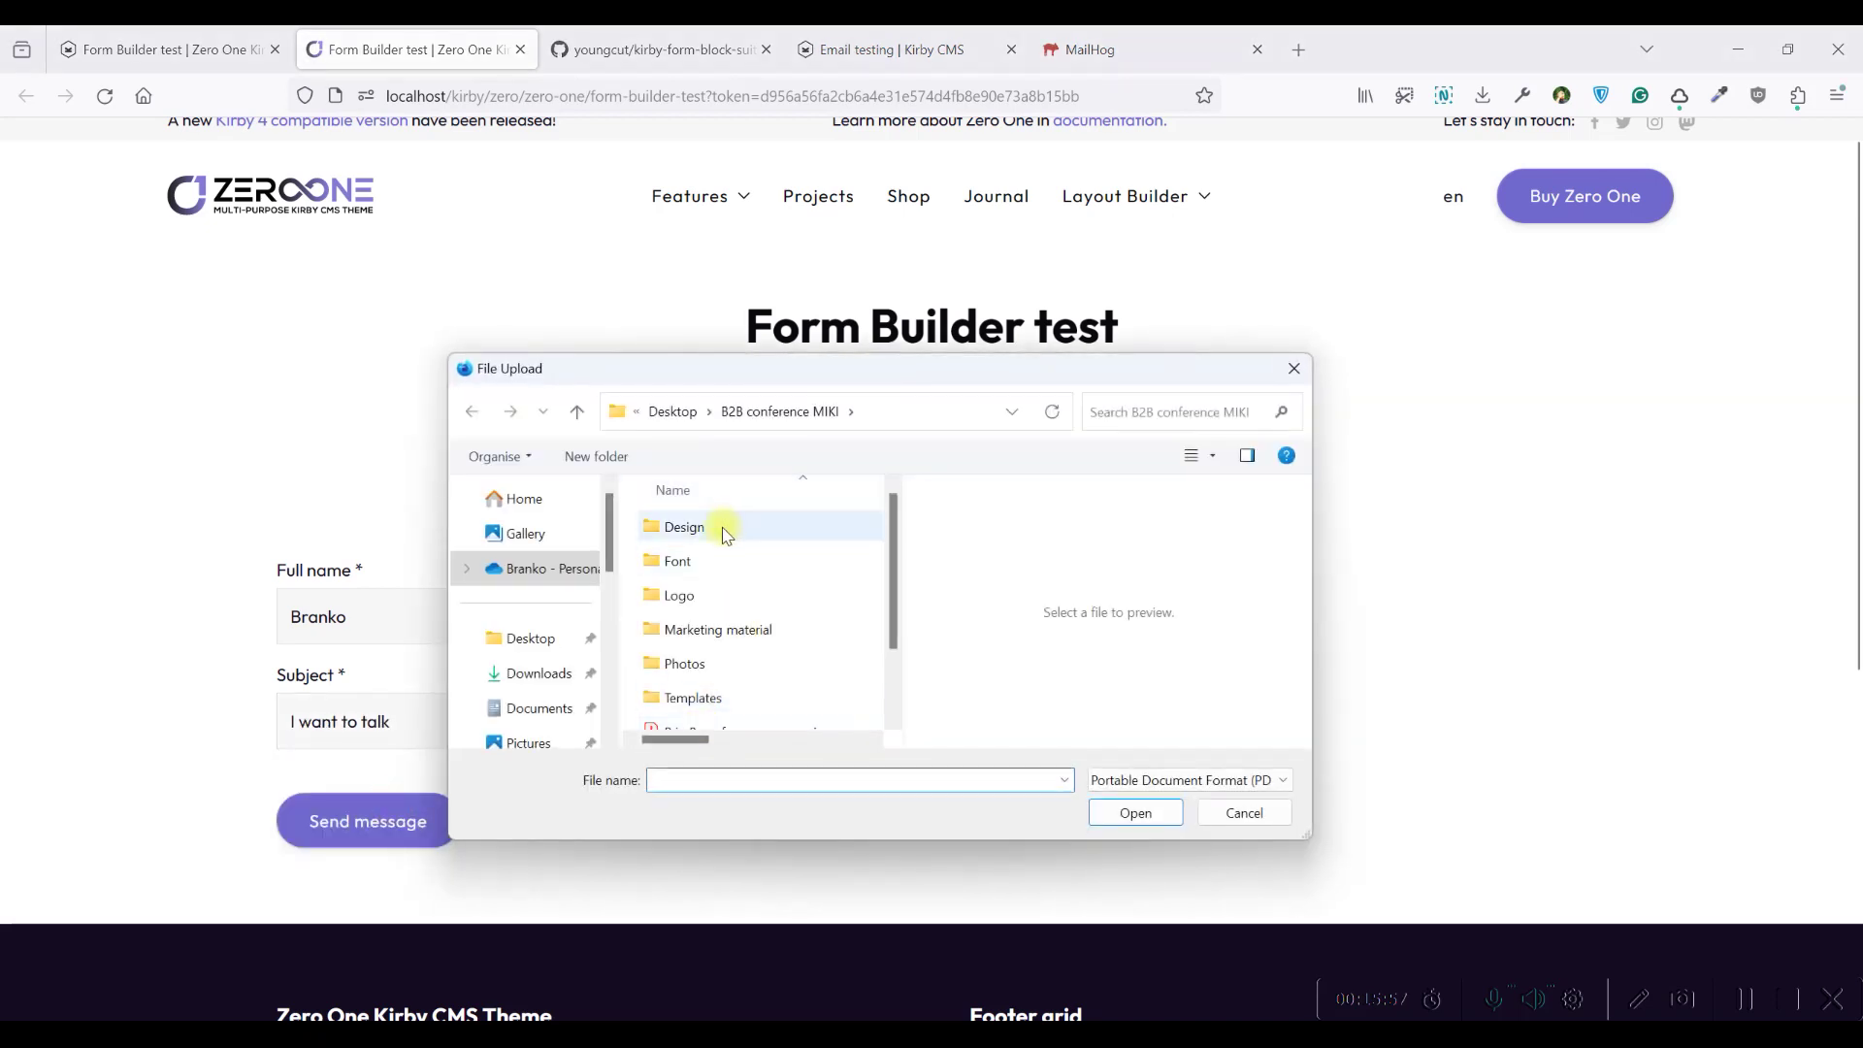
pyautogui.scroll(-1, 719, 532)
pyautogui.click(692, 648)
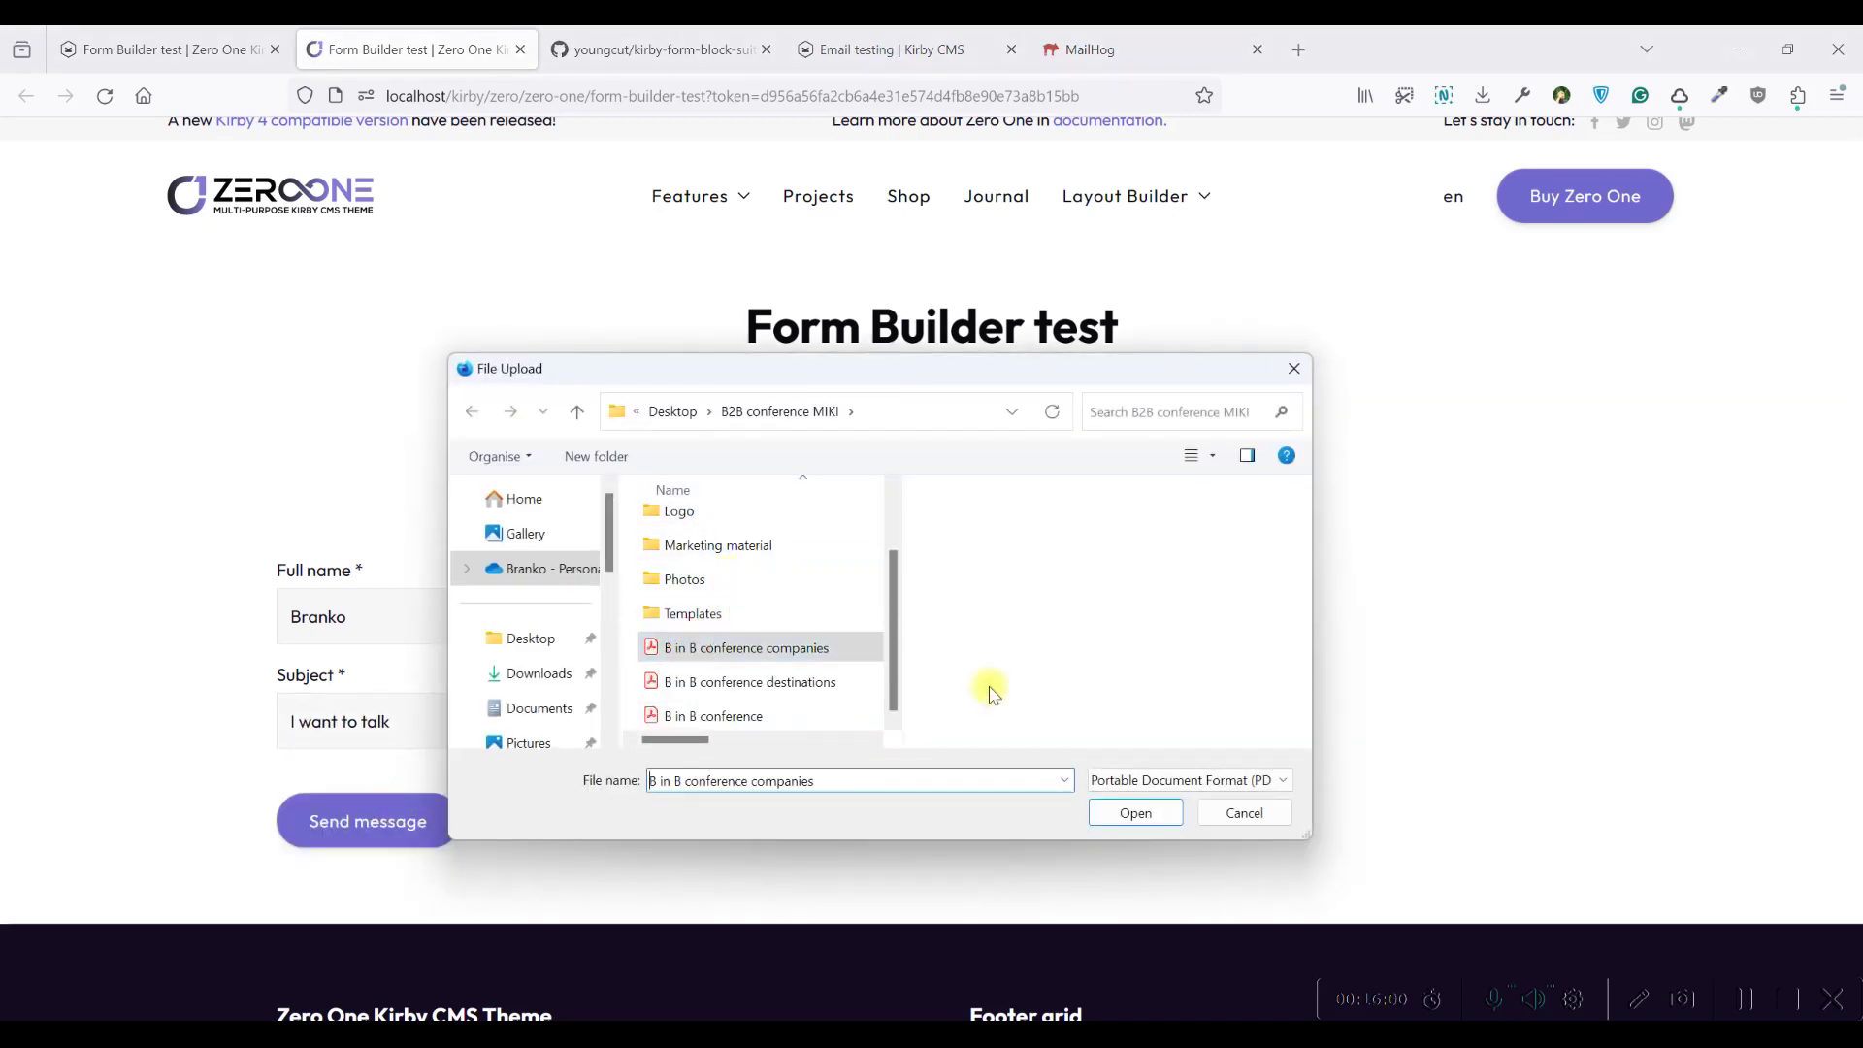
pyautogui.click(1132, 811)
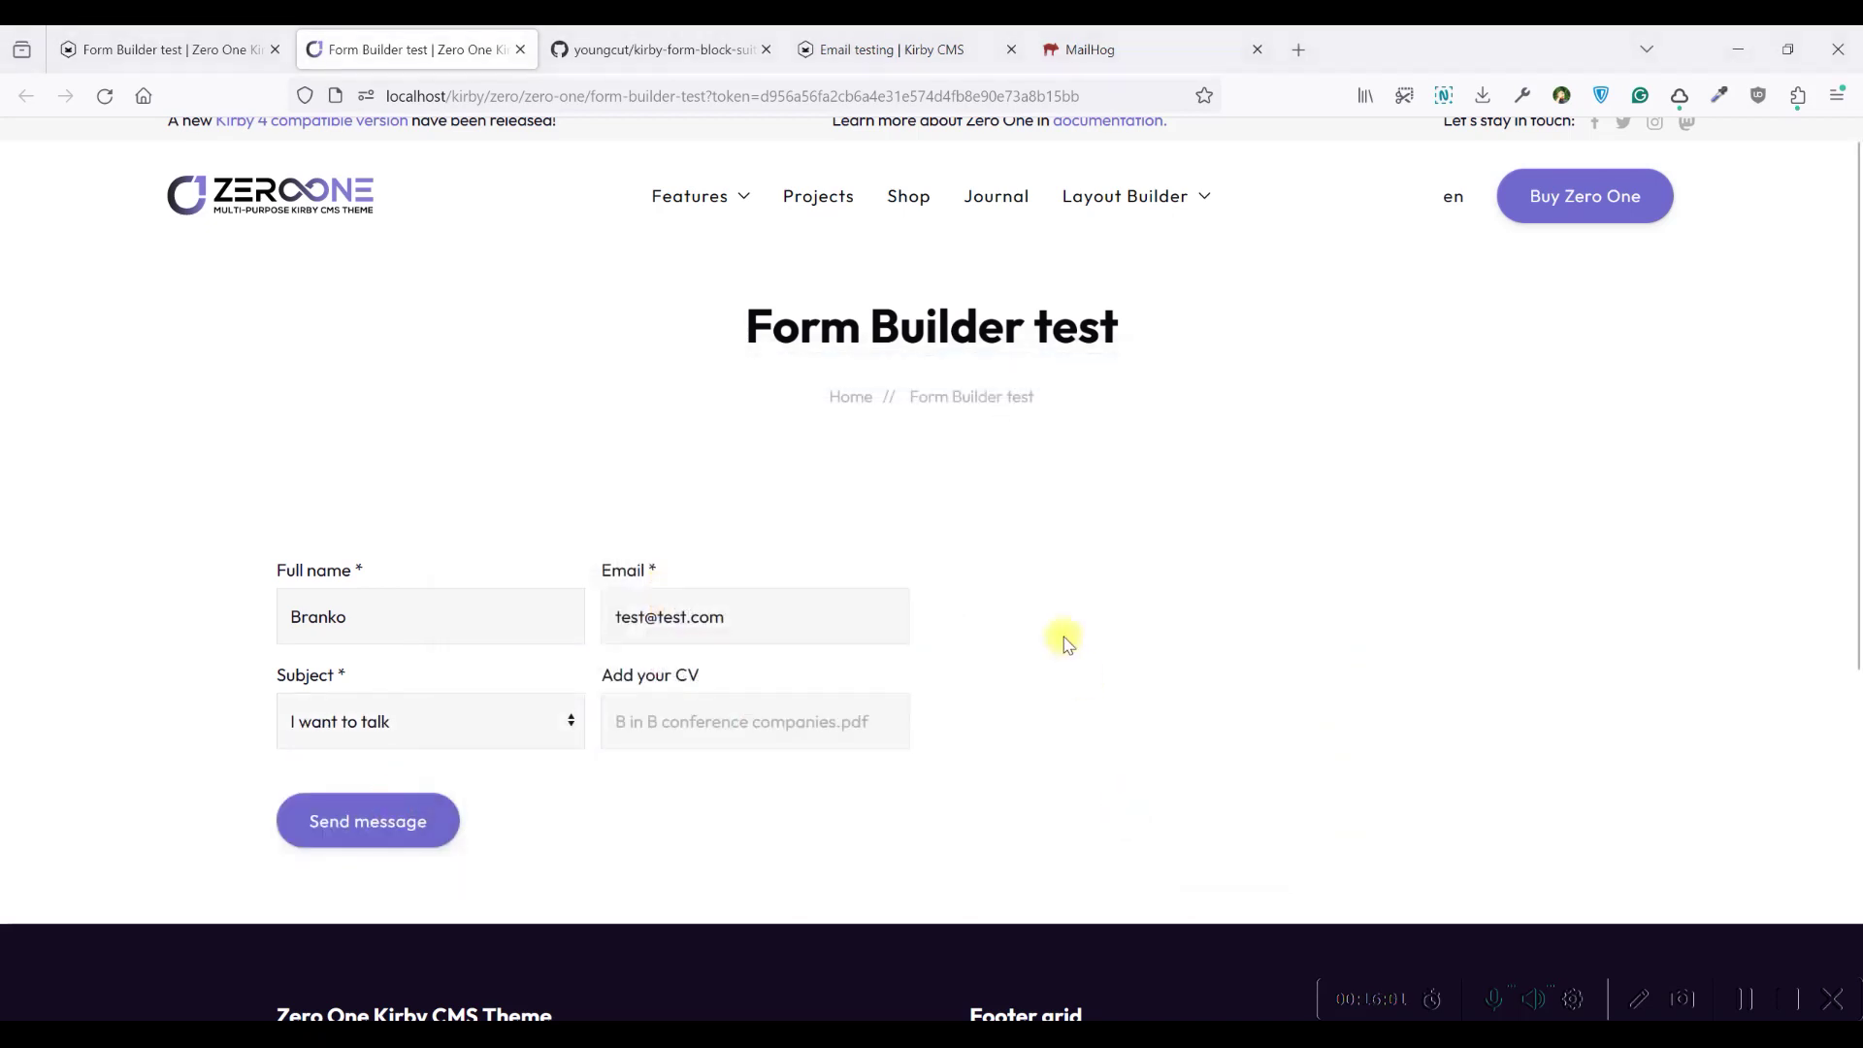
pyautogui.click(405, 834)
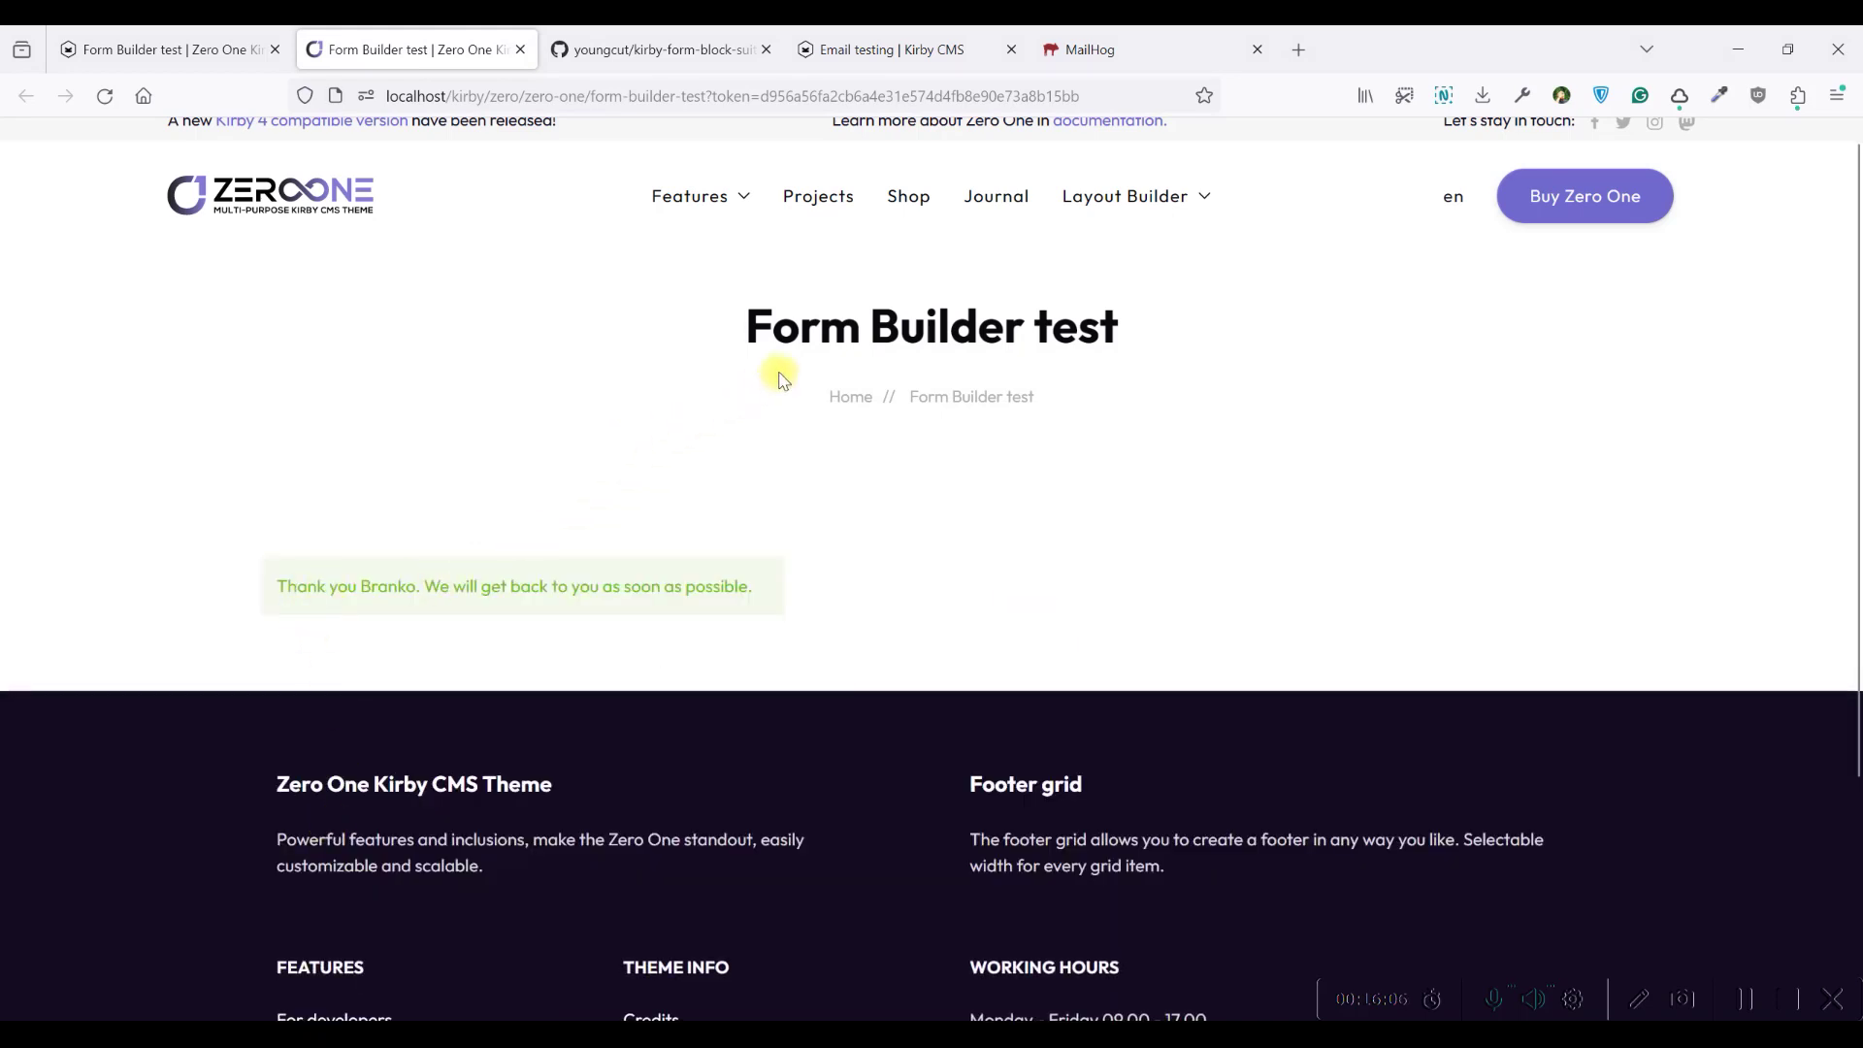
pyautogui.click(1065, 58)
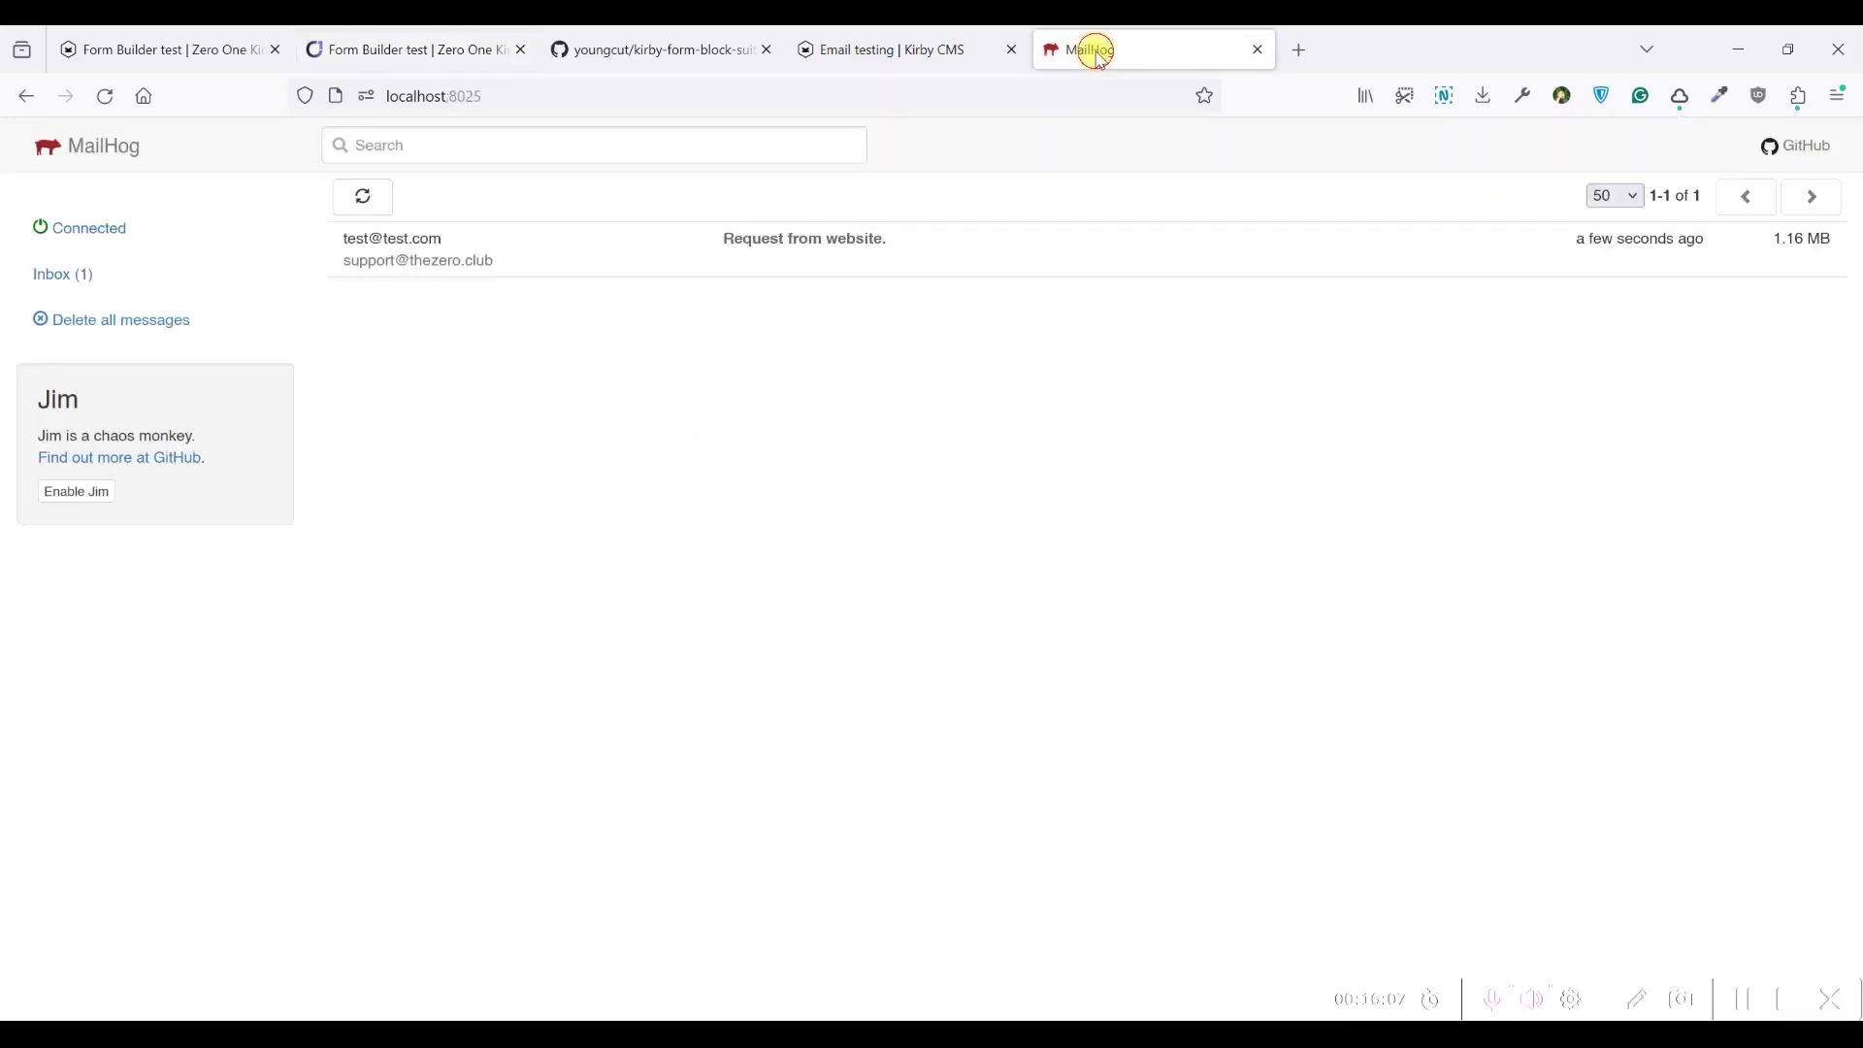
# Open the new 'Request from website.' email and confirm b-in-b-conference-companies.pdf in its MIME parts
pyautogui.click(530, 260)
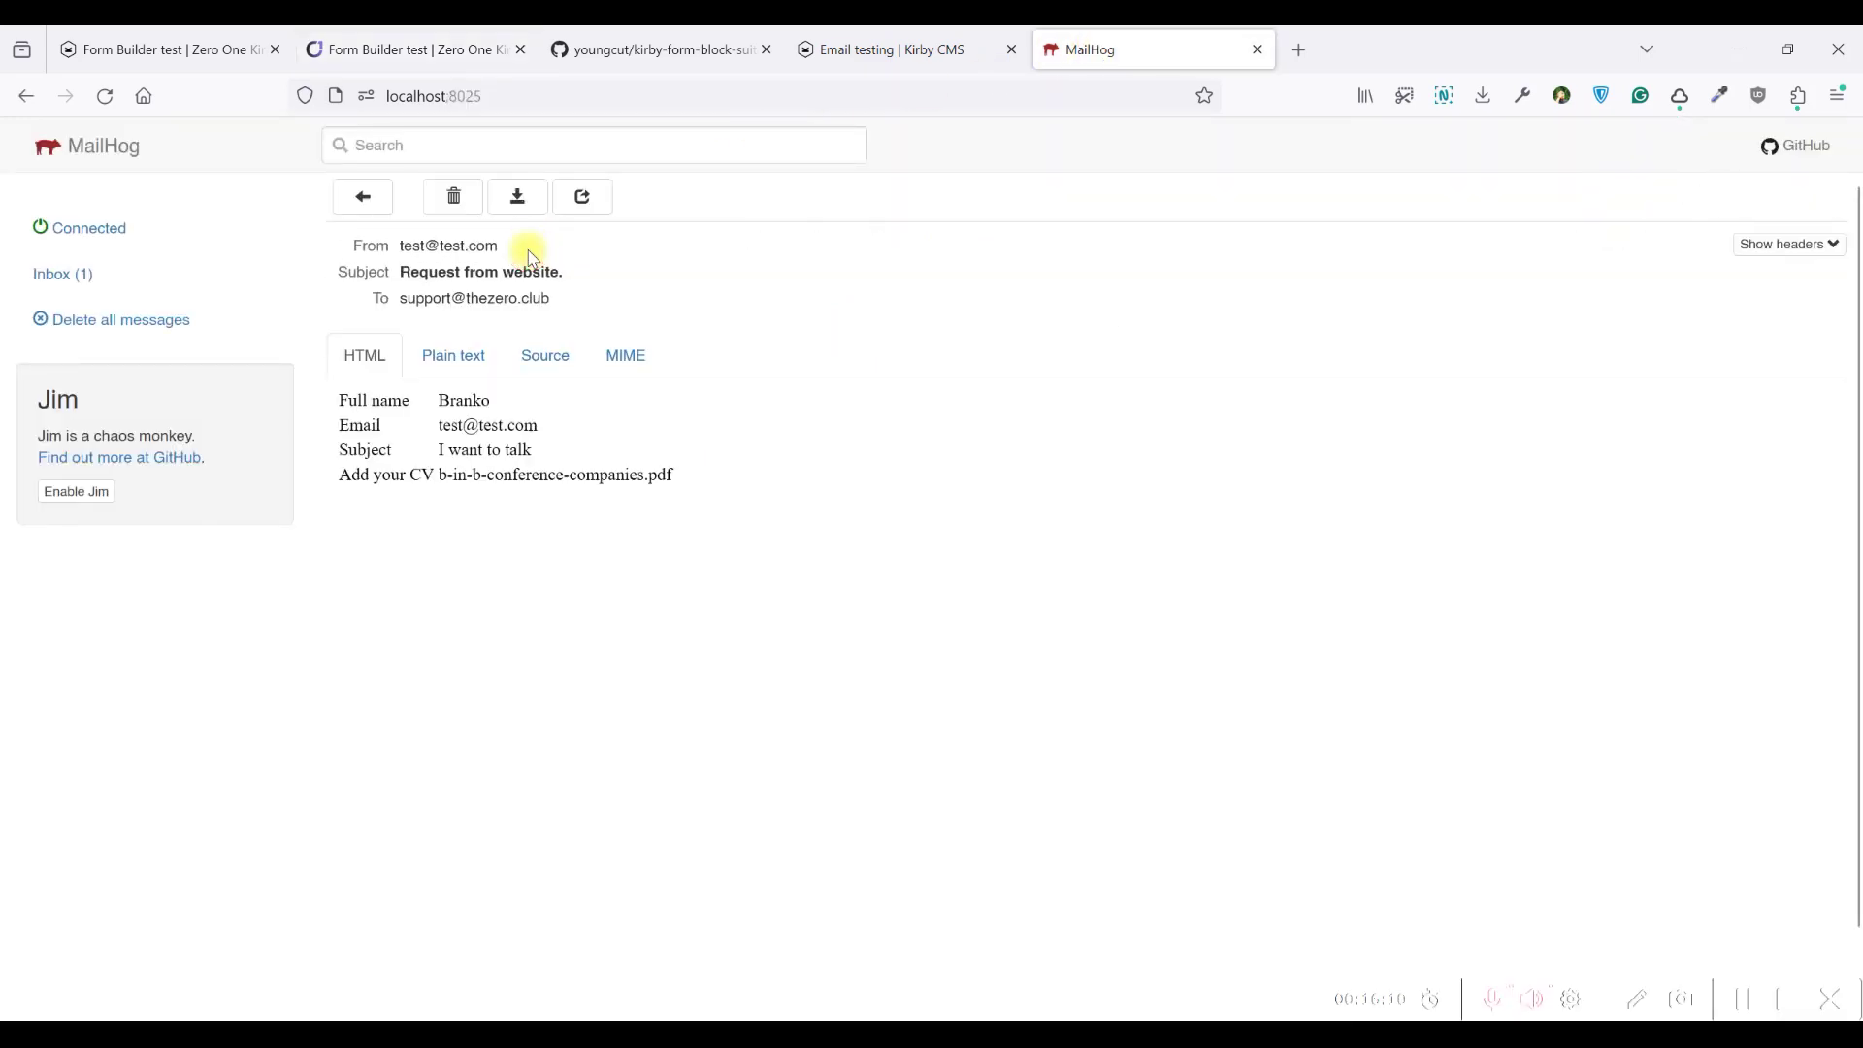
pyautogui.moveTo(434, 398); pyautogui.dragTo(686, 479)
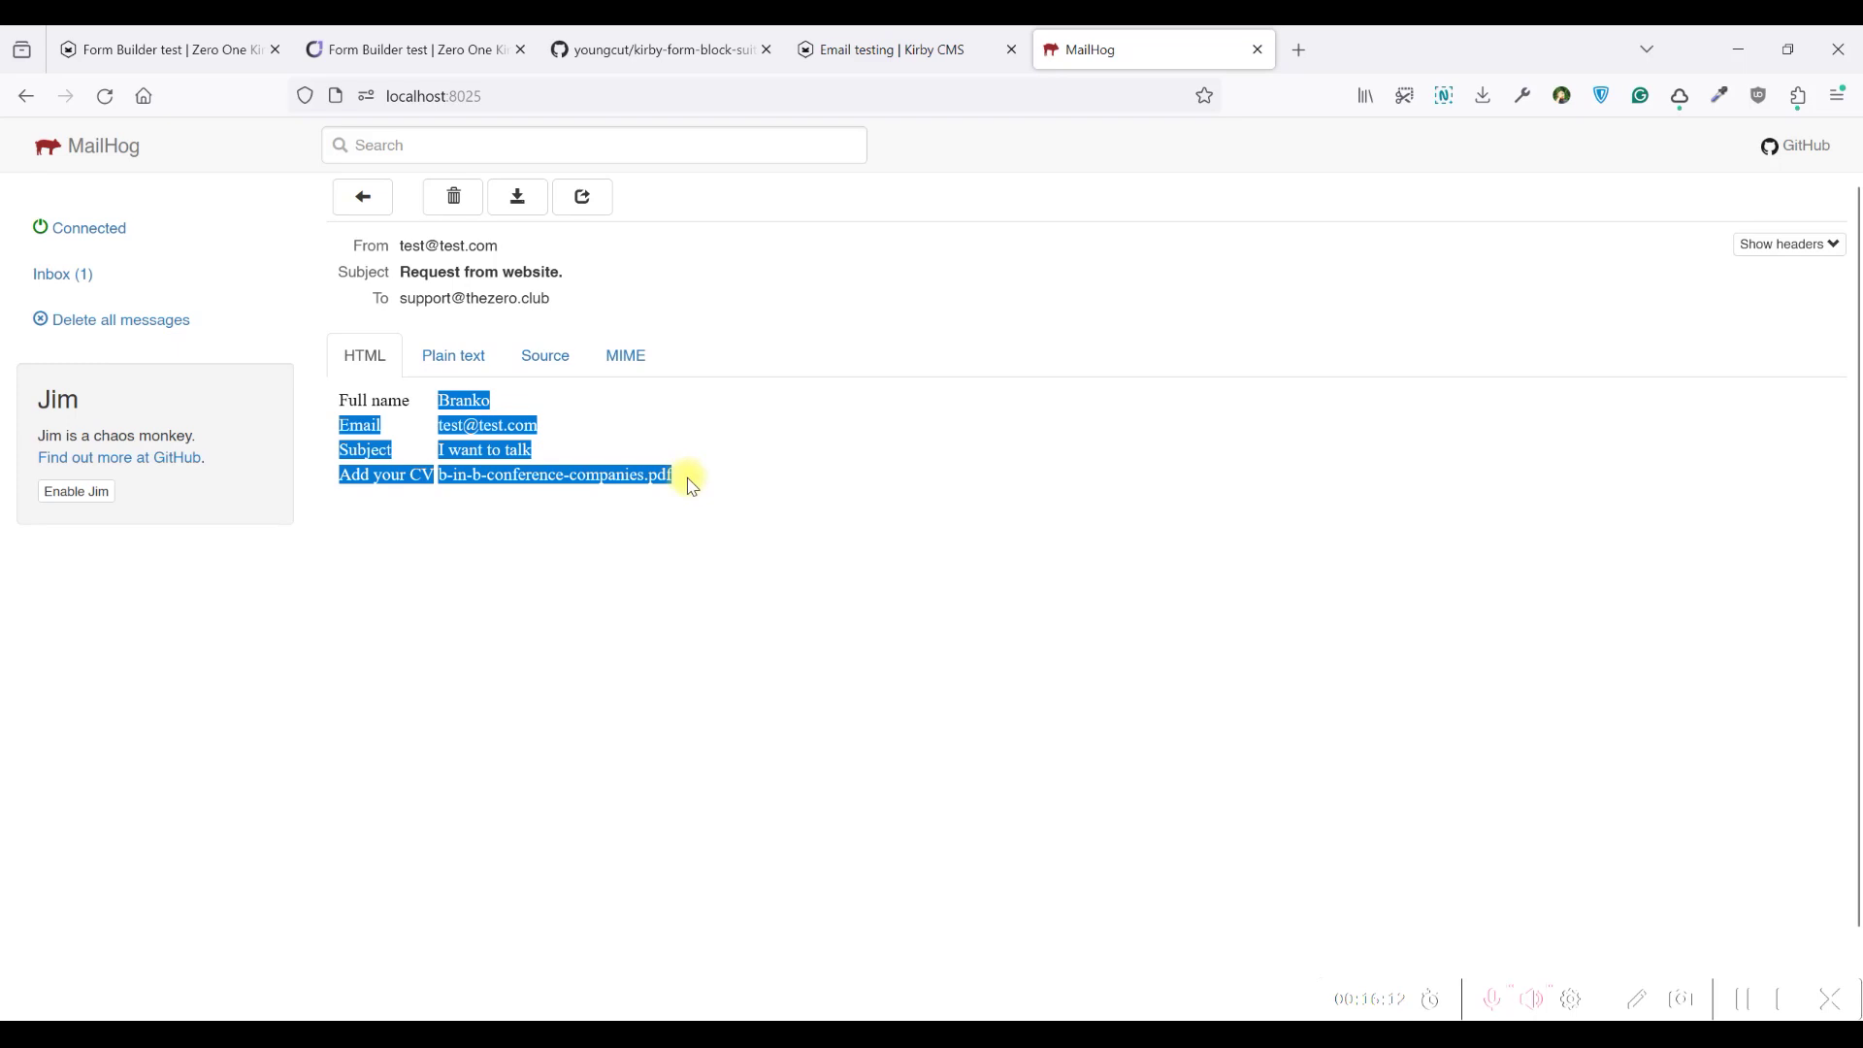
pyautogui.click(686, 478)
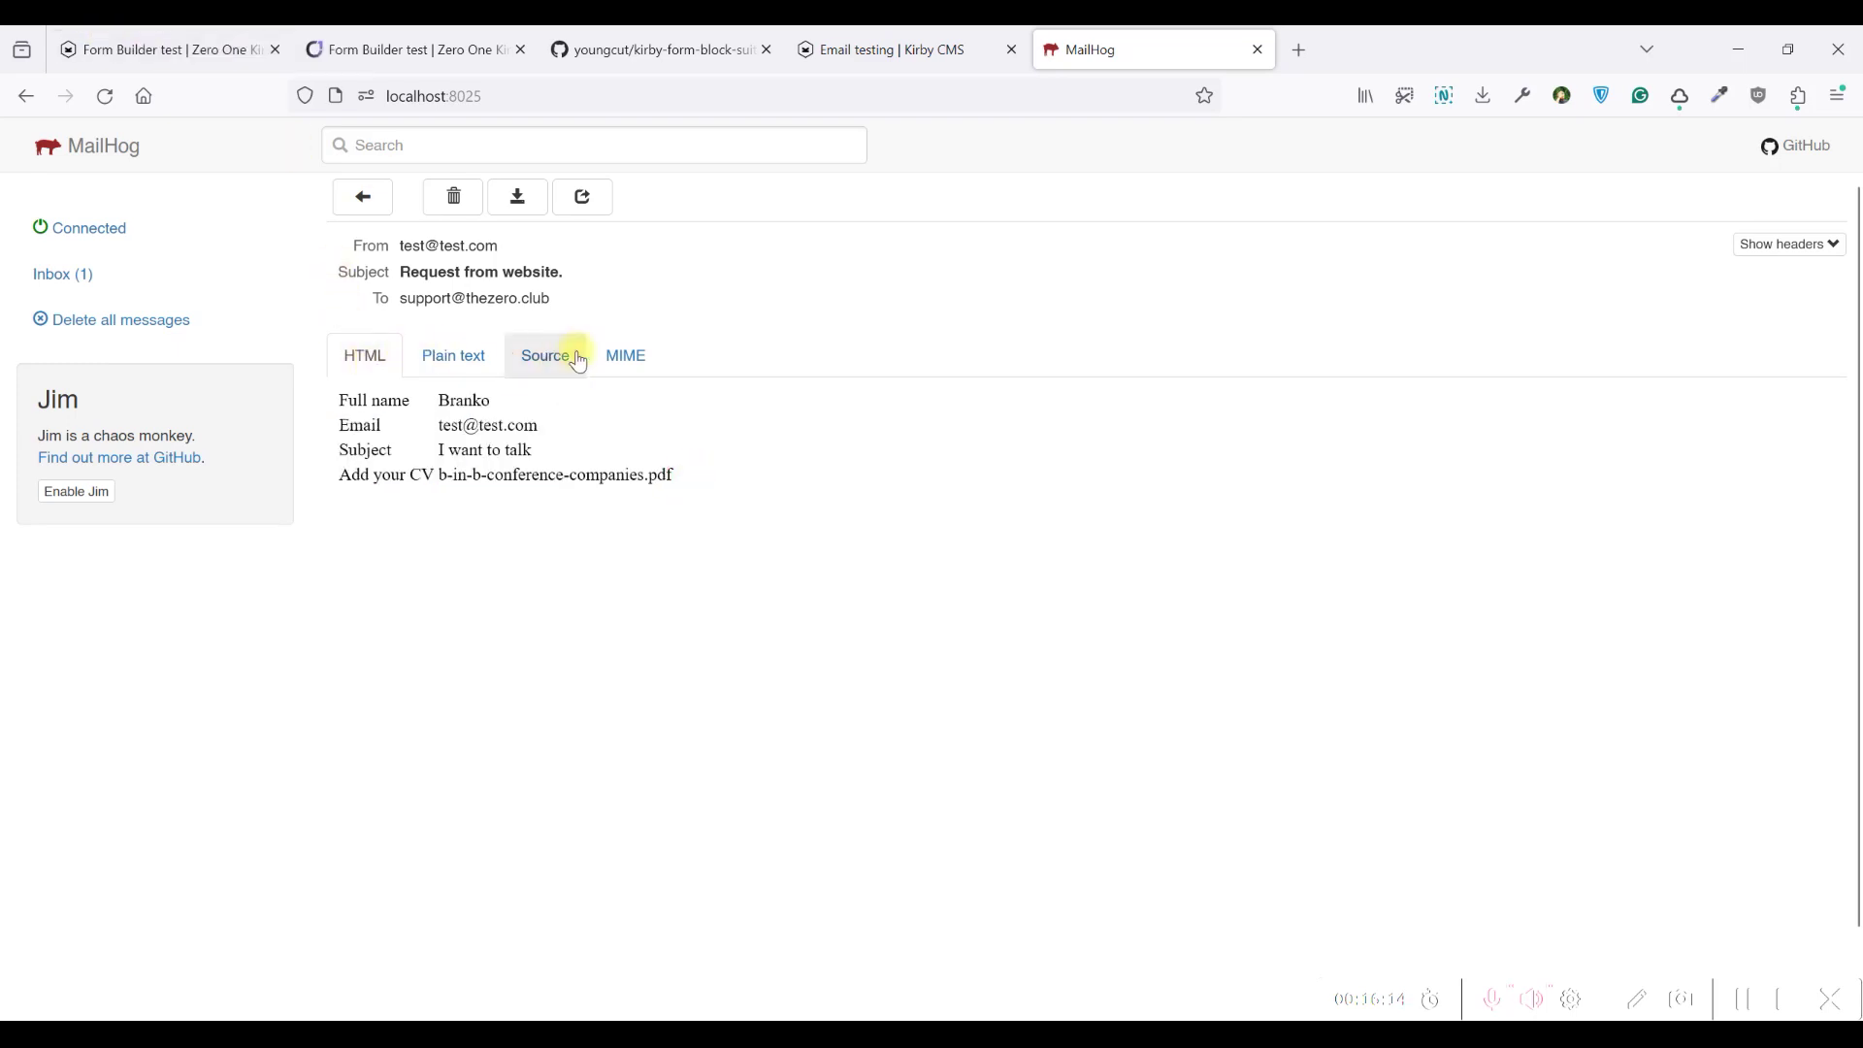
pyautogui.click(625, 359)
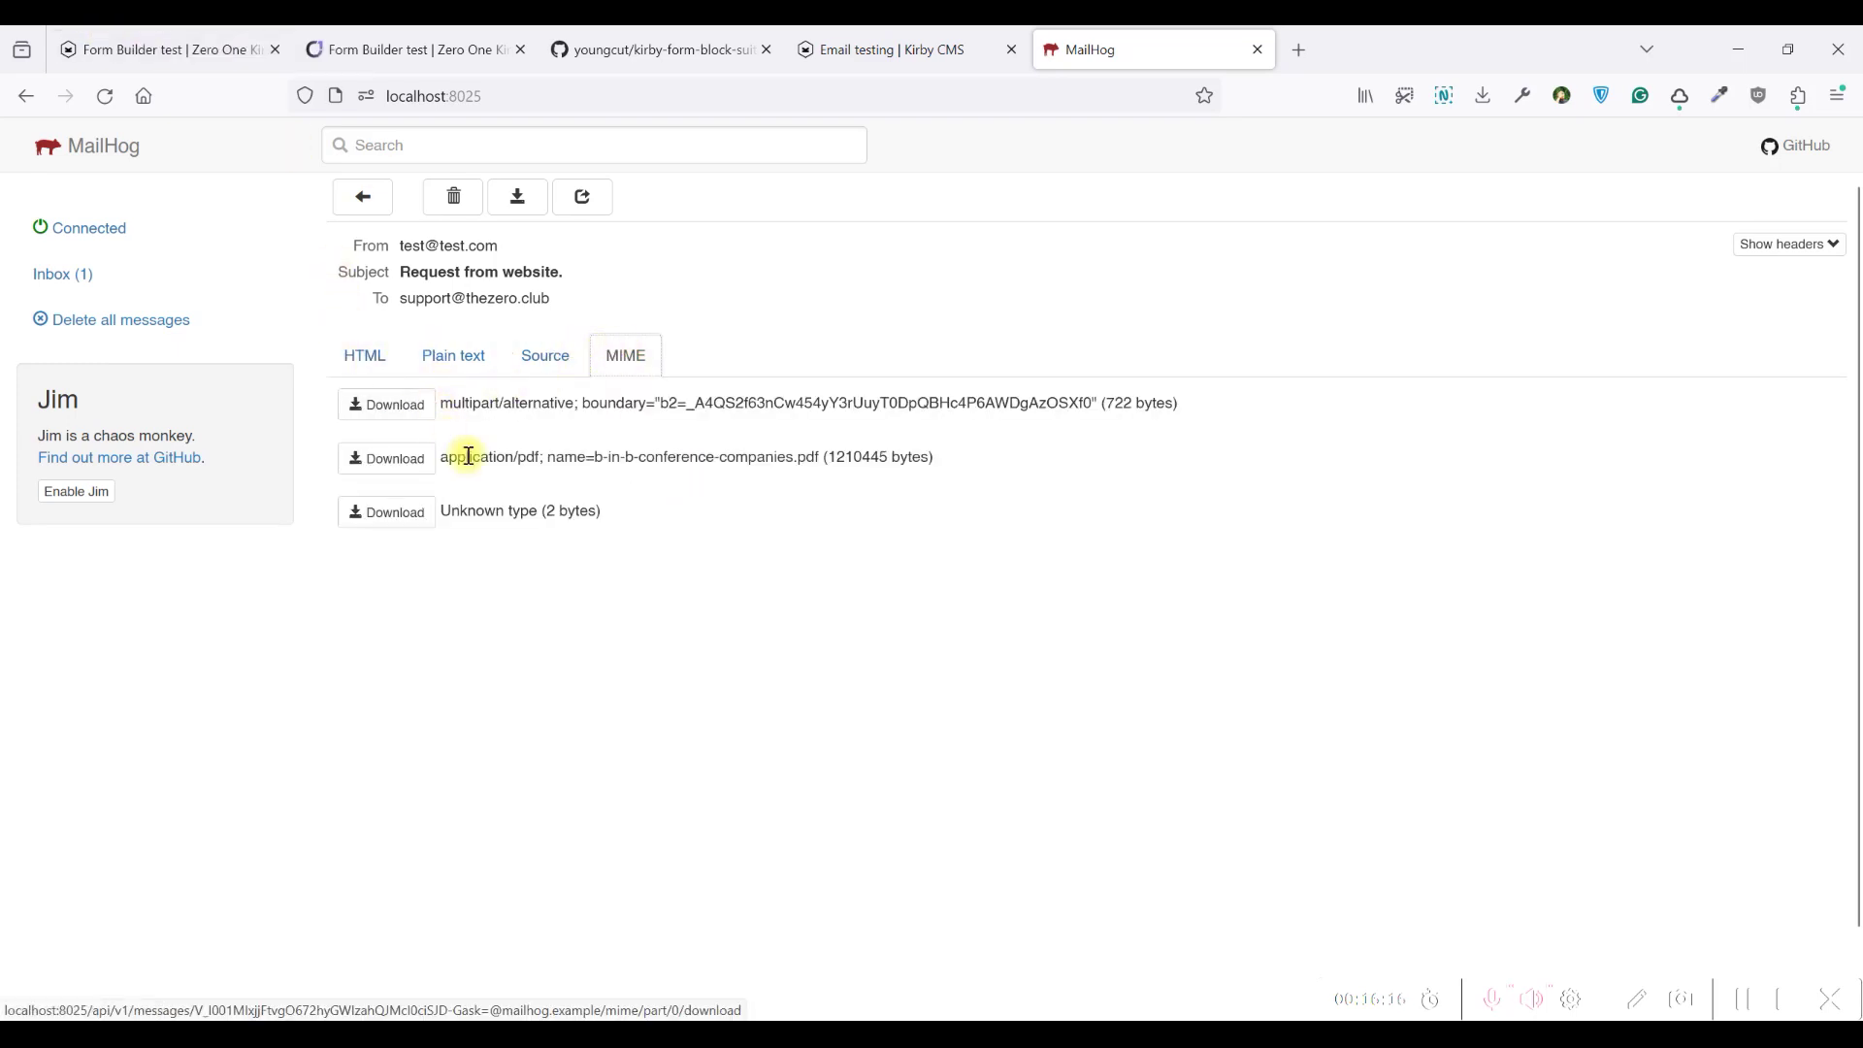
pyautogui.moveTo(495, 406); pyautogui.dragTo(821, 458)
pyautogui.click(582, 471)
pyautogui.click(375, 353)
# Open the form's requests and options, append ';' to the recipient address, leaving subject empty
pyautogui.click(150, 46)
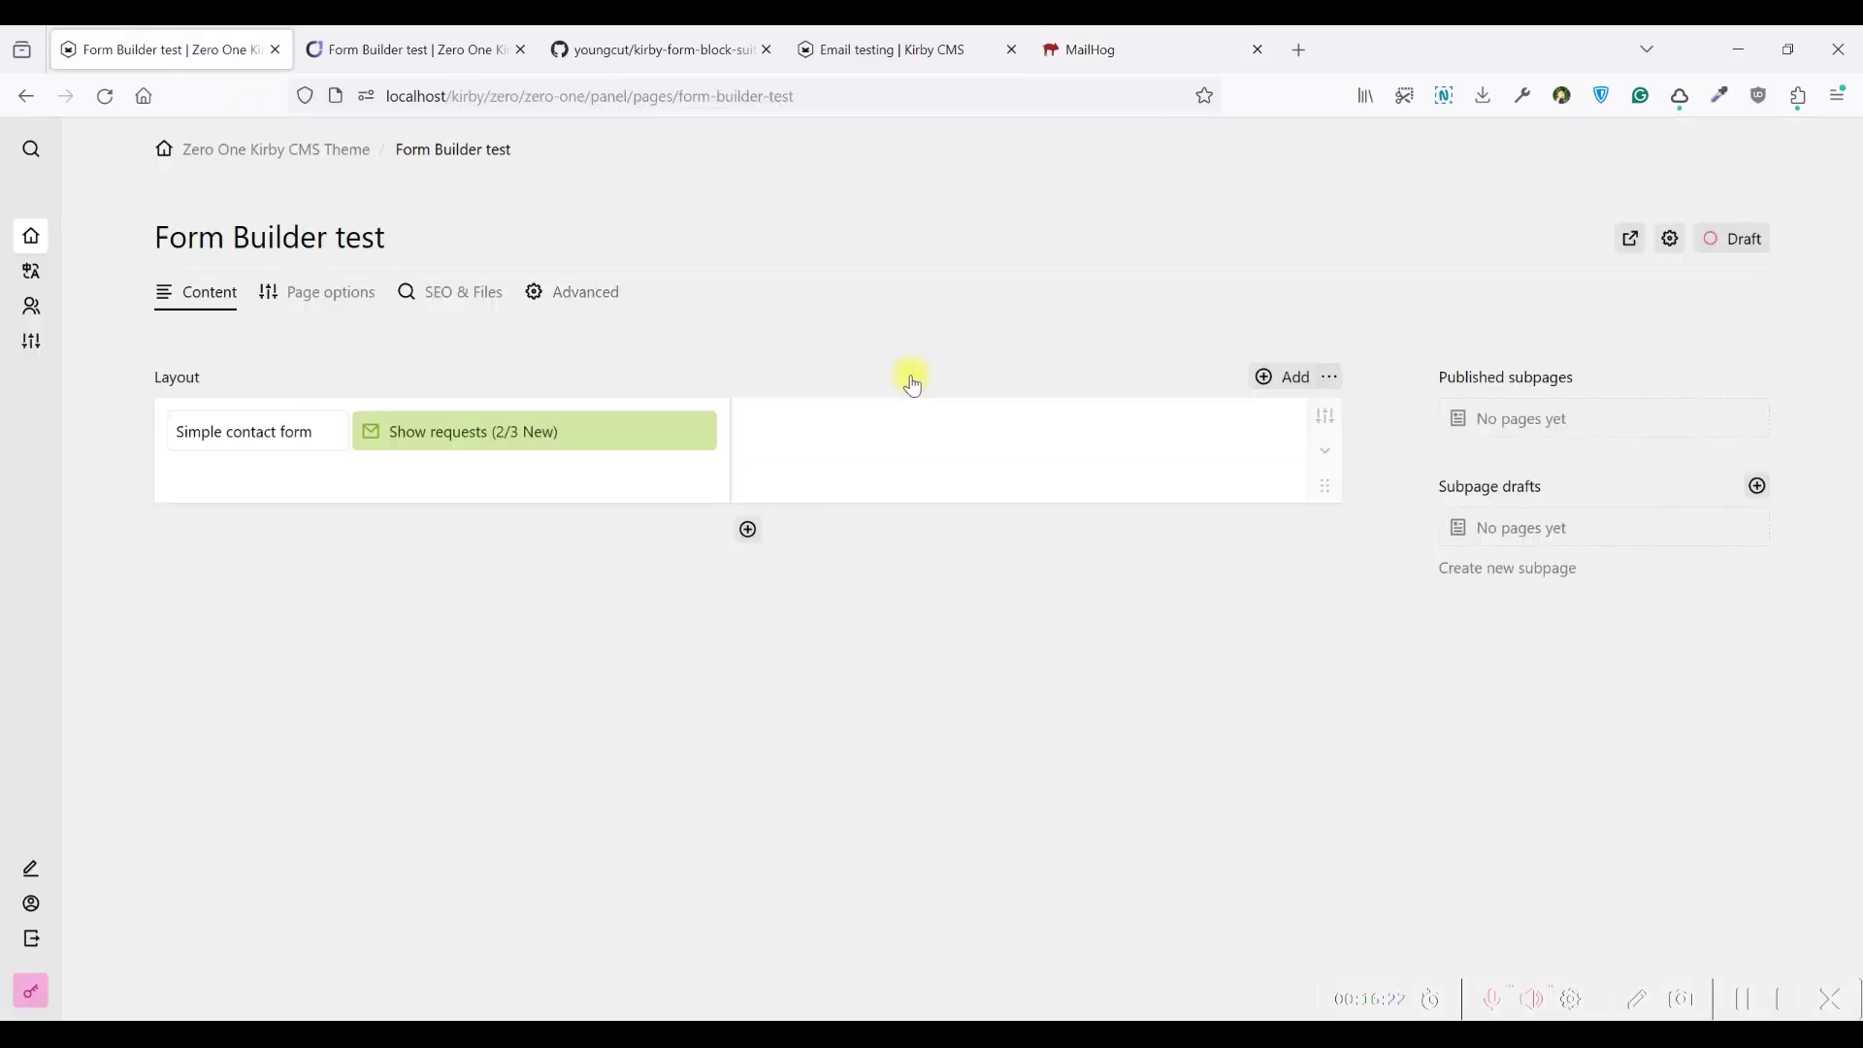
pyautogui.click(634, 426)
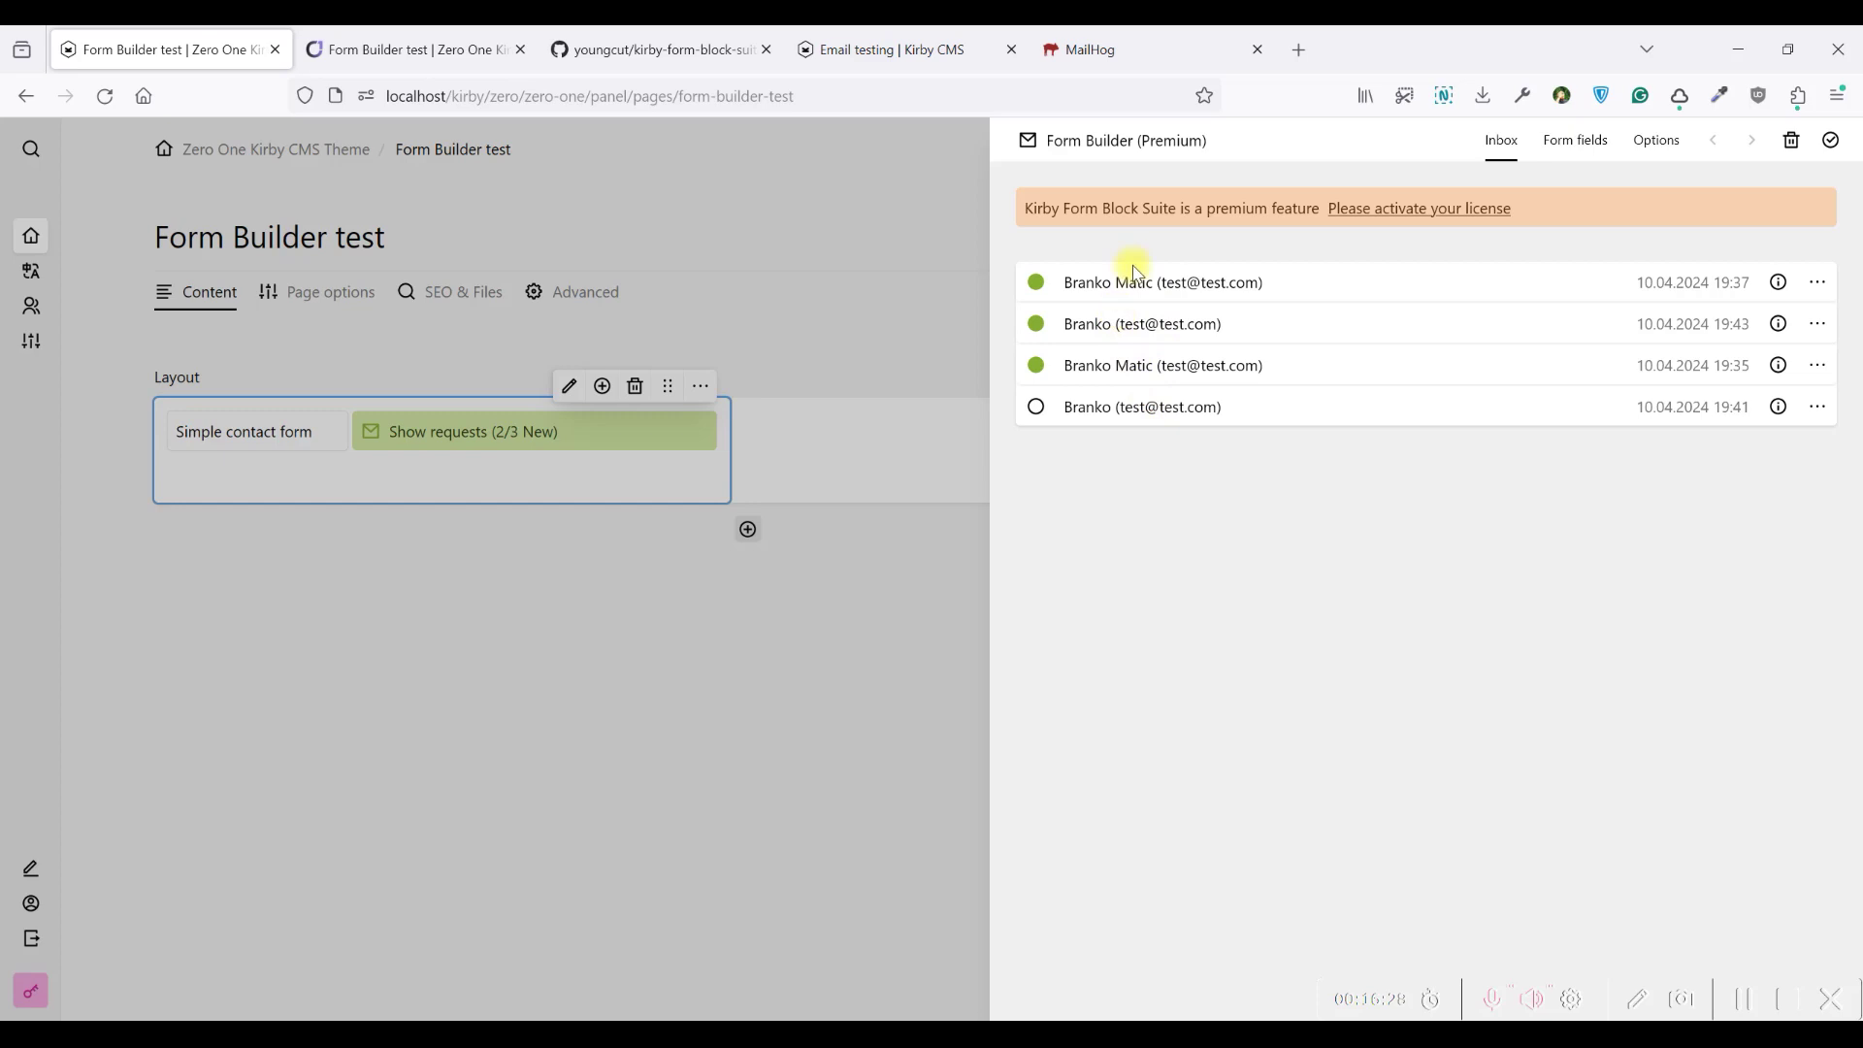
pyautogui.click(1680, 148)
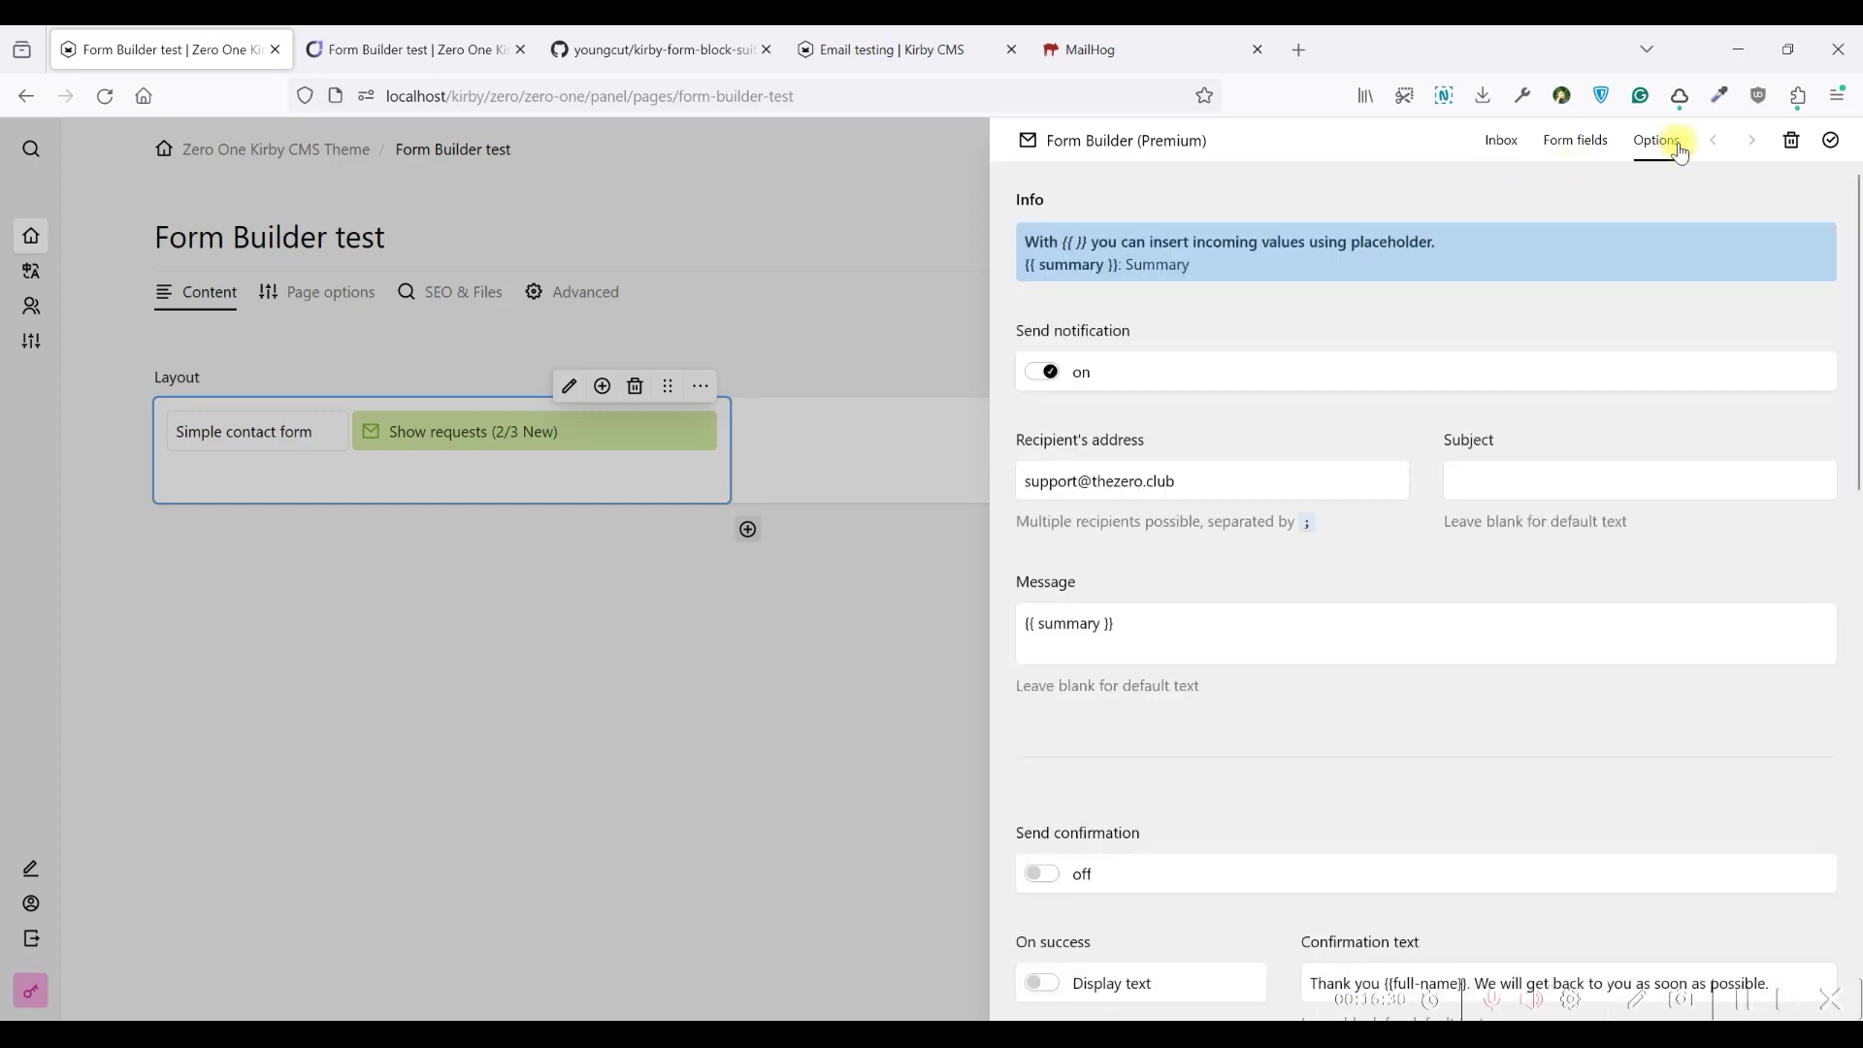
pyautogui.click(1189, 481)
pyautogui.write(';')
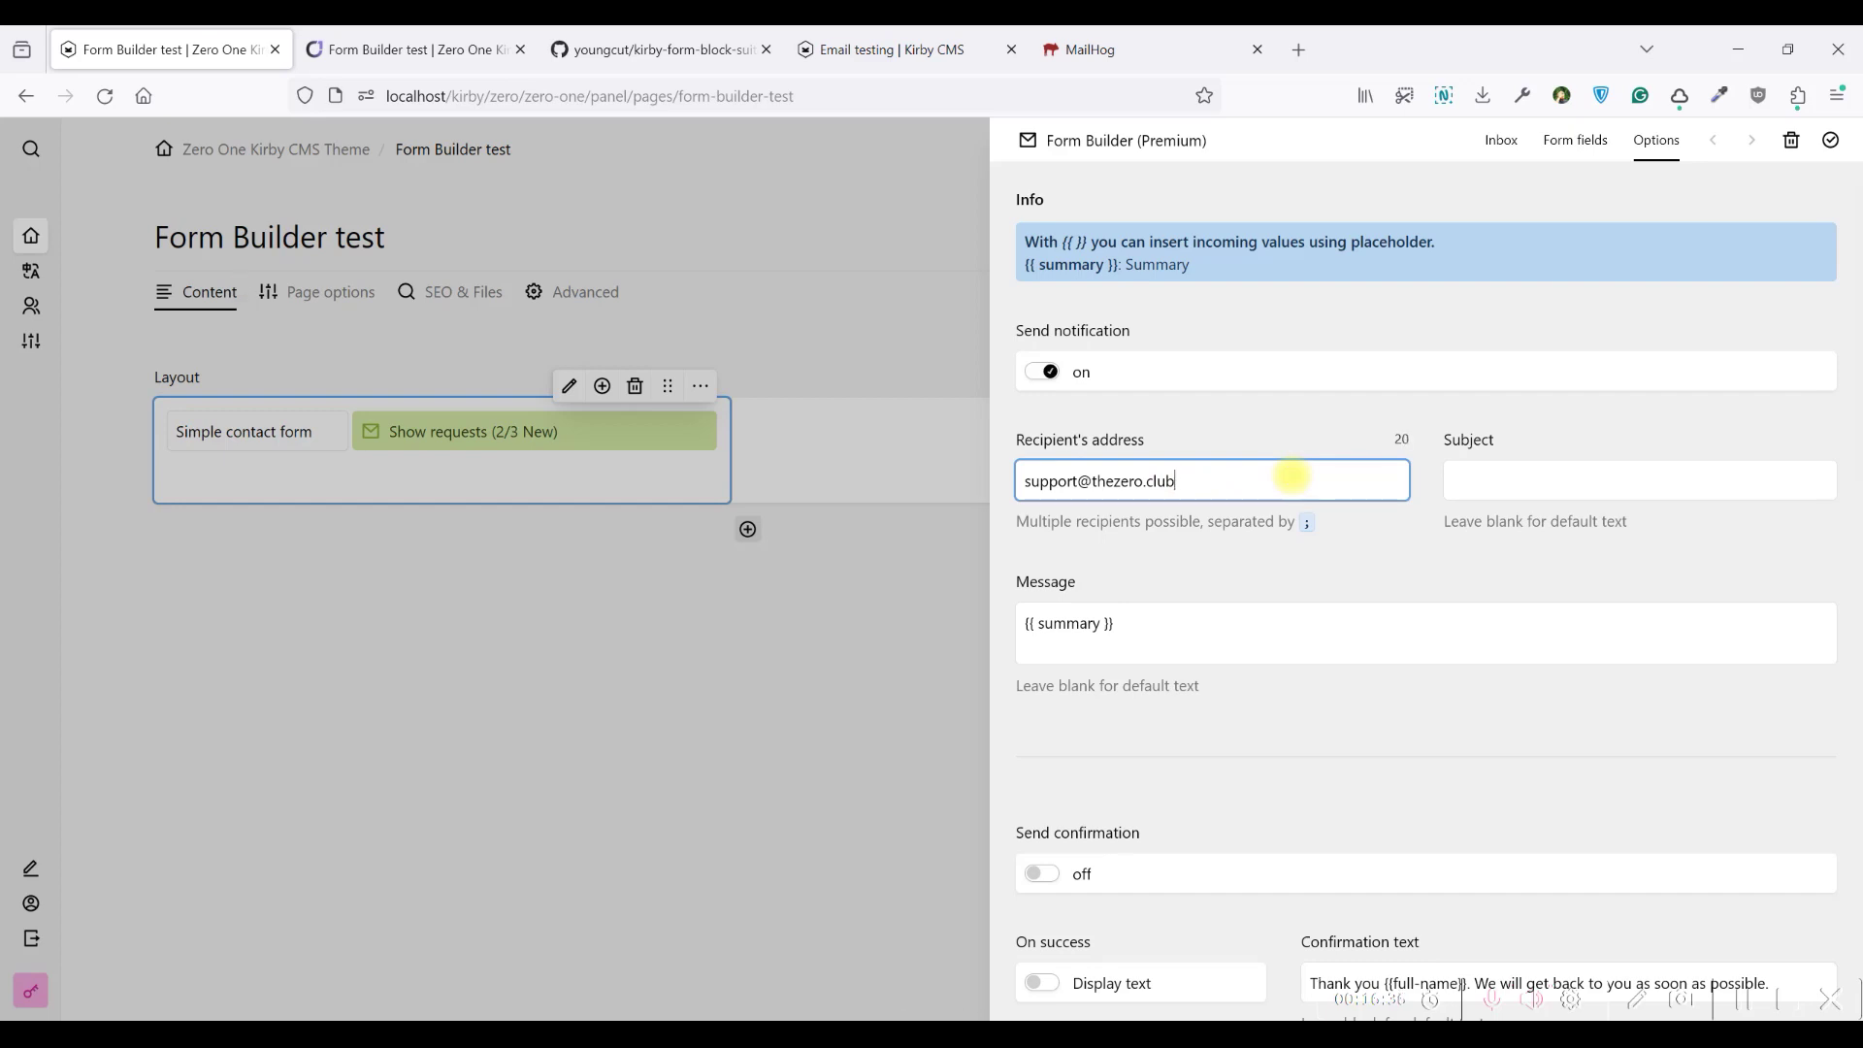
pyautogui.click(1564, 483)
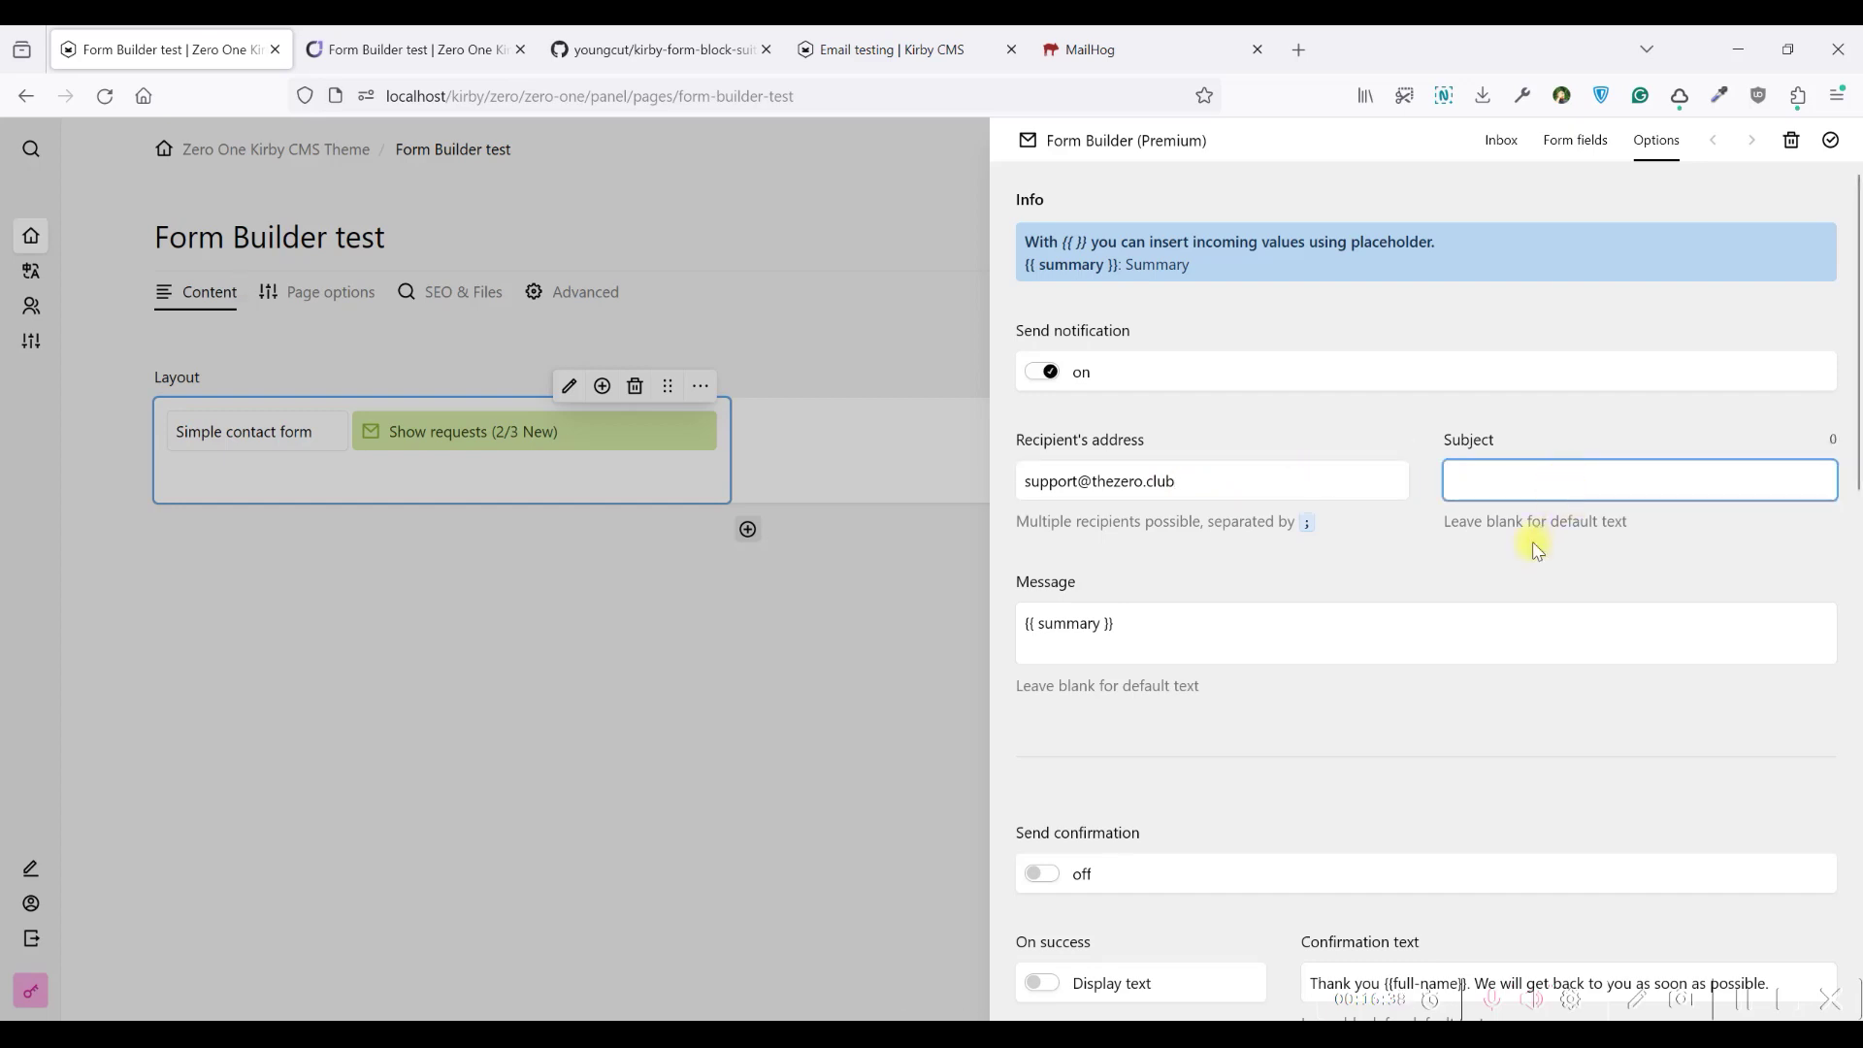
pyautogui.click(1456, 555)
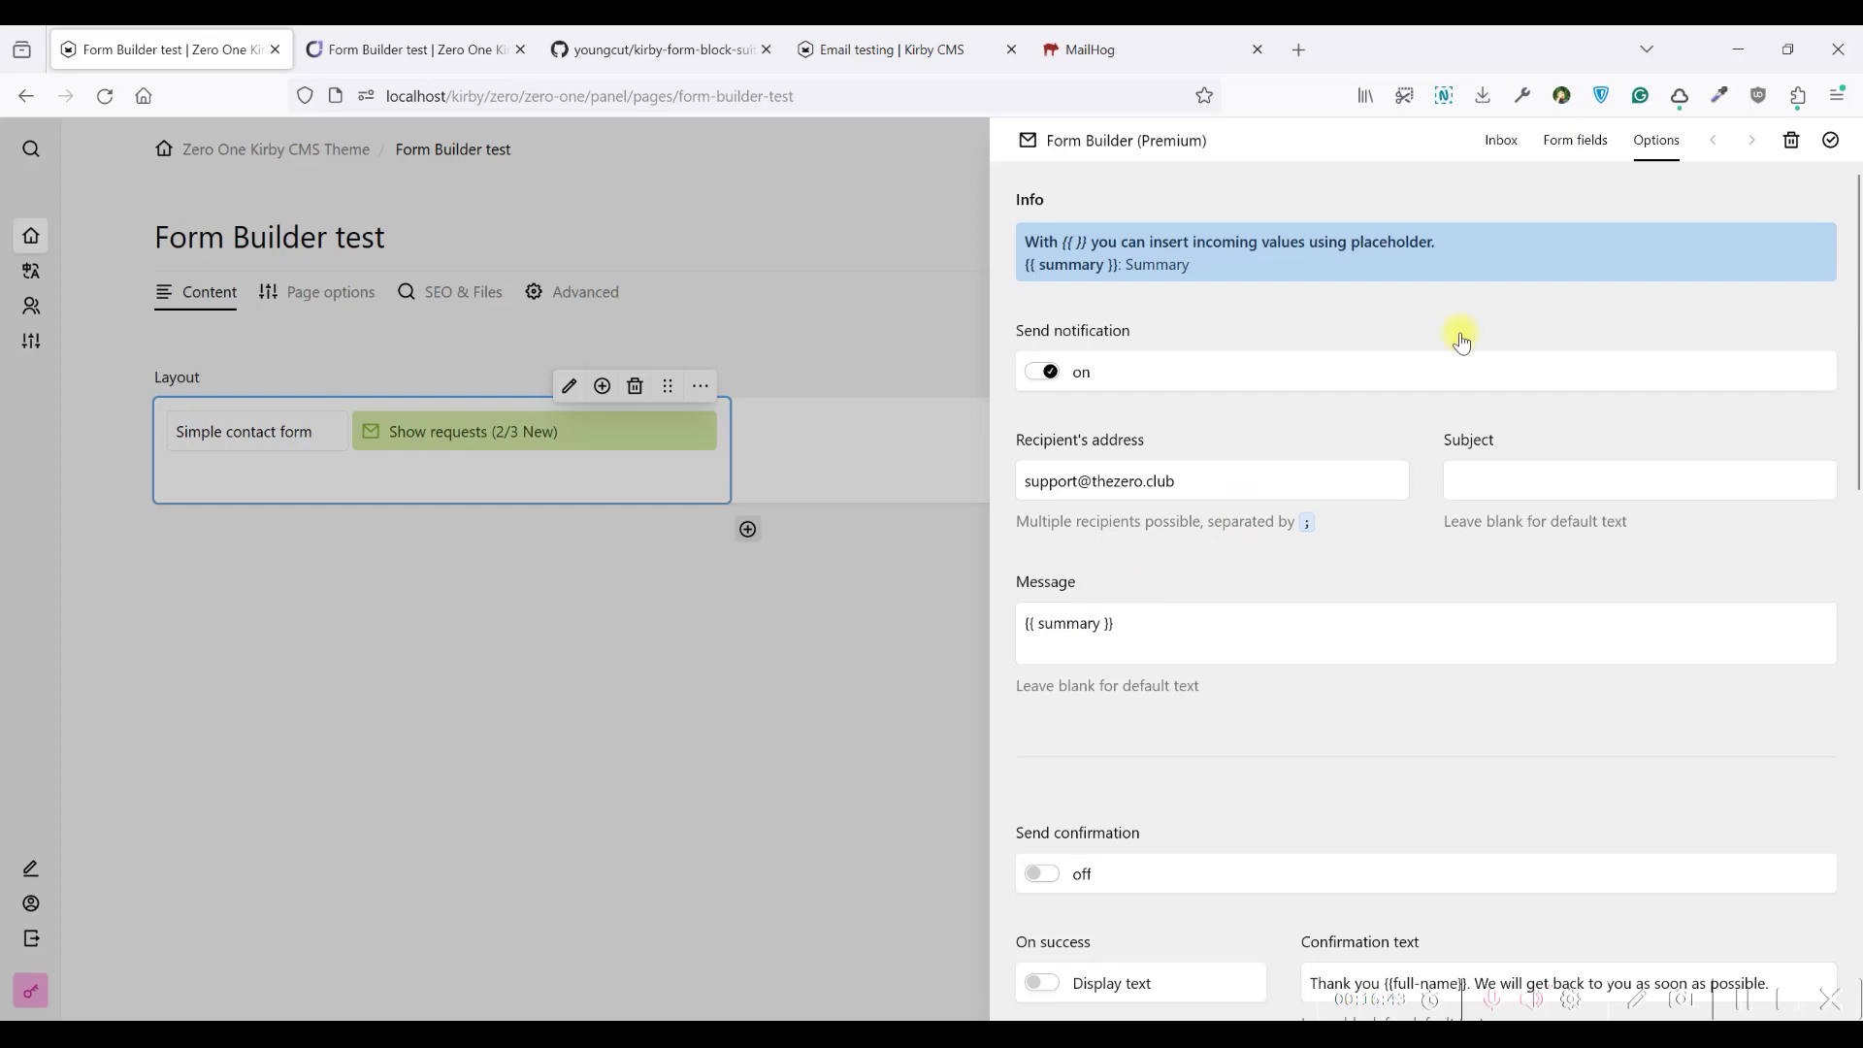
# Copy the Full name field's unique identifier 'full-name' and close the field editor
pyautogui.click(1576, 142)
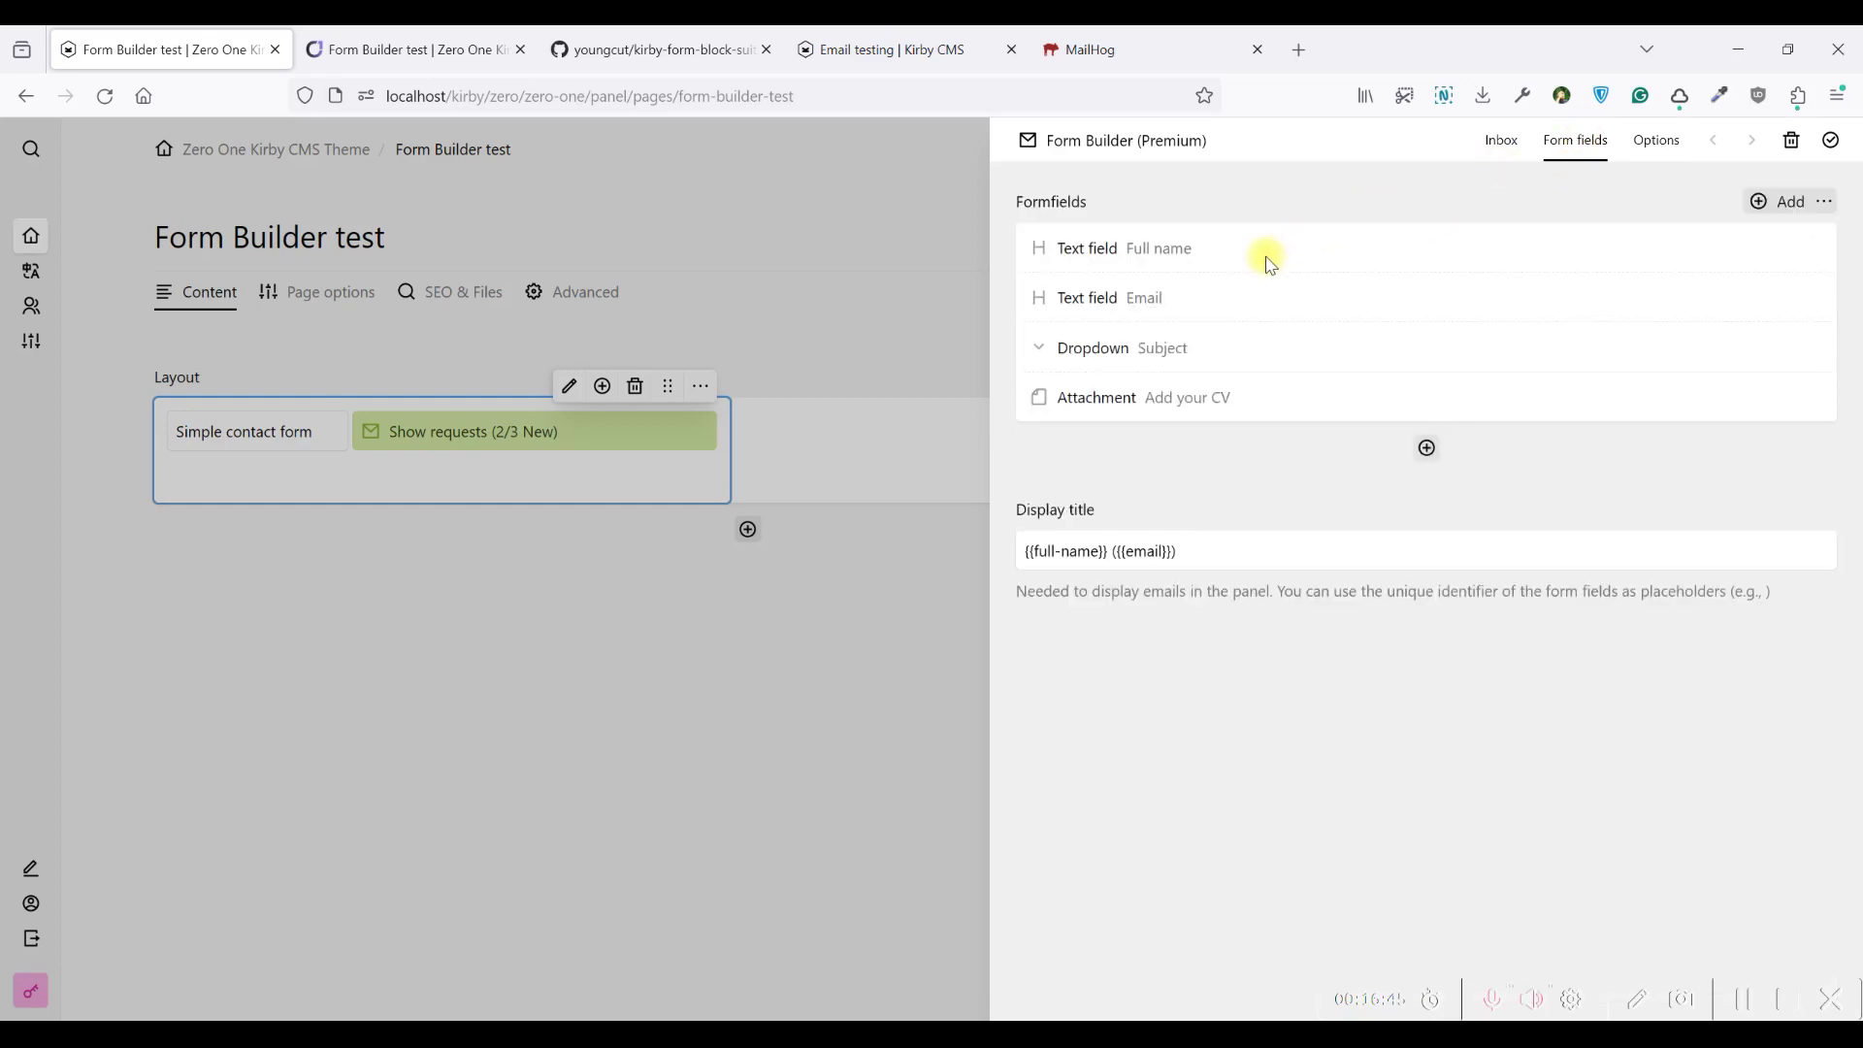
pyautogui.click(1269, 264)
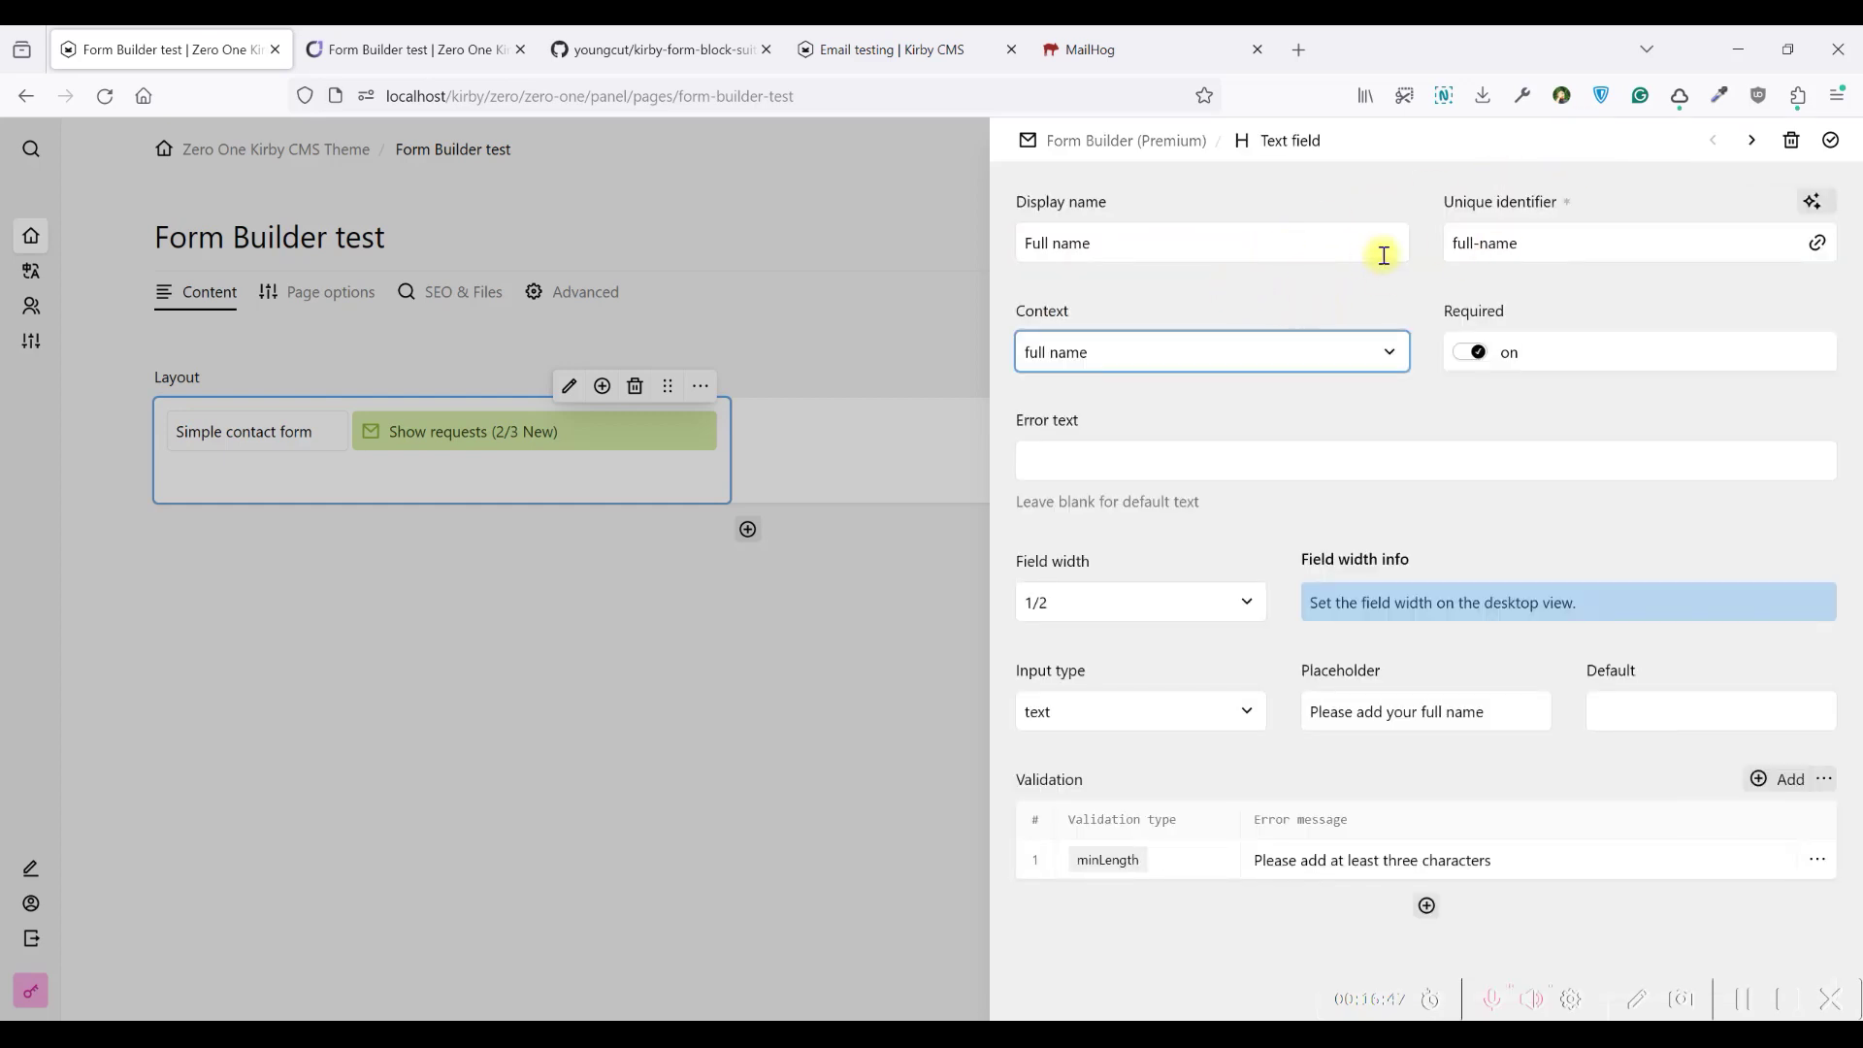
pyautogui.moveTo(1522, 241); pyautogui.dragTo(1451, 244)
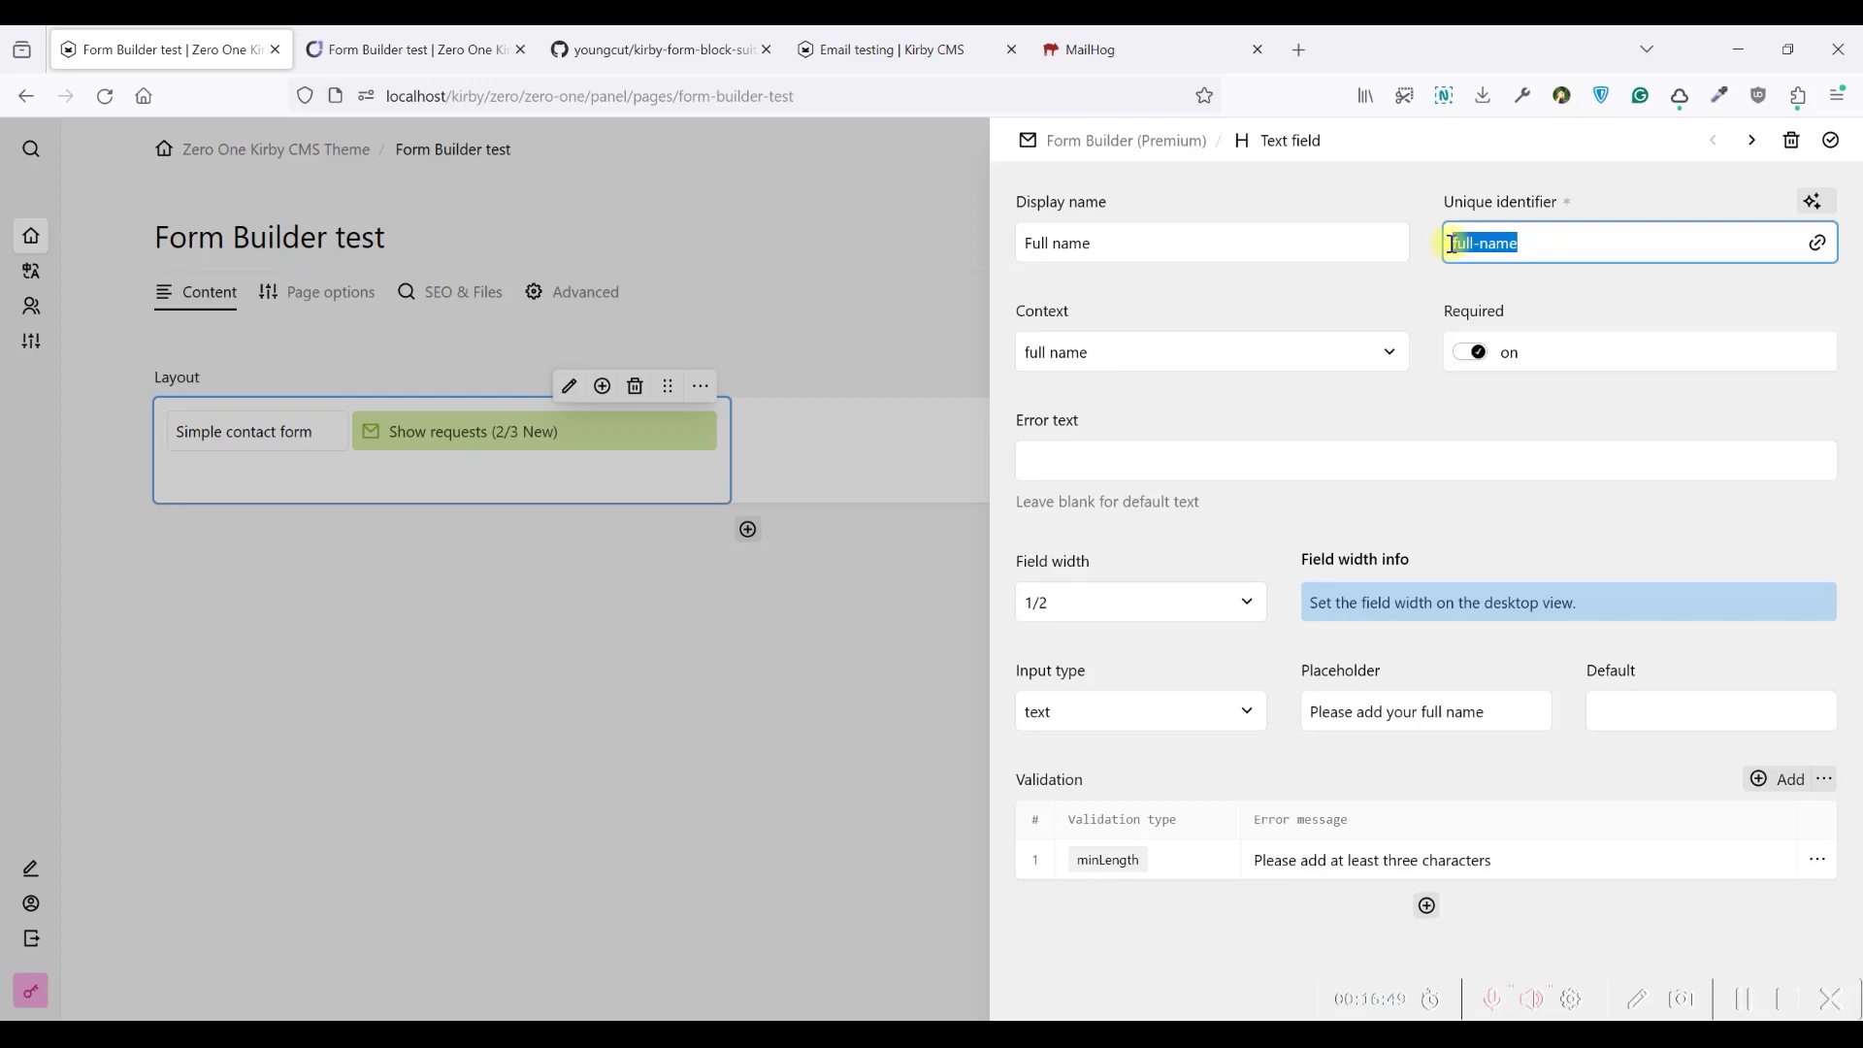
pyautogui.hotkey('ctrl', 'c')
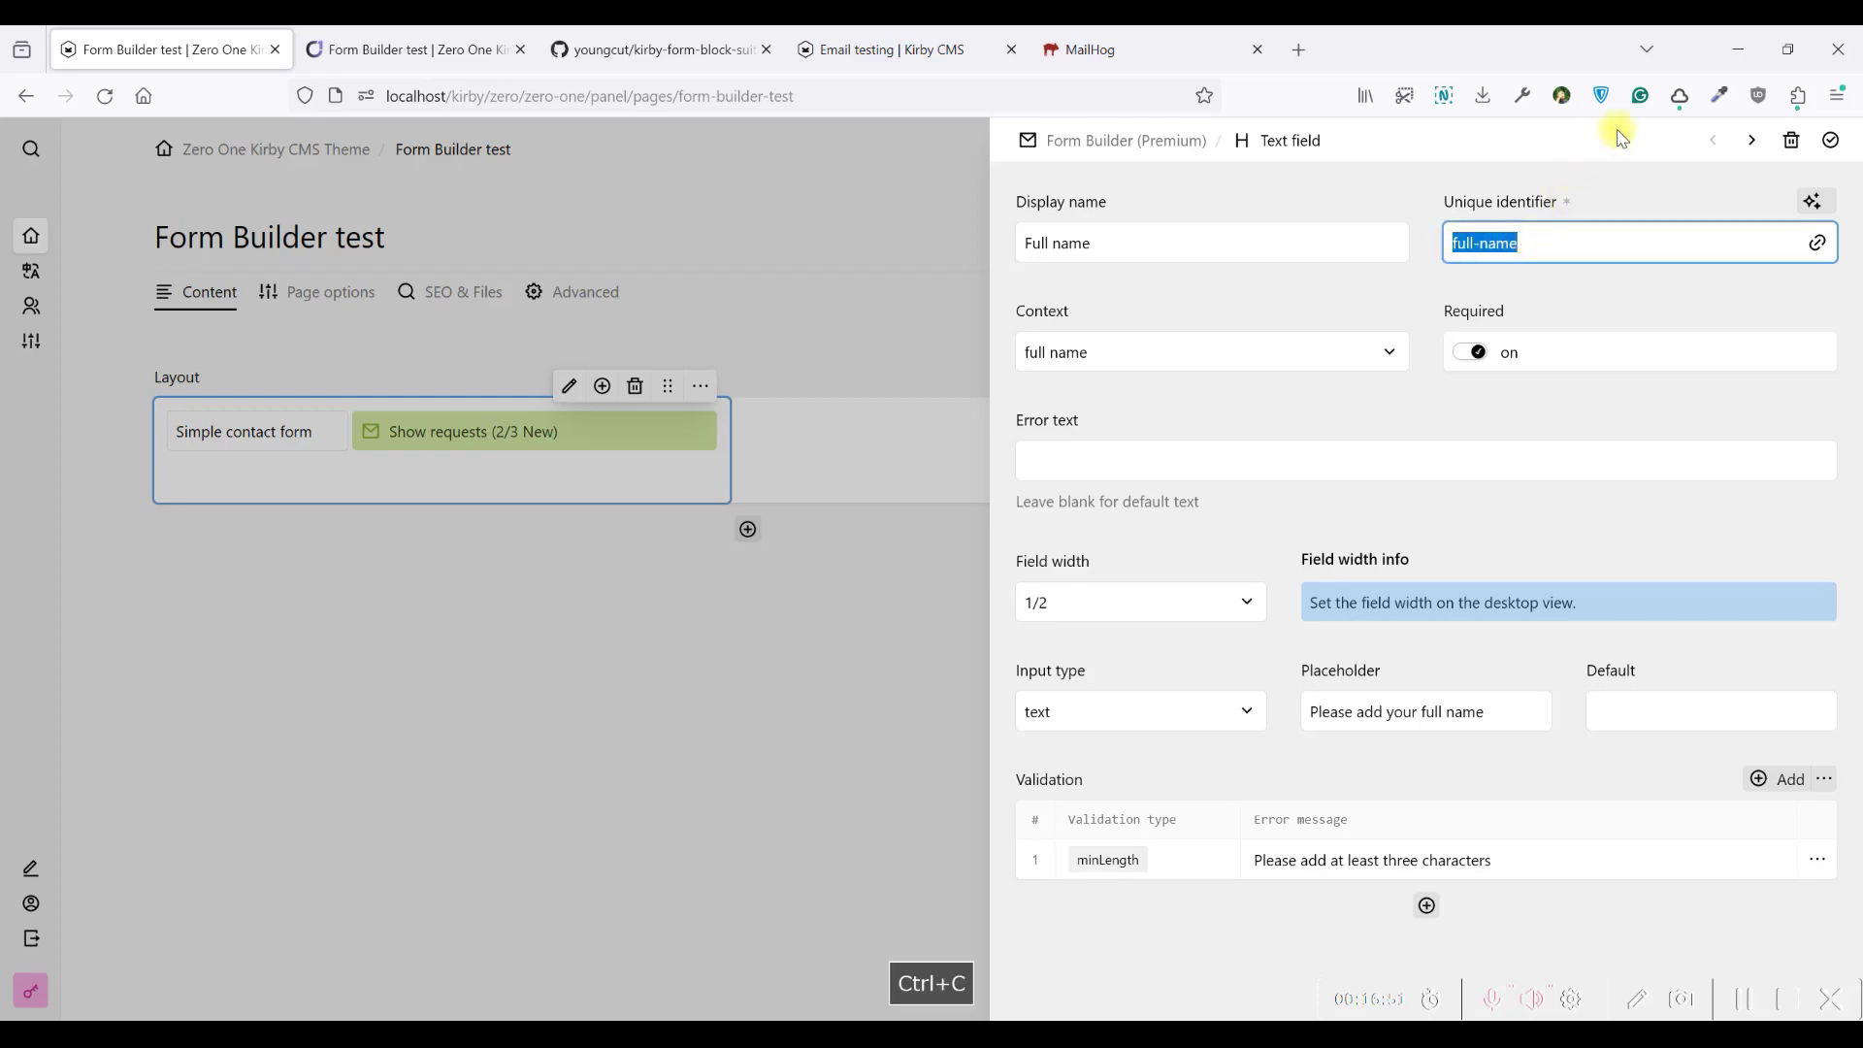
pyautogui.click(1754, 142)
pyautogui.click(1831, 141)
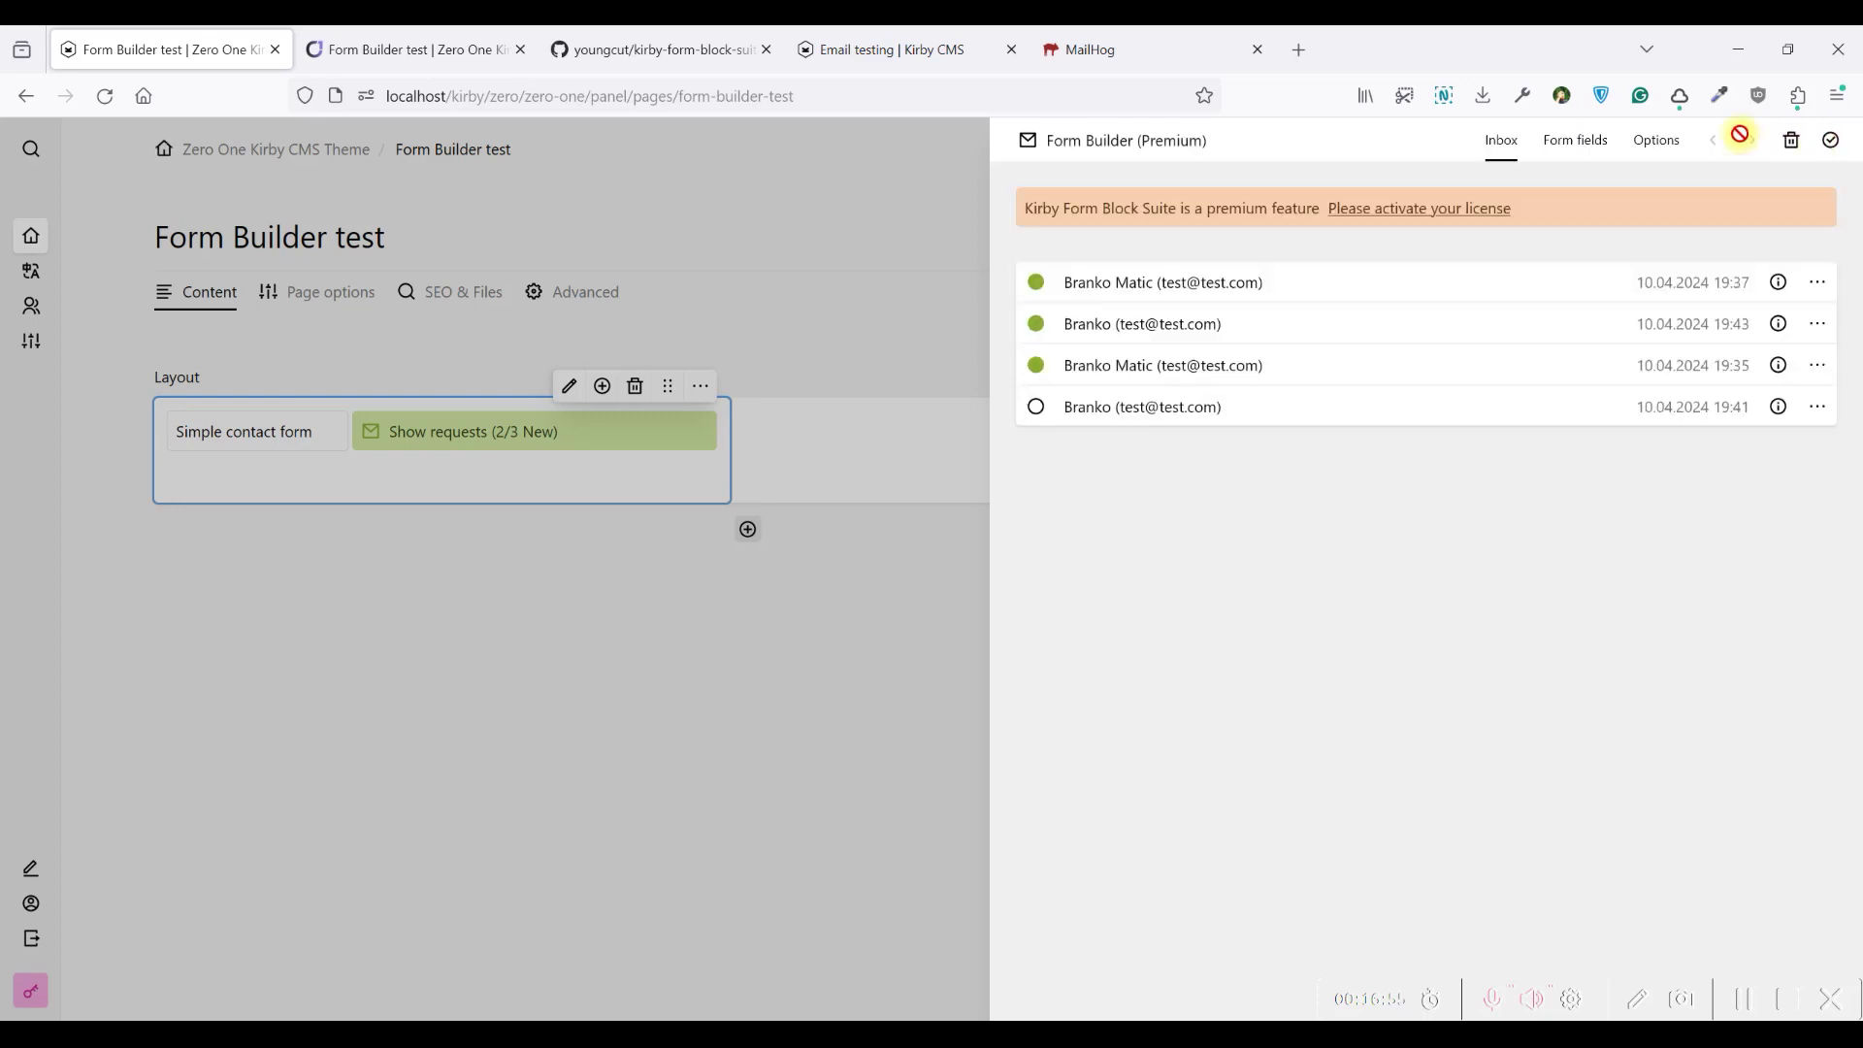
# Begin the notification message with 'Full name: {{ full-name }}'
pyautogui.click(1657, 141)
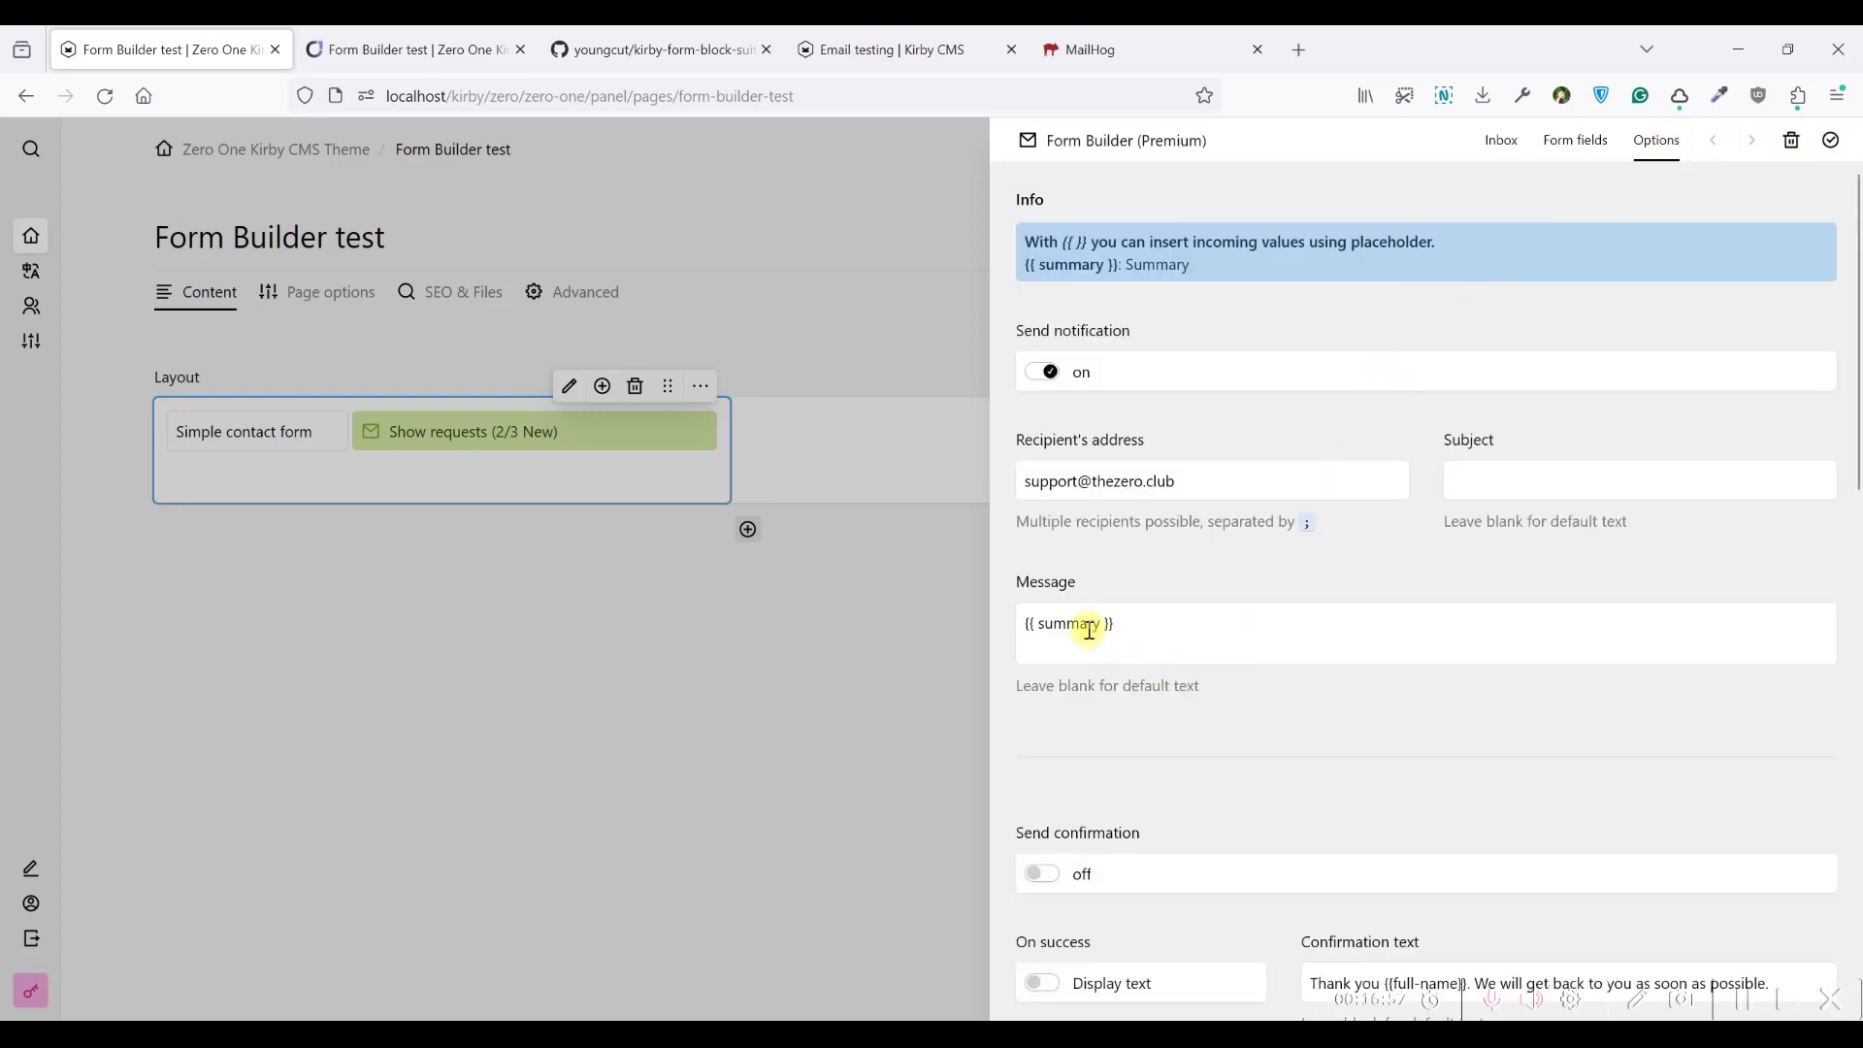
pyautogui.click(1027, 621)
pyautogui.write('Full name:')
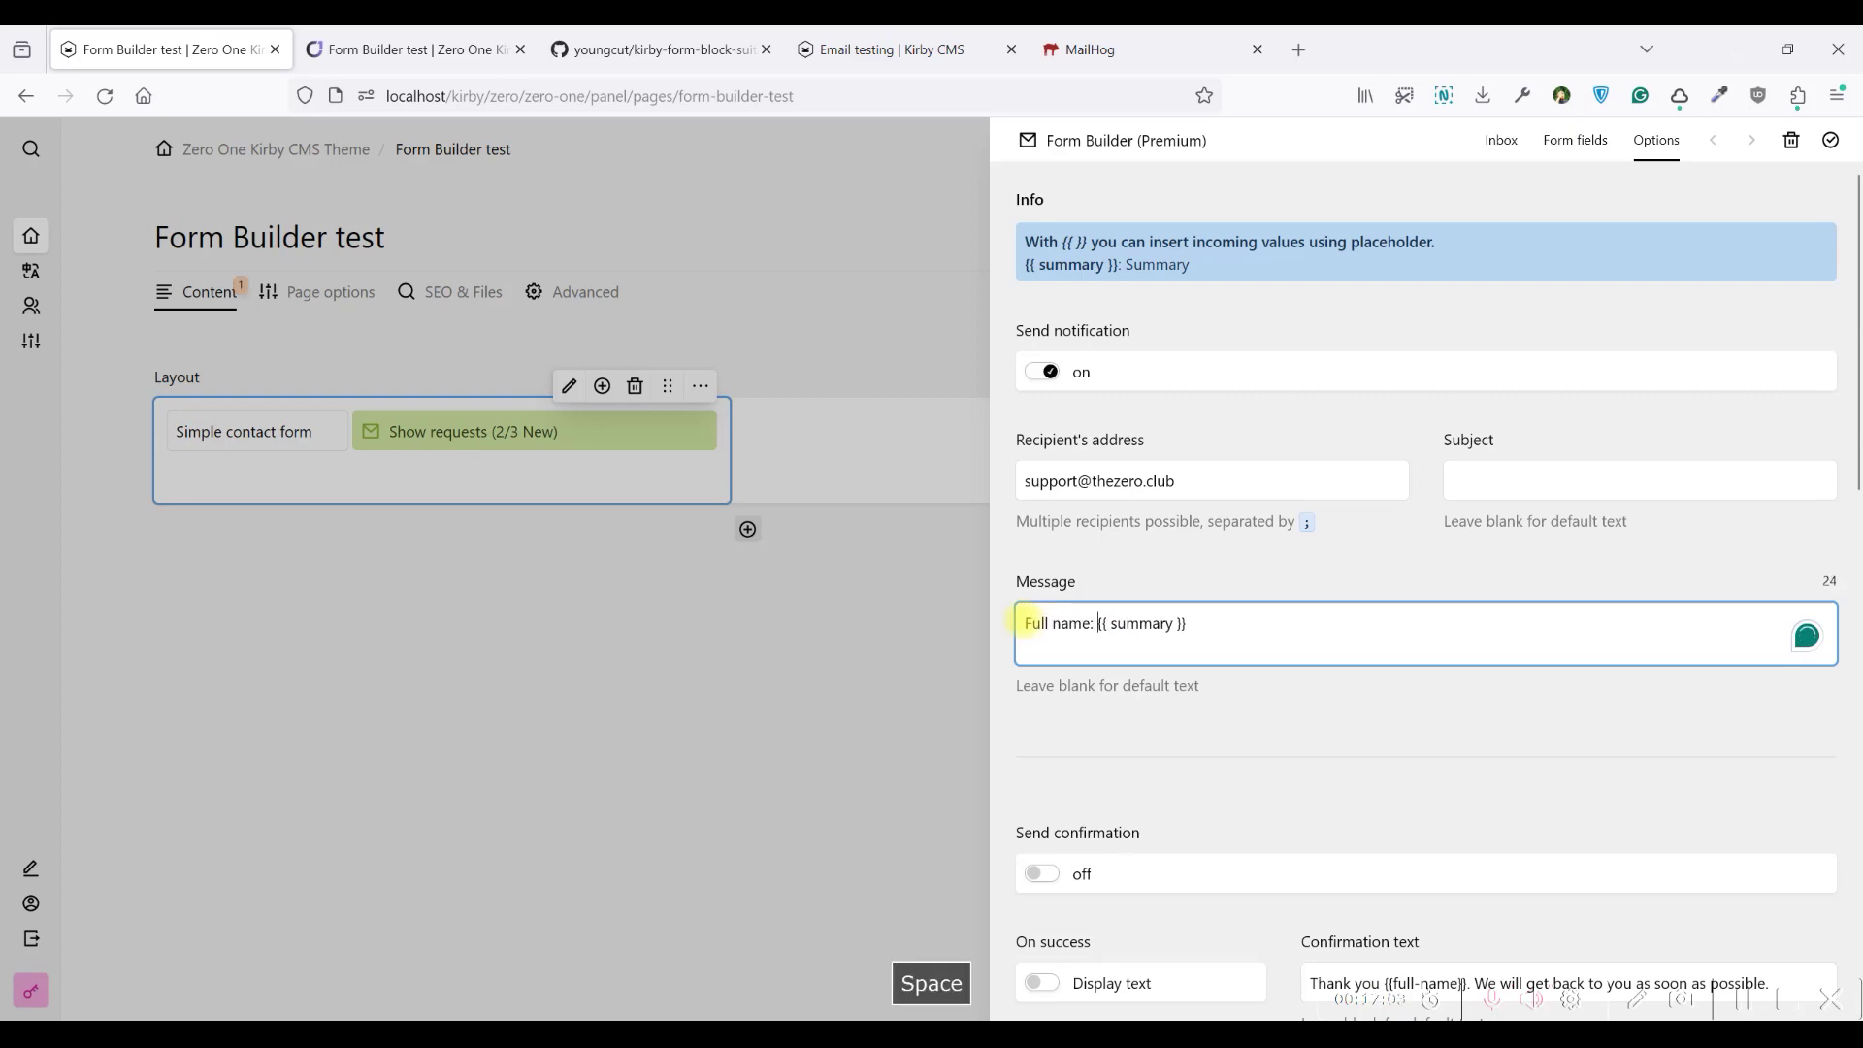
pyautogui.doubleClick(1143, 624)
pyautogui.hotkey('ctrl', 'v')
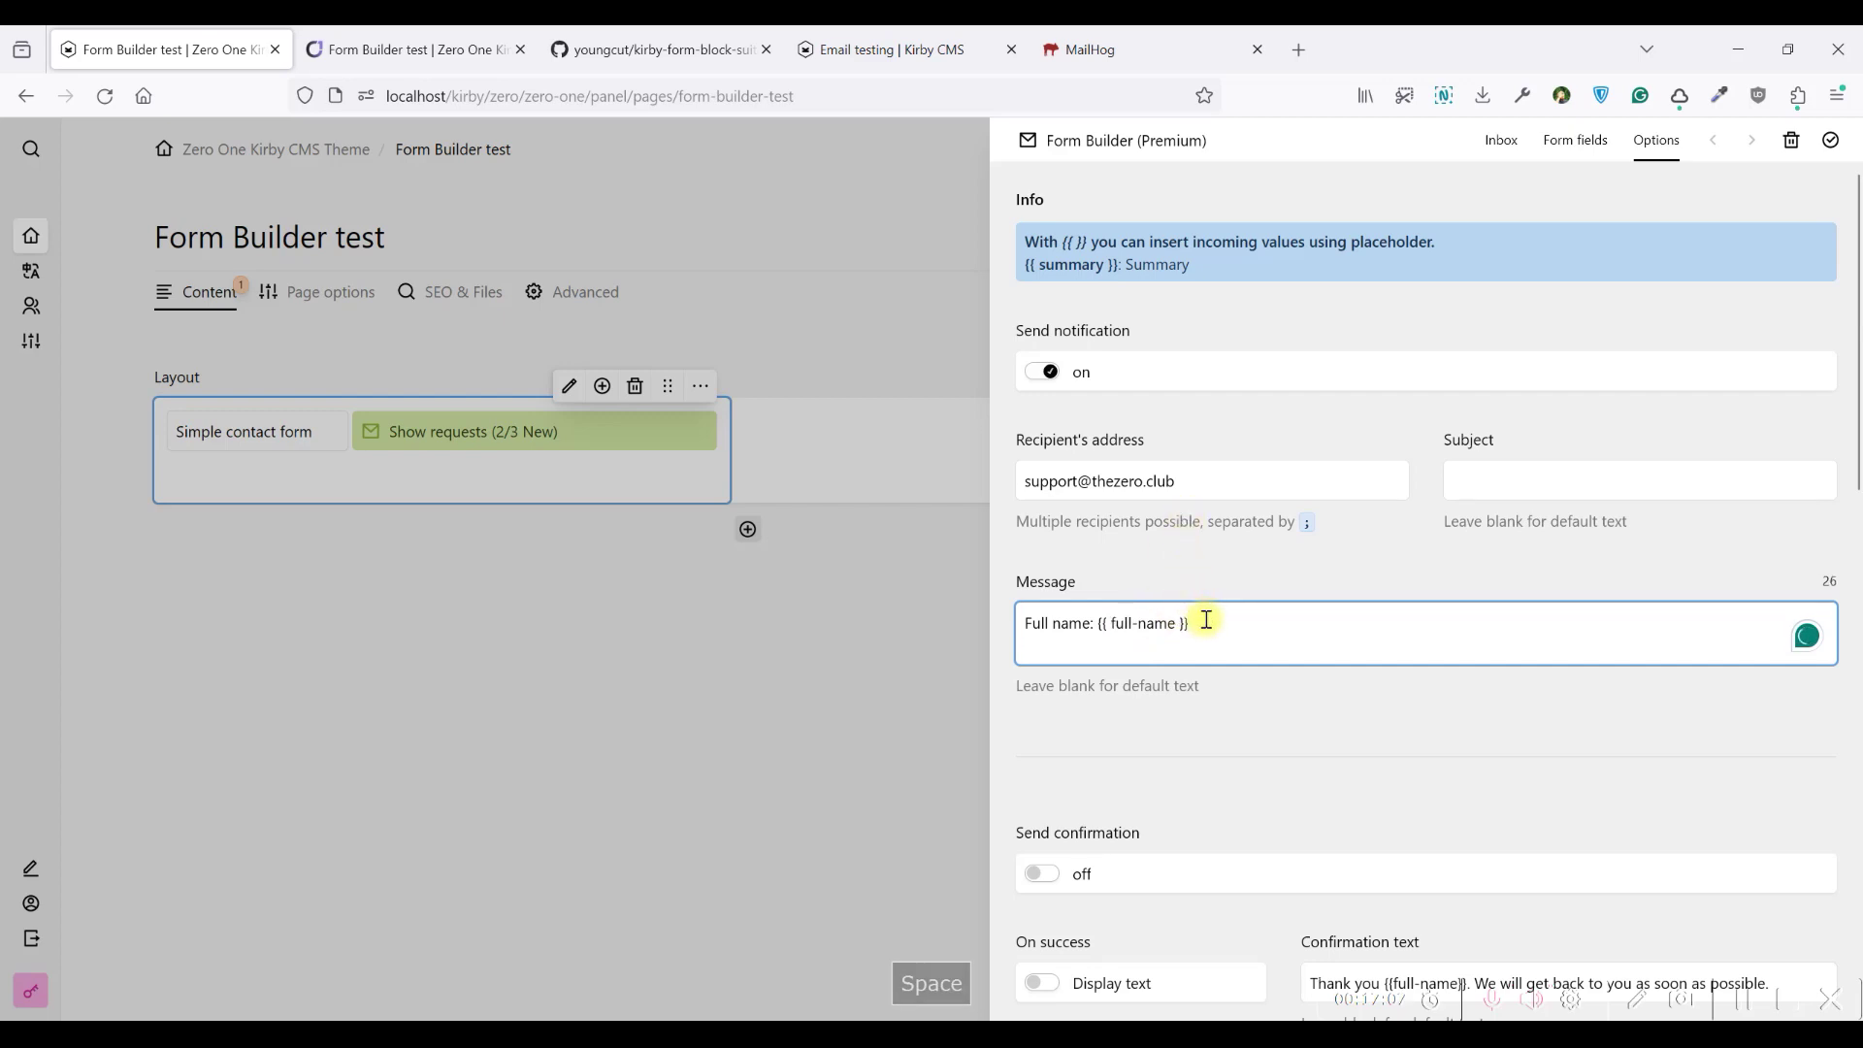
# Add an 'Email: {{ email }}' line, a blank line, and 'Thank you for anything'
pyautogui.write('Email:')
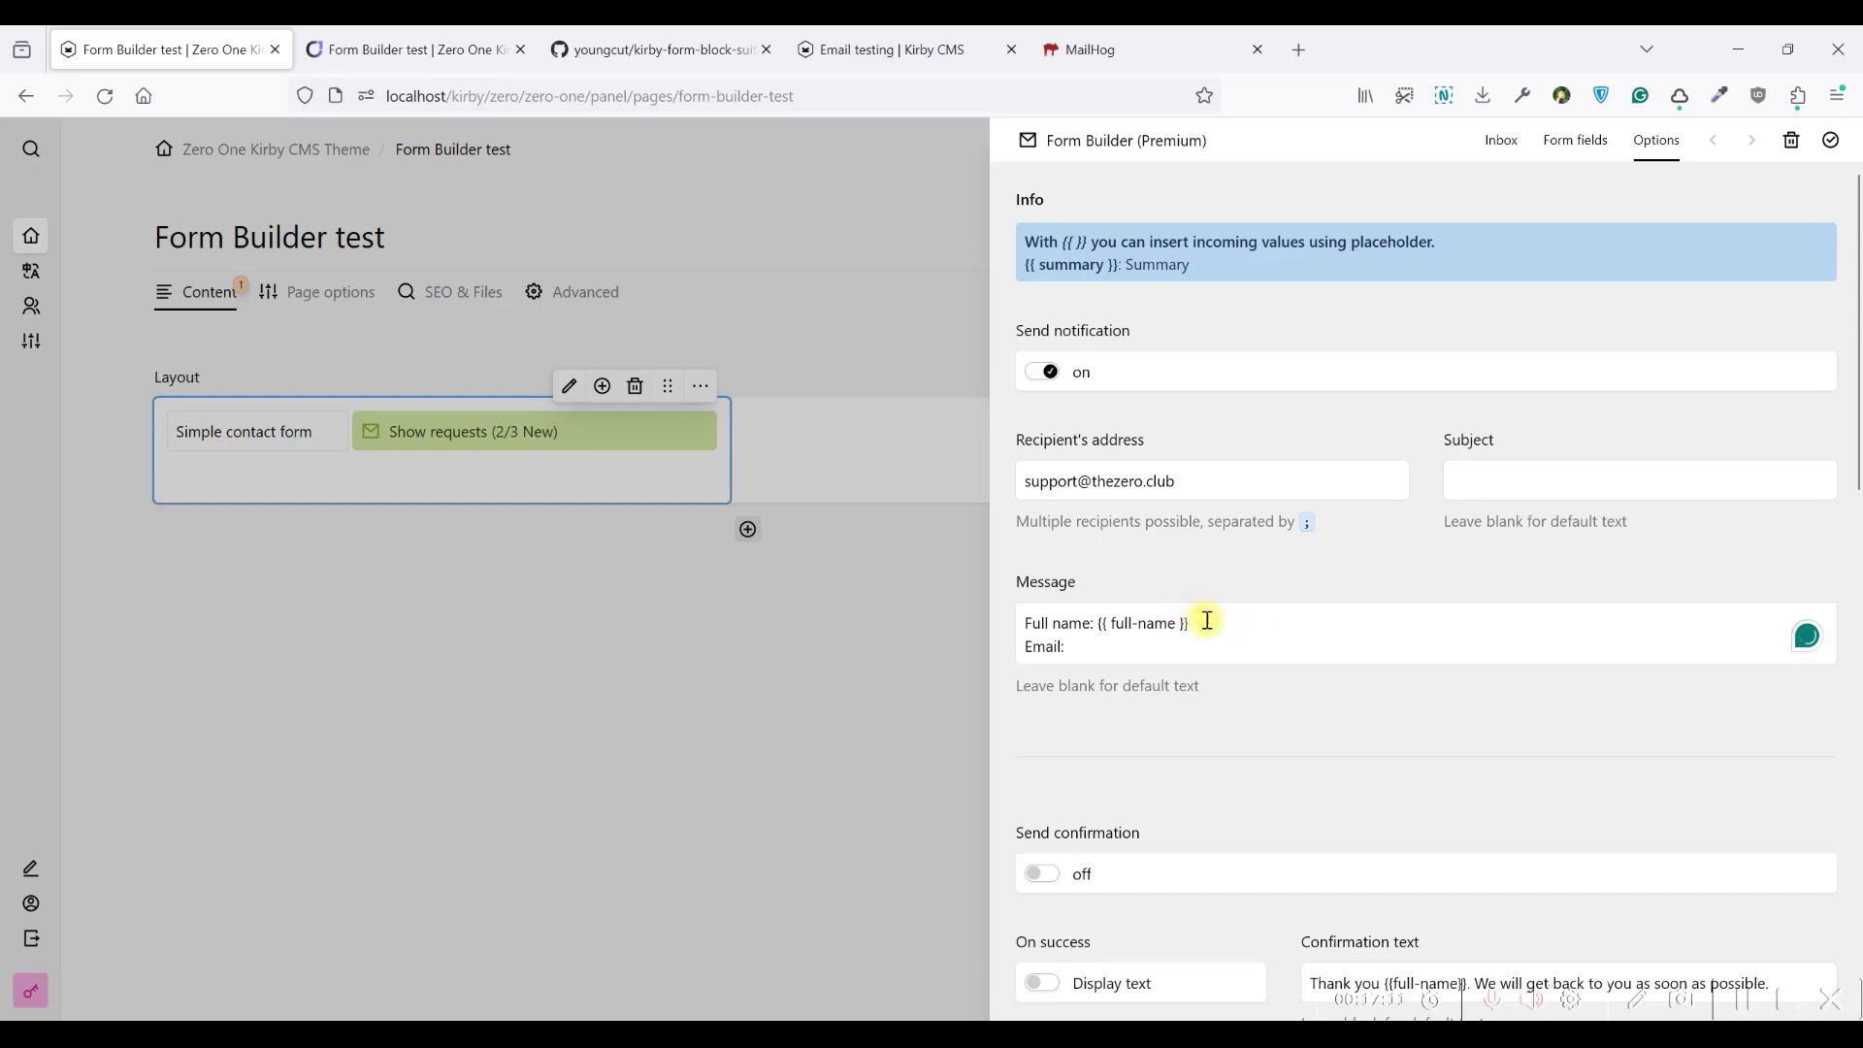
pyautogui.moveTo(1194, 624); pyautogui.dragTo(1096, 620)
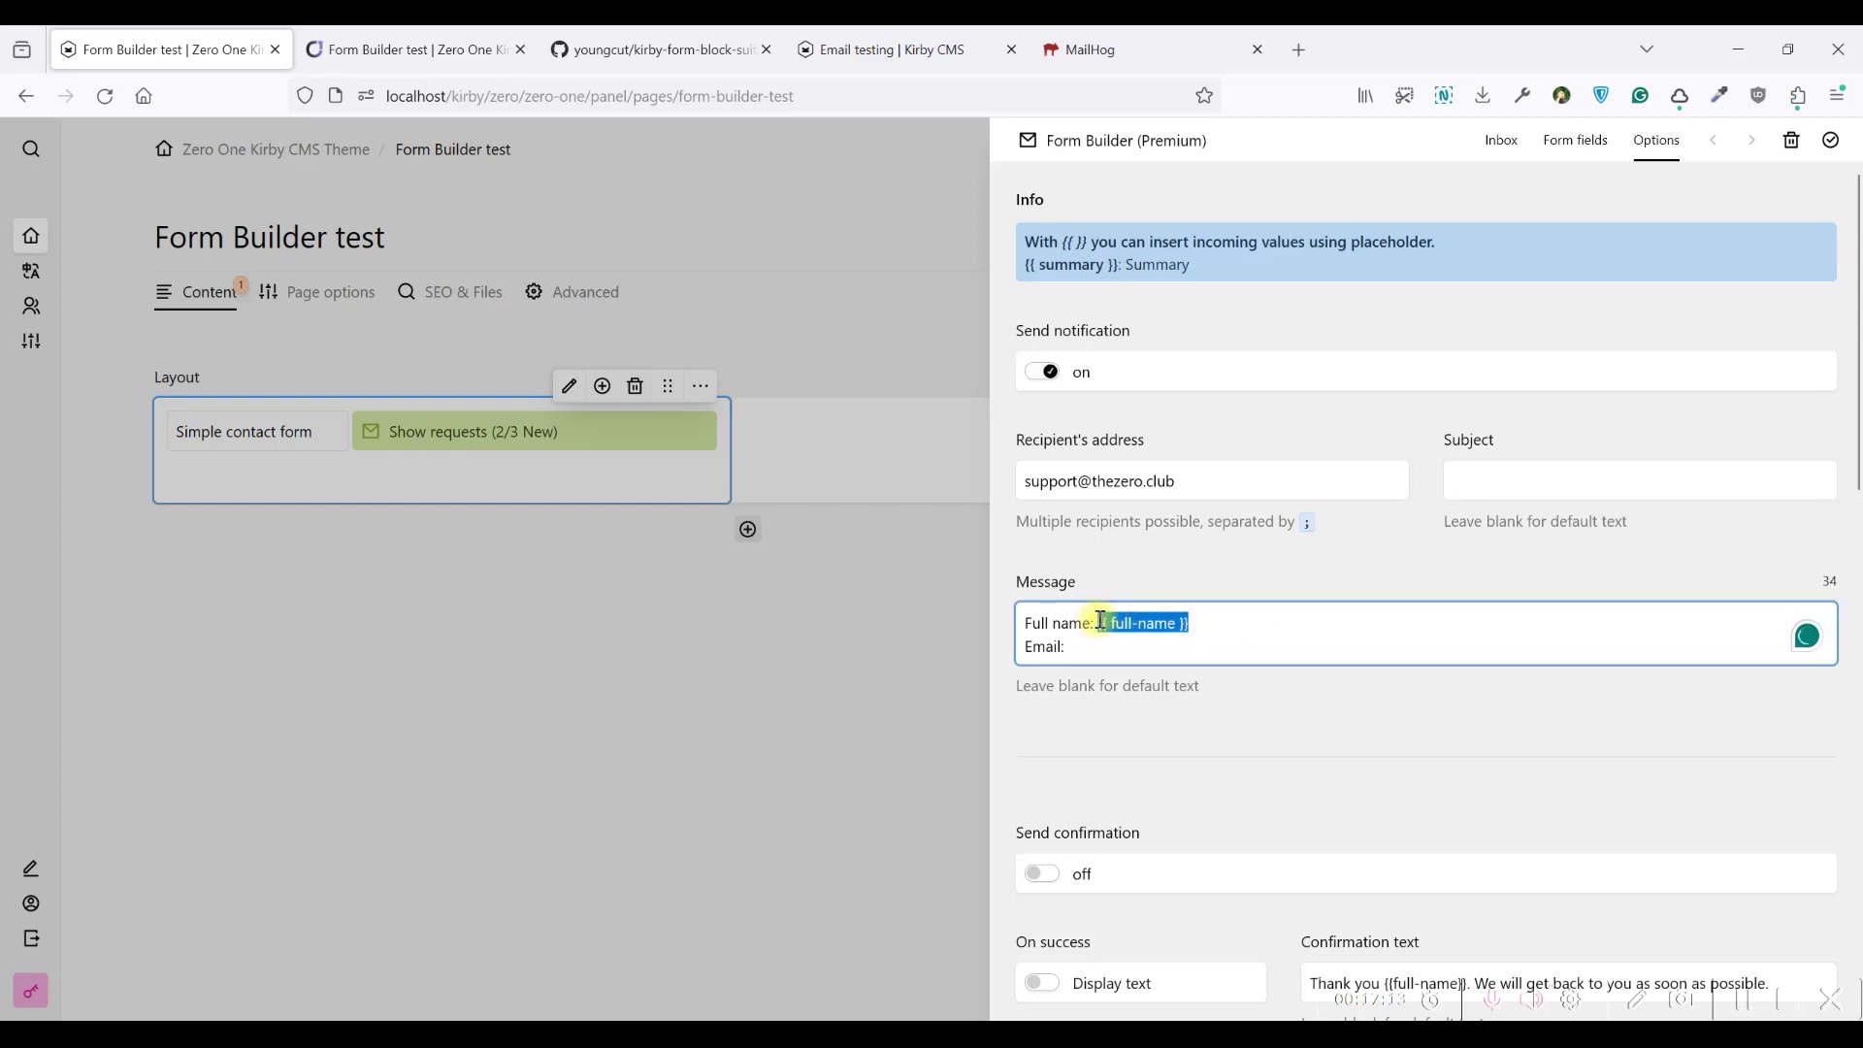
pyautogui.hotkey('ctrl', 'c')
pyautogui.click(1086, 647)
pyautogui.hotkey('ctrl', 'v')
pyautogui.doubleClick(1116, 646)
pyautogui.click(1144, 646)
pyautogui.moveTo(1148, 647); pyautogui.dragTo(1100, 646)
pyautogui.write('em')
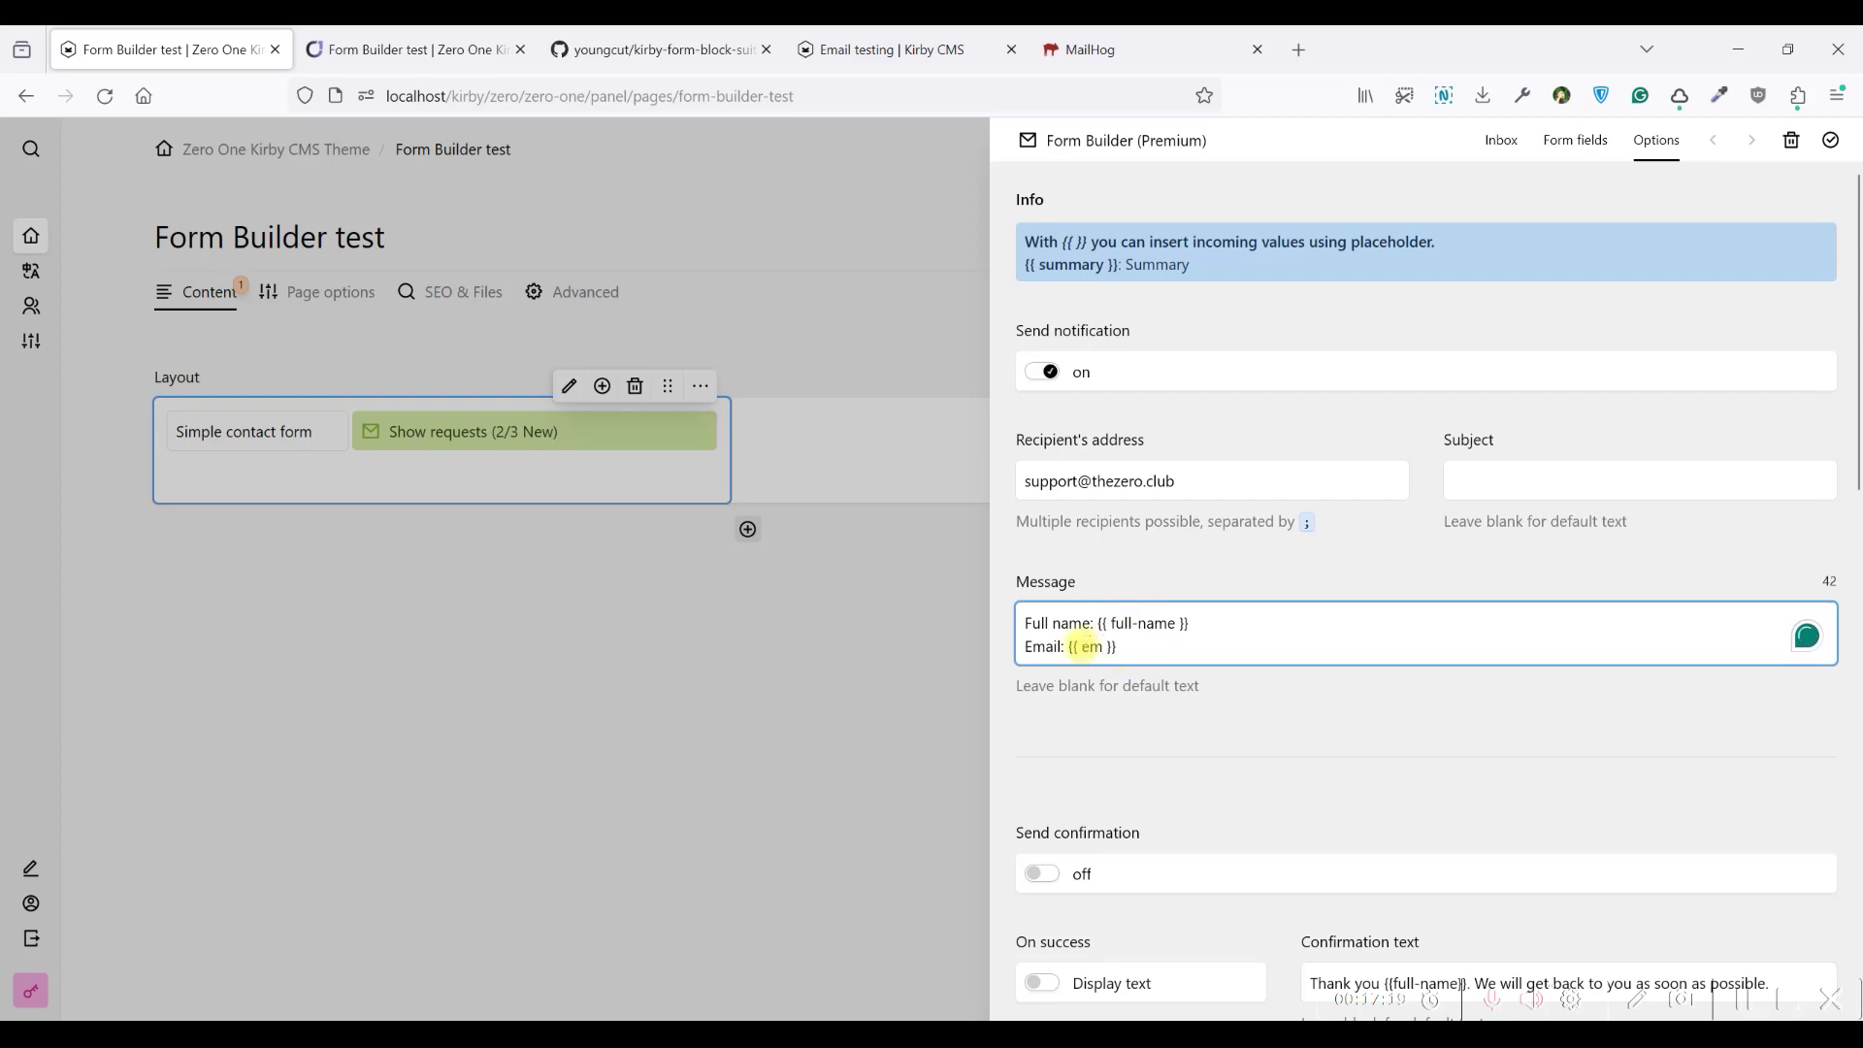
pyautogui.click(1205, 645)
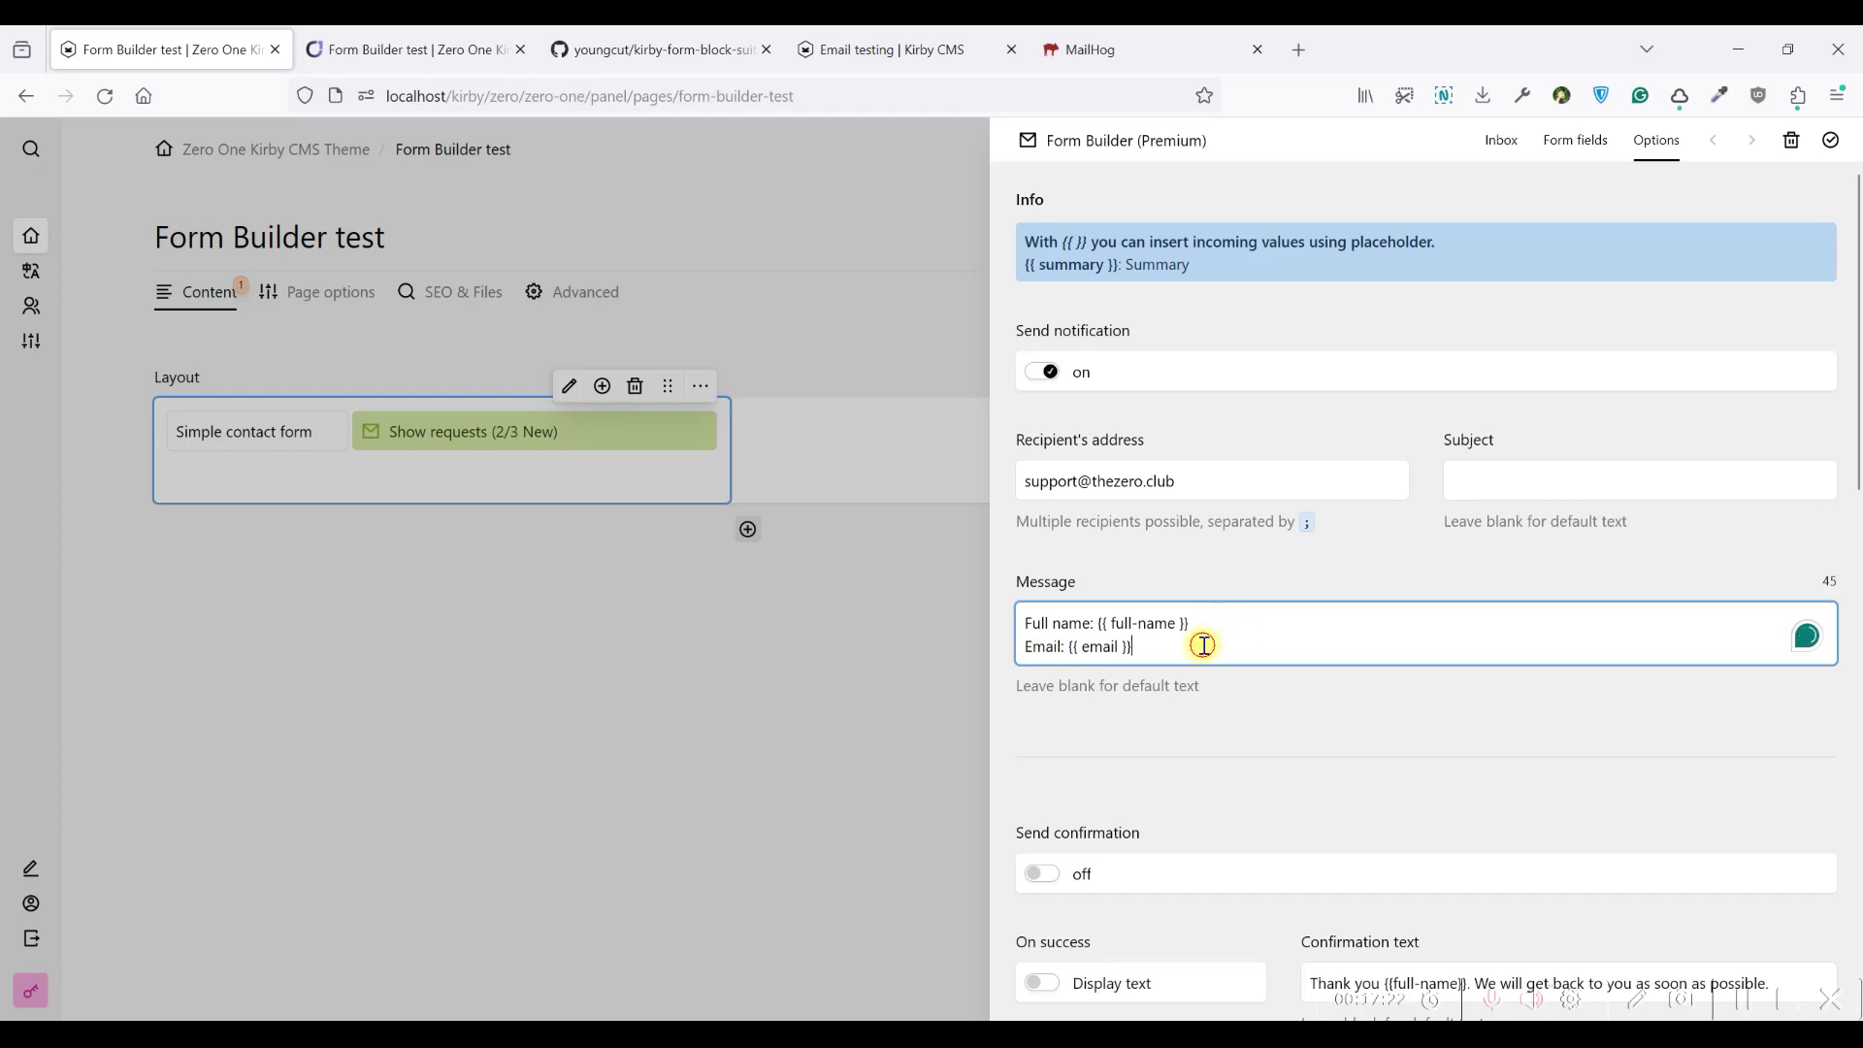
pyautogui.press('Return')
pyautogui.press('Return')
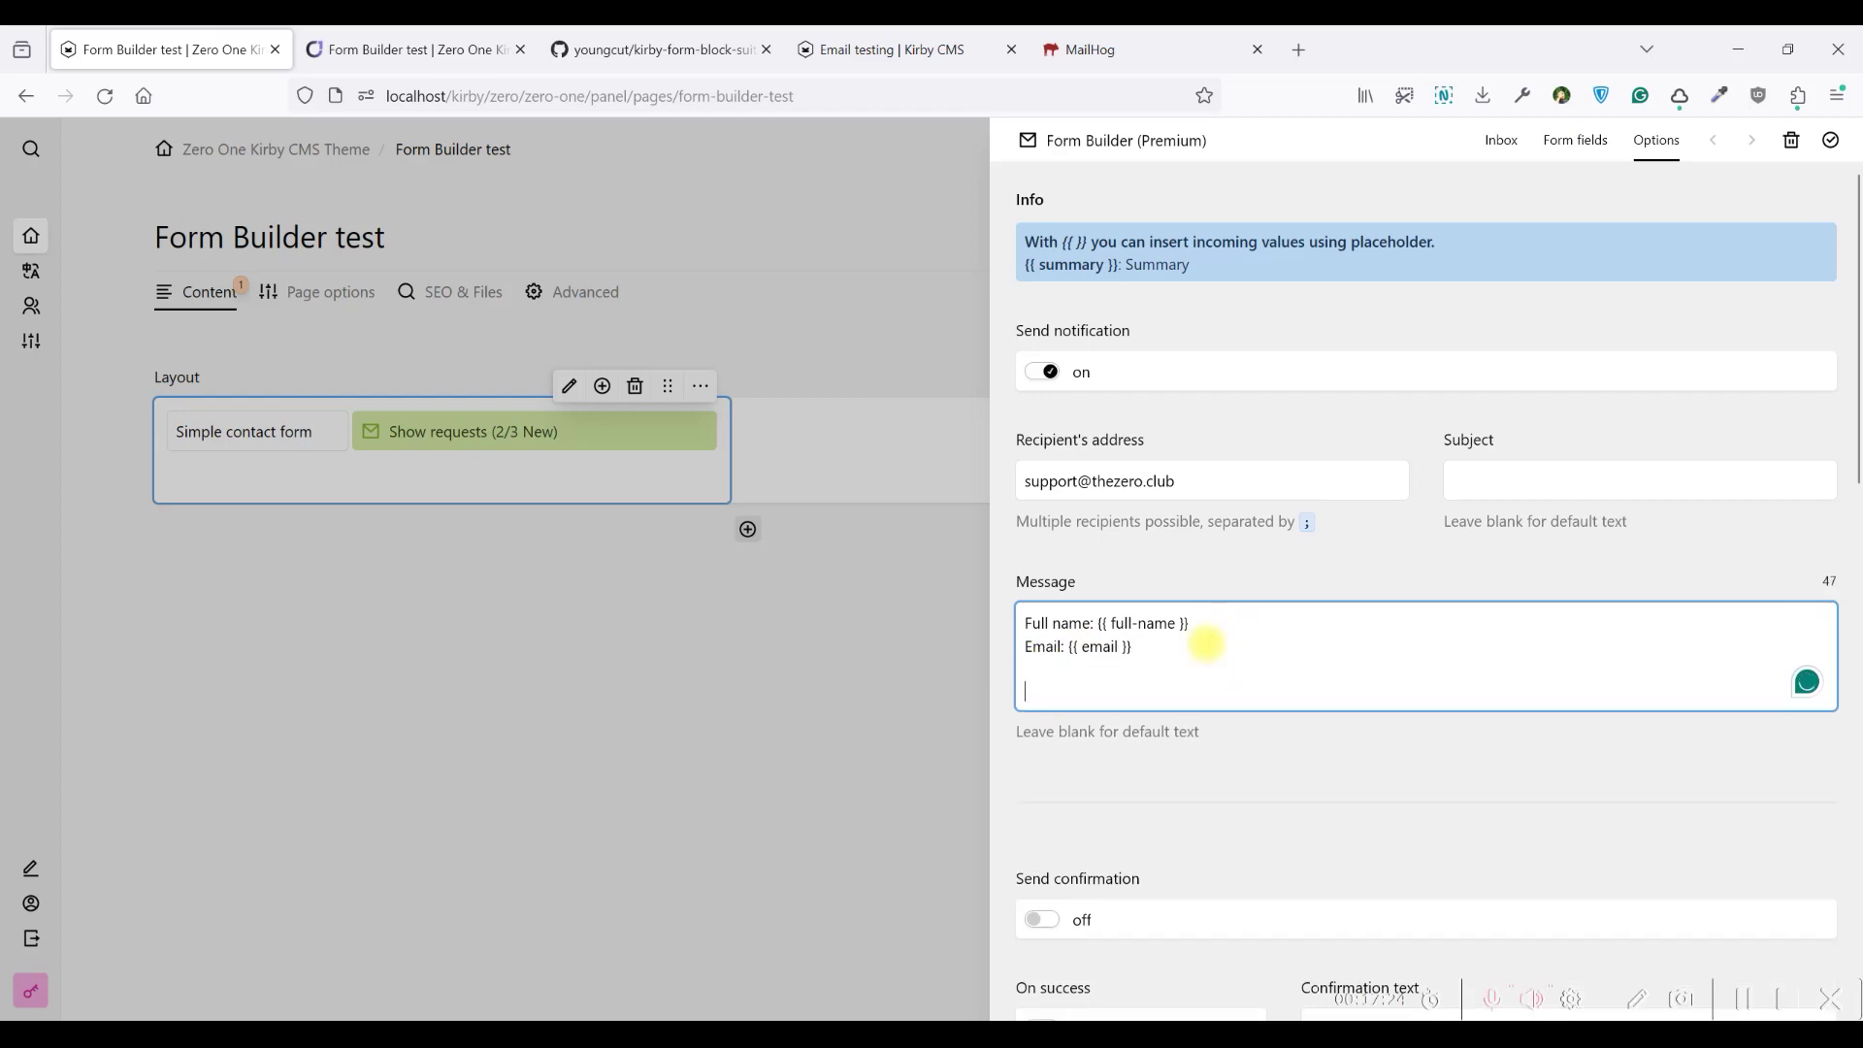
pyautogui.write('Thank you for  anything')
# Close the drawer, save the page, and reload the frontend form
pyautogui.click(1831, 140)
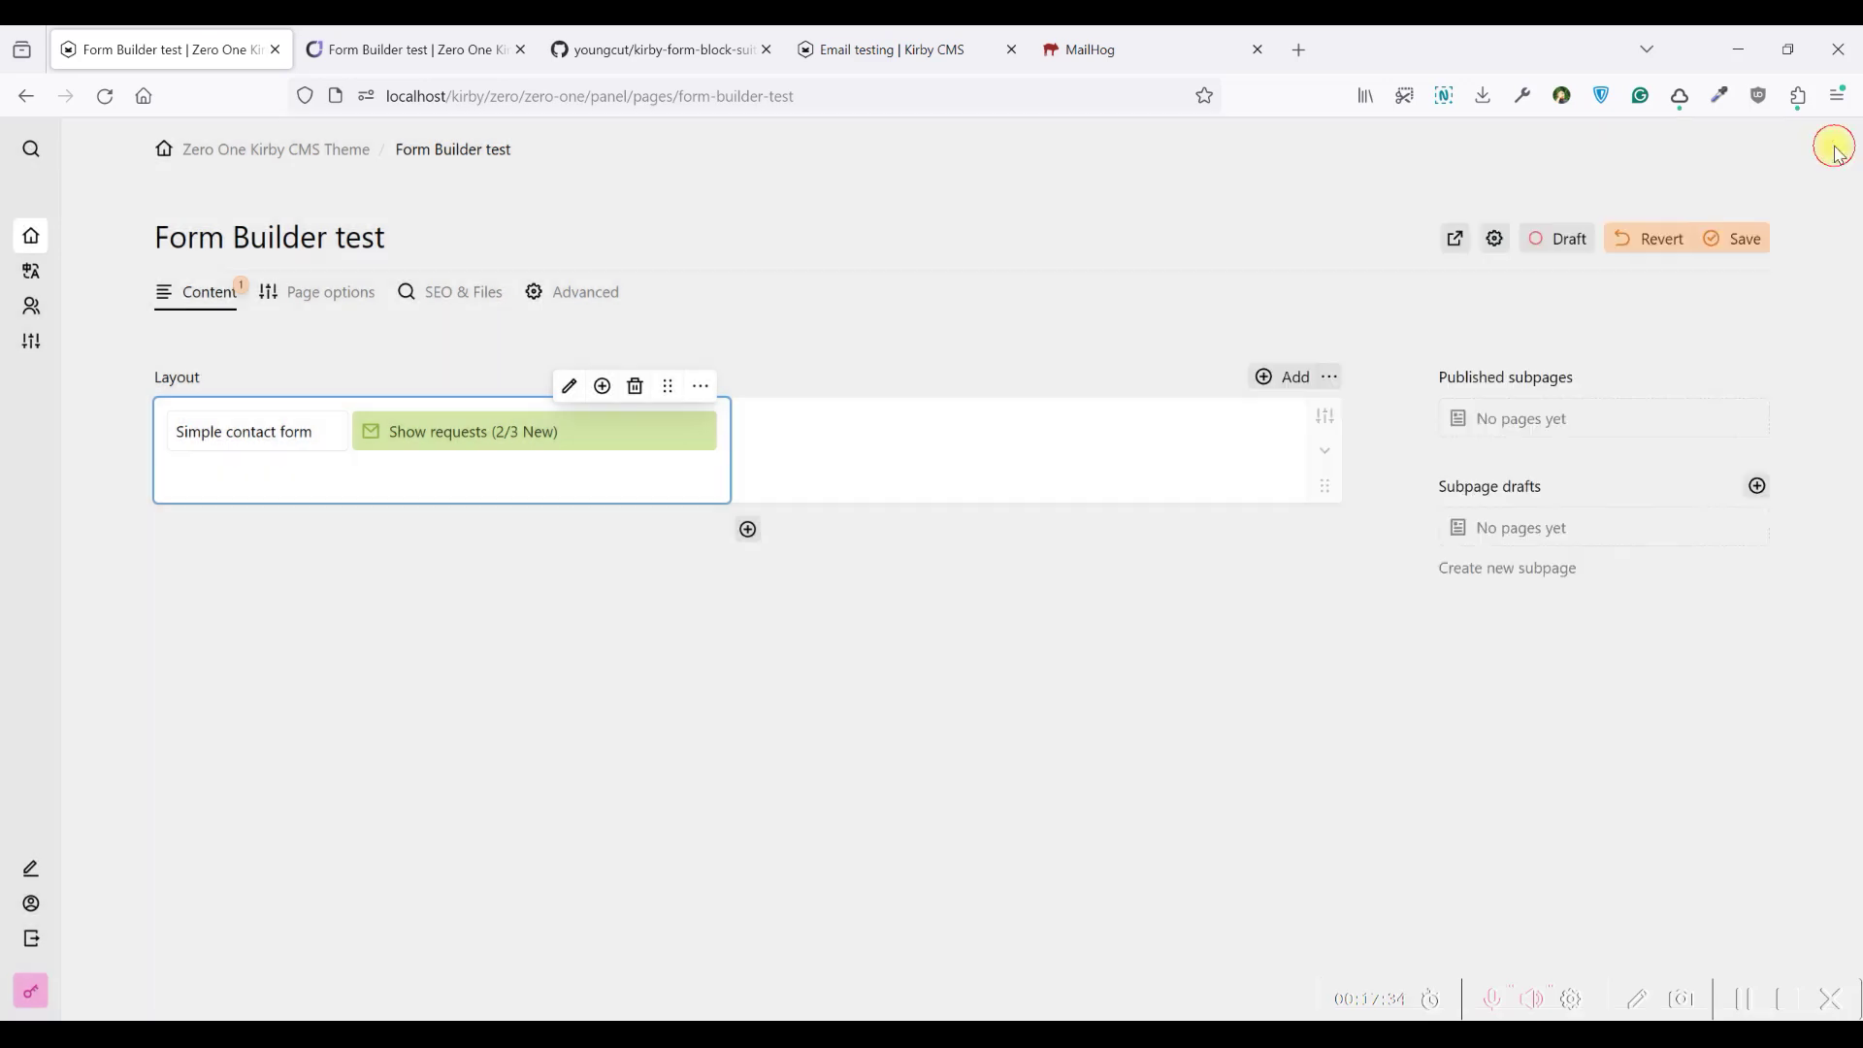
pyautogui.click(1717, 242)
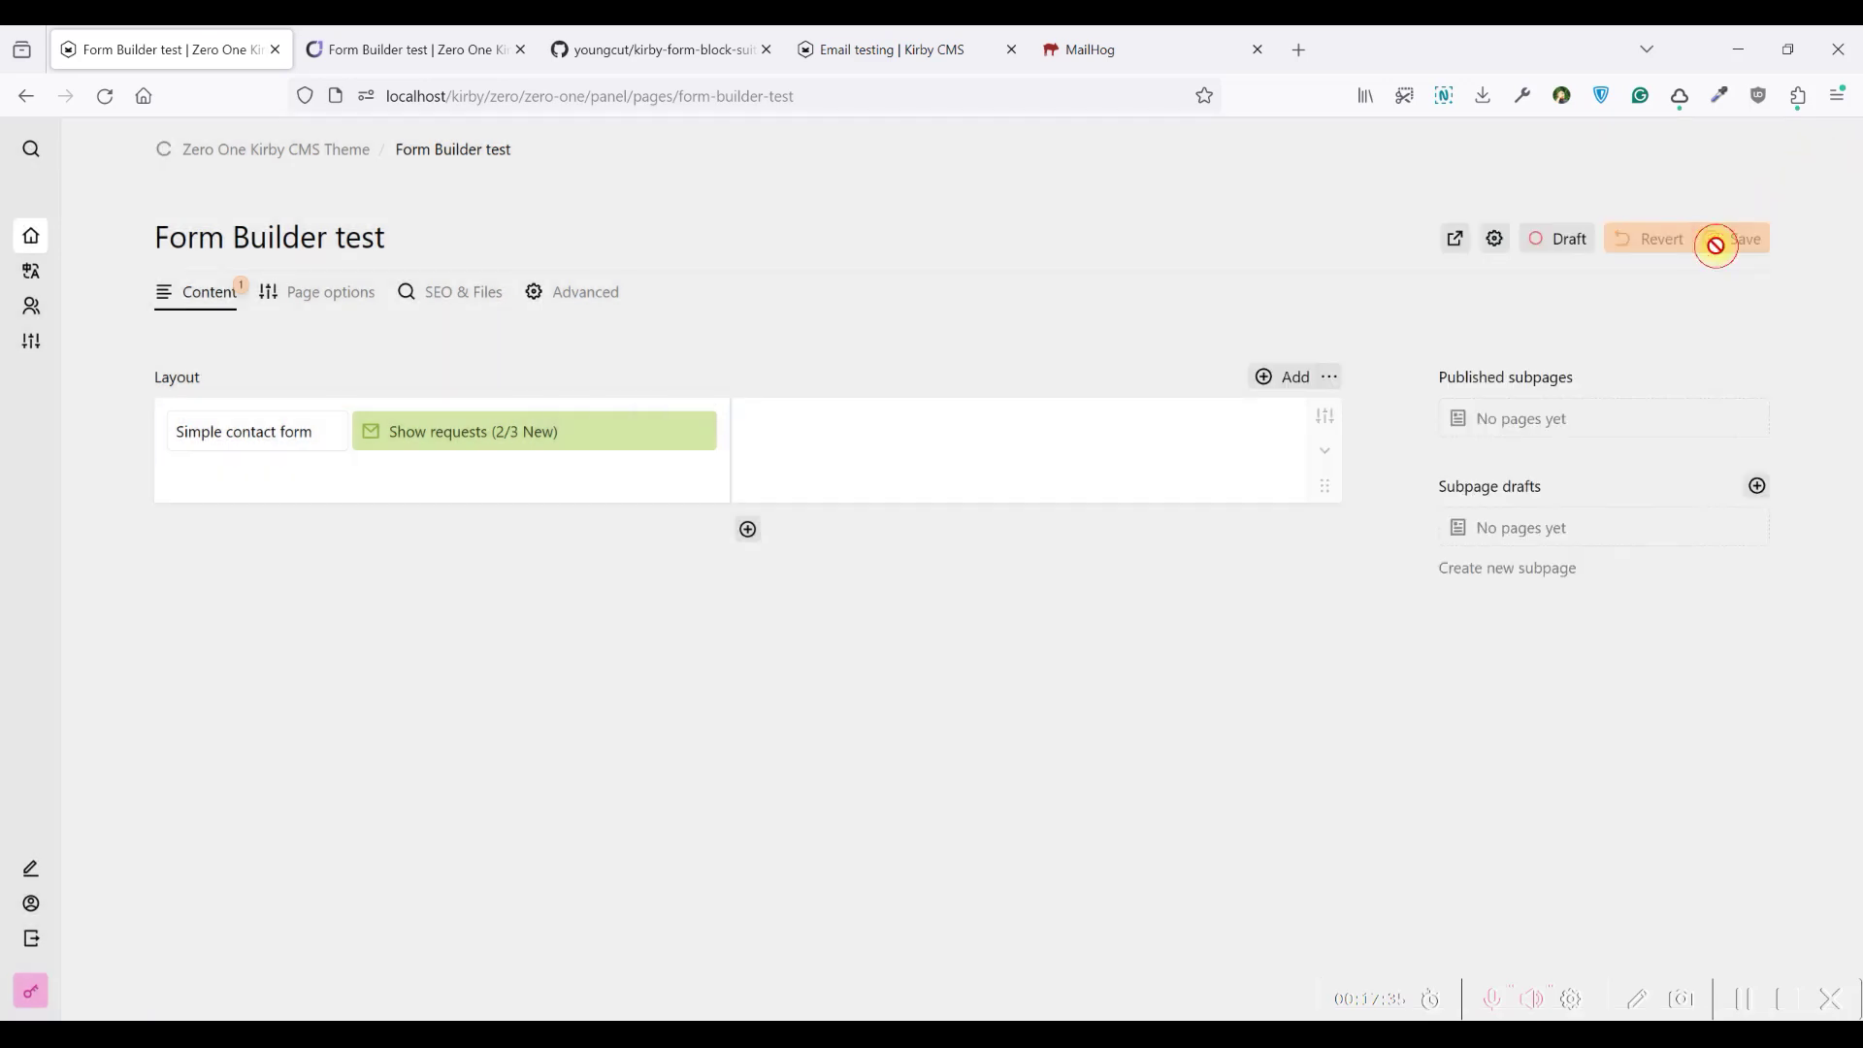
pyautogui.click(408, 50)
pyautogui.click(98, 96)
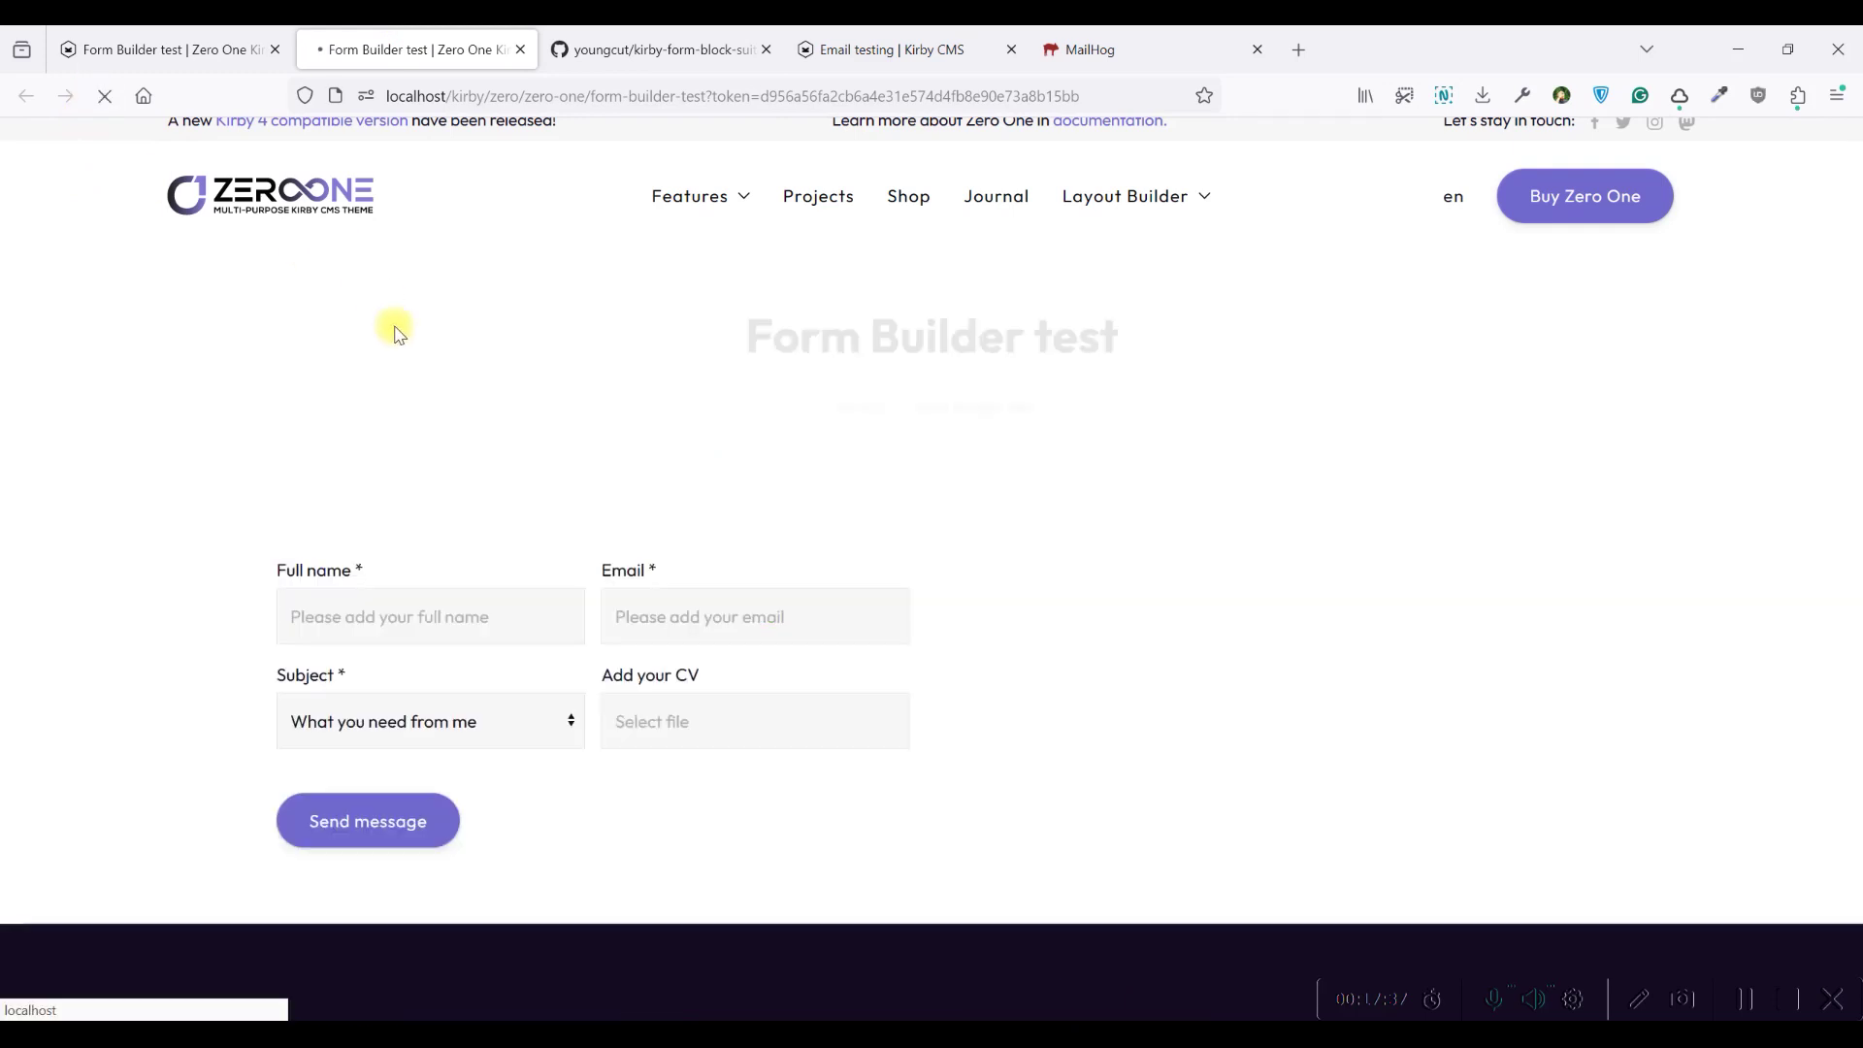
# Submit the form with full name, test e-mail and subject 'I want to meet', then check MailHog
pyautogui.click(361, 611)
pyautogui.write('Branko')
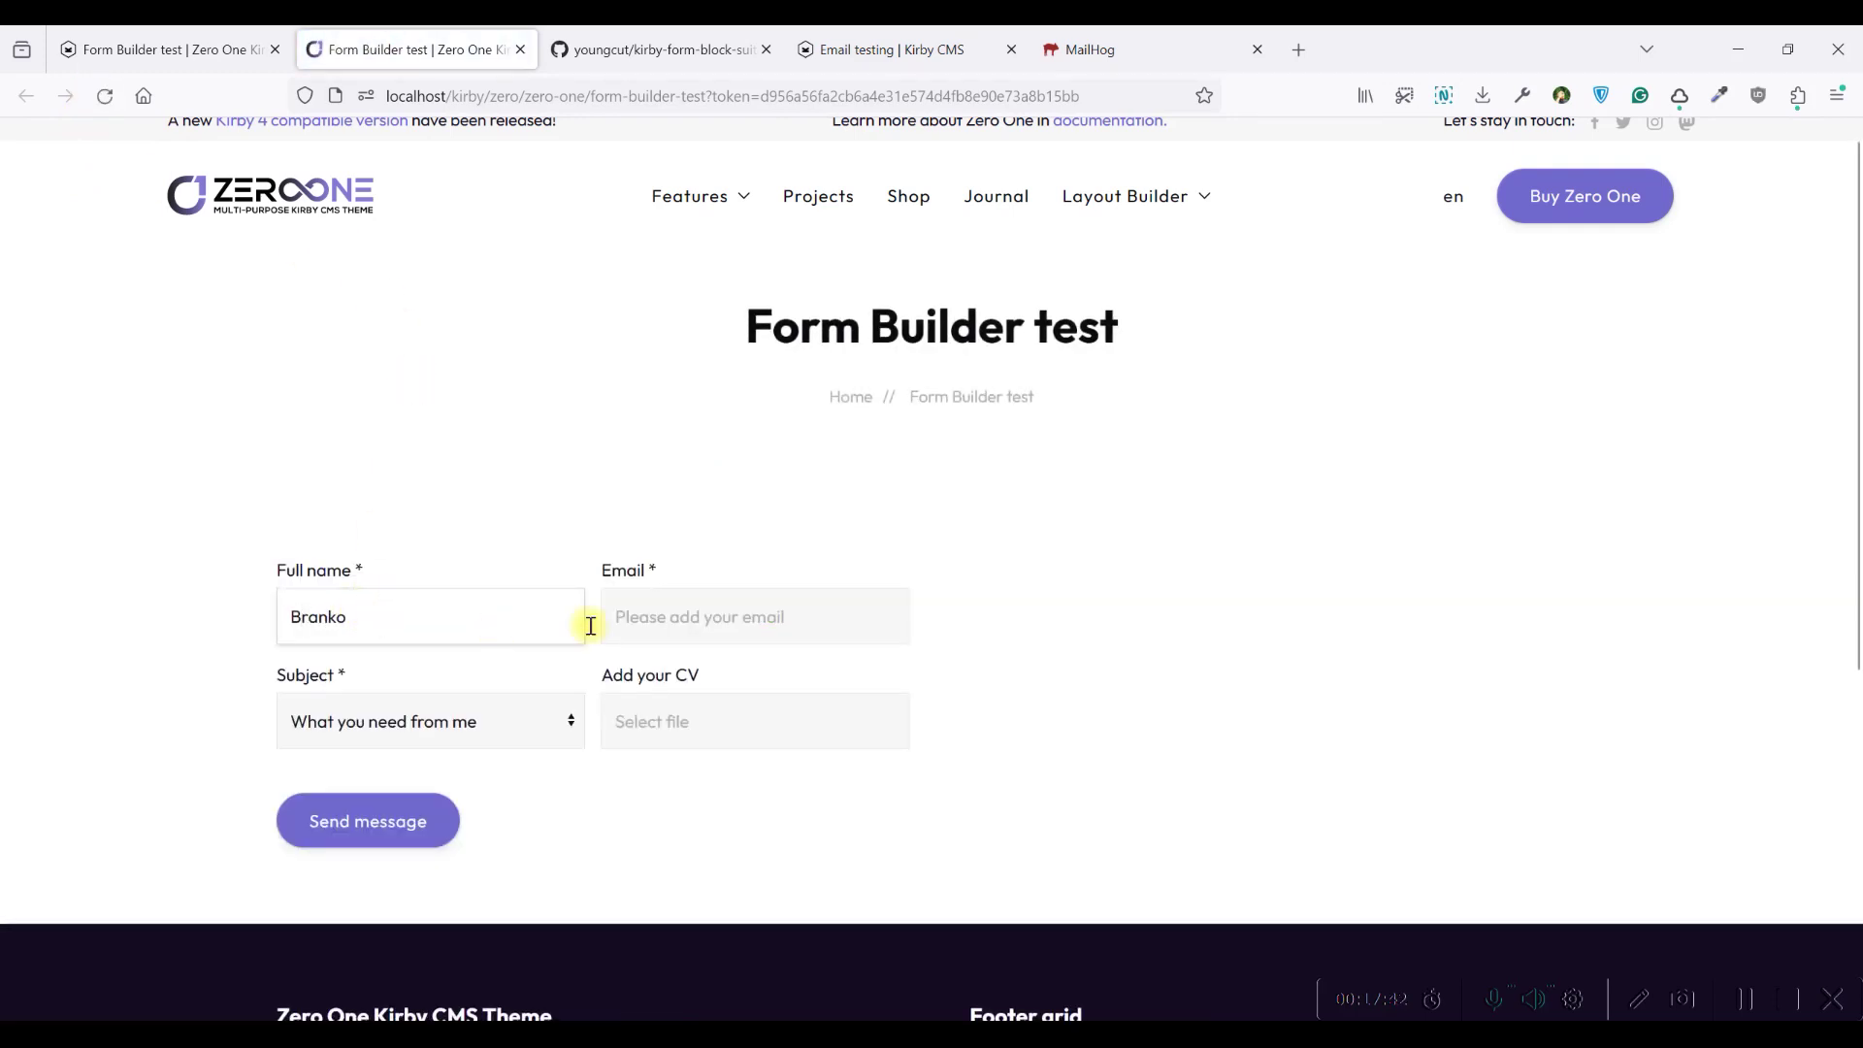
pyautogui.click(765, 614)
pyautogui.write('test')
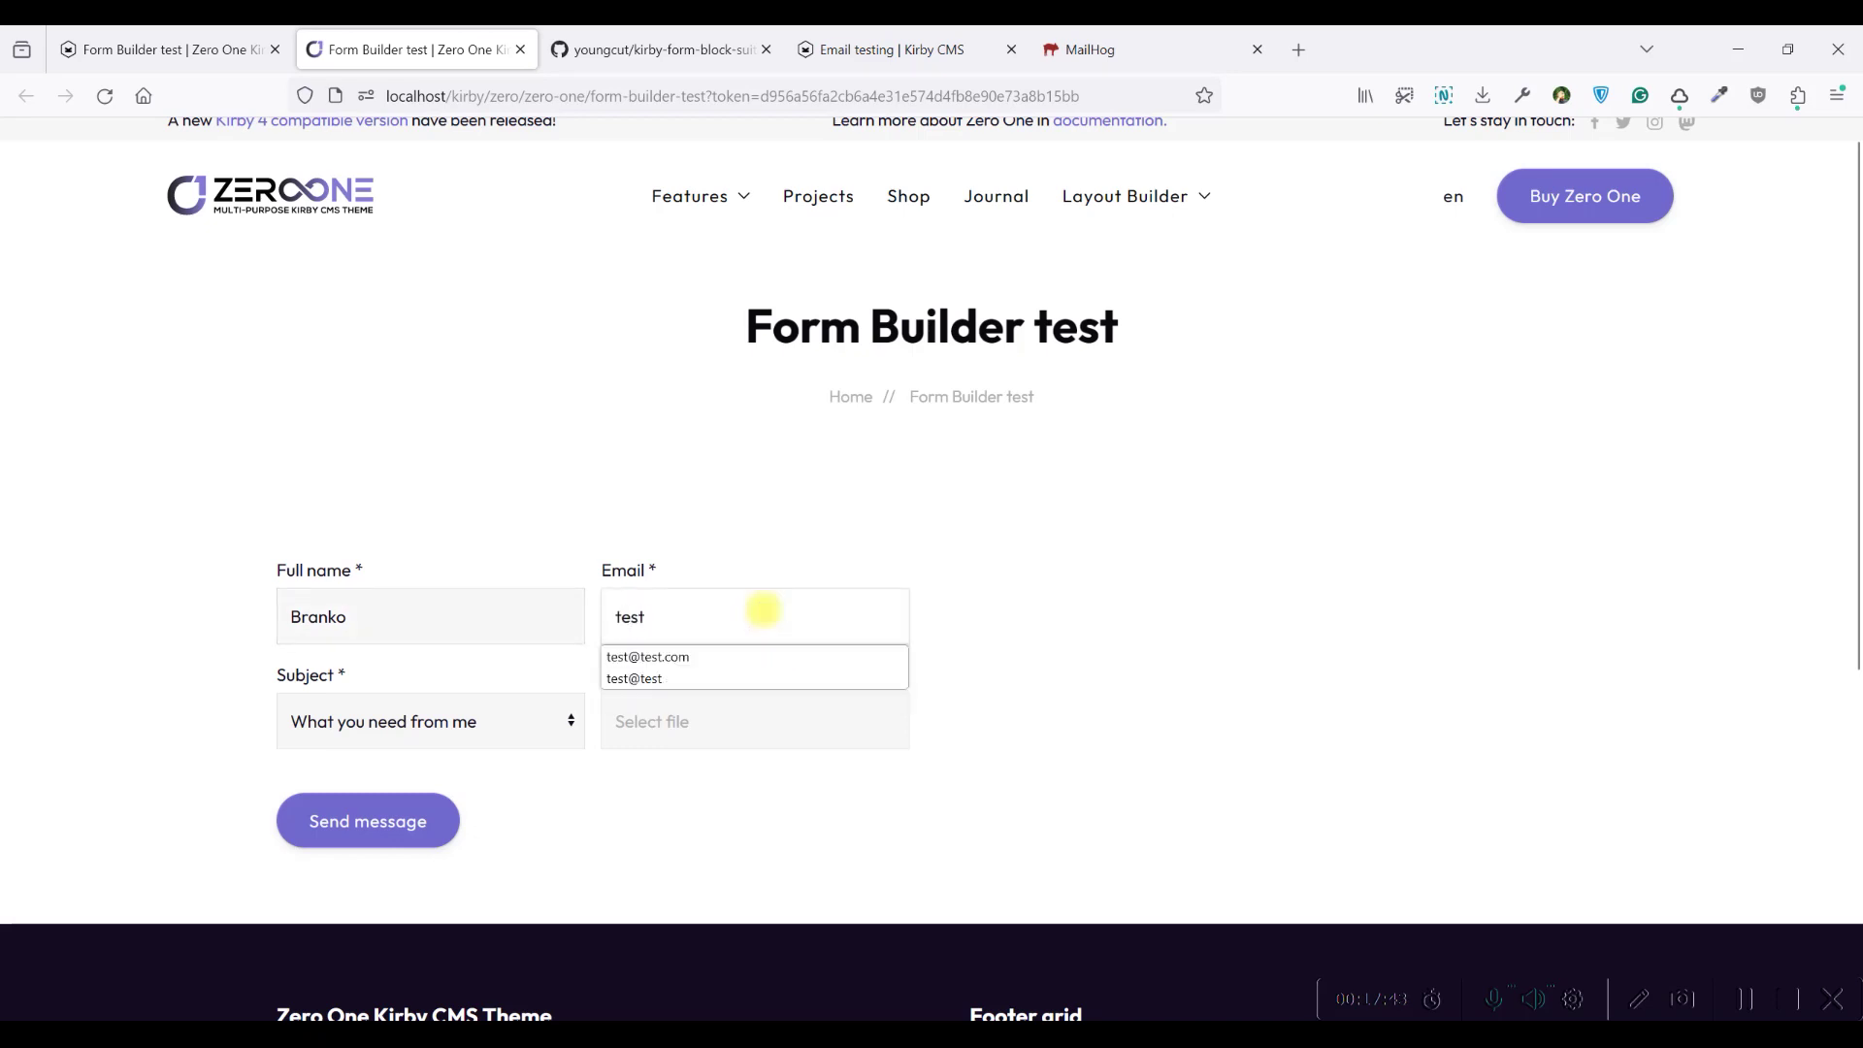
pyautogui.click(733, 656)
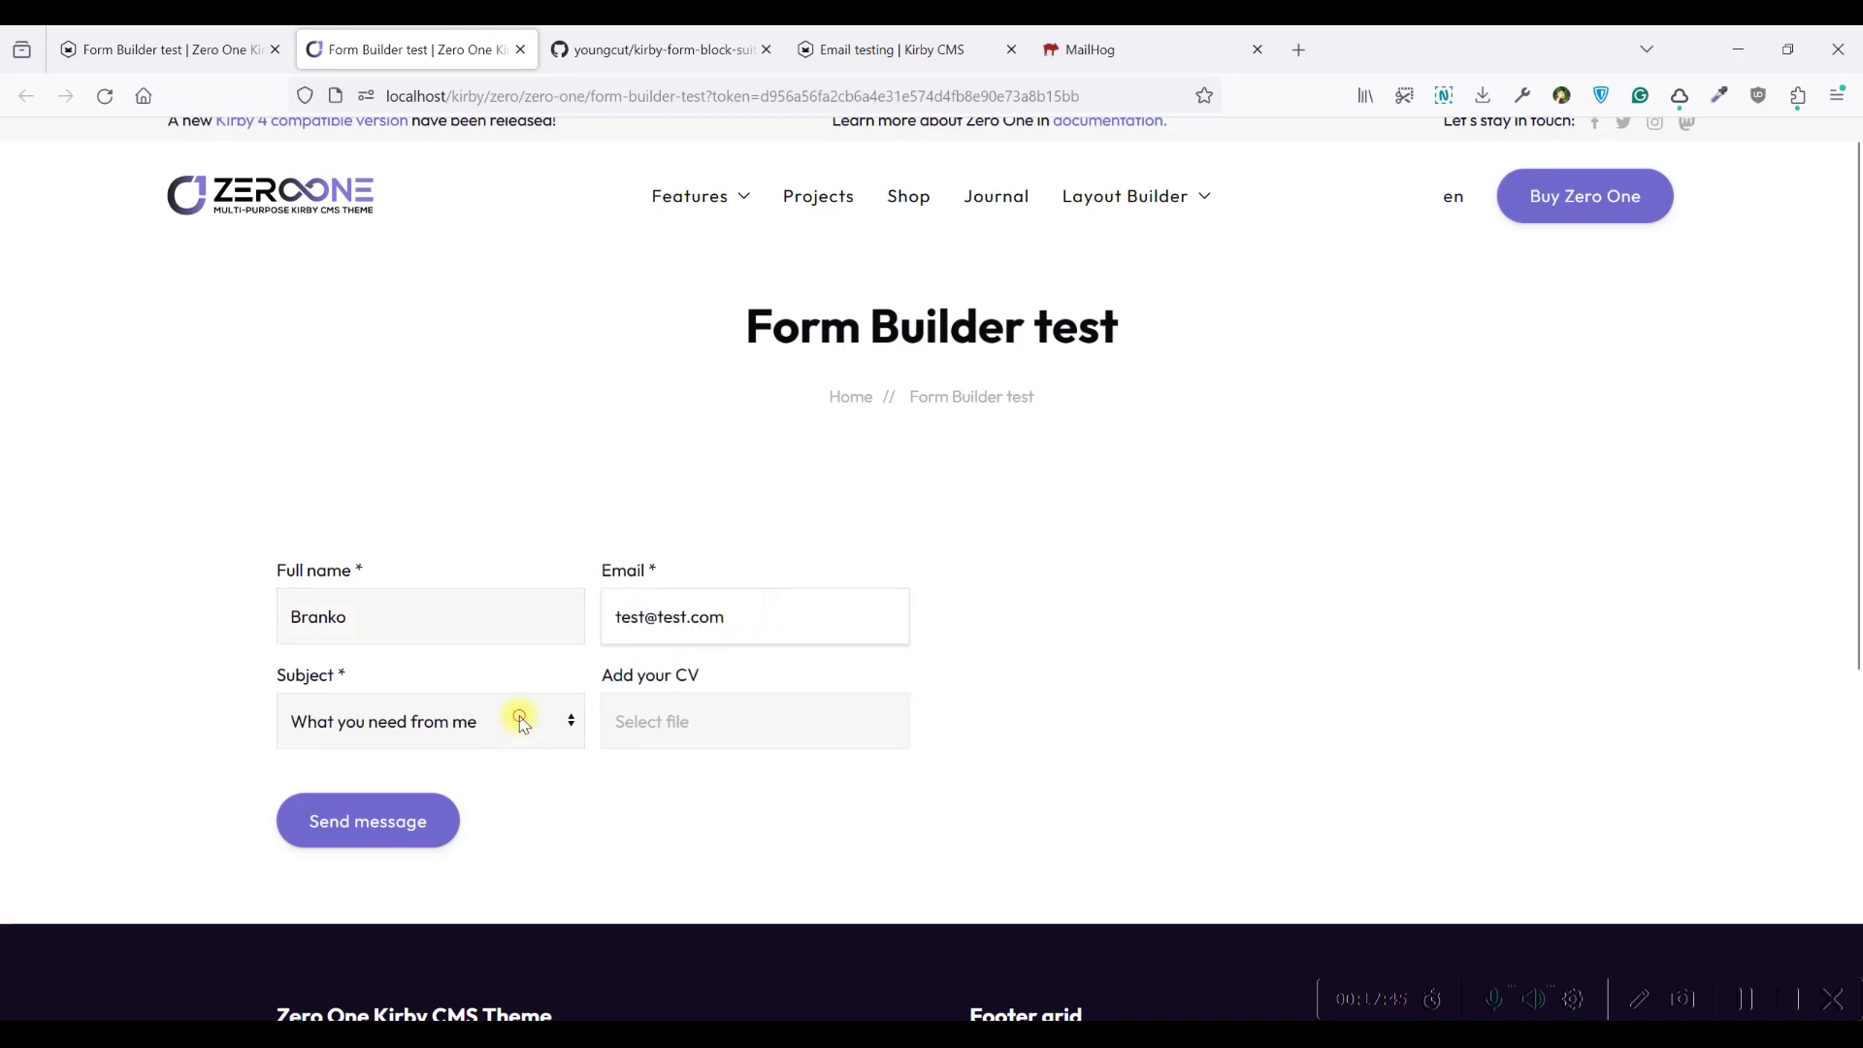
pyautogui.click(520, 719)
pyautogui.click(378, 833)
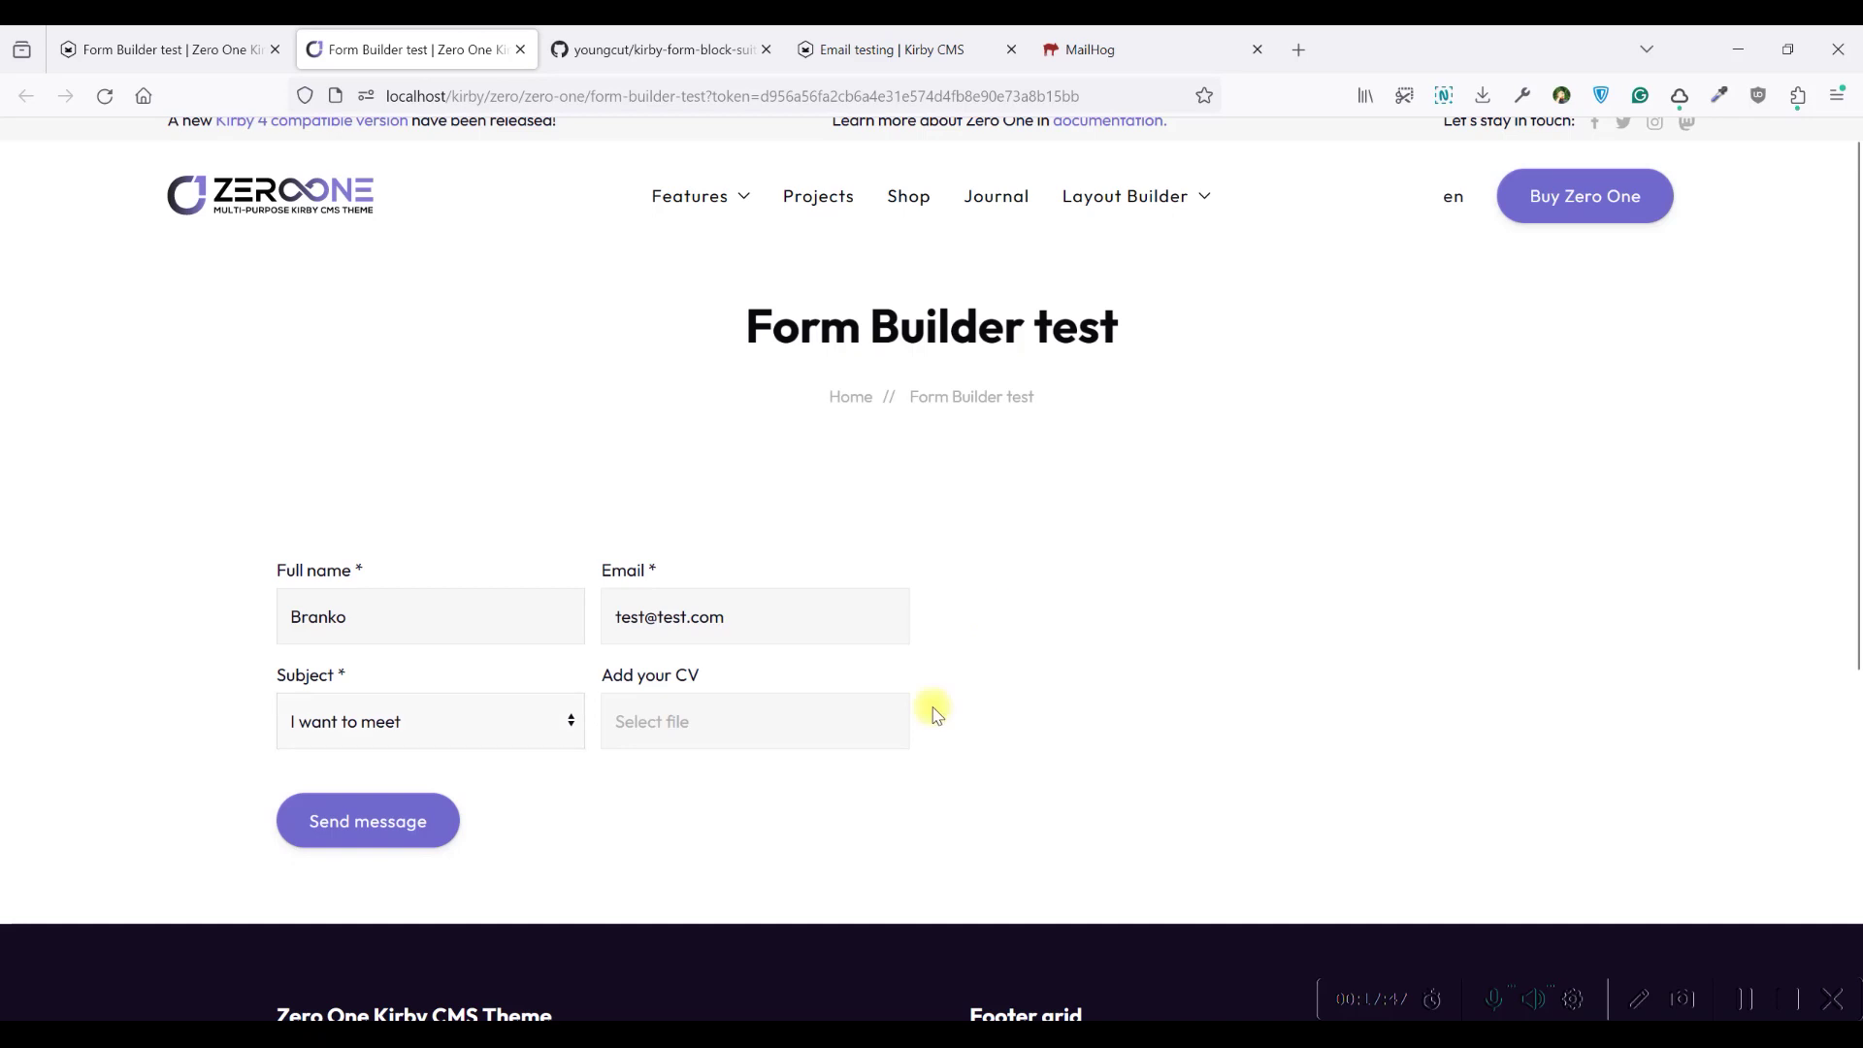
pyautogui.click(394, 811)
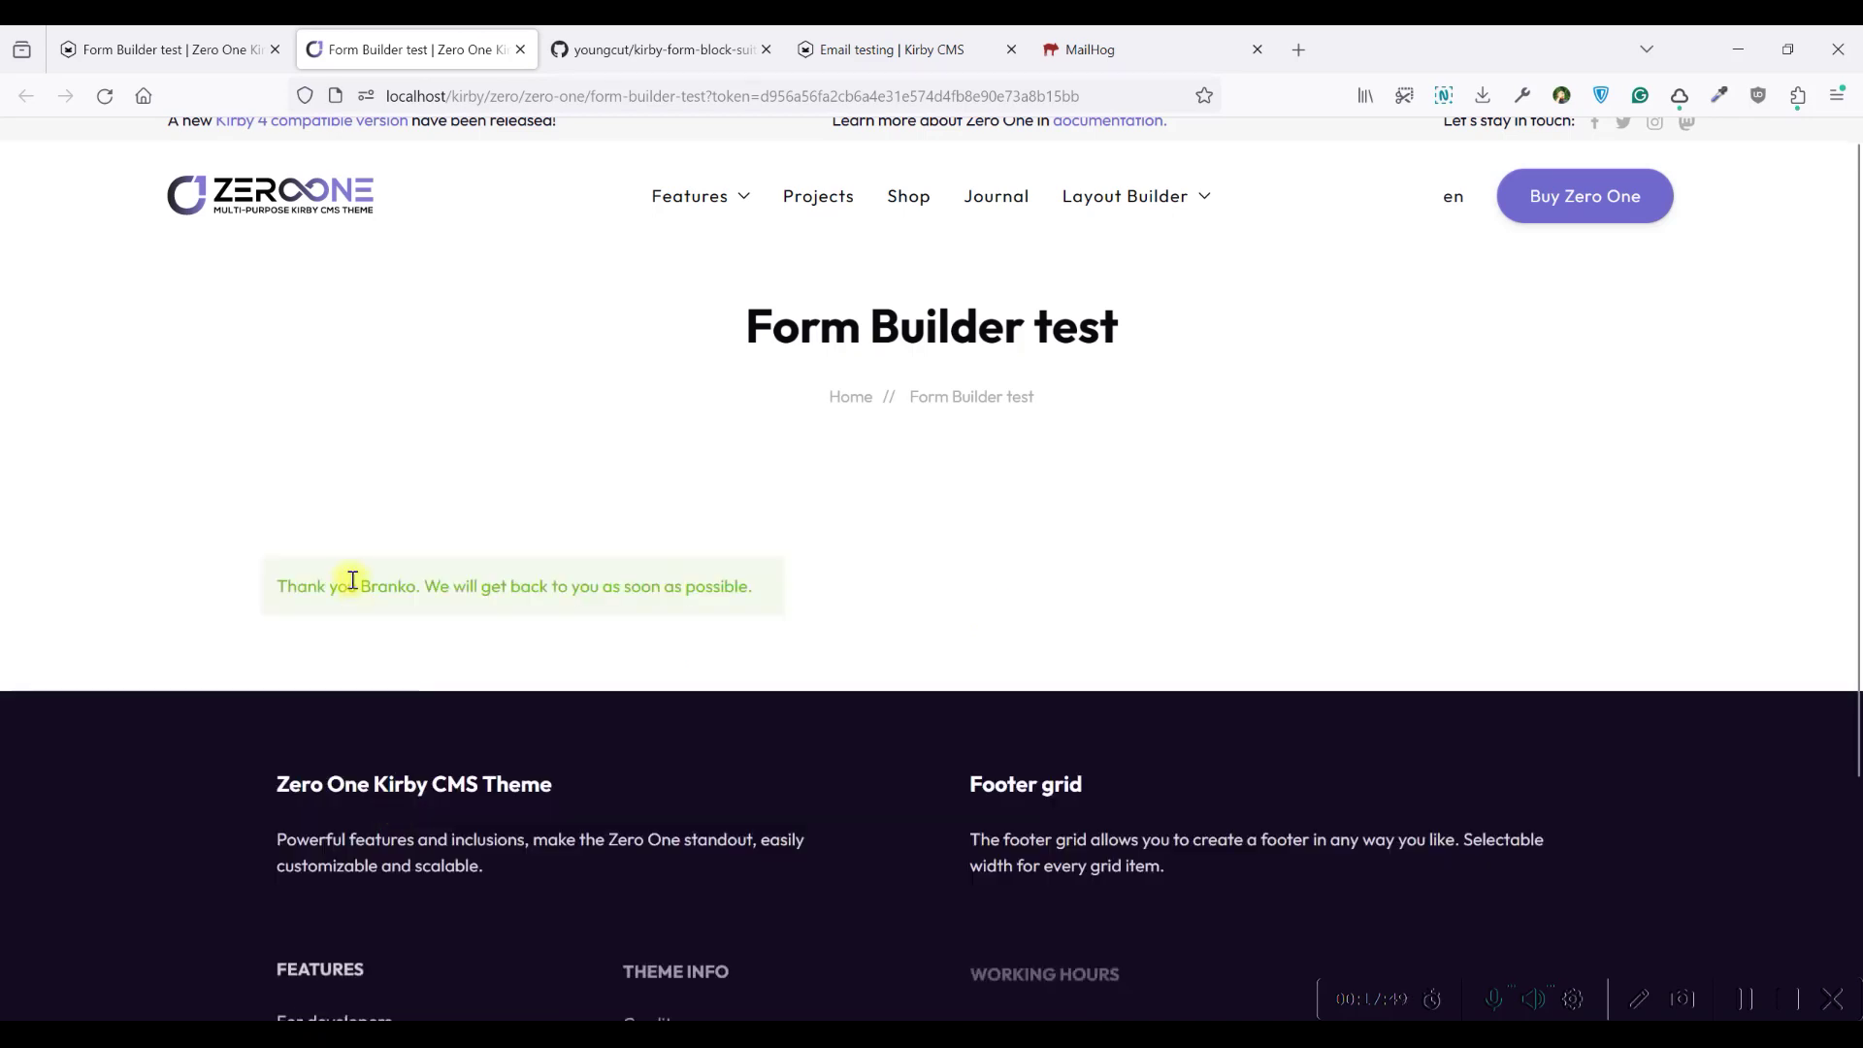
pyautogui.click(1092, 50)
pyautogui.click(364, 193)
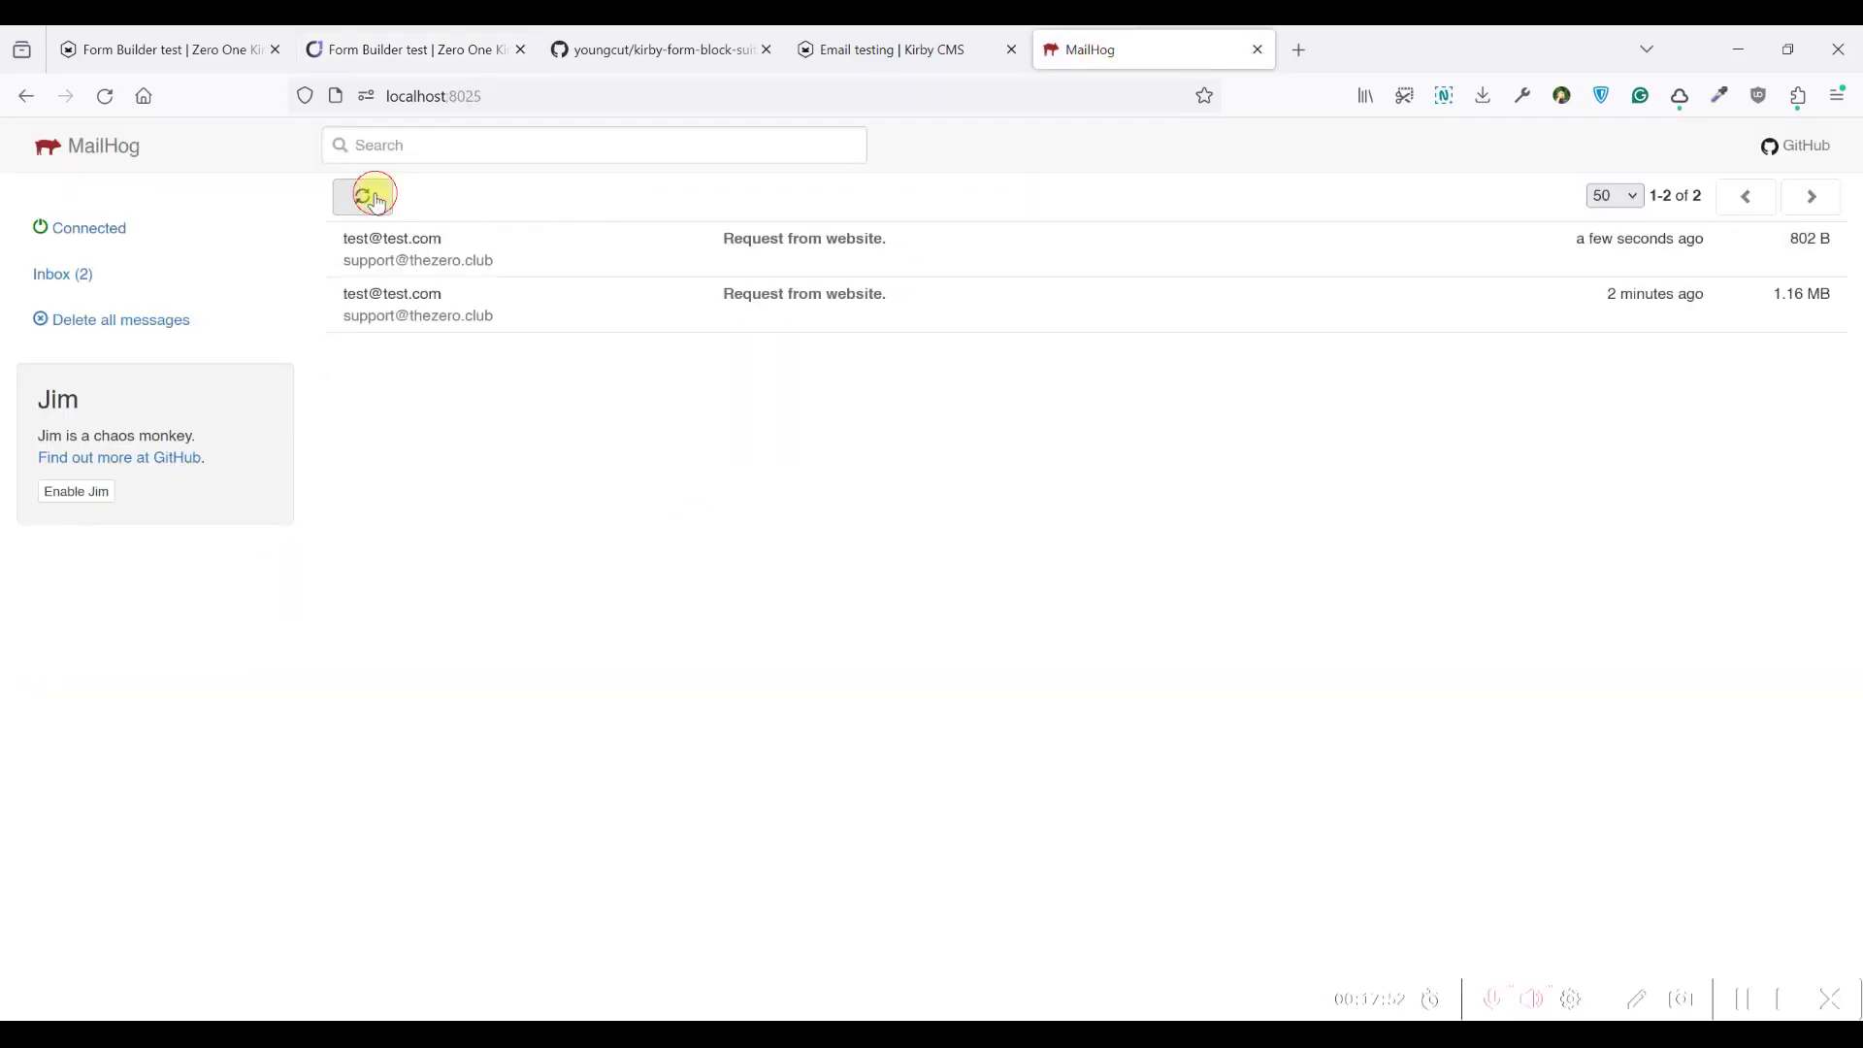
# Check the newest email shows full name and email above the thank-you line, then reopen Kirby's requests
pyautogui.click(504, 260)
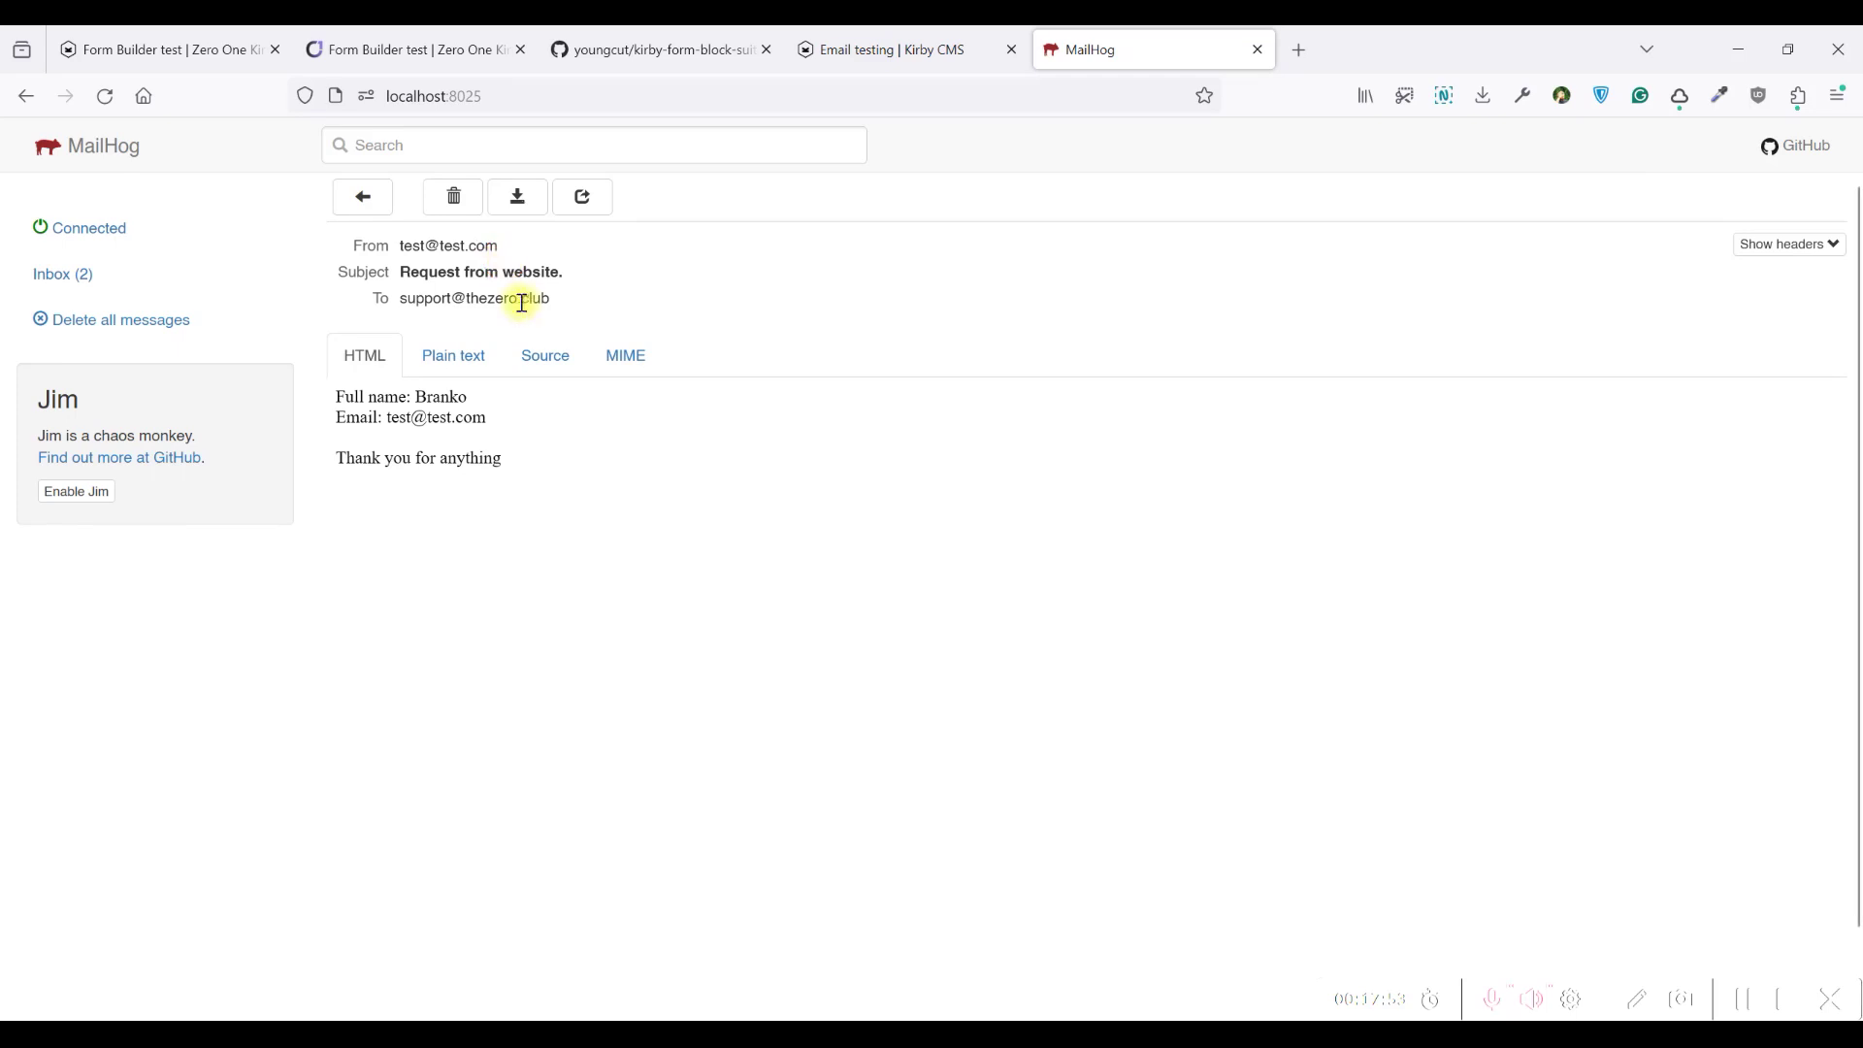
pyautogui.moveTo(336, 393)
pyautogui.mouseDown()
pyautogui.moveTo(525, 485)
pyautogui.moveTo(349, 395)
pyautogui.moveTo(407, 398)
pyautogui.moveTo(533, 486)
pyautogui.moveTo(330, 395)
pyautogui.mouseUp()
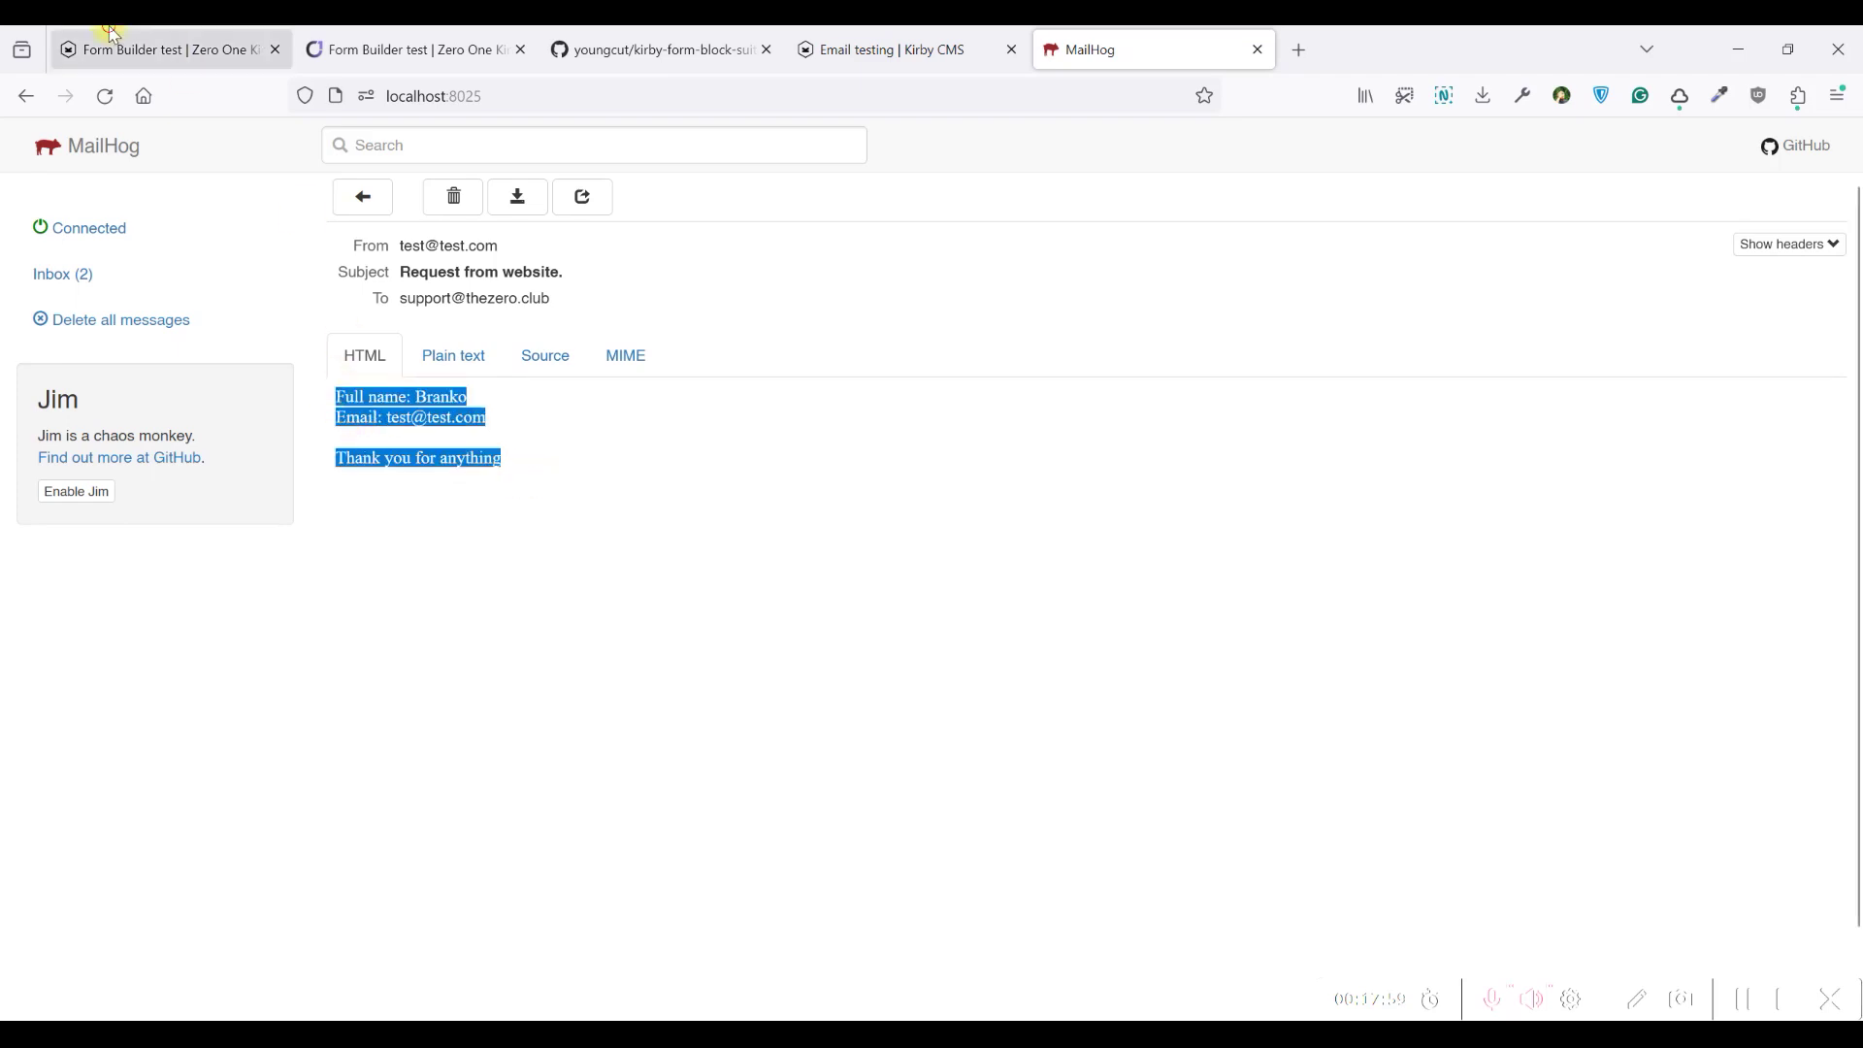
pyautogui.click(113, 35)
pyautogui.click(537, 436)
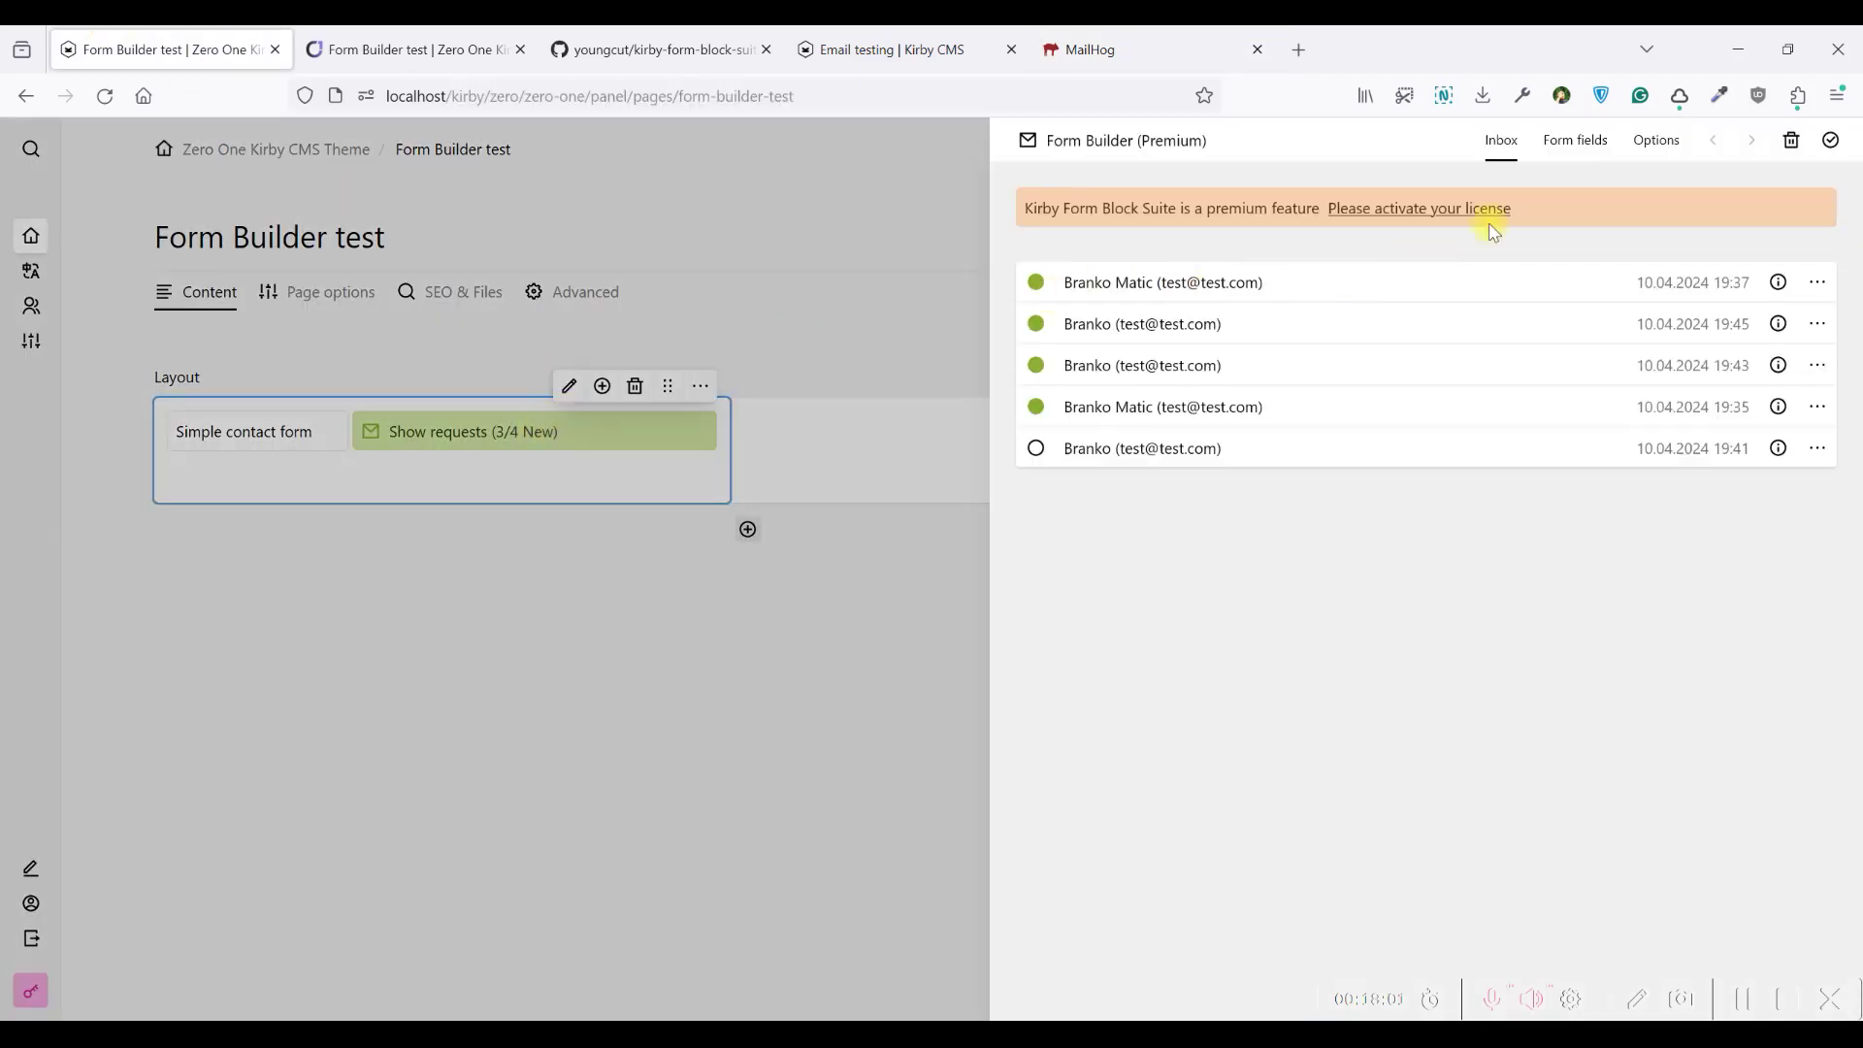
# Copy {{ summary }} from the info note and paste it over the entire notification message
pyautogui.click(1575, 140)
pyautogui.click(1650, 143)
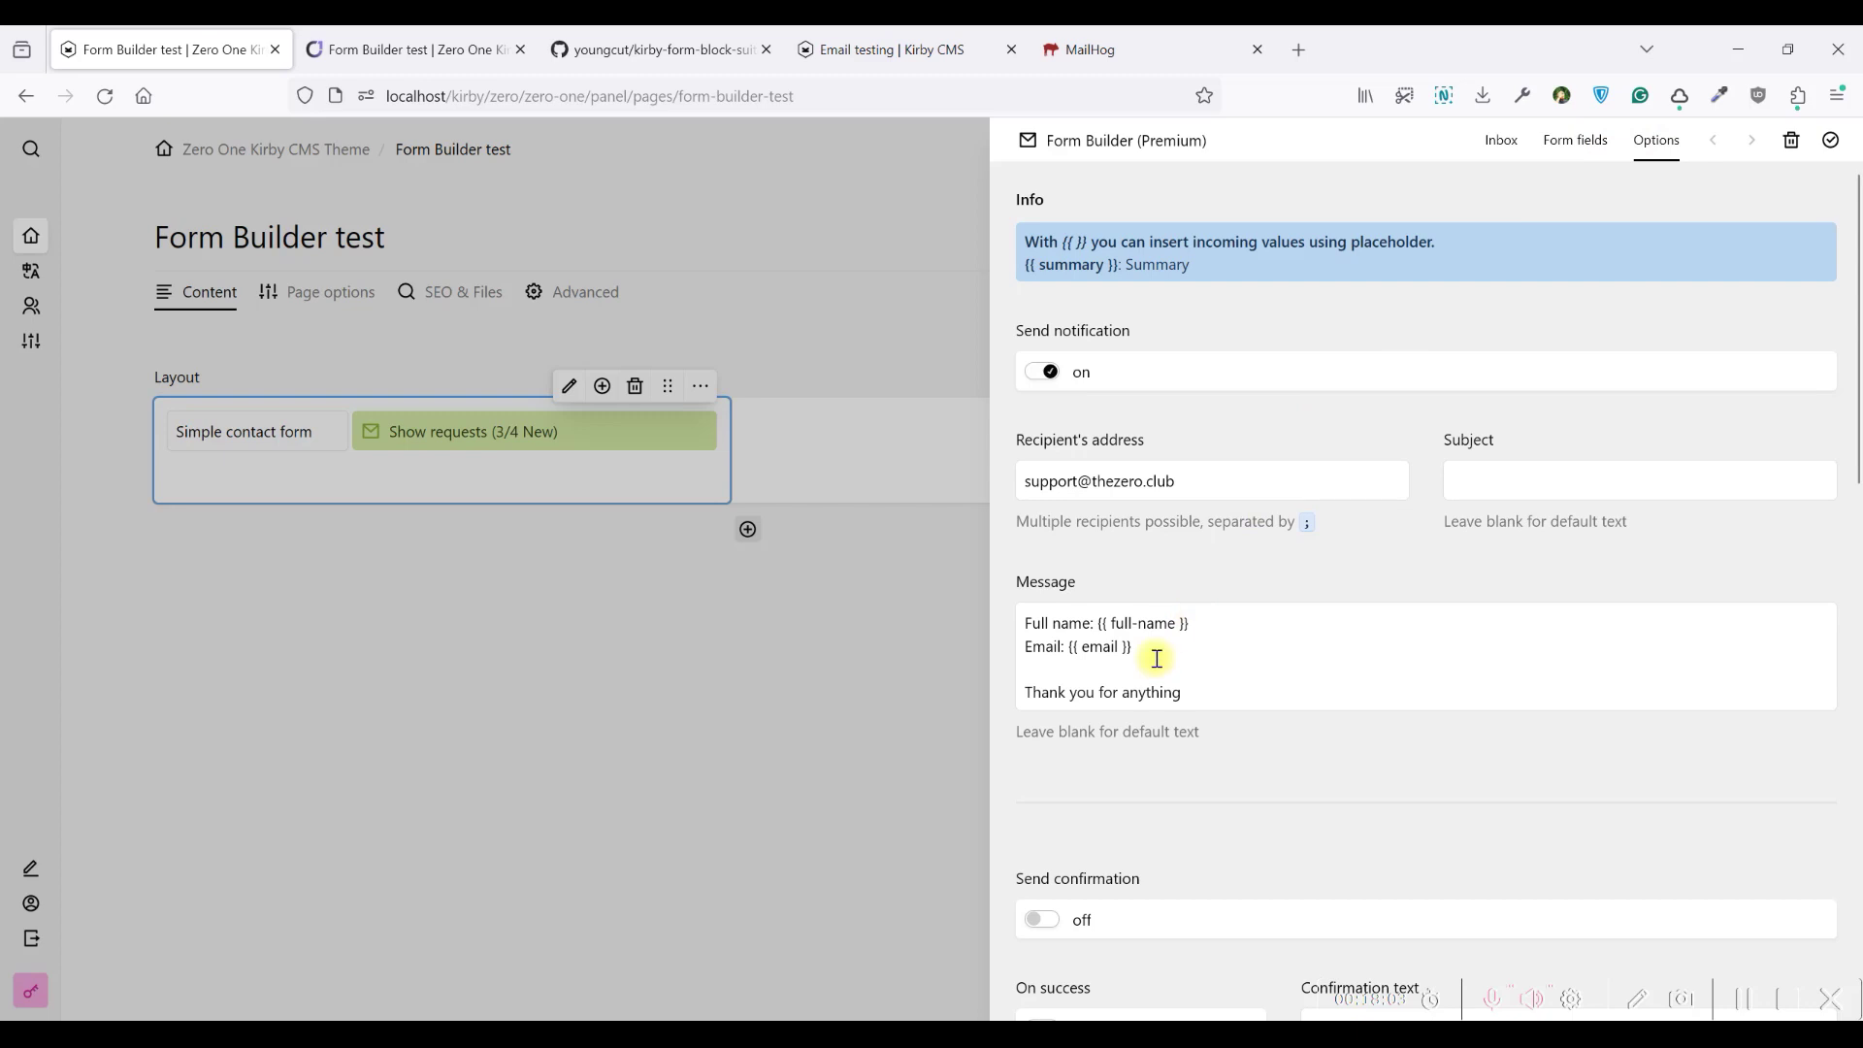
pyautogui.moveTo(1192, 622); pyautogui.dragTo(1143, 646)
pyautogui.click(1098, 619)
pyautogui.click(1201, 622)
pyautogui.click(1143, 646)
pyautogui.click(1122, 268)
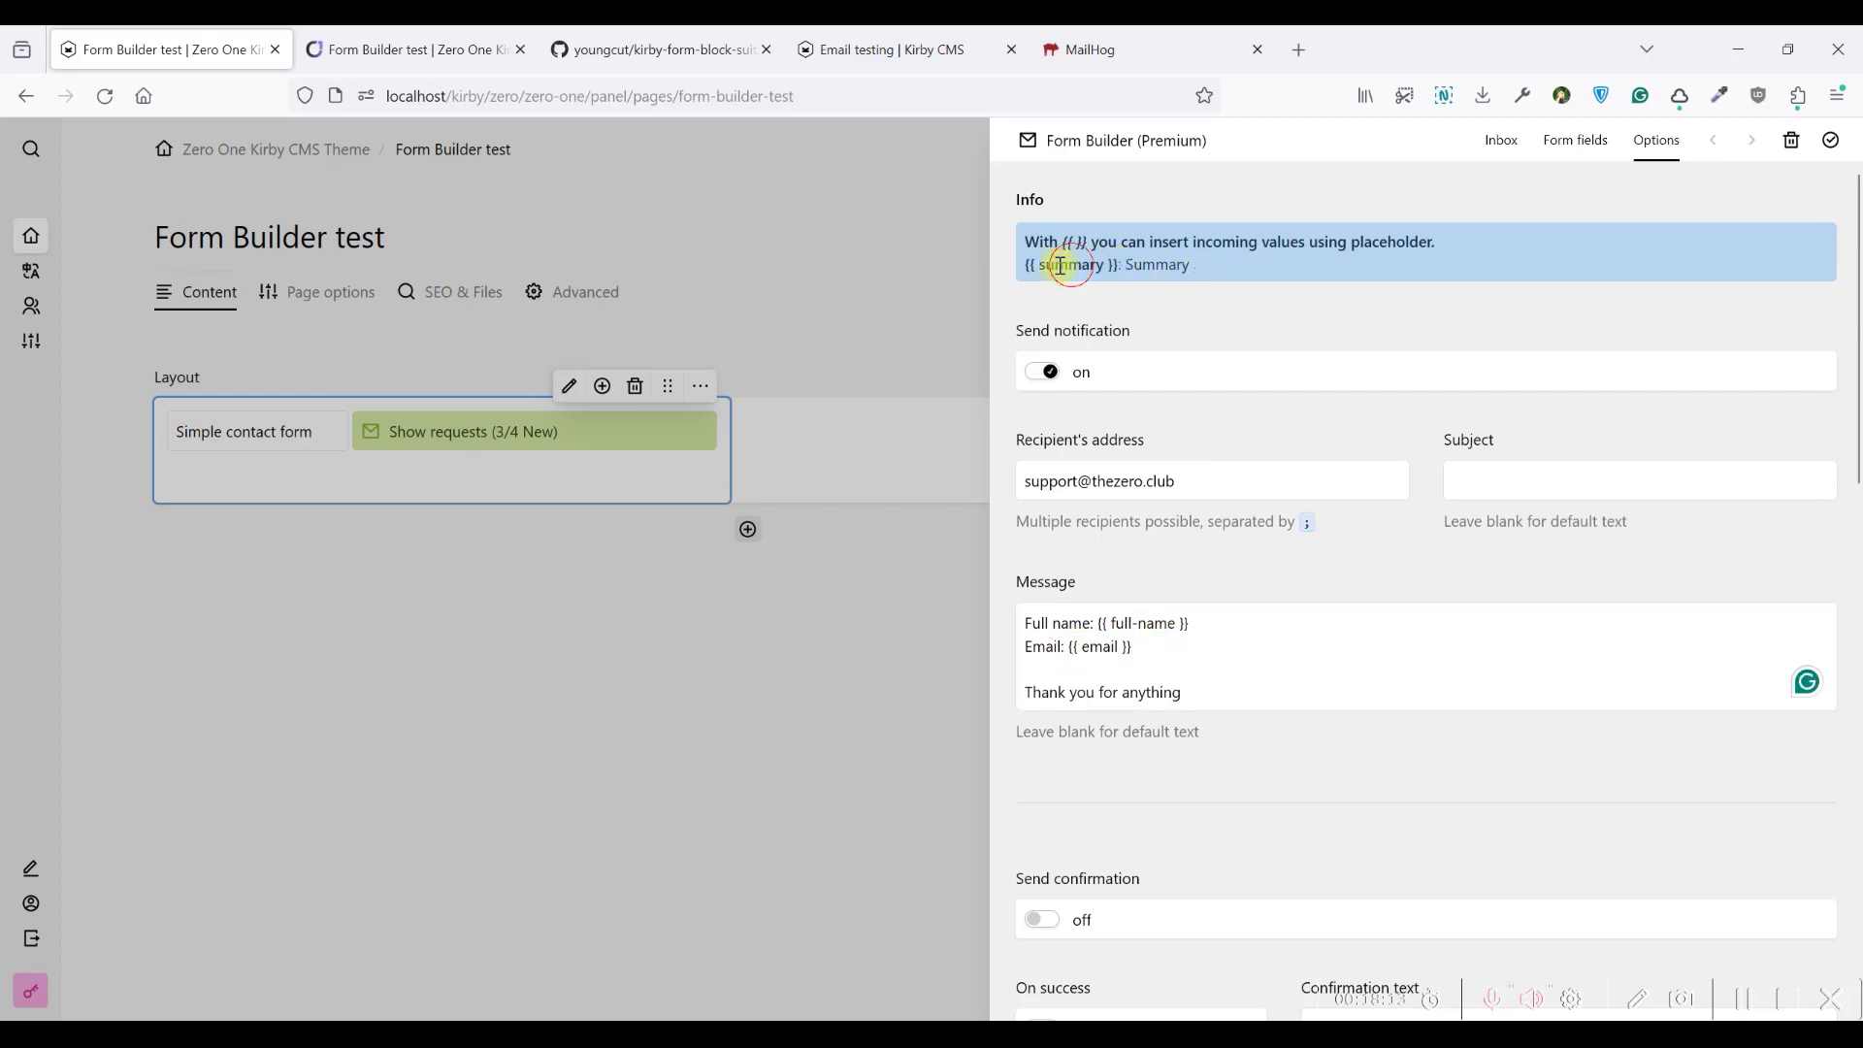
pyautogui.moveTo(1030, 265); pyautogui.dragTo(1123, 263)
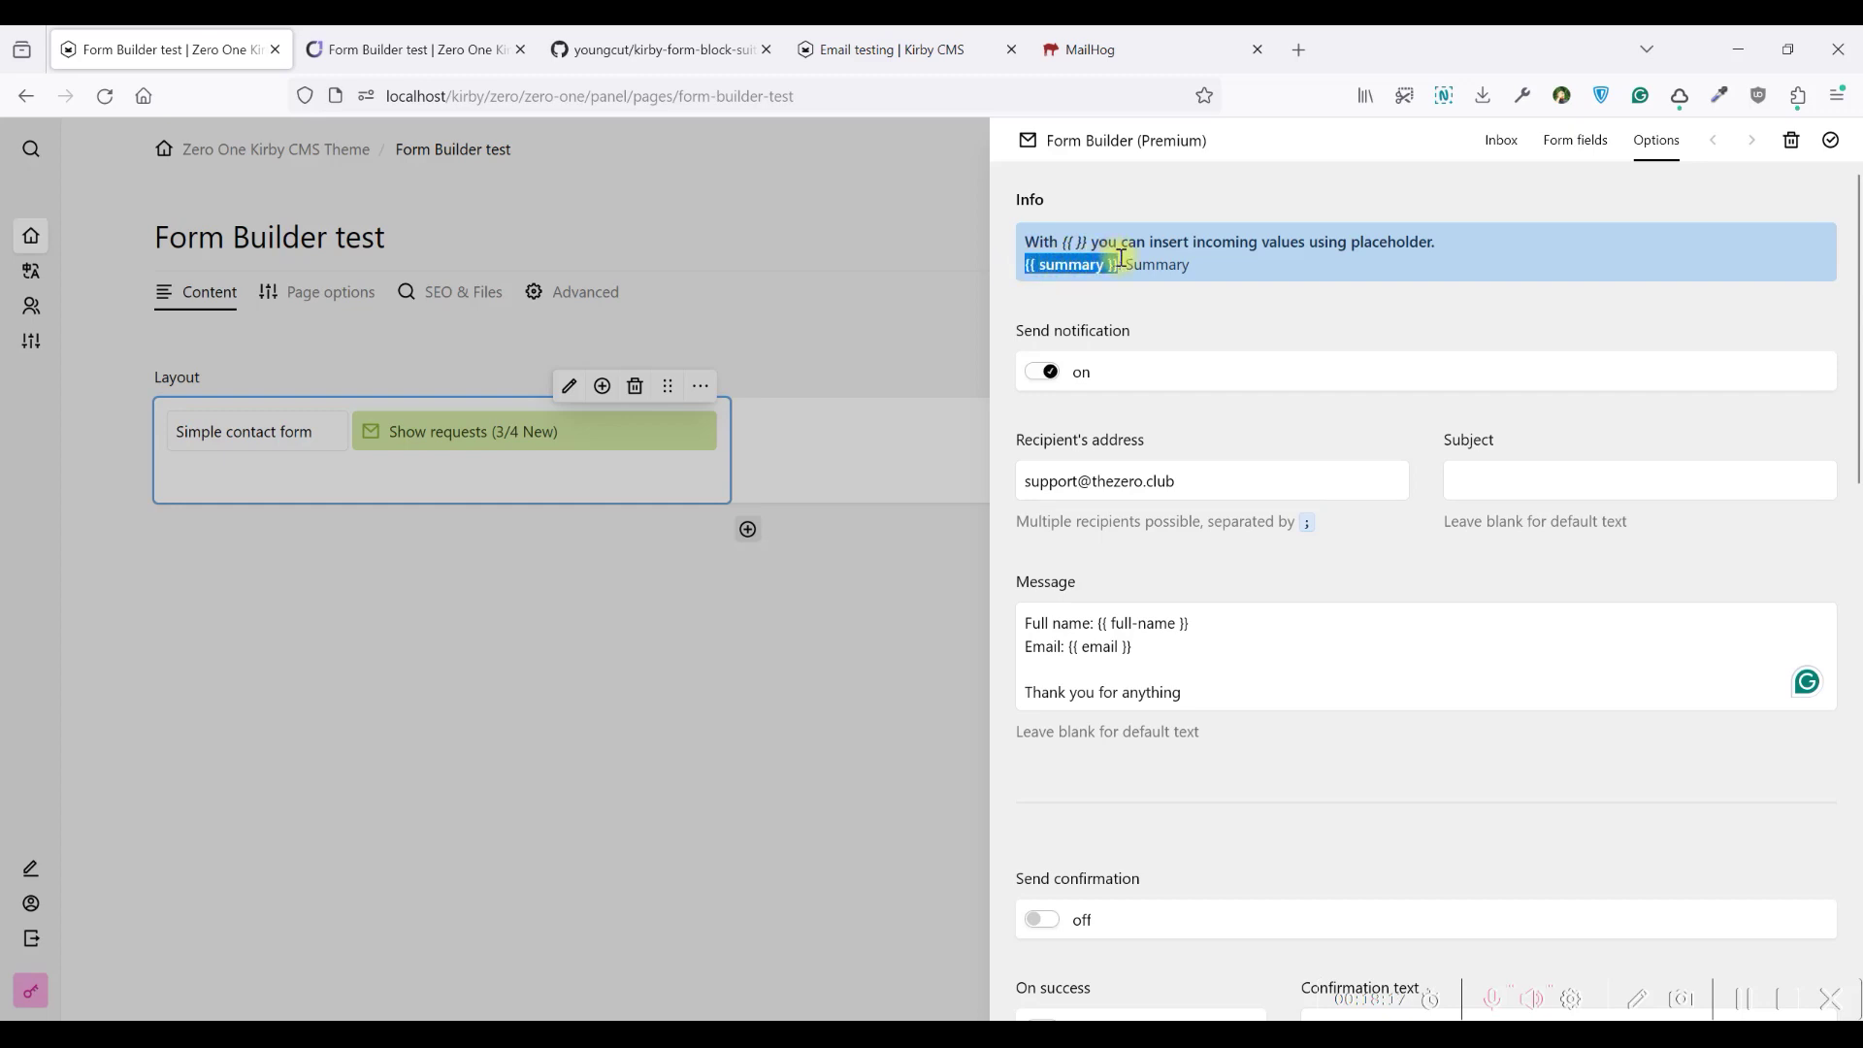
pyautogui.hotkey('ctrl', 'c')
pyautogui.moveTo(1219, 695); pyautogui.dragTo(1016, 626)
pyautogui.hotkey('ctrl', 'v')
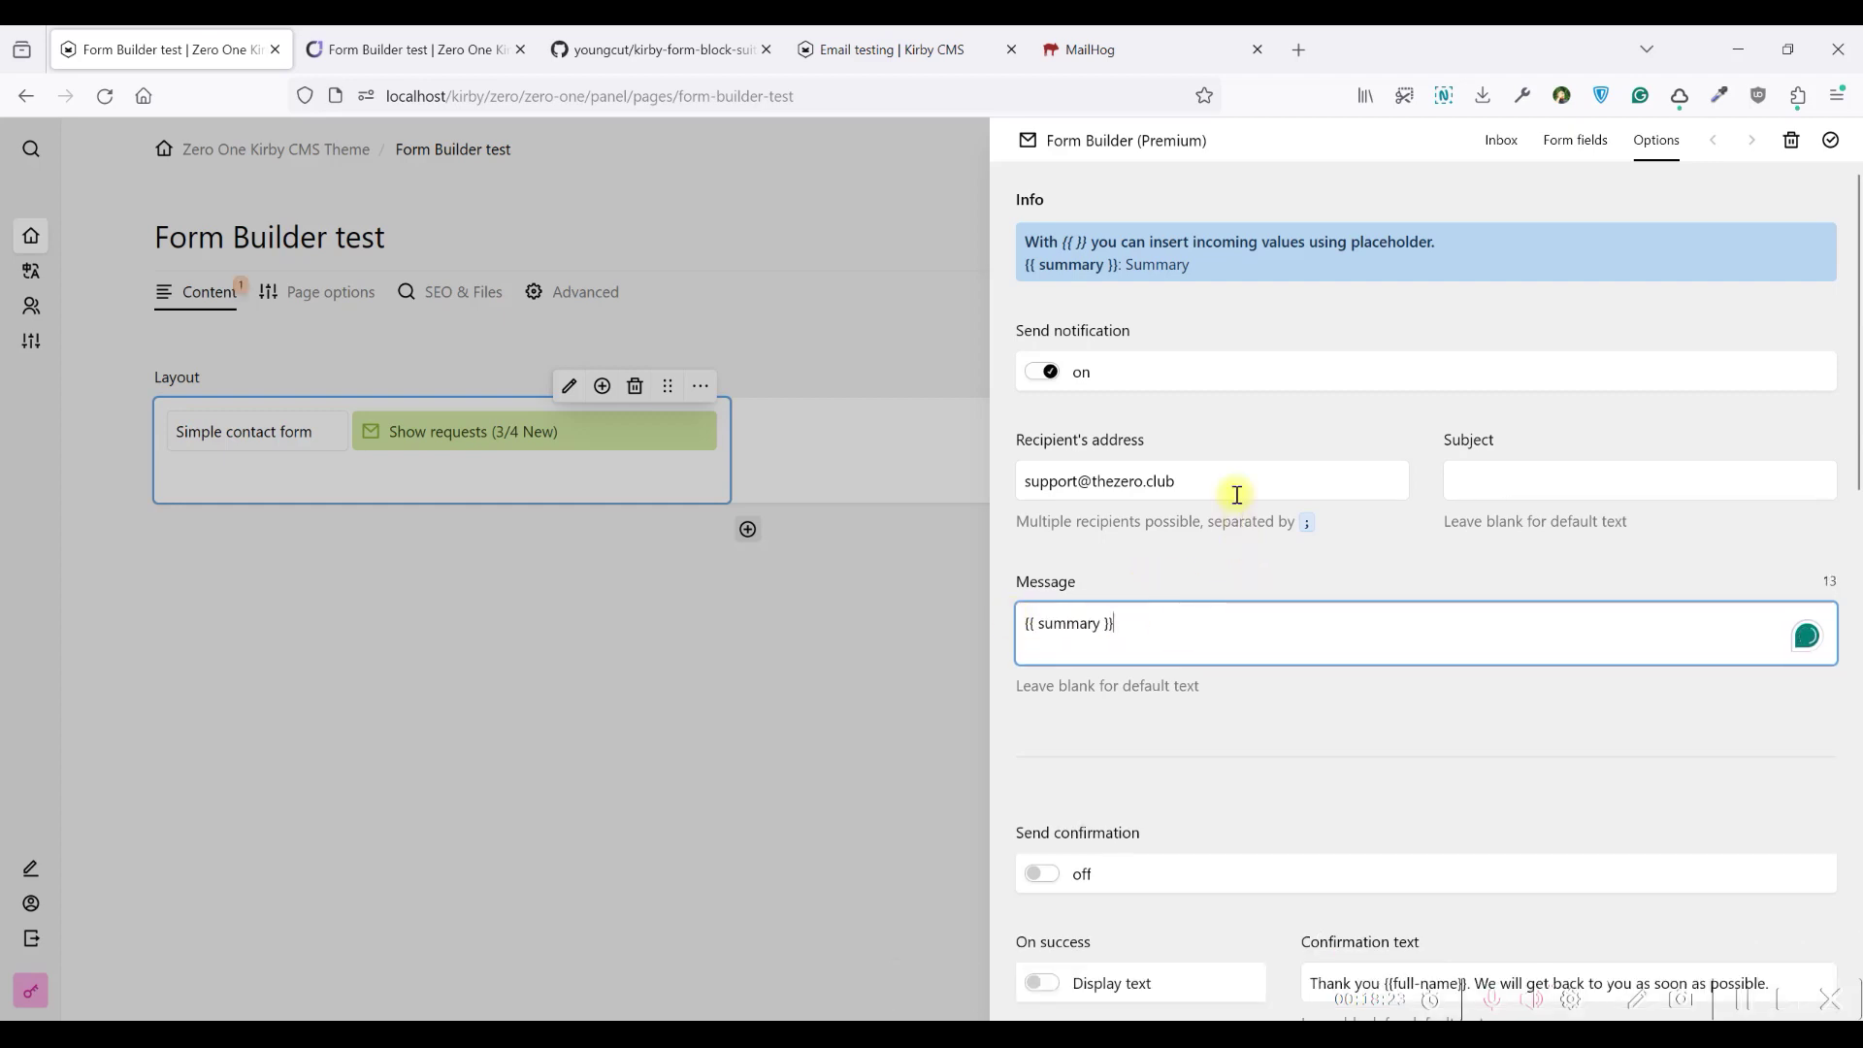
pyautogui.scroll(-4, 1205, 555)
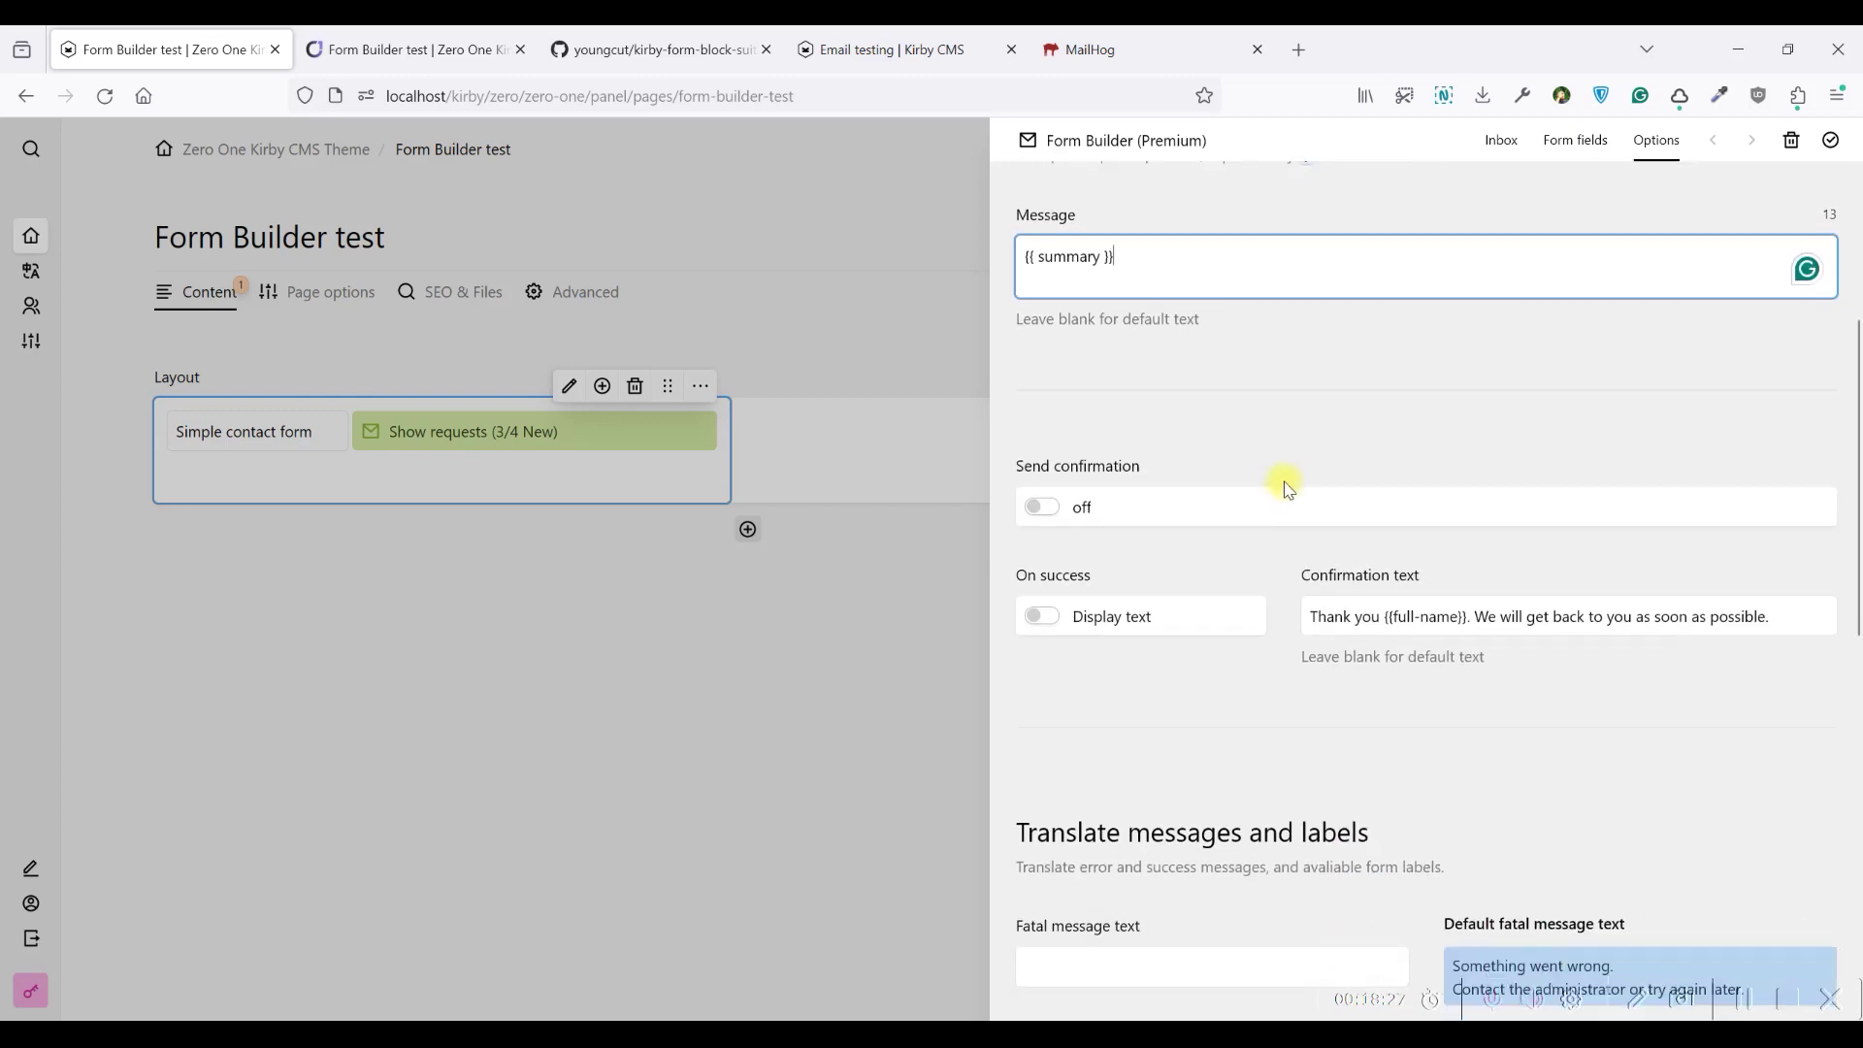
# Switch Send confirmation on and reload the frontend page to check it
pyautogui.click(1048, 510)
pyautogui.scroll(-1, 1272, 512)
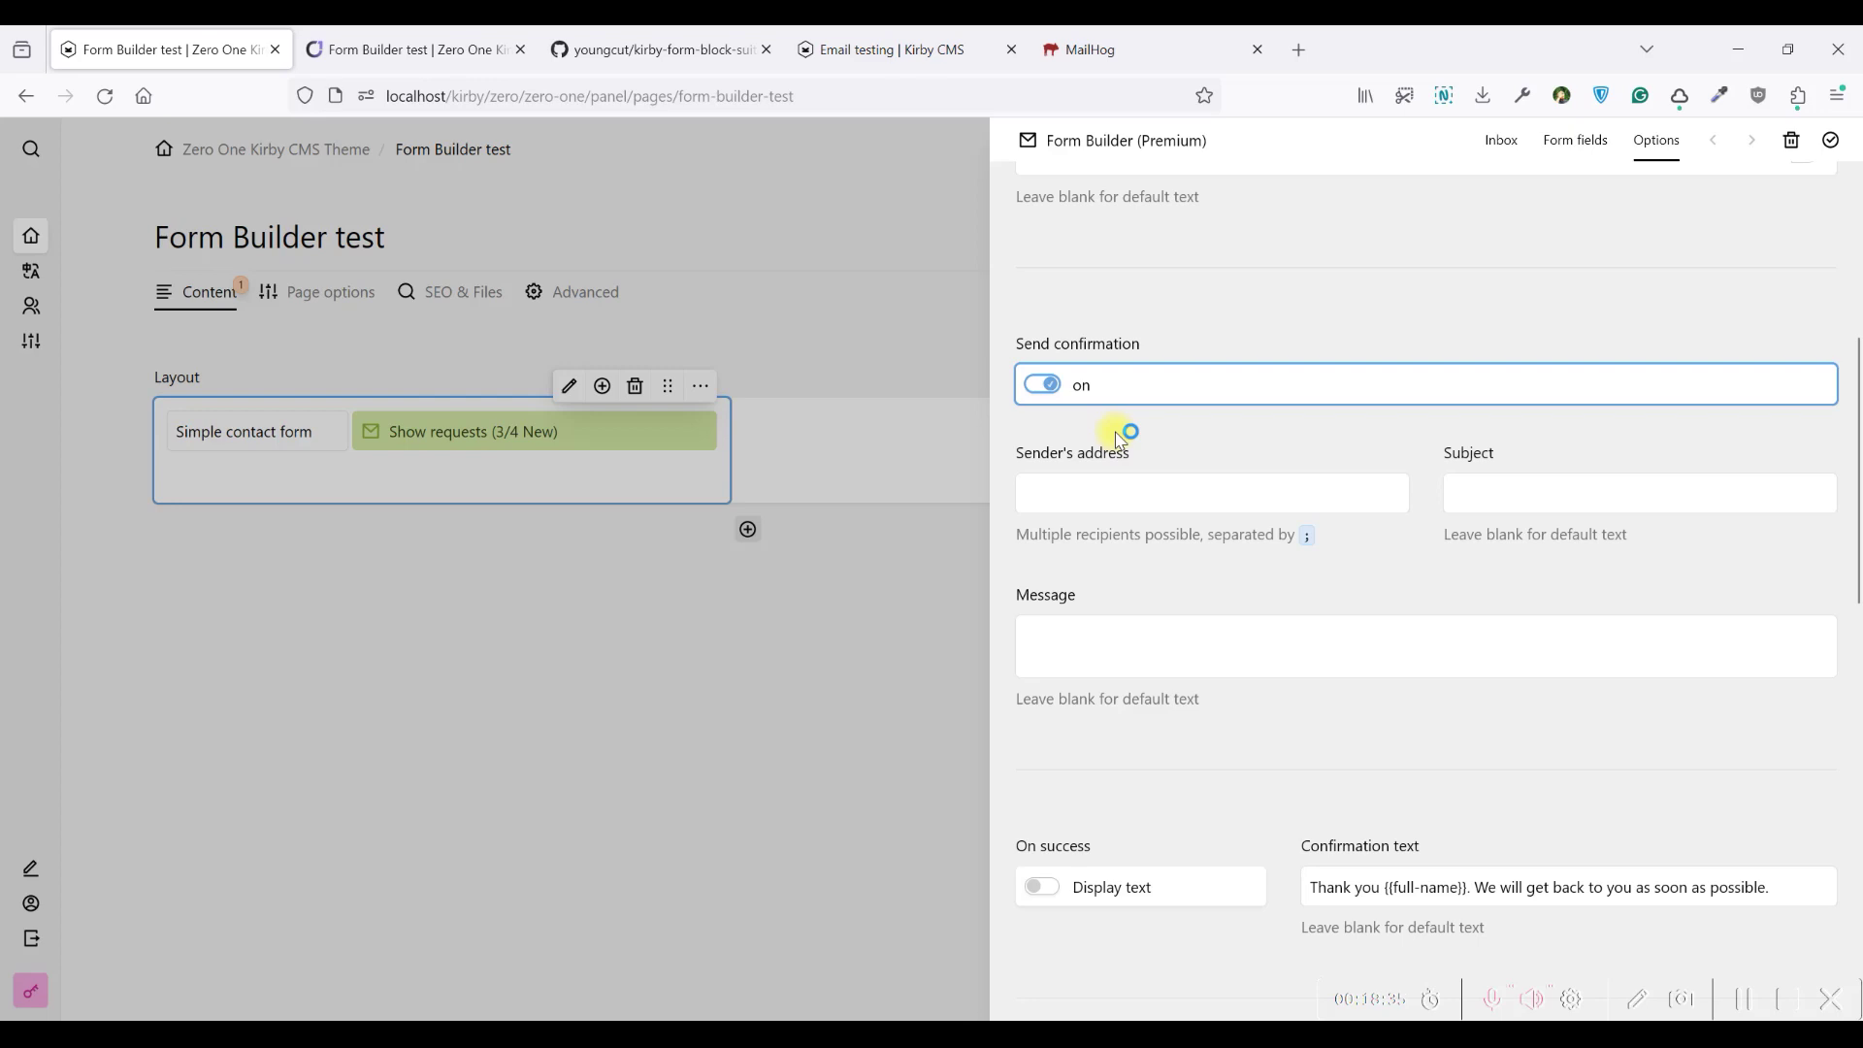
pyautogui.click(388, 49)
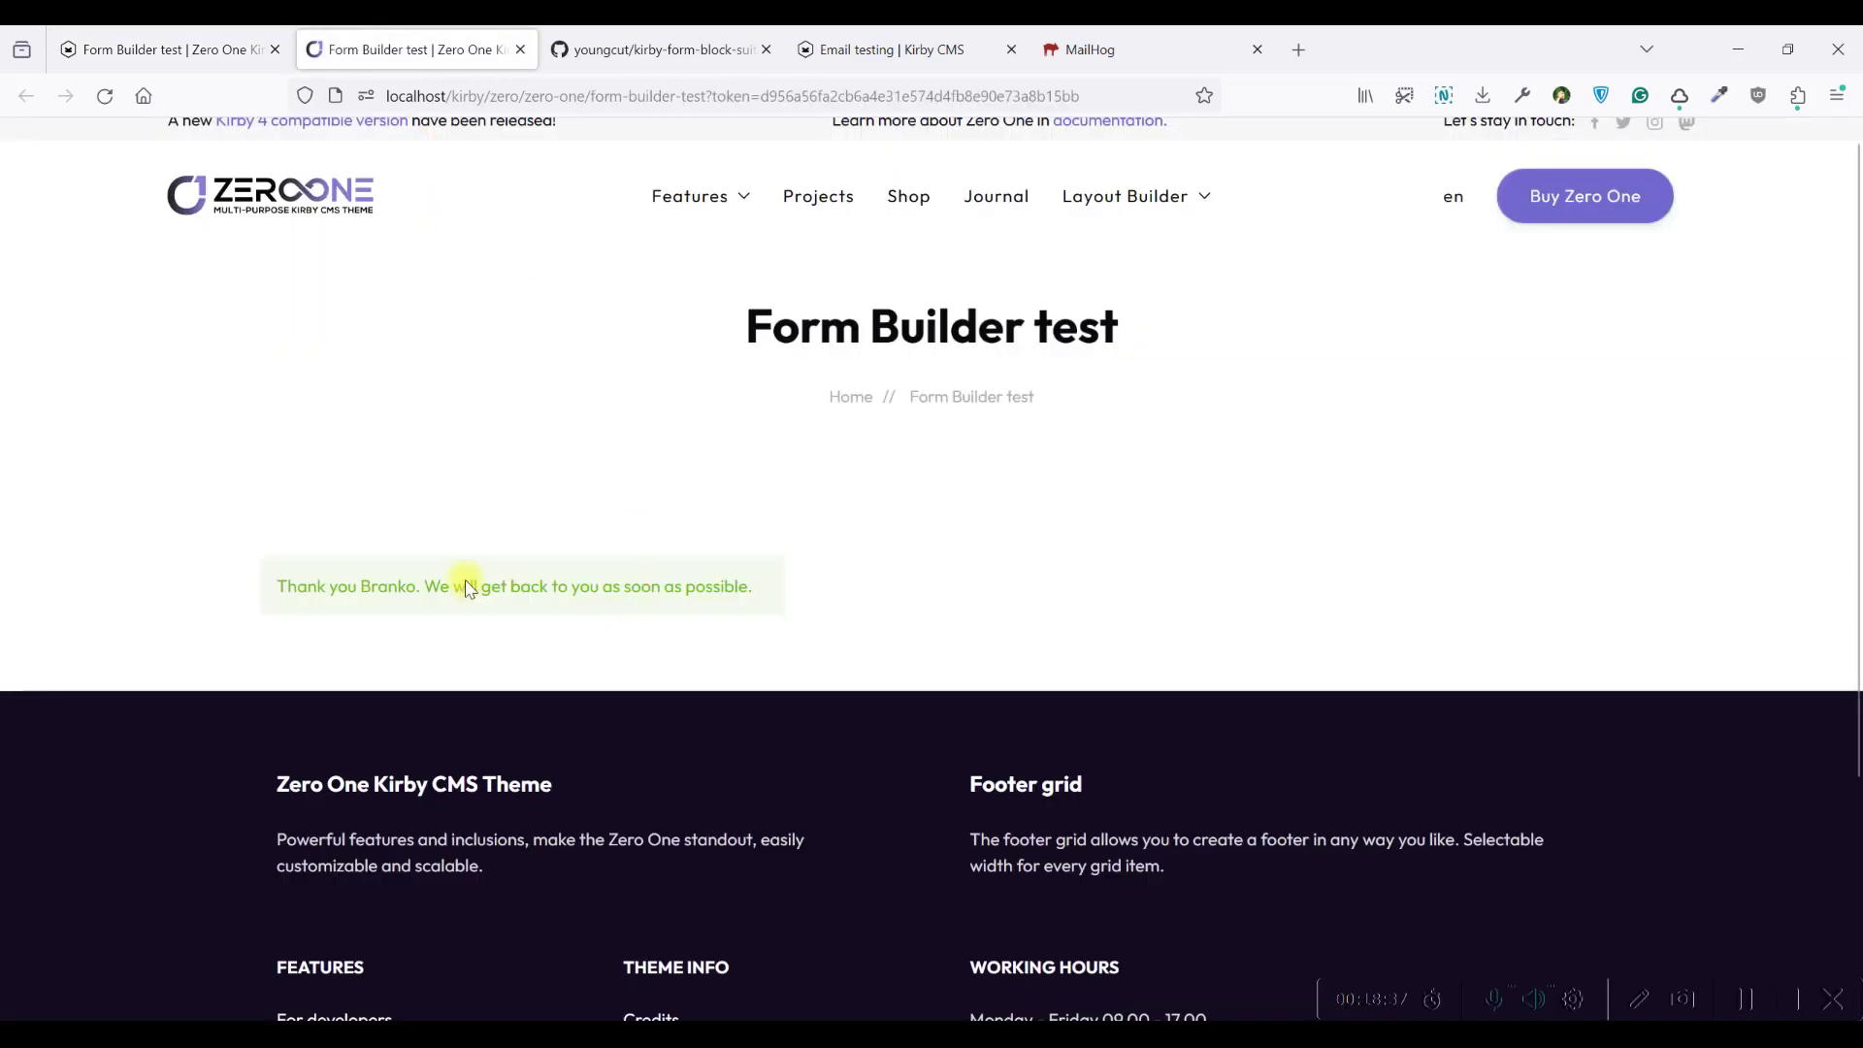
pyautogui.click(105, 96)
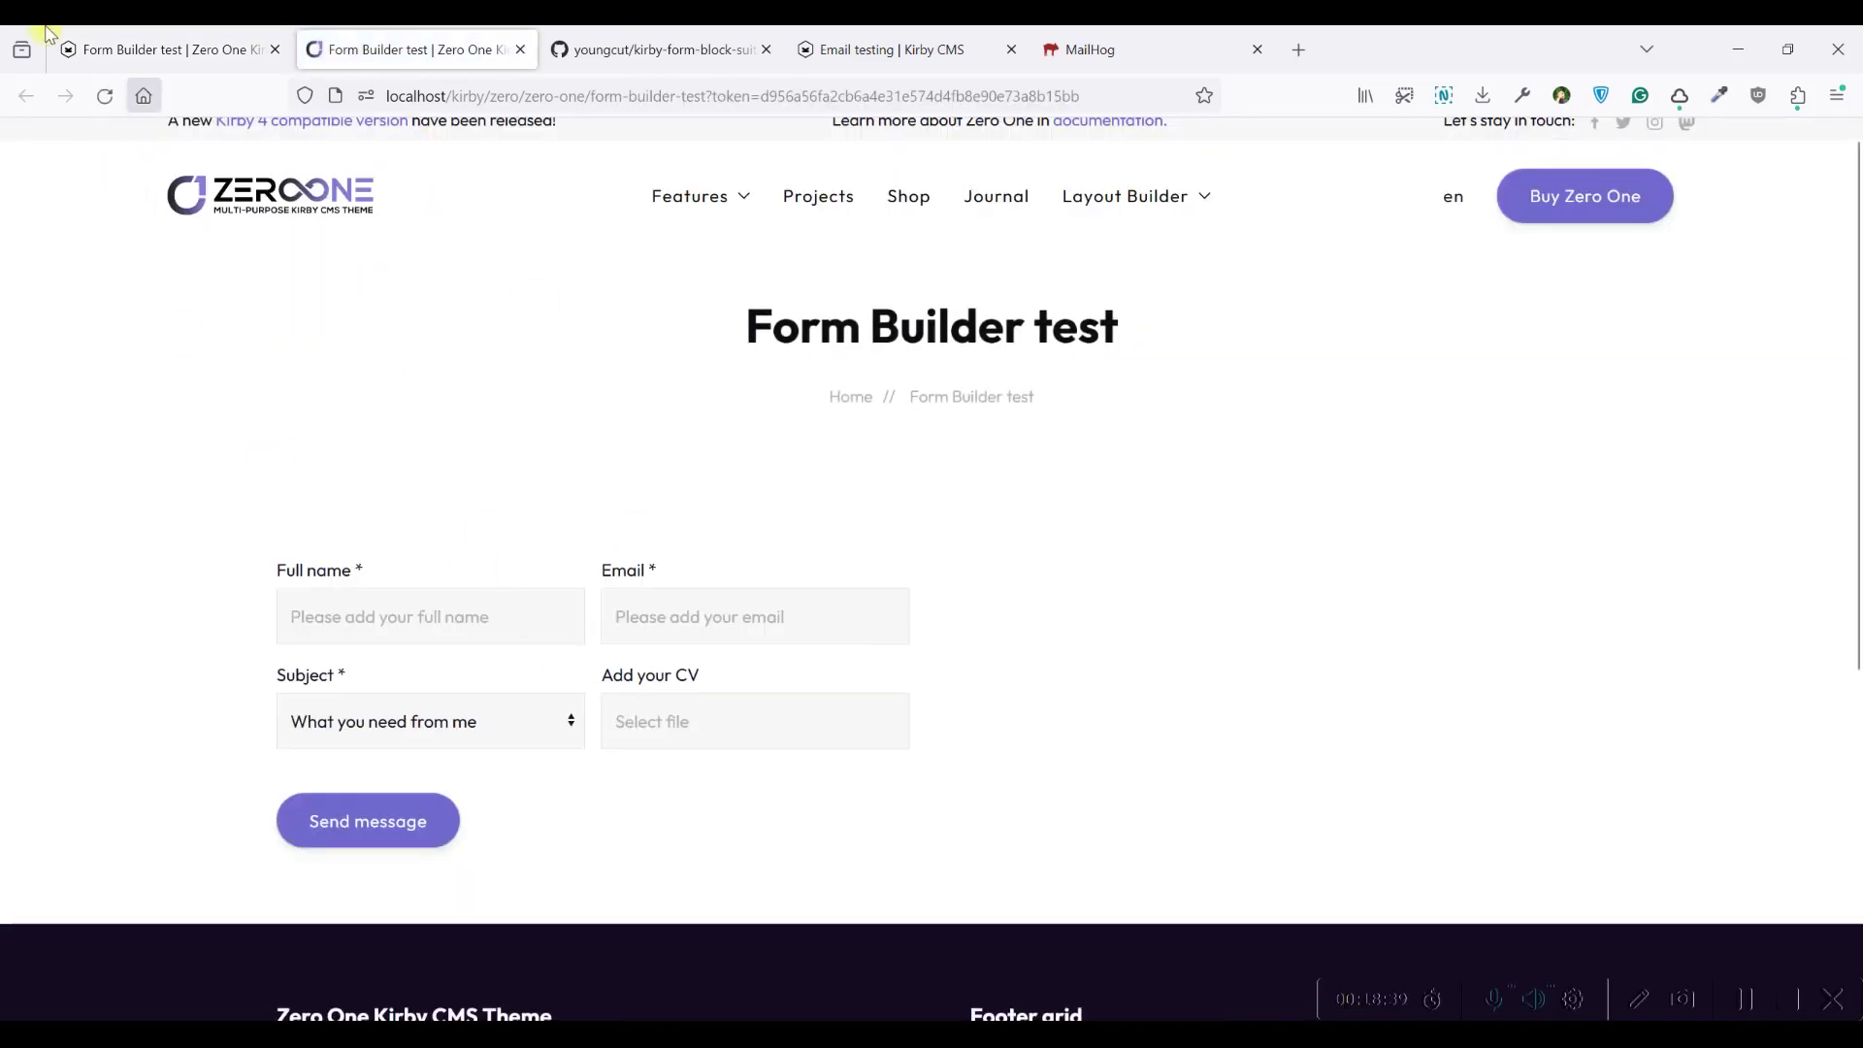
# Turn Send confirmation back off and close the Form Builder options
pyautogui.hotkey('ctrl', 'pageup')
pyautogui.scroll(-4, 1310, 621)
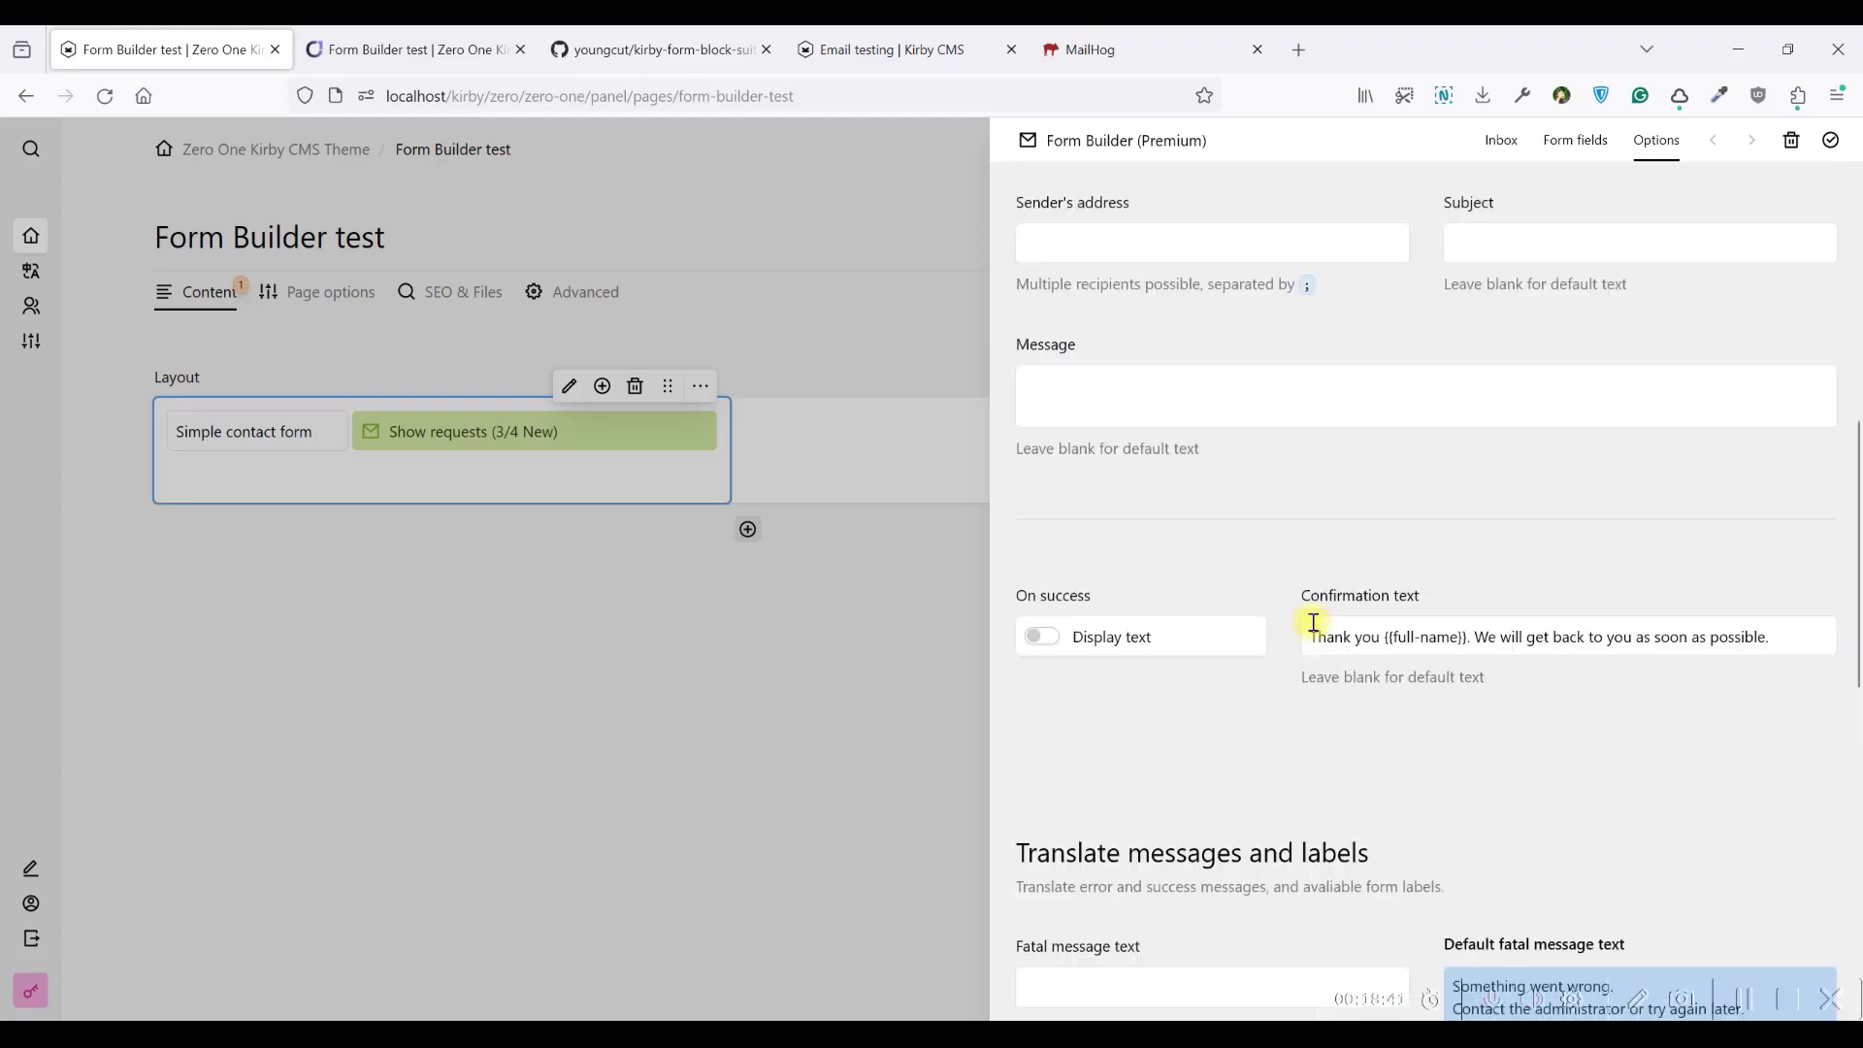
pyautogui.scroll(5, 1135, 388)
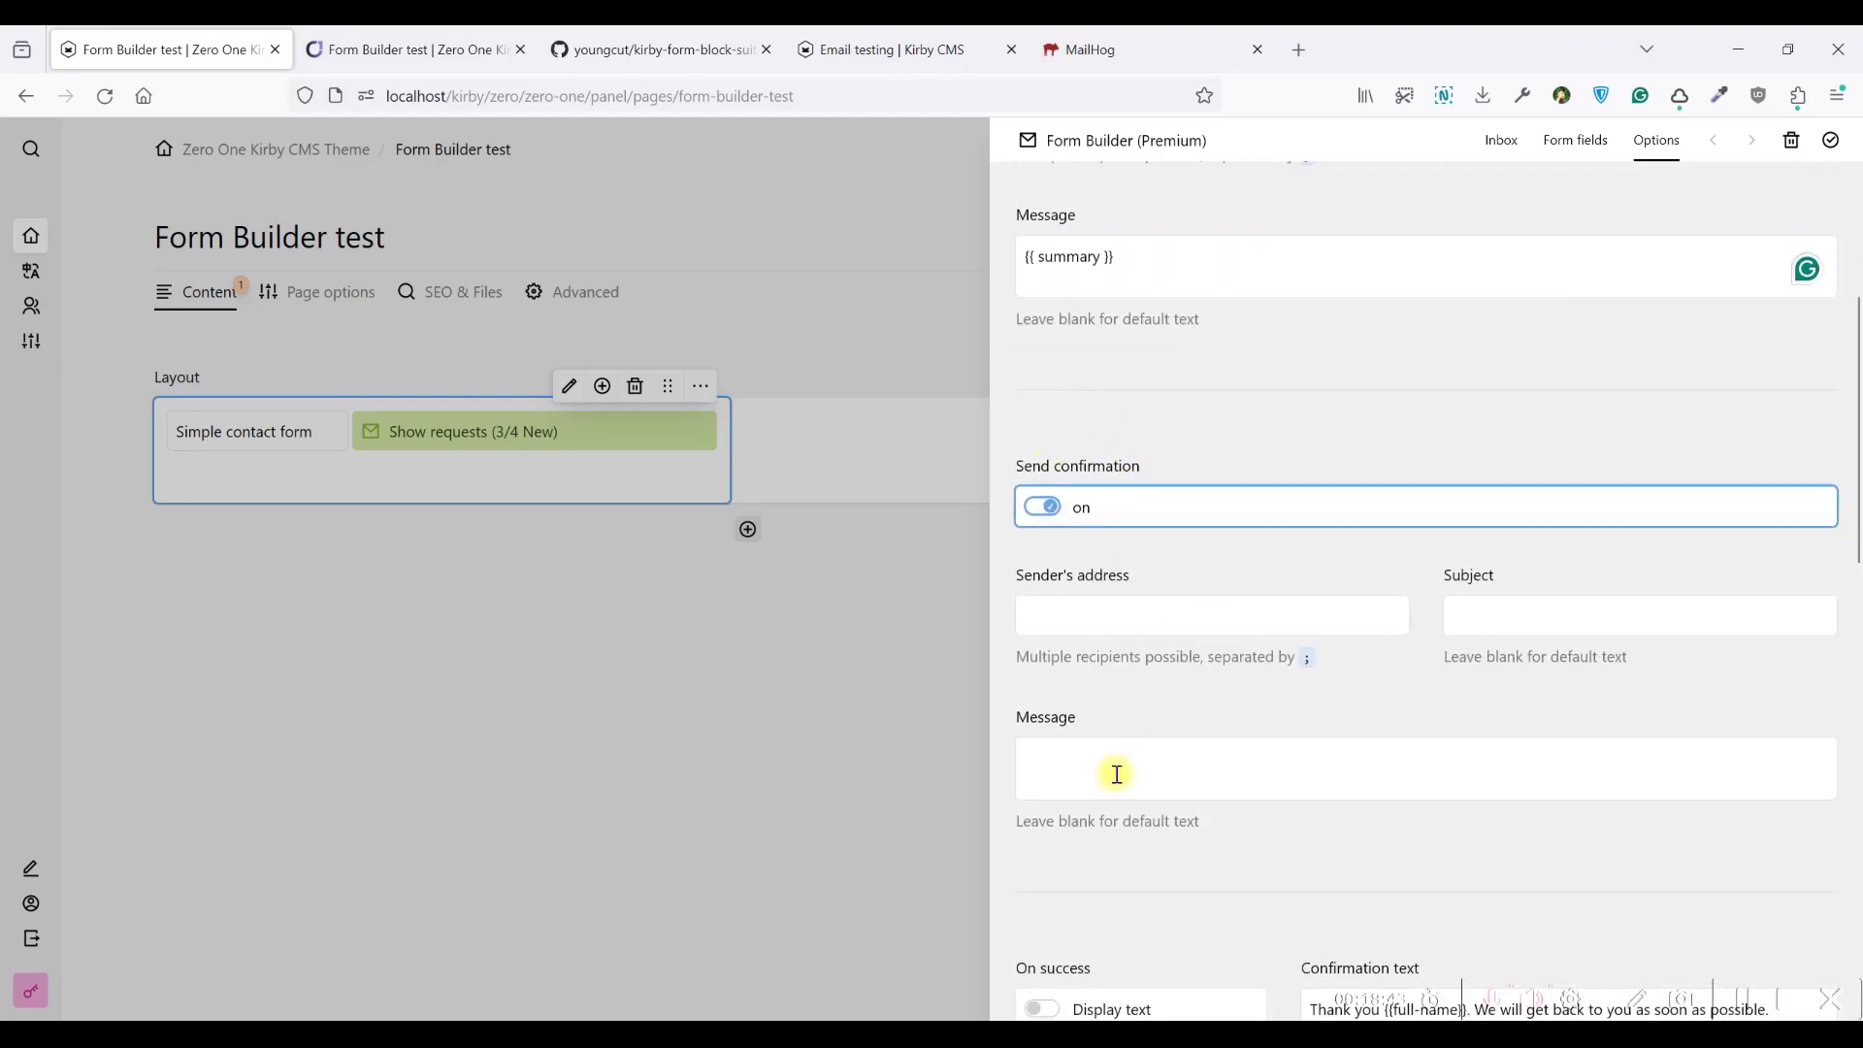
pyautogui.scroll(4, 1077, 418)
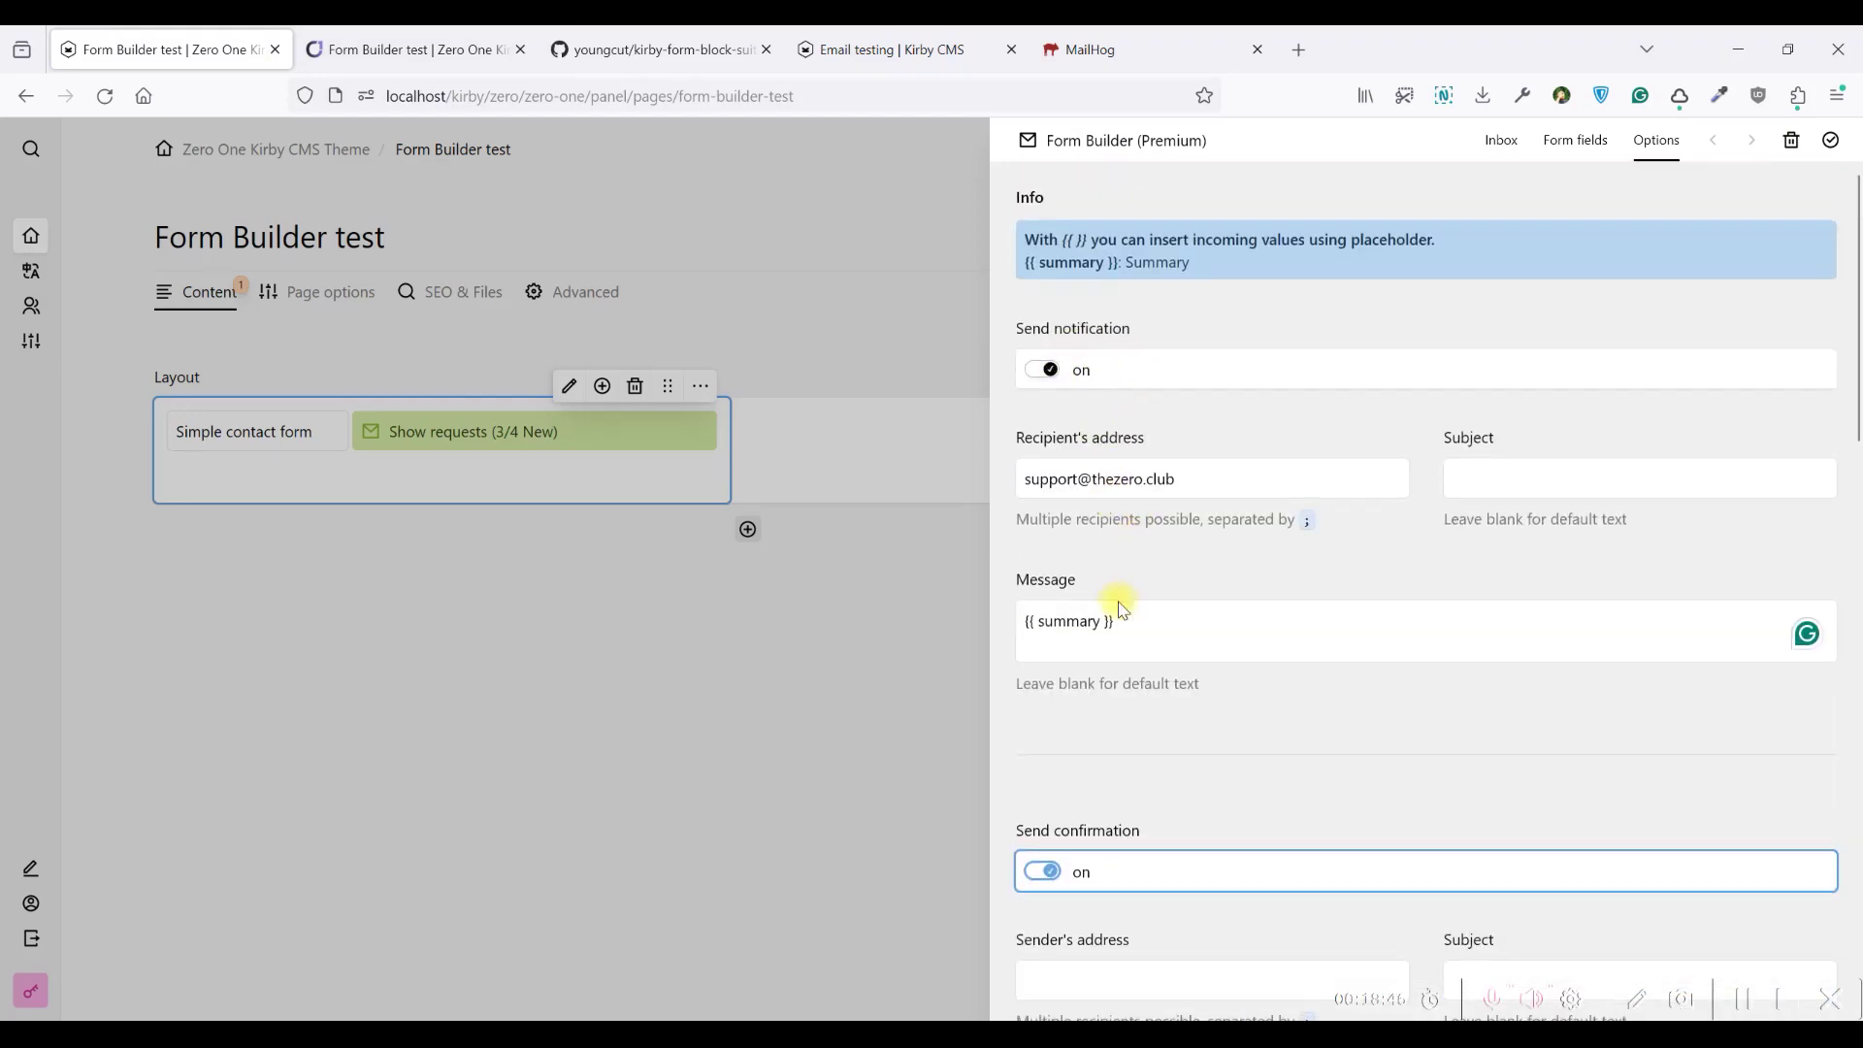
pyautogui.scroll(-3, 1115, 607)
pyautogui.click(1041, 628)
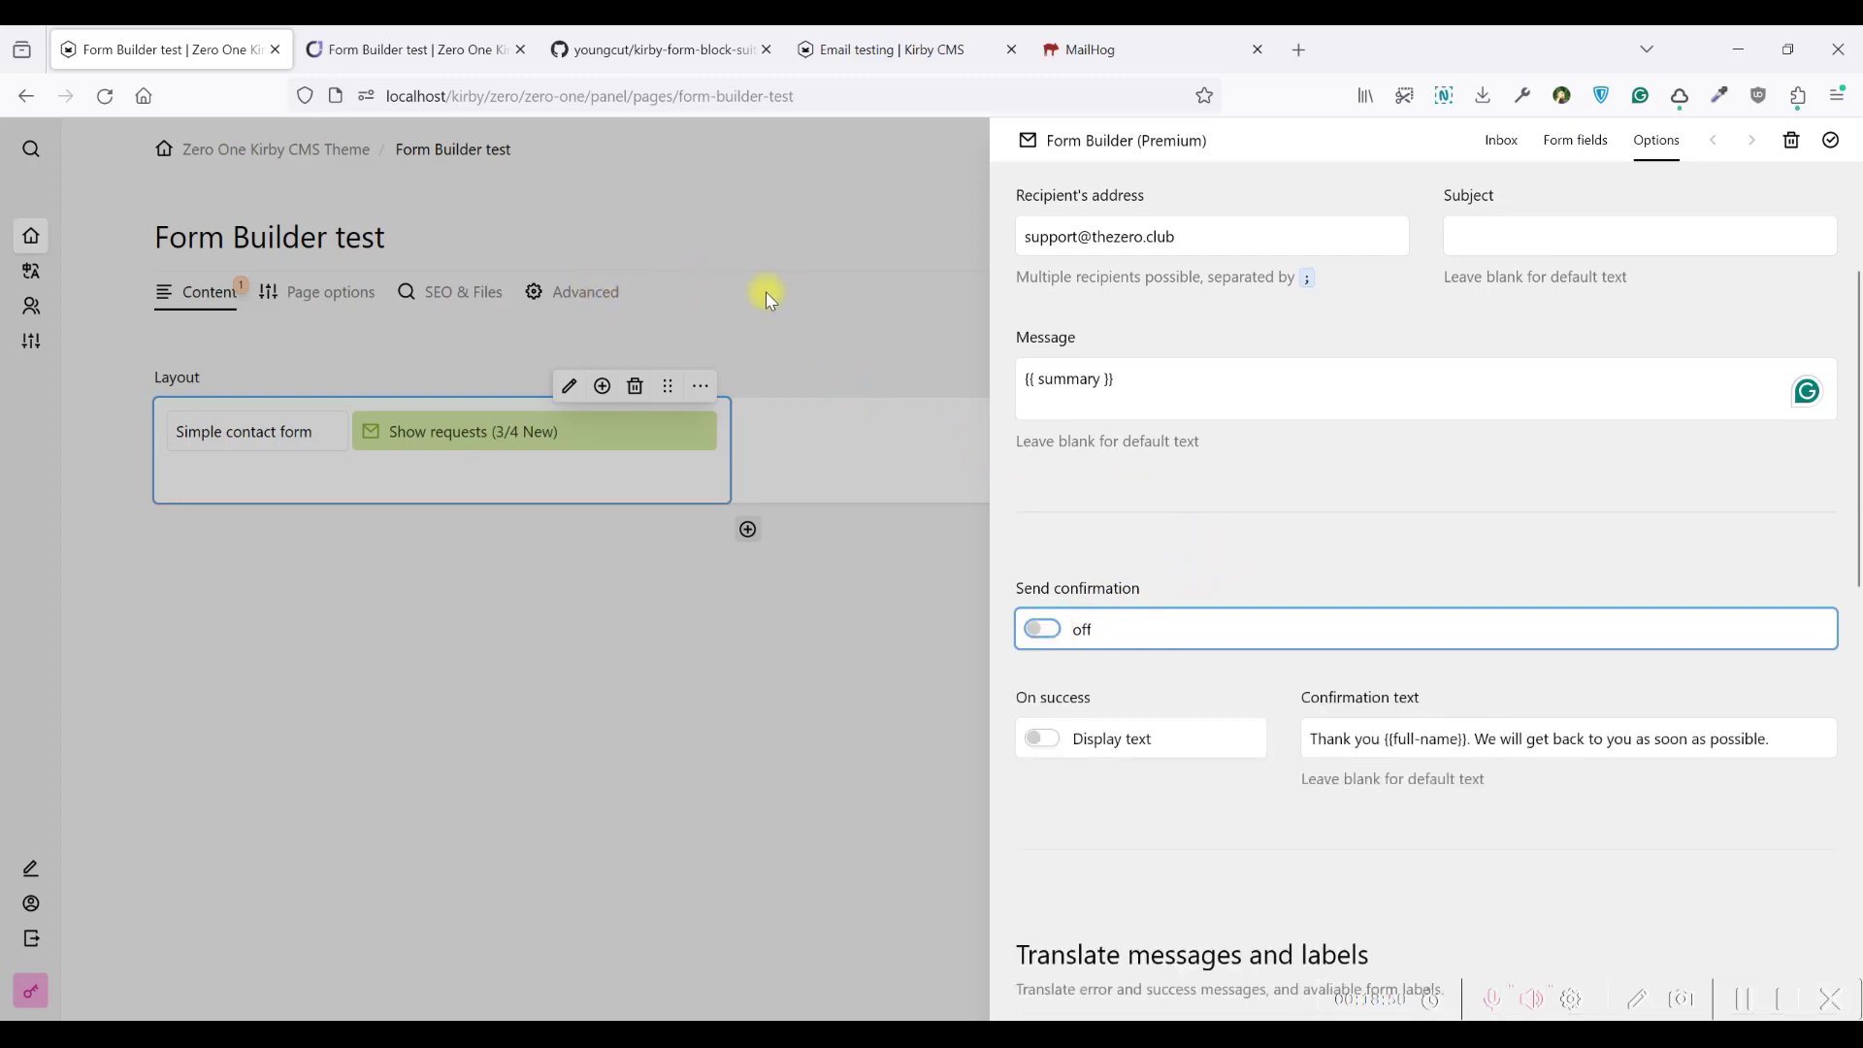
pyautogui.scroll(3, 1174, 383)
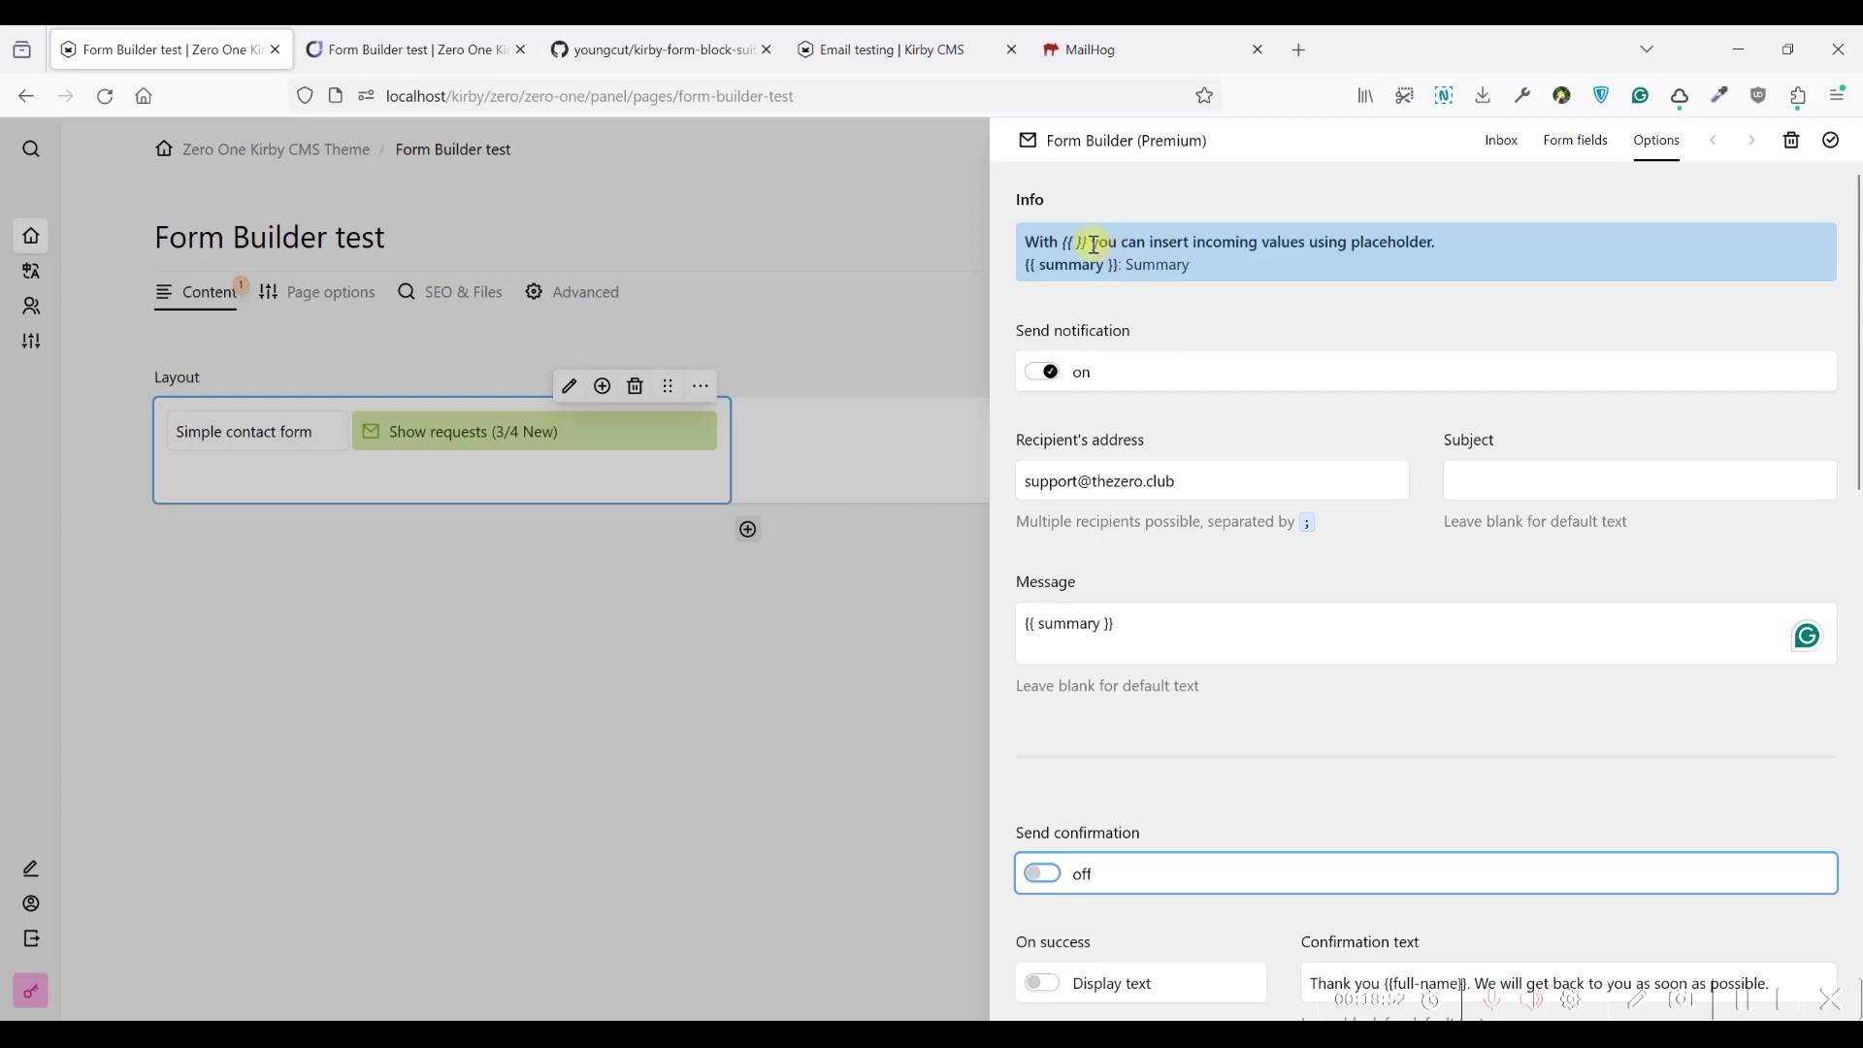
pyautogui.click(770, 227)
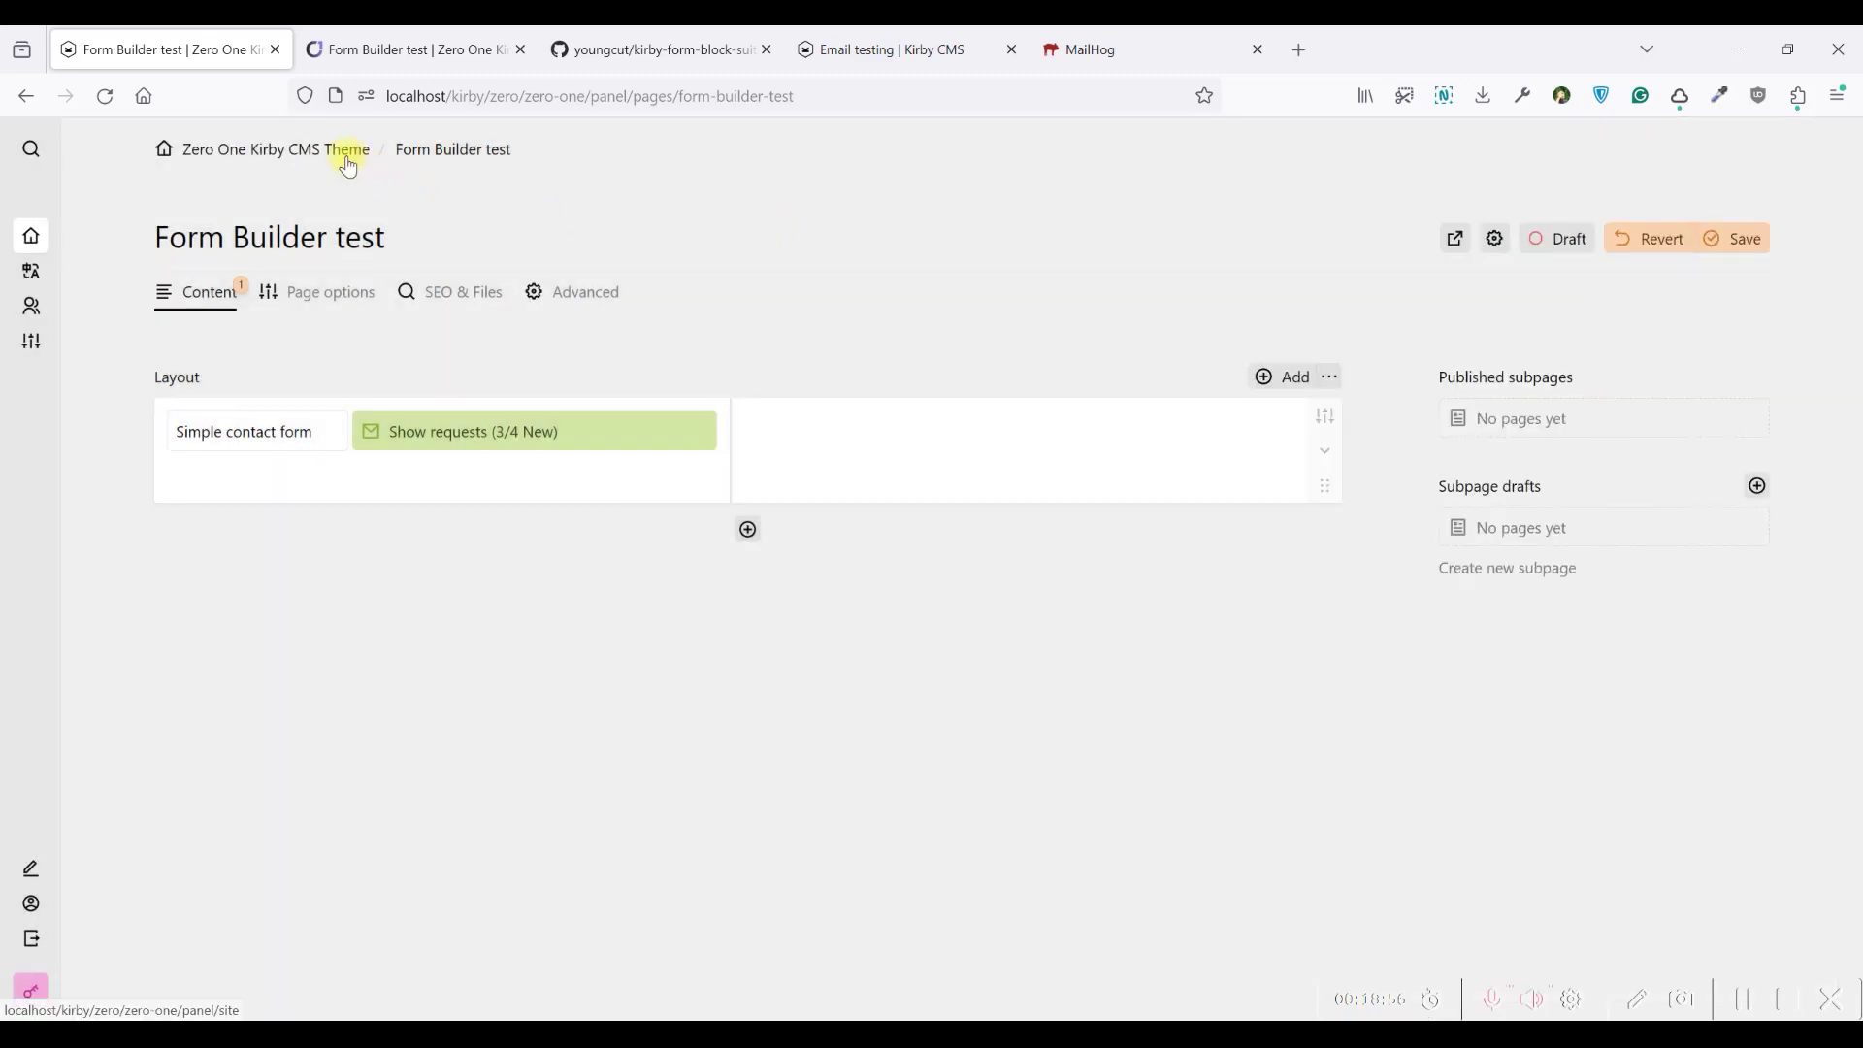
# Save the Form Builder test page and go to the site's Site Settings
pyautogui.hotkey('ctrl', 's')
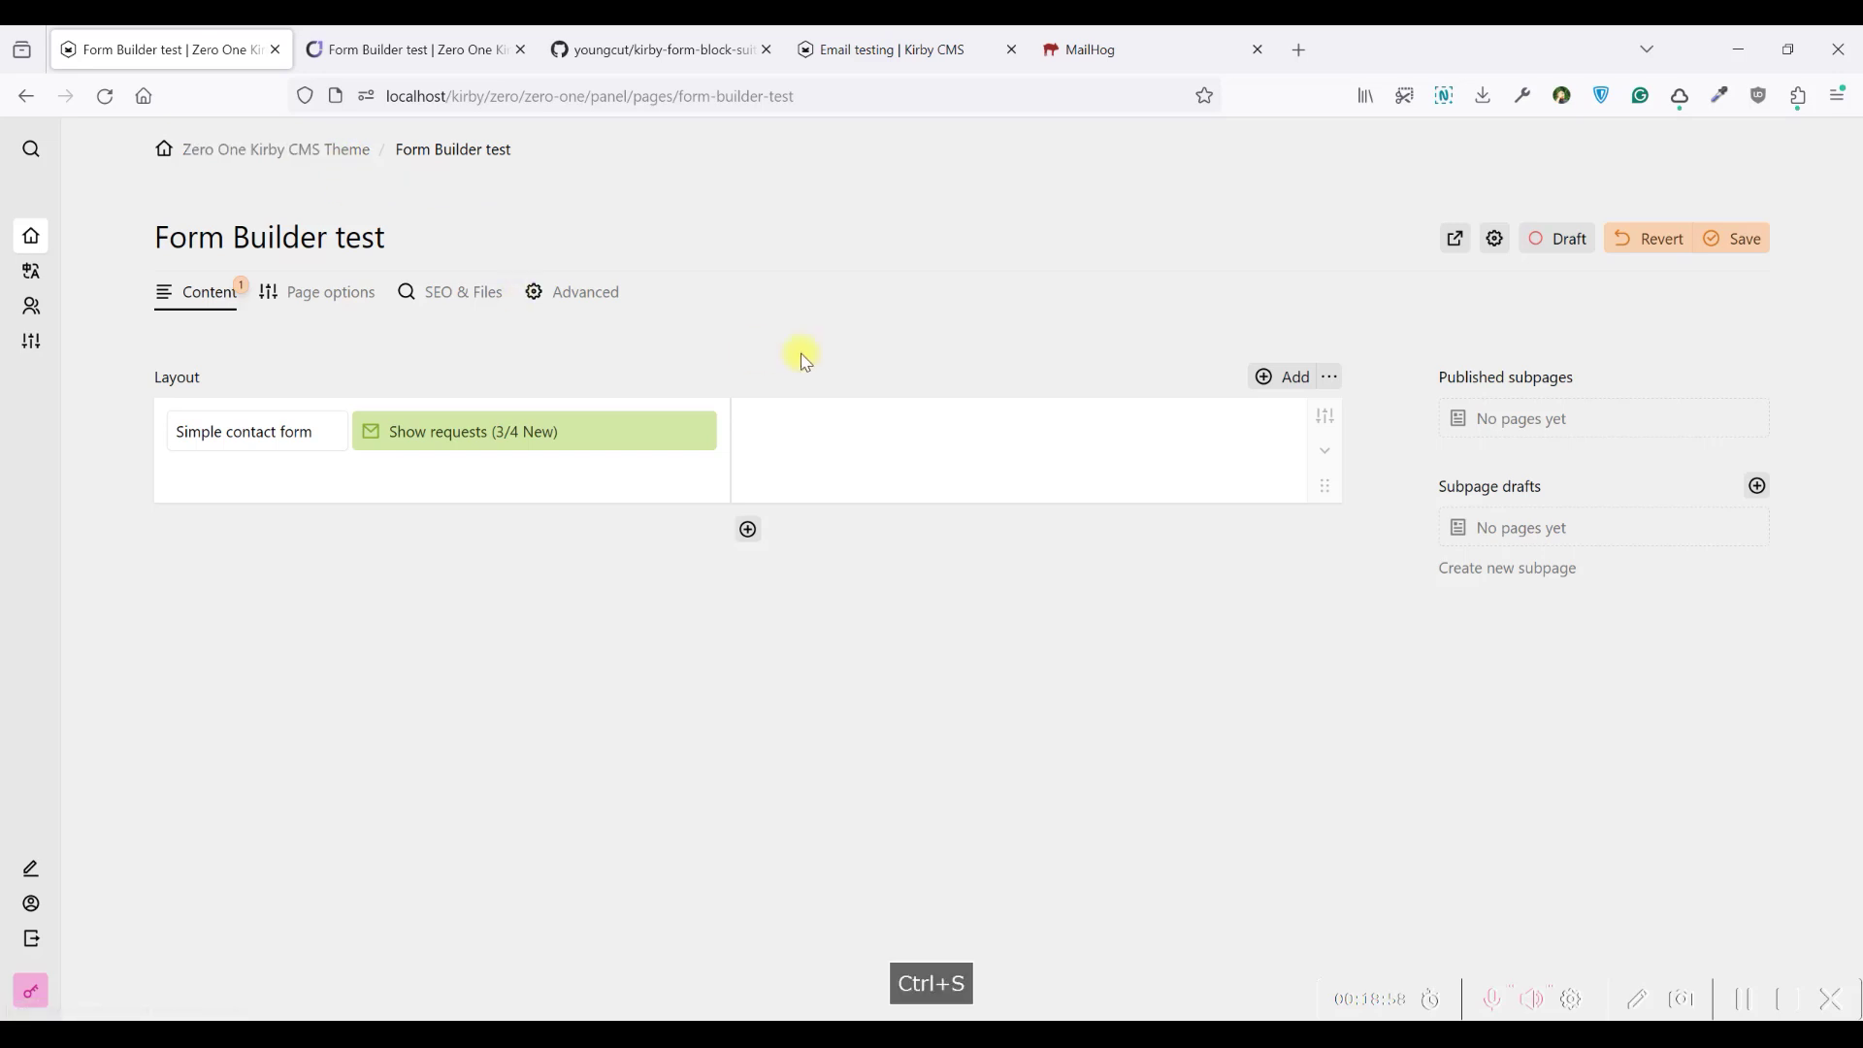
pyautogui.click(310, 163)
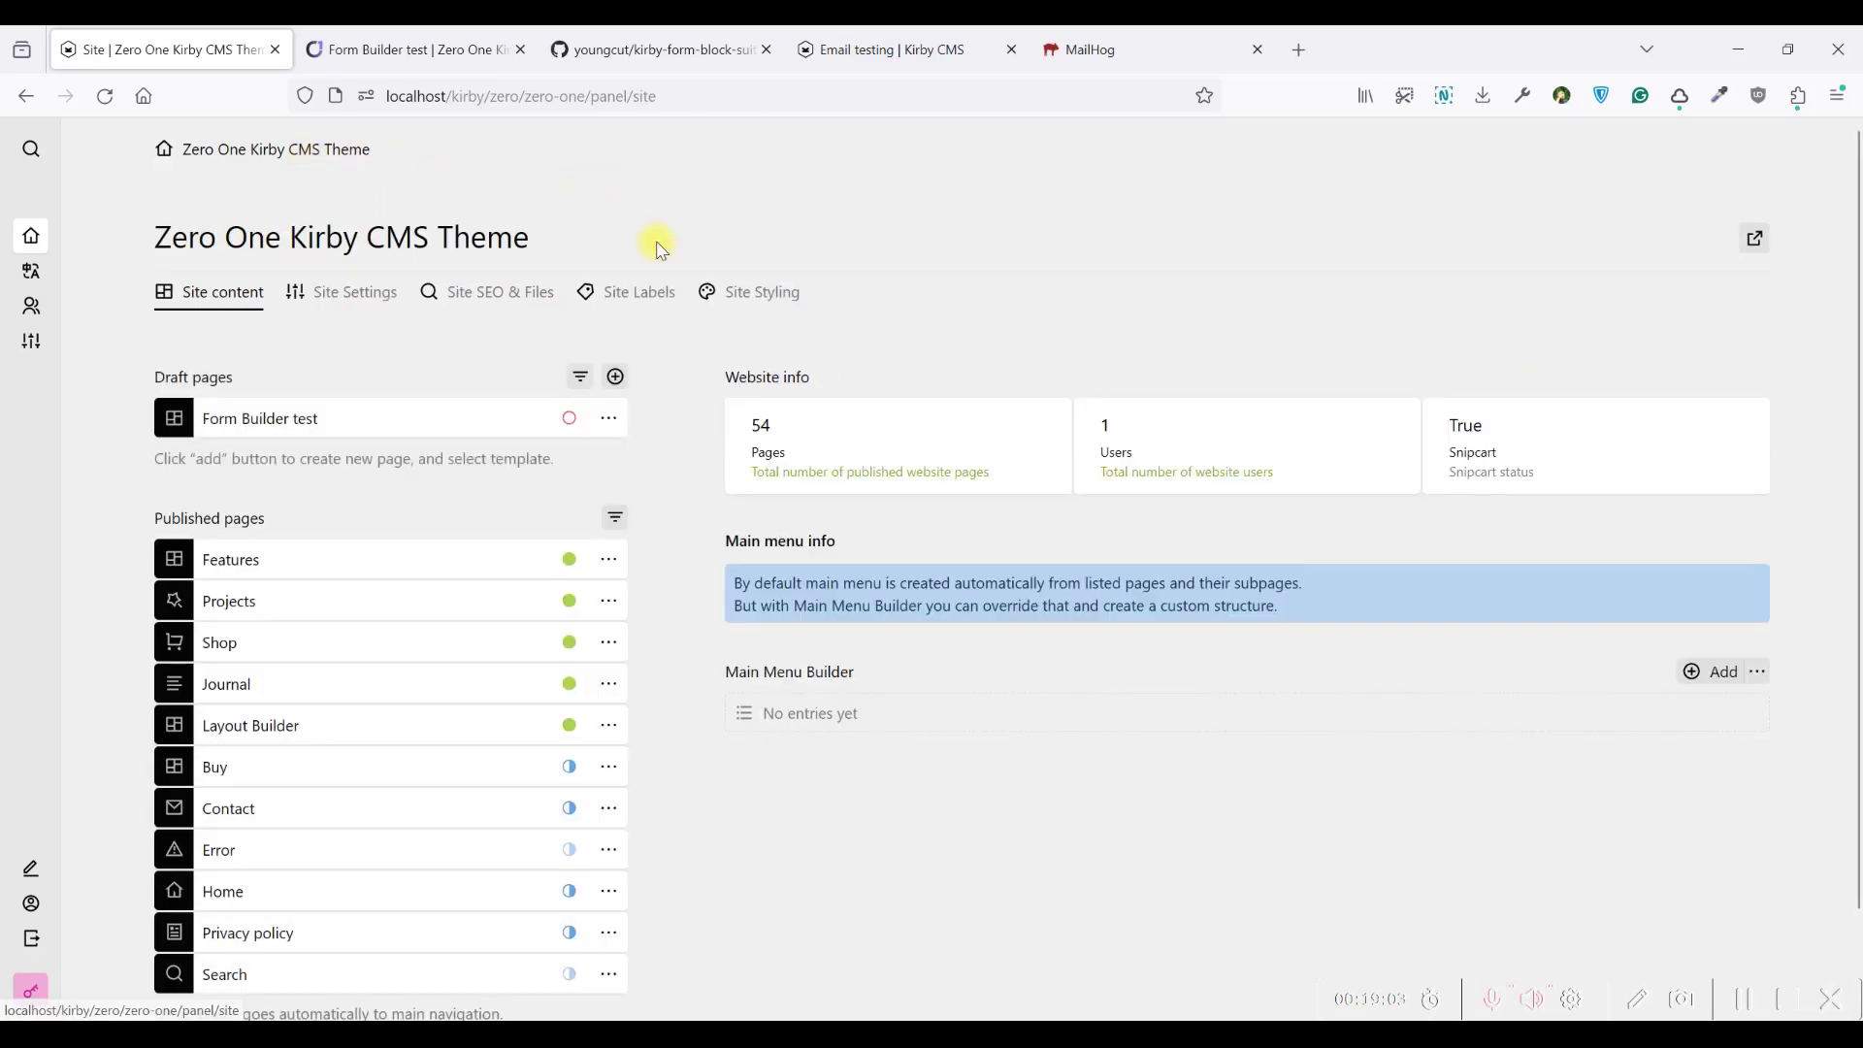
pyautogui.click(351, 297)
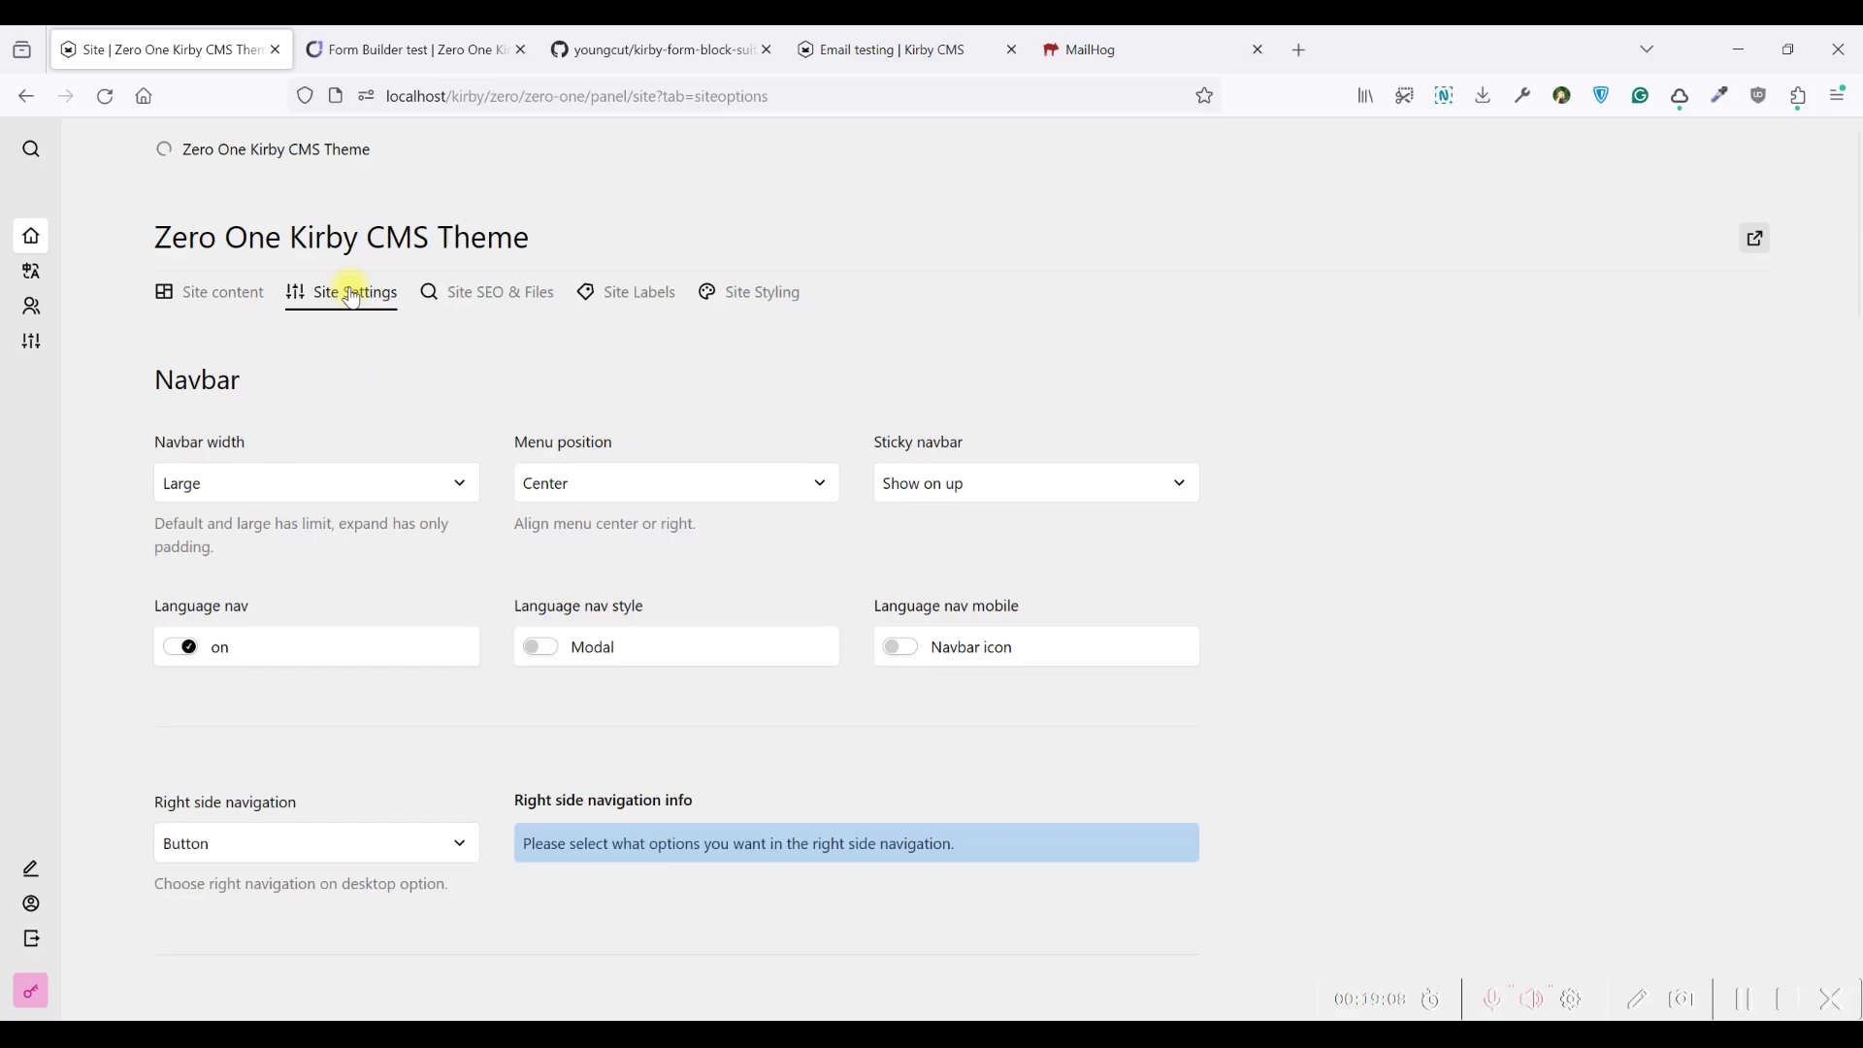
pyautogui.scroll(-3, 401, 364)
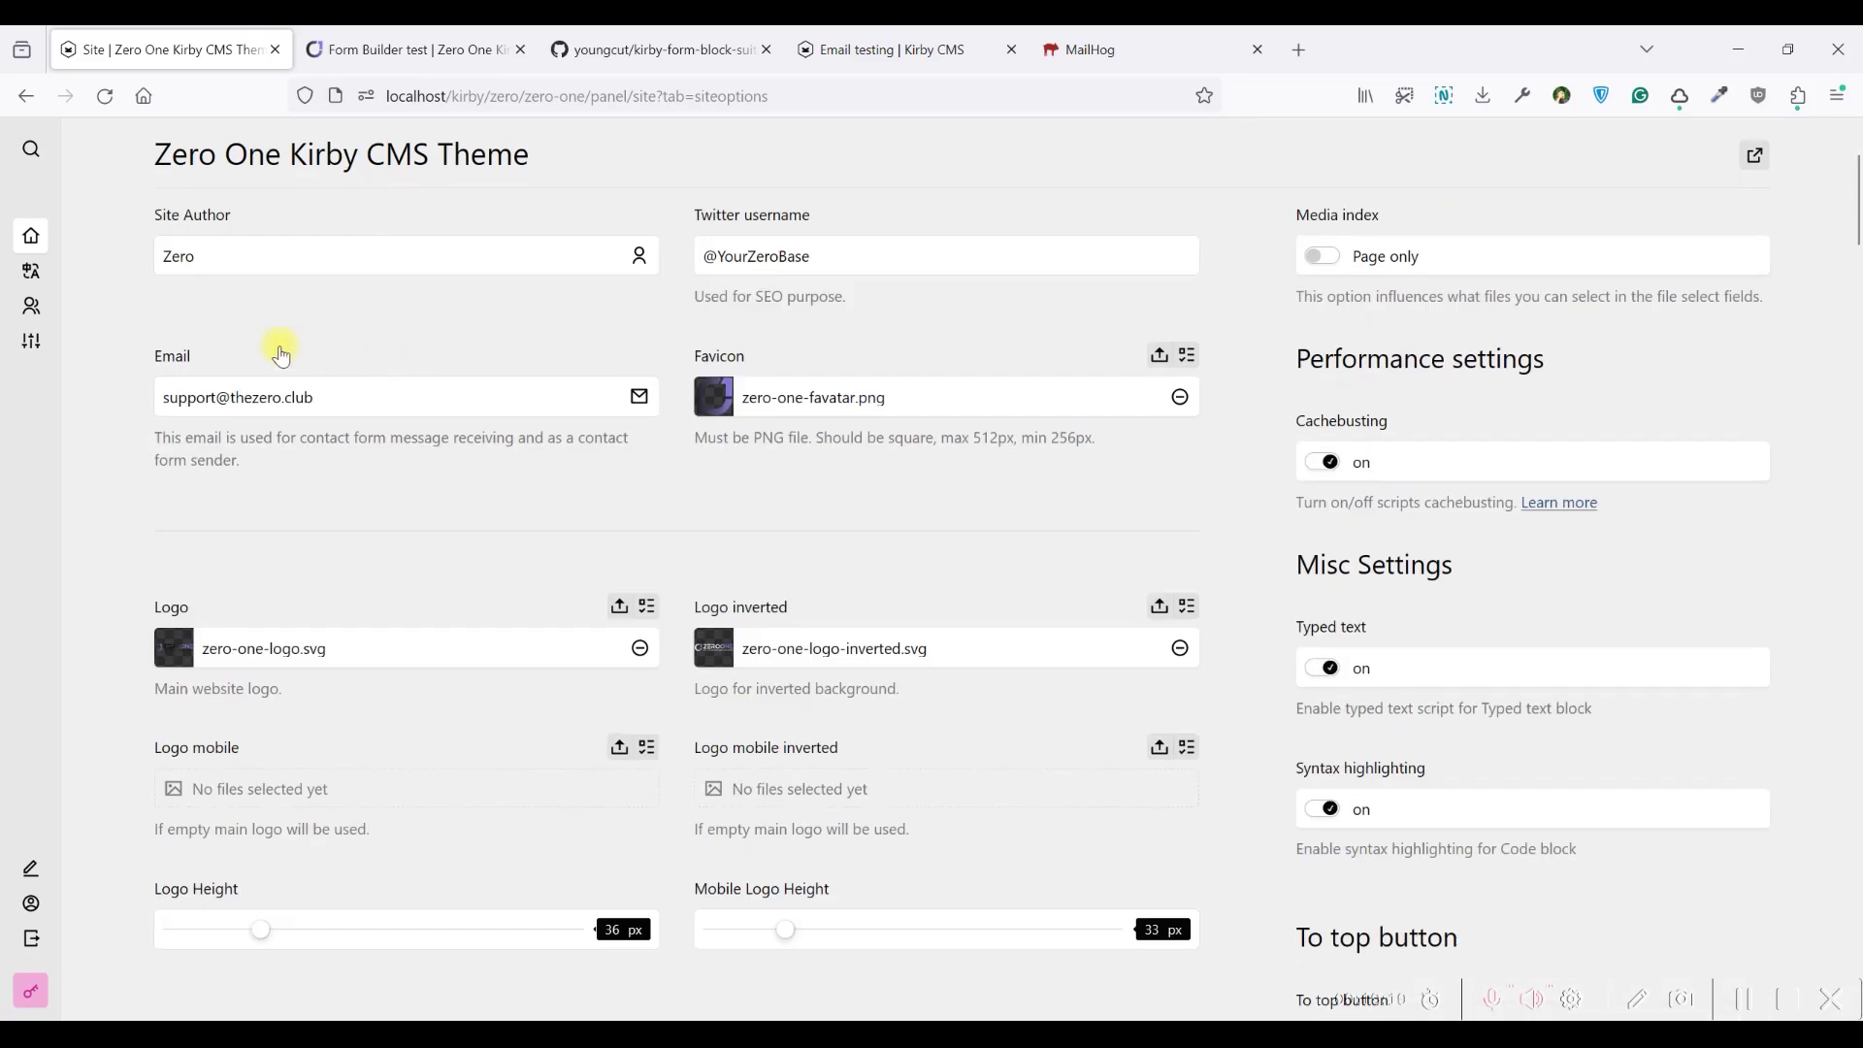
# Inspect the site contact Email address and the help text explaining its use
pyautogui.moveTo(337, 403); pyautogui.dragTo(280, 395)
pyautogui.click(321, 395)
pyautogui.moveTo(254, 458); pyautogui.dragTo(166, 437)
pyautogui.click(258, 457)
pyautogui.moveTo(329, 399); pyautogui.dragTo(235, 399)
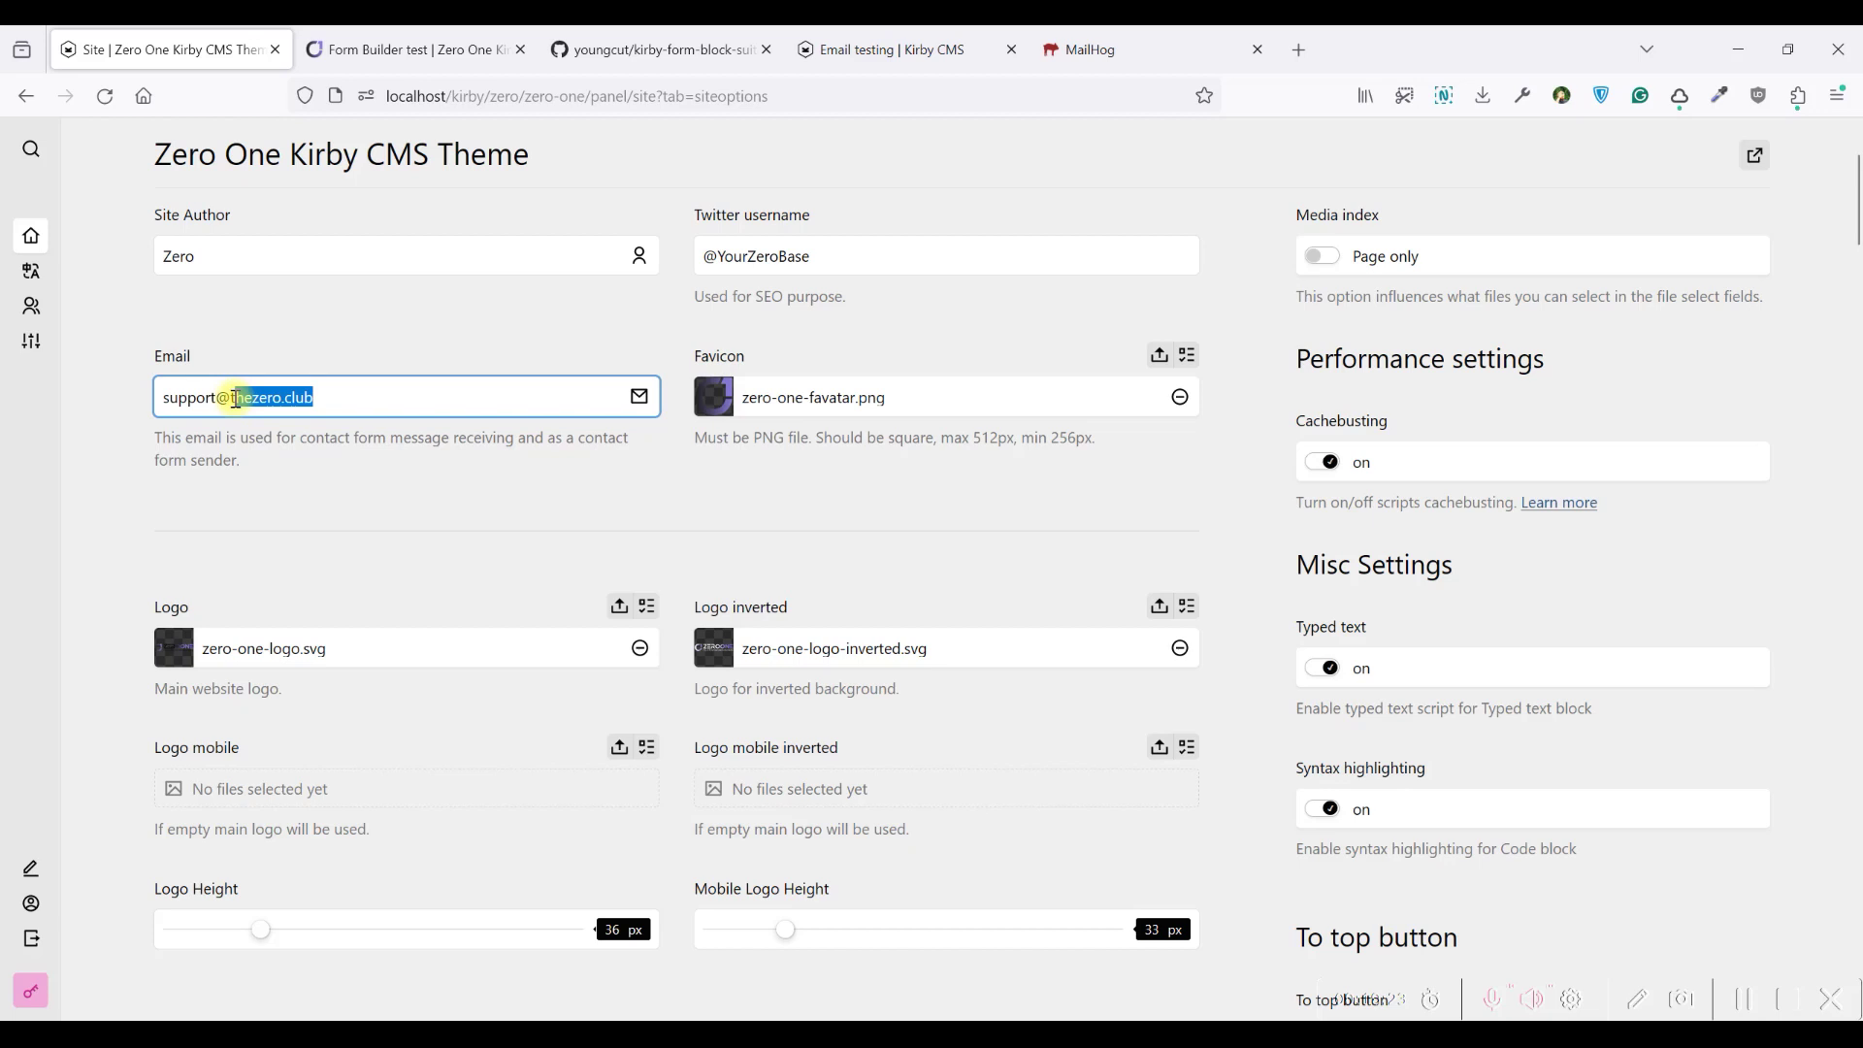
pyautogui.click(291, 320)
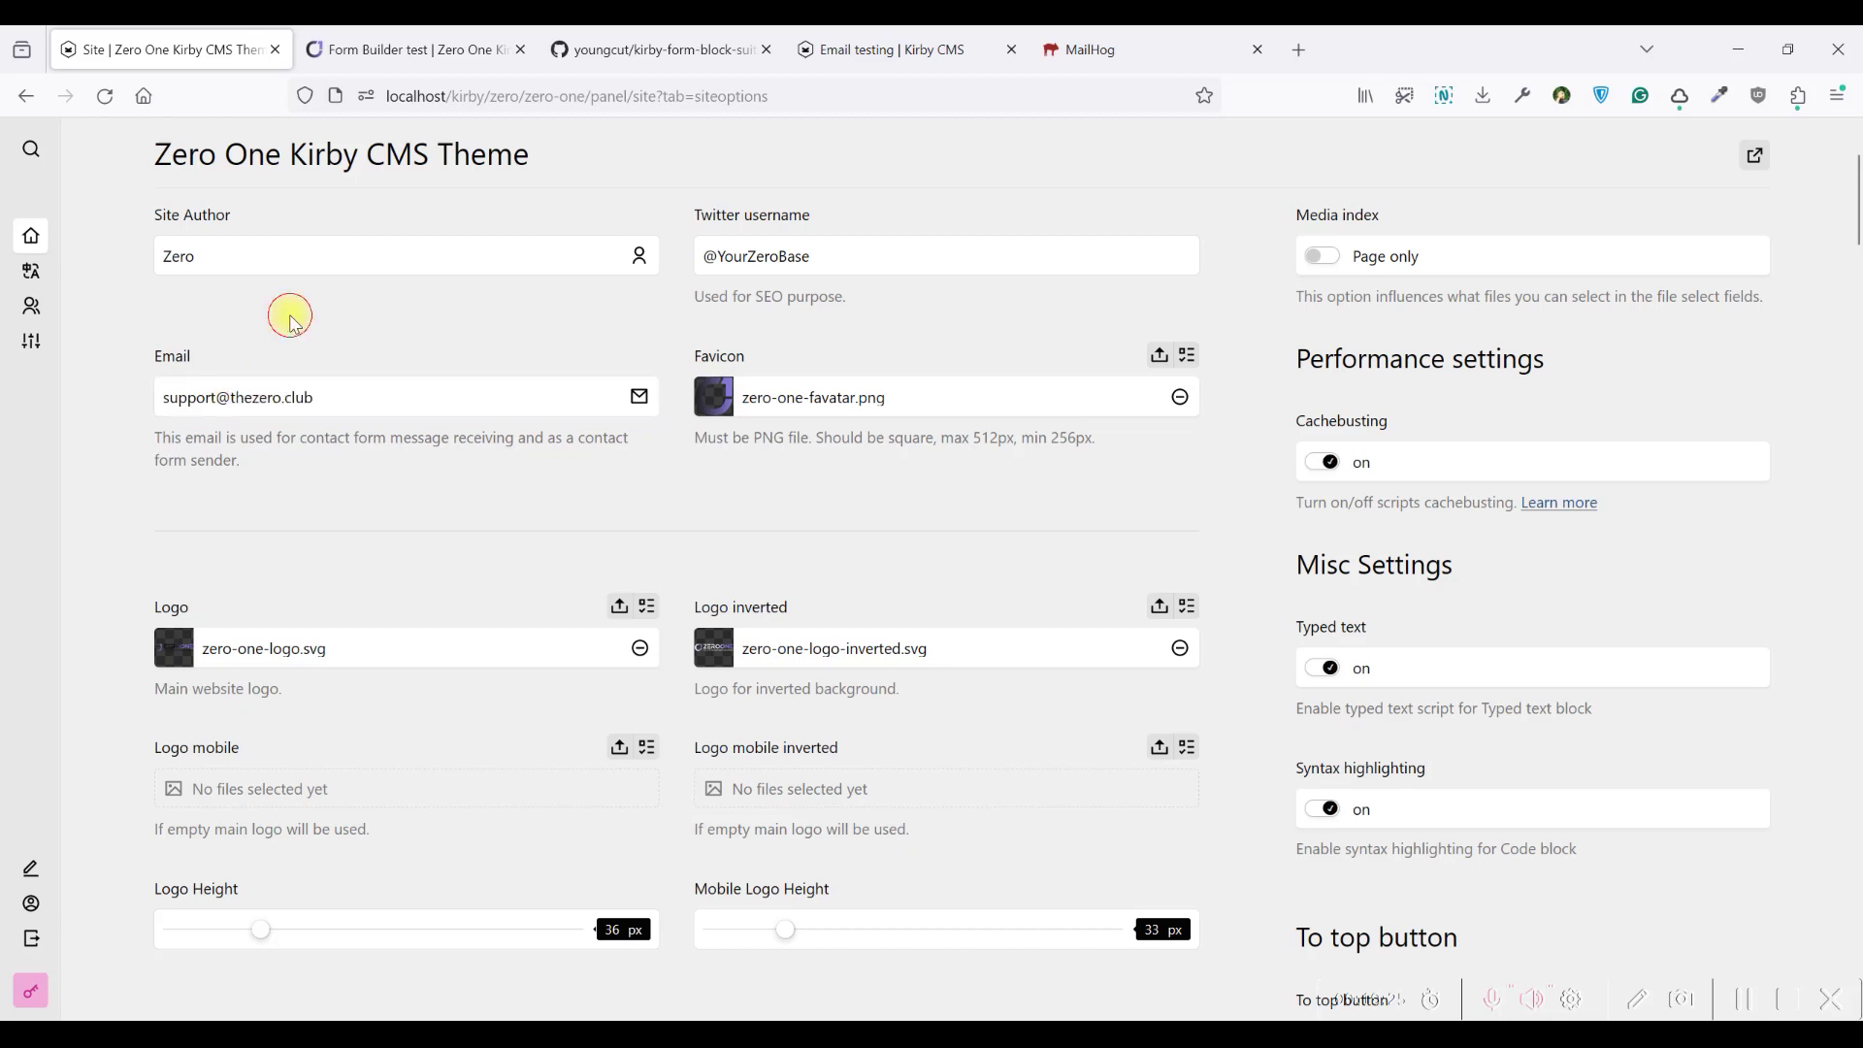
pyautogui.moveTo(241, 462)
pyautogui.mouseDown()
pyautogui.moveTo(163, 438)
pyautogui.moveTo(251, 467)
pyautogui.mouseUp()
pyautogui.tripleClick(250, 465)
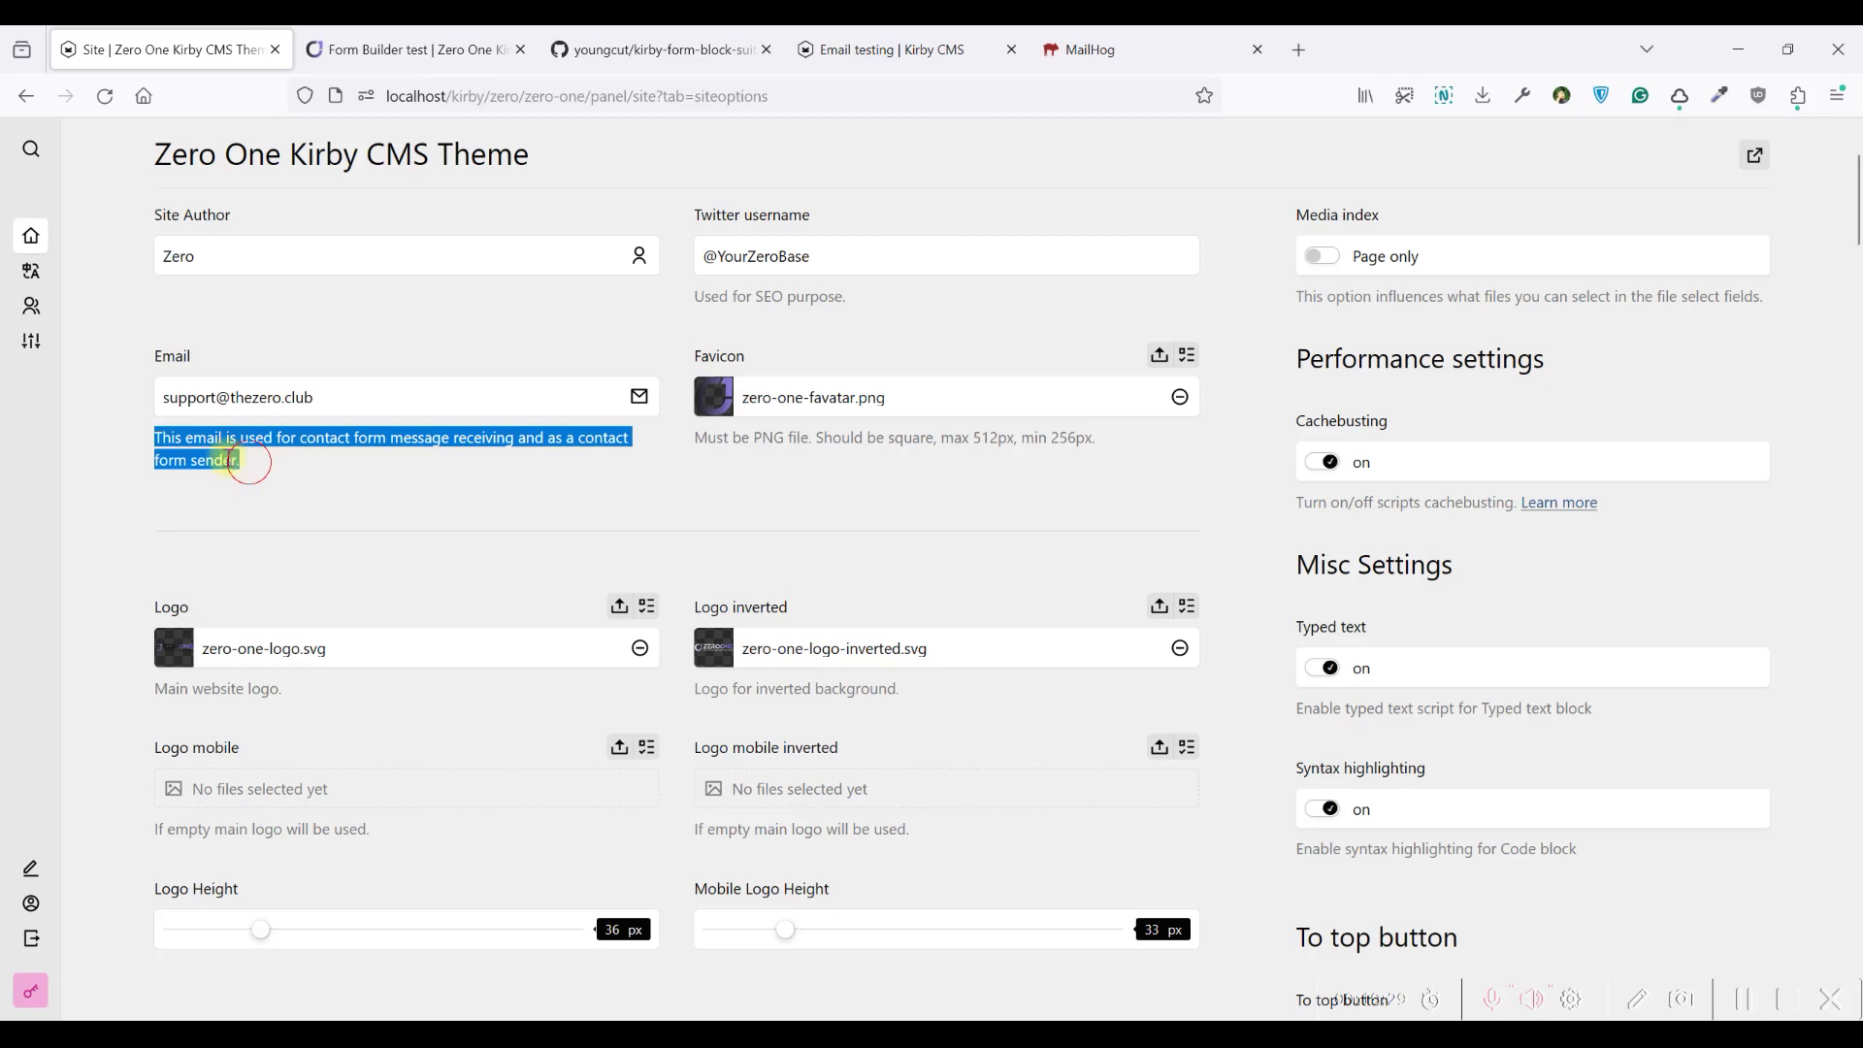
pyautogui.click(177, 438)
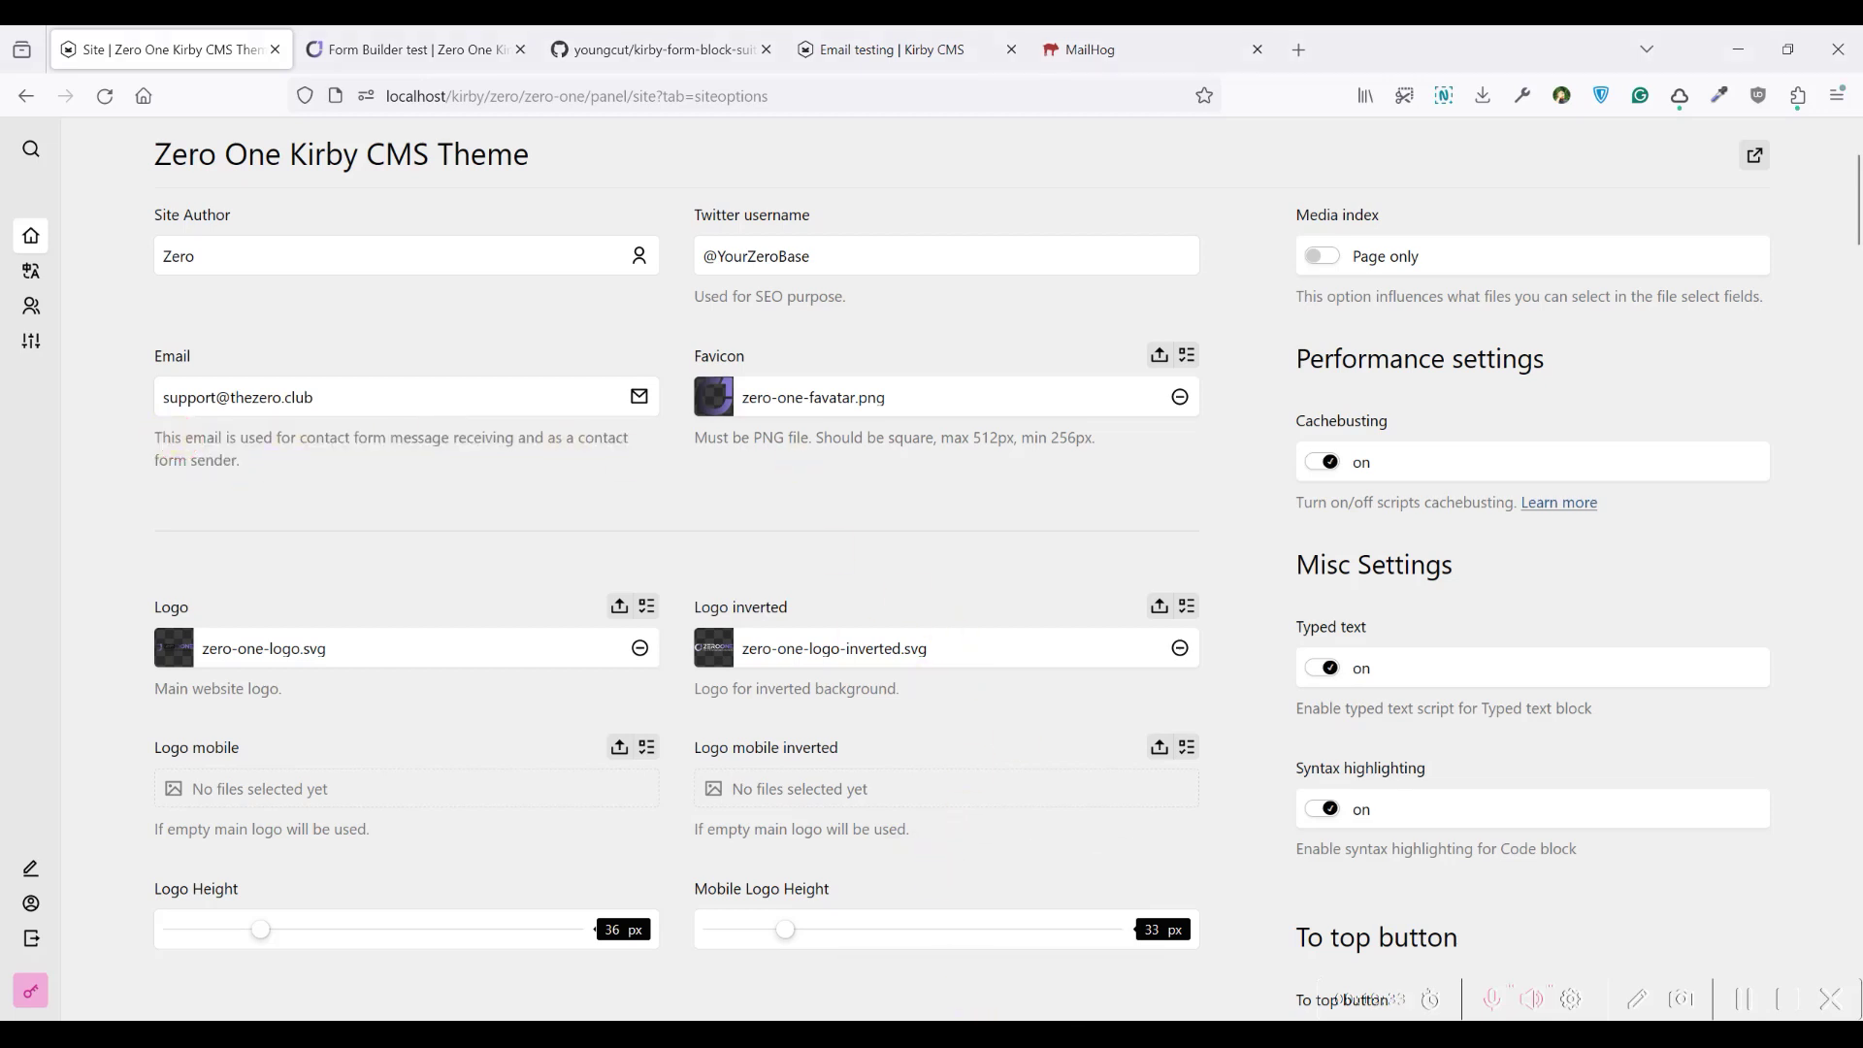
pyautogui.hotkey('alt', 'Tab')
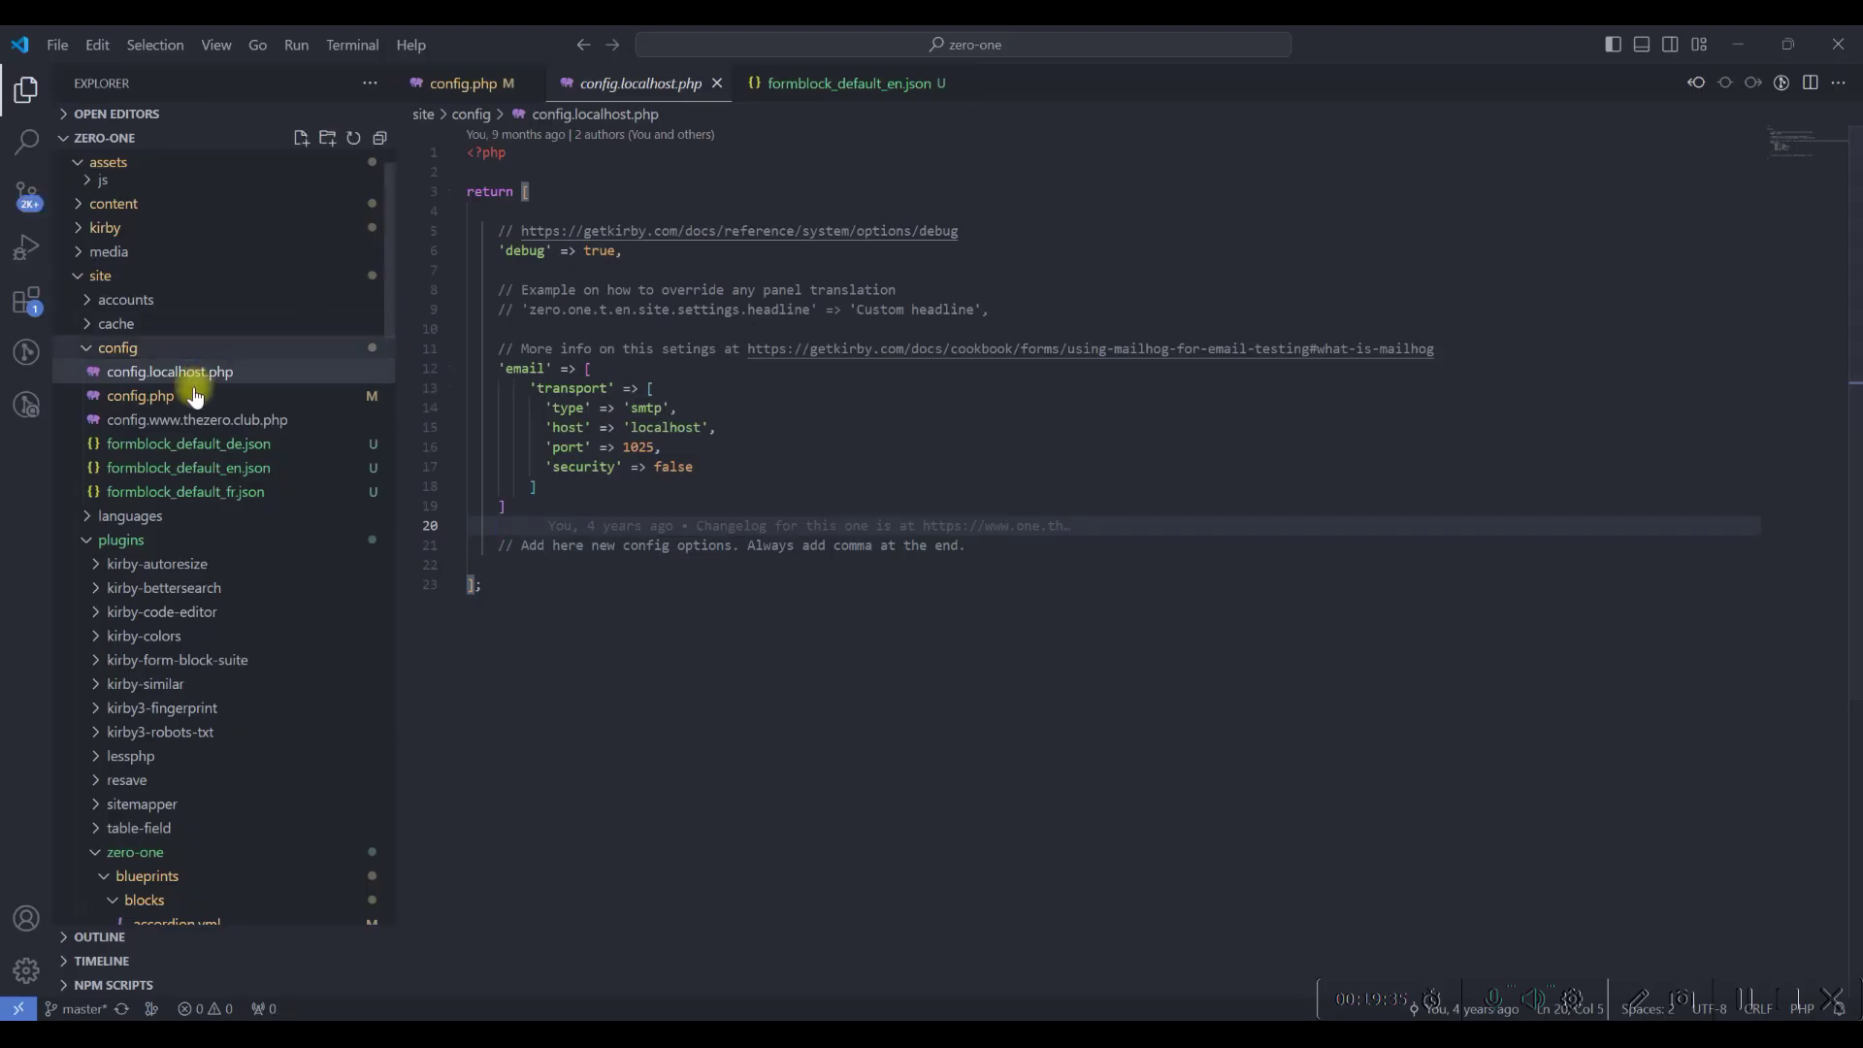
pyautogui.click(197, 418)
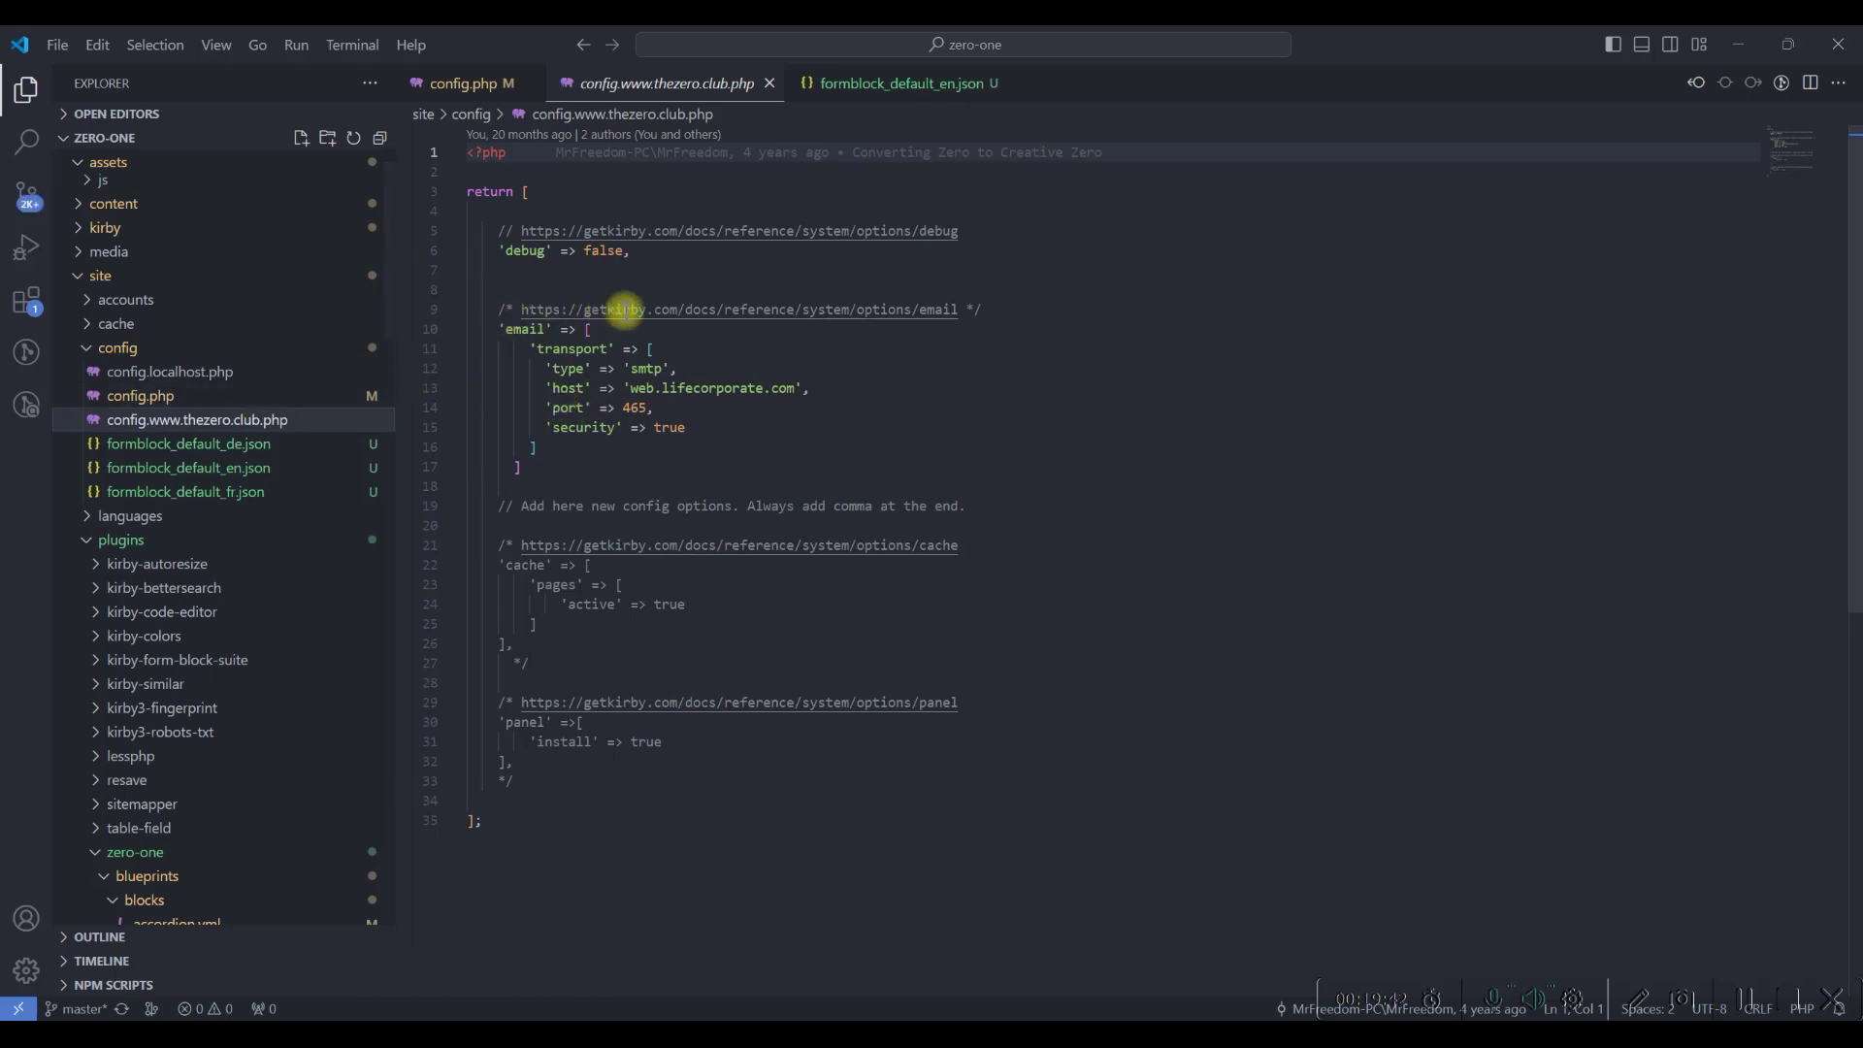
pyautogui.doubleClick(946, 309)
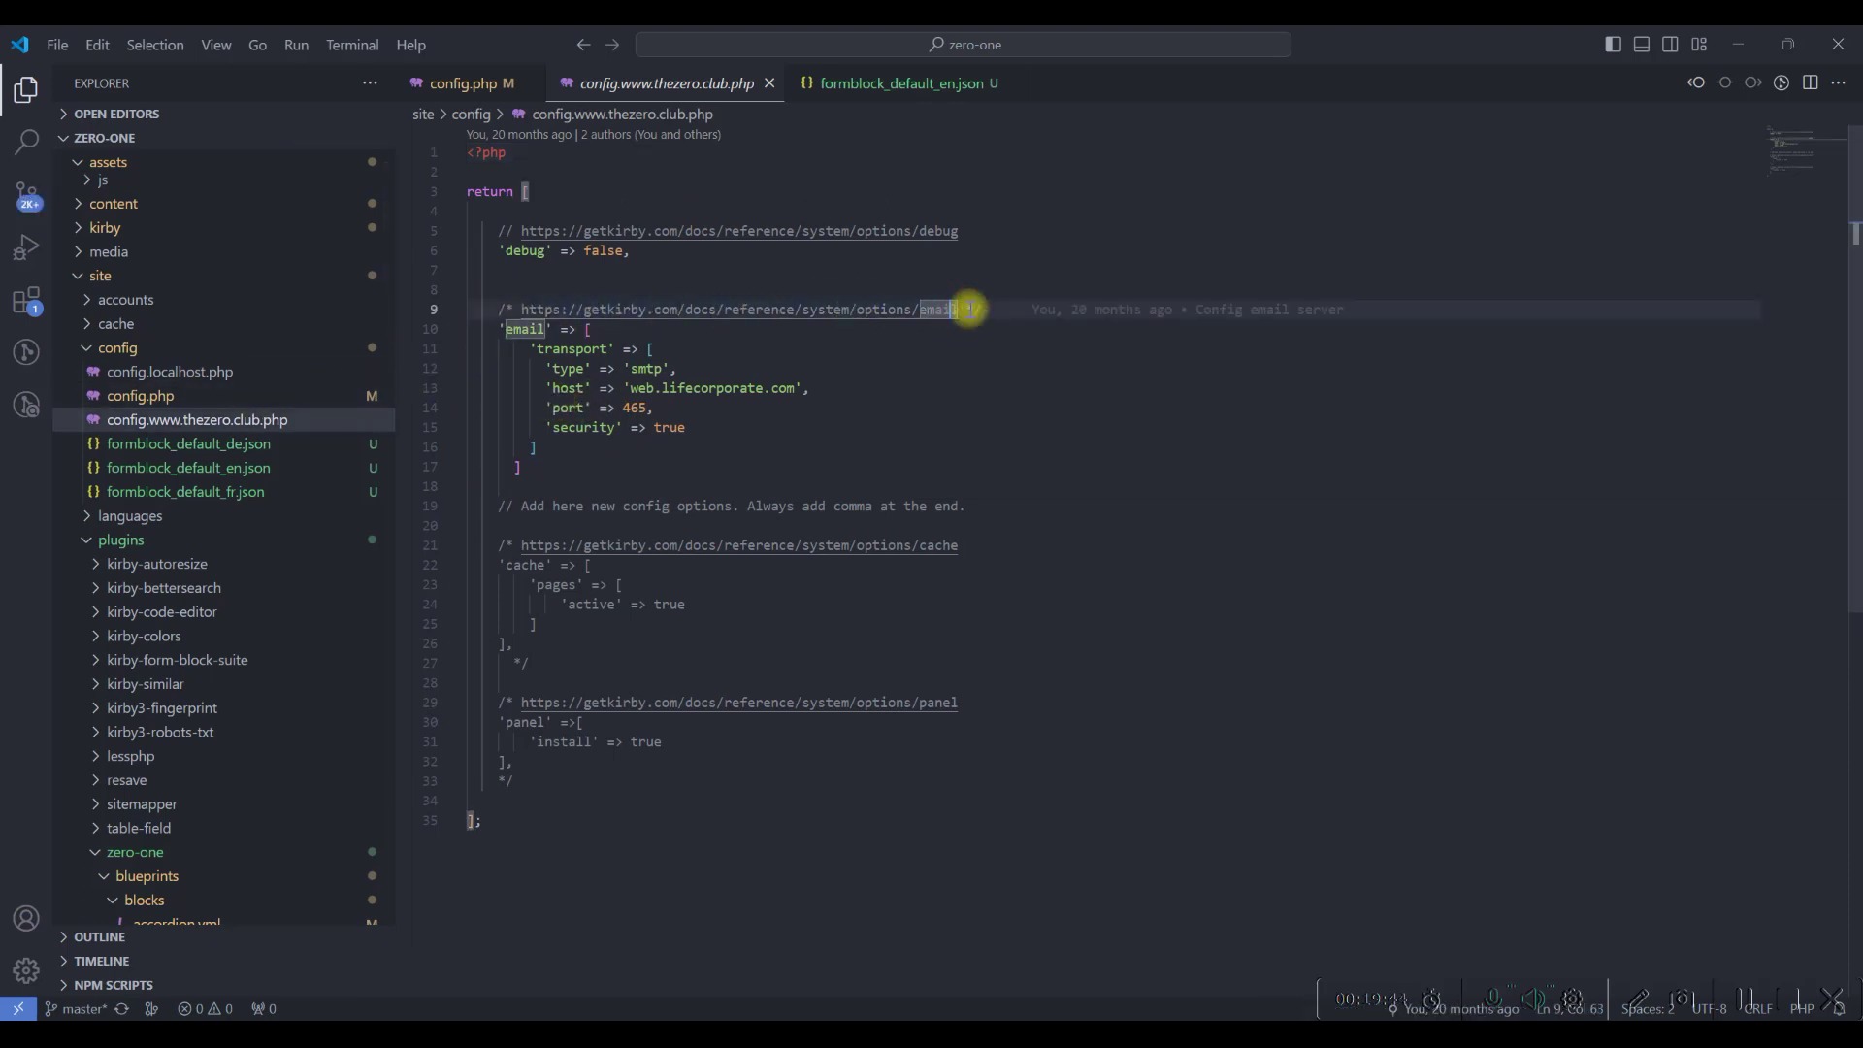
pyautogui.moveTo(957, 308); pyautogui.dragTo(524, 309)
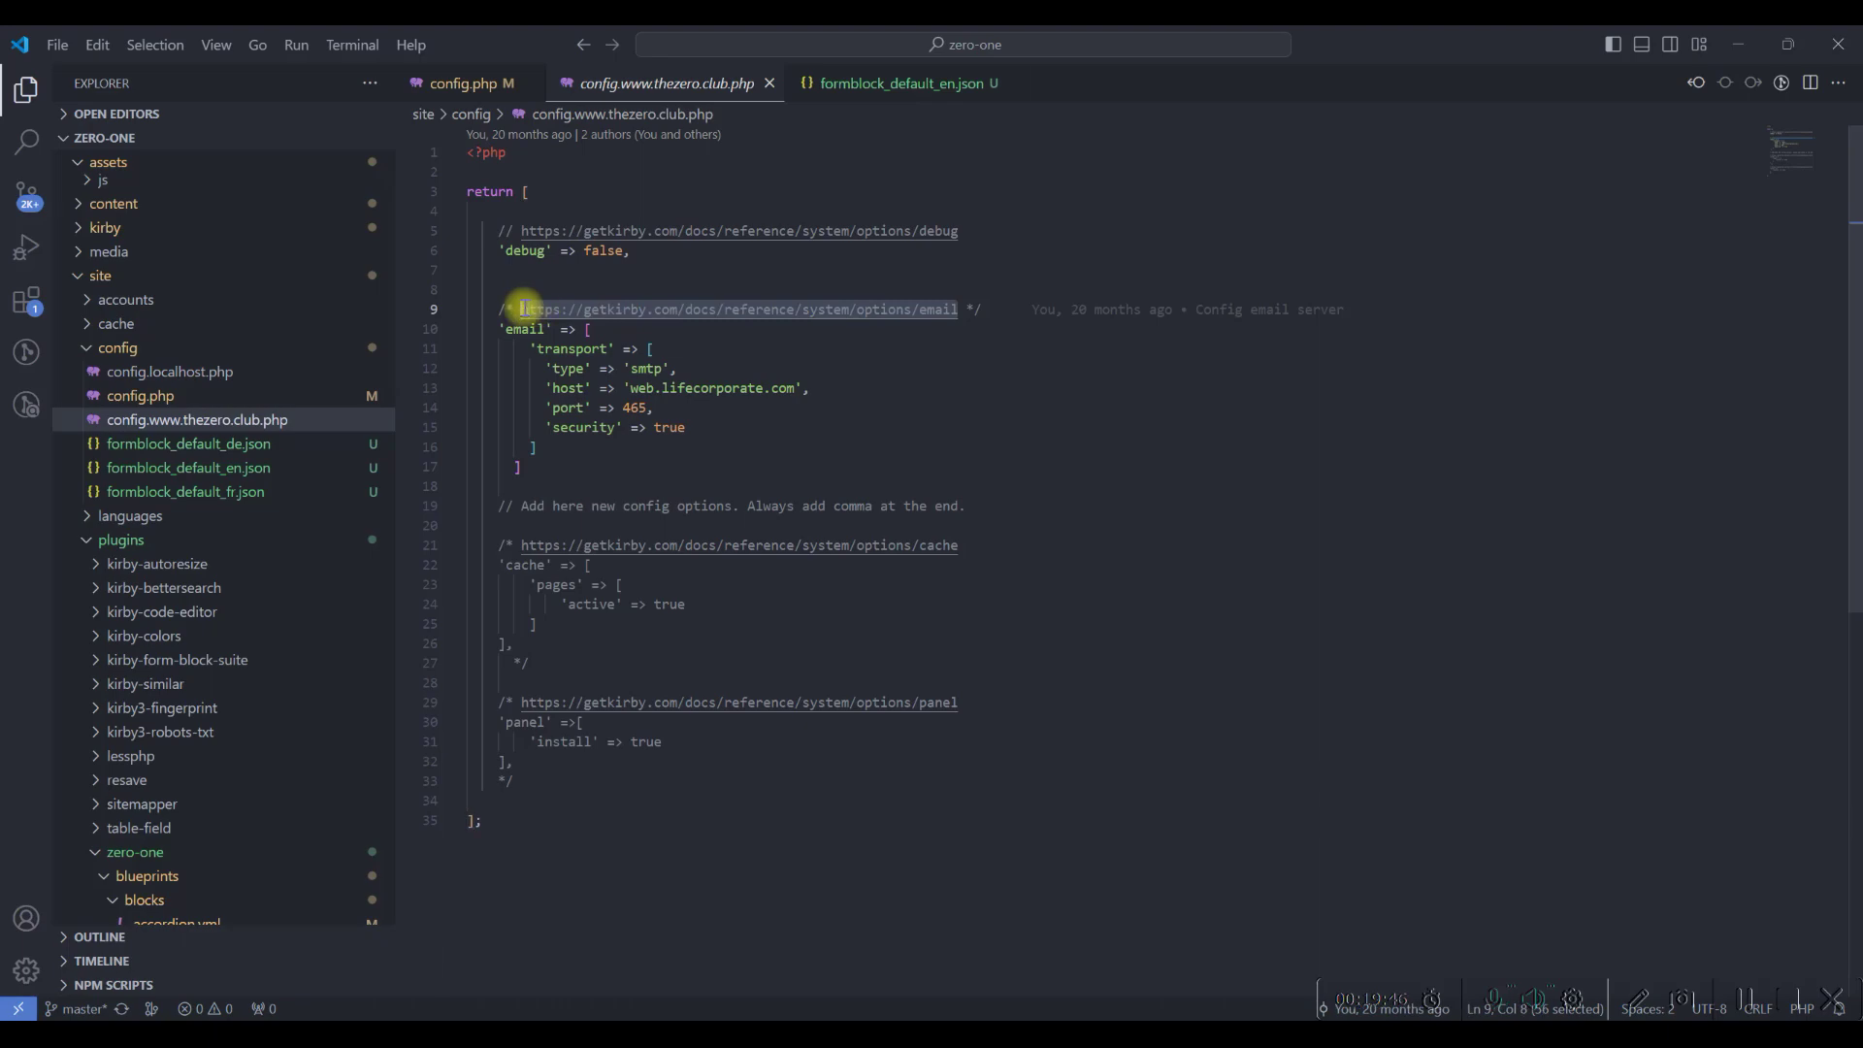
pyautogui.hotkey('ctrl', 'c')
pyautogui.click(1267, 1027)
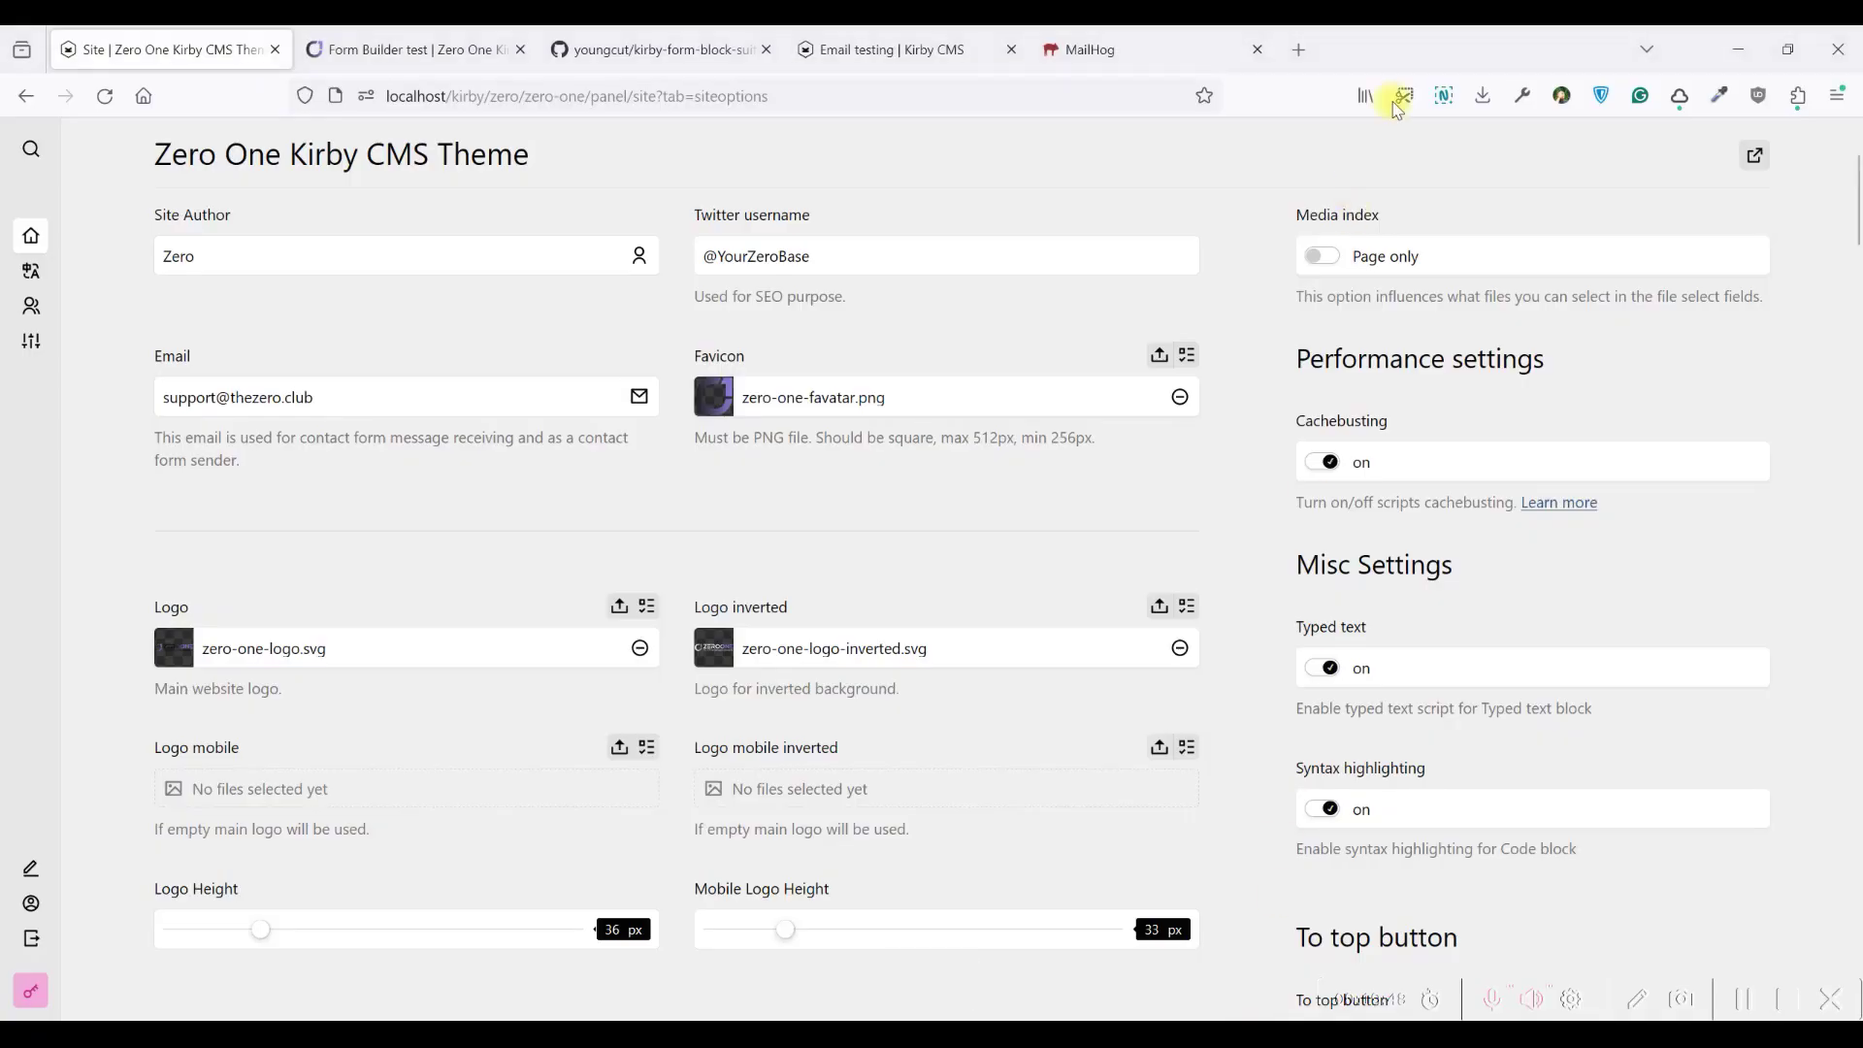
pyautogui.click(1300, 44)
pyautogui.hotkey('ctrl', 'v')
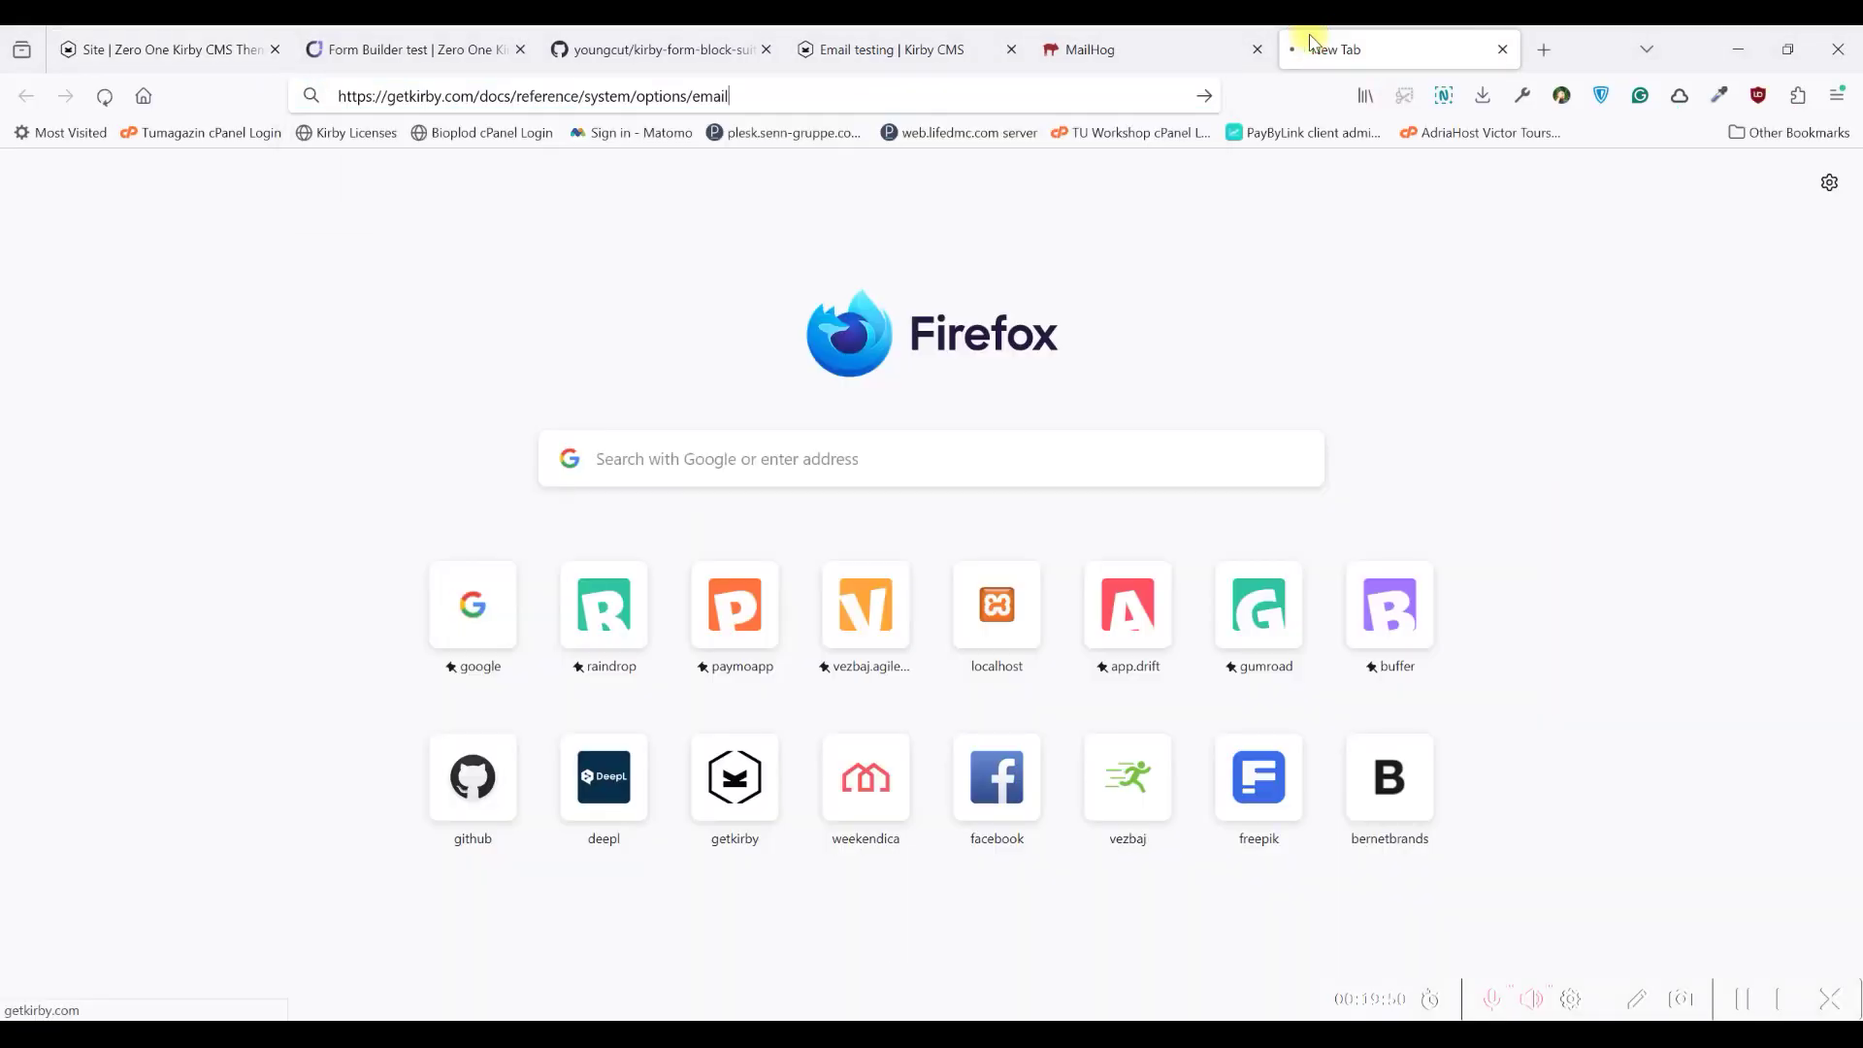
pyautogui.press('Return')
pyautogui.scroll(-7, 936, 340)
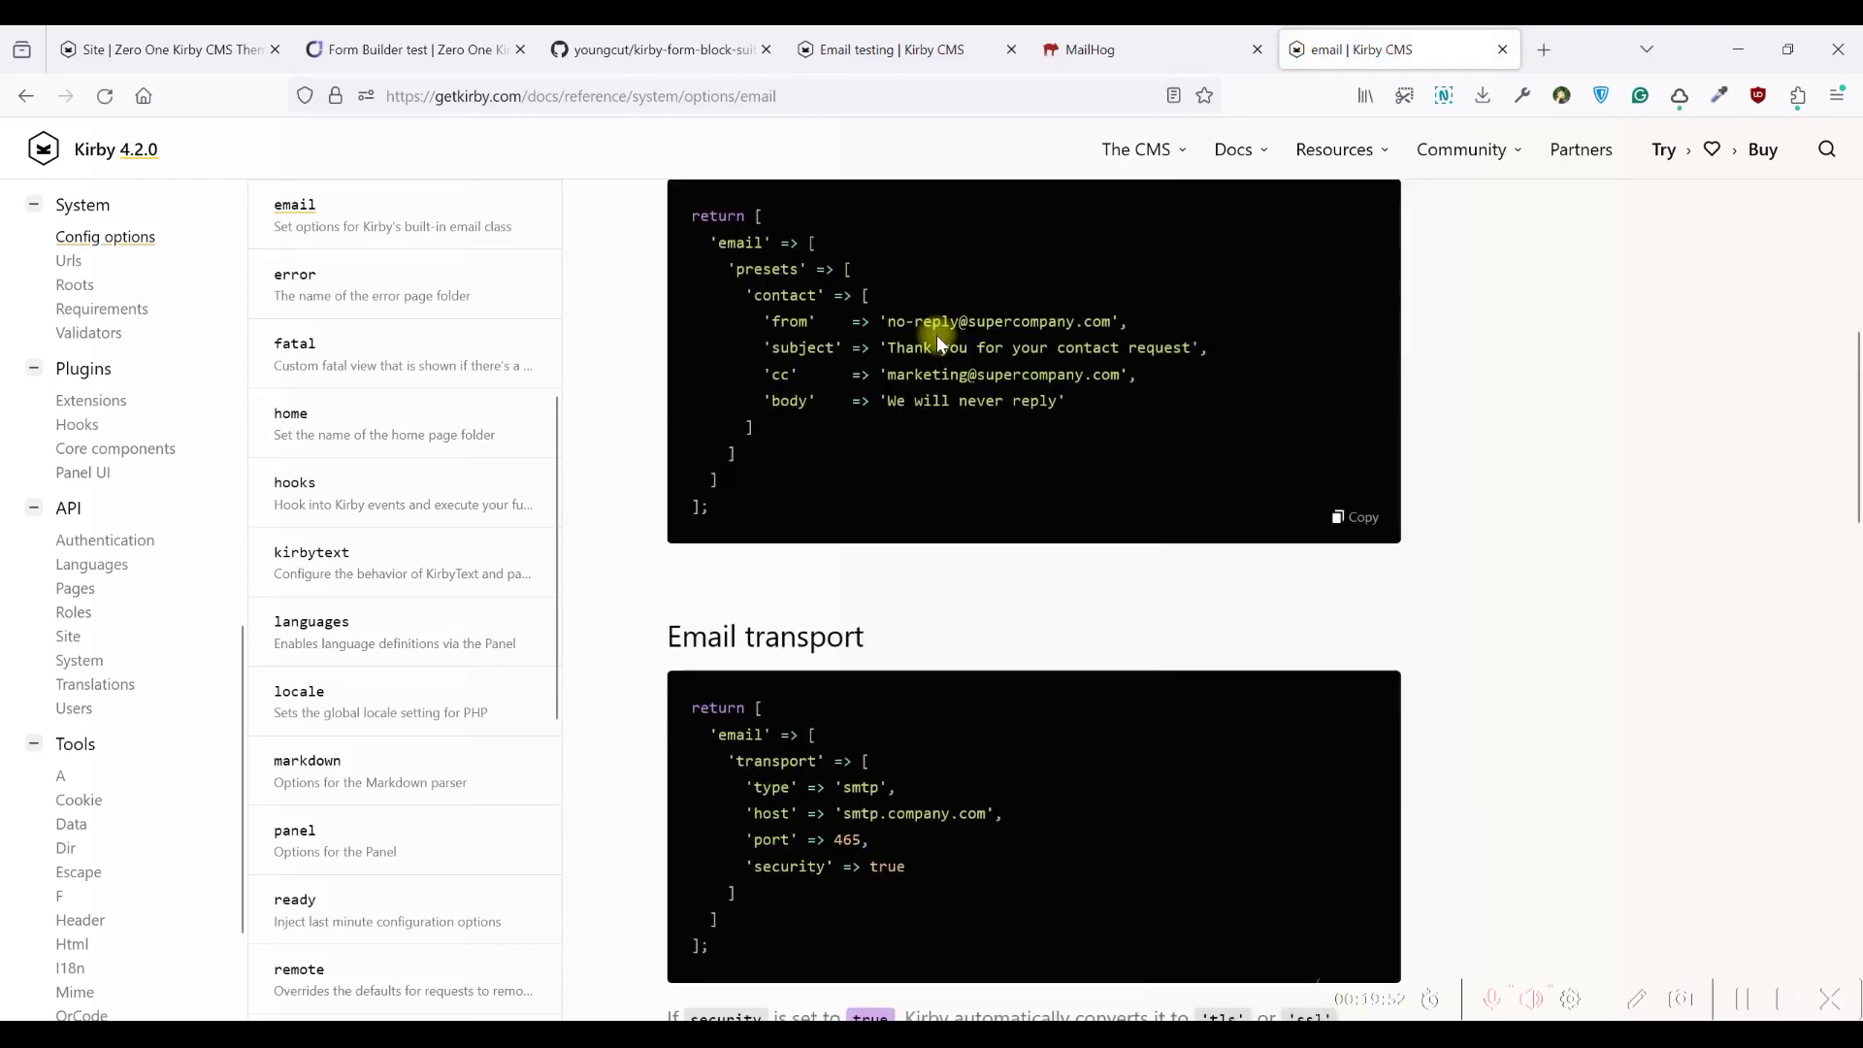
pyautogui.scroll(7, 932, 355)
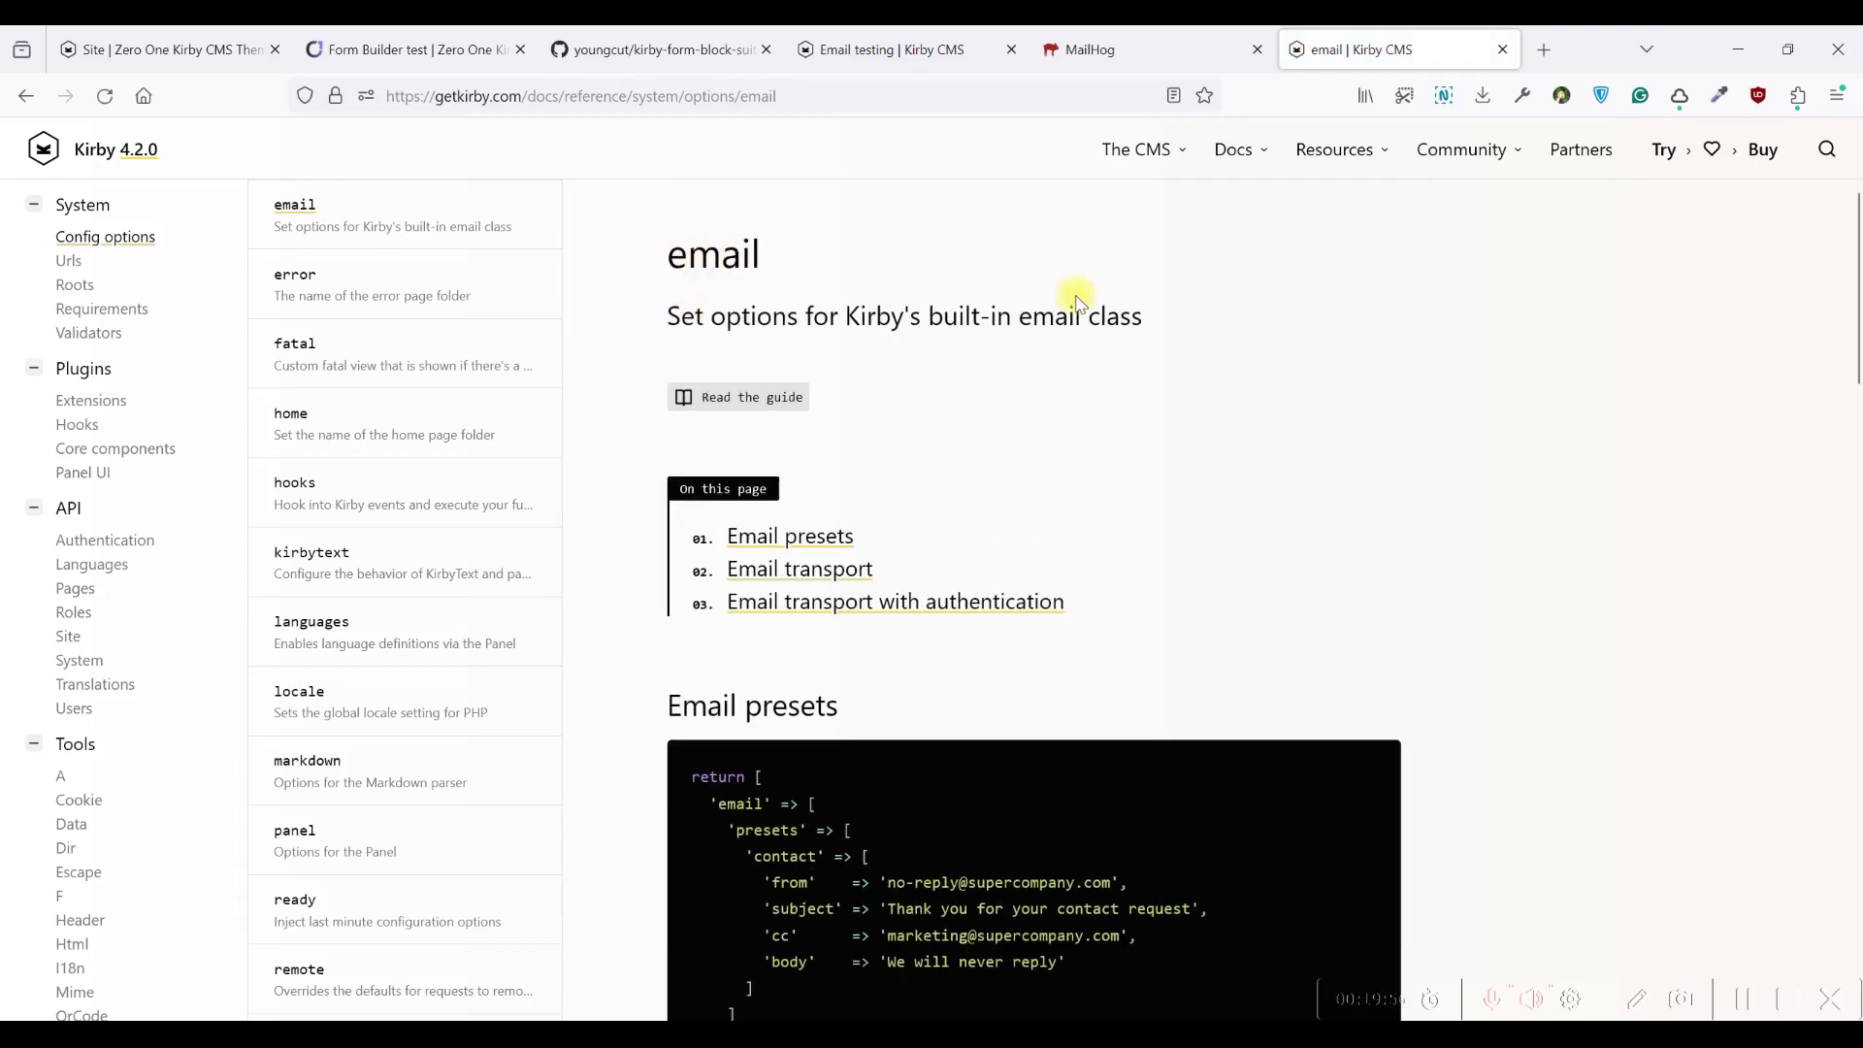
pyautogui.scroll(-6, 1145, 325)
pyautogui.scroll(-14, 1149, 322)
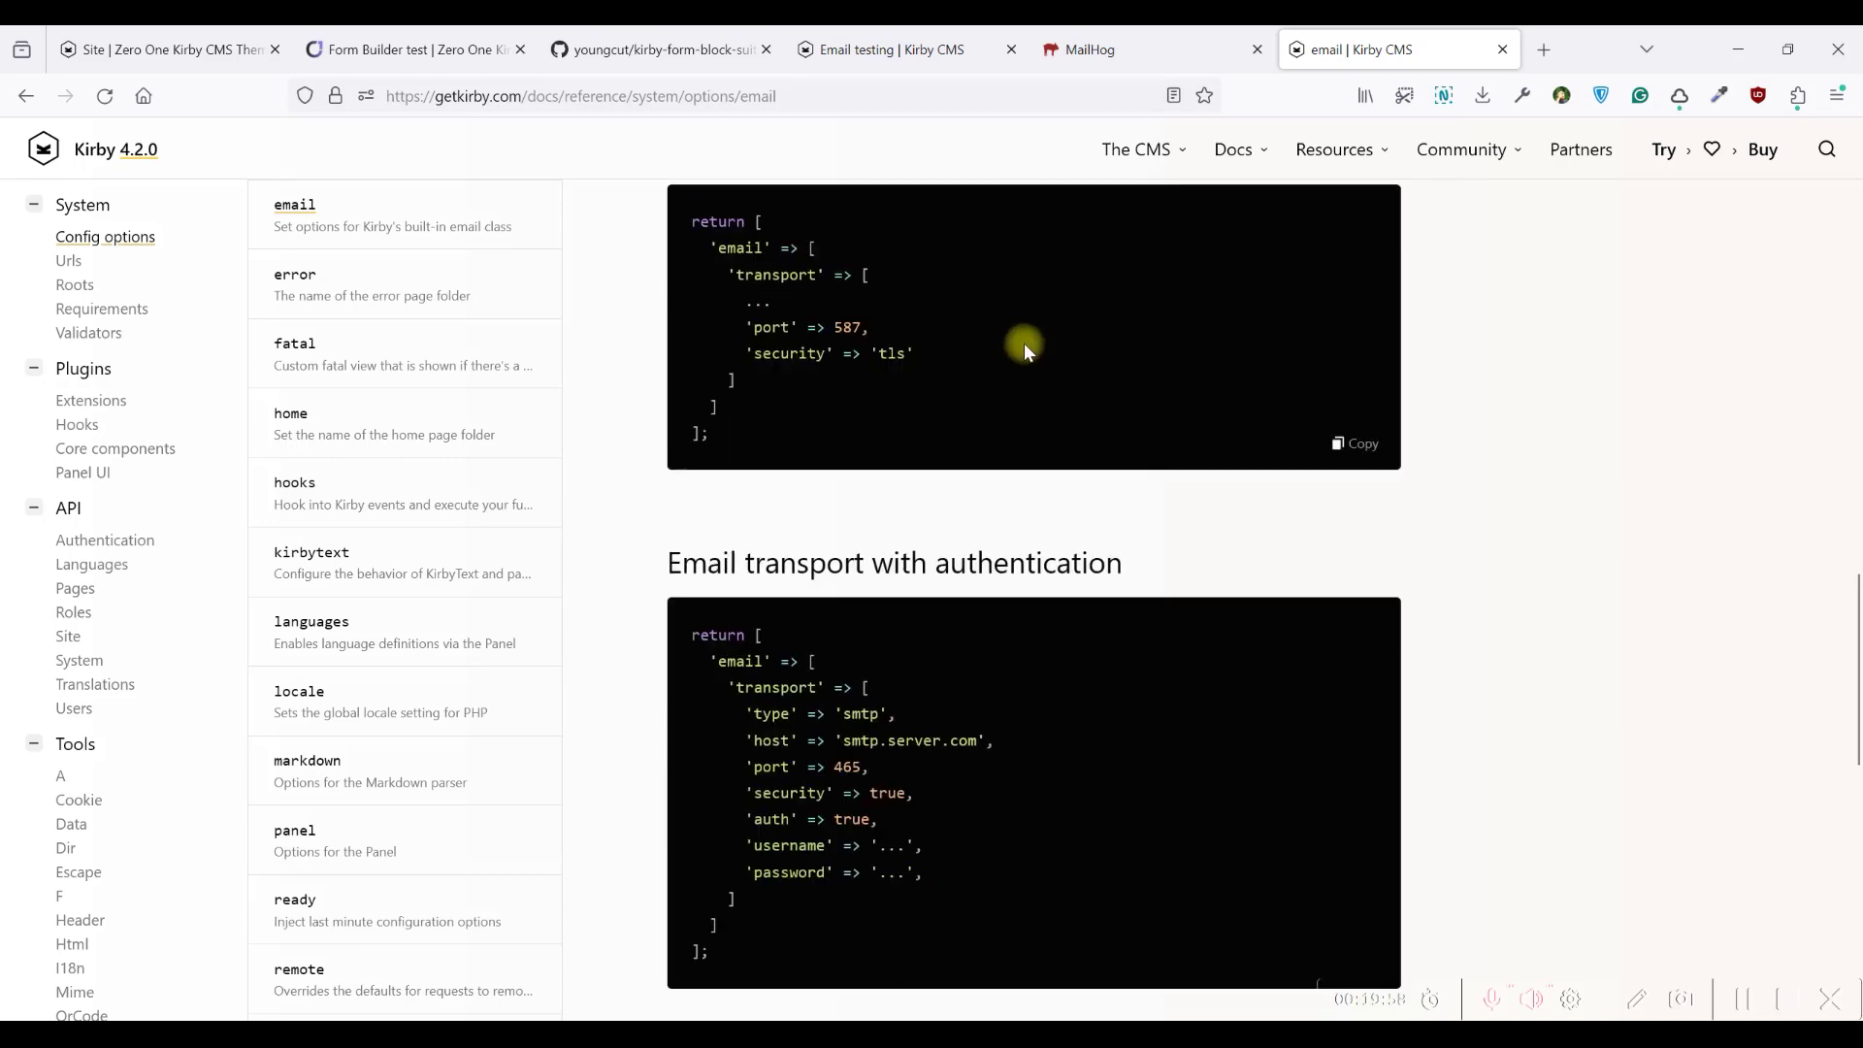
pyautogui.scroll(15, 1302, 262)
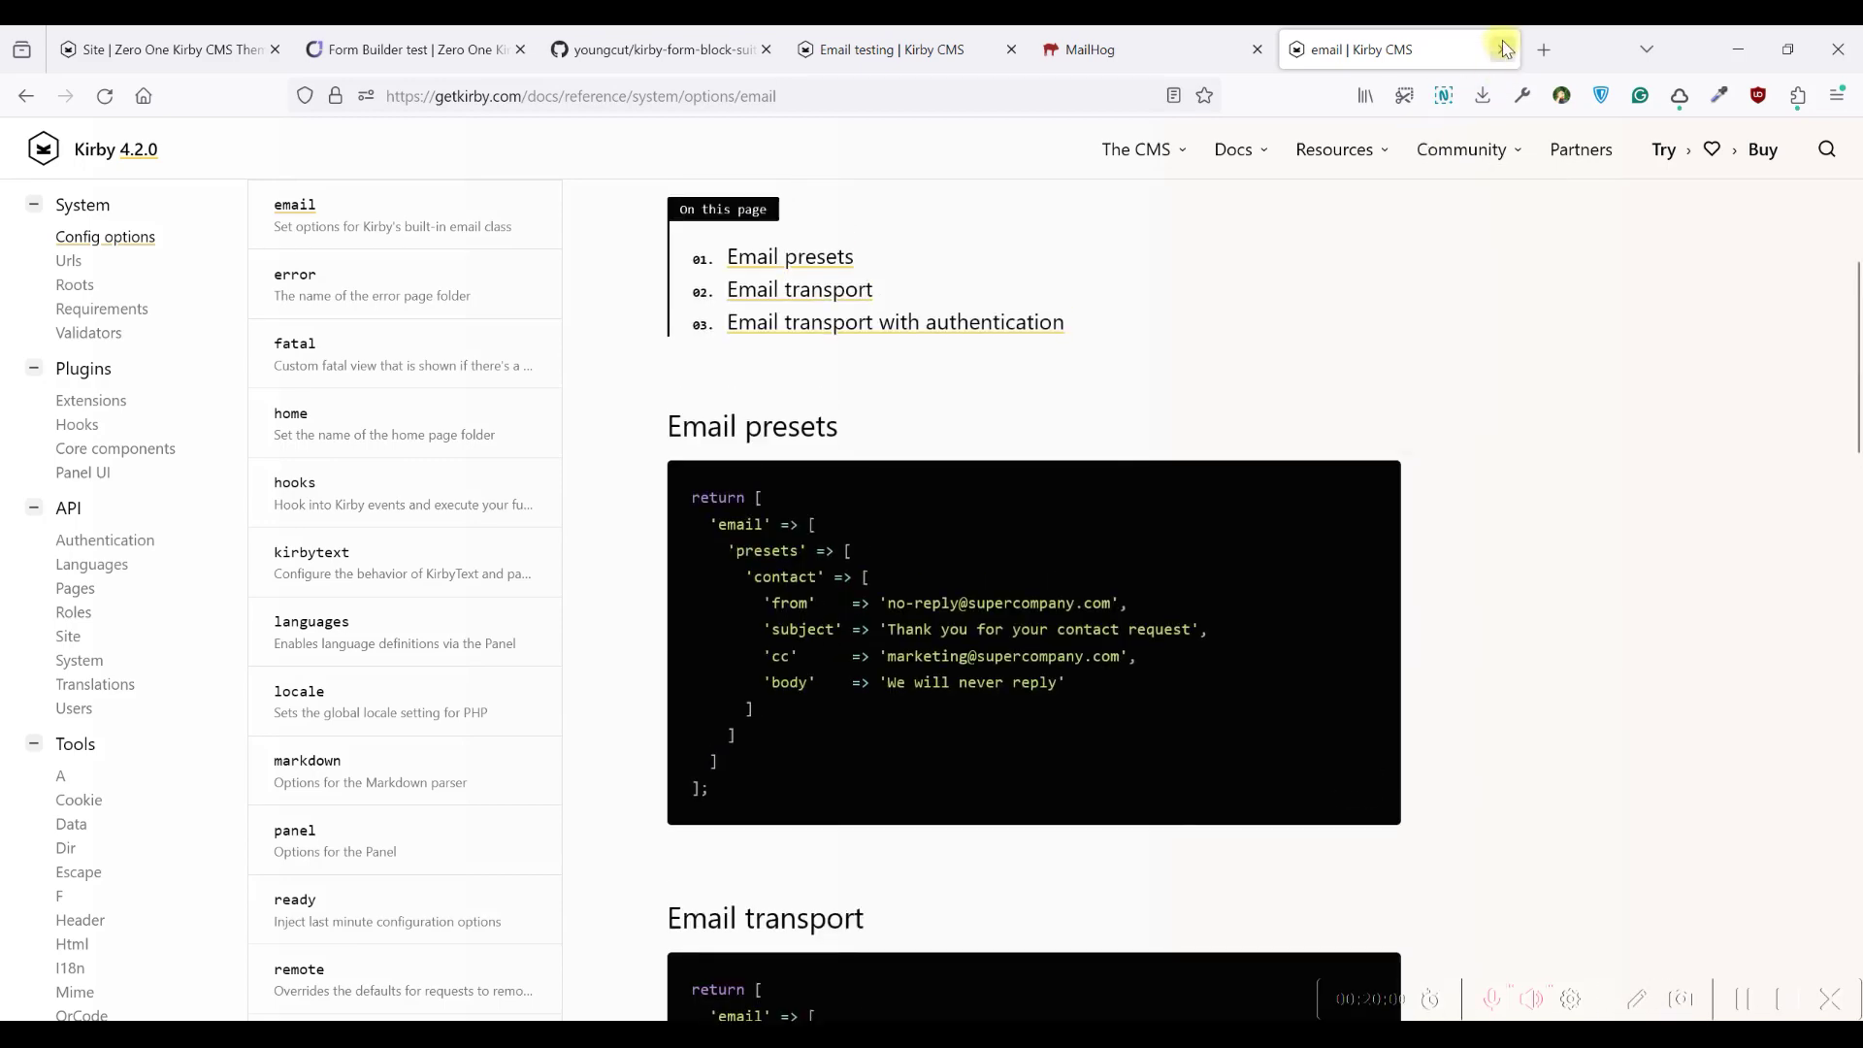
pyautogui.click(1502, 50)
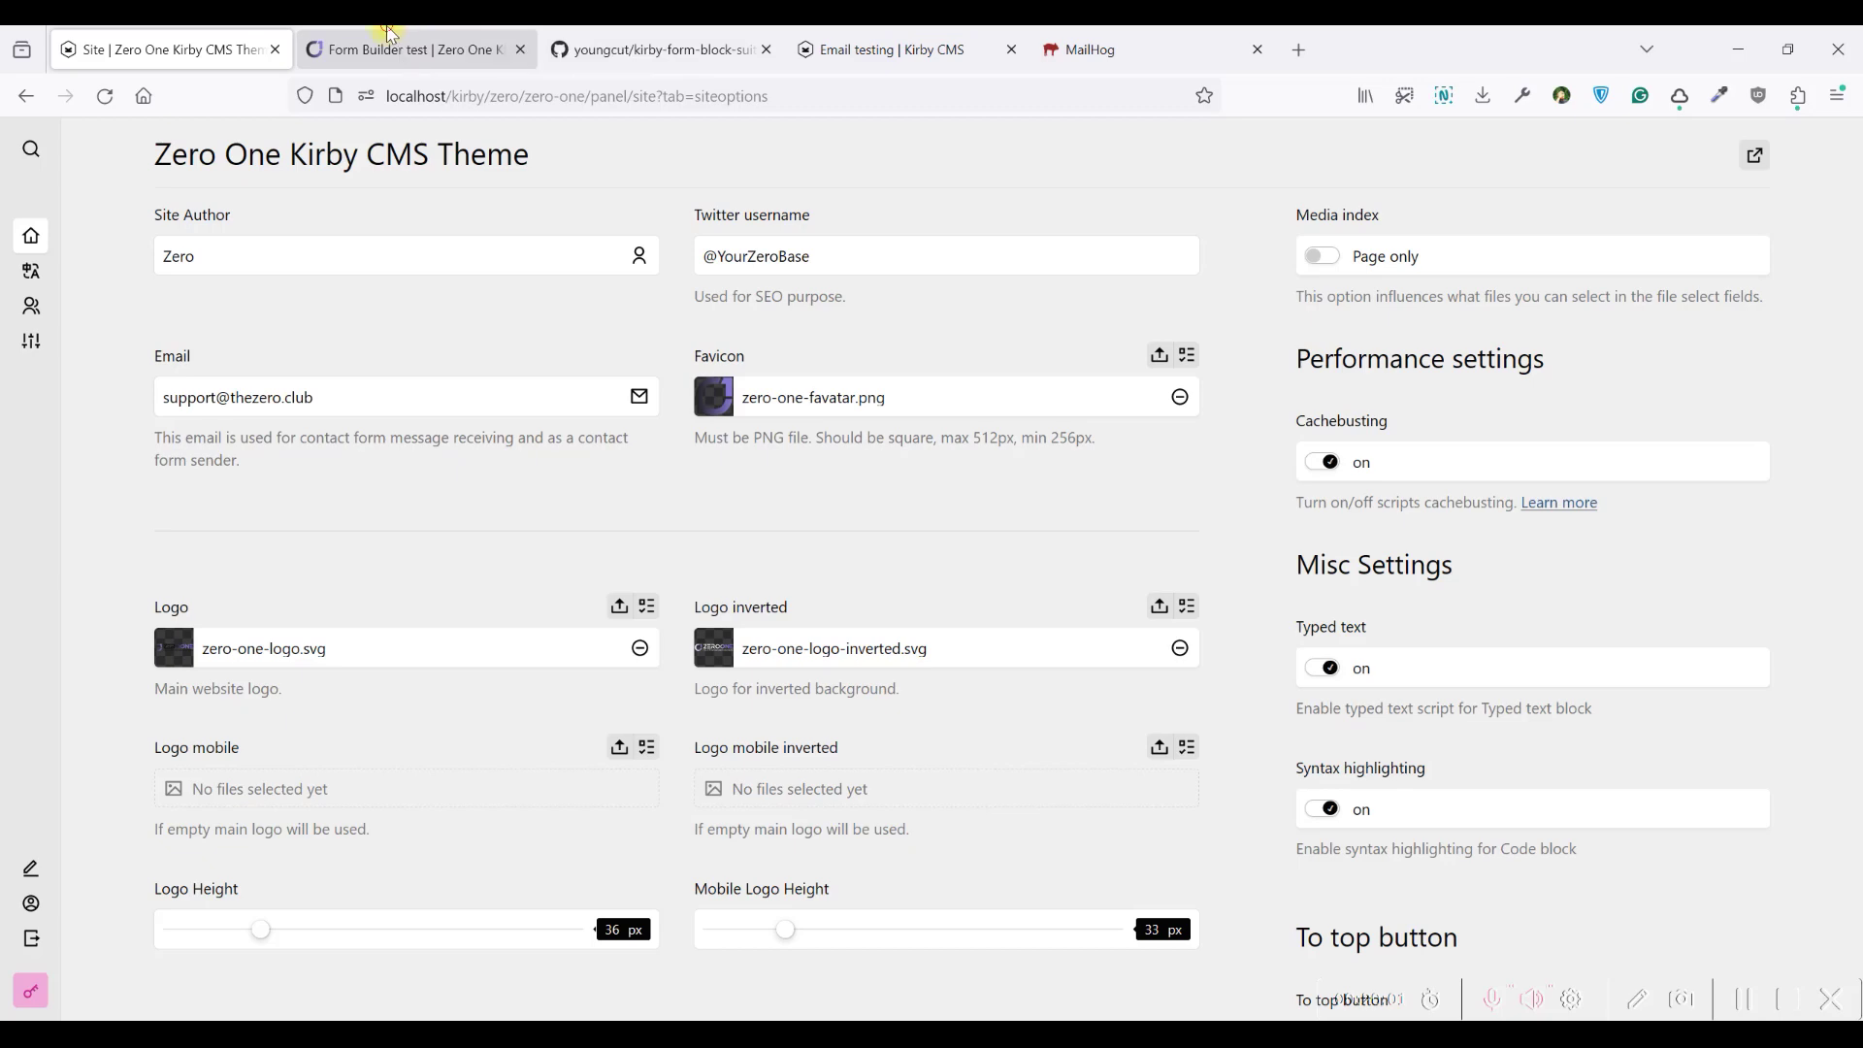
# Compare the frontend Form Builder test page with the panel
pyautogui.click(392, 34)
pyautogui.click(107, 36)
pyautogui.click(383, 39)
pyautogui.click(156, 31)
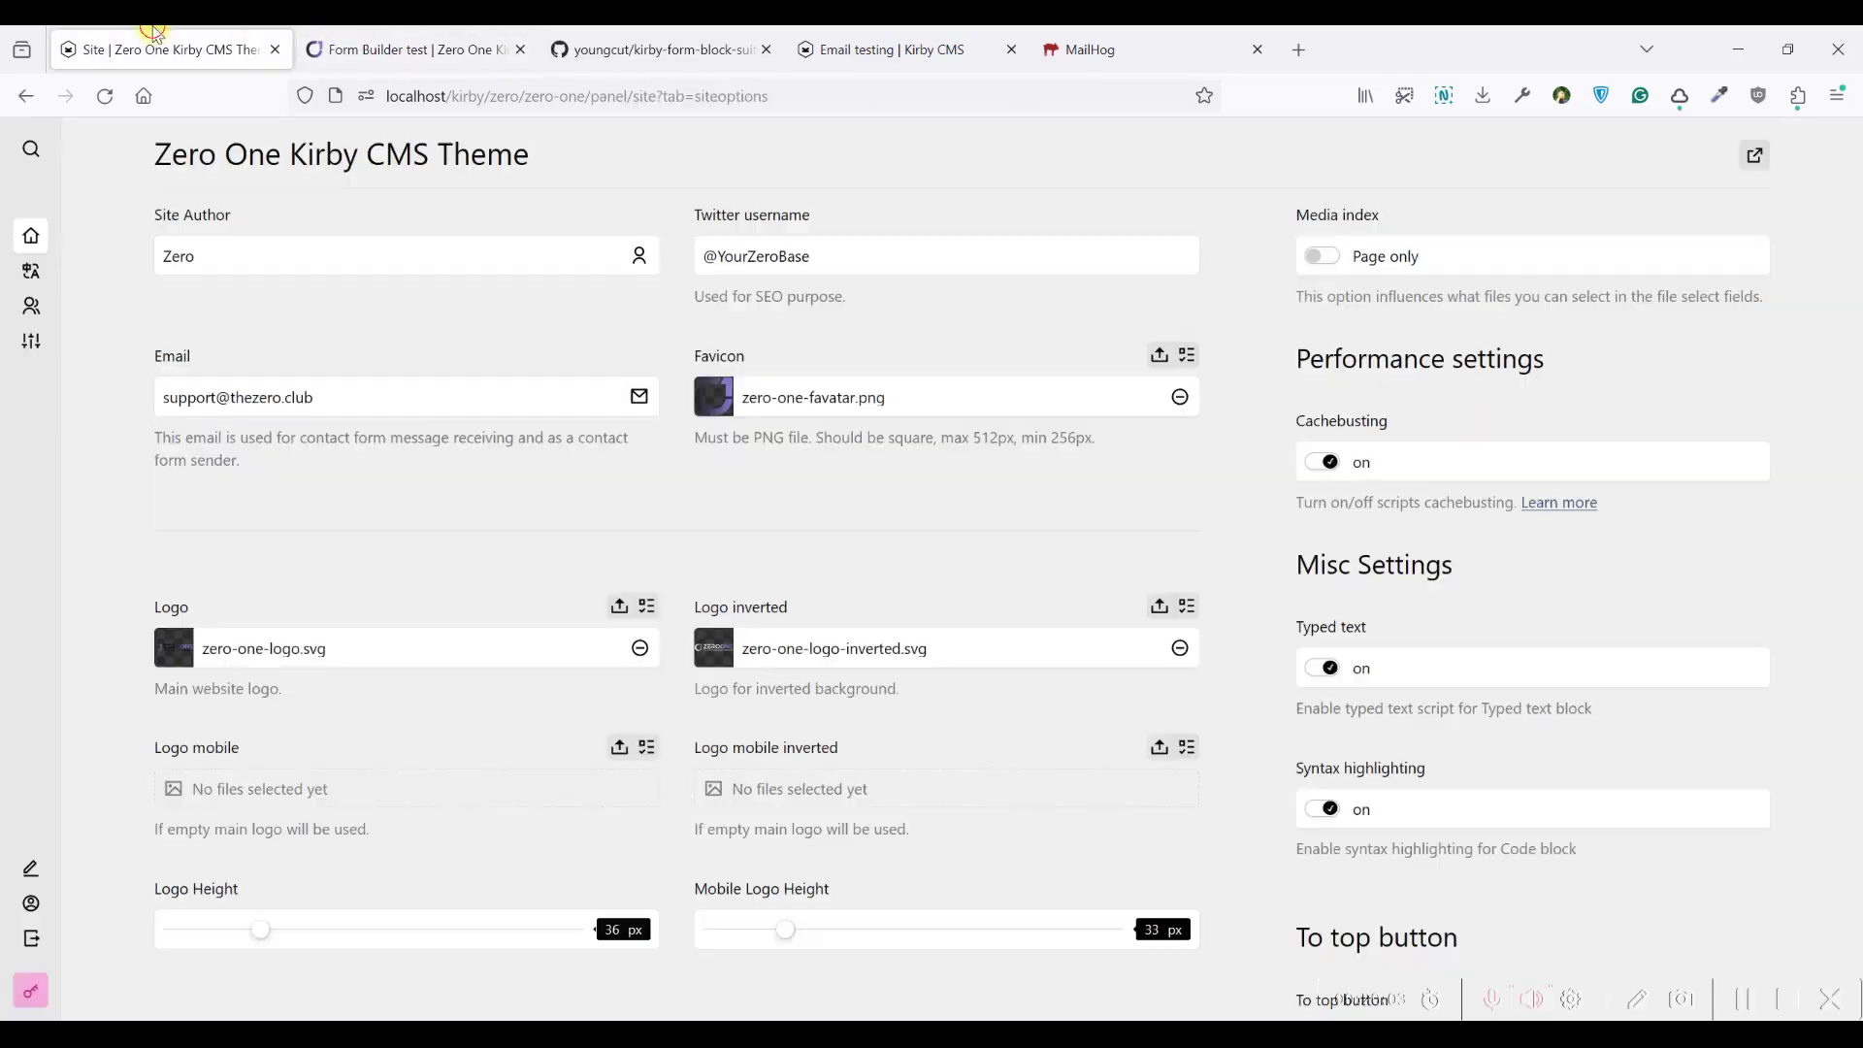
pyautogui.click(388, 39)
pyautogui.moveTo(324, 406); pyautogui.dragTo(240, 399)
pyautogui.click(233, 398)
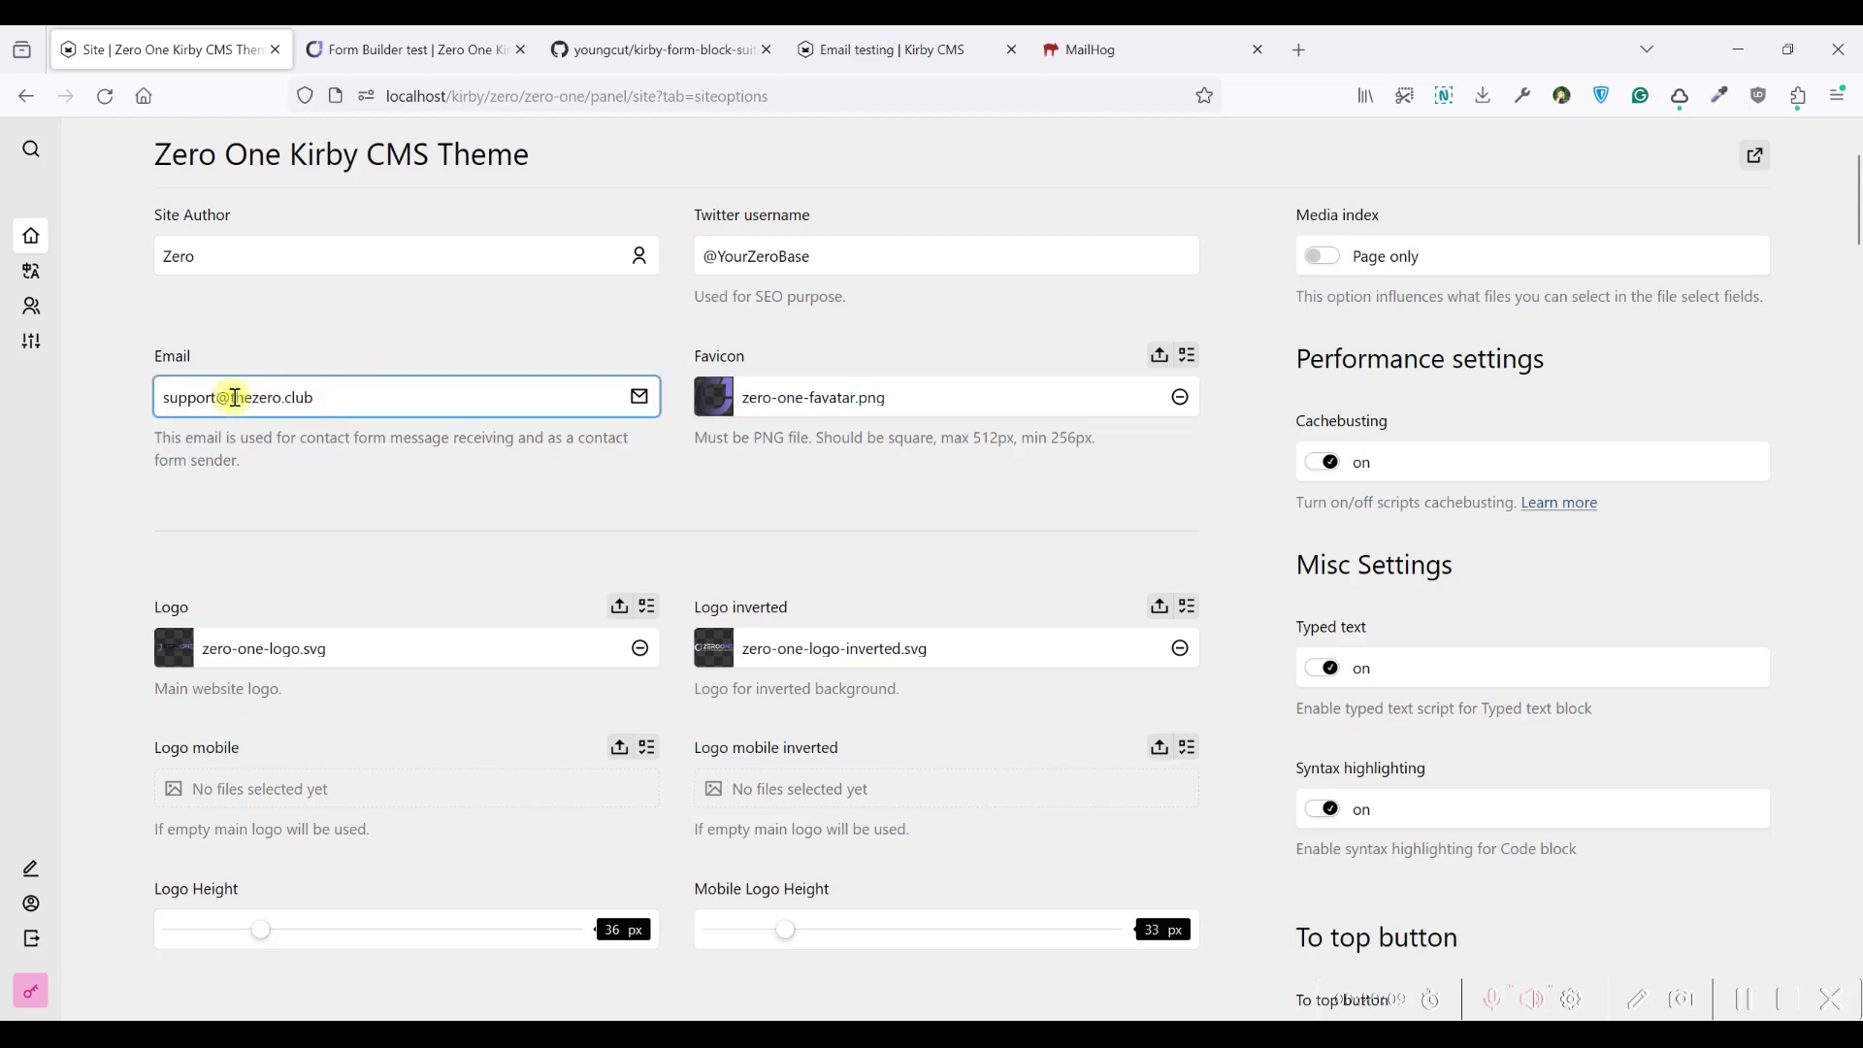
pyautogui.moveTo(316, 396)
pyautogui.mouseDown()
pyautogui.moveTo(157, 398)
pyautogui.moveTo(345, 399)
pyautogui.moveTo(154, 393)
pyautogui.moveTo(321, 398)
pyautogui.mouseUp()
pyautogui.click(165, 395)
pyautogui.click(335, 398)
pyautogui.click(235, 398)
pyautogui.click(327, 398)
# Revisit the Form Builder test contact page, then return to the editor's config file
pyautogui.click(358, 445)
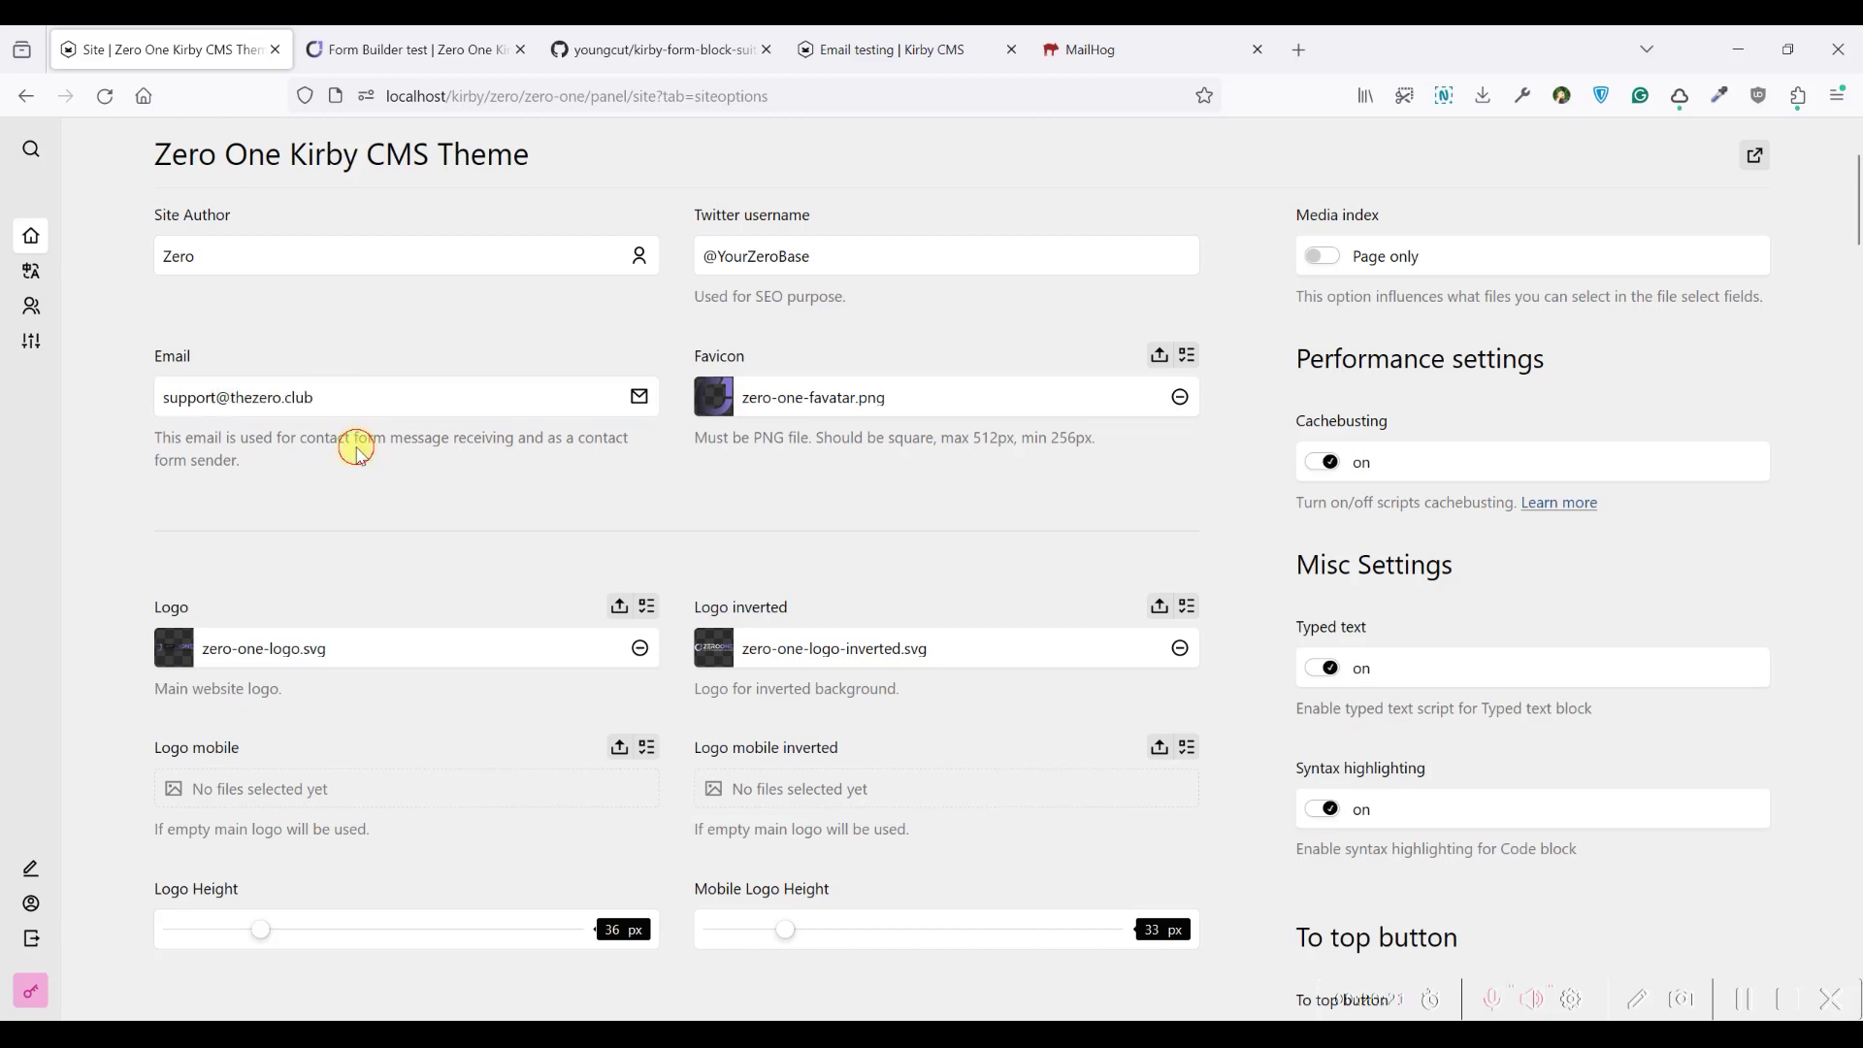
pyautogui.click(362, 44)
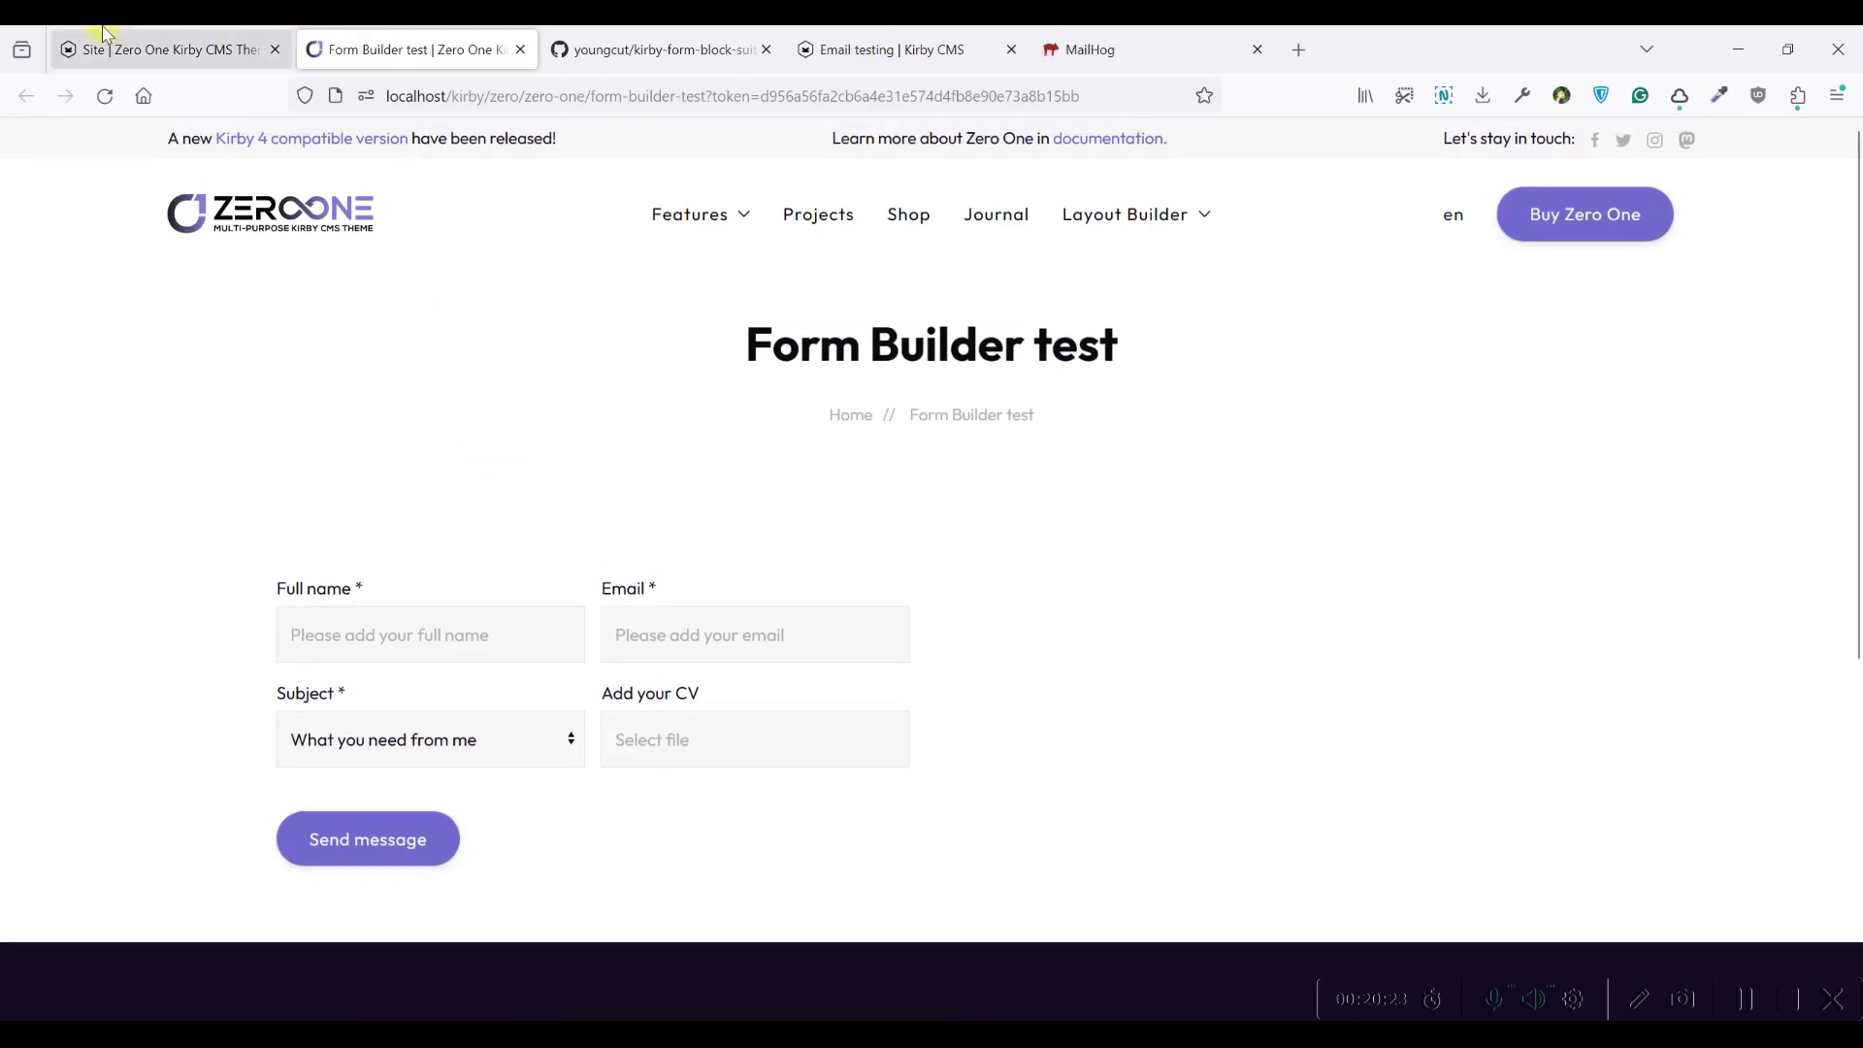
pyautogui.hotkey('ctrl', 'shift', 'Tab')
pyautogui.hotkey('alt', 'Tab')
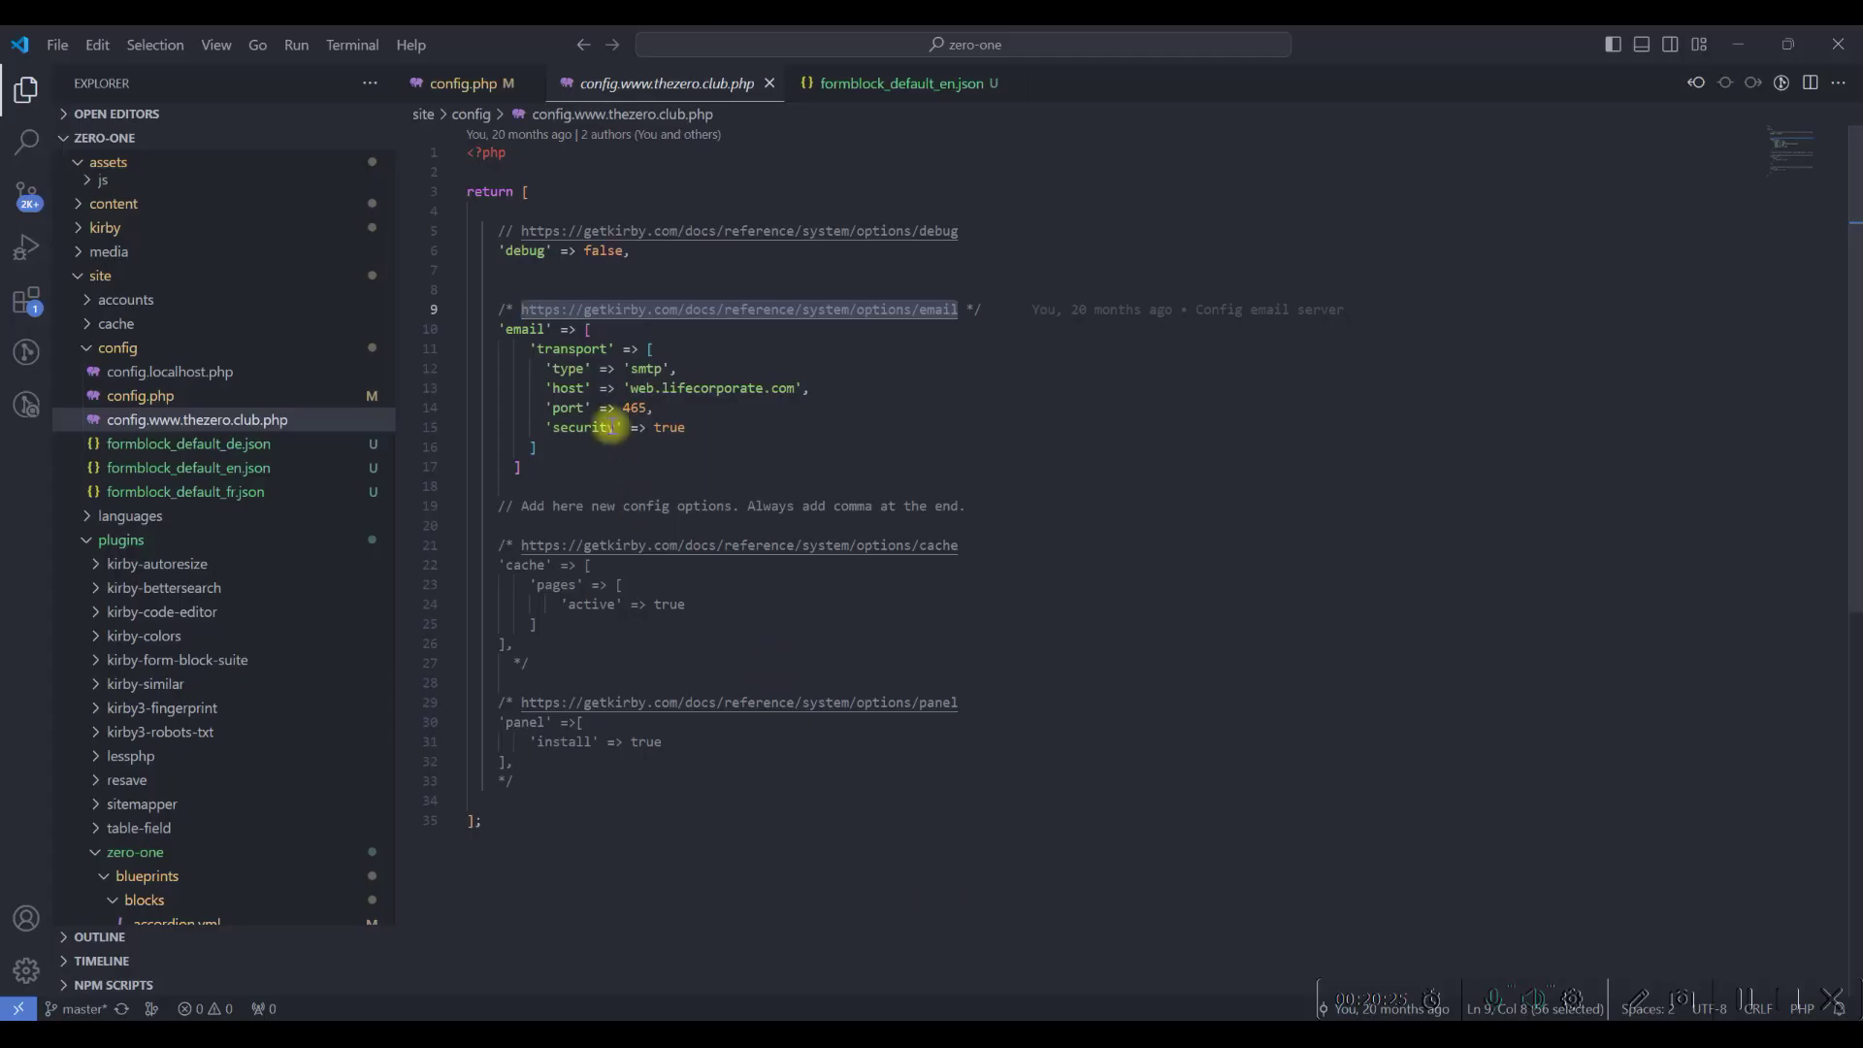
# Review the Form Block Suite sender settings on lines 21–29 of config.php
pyautogui.click(497, 83)
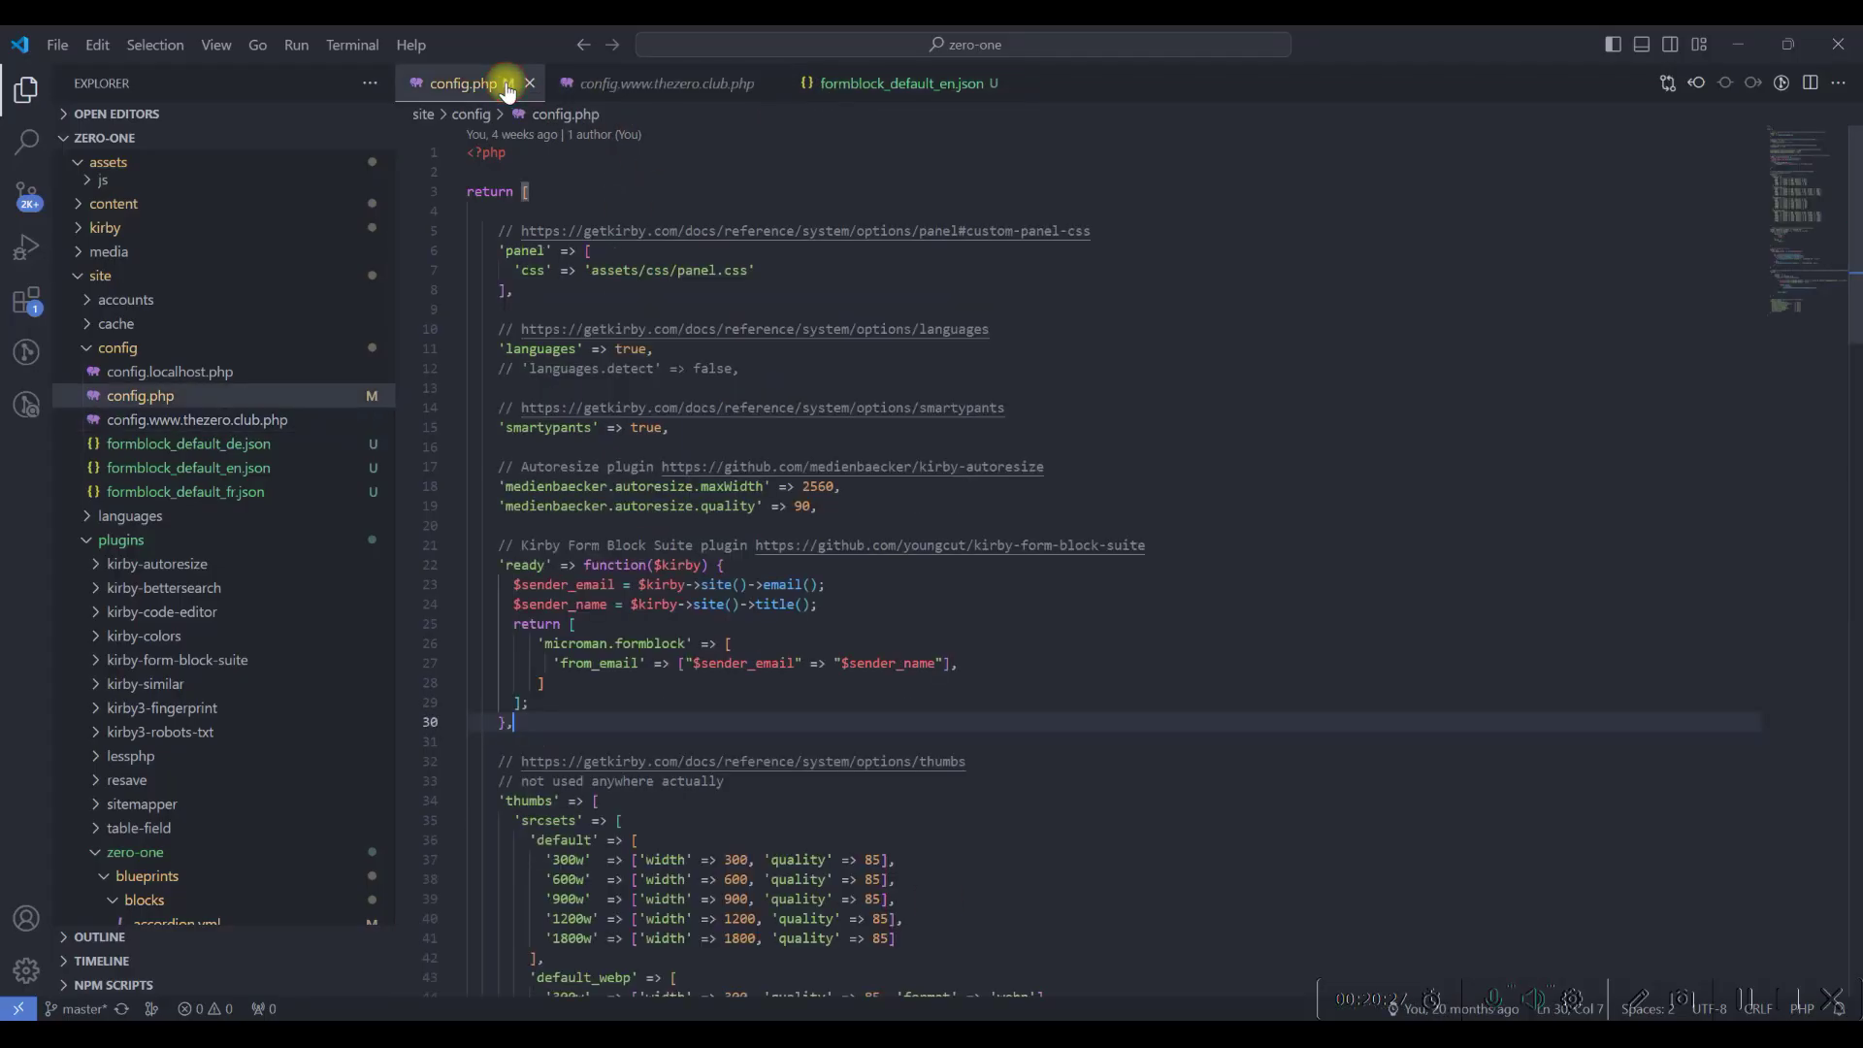
pyautogui.scroll(-2, 697, 366)
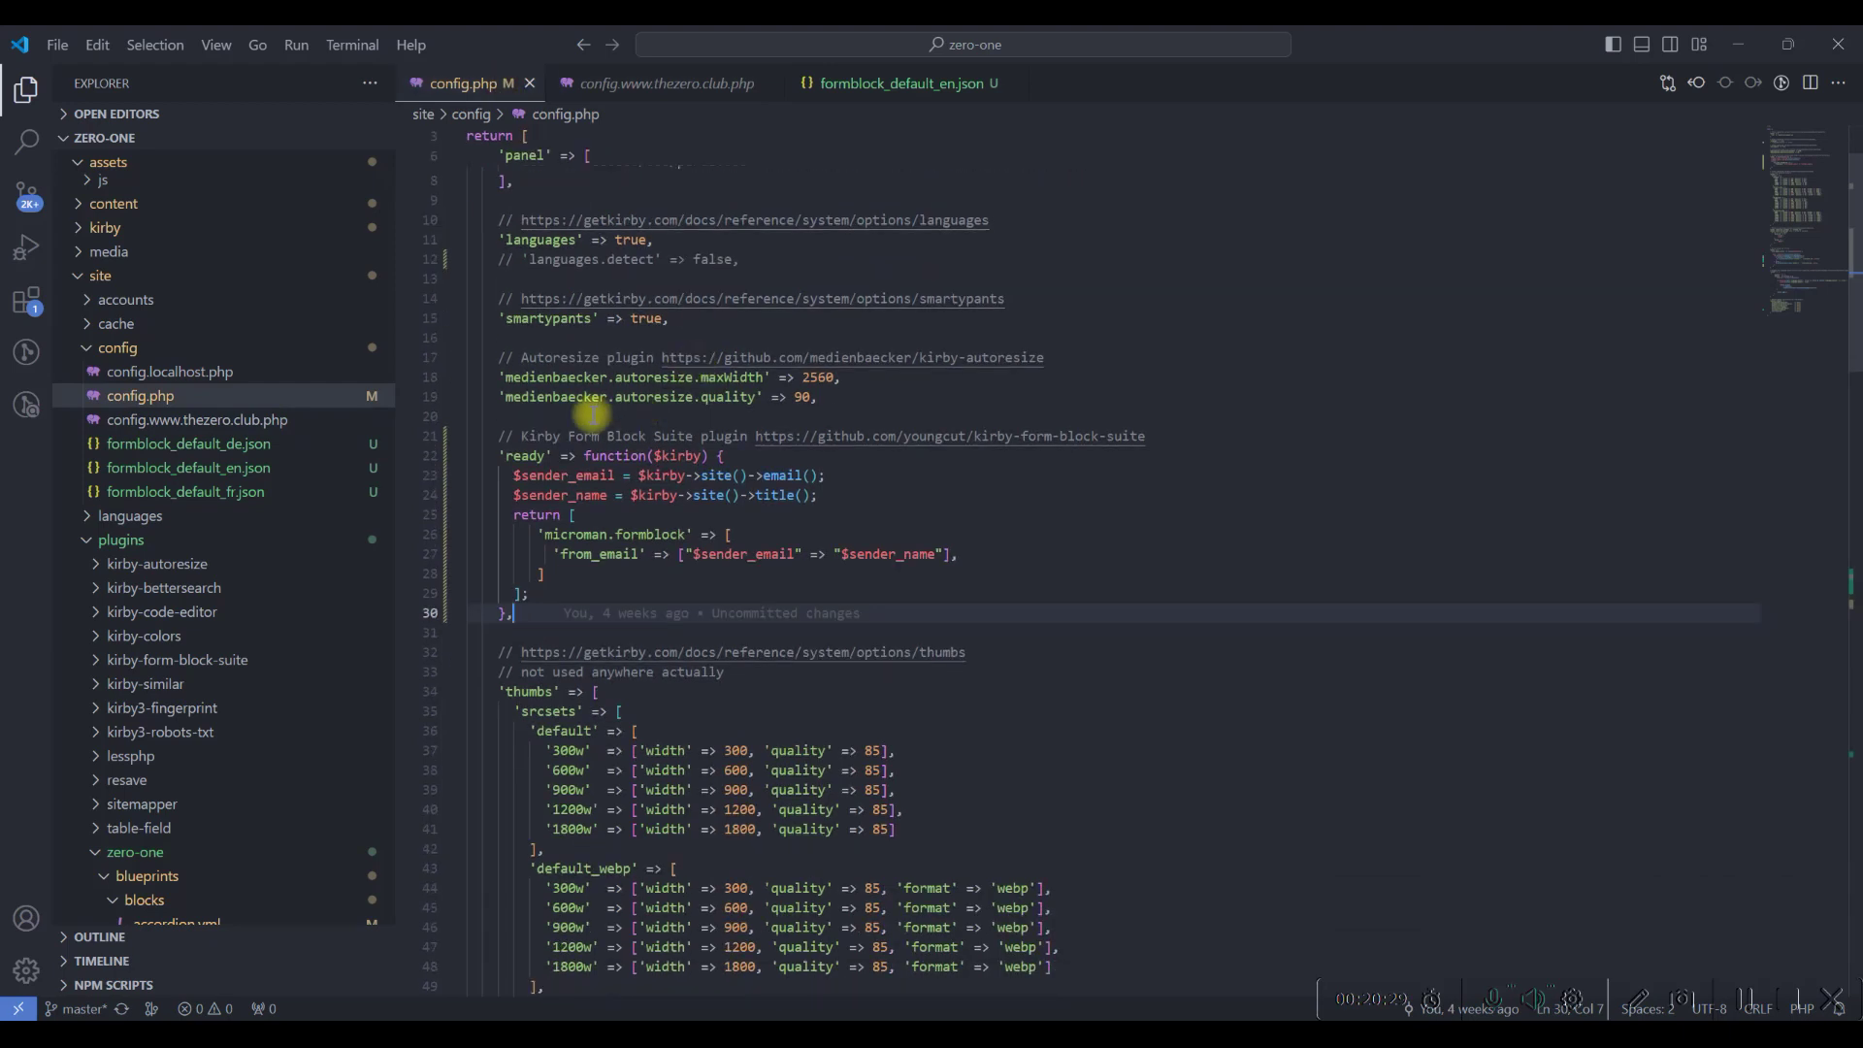
pyautogui.scroll(-2, 604, 416)
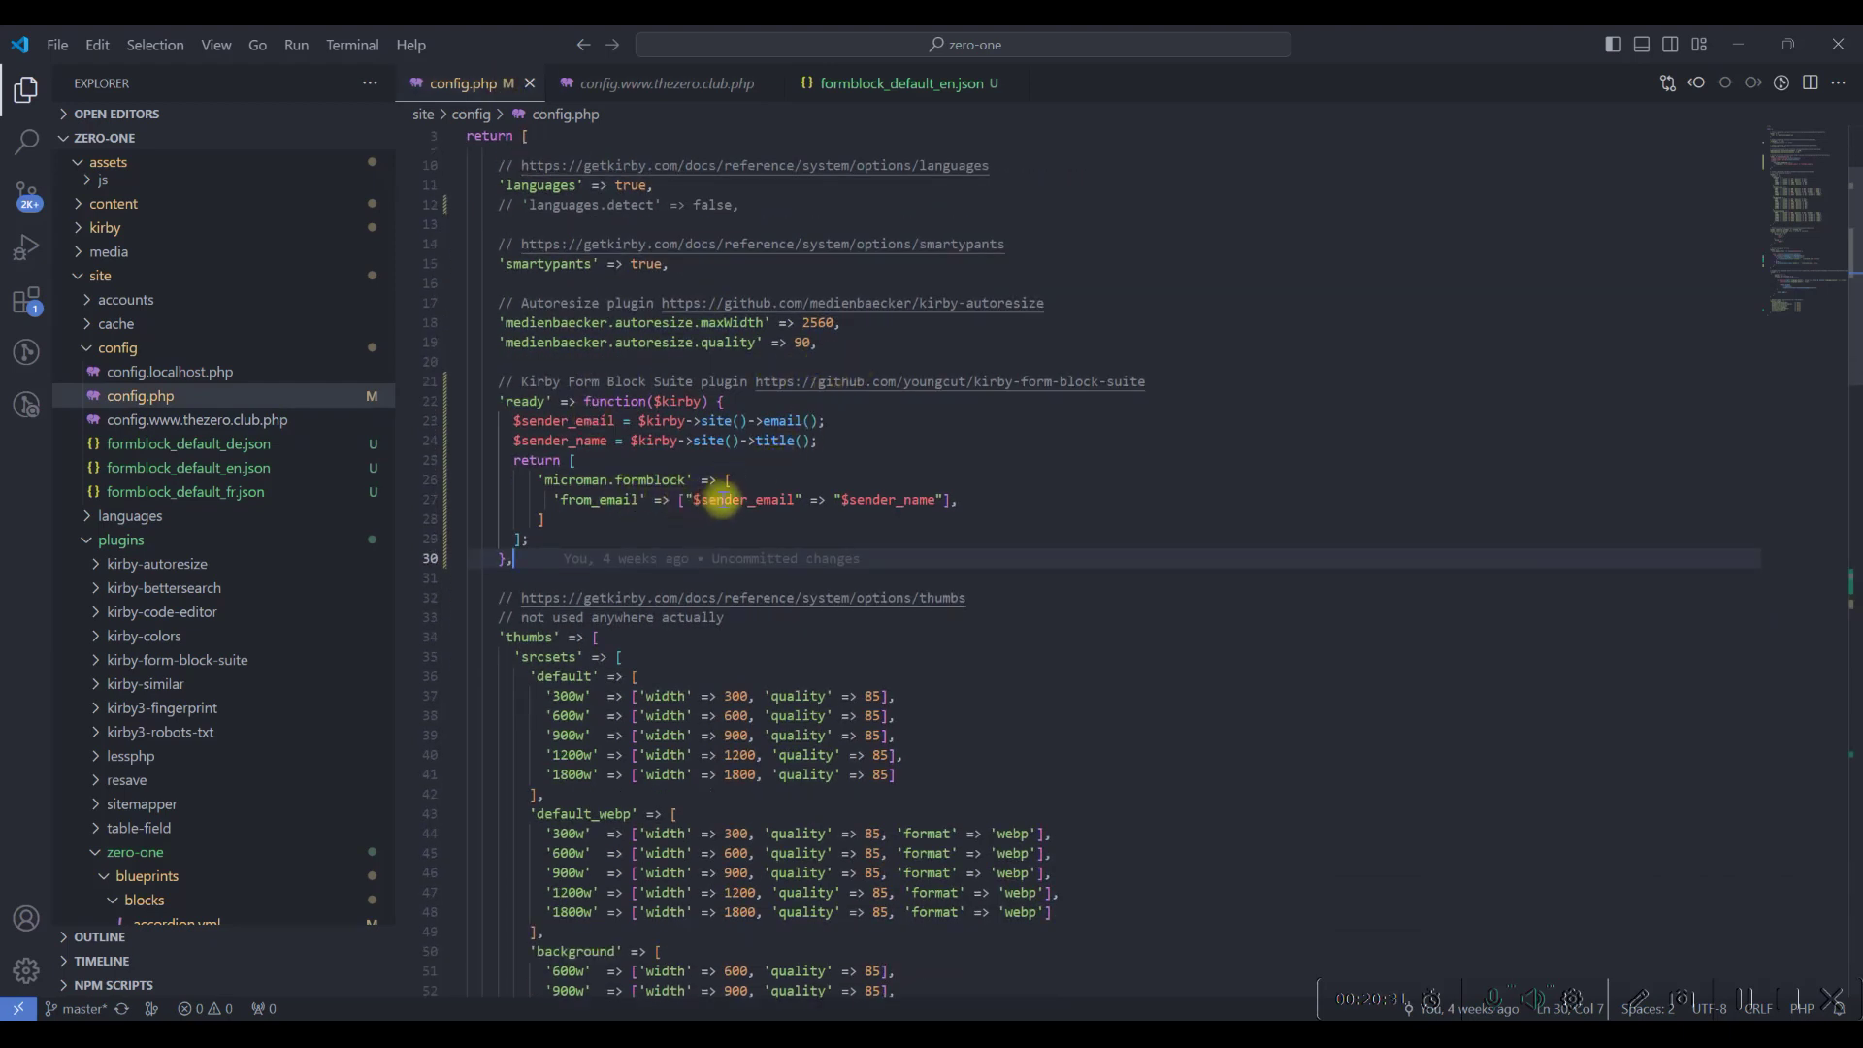
pyautogui.moveTo(499, 381)
pyautogui.mouseDown()
pyautogui.moveTo(536, 554)
pyautogui.moveTo(470, 361)
pyautogui.mouseUp()
pyautogui.click(1240, 1014)
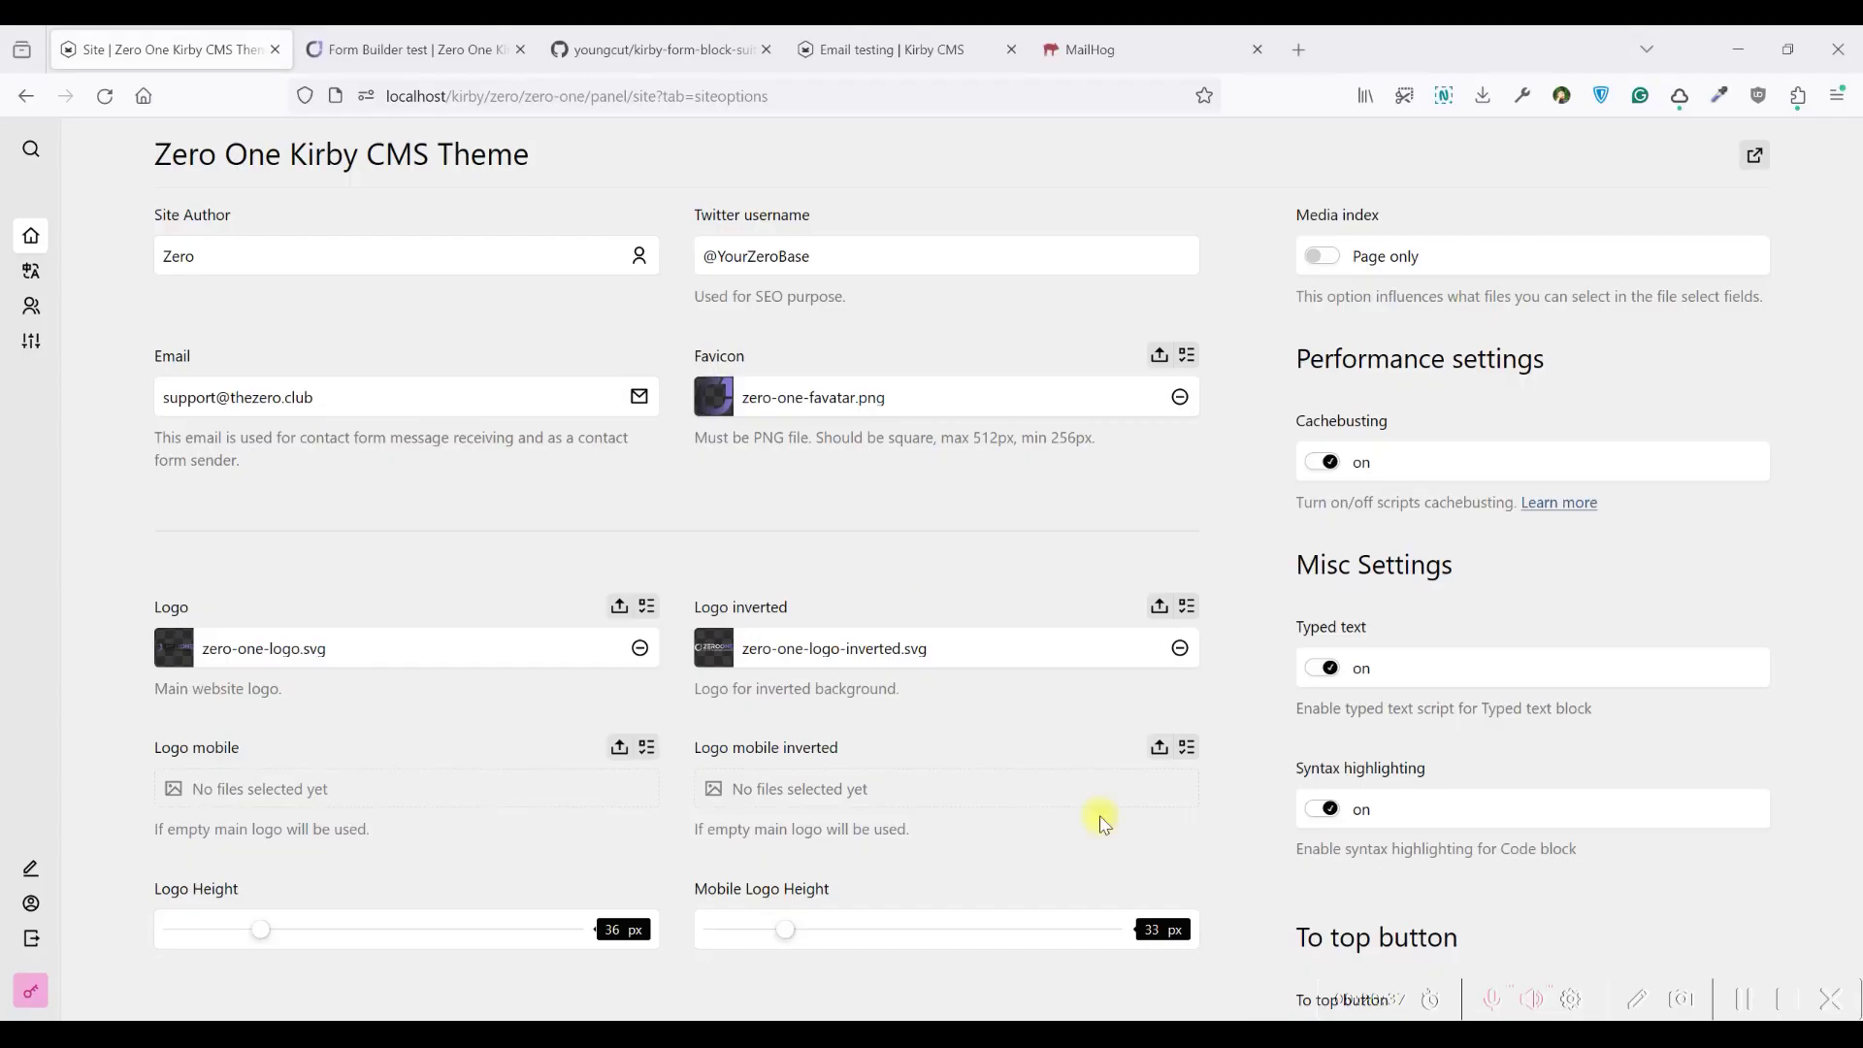
# Compare the site Email value and its help text with the frontend form's Email input
pyautogui.moveTo(372, 400); pyautogui.dragTo(141, 386)
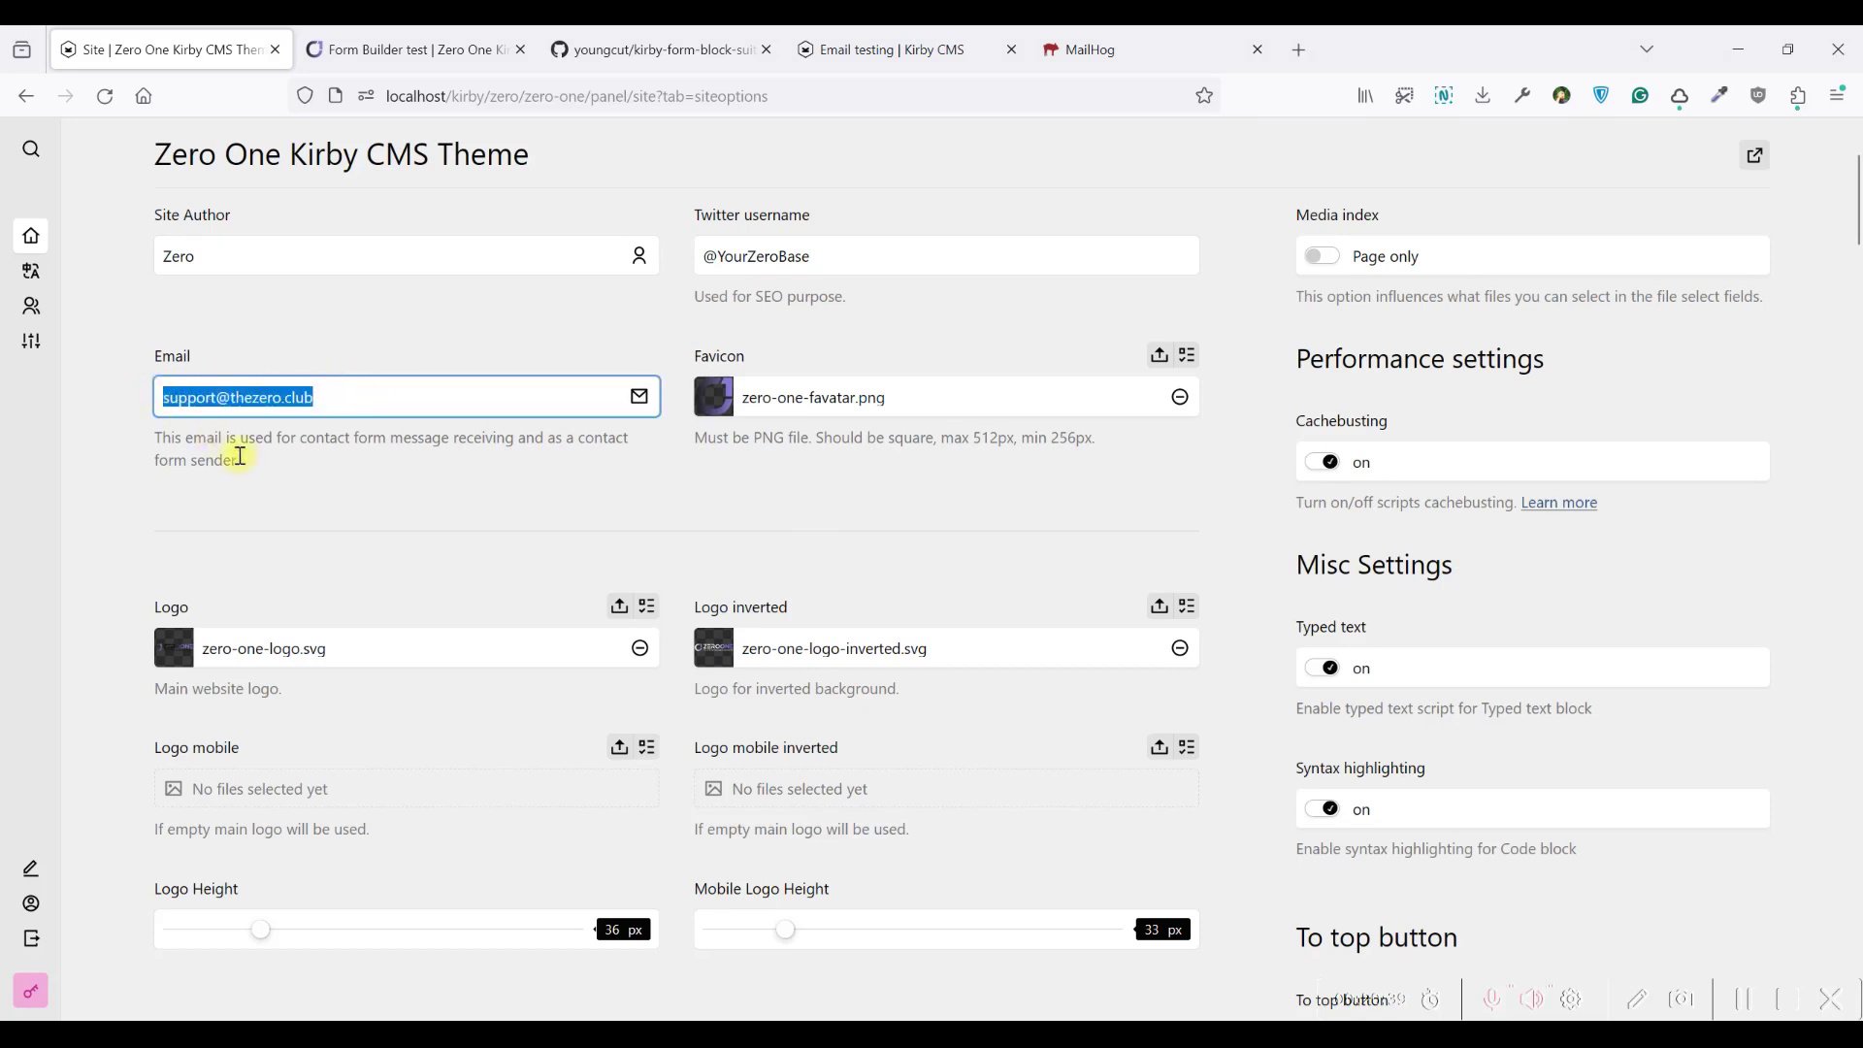
pyautogui.moveTo(241, 458); pyautogui.dragTo(158, 438)
pyautogui.click(408, 49)
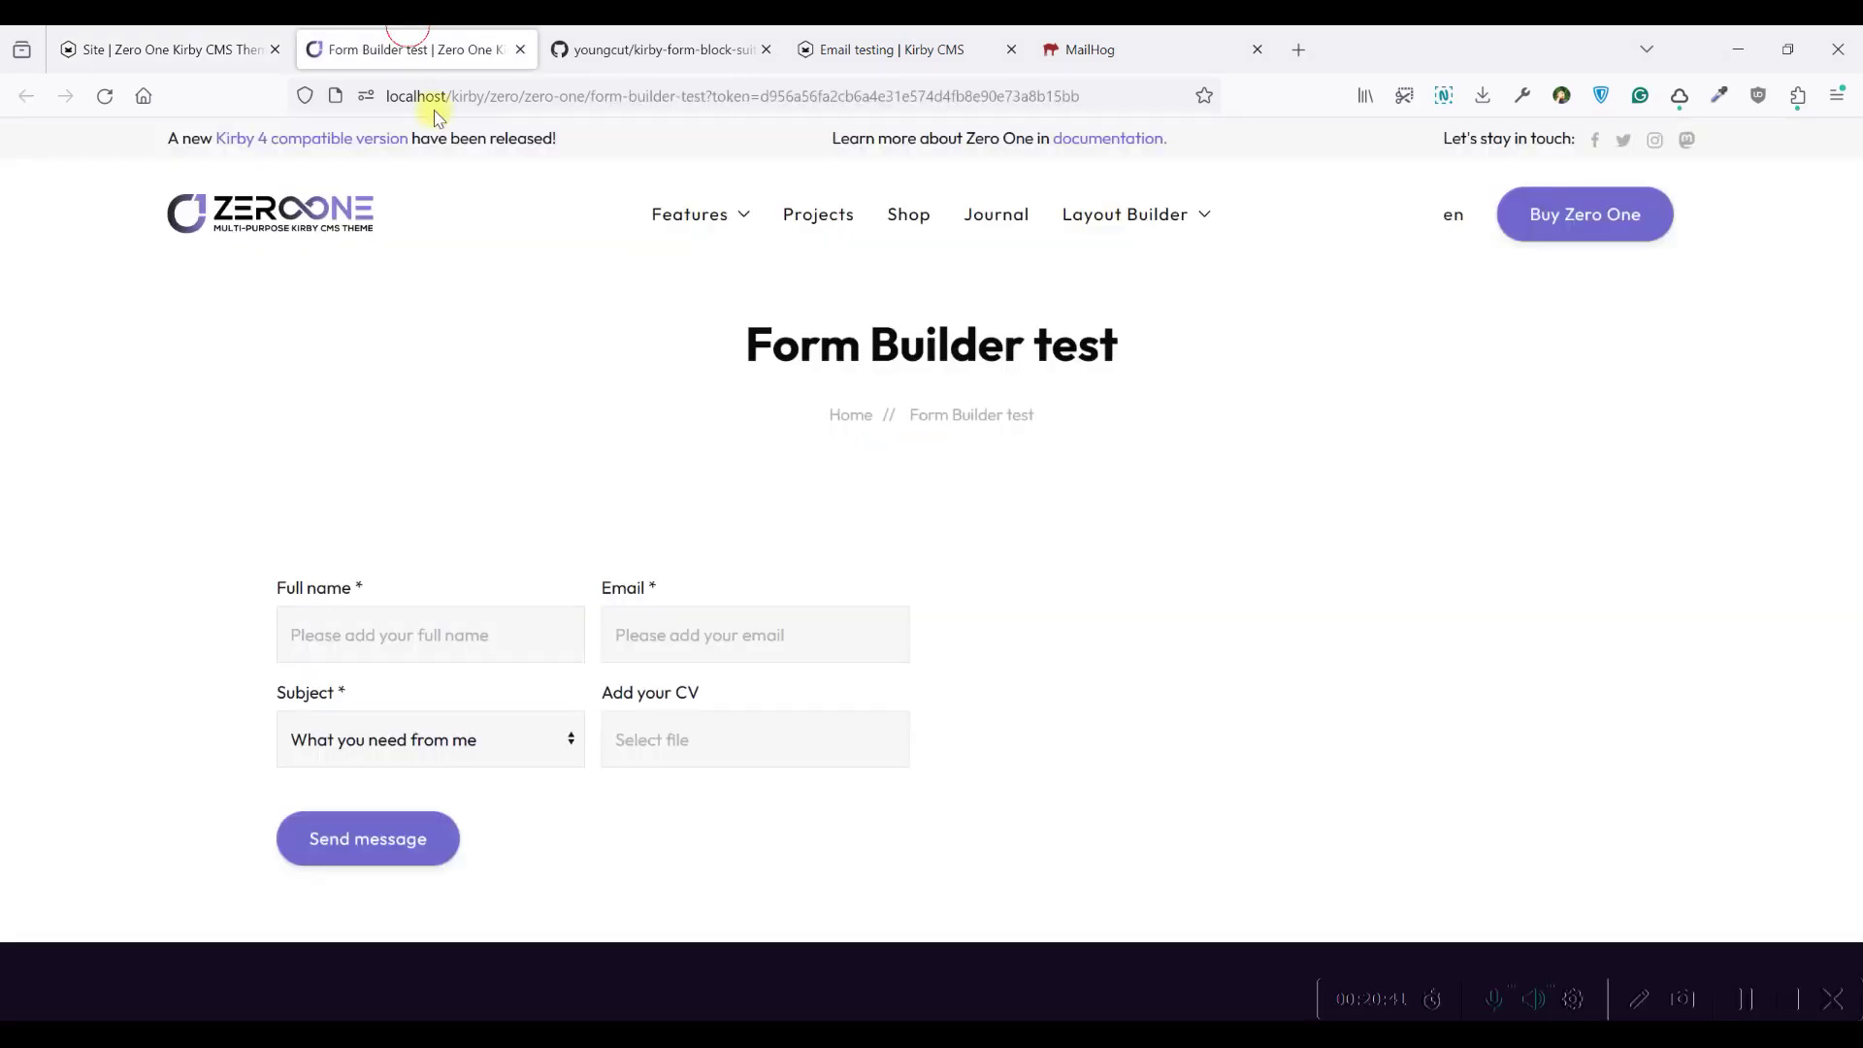
pyautogui.click(662, 636)
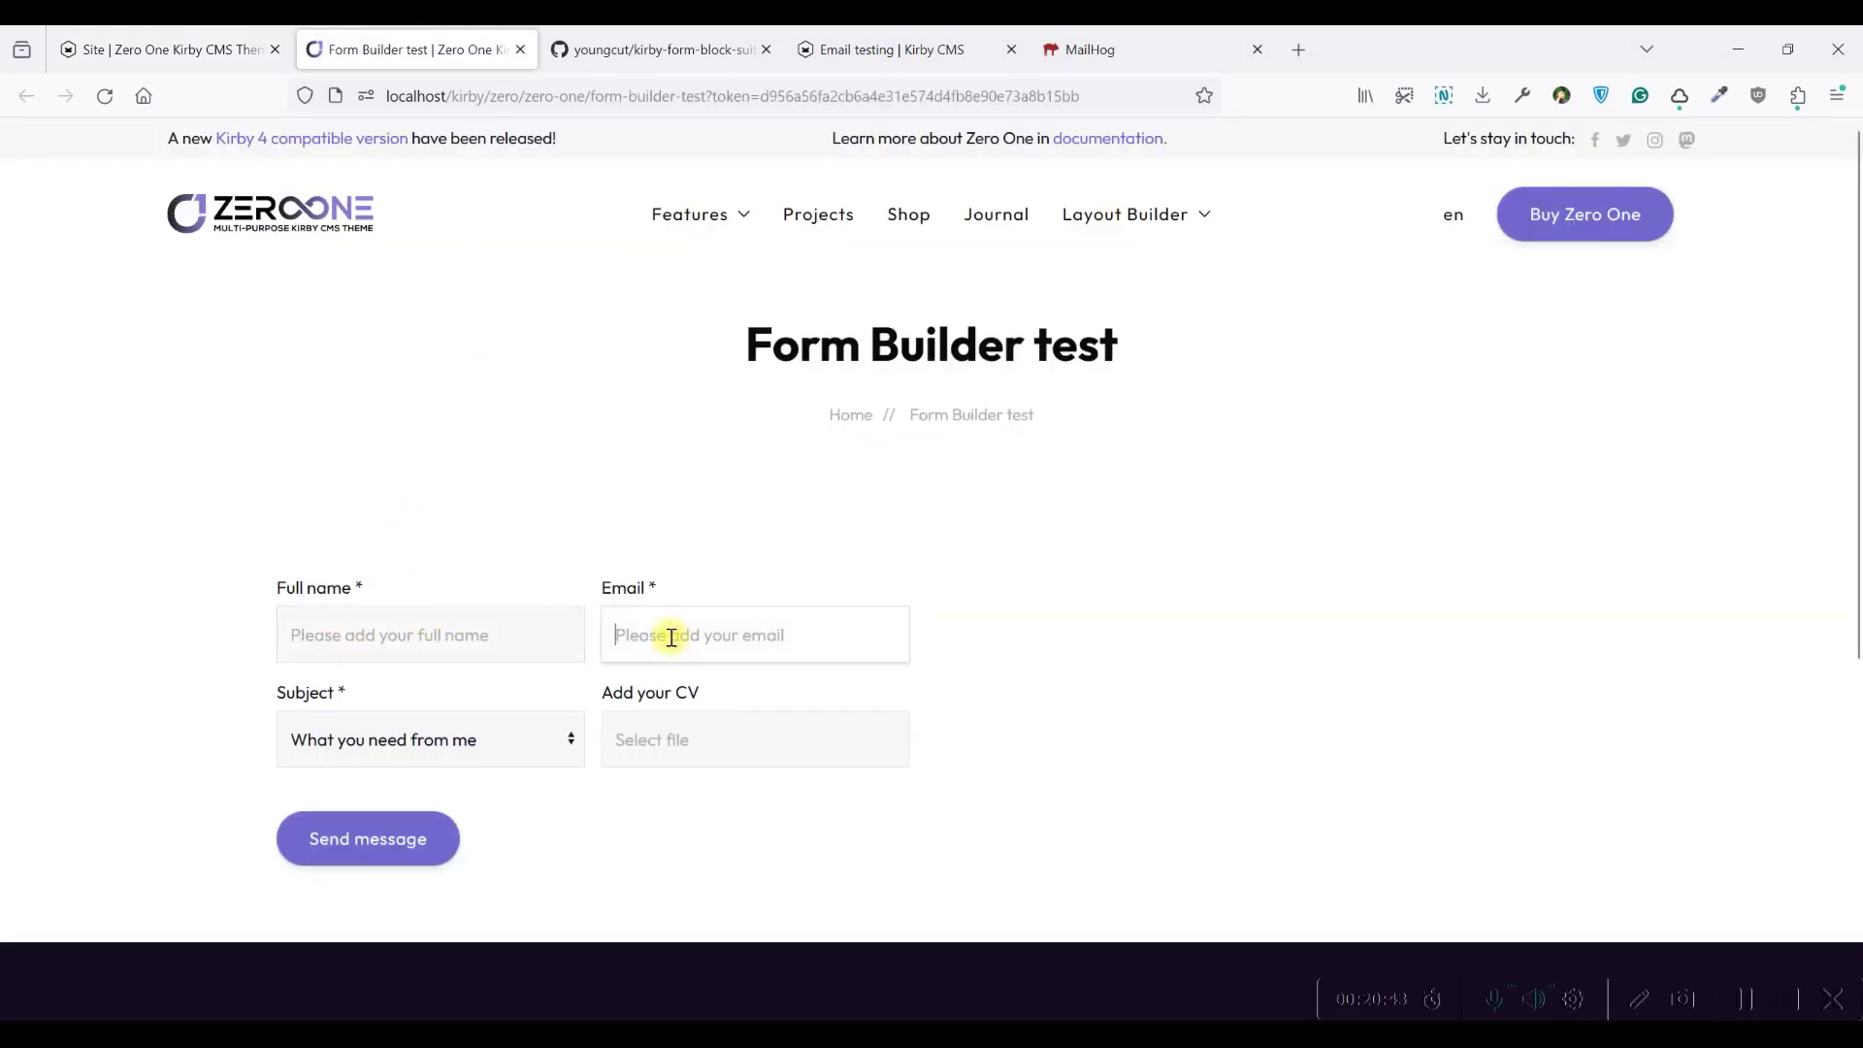
pyautogui.click(647, 553)
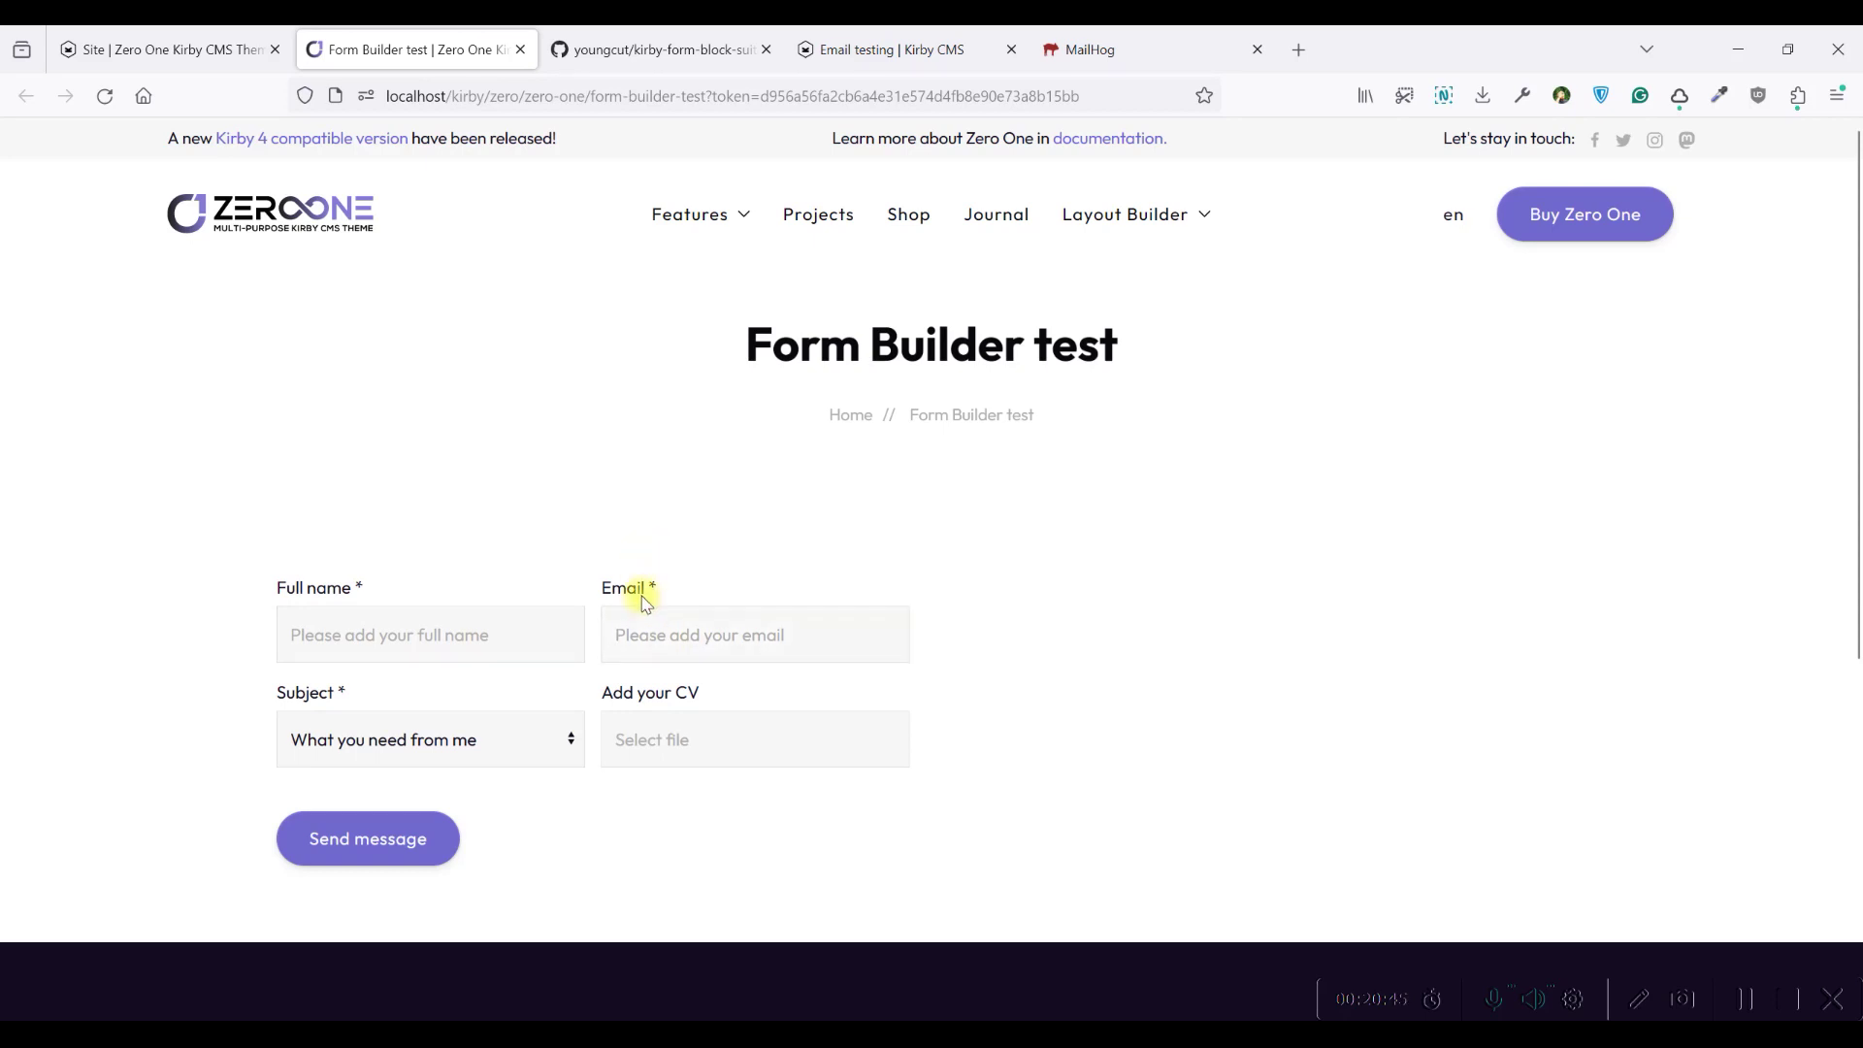
pyautogui.click(155, 41)
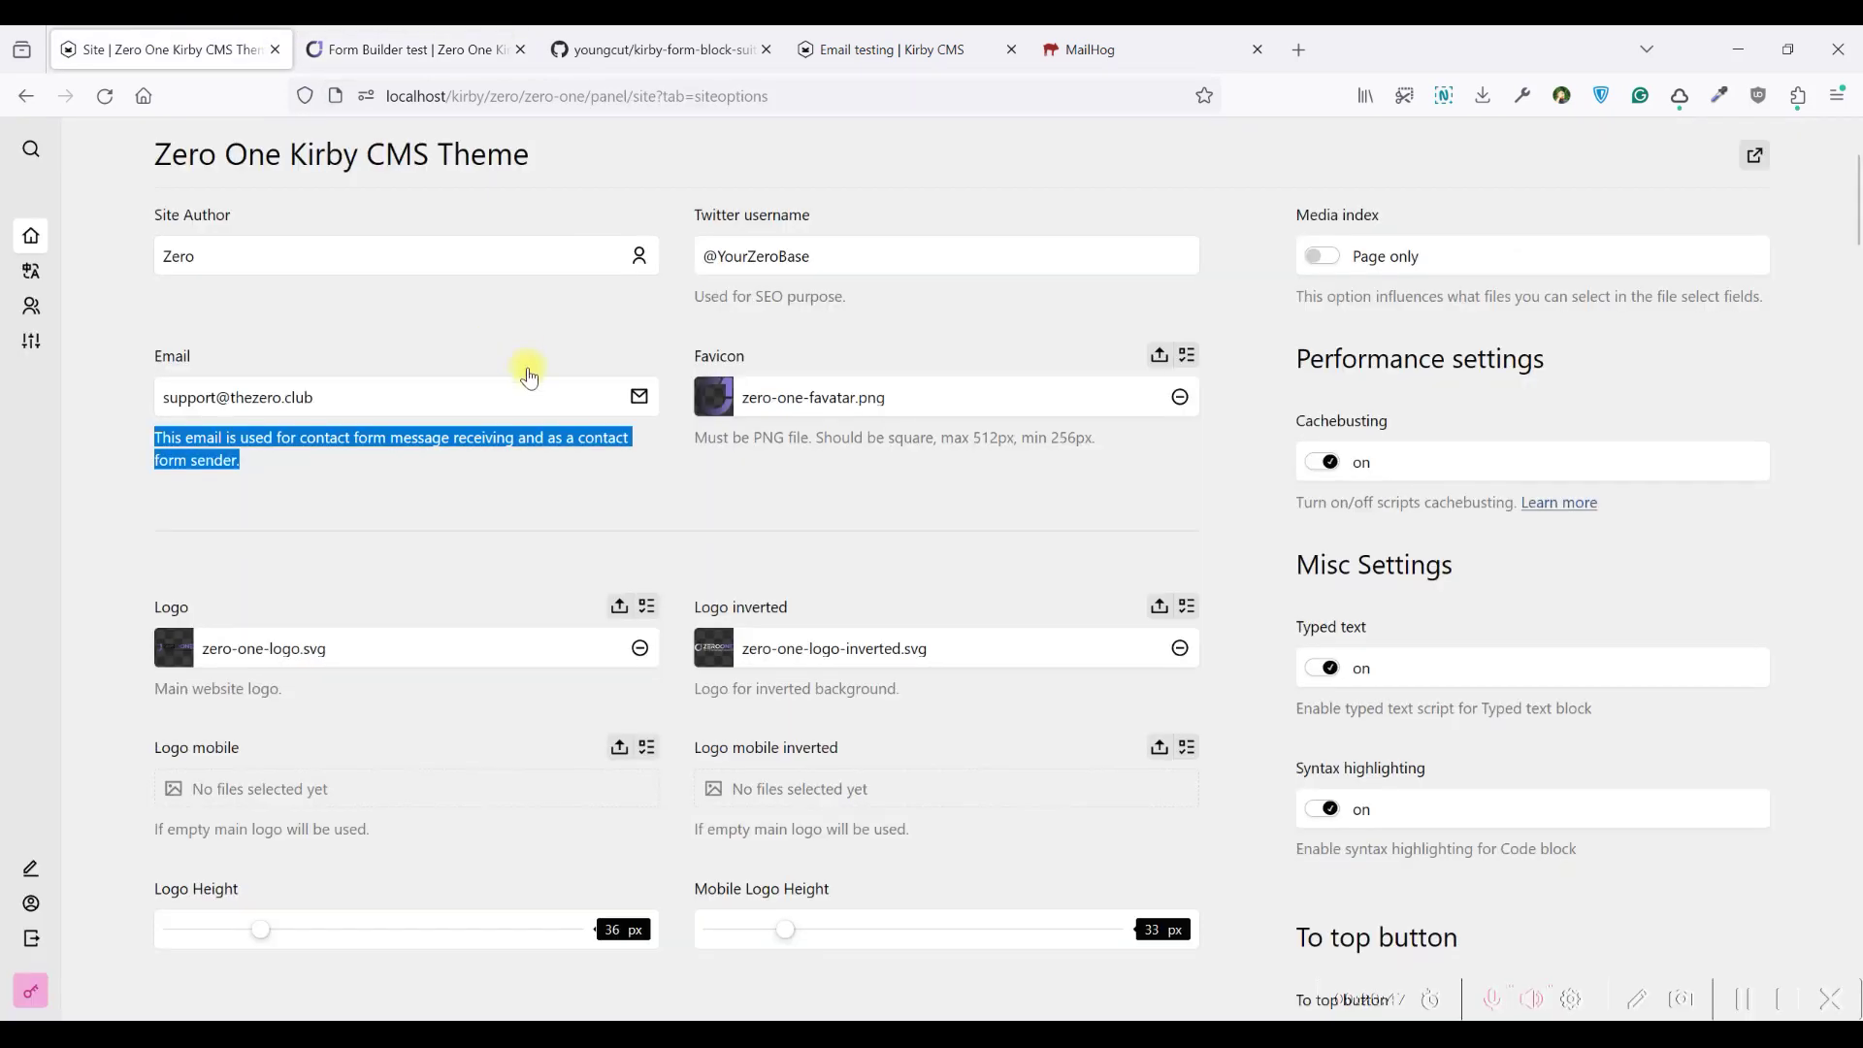
pyautogui.click(377, 463)
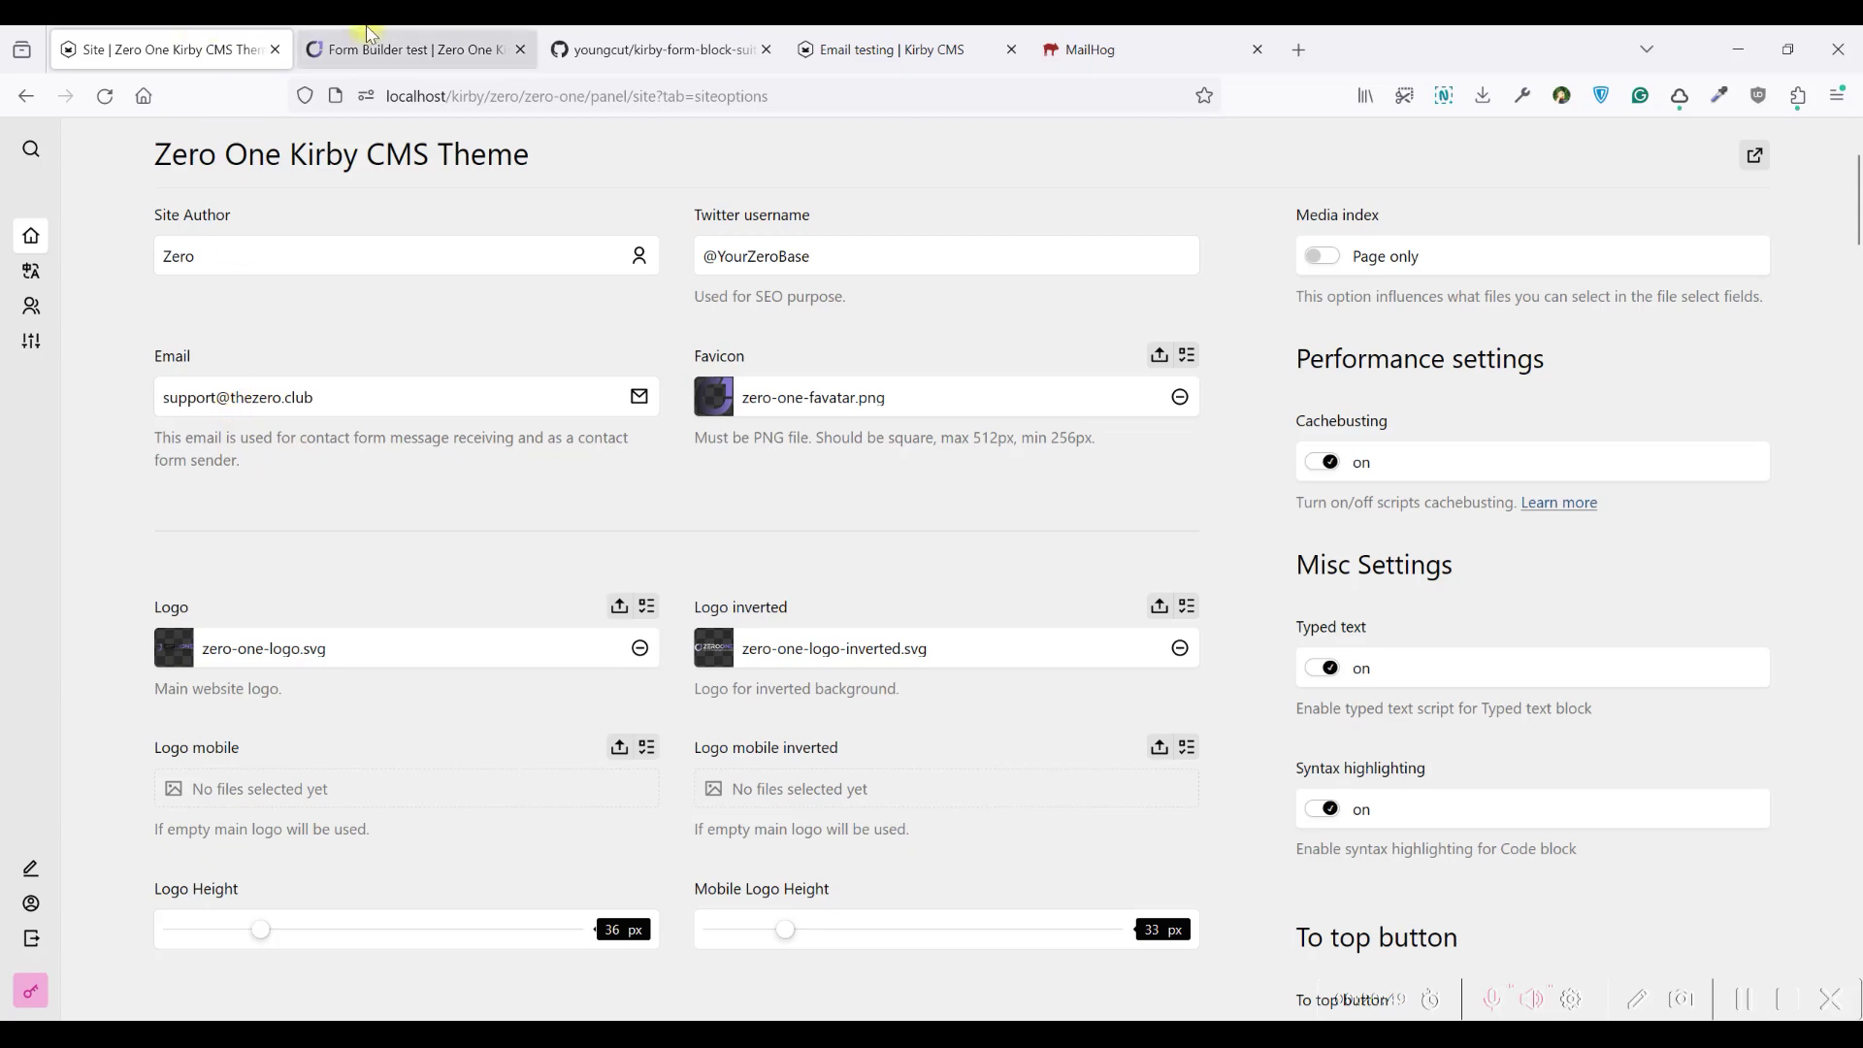
pyautogui.scroll(3, 888, 417)
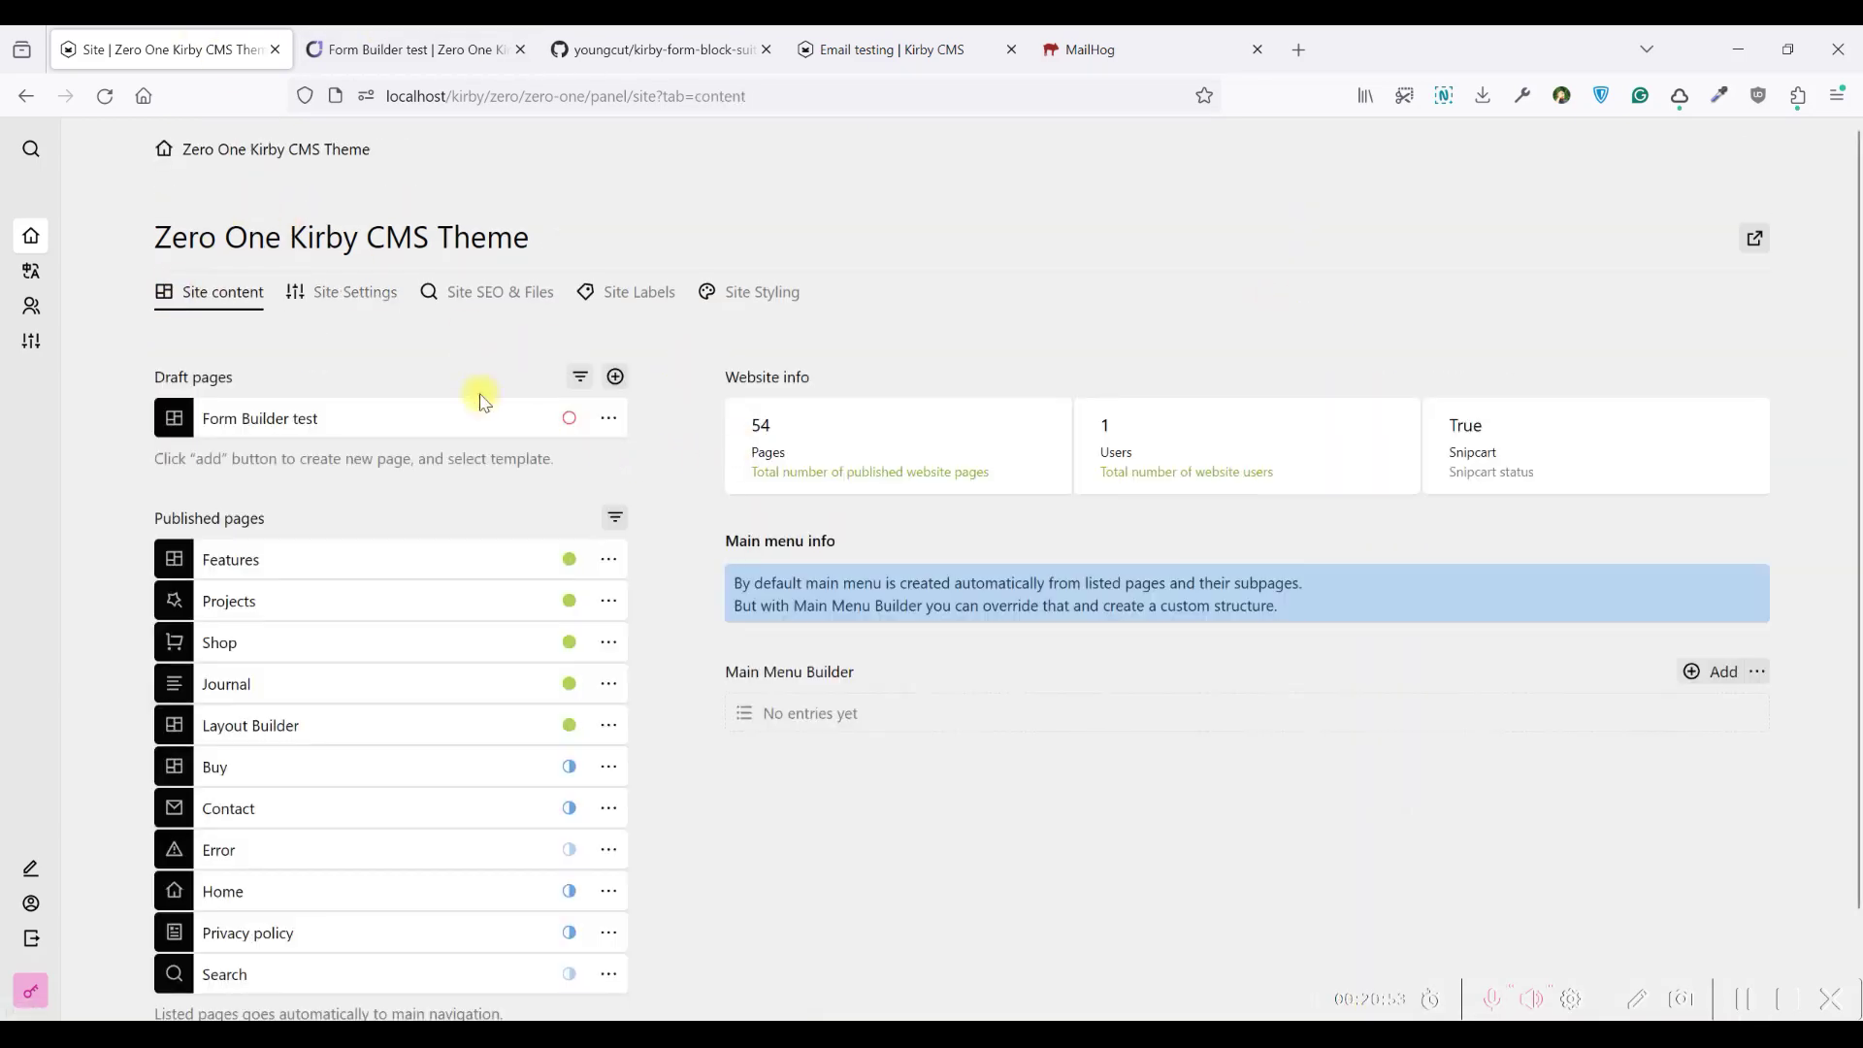
pyautogui.click(455, 420)
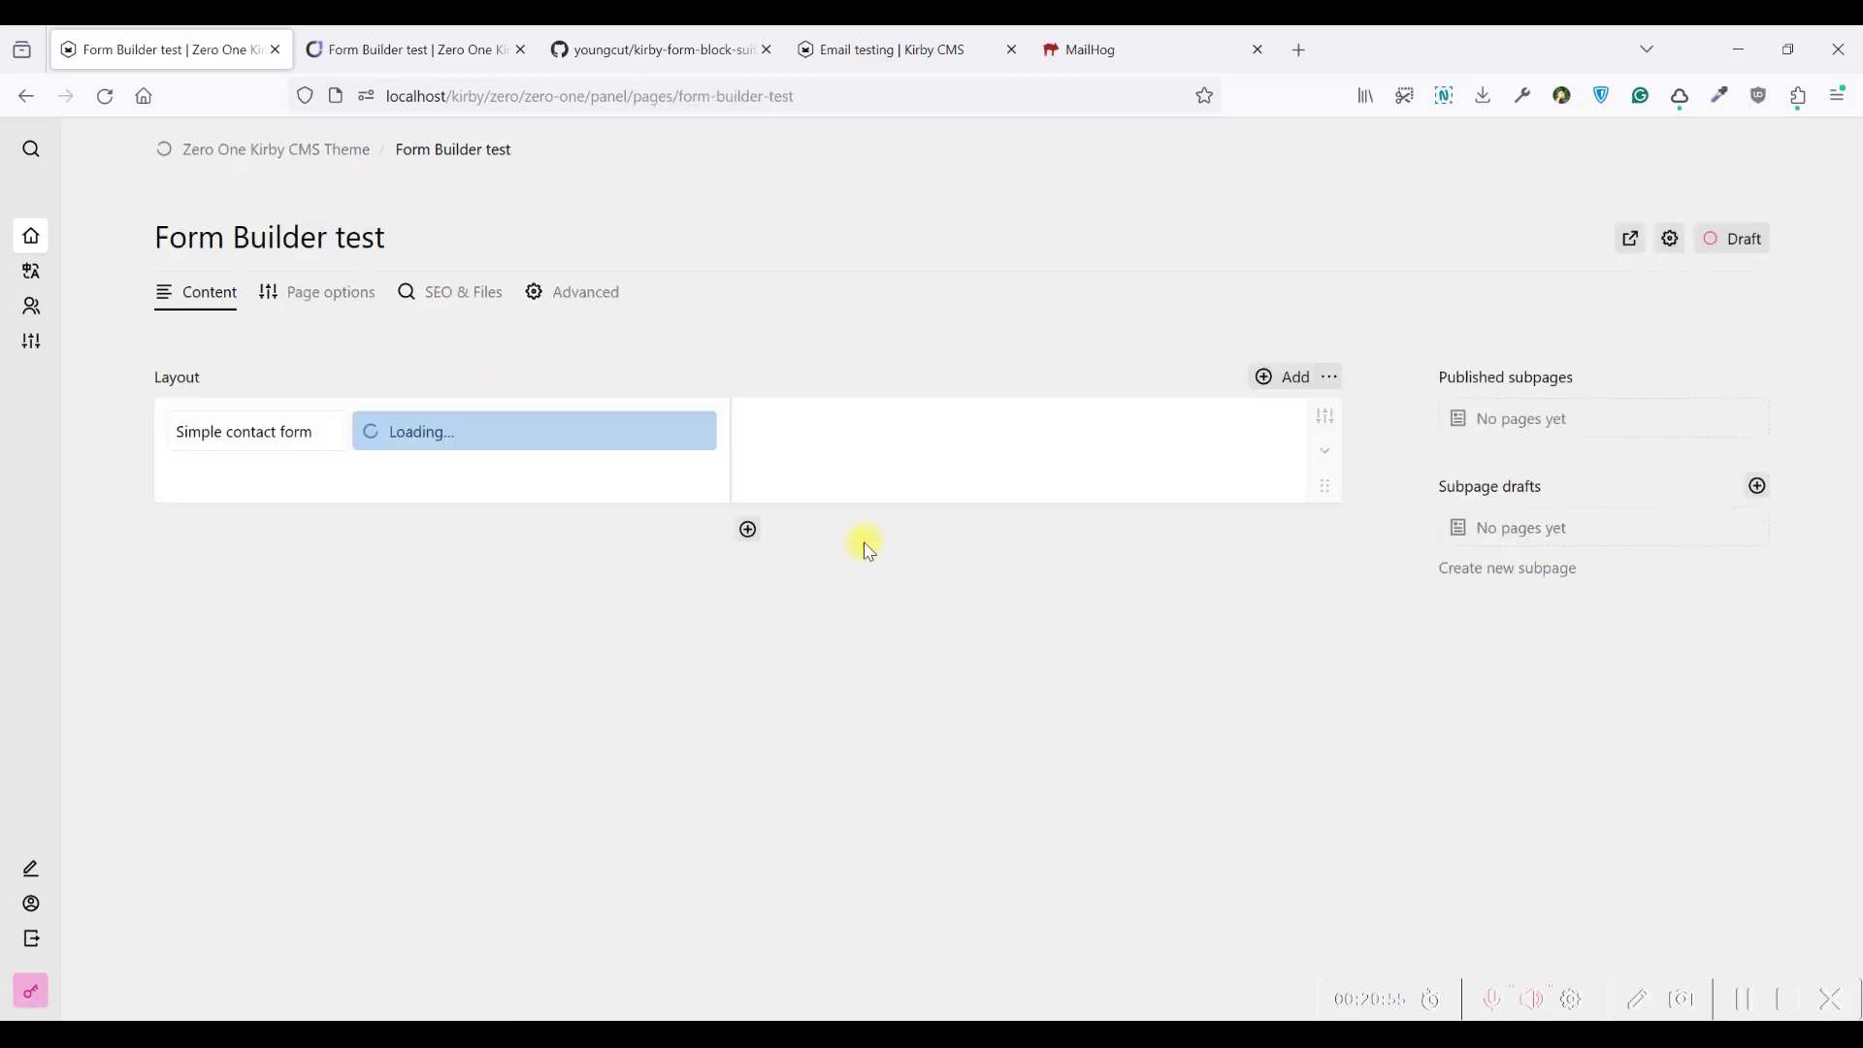
pyautogui.click(613, 442)
pyautogui.click(1655, 139)
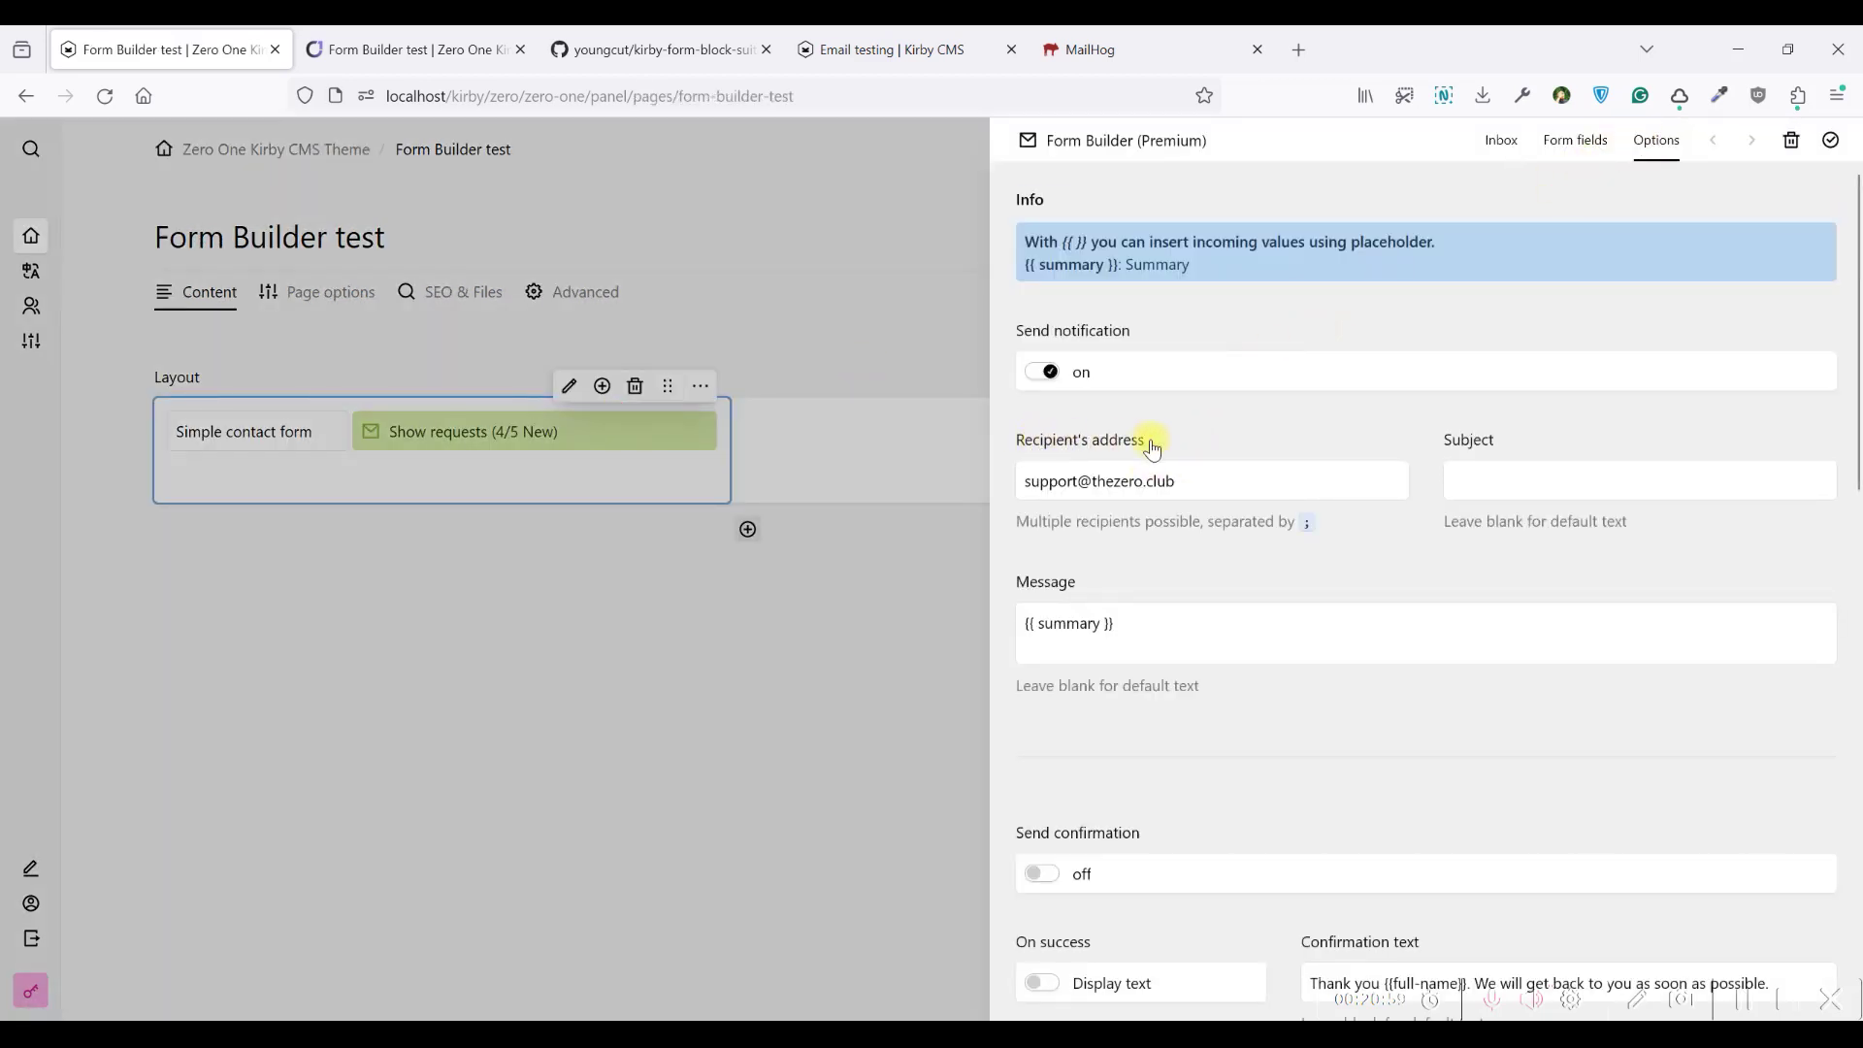
pyautogui.click(1191, 478)
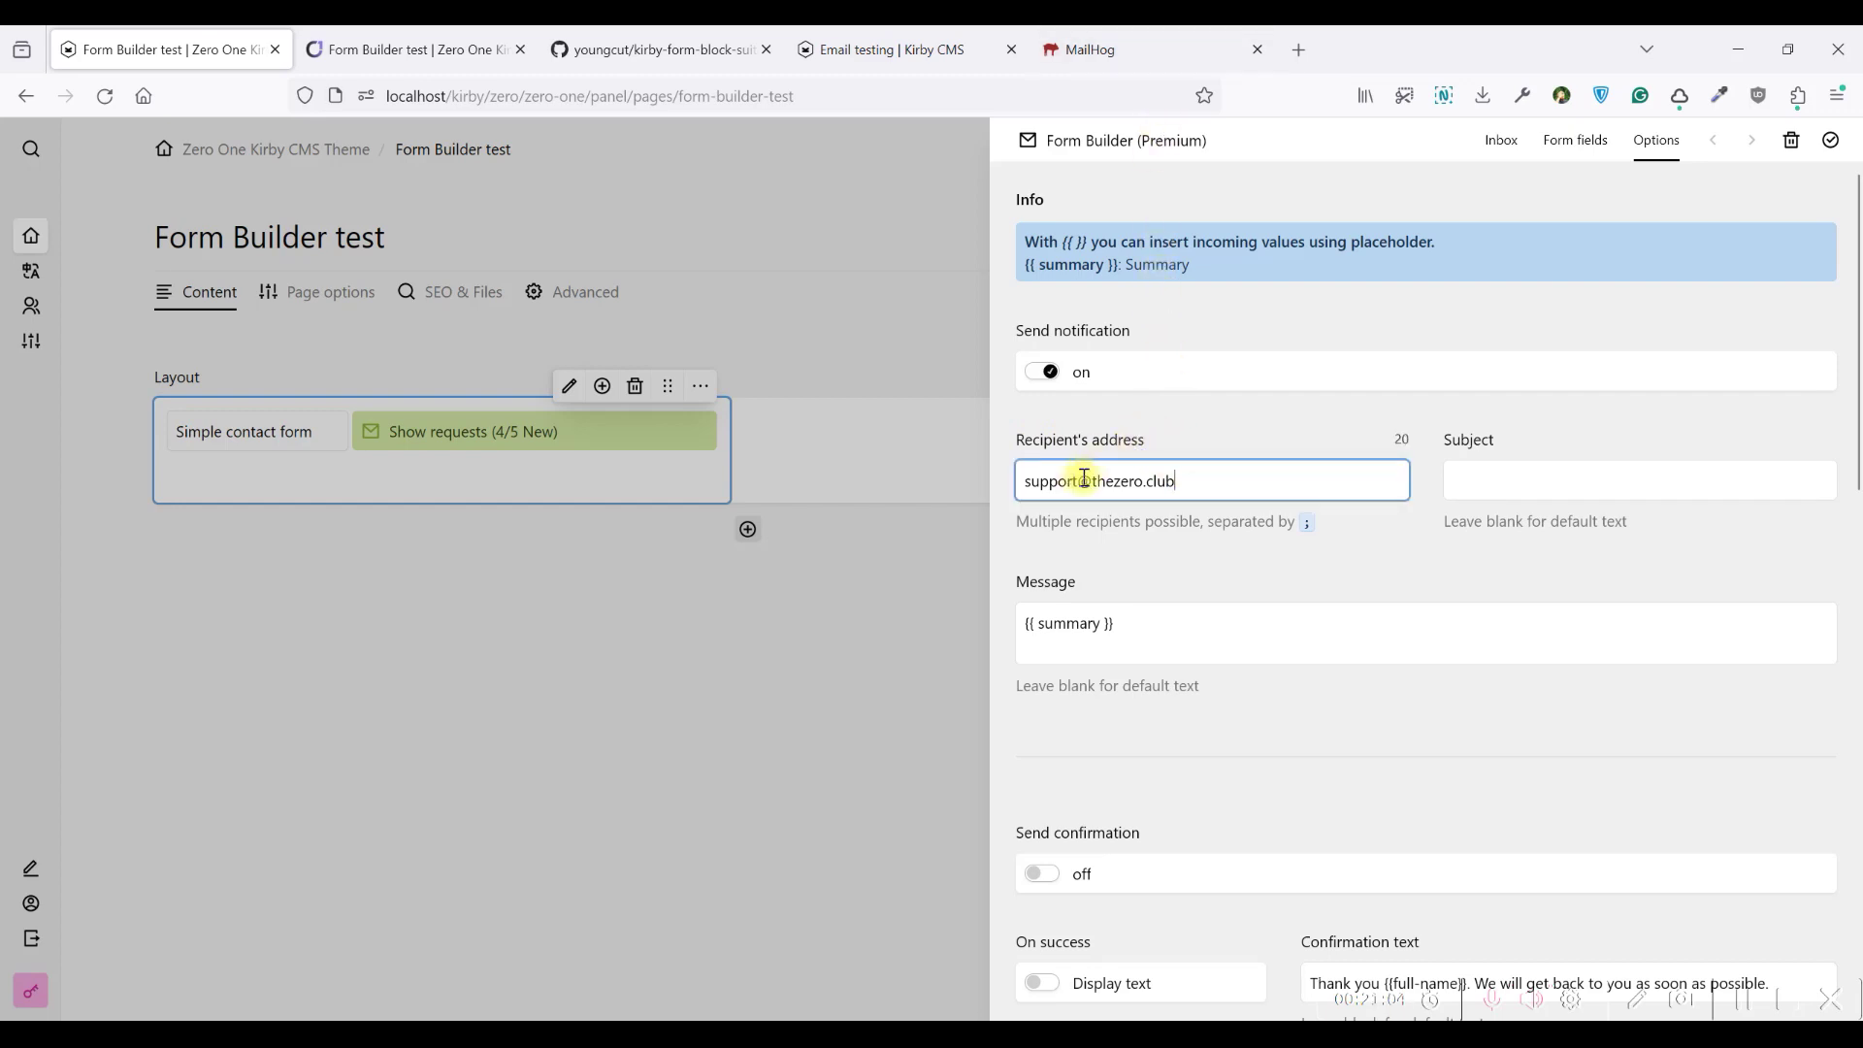
pyautogui.click(320, 158)
pyautogui.click(308, 151)
pyautogui.click(366, 292)
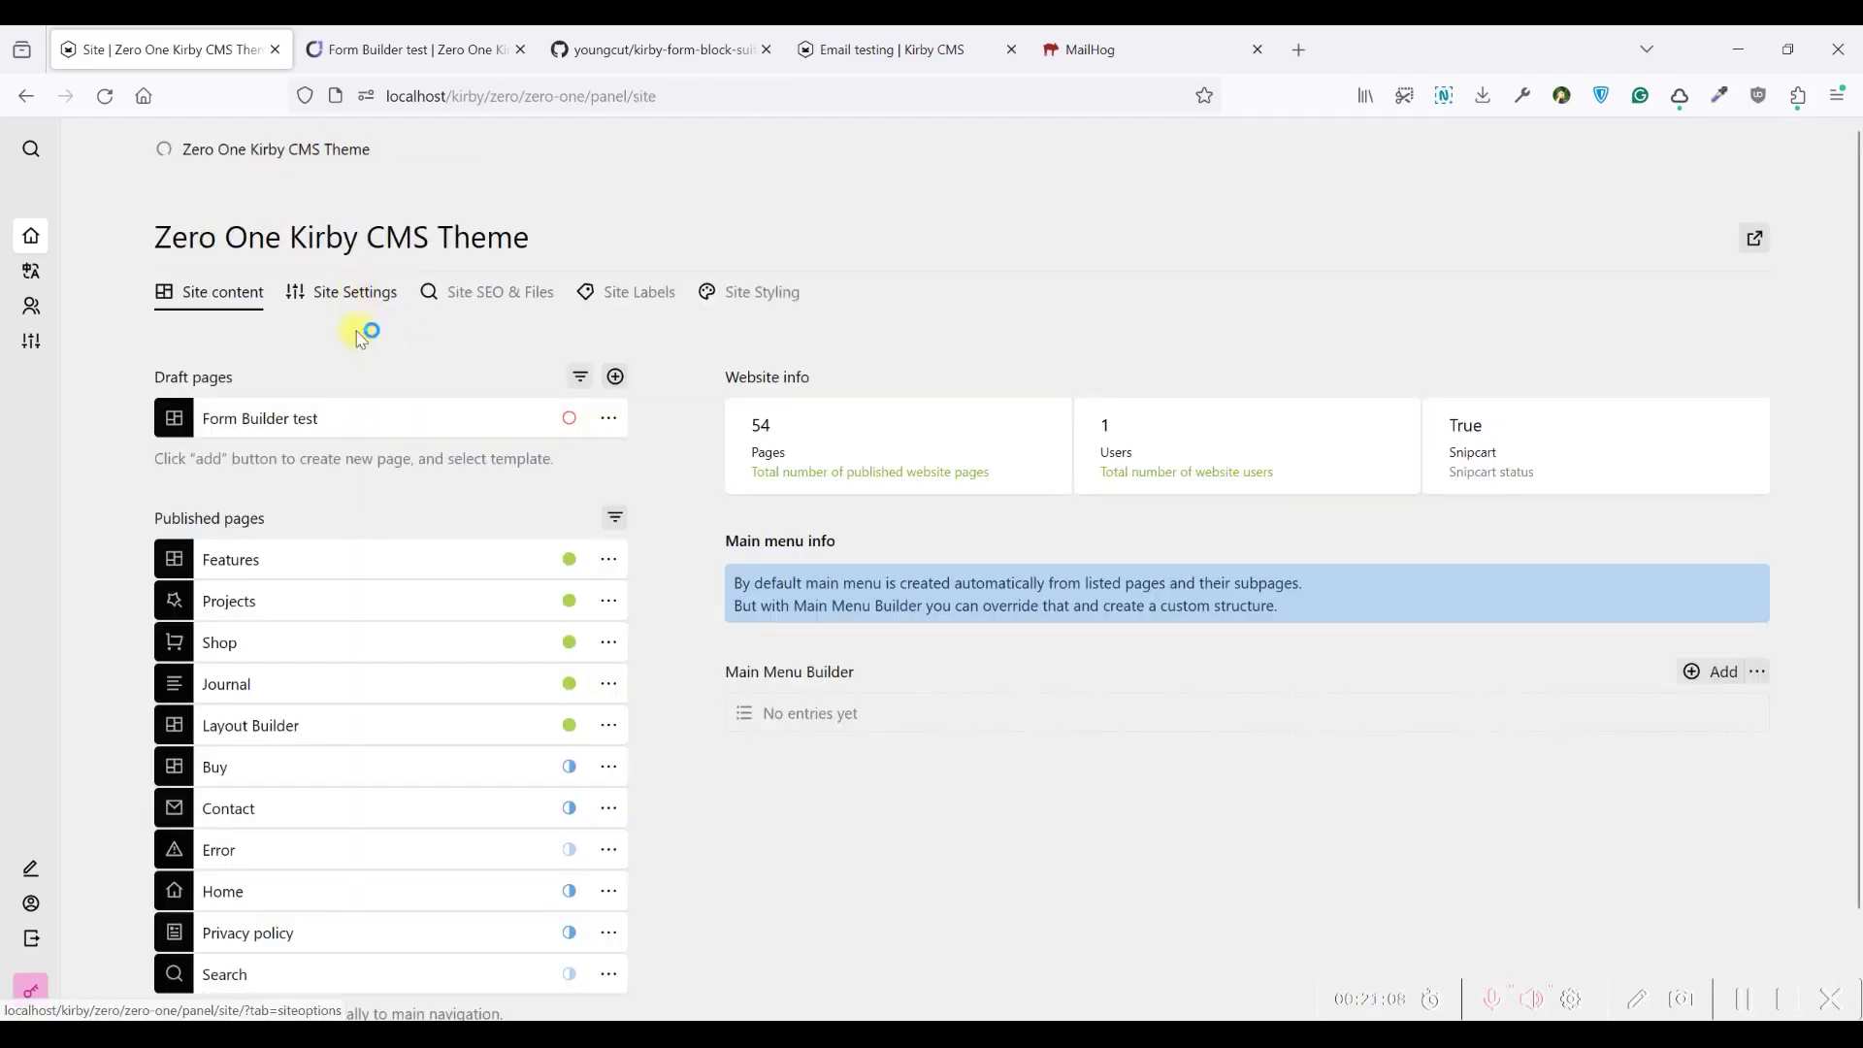
pyautogui.moveTo(220, 472); pyautogui.dragTo(159, 475)
pyautogui.moveTo(349, 619); pyautogui.dragTo(132, 617)
pyautogui.click(331, 625)
pyautogui.moveTo(261, 615); pyautogui.dragTo(151, 609)
pyautogui.moveTo(231, 479); pyautogui.dragTo(157, 480)
pyautogui.click(263, 553)
pyautogui.moveTo(318, 618); pyautogui.dragTo(163, 610)
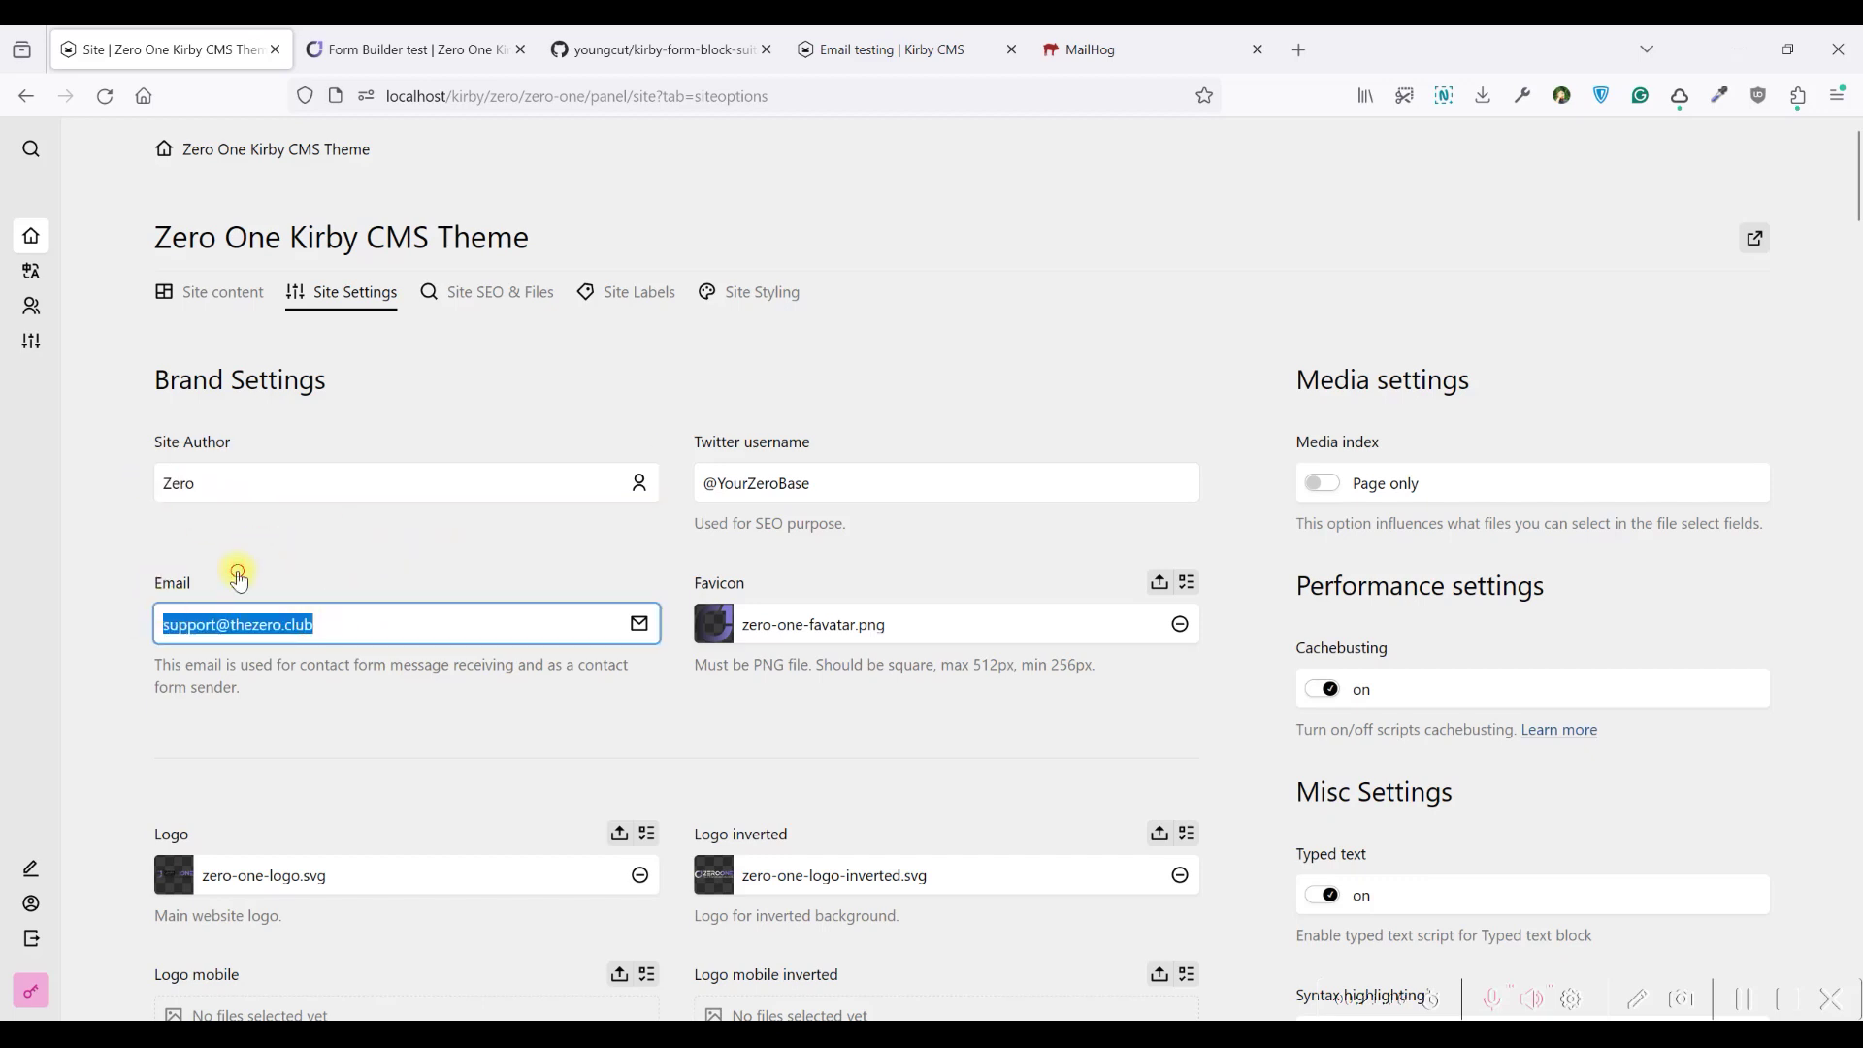
pyautogui.moveTo(330, 624); pyautogui.dragTo(257, 626)
pyautogui.click(232, 625)
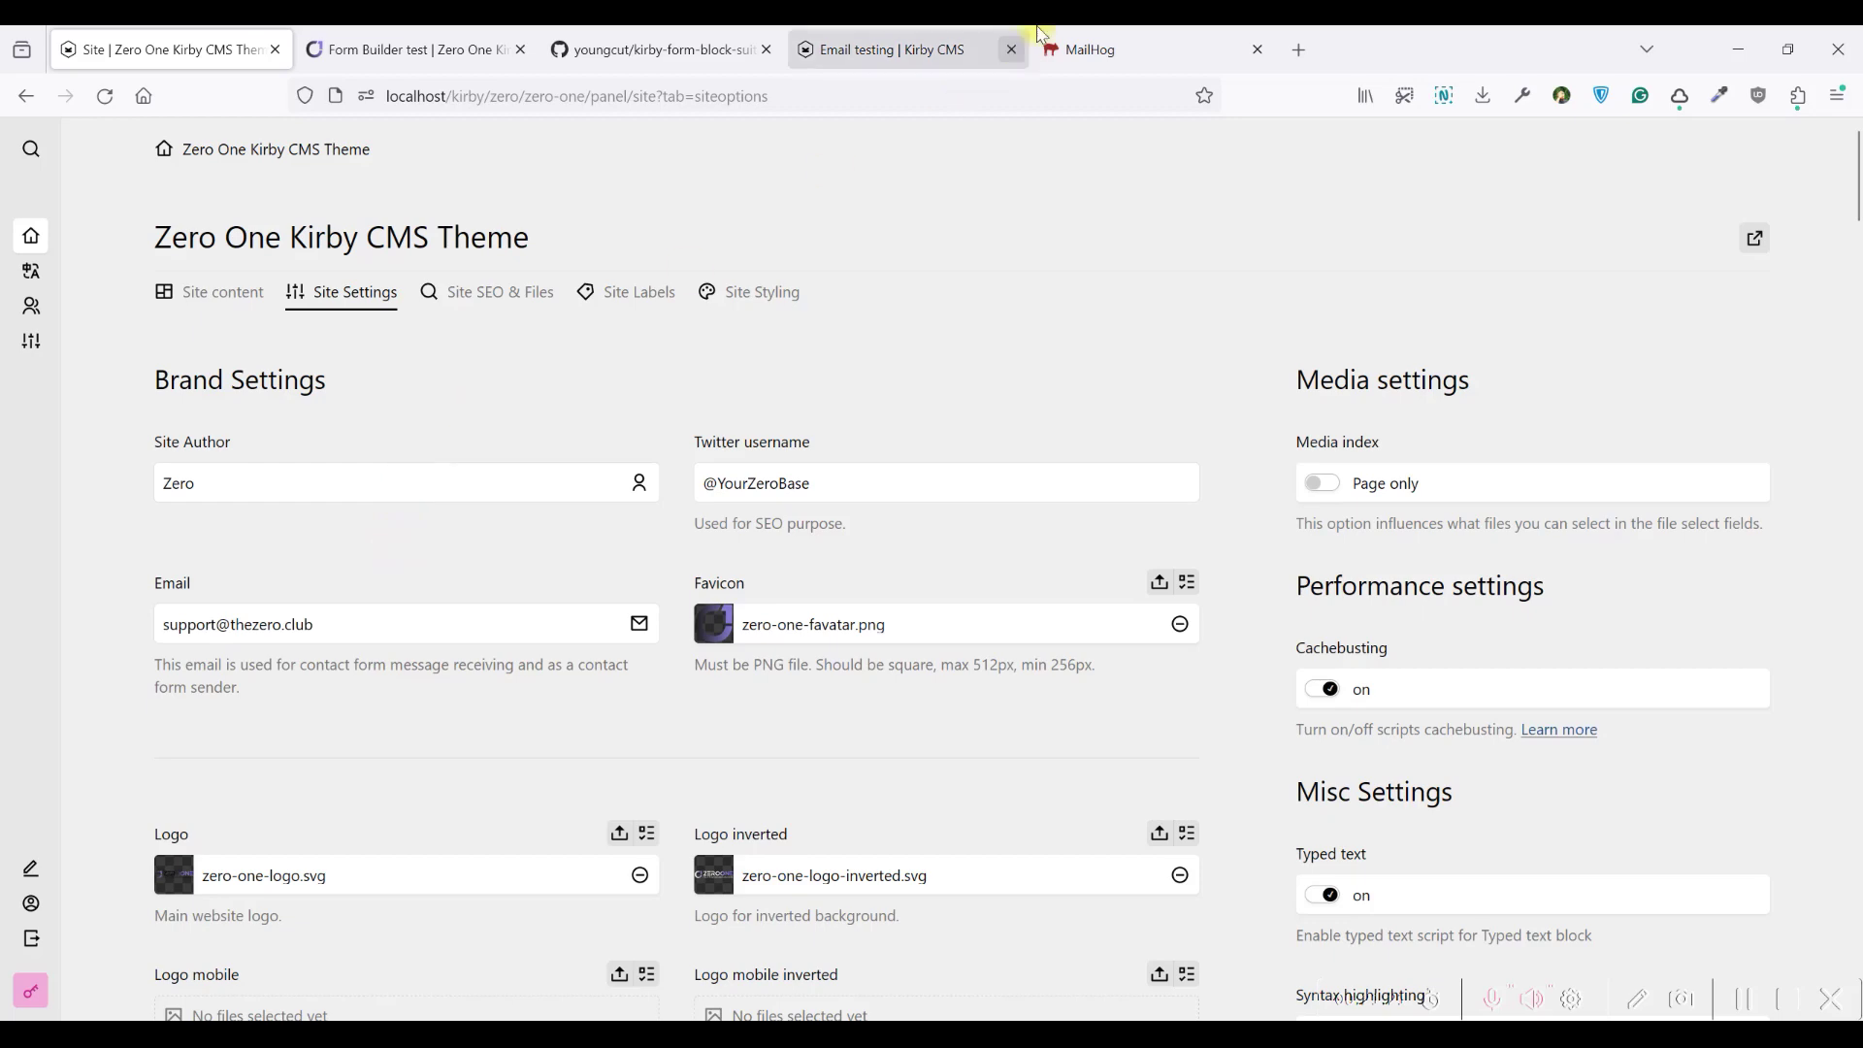
pyautogui.click(893, 36)
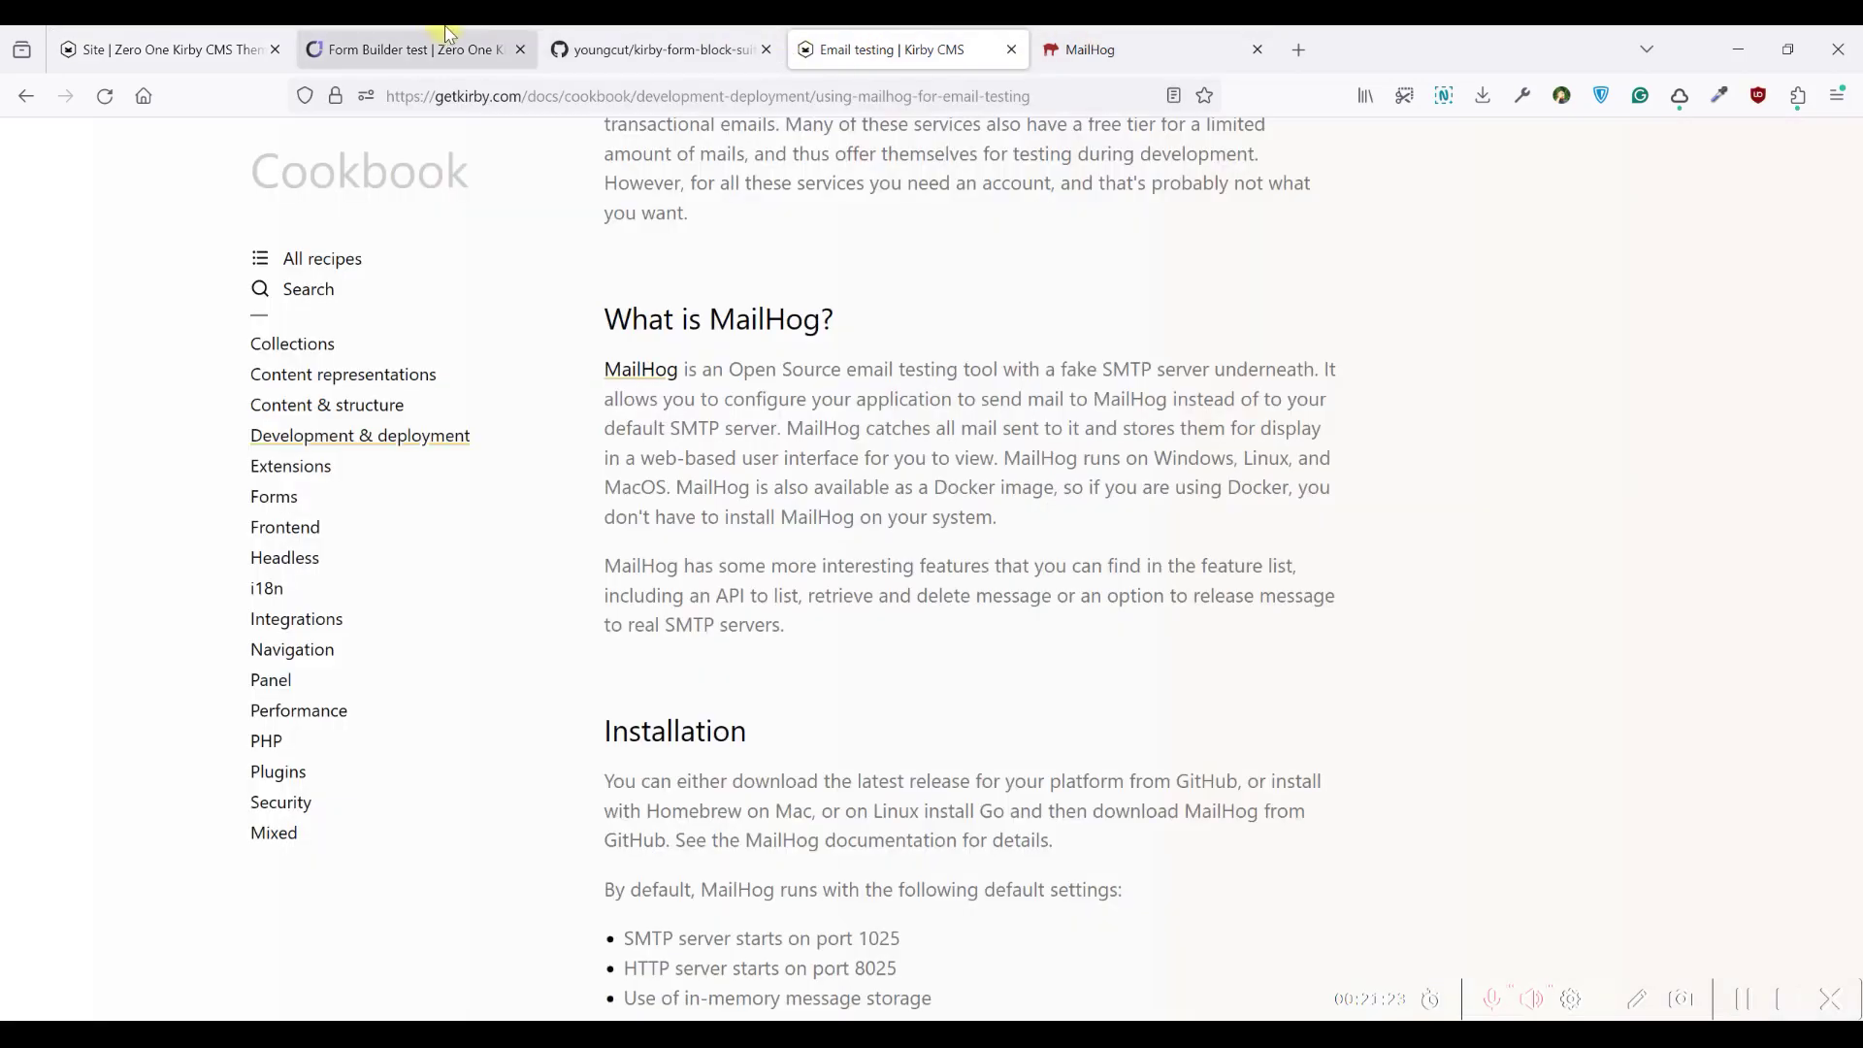
pyautogui.click(407, 48)
pyautogui.click(165, 49)
pyautogui.scroll(-2, 1110, 642)
pyautogui.scroll(2, 1035, 603)
# Clear the Form Block Suite selection and scroll through config.php
pyautogui.hotkey('alt', 'Tab')
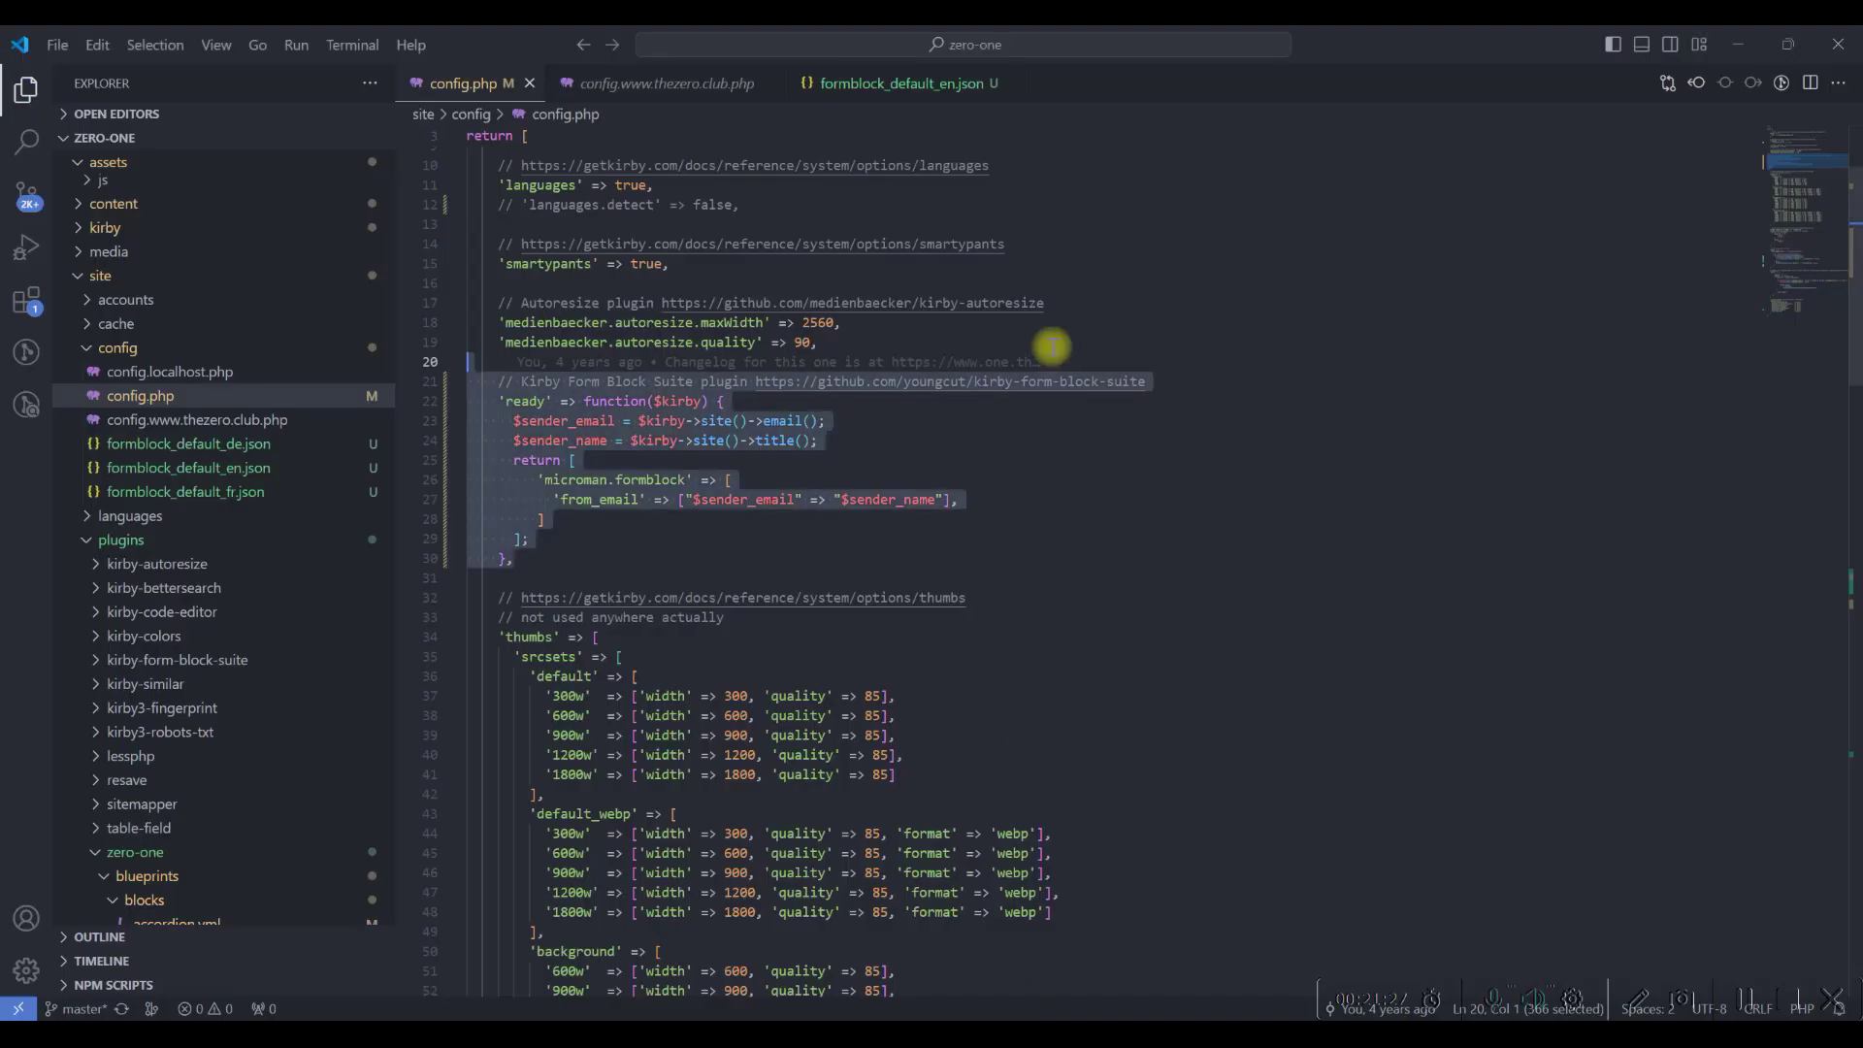
pyautogui.moveTo(669, 364)
pyautogui.click(1196, 290)
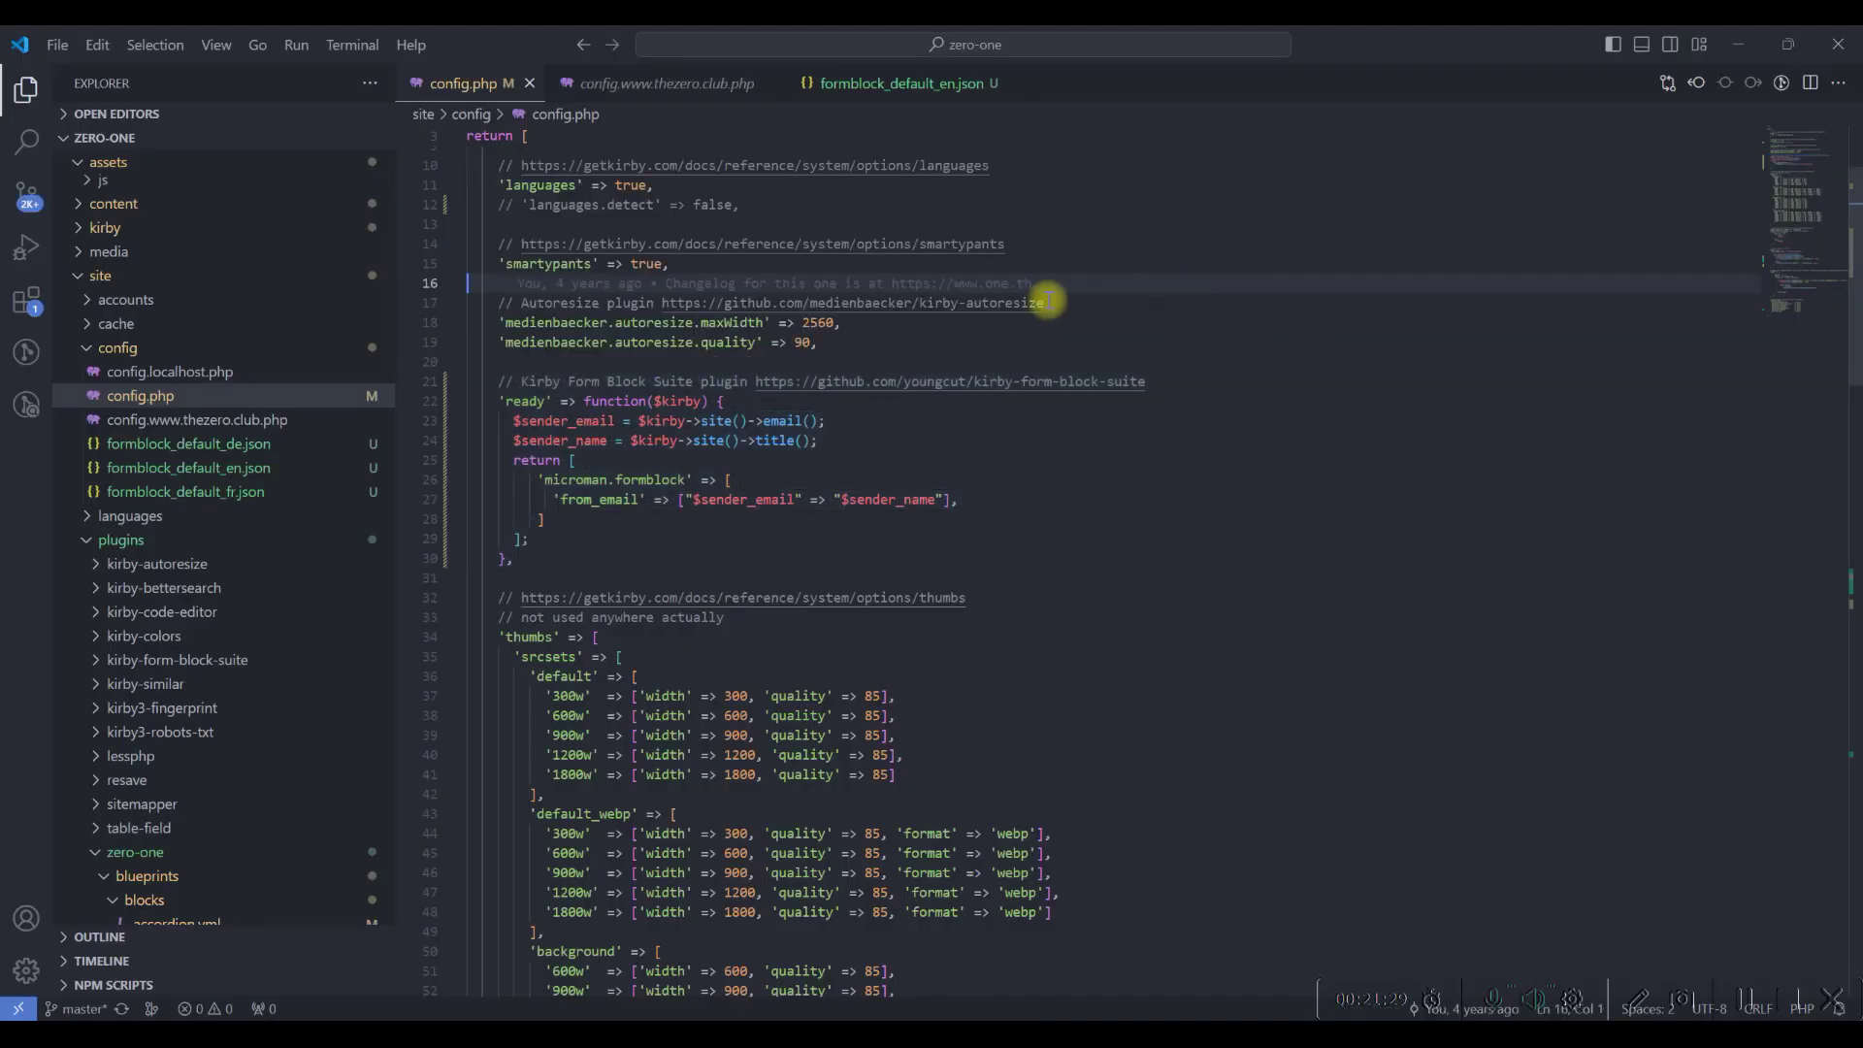
pyautogui.scroll(3, 829, 471)
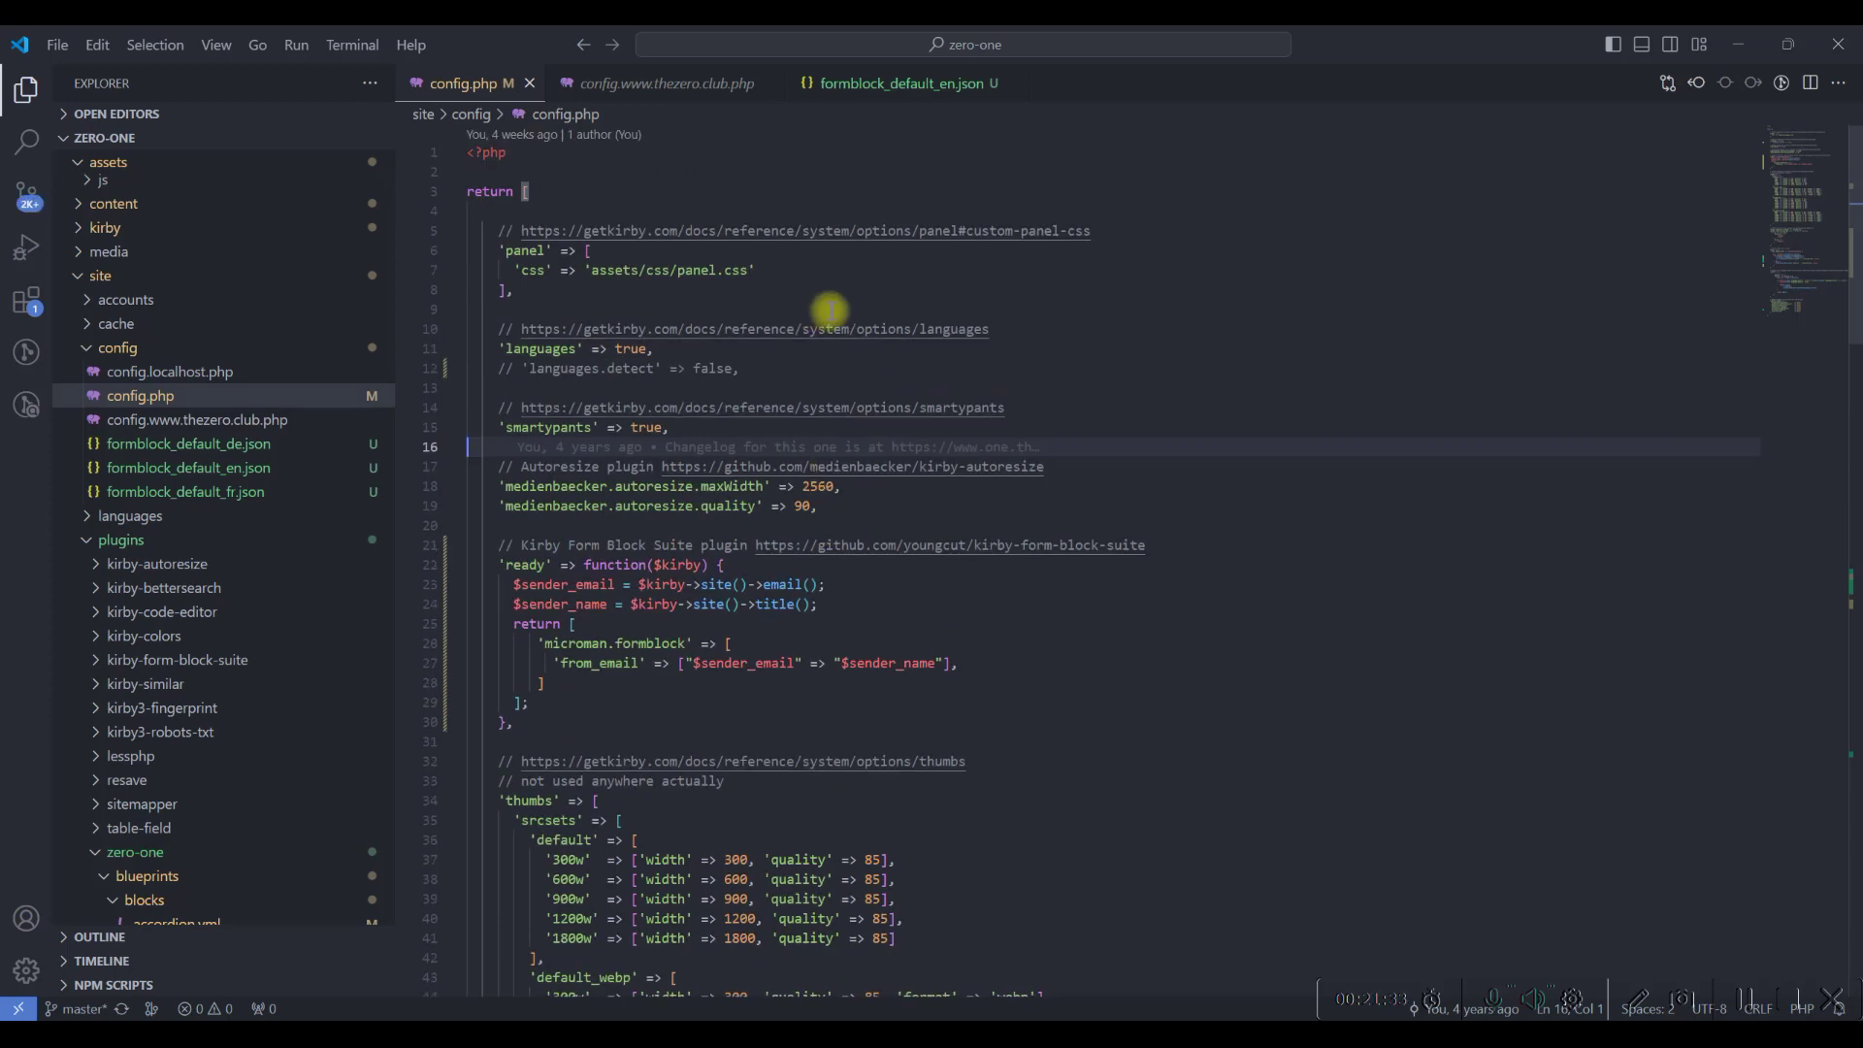
pyautogui.scroll(-1, 829, 311)
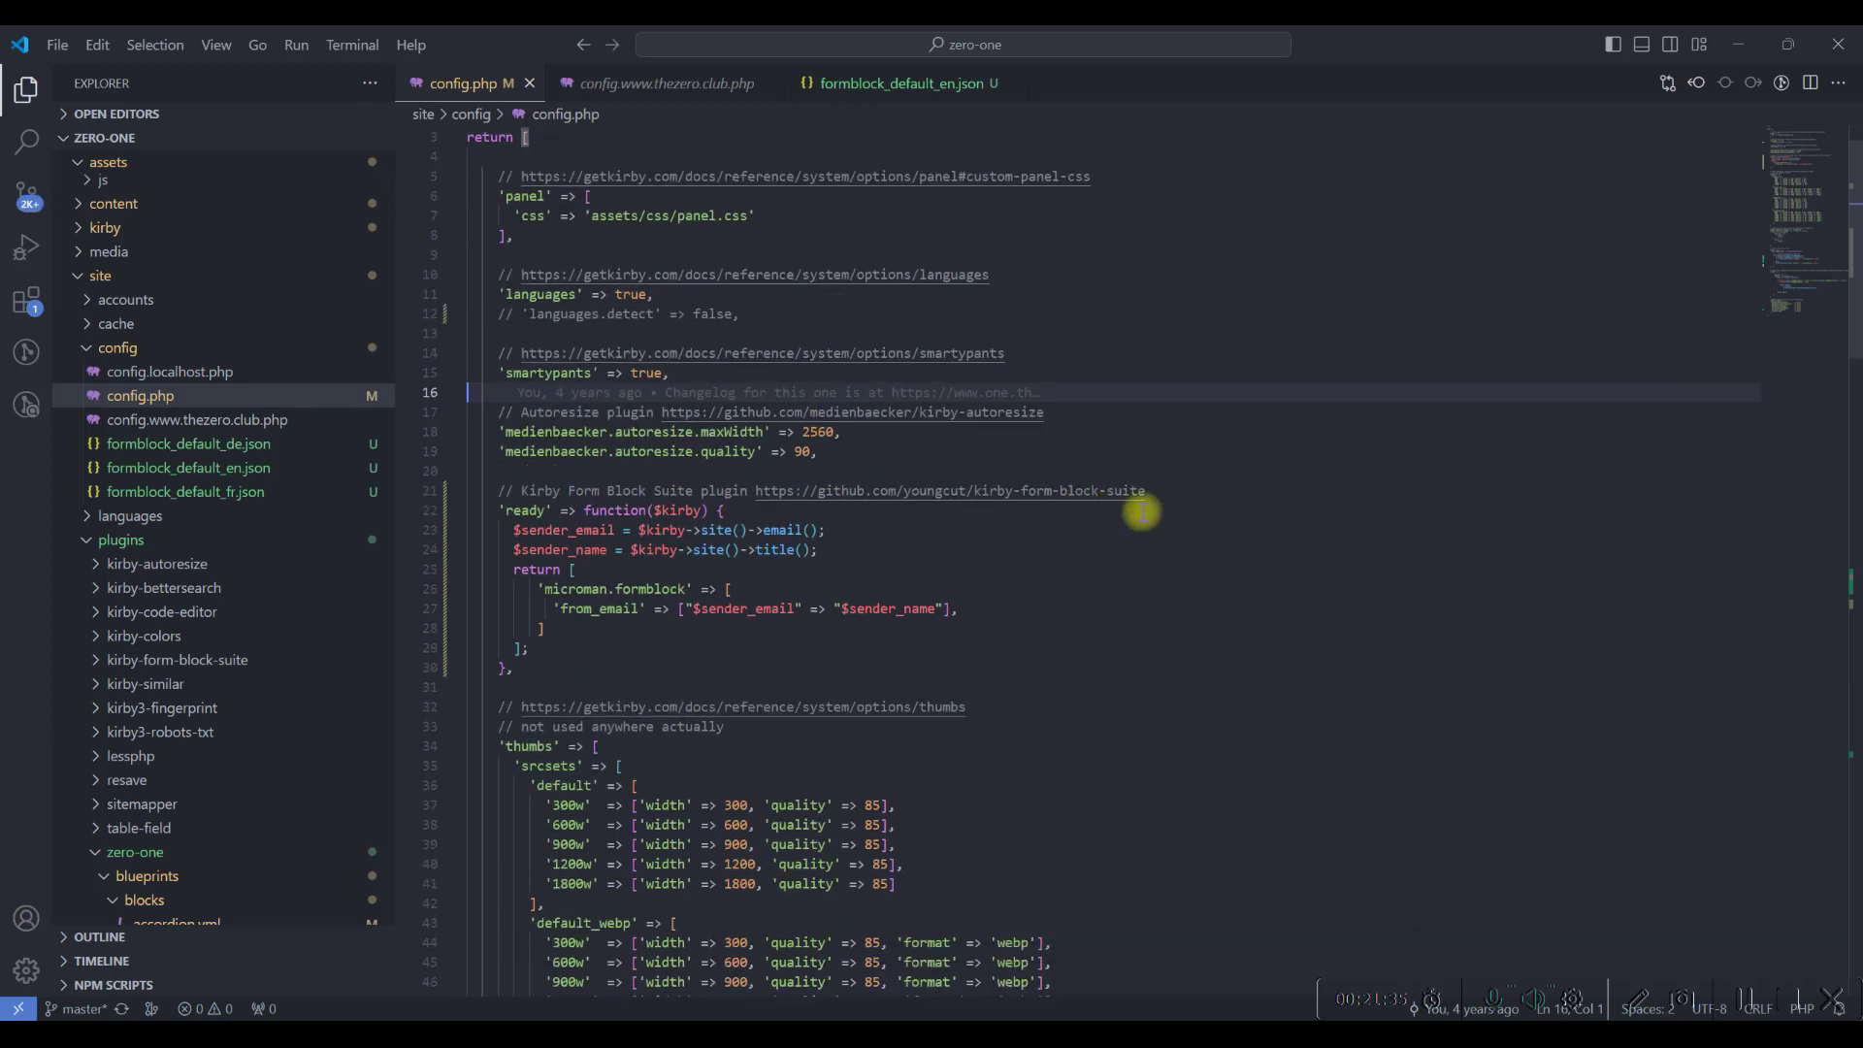
pyautogui.scroll(-3, 967, 503)
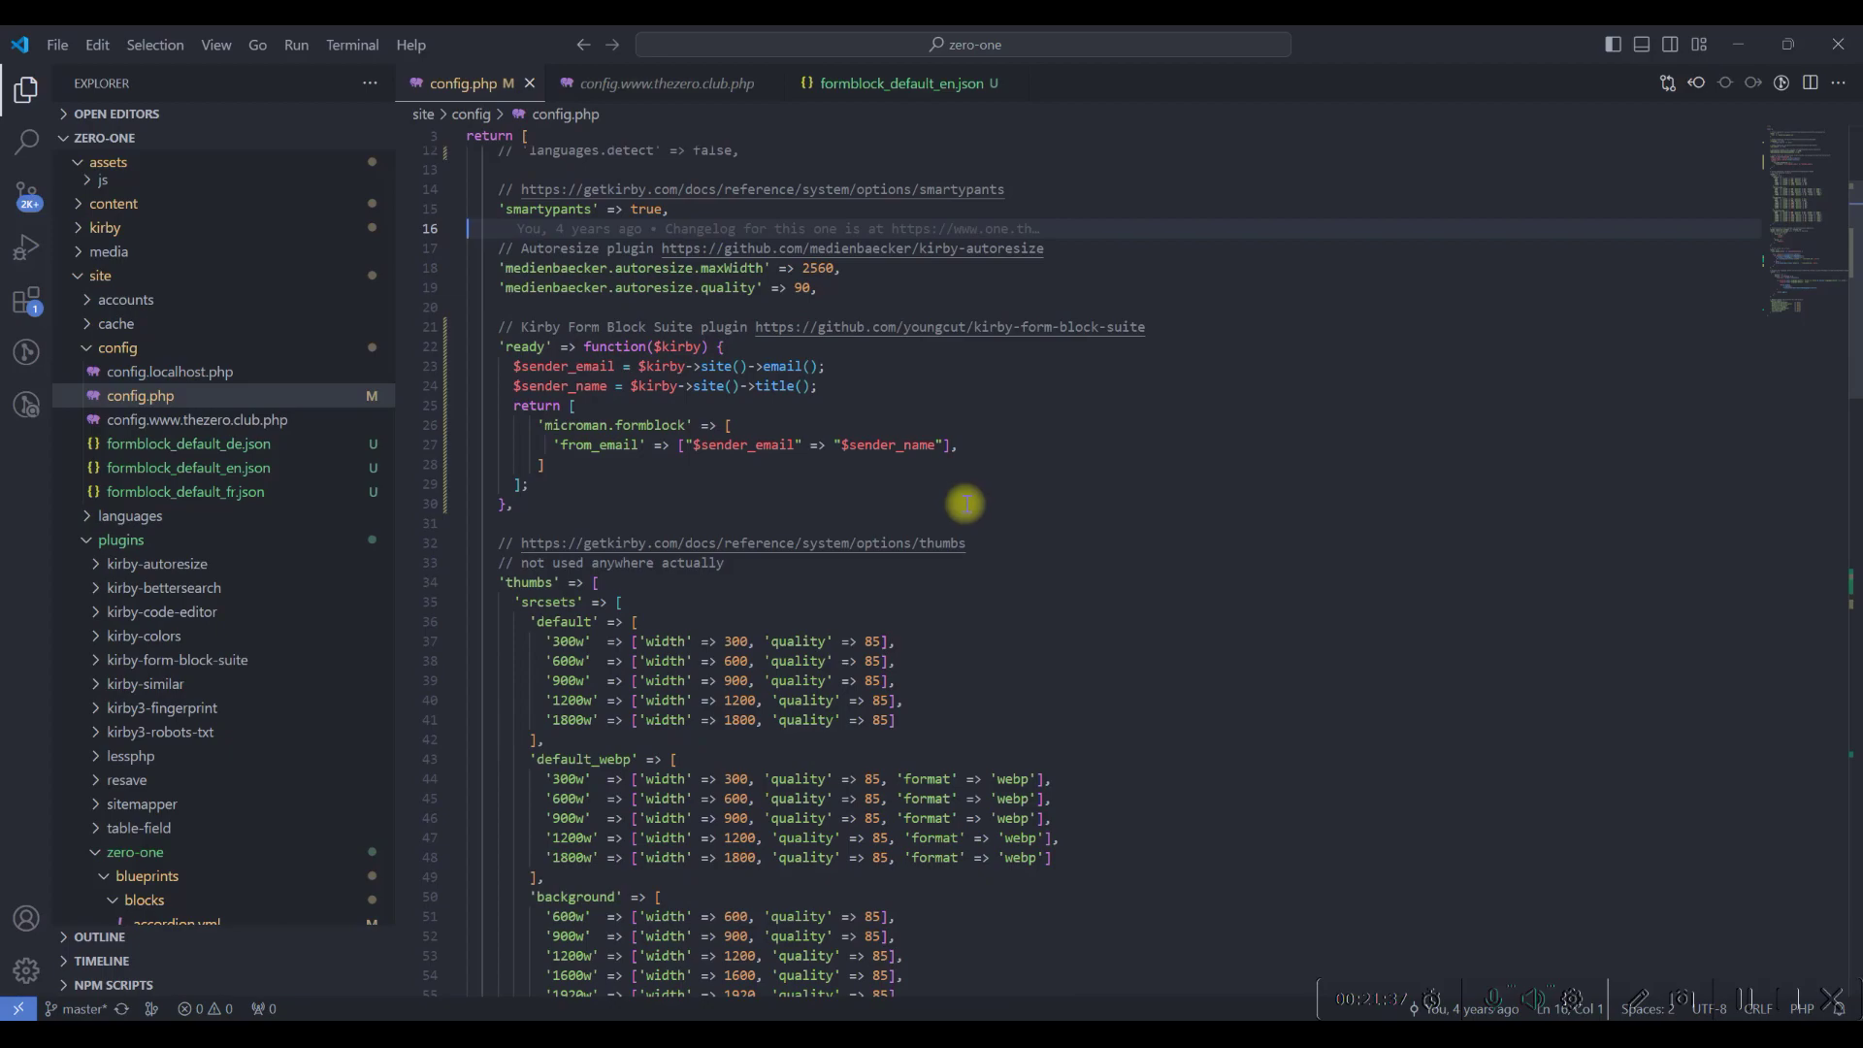
pyautogui.scroll(3, 966, 504)
pyautogui.hotkey('alt', 'Tab')
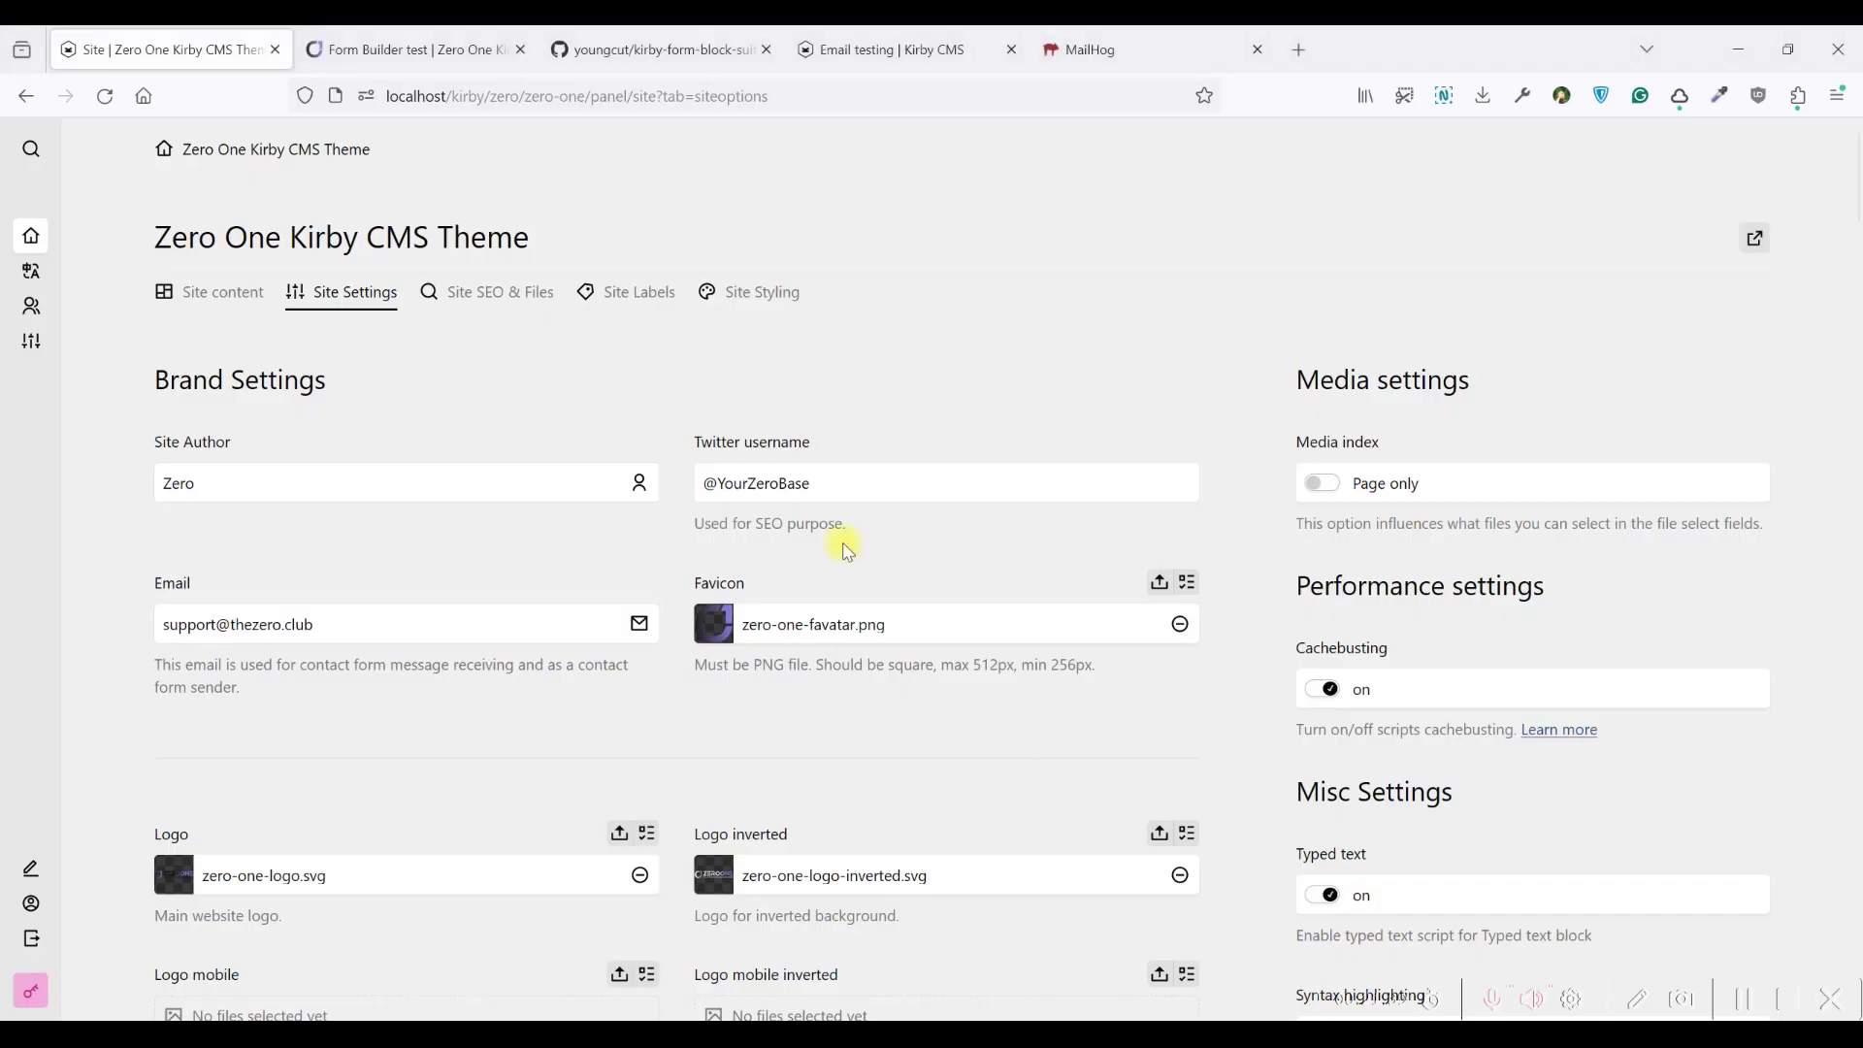
pyautogui.hotkey('alt', 'Tab')
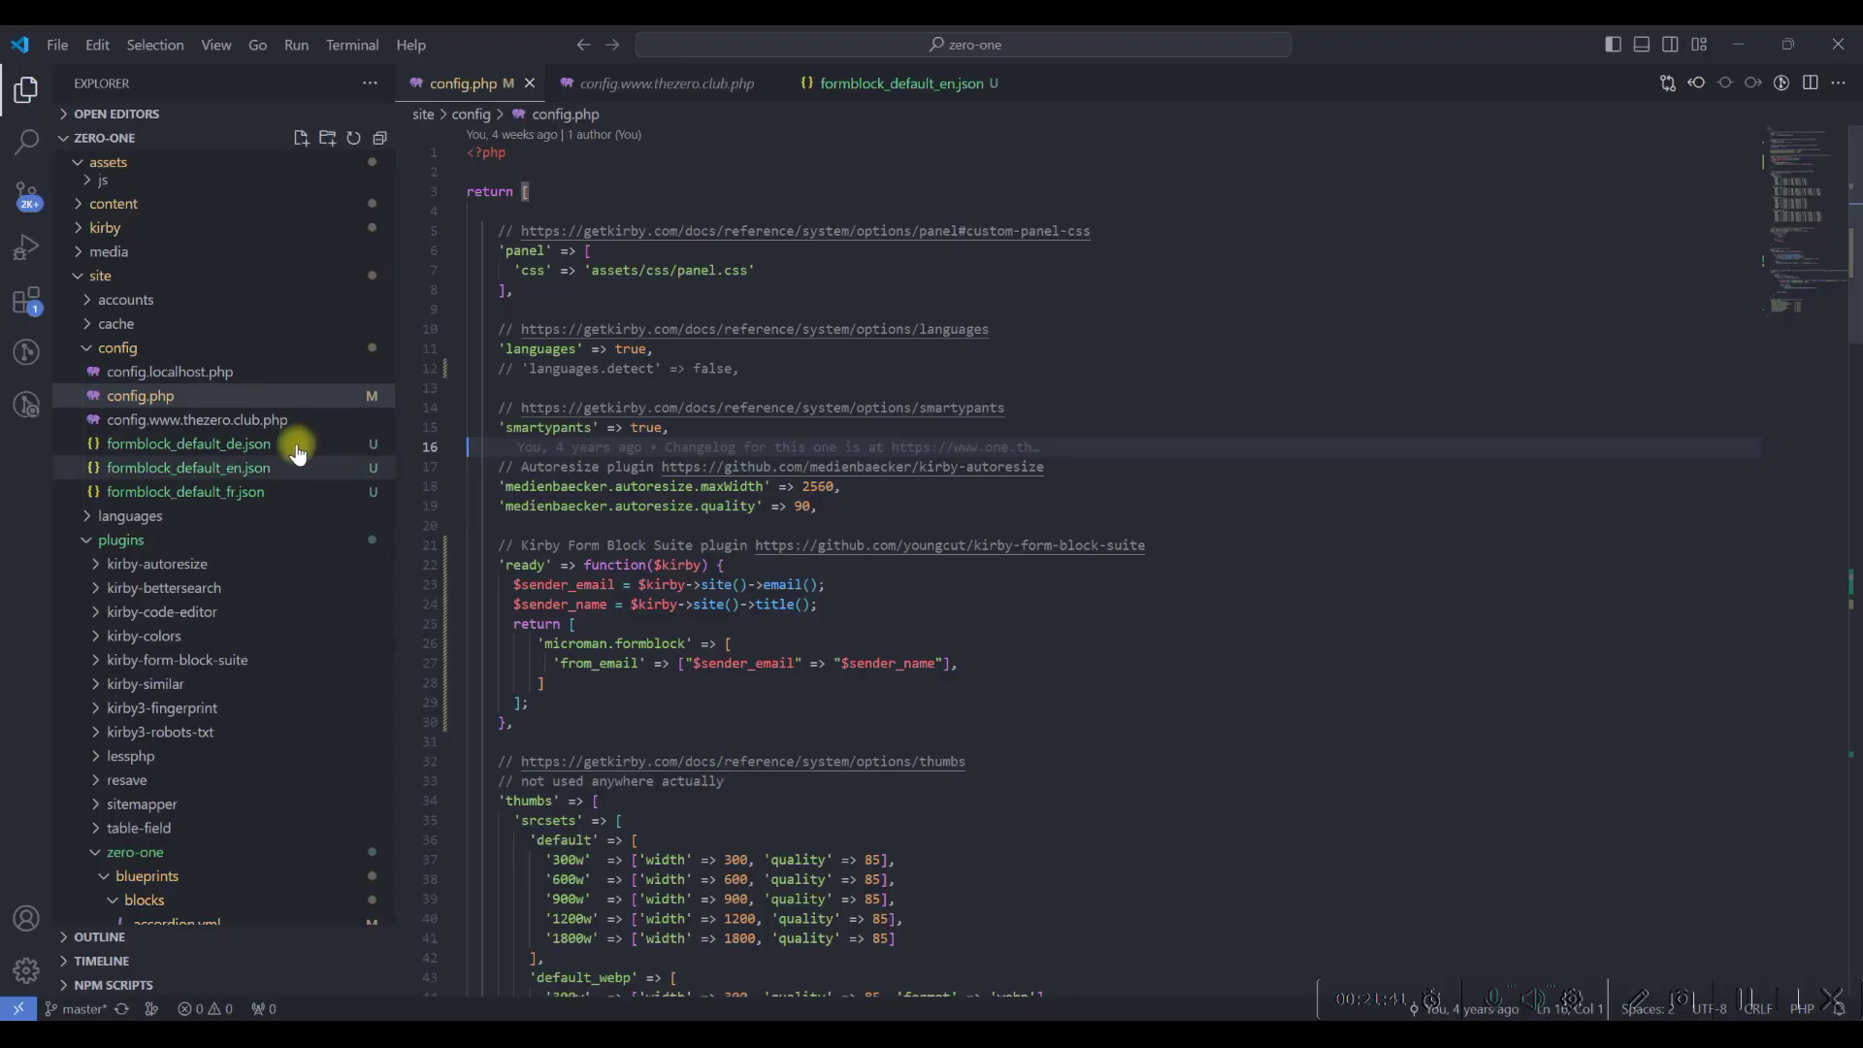
pyautogui.click(207, 419)
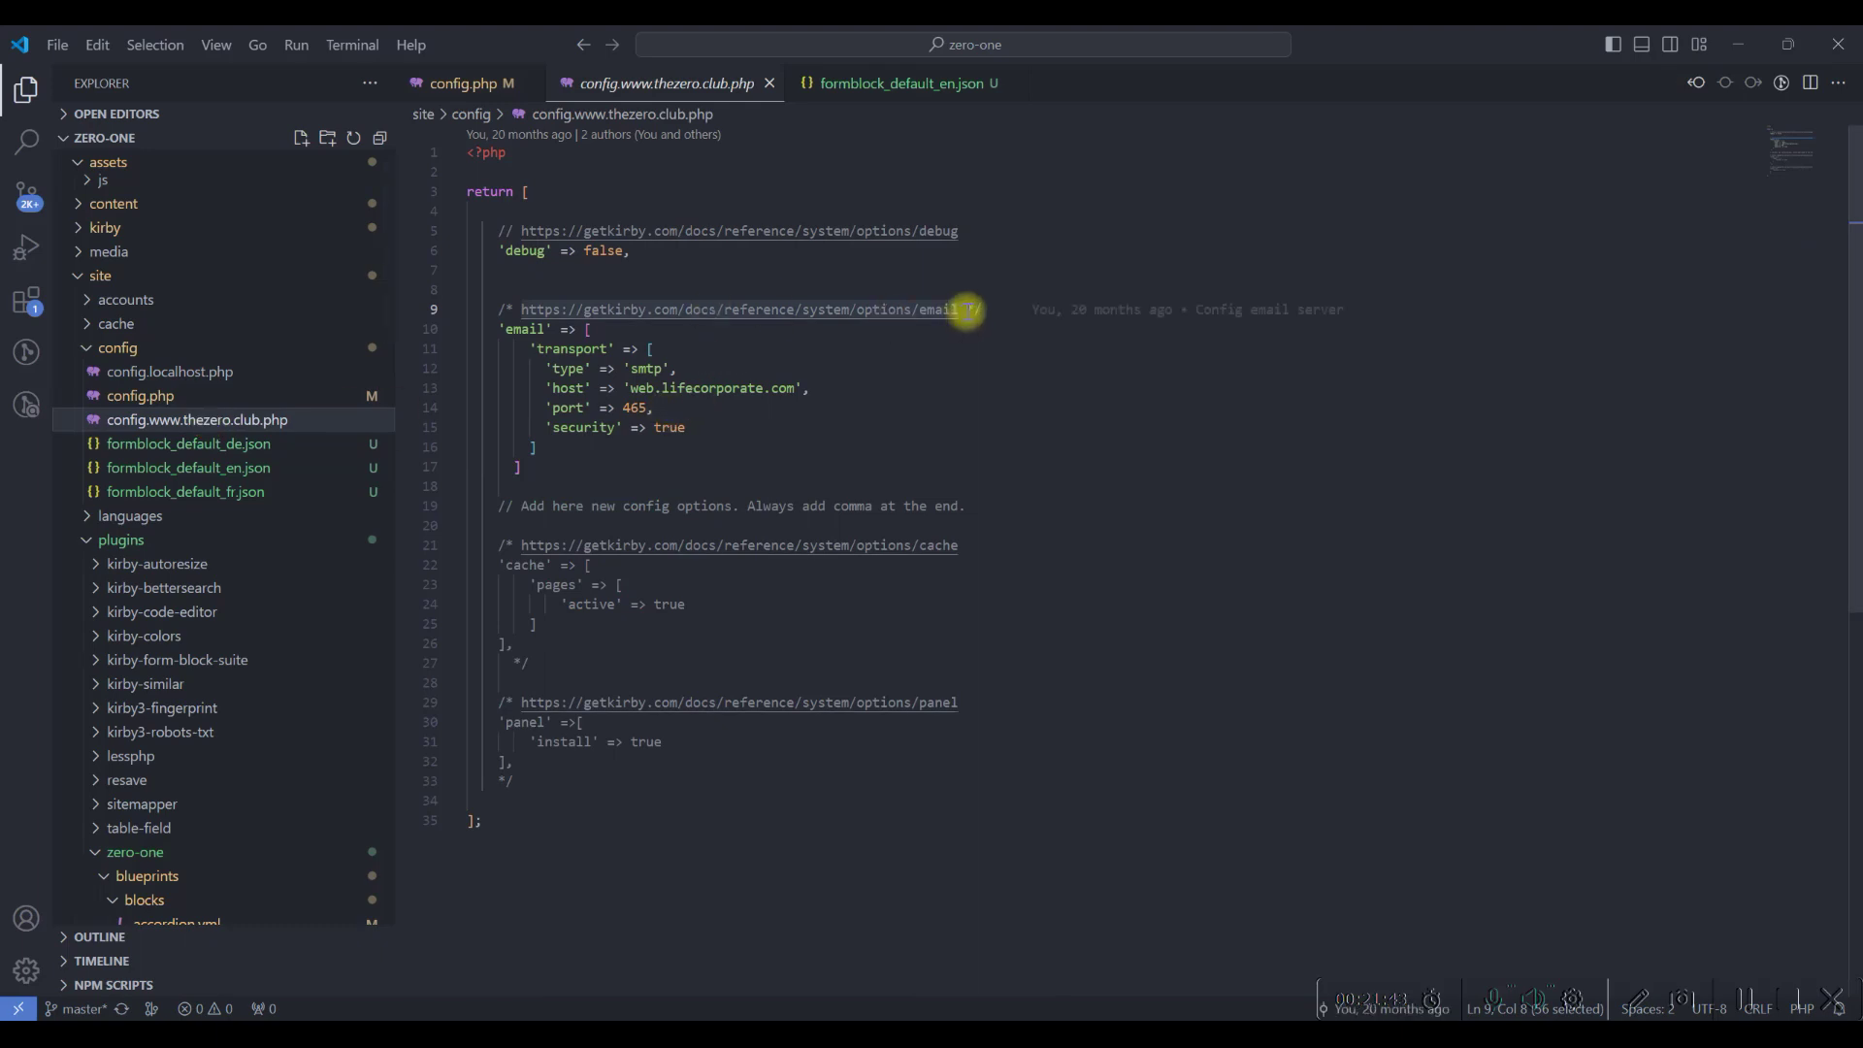
pyautogui.moveTo(953, 317); pyautogui.dragTo(525, 311)
pyautogui.hotkey('ctrl', 'c')
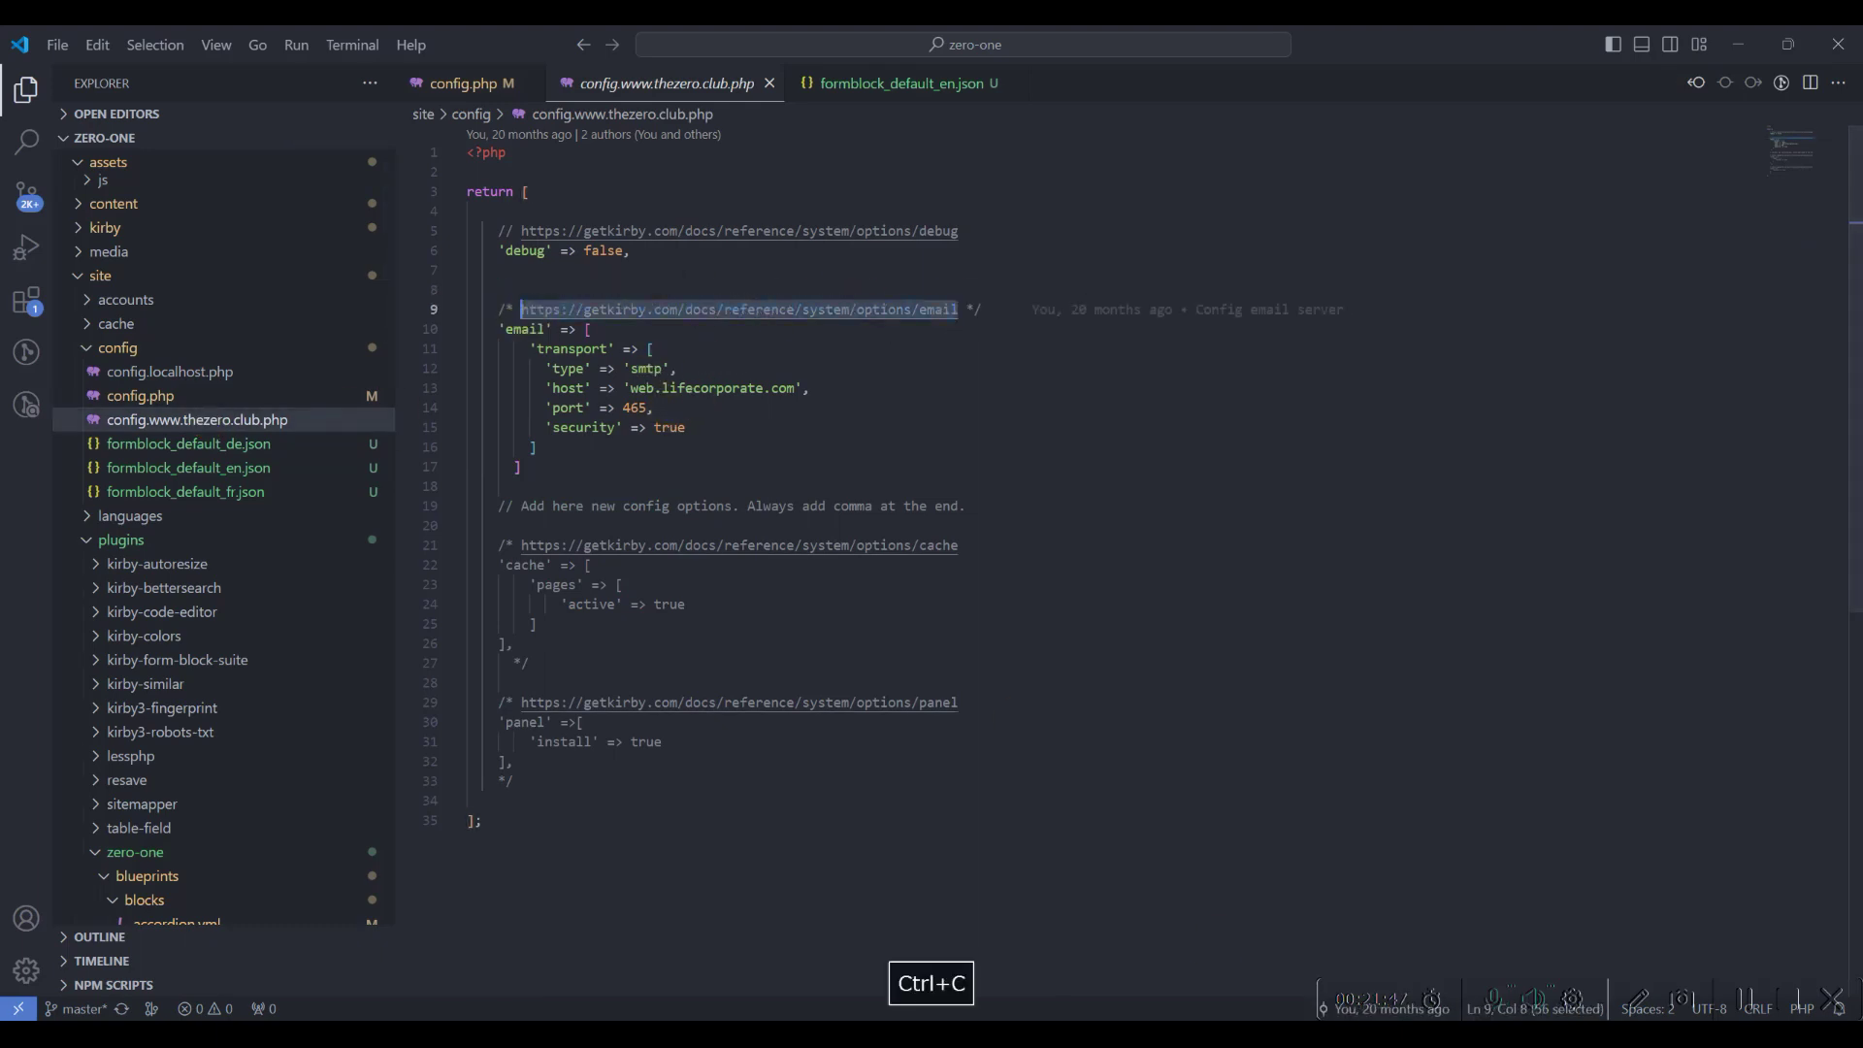
pyautogui.hotkey('alt', 'Tab')
pyautogui.click(1302, 49)
pyautogui.hotkey('ctrl', 'v')
pyautogui.press('Return')
# Read through the email transport examples, including port, security and authentication settings
pyautogui.moveTo(1233, 149)
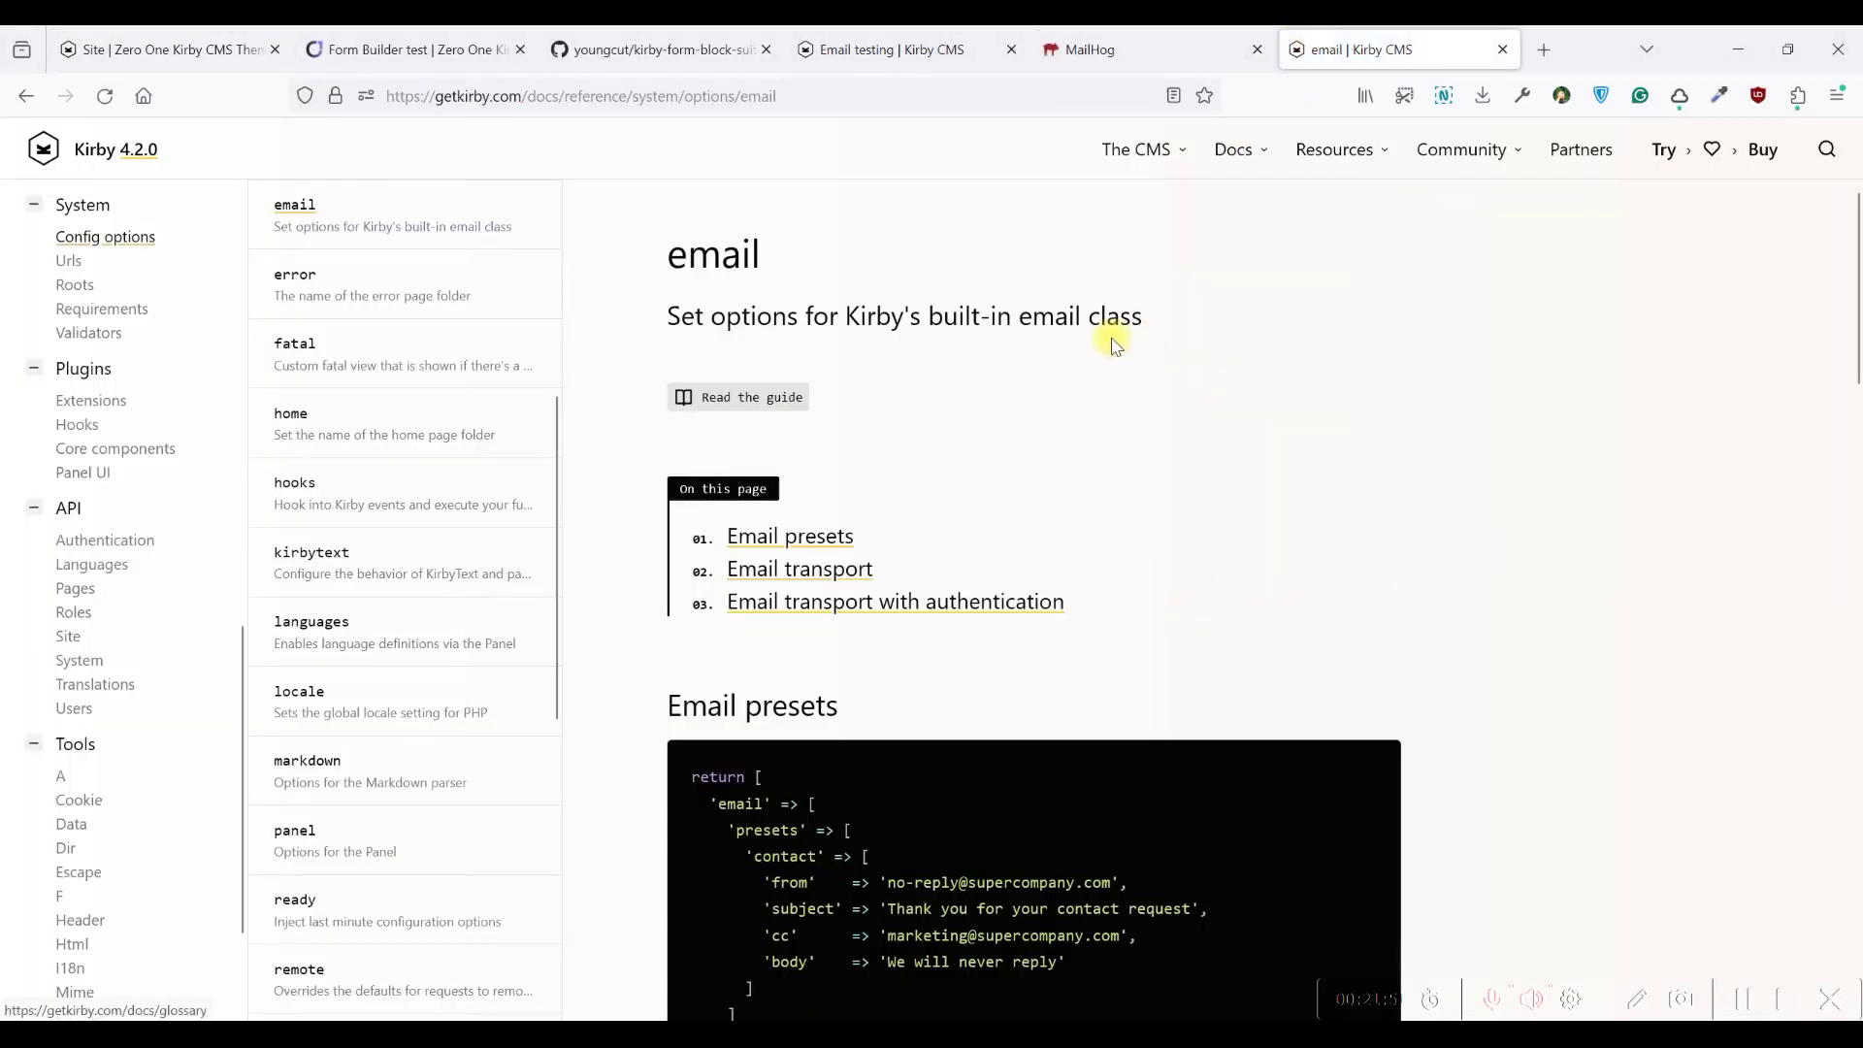
pyautogui.scroll(-10, 1114, 333)
pyautogui.scroll(3, 977, 427)
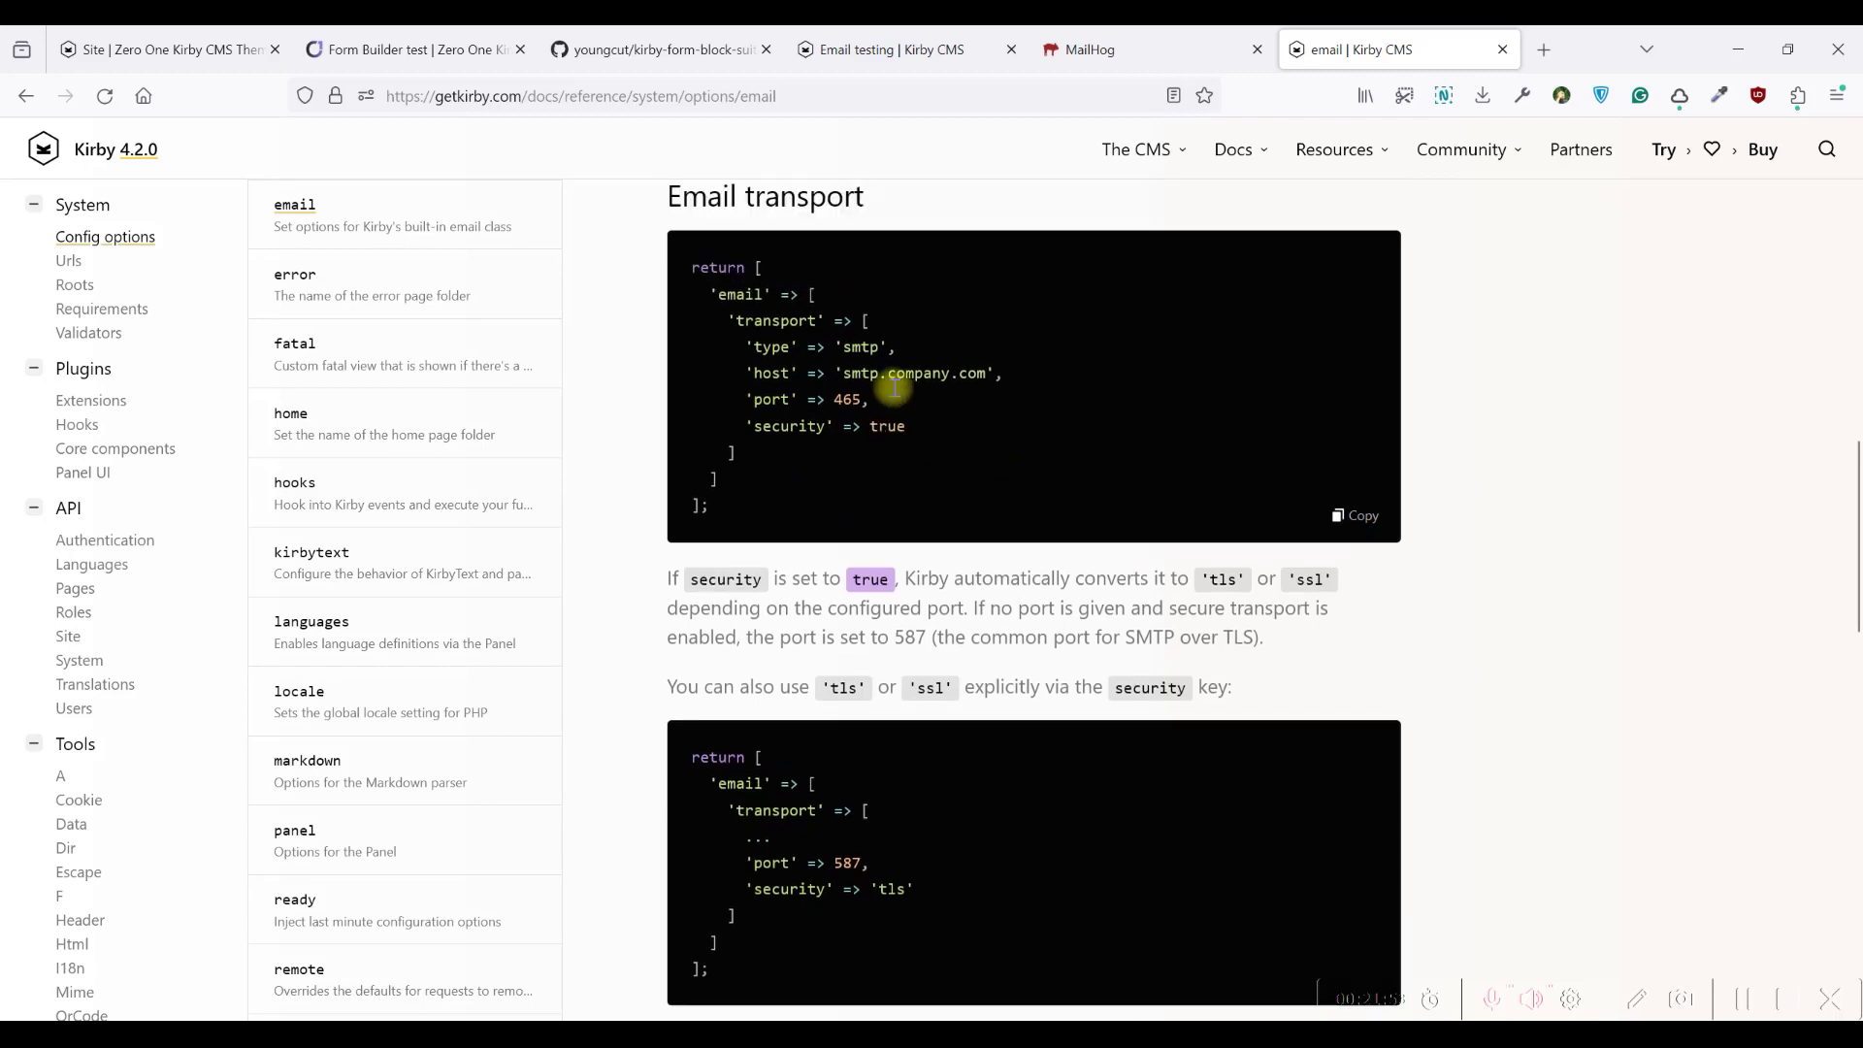
pyautogui.moveTo(835, 370); pyautogui.dragTo(975, 471)
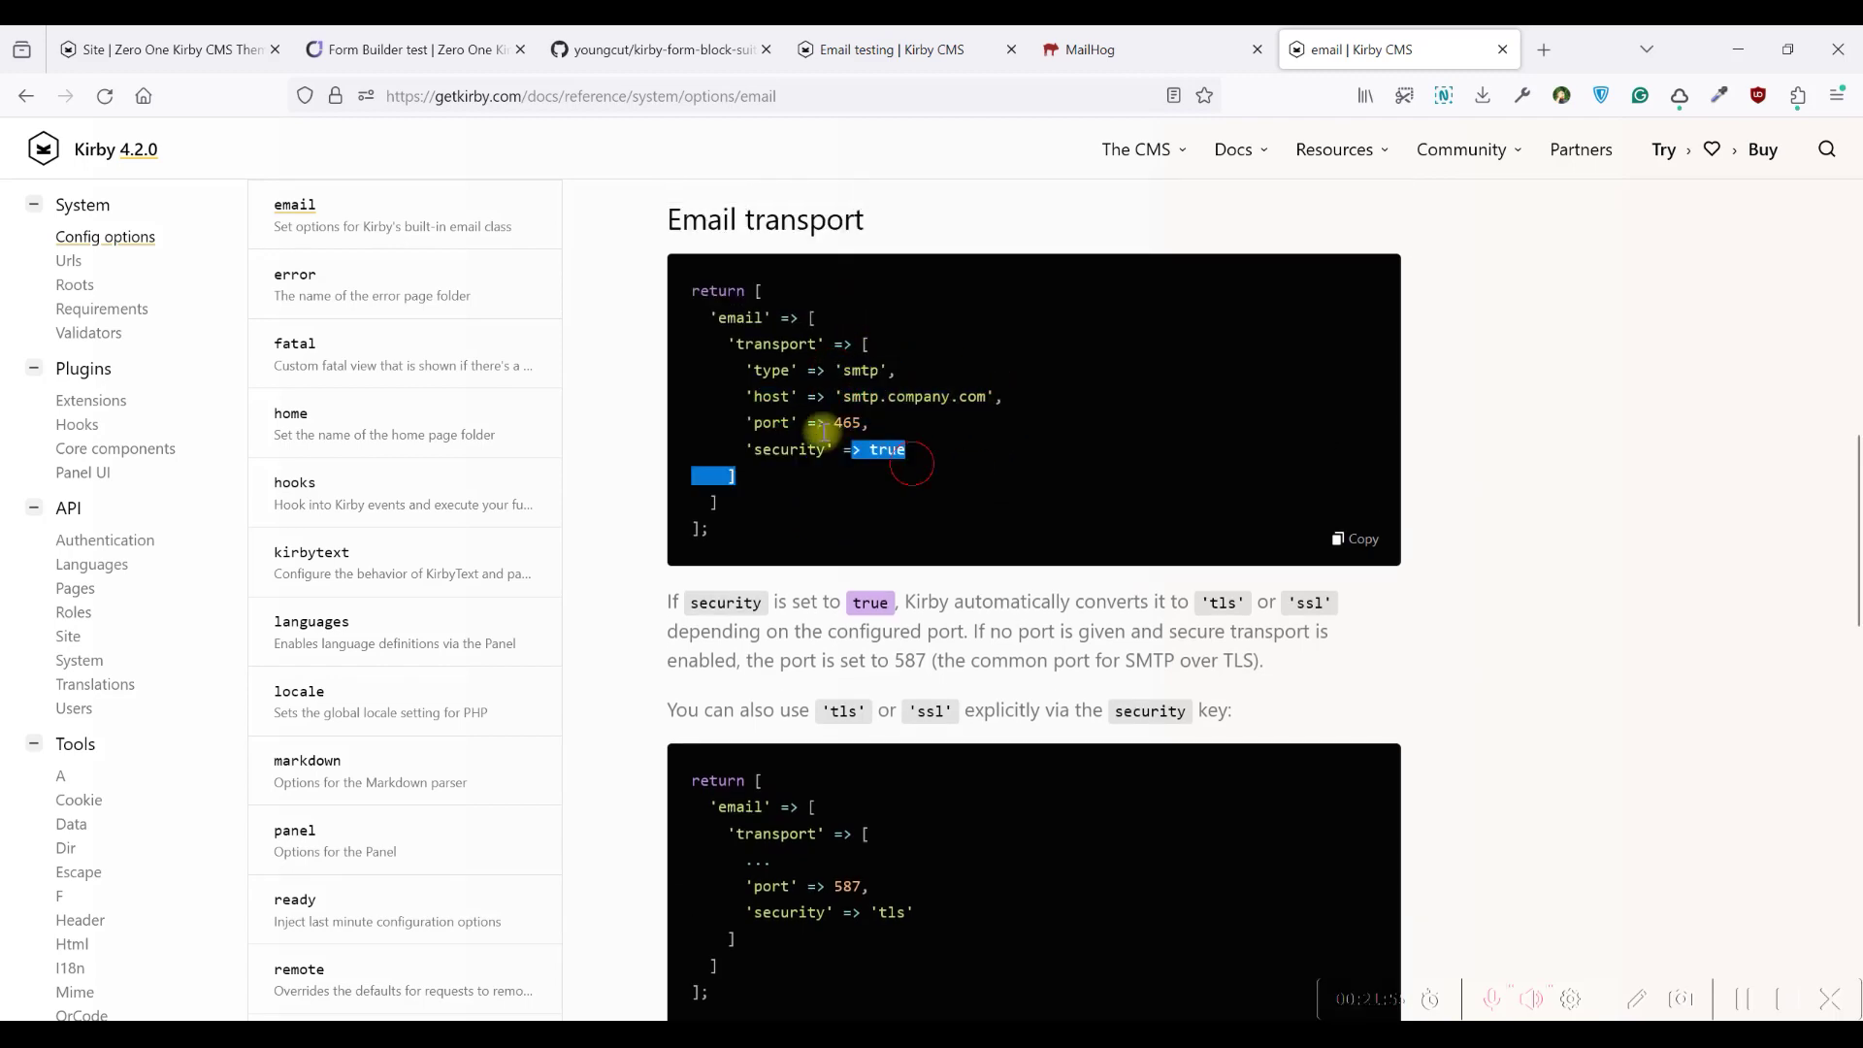
pyautogui.moveTo(735, 423); pyautogui.dragTo(935, 444)
pyautogui.click(873, 449)
pyautogui.scroll(-4, 777, 350)
pyautogui.moveTo(761, 466); pyautogui.dragTo(922, 533)
pyautogui.click(927, 529)
pyautogui.scroll(-4, 931, 526)
pyautogui.moveTo(753, 540); pyautogui.dragTo(690, 358)
pyautogui.click(927, 594)
pyautogui.click(690, 358)
pyautogui.scroll(3, 1109, 483)
pyautogui.scroll(5, 1110, 483)
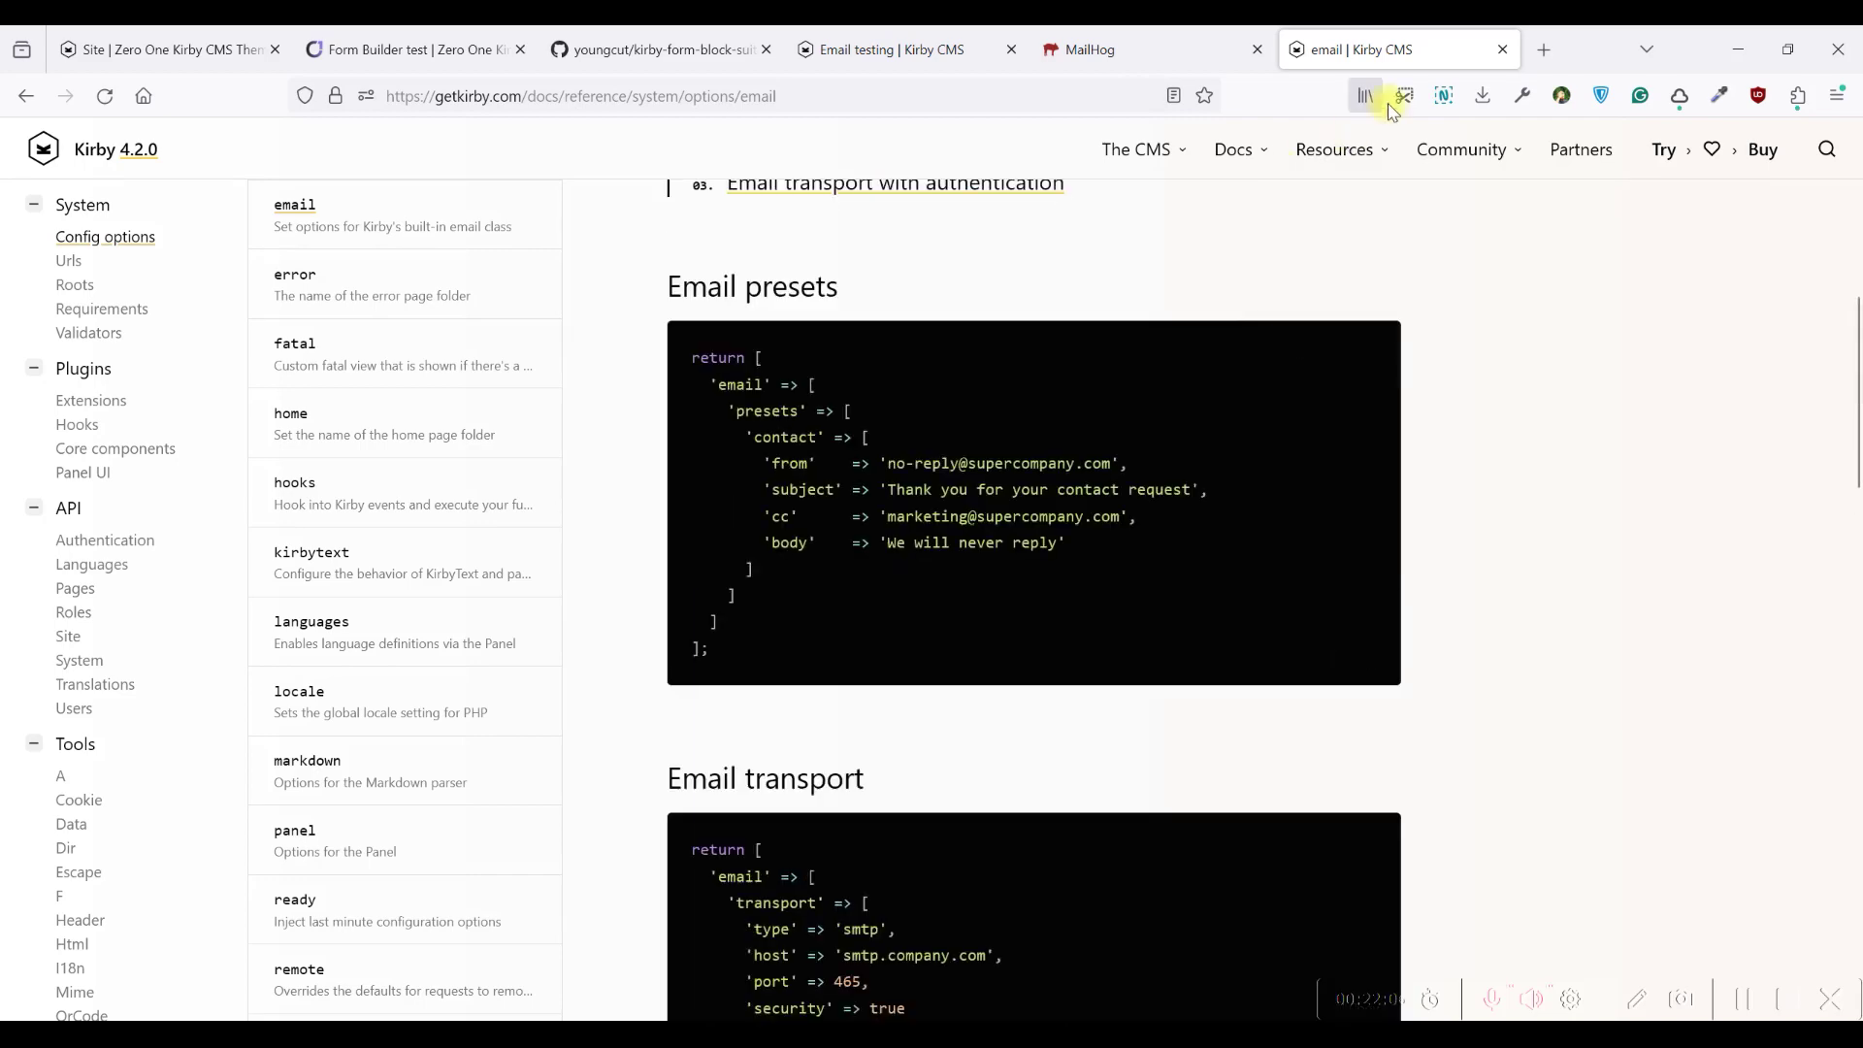
# Close the docs, glance at the test email and test page, then revisit the site email
pyautogui.click(1502, 49)
pyautogui.click(1092, 44)
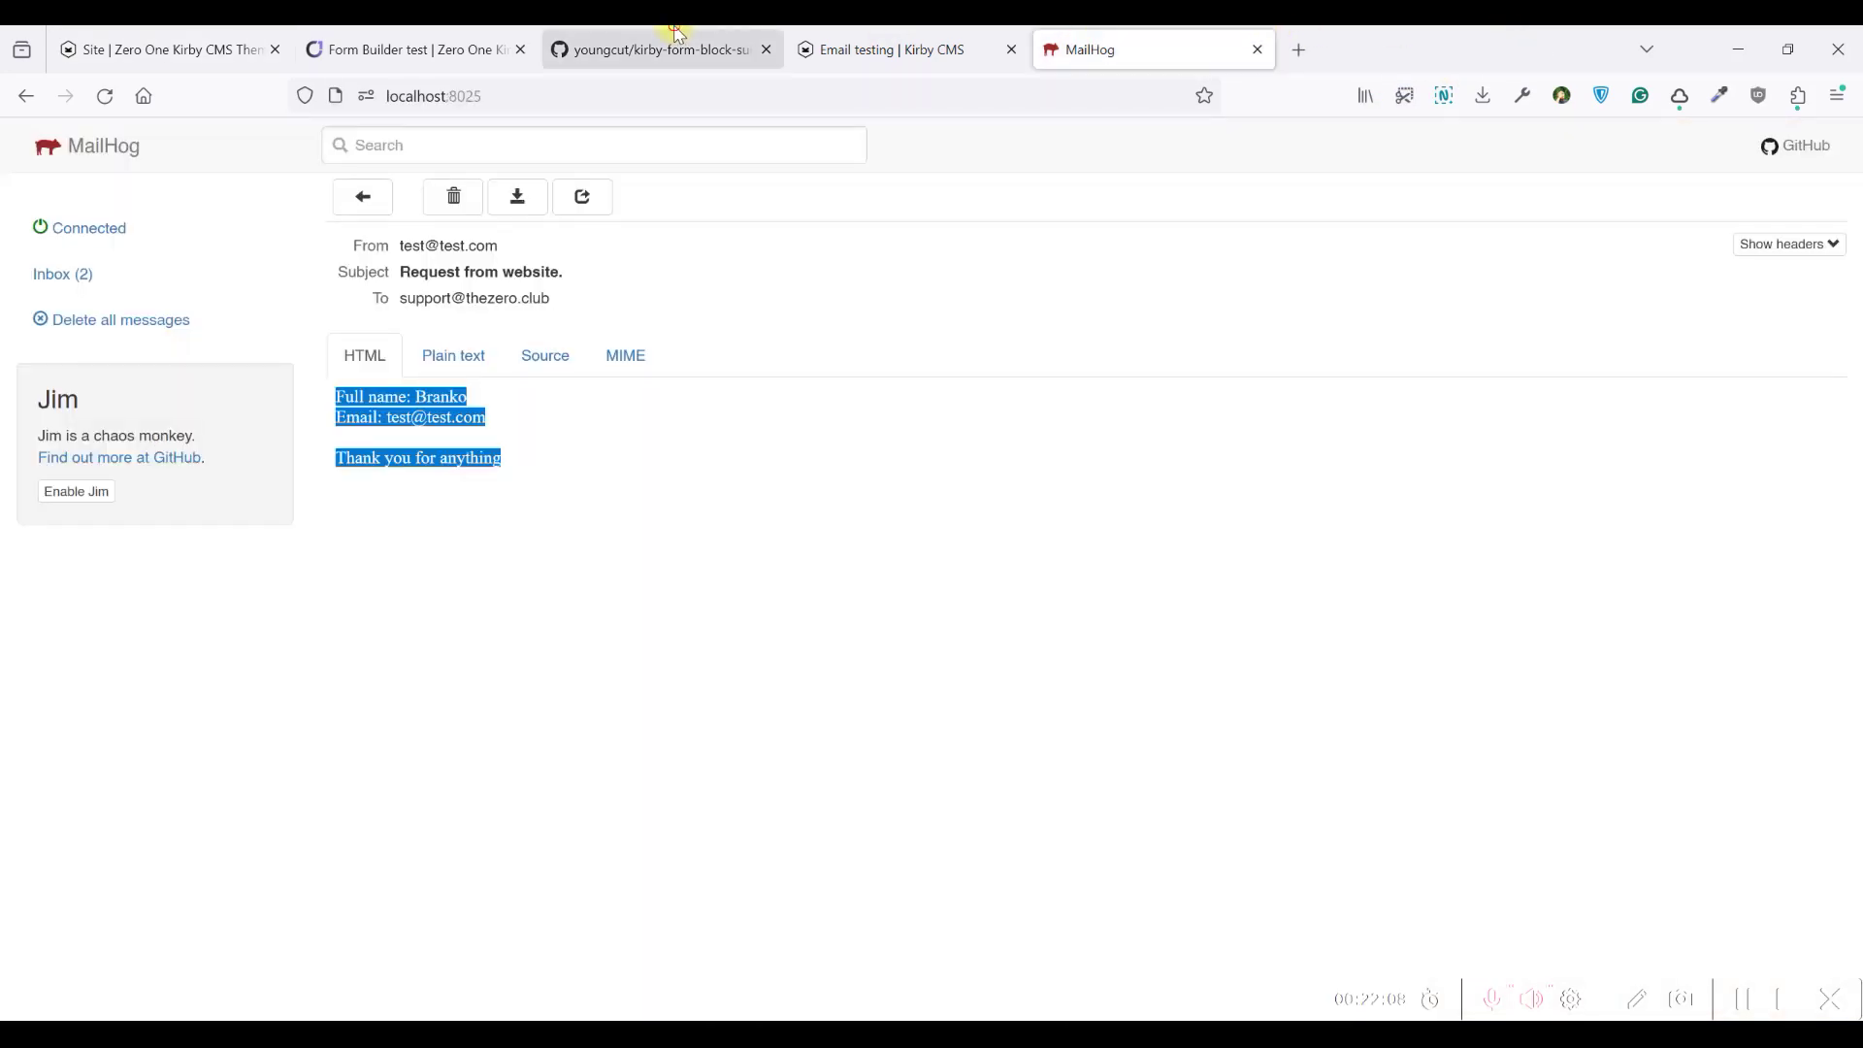
pyautogui.click(408, 50)
pyautogui.click(169, 50)
pyautogui.moveTo(315, 624); pyautogui.dragTo(216, 624)
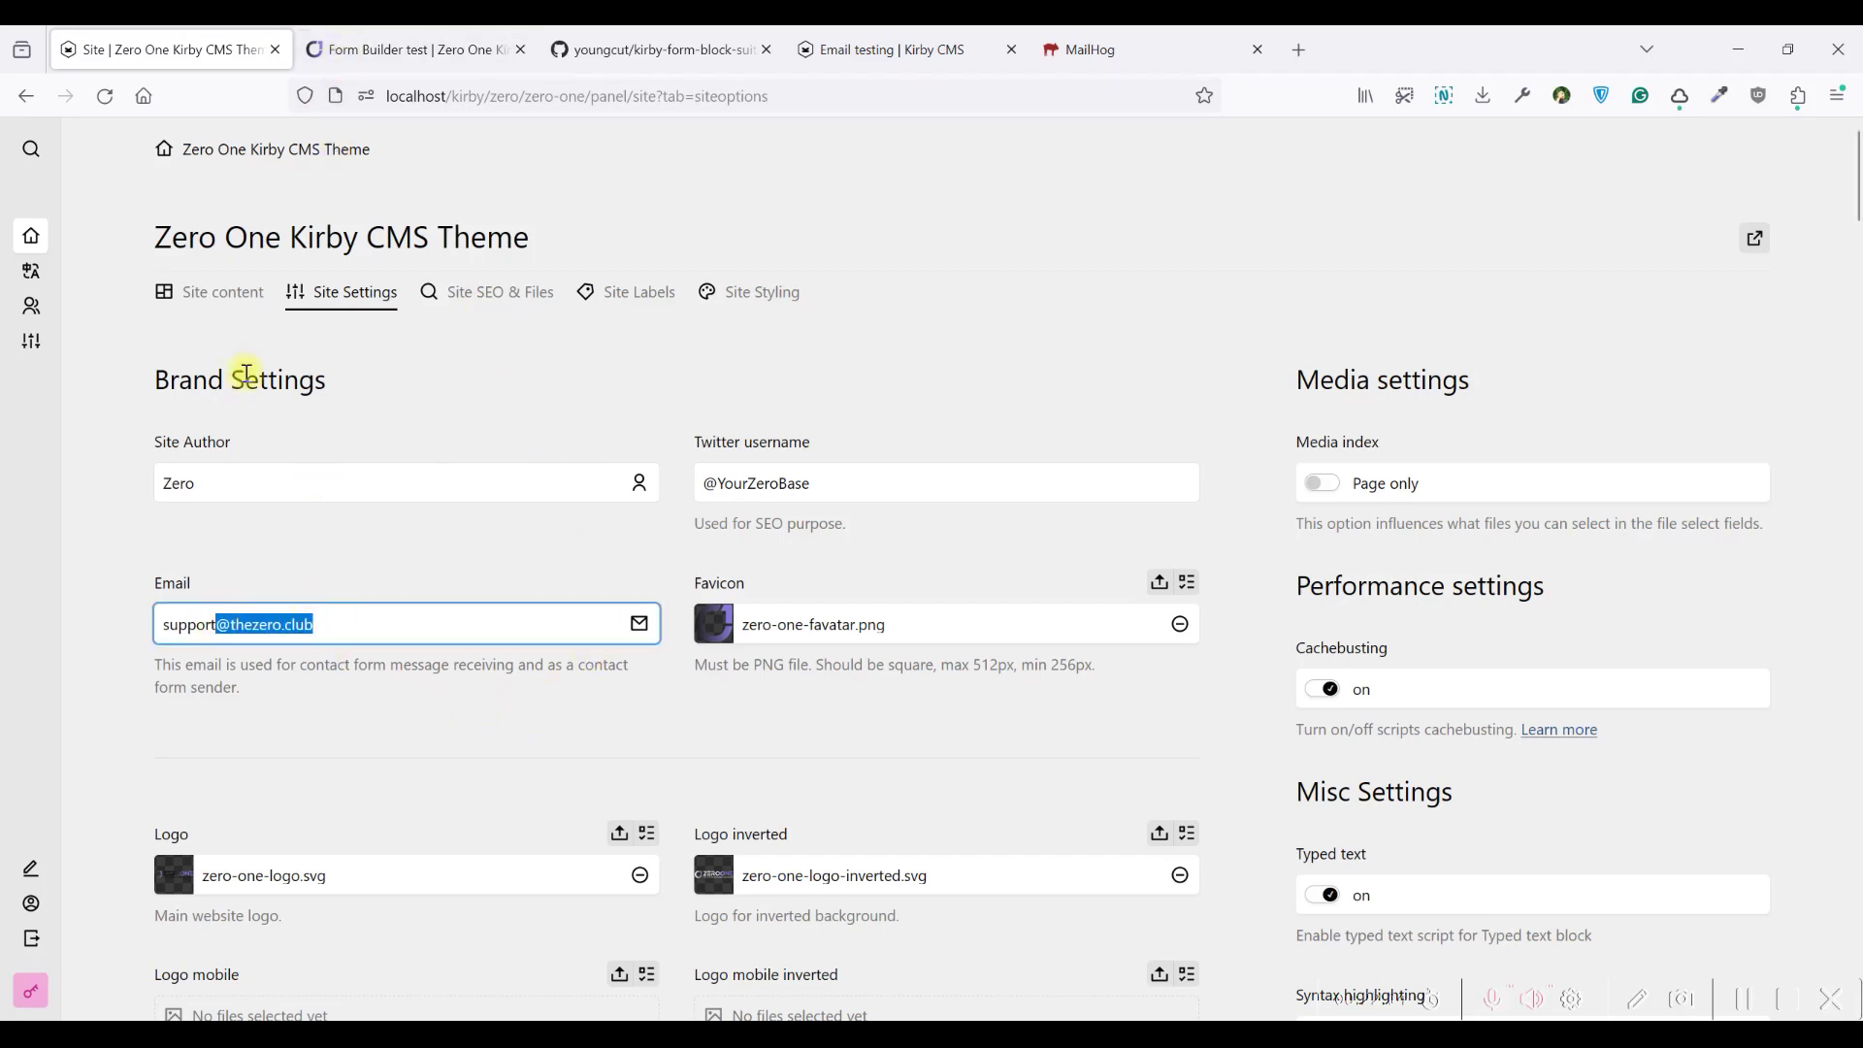
# Open the Form Builder test form's field list and reload the frontend test page
pyautogui.click(204, 296)
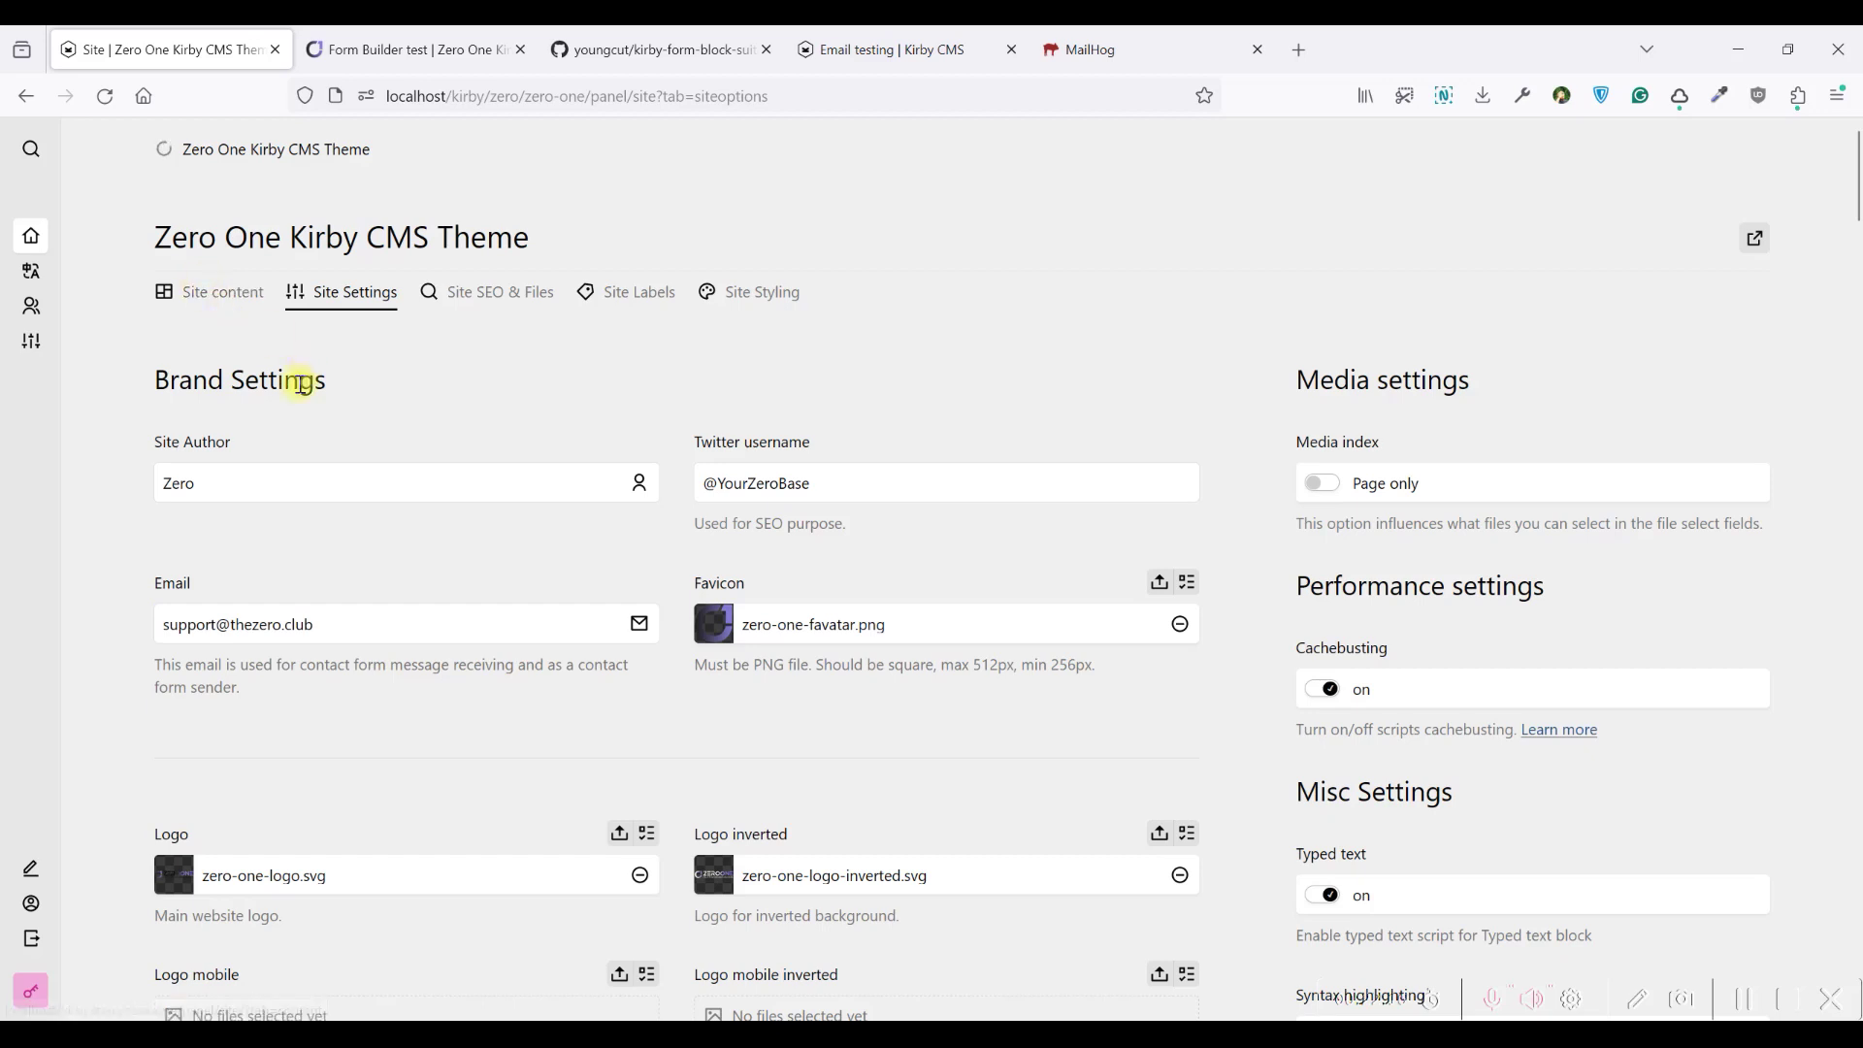
pyautogui.click(291, 417)
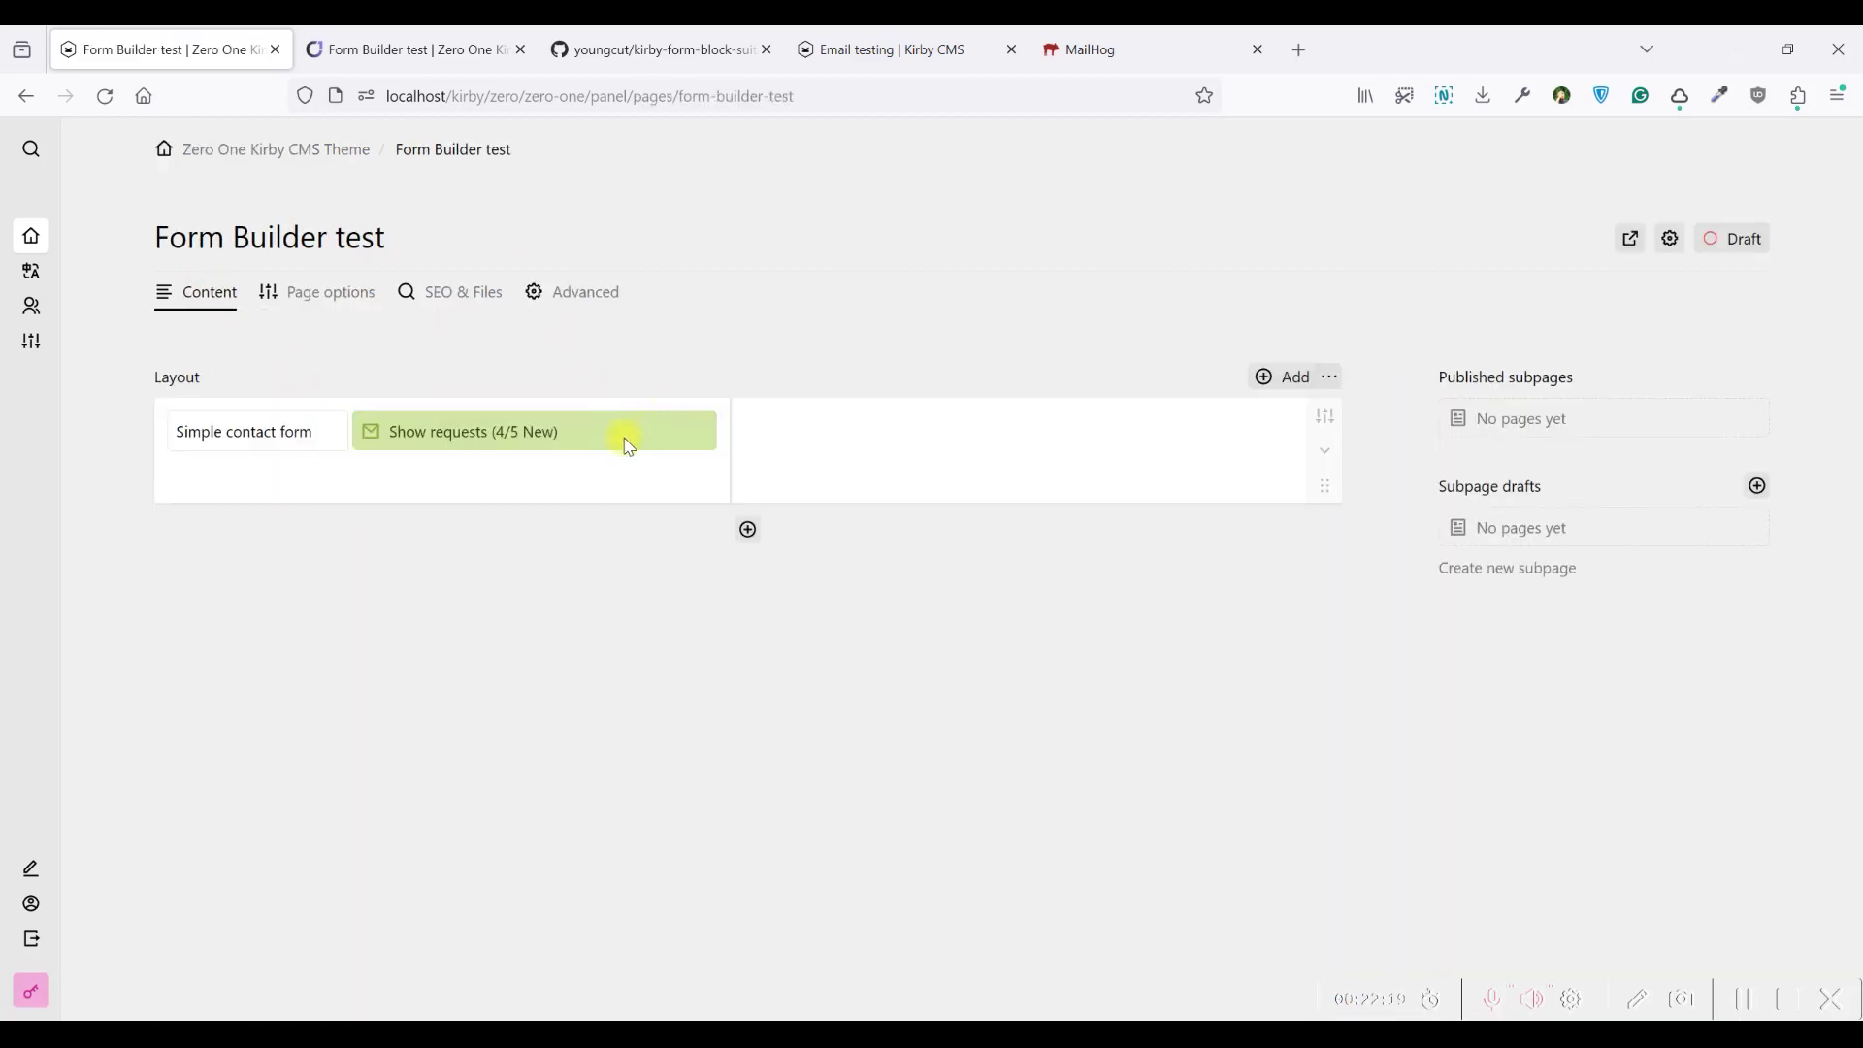
pyautogui.click(630, 444)
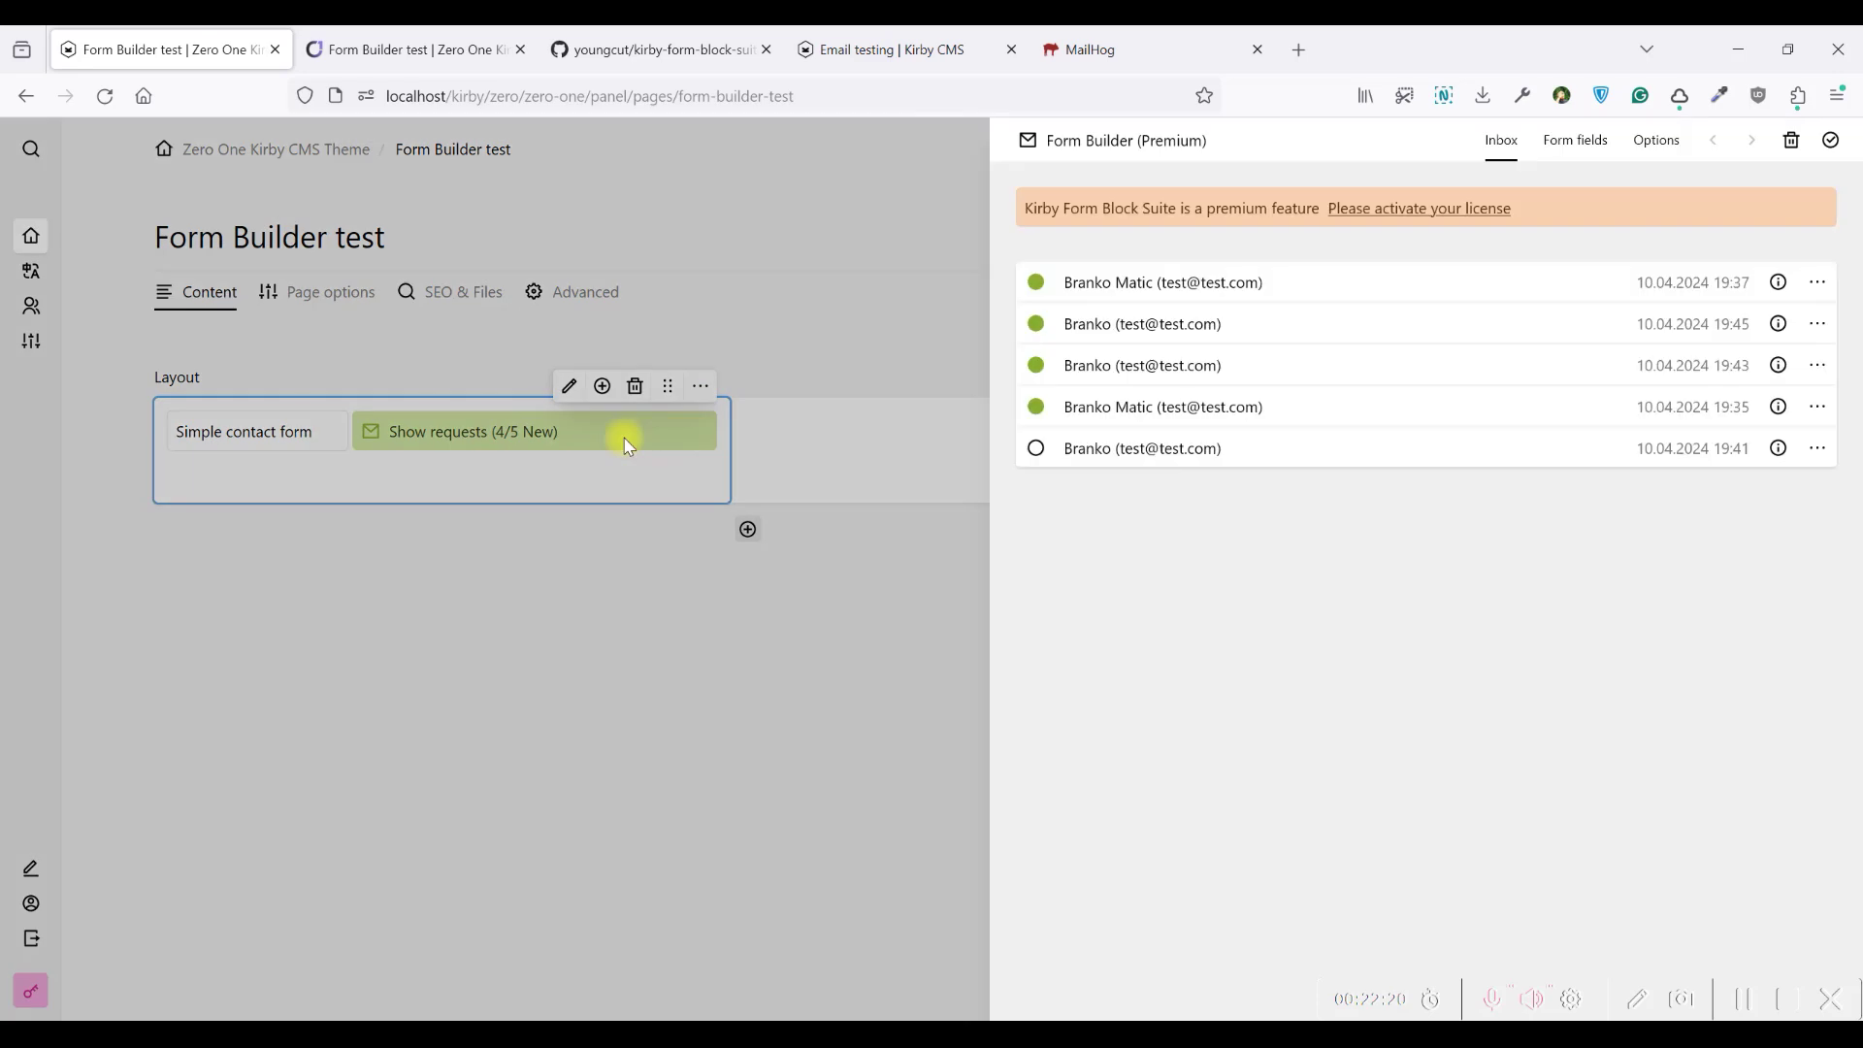
pyautogui.click(1572, 147)
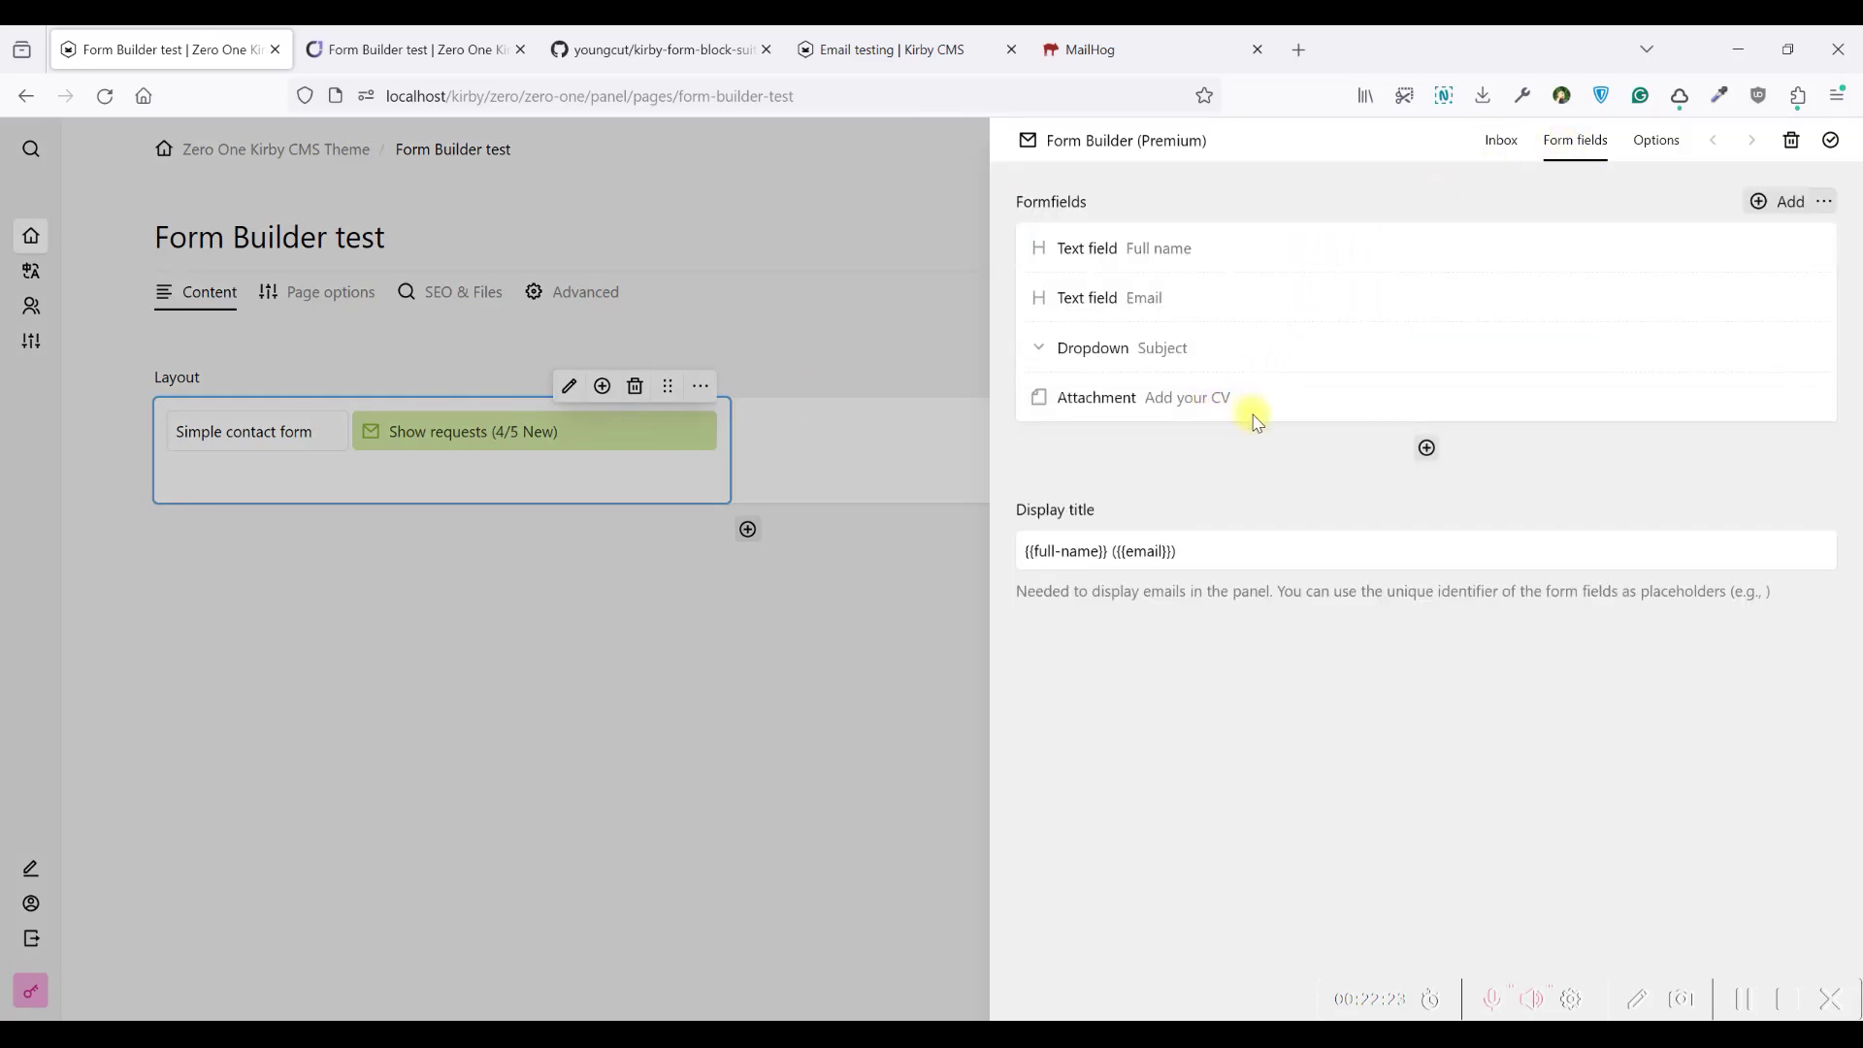
pyautogui.click(407, 50)
pyautogui.click(105, 95)
pyautogui.click(165, 49)
# Add a Textarea field named Message with a generated identifier and honorific context
pyautogui.click(1425, 448)
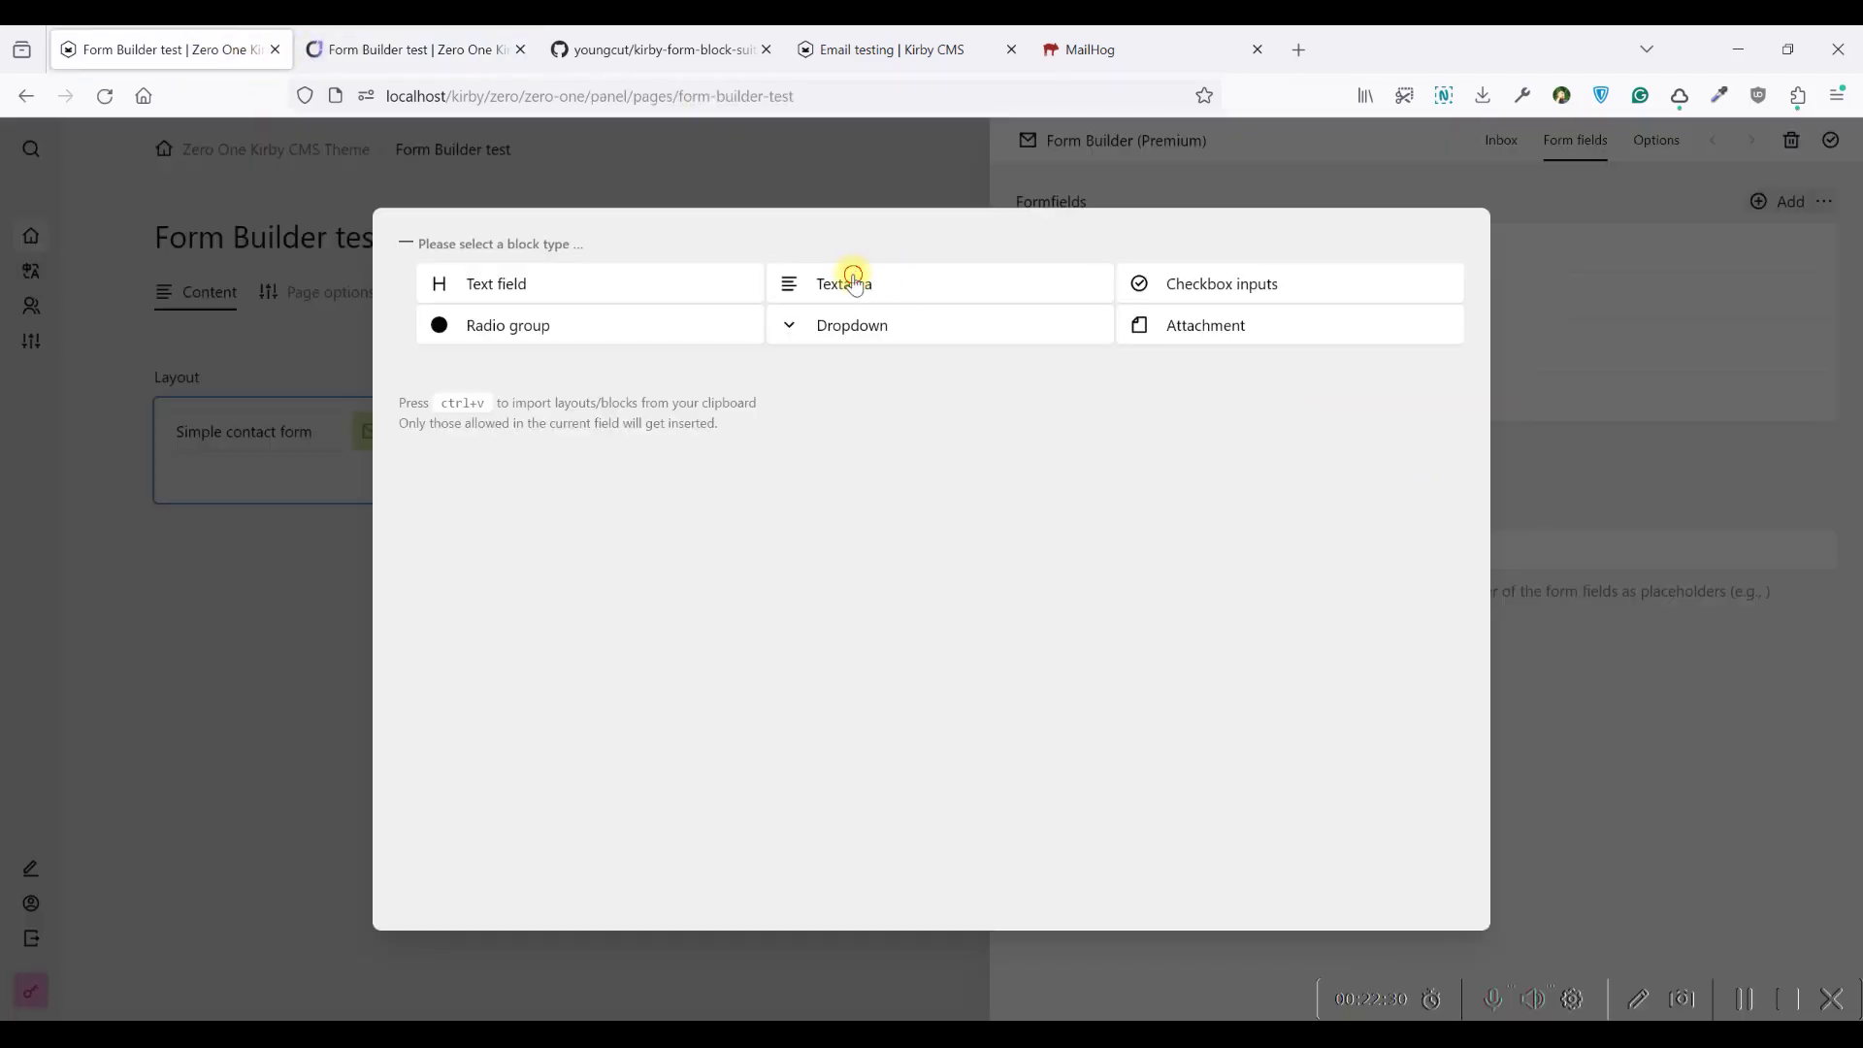
pyautogui.click(853, 280)
pyautogui.click(1181, 254)
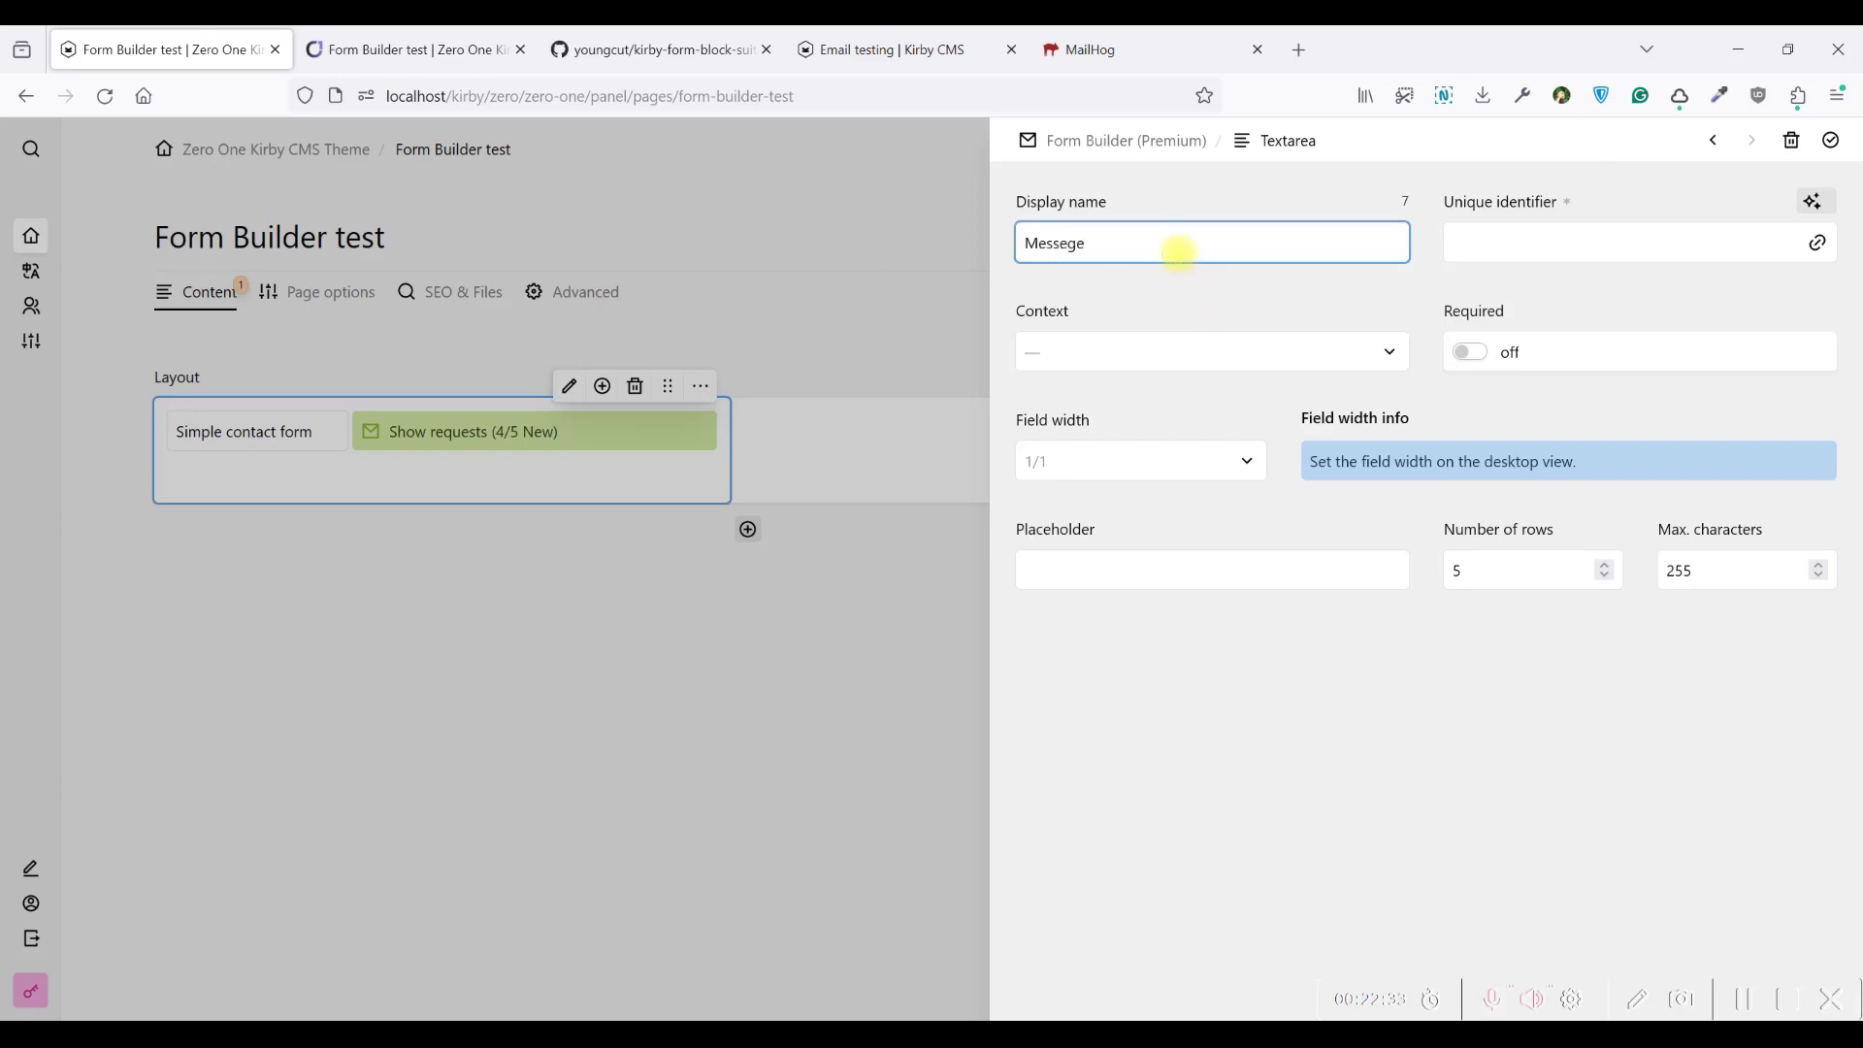
pyautogui.moveTo(1122, 245); pyautogui.dragTo(1058, 239)
pyautogui.write('sage')
pyautogui.click(1807, 204)
pyautogui.click(1310, 341)
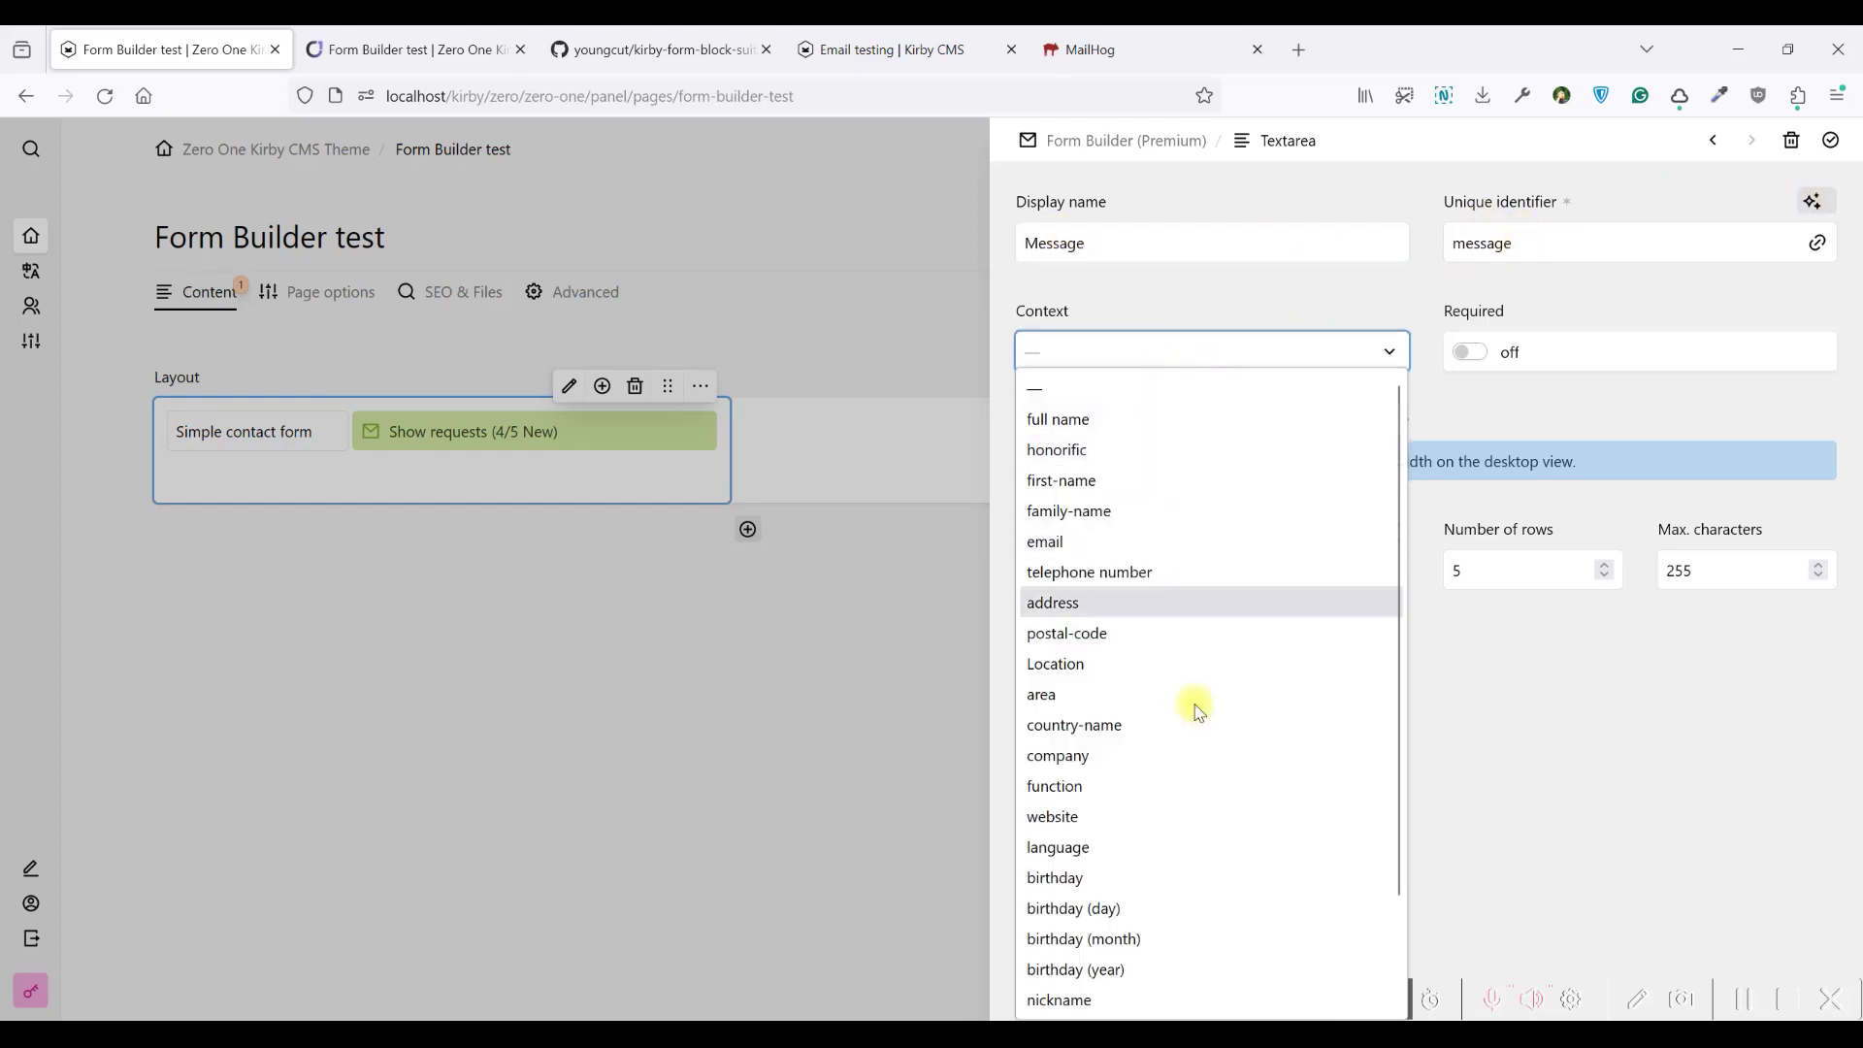
pyautogui.click(1126, 449)
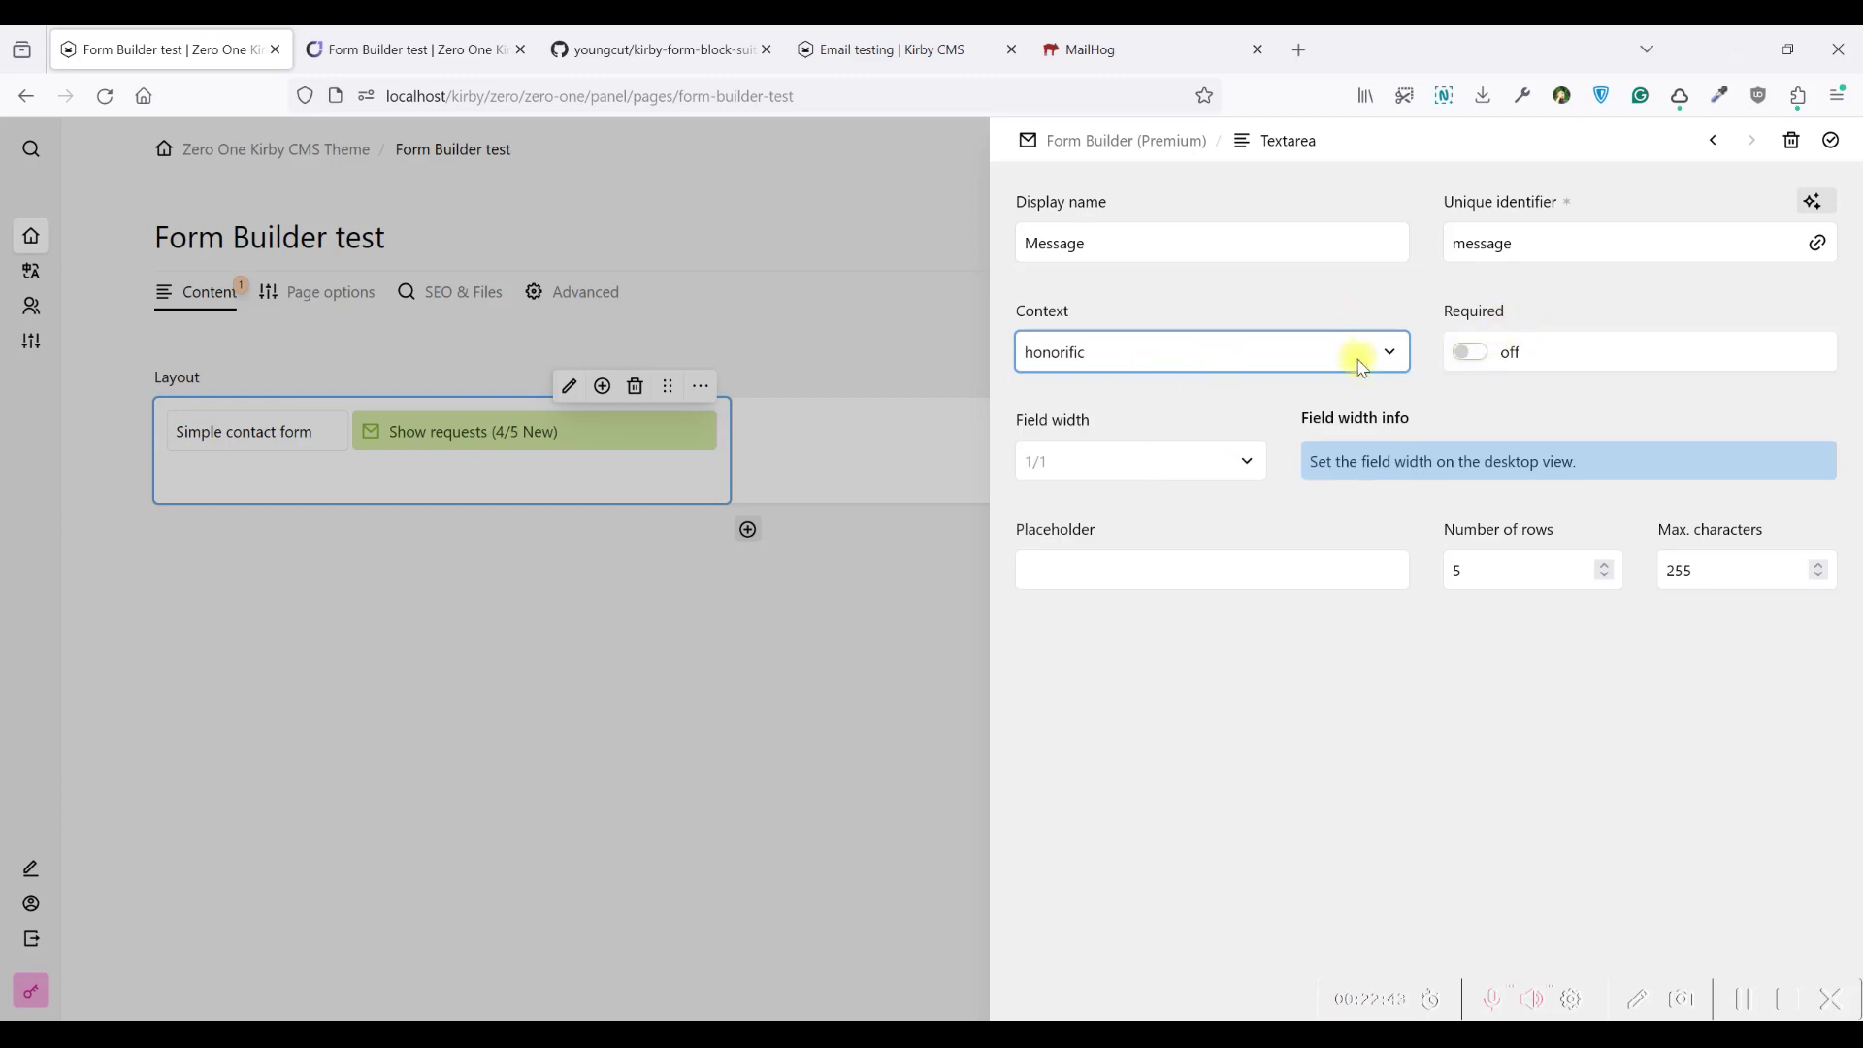
# Give it placeholder 'Write something' and 6 rows, then confirm and save
pyautogui.click(1222, 572)
pyautogui.write('Write ')
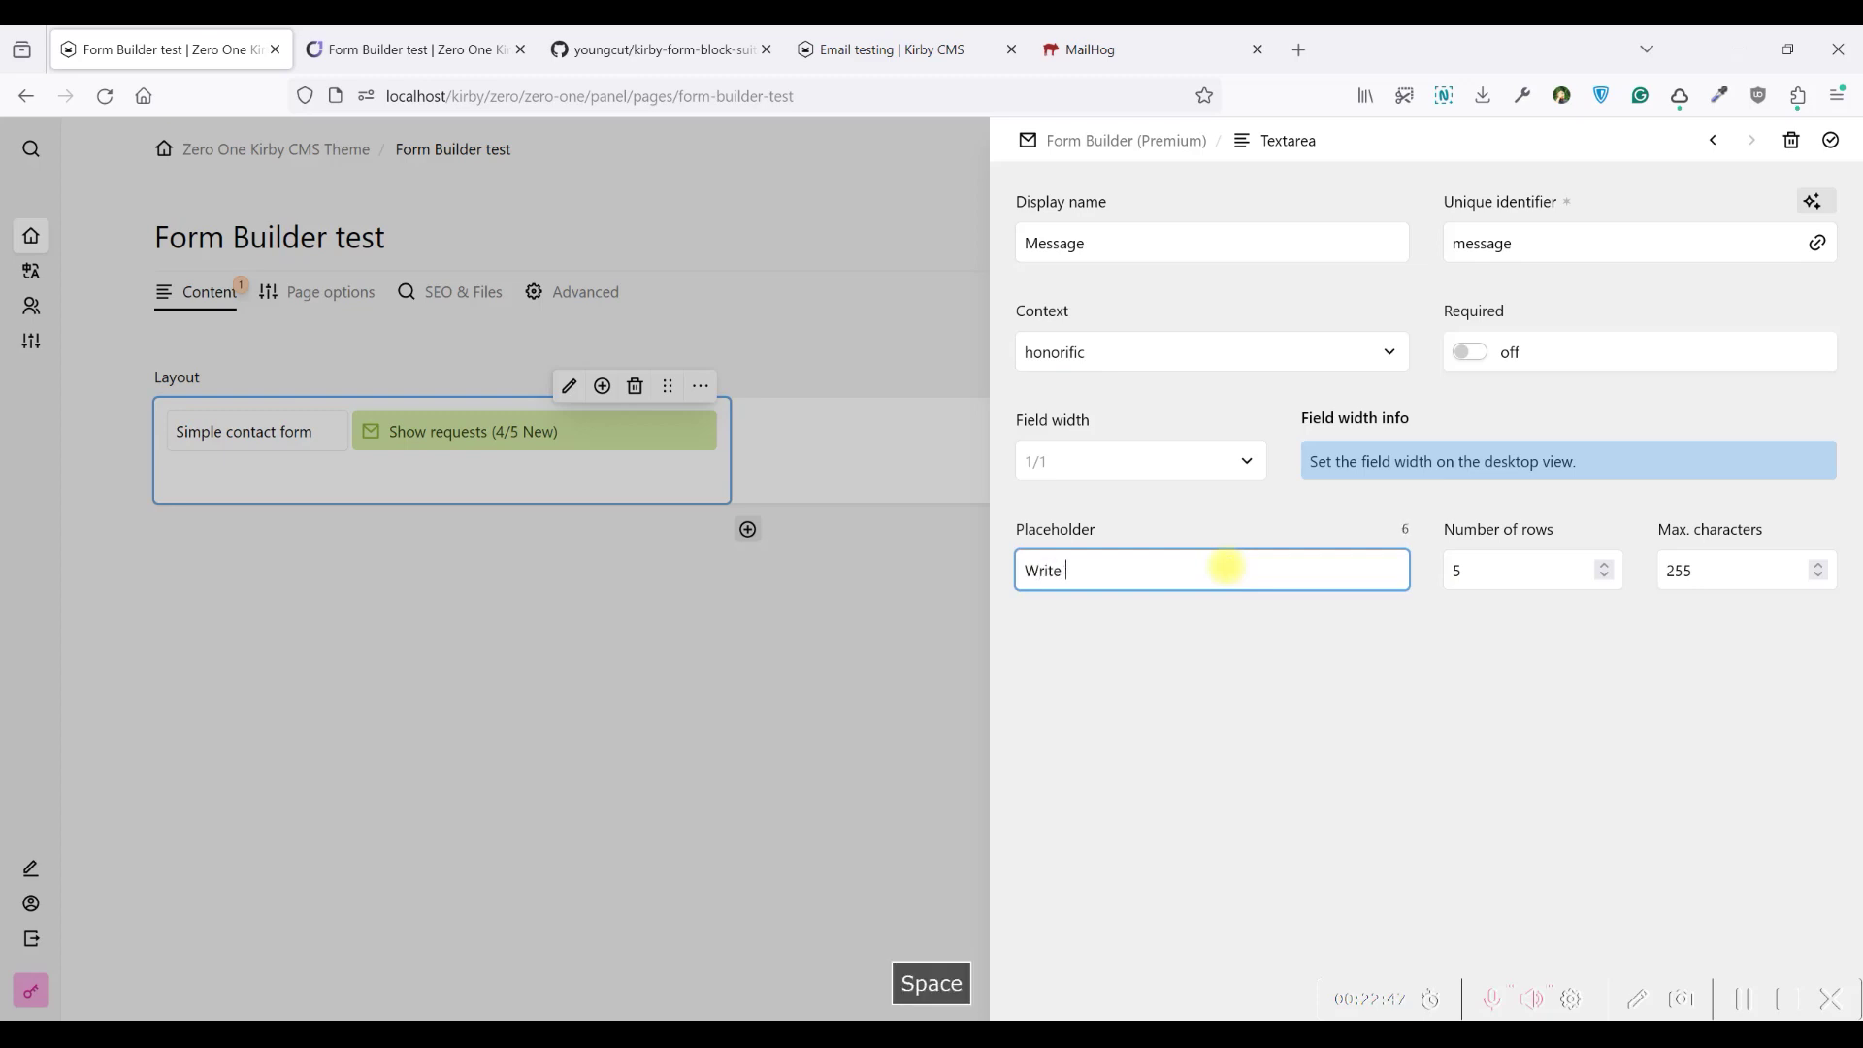
pyautogui.write('something')
pyautogui.click(1607, 576)
pyautogui.click(1607, 565)
pyautogui.click(1622, 638)
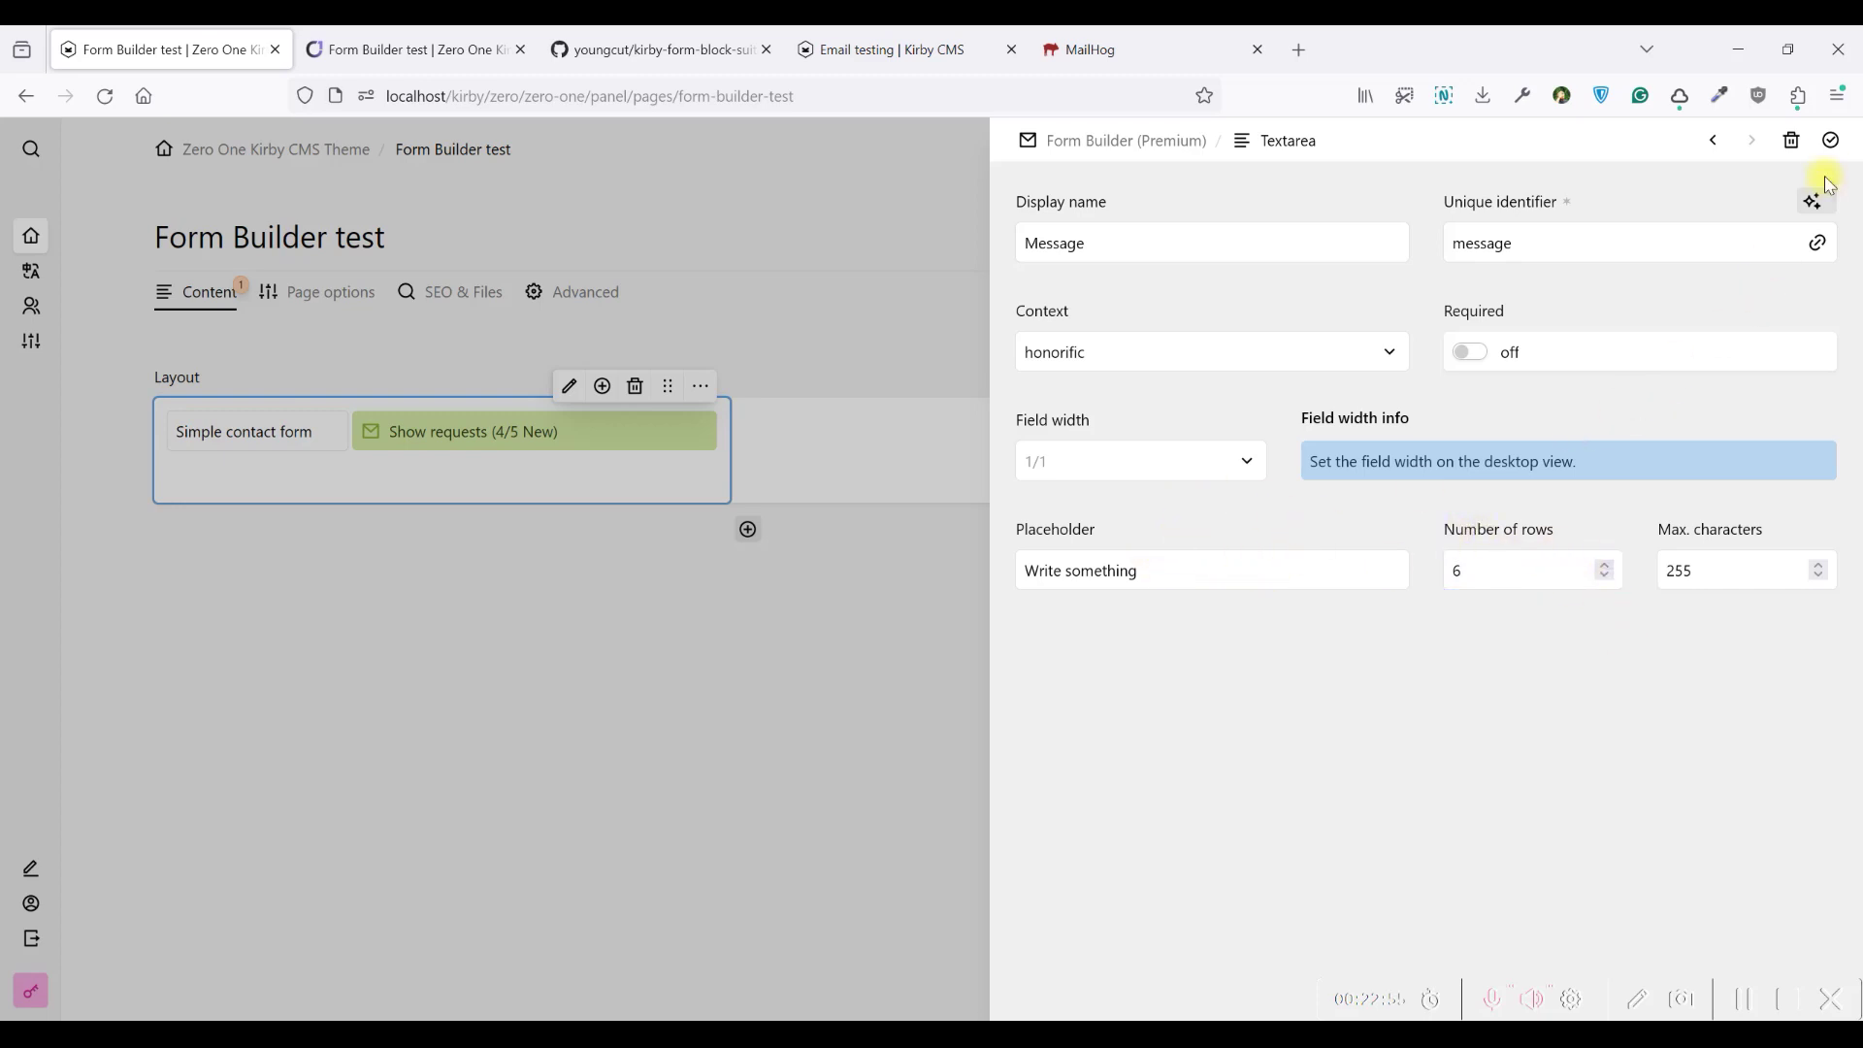
pyautogui.click(1832, 142)
pyautogui.click(1831, 144)
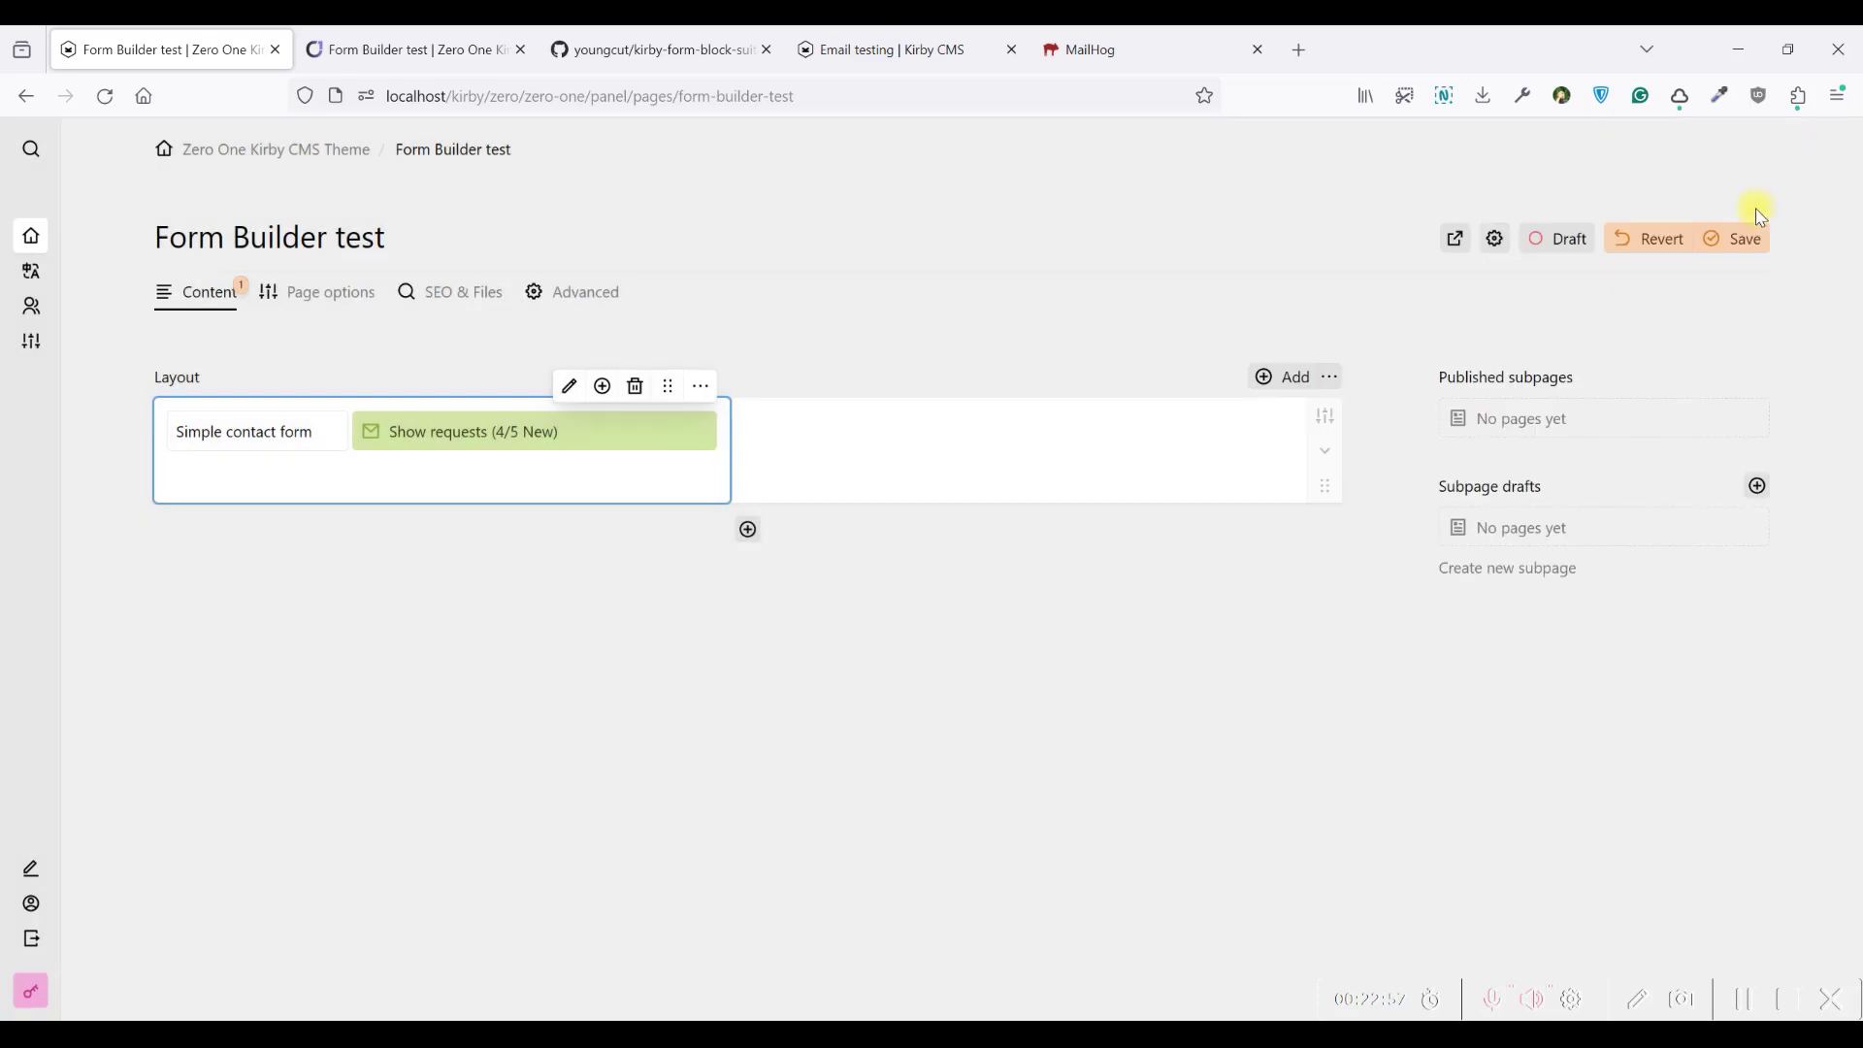
# Reload the frontend test page and try the new Message field and CV file picker
pyautogui.click(412, 48)
pyautogui.click(105, 95)
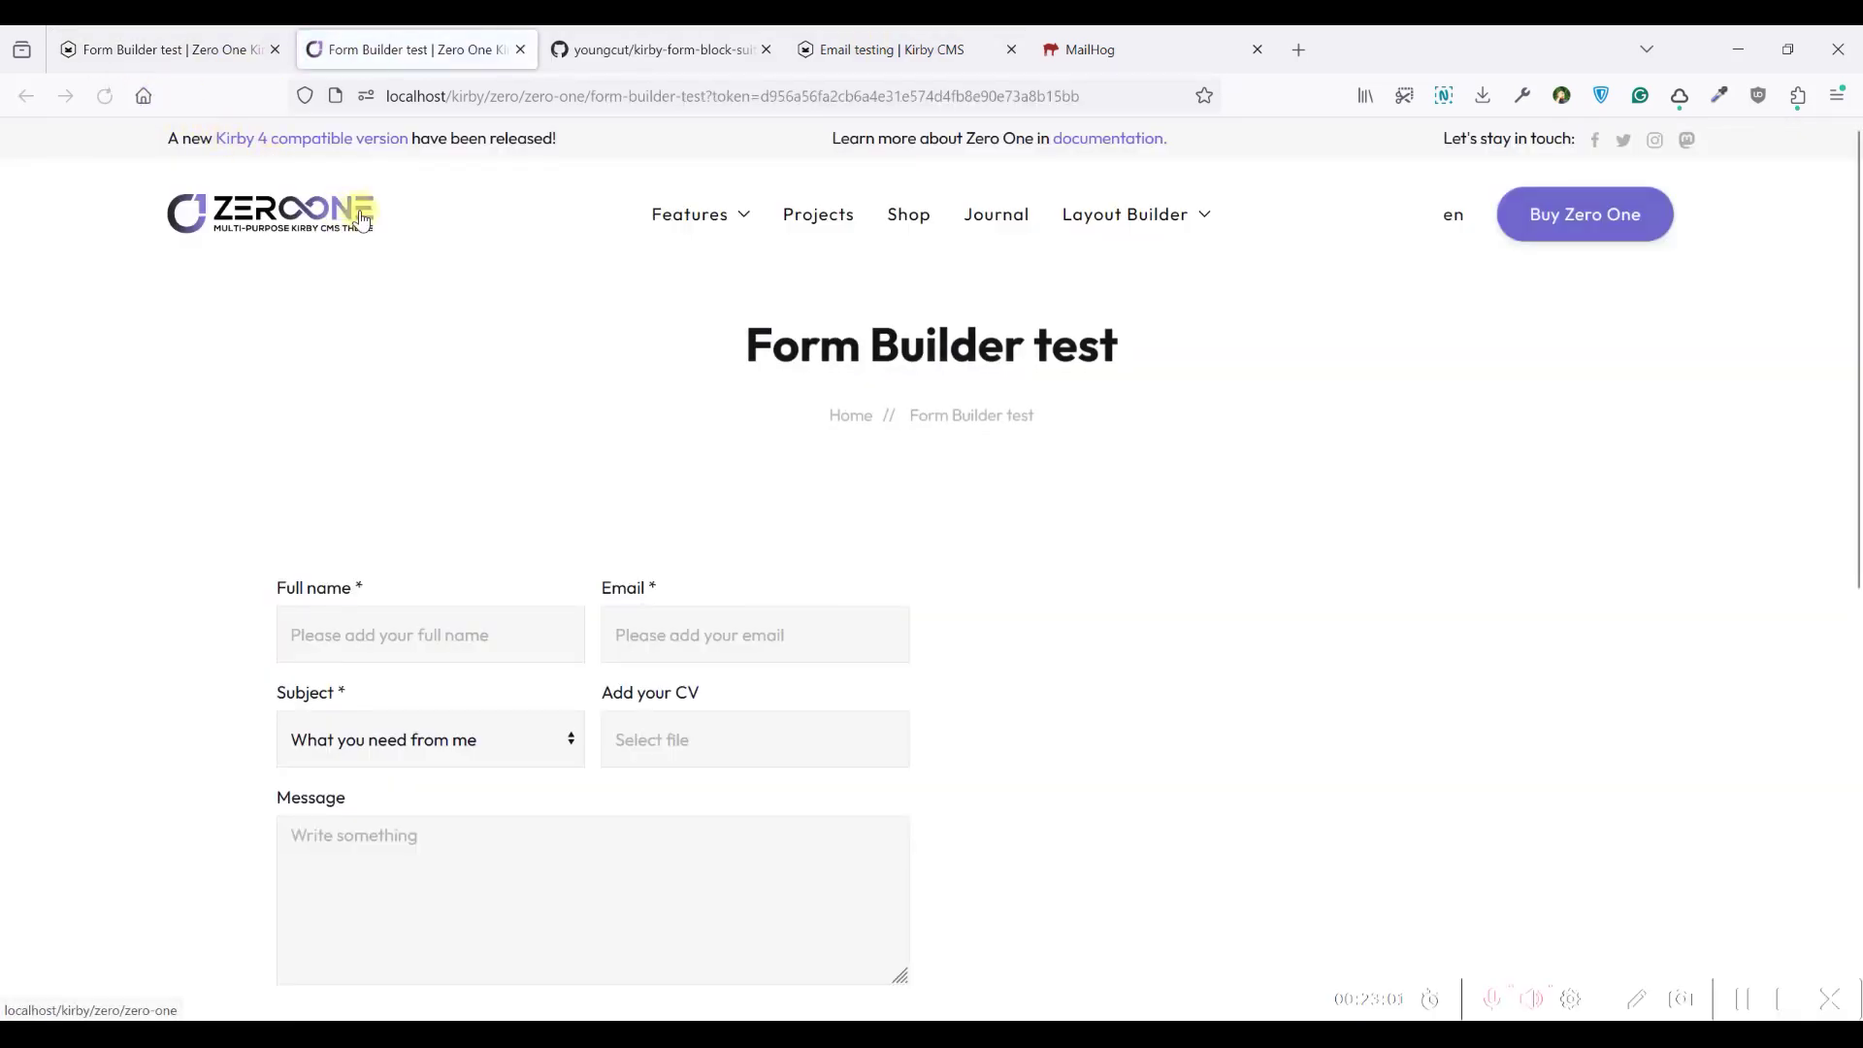
pyautogui.scroll(-4, 298, 303)
pyautogui.click(661, 601)
pyautogui.click(728, 401)
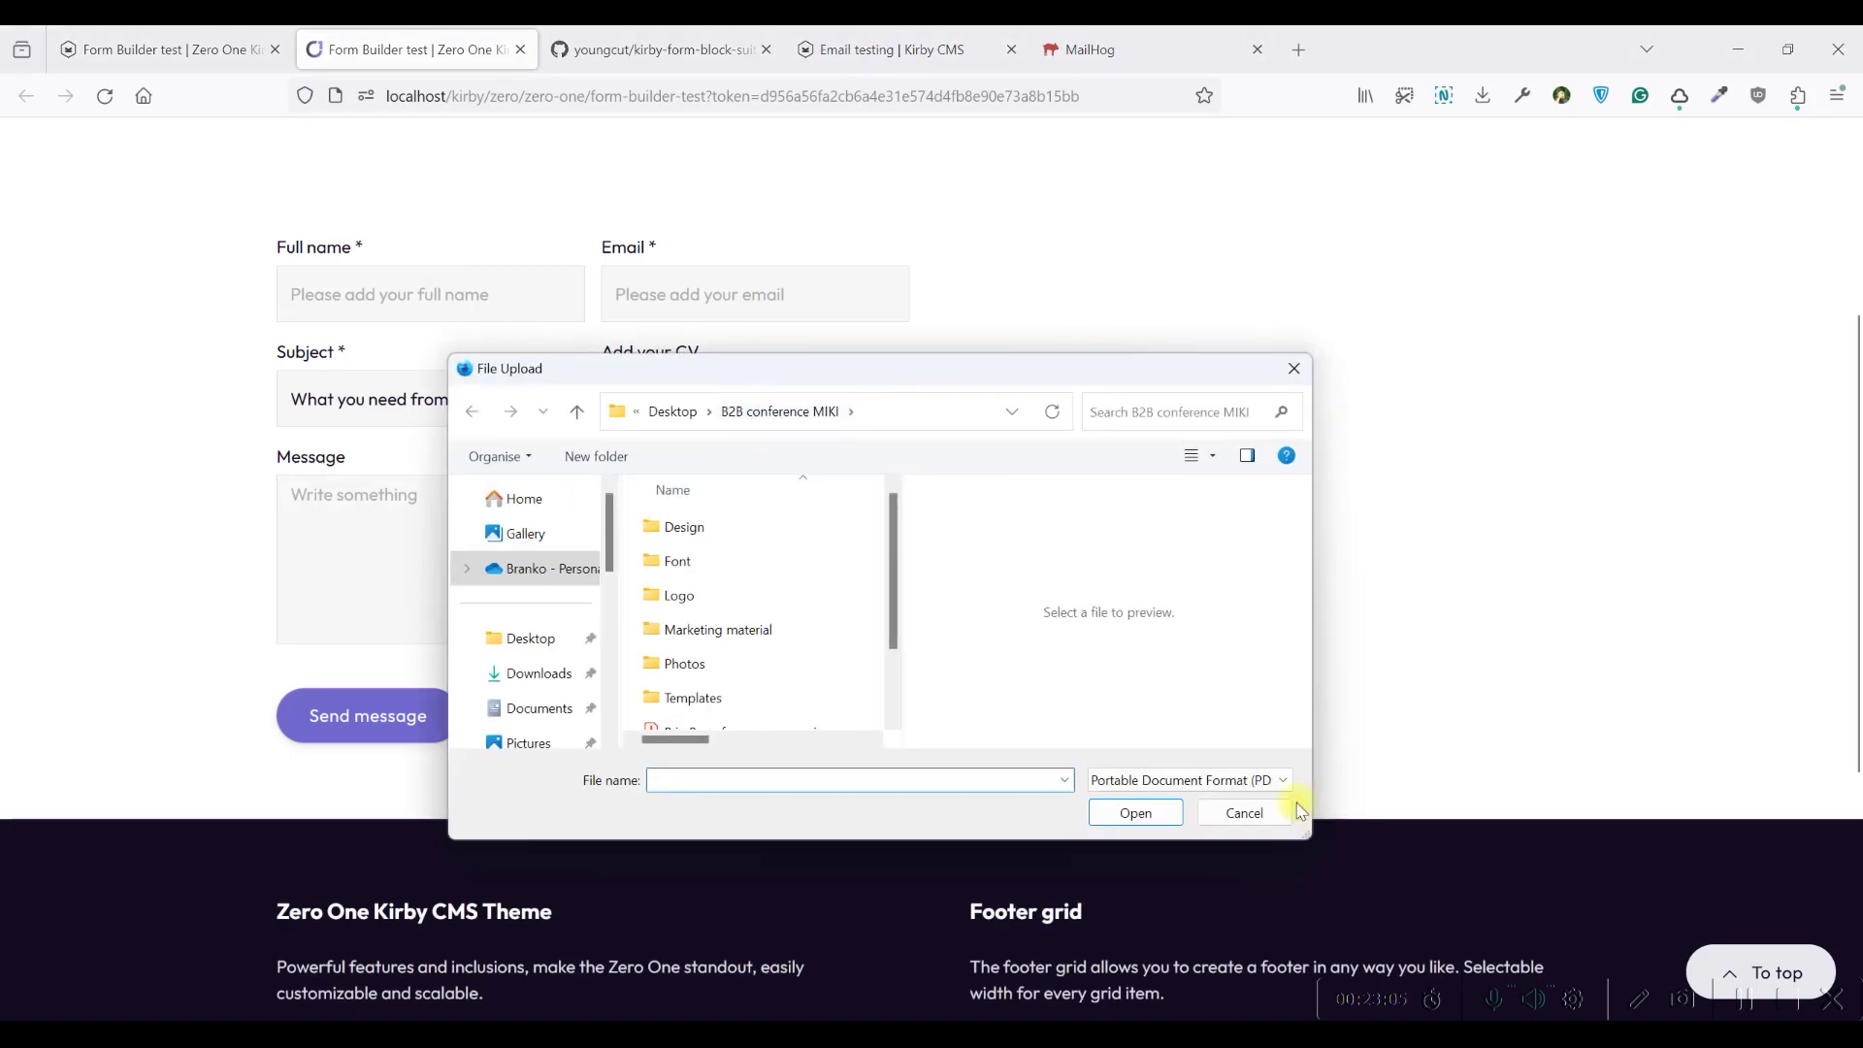
pyautogui.click(1259, 806)
pyautogui.scroll(4, 1015, 428)
# Compare the frontend form with the panel's updated Form fields list
pyautogui.click(660, 49)
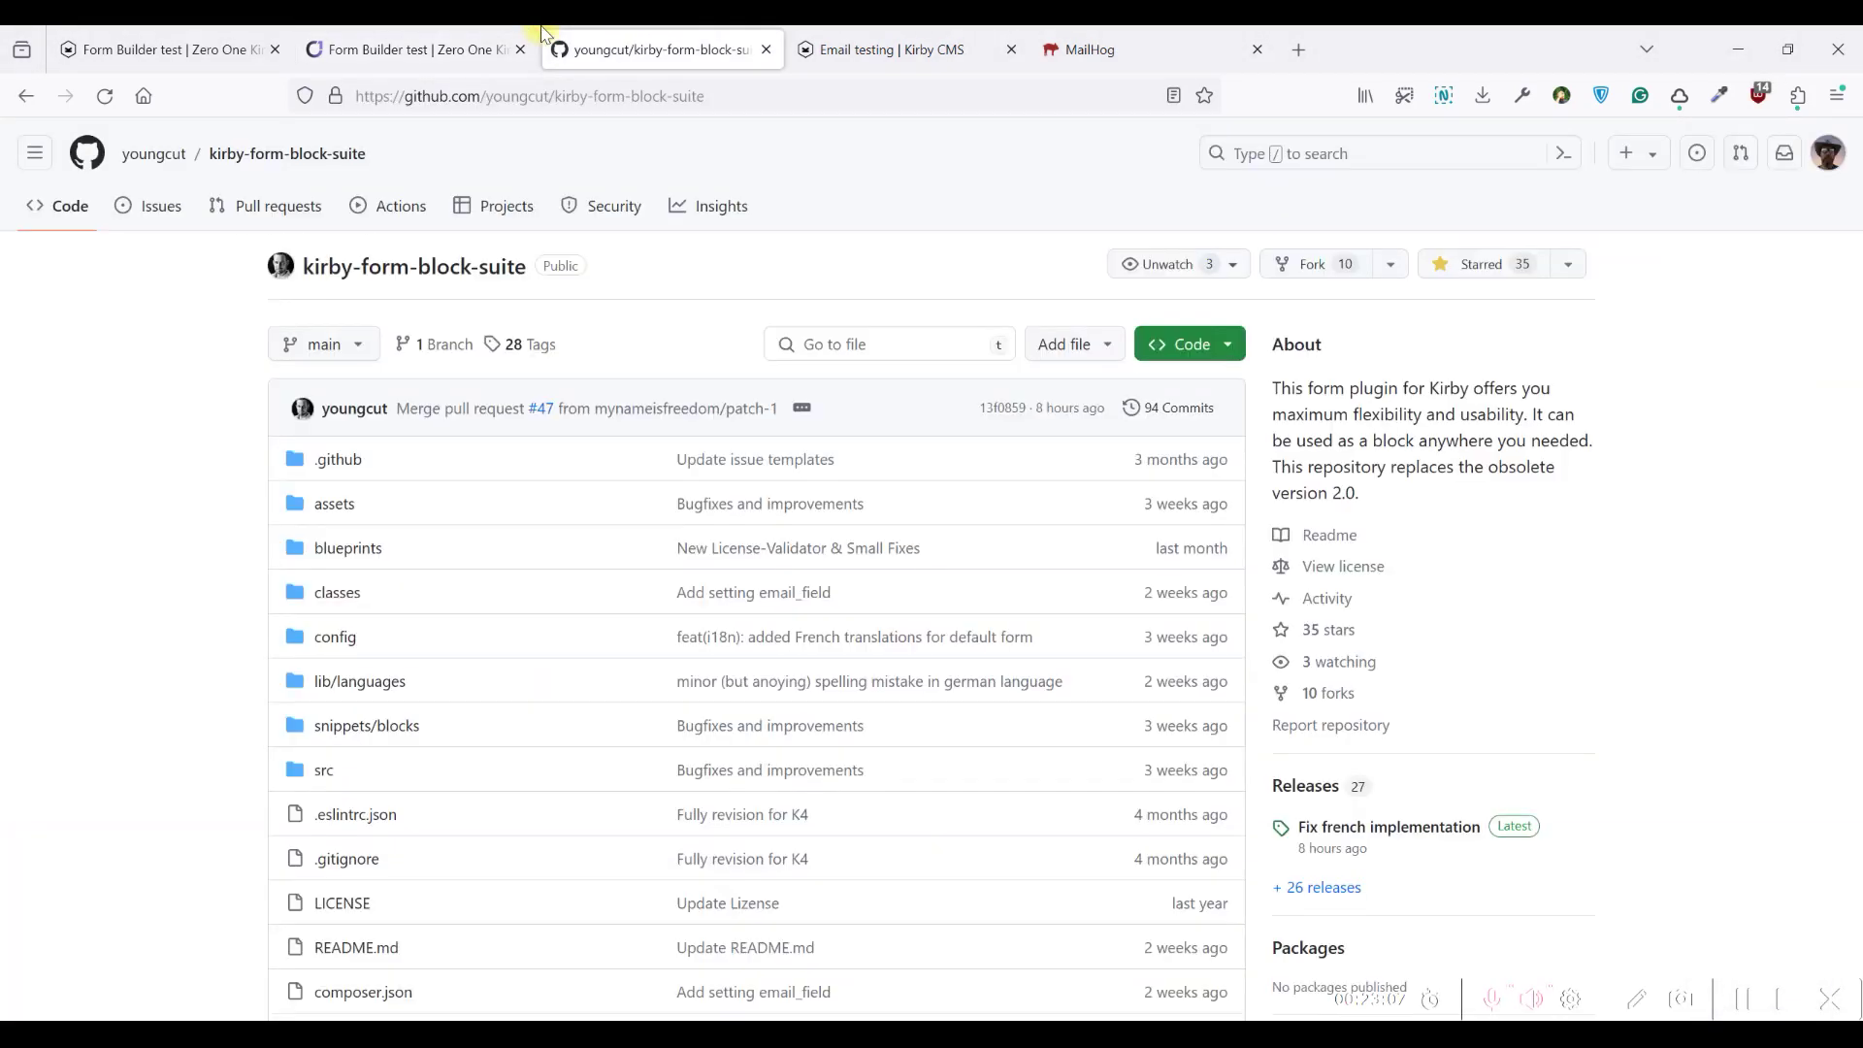
pyautogui.click(452, 39)
pyautogui.click(165, 48)
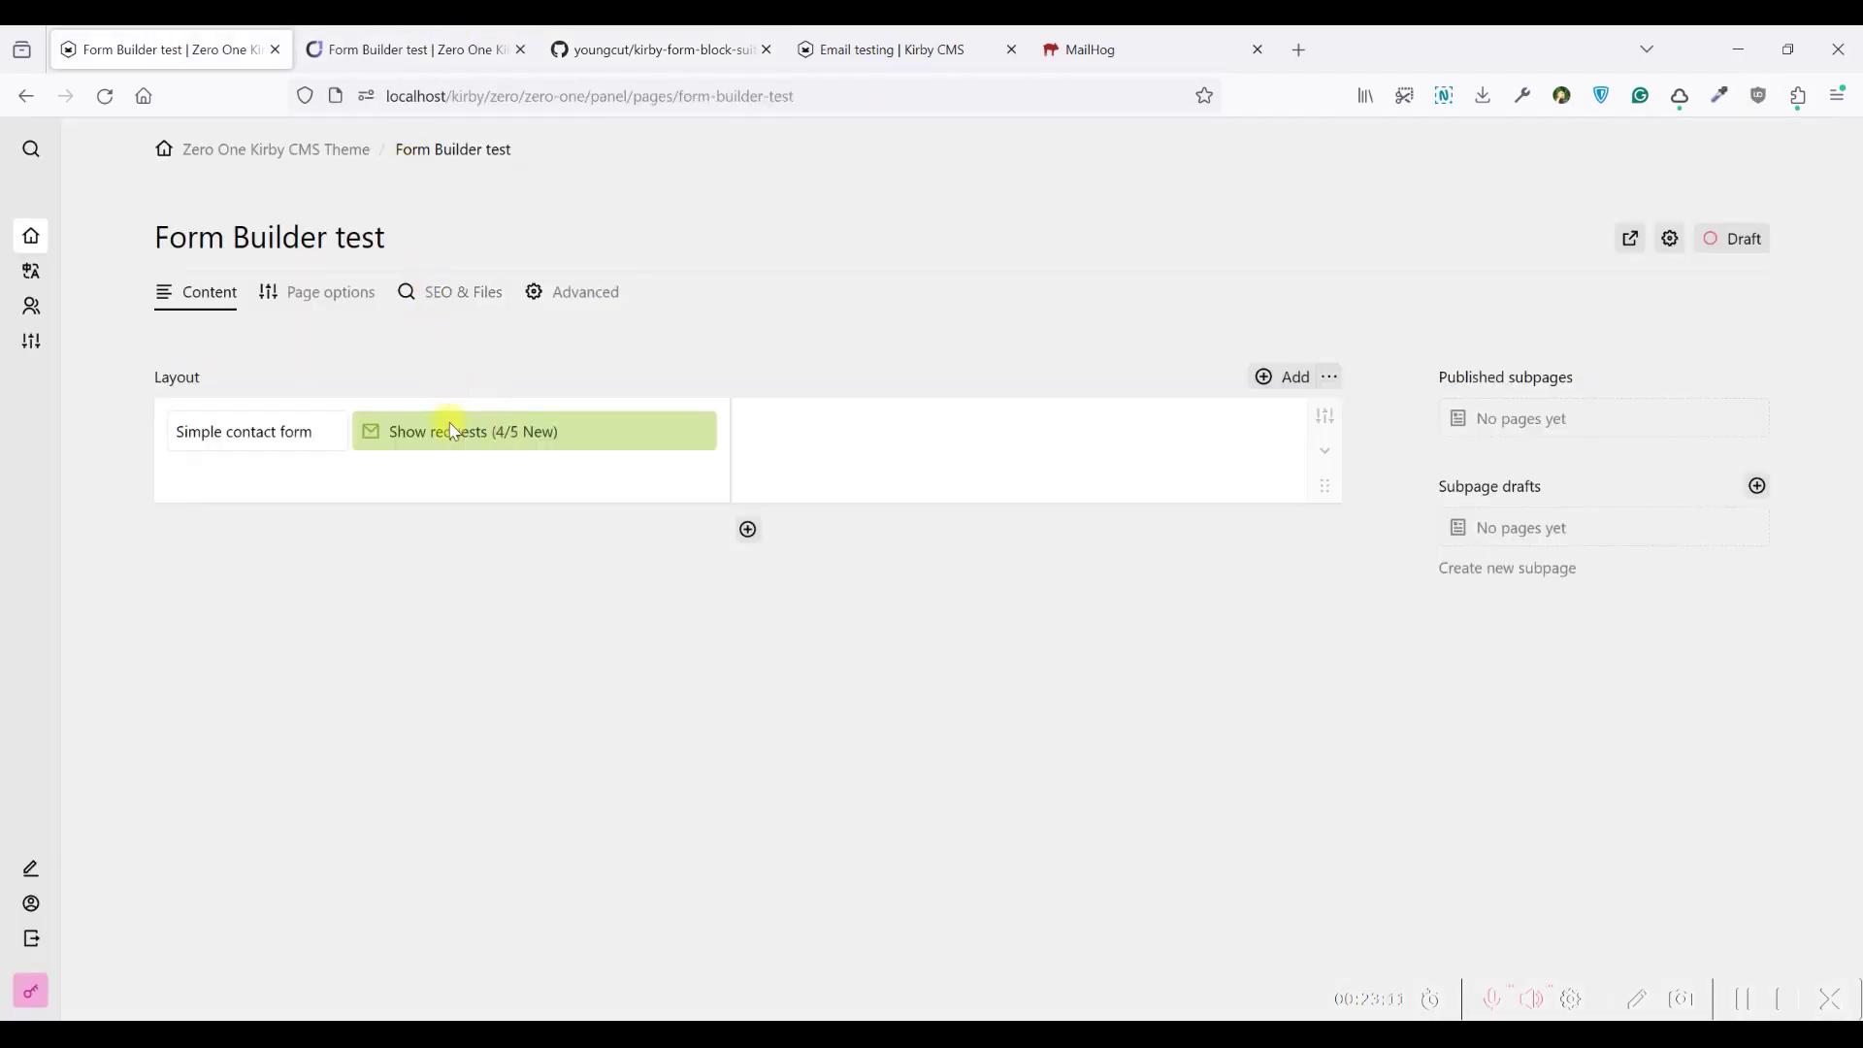
pyautogui.click(454, 431)
pyautogui.click(1576, 140)
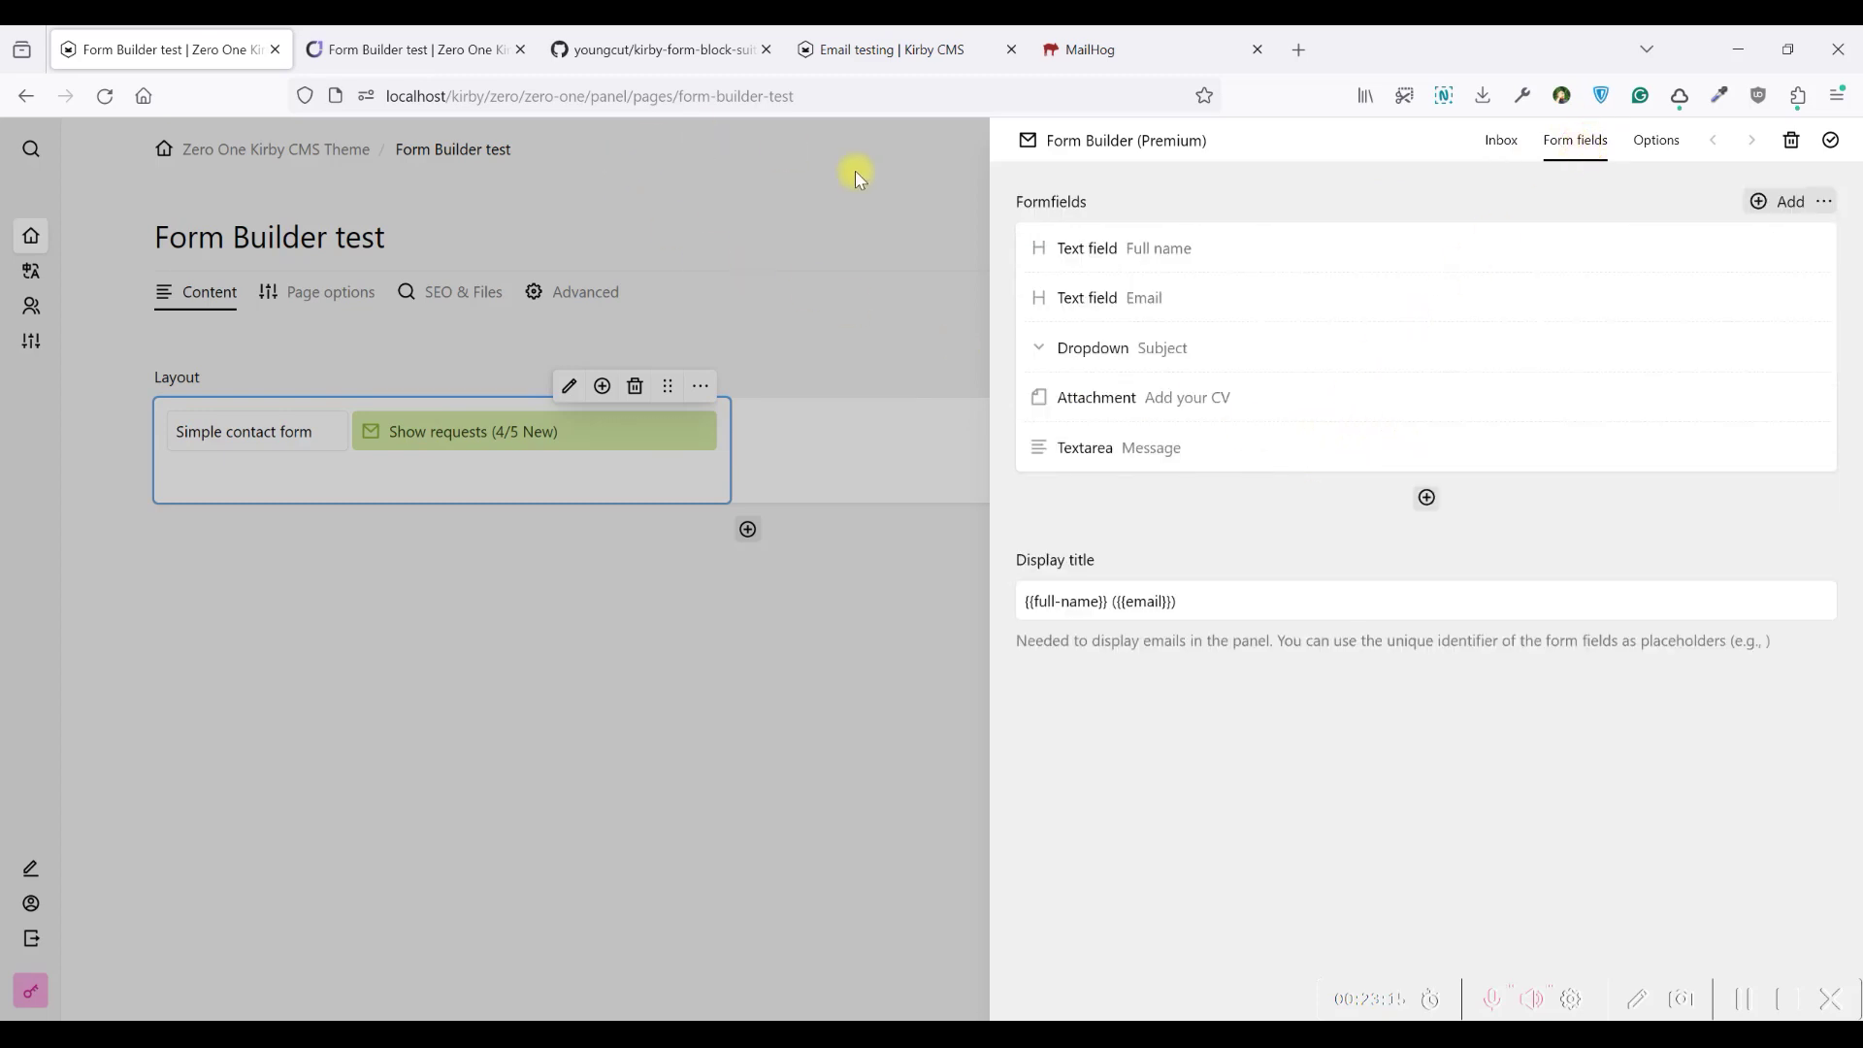
pyautogui.click(398, 48)
pyautogui.moveTo(686, 212)
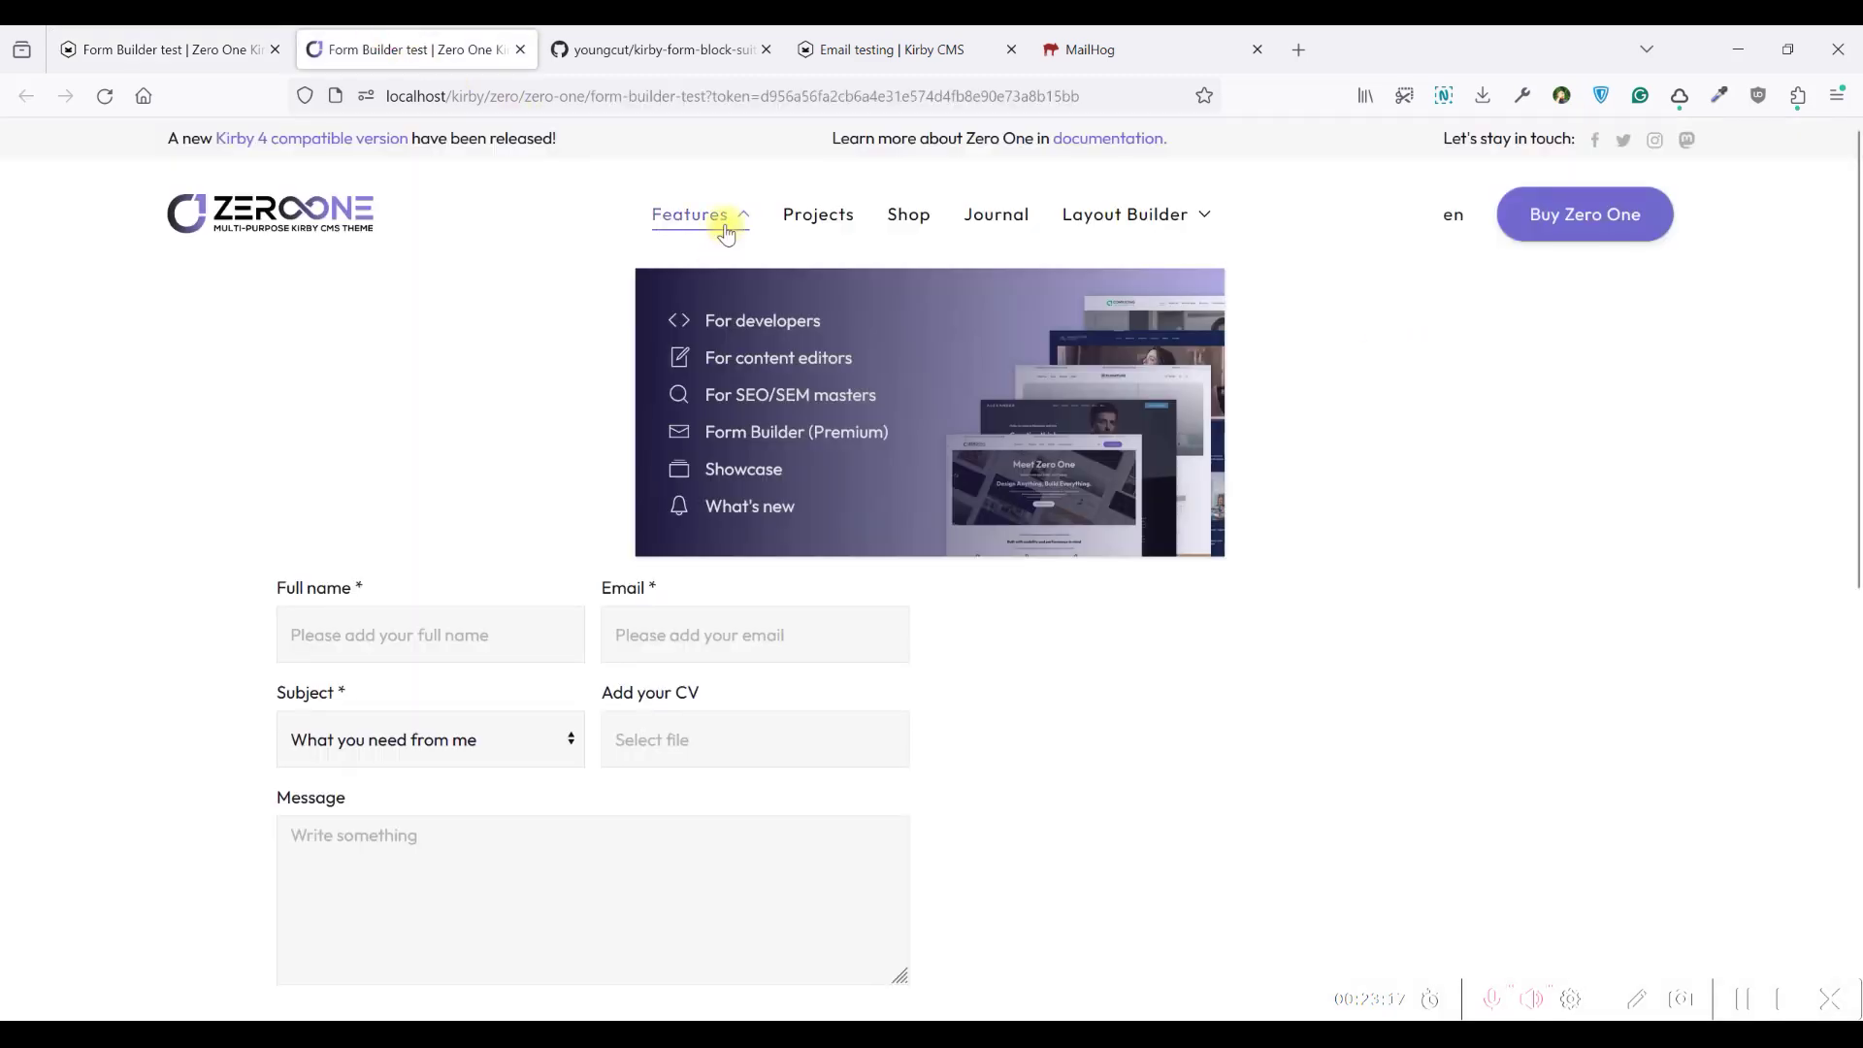
# Open the Form Builder (Premium) demo page and try its First name, Last name, Email and Telephone fields
pyautogui.click(781, 438)
pyautogui.scroll(-10, 790, 417)
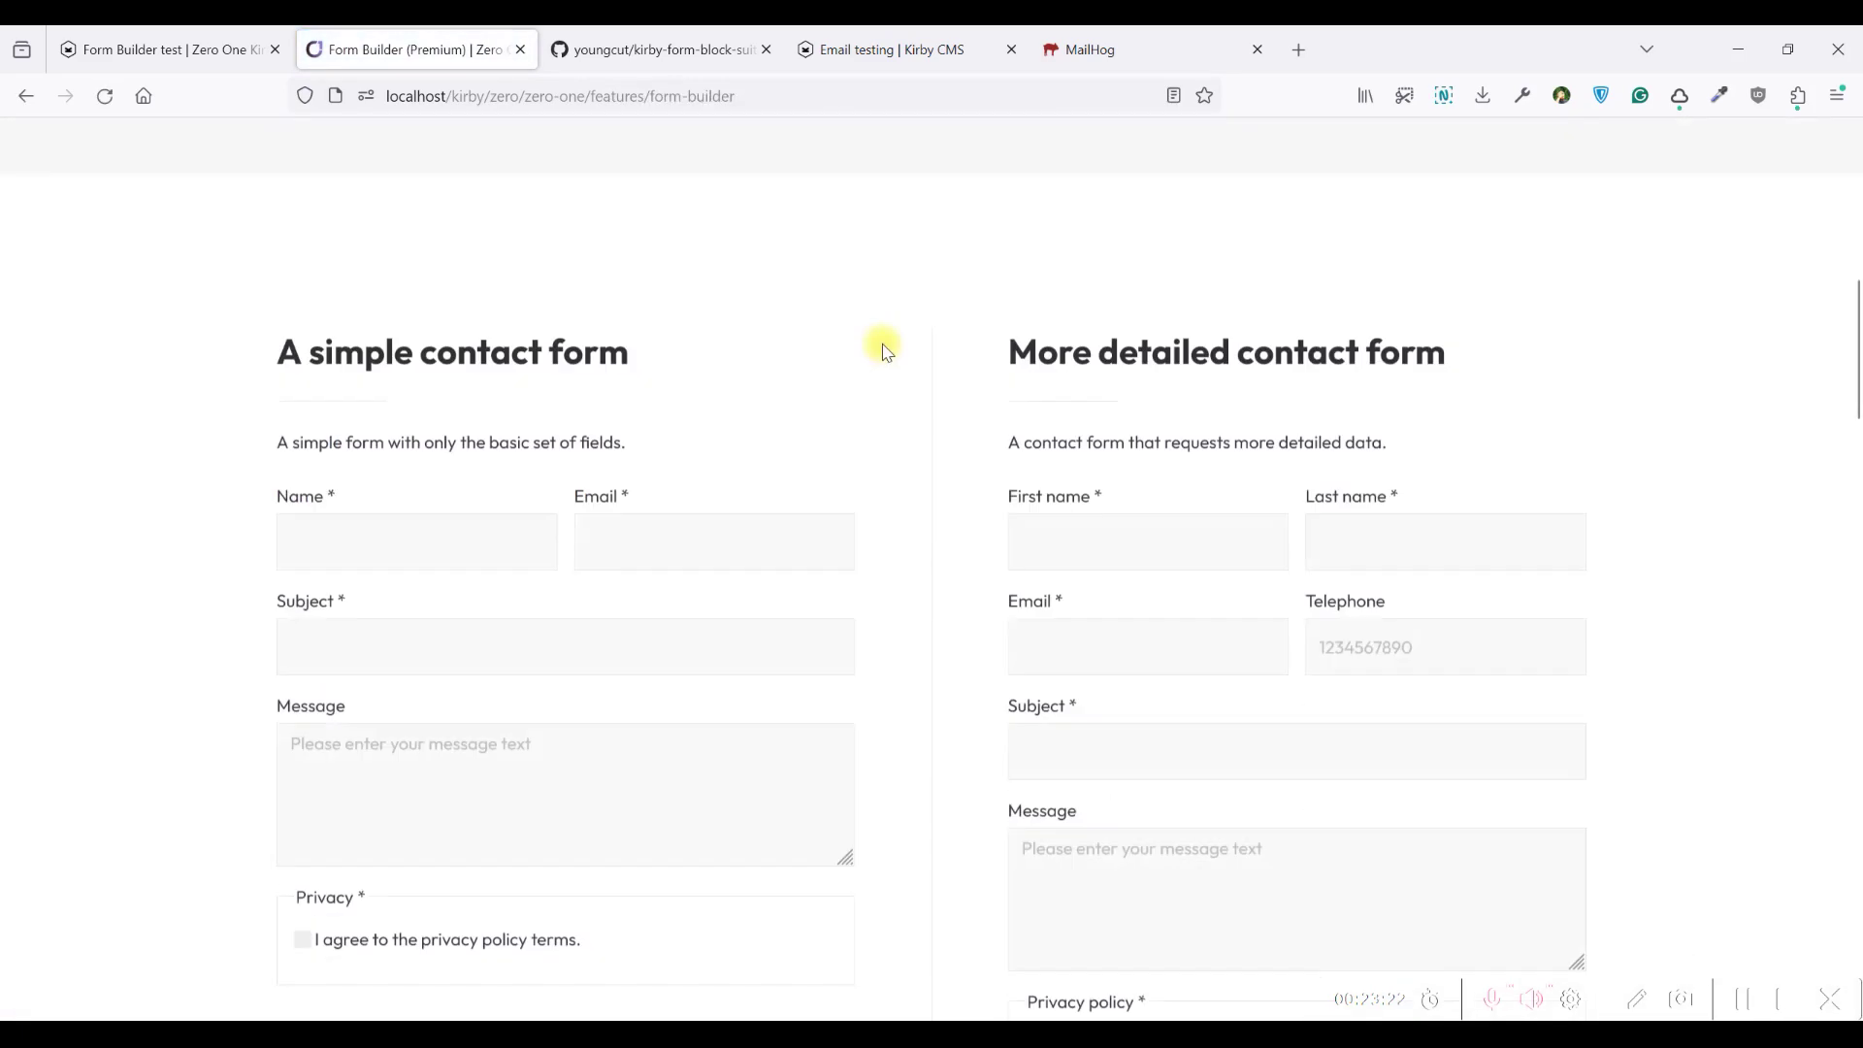
pyautogui.scroll(1, 1067, 334)
pyautogui.scroll(-1, 1064, 395)
pyautogui.scroll(1, 1076, 408)
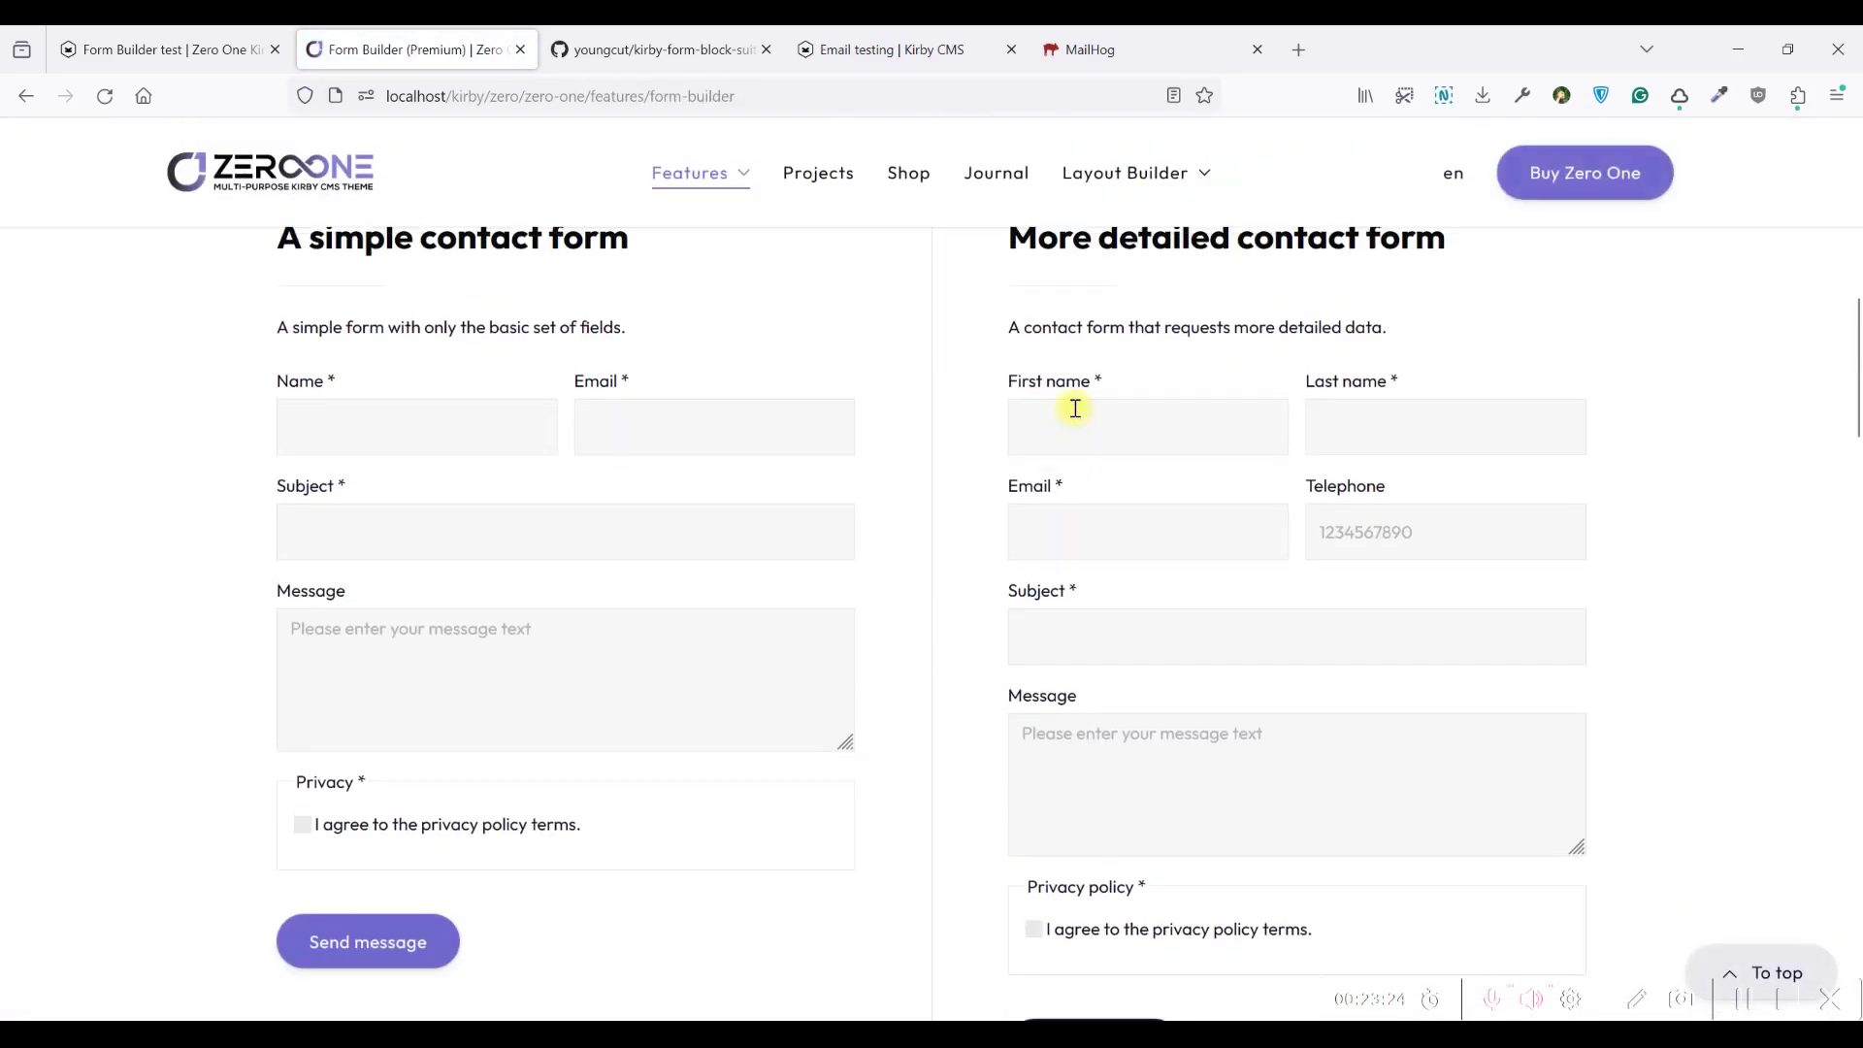
pyautogui.click(1393, 541)
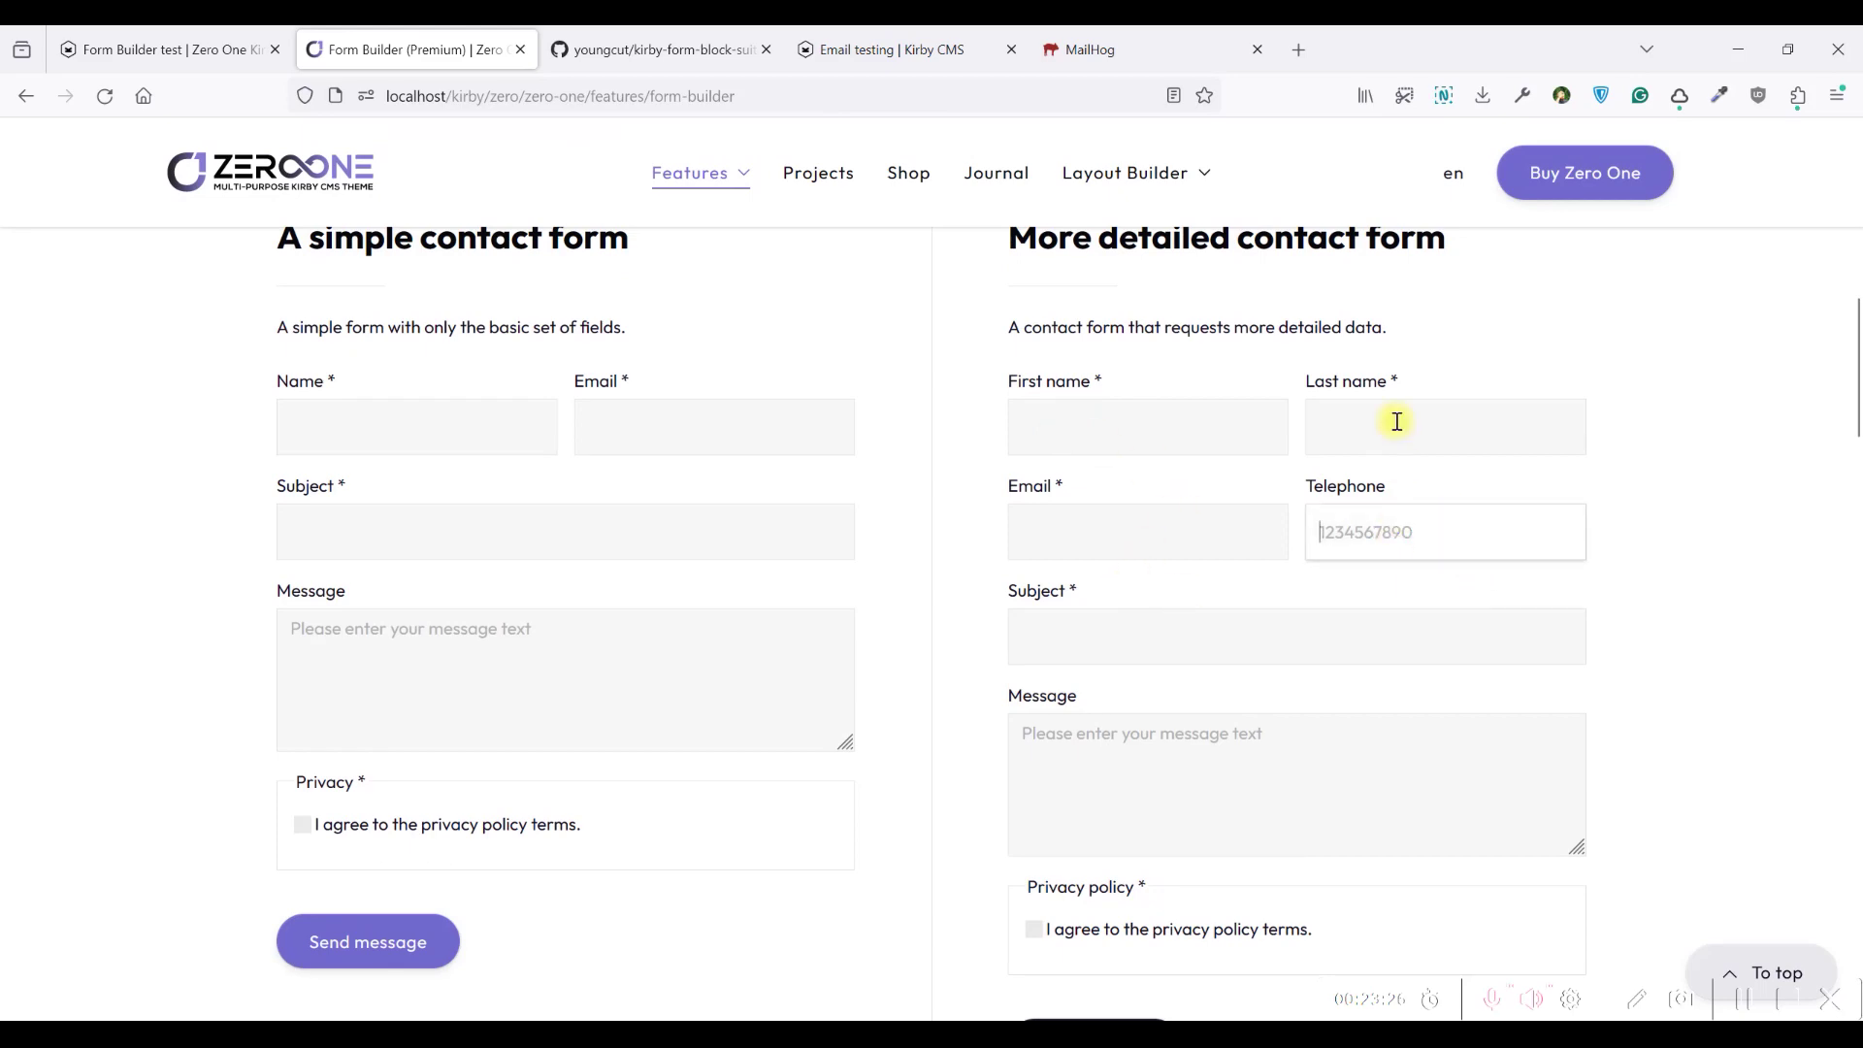
pyautogui.click(1397, 423)
pyautogui.click(1130, 421)
pyautogui.click(1101, 533)
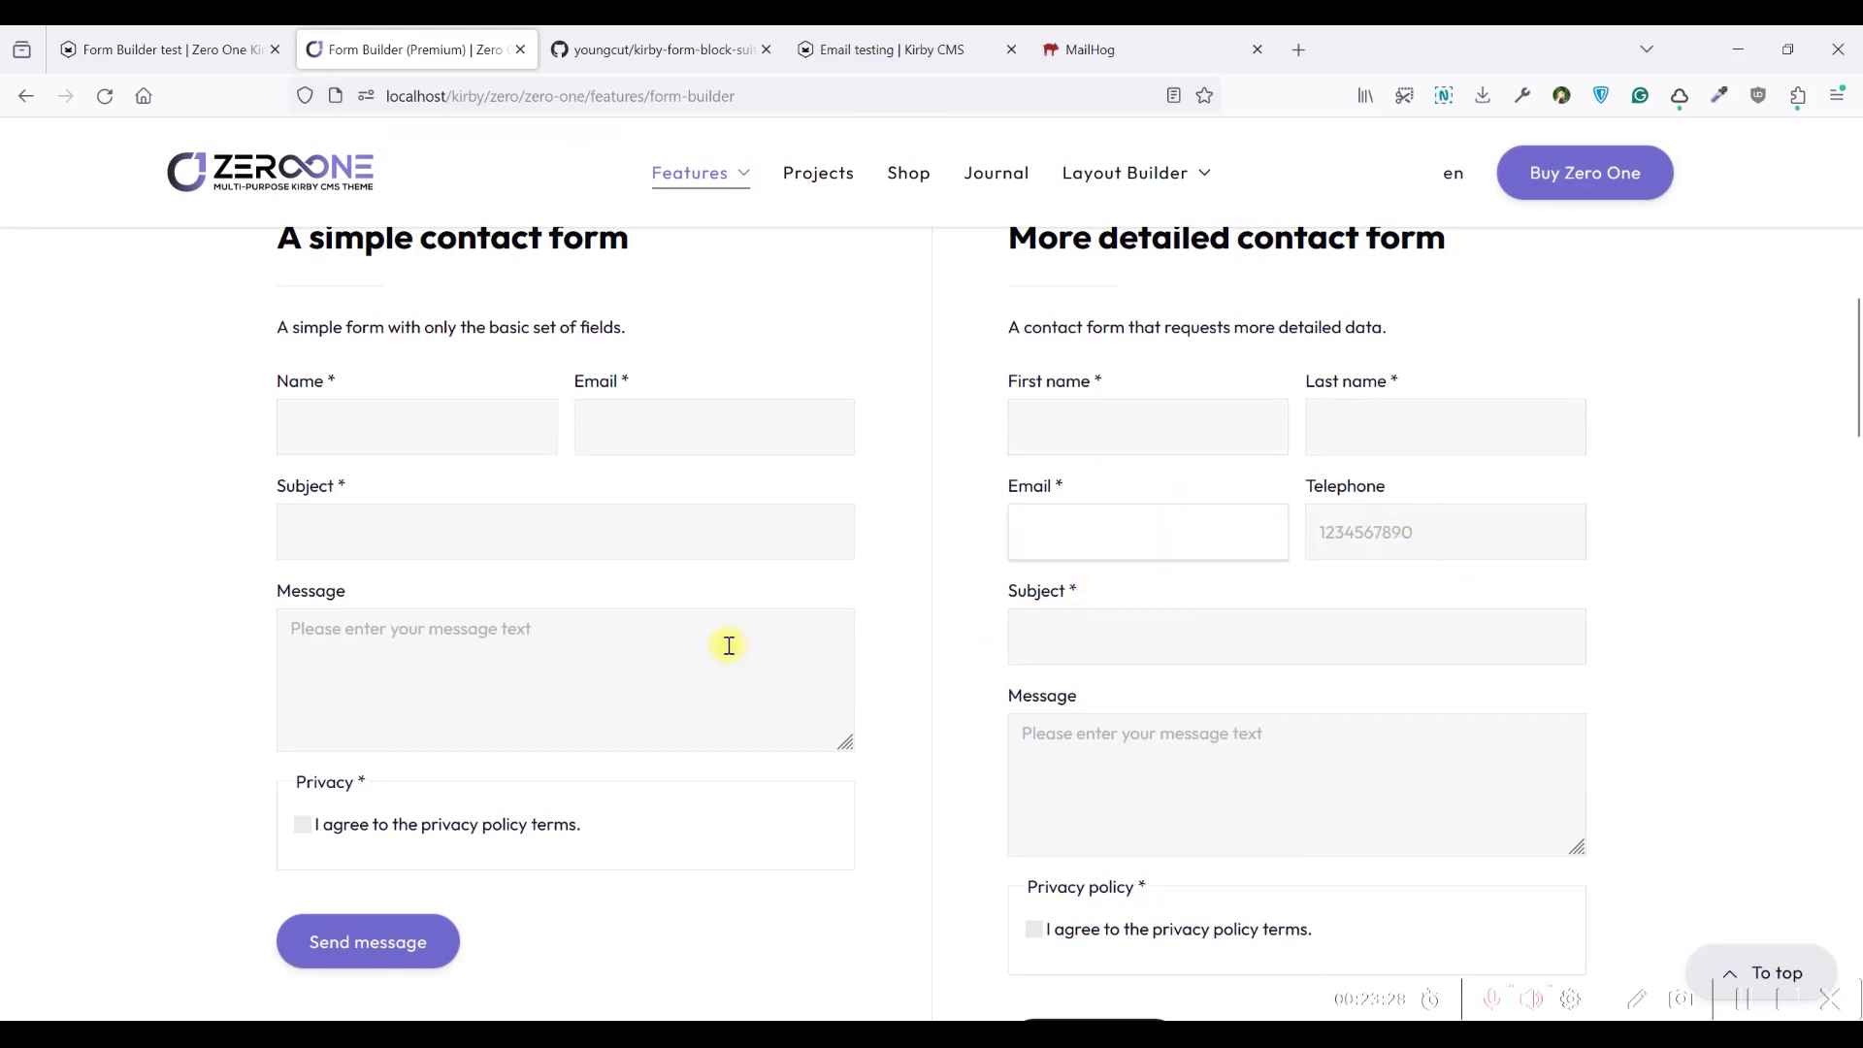
# Tick the Web development and Branding interests on the agency form
pyautogui.scroll(-10, 728, 645)
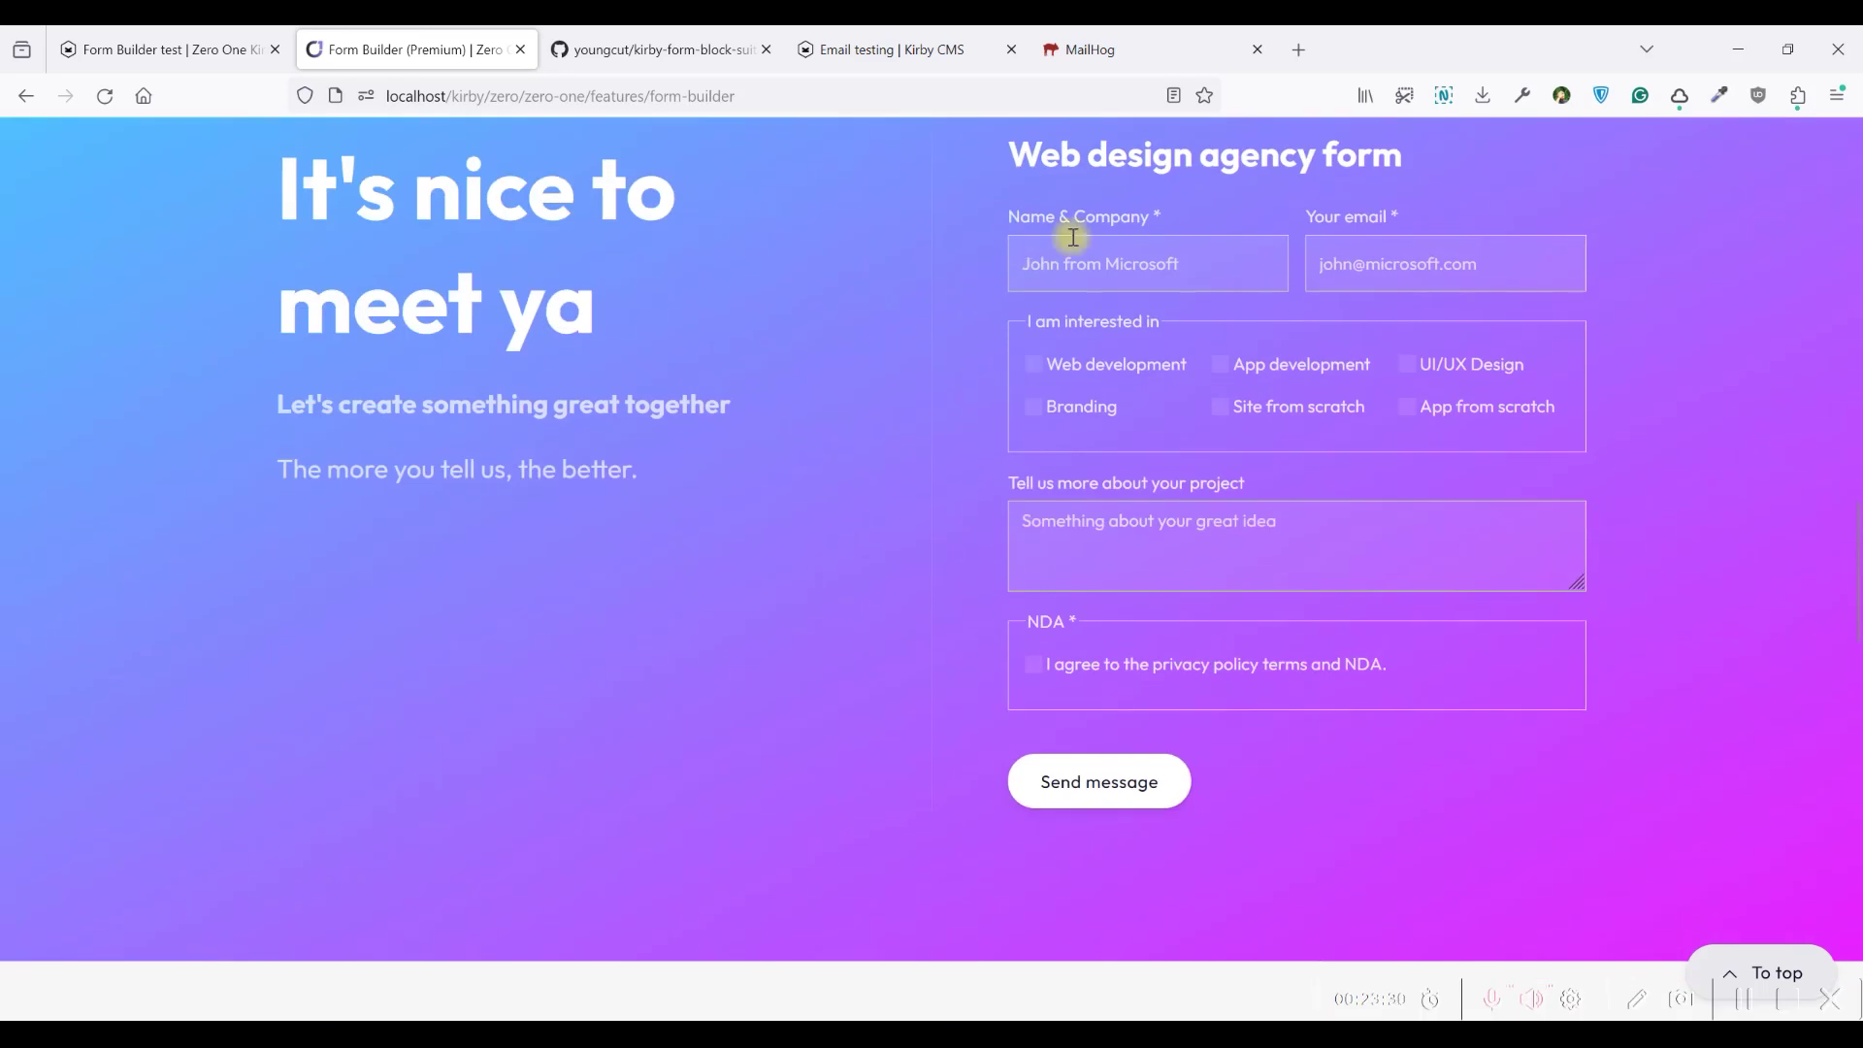
pyautogui.click(1111, 256)
pyautogui.click(1225, 406)
pyautogui.click(1058, 405)
pyautogui.click(1233, 406)
pyautogui.click(1235, 364)
pyautogui.click(1027, 368)
pyautogui.click(1029, 372)
# On the Front-End Developer application form, open the 'I heard about this ad at' choices without picking one
pyautogui.scroll(2, 582, 311)
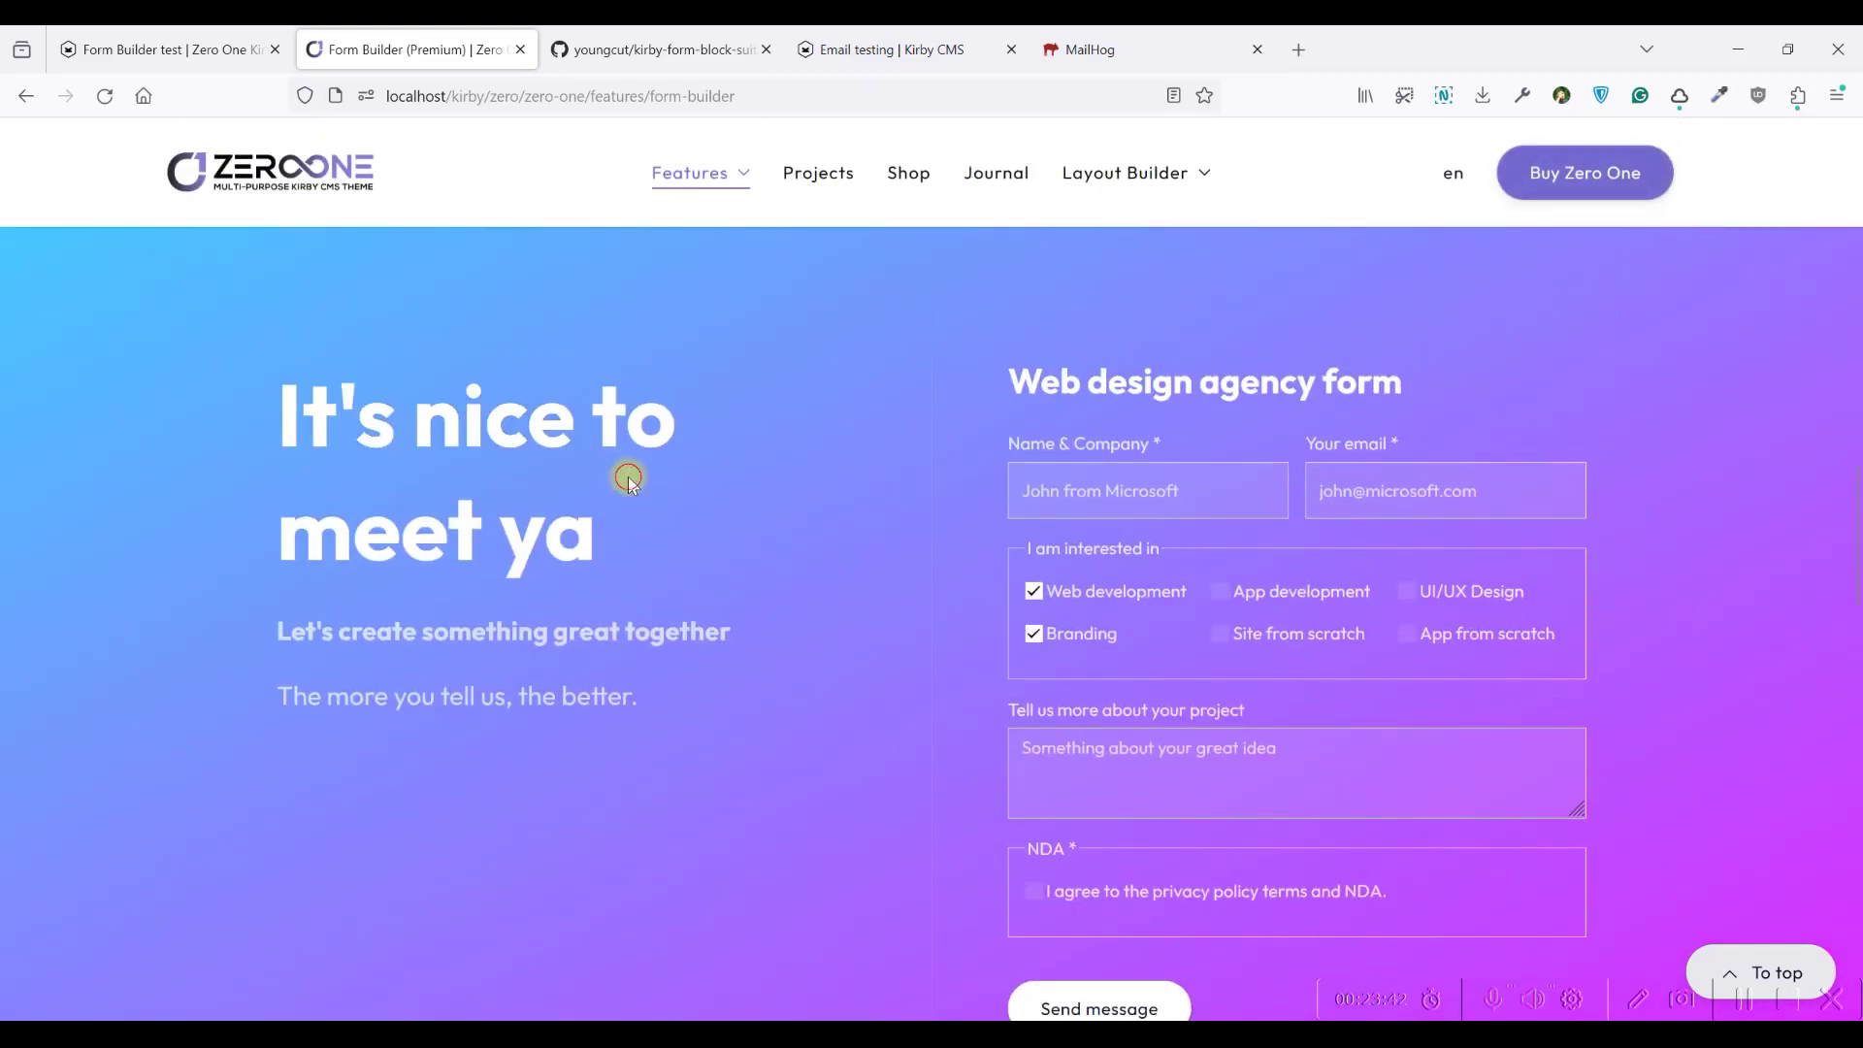
pyautogui.scroll(-2, 698, 473)
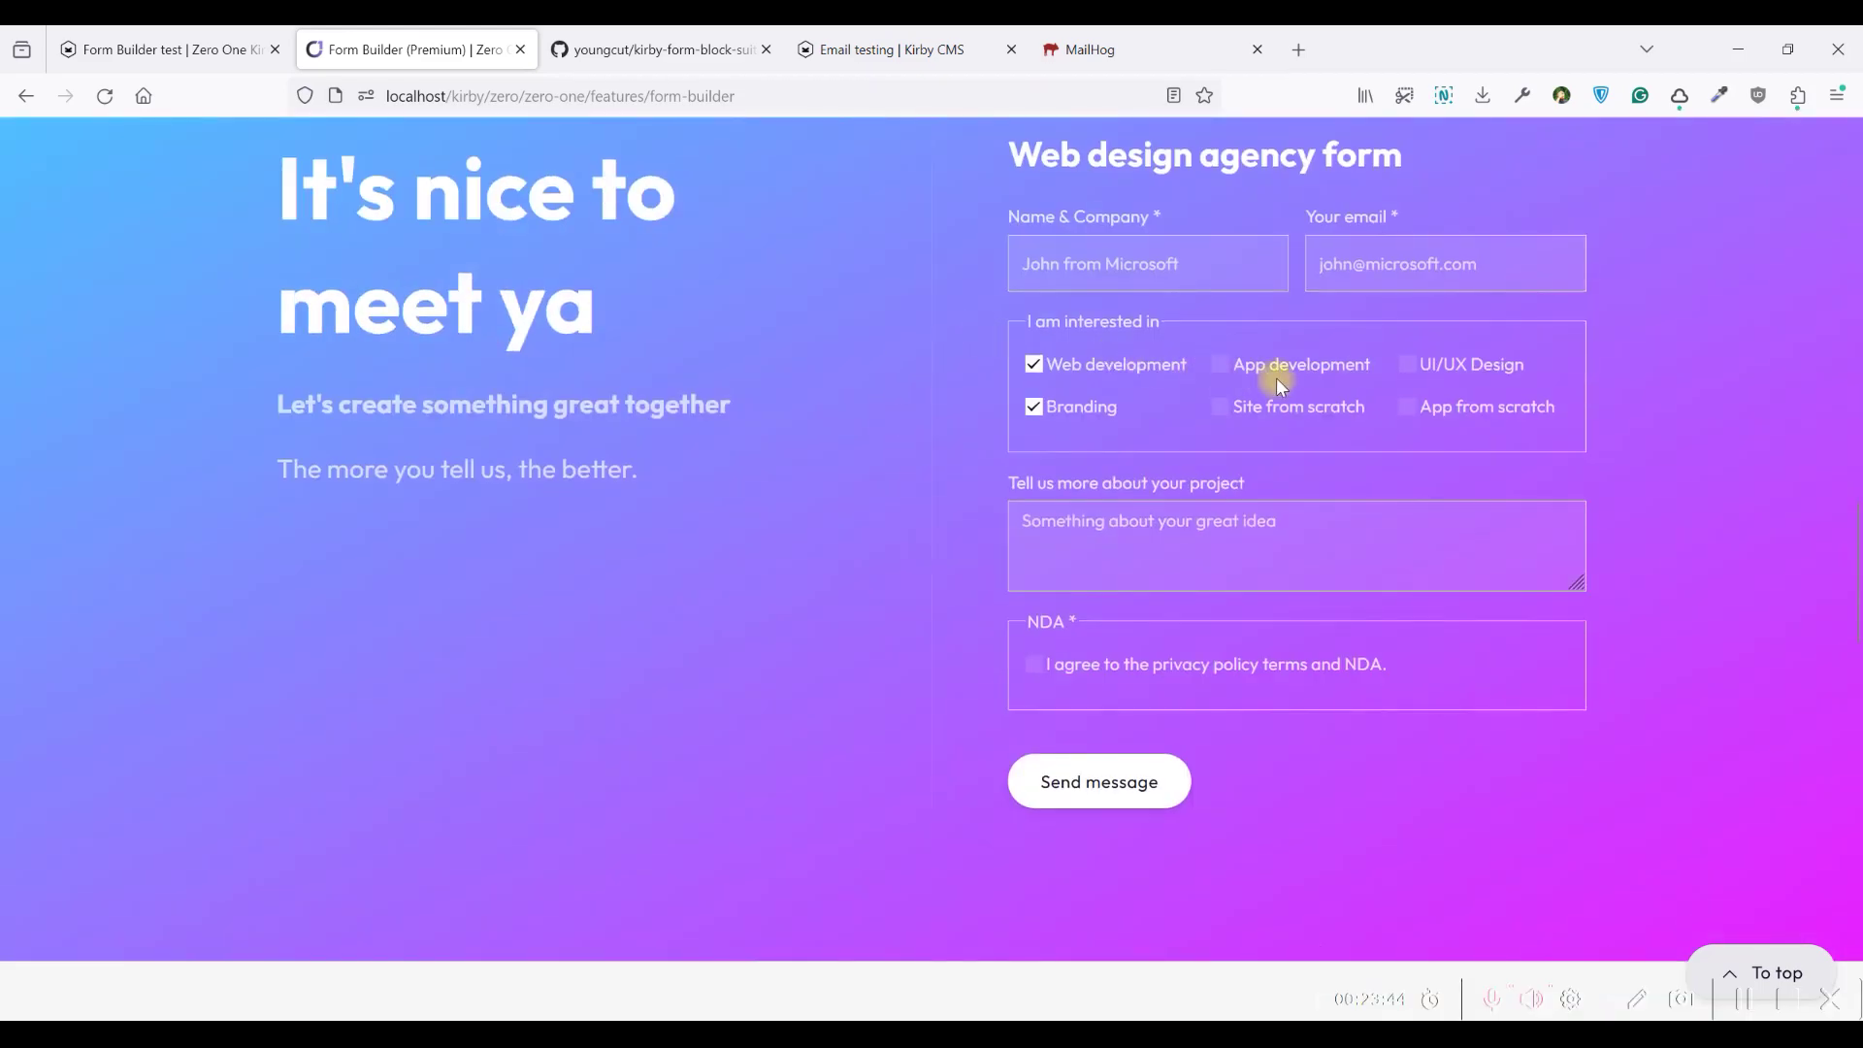
pyautogui.scroll(-1, 1277, 377)
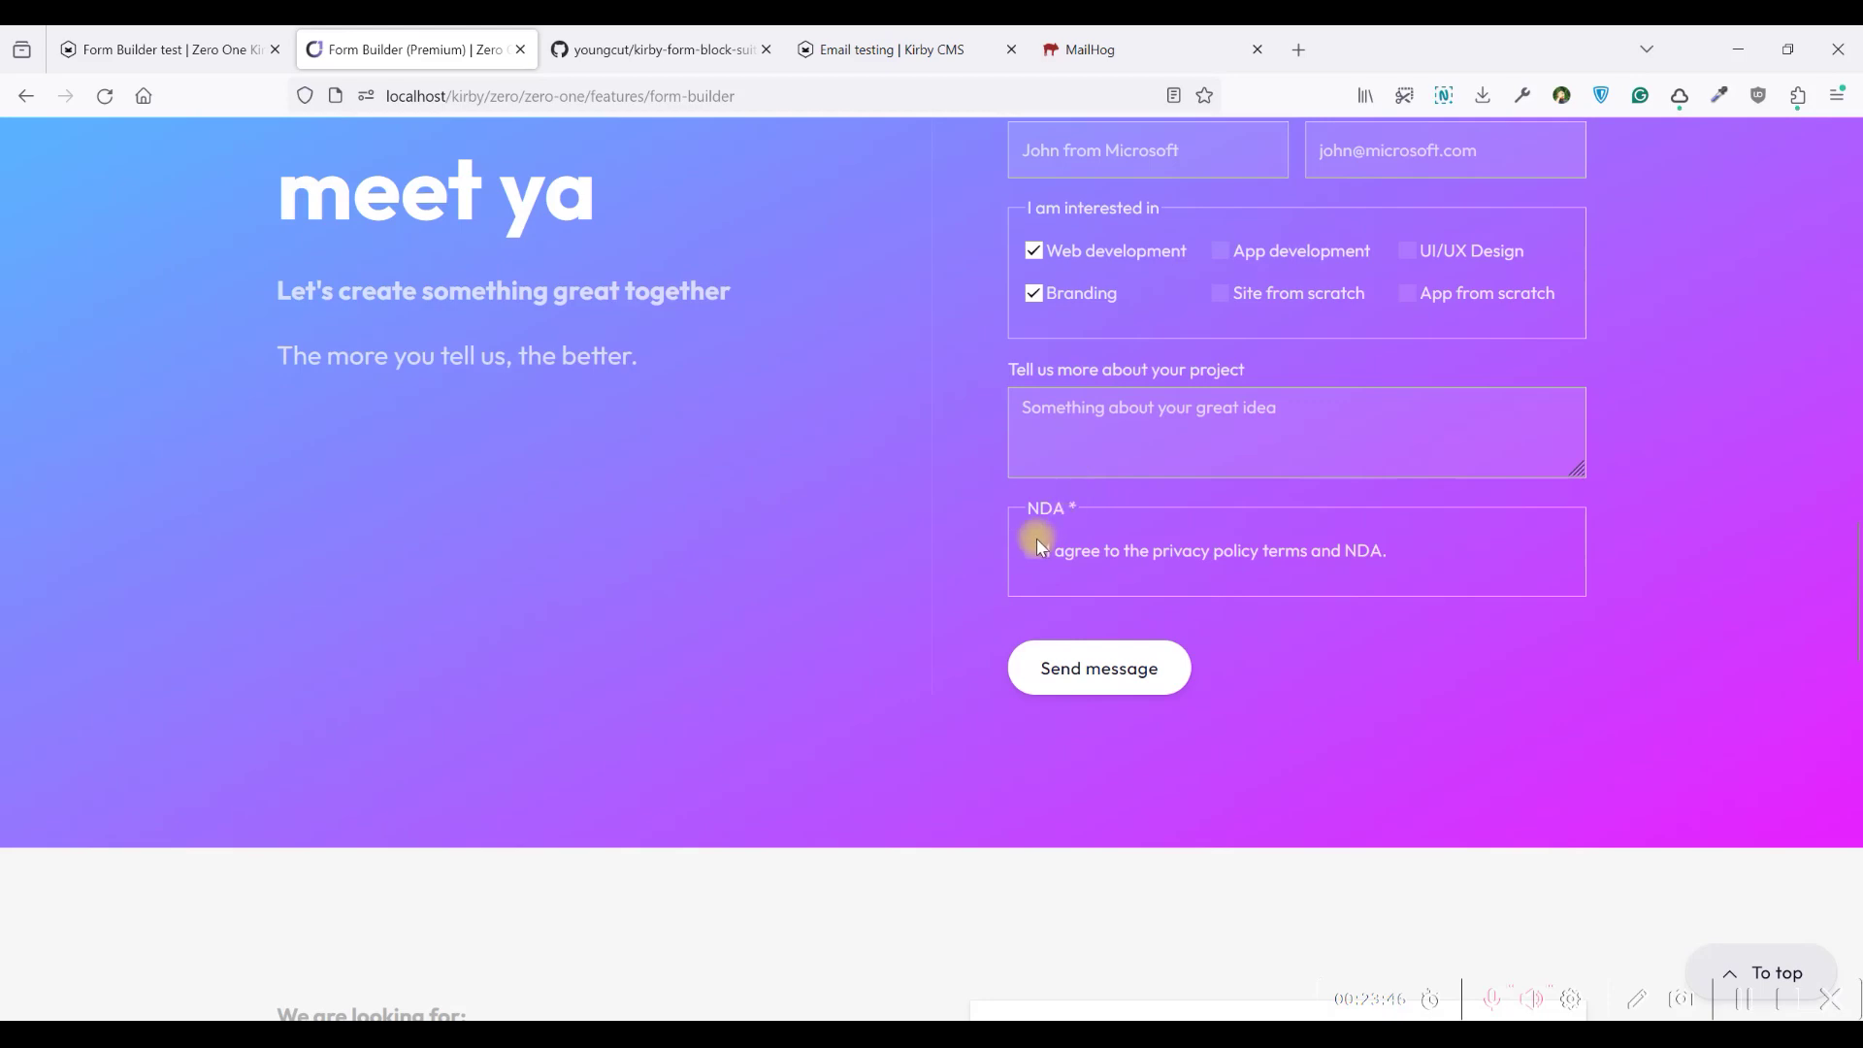
pyautogui.scroll(-2, 1037, 540)
pyautogui.scroll(-5, 988, 410)
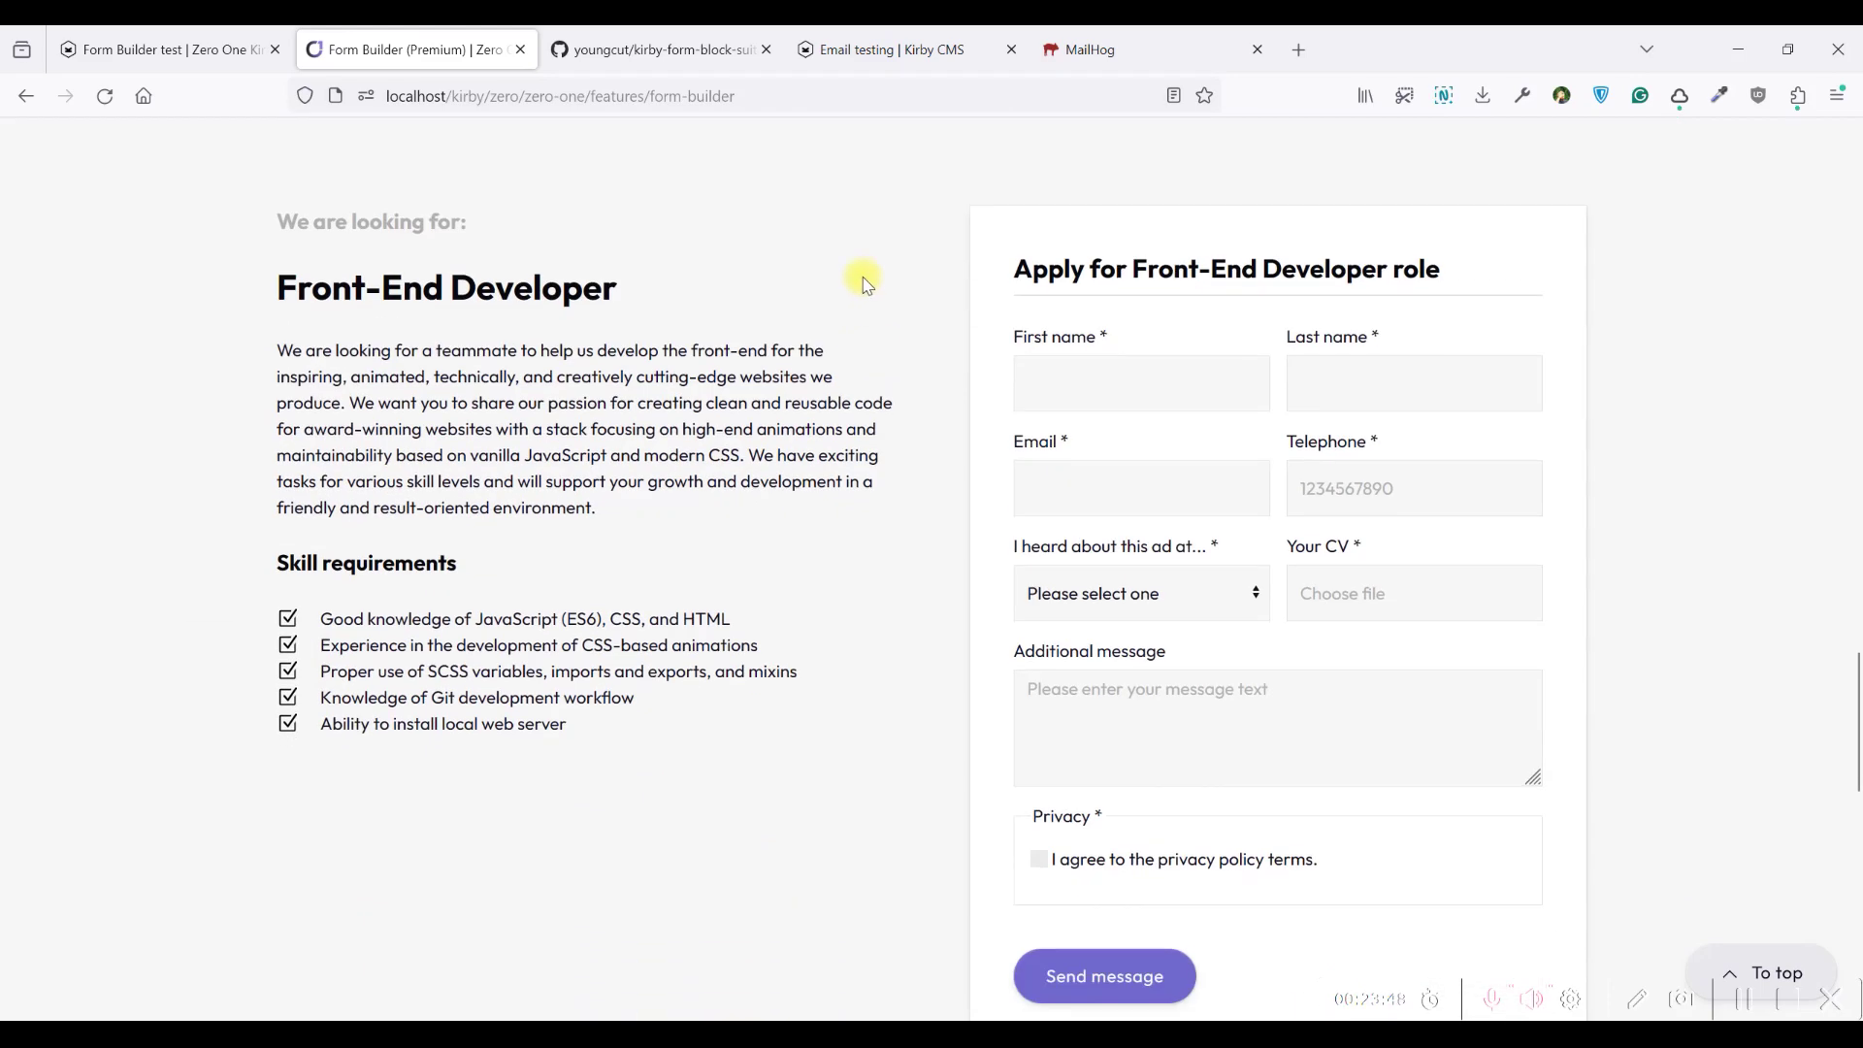
pyautogui.scroll(-1, 1164, 301)
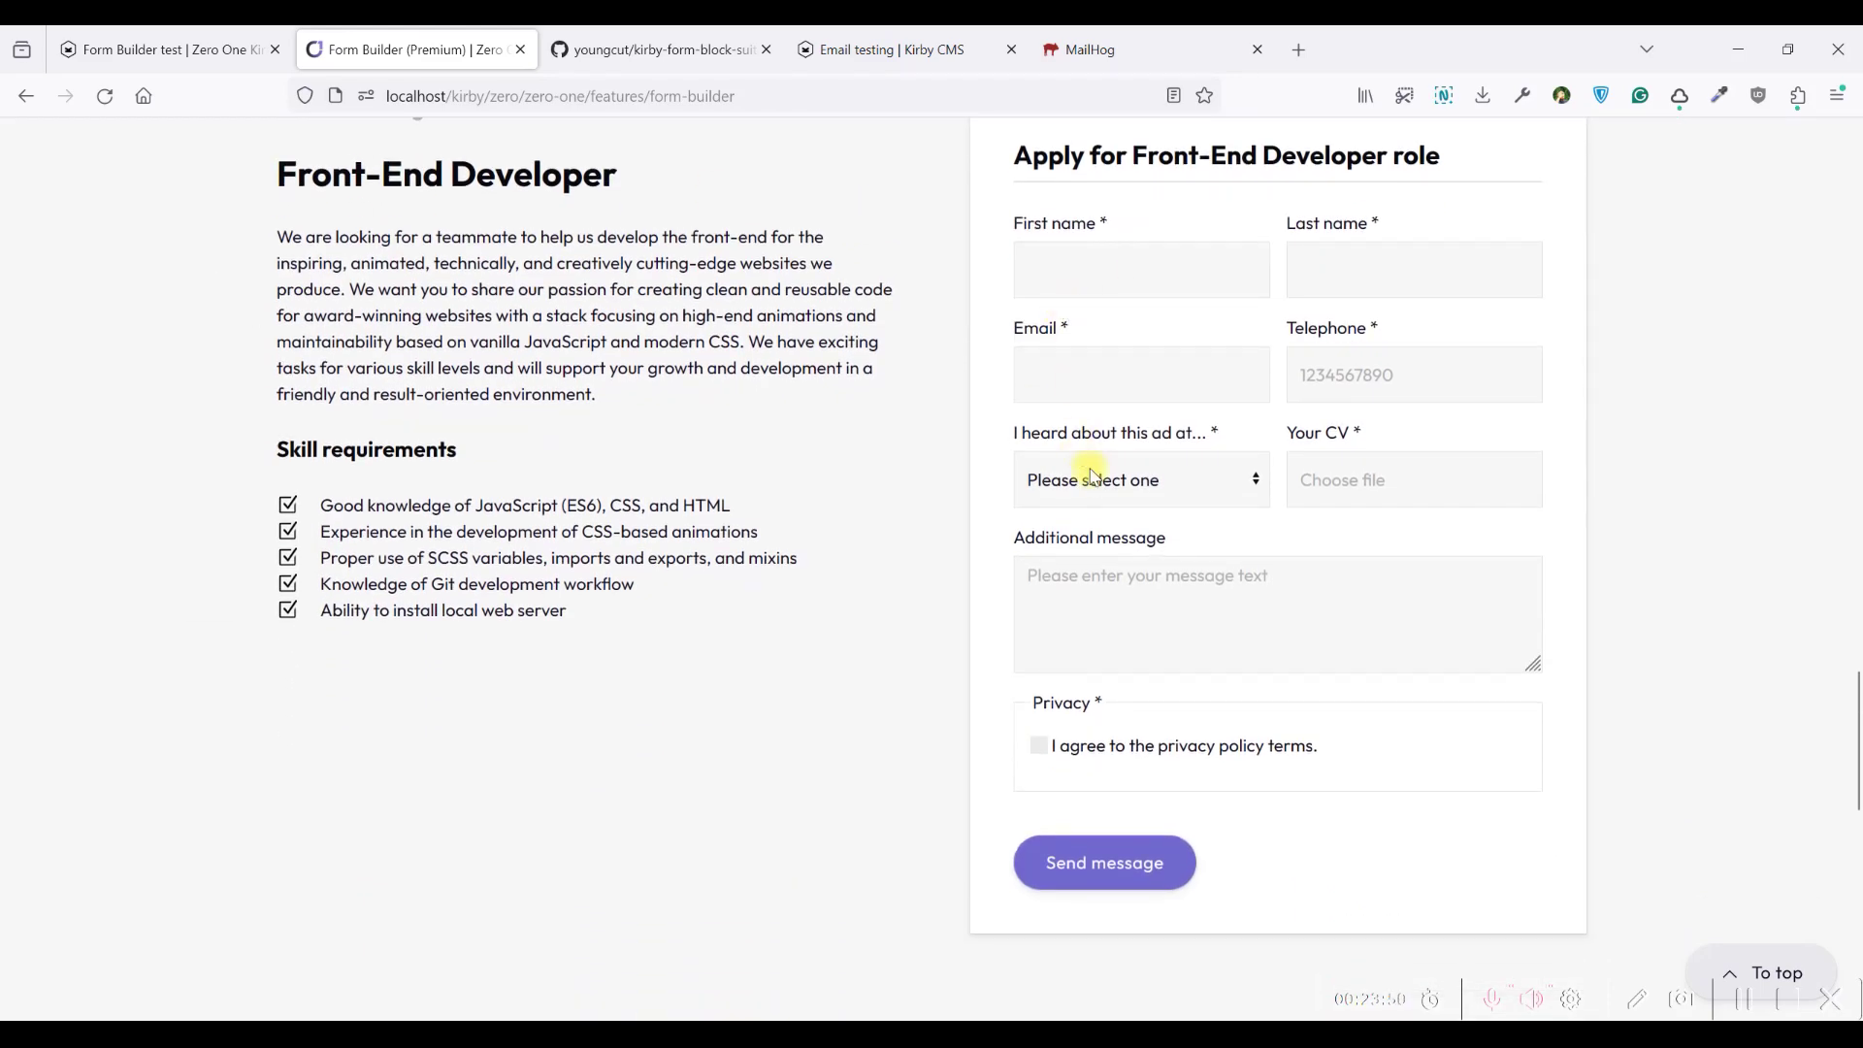
pyautogui.scroll(1, 1040, 278)
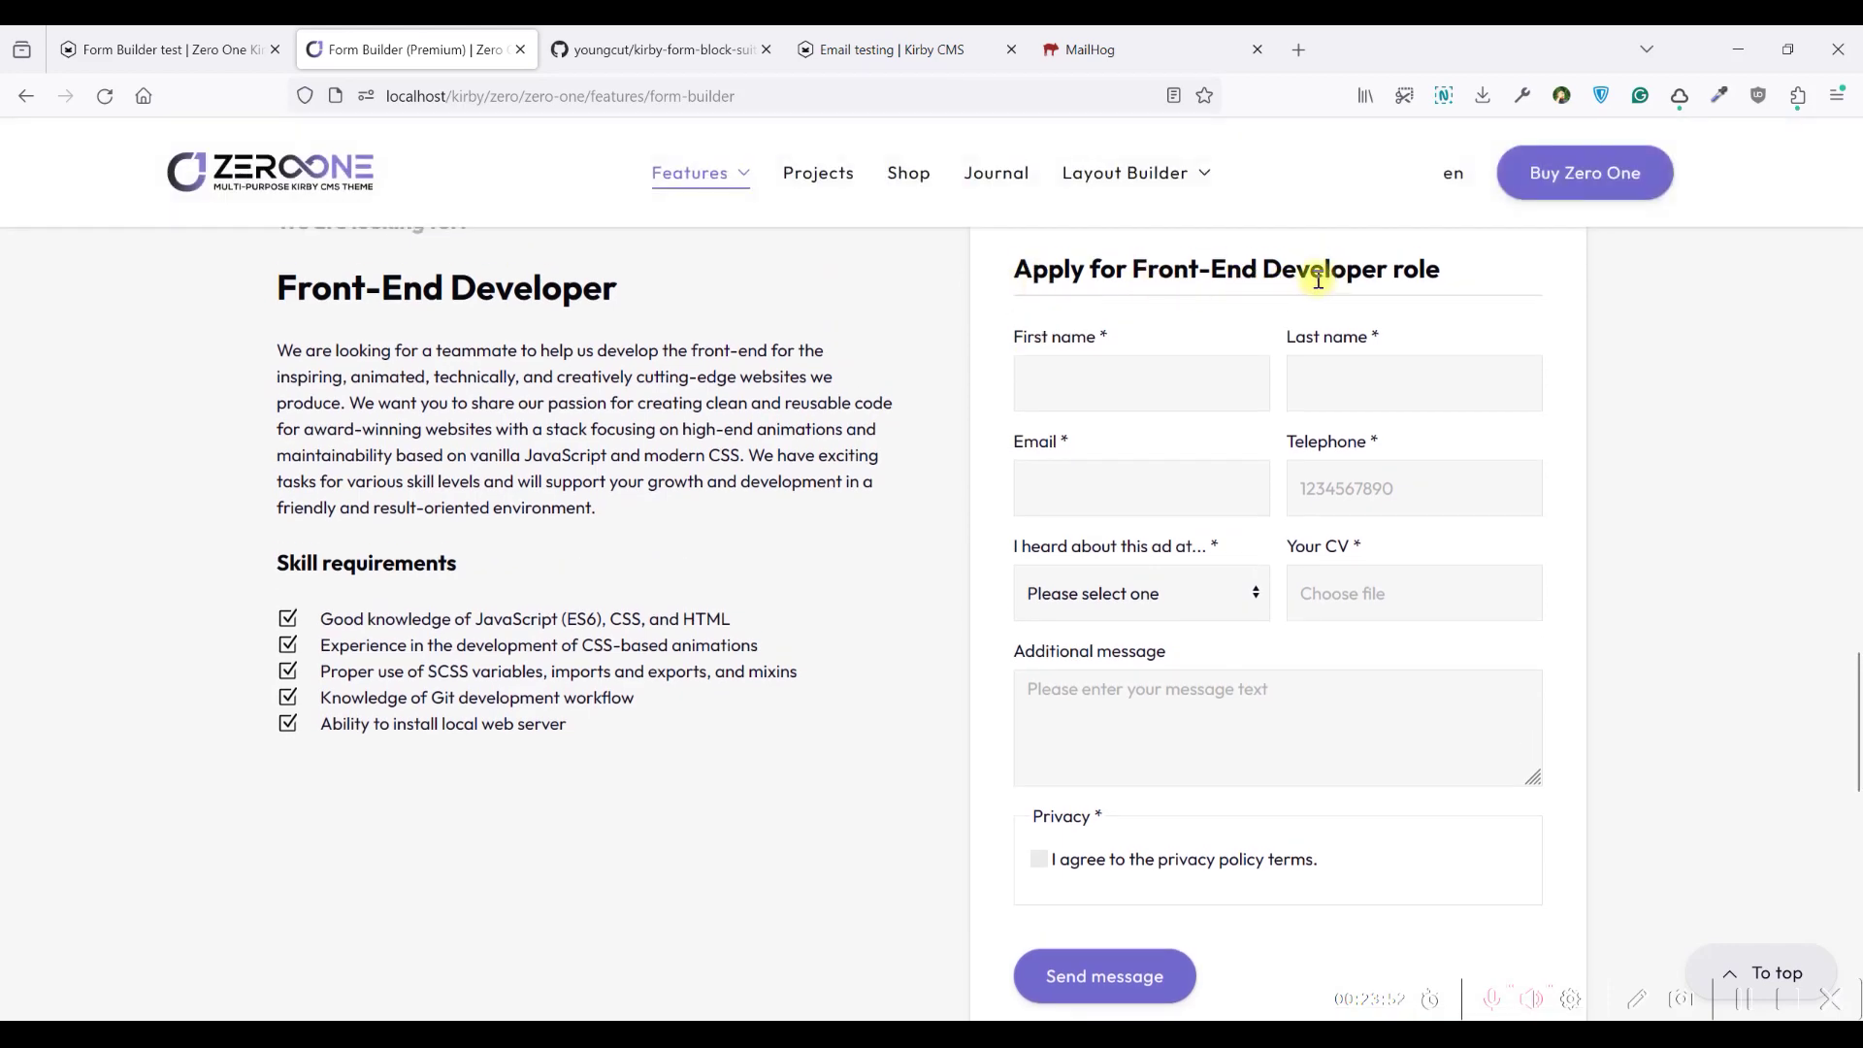
pyautogui.scroll(1, 988, 372)
pyautogui.scroll(-2, 1068, 320)
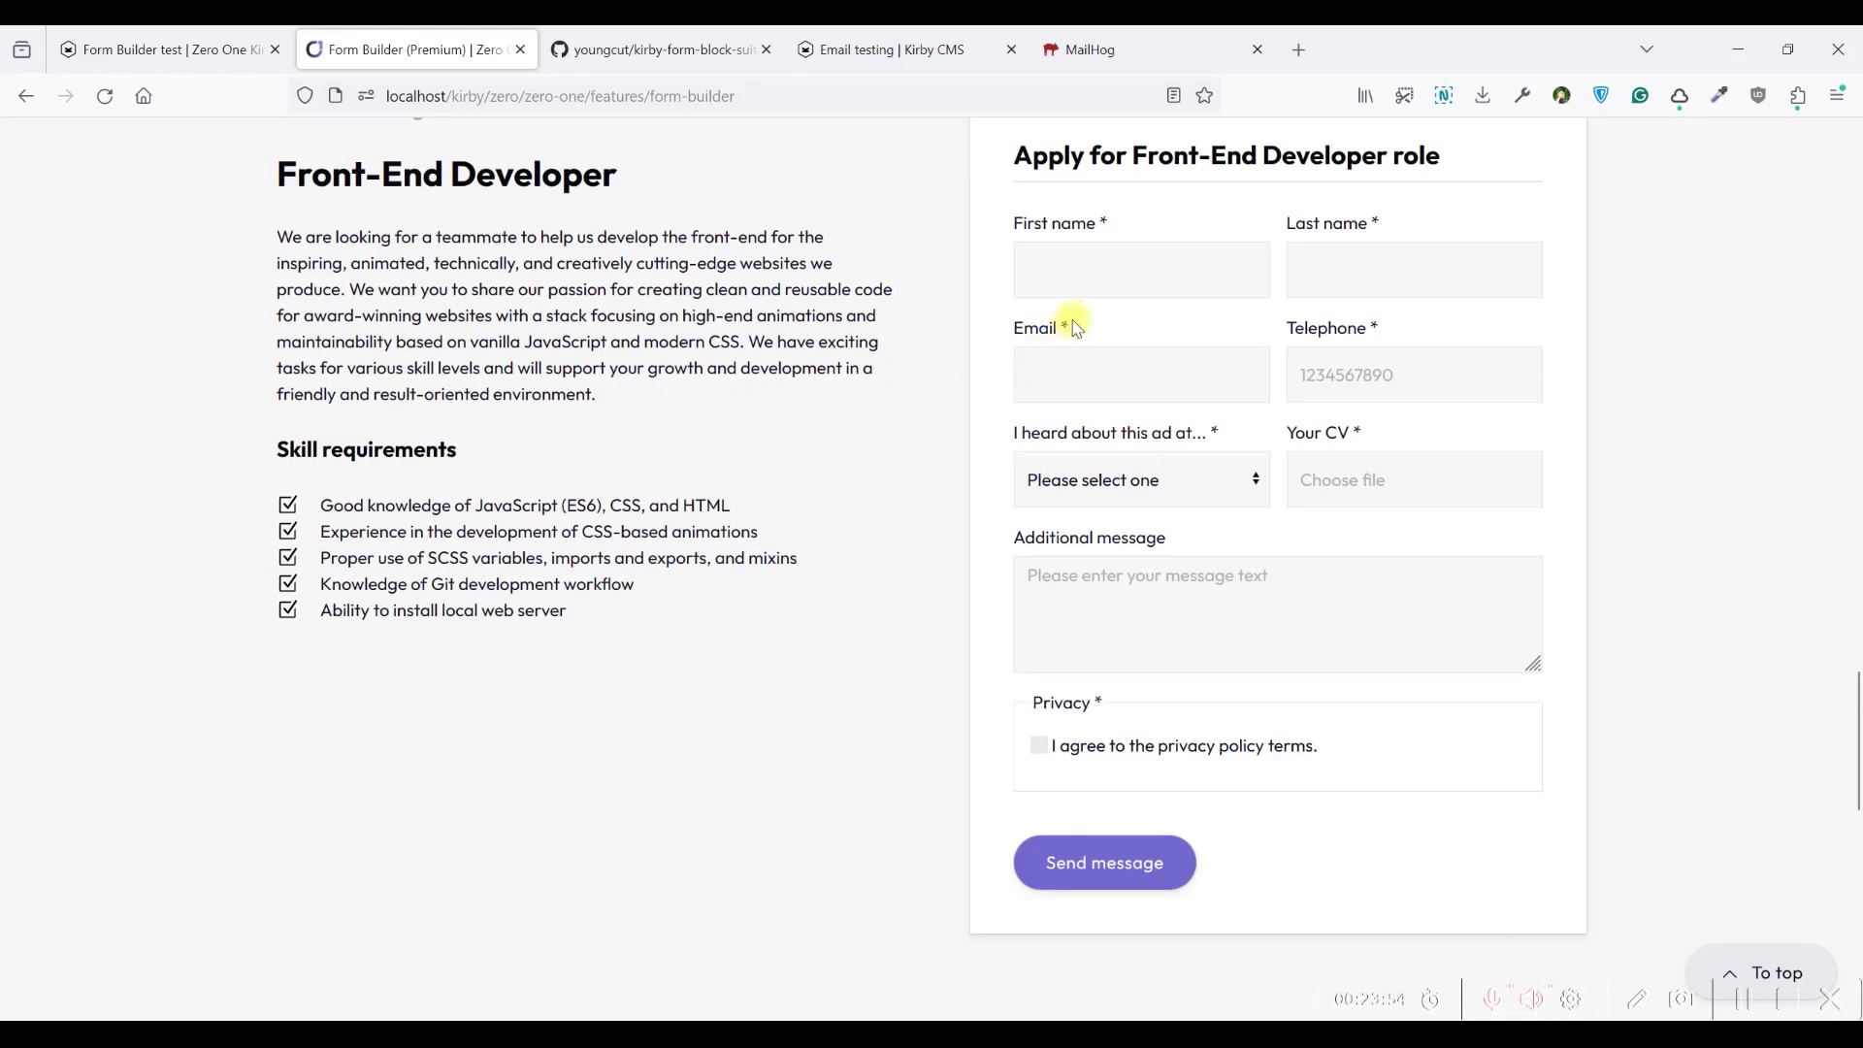
pyautogui.click(1111, 485)
pyautogui.click(1111, 492)
# Scroll down to the newsletter email field and place the cursor in it
pyautogui.scroll(-7, 1356, 382)
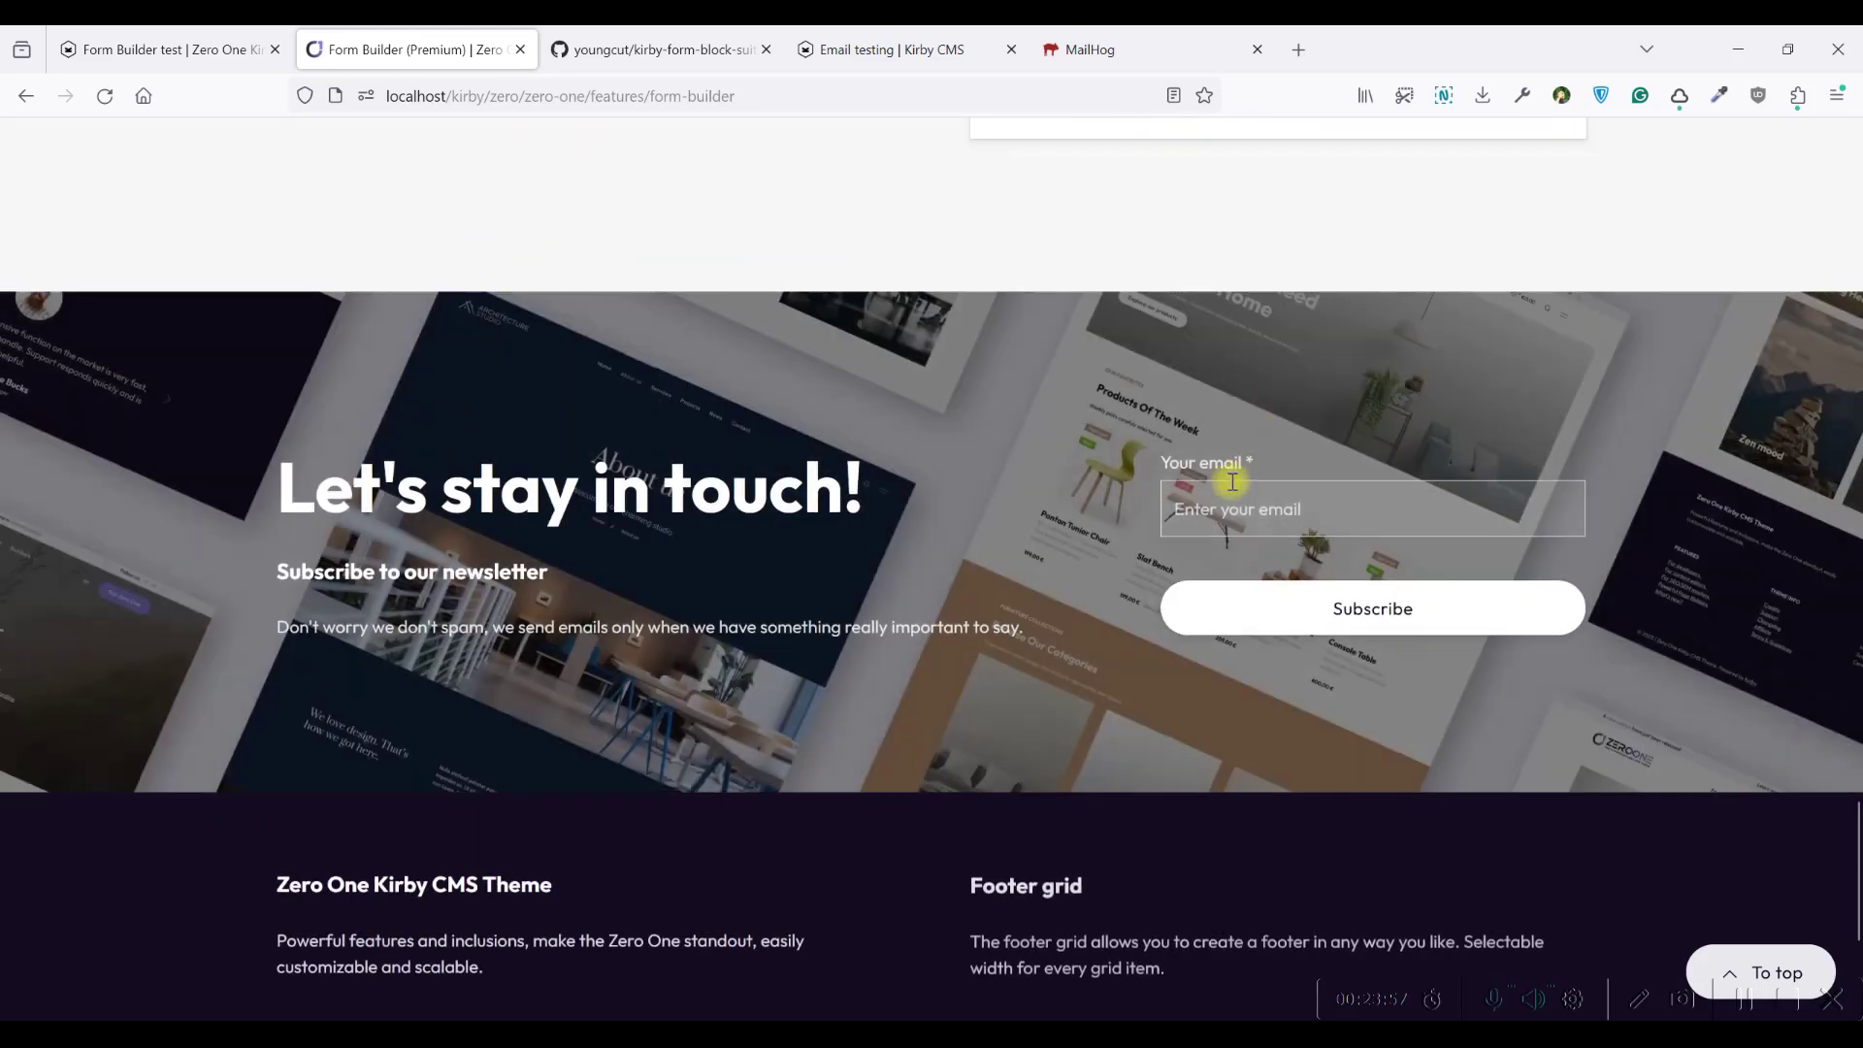
pyautogui.click(1205, 499)
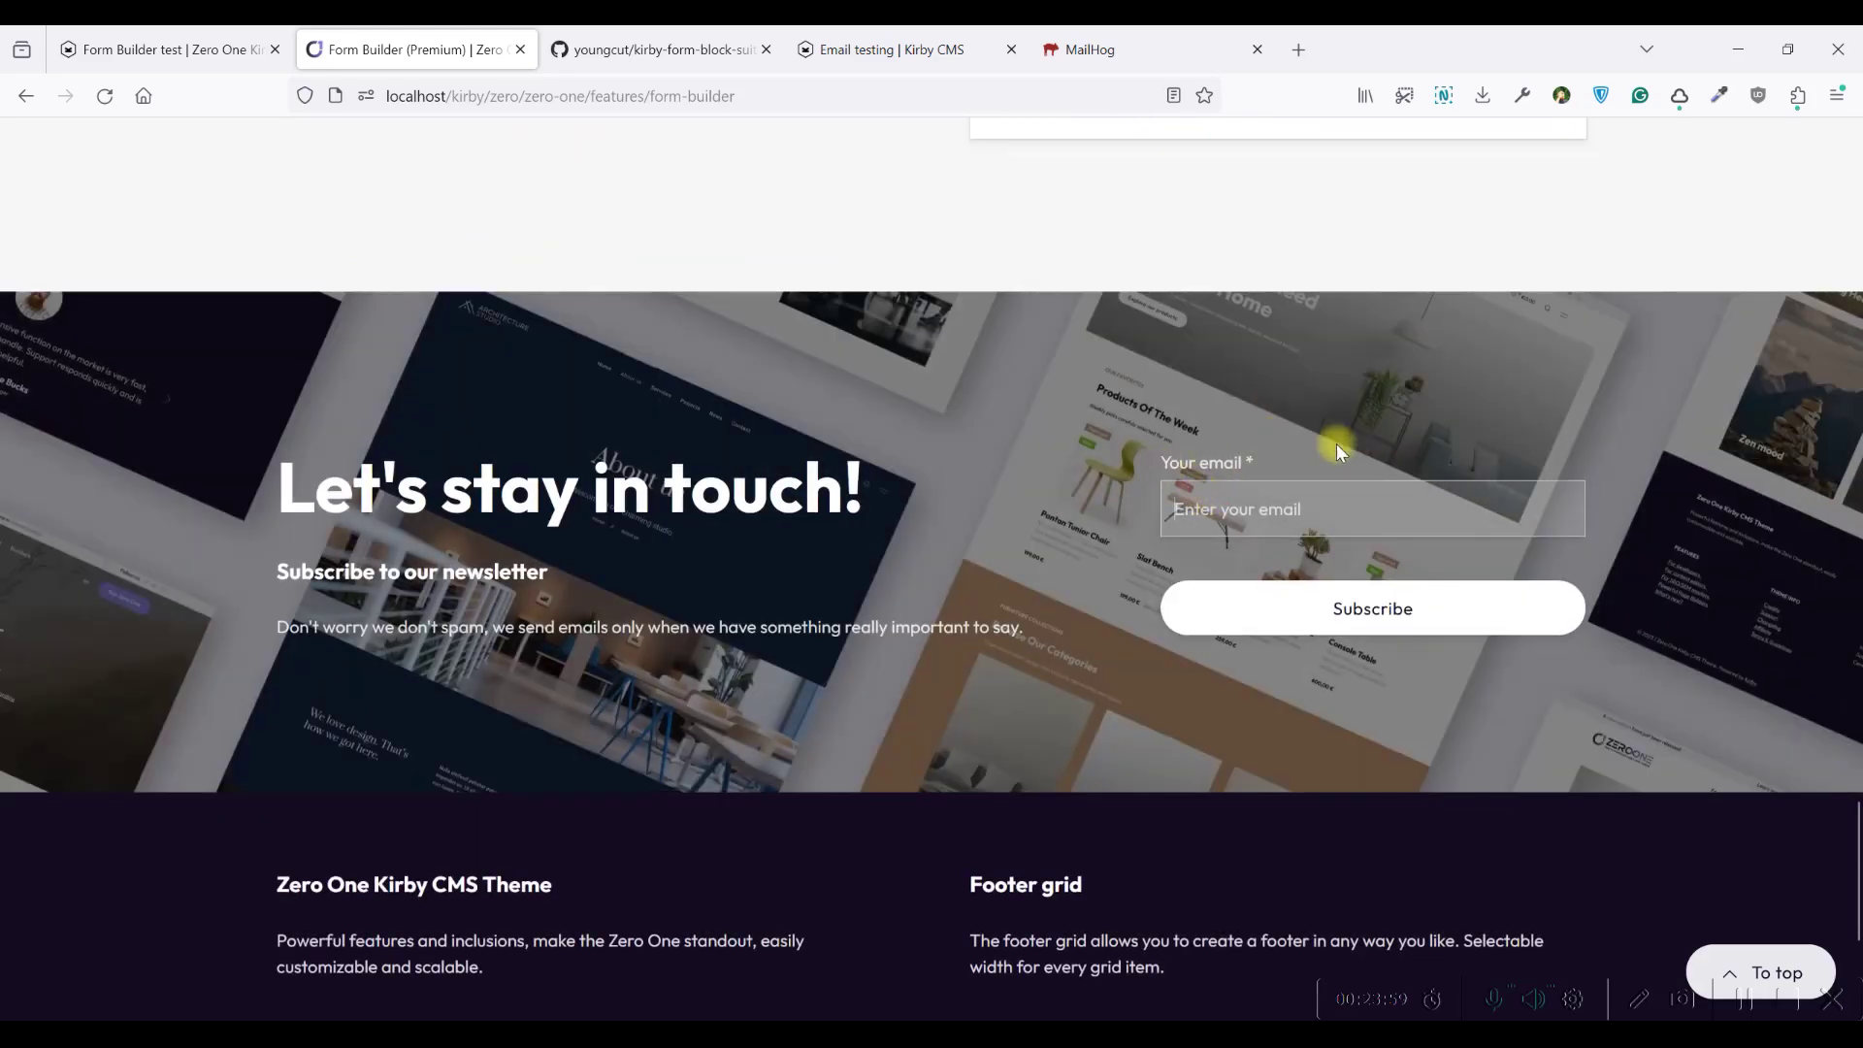
pyautogui.scroll(4, 1235, 470)
pyautogui.scroll(-3, 1181, 516)
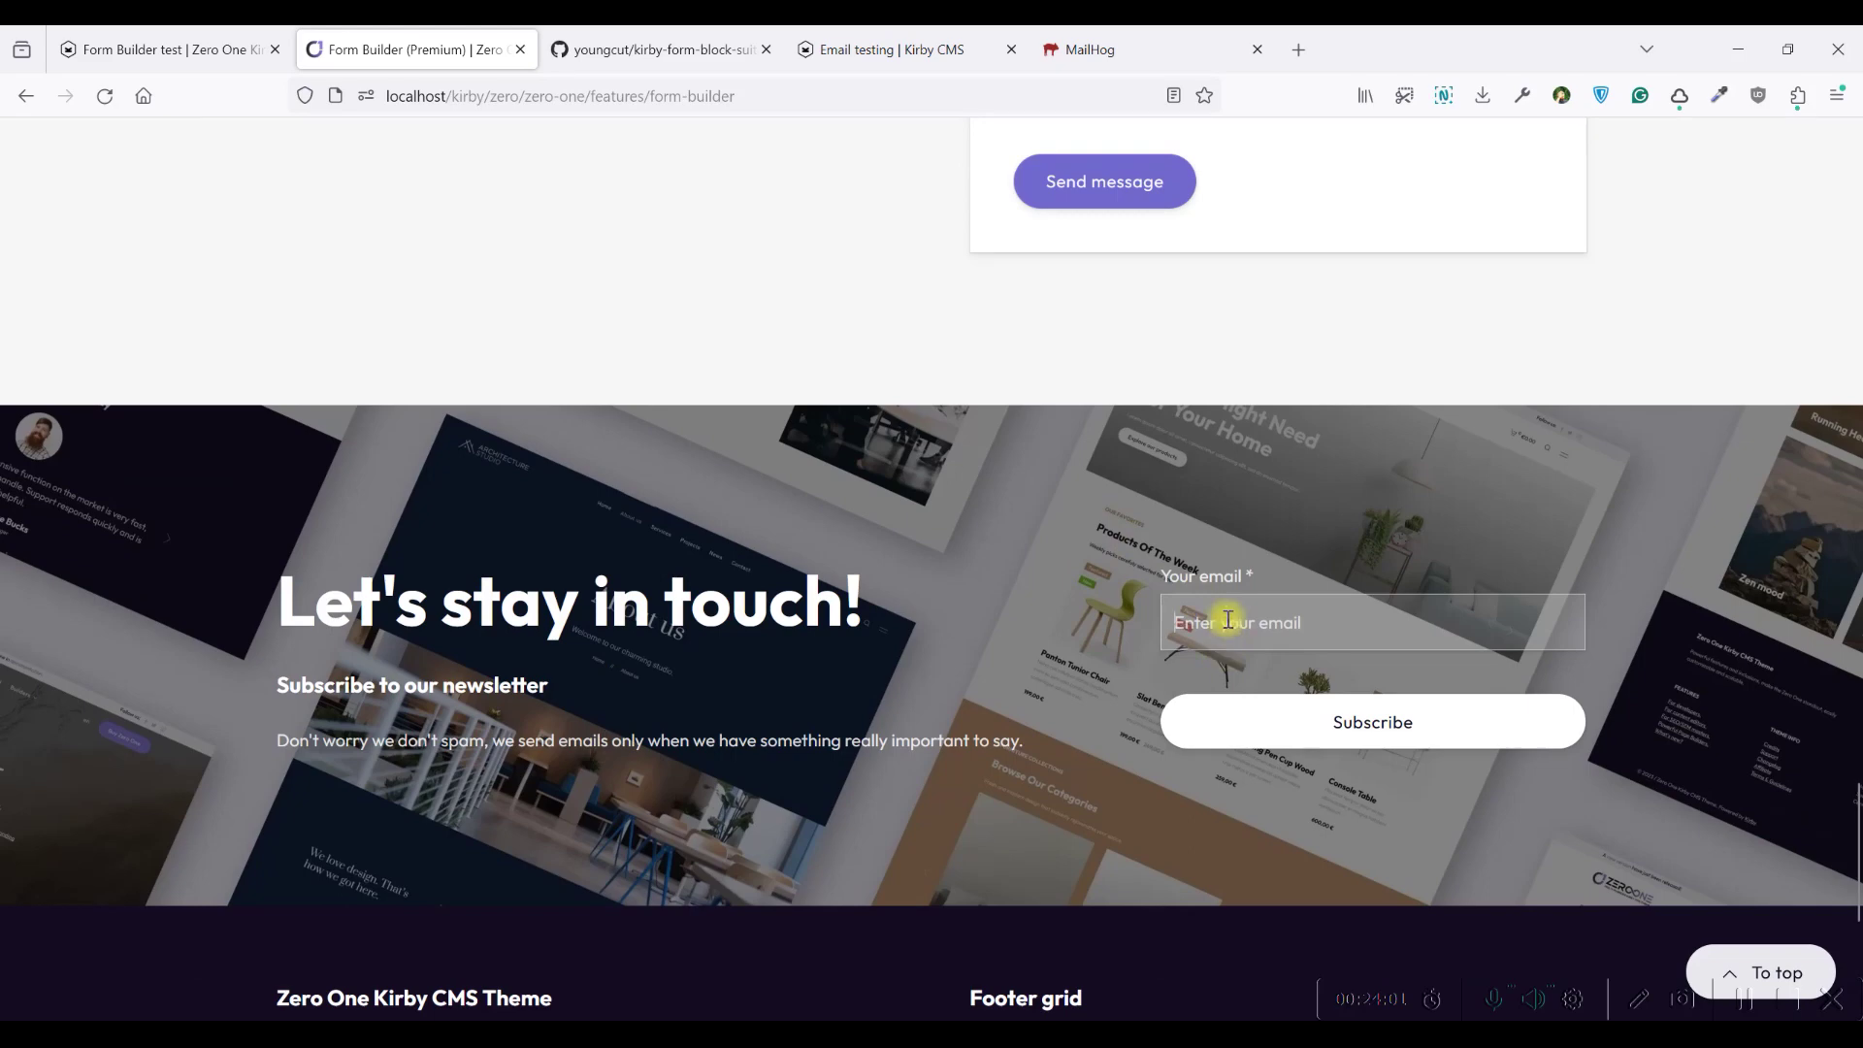
# On the Form Builder test page, show the inbox of five received requests
pyautogui.click(134, 40)
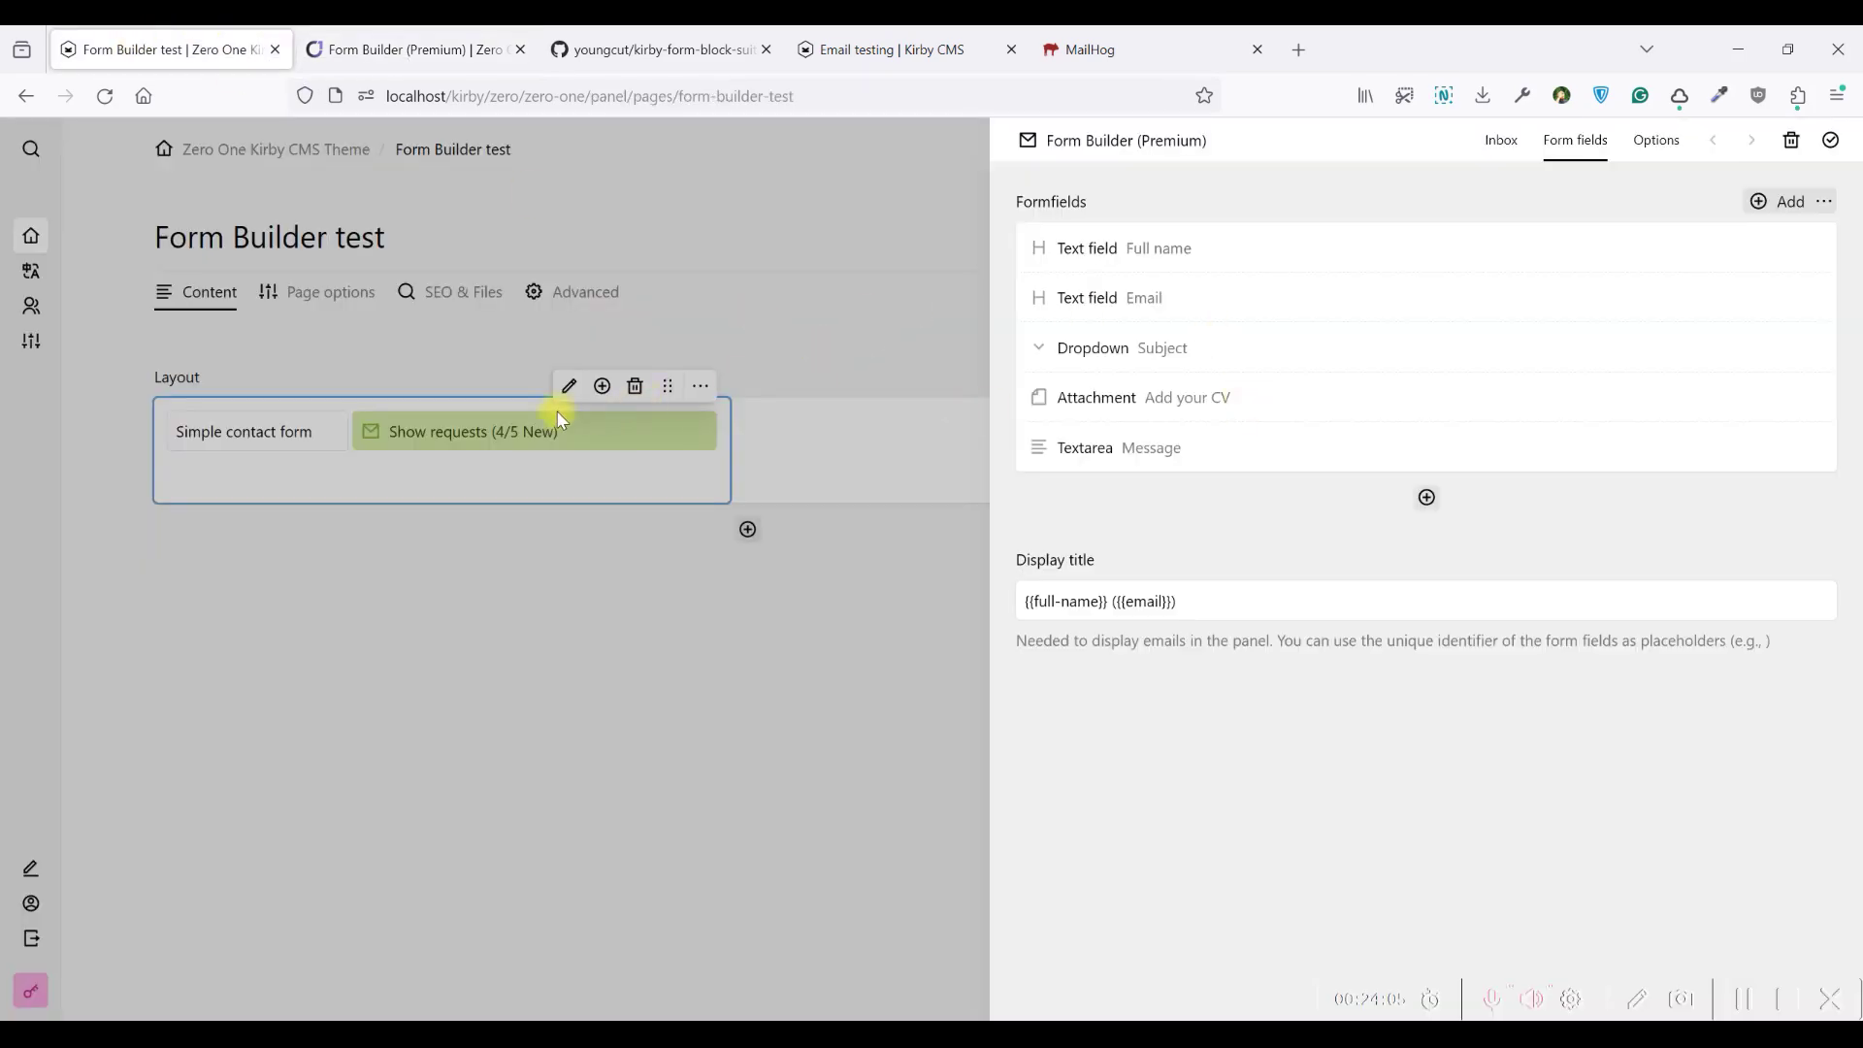
pyautogui.click(568, 419)
pyautogui.click(541, 420)
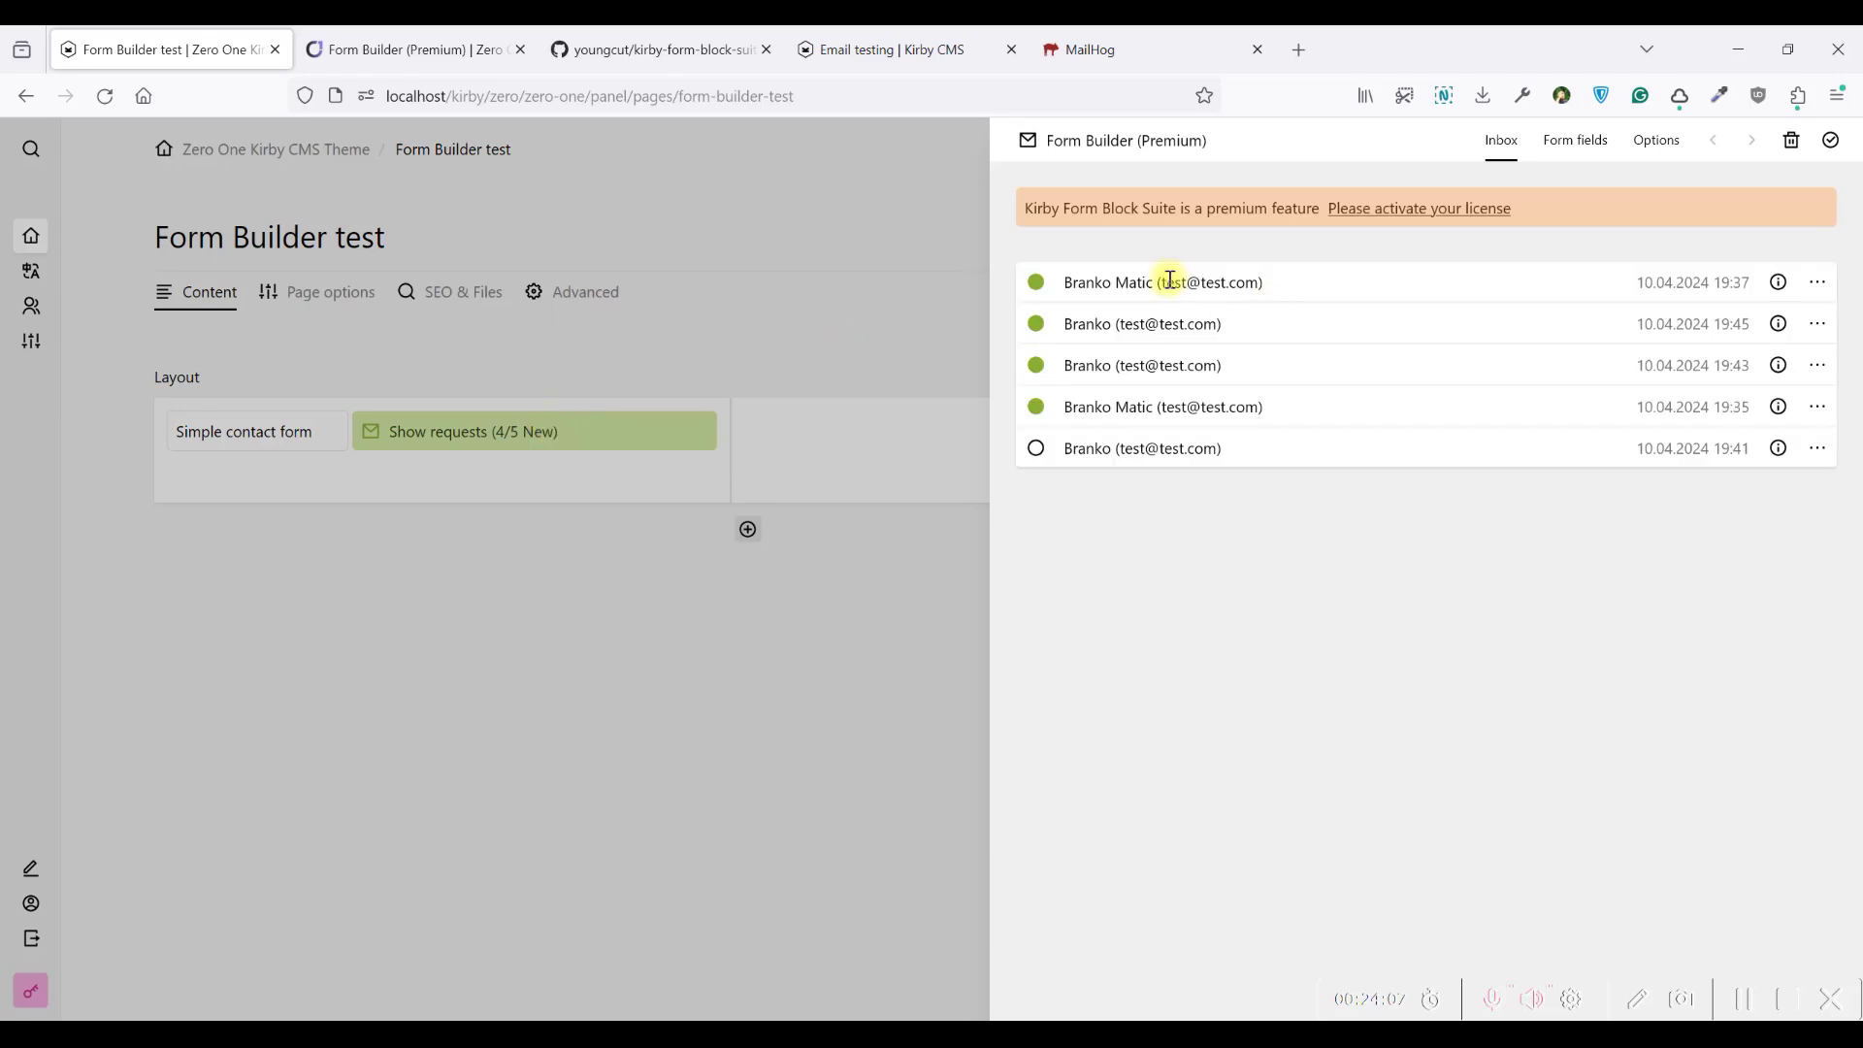
pyautogui.moveTo(1165, 286); pyautogui.dragTo(1272, 282)
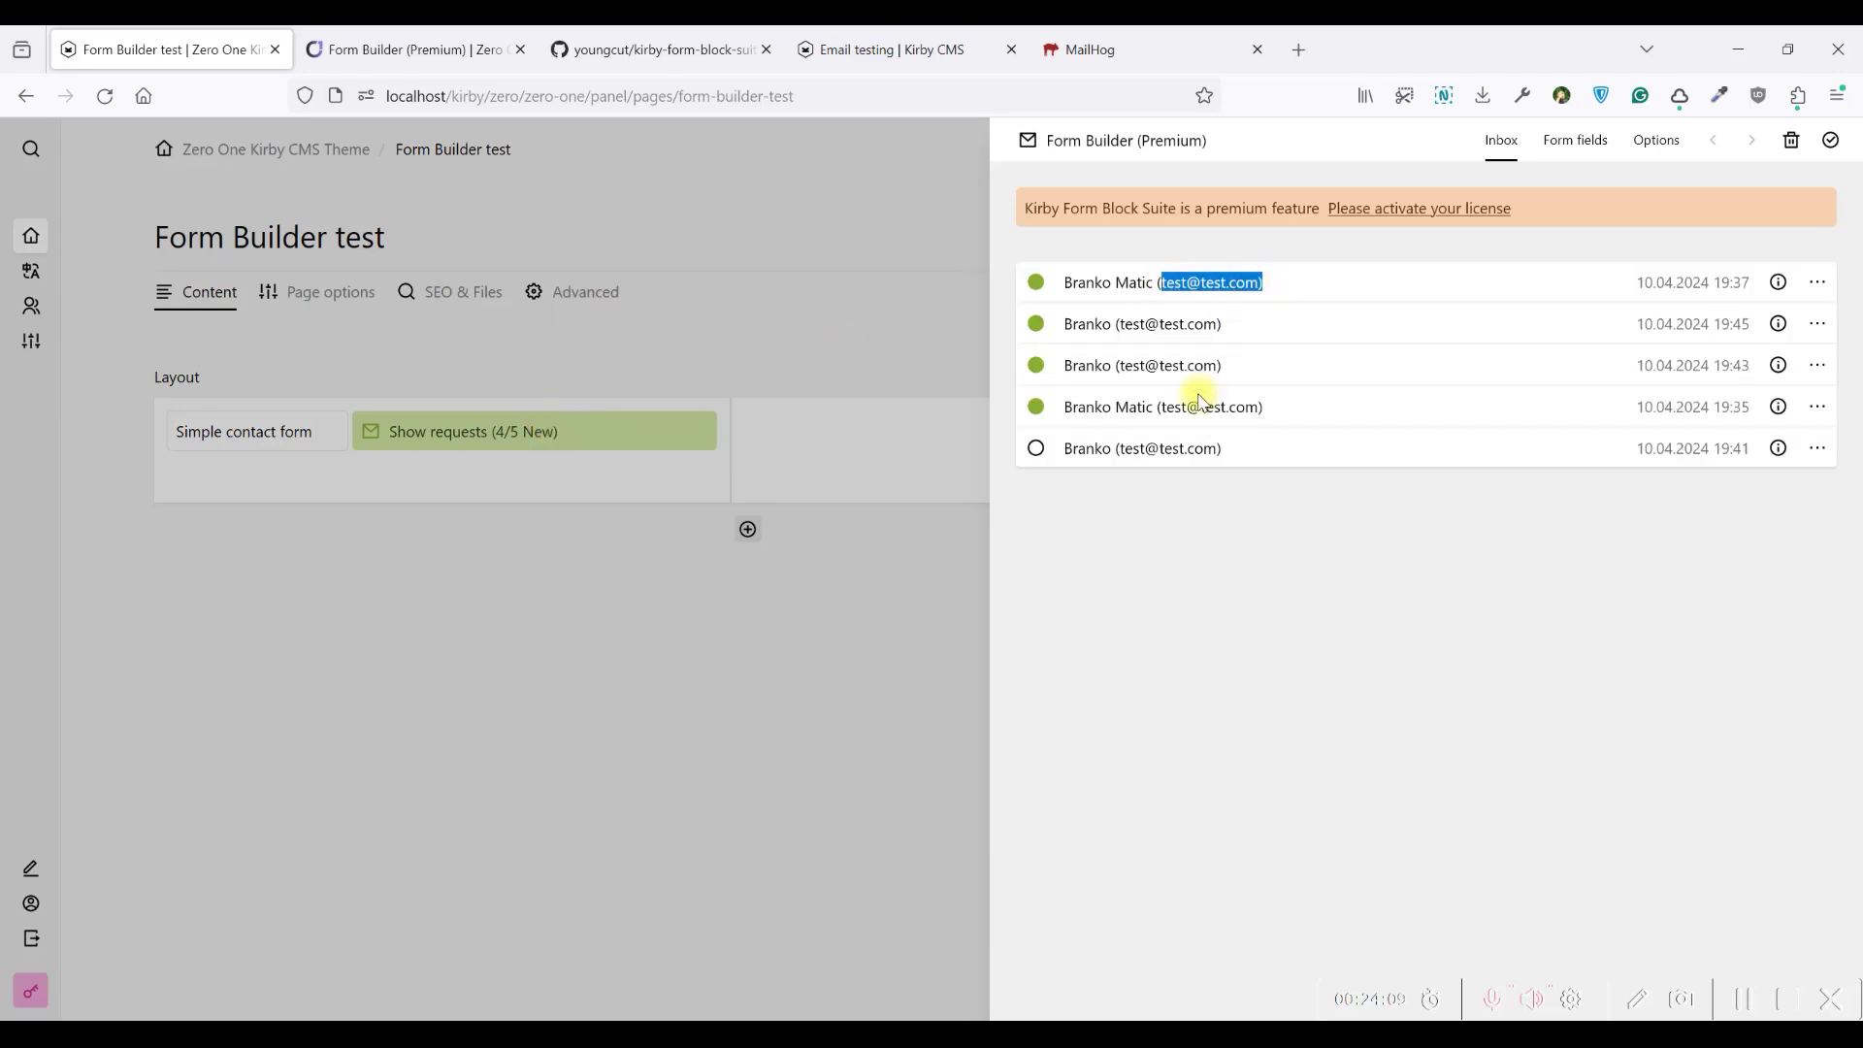
# Look through the Form fields and Options tabs, then return to the Inbox
pyautogui.click(1576, 140)
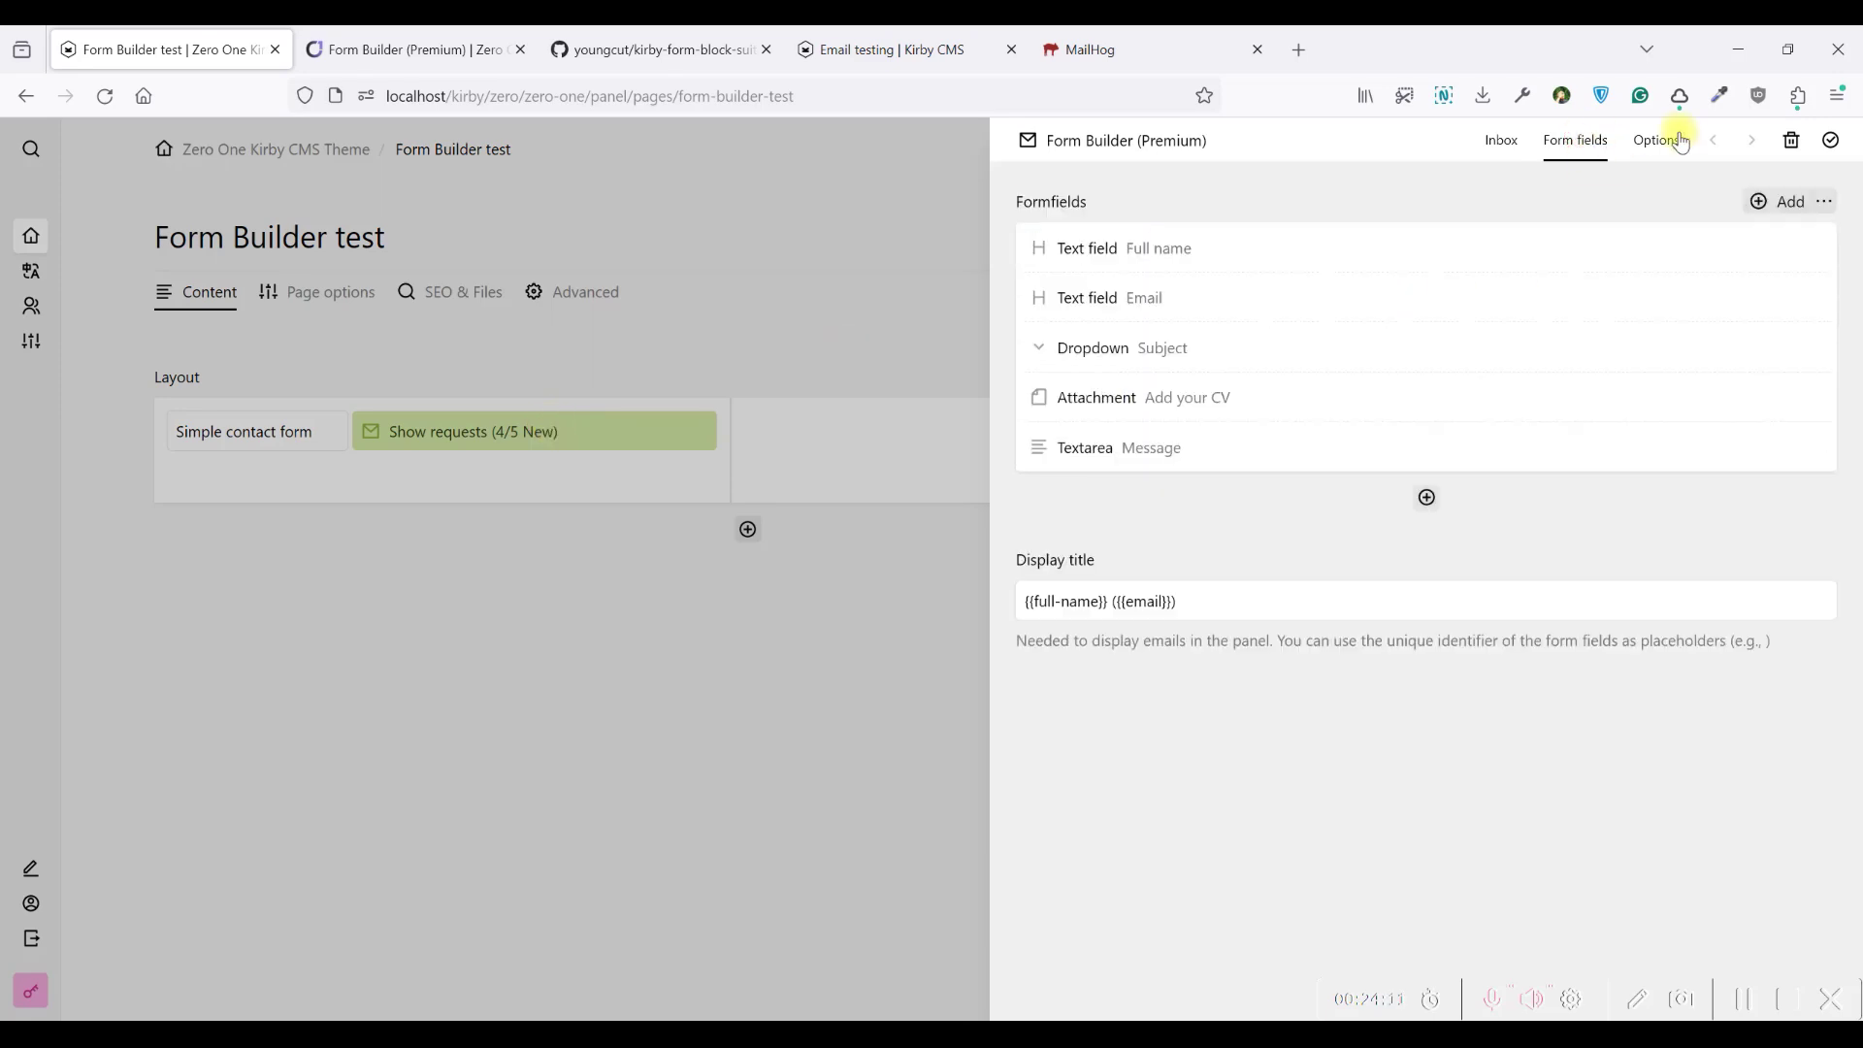
pyautogui.click(1655, 141)
pyautogui.click(1578, 143)
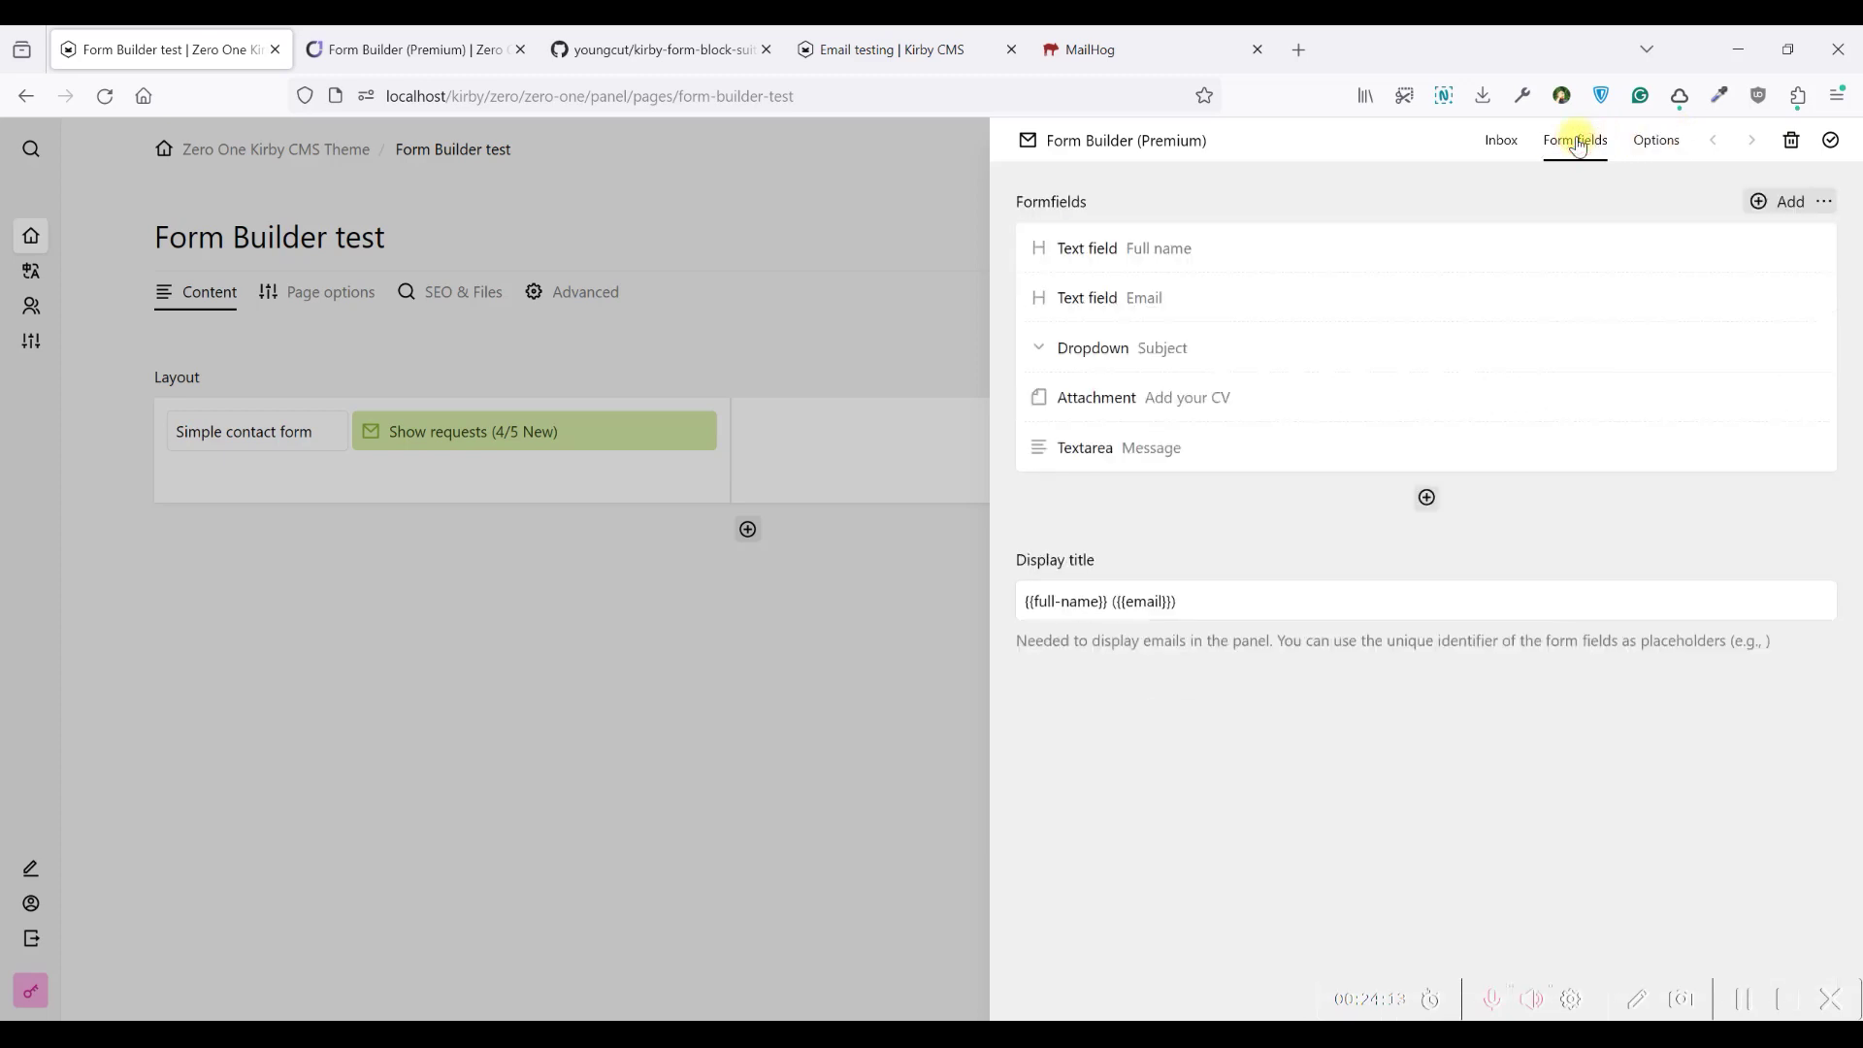
pyautogui.click(1503, 141)
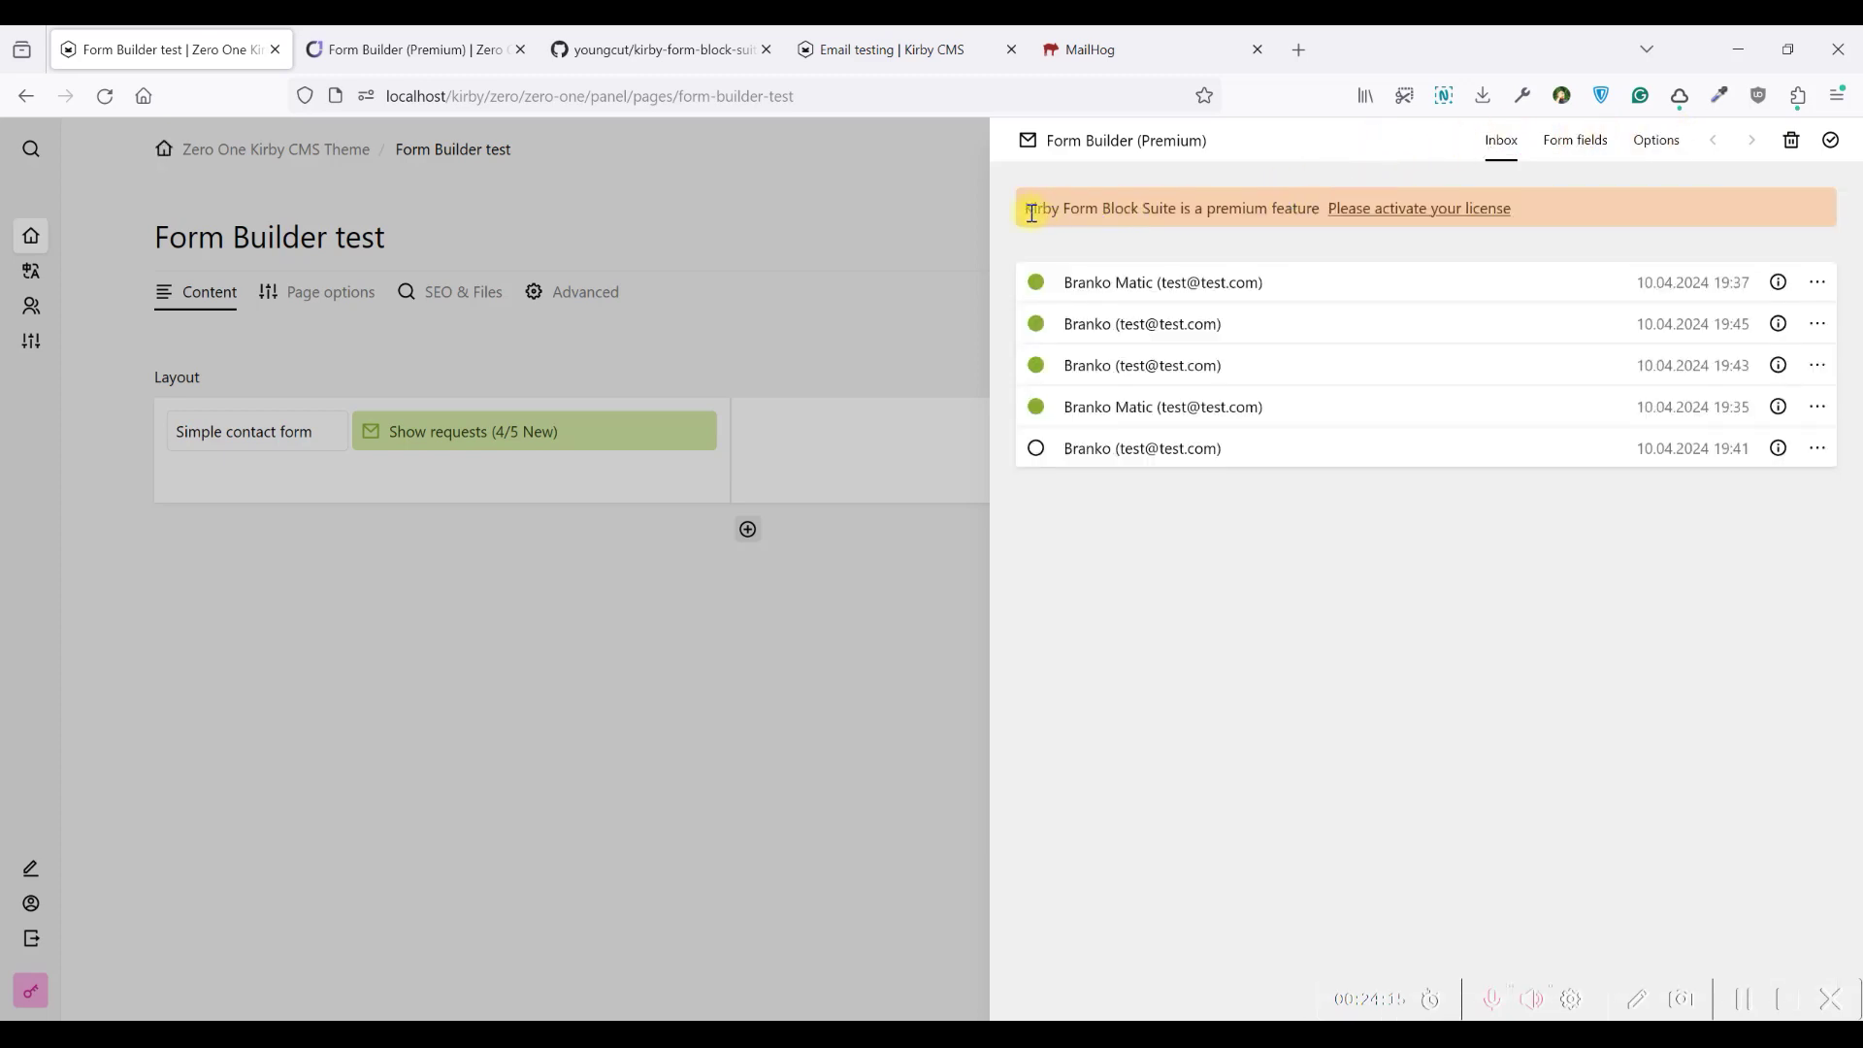
# Read the premium feature notice above the requests by highlighting its text
pyautogui.moveTo(1053, 212); pyautogui.dragTo(1157, 213)
pyautogui.click(1158, 213)
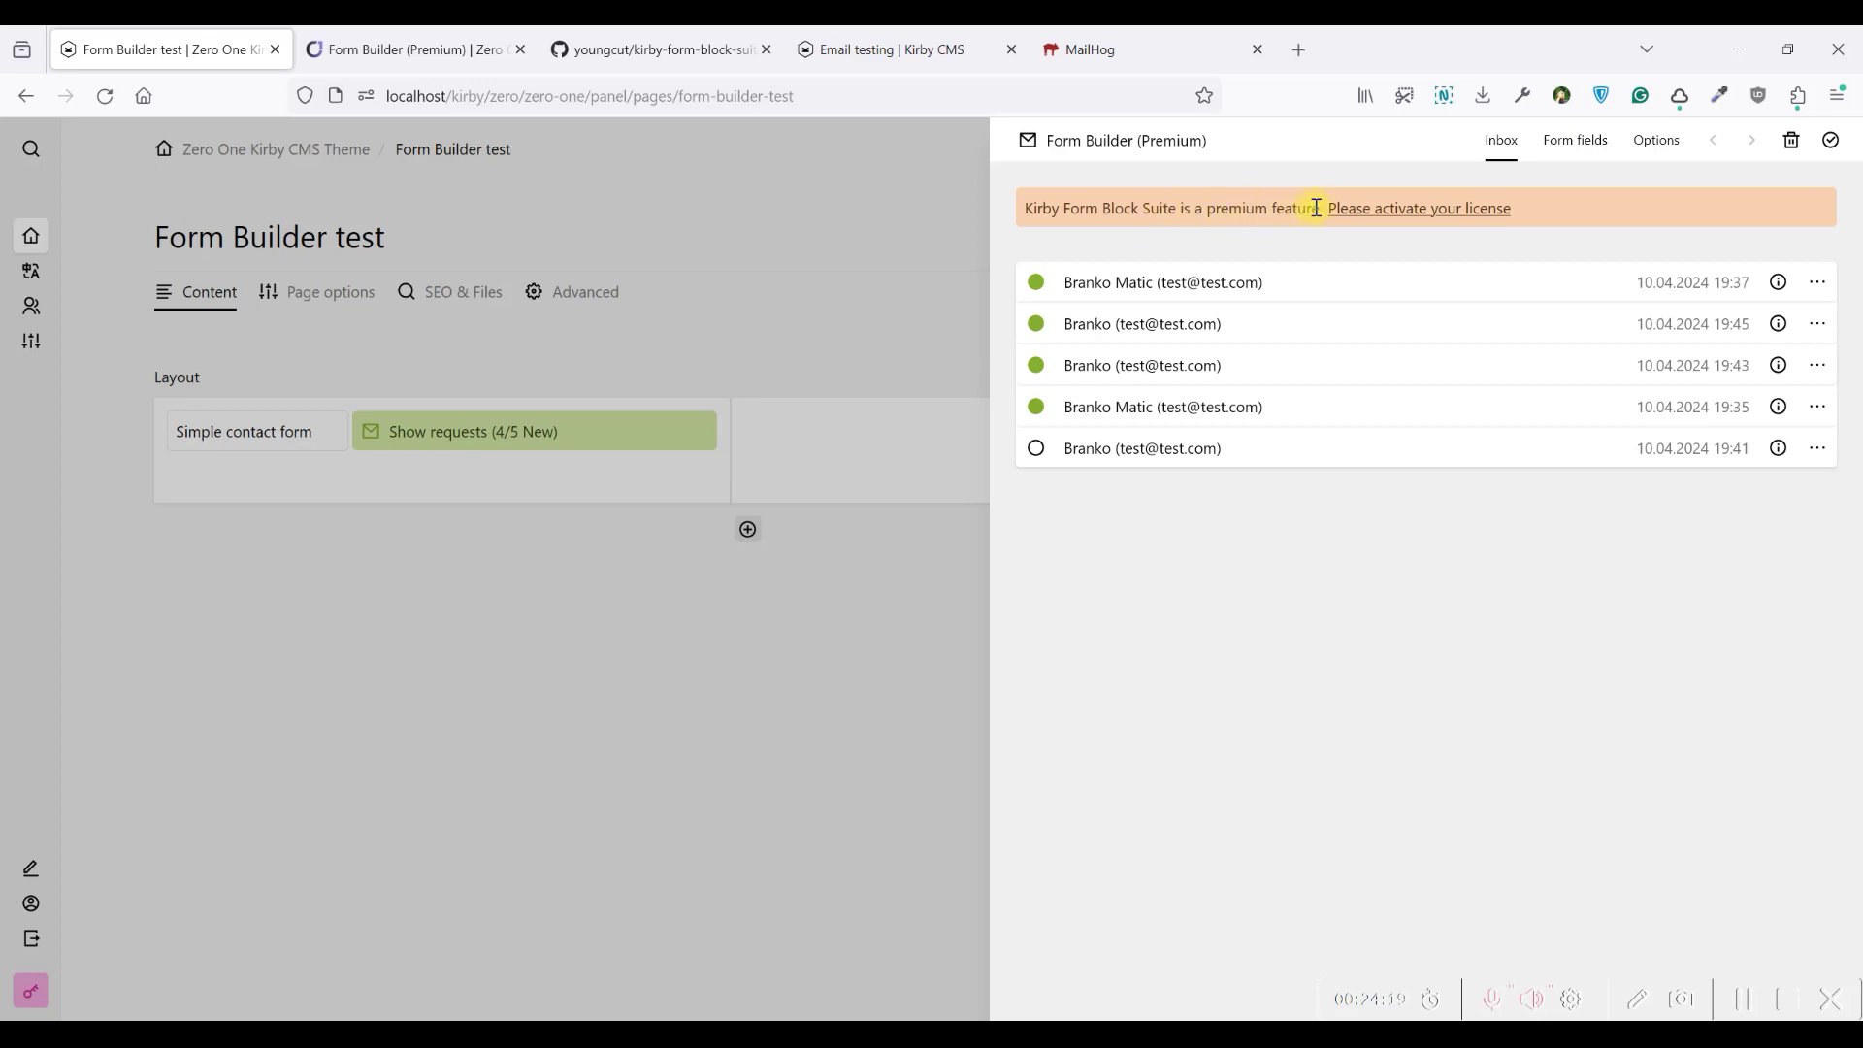
pyautogui.moveTo(1321, 212); pyautogui.dragTo(1031, 212)
pyautogui.click(1040, 209)
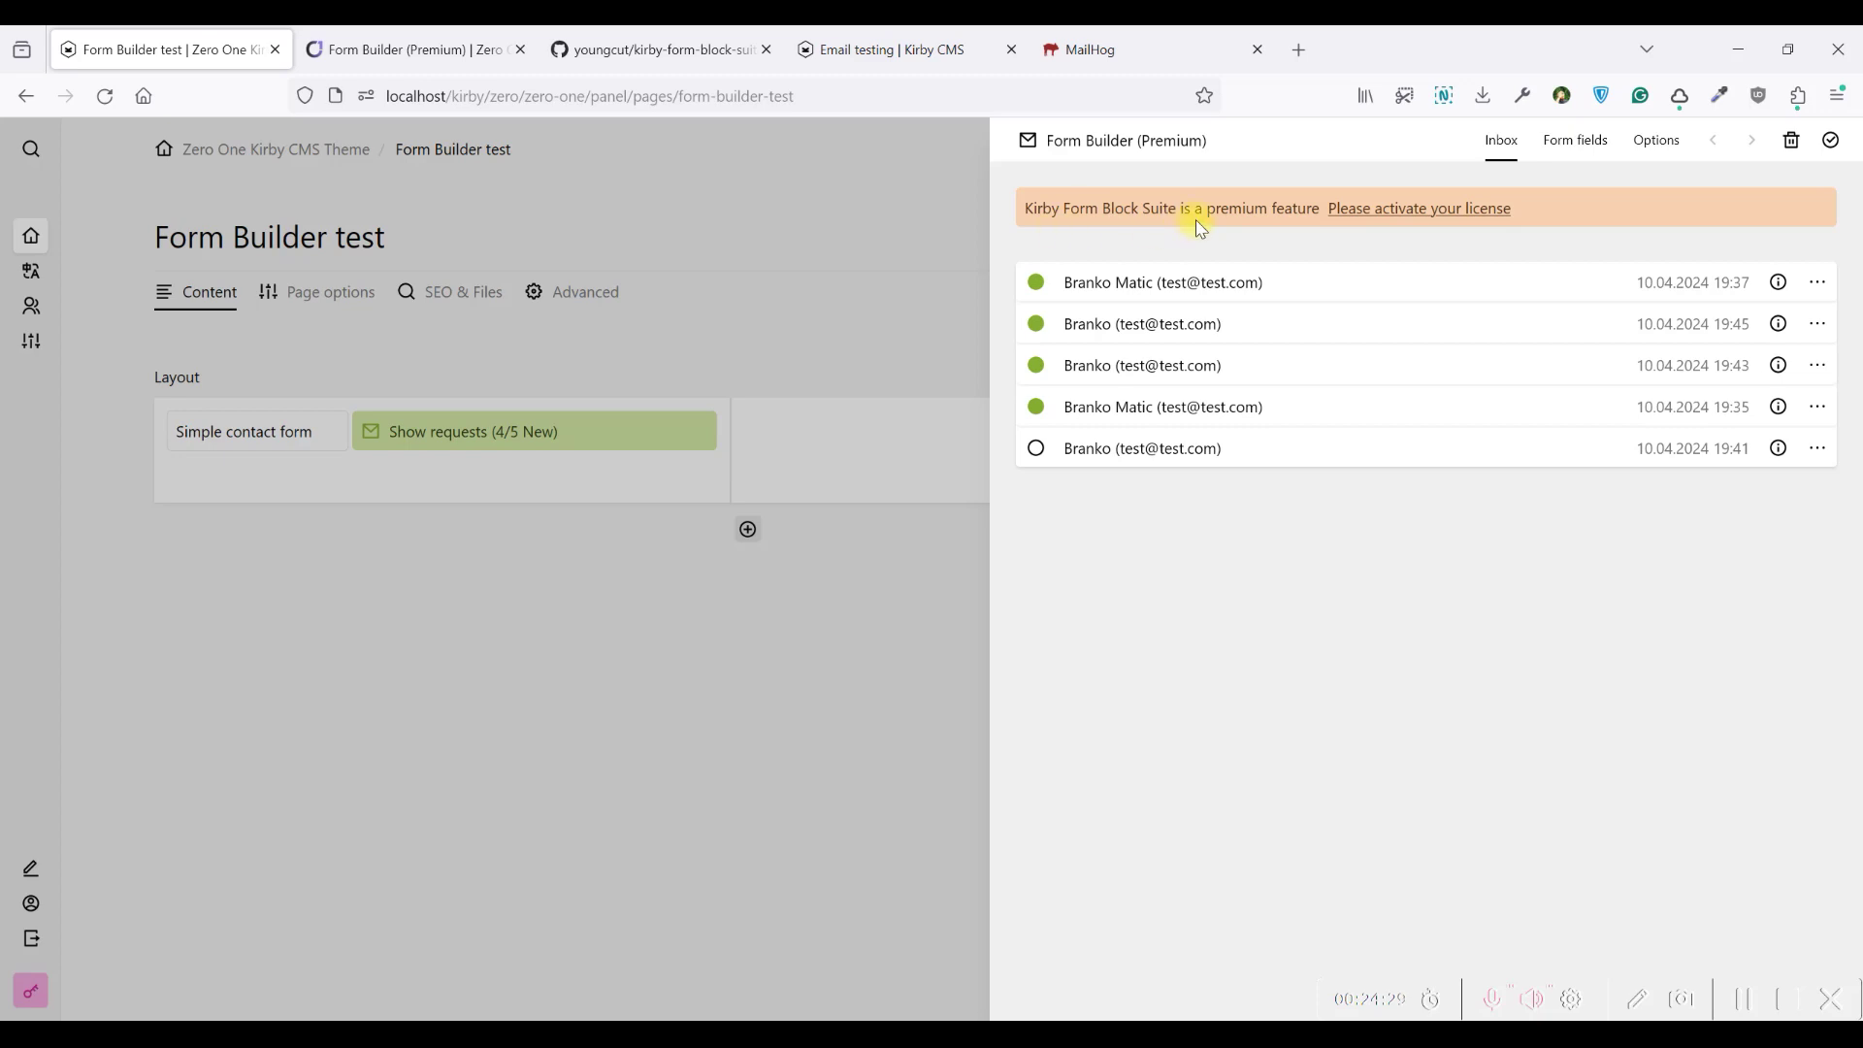
pyautogui.moveTo(1321, 207); pyautogui.dragTo(1024, 219)
pyautogui.click(1025, 229)
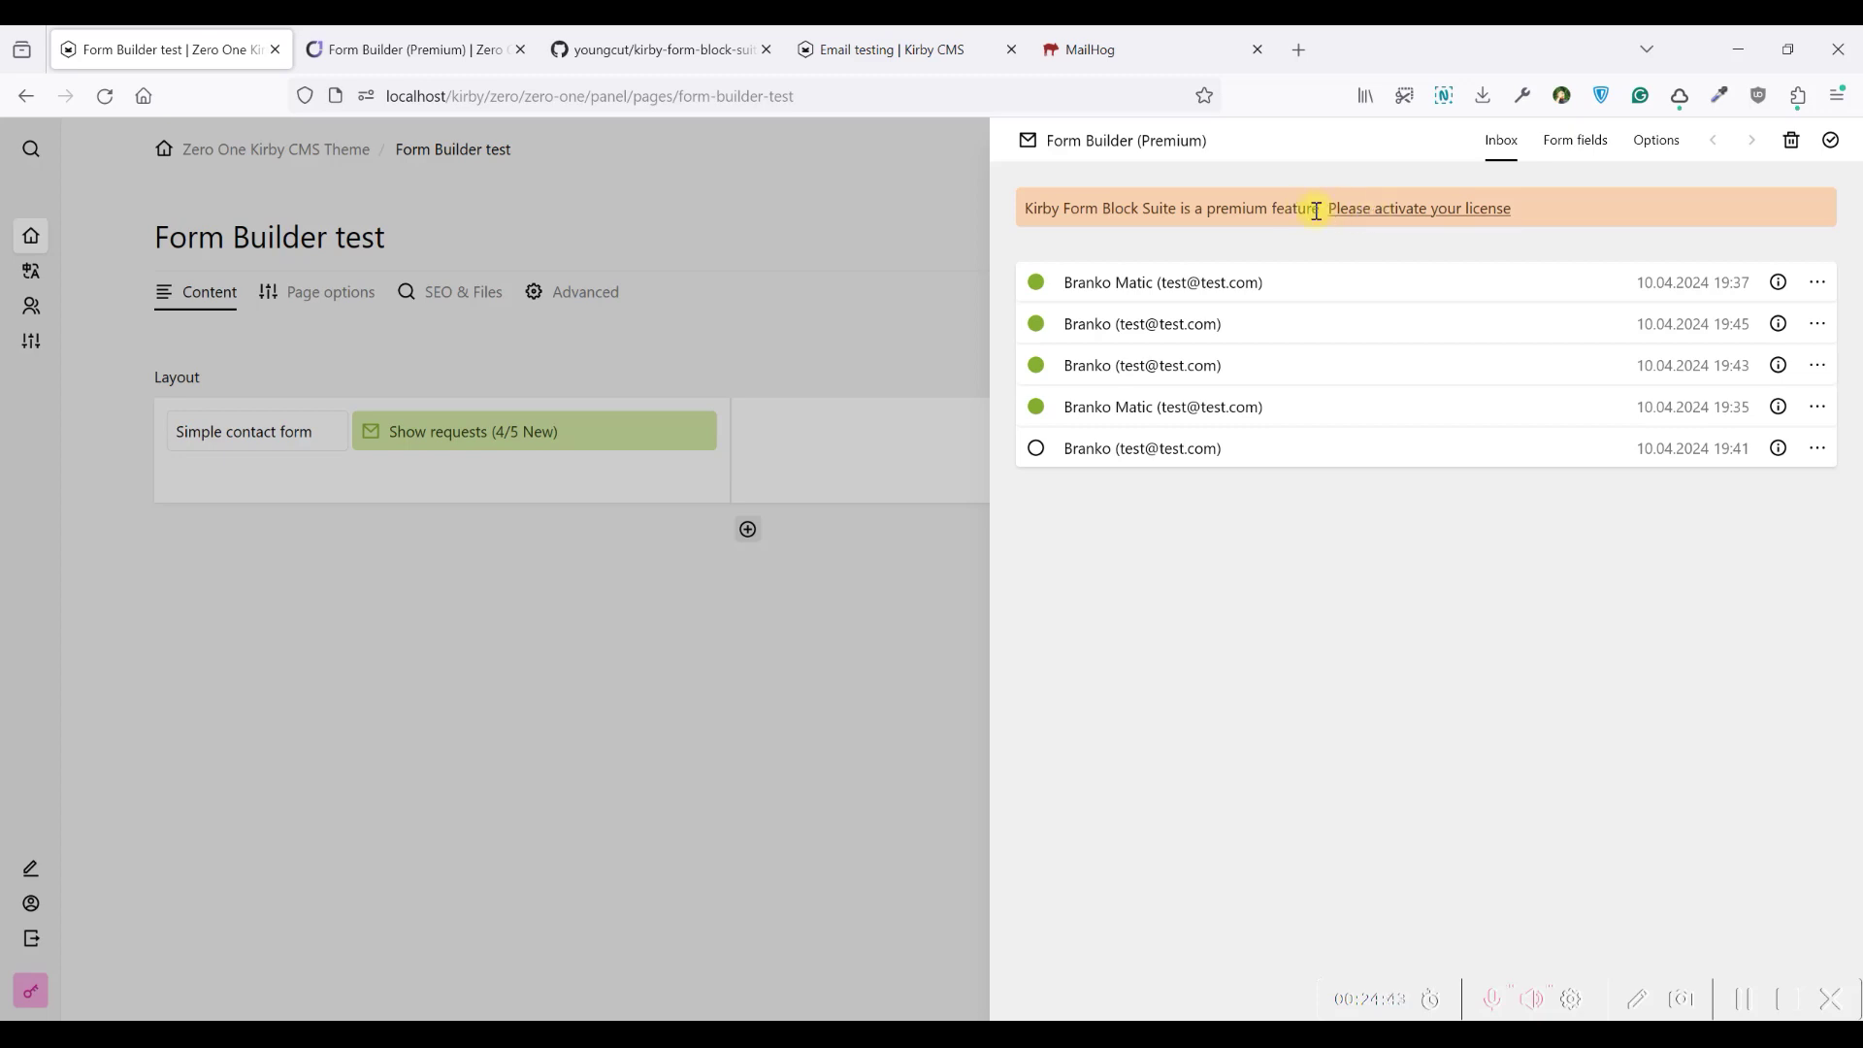
# Bring up the license activation dialog, then switch to the kirby-form-block-suite GitHub repository
pyautogui.click(1453, 212)
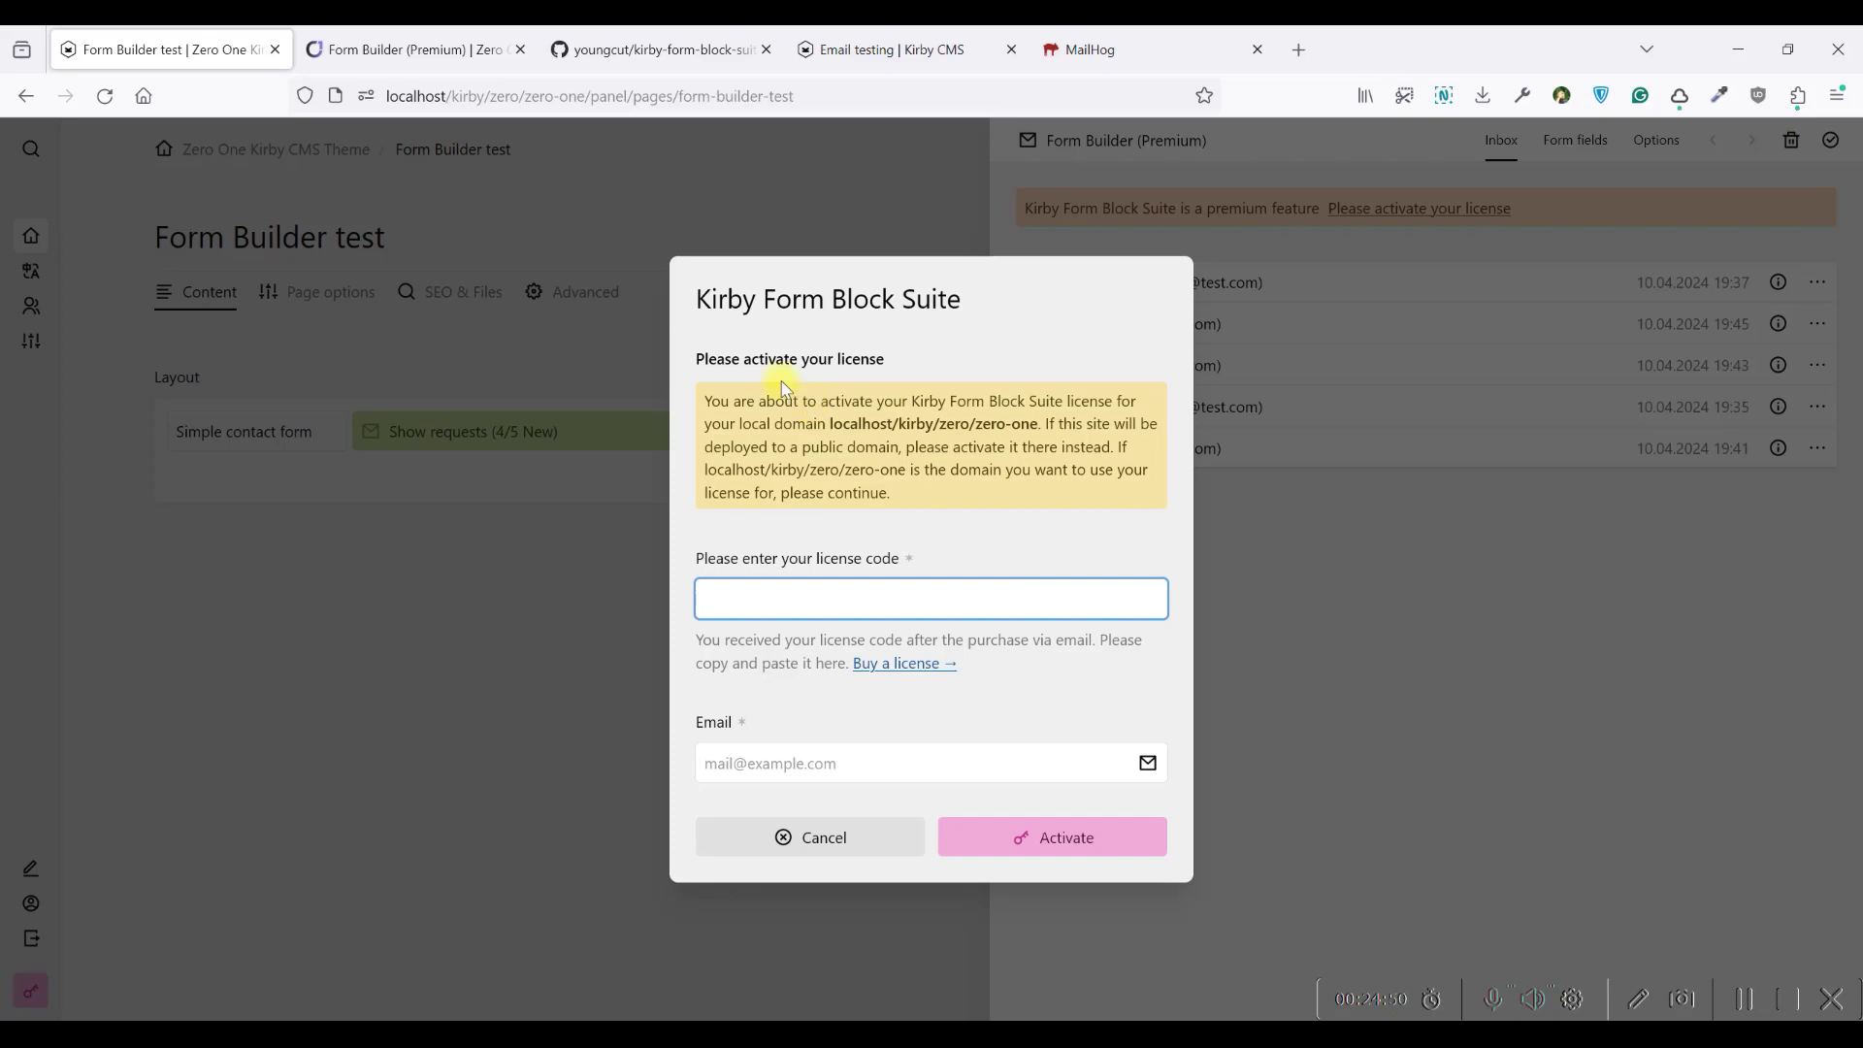
pyautogui.click(652, 43)
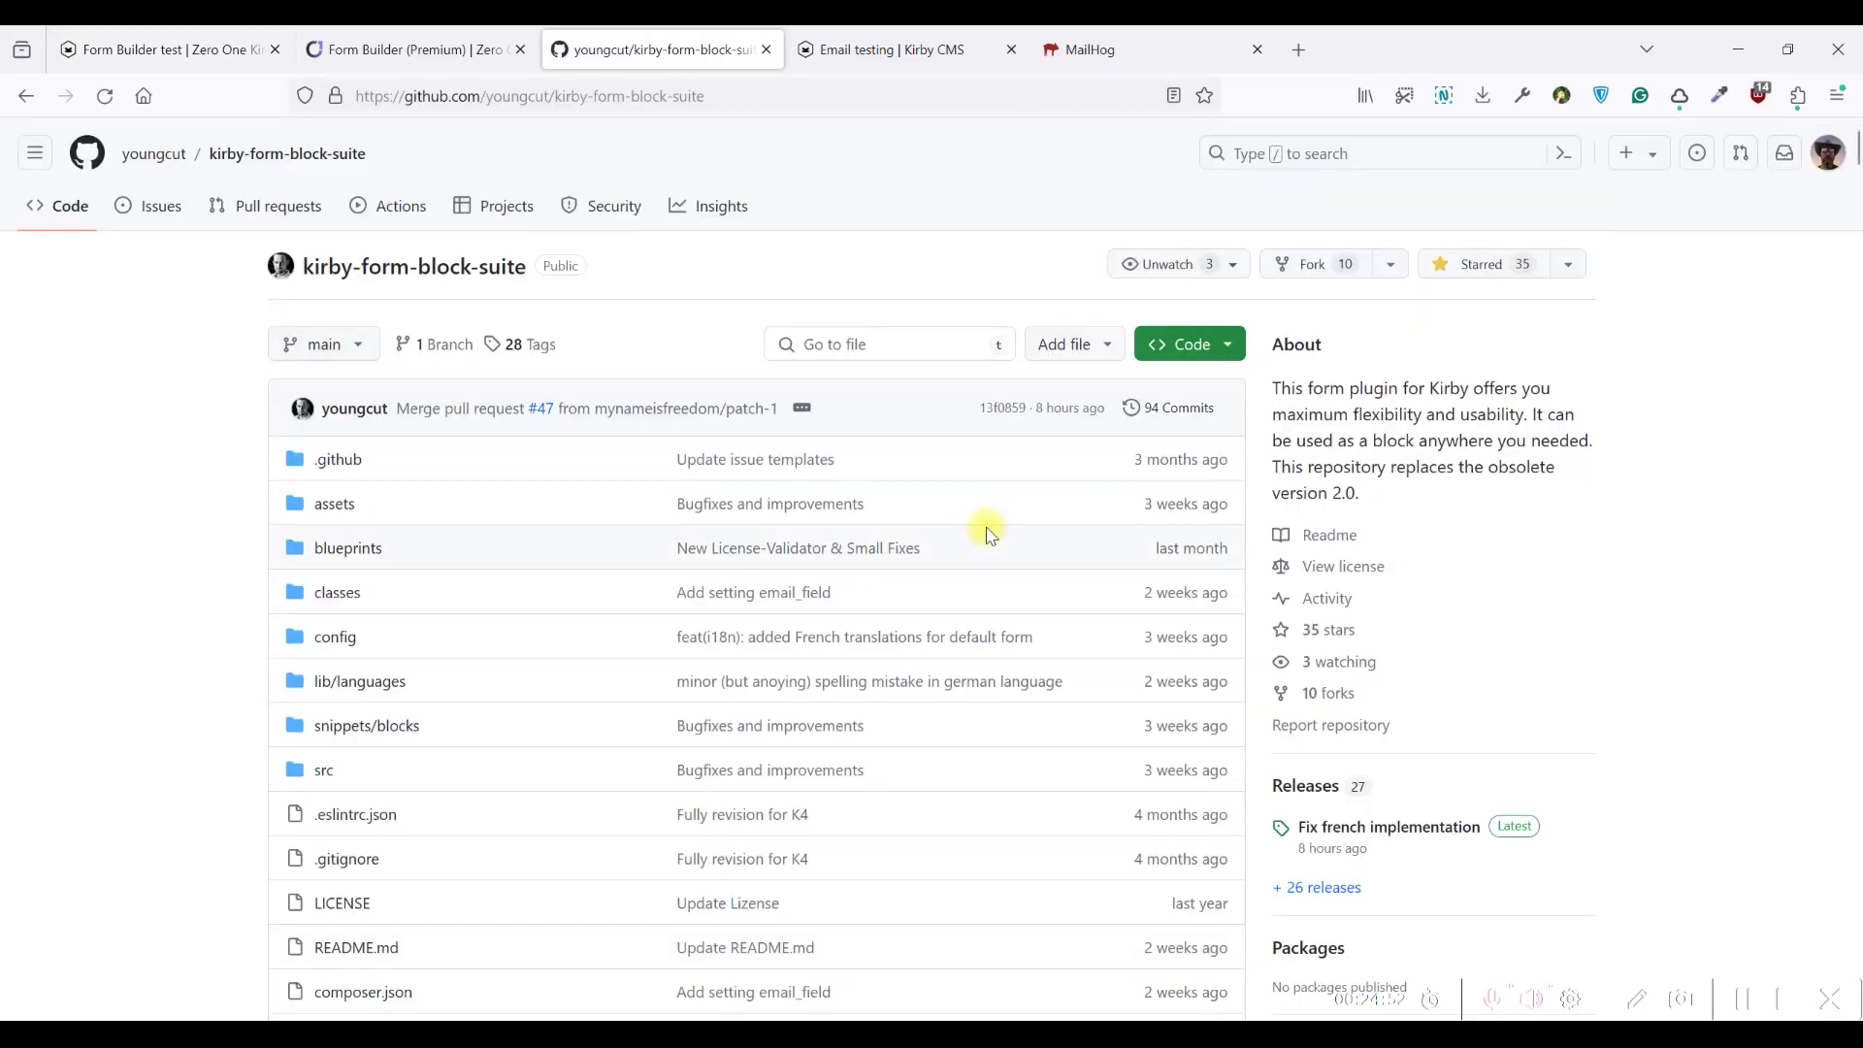
pyautogui.scroll(-5, 993, 500)
# Open the README's 'Single site license' link in a new tab and switch to the Microman page
pyautogui.scroll(-20, 994, 500)
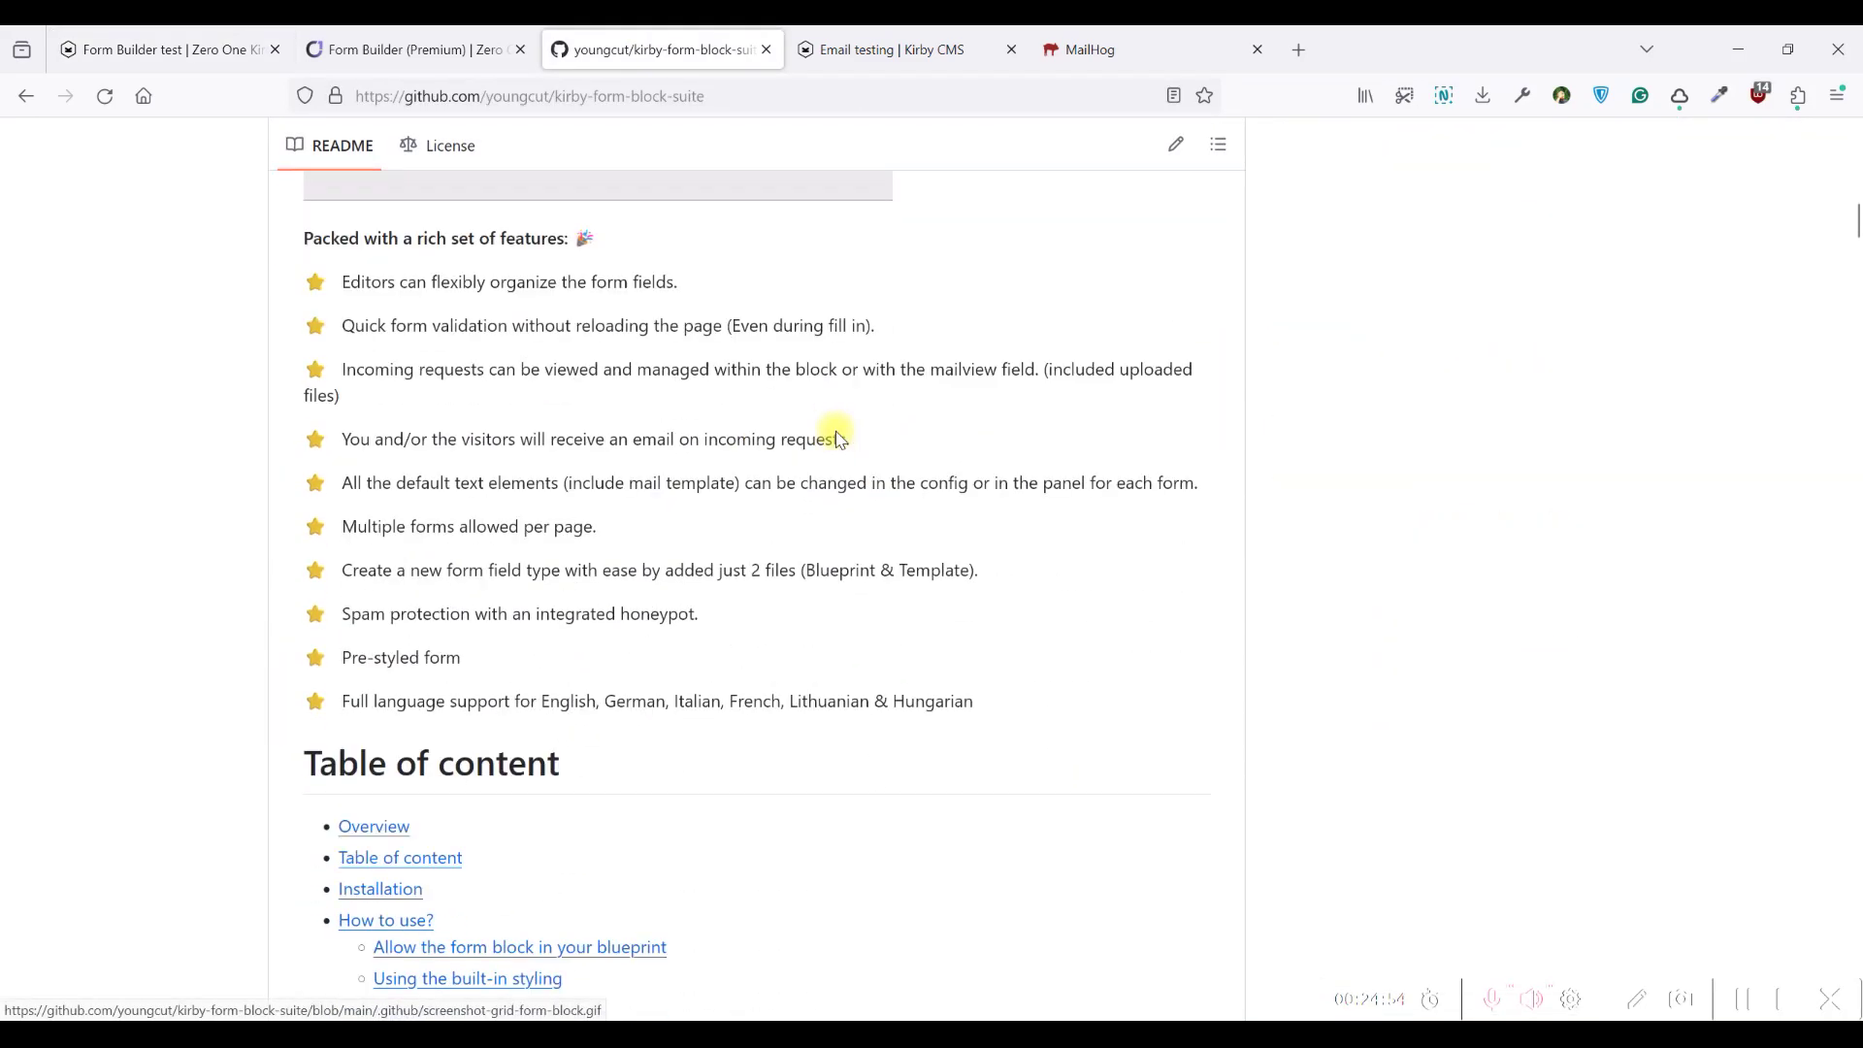
pyautogui.scroll(-8, 755, 407)
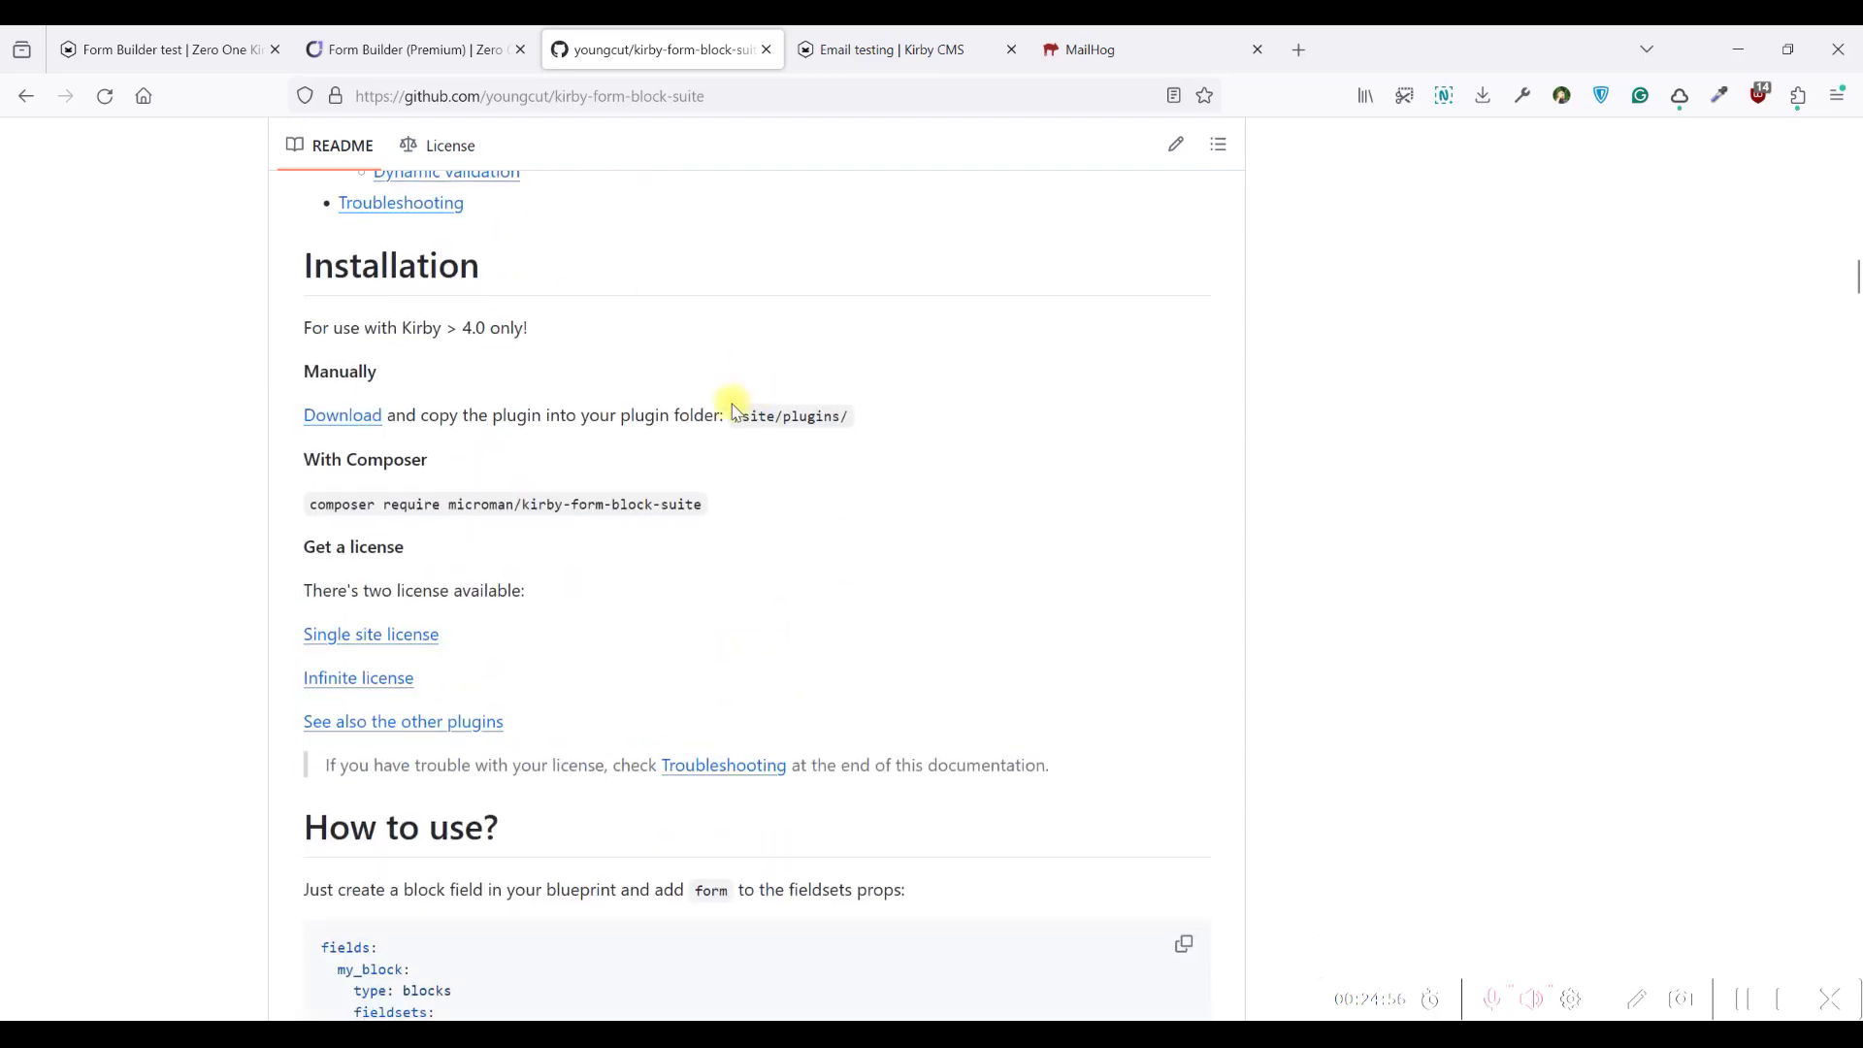
pyautogui.rightClick(419, 413)
pyautogui.click(504, 428)
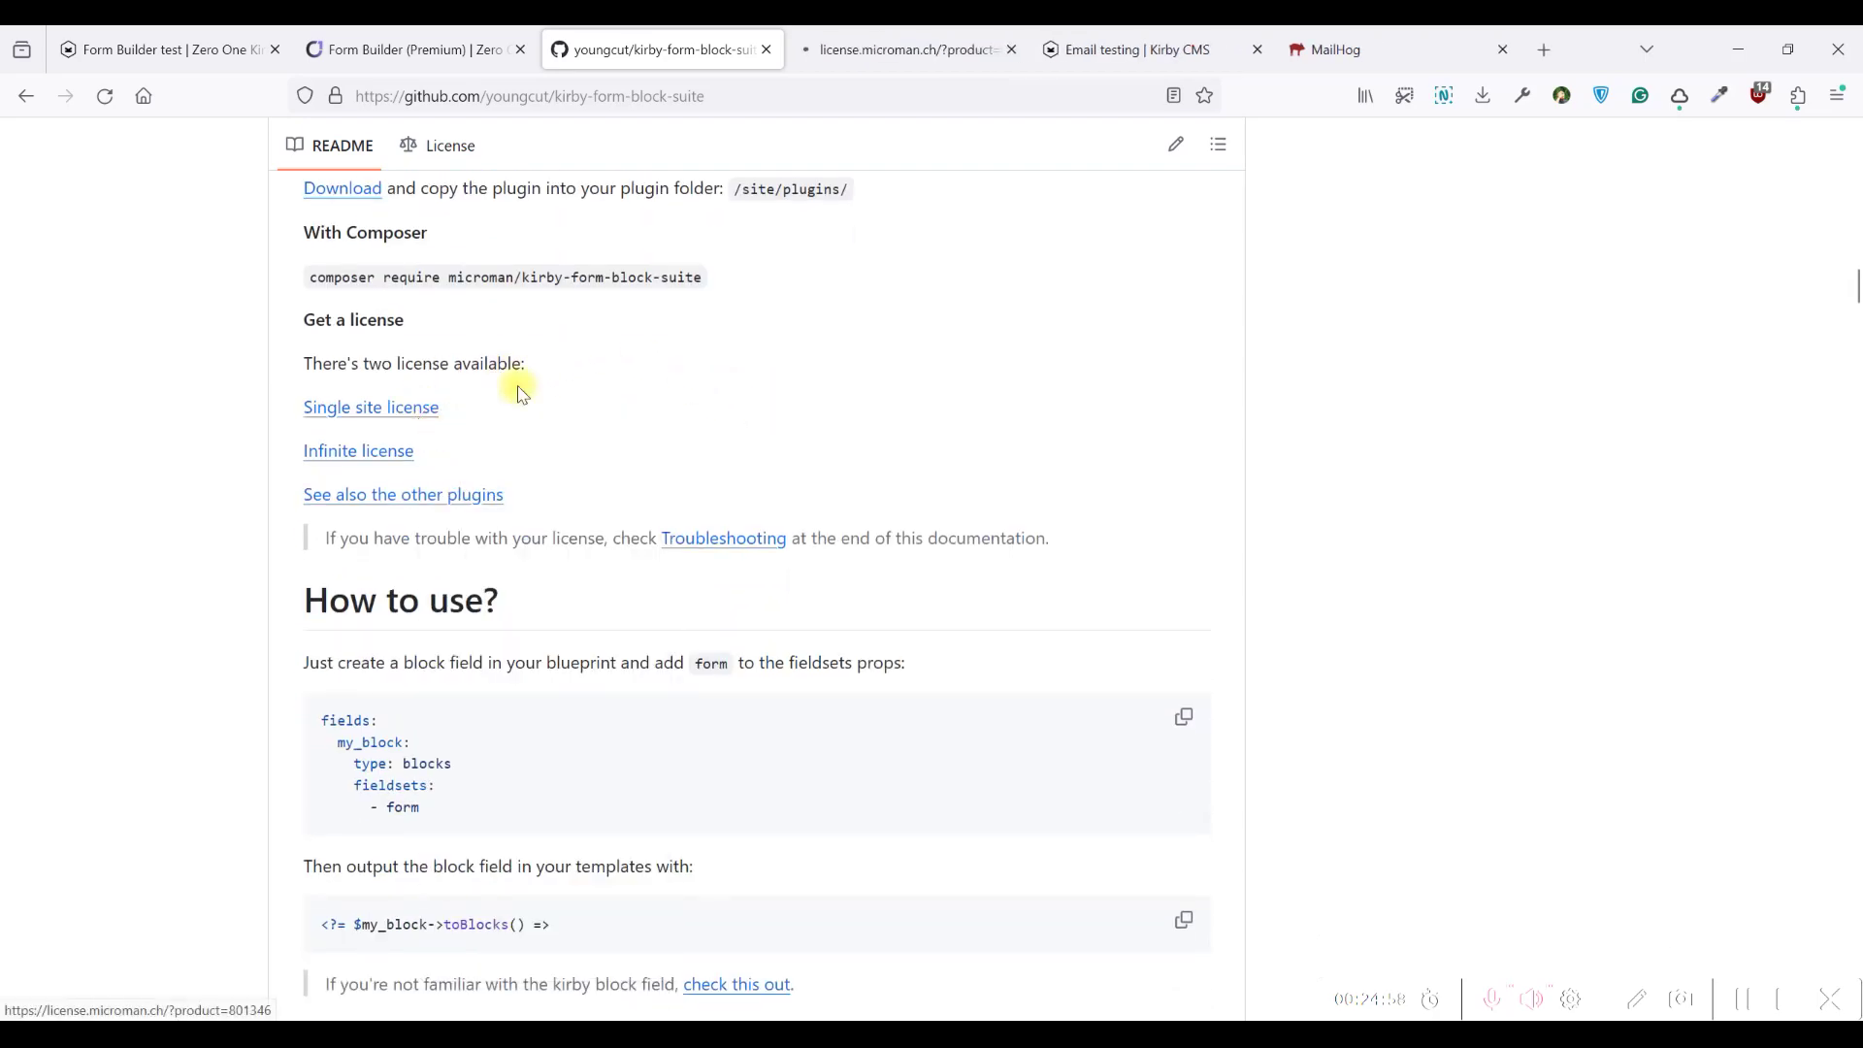
pyautogui.scroll(20, 716, 366)
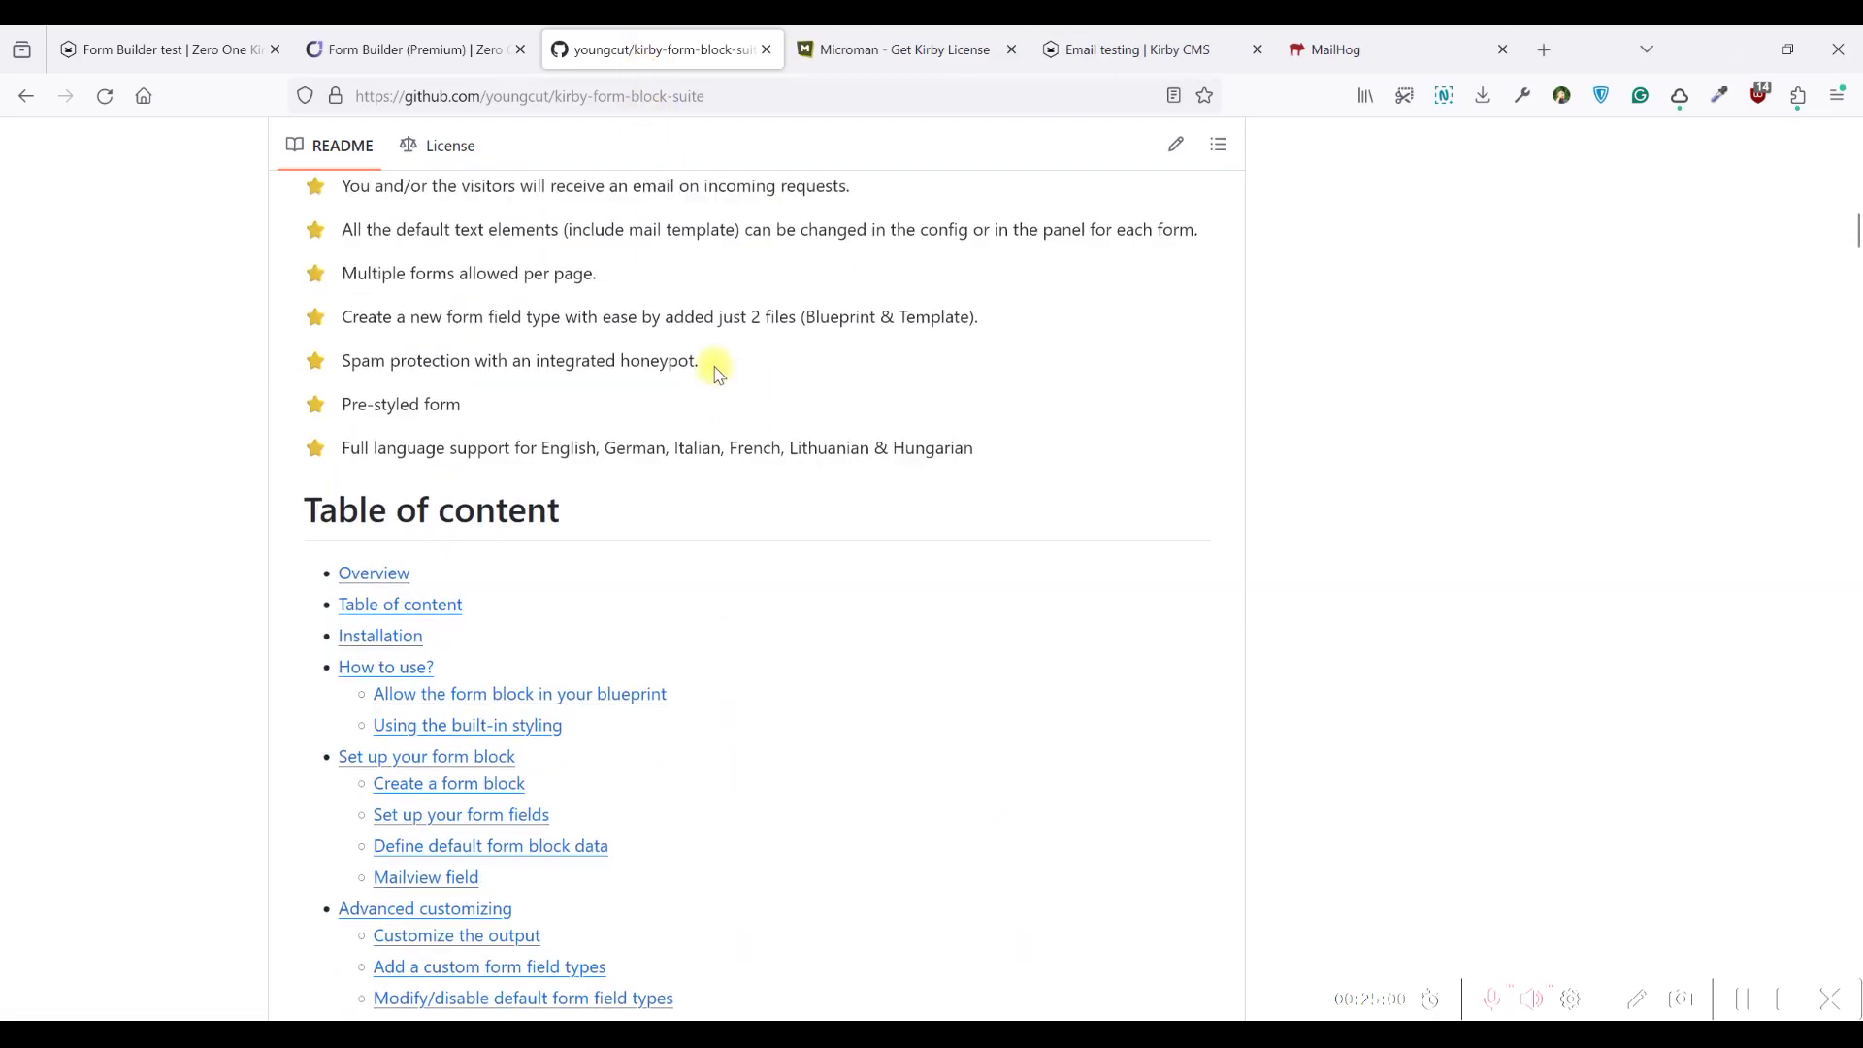
pyautogui.click(836, 44)
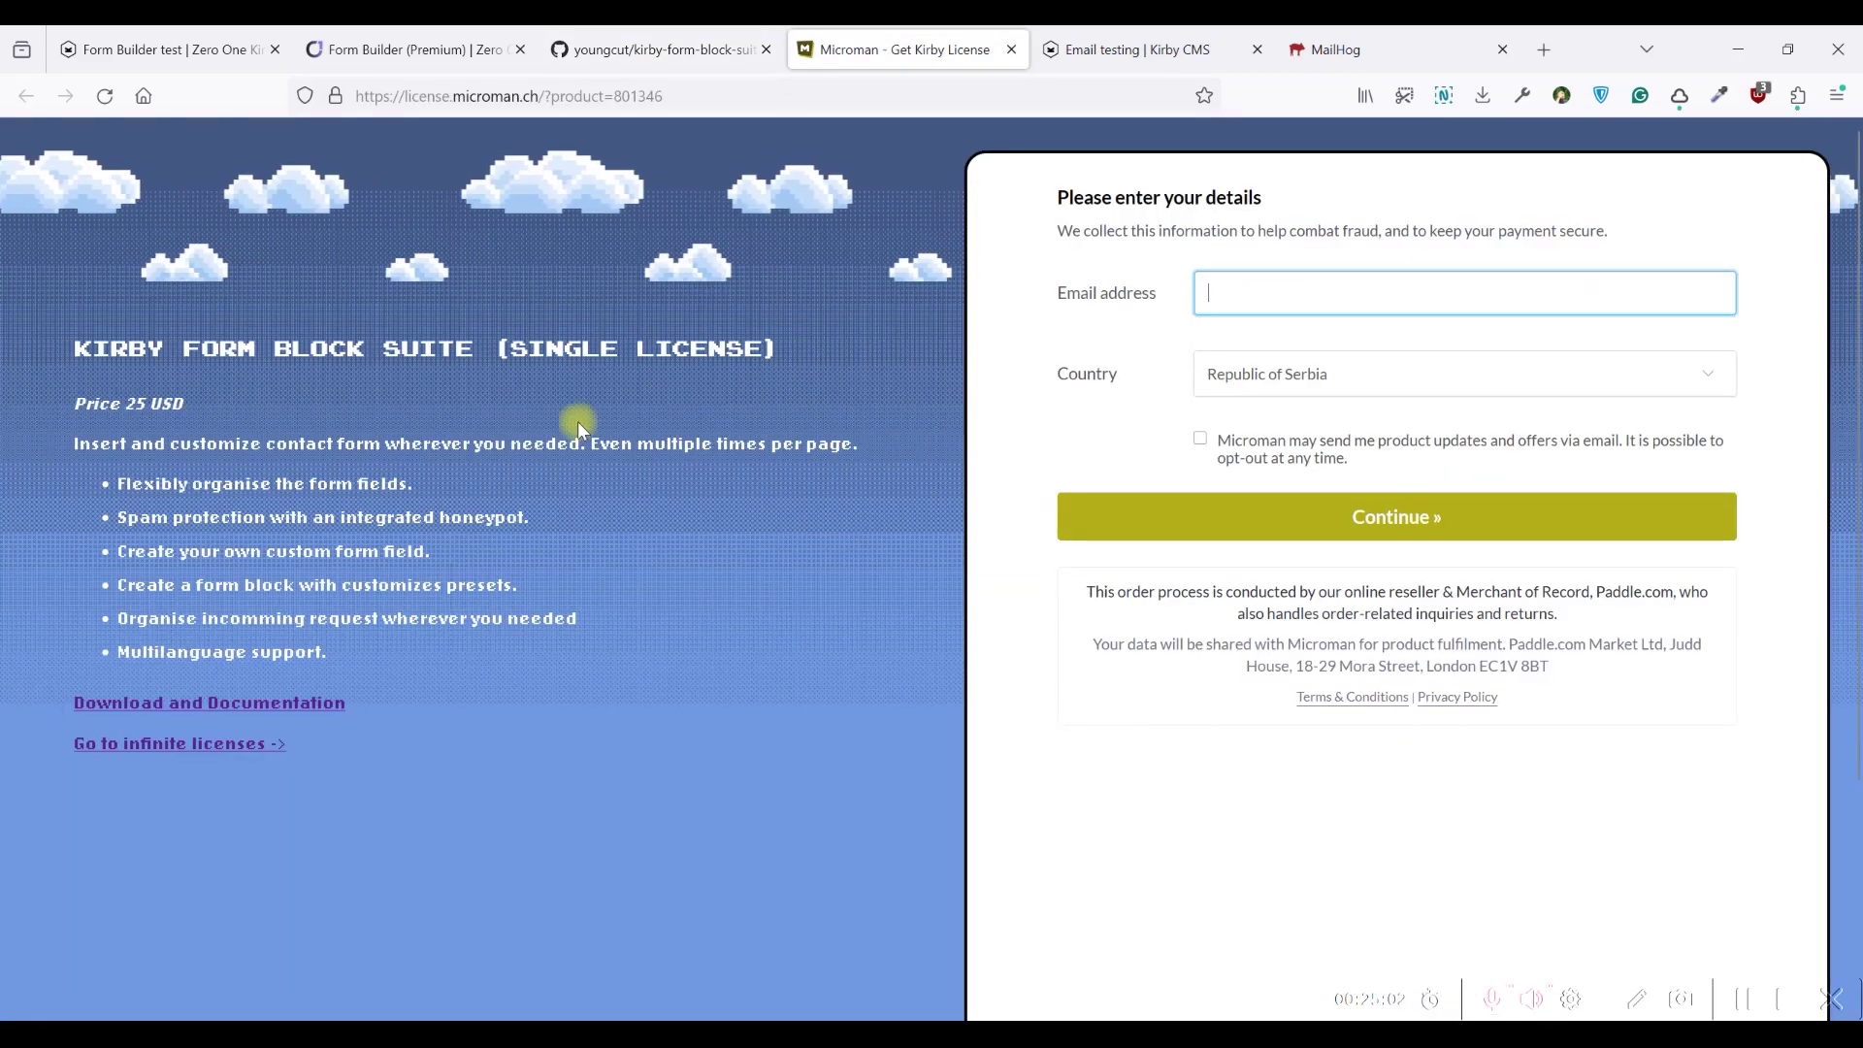
# Check the single license title and 25 USD price, then go to the infinite license offer
pyautogui.moveTo(82, 350); pyautogui.dragTo(404, 374)
pyautogui.click(478, 398)
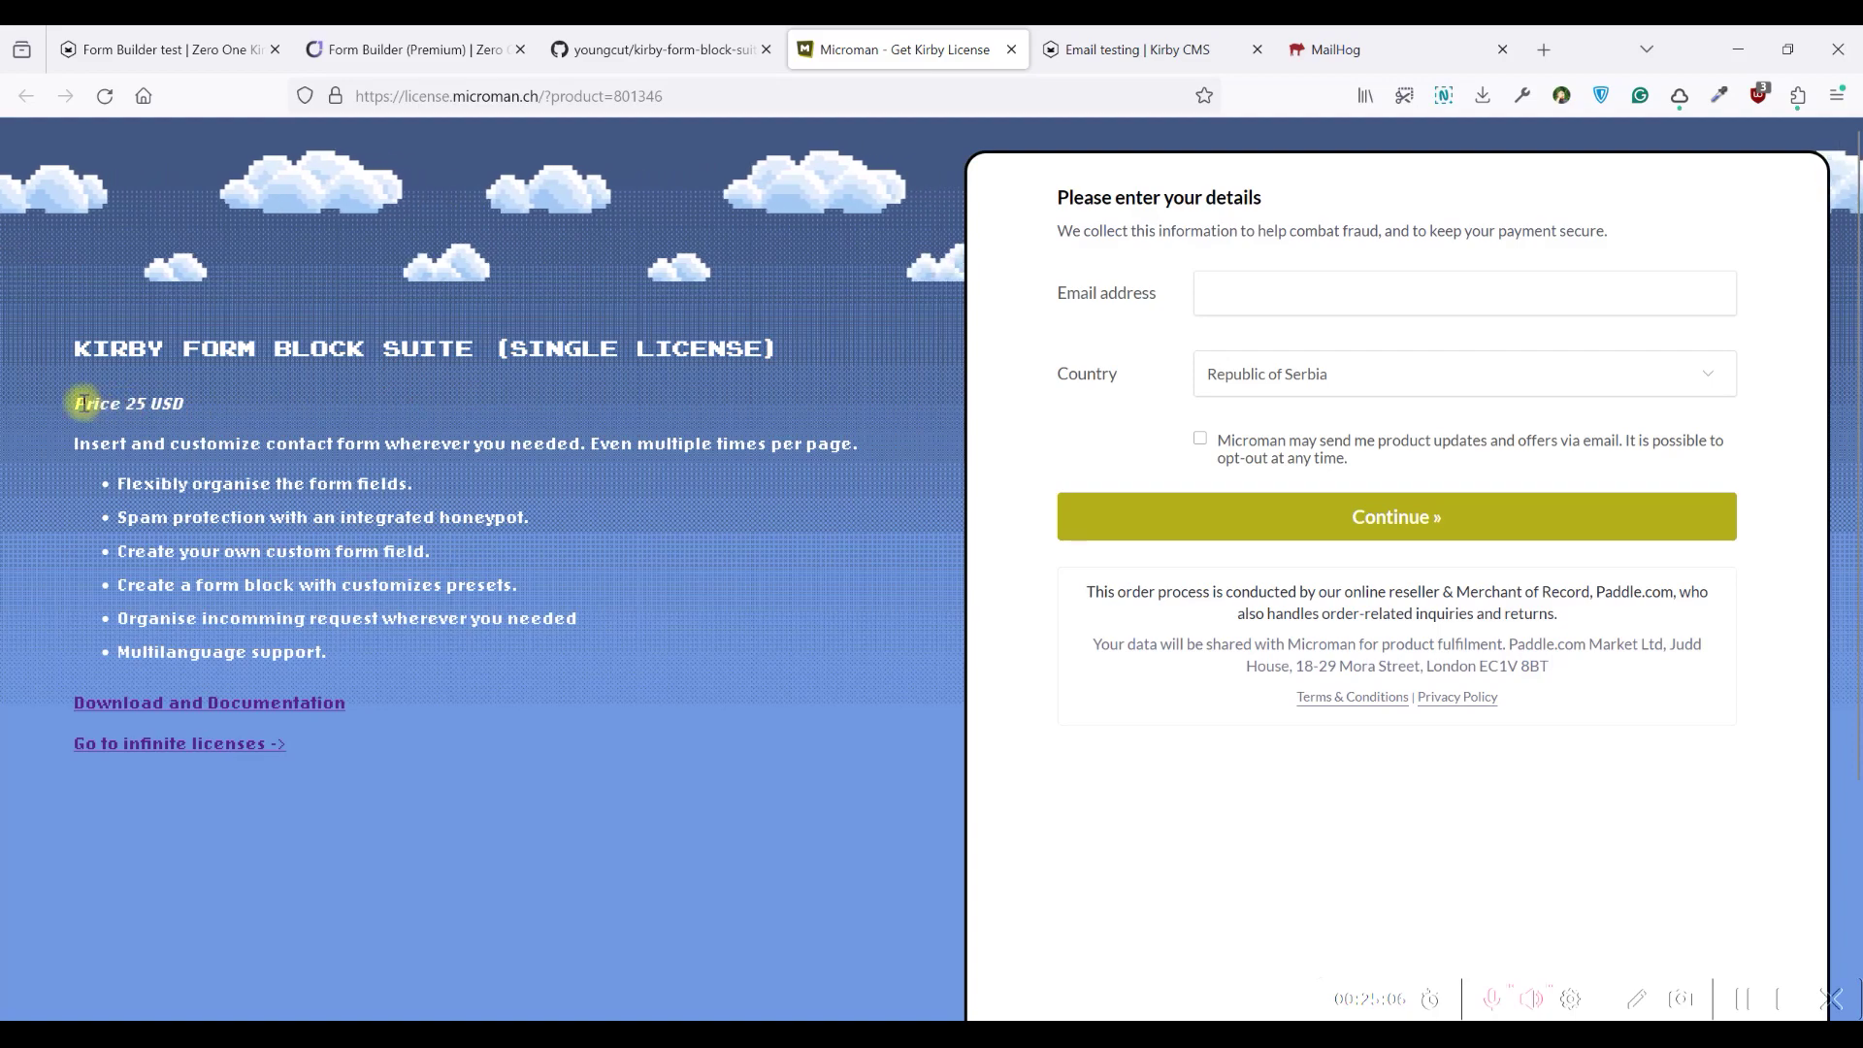
pyautogui.moveTo(74, 404); pyautogui.dragTo(191, 415)
pyautogui.click(167, 405)
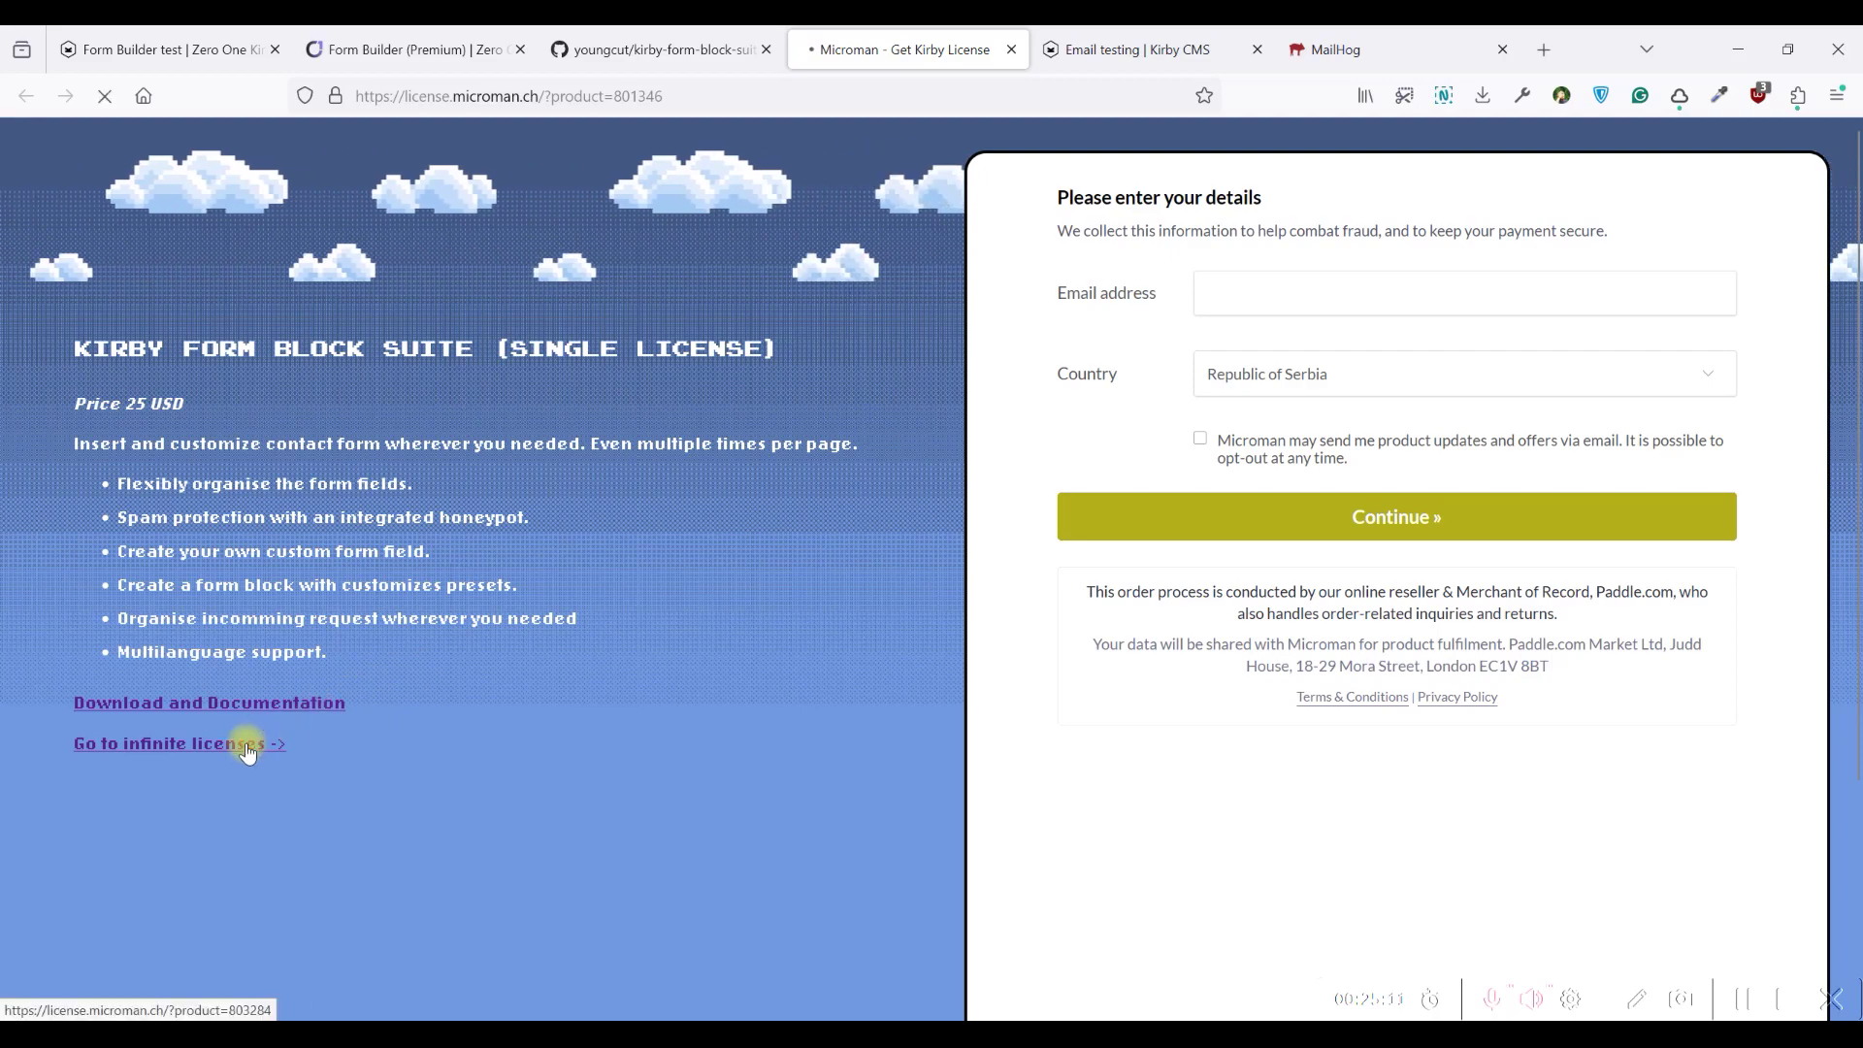
pyautogui.click(249, 744)
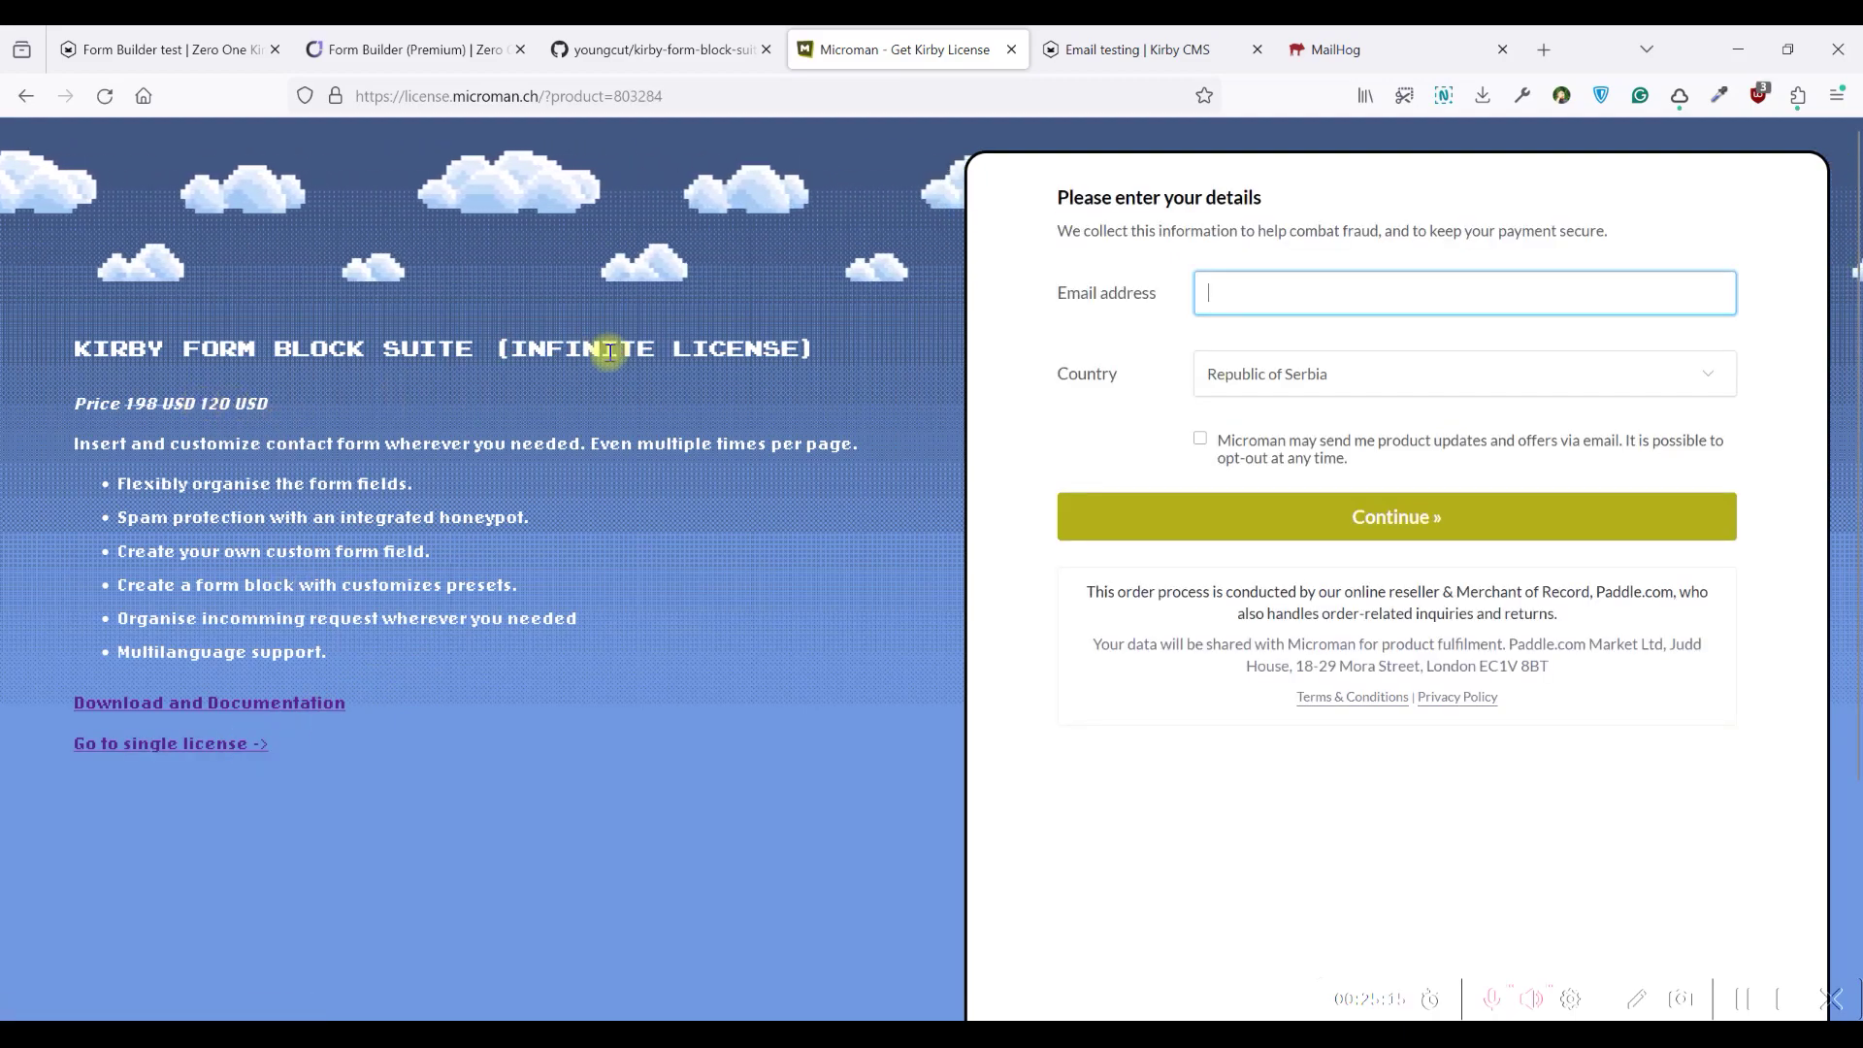
# From the panel's license dialog, open the Zero One edition license purchase page
pyautogui.click(408, 48)
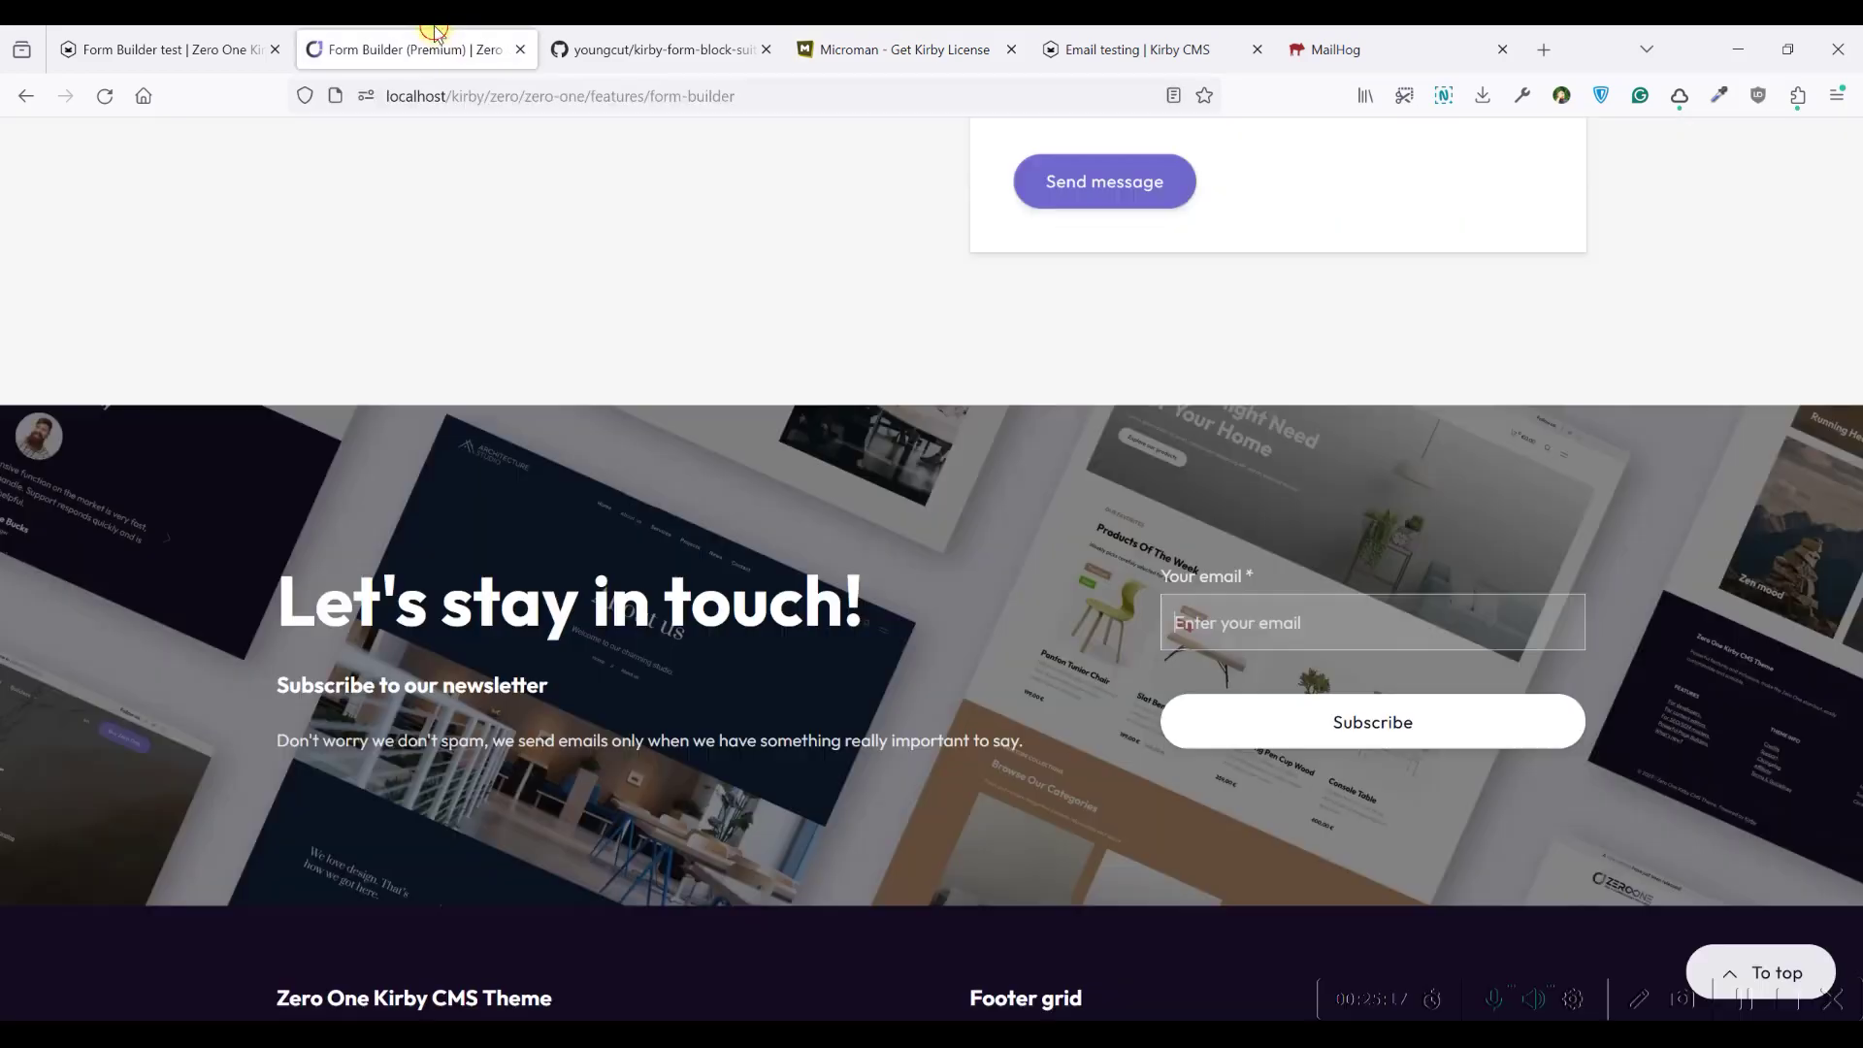
pyautogui.click(184, 47)
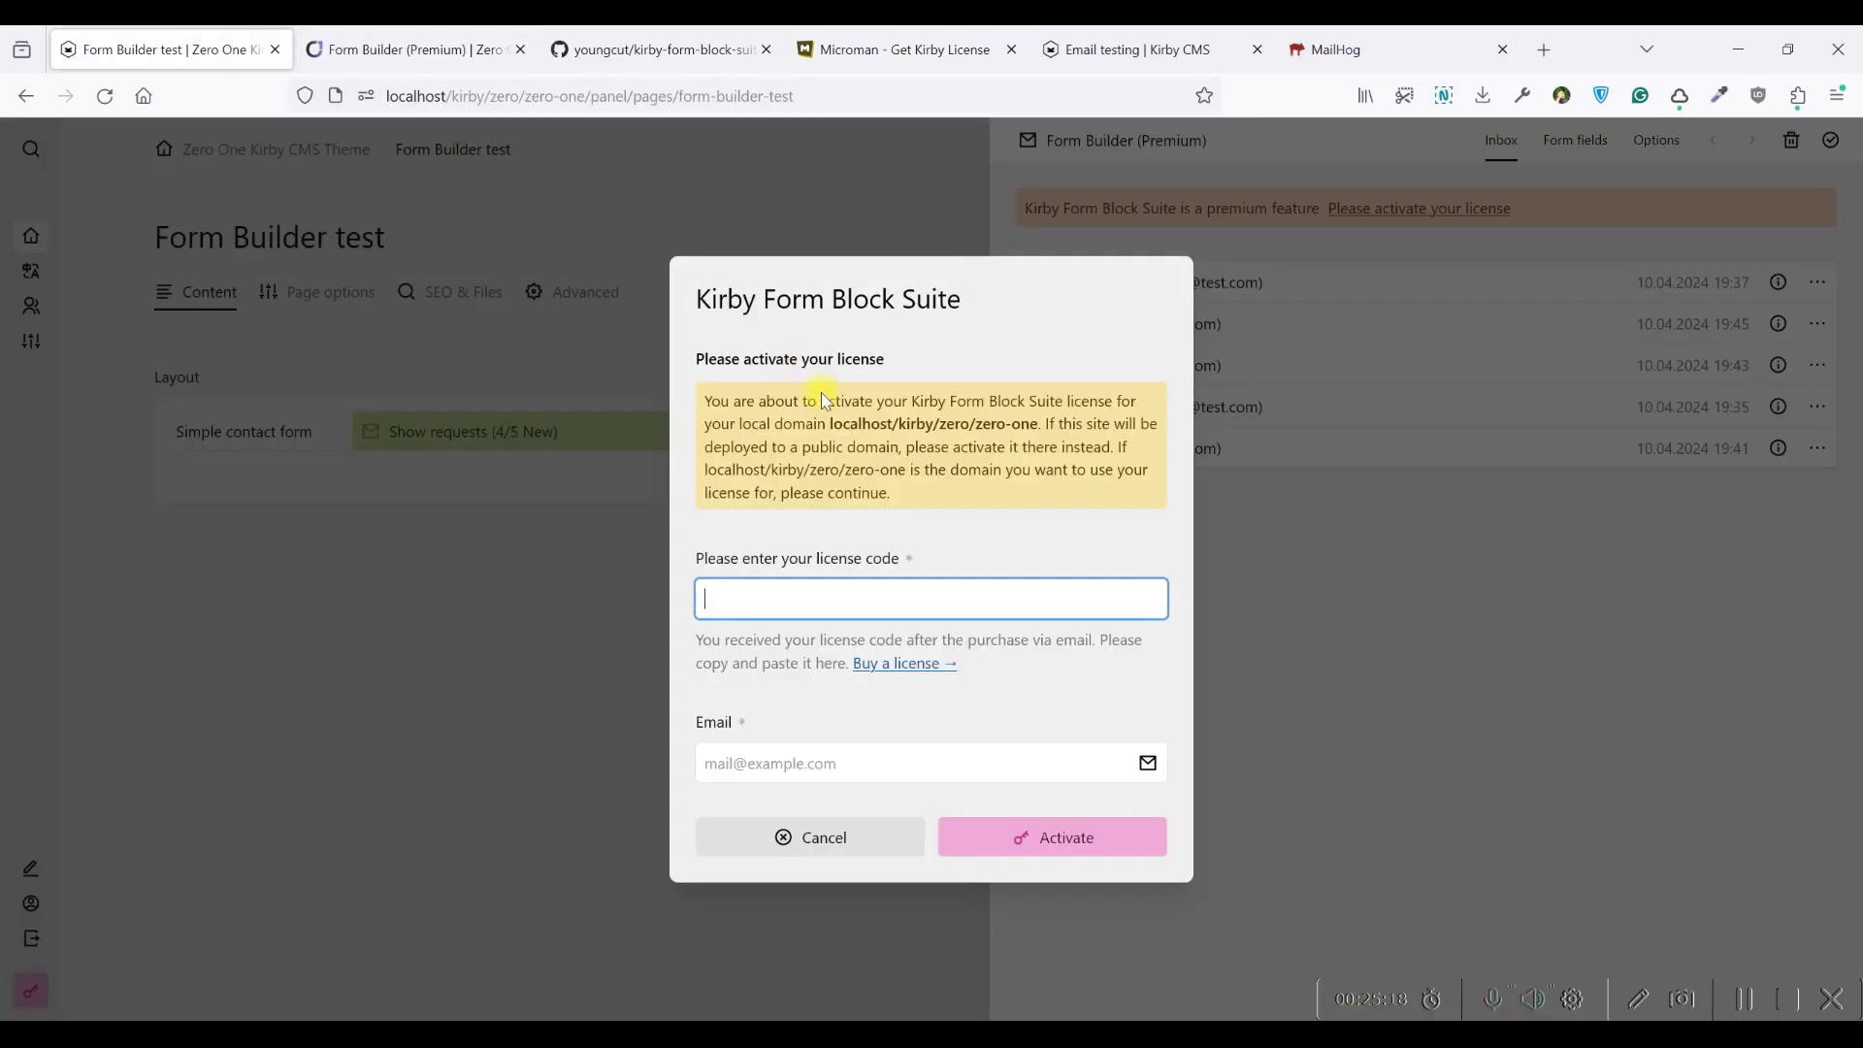
pyautogui.click(892, 664)
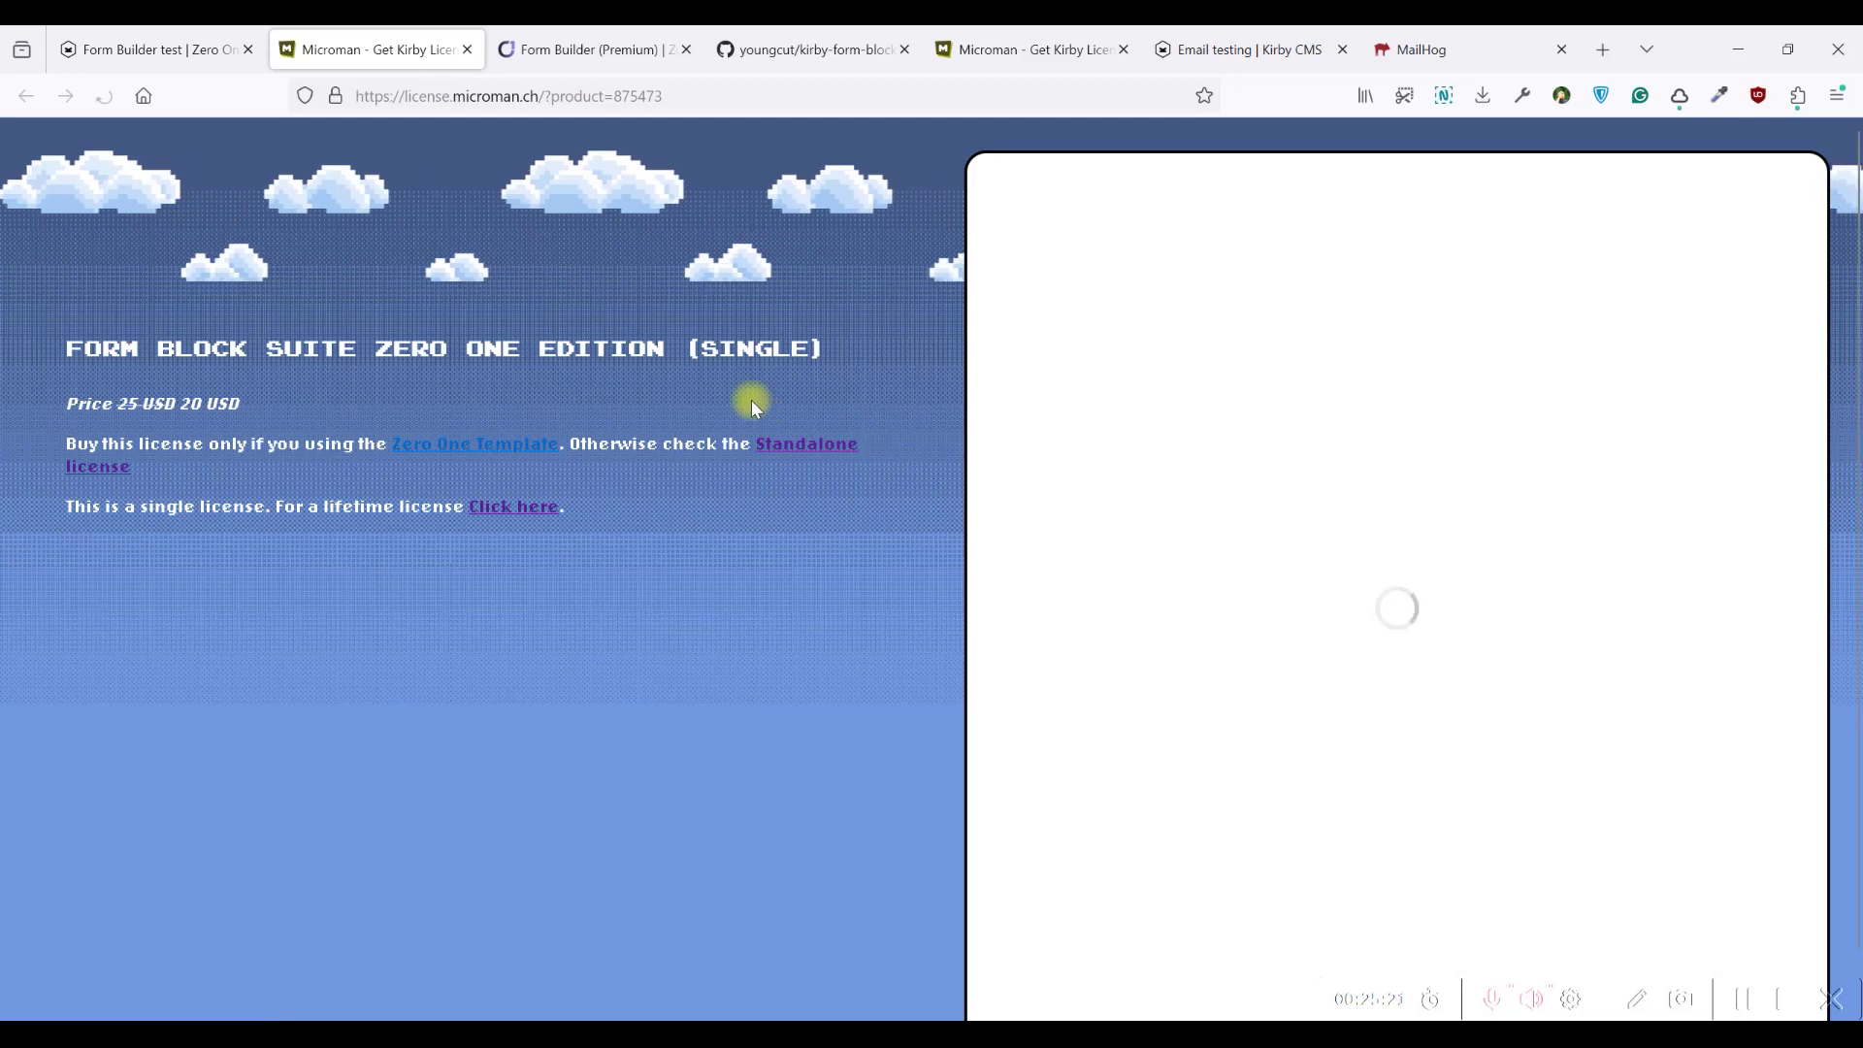
pyautogui.moveTo(72, 348); pyautogui.dragTo(823, 349)
pyautogui.click(250, 412)
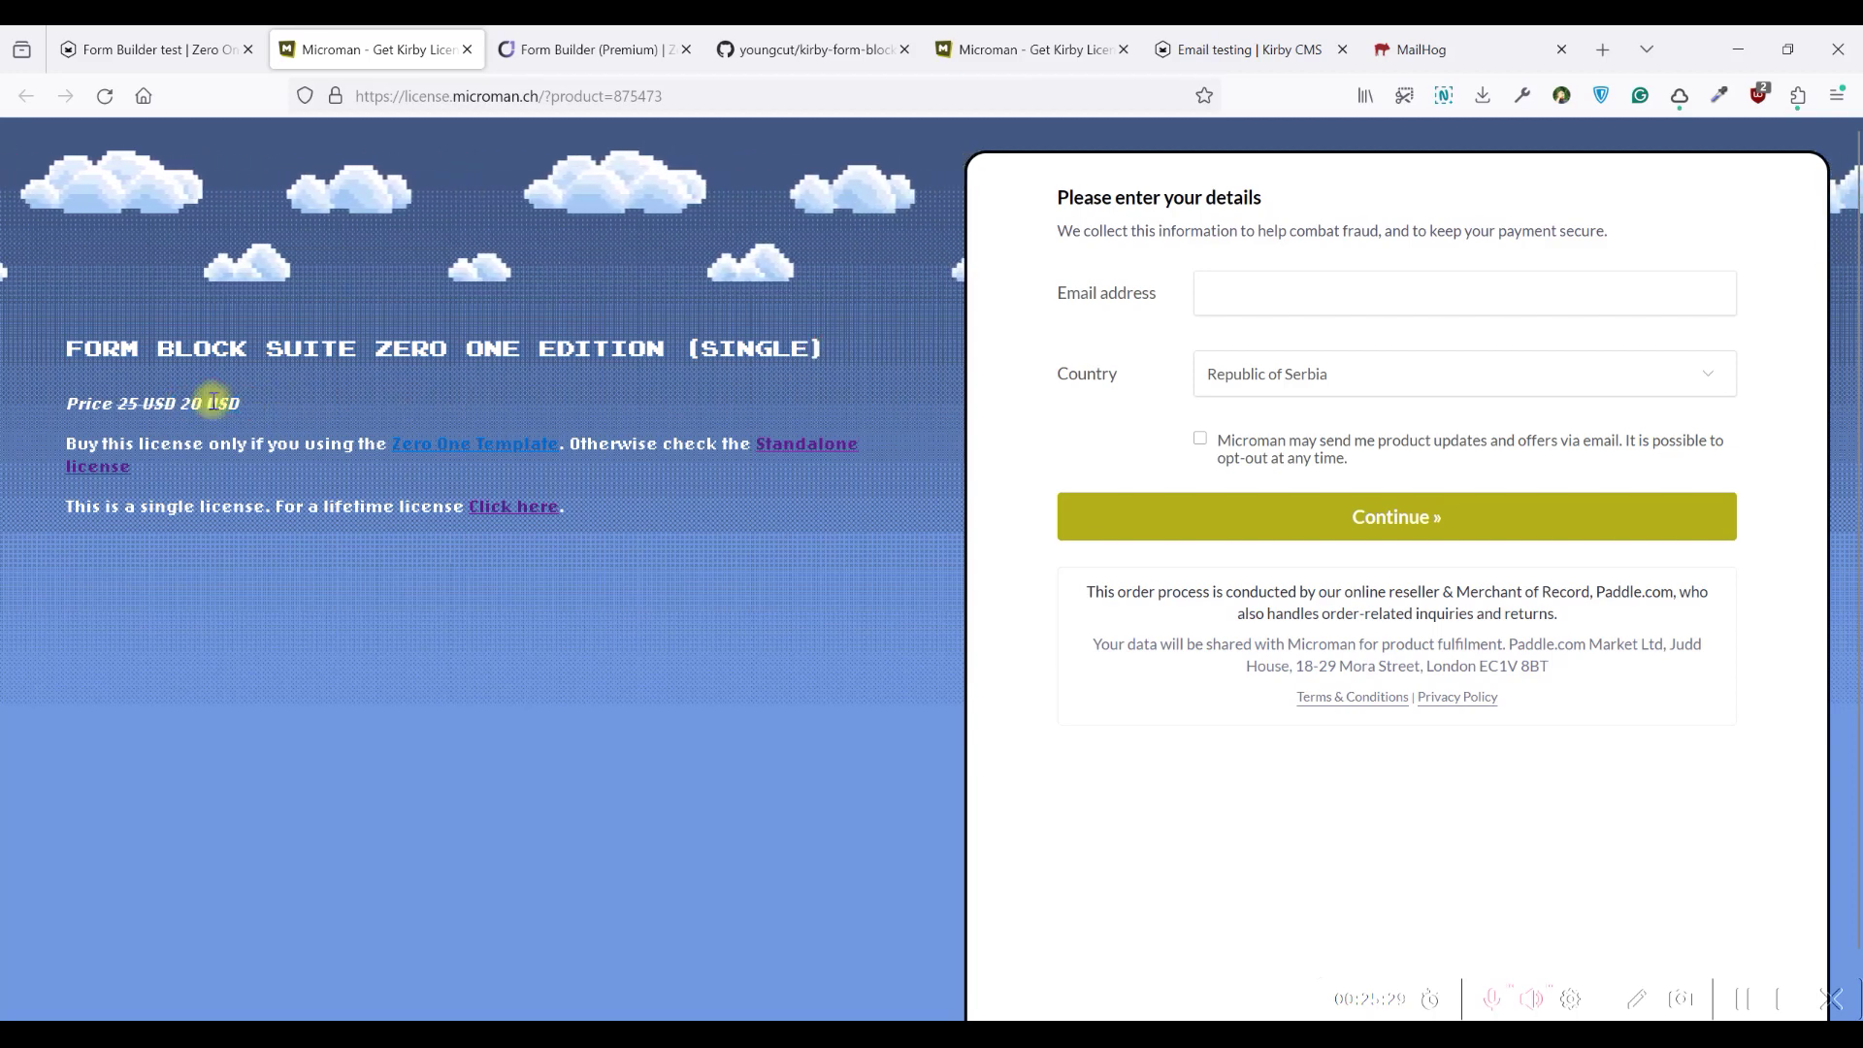
# Check the 96 USD lifetime offer, close the edition page, and cancel the license dialog
pyautogui.click(512, 508)
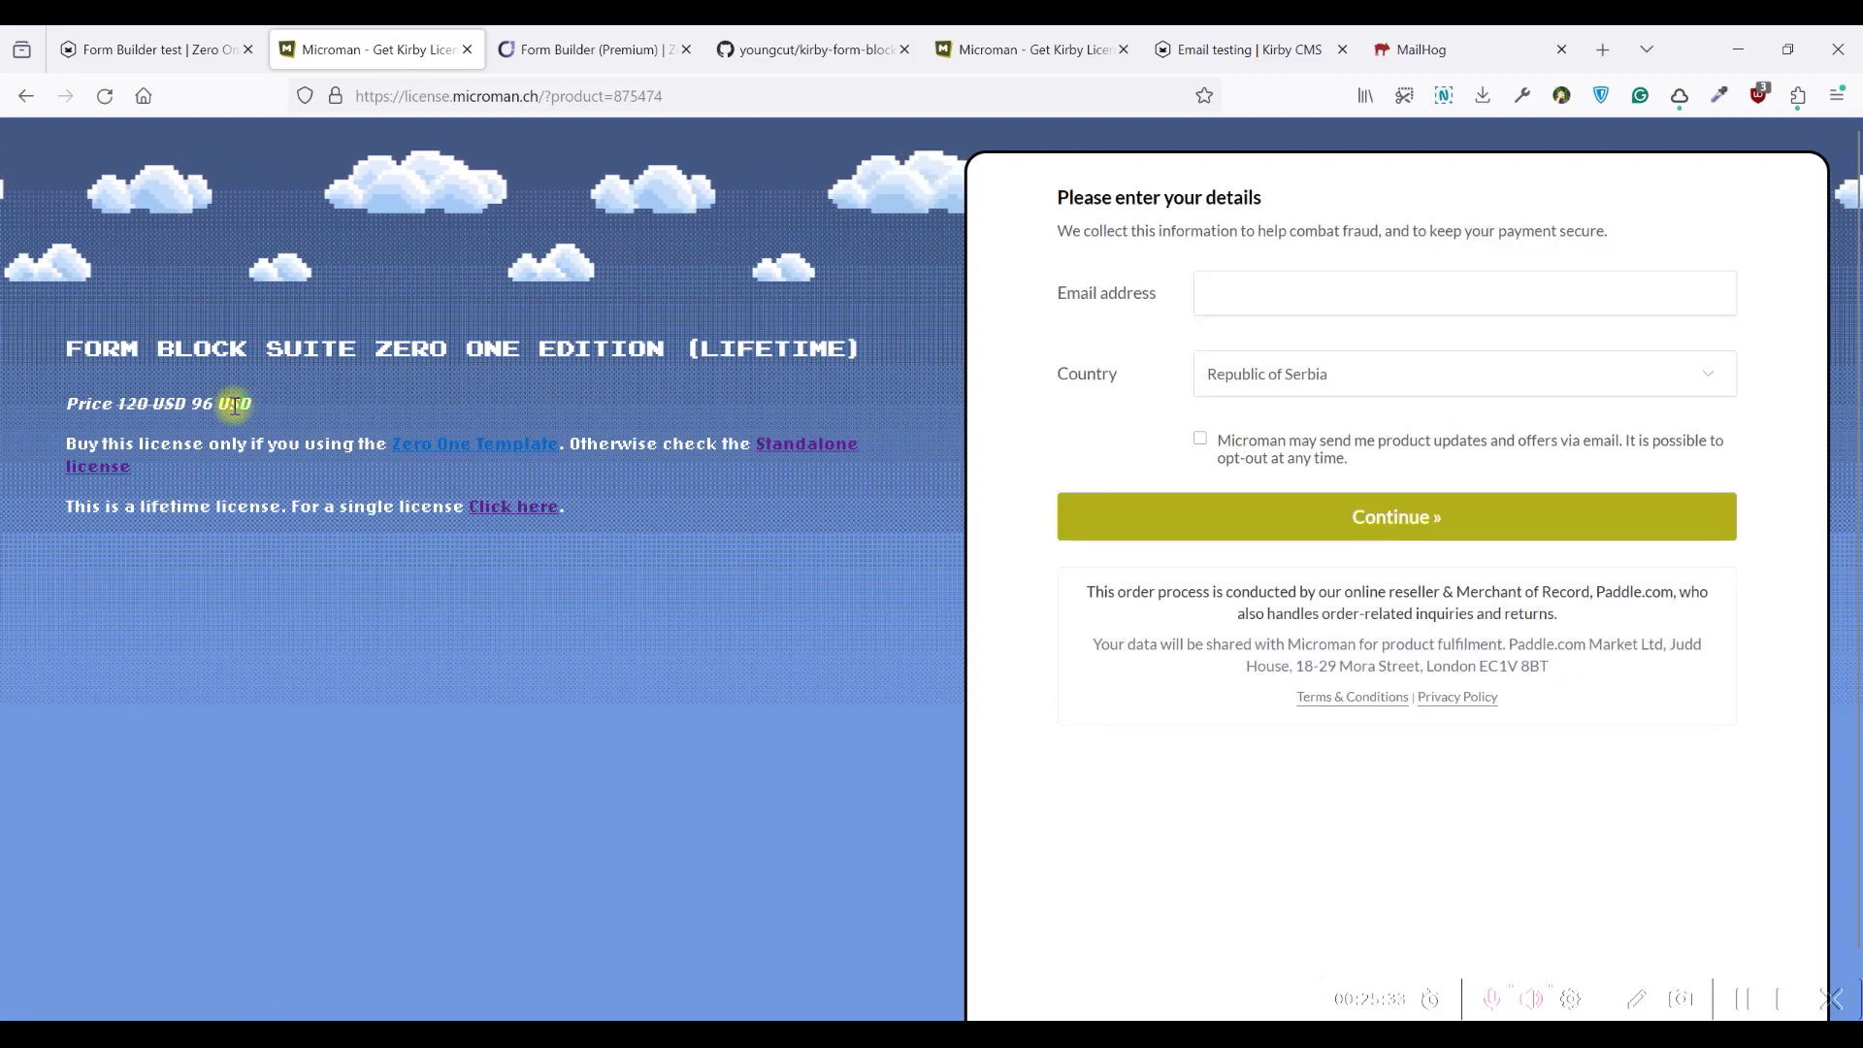
pyautogui.moveTo(189, 404); pyautogui.dragTo(272, 410)
pyautogui.click(379, 382)
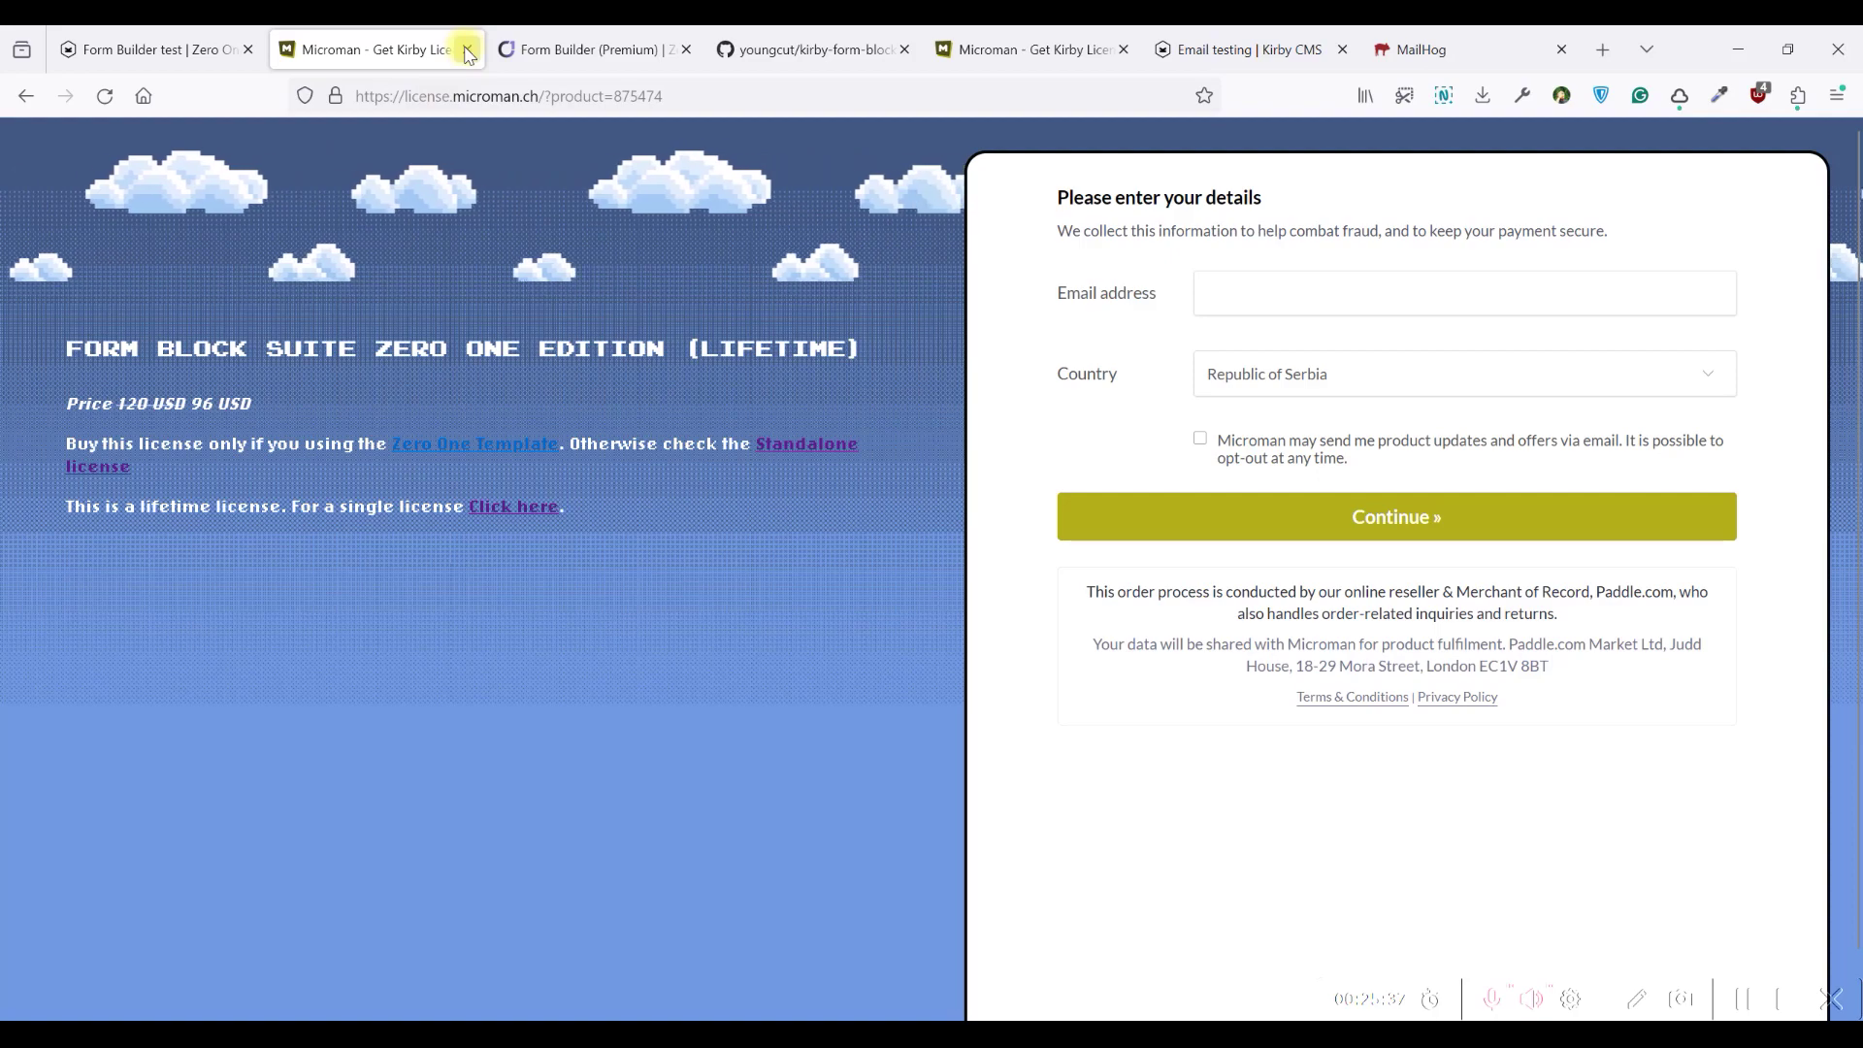
pyautogui.click(467, 51)
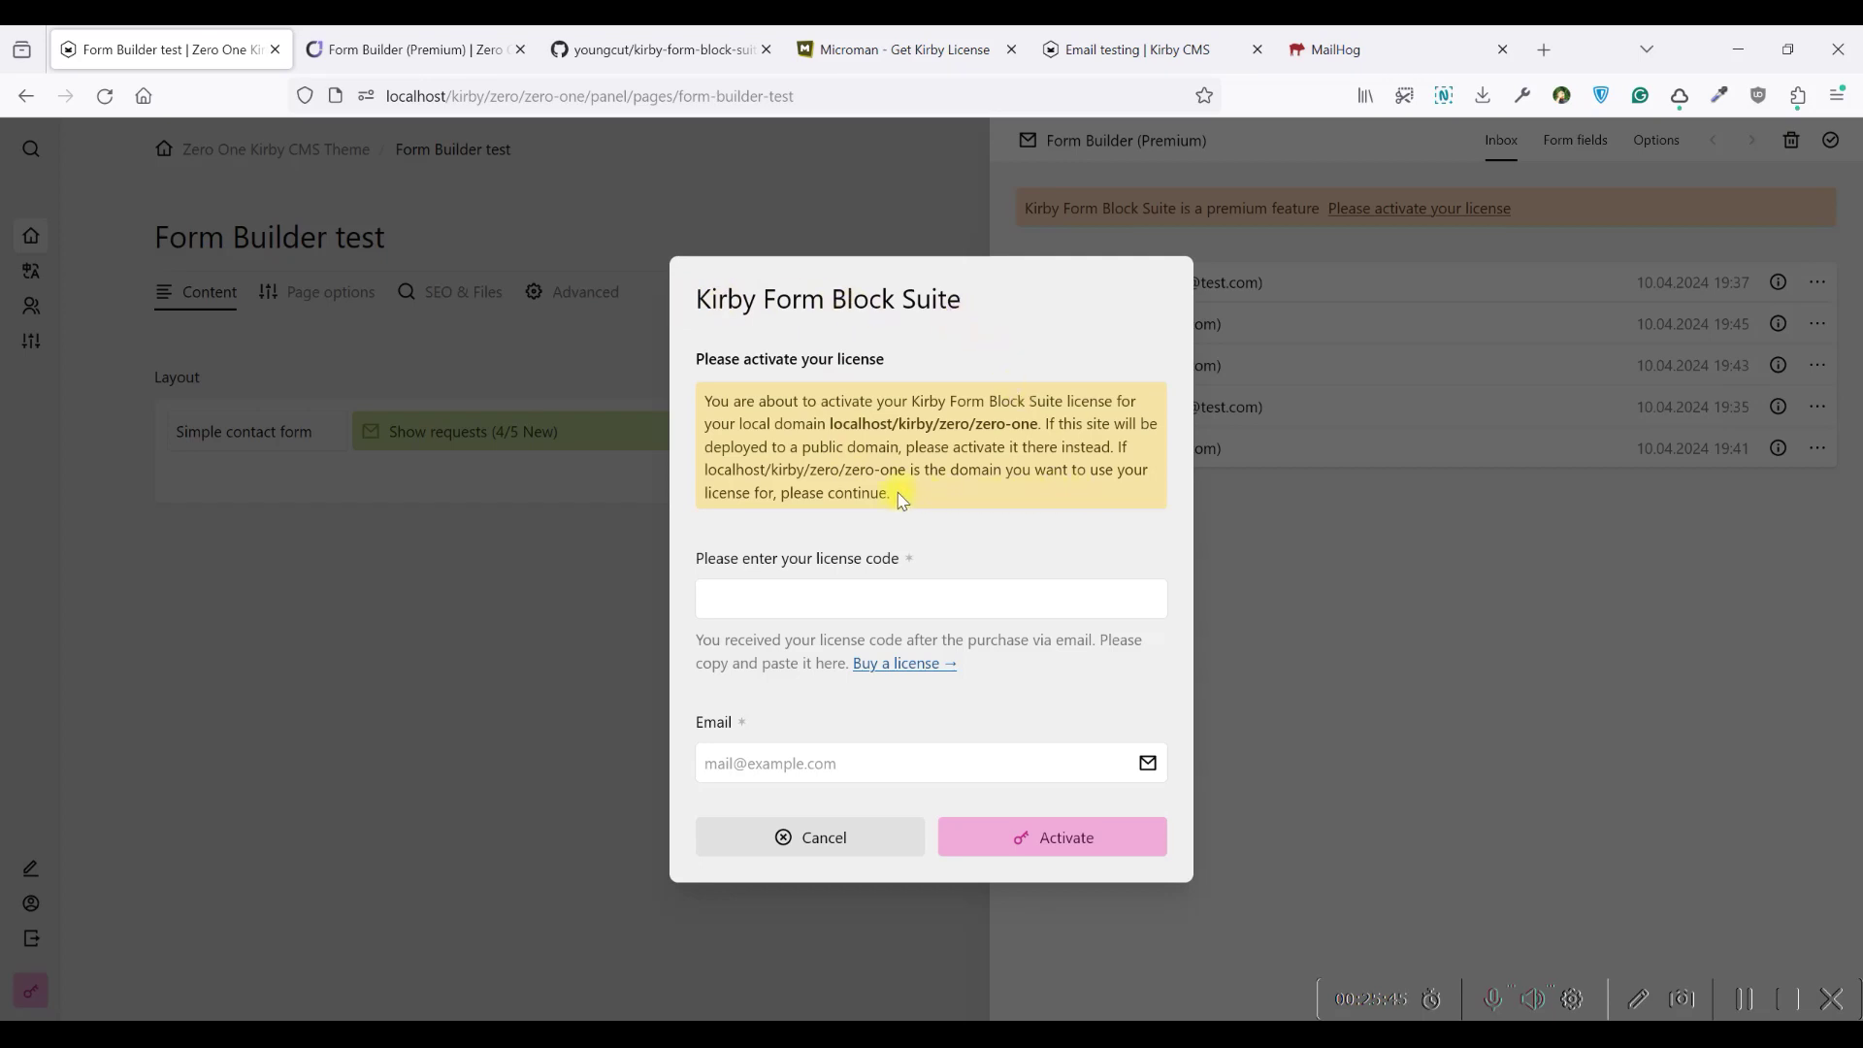
pyautogui.click(1244, 568)
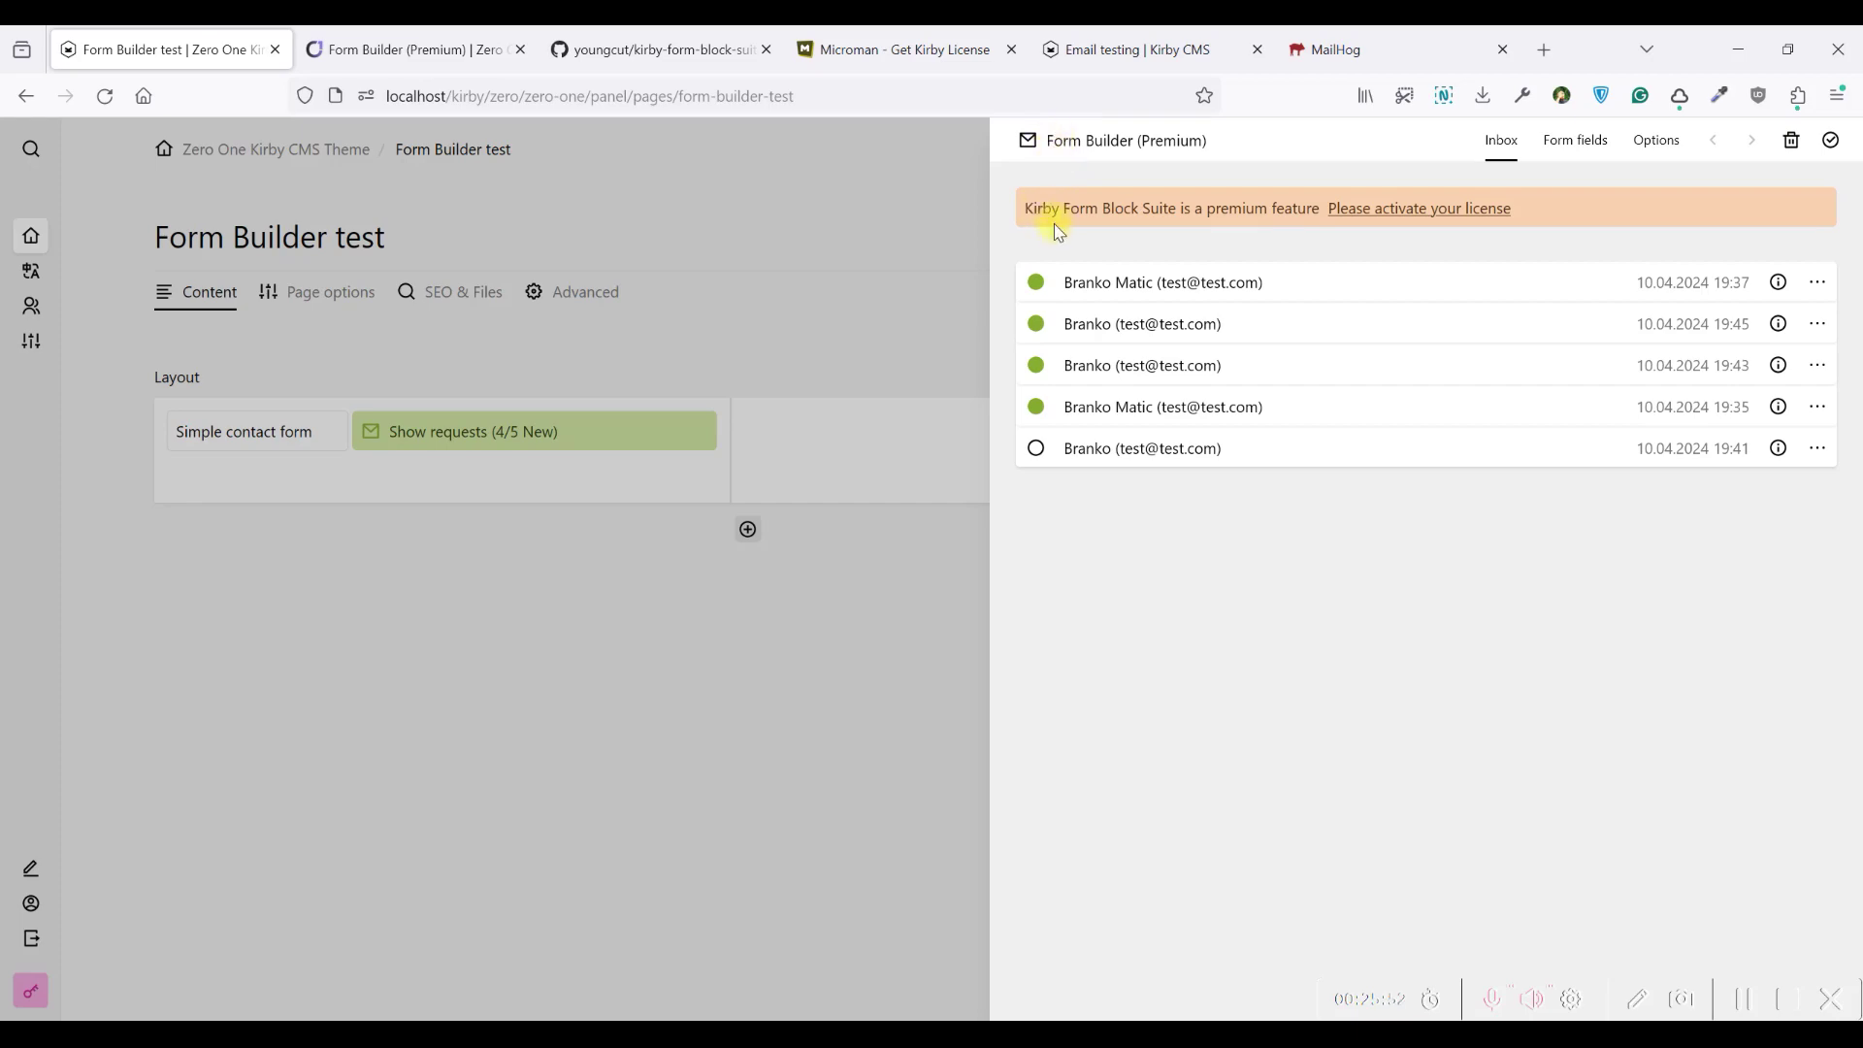
pyautogui.click(878, 50)
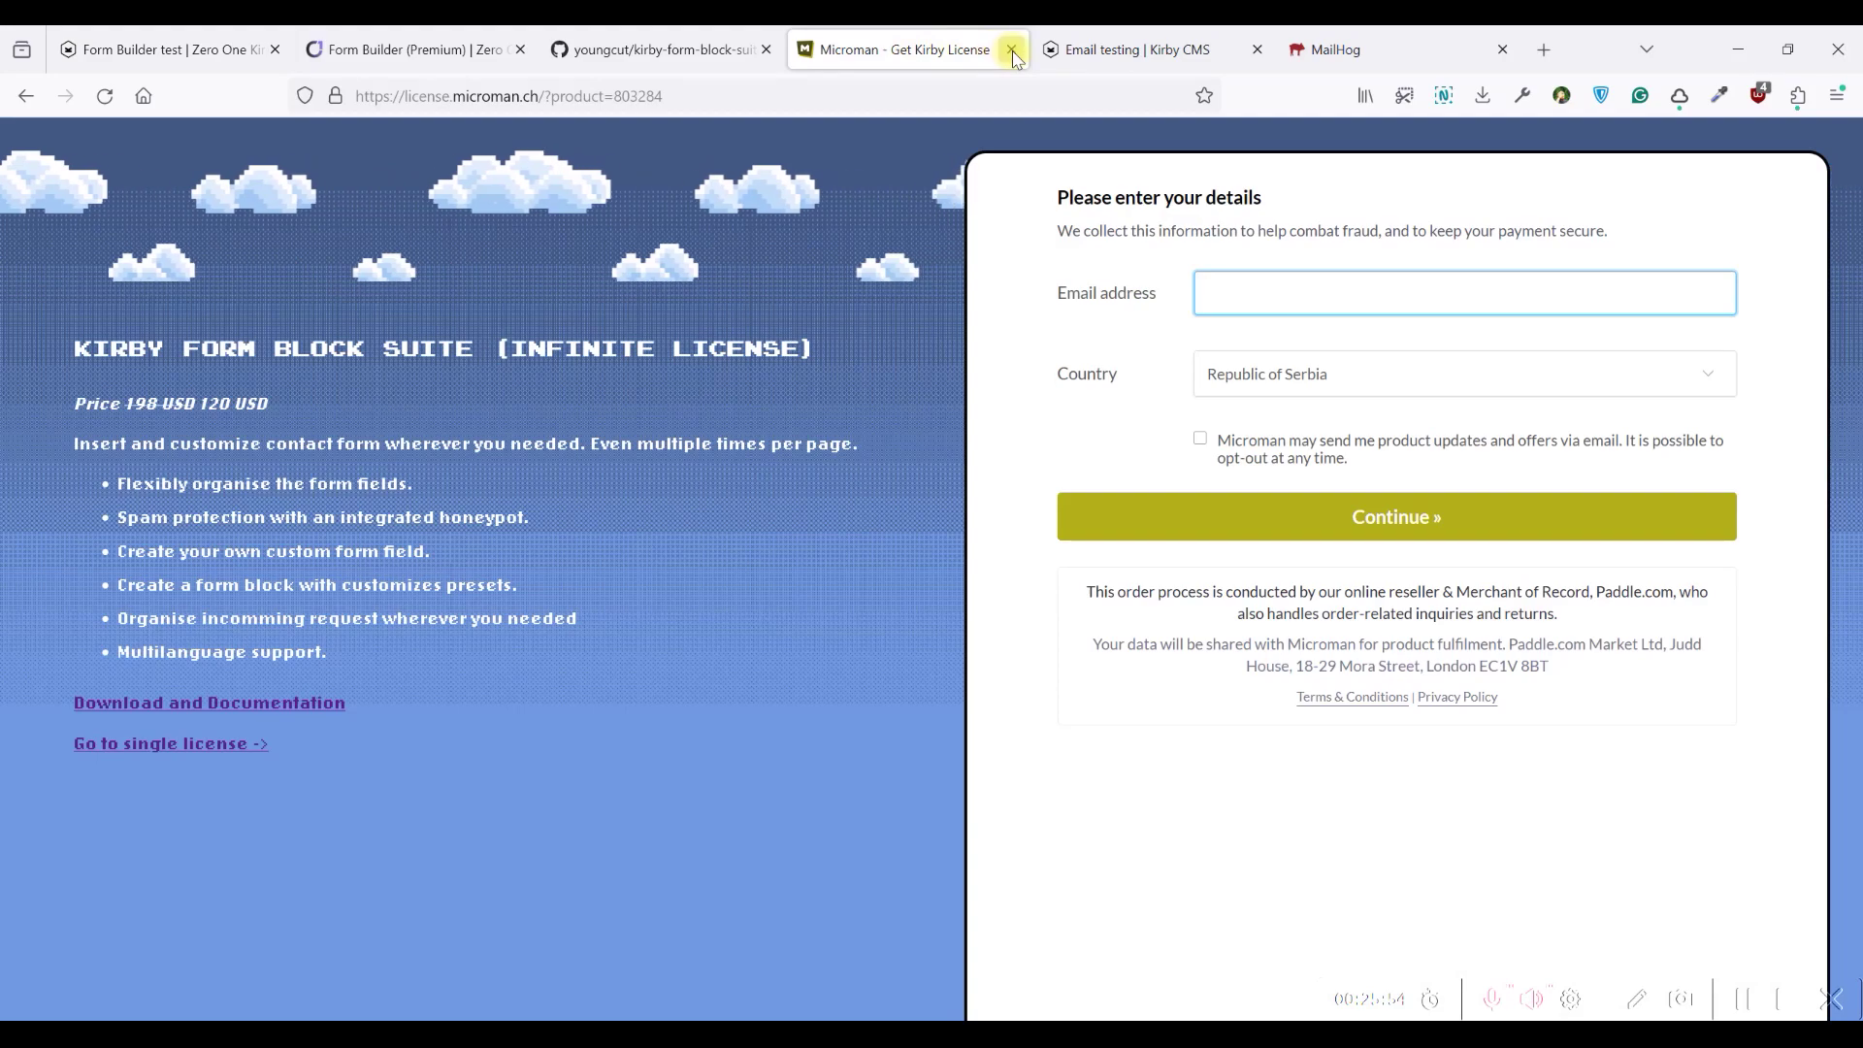
# Close the infinite license tab and return to the Form Builder test panel page
pyautogui.click(1011, 49)
pyautogui.click(743, 40)
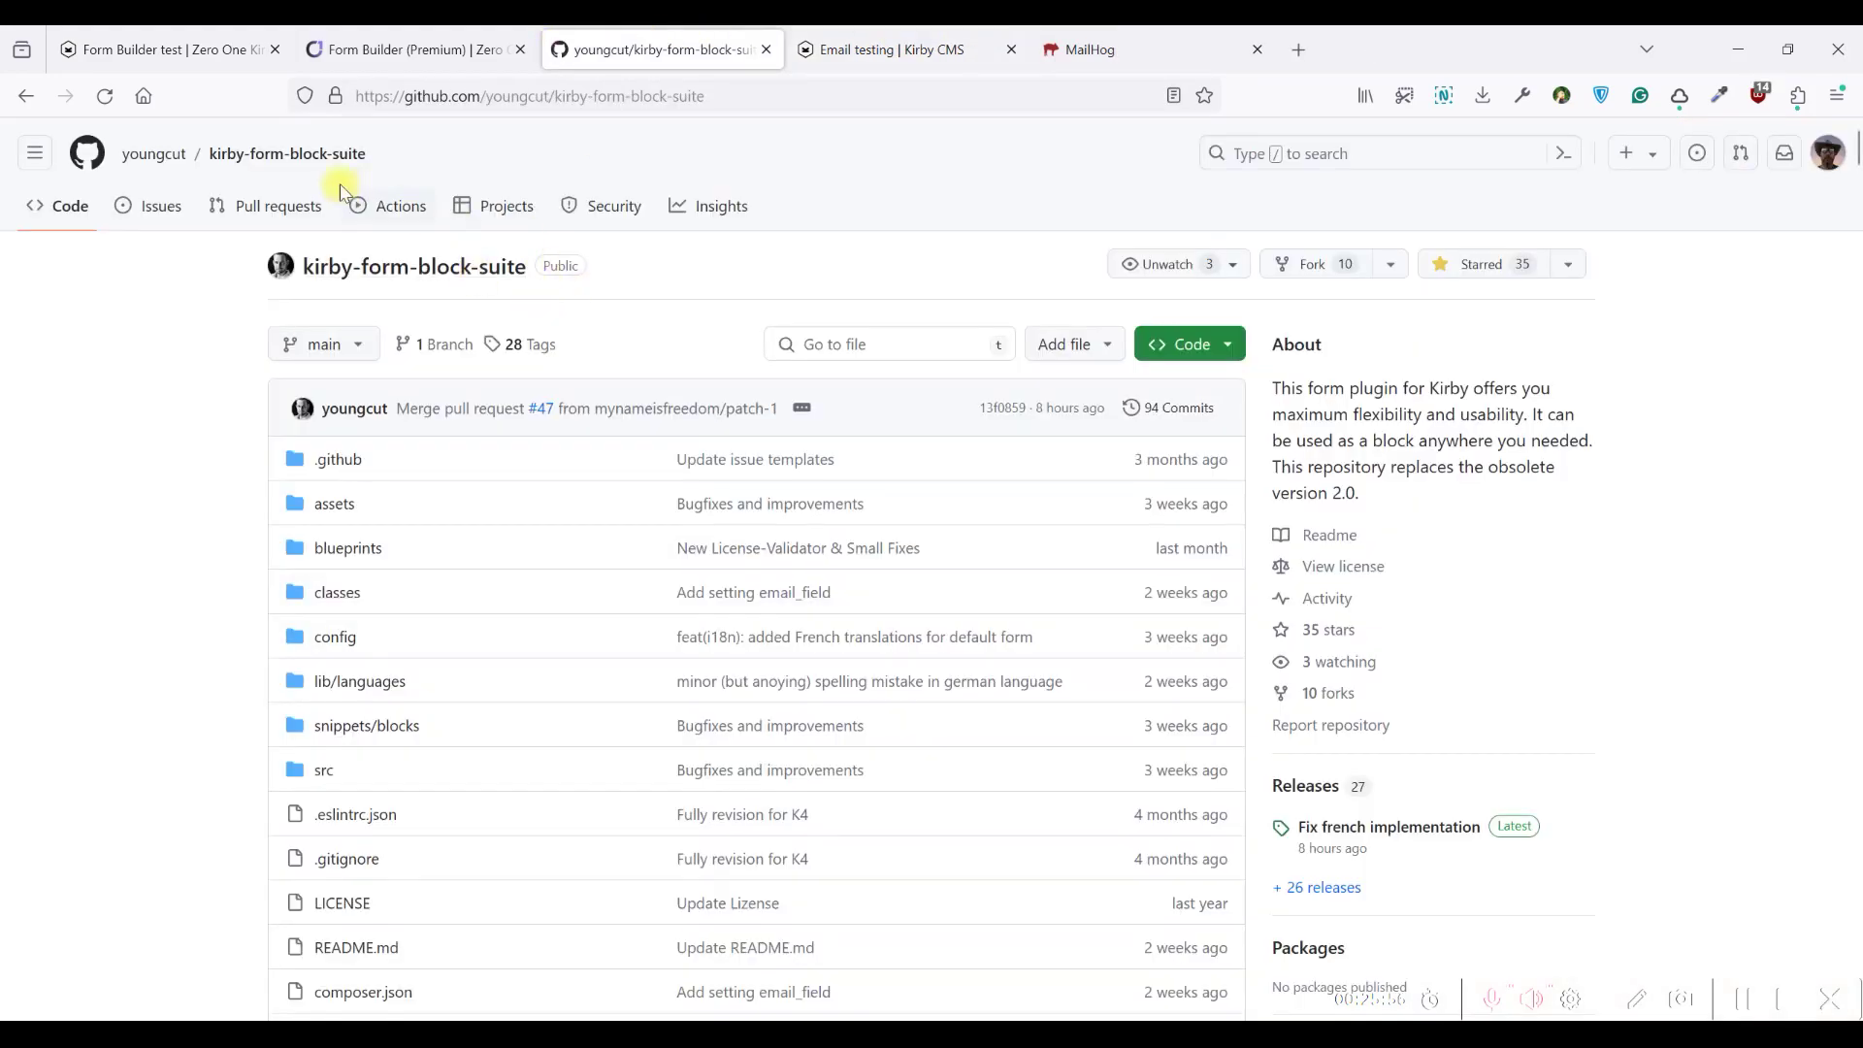
pyautogui.click(413, 49)
pyautogui.click(165, 50)
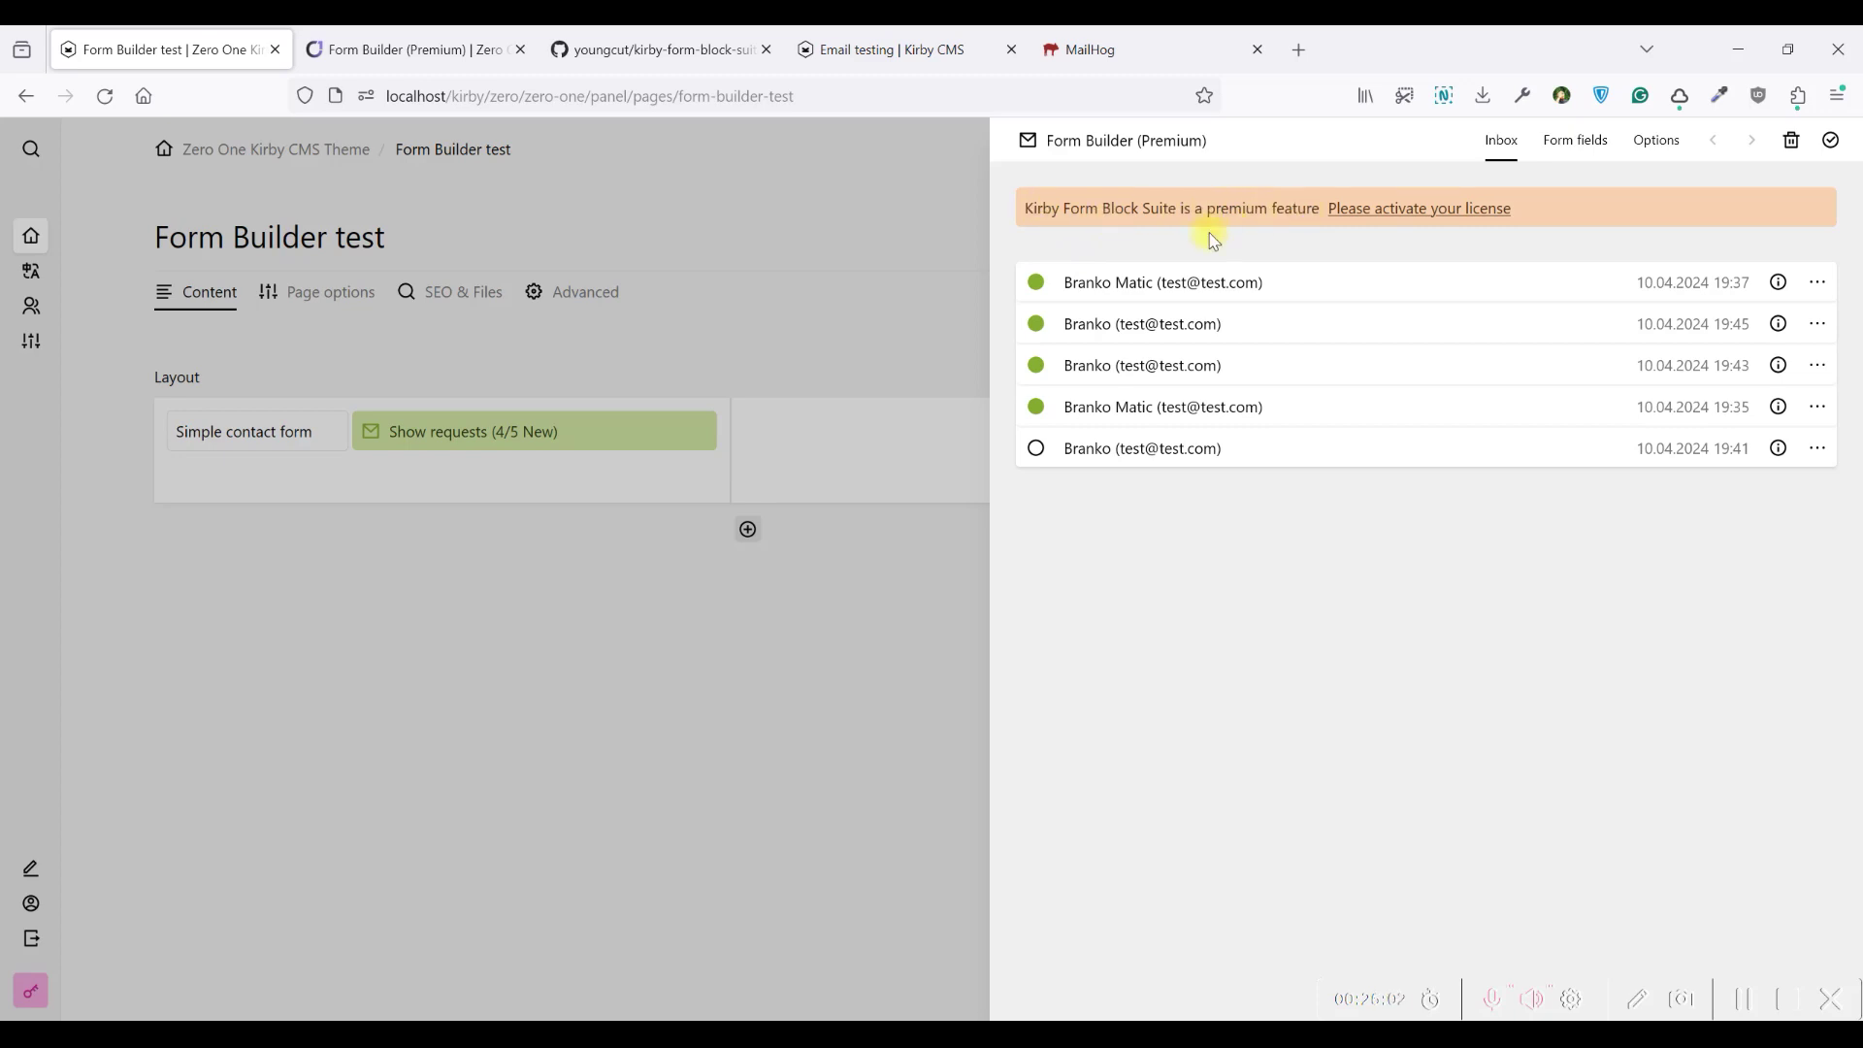
# Browse the form fields and options, checking the send button style and width choices
pyautogui.click(1591, 141)
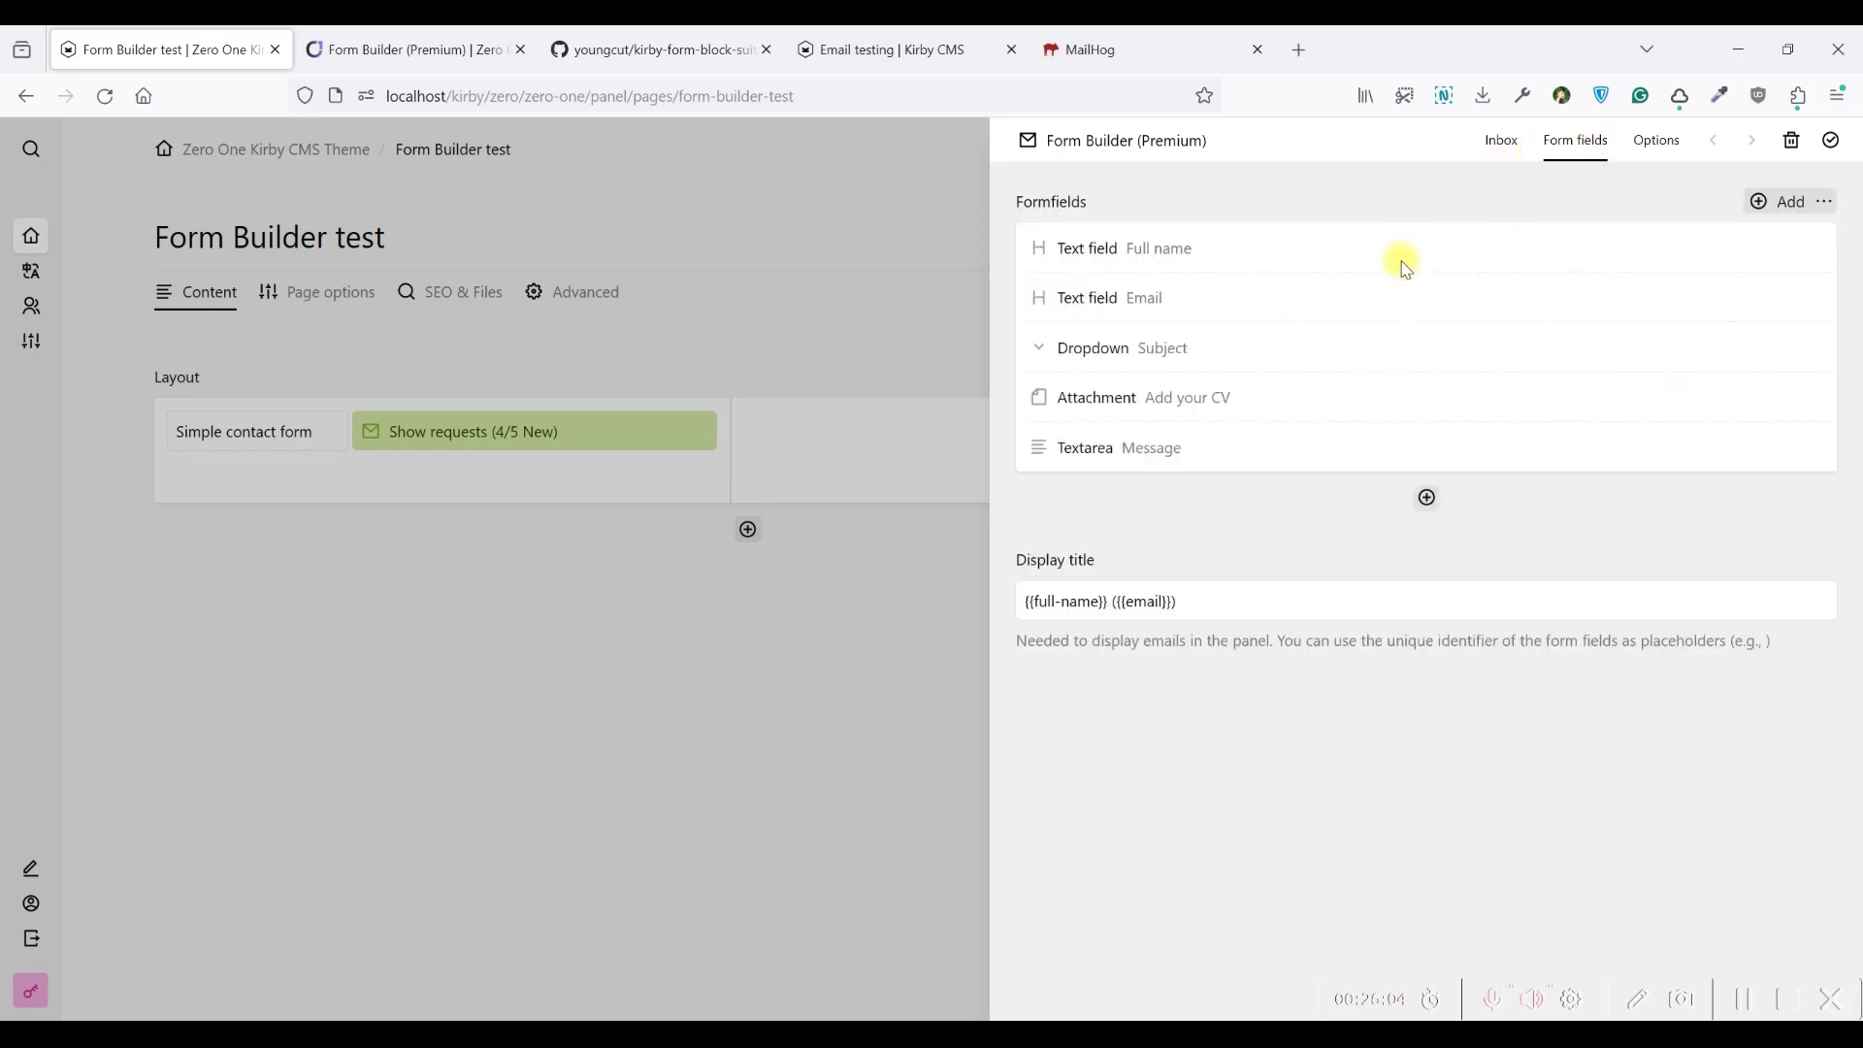
pyautogui.click(1660, 145)
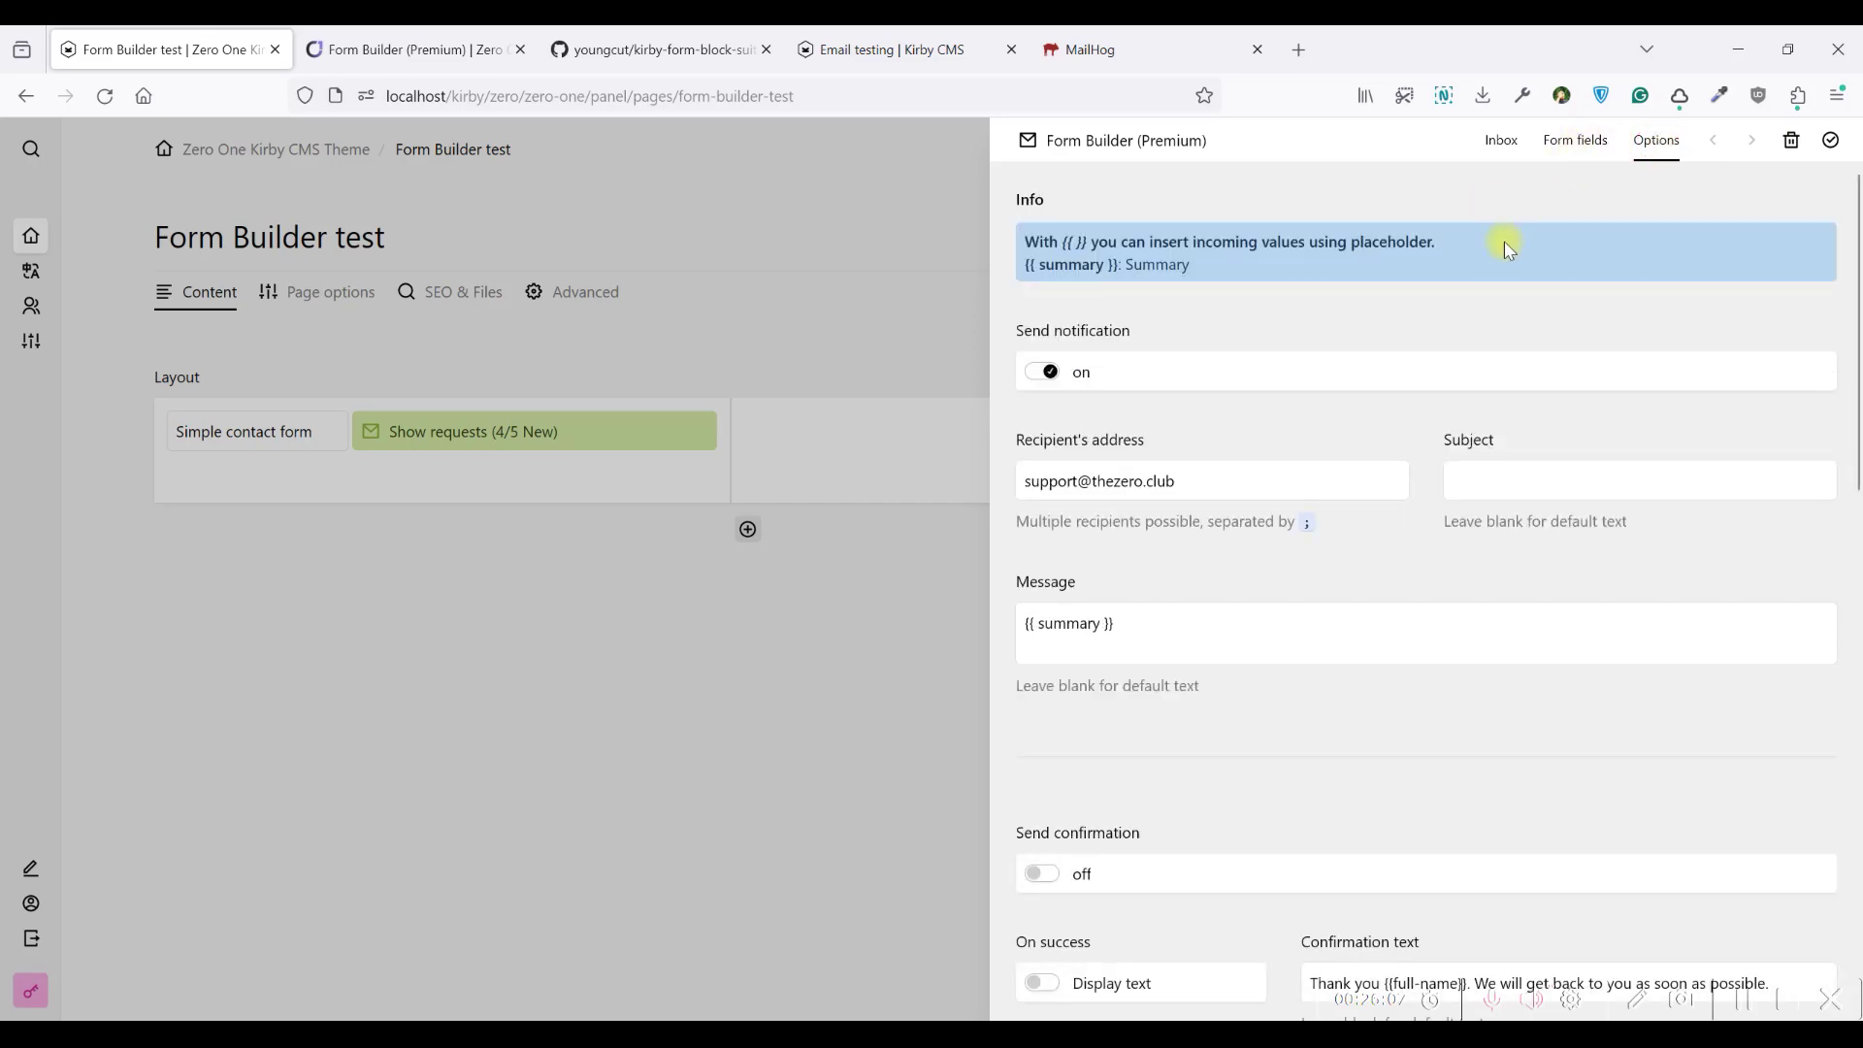
pyautogui.scroll(-4, 1505, 251)
pyautogui.scroll(-5, 1485, 311)
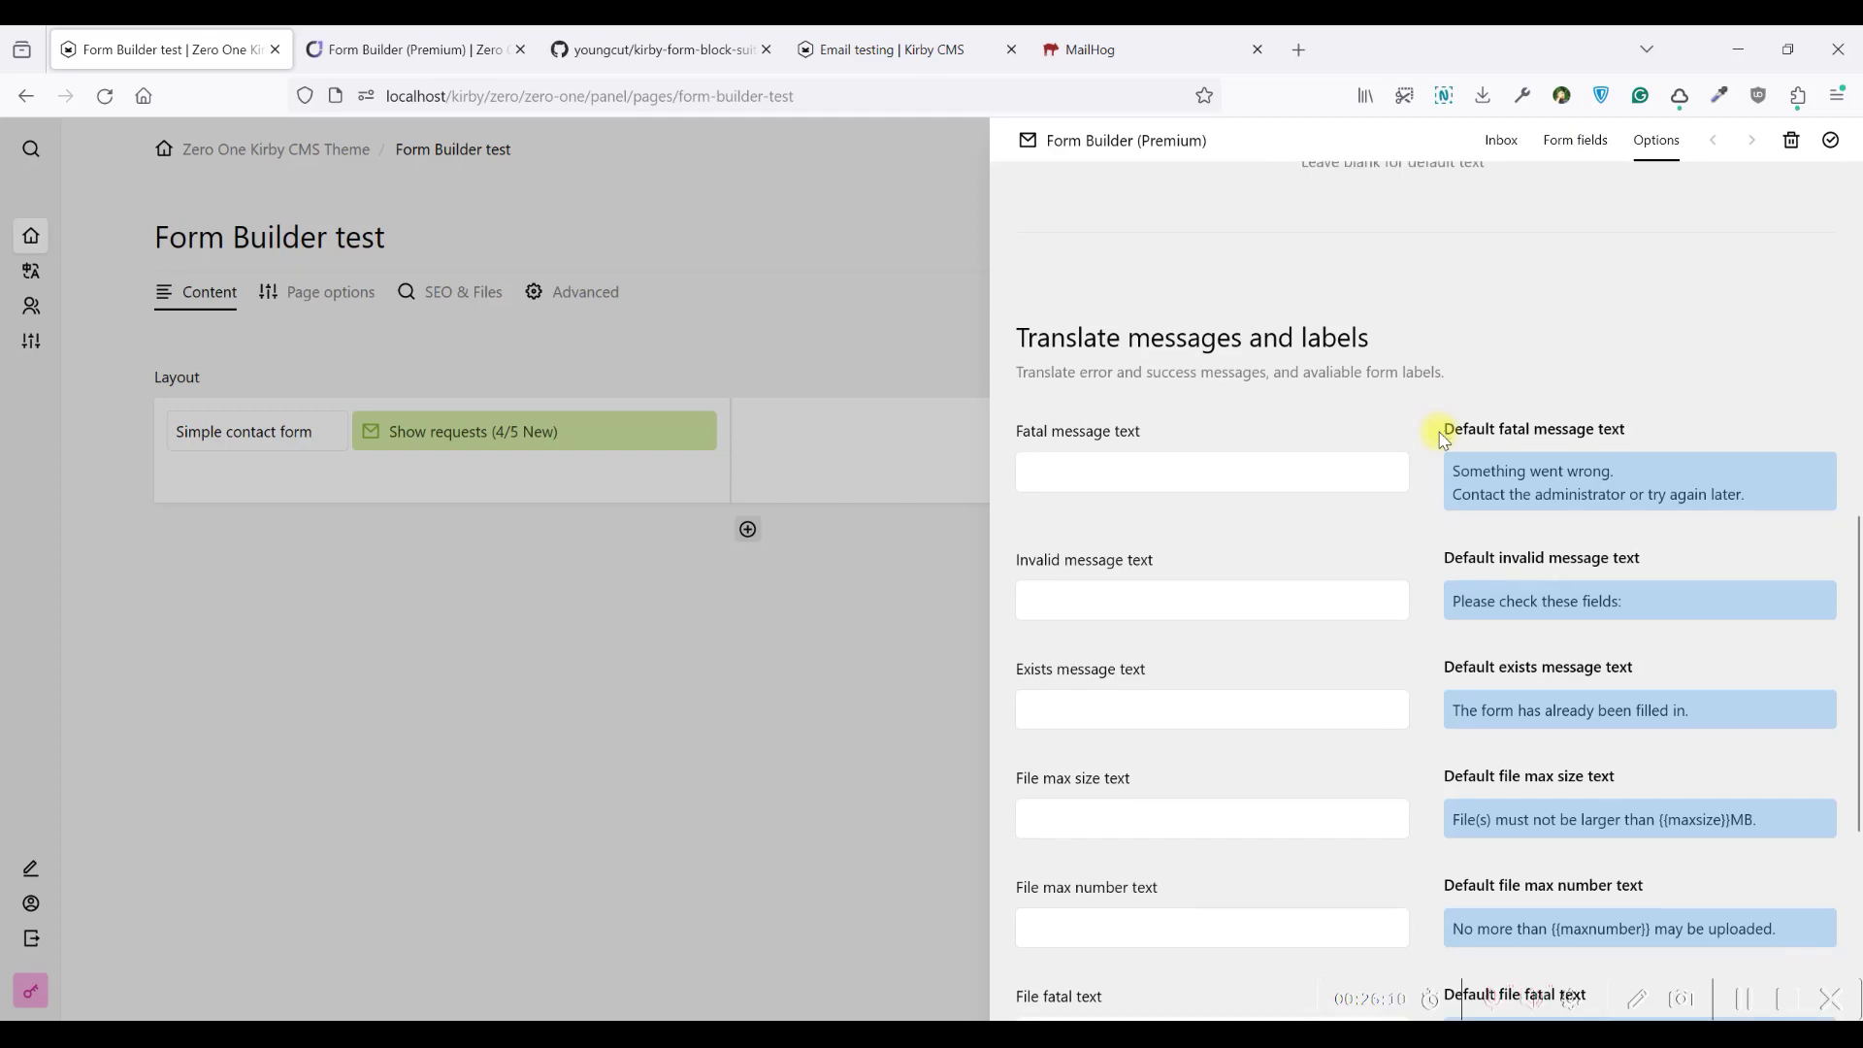
pyautogui.scroll(-4, 1445, 440)
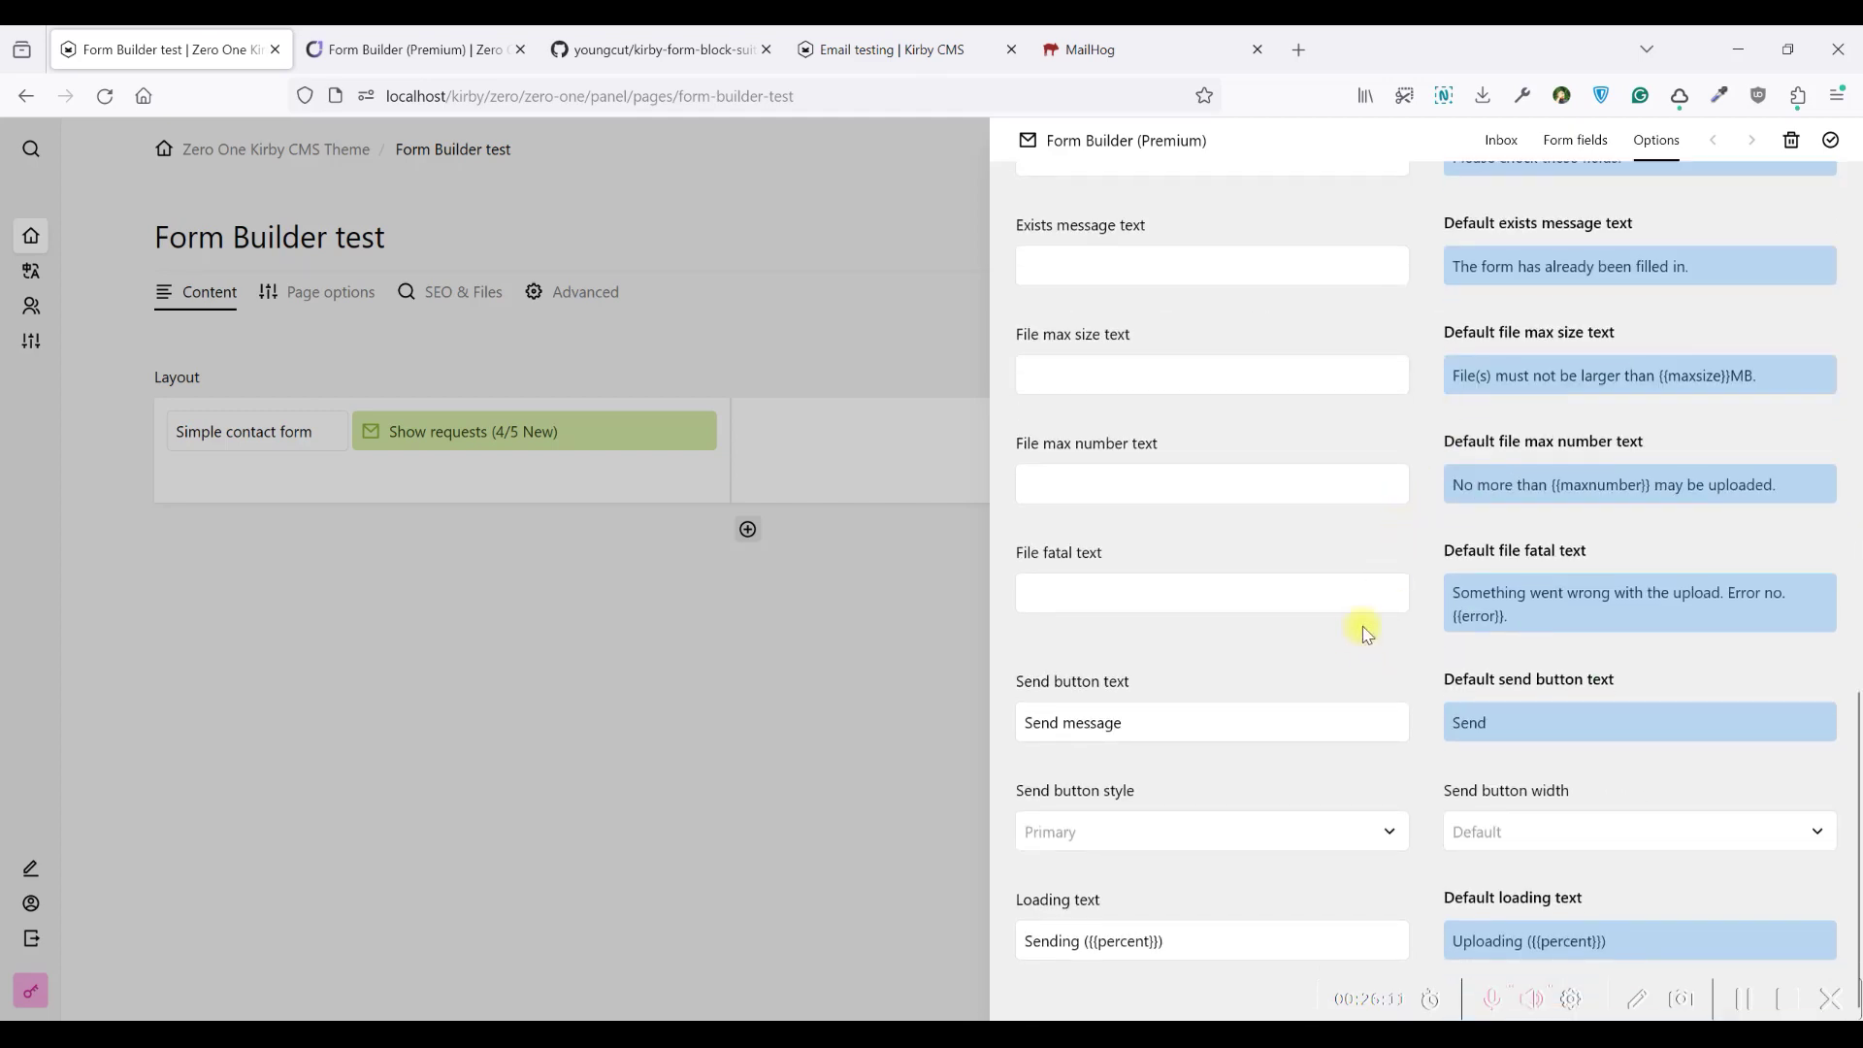
pyautogui.click(1148, 834)
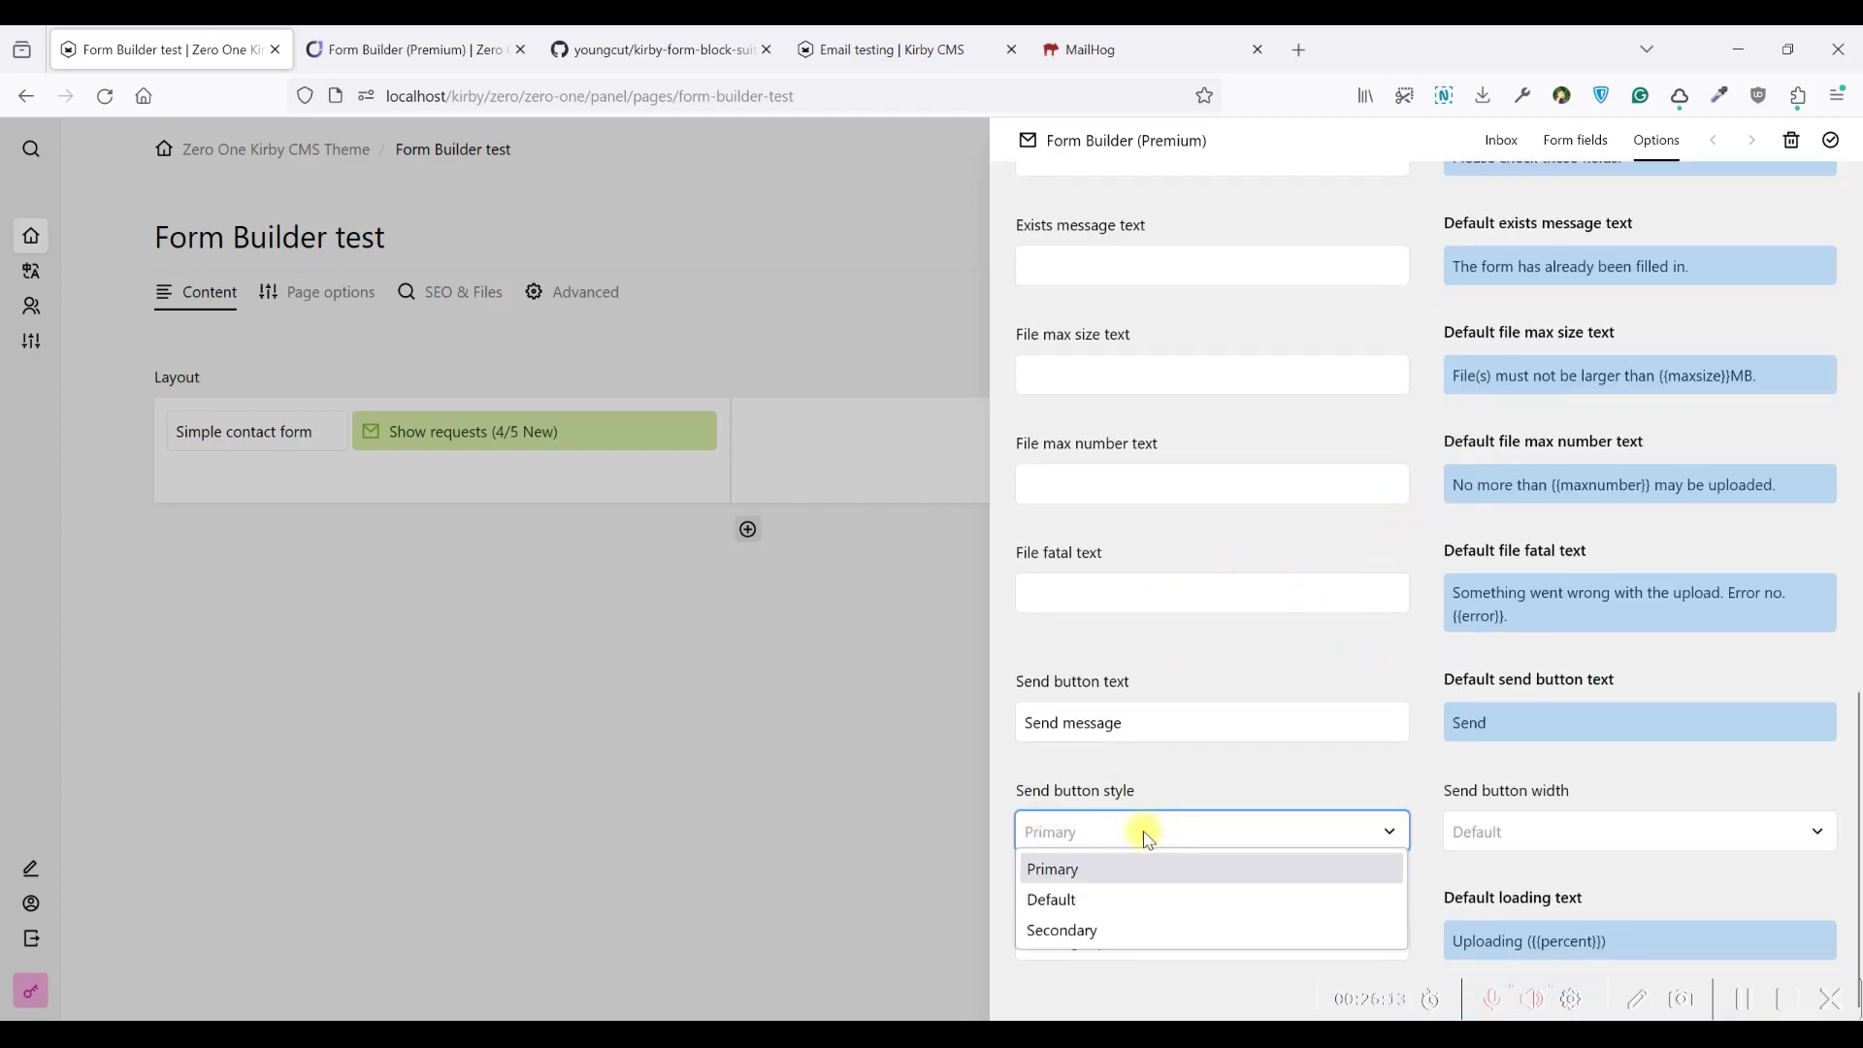
pyautogui.click(1476, 831)
pyautogui.click(1478, 831)
pyautogui.click(1480, 830)
# Switch On success to redirect, then back to showing confirmation text
pyautogui.scroll(2, 1262, 718)
pyautogui.scroll(9, 1294, 507)
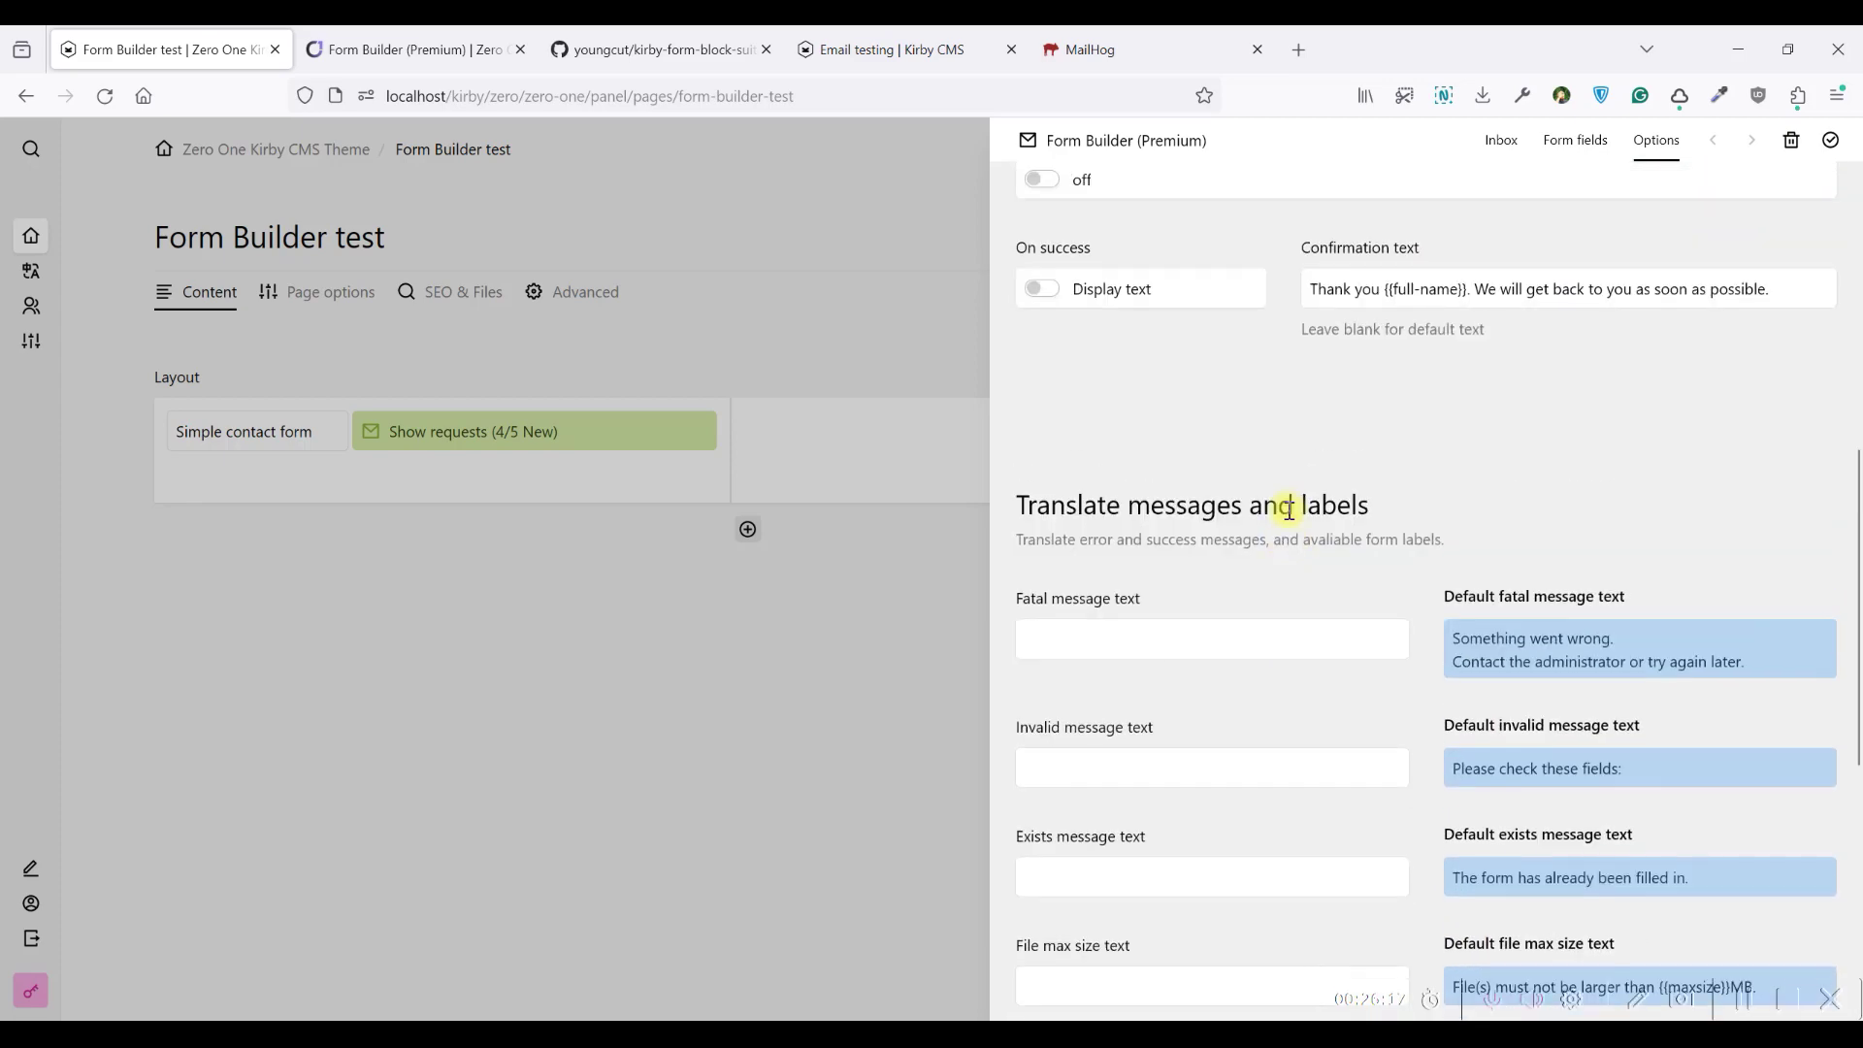
pyautogui.scroll(-4, 1272, 574)
pyautogui.scroll(-4, 1223, 524)
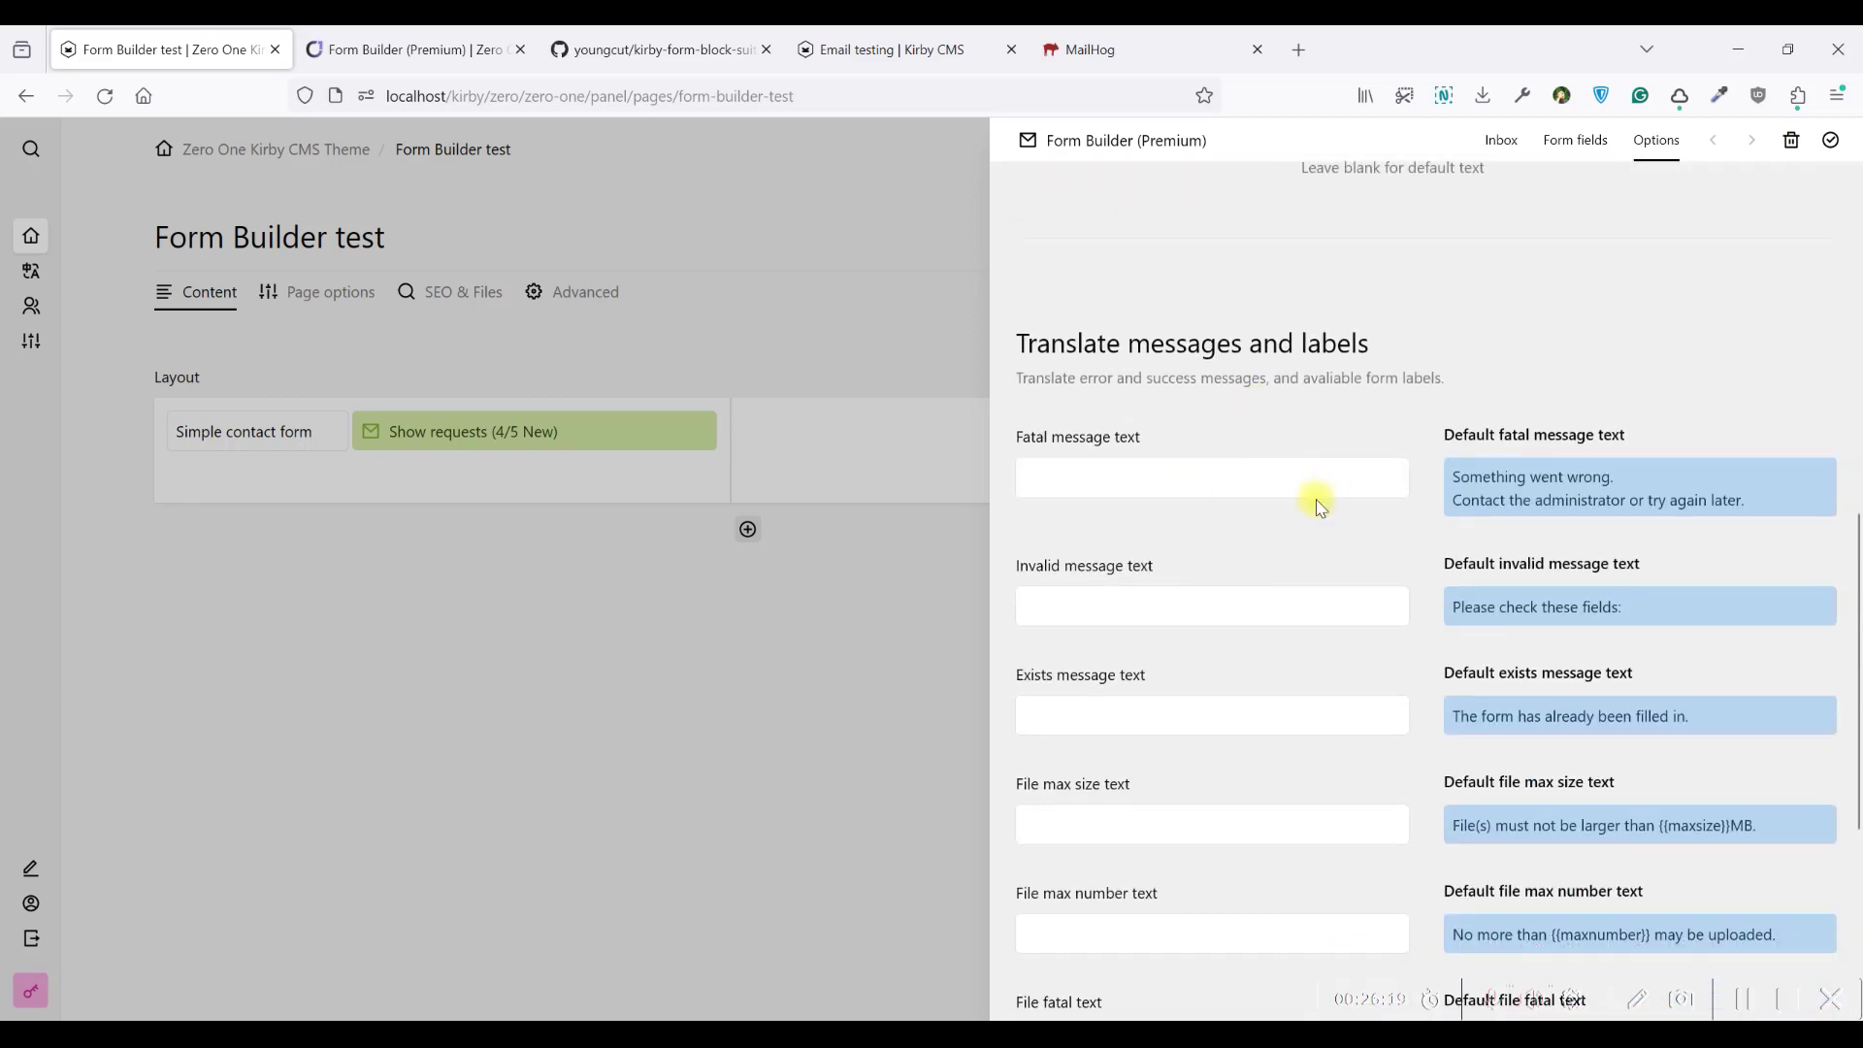
pyautogui.scroll(-3, 1291, 490)
pyautogui.scroll(6, 1267, 475)
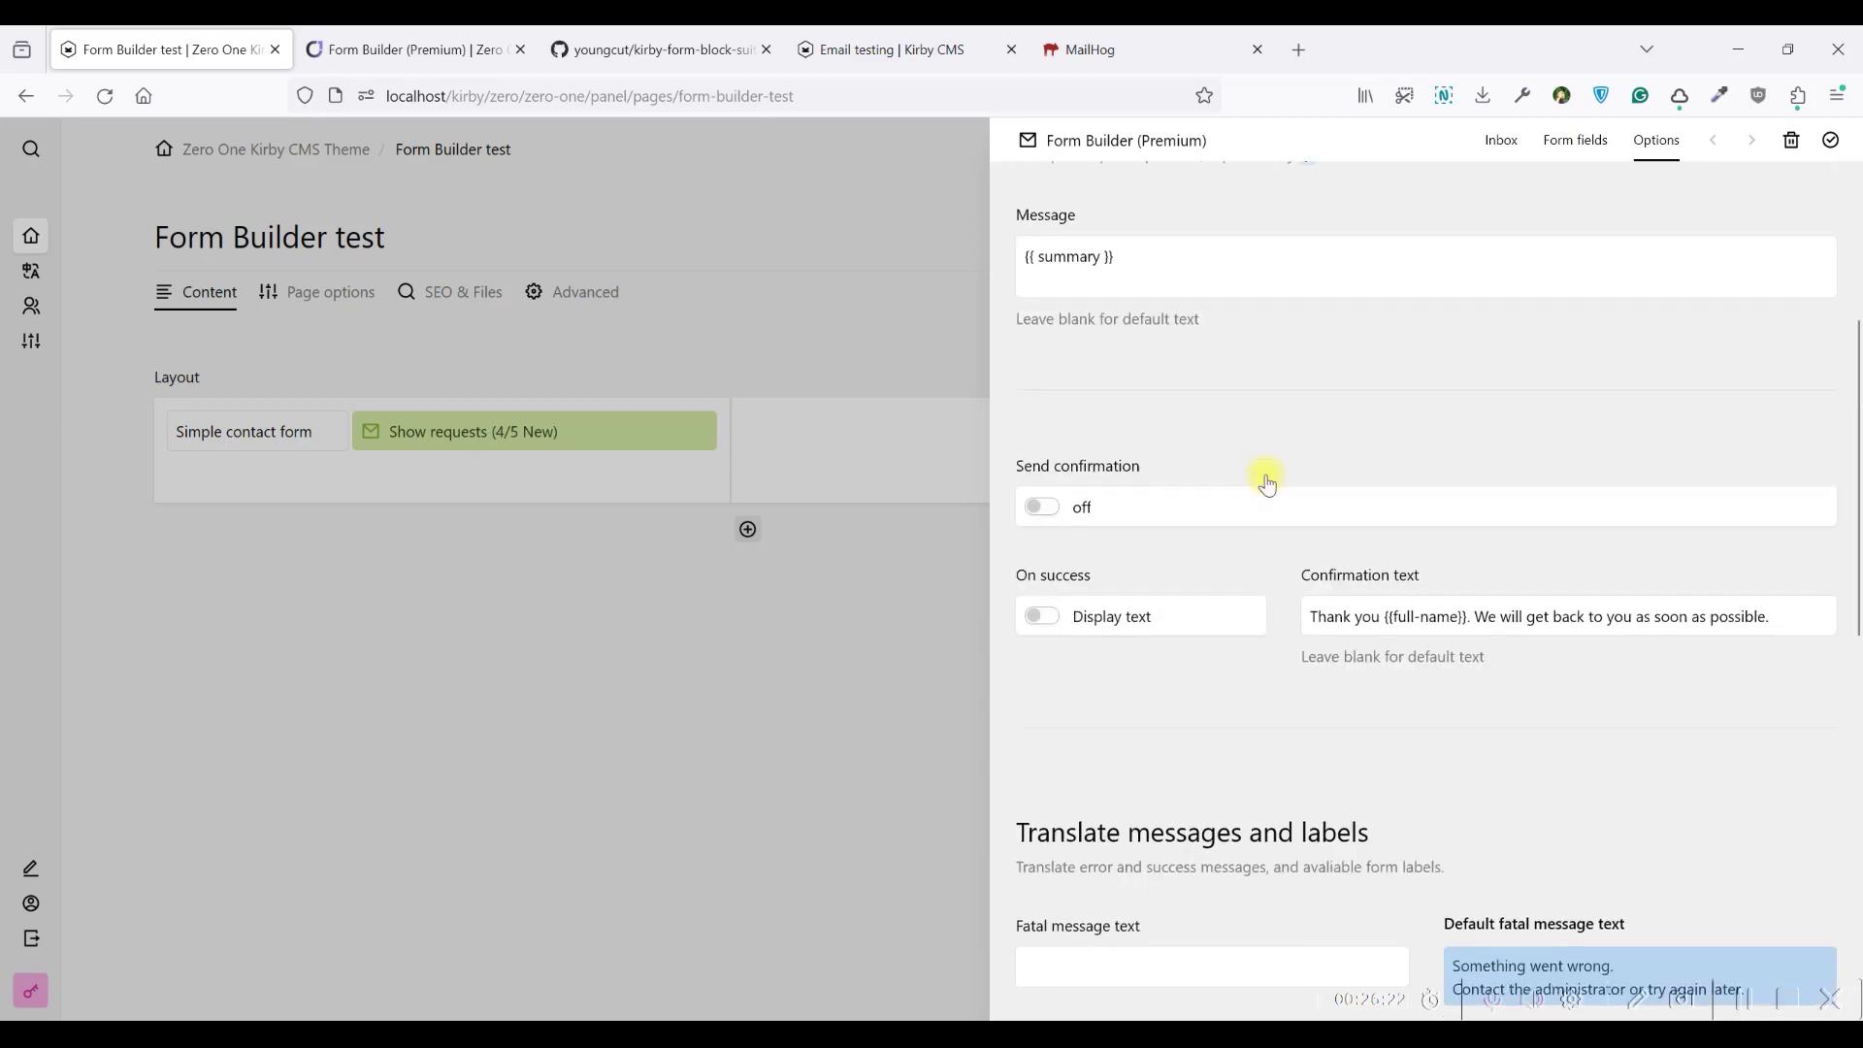
pyautogui.click(1085, 619)
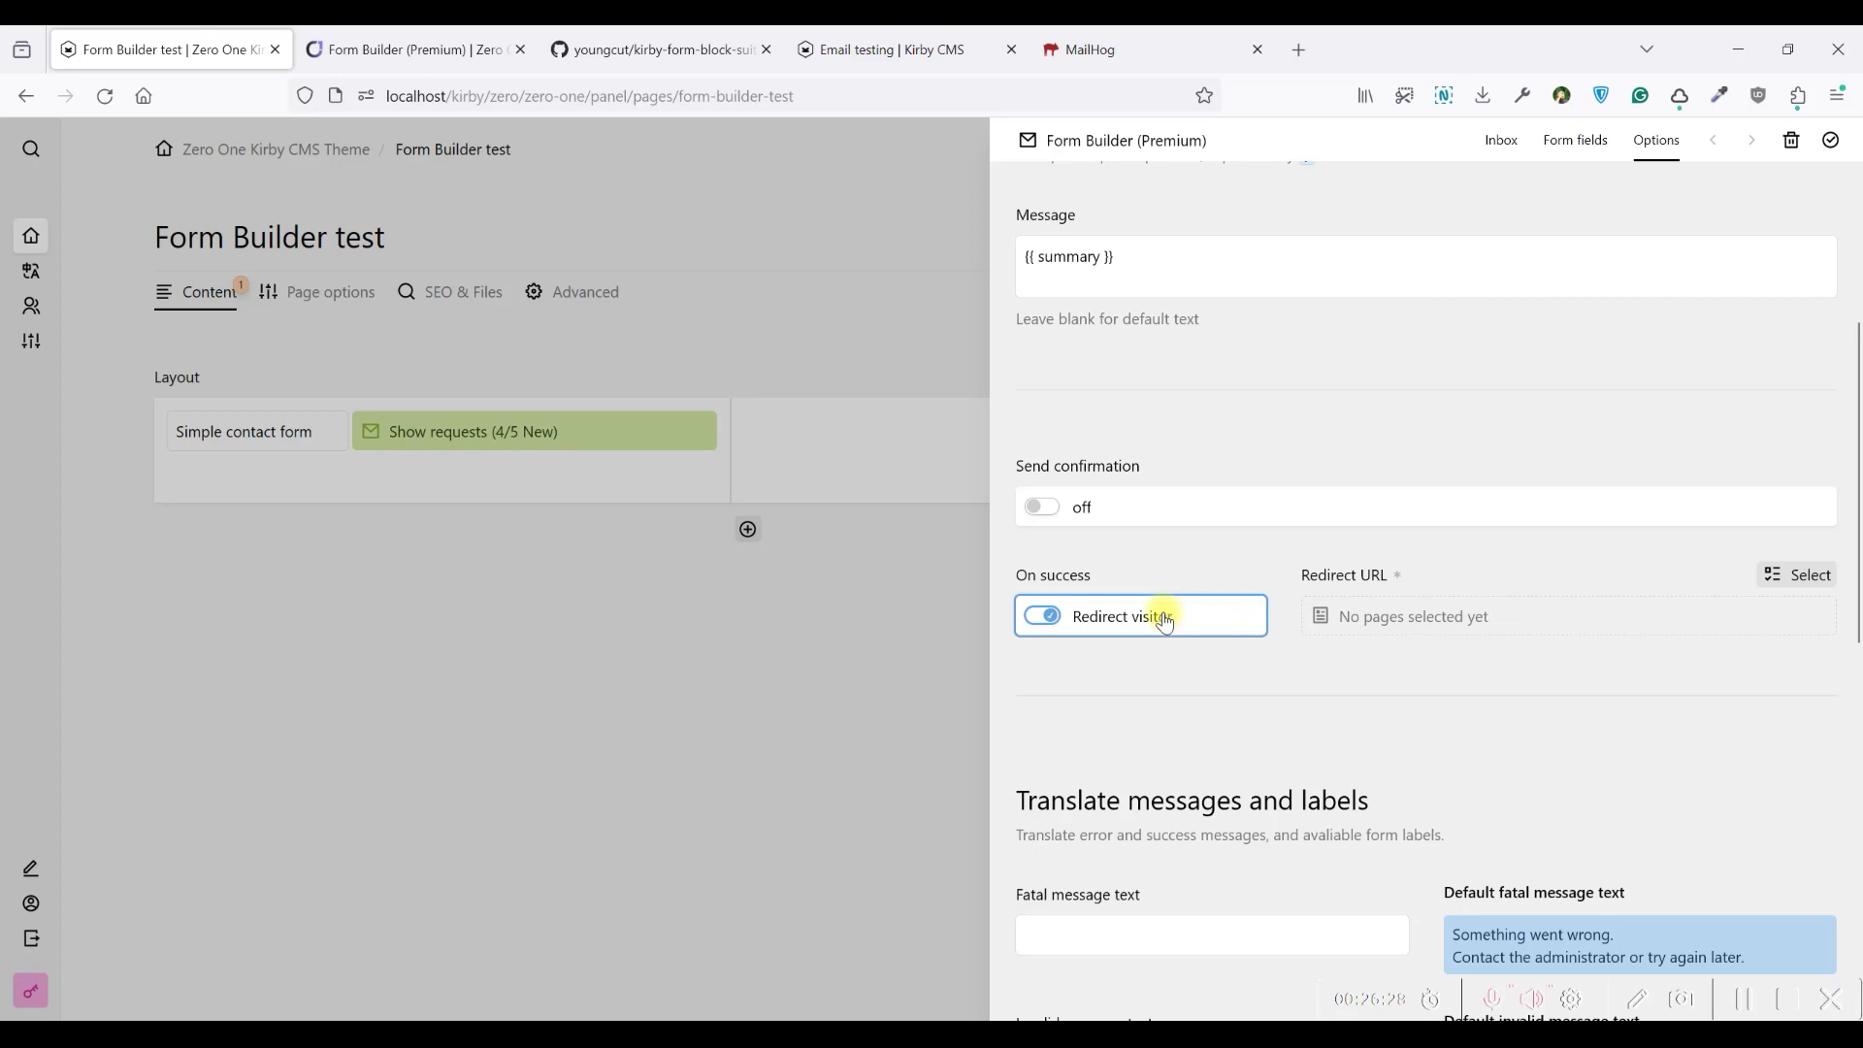
pyautogui.click(1137, 626)
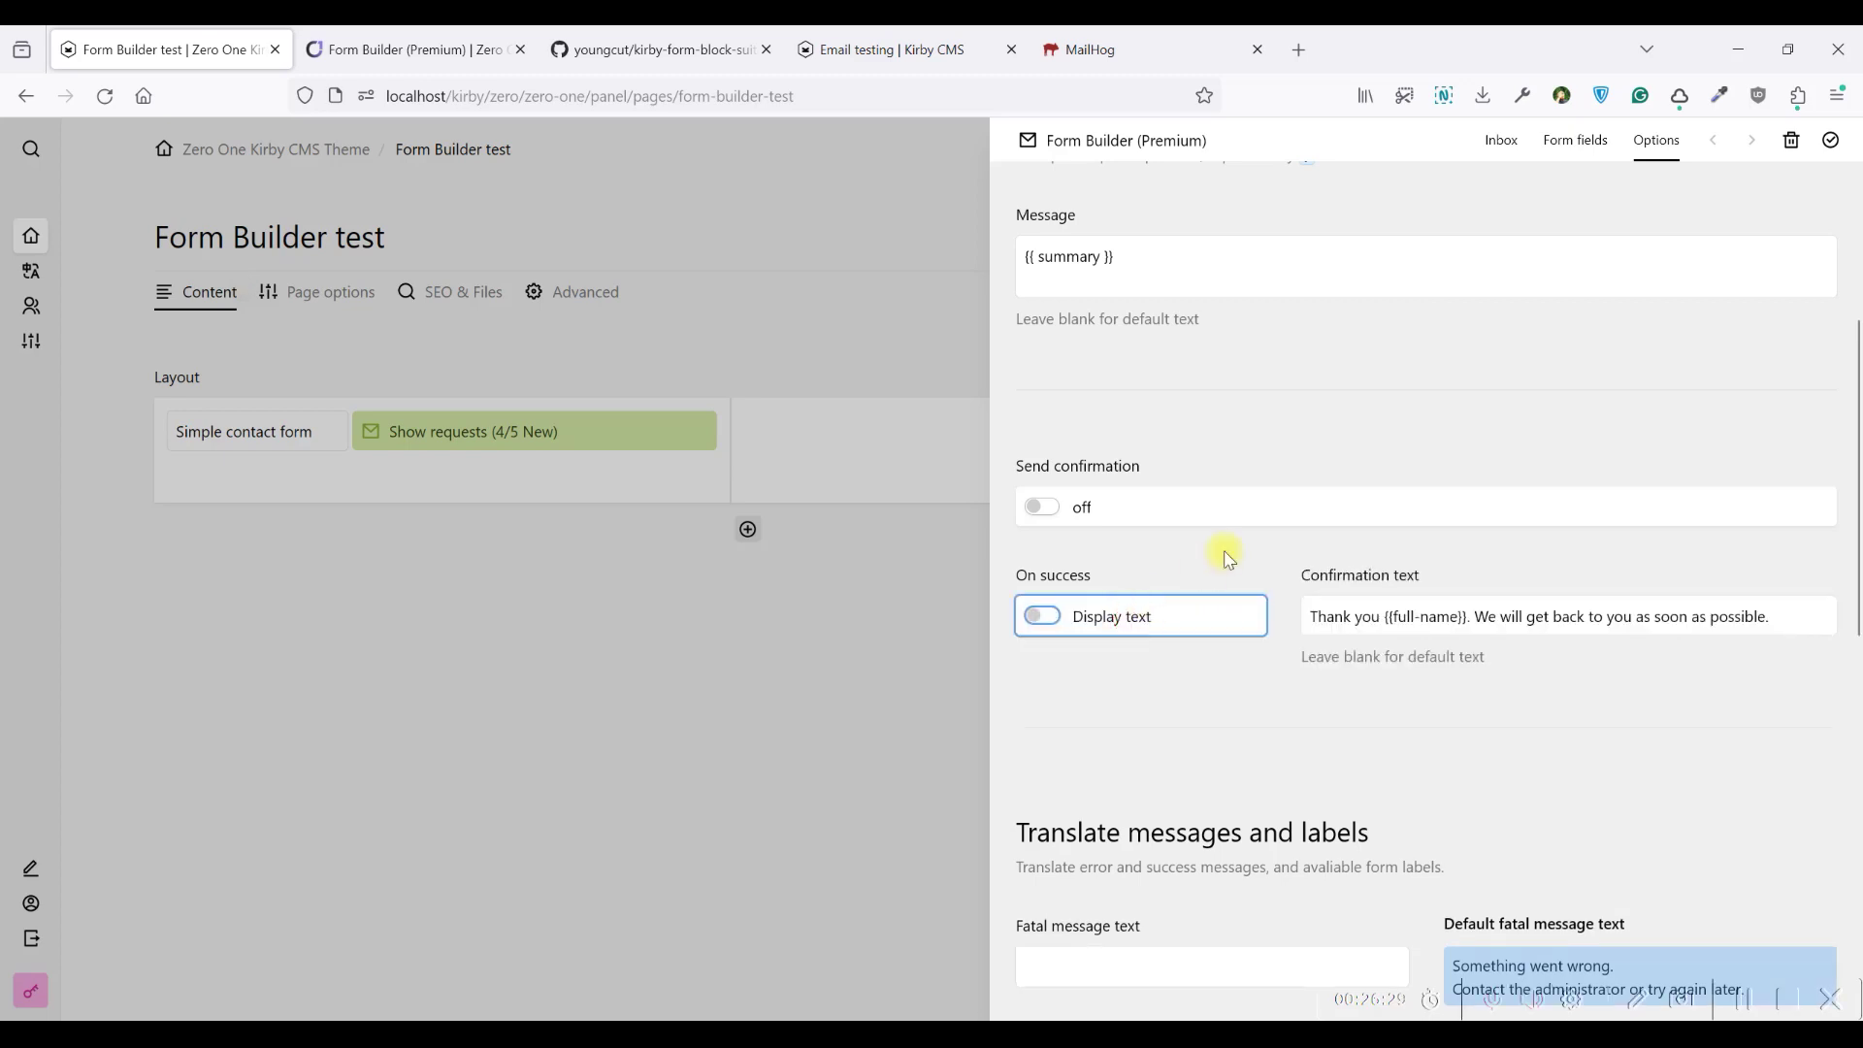
pyautogui.scroll(4, 1226, 553)
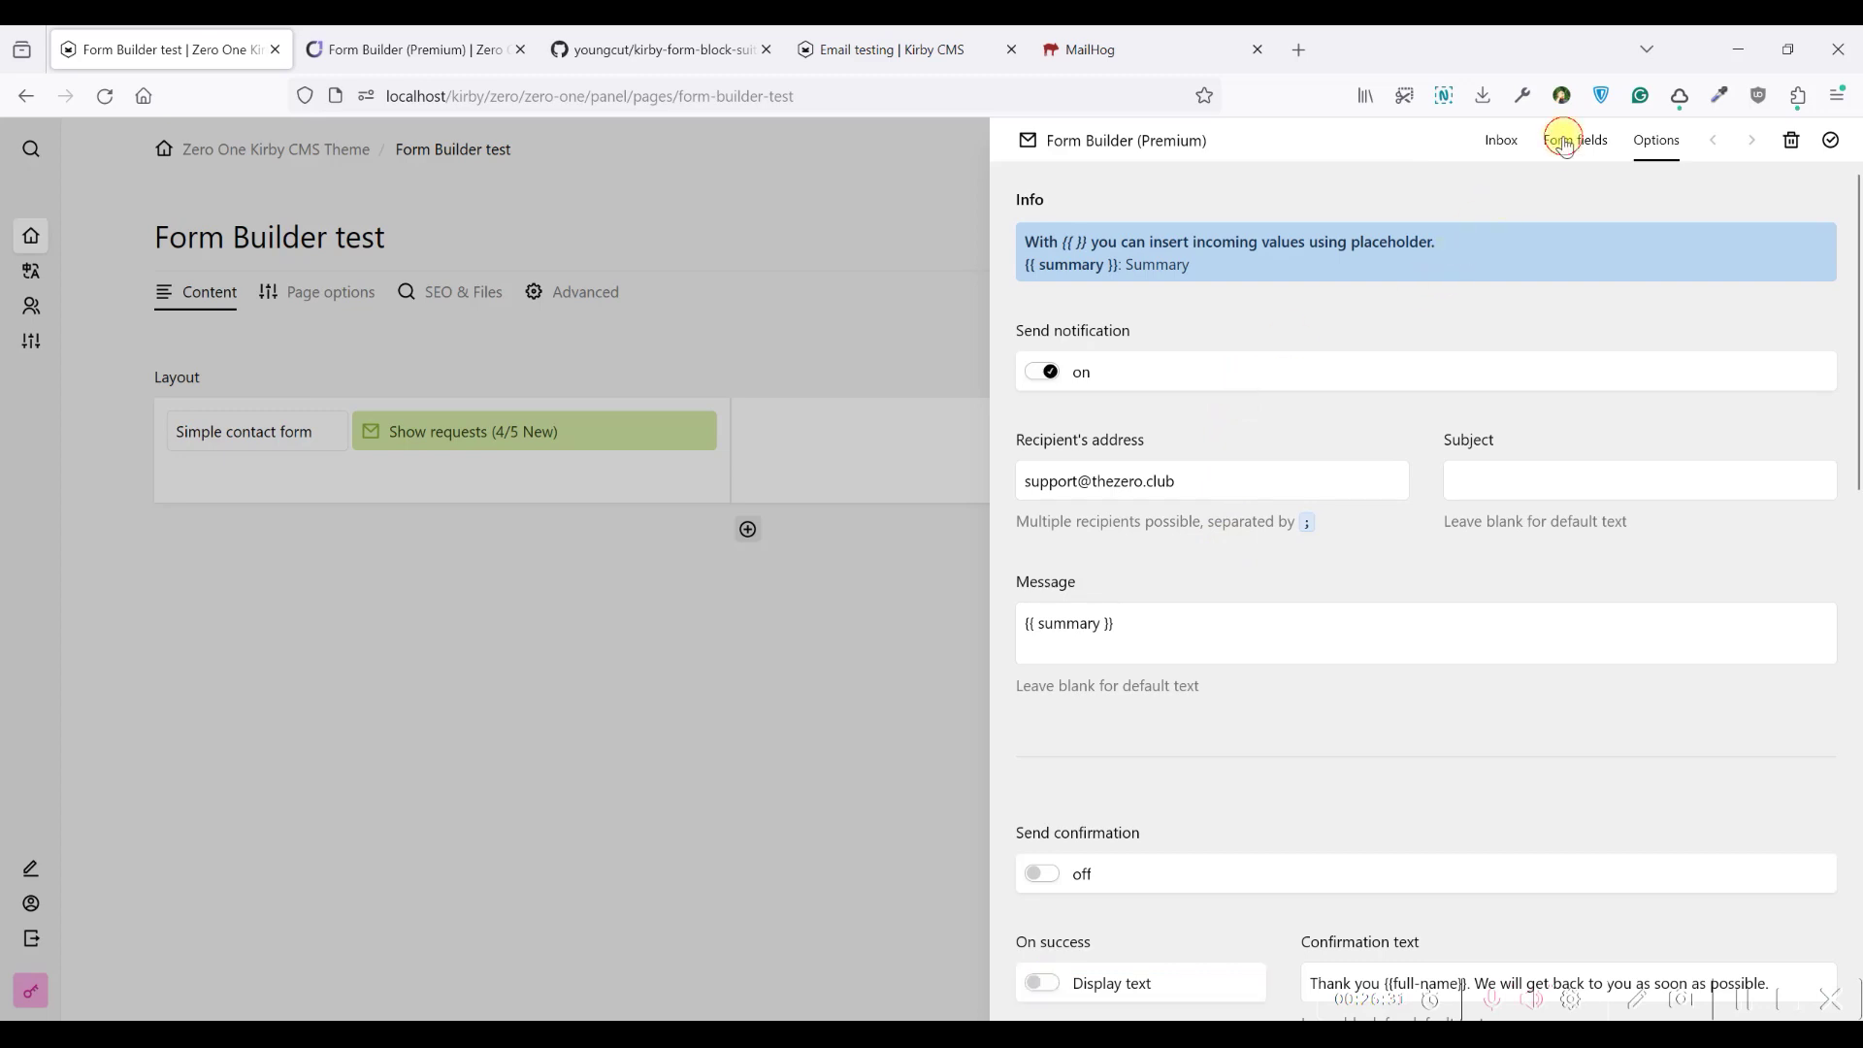
# Inspect the Full name field's input types, keeping text, then return to the inbox
pyautogui.click(1565, 139)
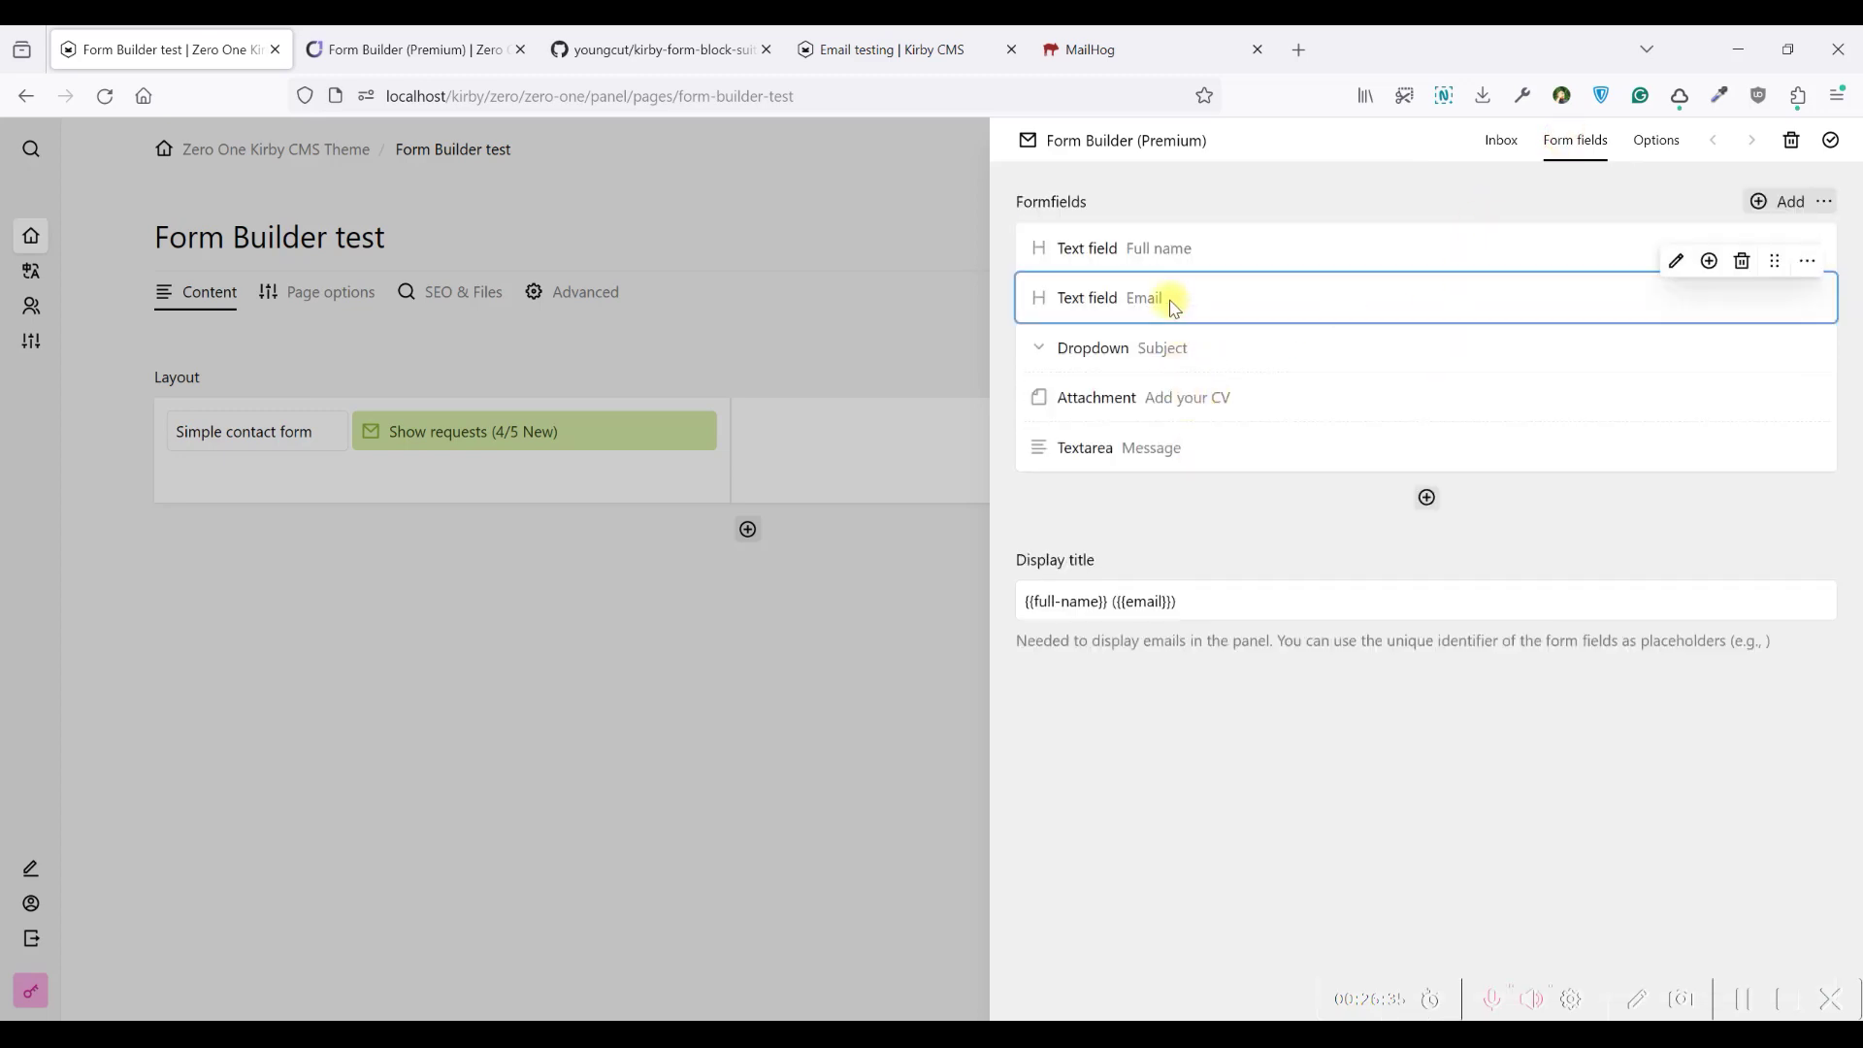
pyautogui.click(1152, 244)
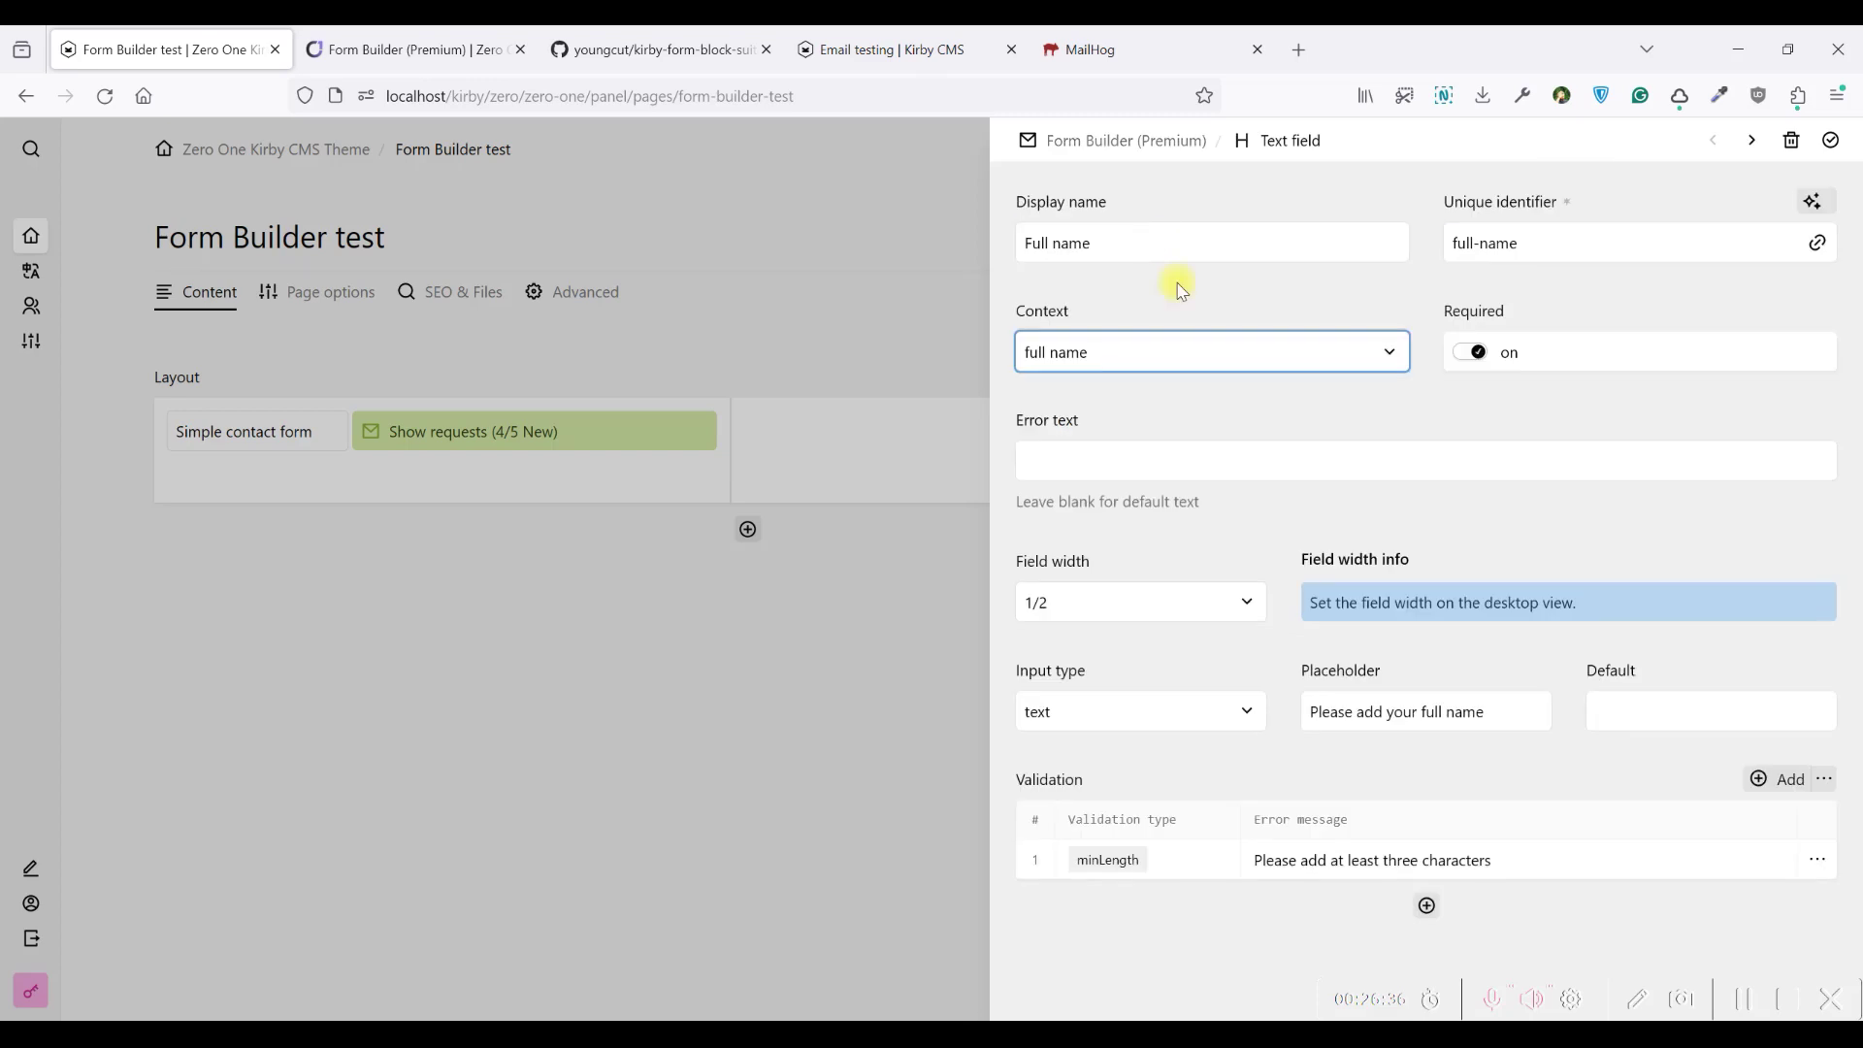
pyautogui.click(1138, 711)
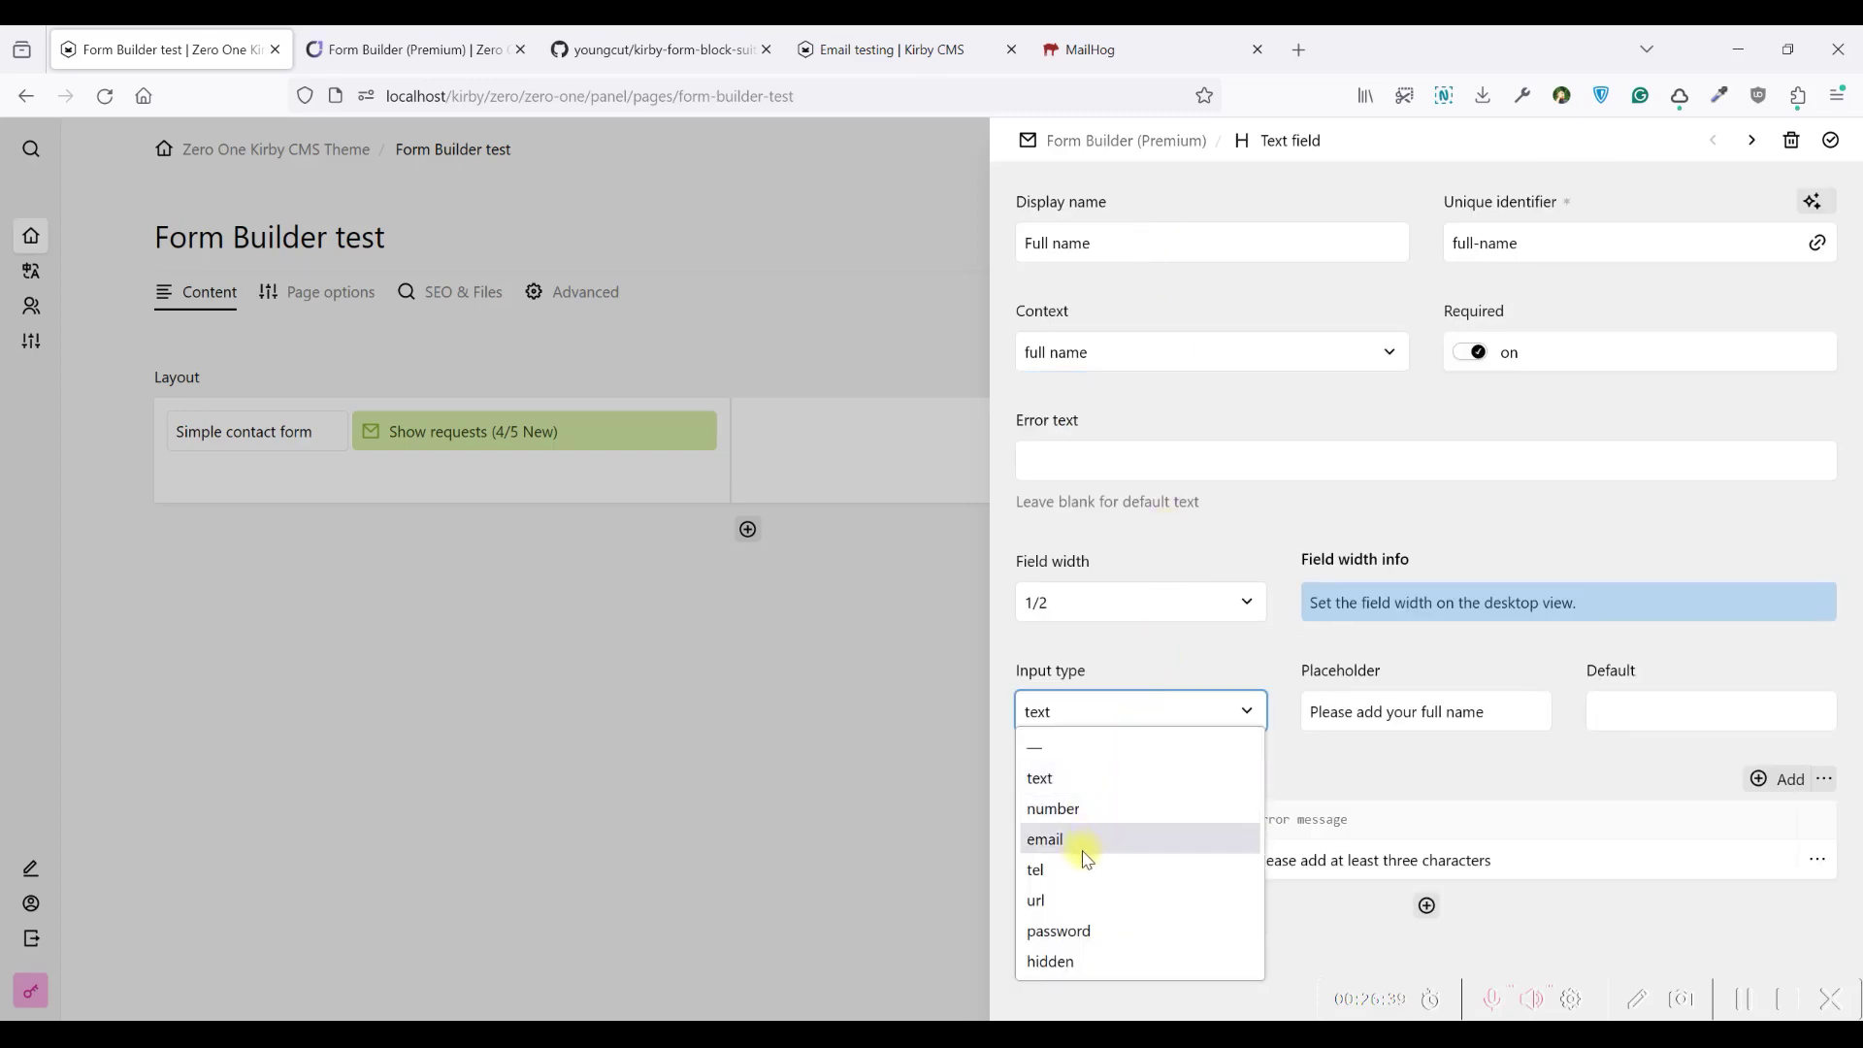
pyautogui.click(1164, 667)
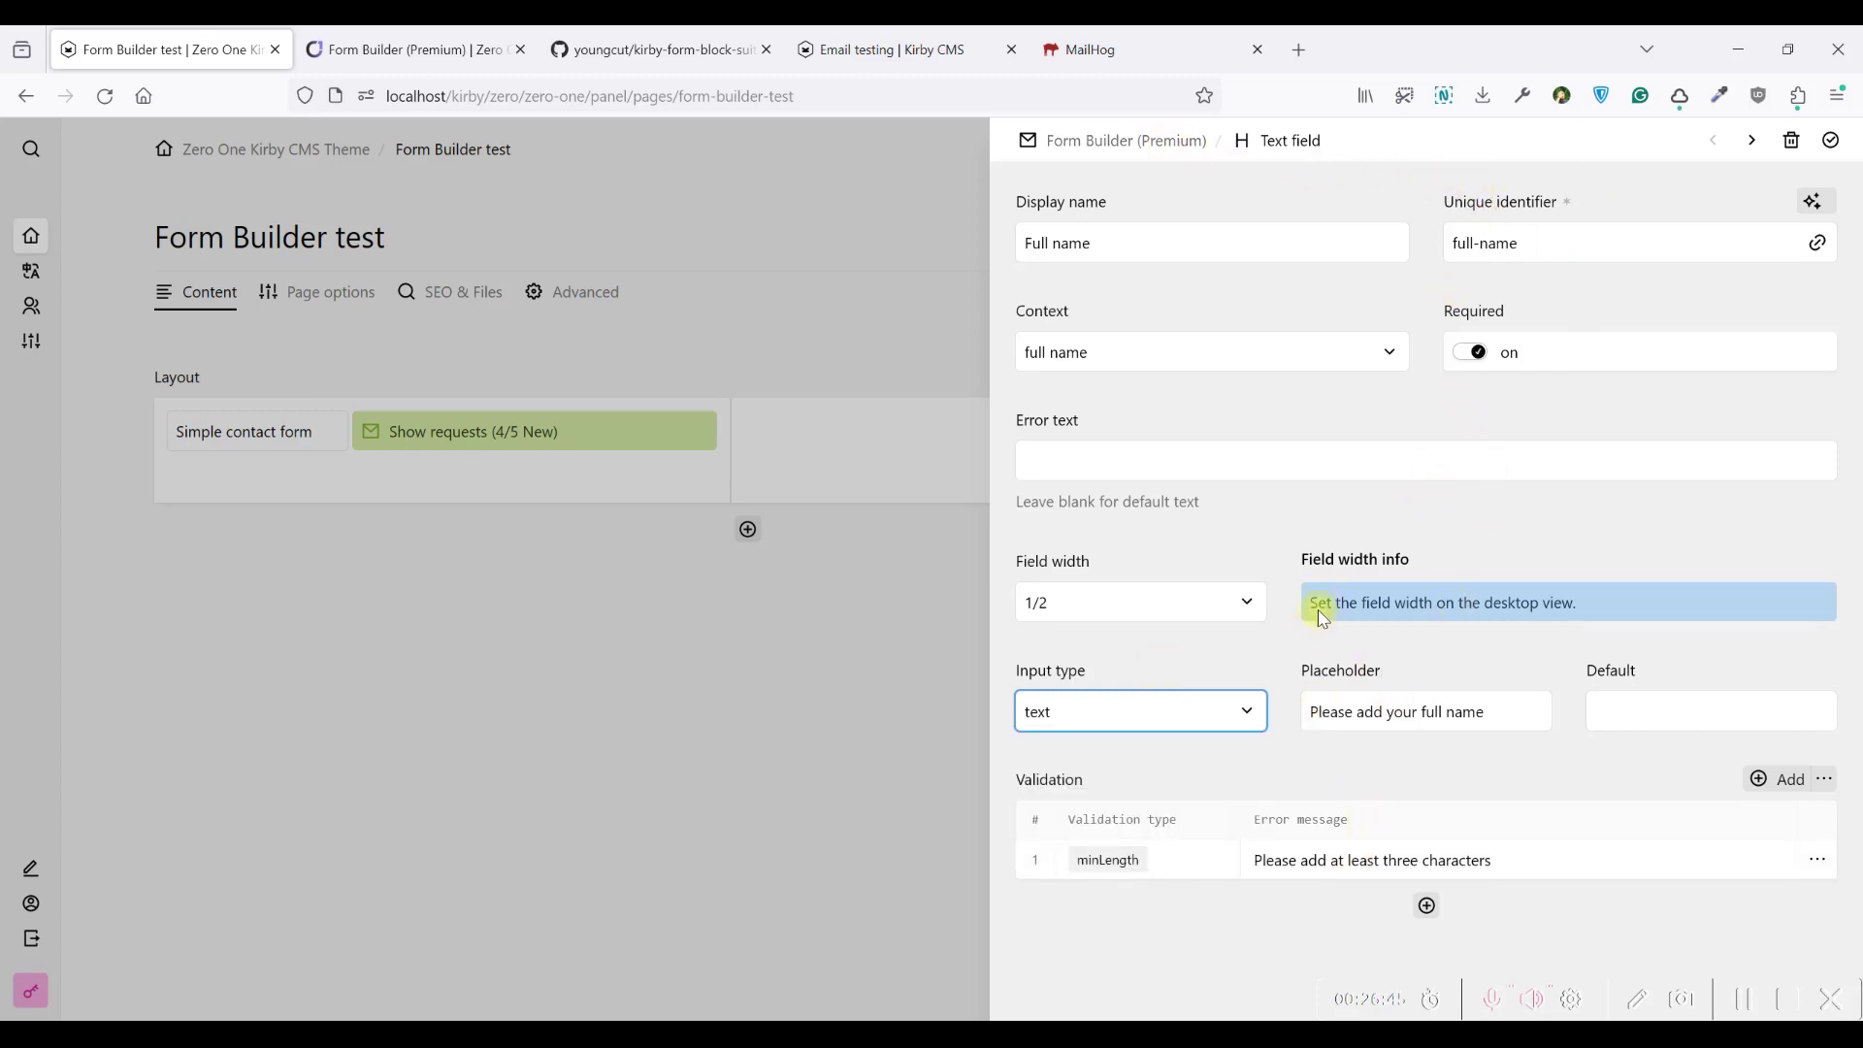
pyautogui.click(726, 415)
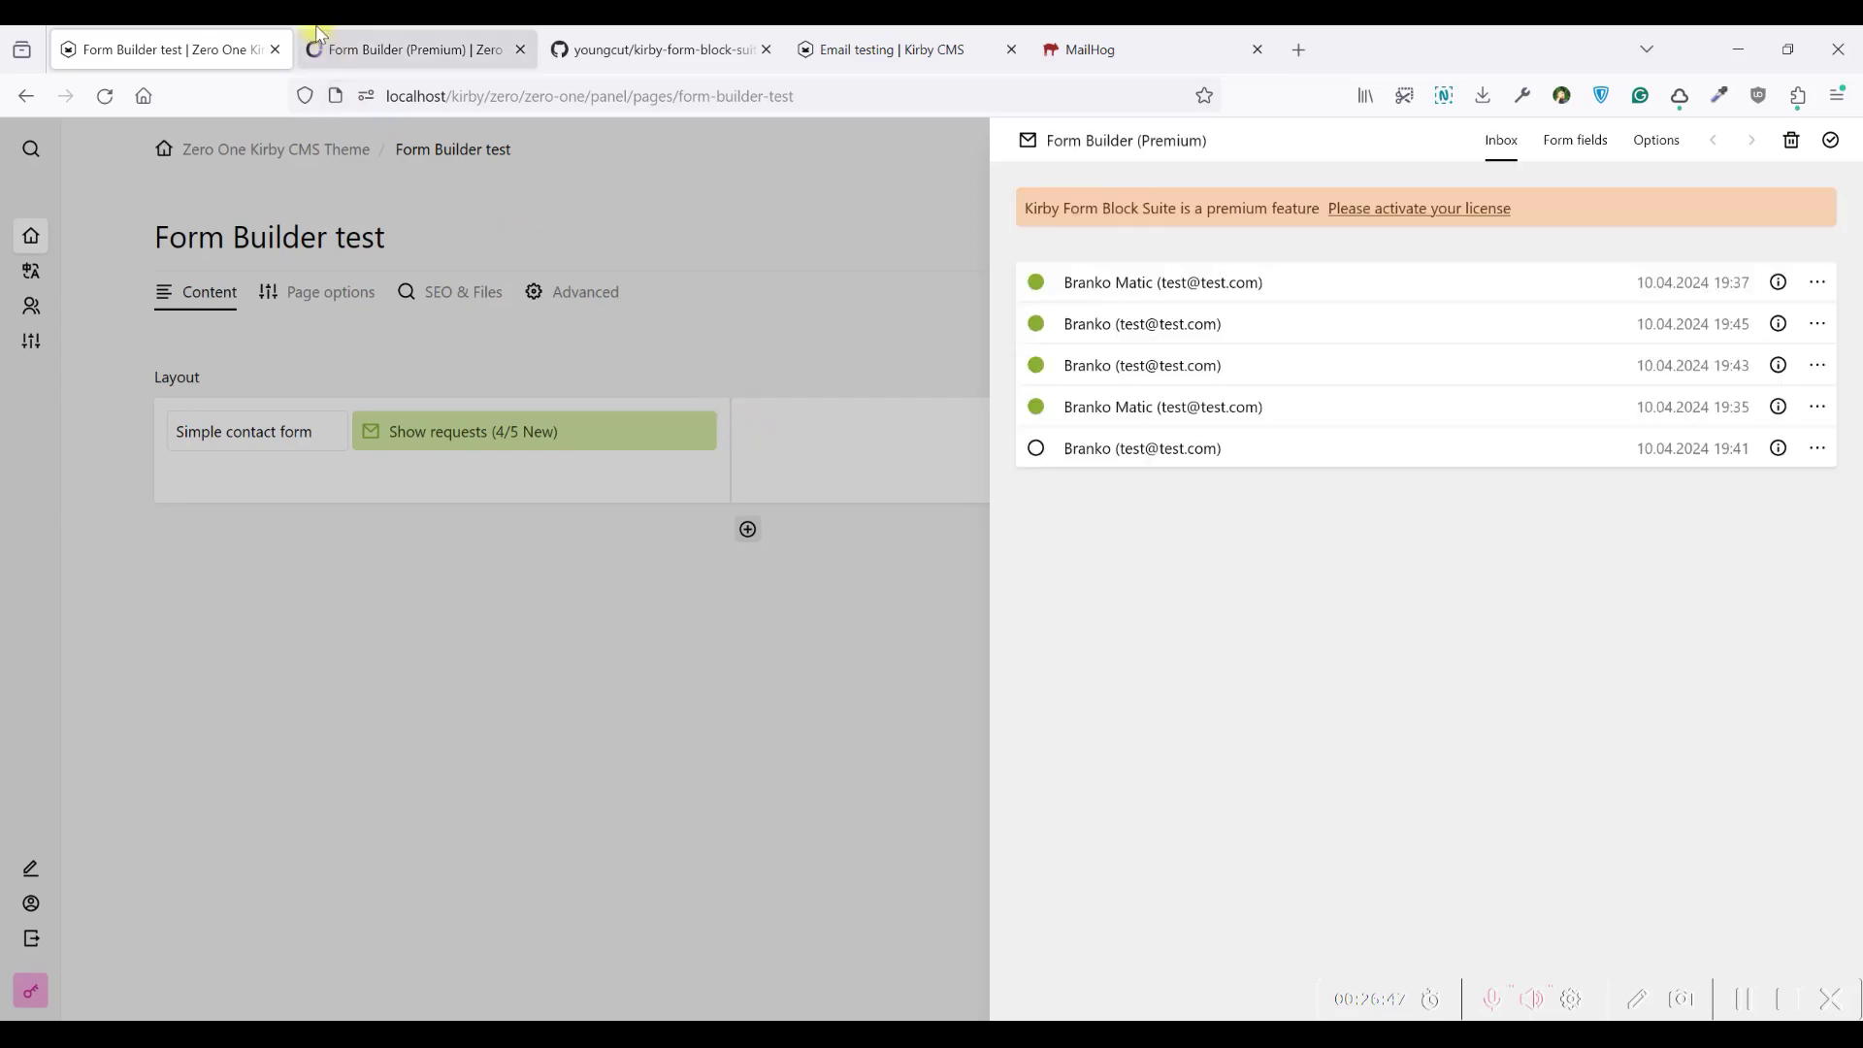
# Close the demo tab and inbox drawer, preview the contact form on the site, then return to the panel
pyautogui.click(407, 50)
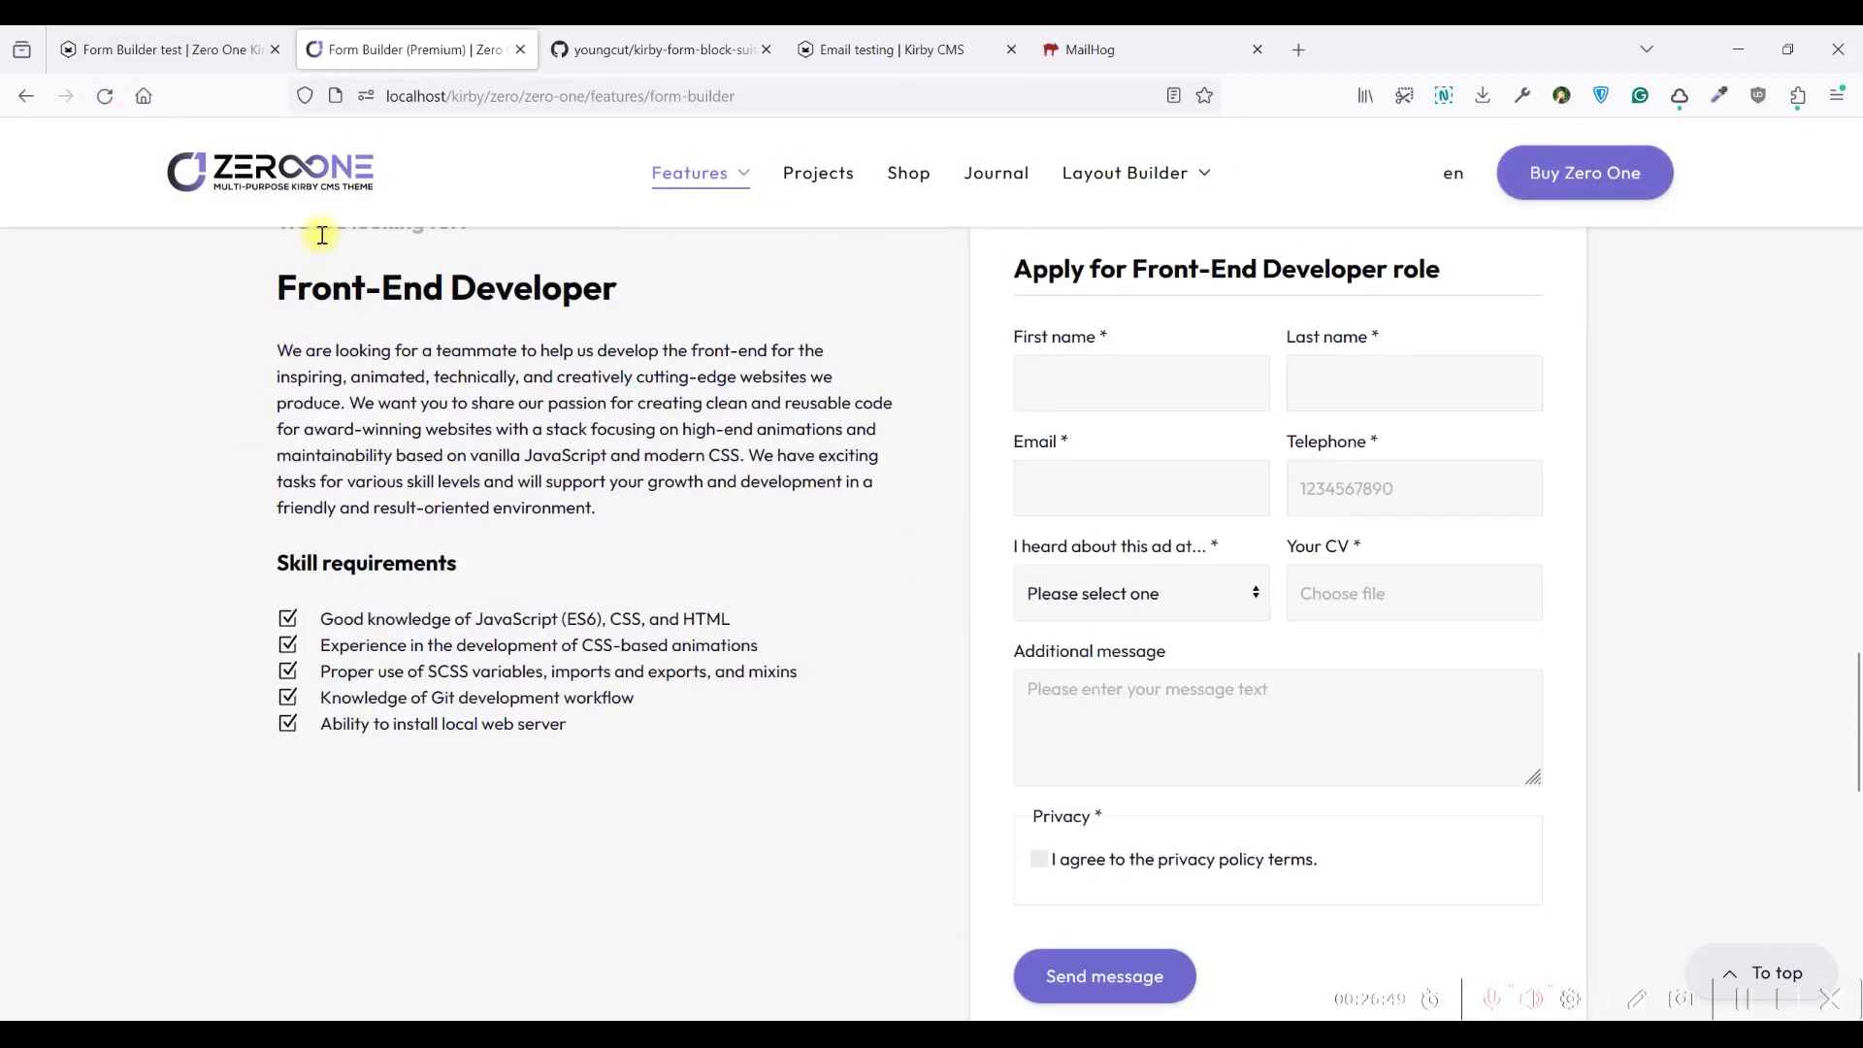
pyautogui.click(520, 48)
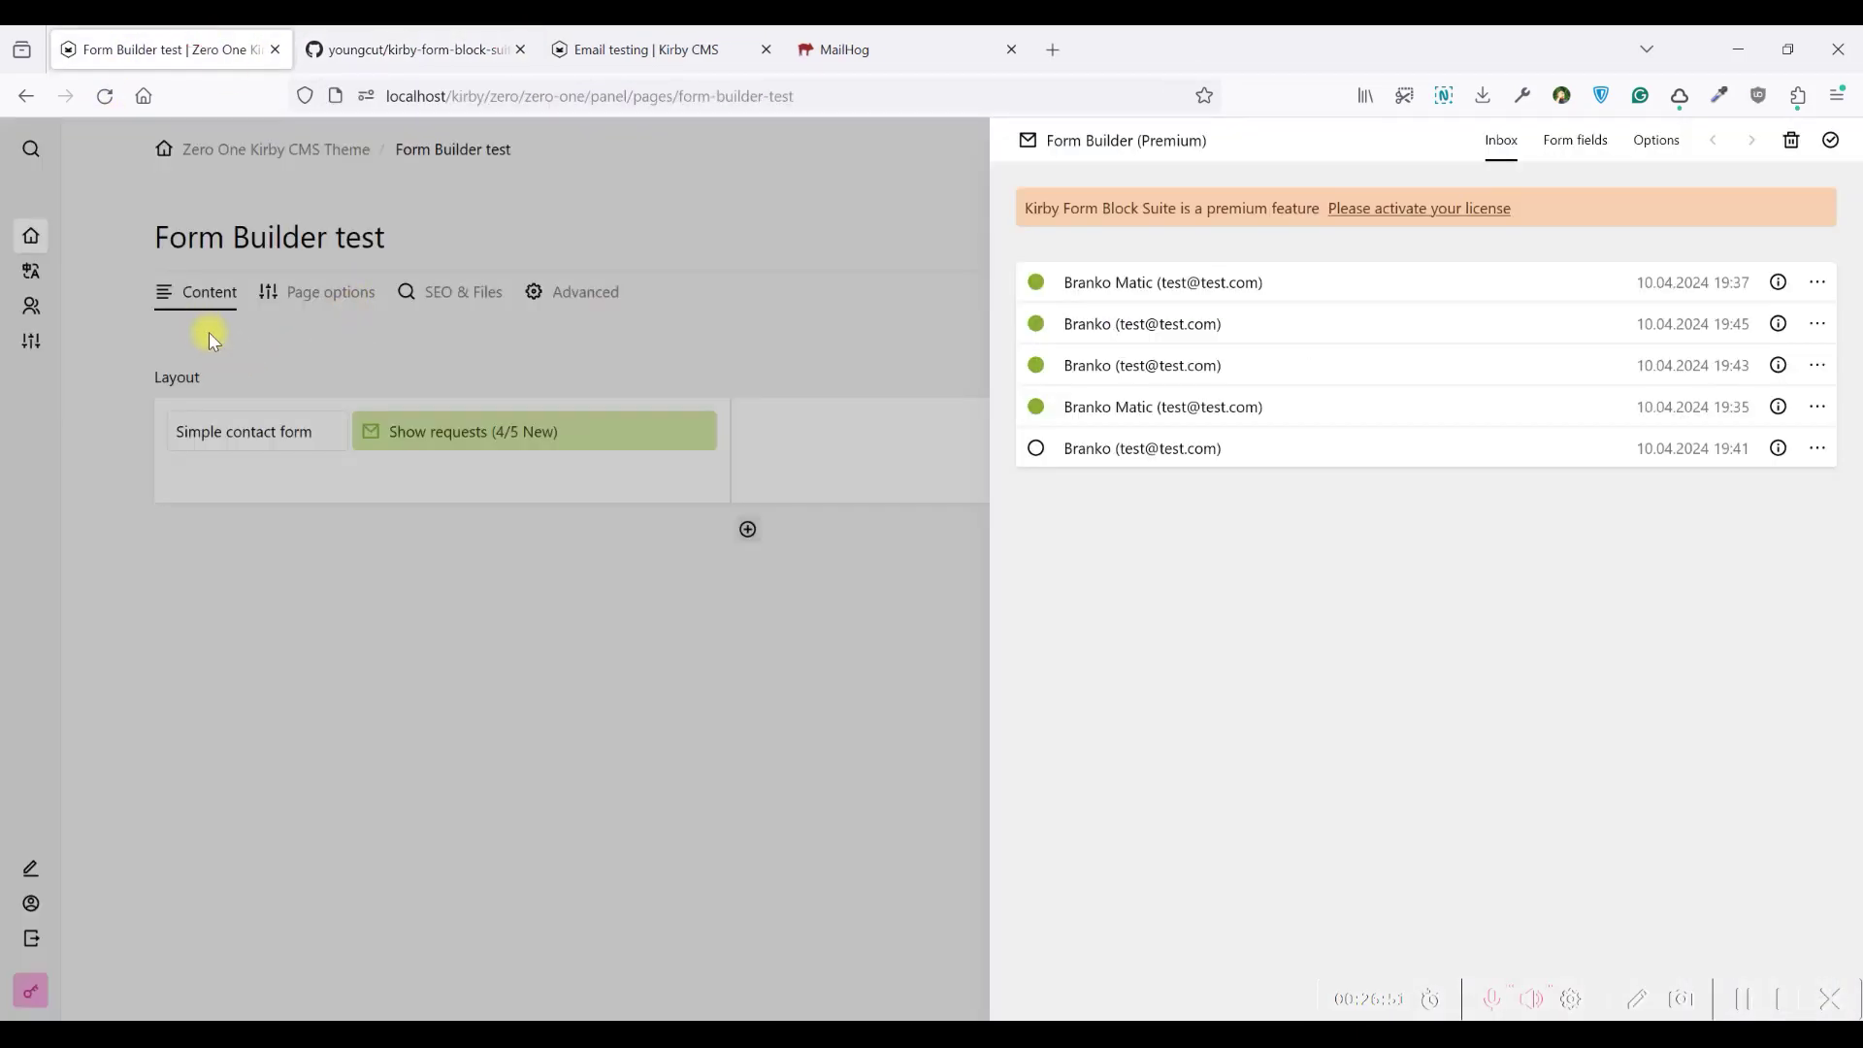
pyautogui.click(208, 332)
pyautogui.click(1630, 240)
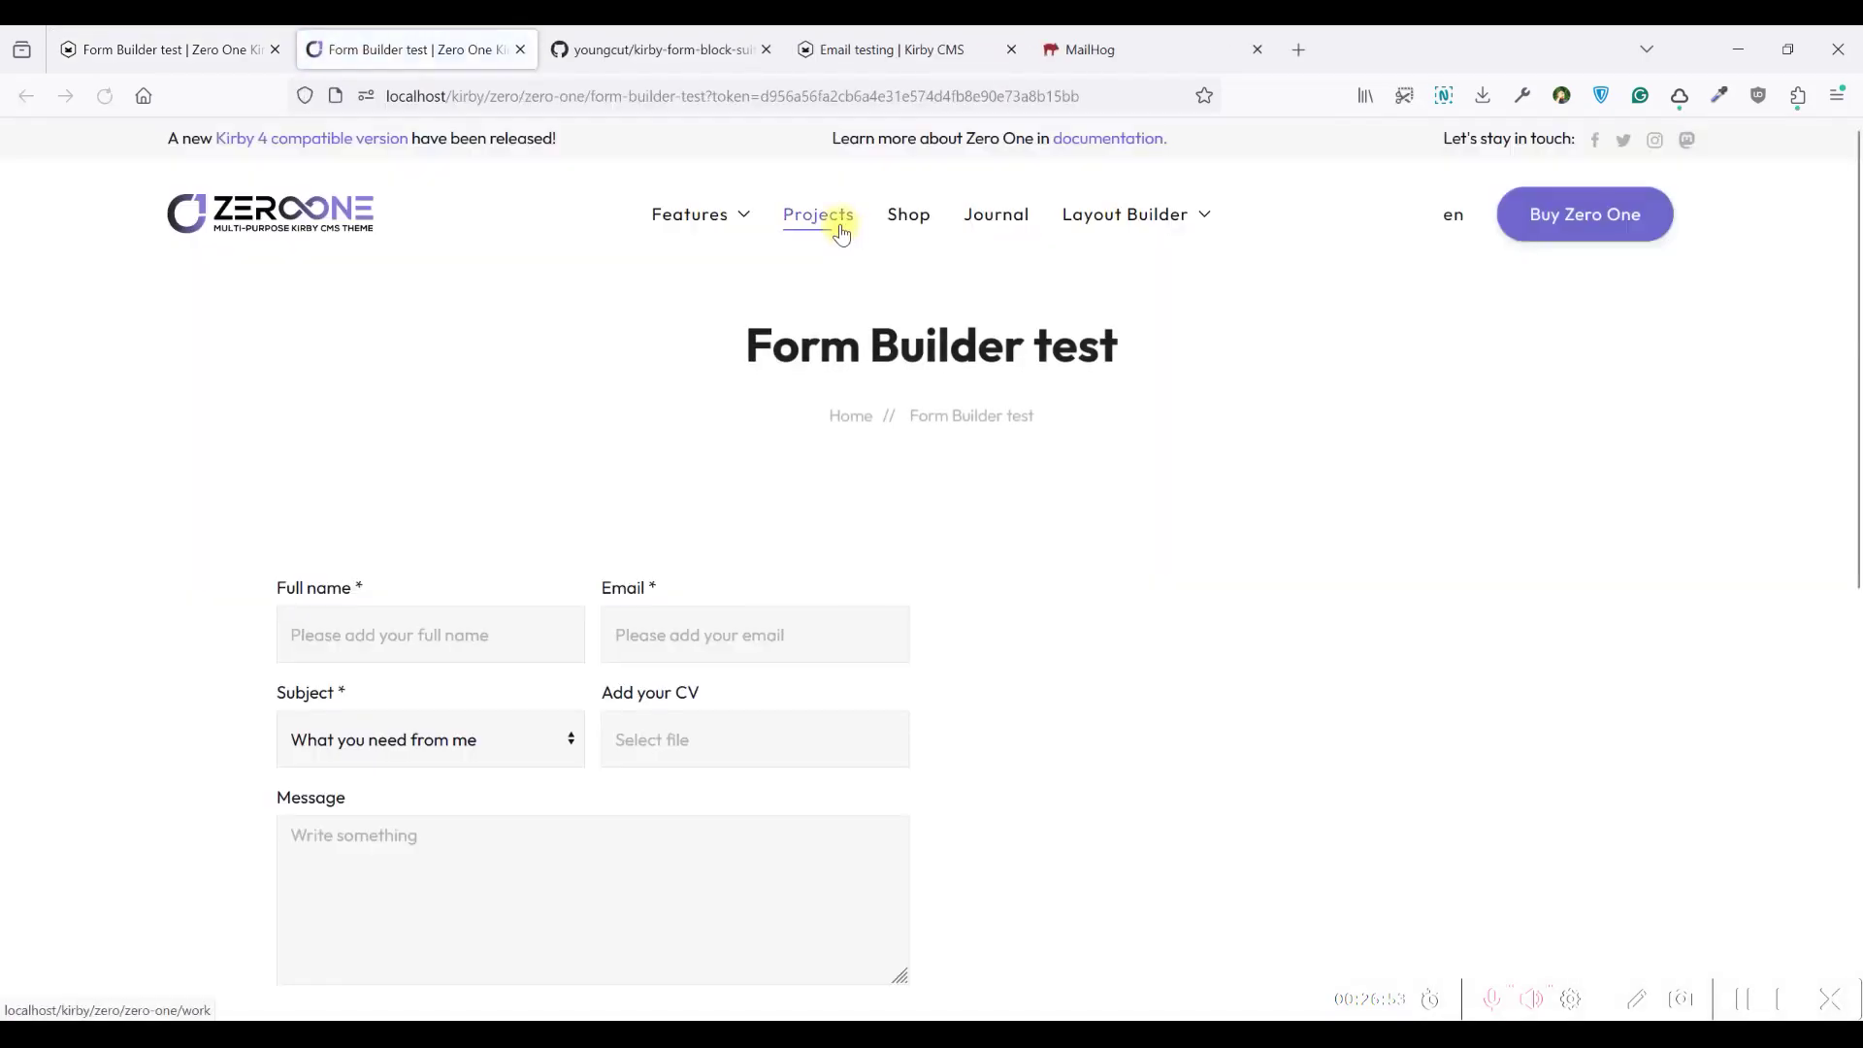
pyautogui.scroll(-6, 940, 369)
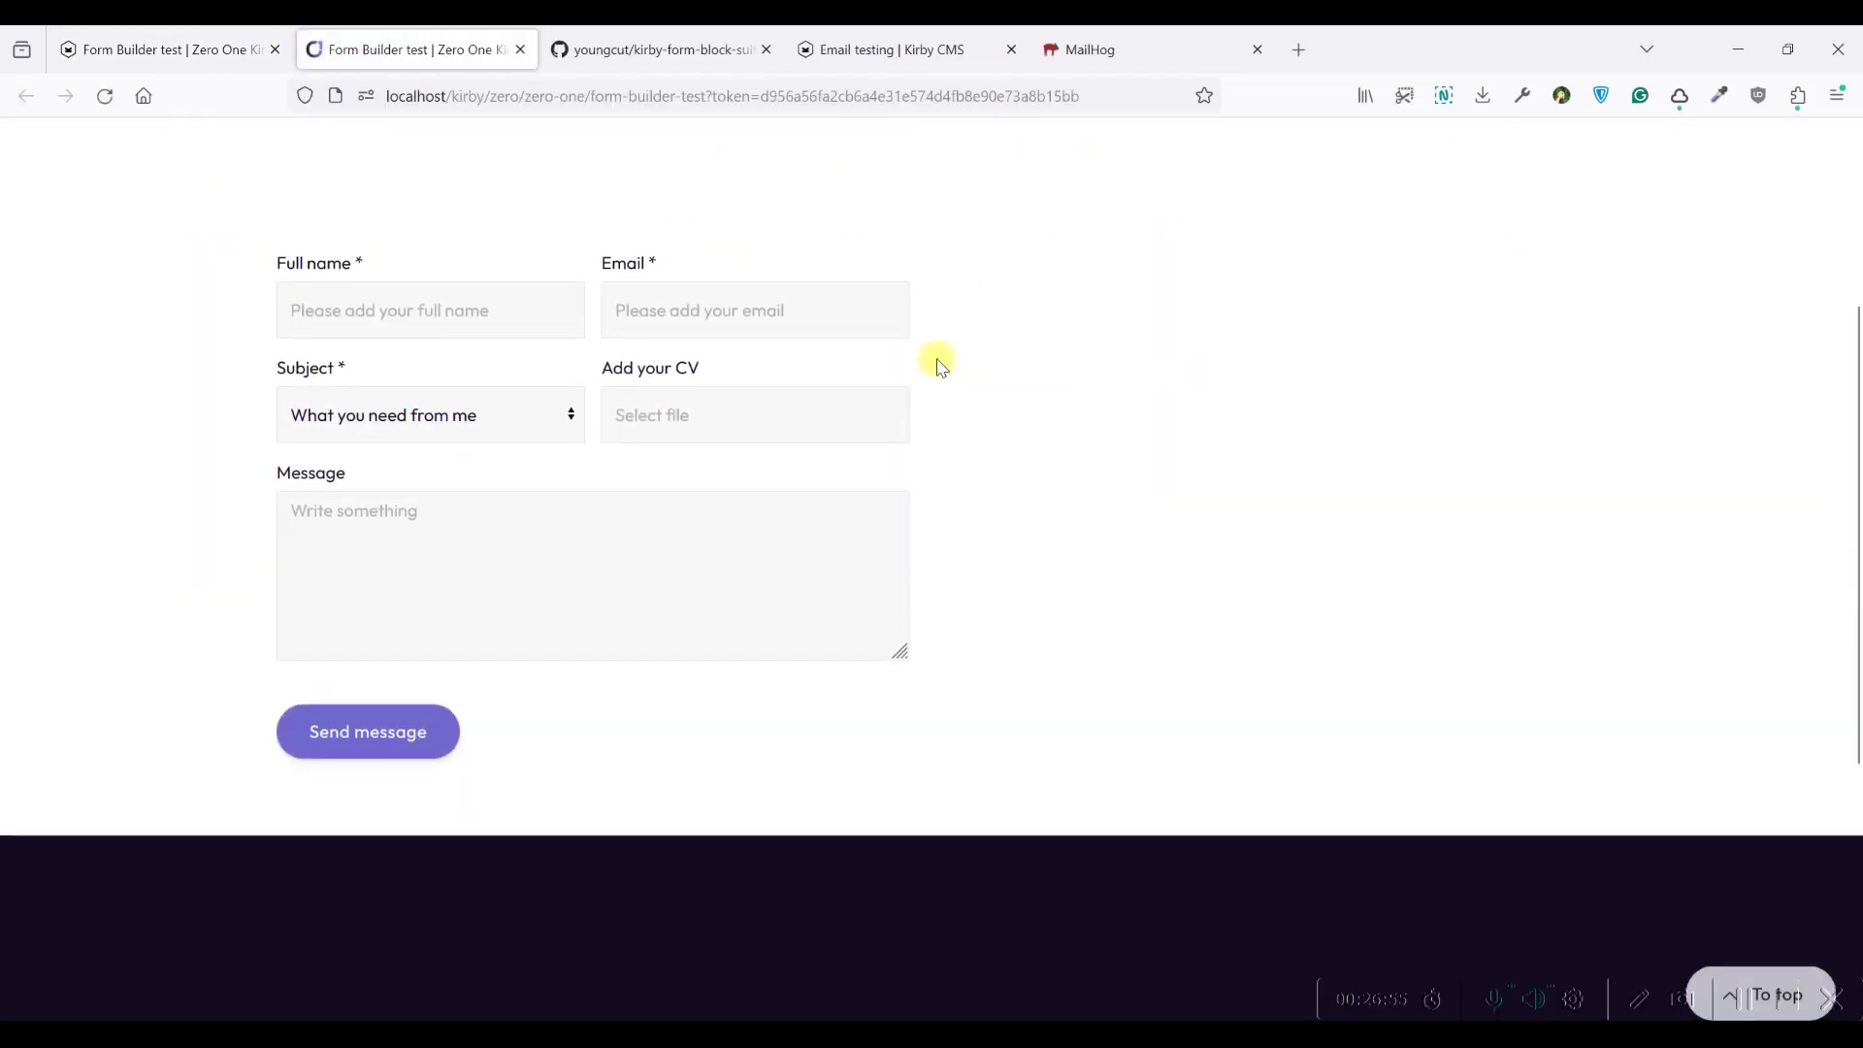
pyautogui.scroll(7, 939, 364)
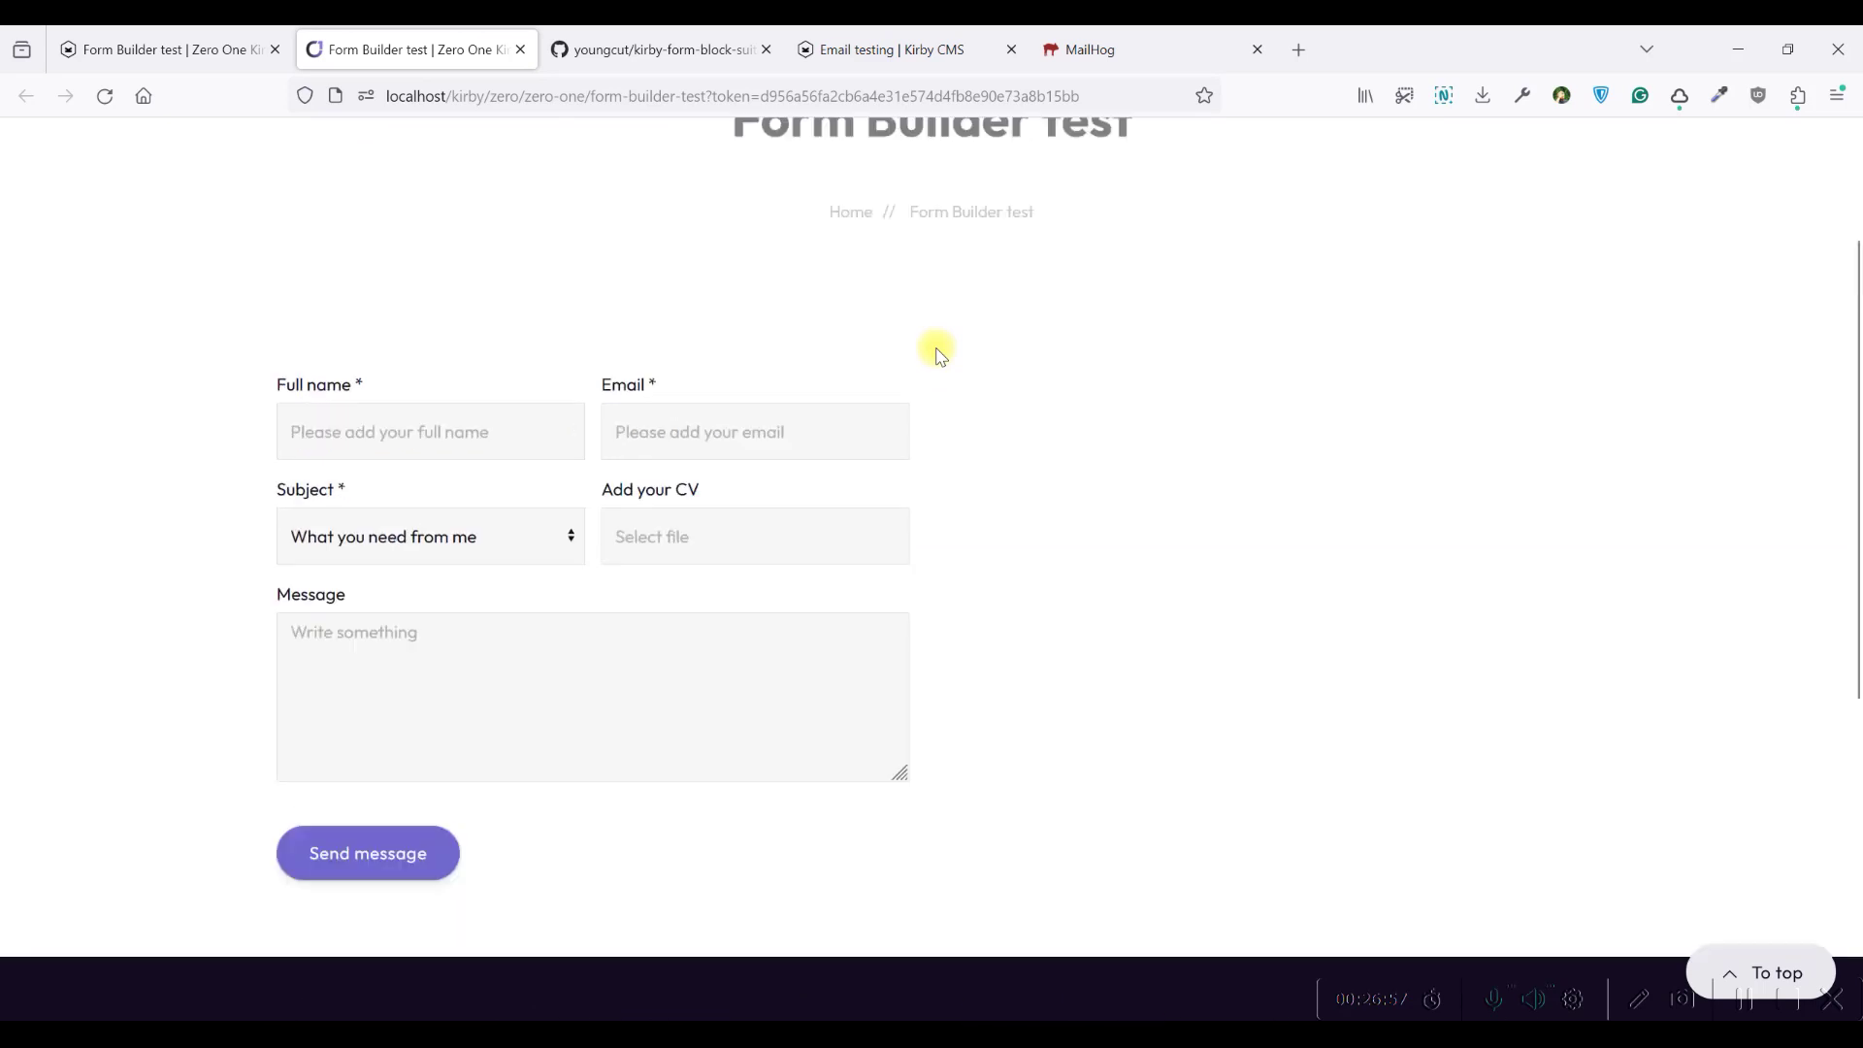
pyautogui.click(118, 36)
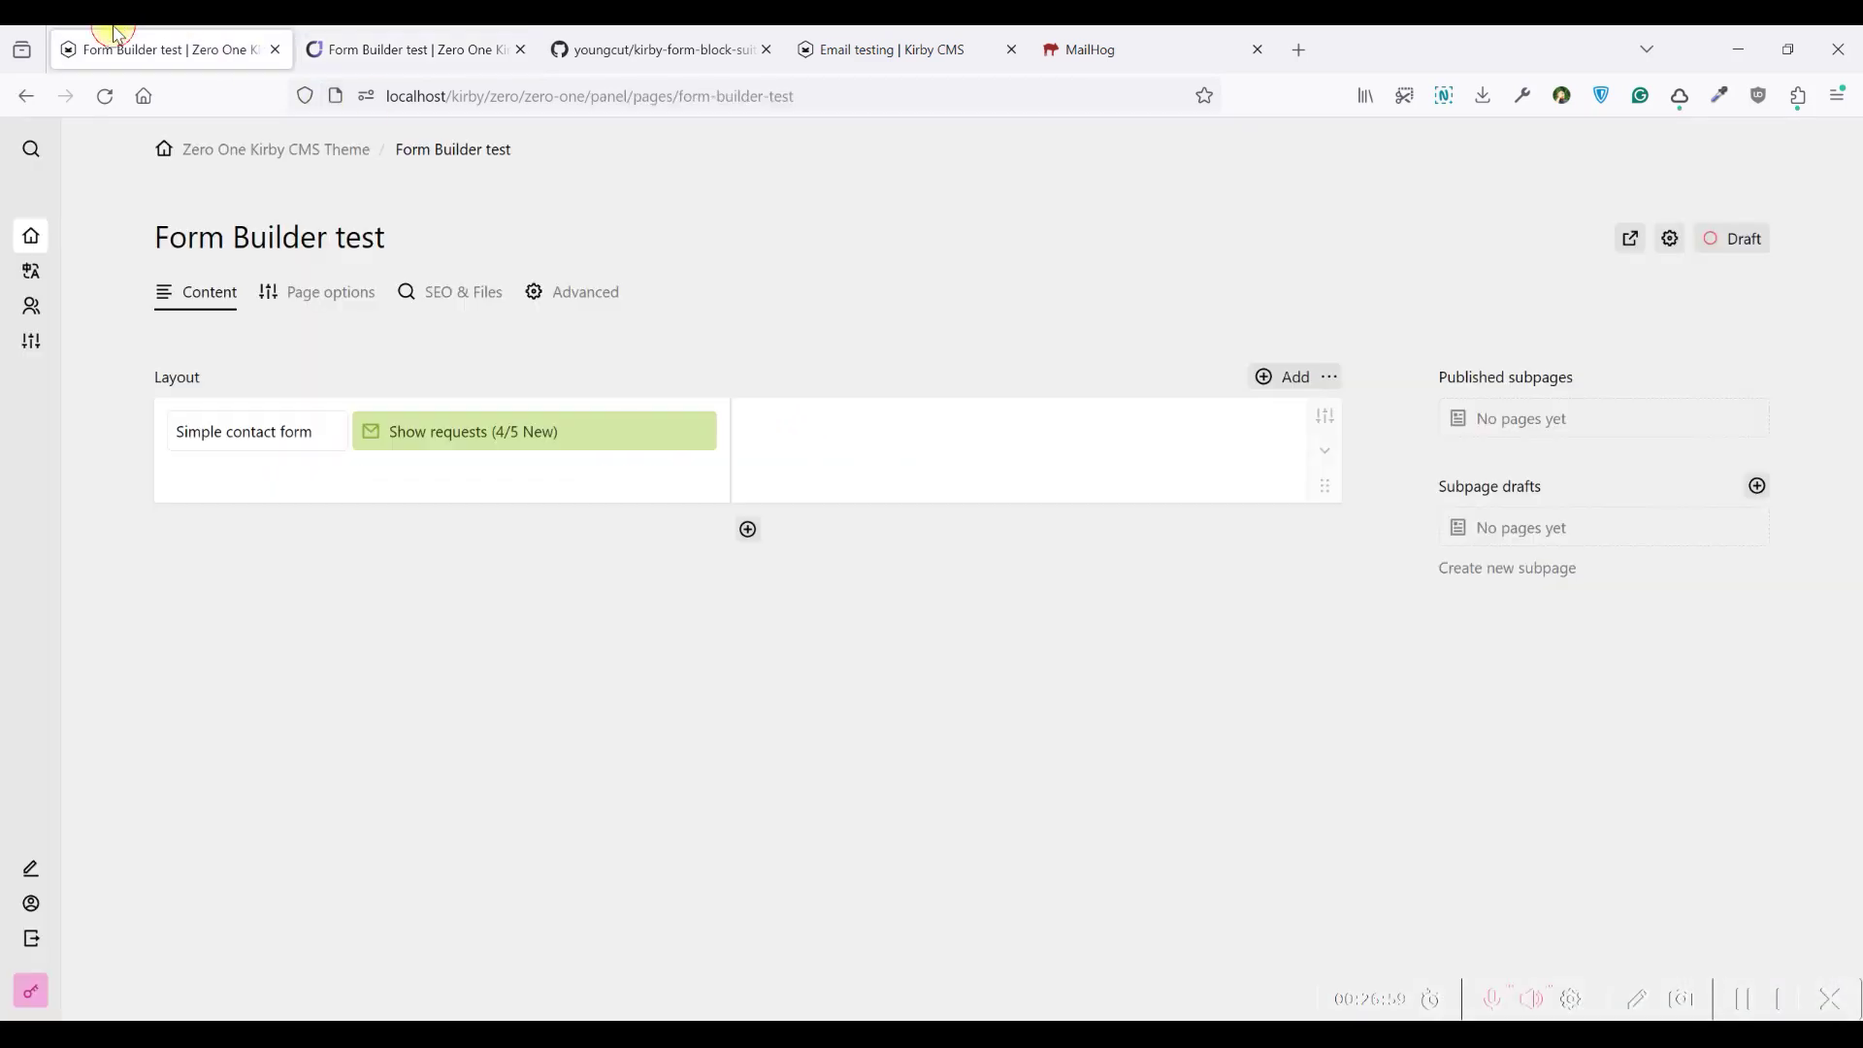